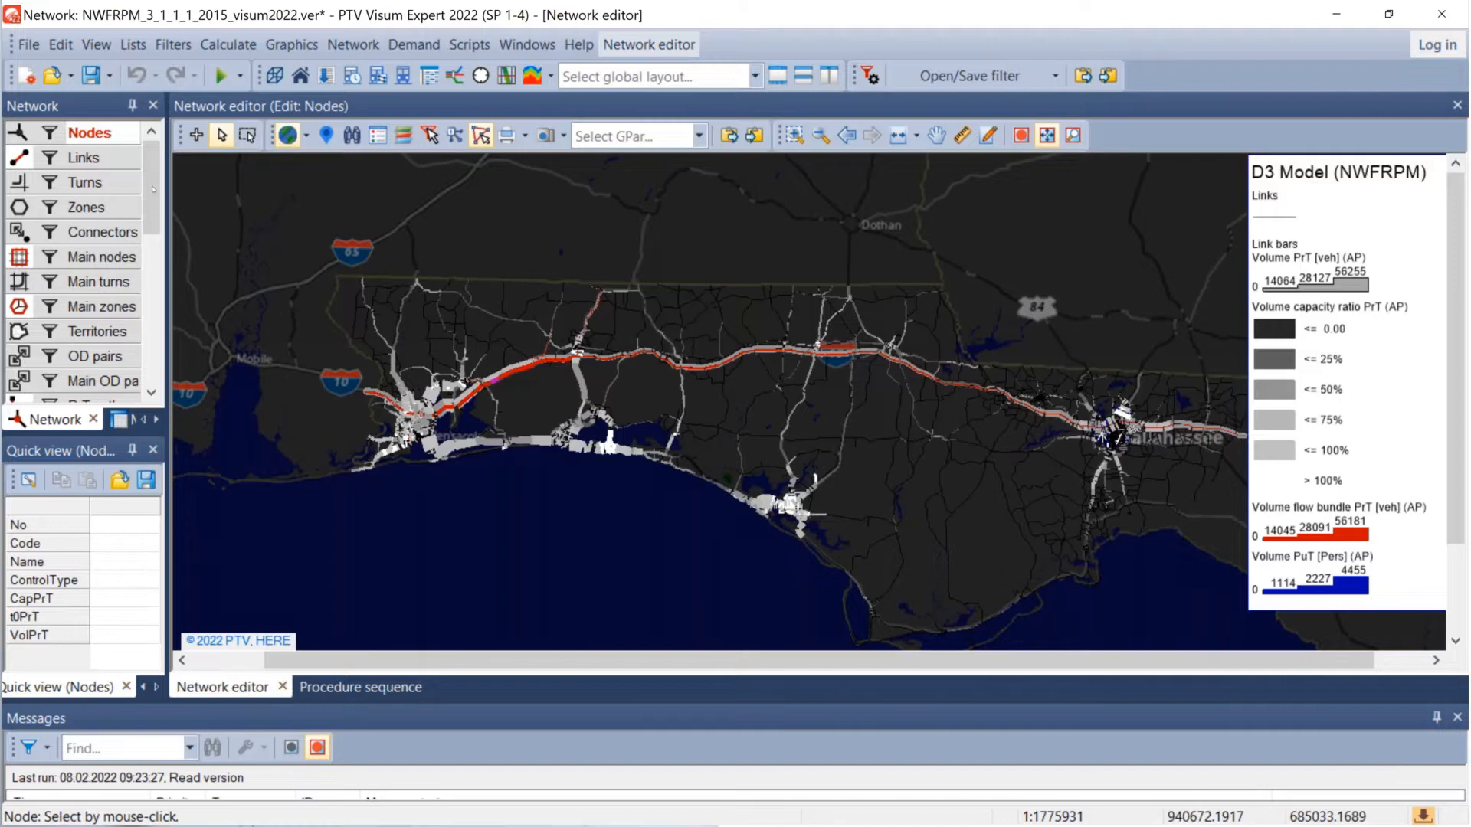
click(33, 46)
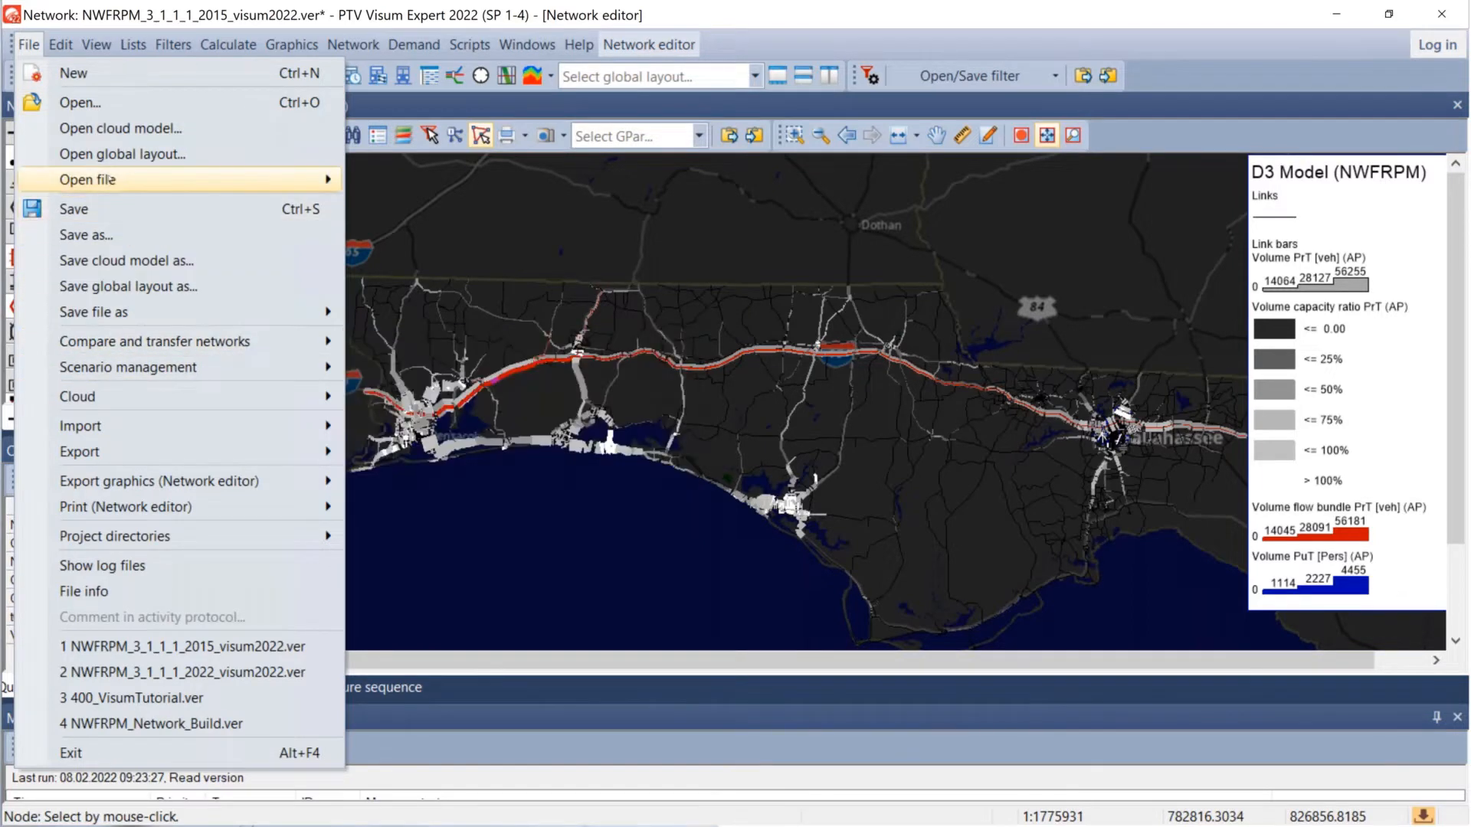
mouse_move(109, 179)
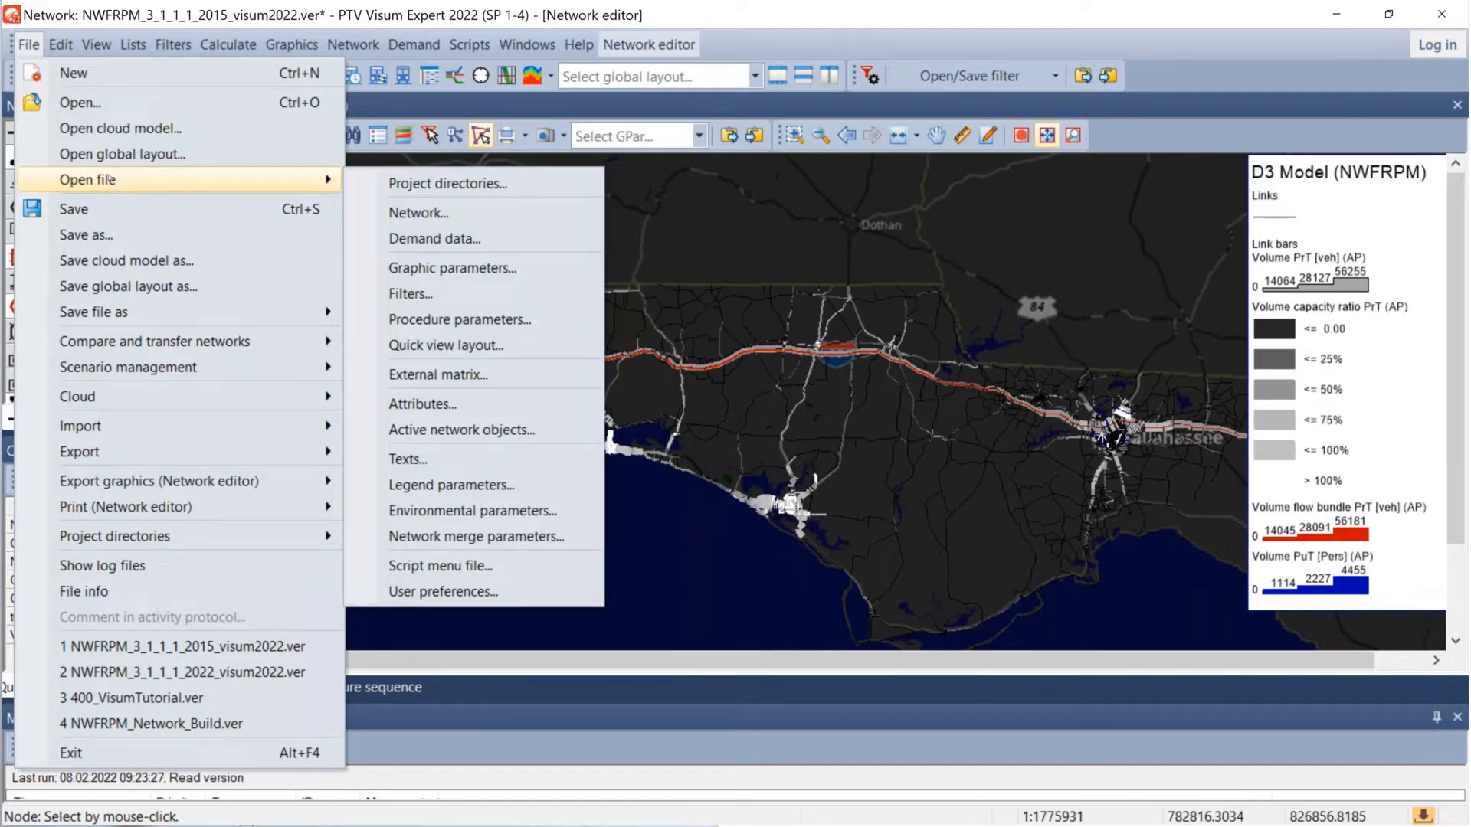
mouse_move(165, 317)
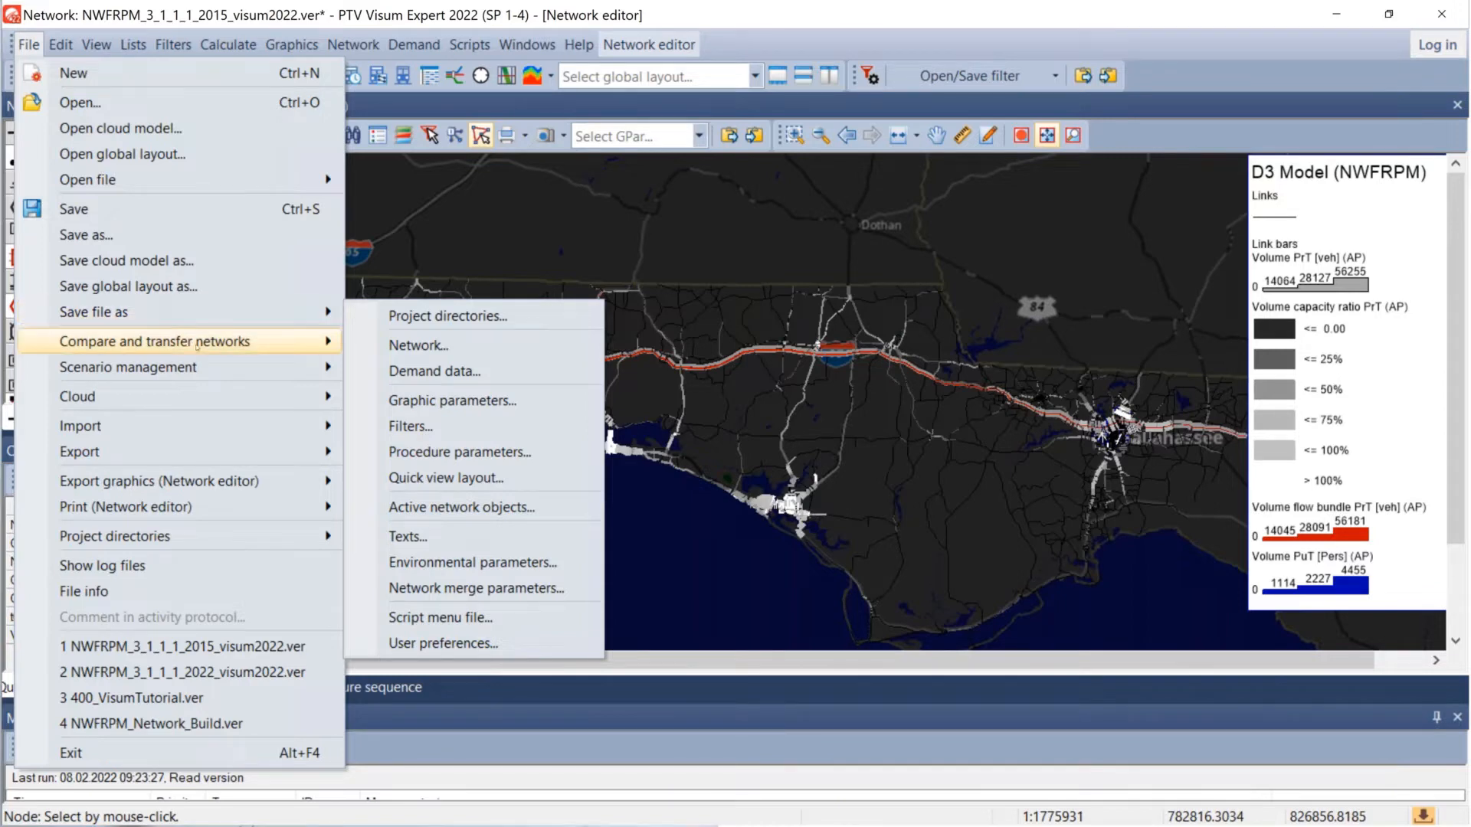
mouse_move(214, 349)
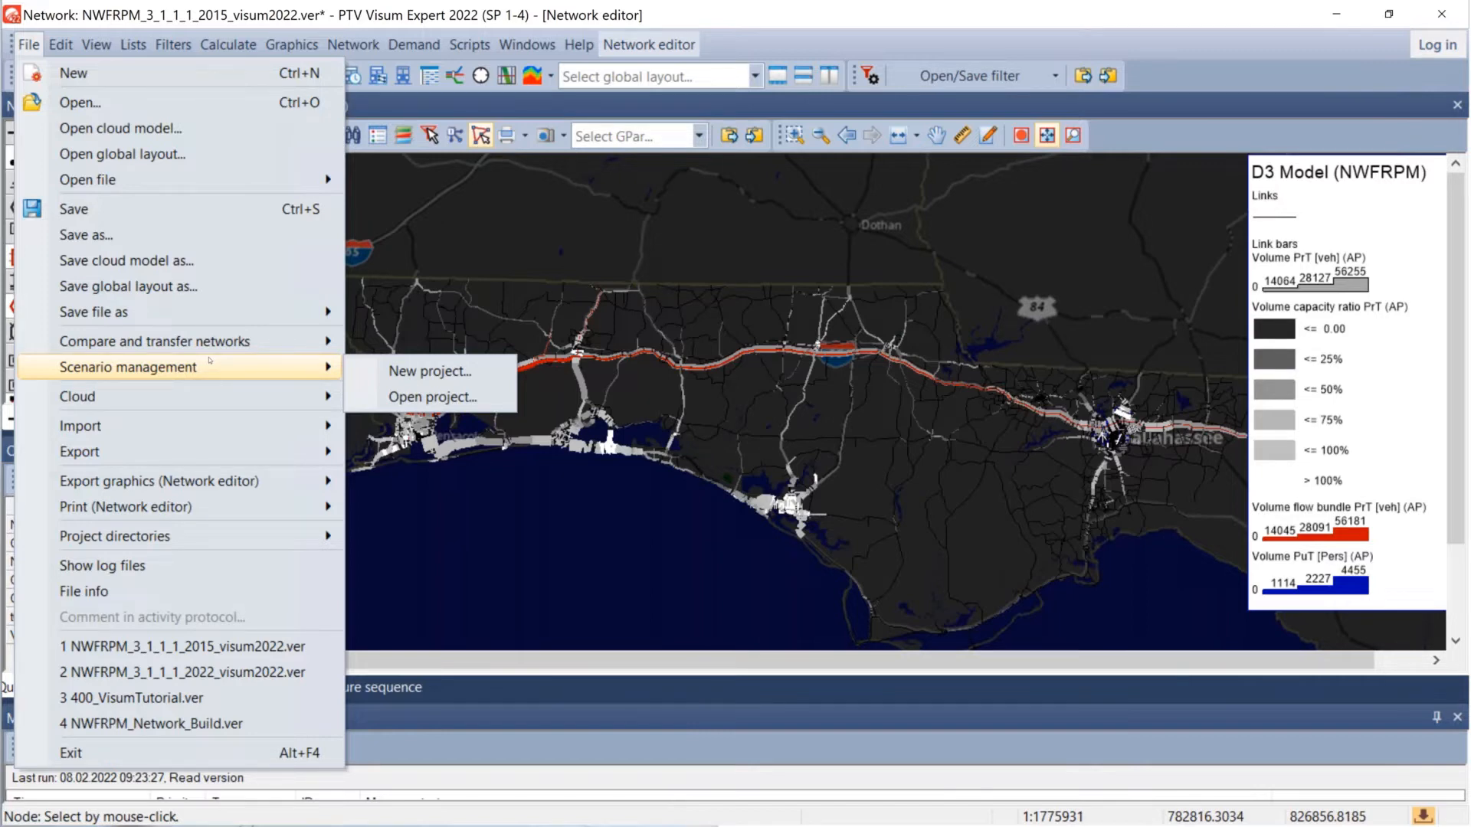
mouse_move(213, 400)
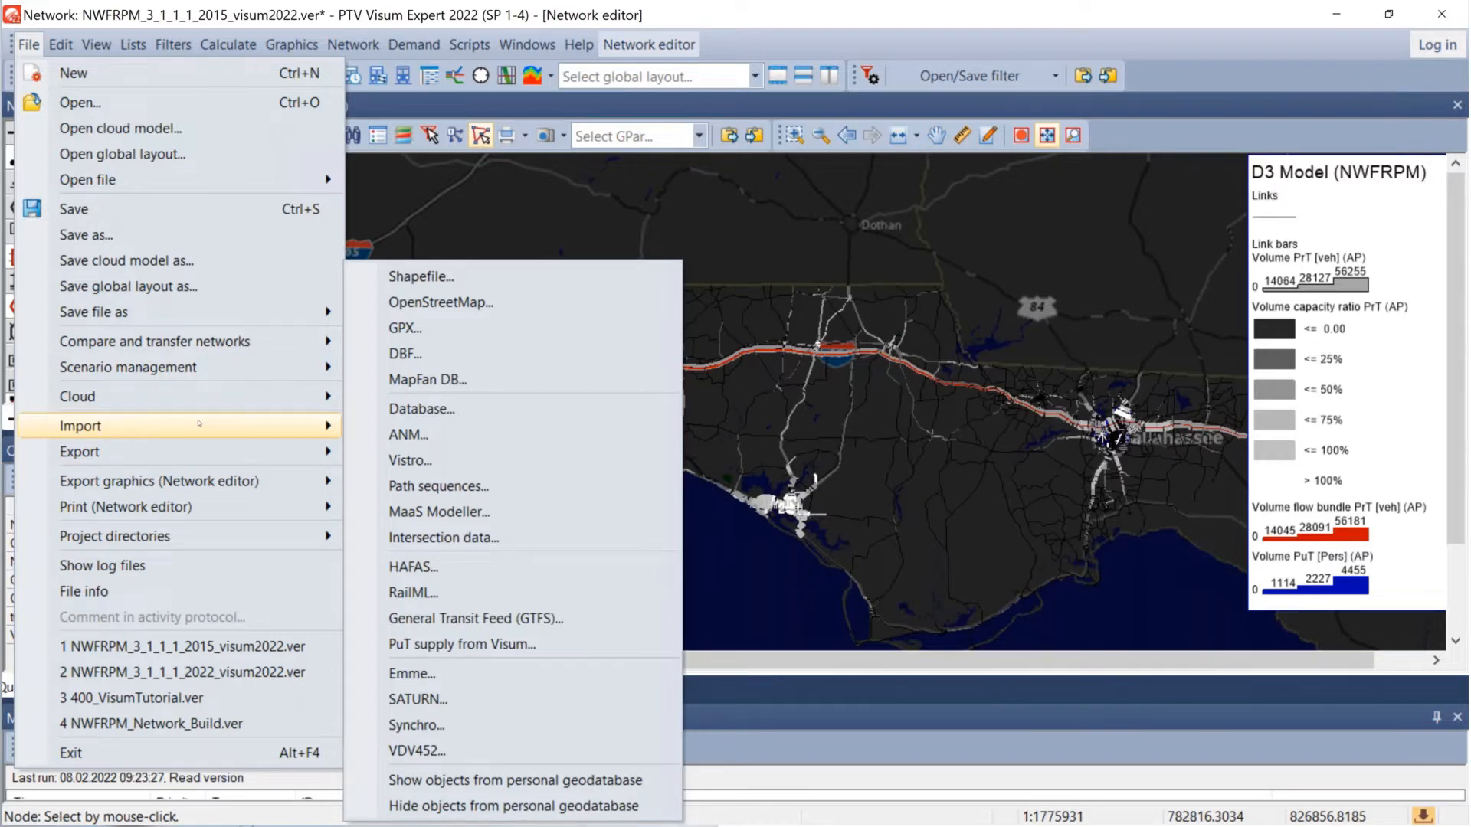
mouse_move(217, 468)
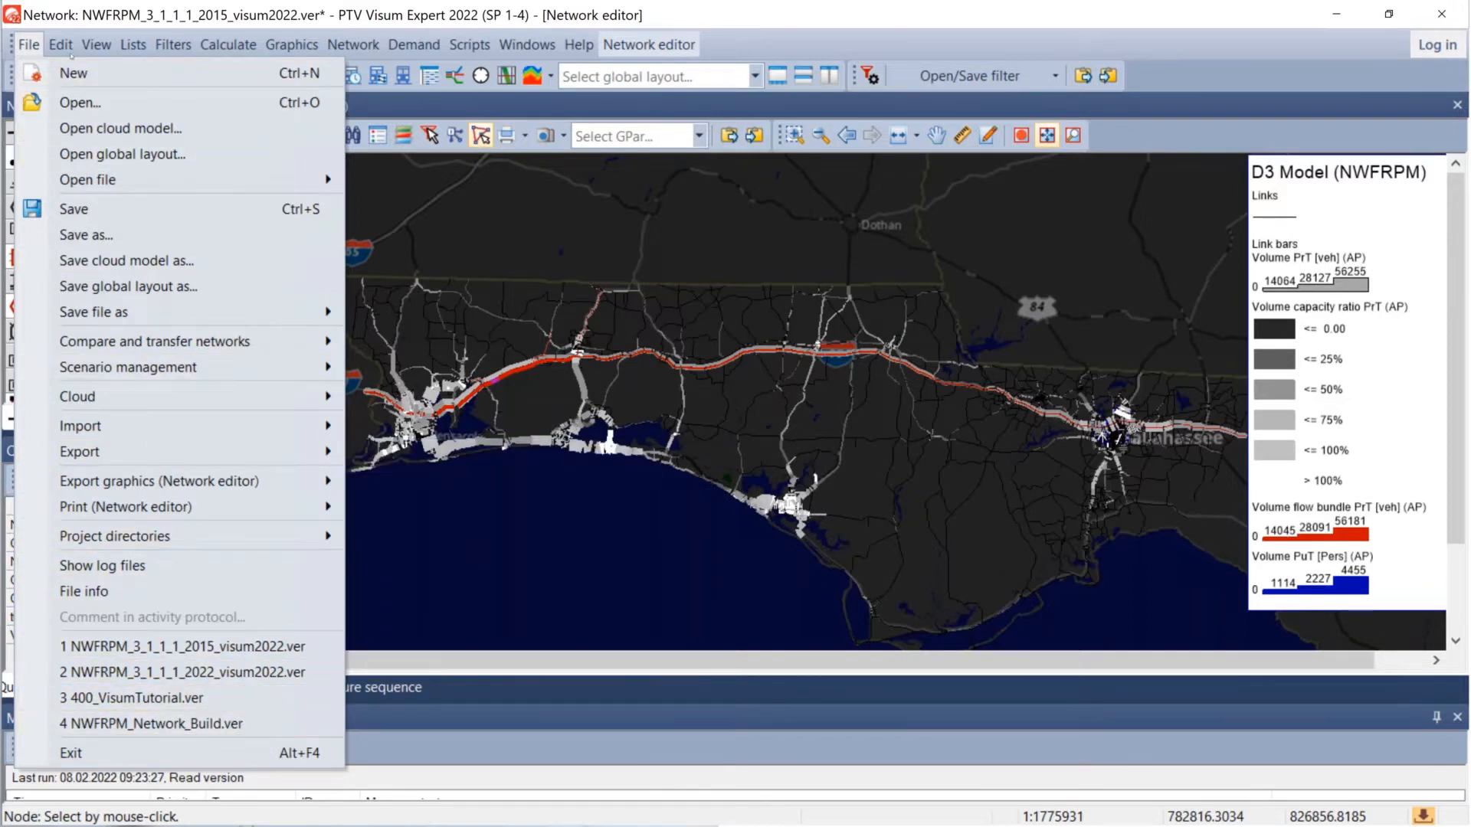
mouse_move(74, 51)
mouse_move(134, 44)
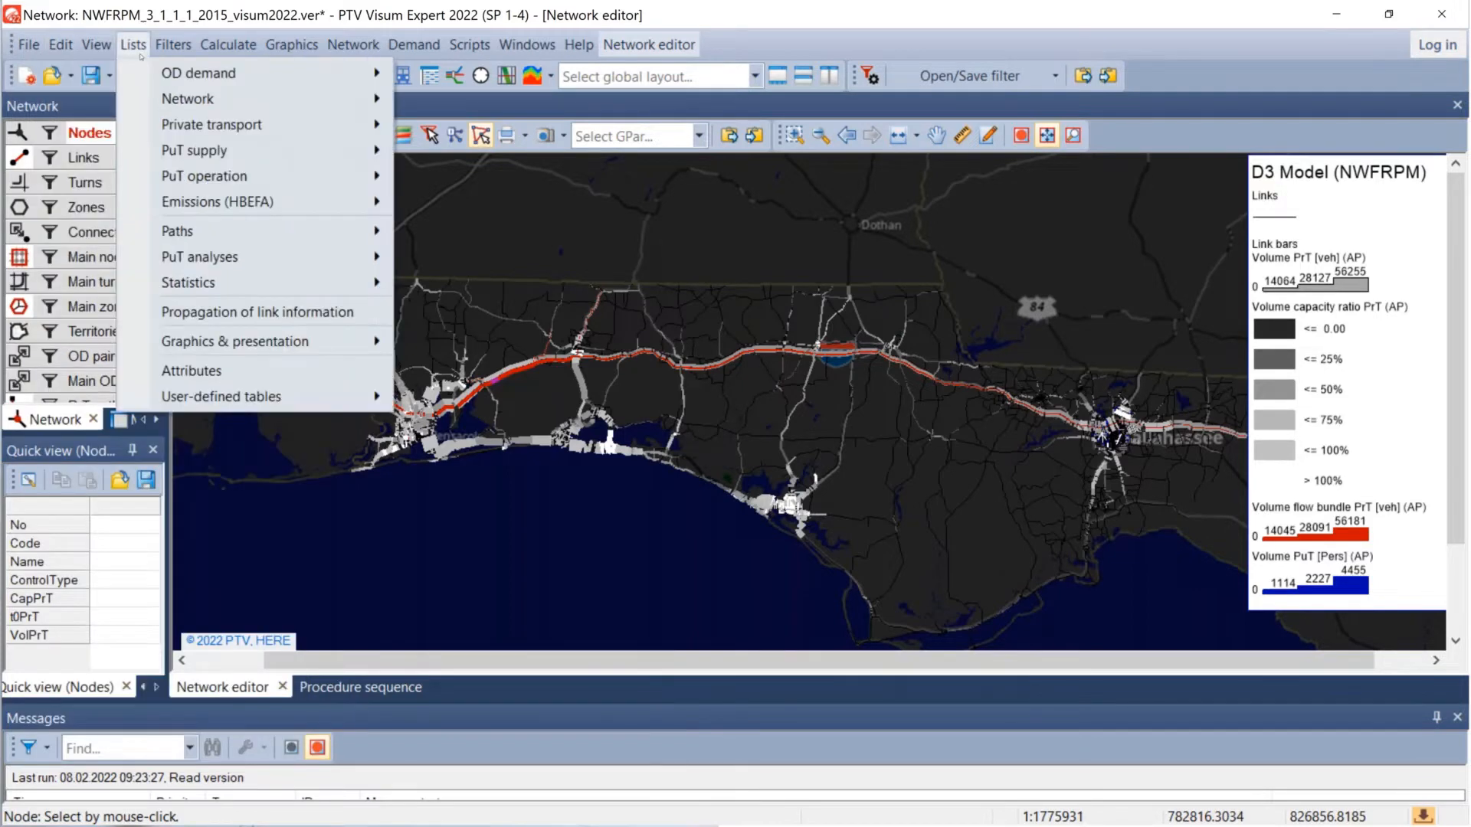
mouse_move(204, 80)
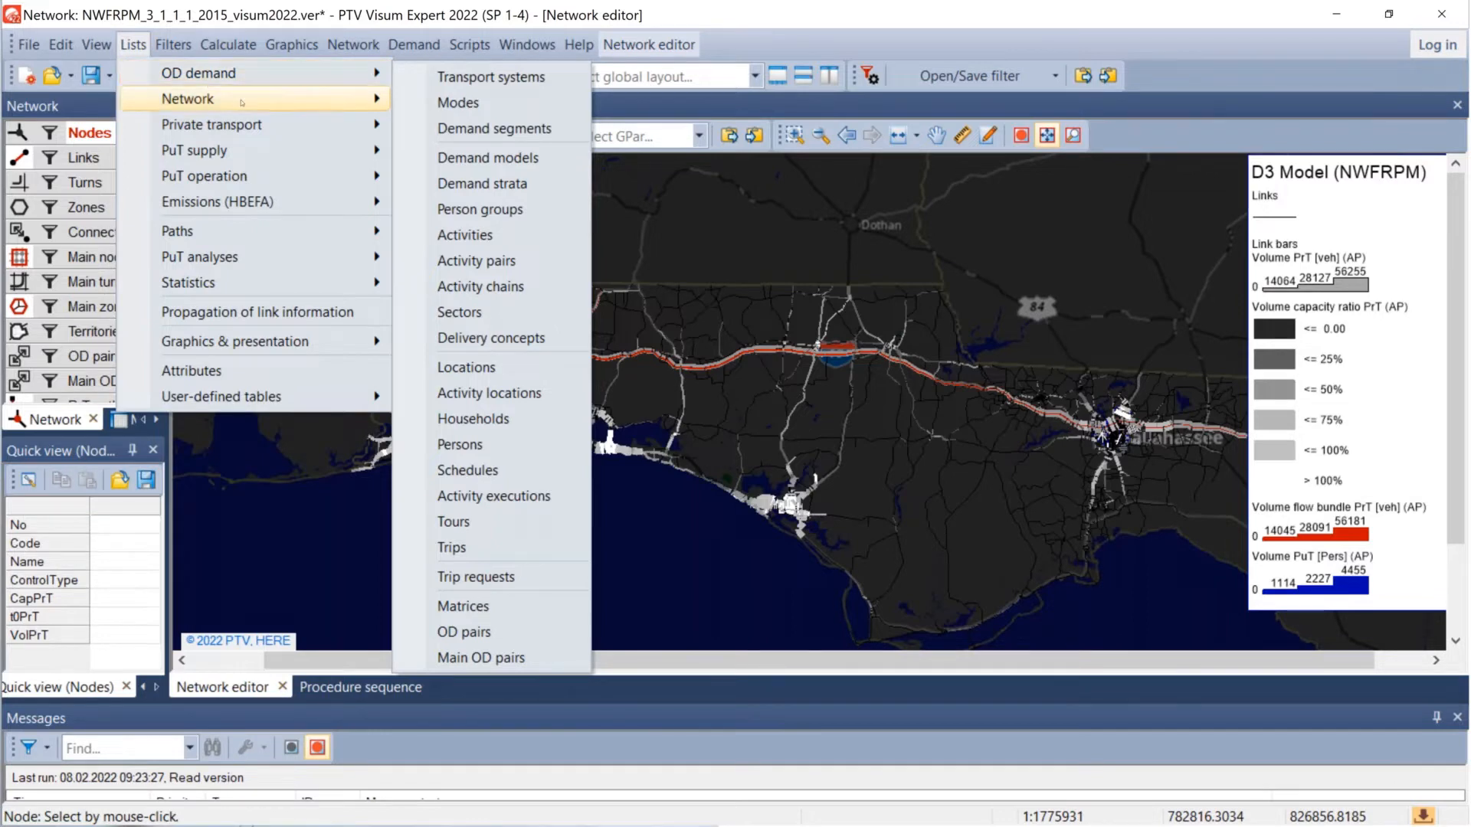
mouse_move(242, 99)
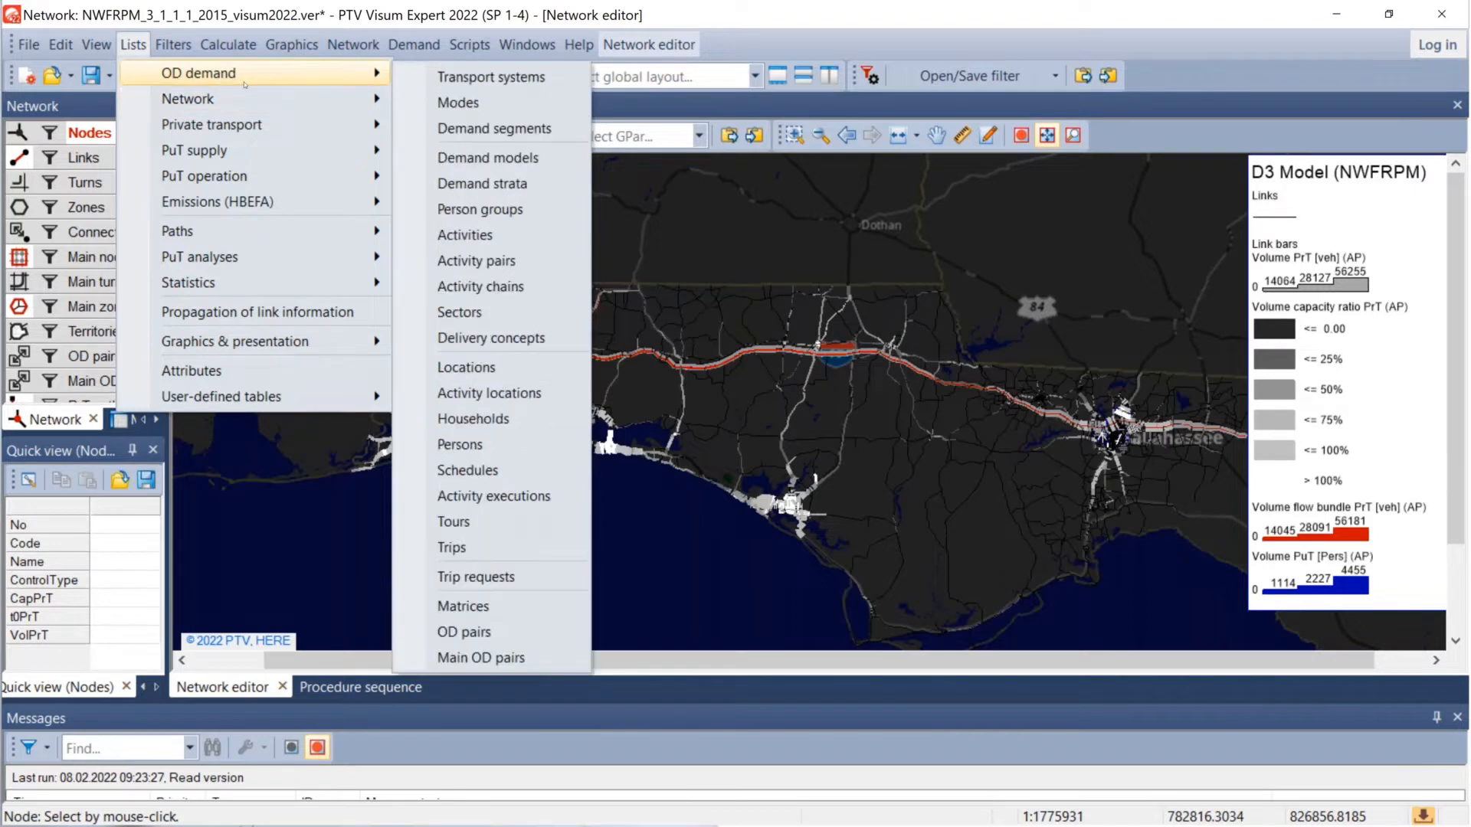
mouse_move(278, 136)
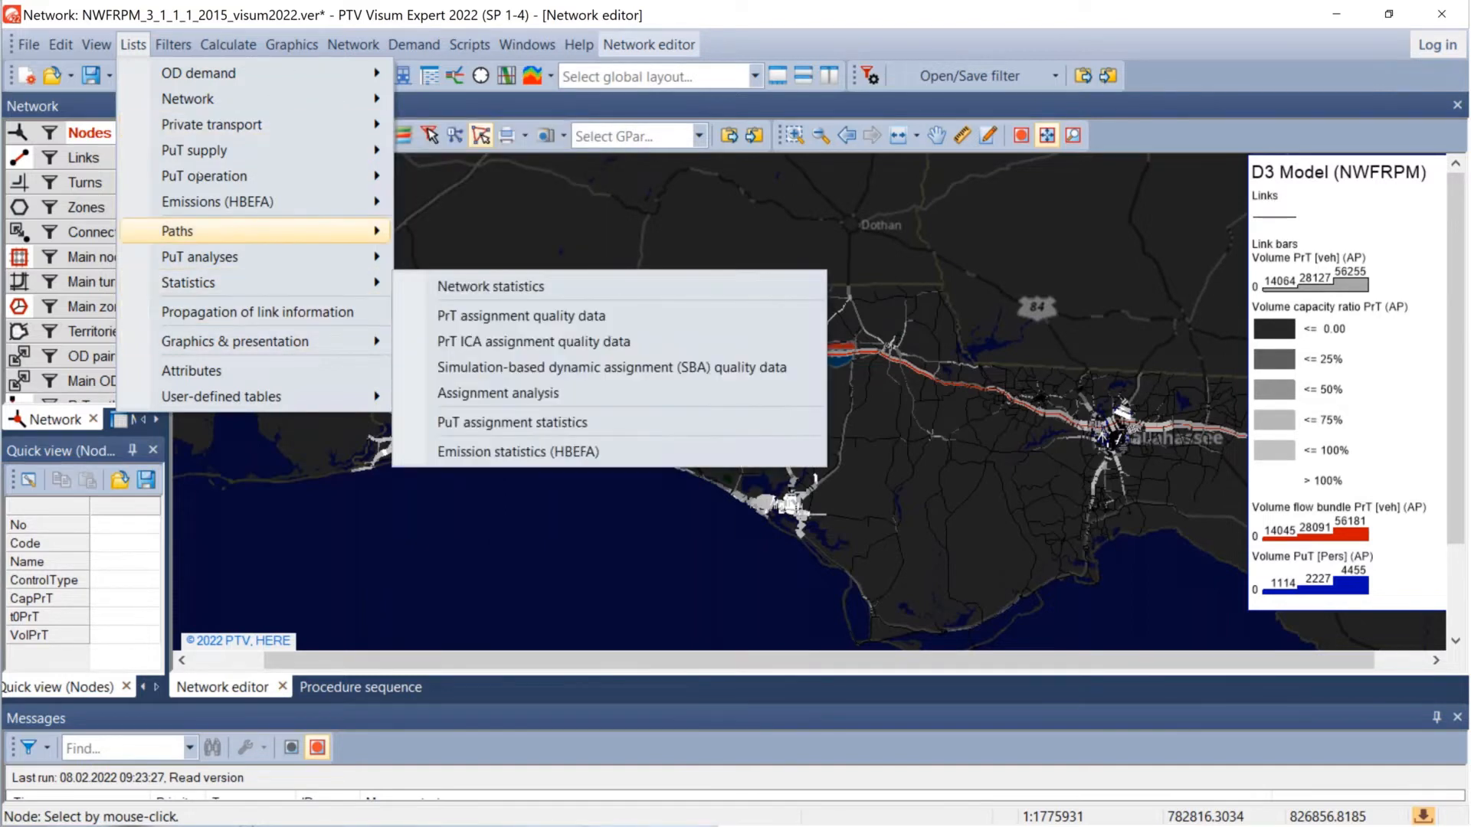
Step: Look through the procedure sequence from the attribute edits to the trip distribution groups, and return to the network editor
mouse_move(235, 47)
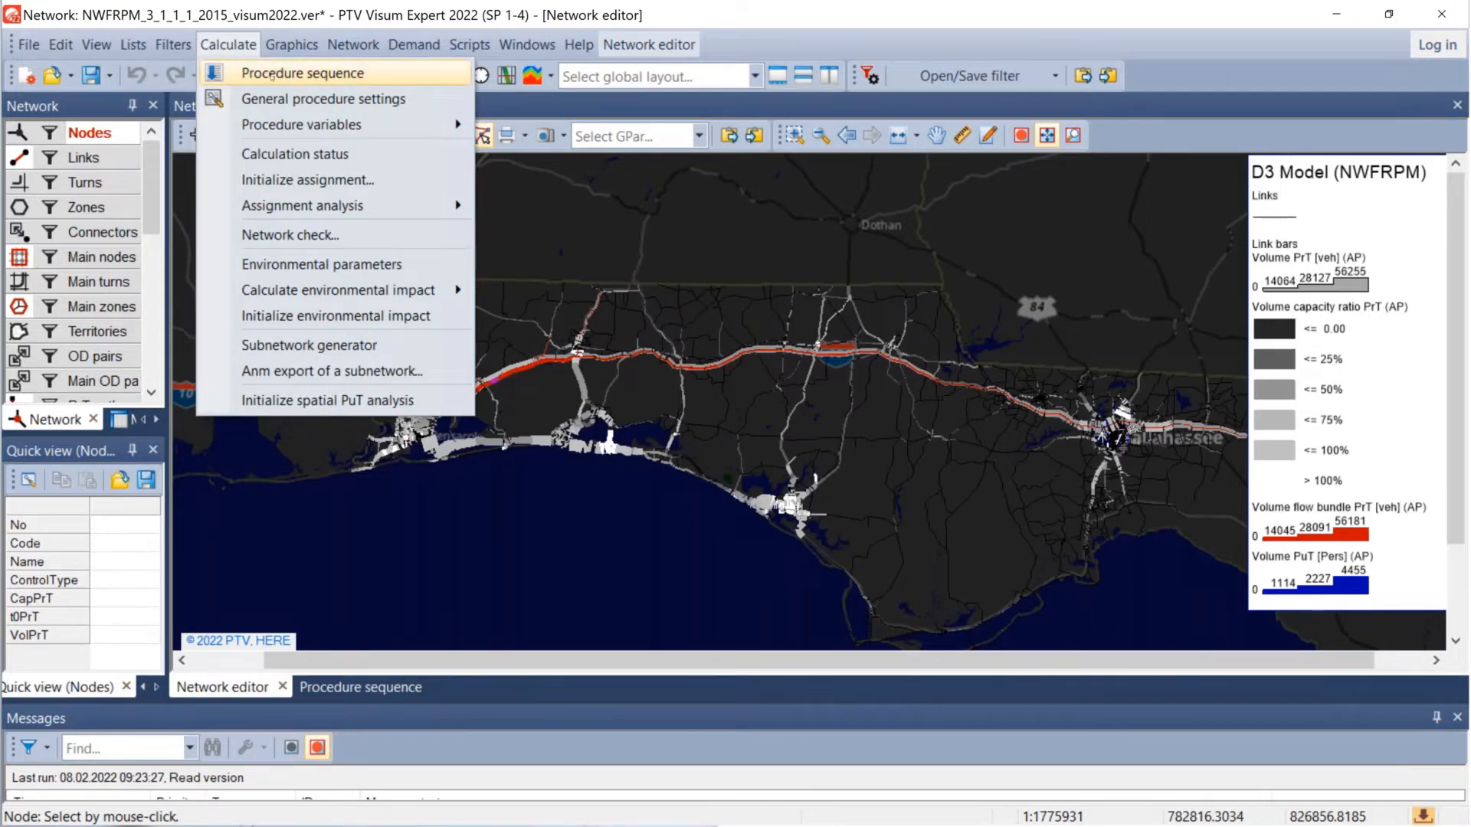
click(272, 74)
scroll(675, 344, down, 4)
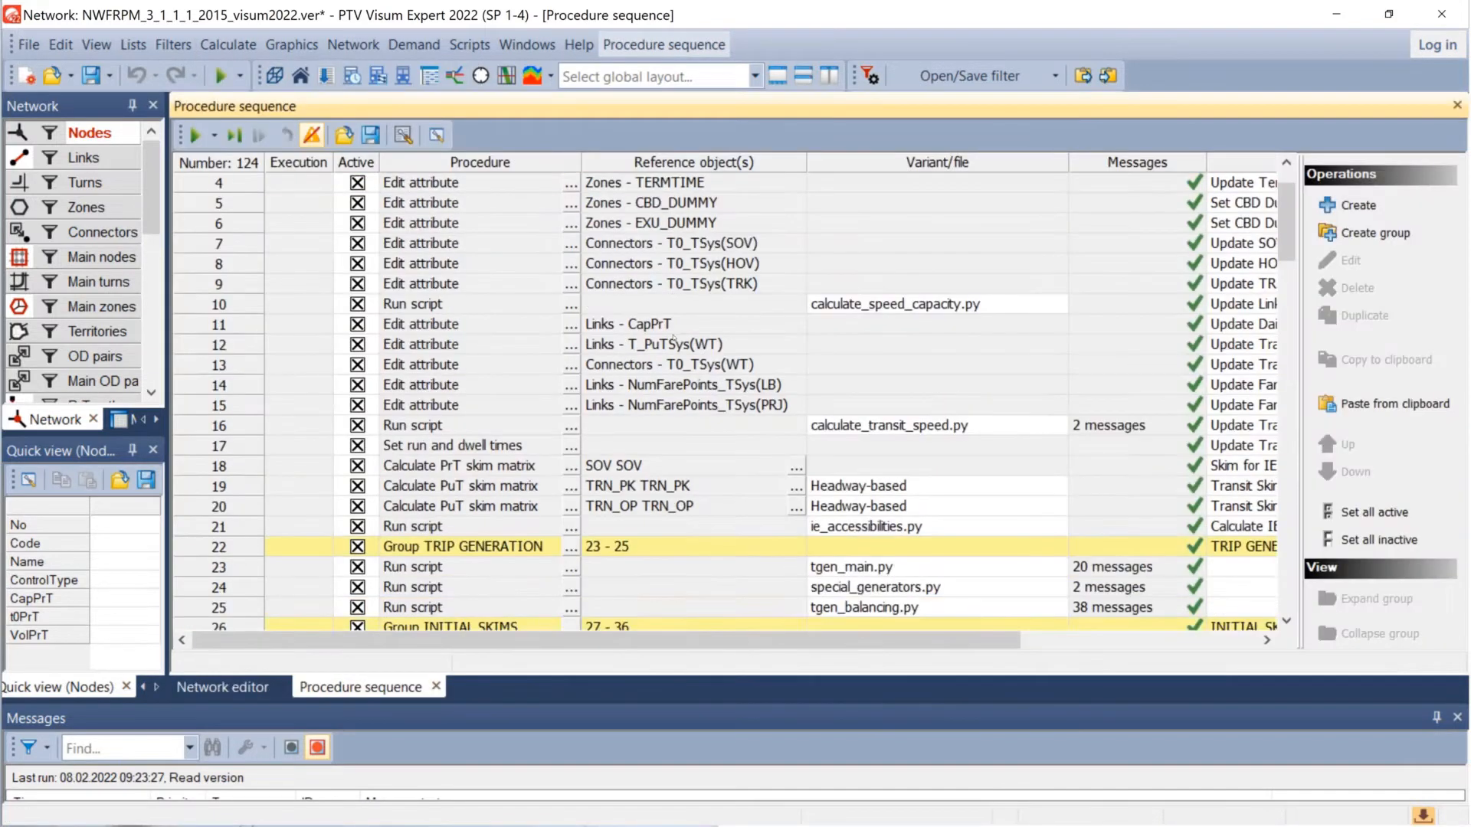
scroll(676, 344, down, 2)
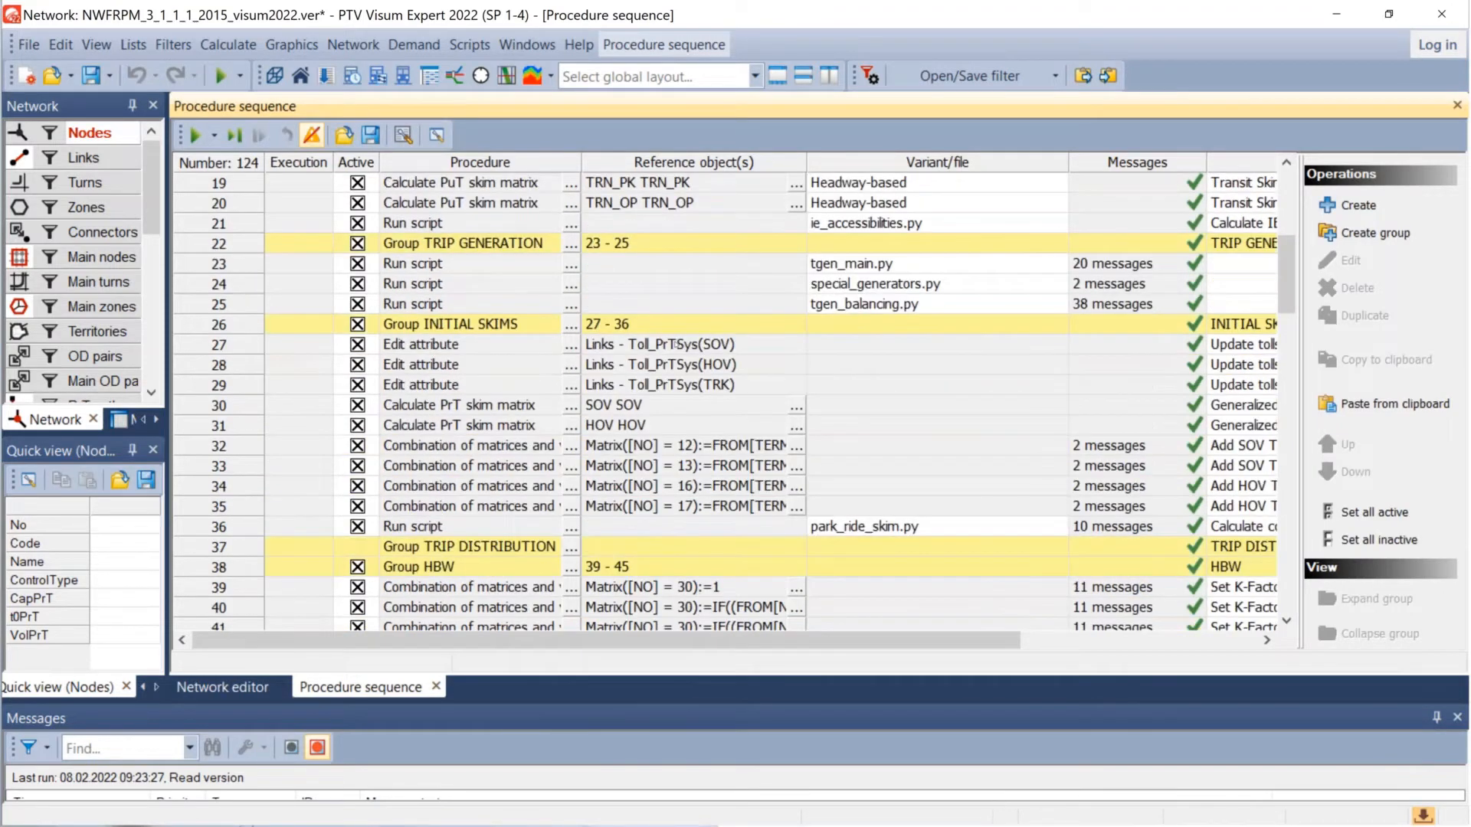
scroll(676, 345, down, 3)
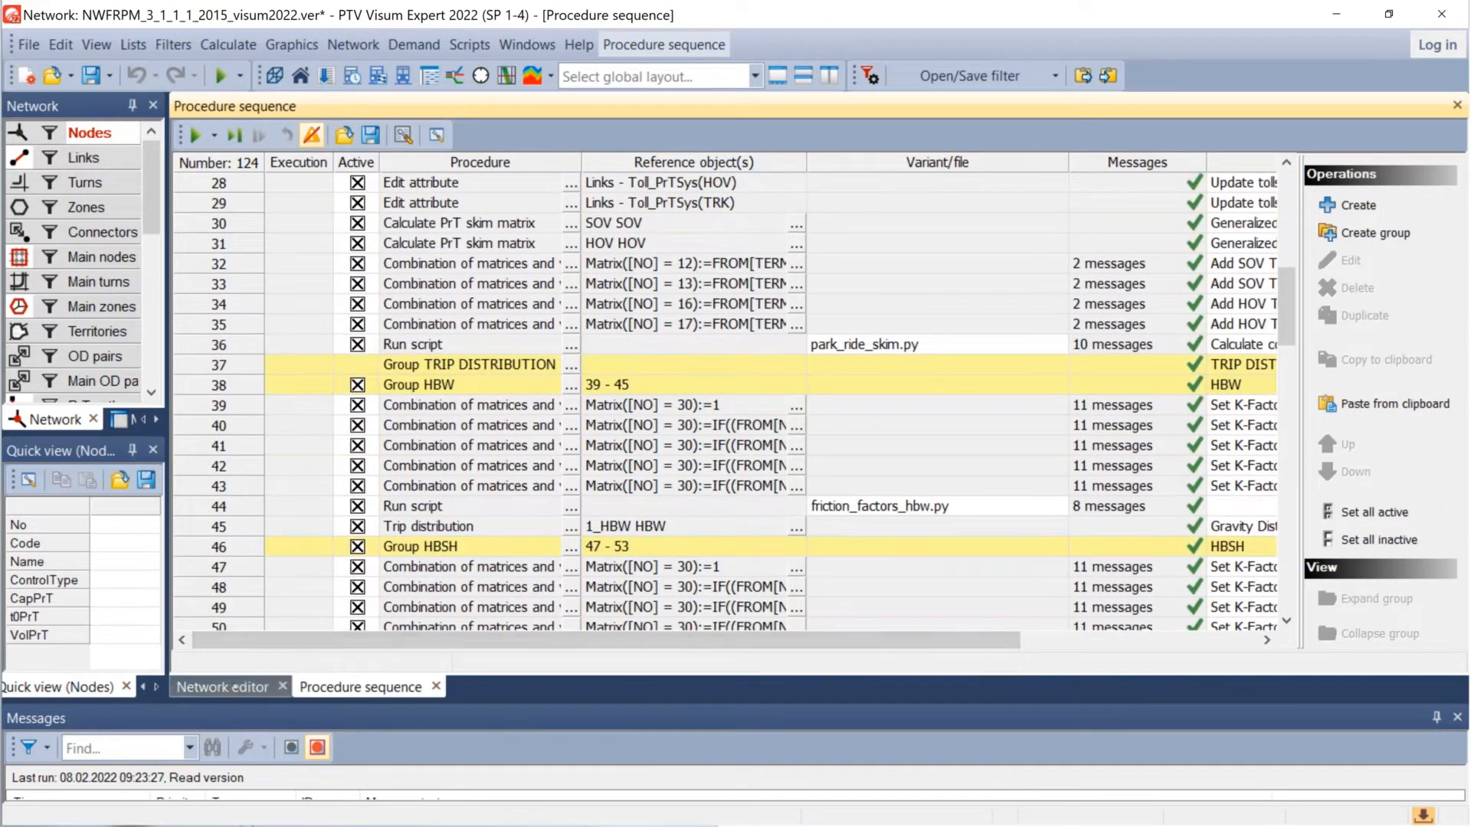
click(226, 686)
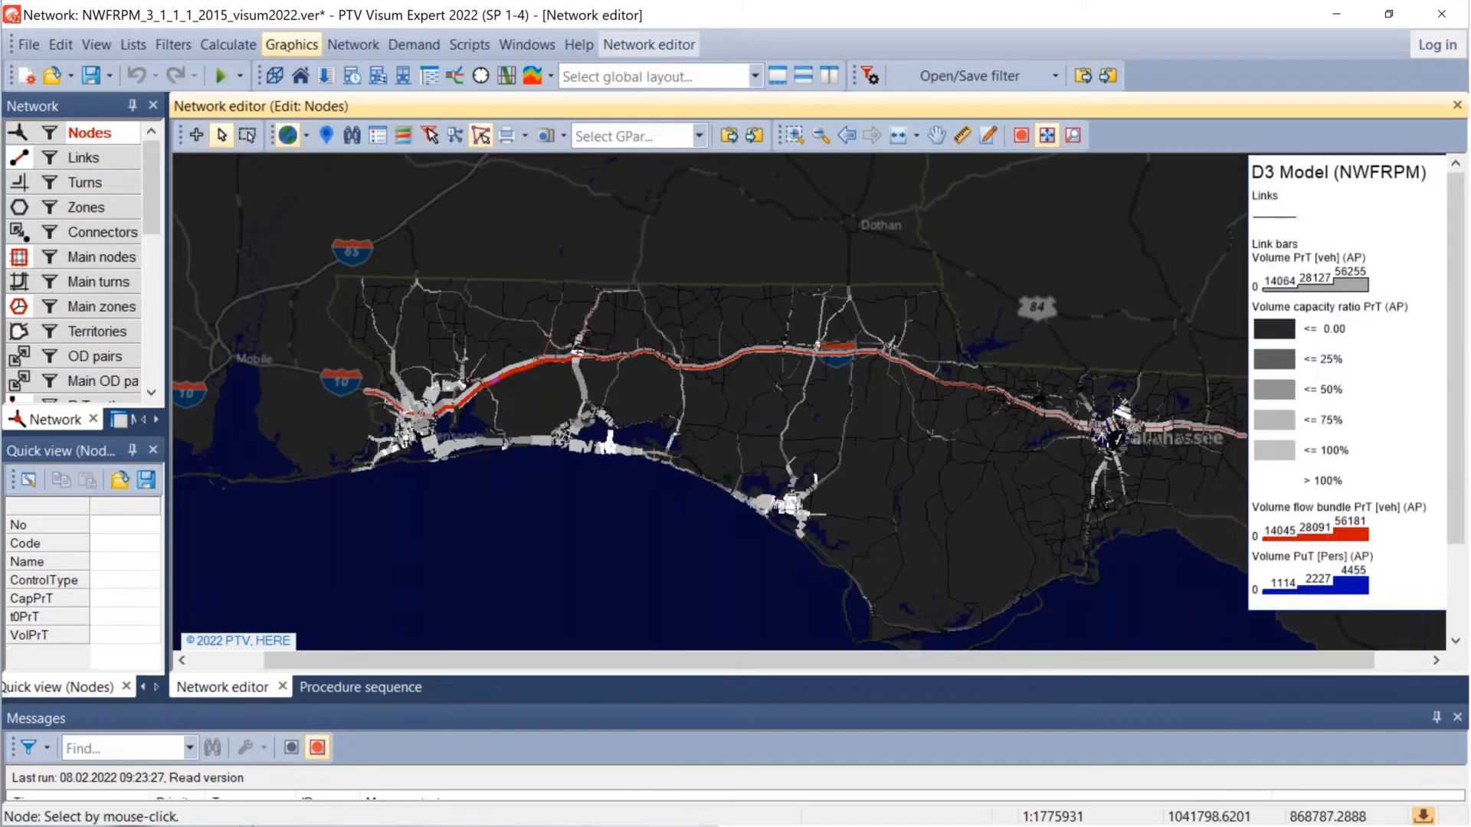
Step: Open the network settings and view the units, traffic direction and co-ordinate system options
click(291, 48)
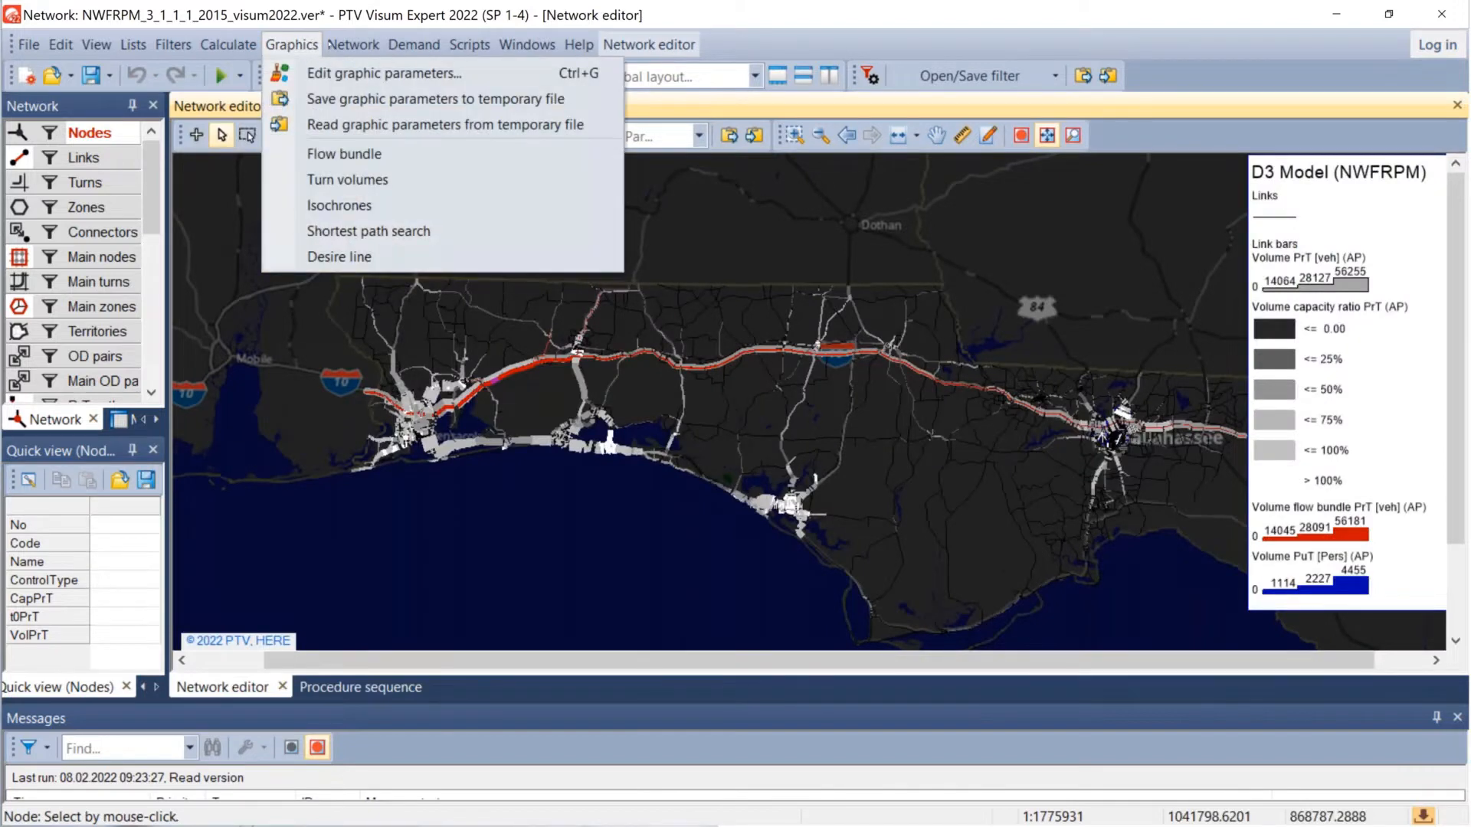
mouse_move(353, 44)
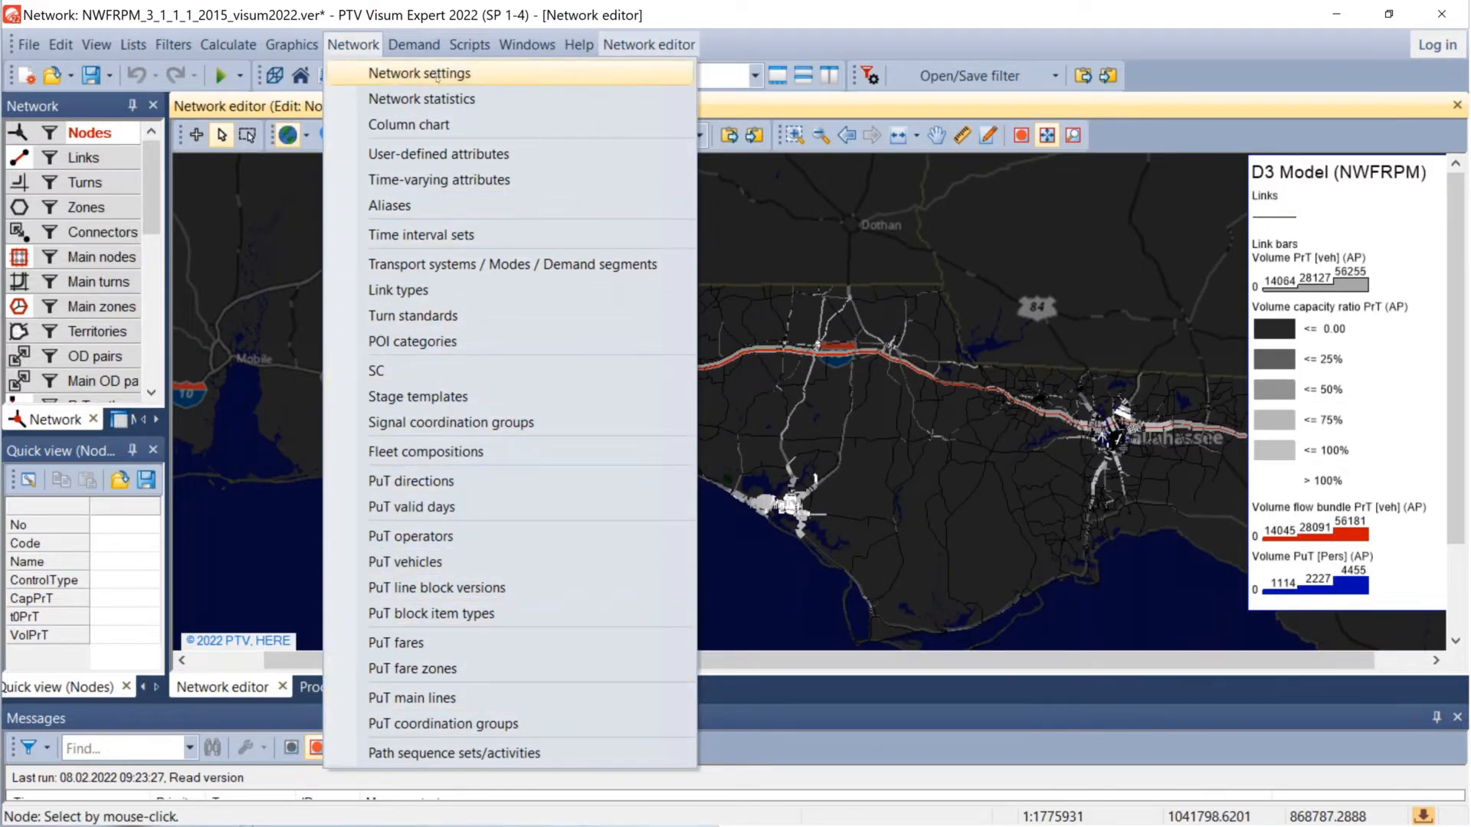
click(438, 75)
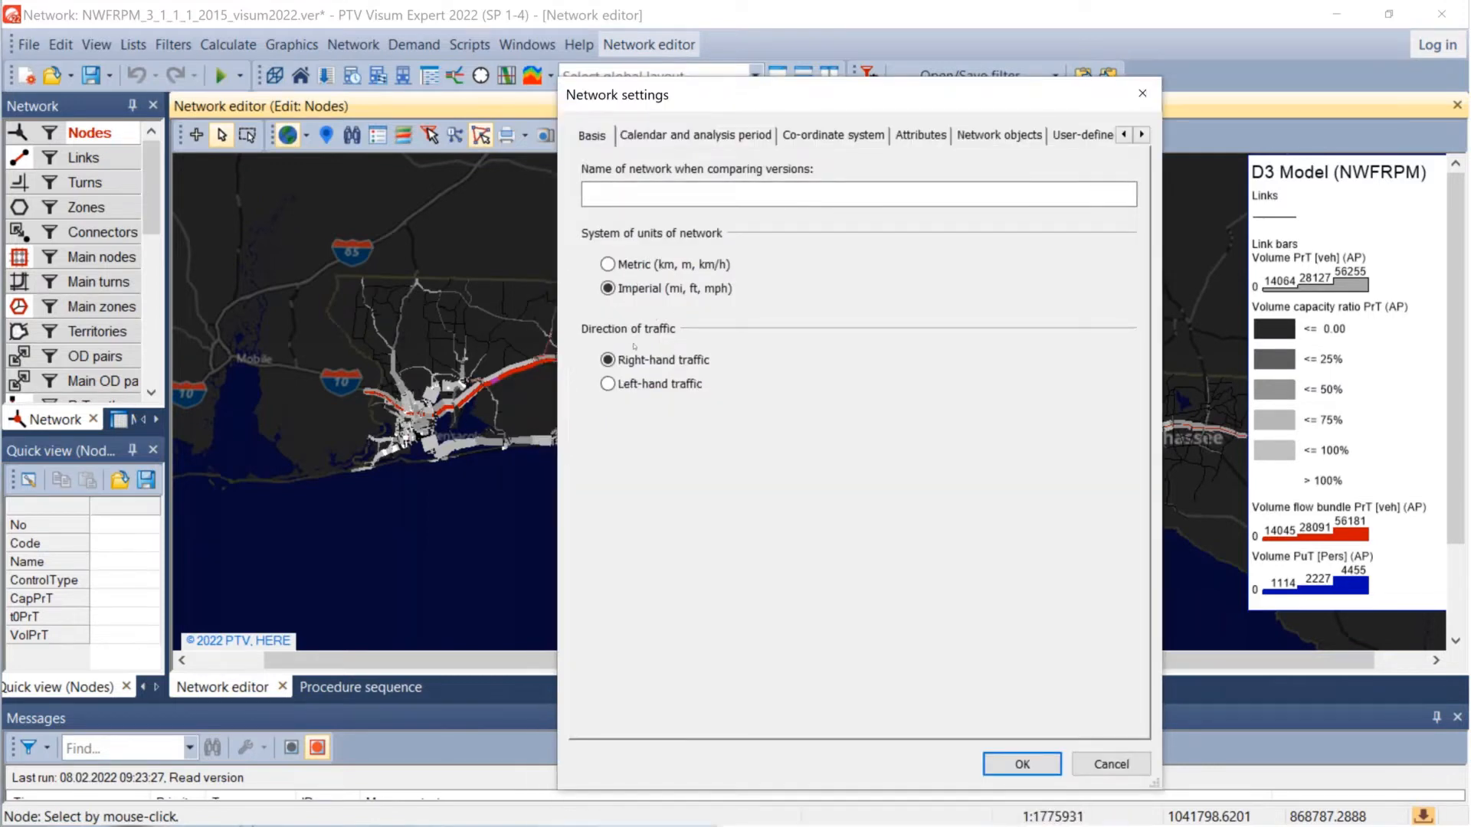
click(808, 139)
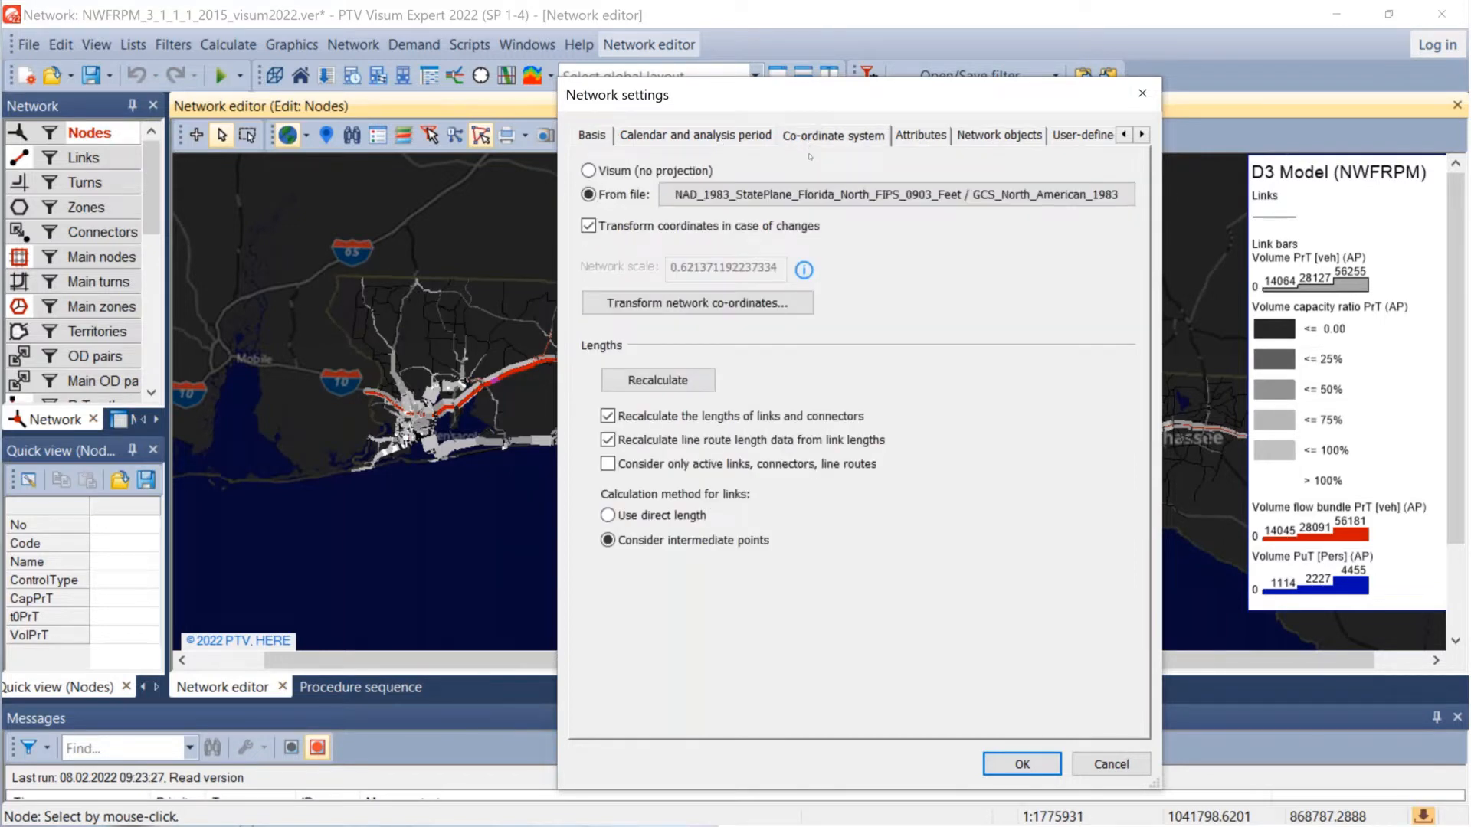
Step: Browse the NAD 1983 StatePlane projections available for the network's co-ordinate system, and close the settings without changing anything
click(843, 196)
scroll(836, 348, down, 10)
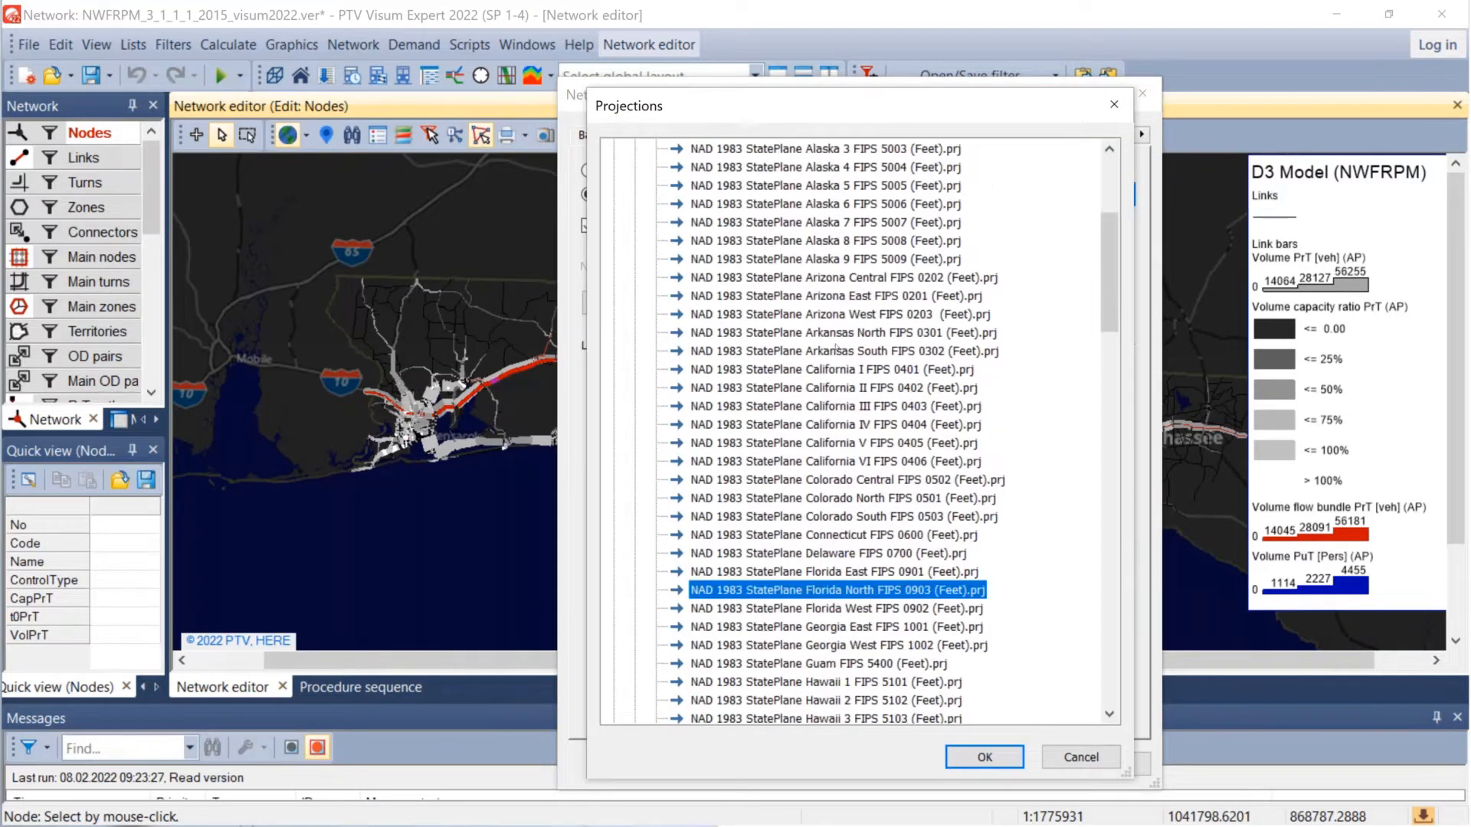
scroll(836, 349, down, 20)
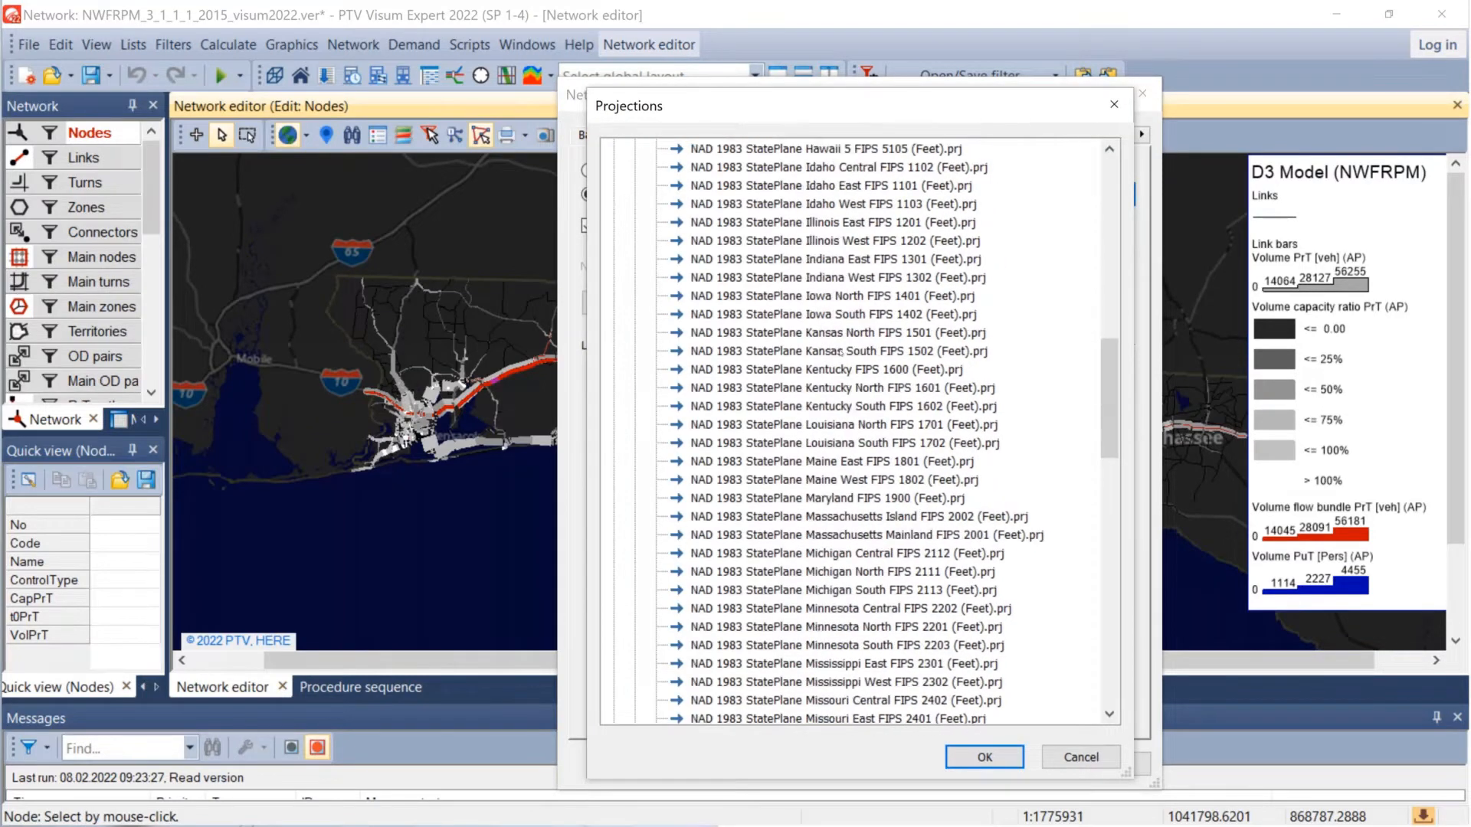
scroll(870, 386, down, 1)
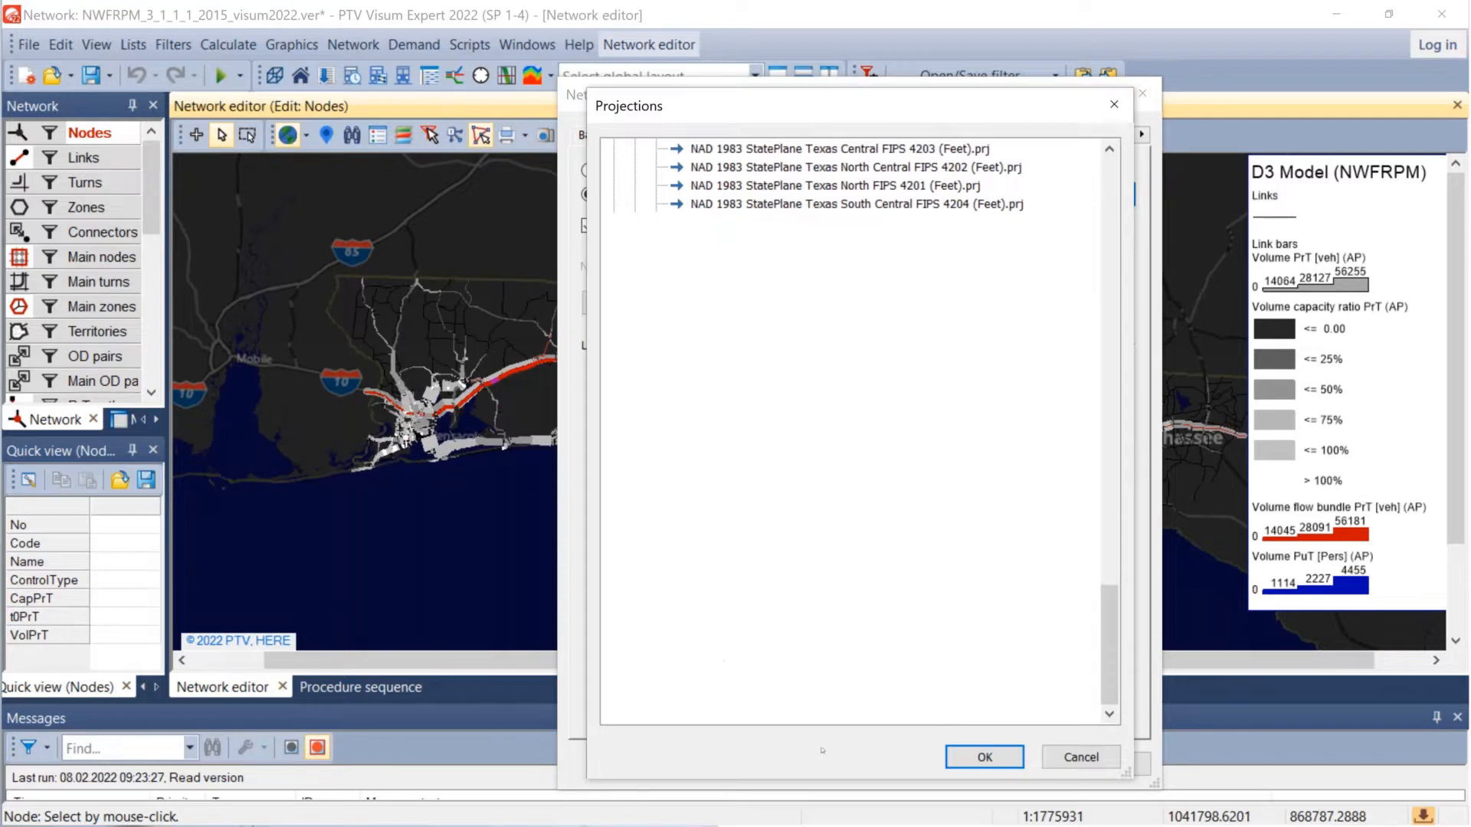
scroll(924, 711, up, 1)
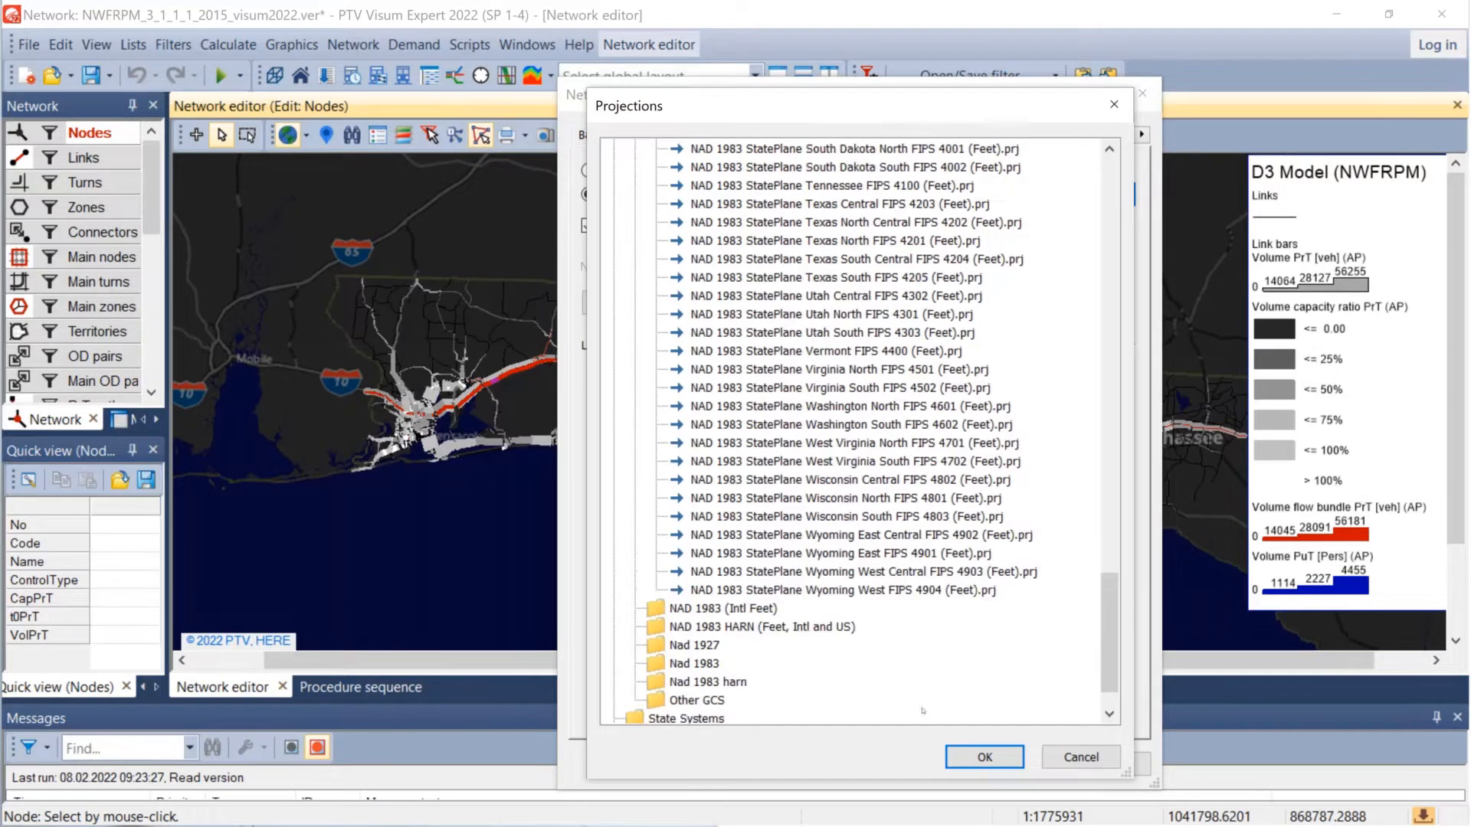
click(1079, 757)
click(1110, 764)
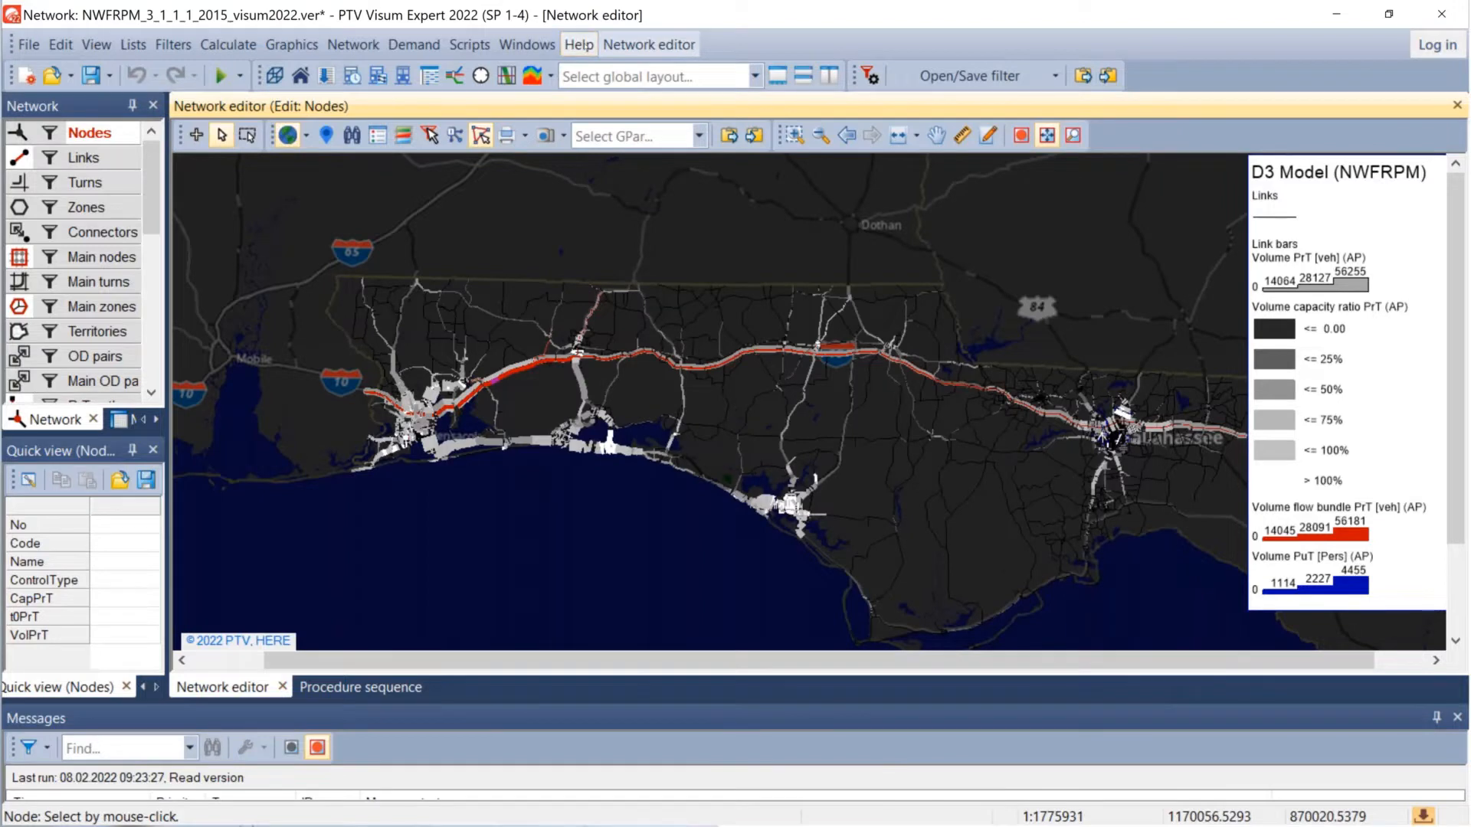
click(579, 45)
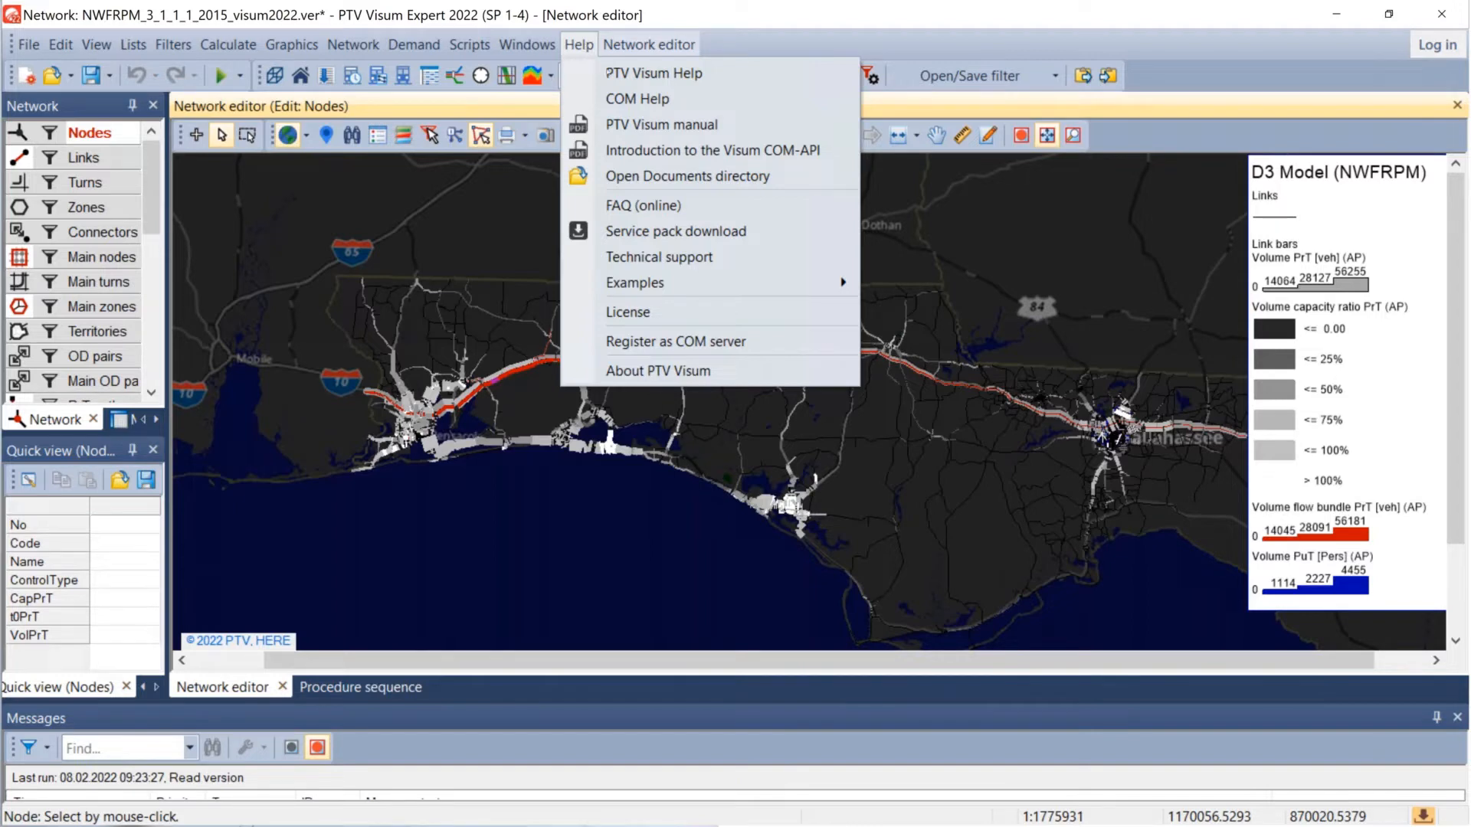
mouse_move(599, 44)
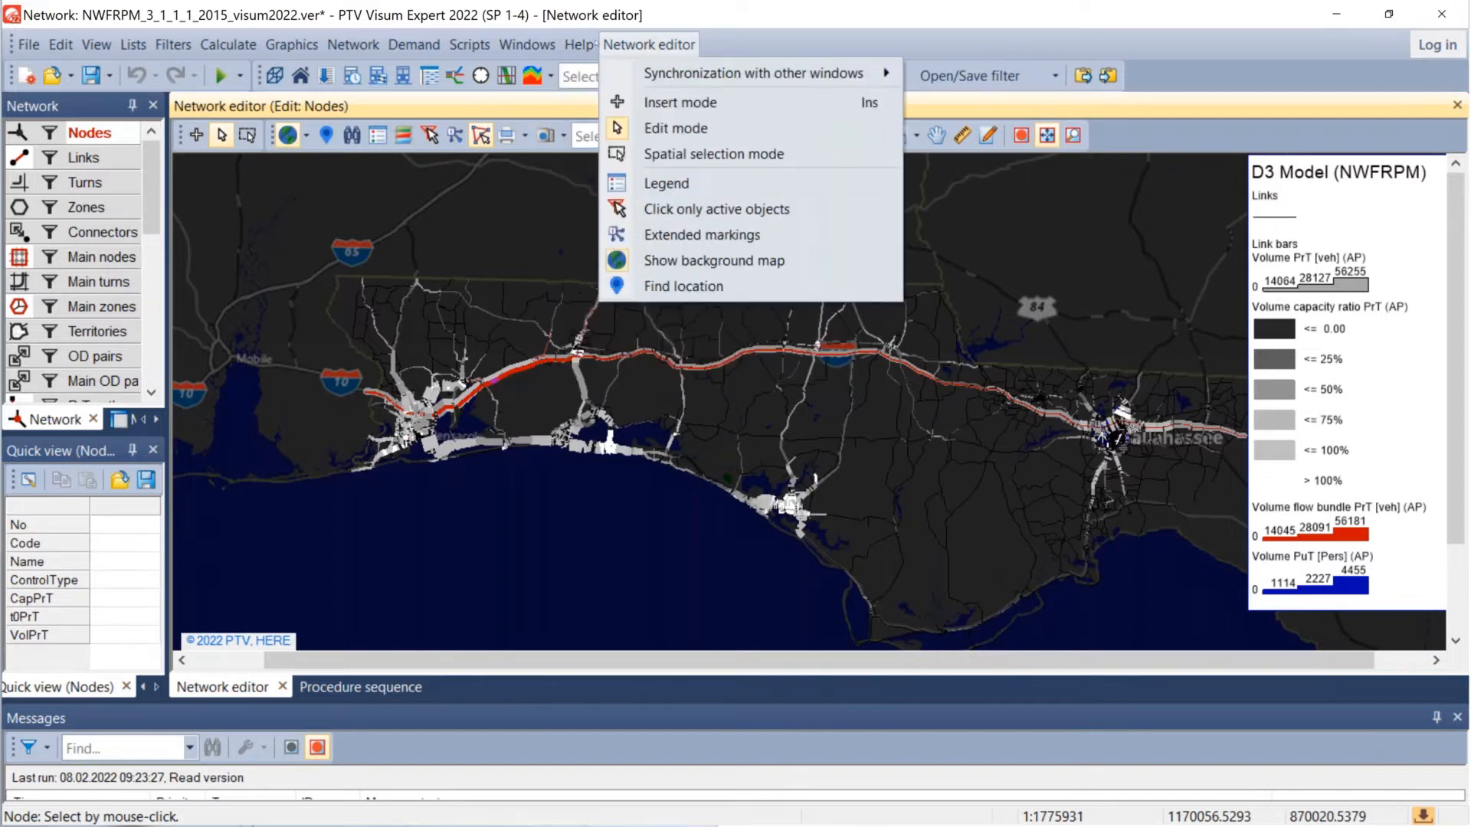
mouse_move(786, 283)
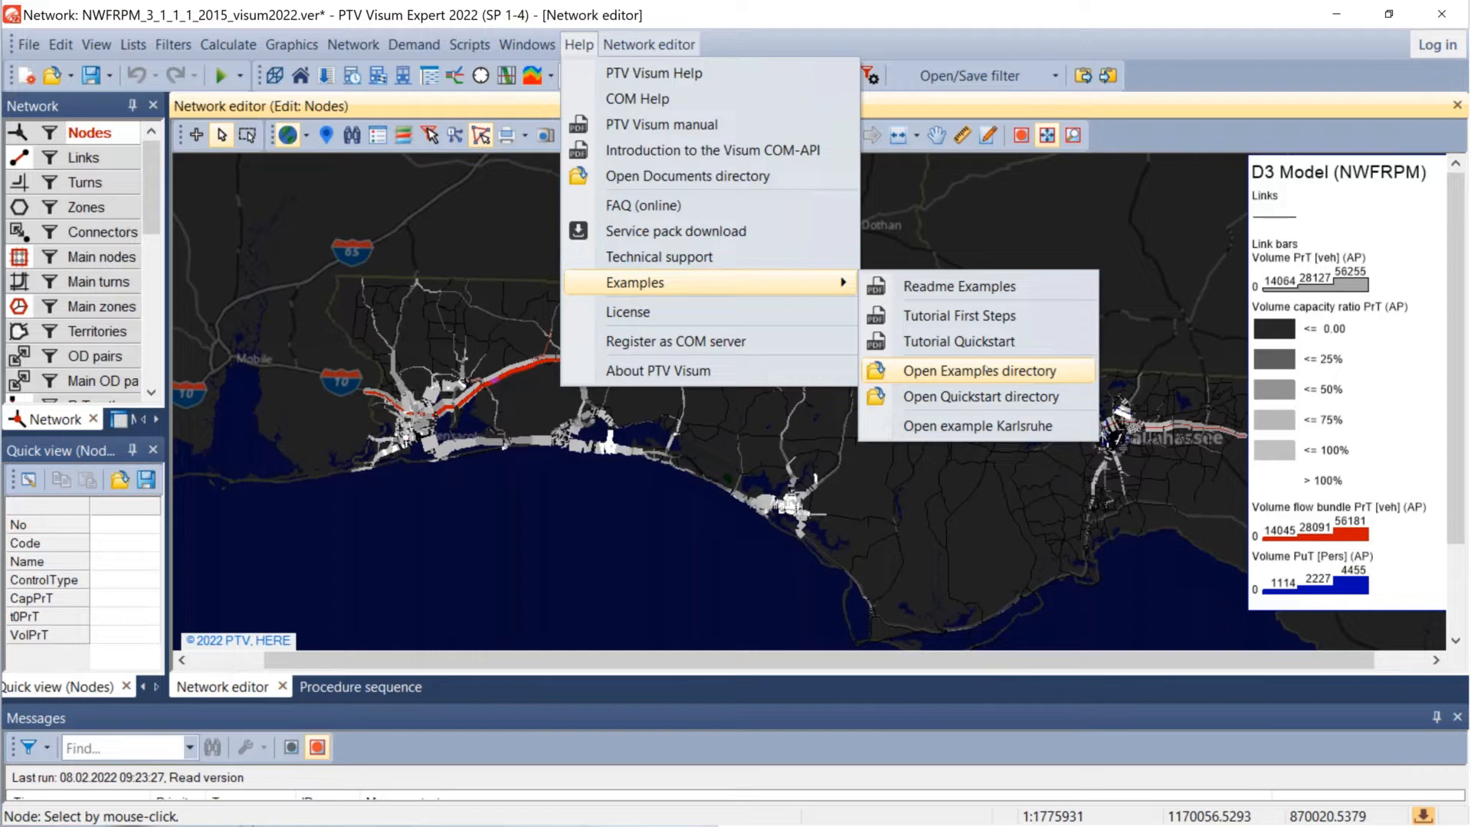
click(965, 235)
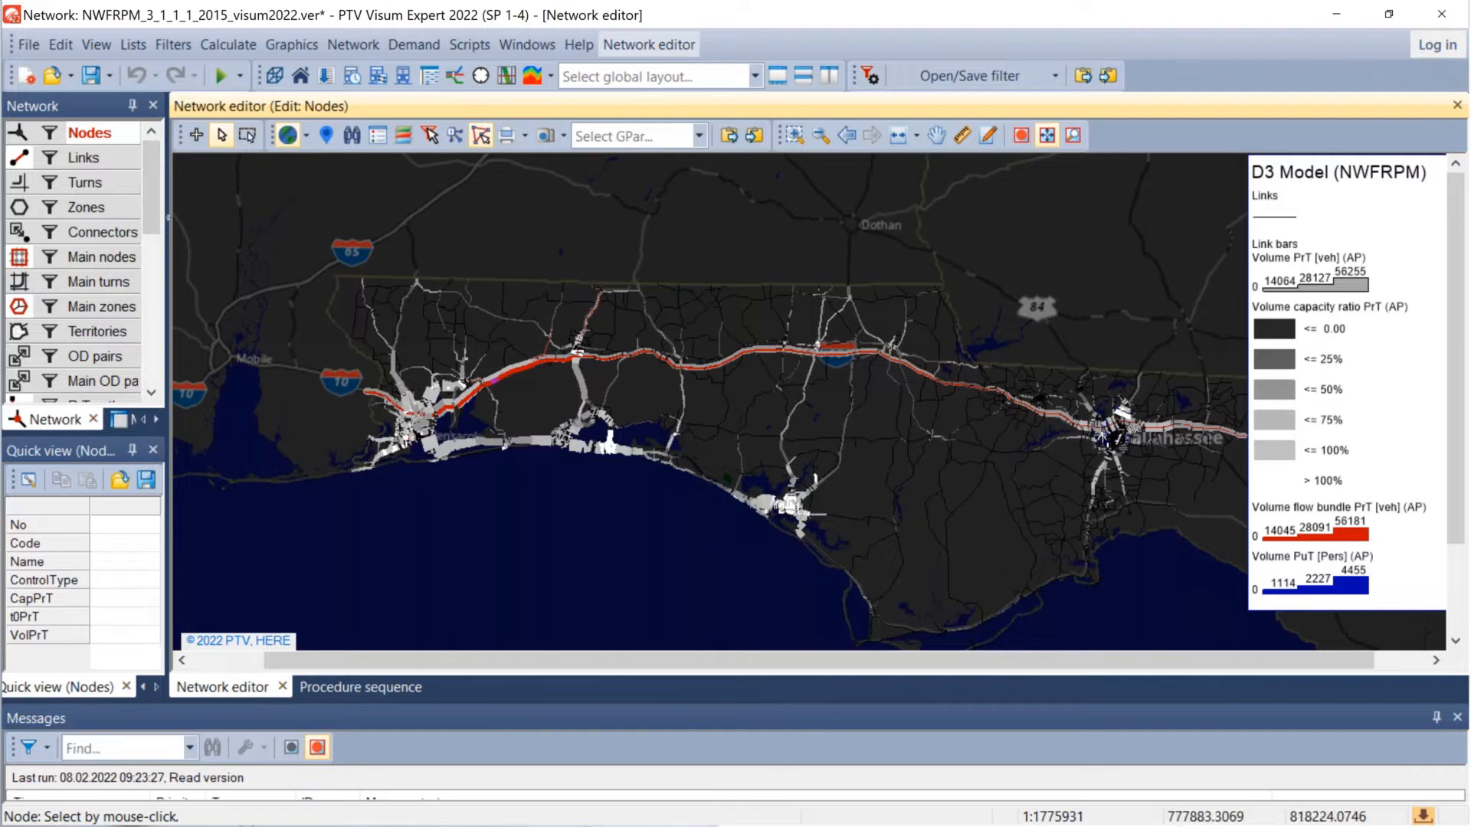
Step: Widen the Network and Quick view windows moderately so their object names and the Matrices tab are fully readable
drag(168, 220, 279, 231)
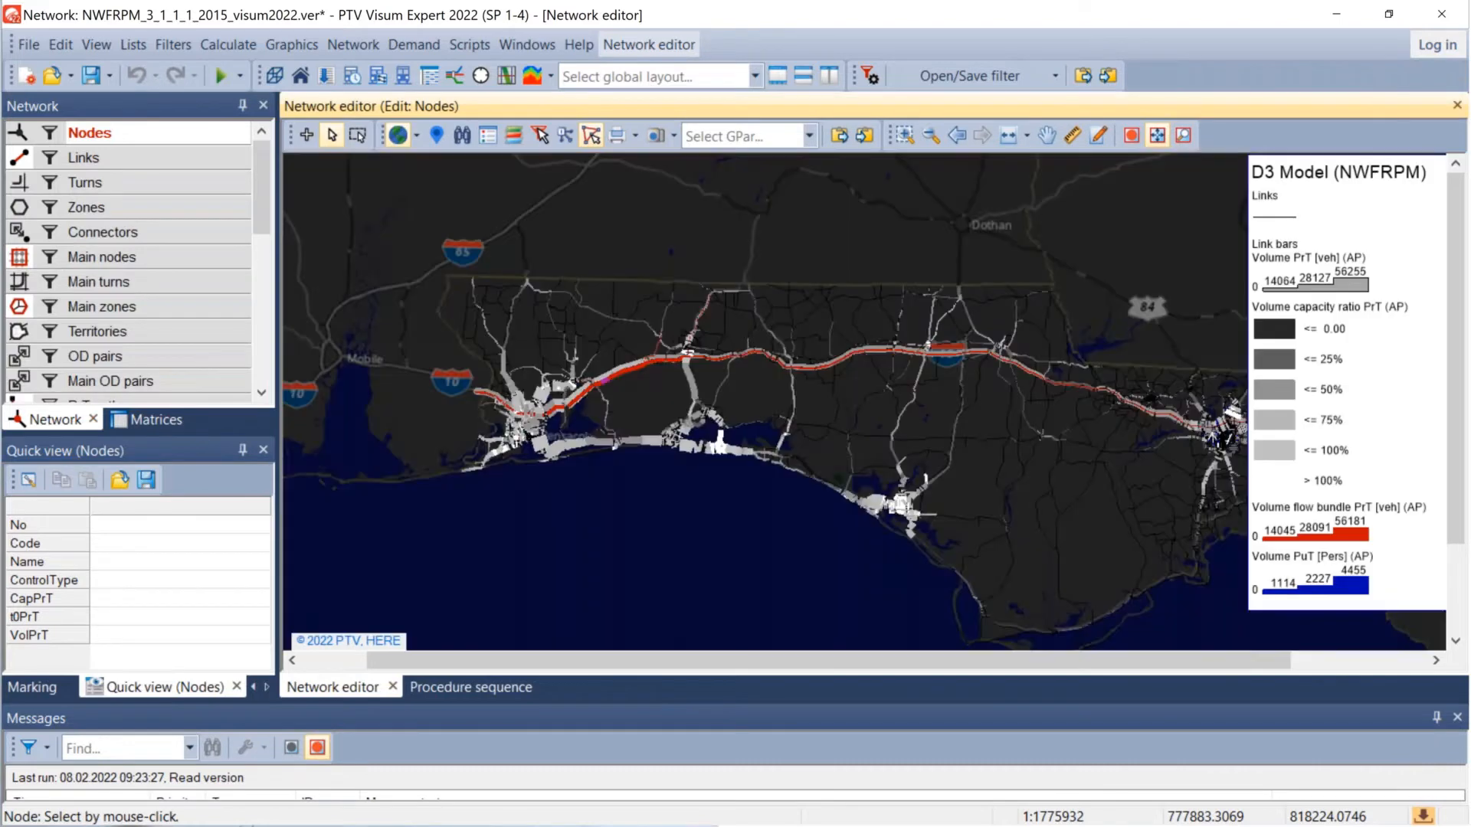
mouse_move(203, 444)
mouse_down()
mouse_move(196, 518)
mouse_move(221, 570)
mouse_move(187, 446)
mouse_up()
drag(167, 394, 125, 424)
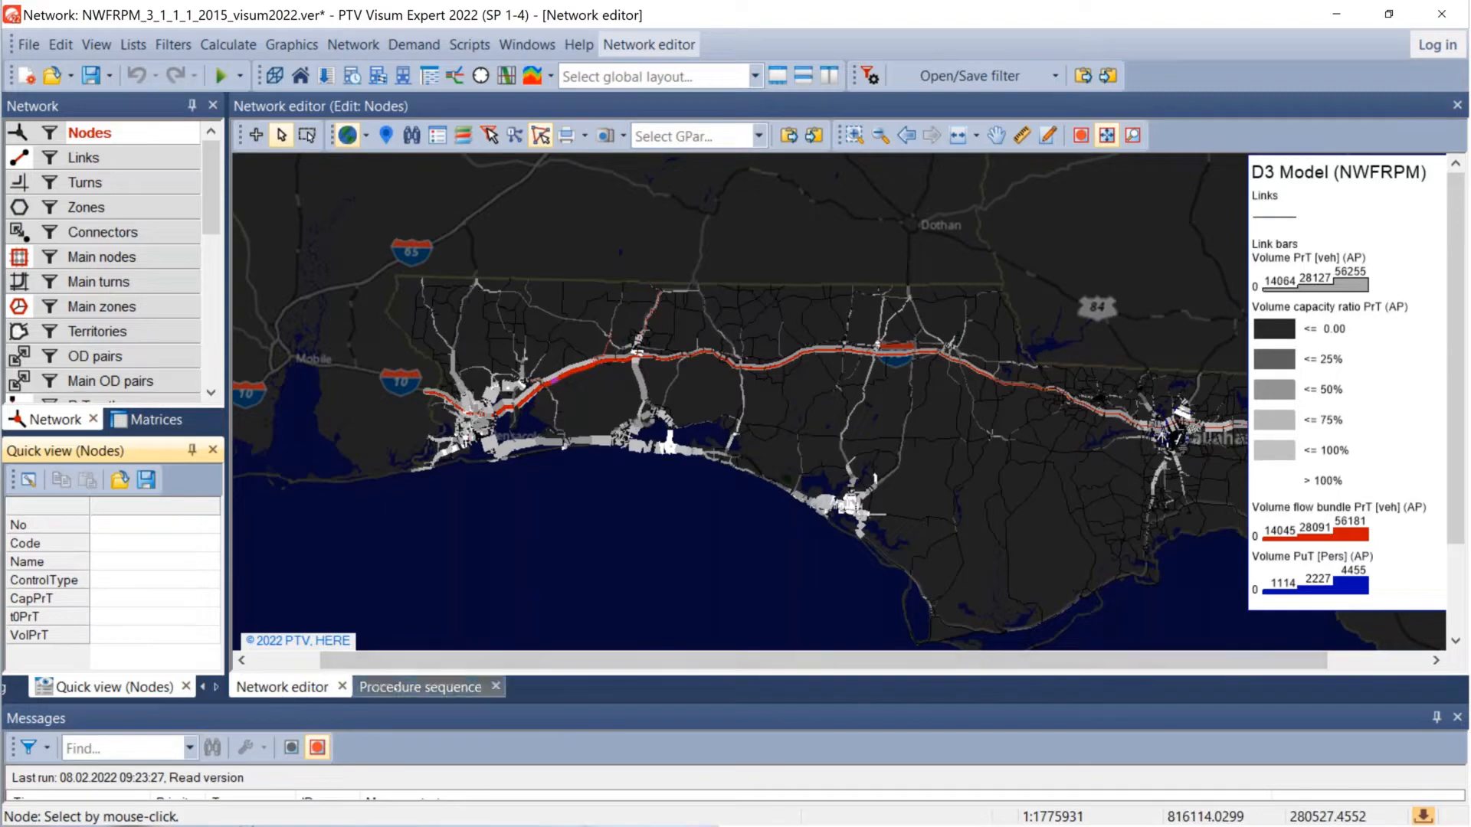
Step: Detach the procedure sequence from the network editor's tab group and float it over the lower part of the map
click(393, 687)
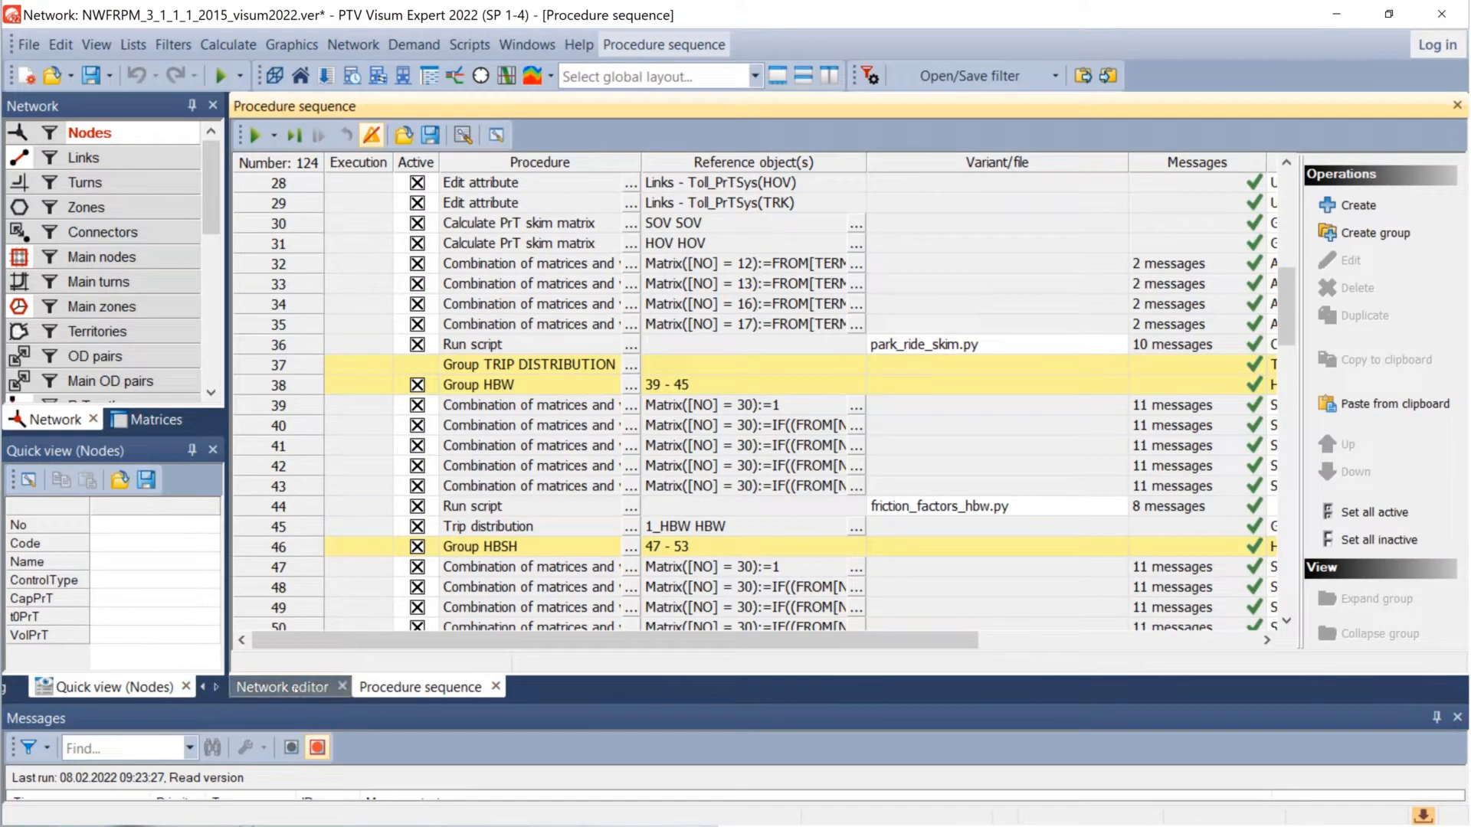
click(296, 690)
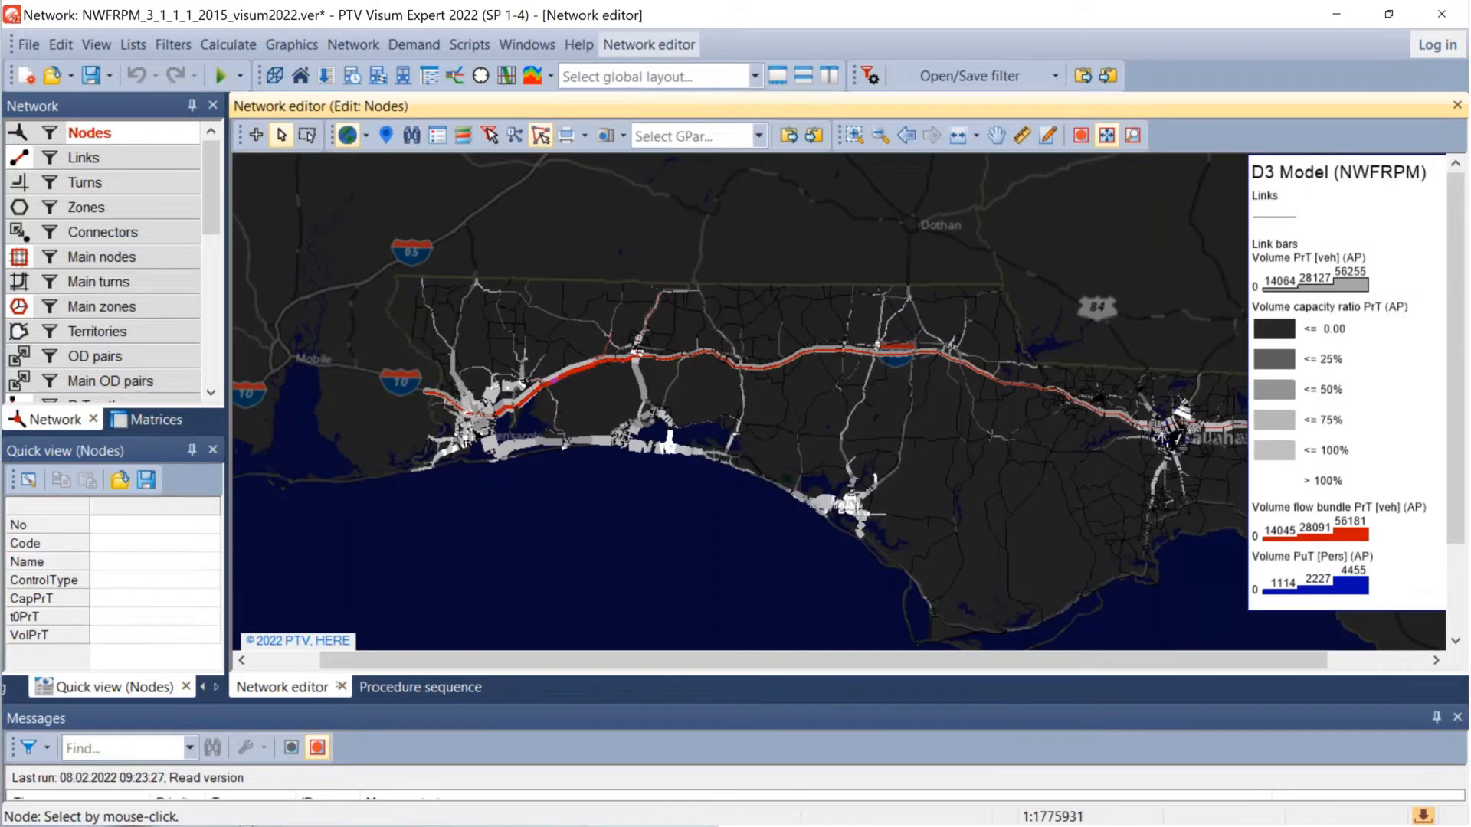
click(396, 690)
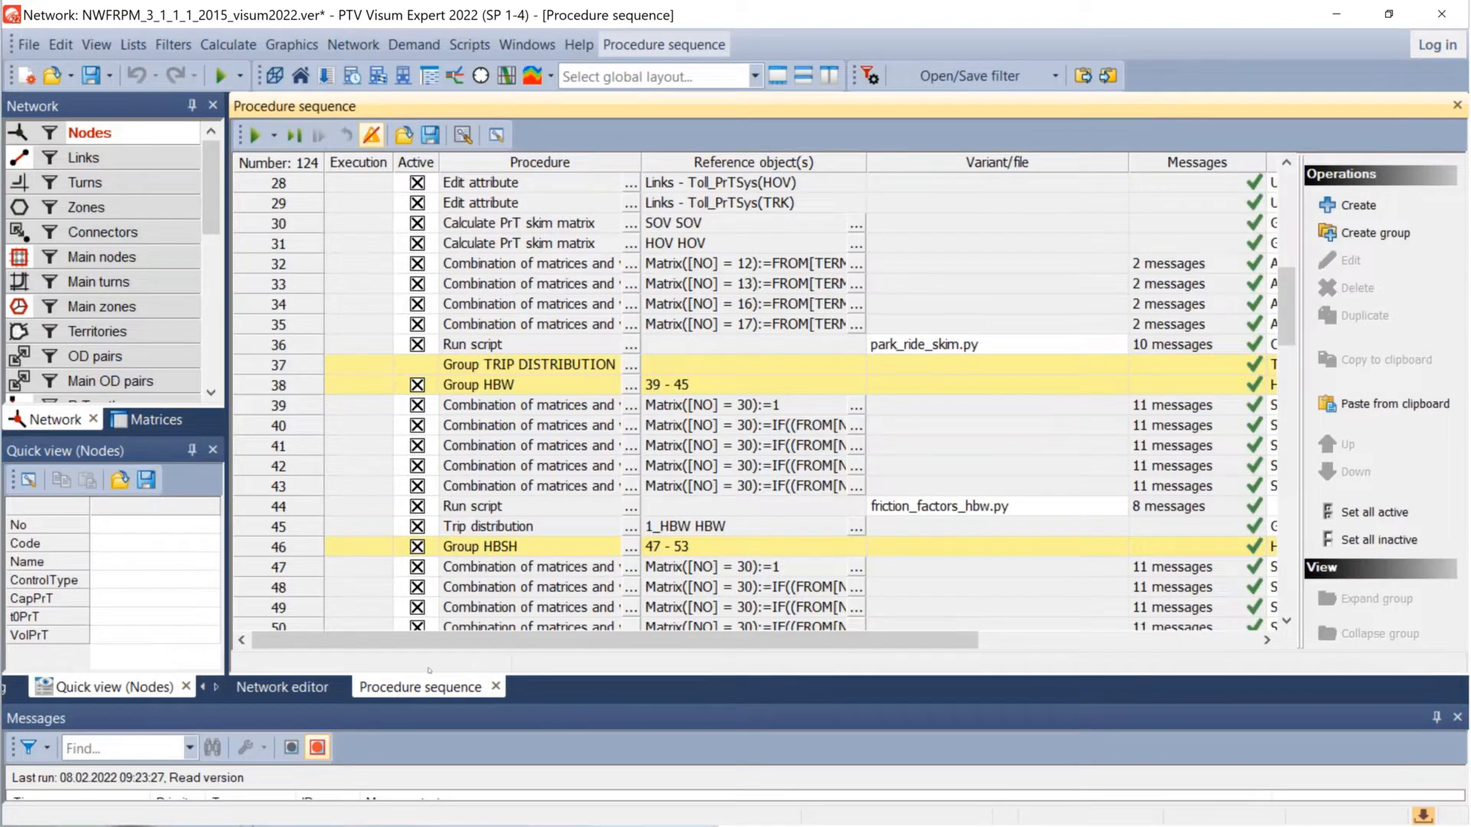
drag(429, 670, 804, 646)
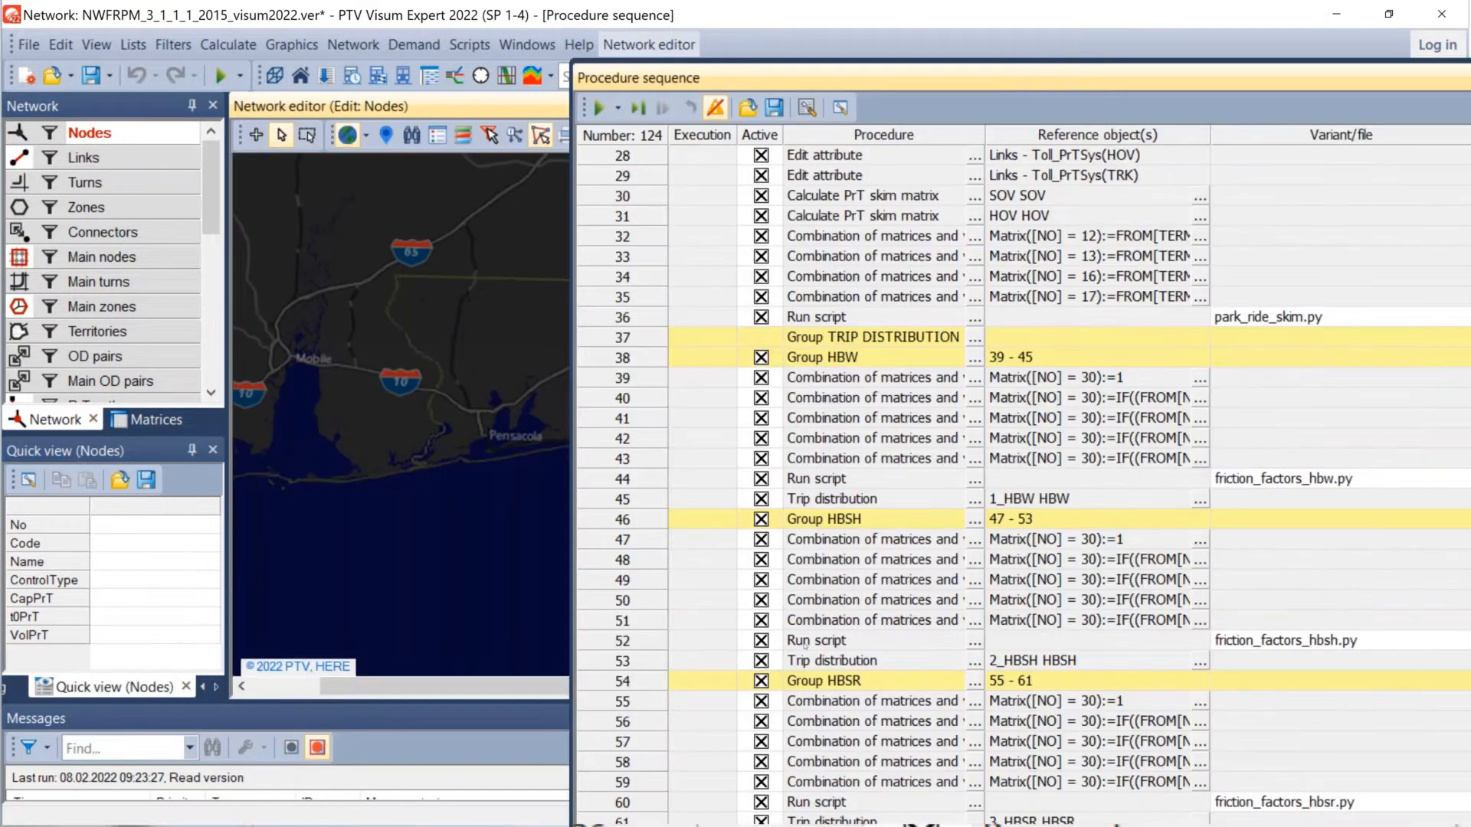
drag(808, 84, 850, 487)
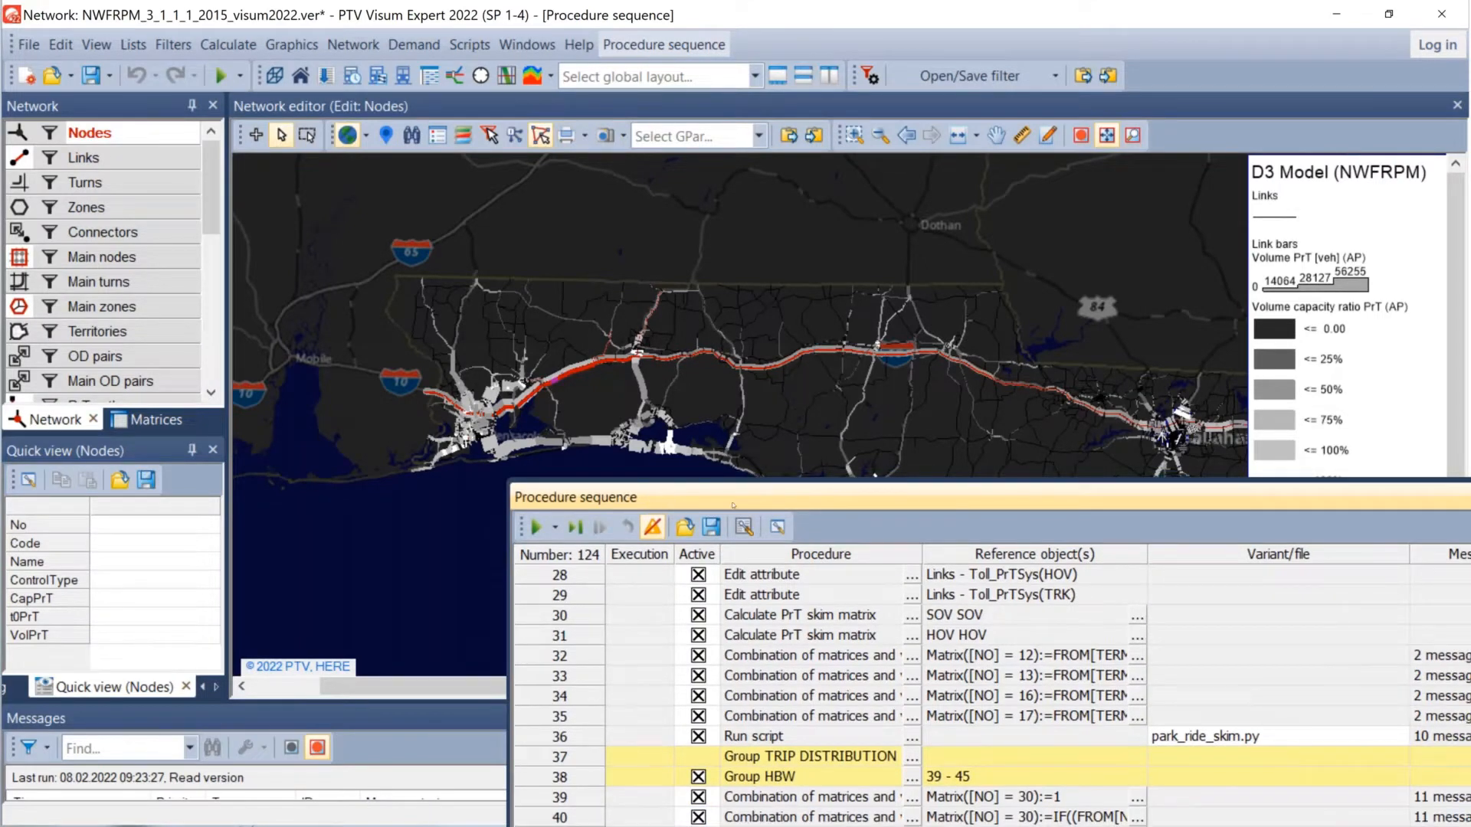
Step: Dock the floating procedure sequence back into the network editor's tab group, and bring the network editor to the front
drag(727, 504, 829, 298)
drag(816, 351, 830, 389)
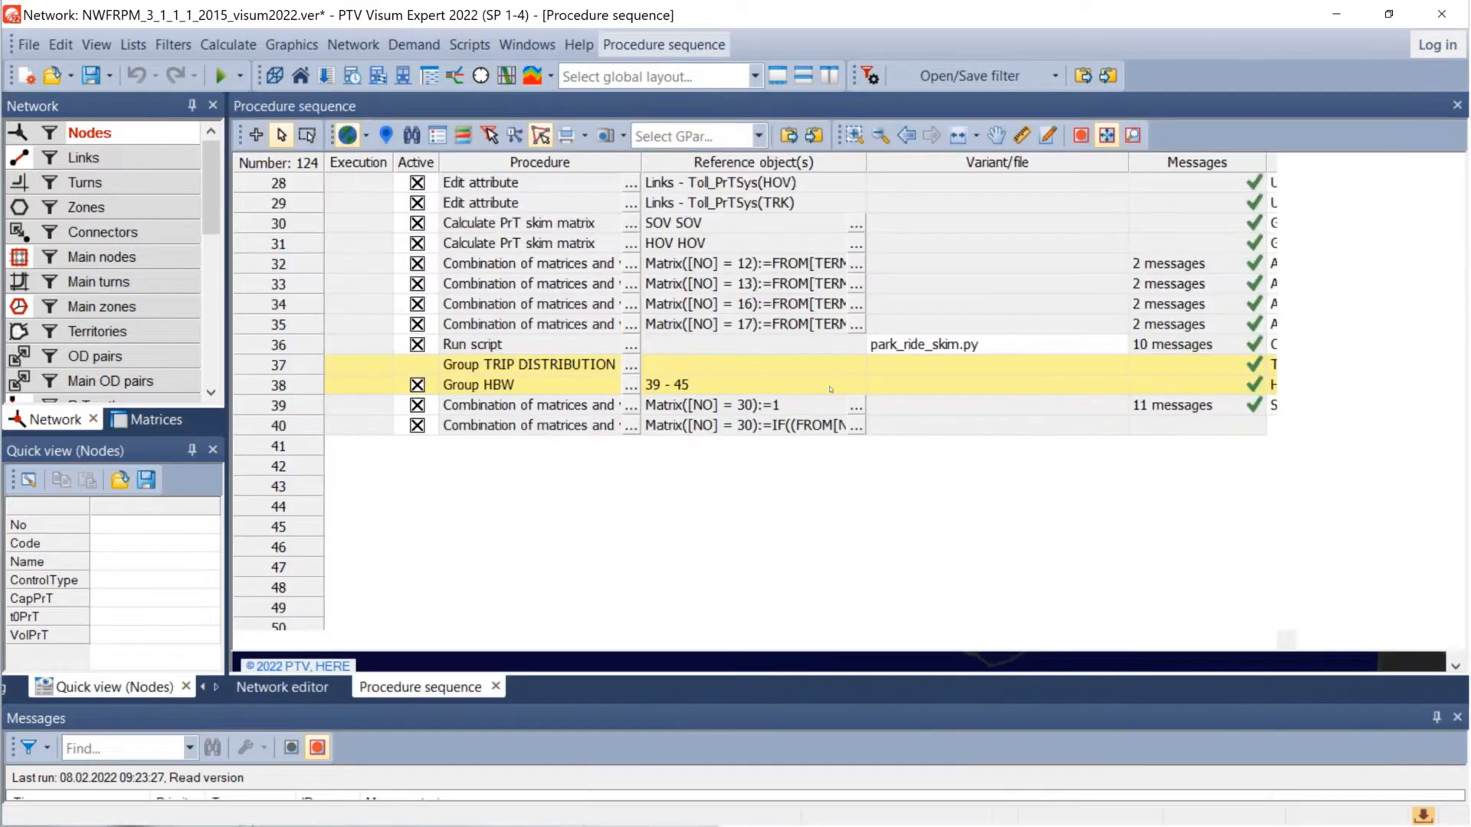
click(306, 687)
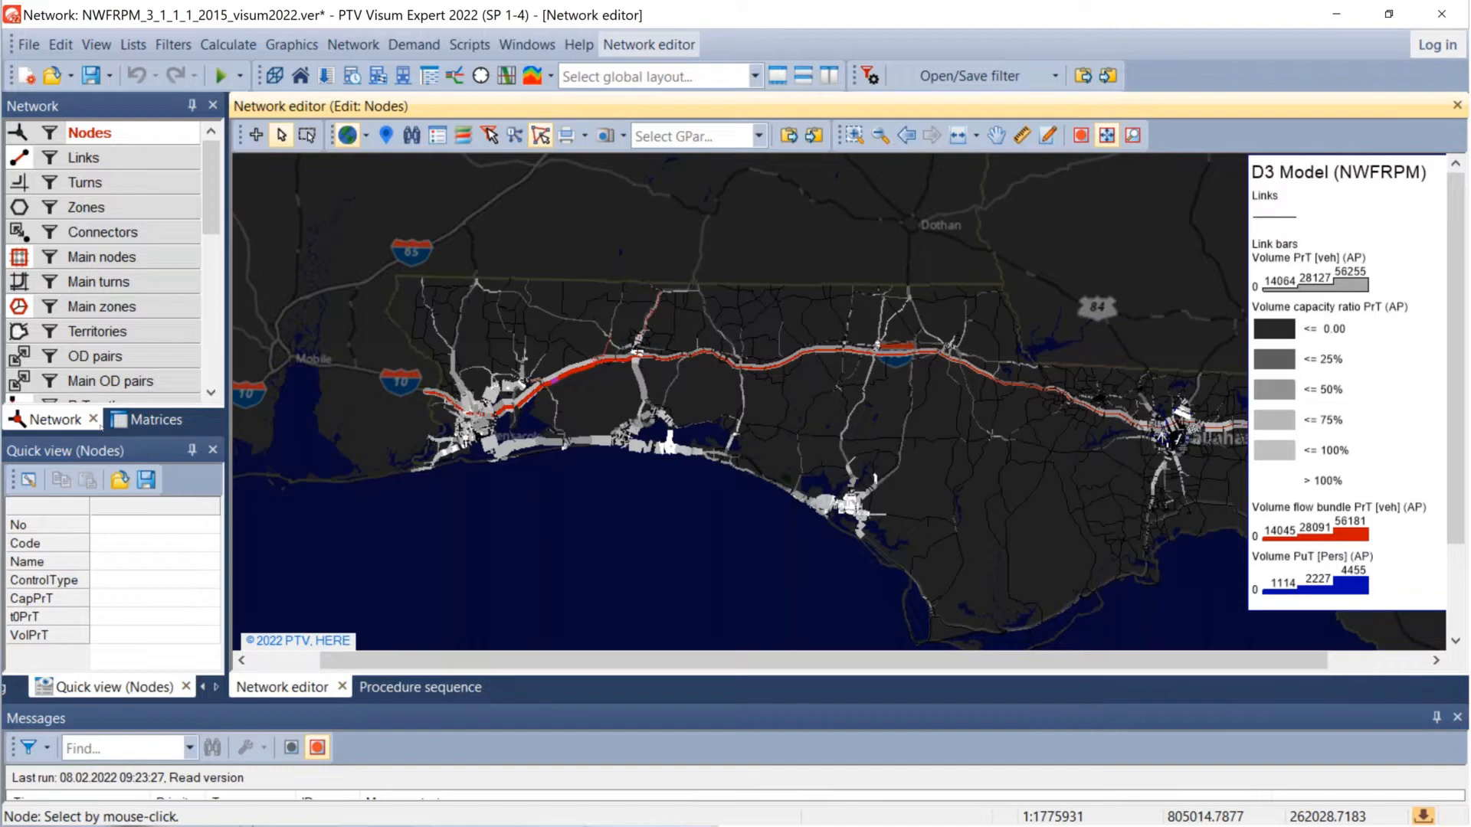
Step: Open the list of the network's nodes
click(133, 44)
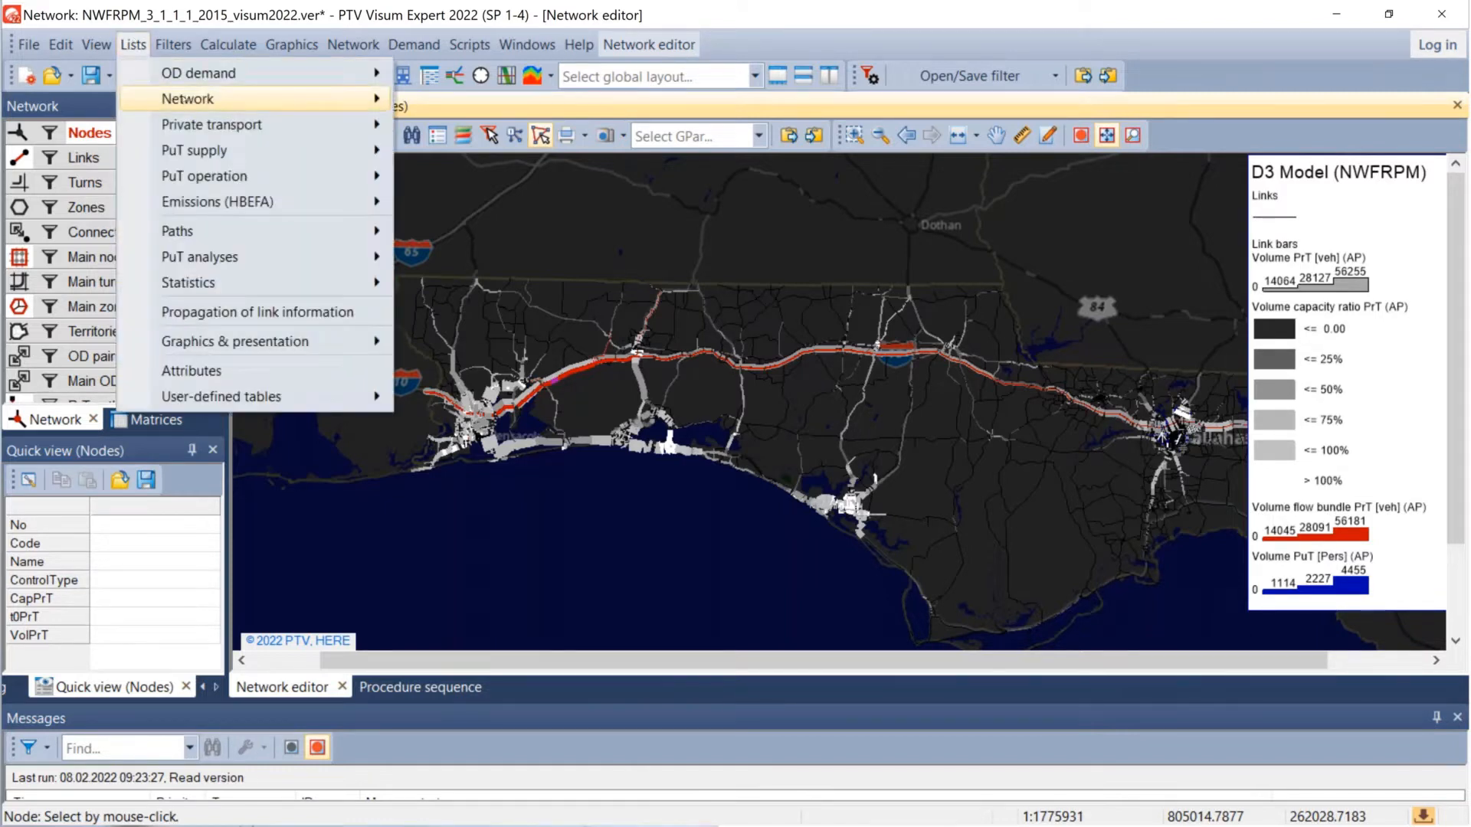
mouse_move(279, 91)
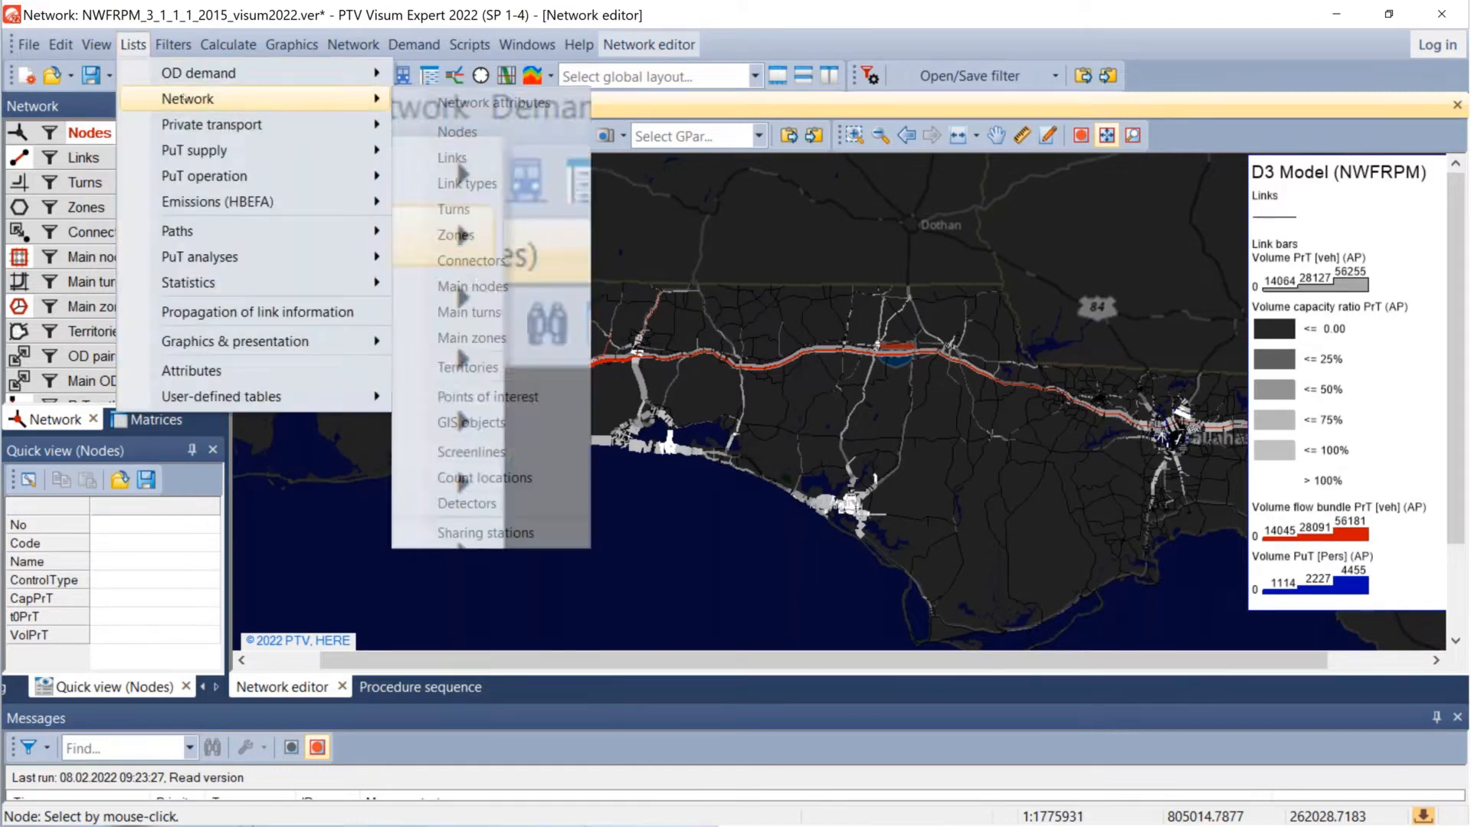
click(478, 133)
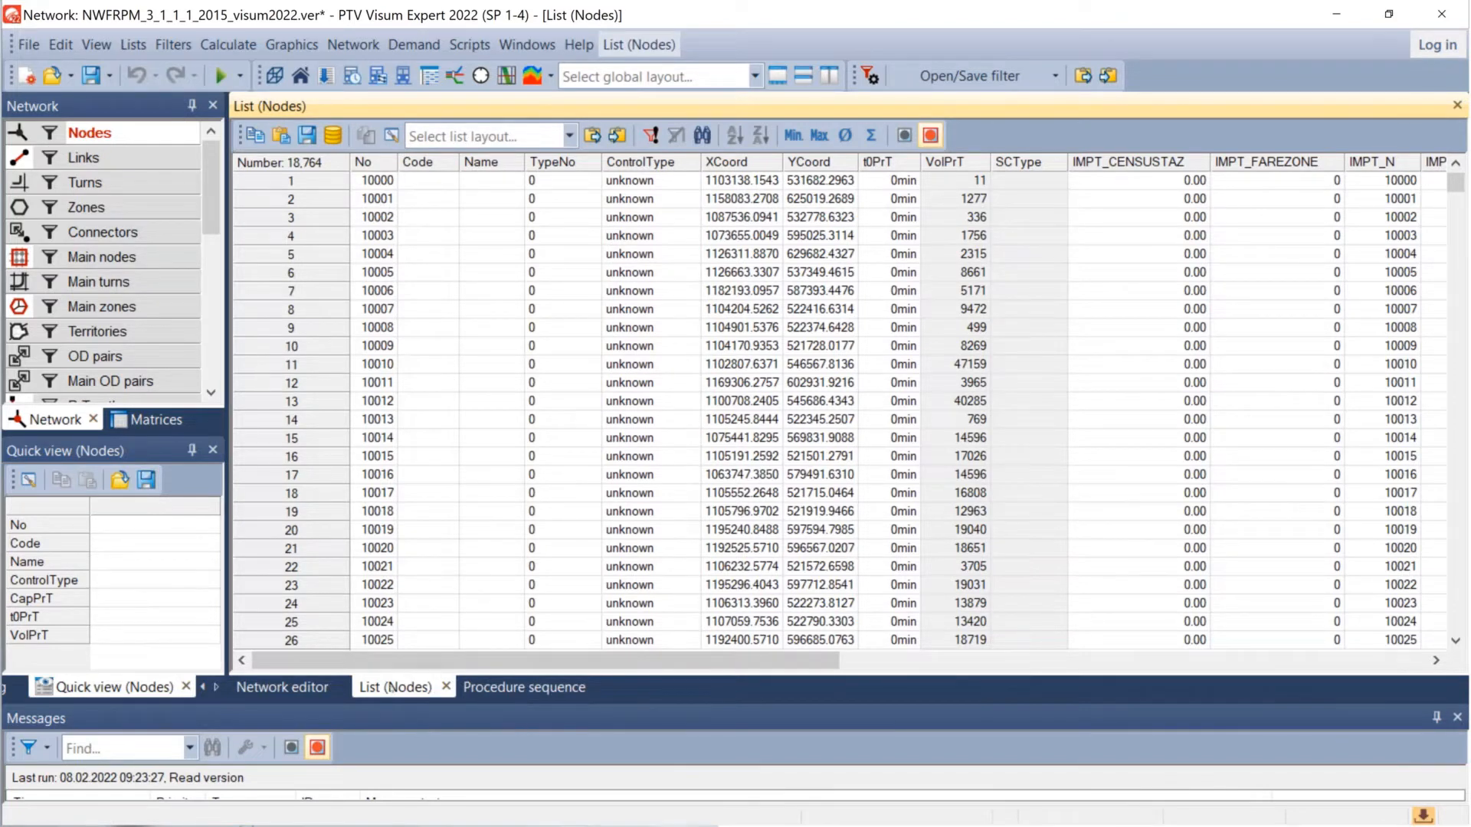
Step: Dock the nodes list side by side with the network editor, and close the list
drag(422, 675, 445, 639)
drag(560, 106, 876, 390)
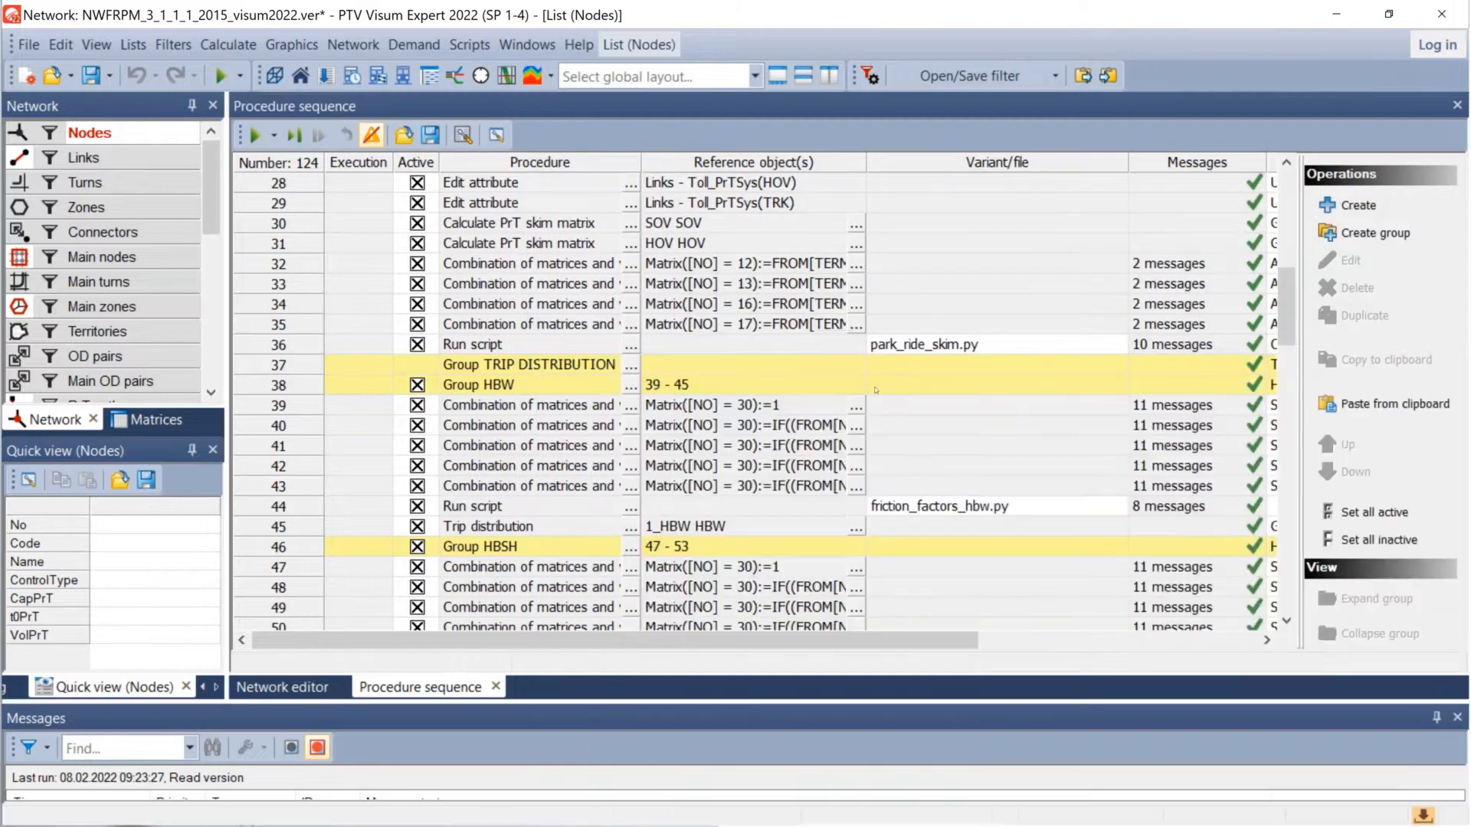
click(282, 688)
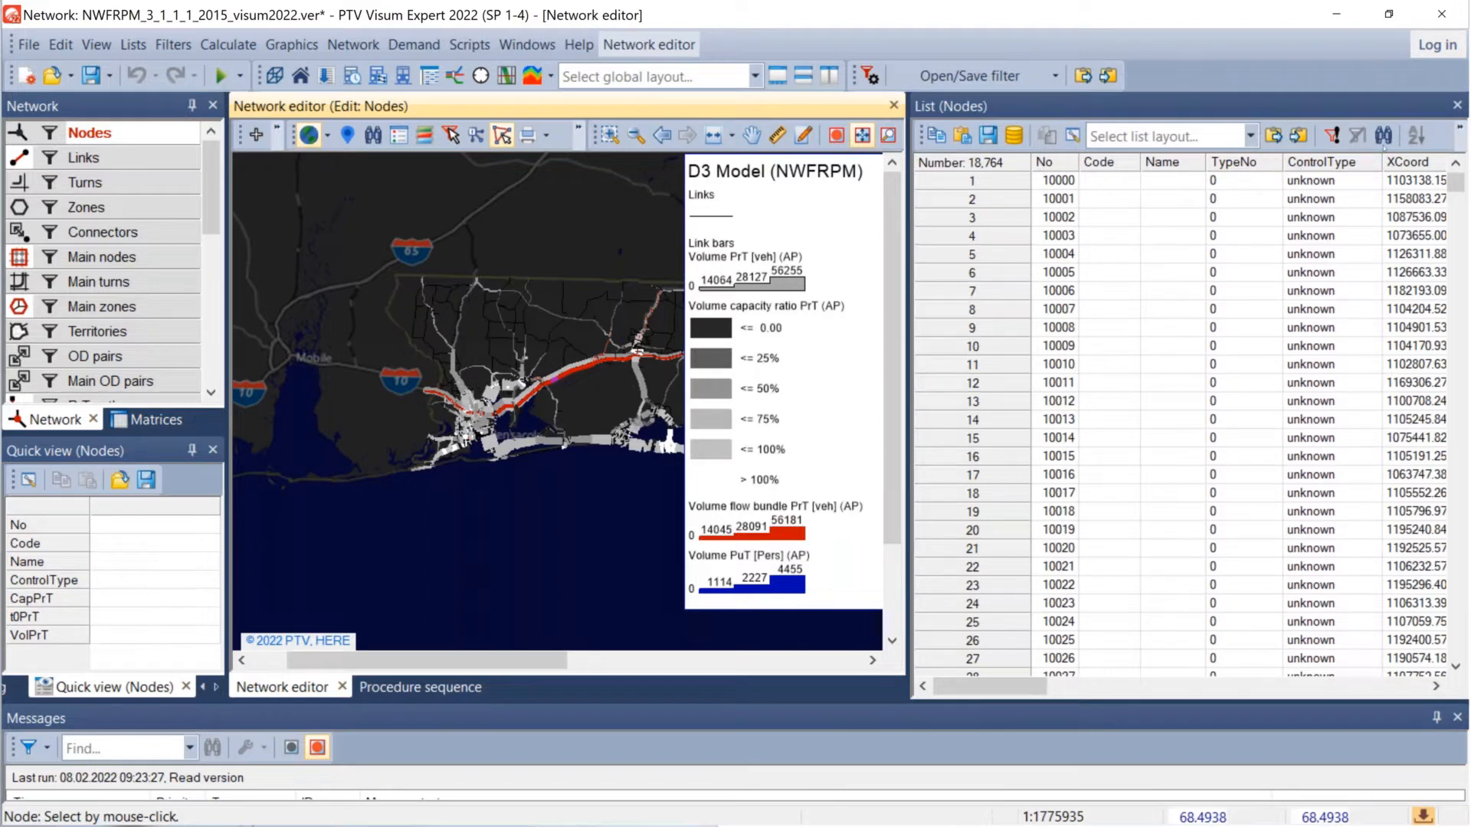
click(1456, 108)
click(1456, 108)
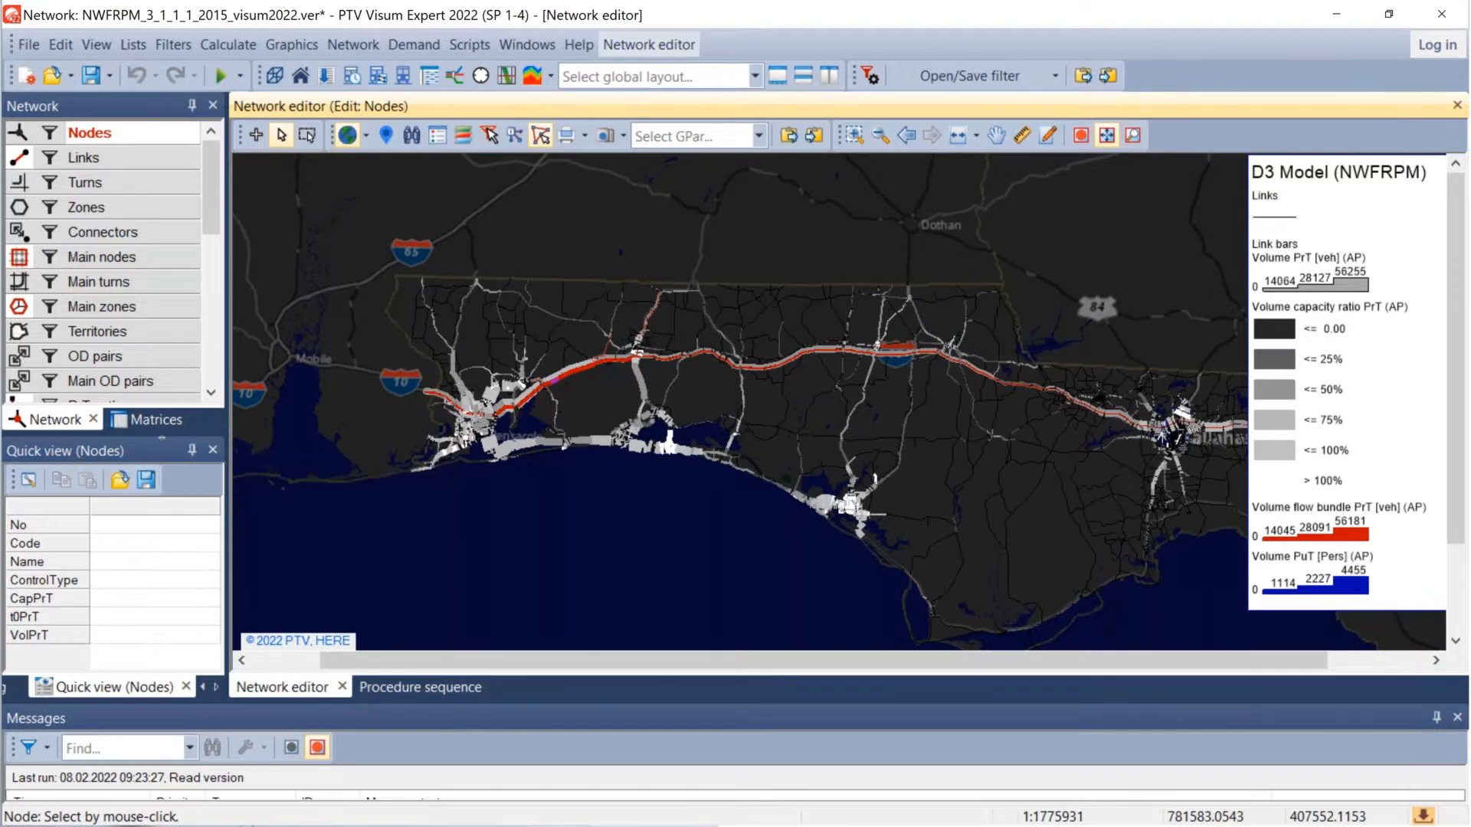
Step: Enlarge the Network window so that more network object types are listed
drag(162, 437, 162, 476)
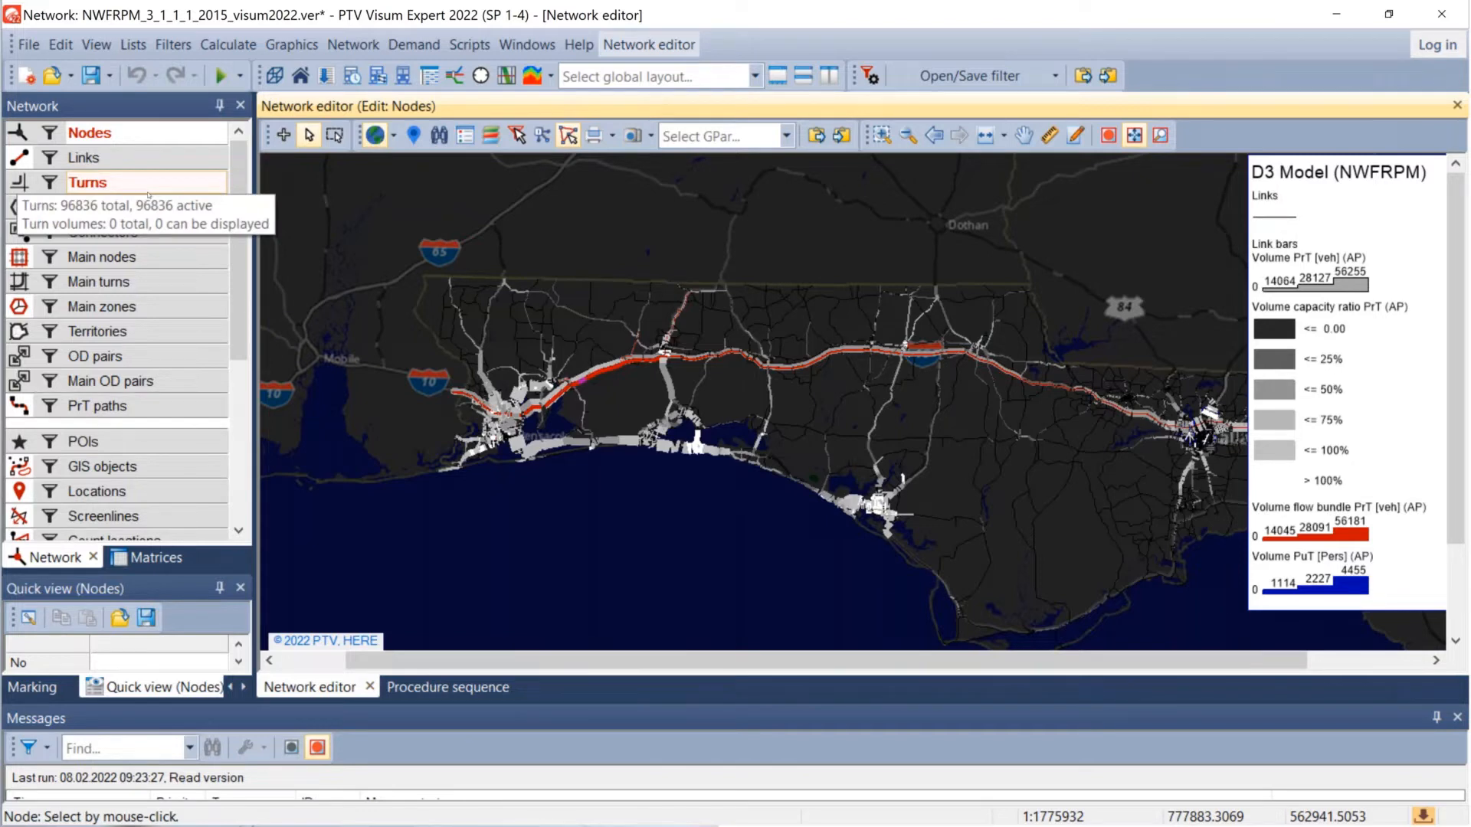
click(357, 44)
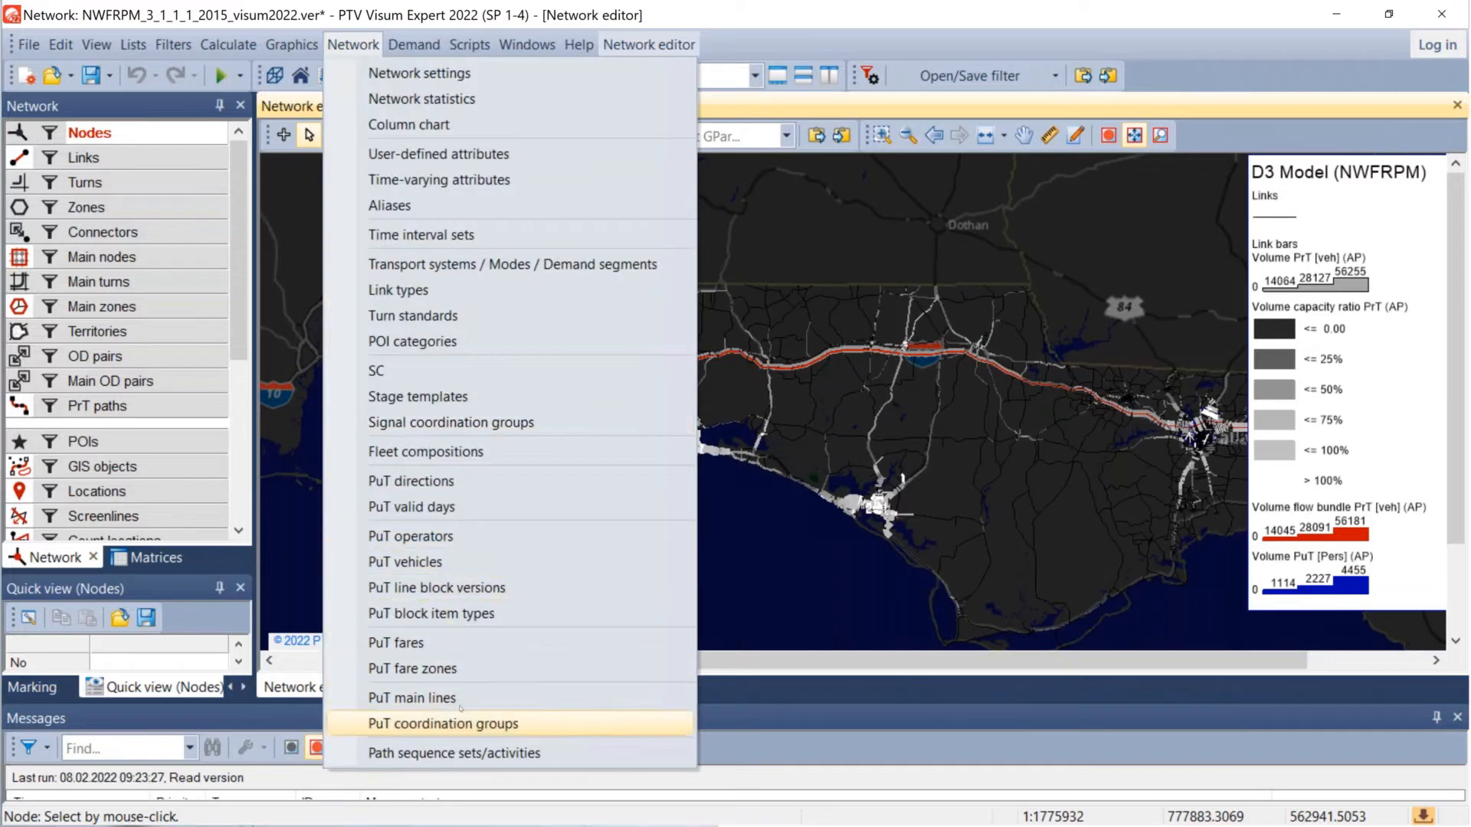
click(284, 357)
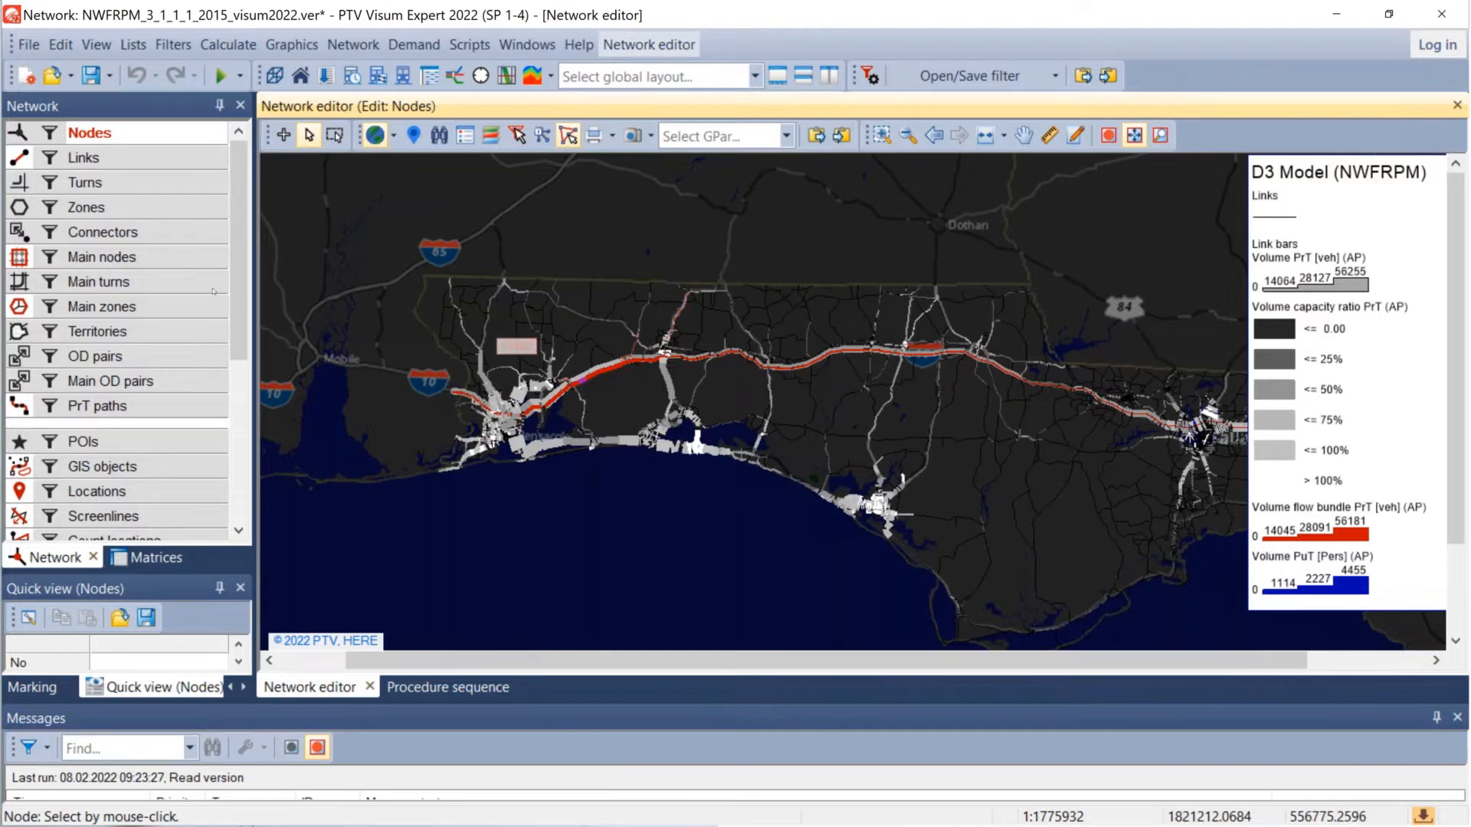
Step: Show the nodes instead of the links on the map, and restore the links-only display
click(22, 161)
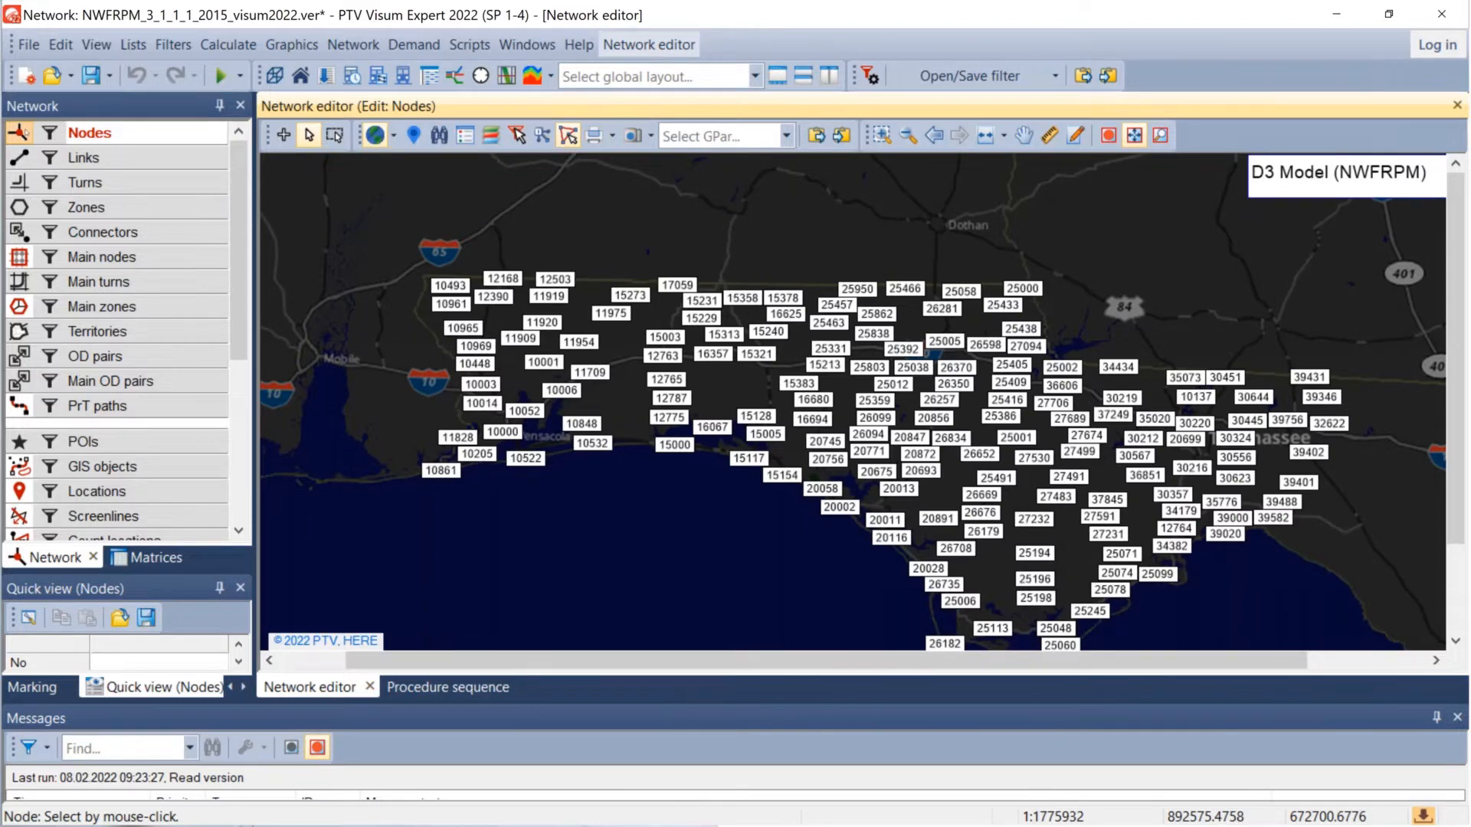
click(22, 134)
click(28, 159)
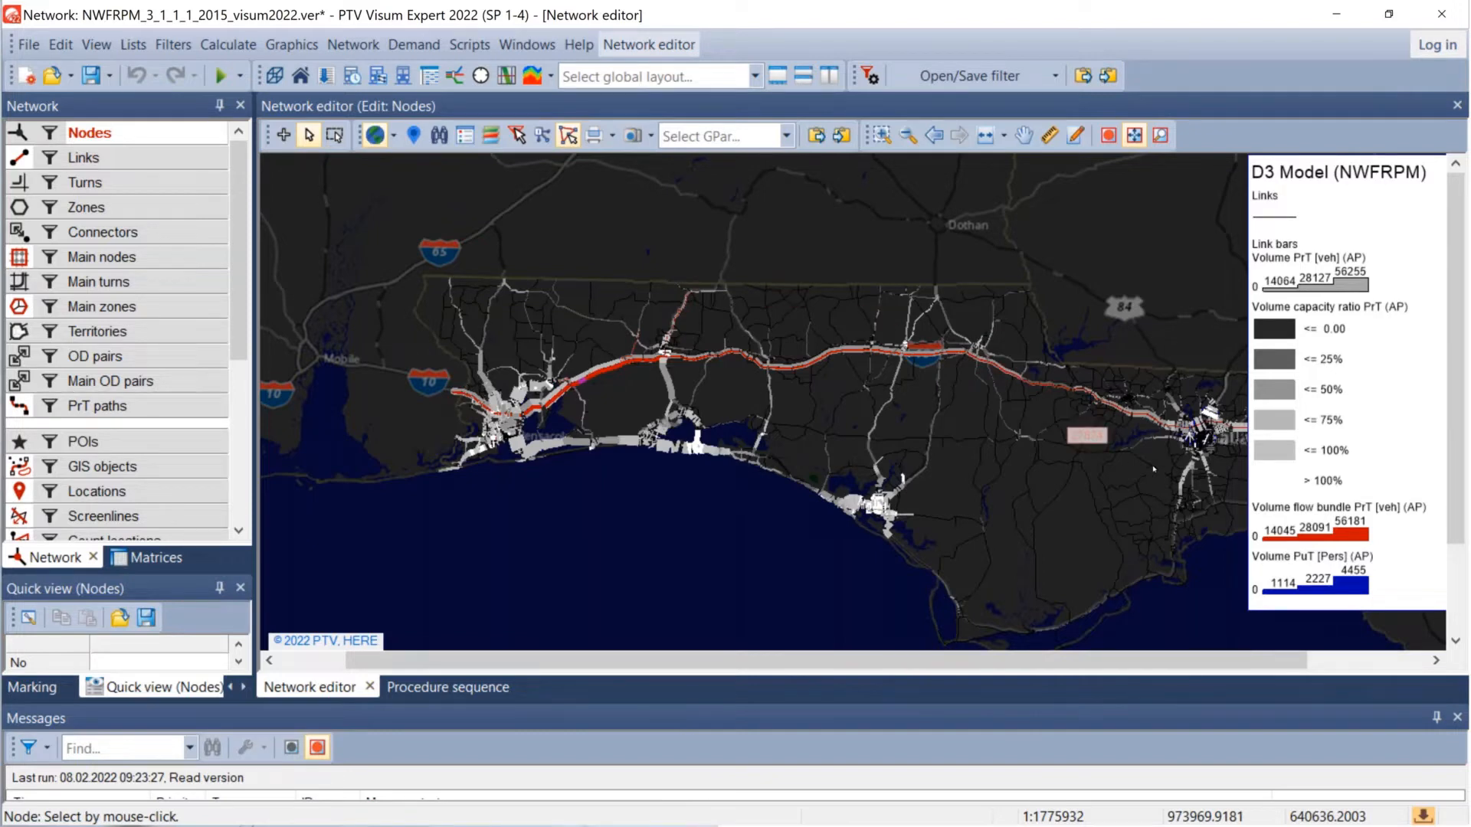
Step: Zoom the map in on the area west of Tallahassee, and zoom back out to the whole network
middle_click(1193, 447)
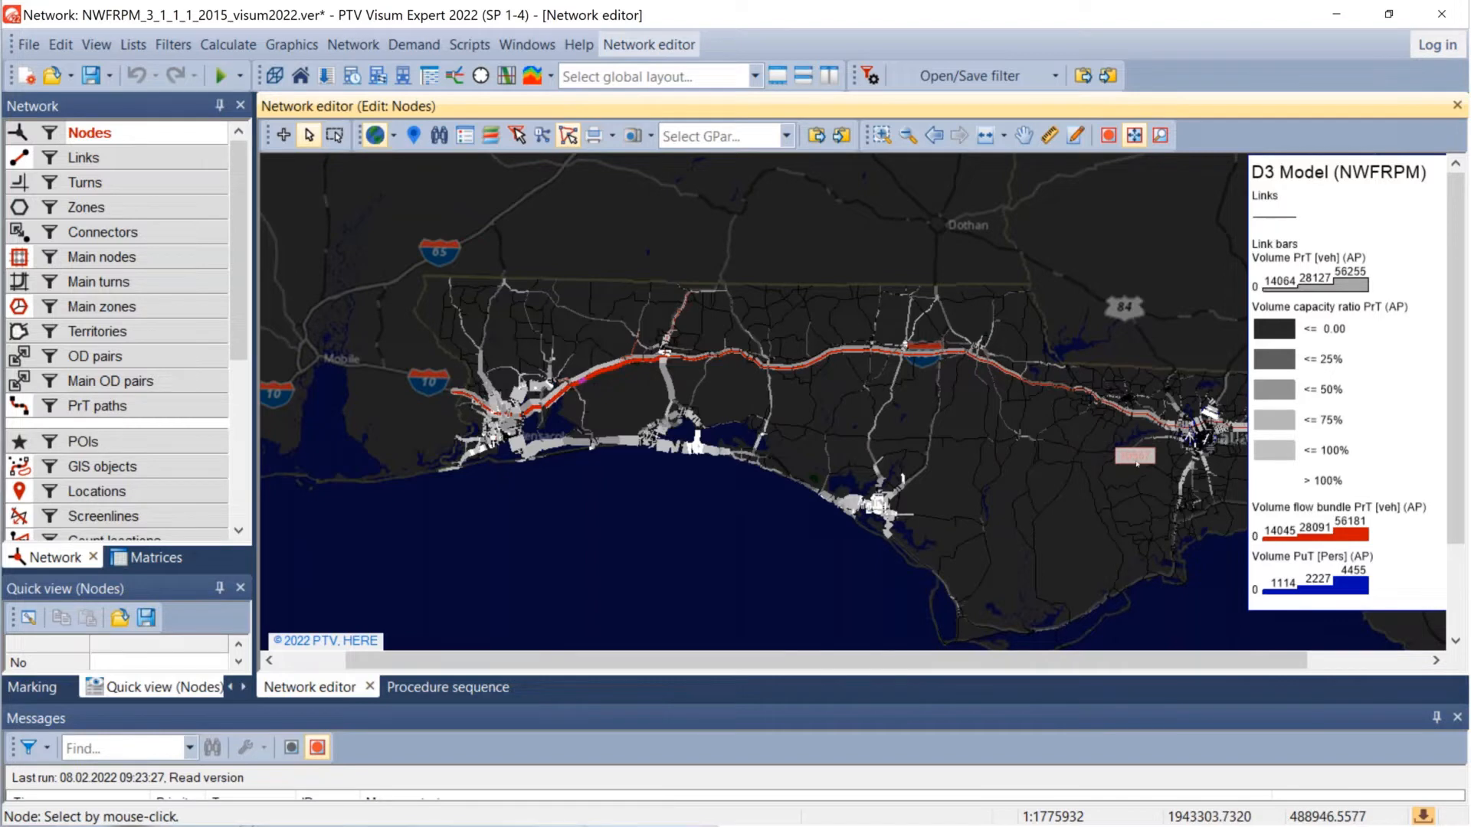
scroll(1137, 463, up, 2)
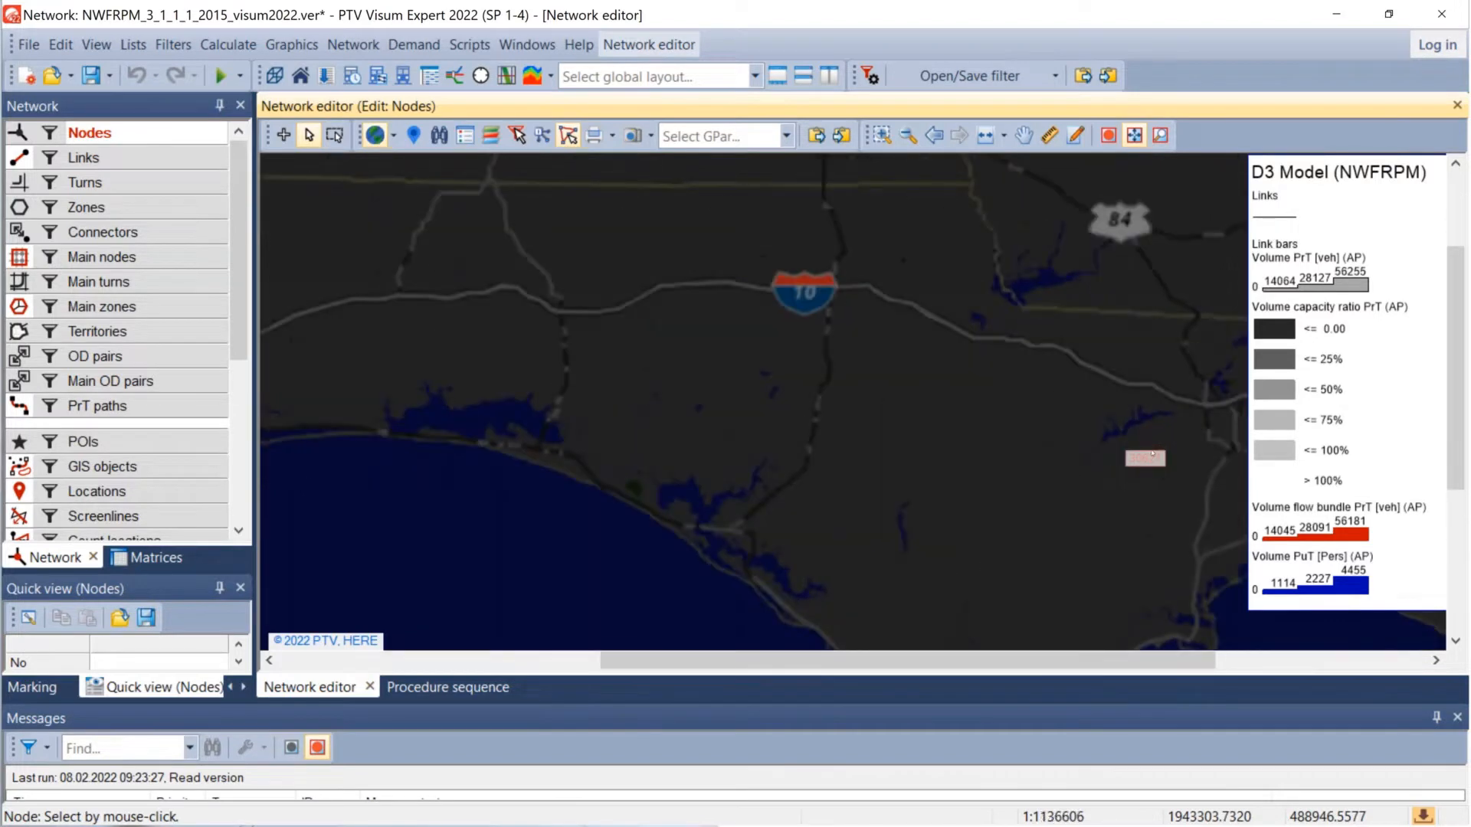
scroll(1152, 454, up, 3)
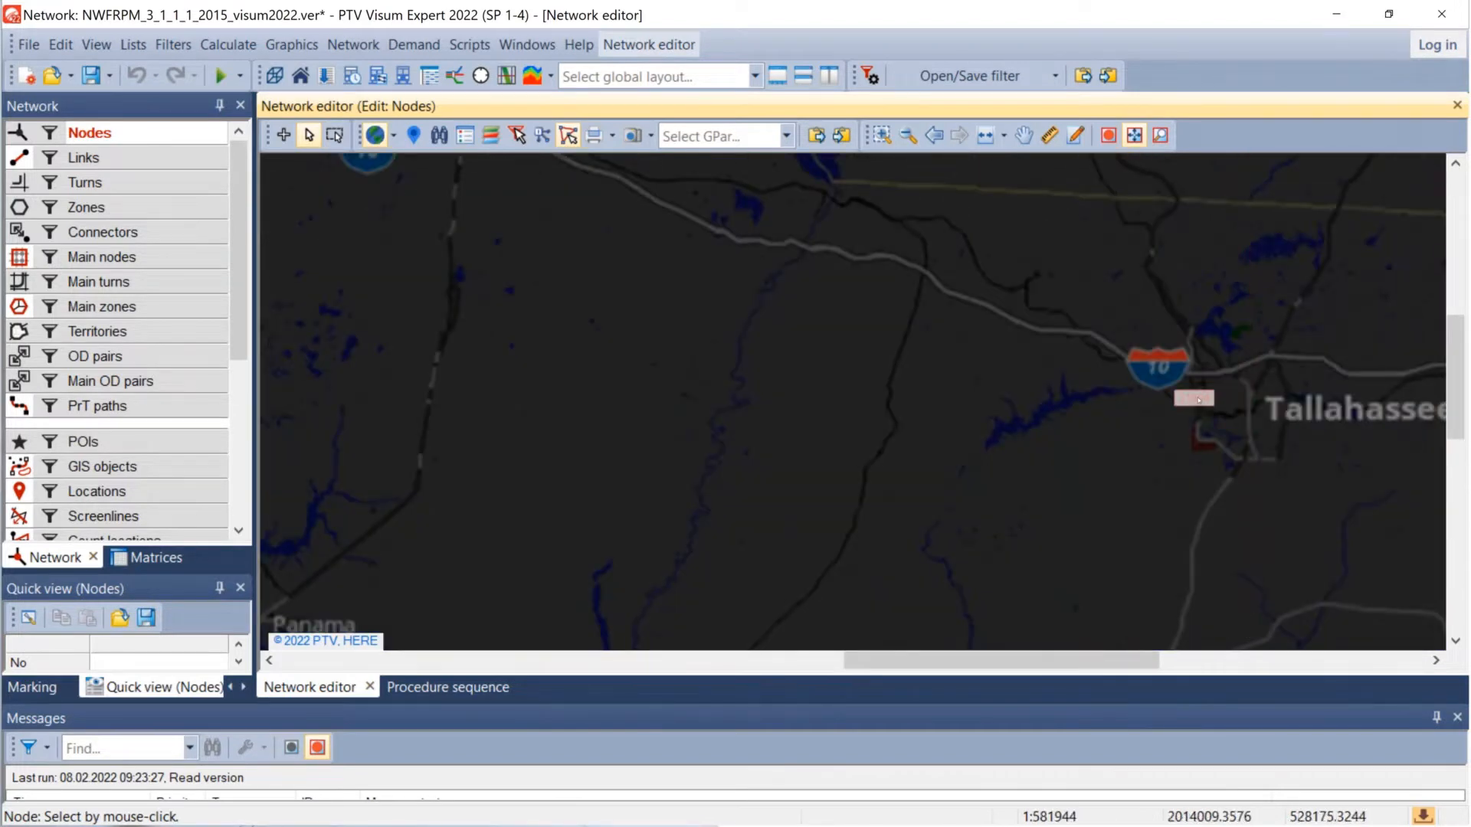
scroll(1199, 400, down, 5)
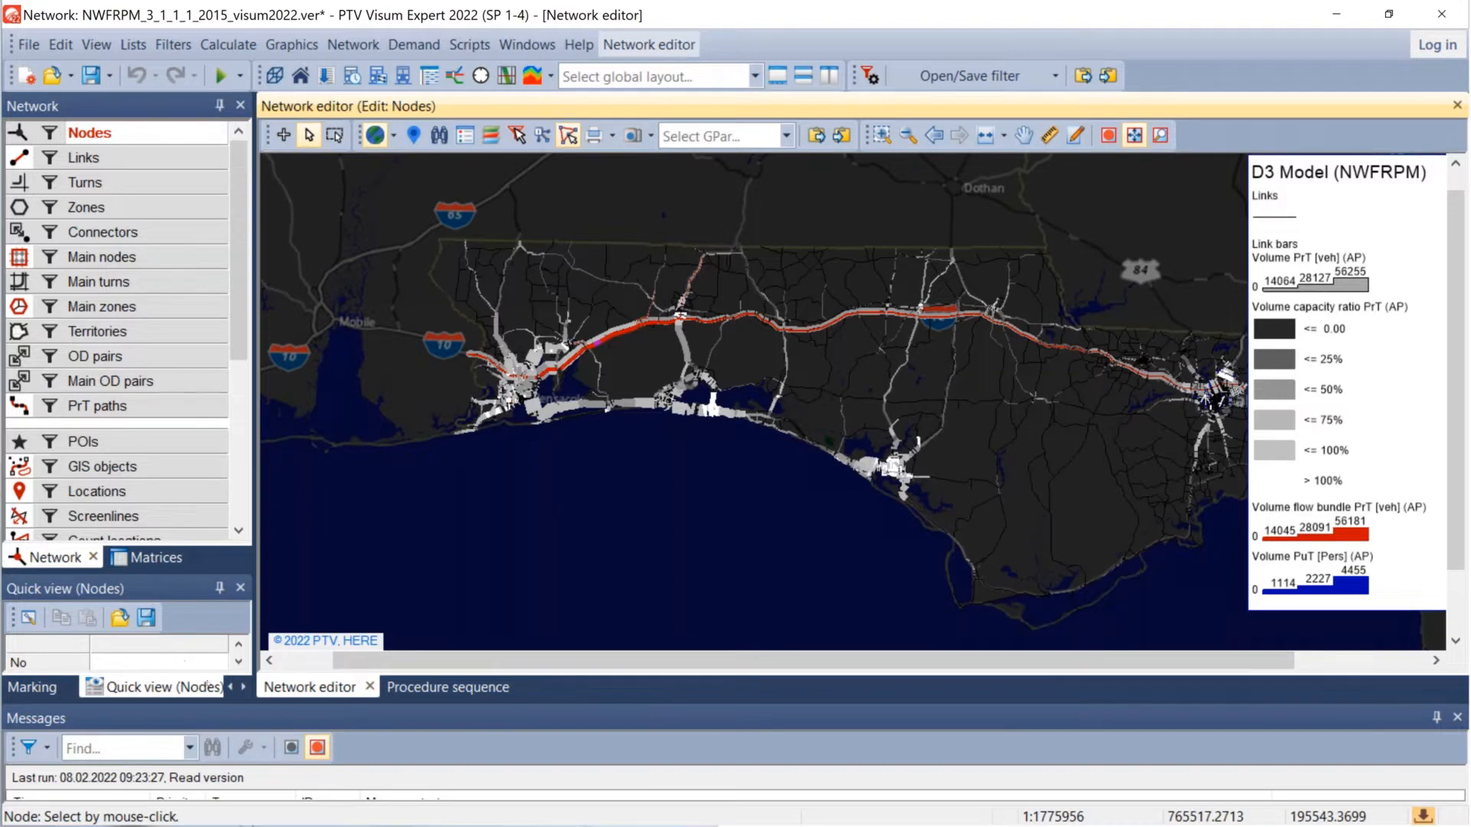
Step: Bring up the Marking window, display the nodes on the map and mark node 12758
click(33, 687)
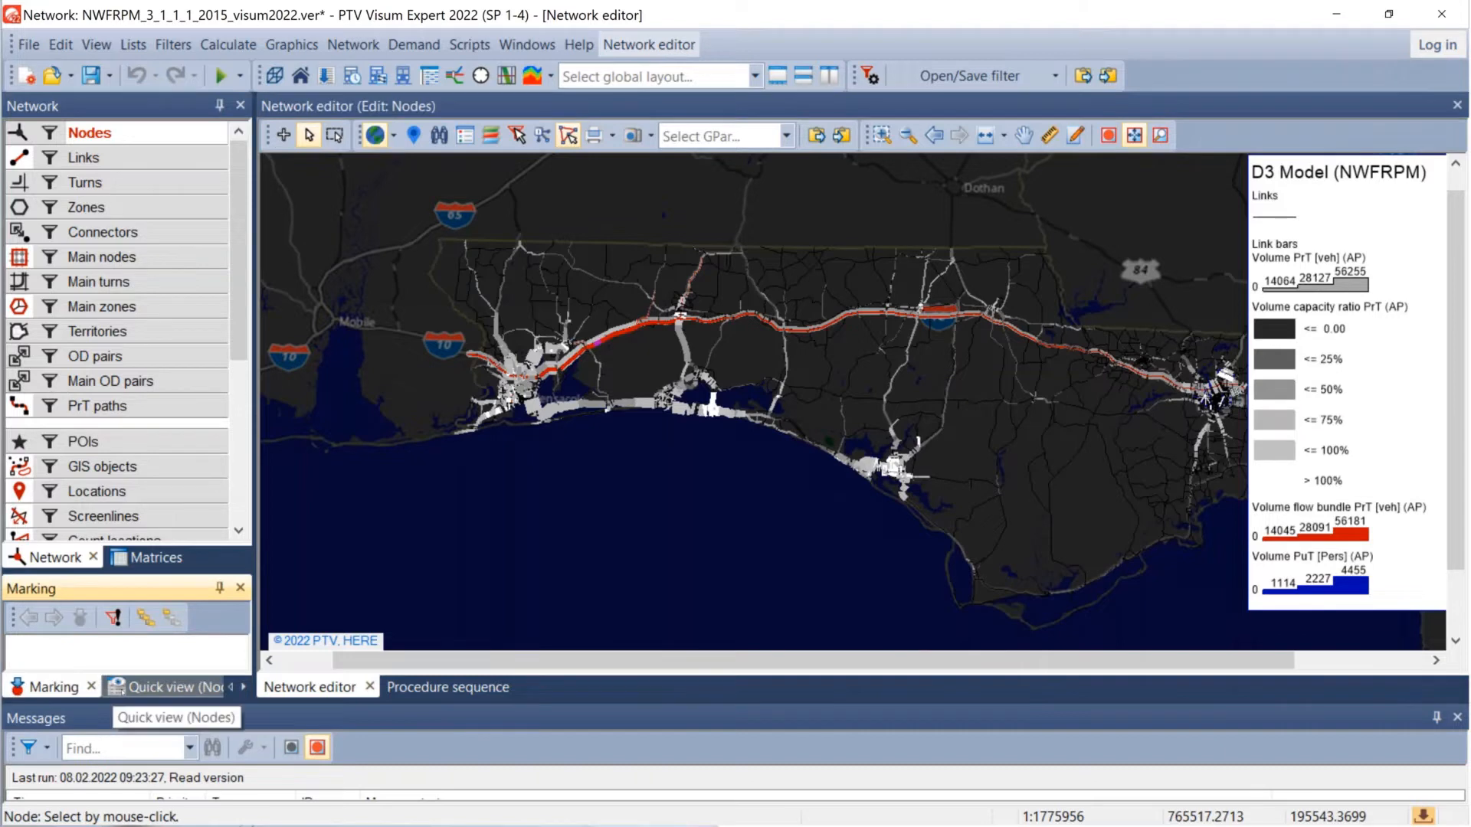
click(119, 688)
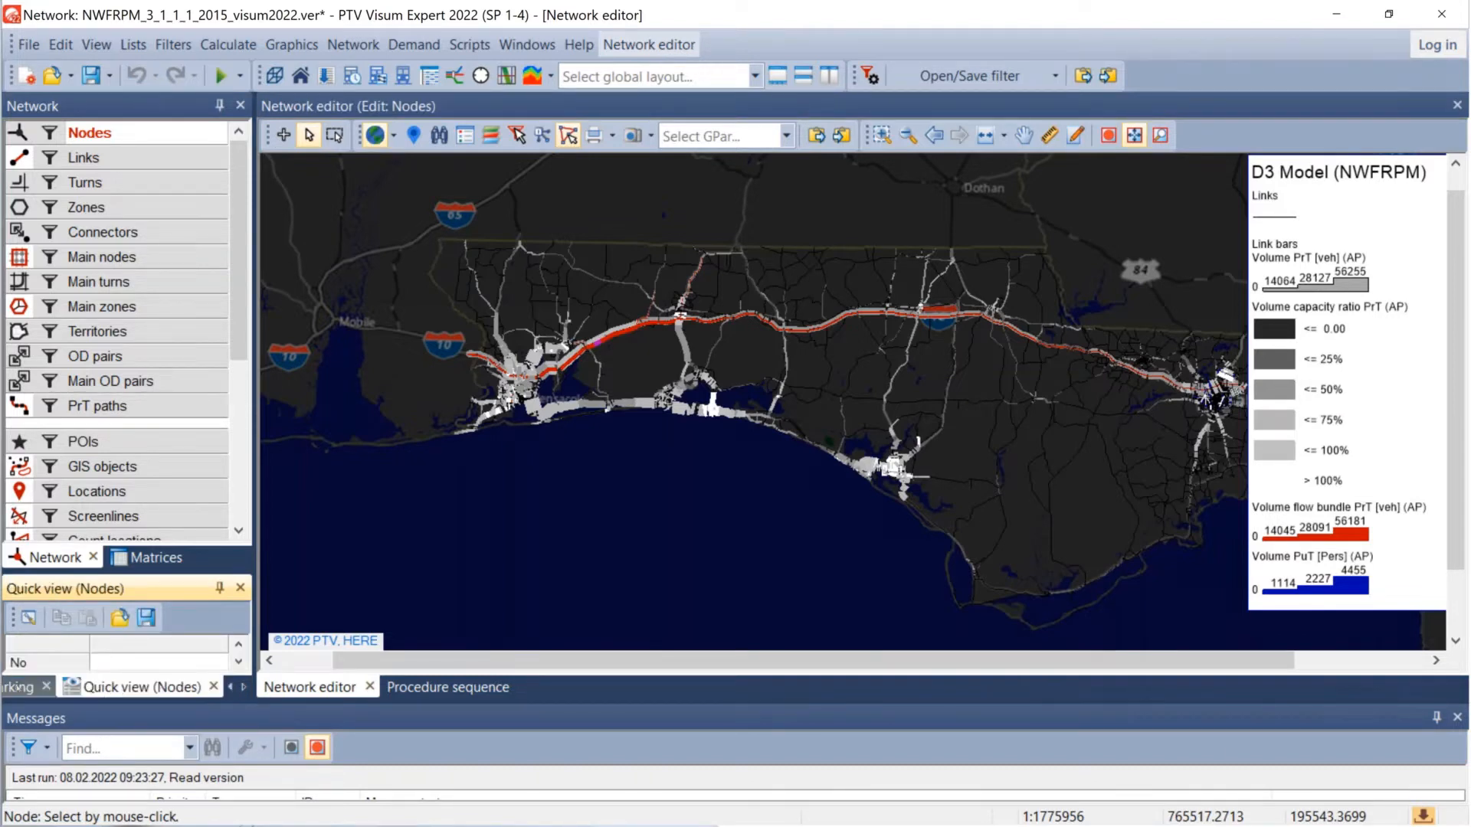
click(23, 687)
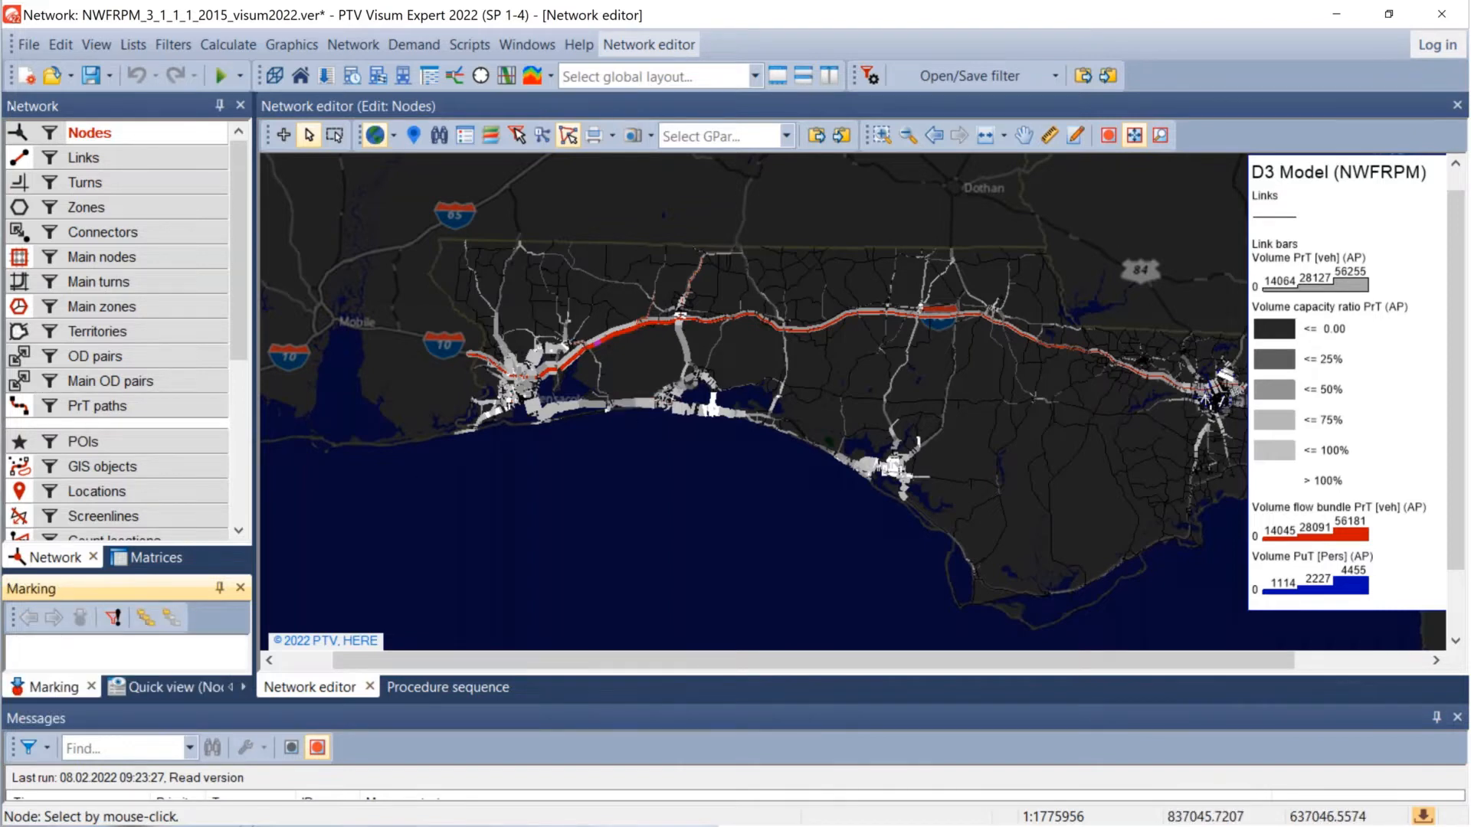
click(19, 133)
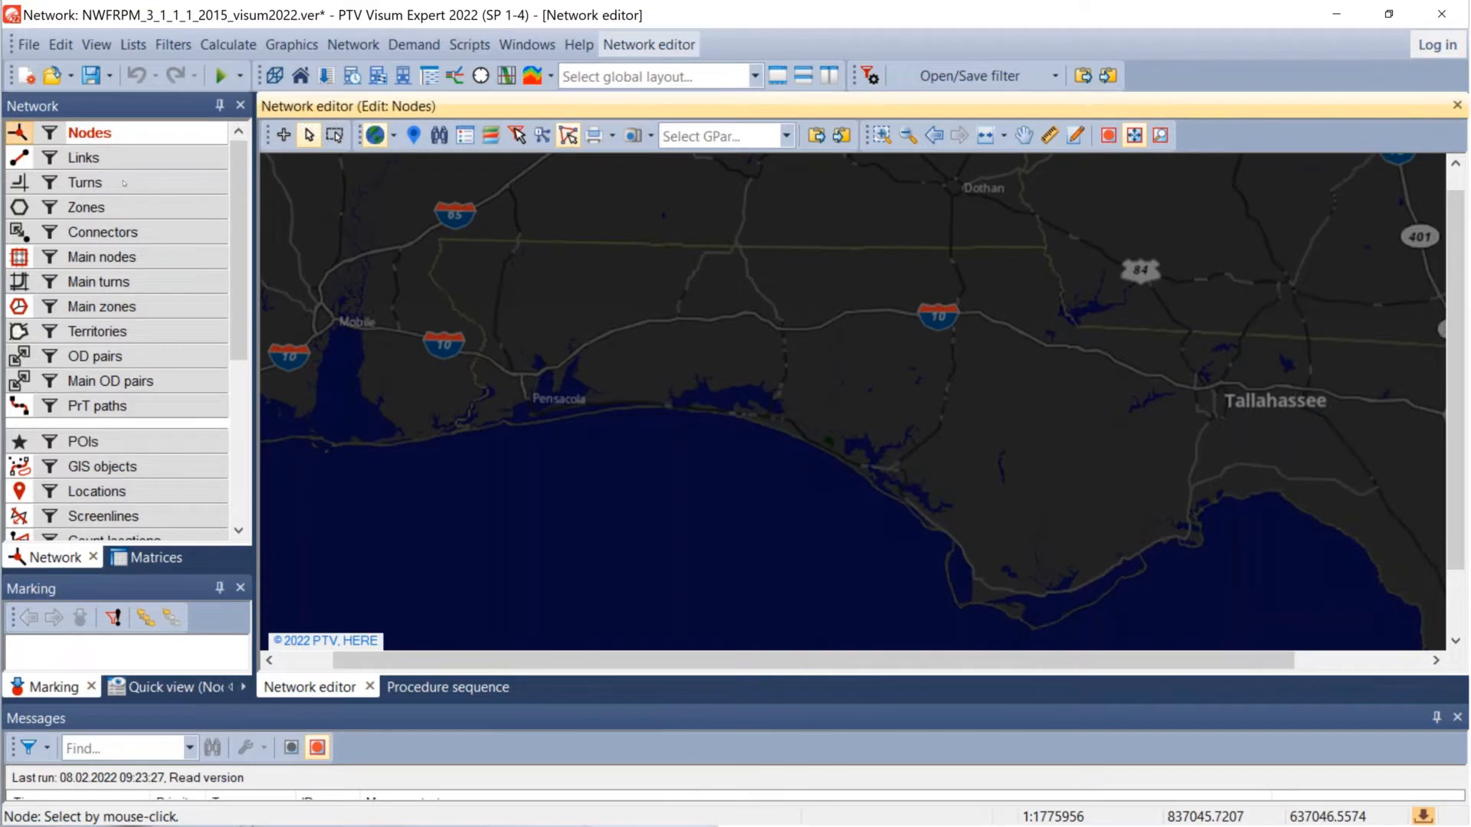
click(606, 335)
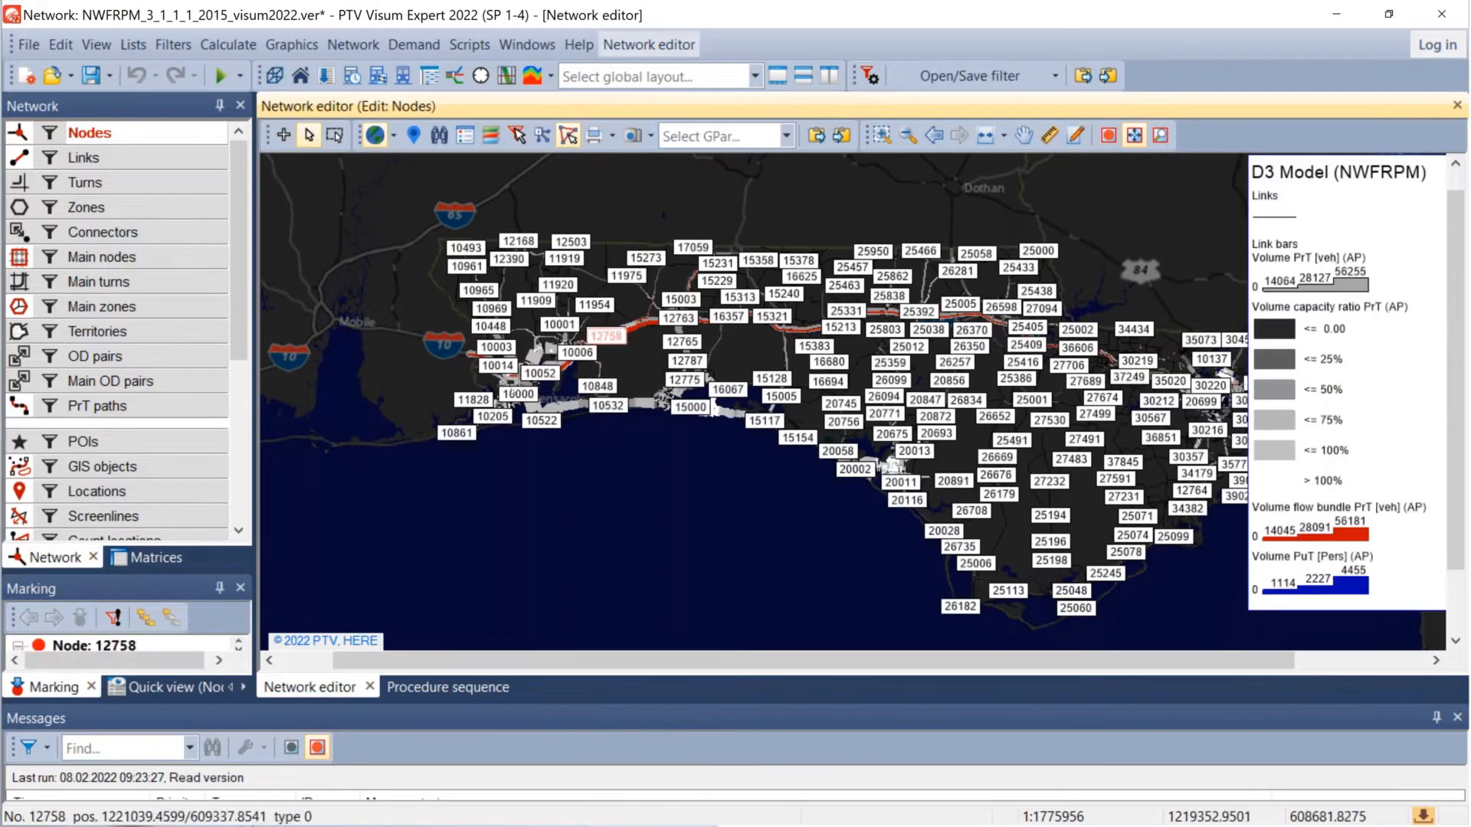
Step: Enlarge the Marking window to examine node 12758's related objects, and check its attributes in the Quick view
drag(82, 573, 82, 220)
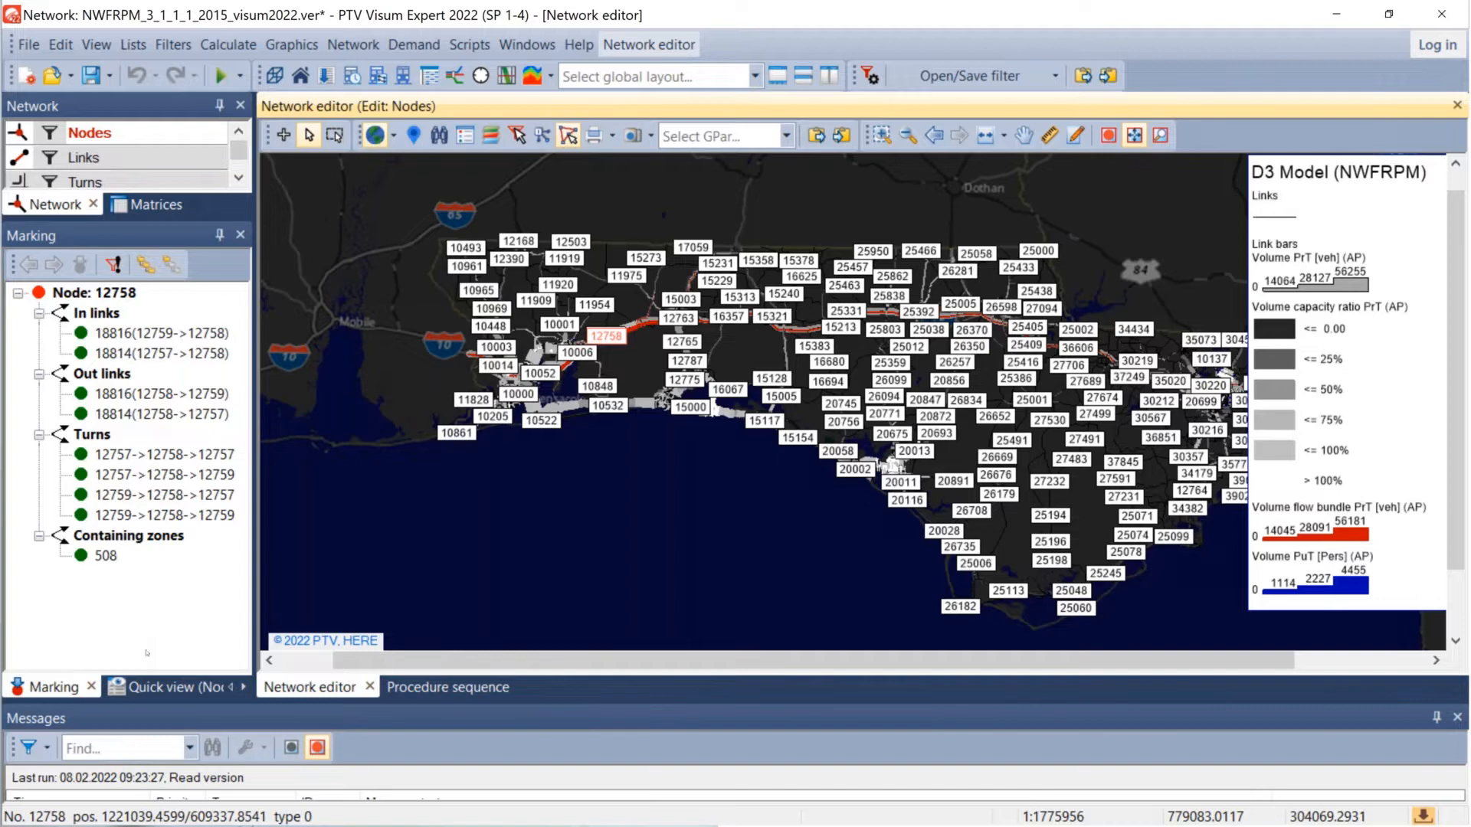
click(161, 694)
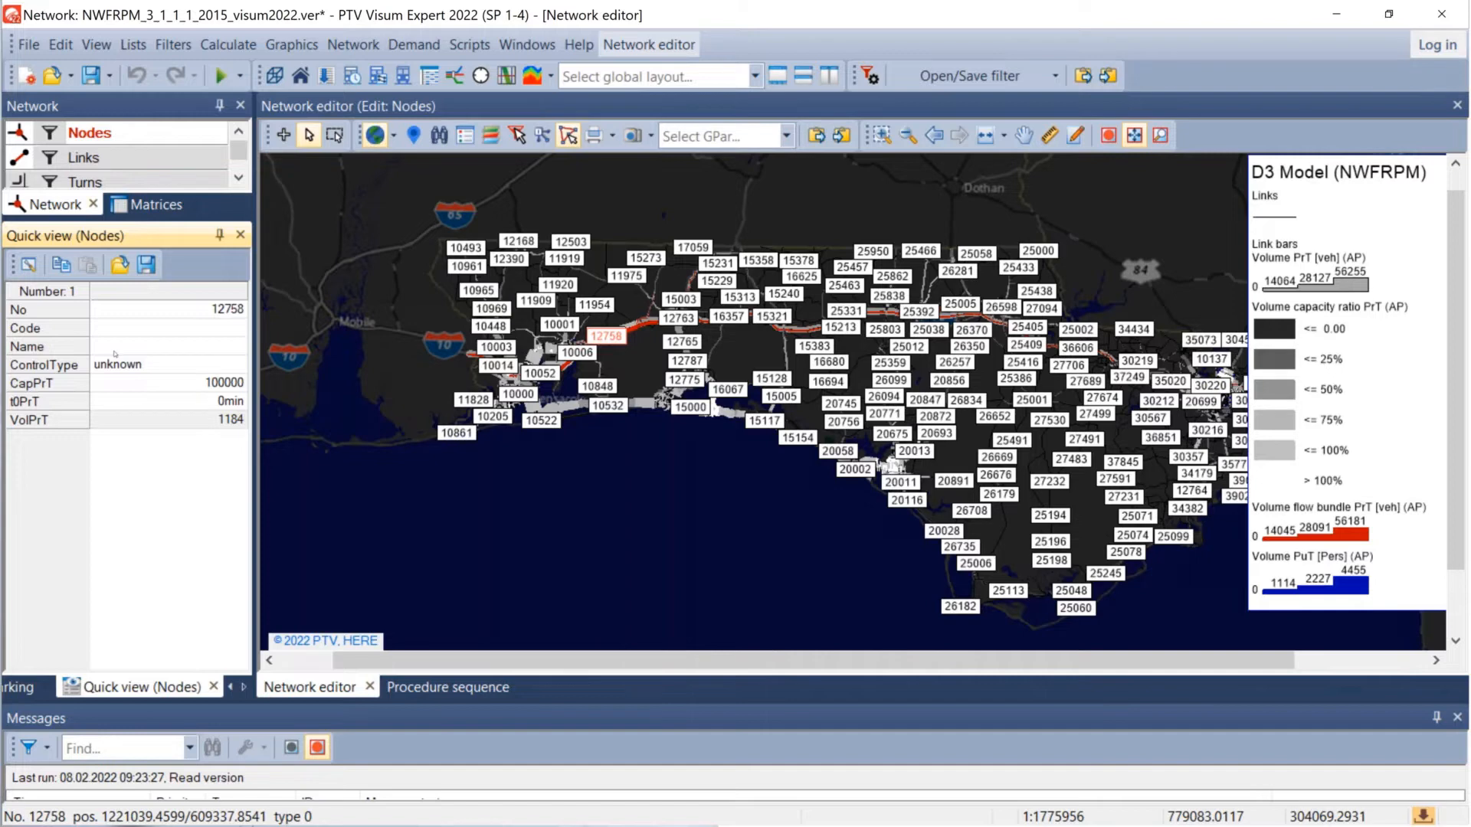
click(30, 689)
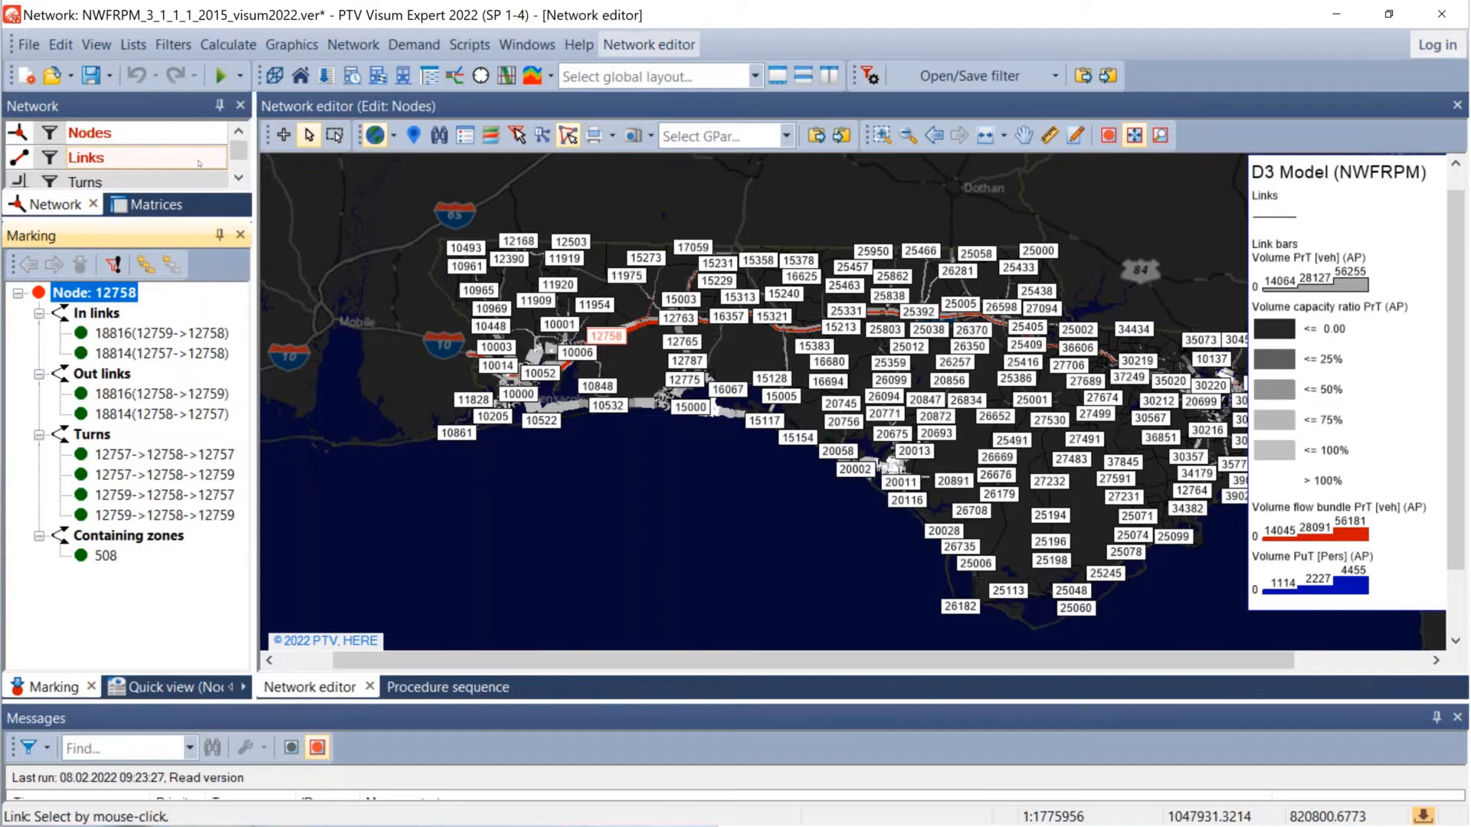
Step: Mark the link from node 15296 to 15297 on the map, and enlarge the Network window again to list more object types
click(200, 163)
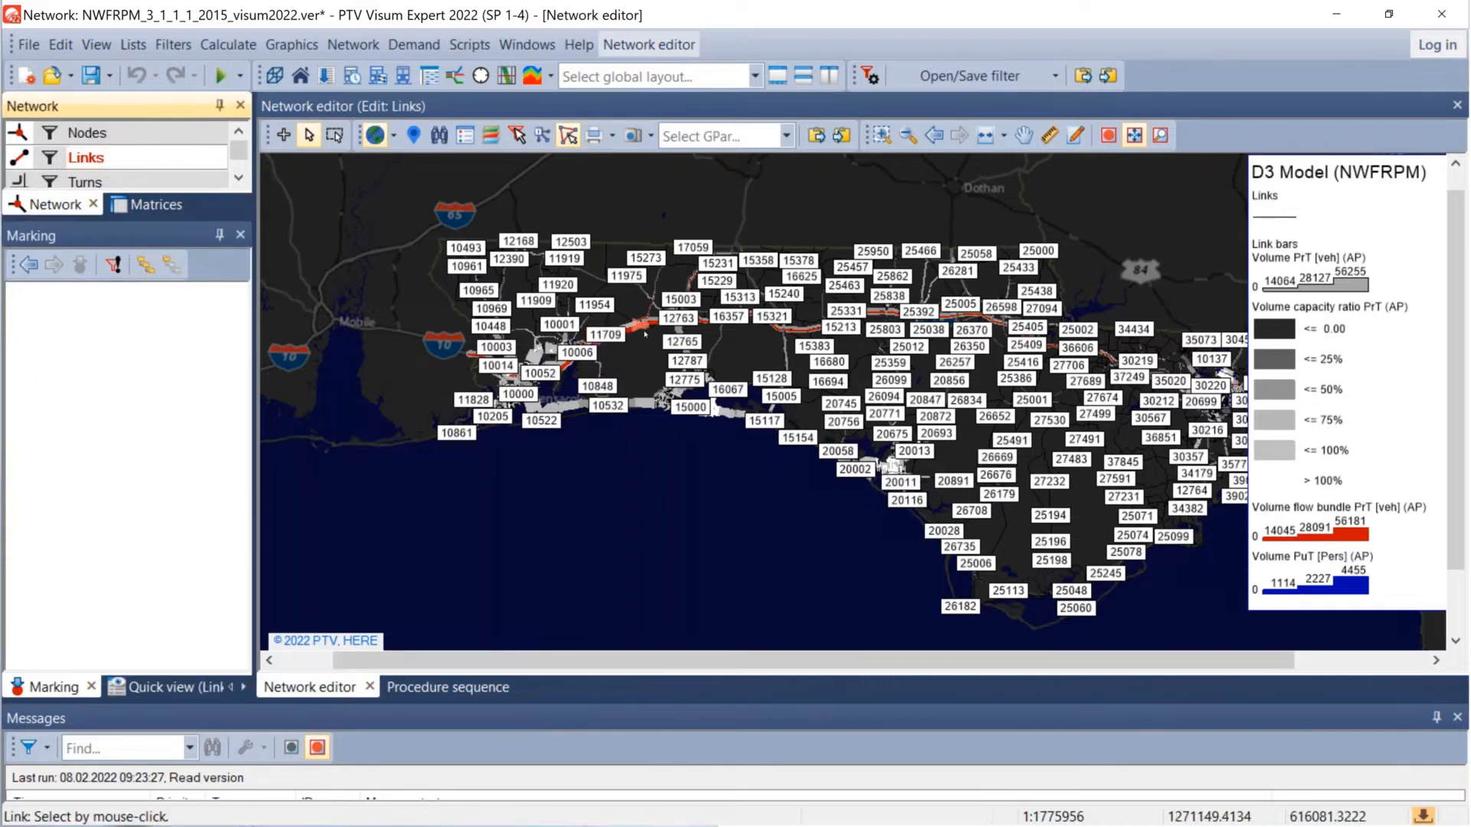
click(645, 334)
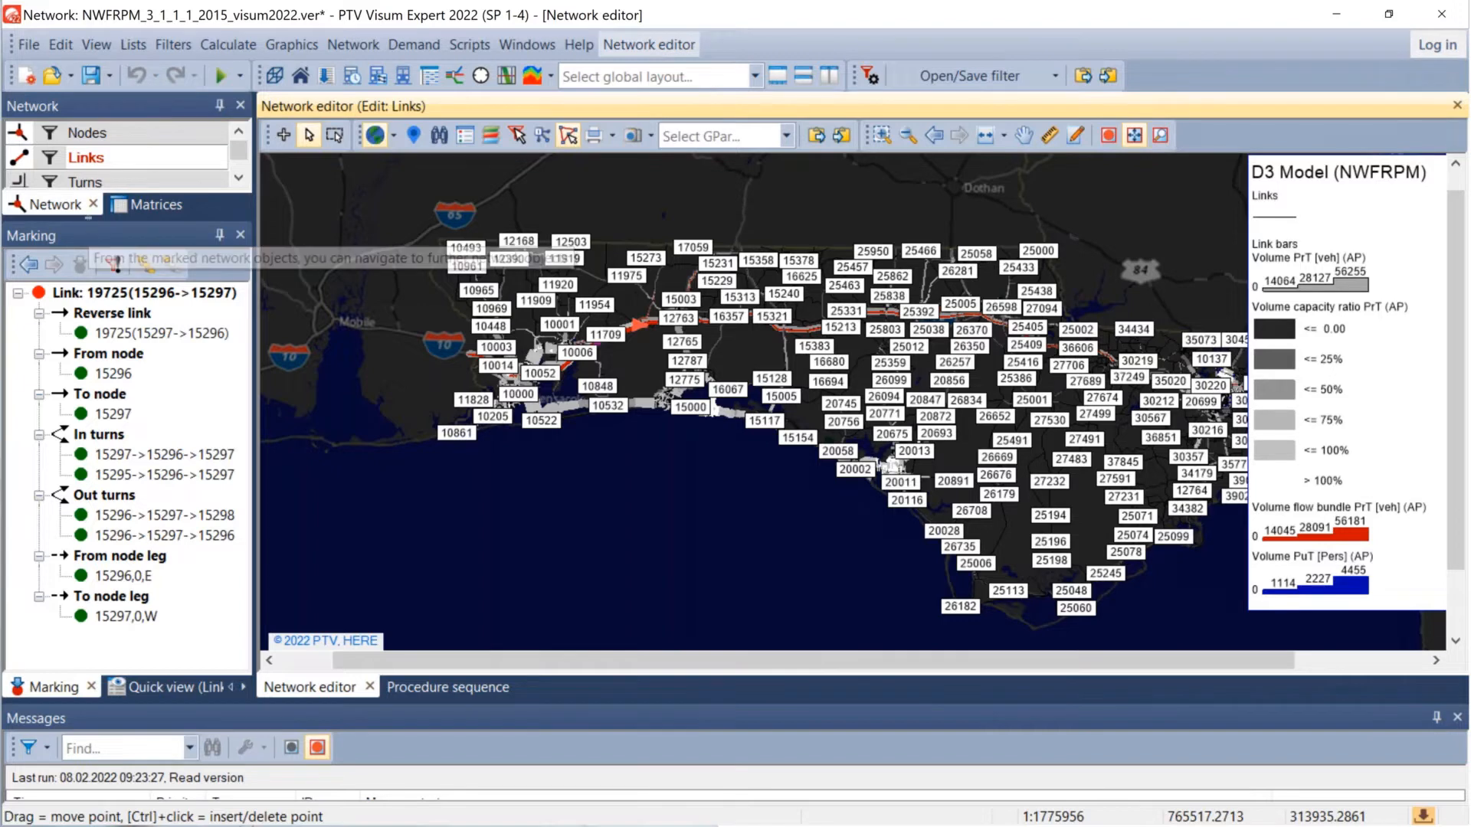
drag(93, 222, 137, 591)
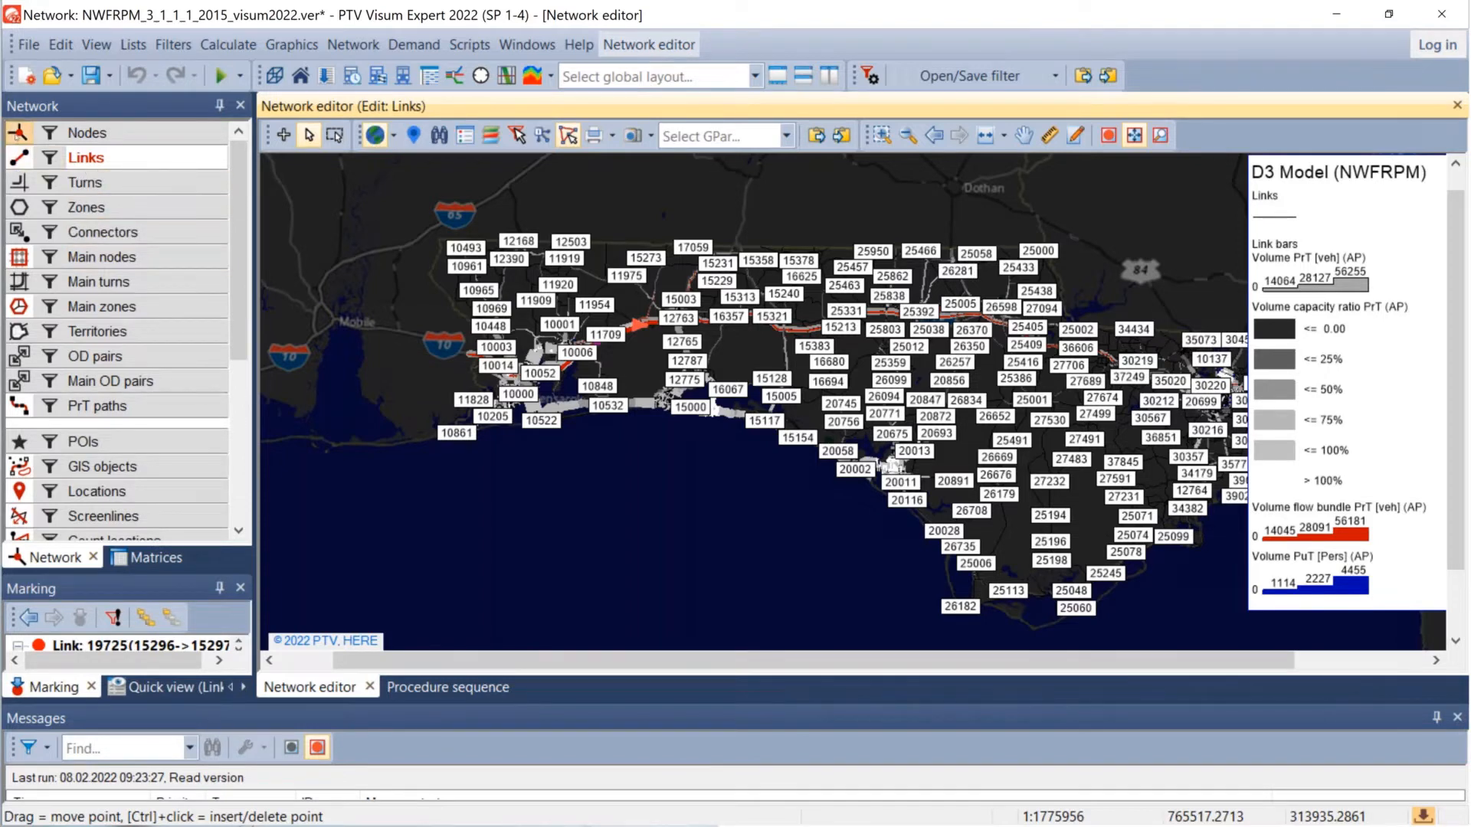
Step: Make nodes the edited object type again, and hide them on the map
click(17, 135)
click(17, 135)
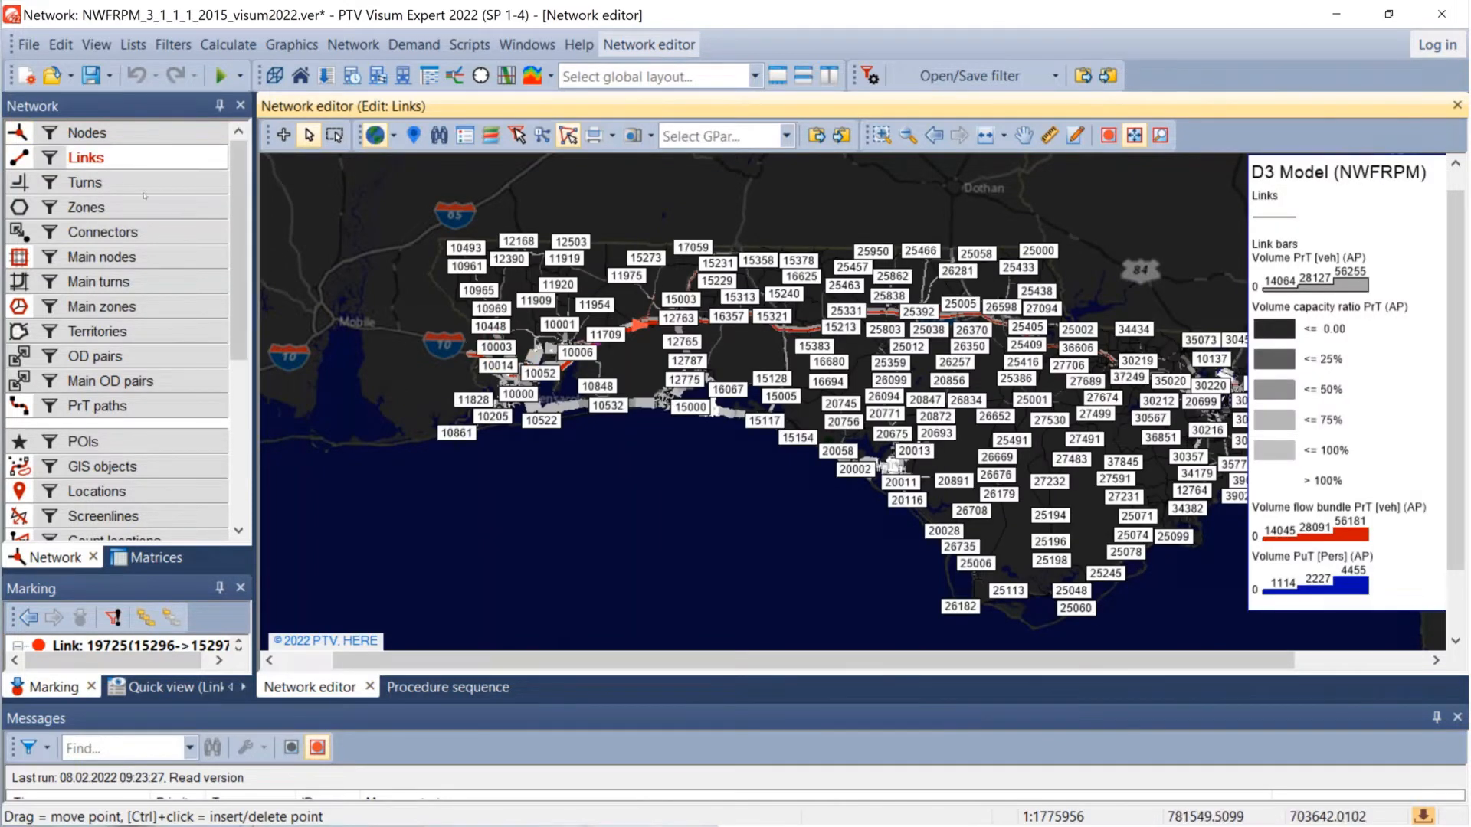
right_click(137, 164)
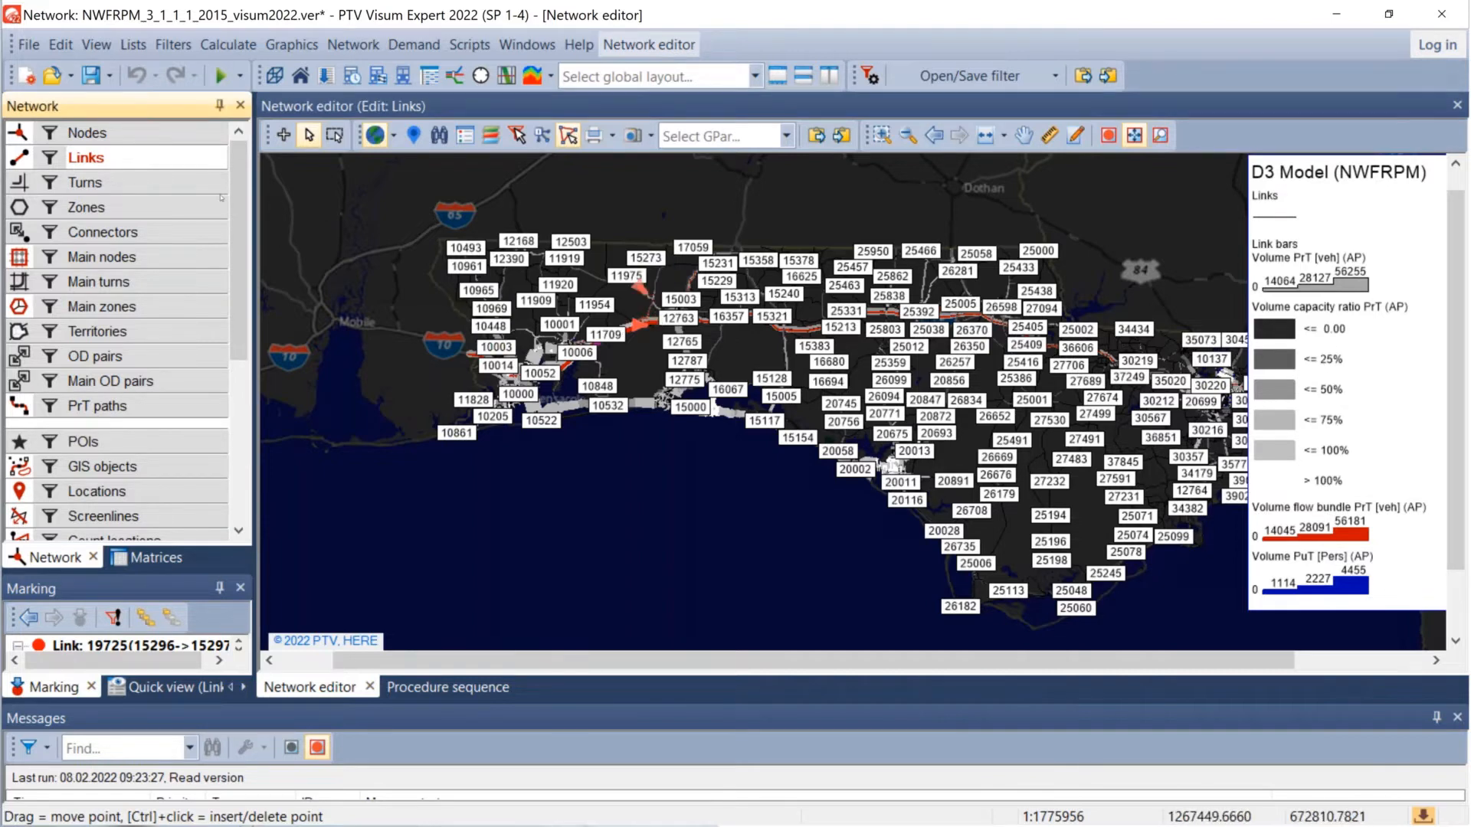
click(88, 132)
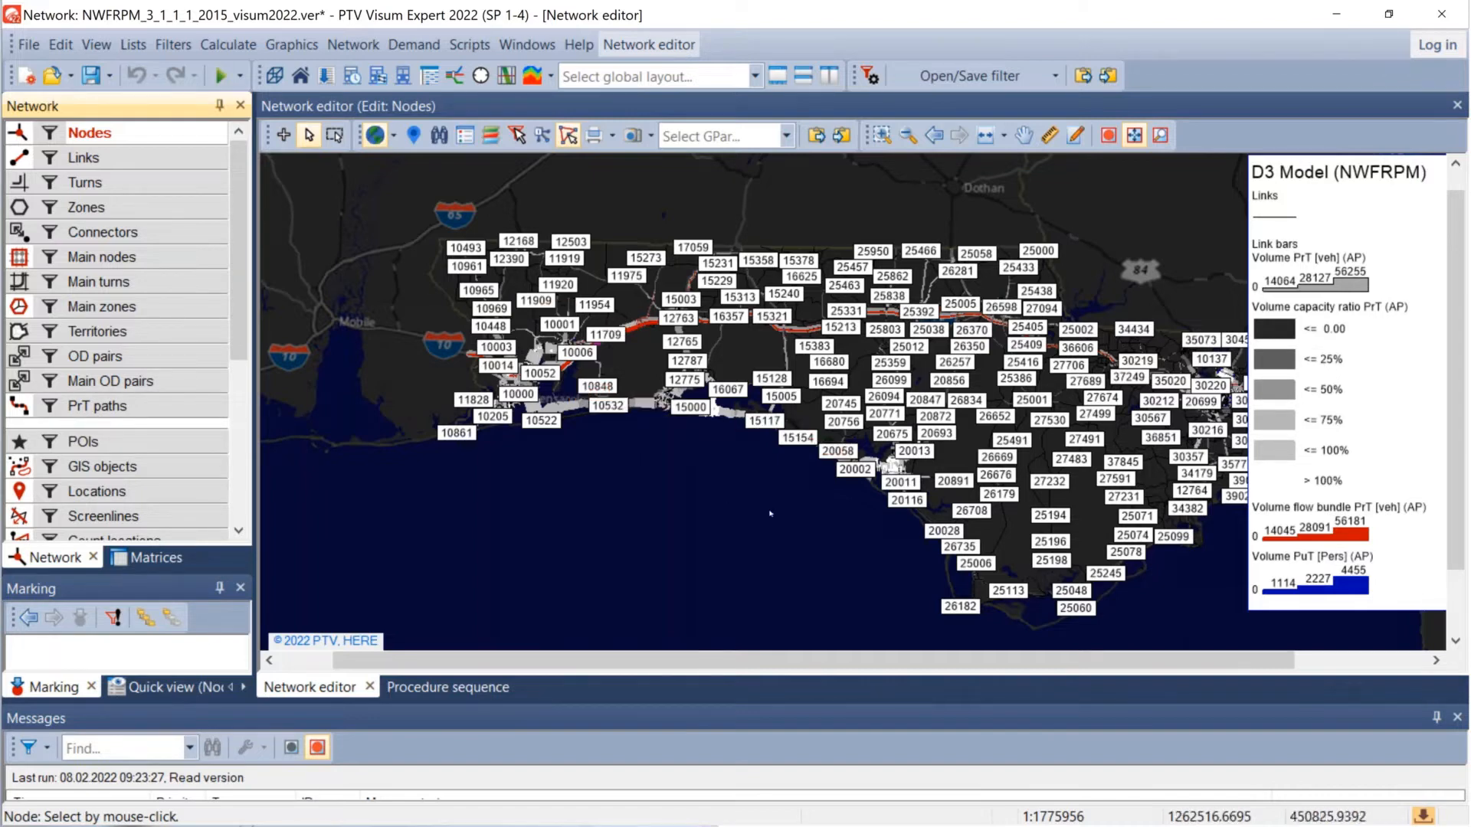
click(19, 133)
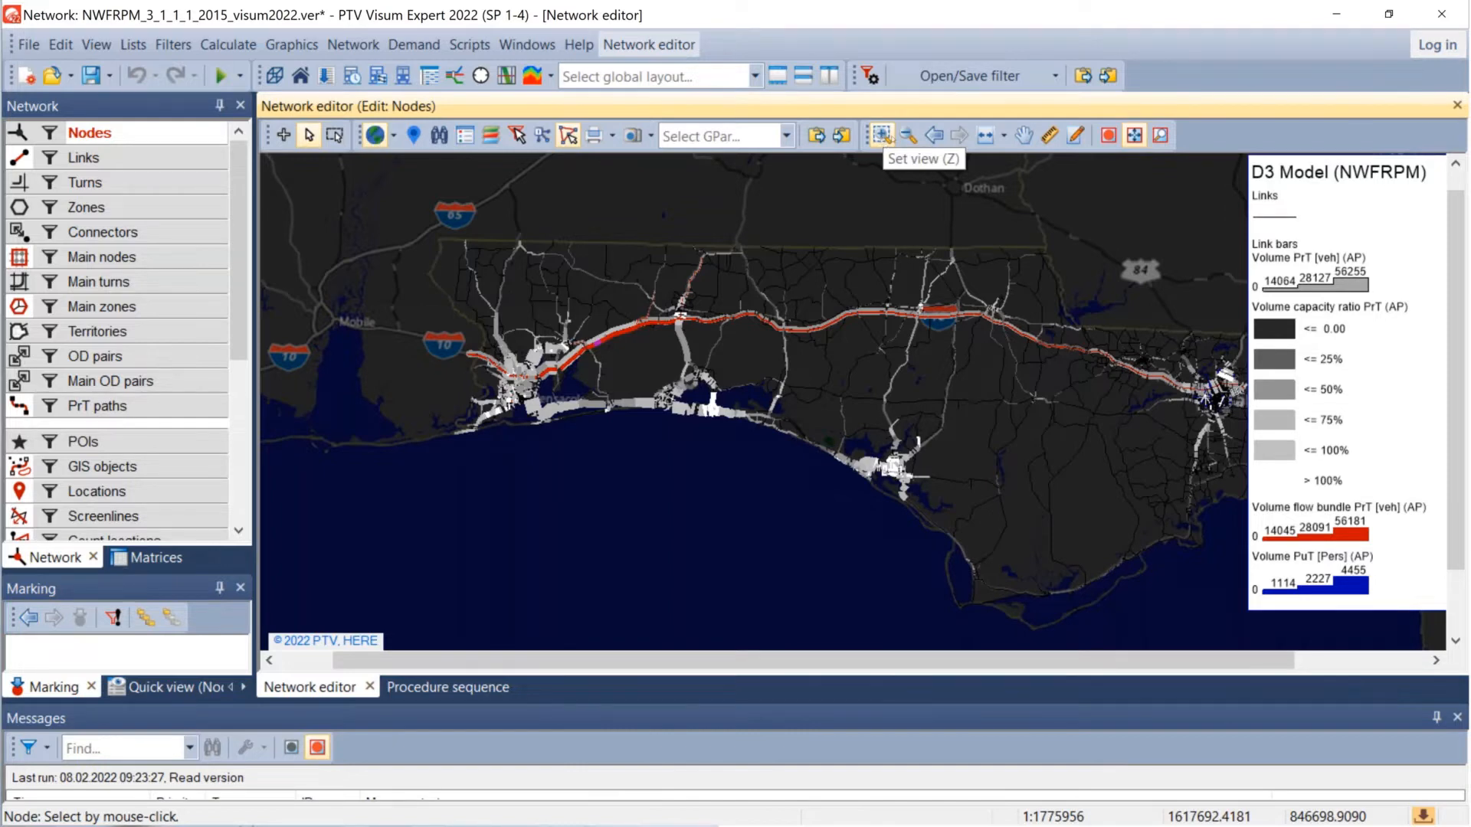
Step: Zoom the map in on the Pensacola area by framing window sections, and refine the view over the downtown street network
click(883, 135)
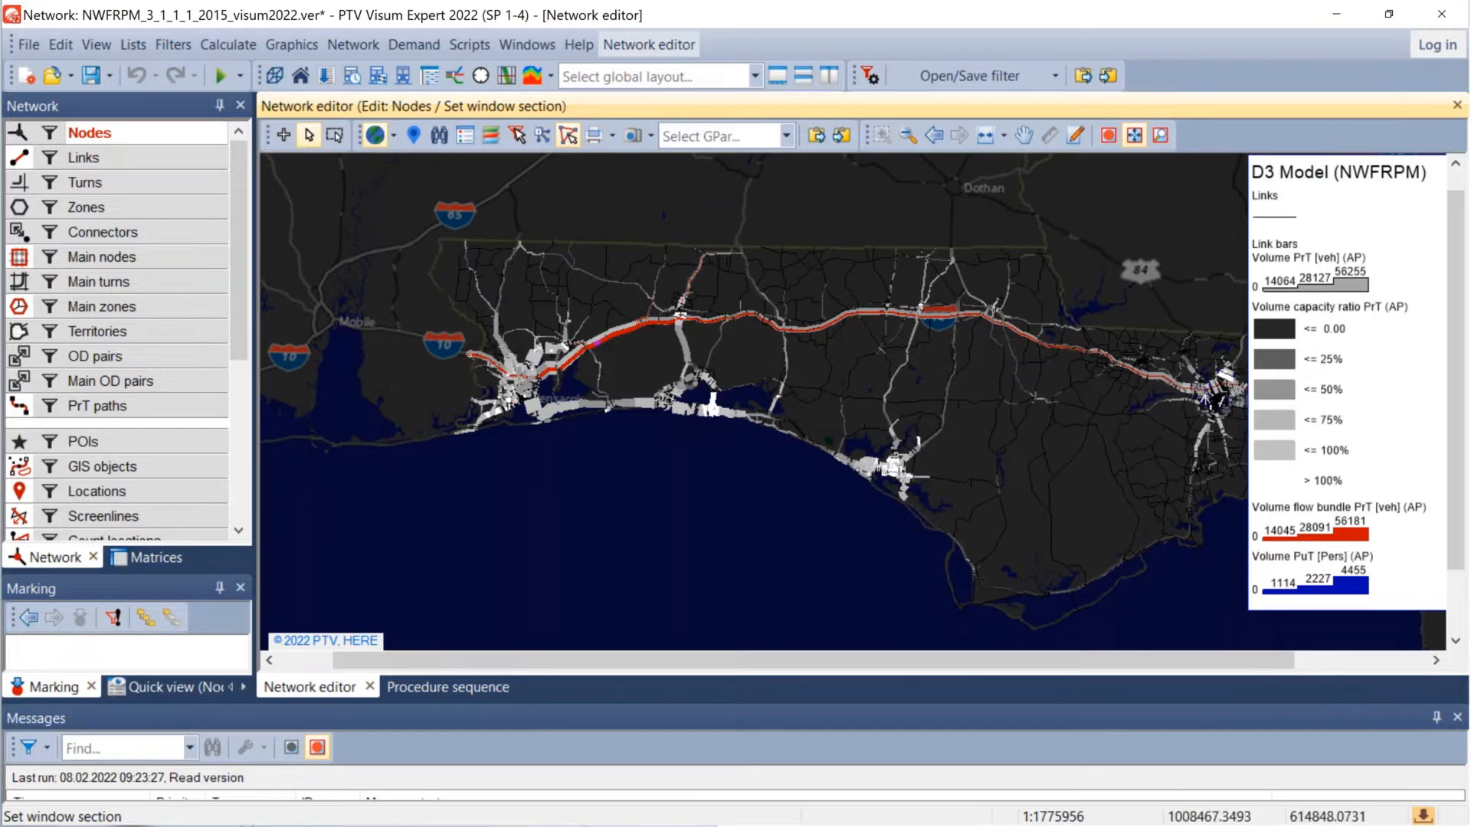
drag(588, 431, 593, 437)
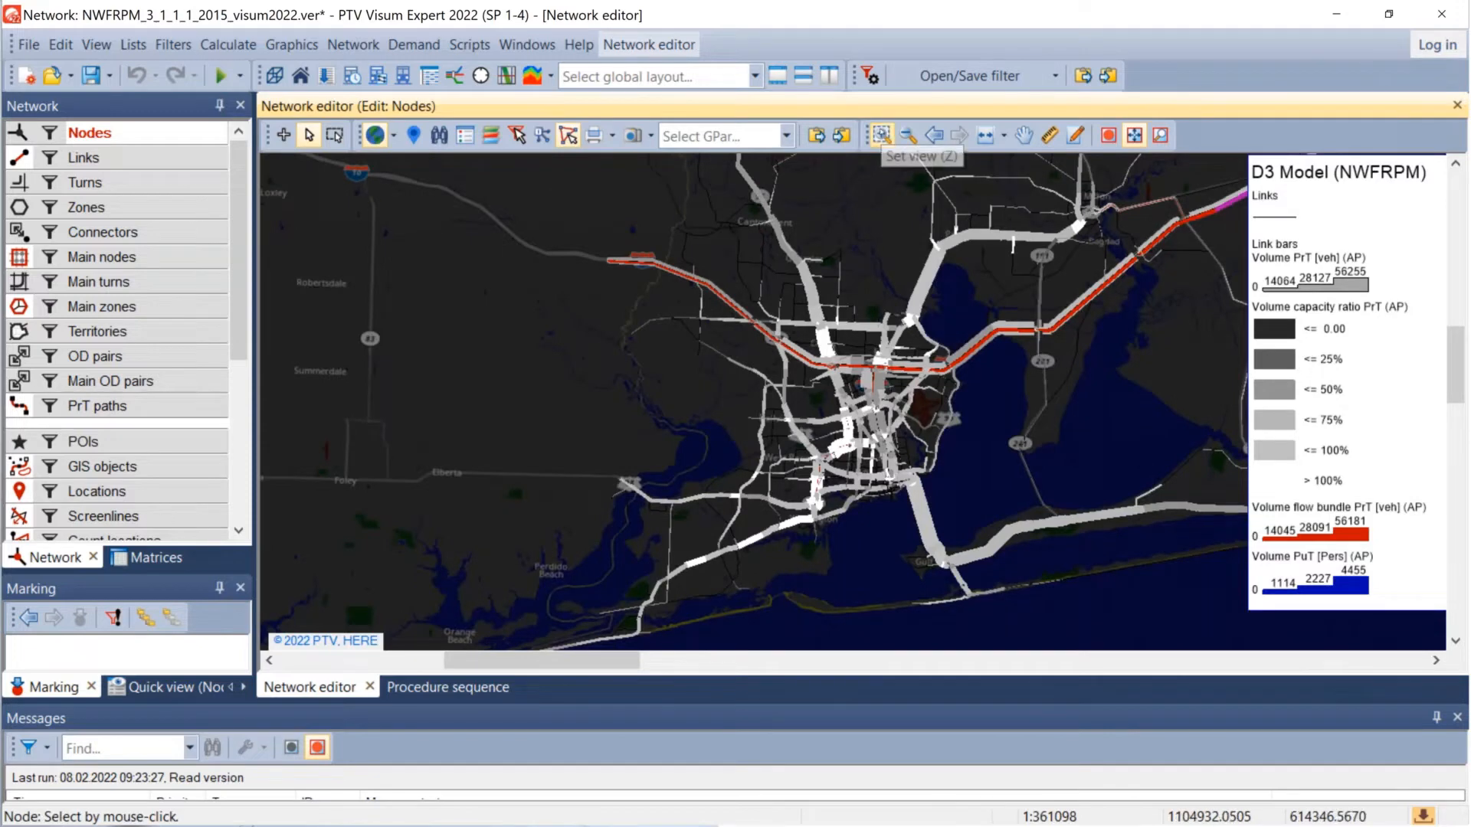
click(881, 136)
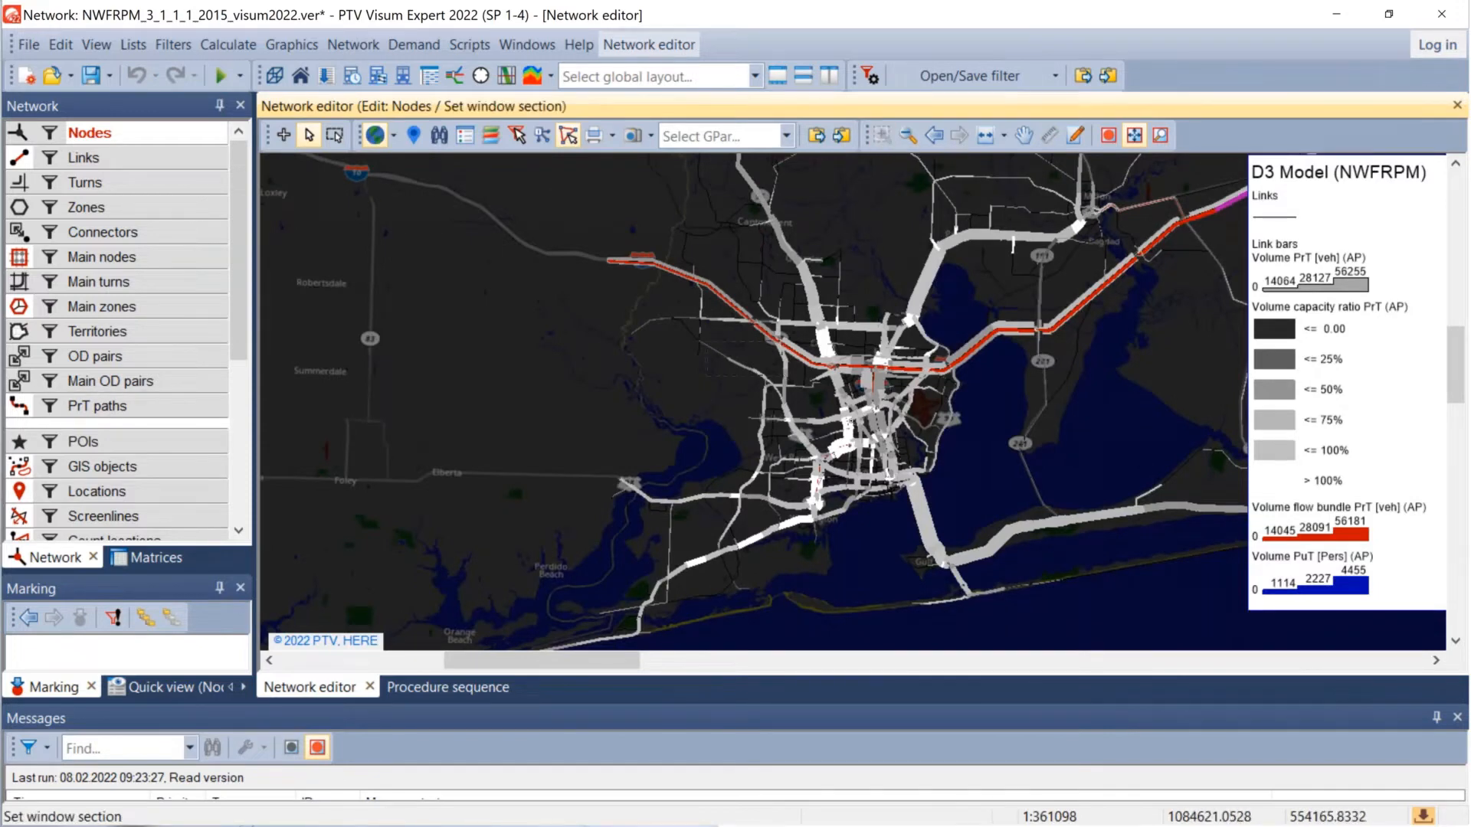
drag(938, 487, 647, 341)
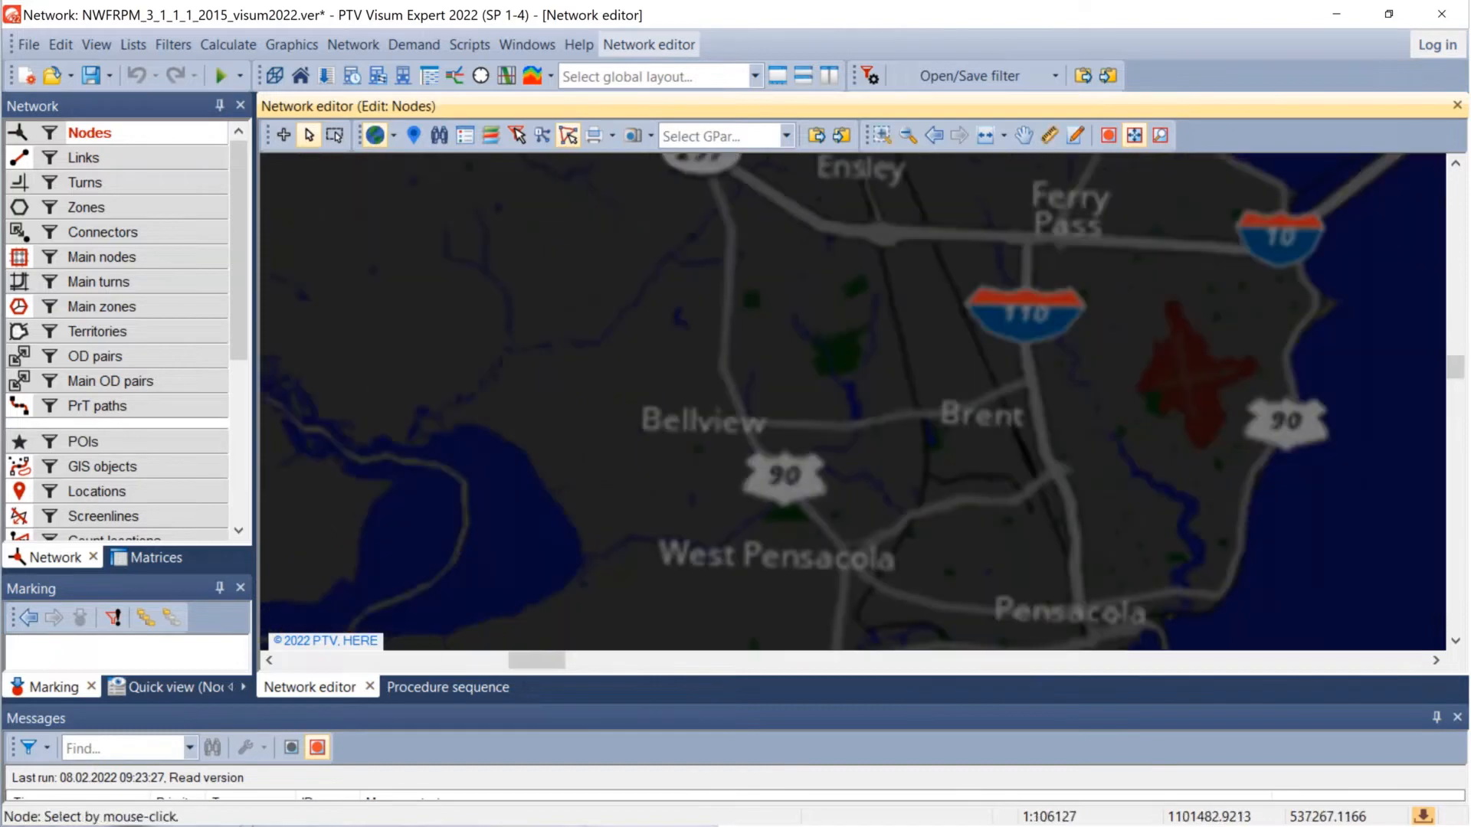
drag(1041, 547, 711, 462)
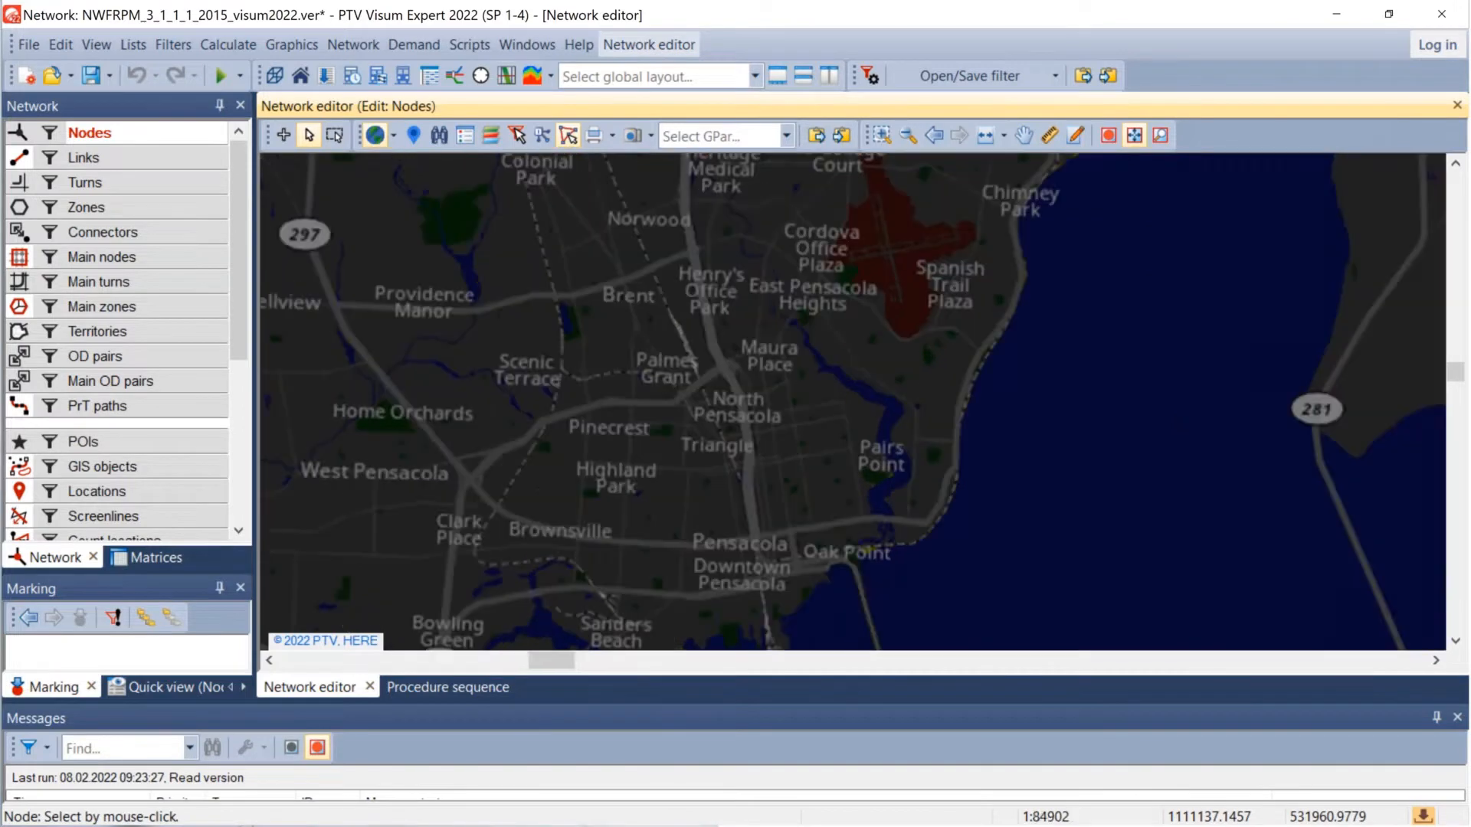
scroll(720, 459, up, 2)
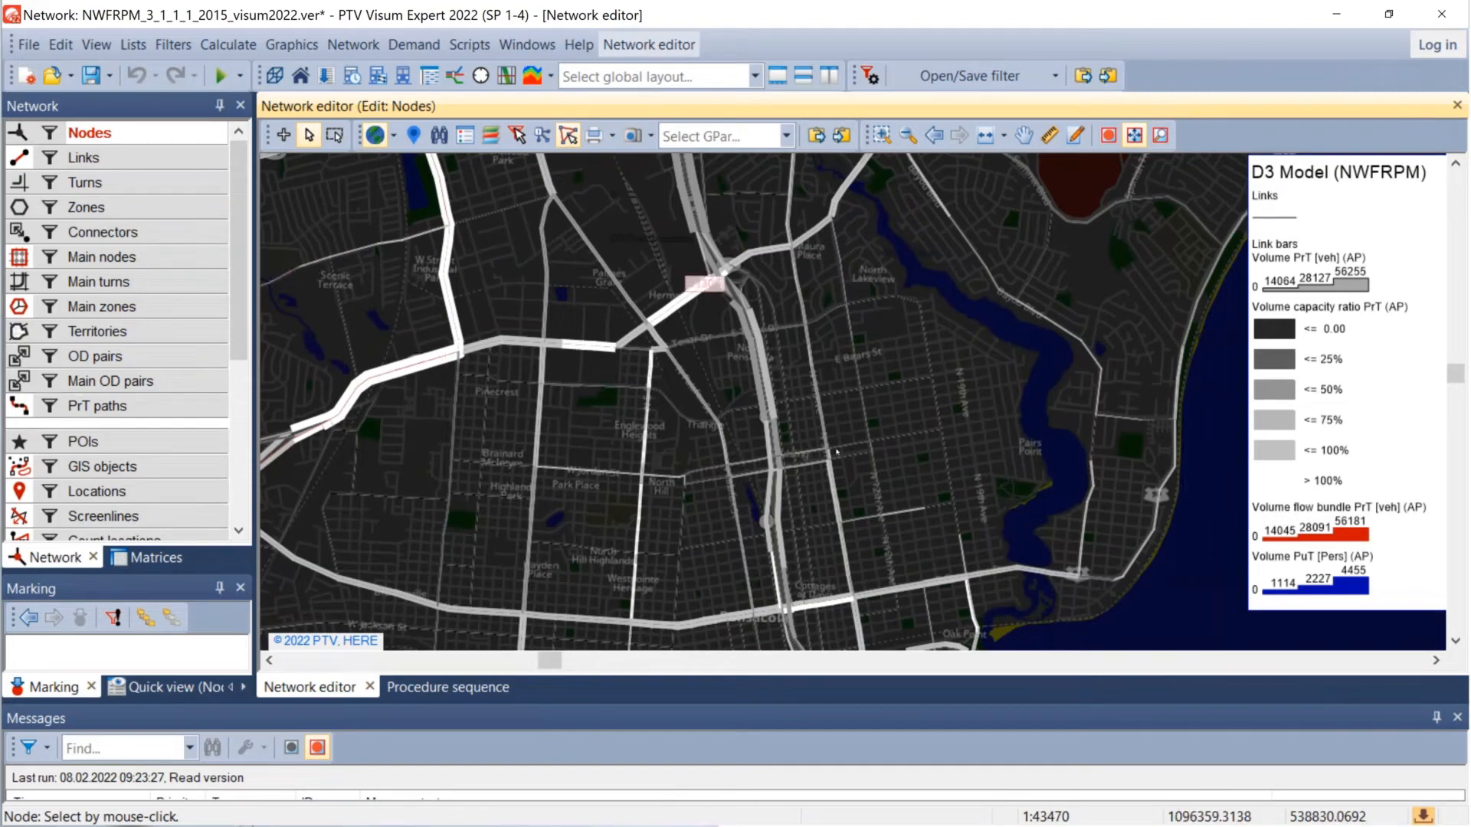
scroll(871, 477, down, 1)
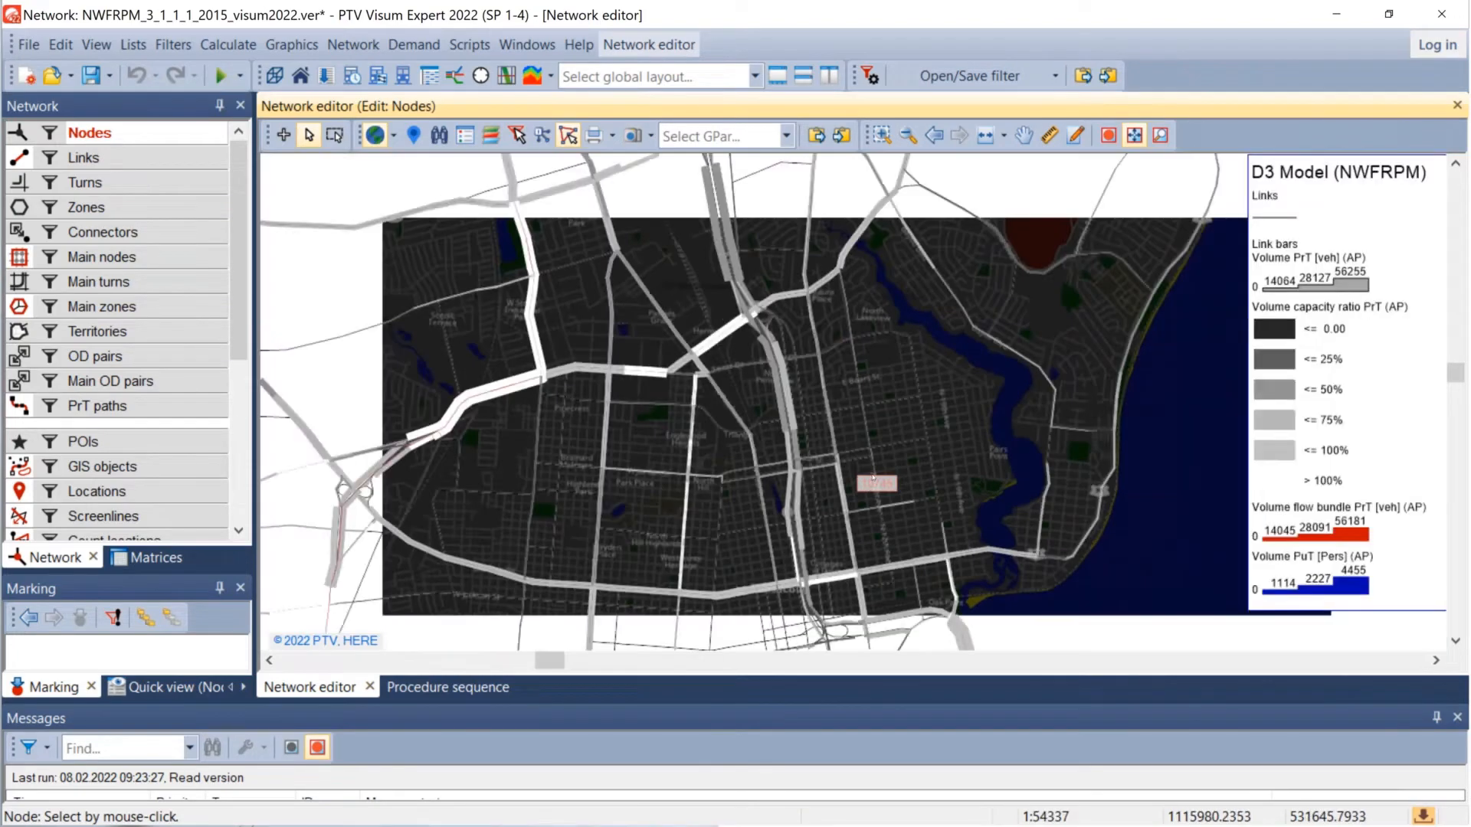
Step: Show and hide the nodes over Pensacola, first at the current scale and again after zooming closer to downtown
click(21, 135)
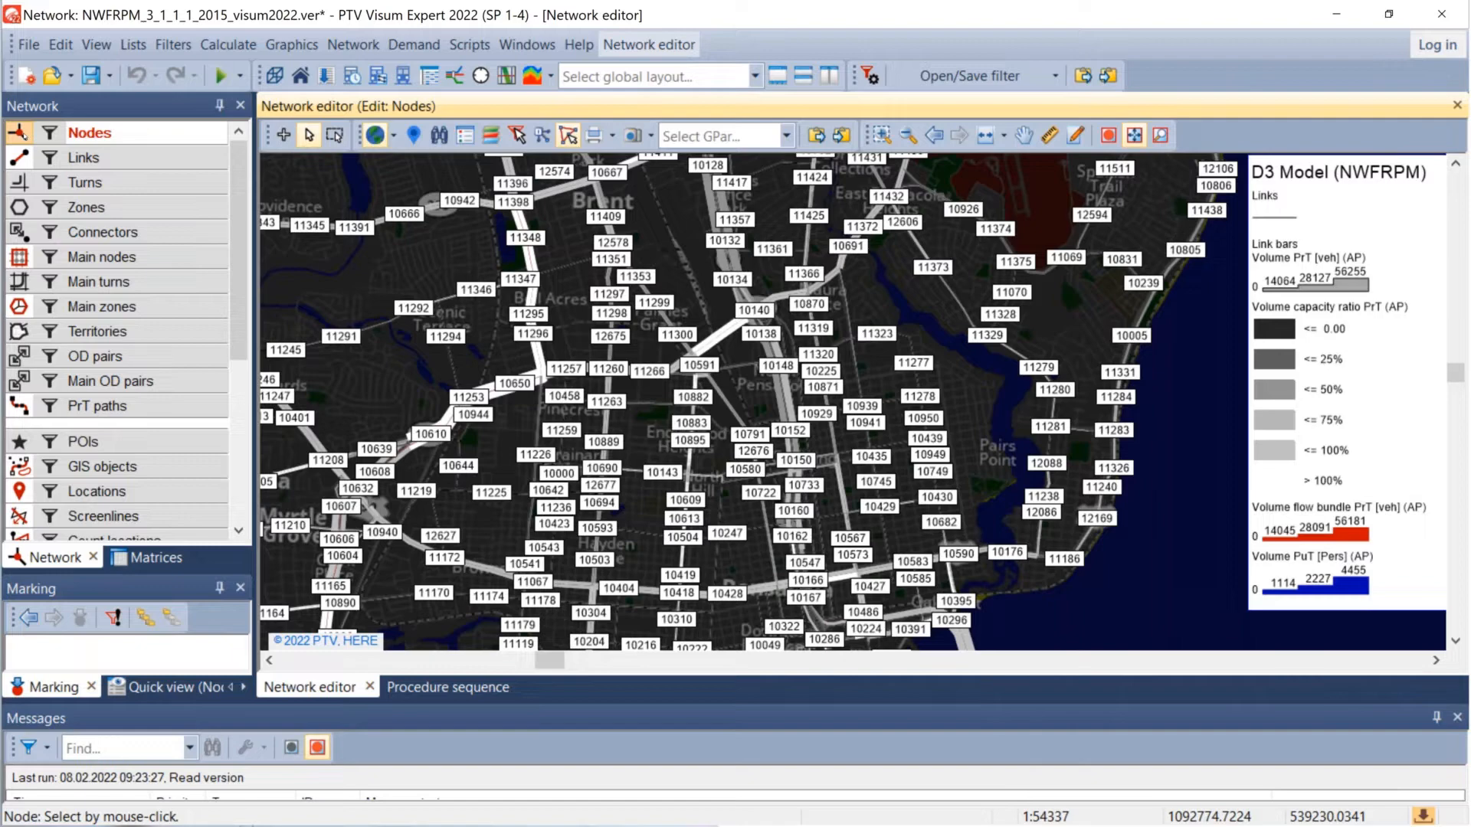
click(89, 133)
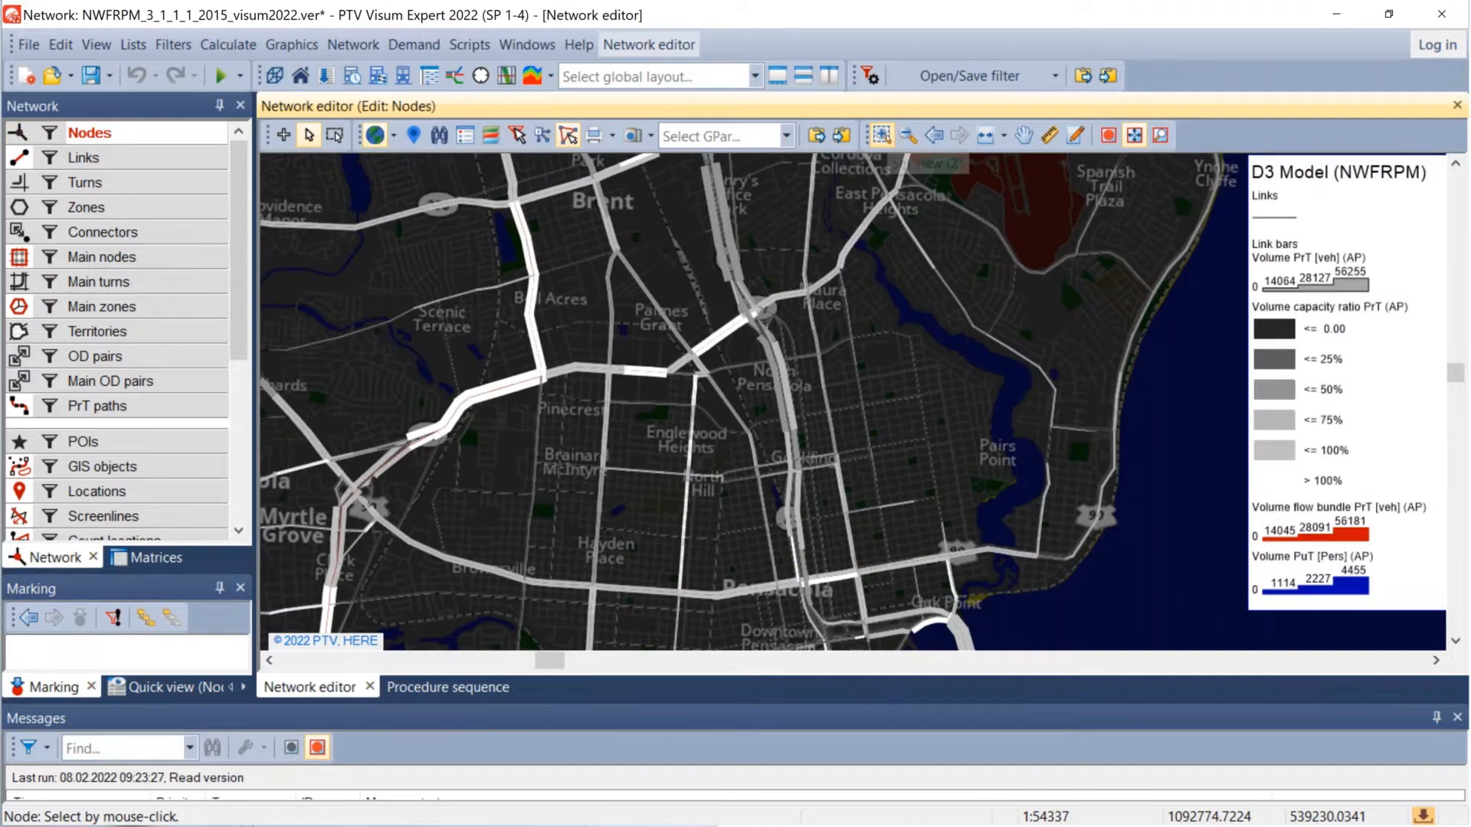
click(882, 135)
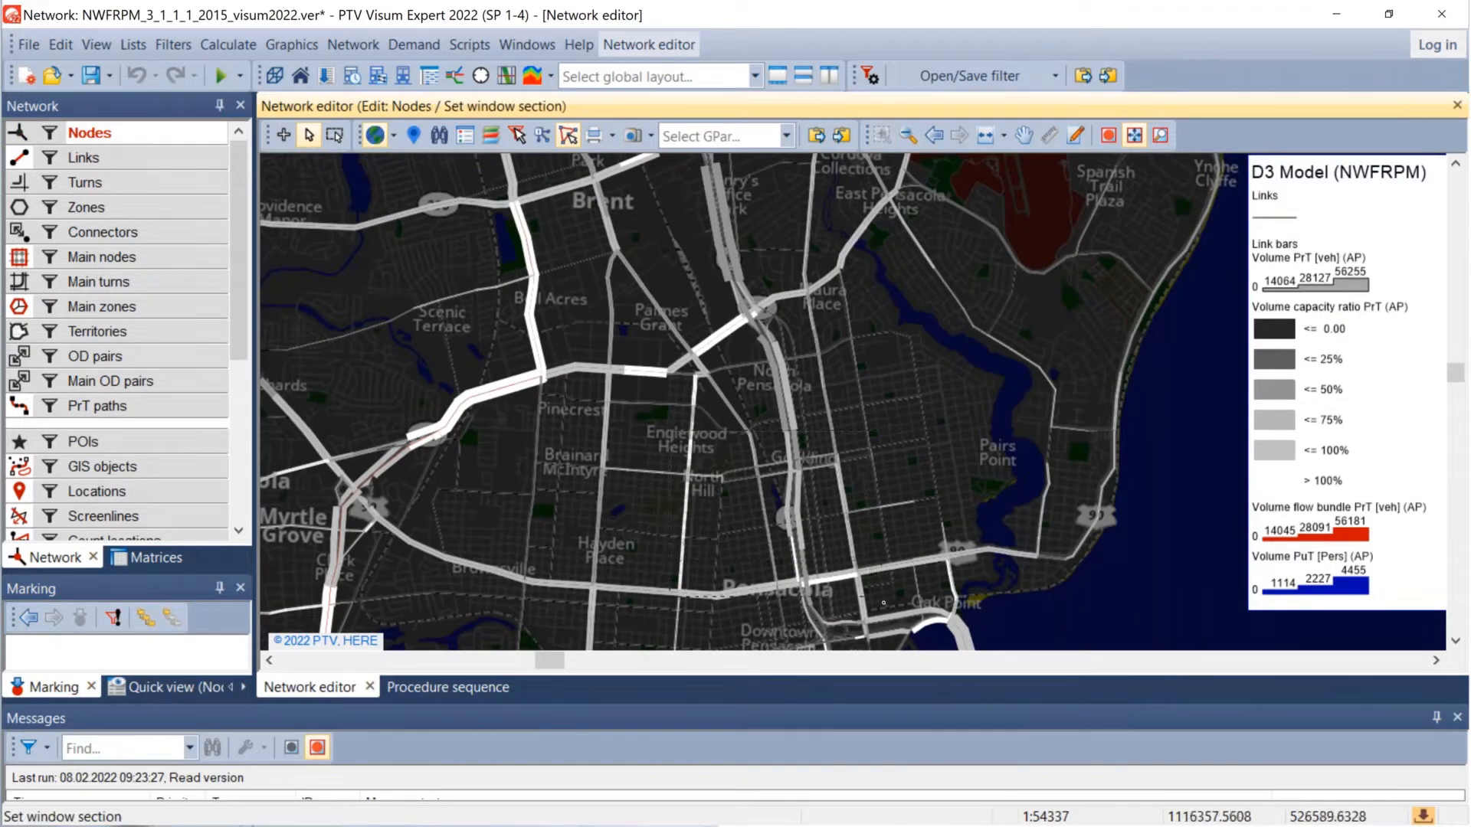
drag(883, 603, 899, 612)
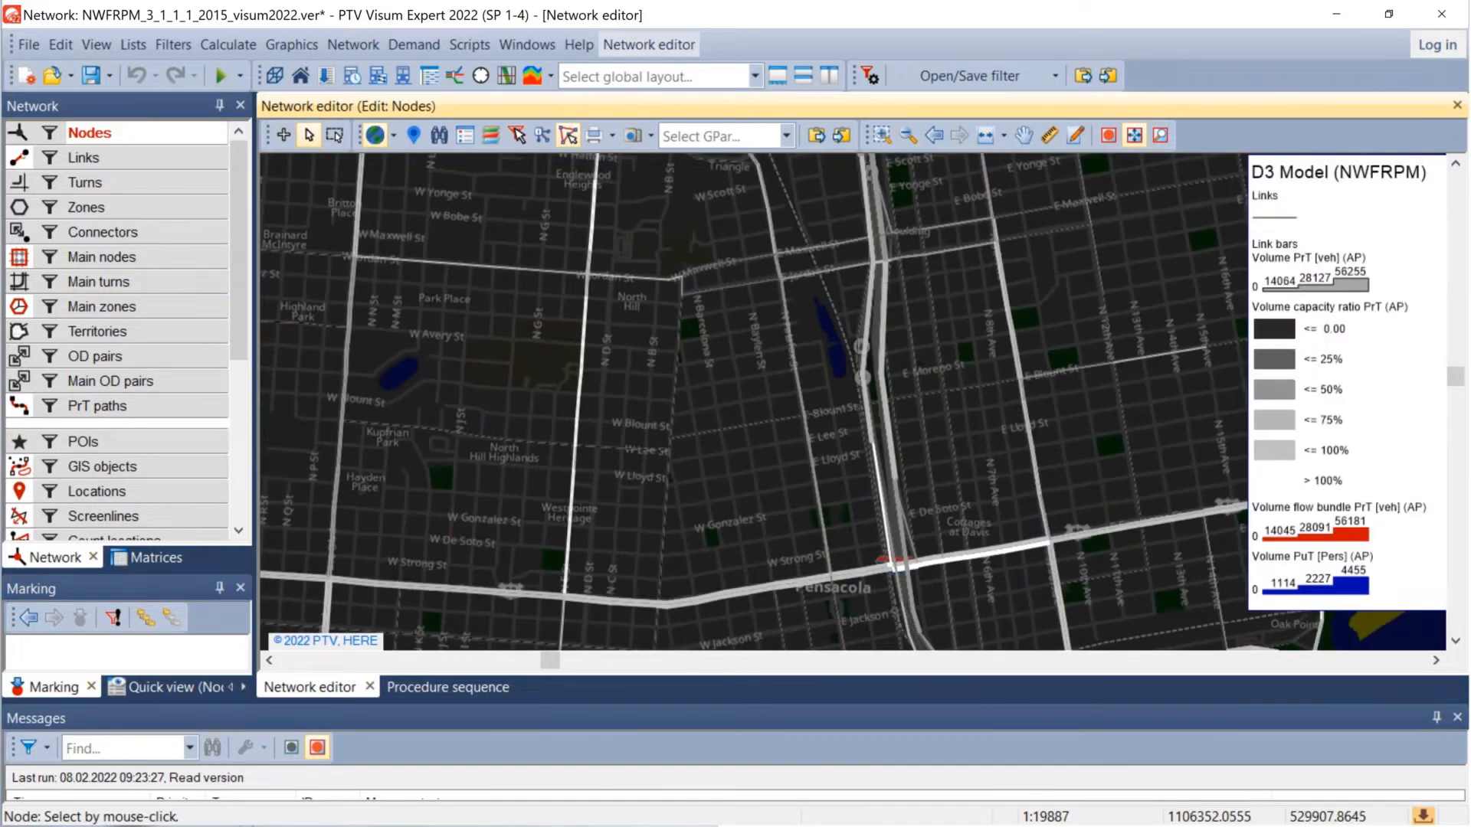
click(12, 131)
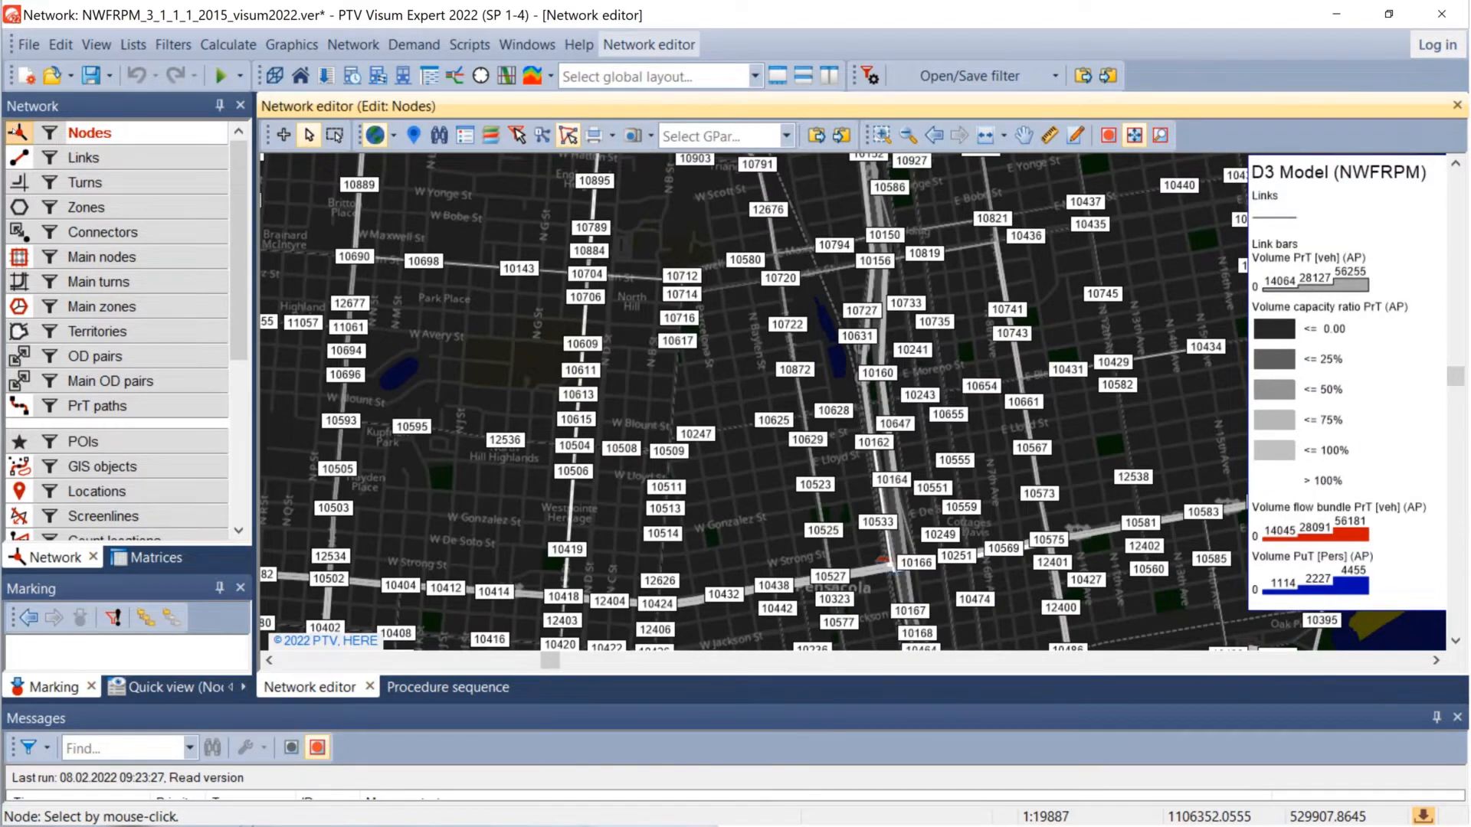
click(13, 131)
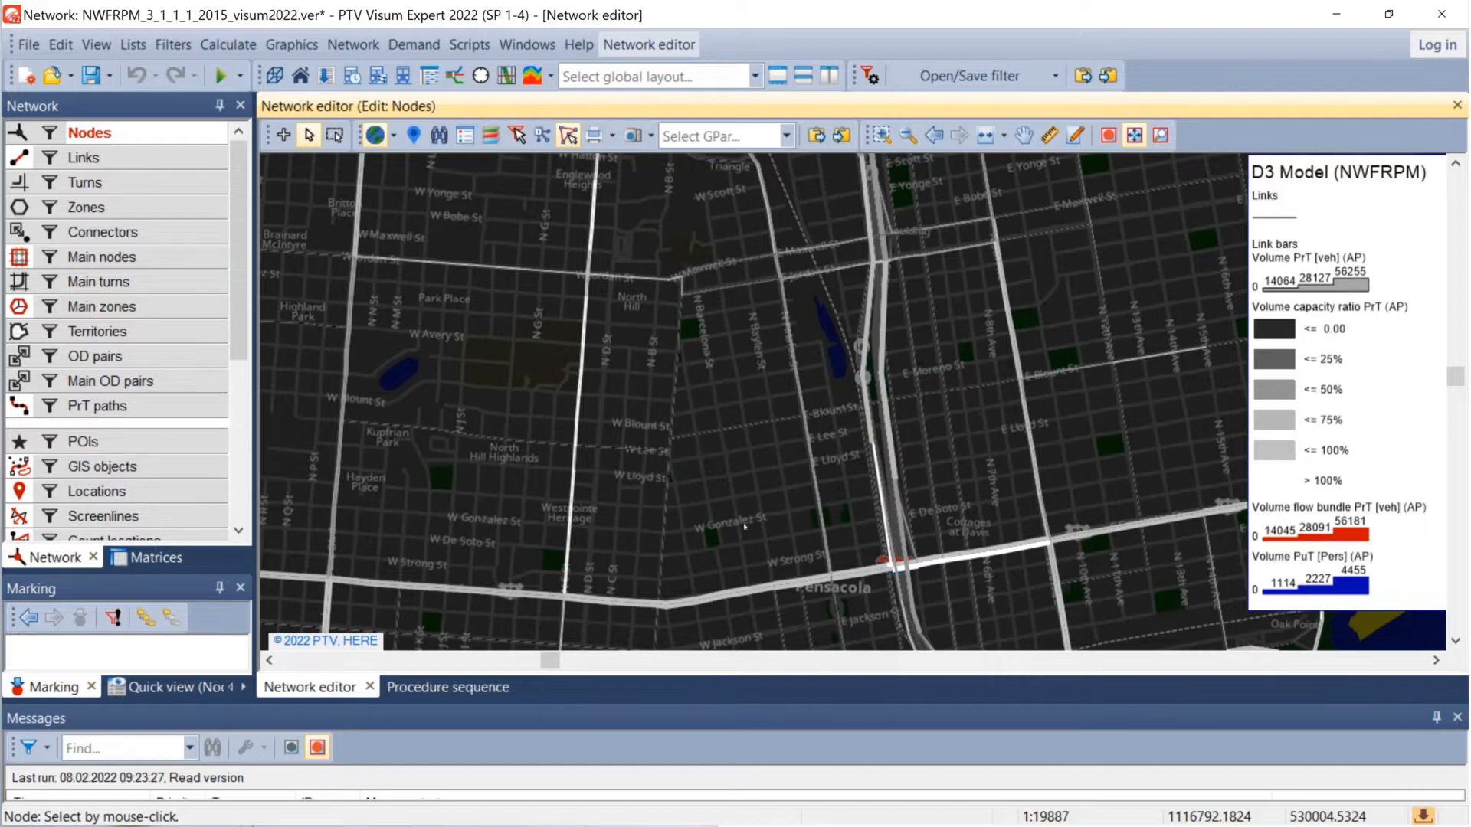
Step: Zoom out over Pensacola and pan the map east across the bay and back in the Move window section mode, and leave the mode
scroll(744, 526, down, 2)
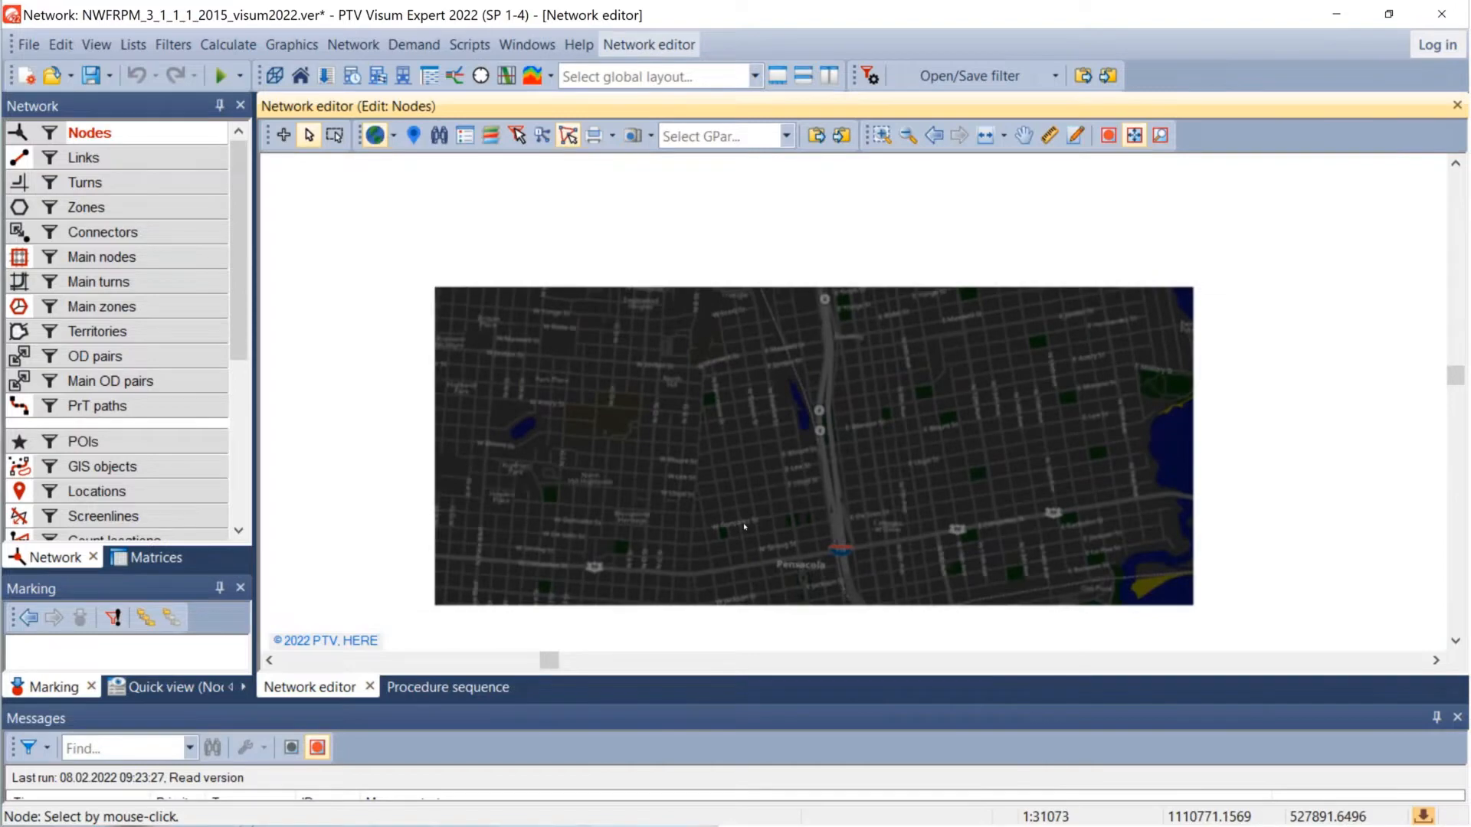
scroll(743, 526, down, 2)
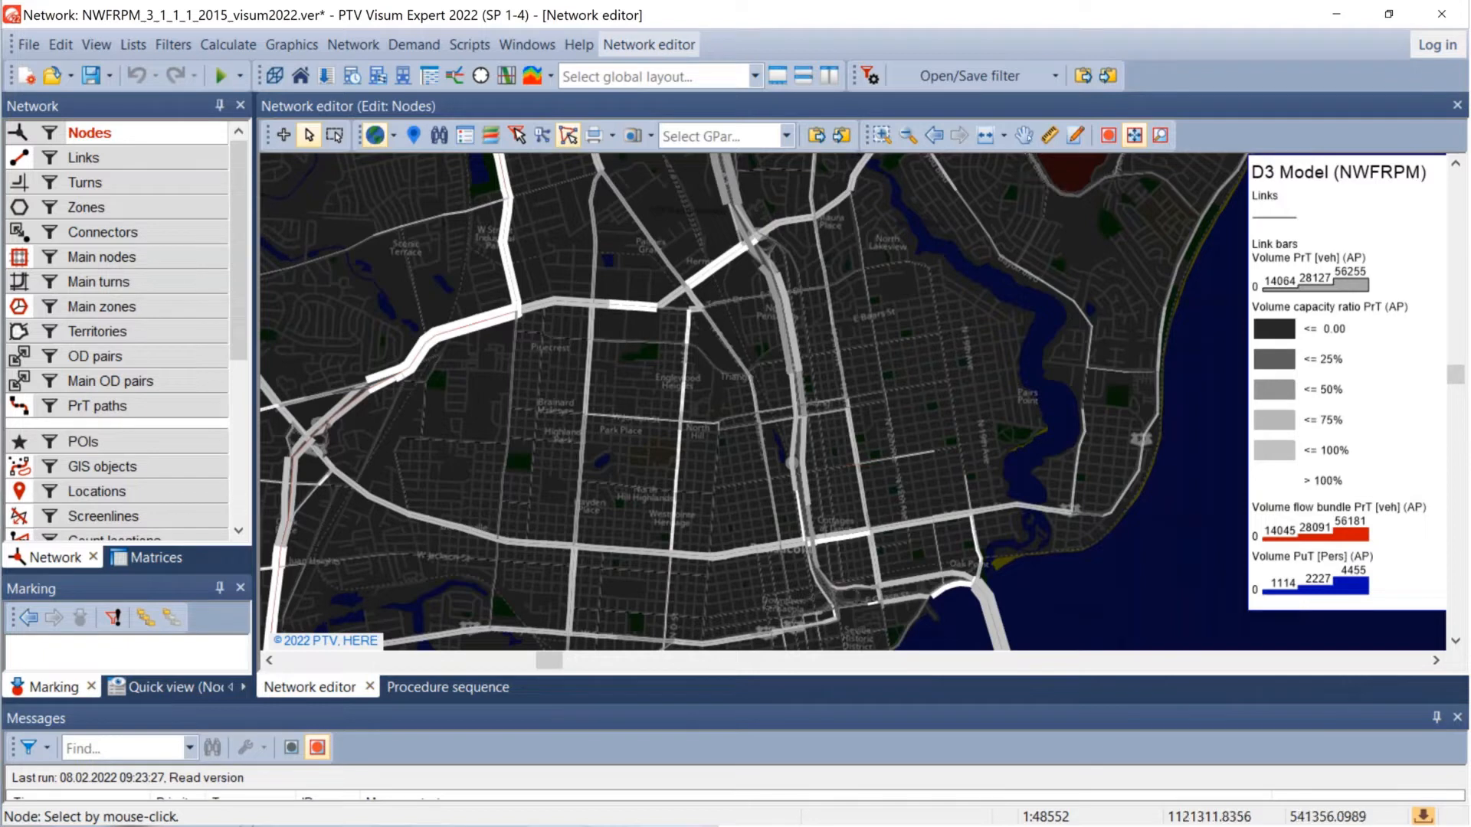
click(1024, 135)
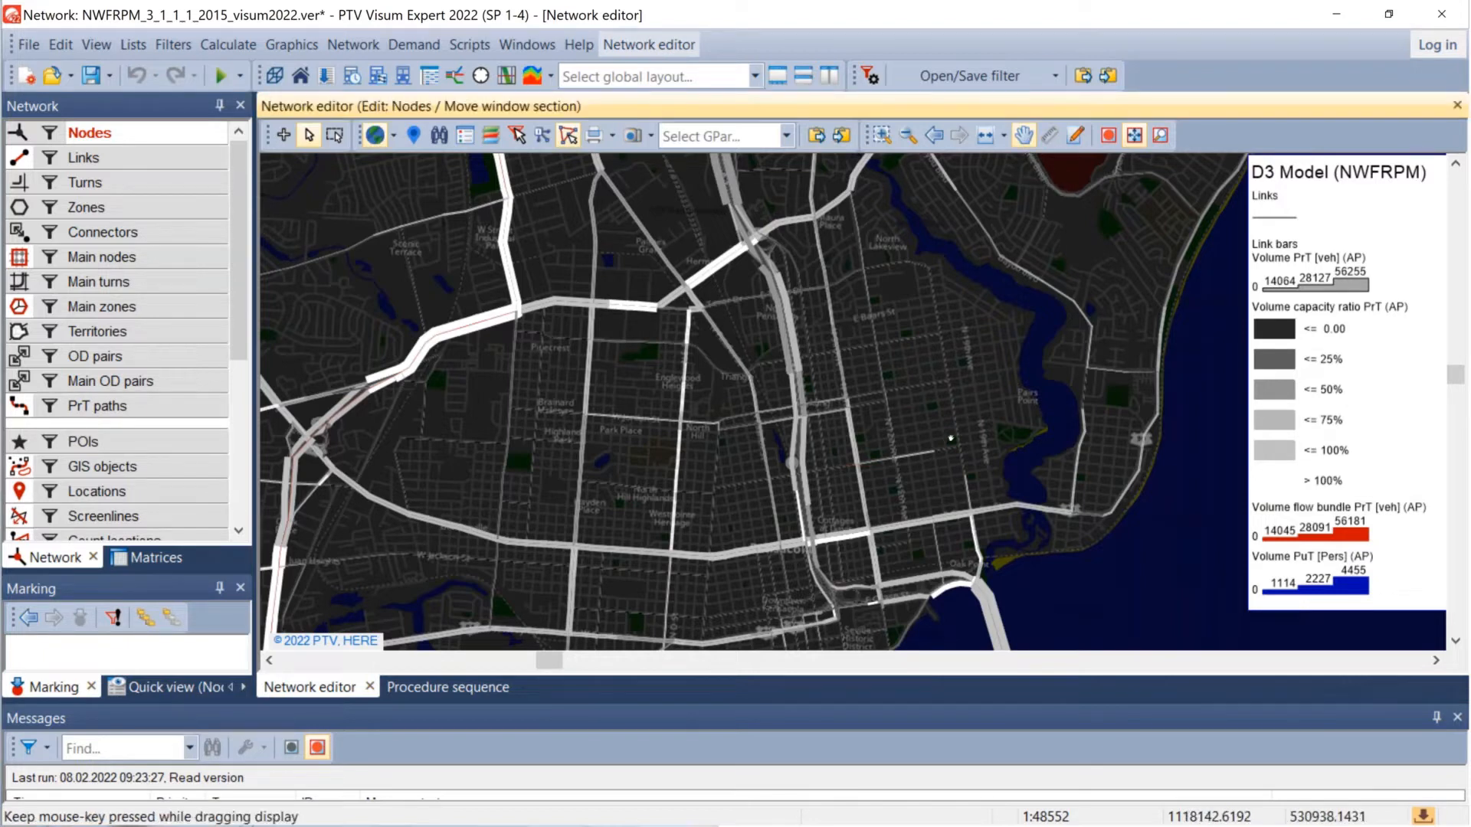
drag(988, 426, 210, 466)
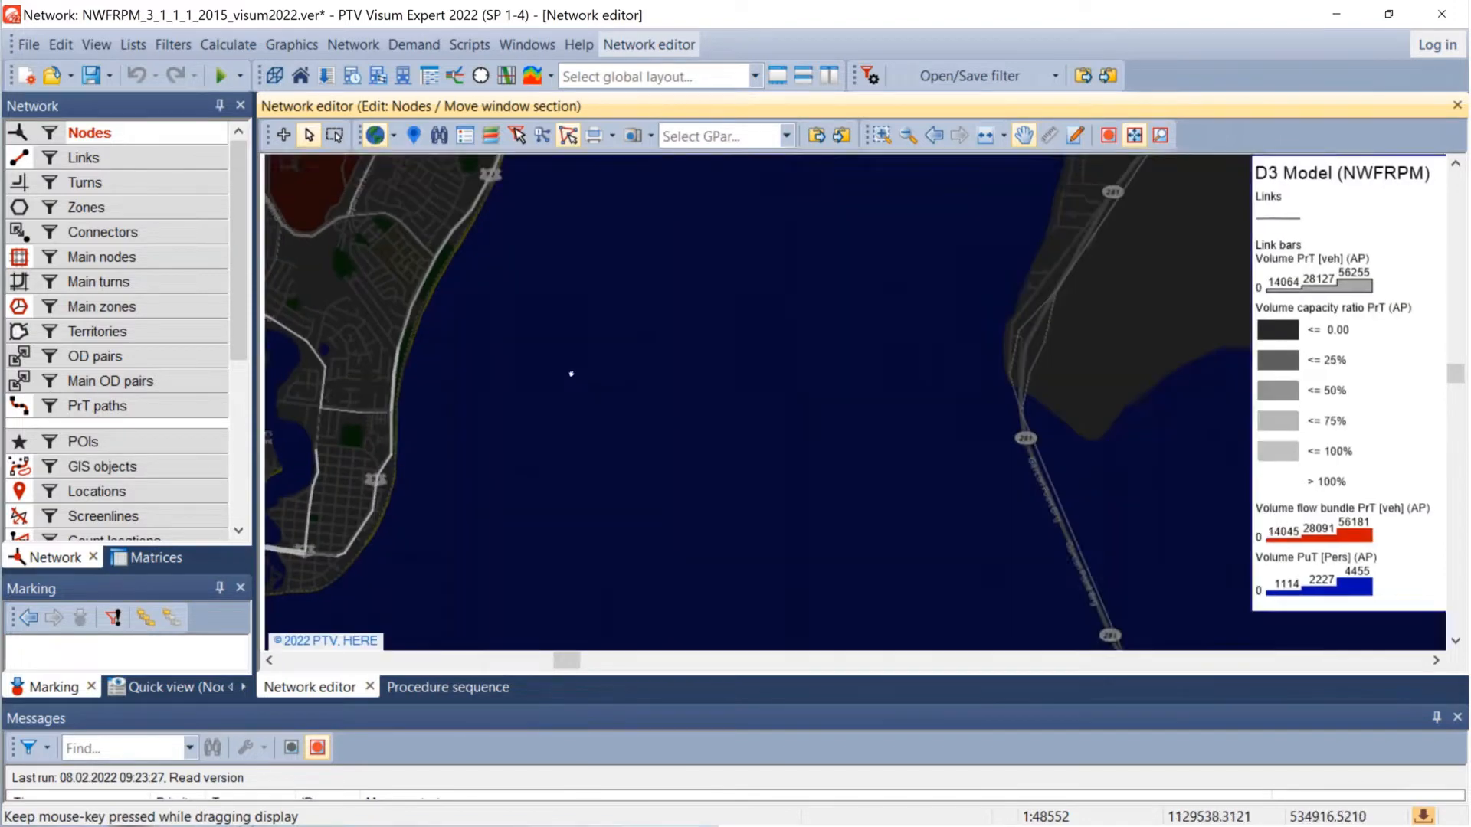
drag(570, 373, 1447, 336)
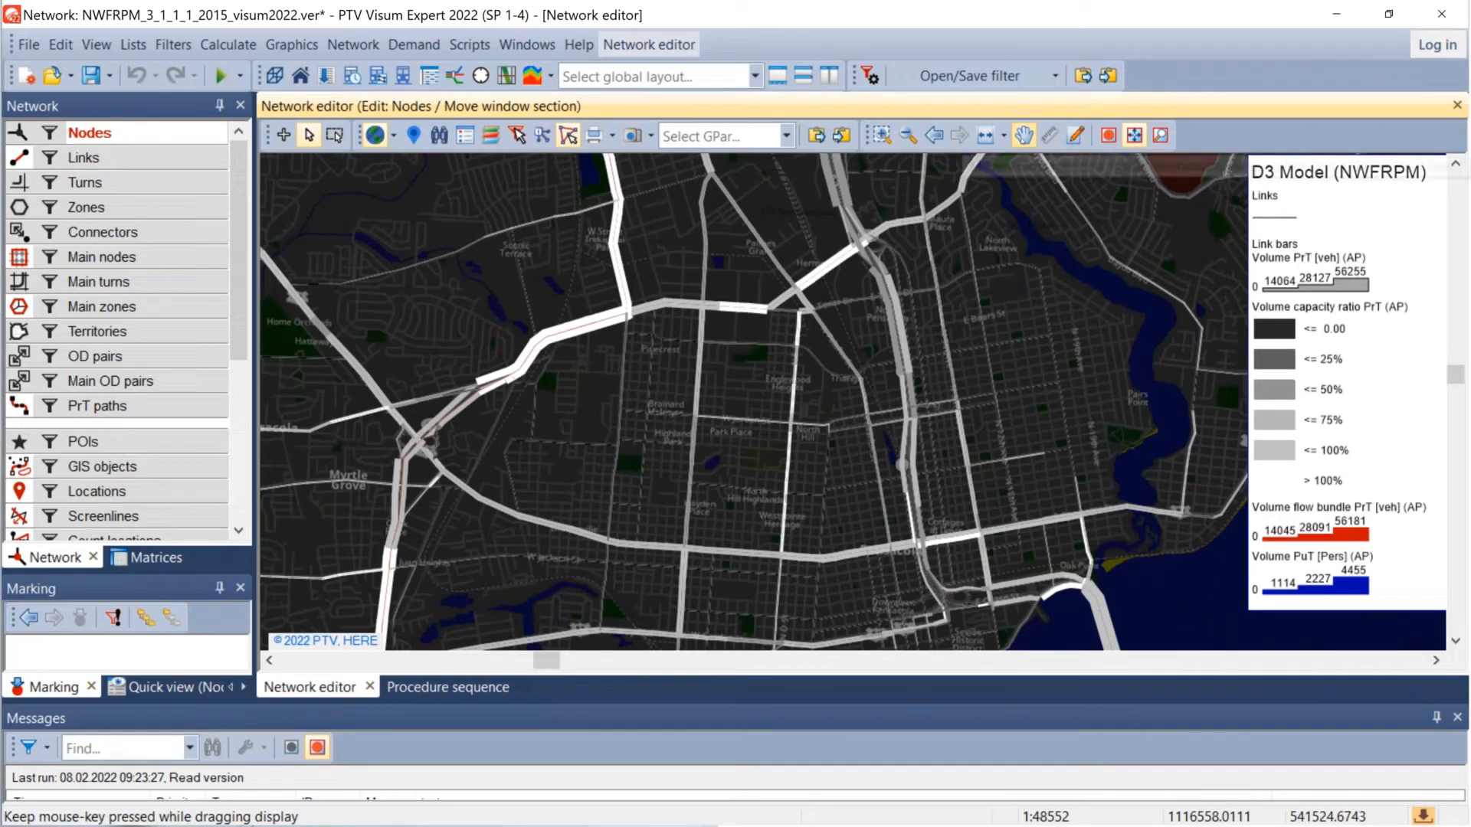
click(1023, 139)
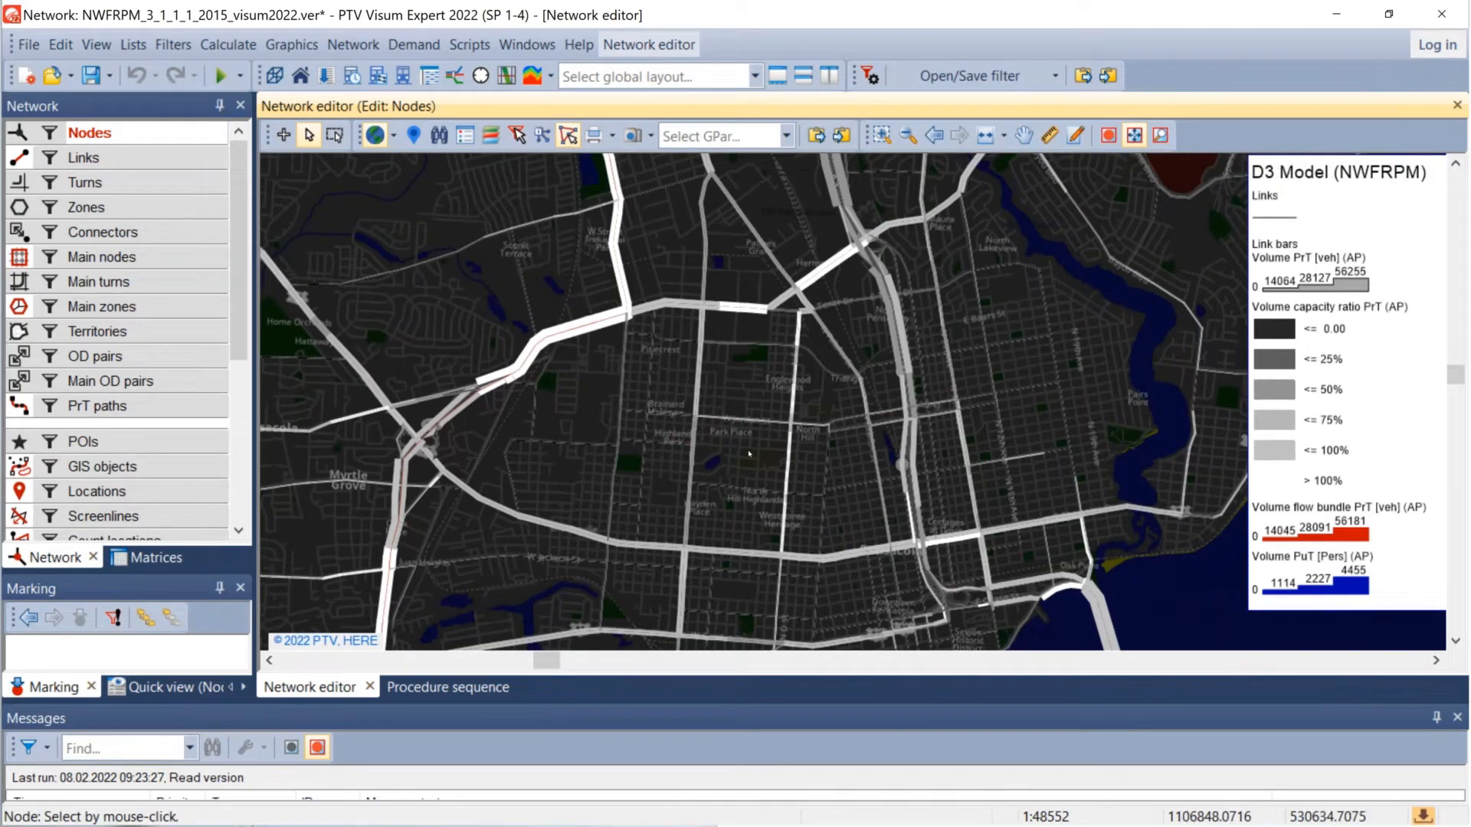
Step: Pan the map directly in the normal selection mode, east to the coast, north to the airport and back to central Pensacola
middle_click(749, 453)
middle_click(749, 453)
drag(749, 453, 307, 451)
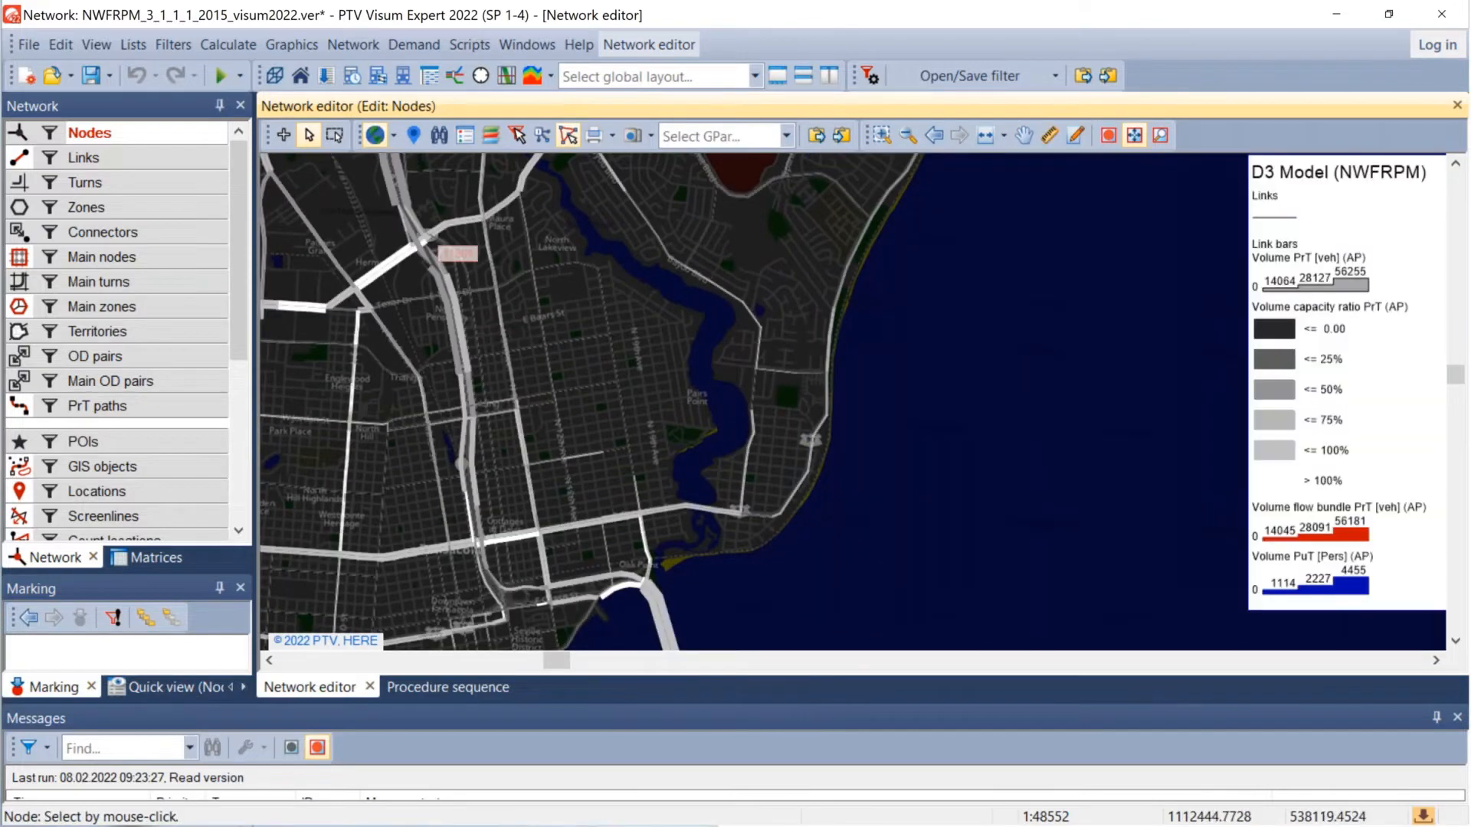
drag(473, 286, 735, 664)
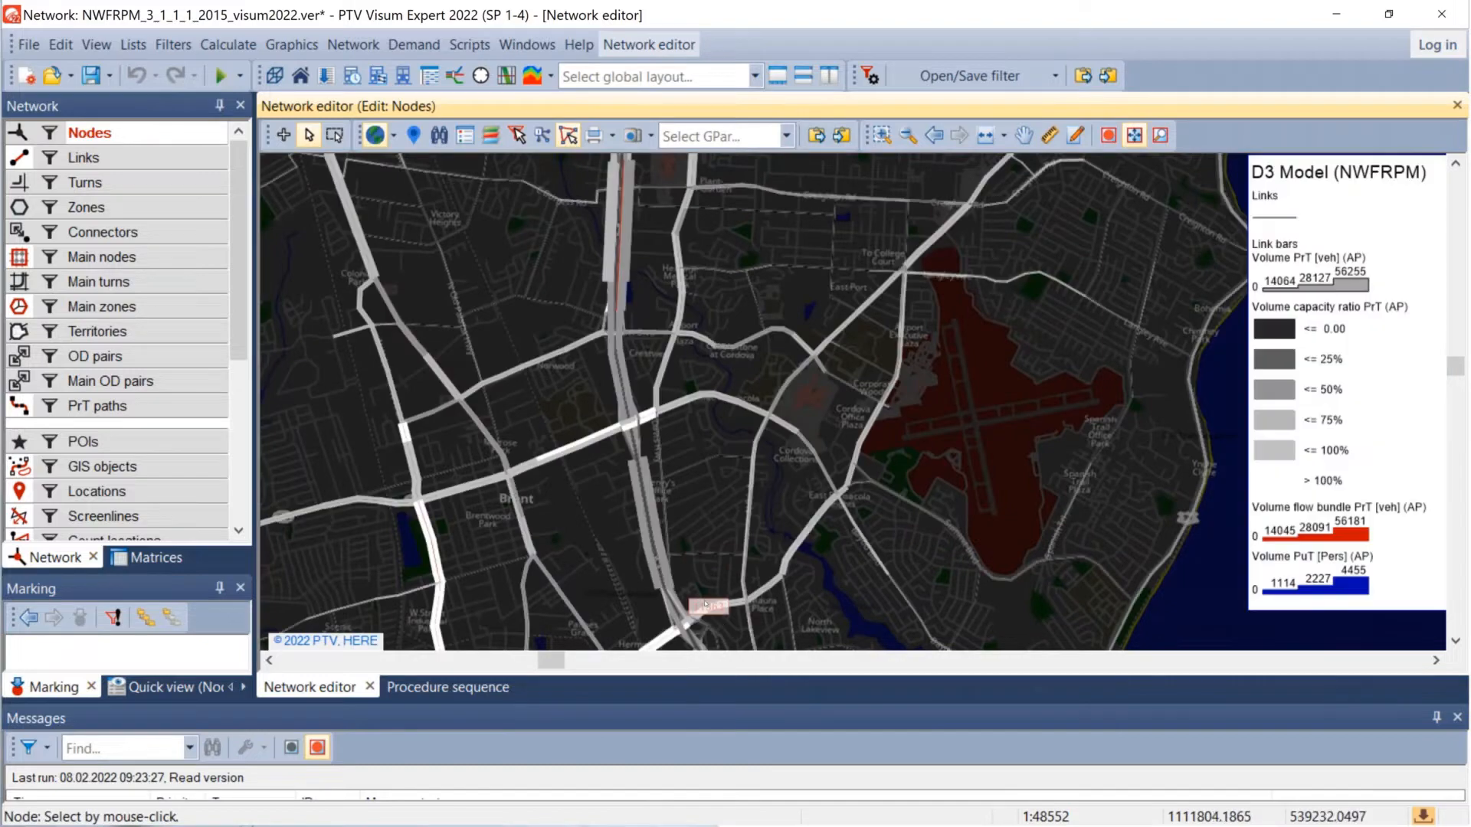
drag(705, 606, 728, 256)
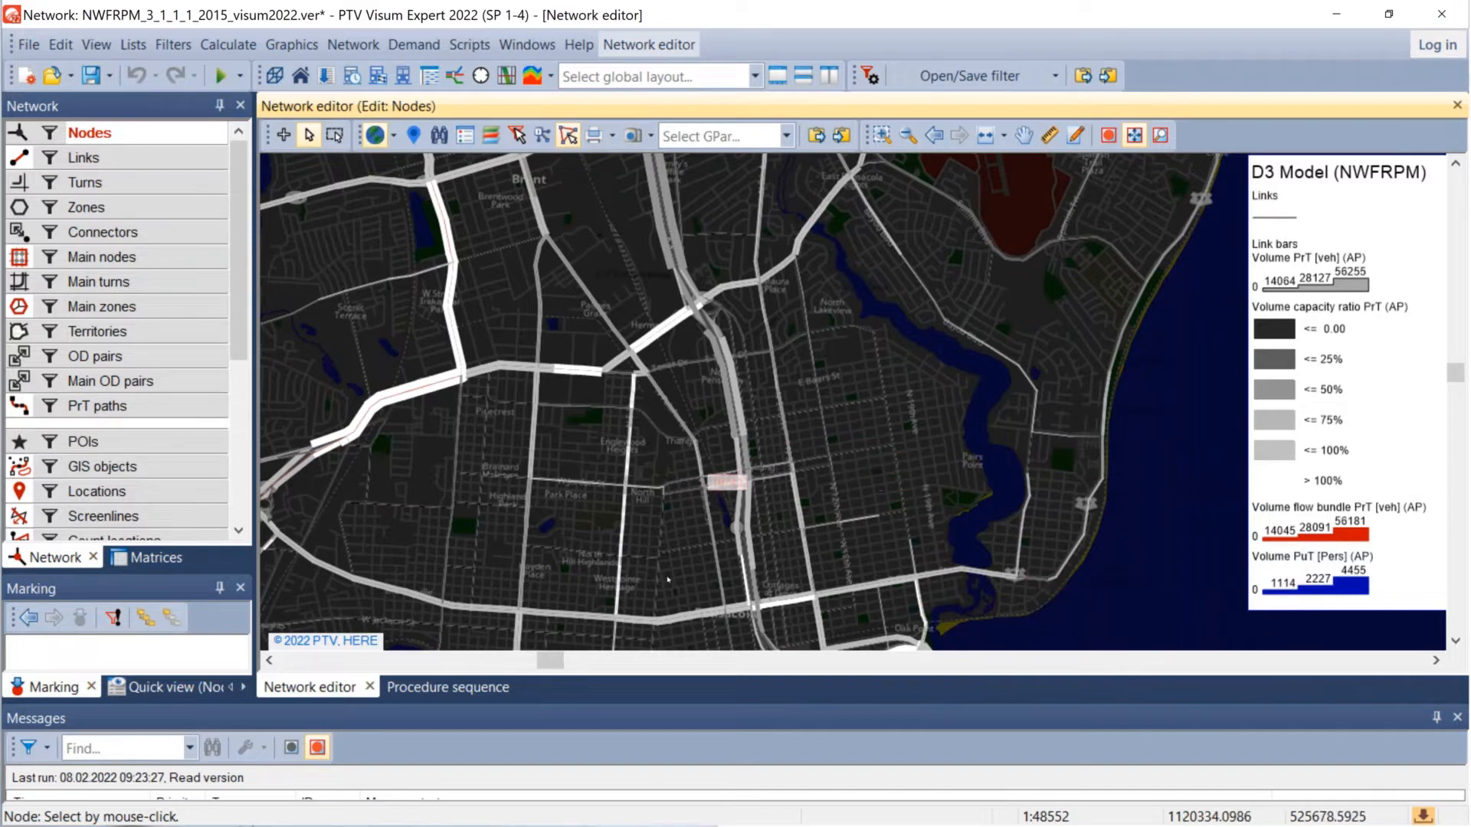
Step: Disable and re-enable the background map, and change its map service to PTV Default
click(375, 136)
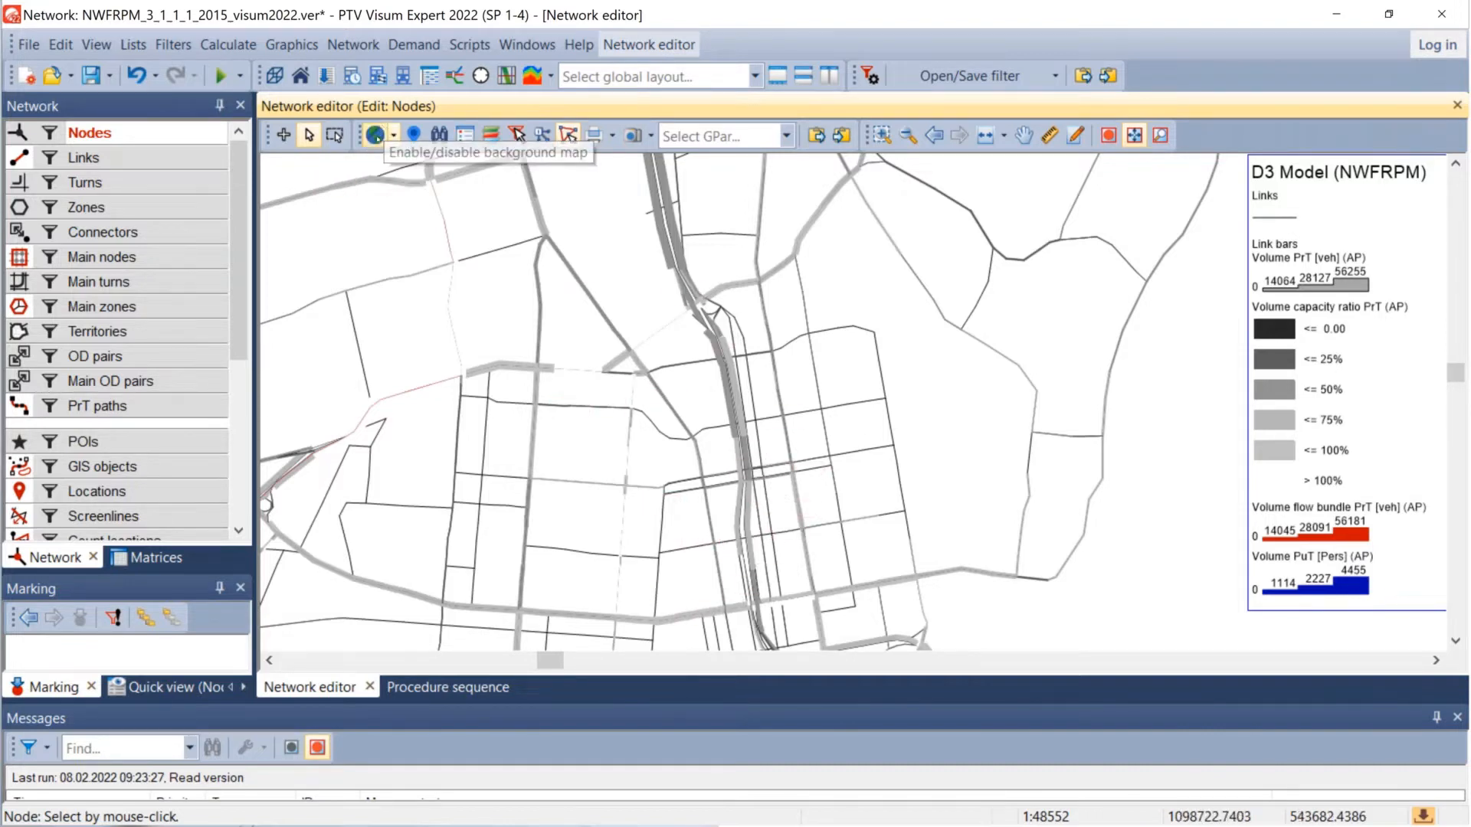
click(374, 135)
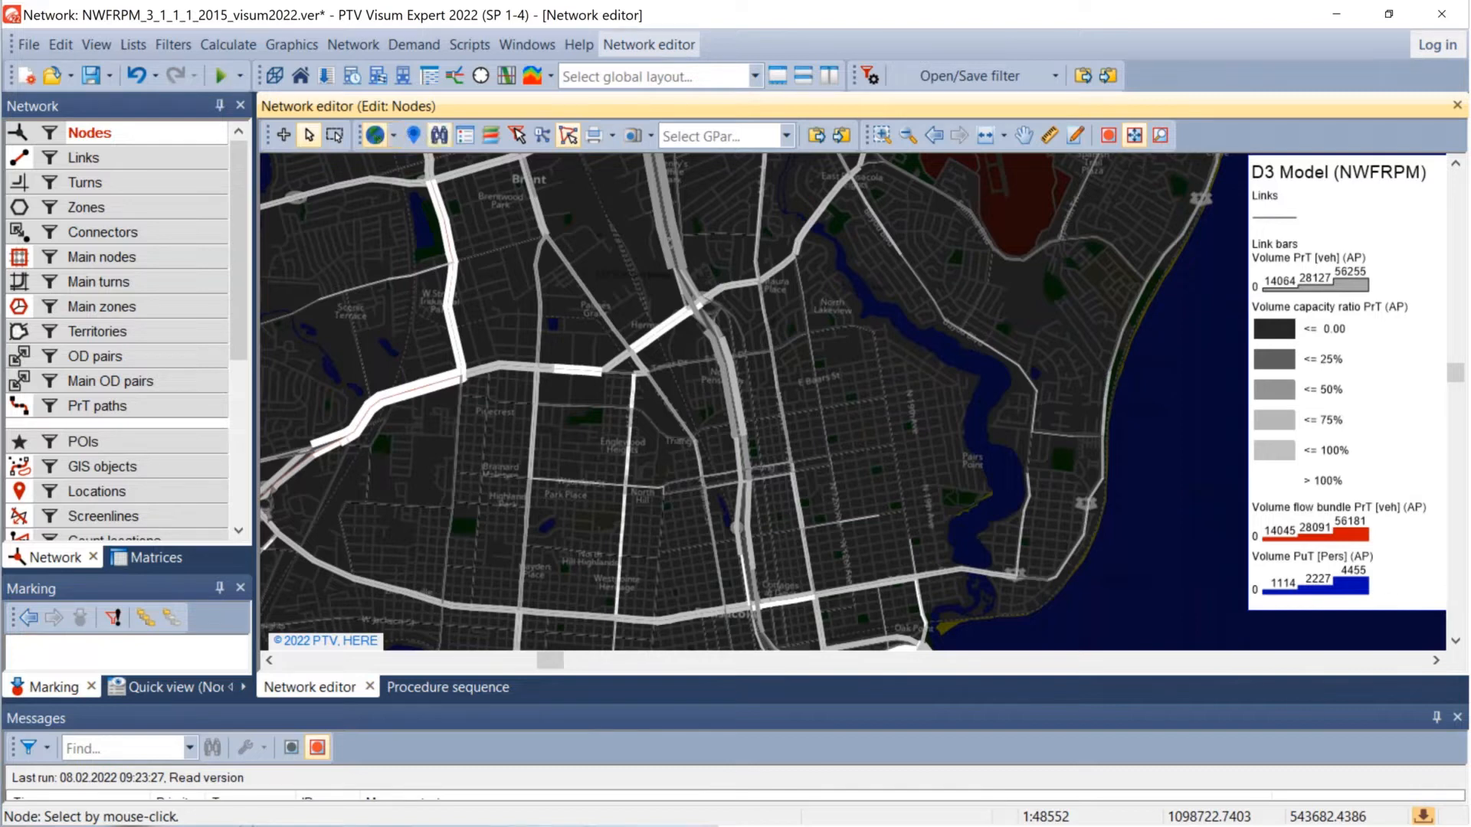
click(392, 138)
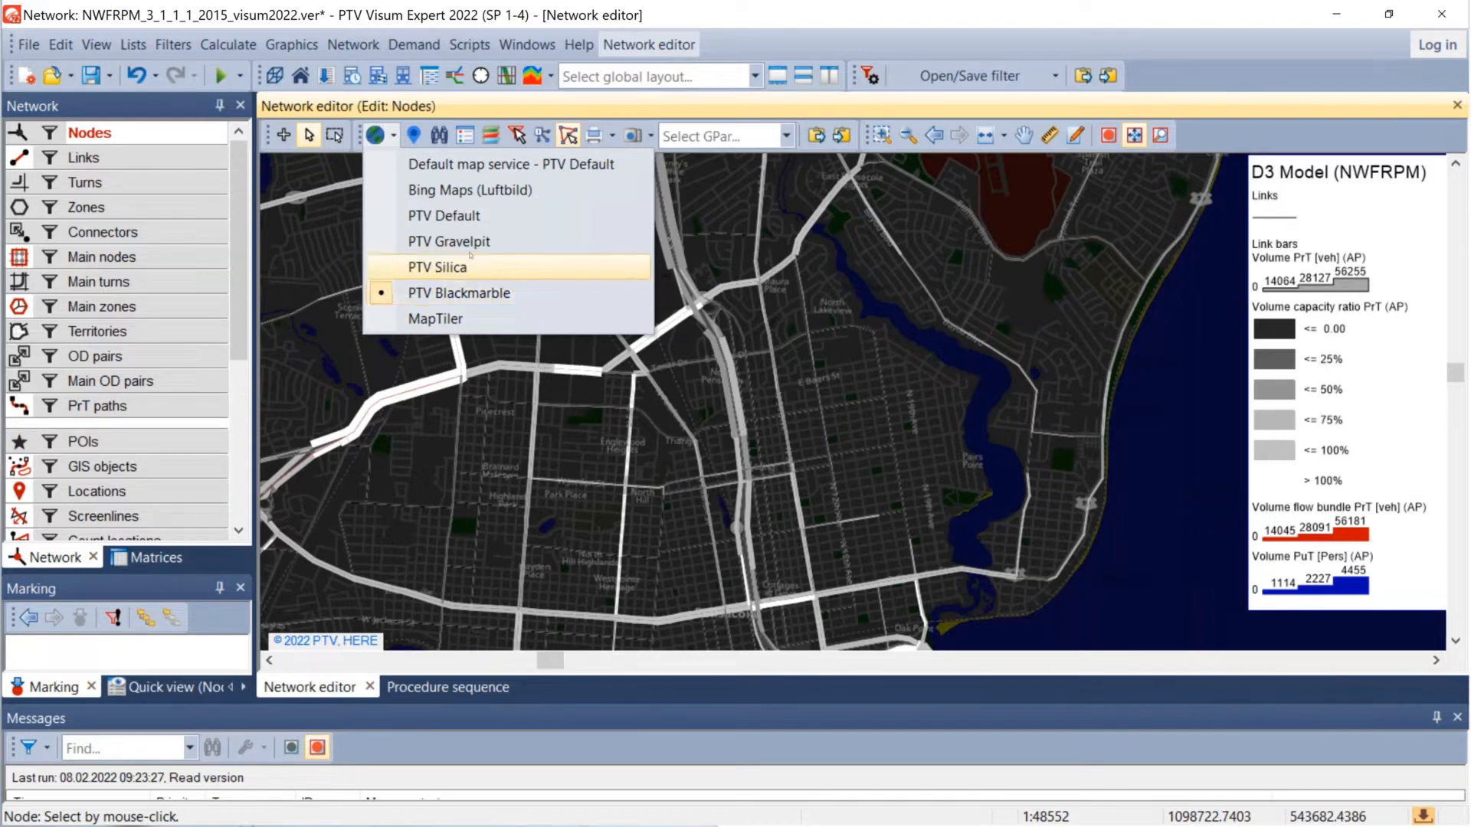
click(444, 216)
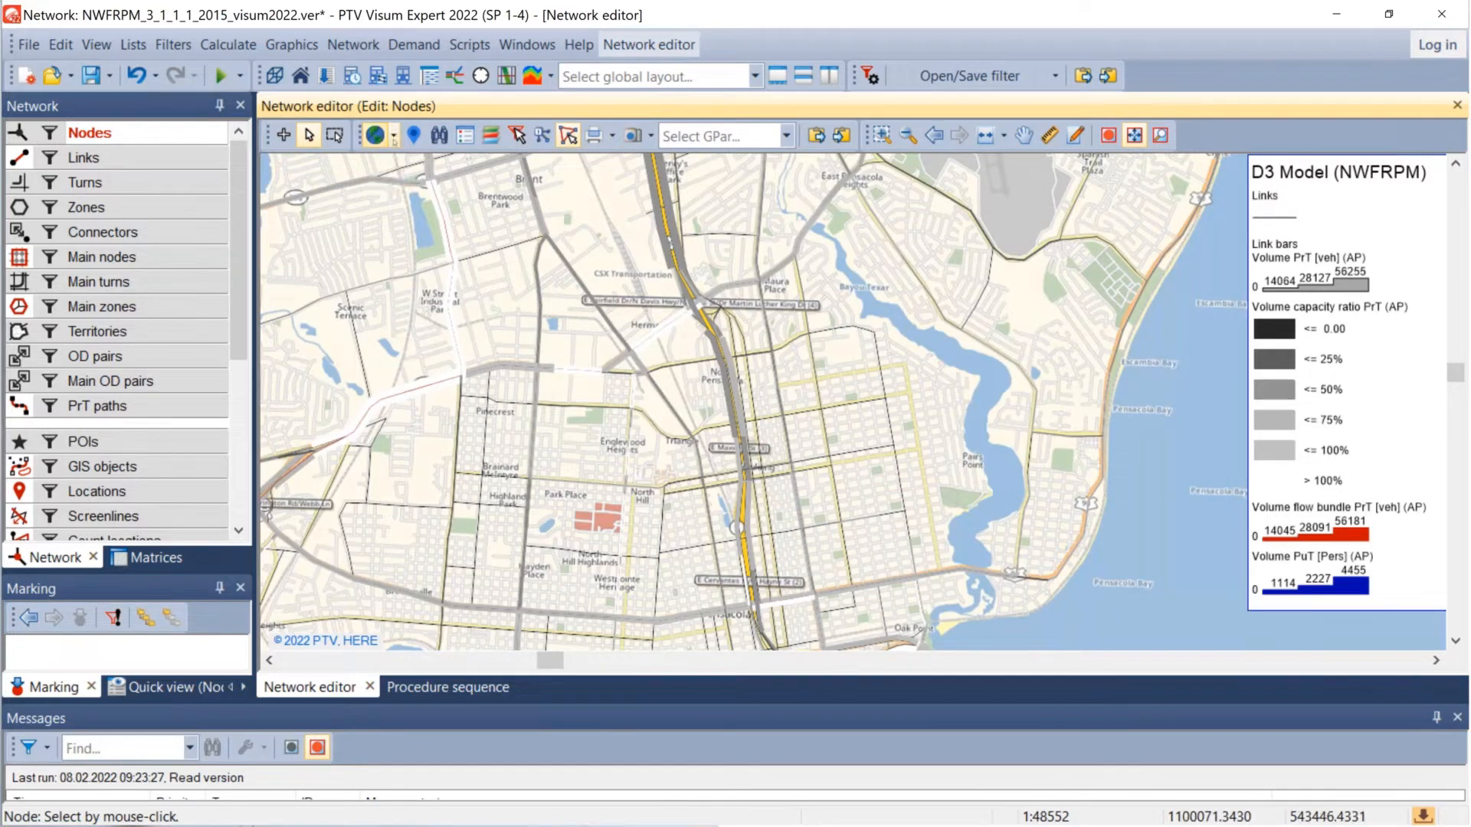
Step: Try the Bing Maps (Luftbild) aerial background and return to the PTV Blackmarble background
click(393, 137)
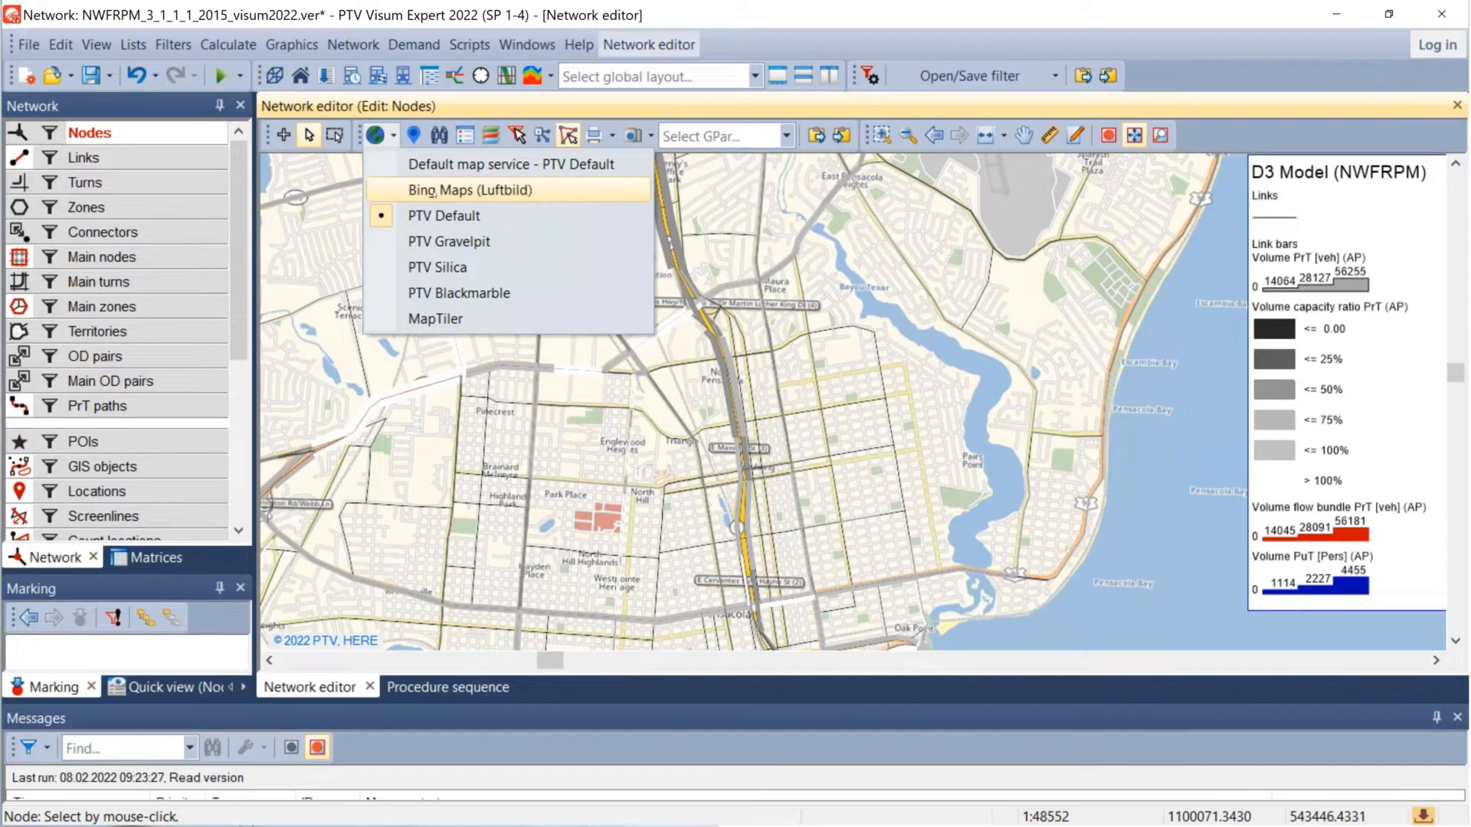
click(433, 191)
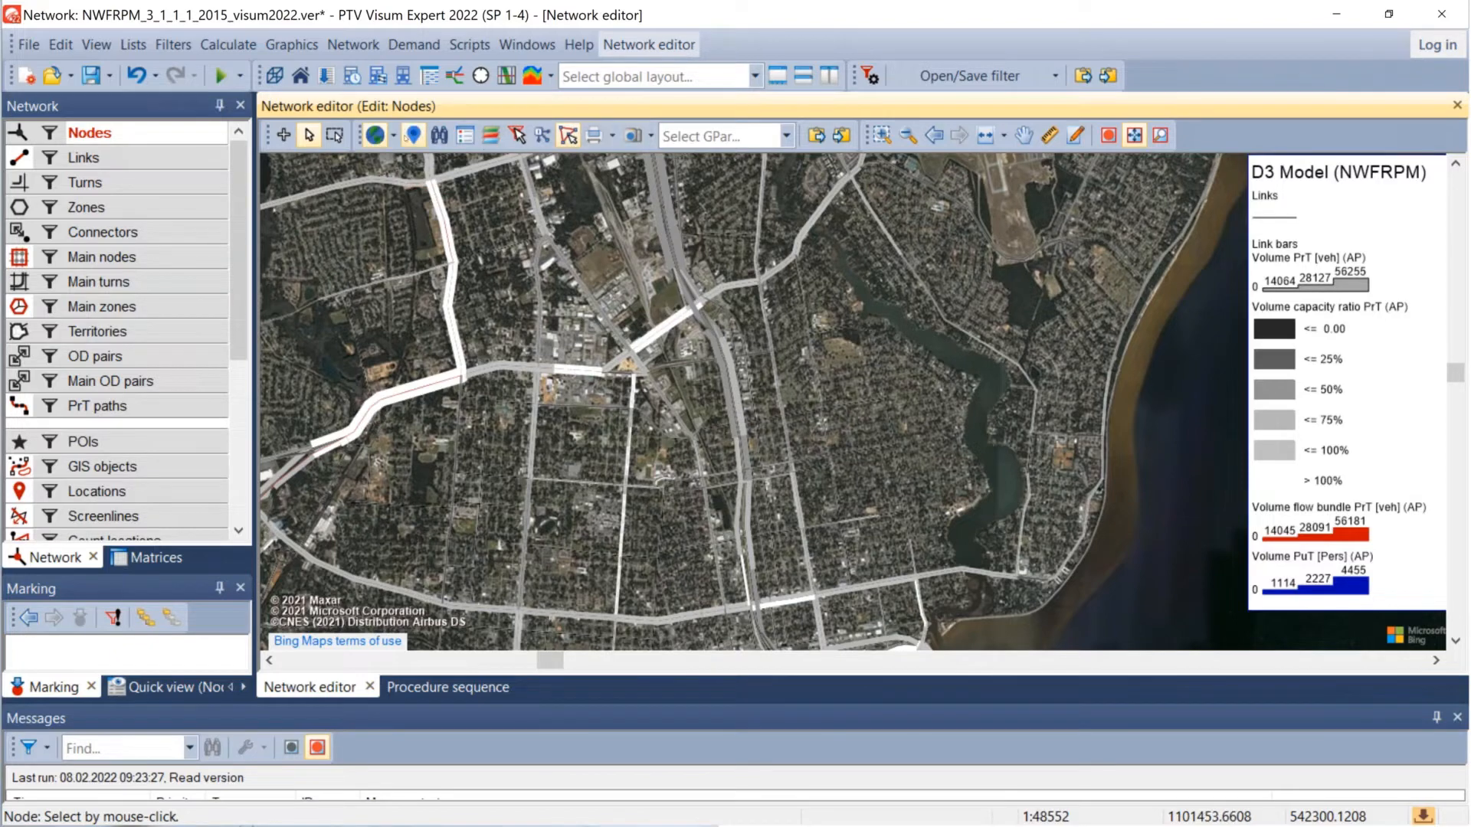
click(394, 139)
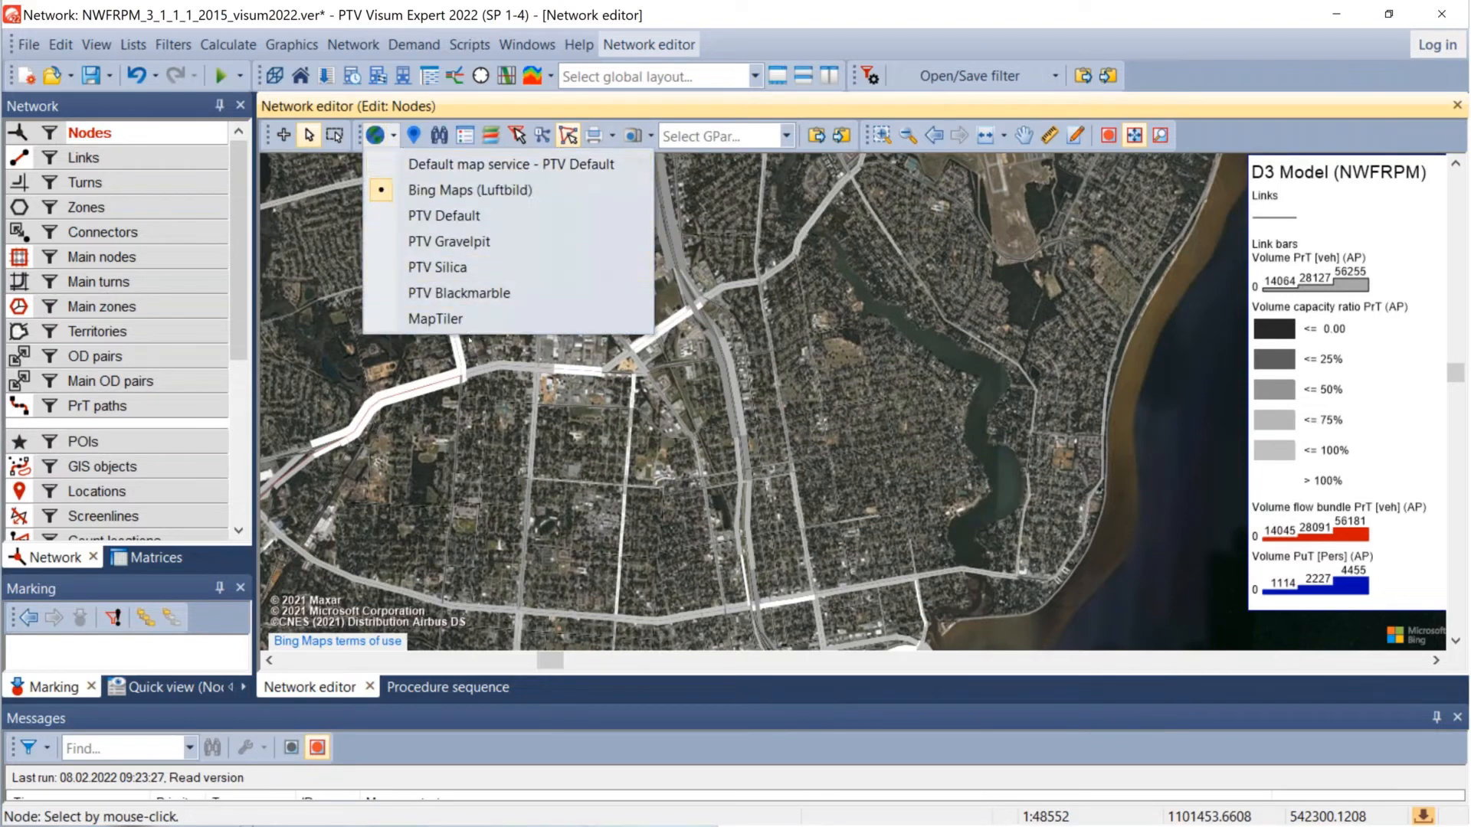
click(460, 291)
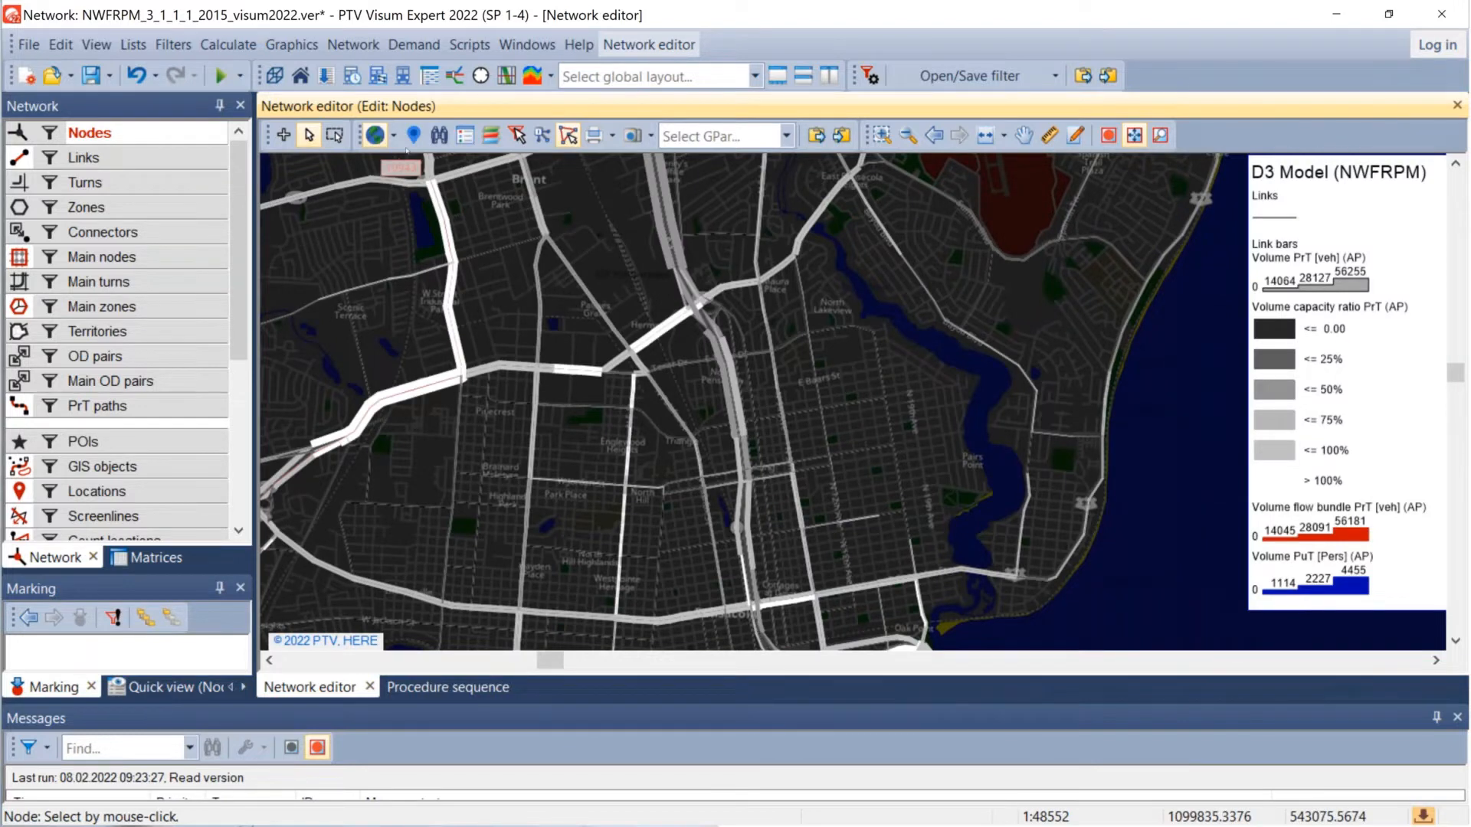
Step: Search the map for "tallahassee" and jump to Tallahassee, FL
click(413, 136)
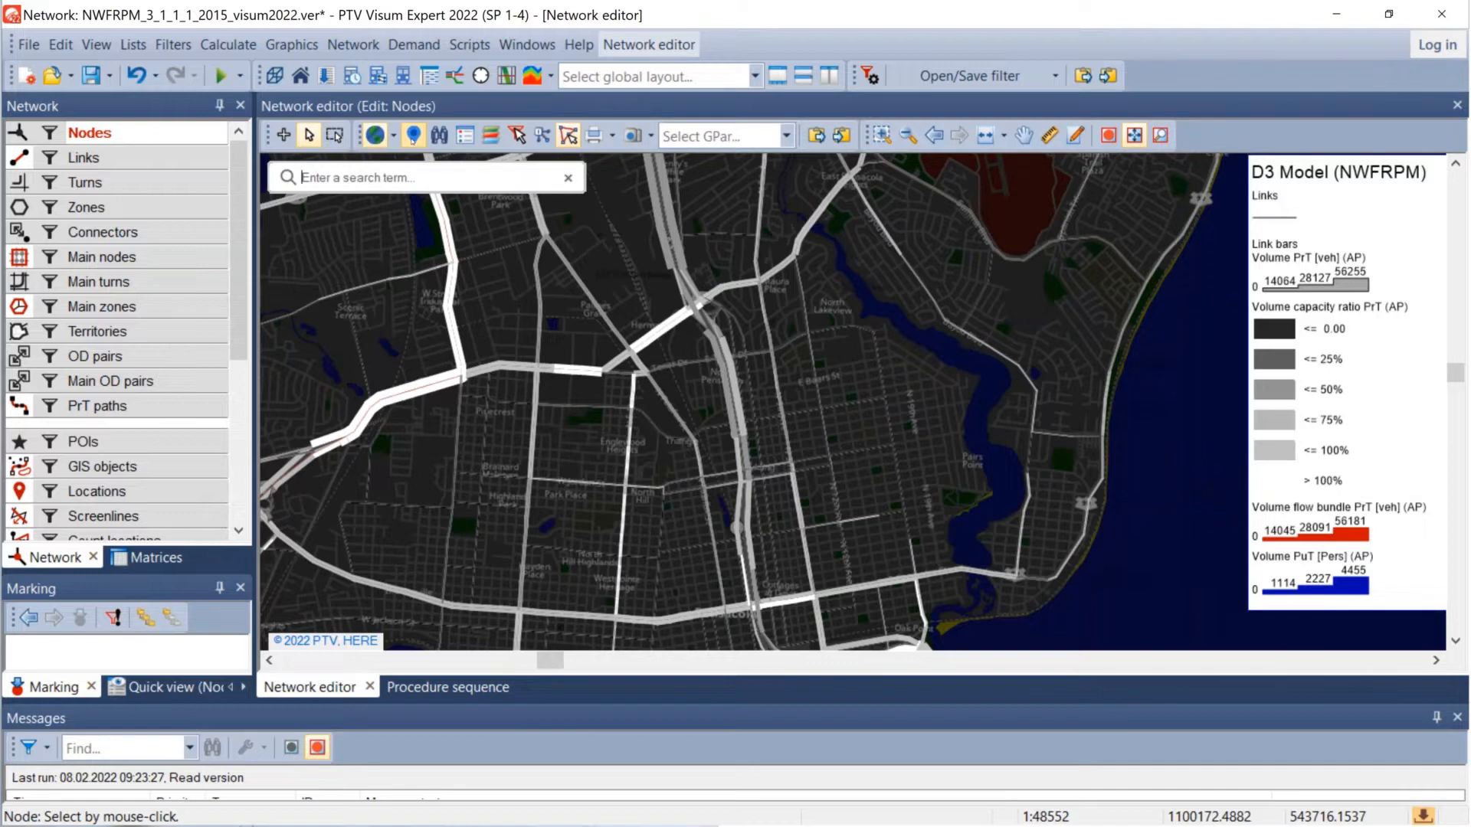
text(tall)
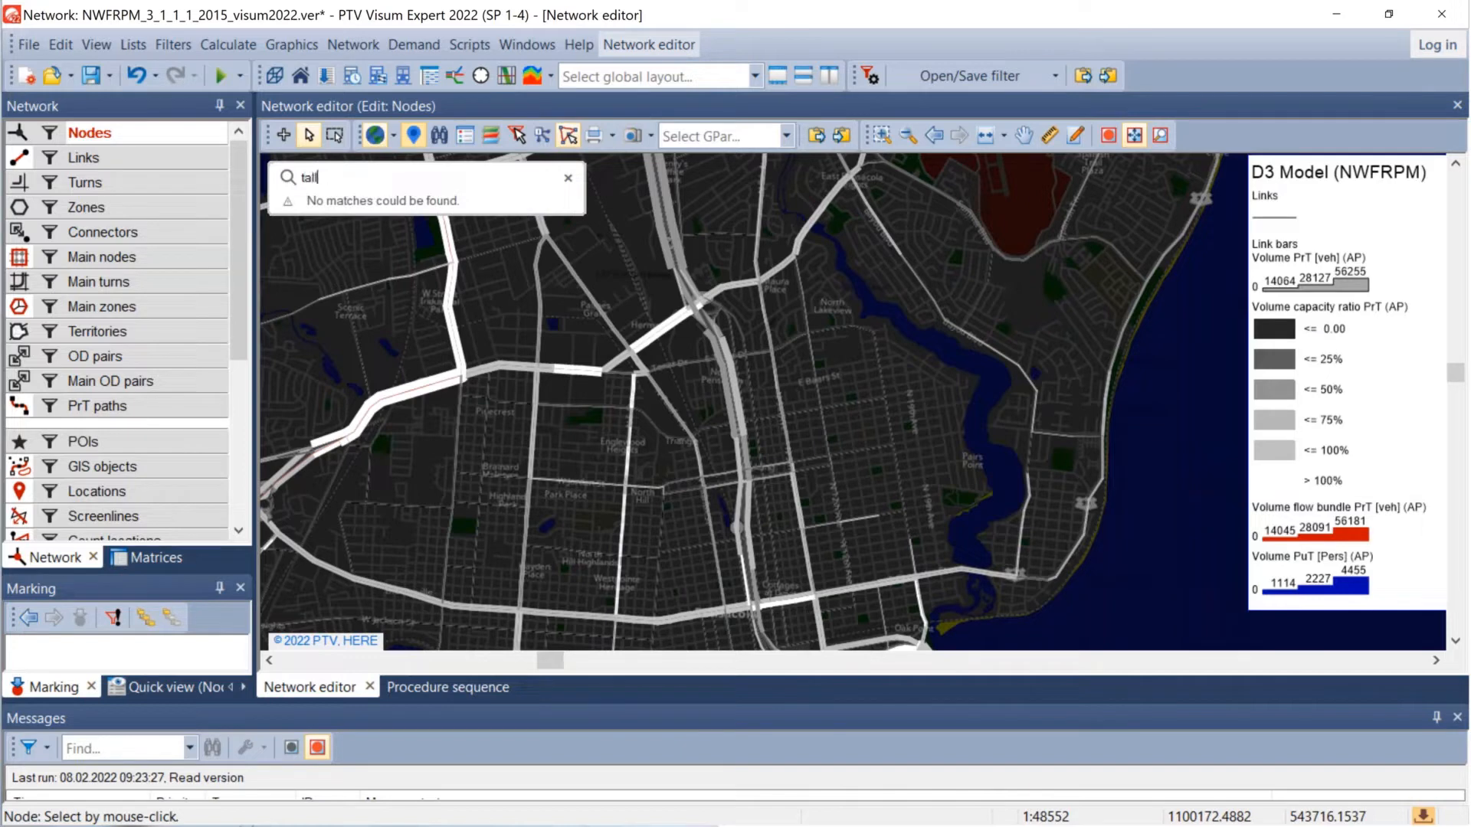
text(ahas)
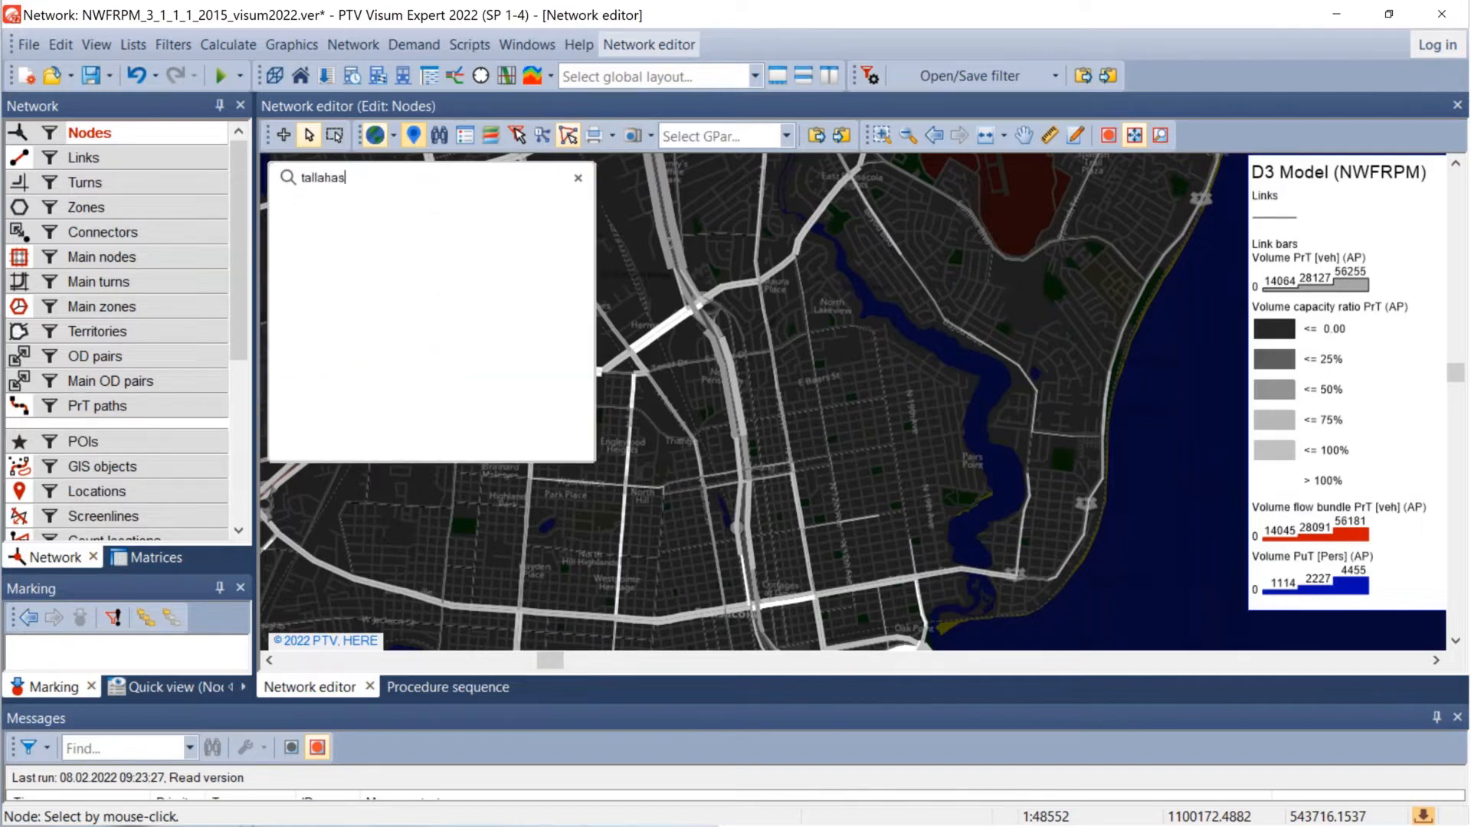
text(see)
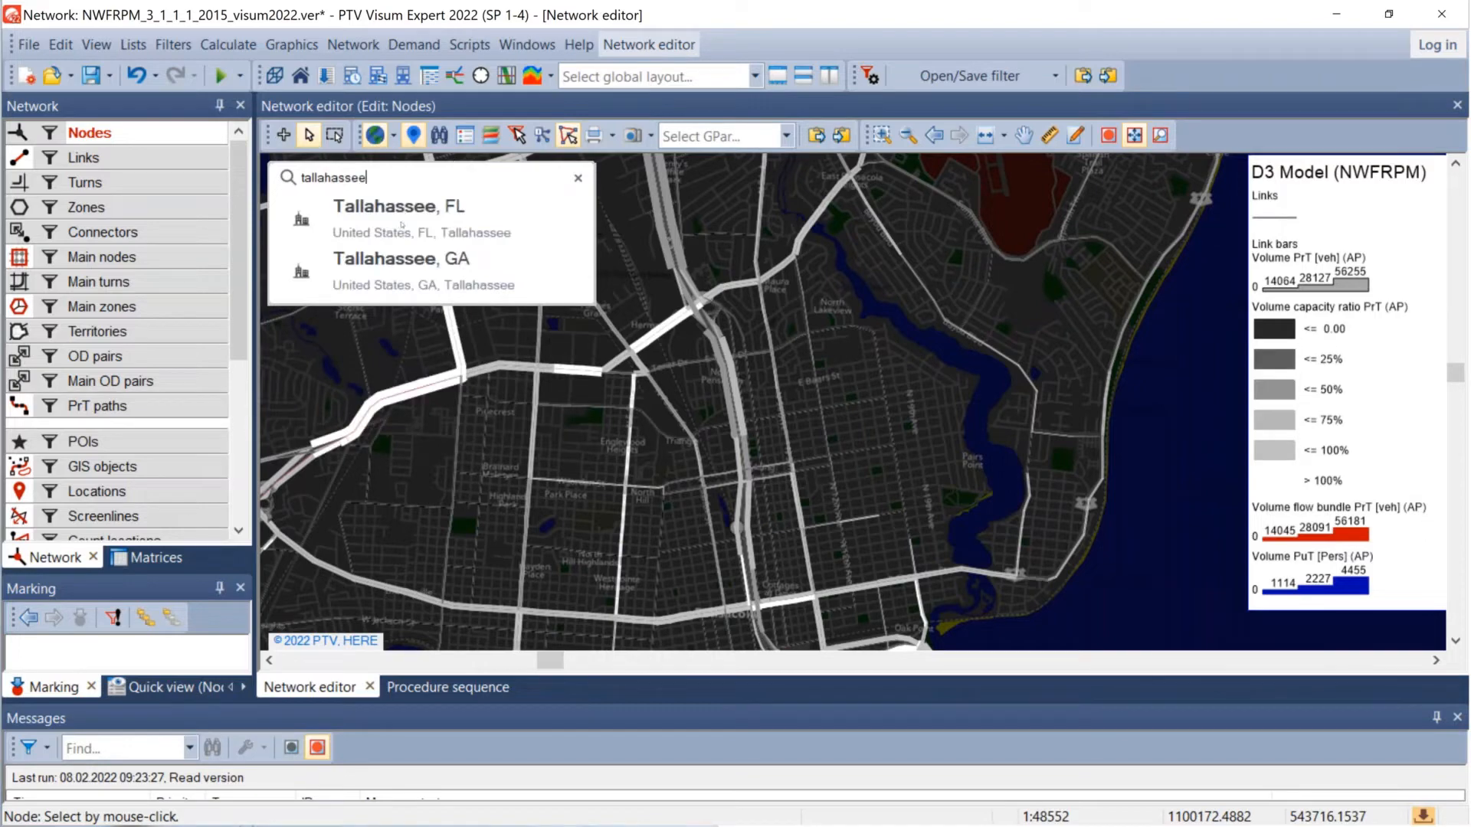
click(358, 209)
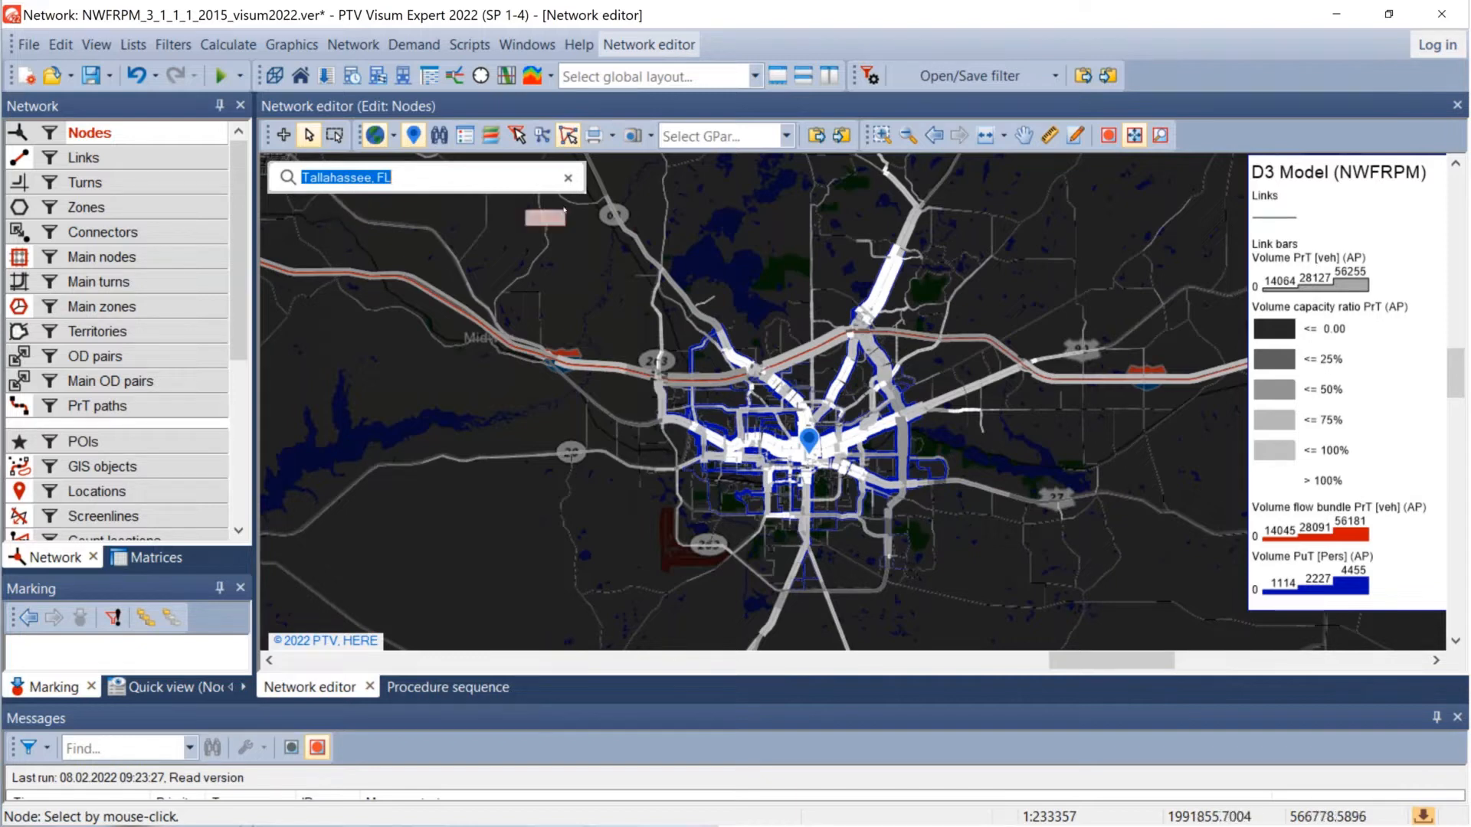
Step: Close the location search, examine the Tallahassee network at closer zoom, and return to the display of the entire network
click(567, 178)
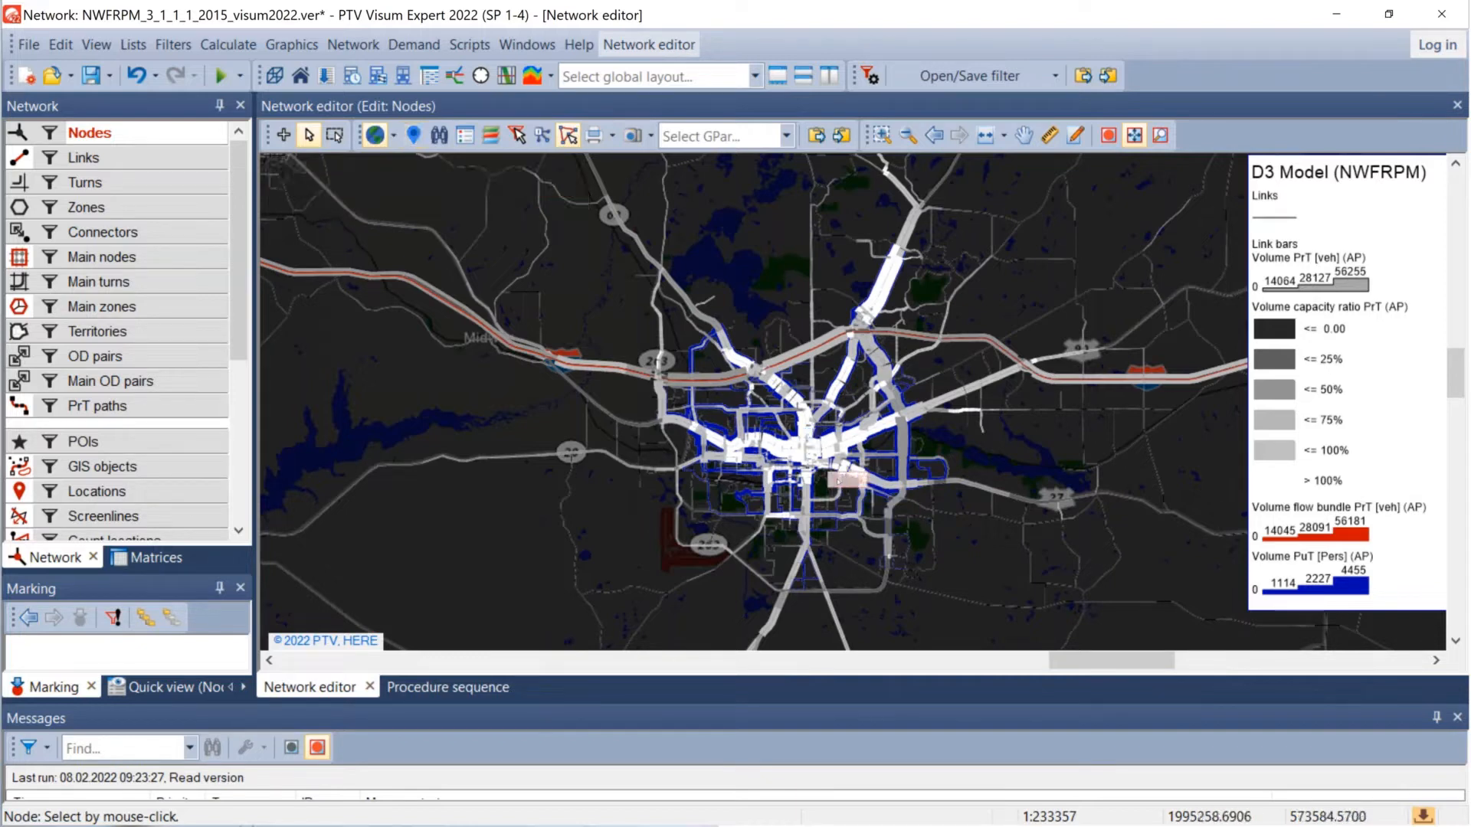
scroll(835, 476, up, 2)
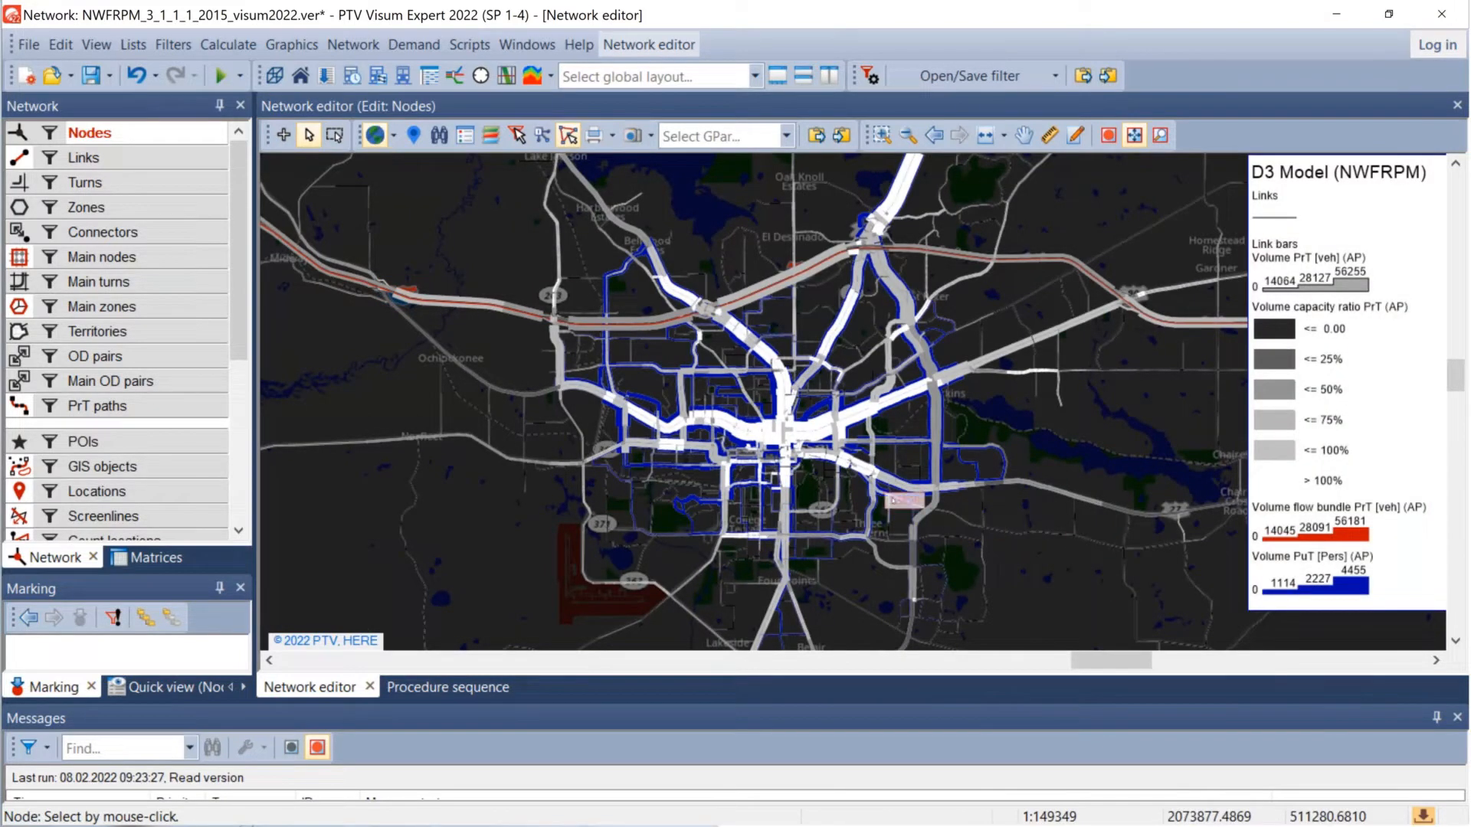
scroll(887, 495, up, 2)
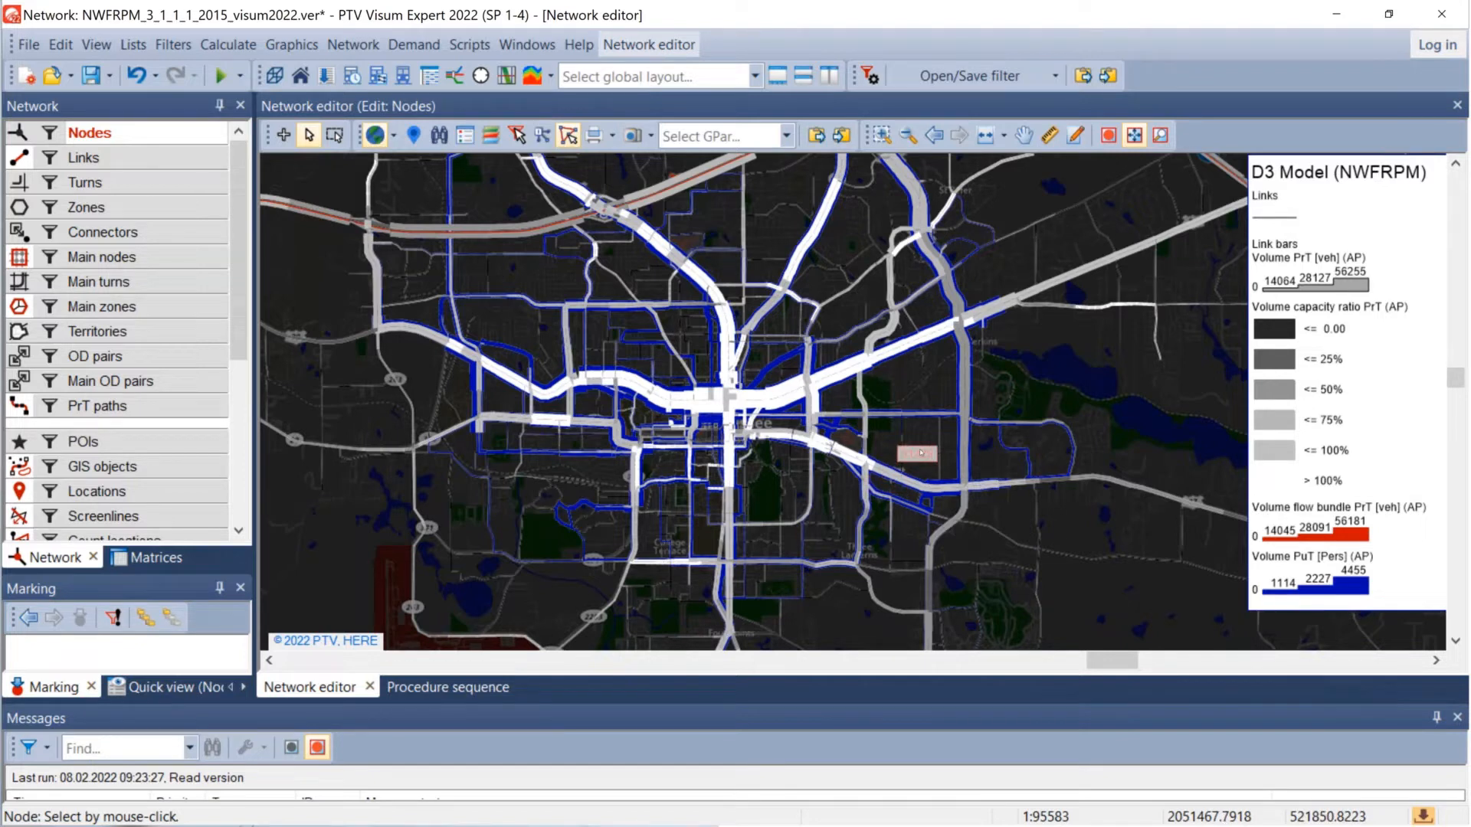
scroll(921, 453, down, 2)
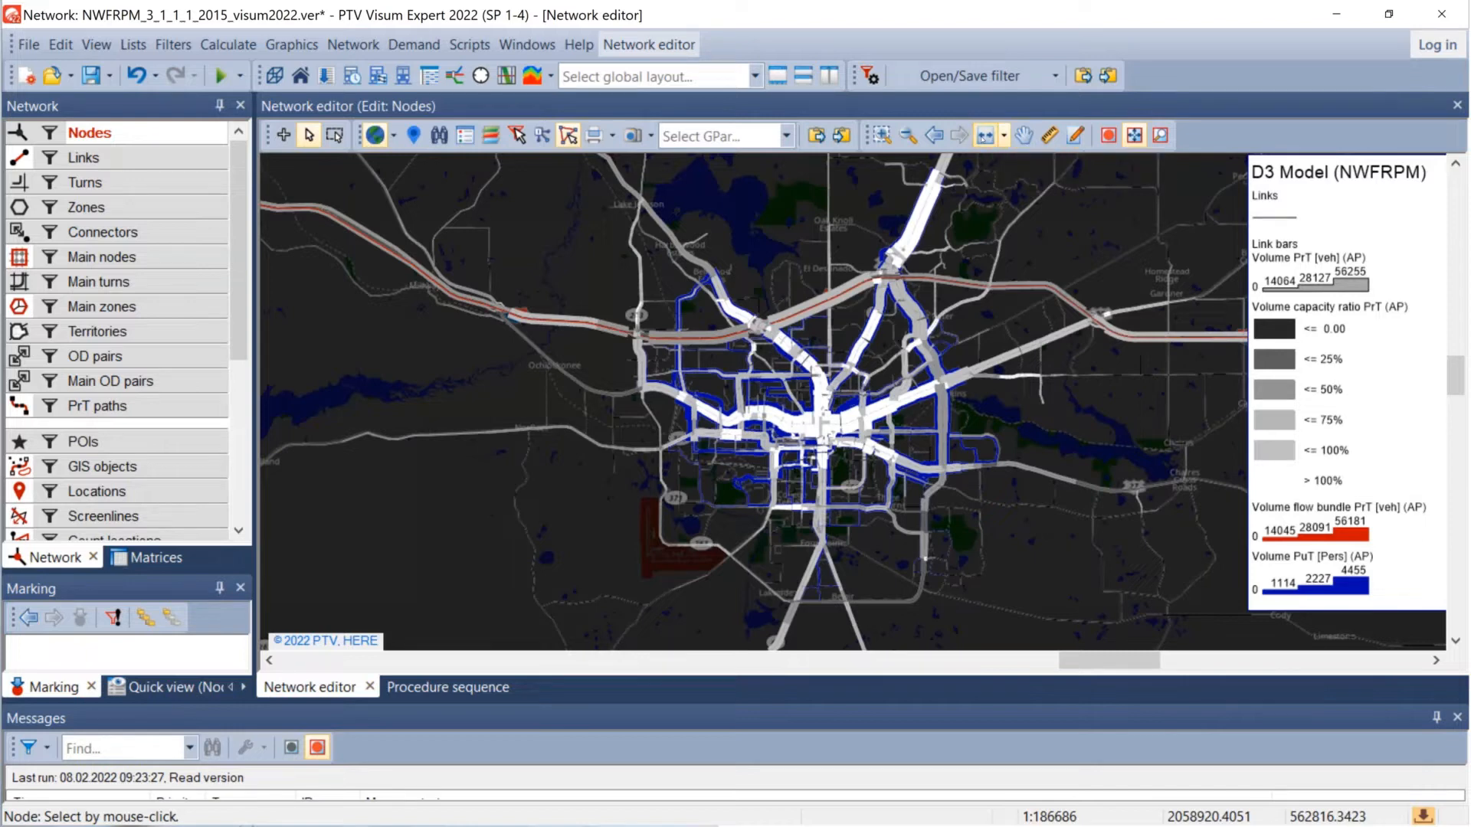
click(983, 138)
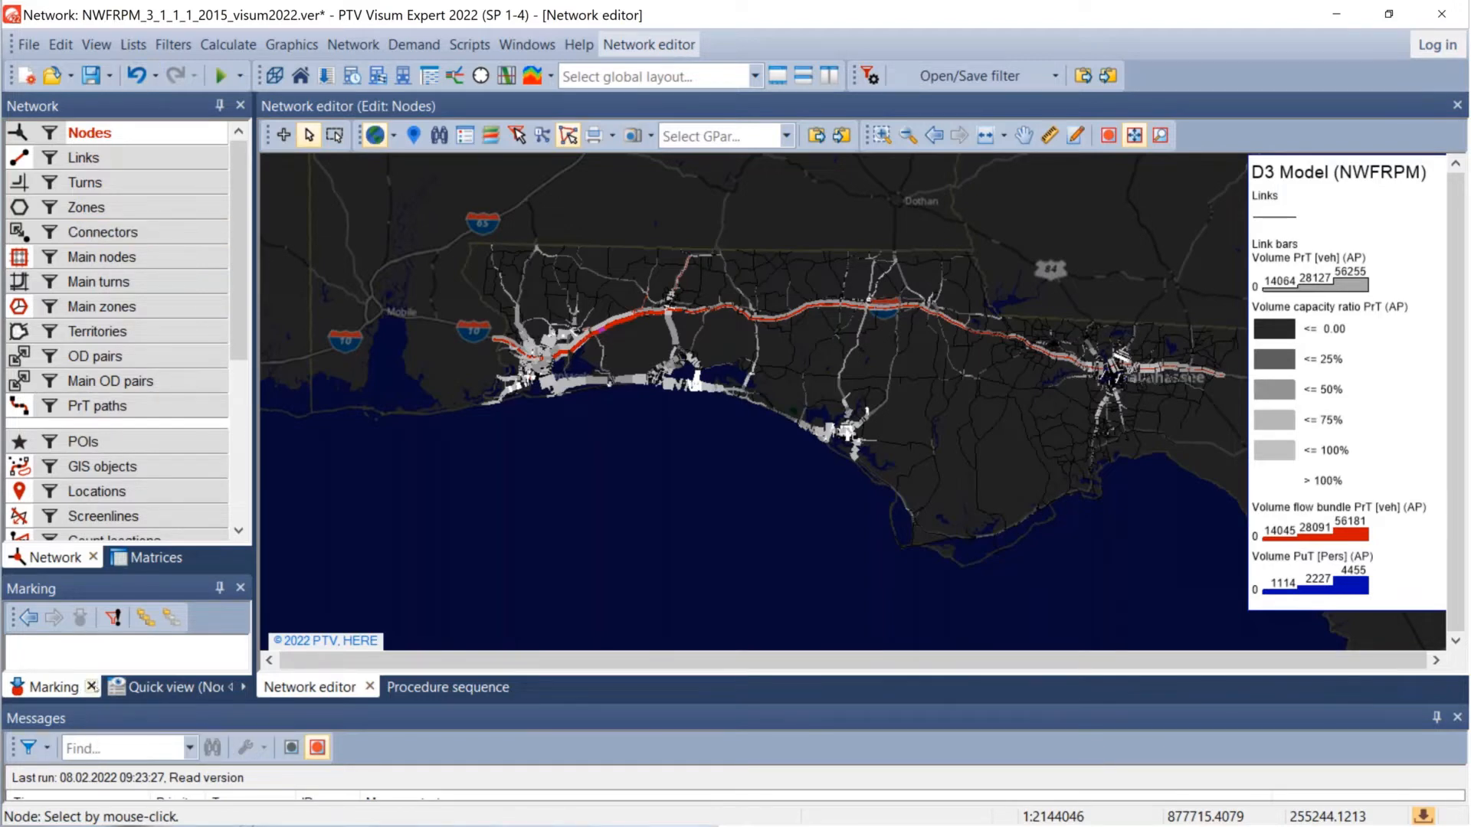
Step: Close the Marking tool window and show it again
click(91, 686)
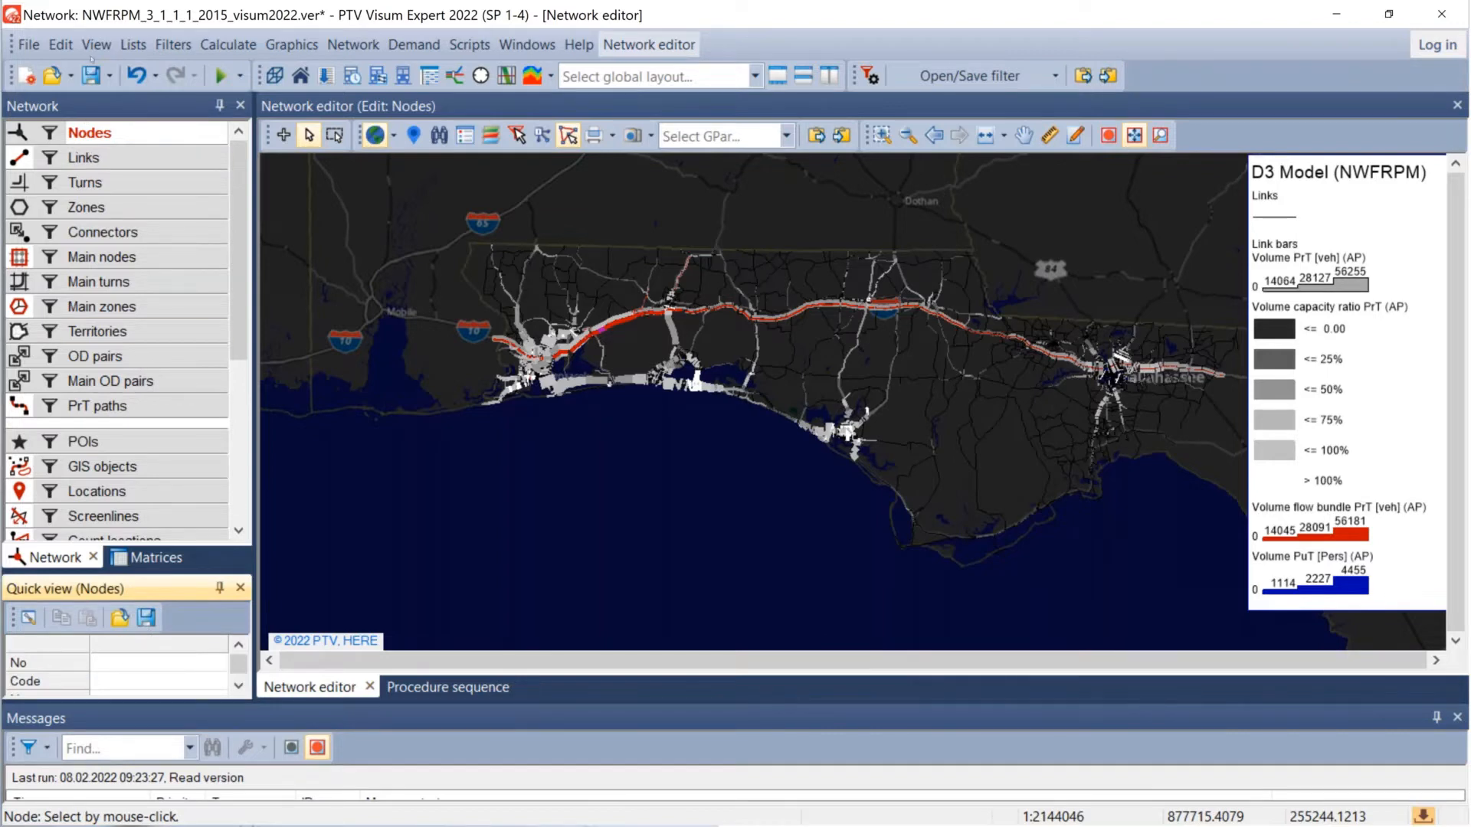
click(97, 44)
click(111, 42)
mouse_move(229, 587)
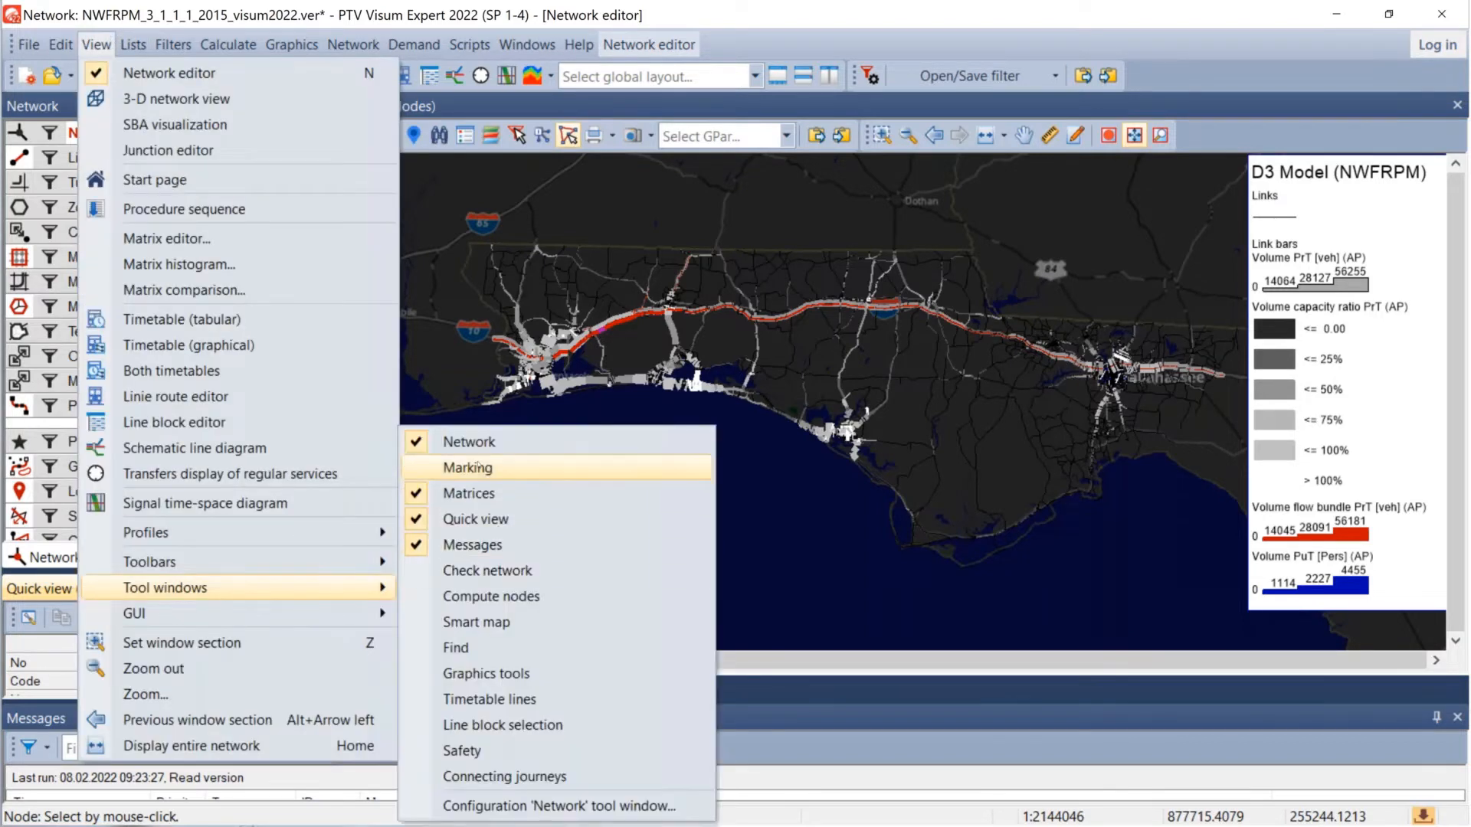
click(478, 469)
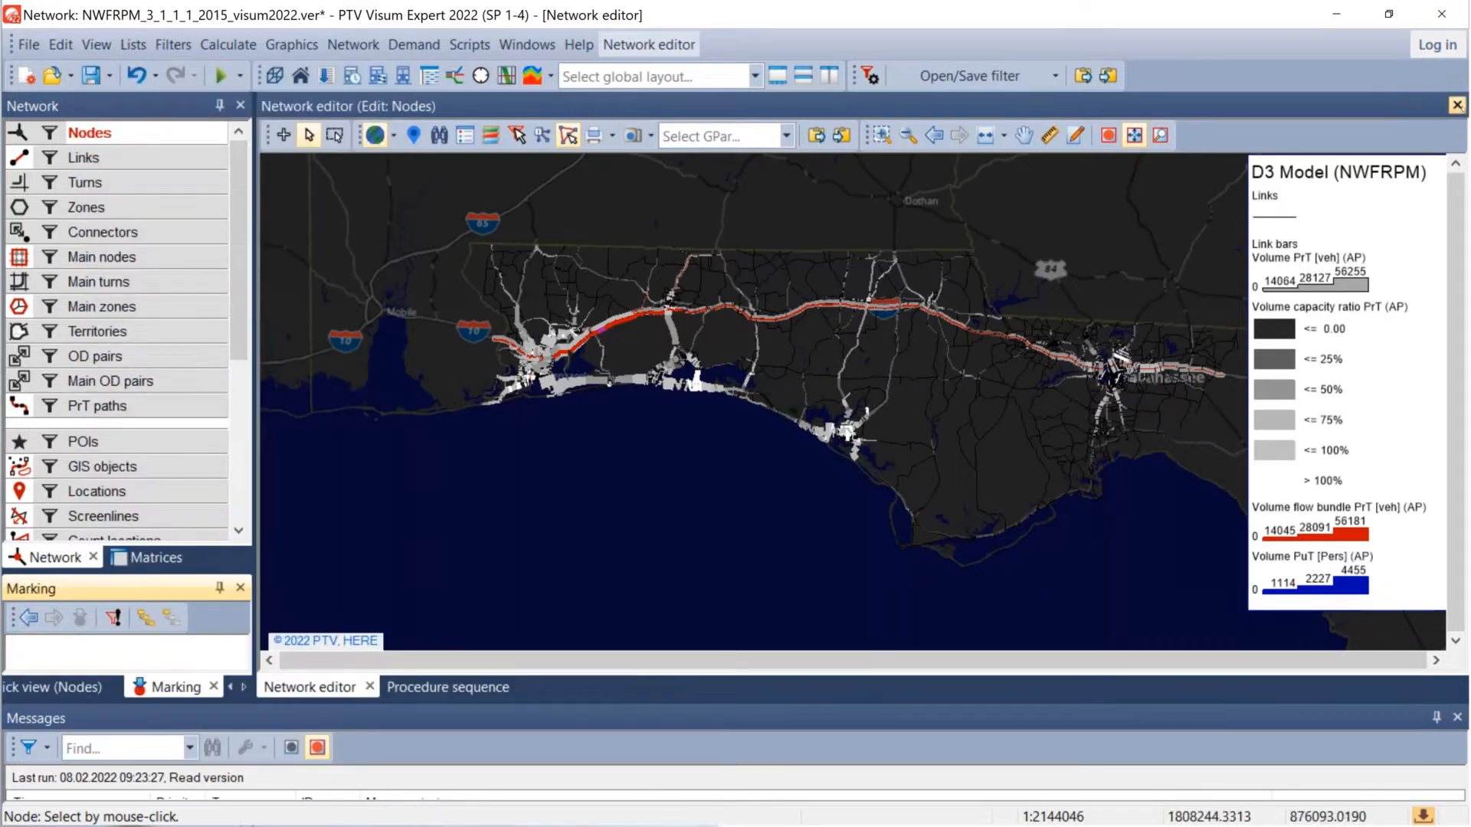
Step: Close the Network editor window and reopen it
click(1458, 106)
click(1458, 106)
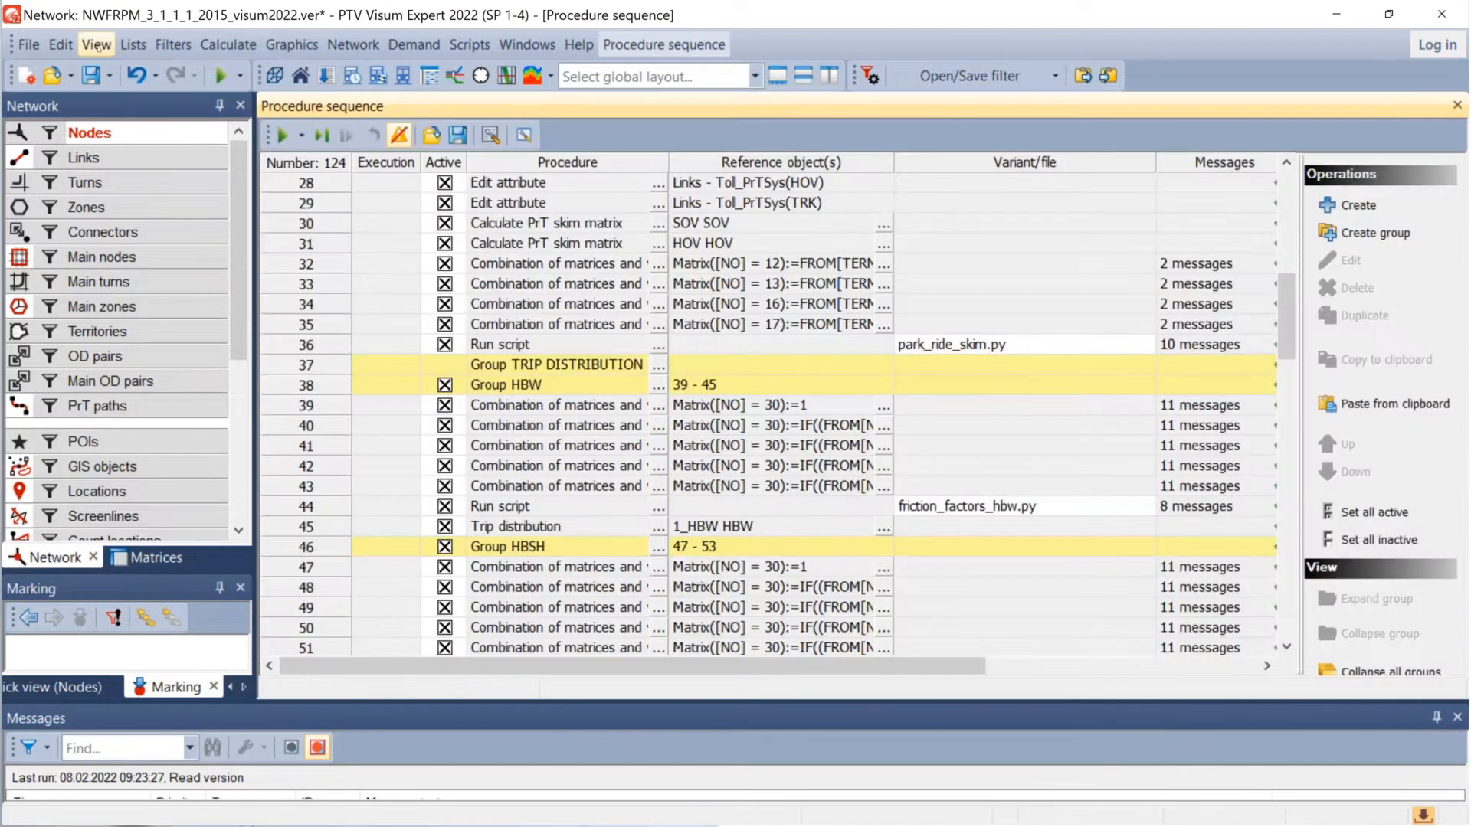
click(97, 45)
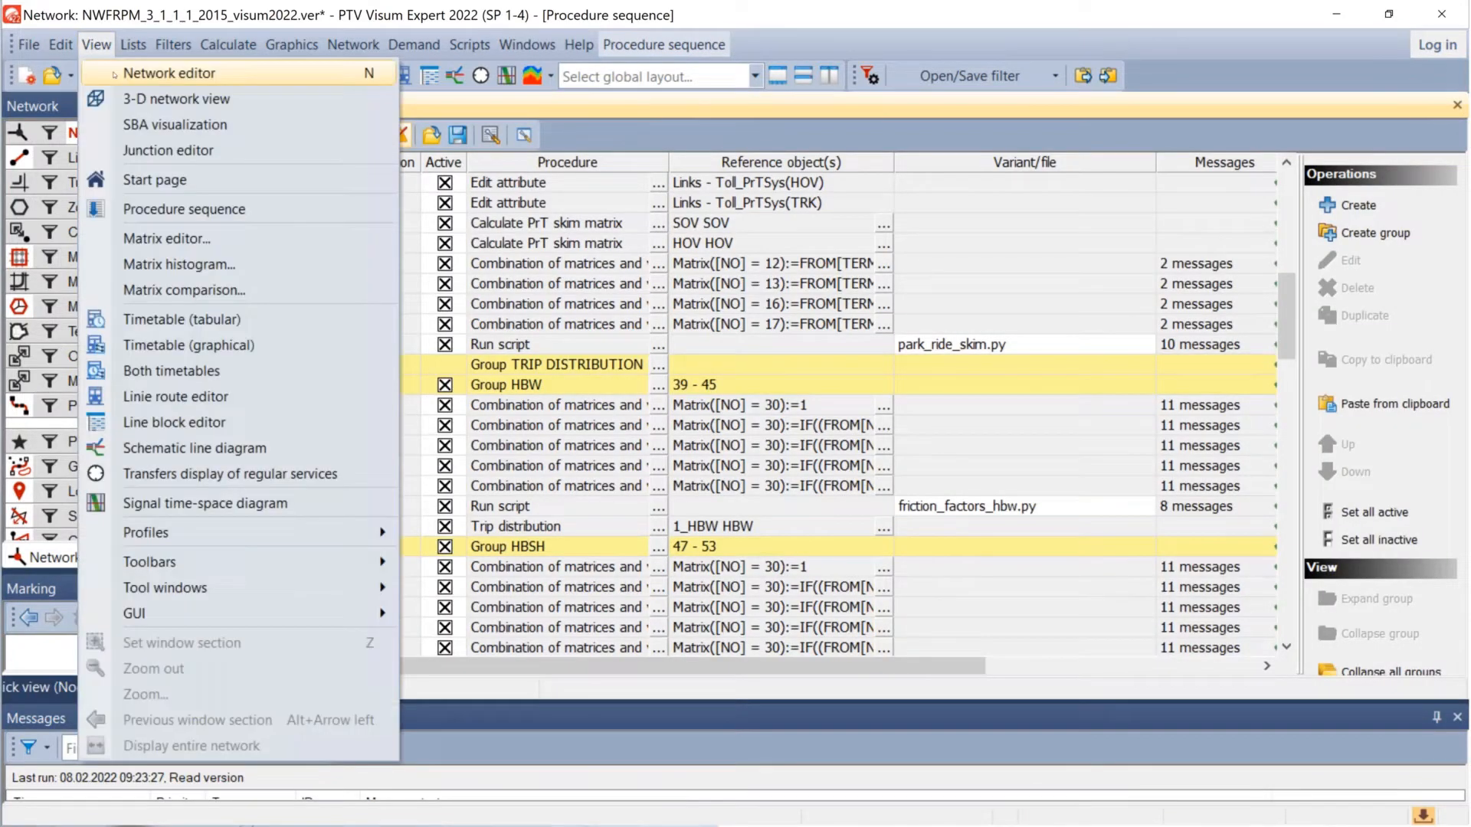
click(115, 73)
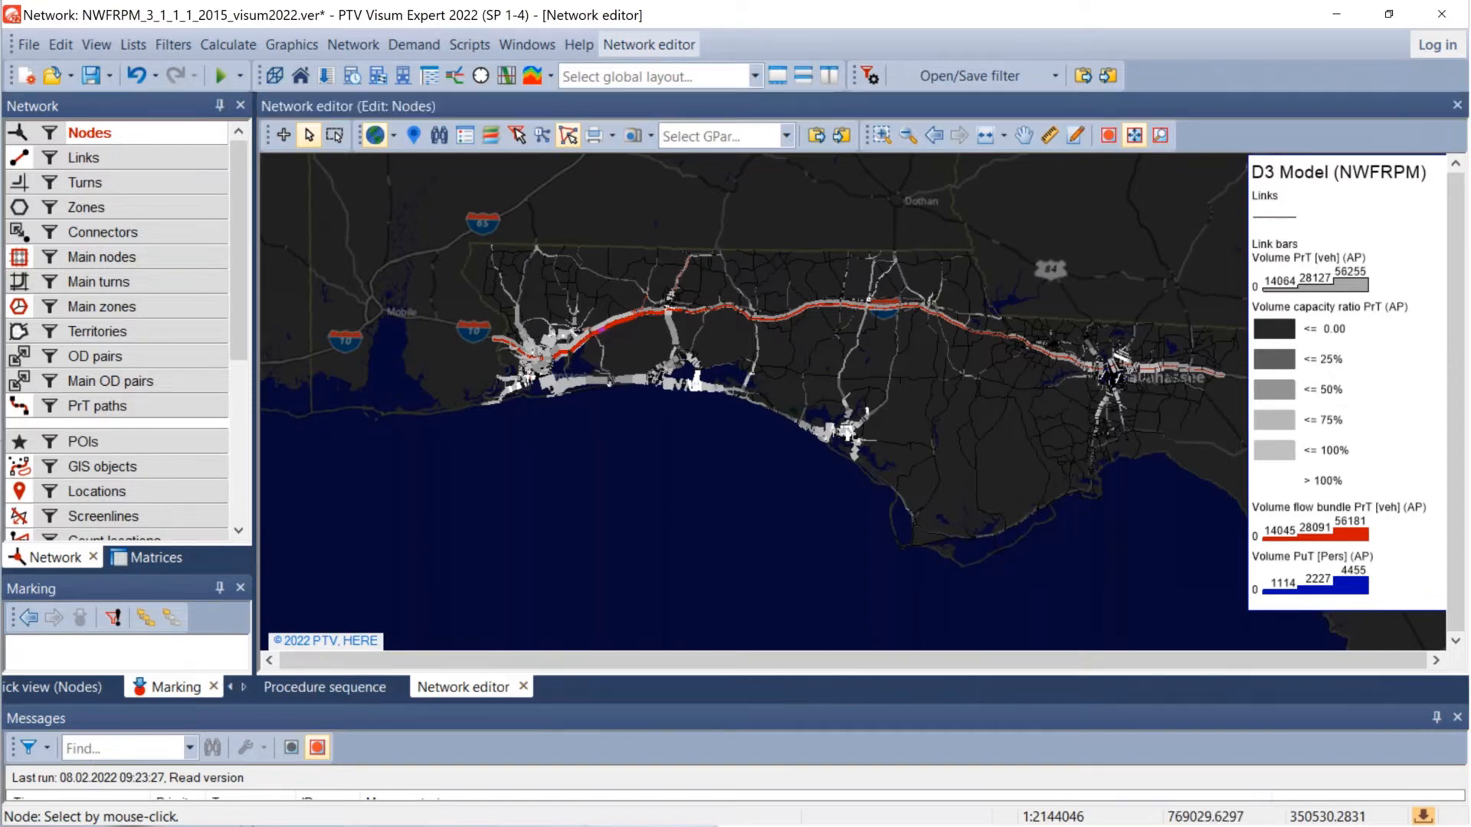
Step: Switch to File Explorer and open the graphics folder inside NWFRPM_Training
key(alt+Tab)
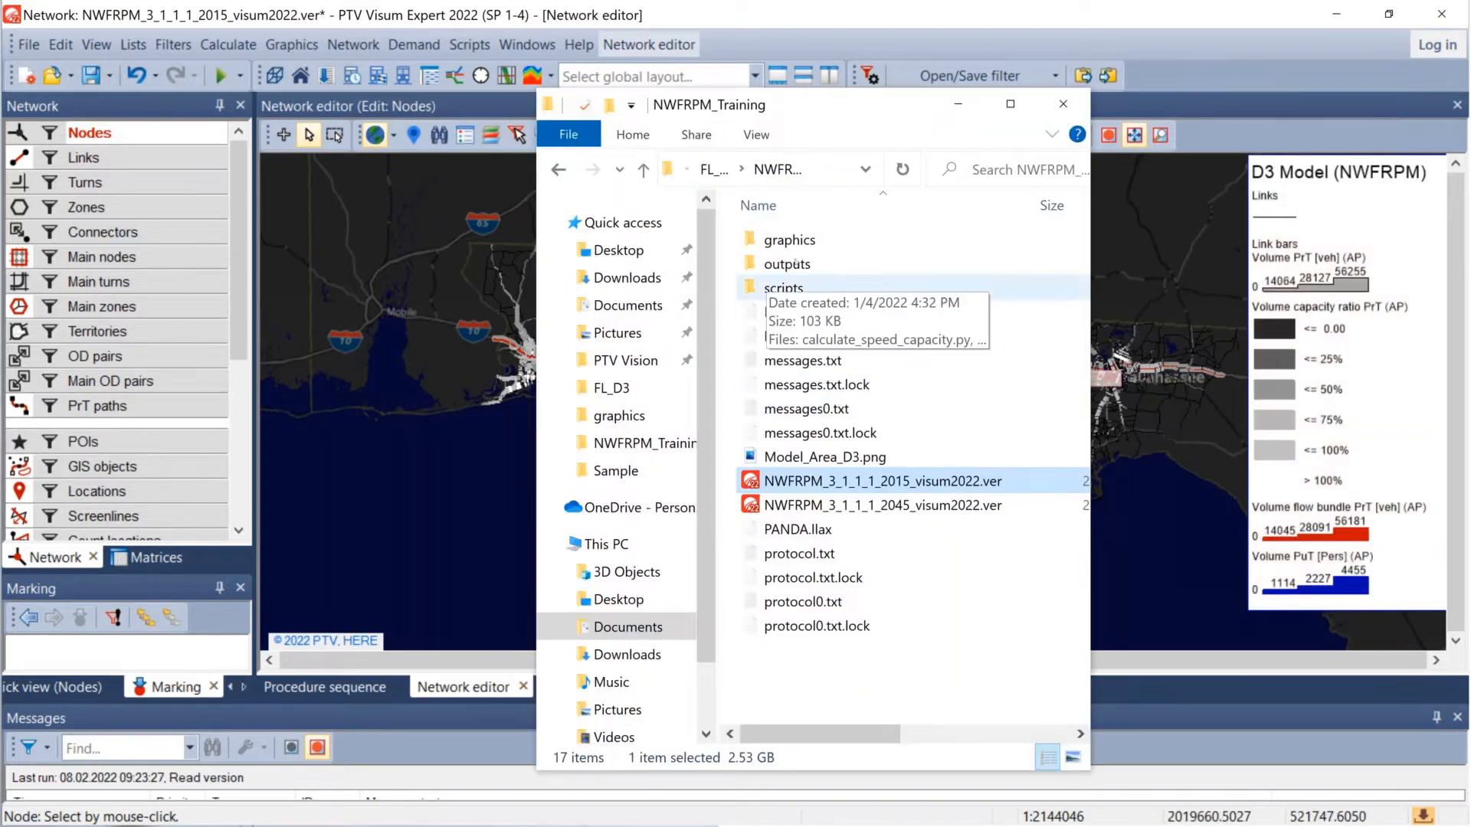
click(813, 241)
double_click(814, 243)
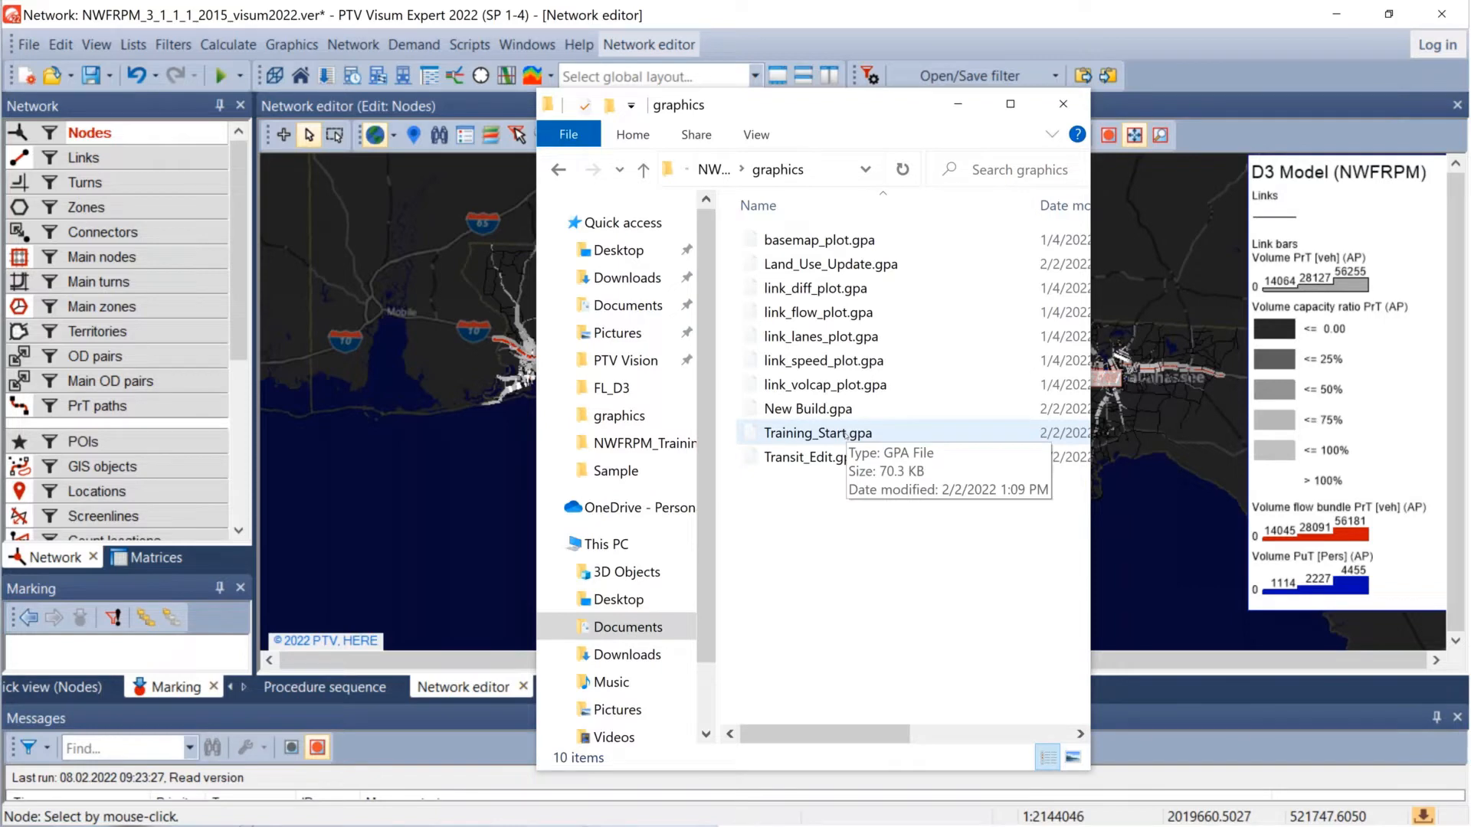
click(797, 442)
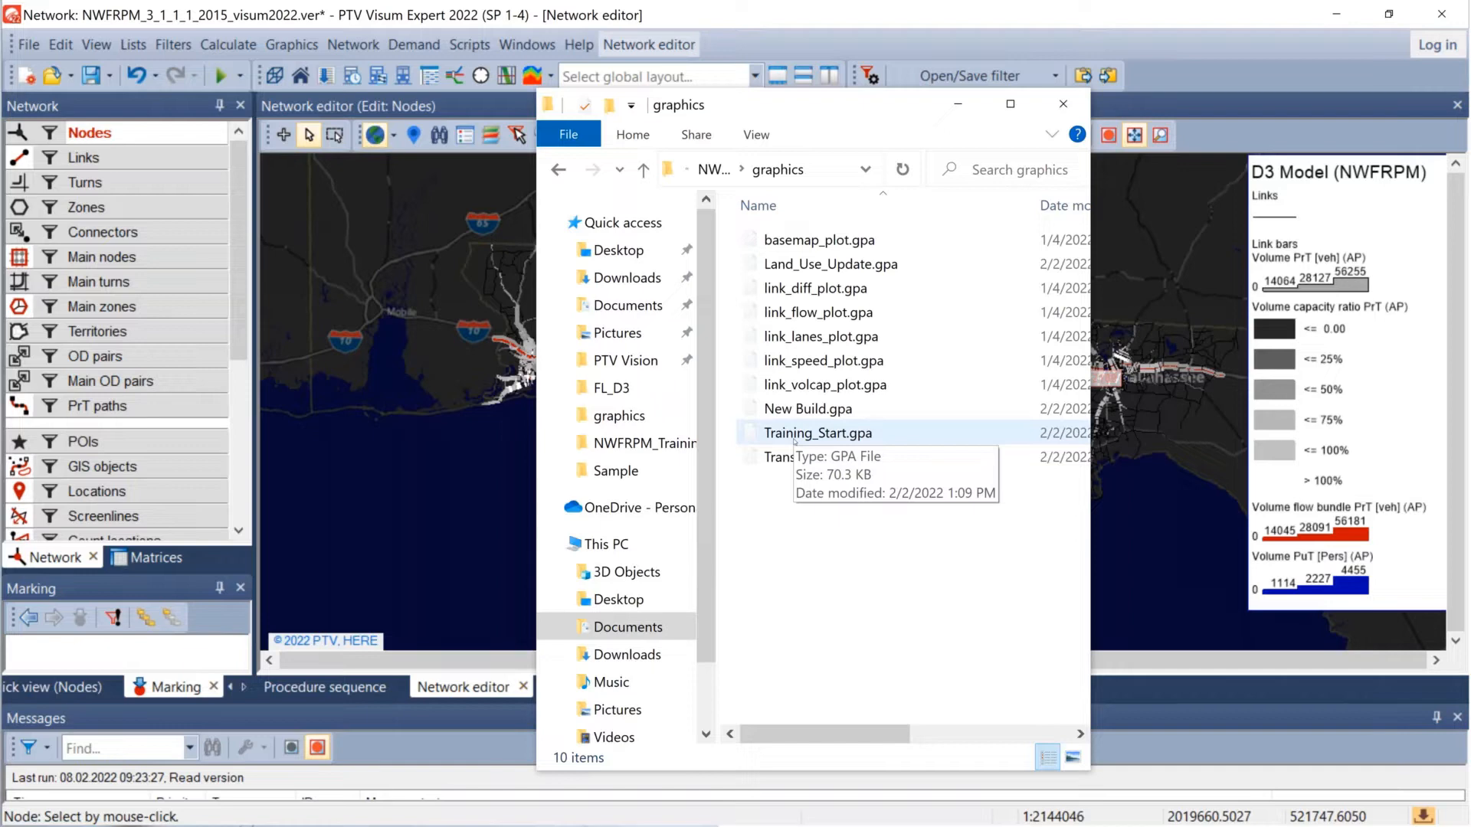
click(715, 169)
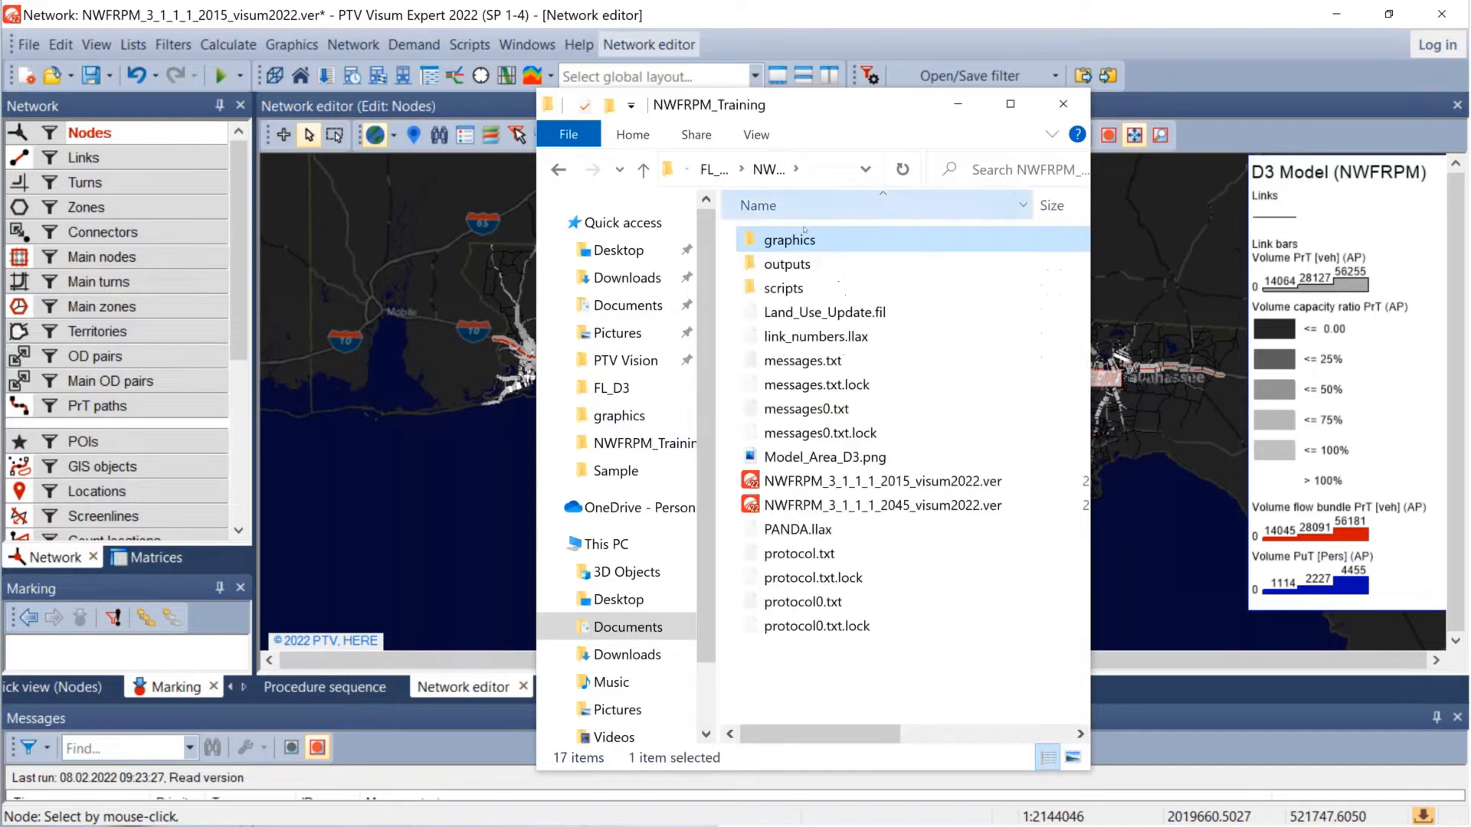
double_click(804, 234)
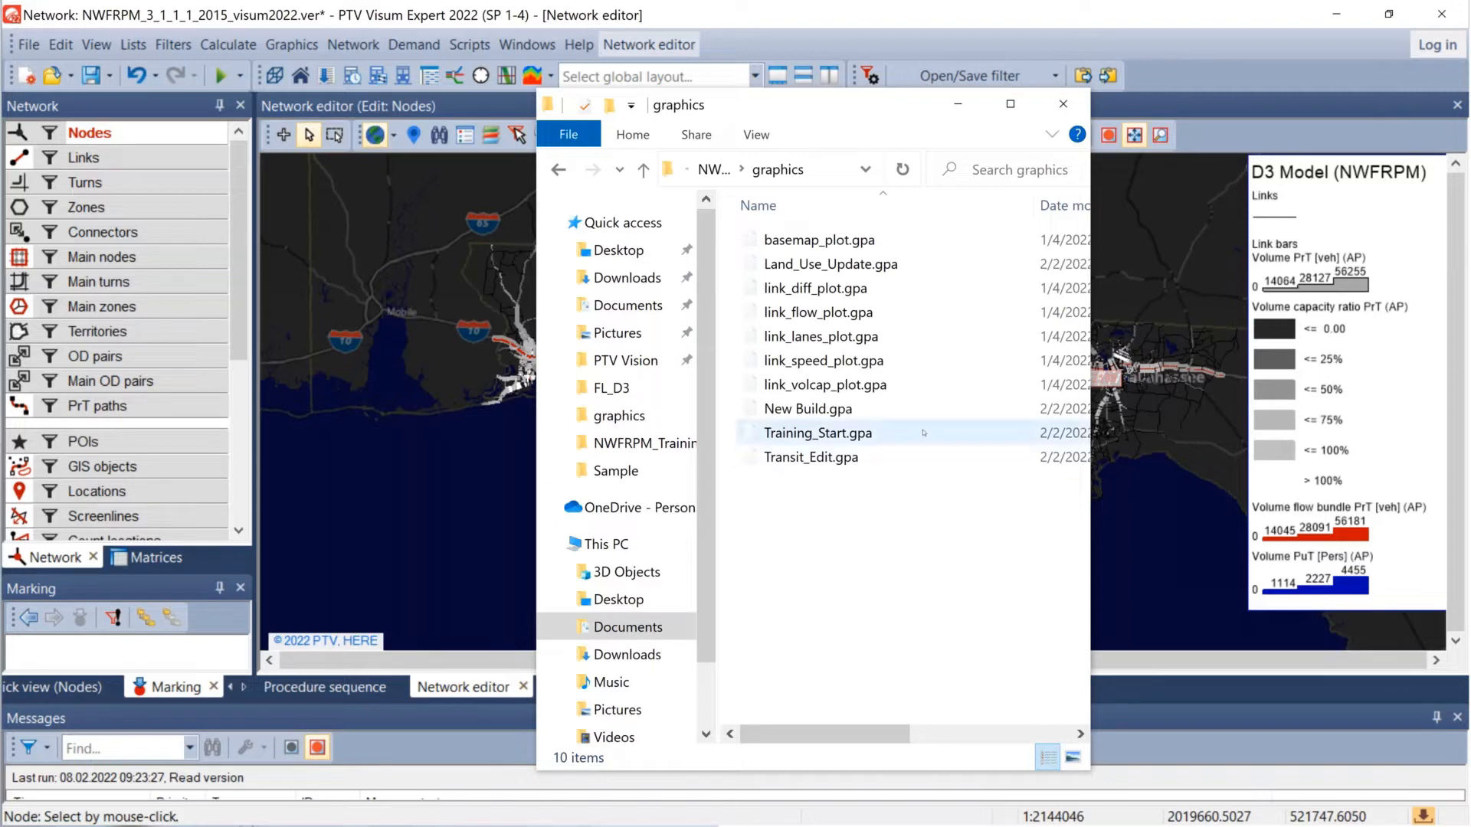
Step: Load Training_Start.gpa into the PTV Visum network editor, reading all graphic parameters, and minimize the File Explorer window
drag(923, 430, 874, 431)
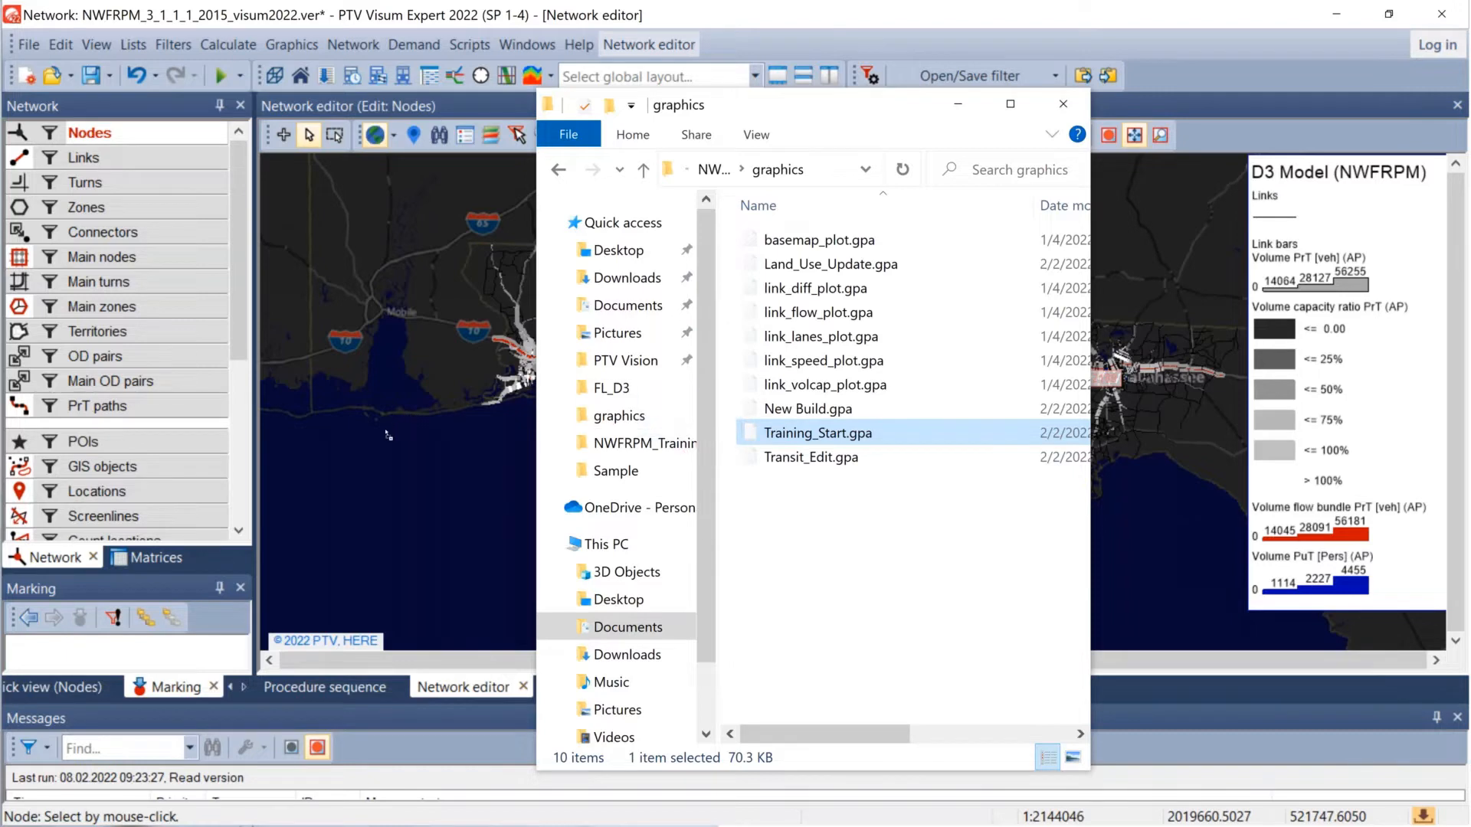
click(957, 105)
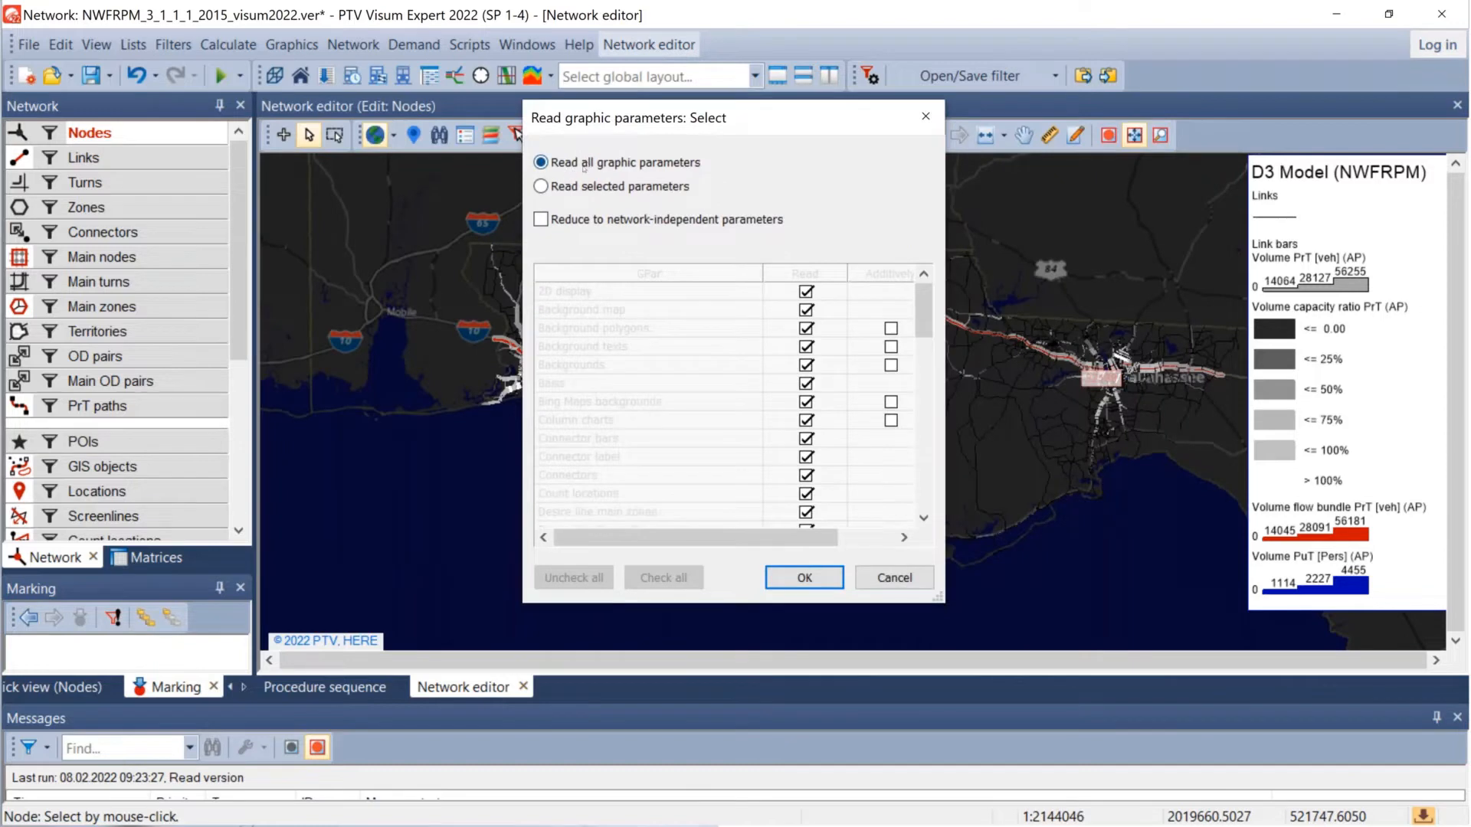
click(804, 579)
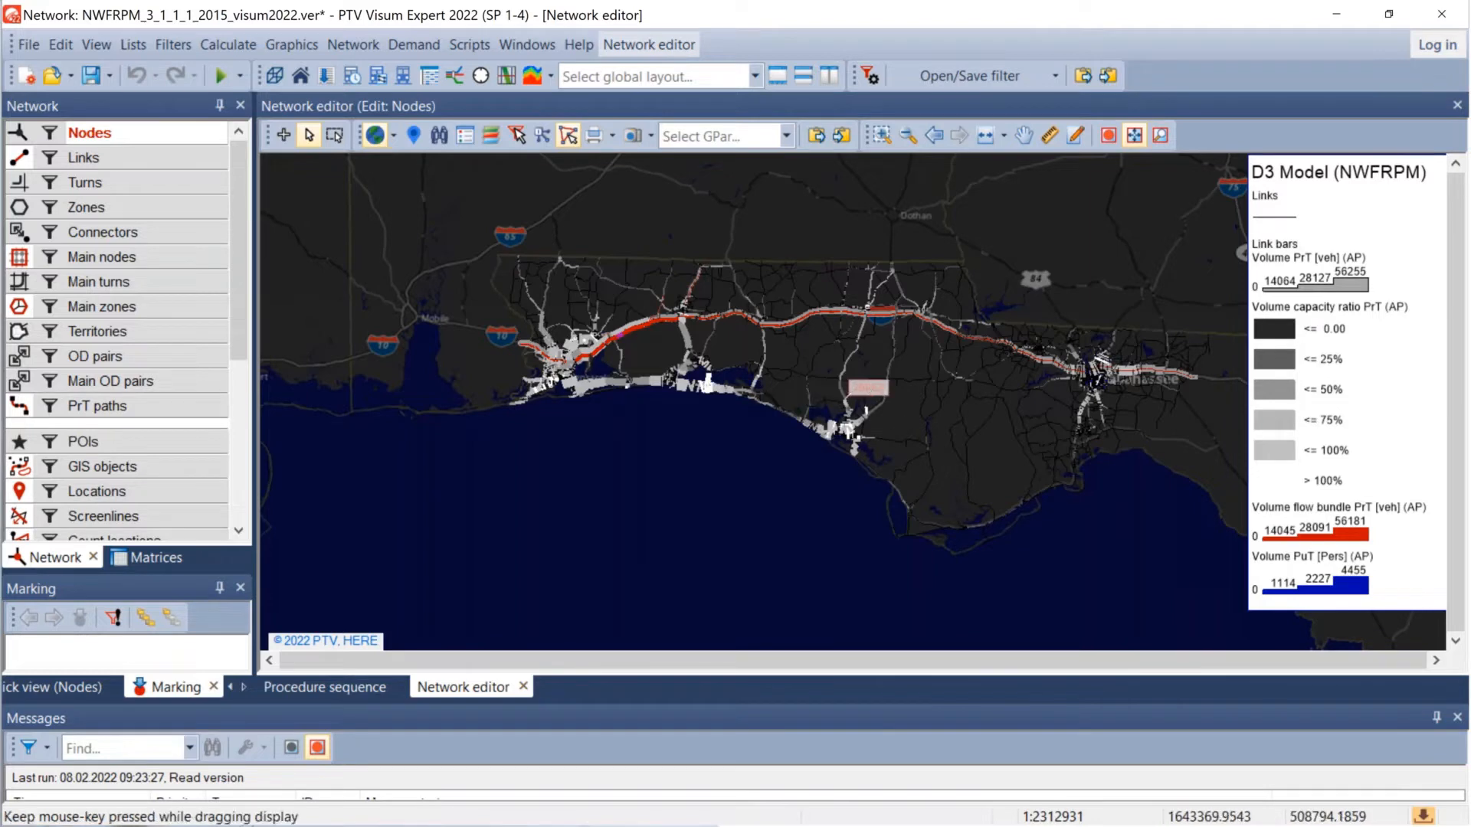
Step: View the Matrices, Network, Quick view and Procedure sequence windows in turn, and return to the Network editor
drag(873, 388, 638, 382)
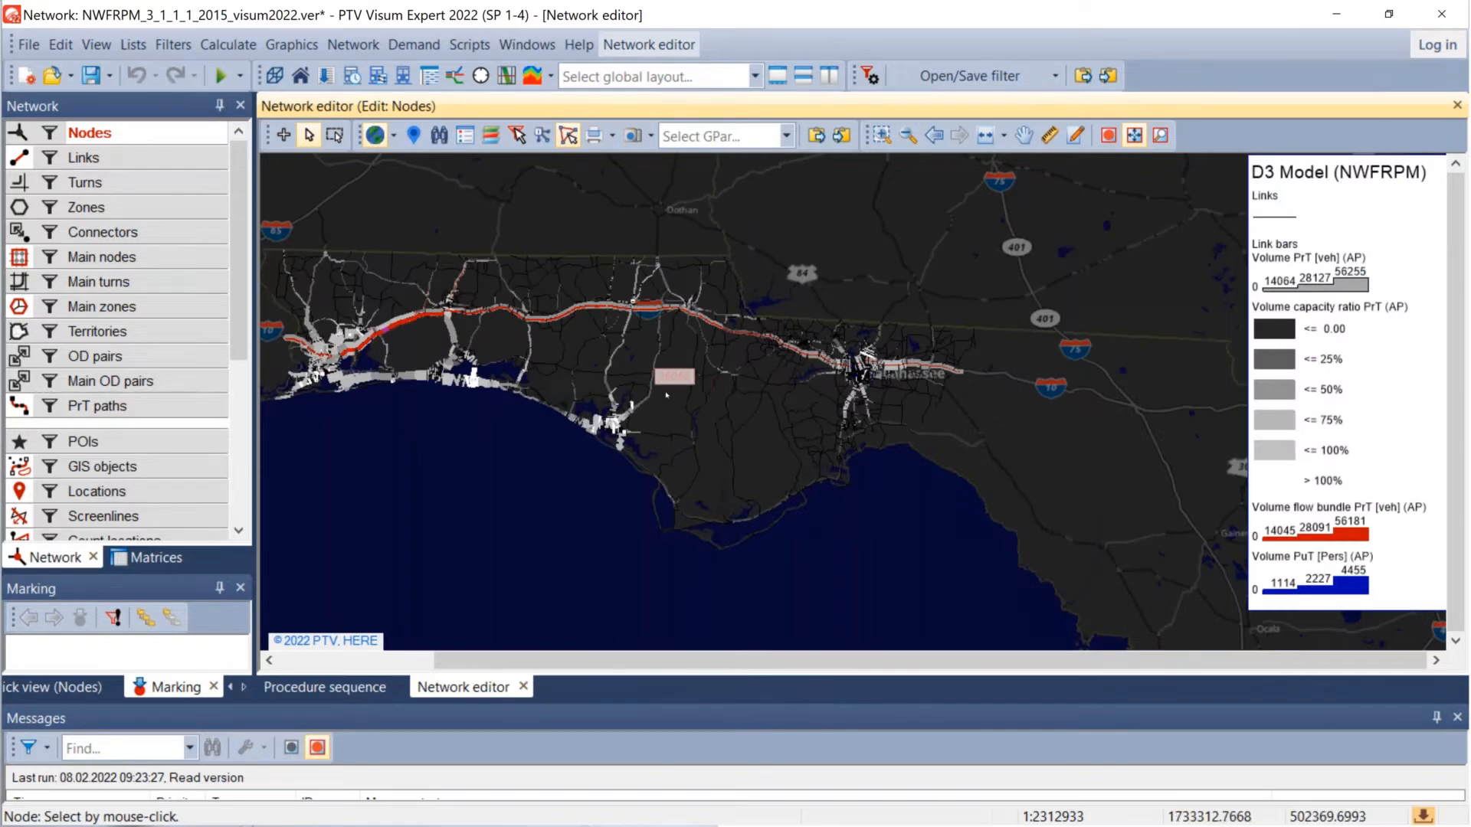
drag(653, 395, 723, 389)
click(146, 557)
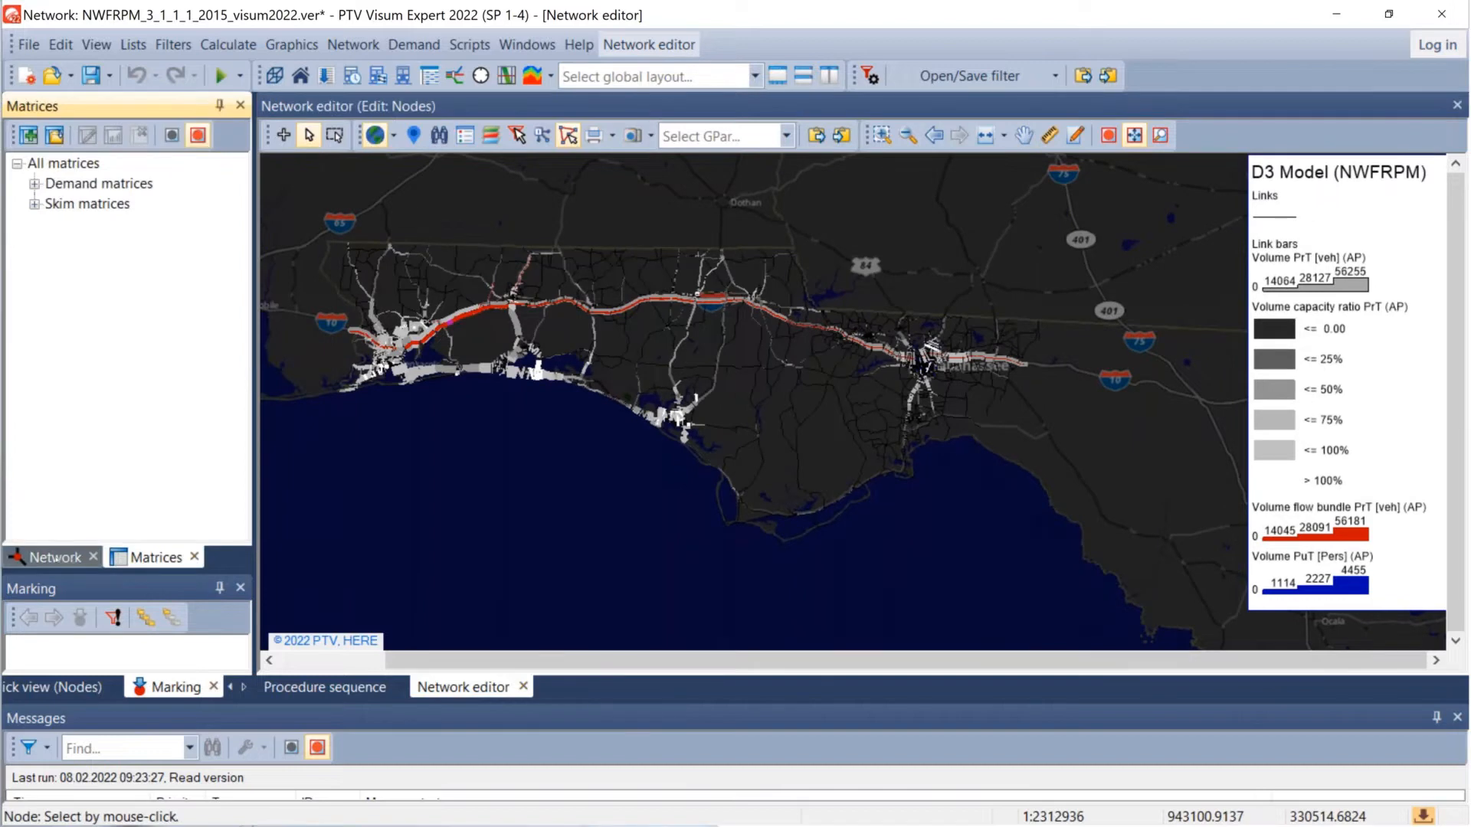
click(55, 557)
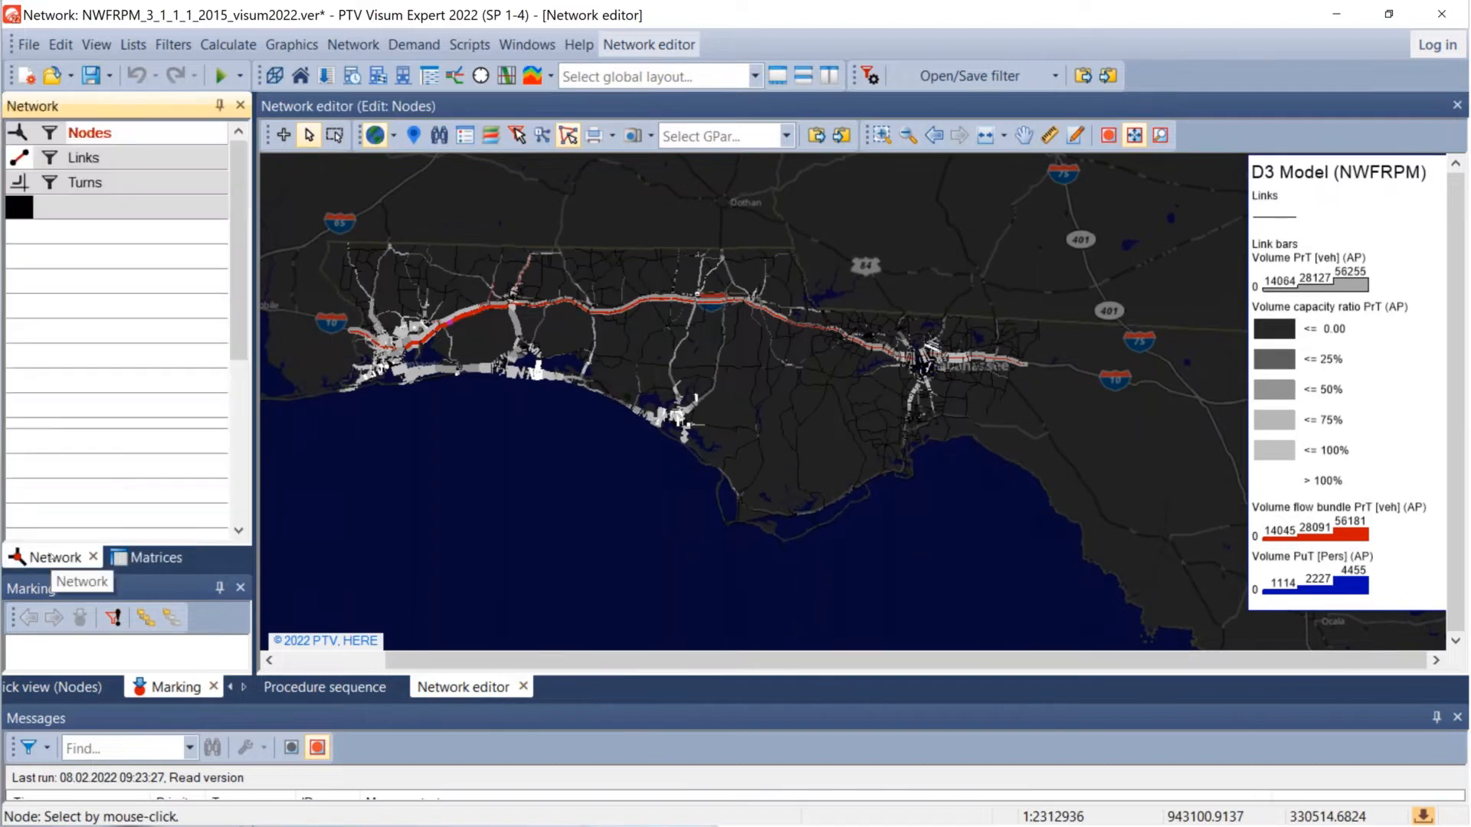
click(27, 688)
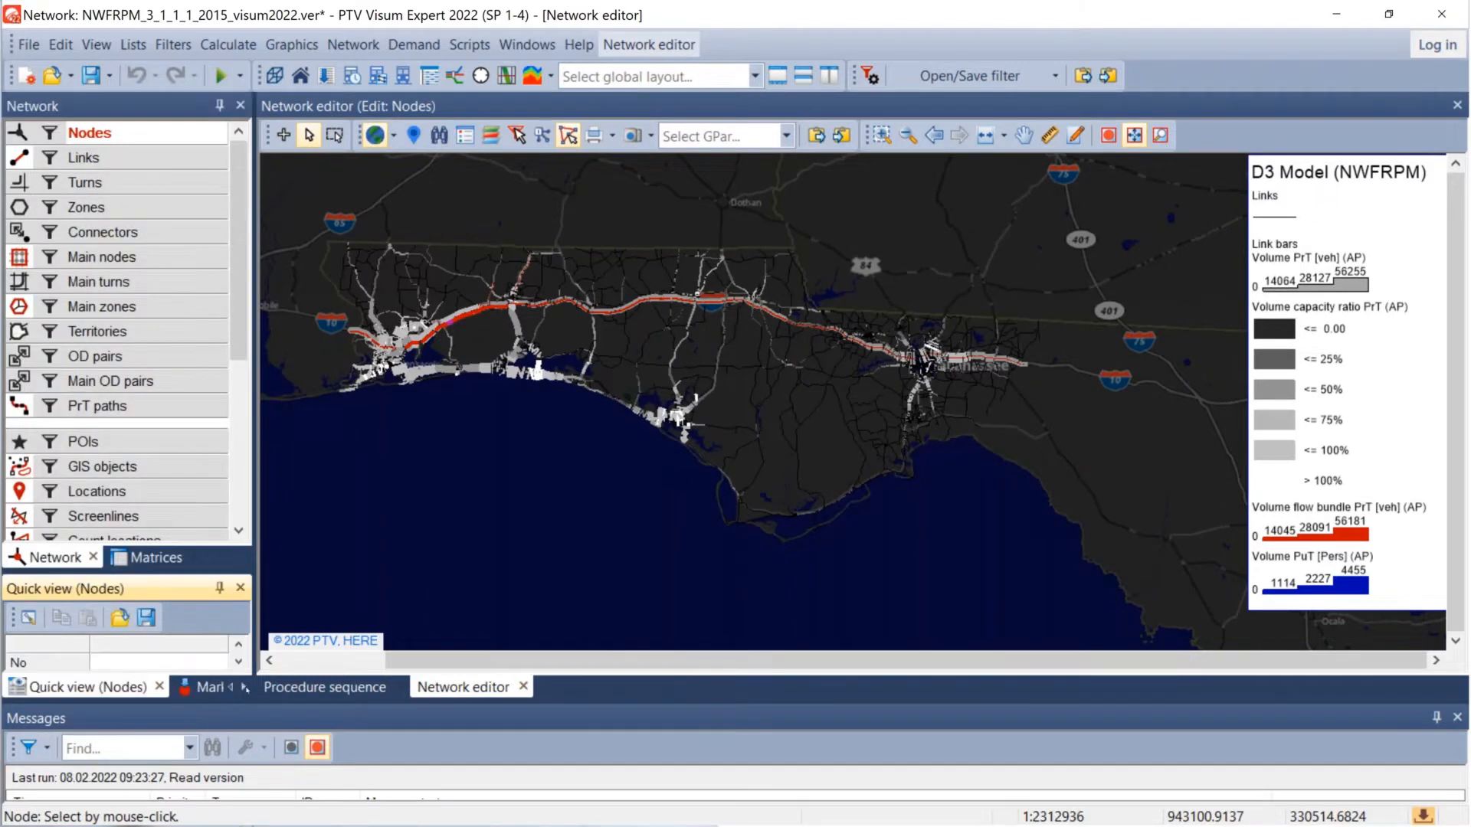
click(317, 686)
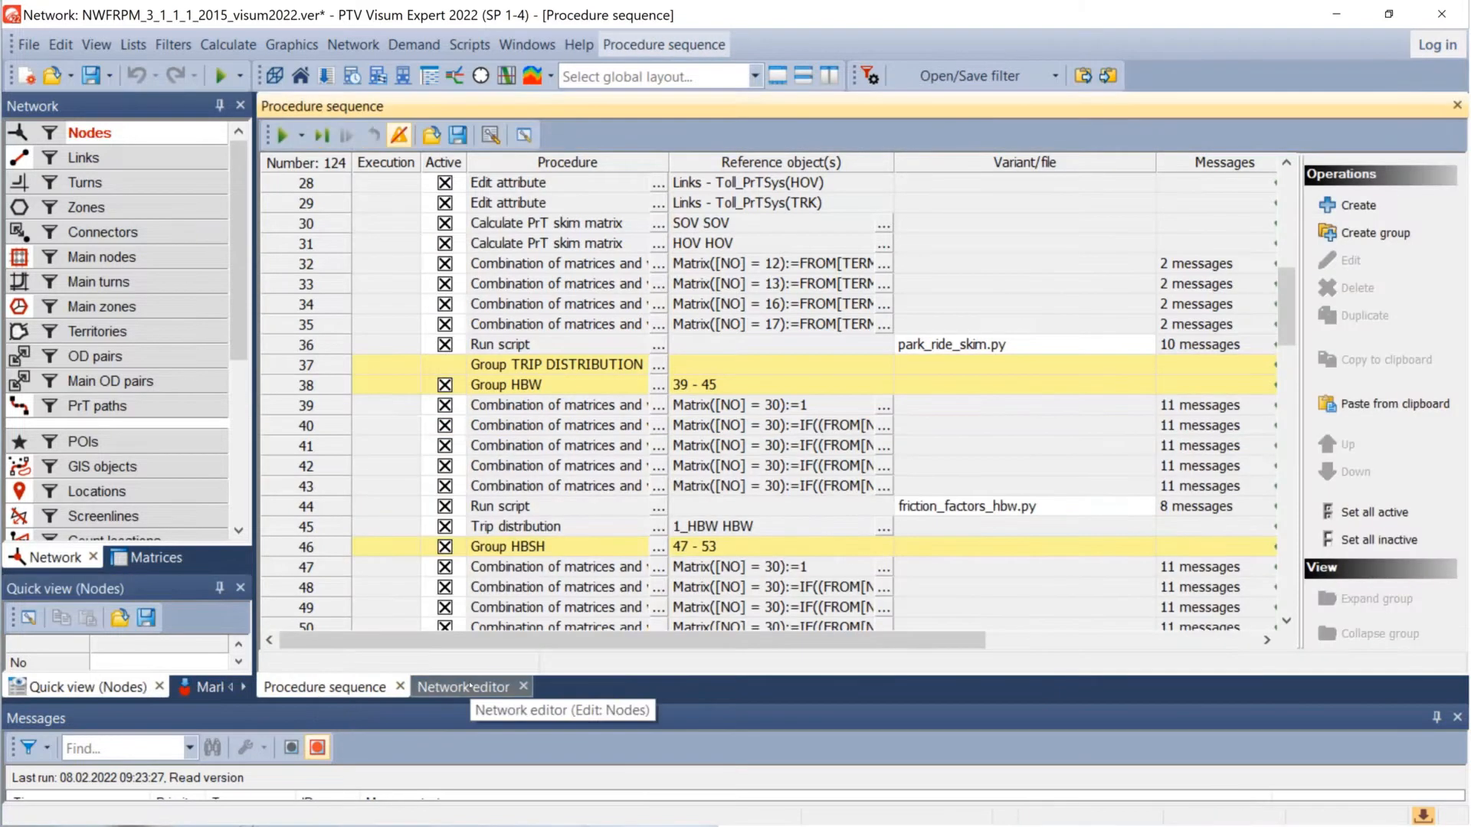
click(462, 686)
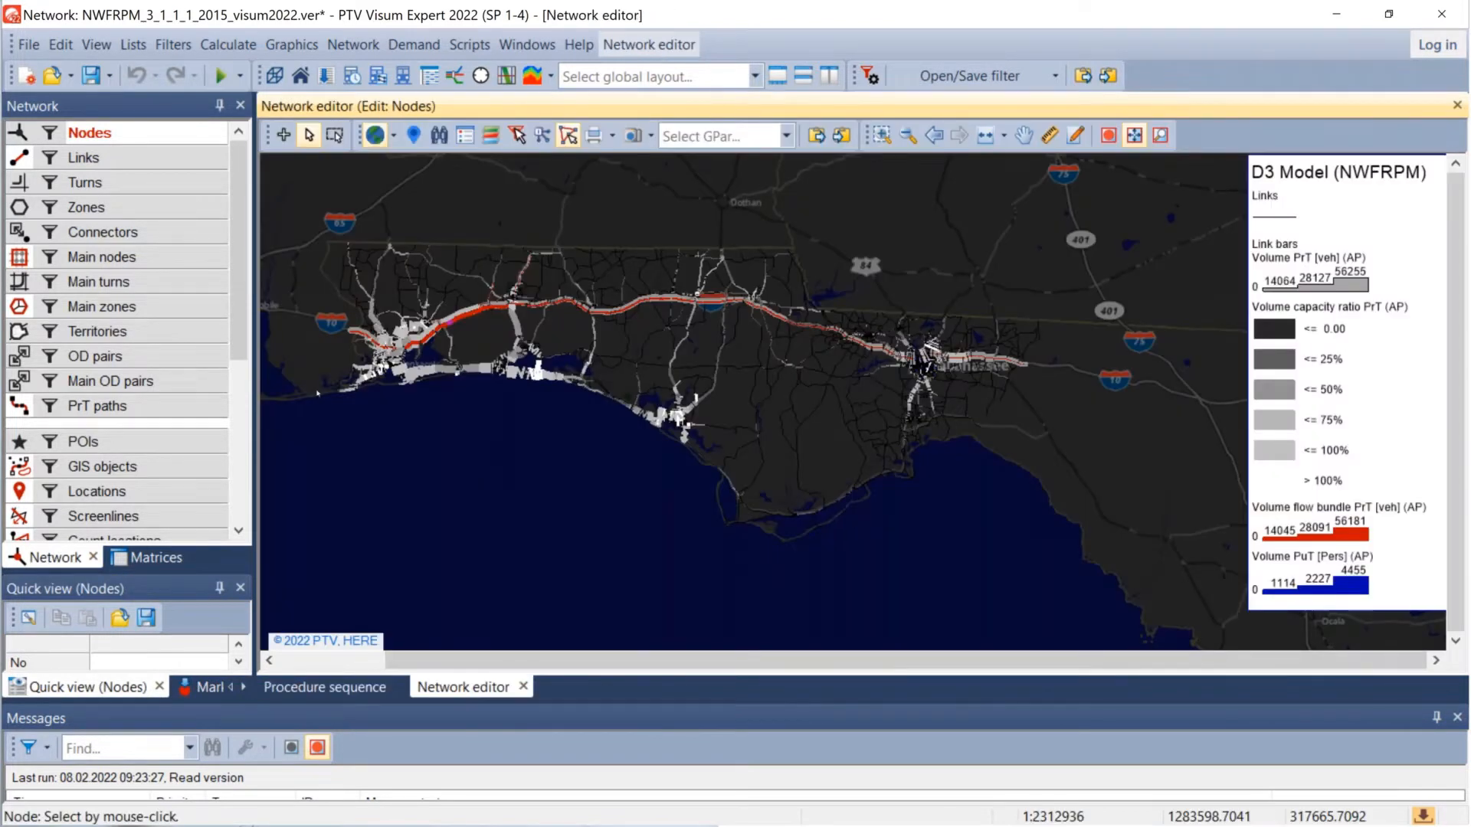
Step: Set the window section twice to frame the Tallahassee area and its central street network
mouse_move(91, 133)
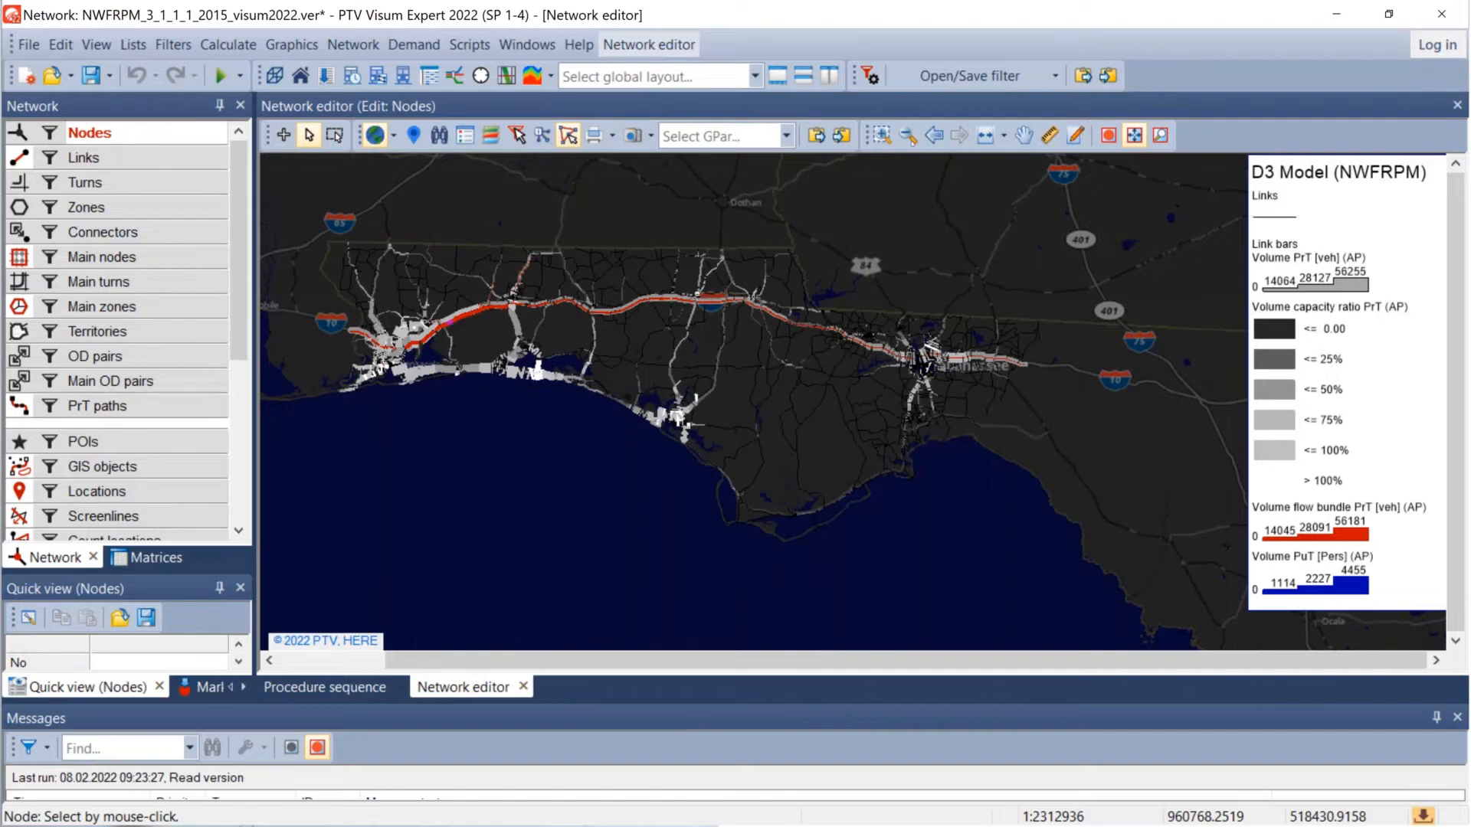
click(881, 135)
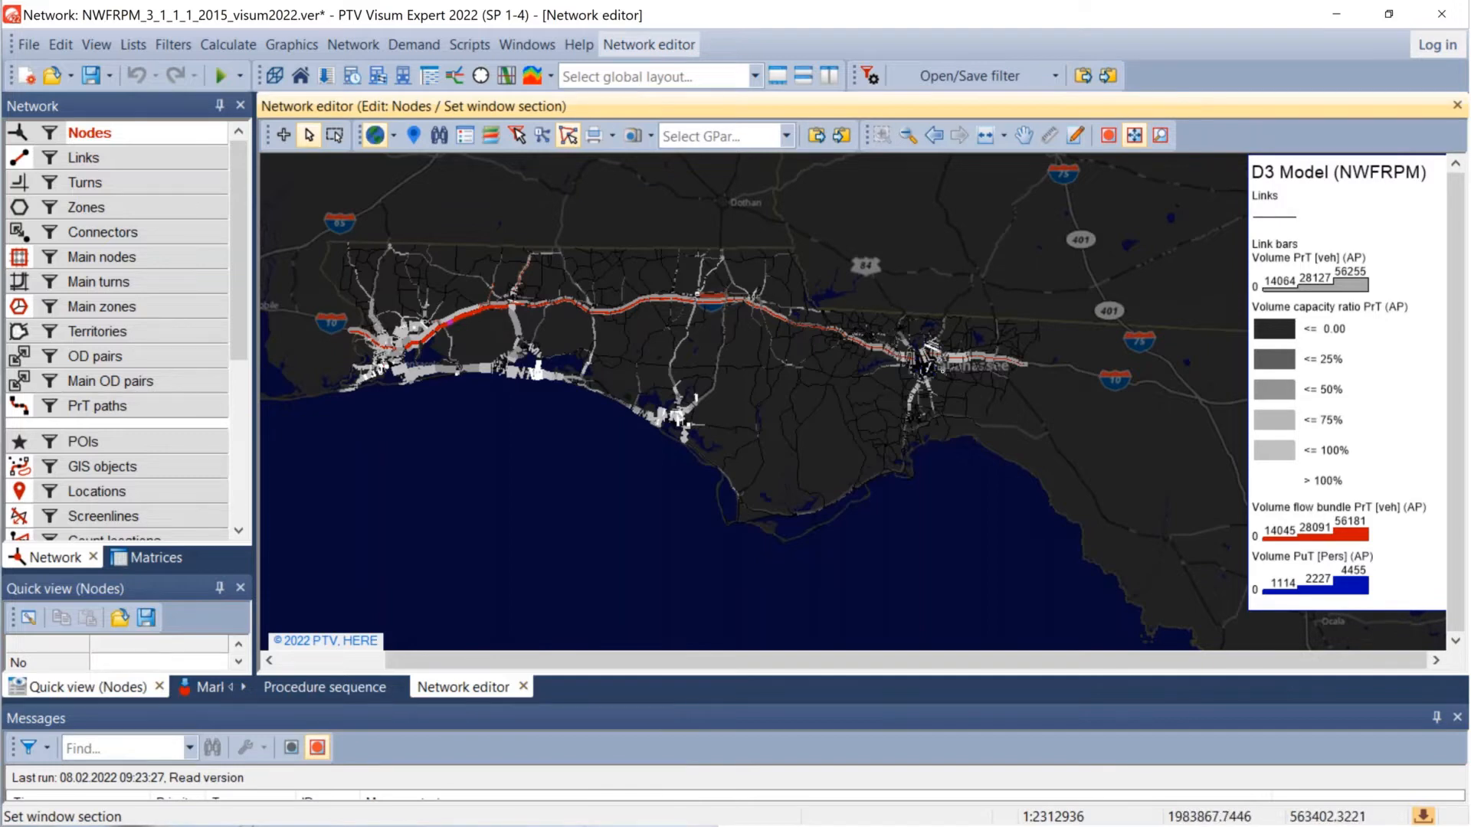
drag(1014, 407, 849, 331)
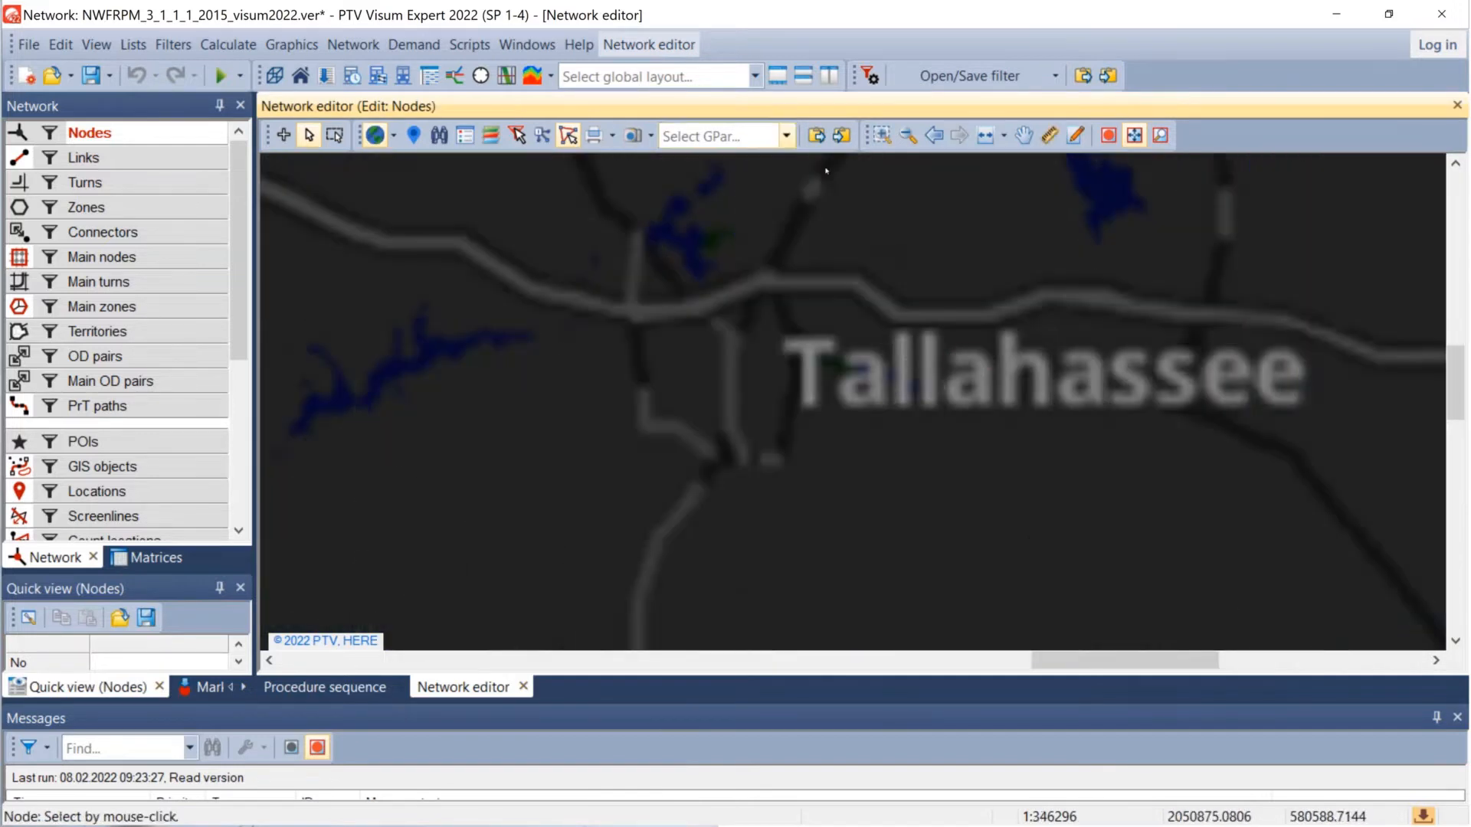
click(879, 143)
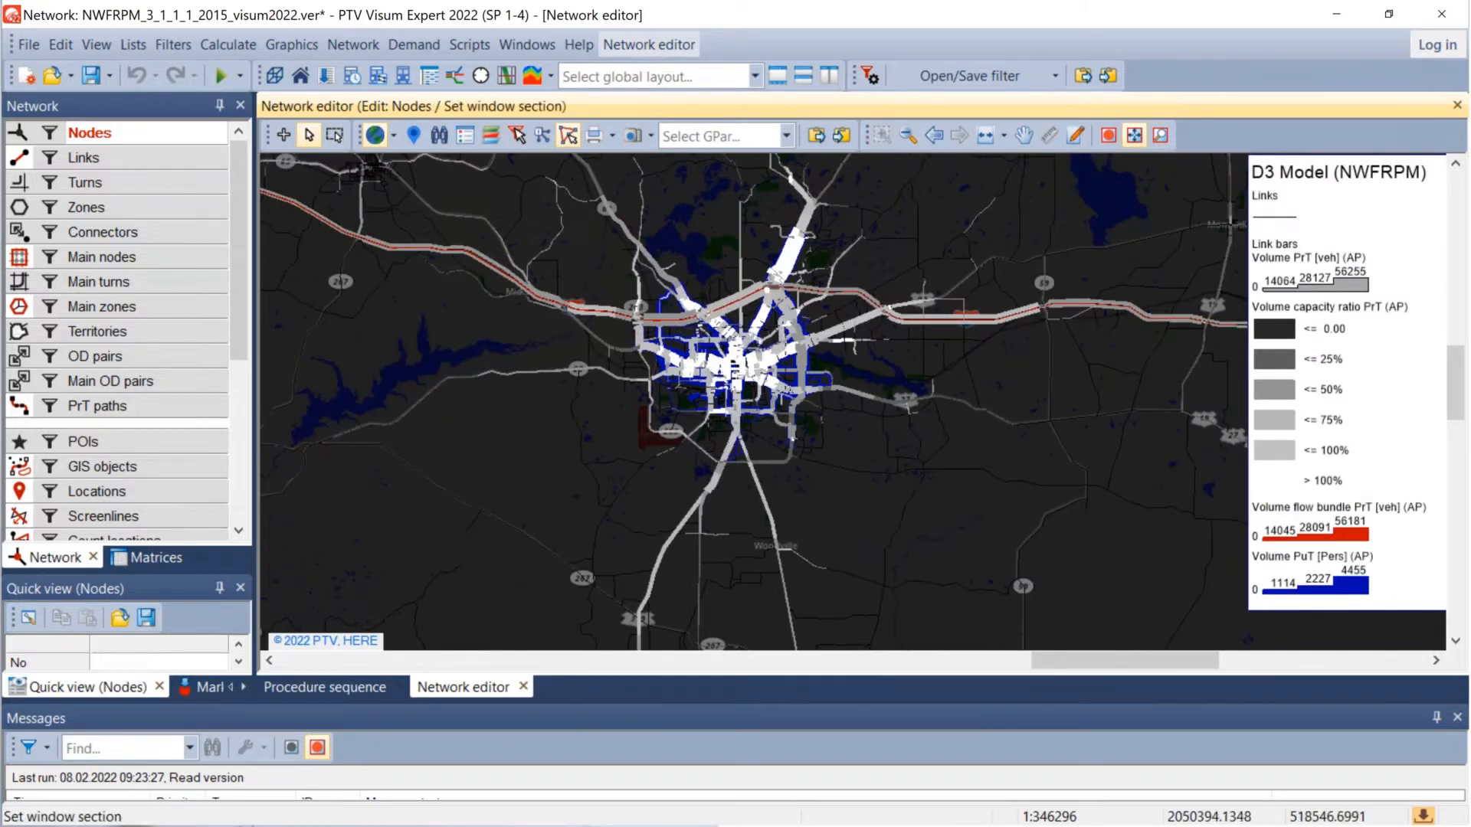
drag(656, 334, 811, 399)
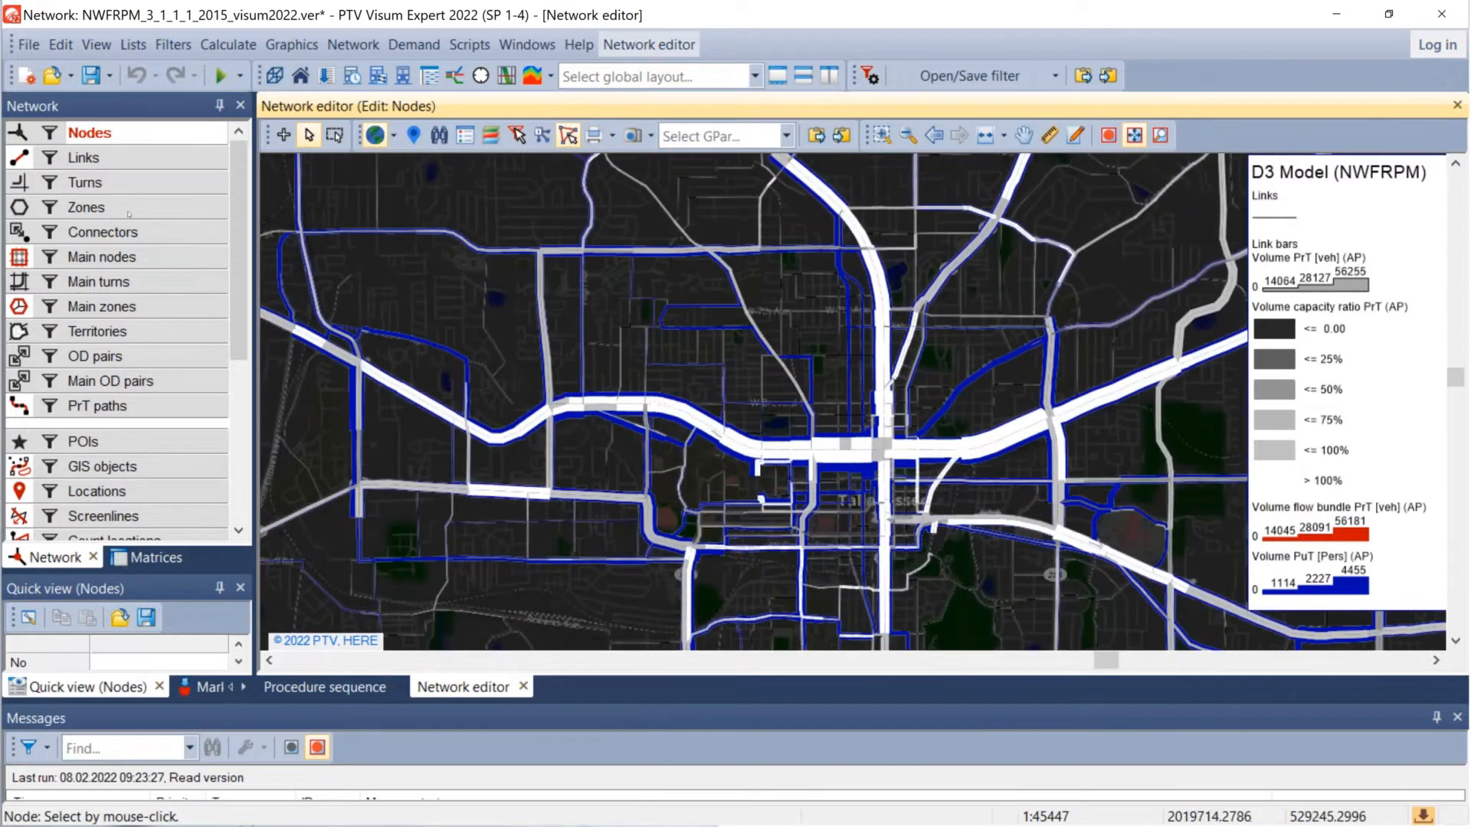
Step: Switch off the Links graphics layer and display the Nodes layer in downtown Tallahassee
click(19, 159)
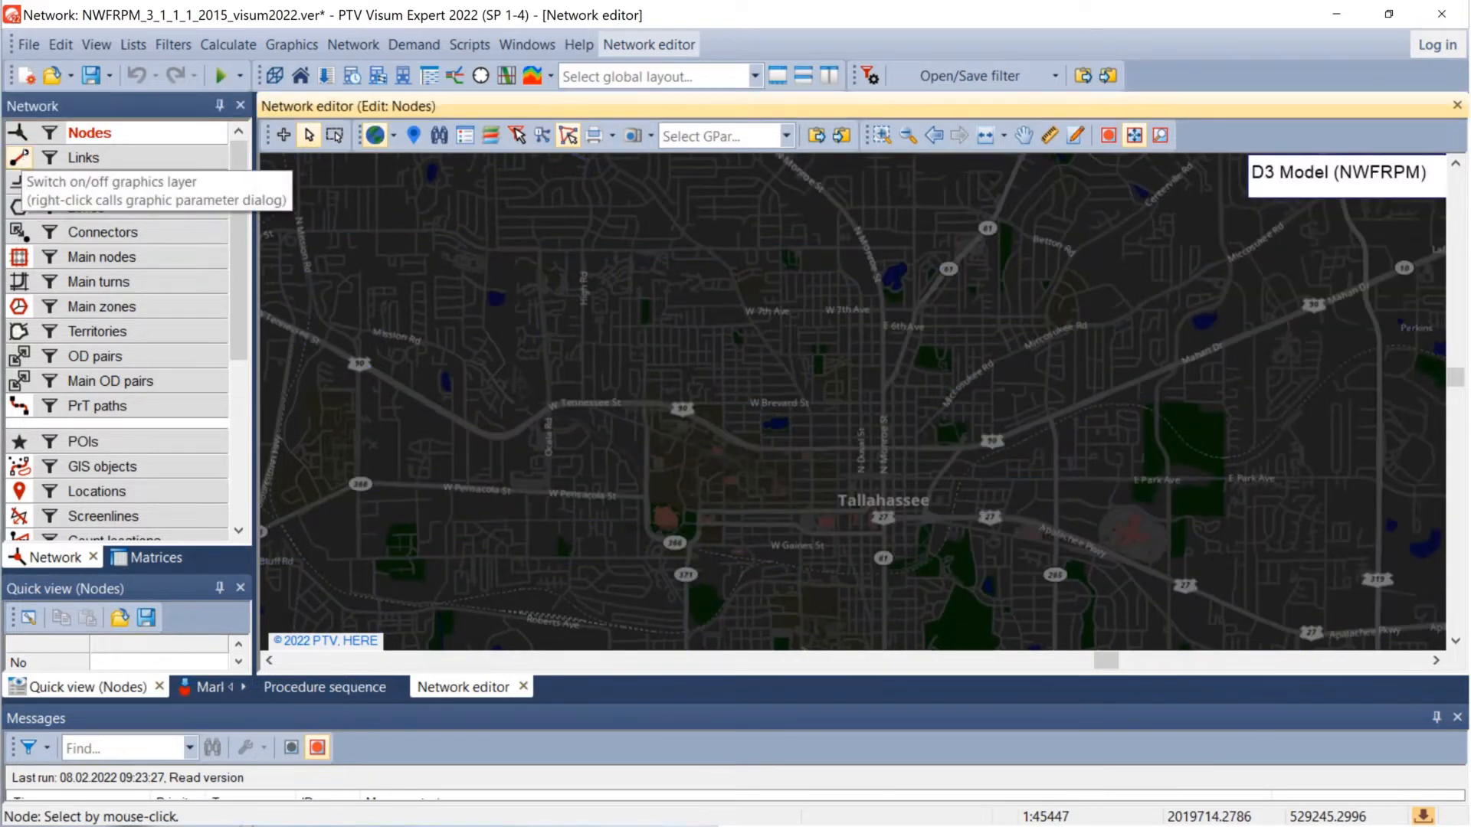
click(19, 133)
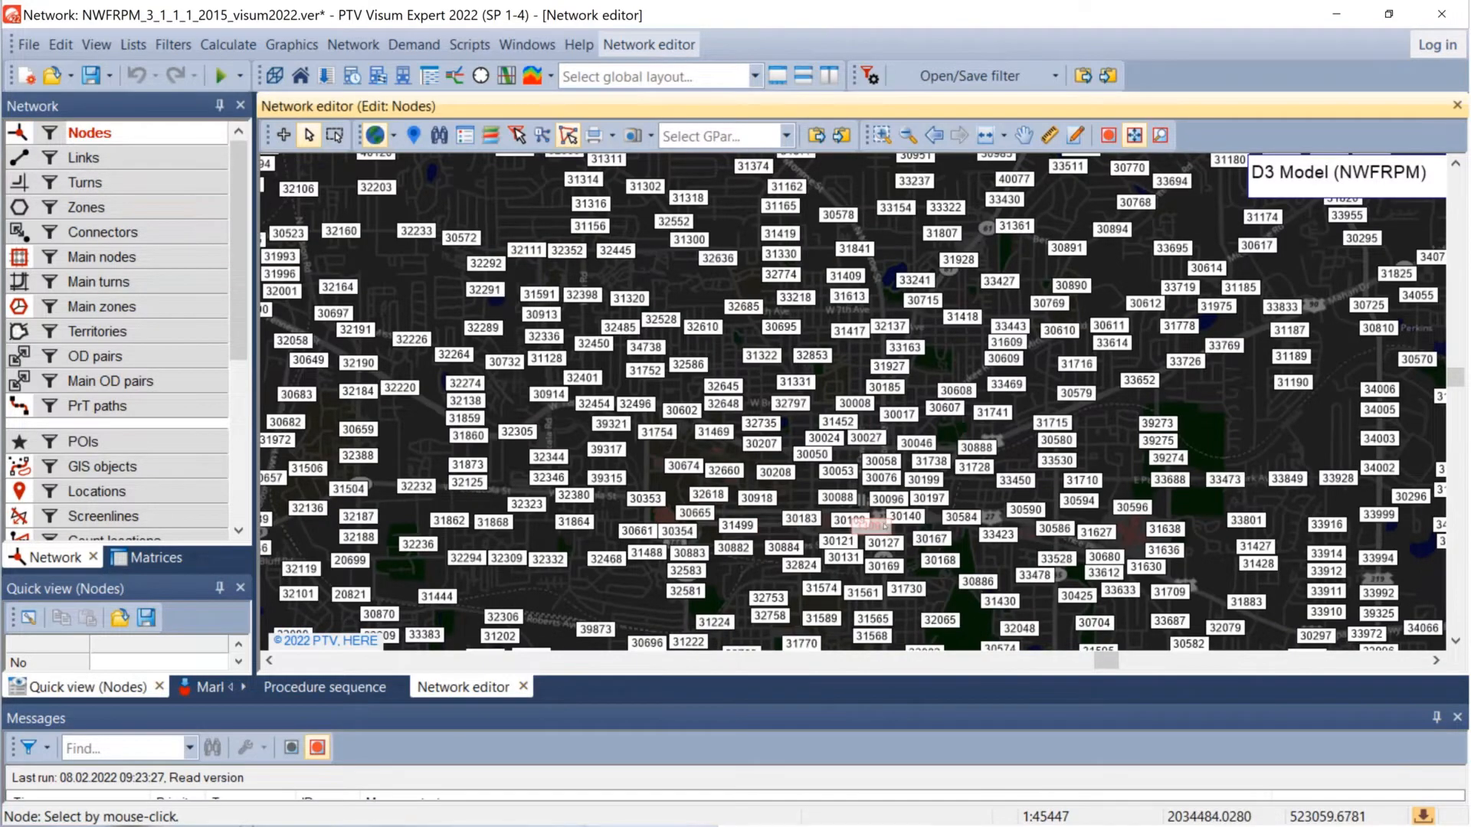
scroll(885, 525, up, 2)
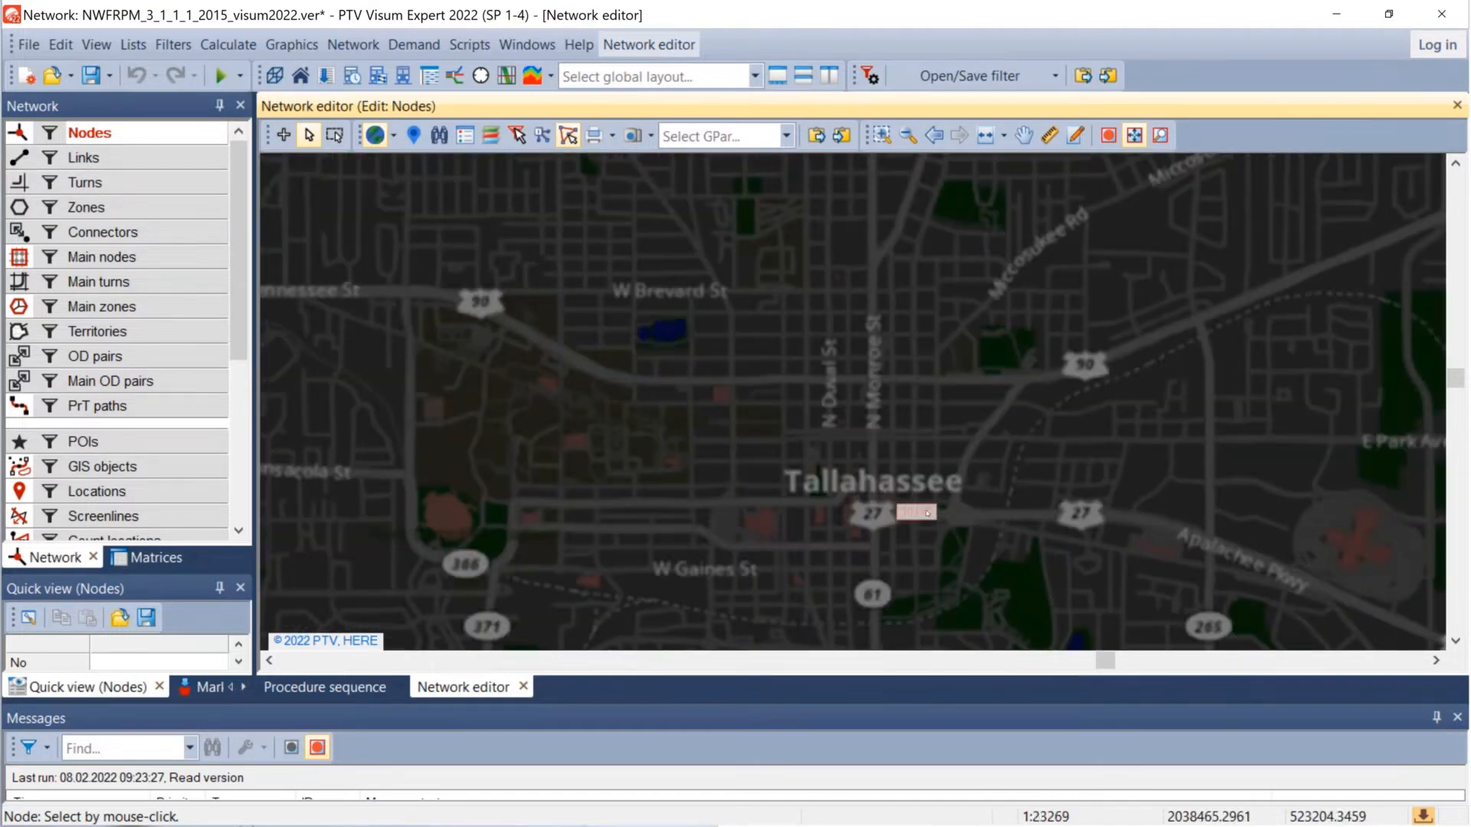
scroll(928, 514, up, 1)
scroll(925, 512, up, 2)
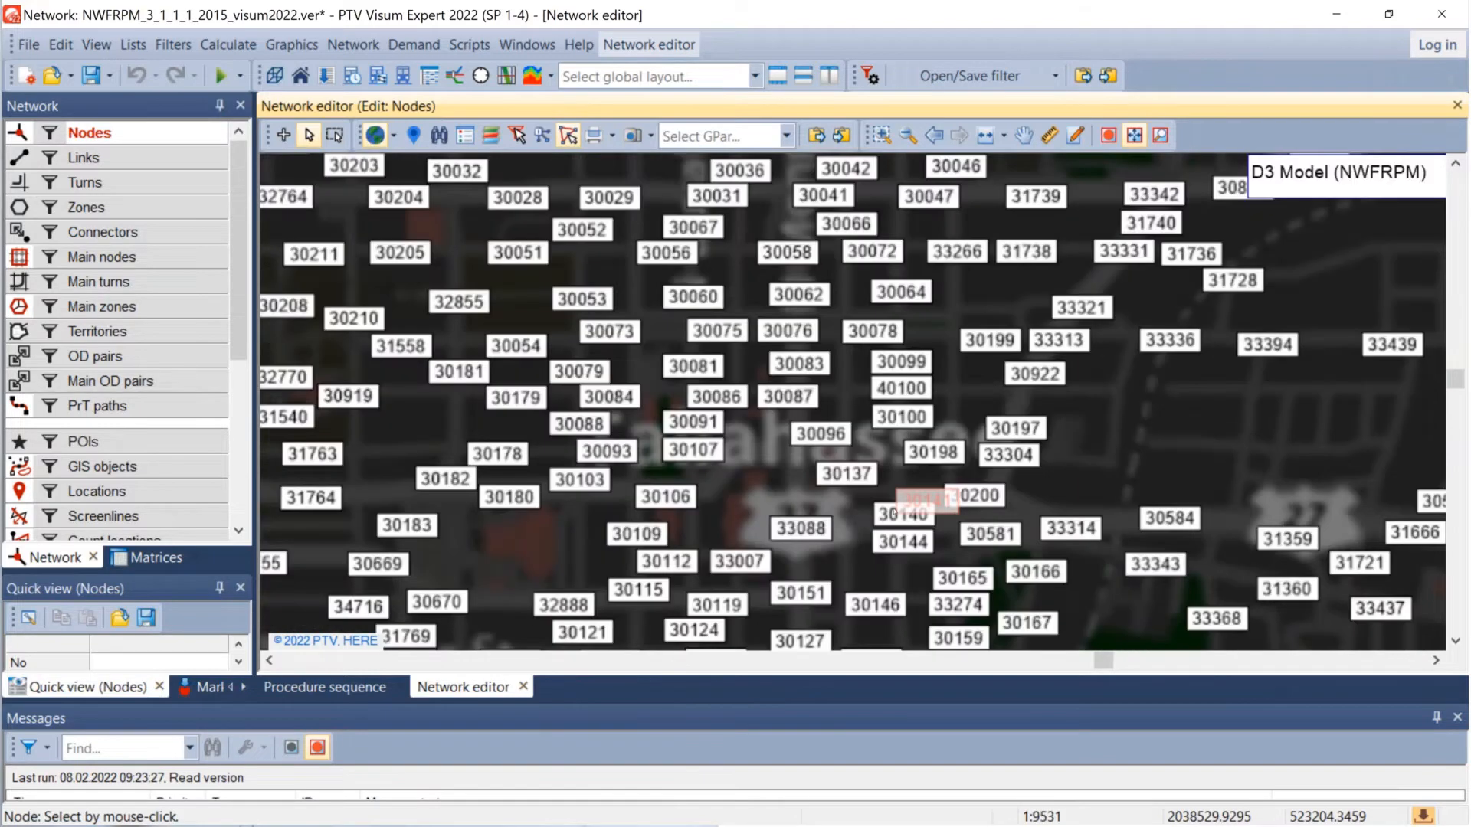
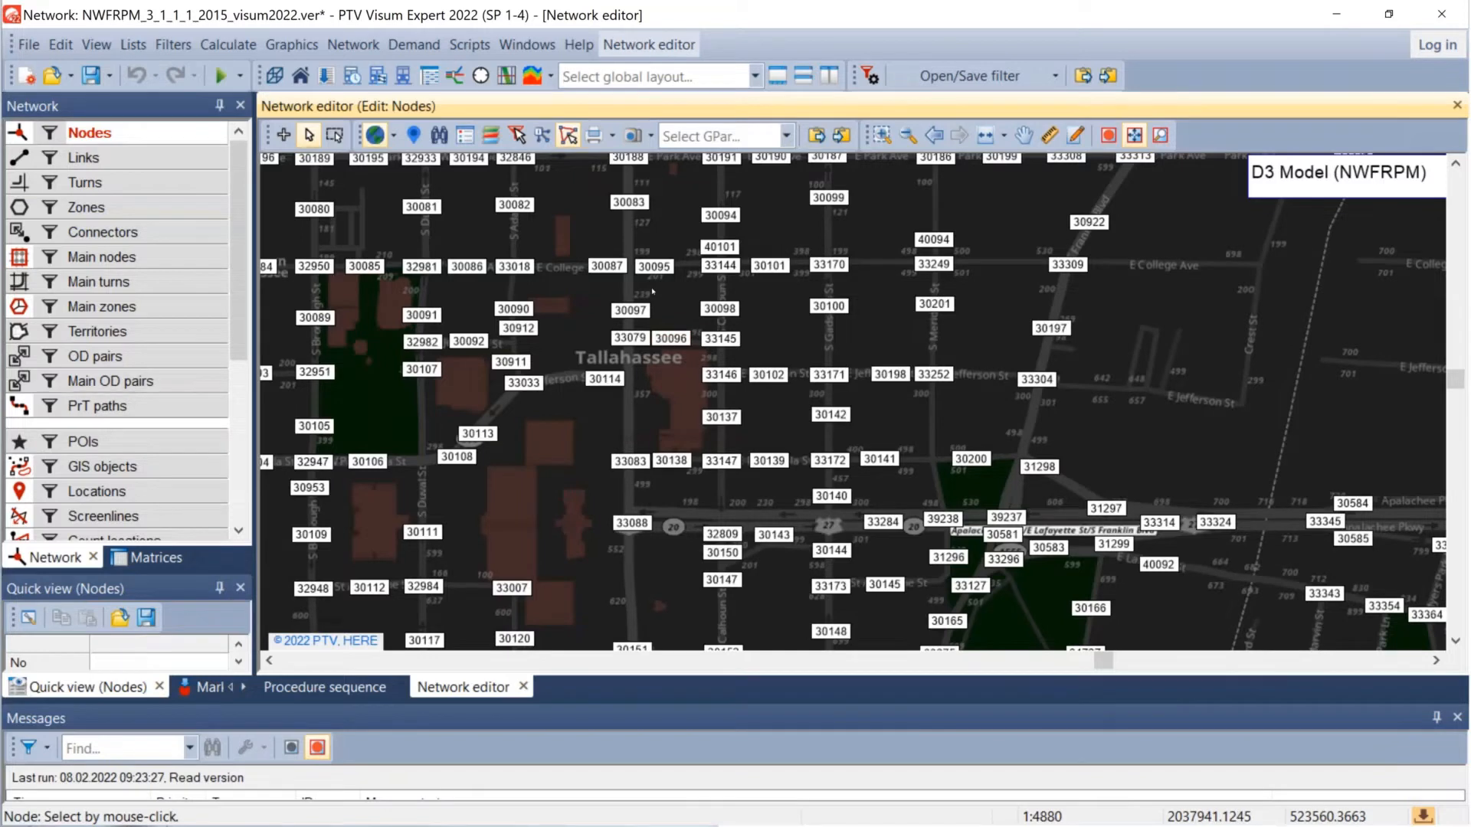
Step: Open the list of all nodes in the network
right_click(142, 133)
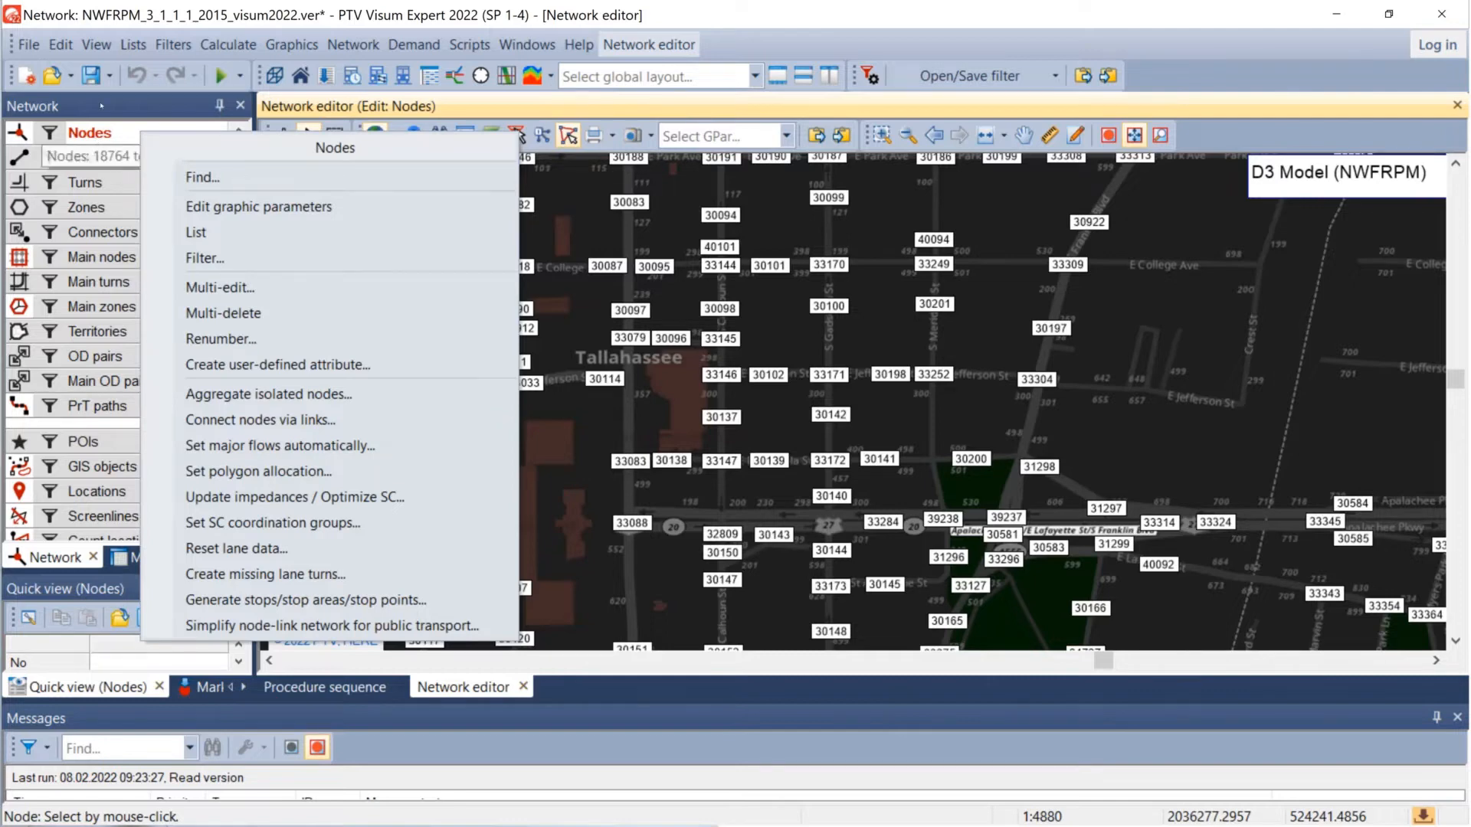
click(141, 136)
right_click(141, 135)
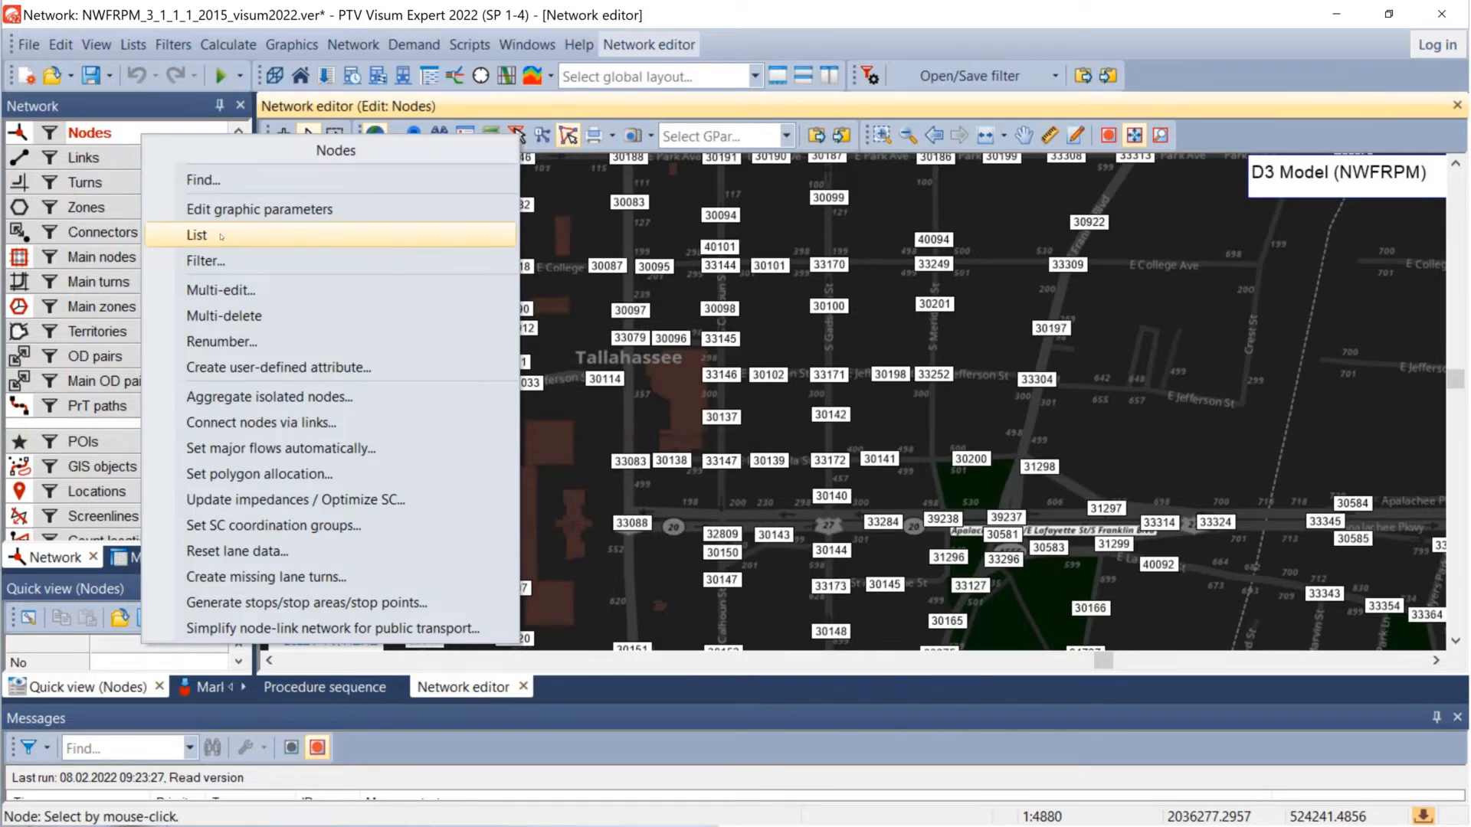
click(130, 136)
right_click(129, 135)
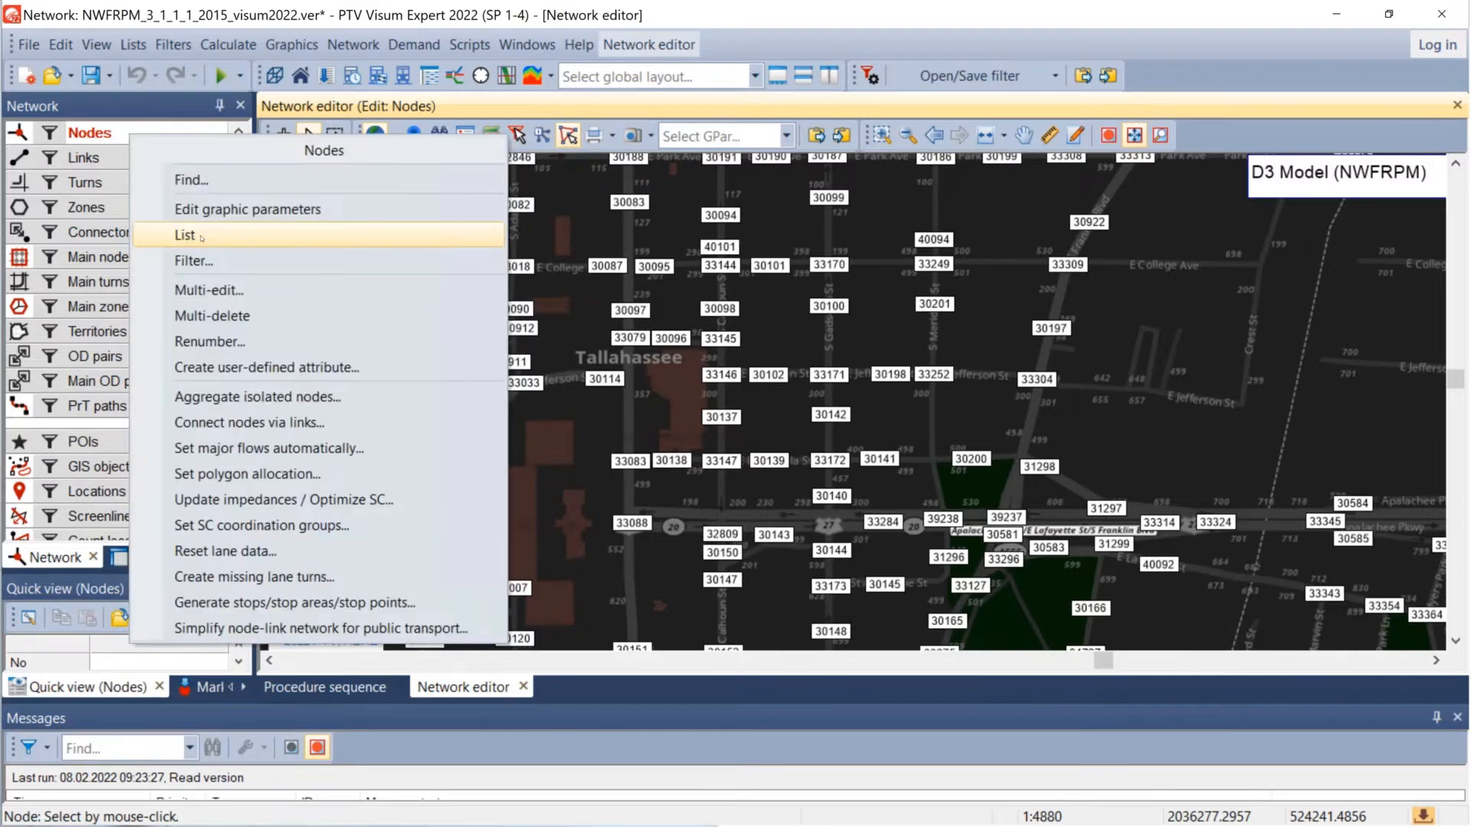
click(201, 238)
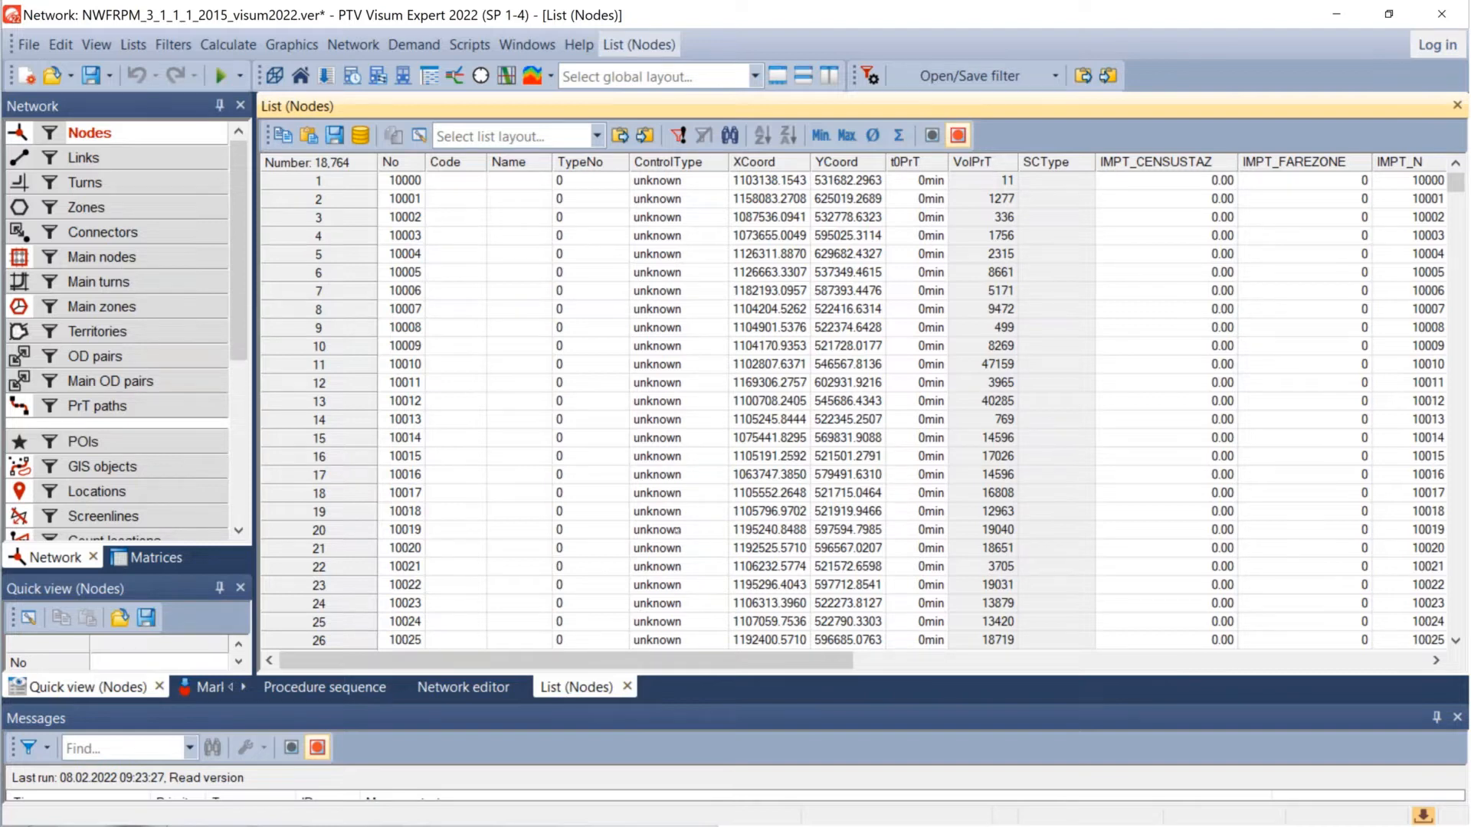
Step: Examine the node list's attribute columns from No to IMPT_Y, highlighting cells under No, Name, SCType and VolPrT
drag(622, 663, 990, 668)
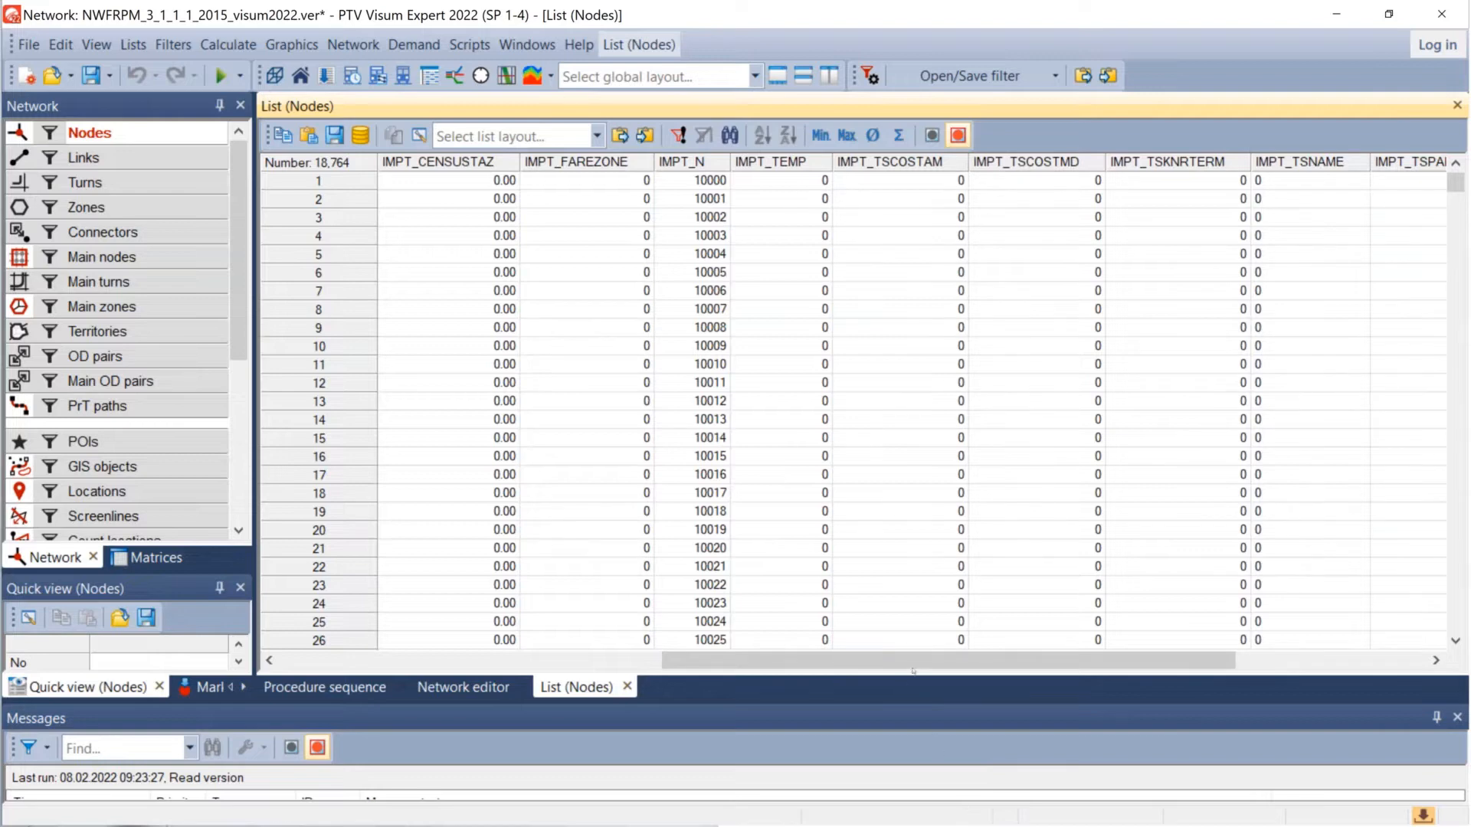
drag(950, 670, 1128, 682)
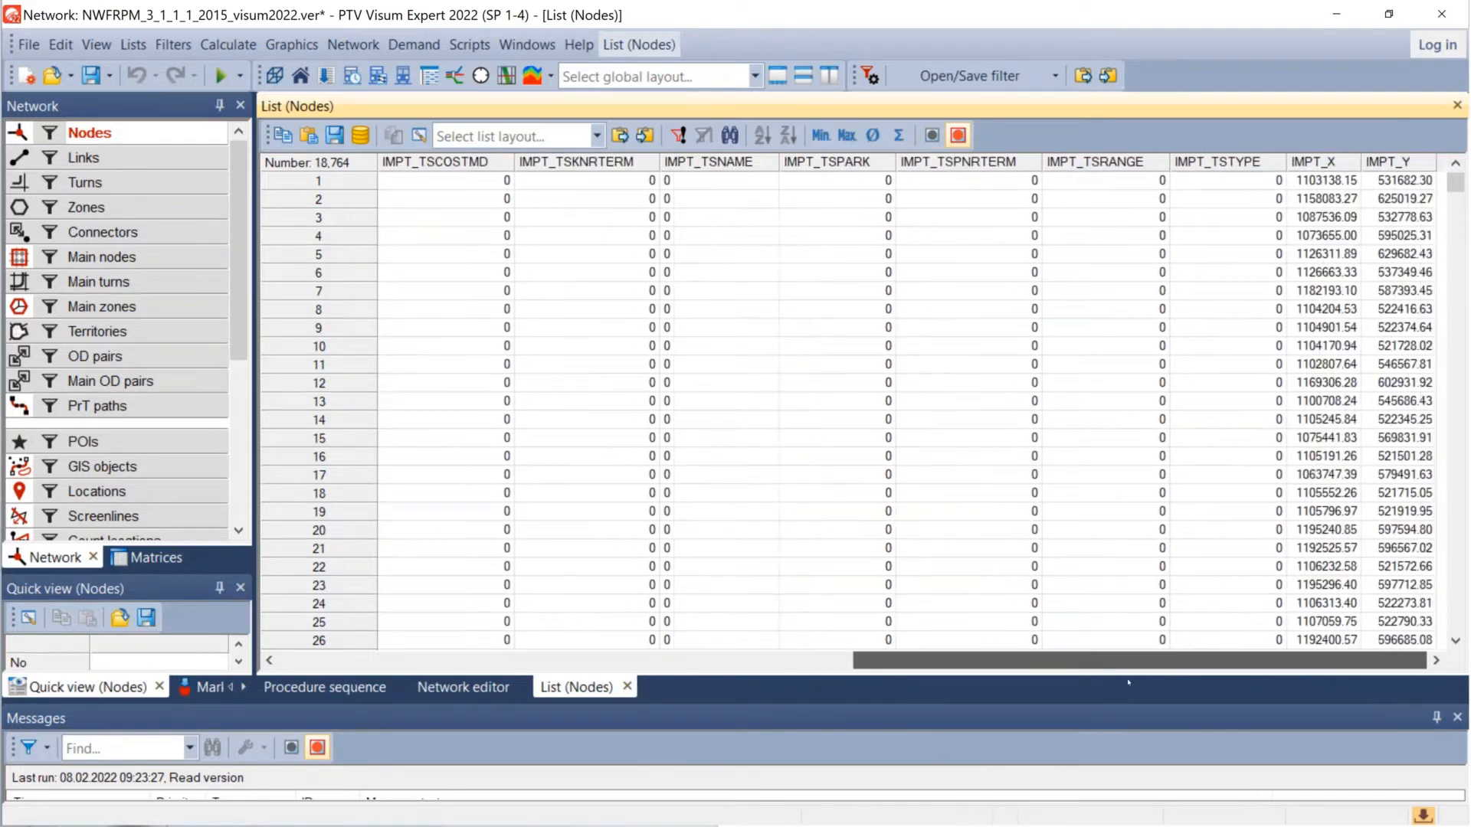
drag(998, 667, 425, 668)
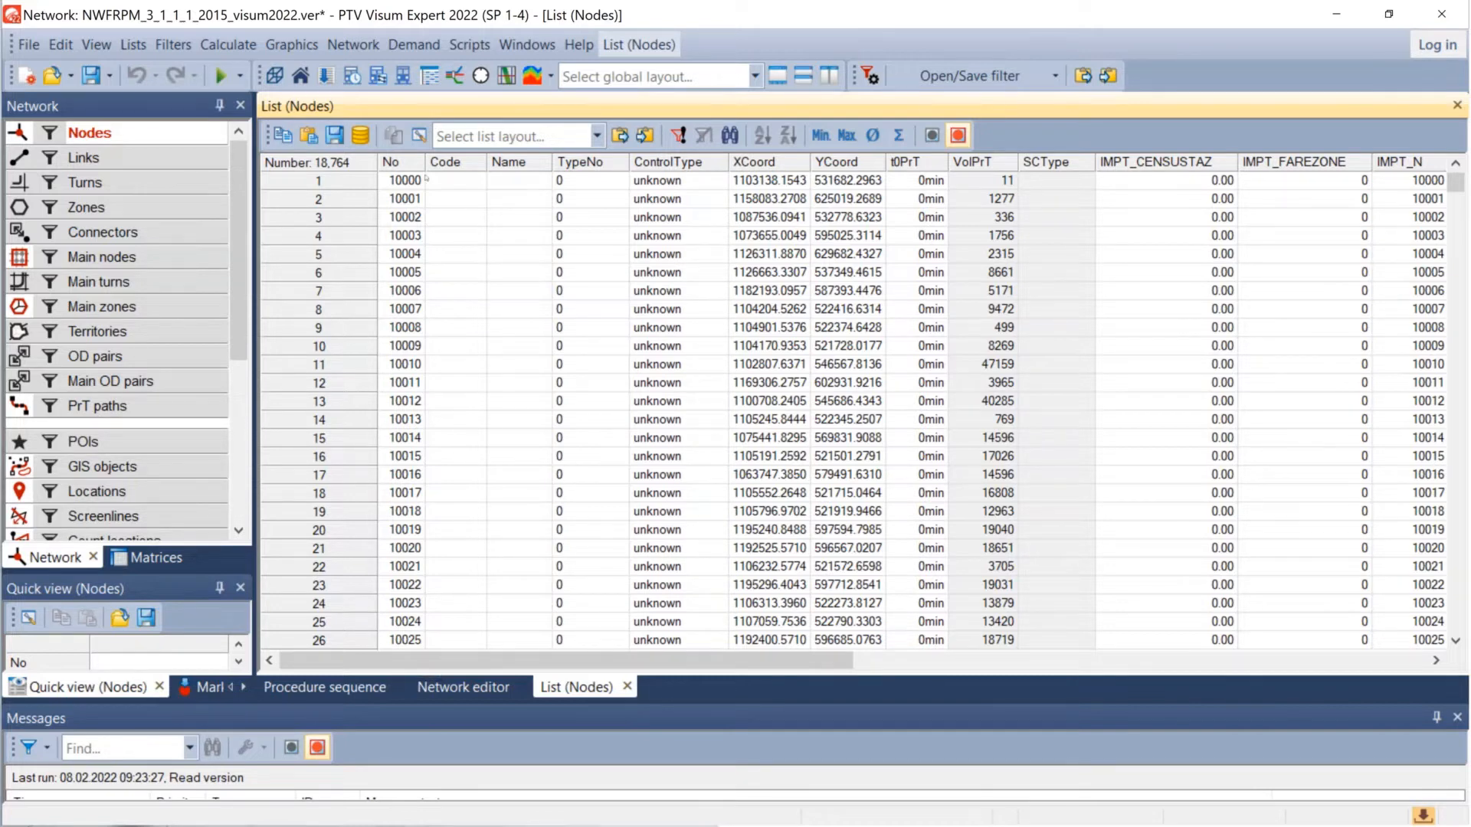
click(404, 181)
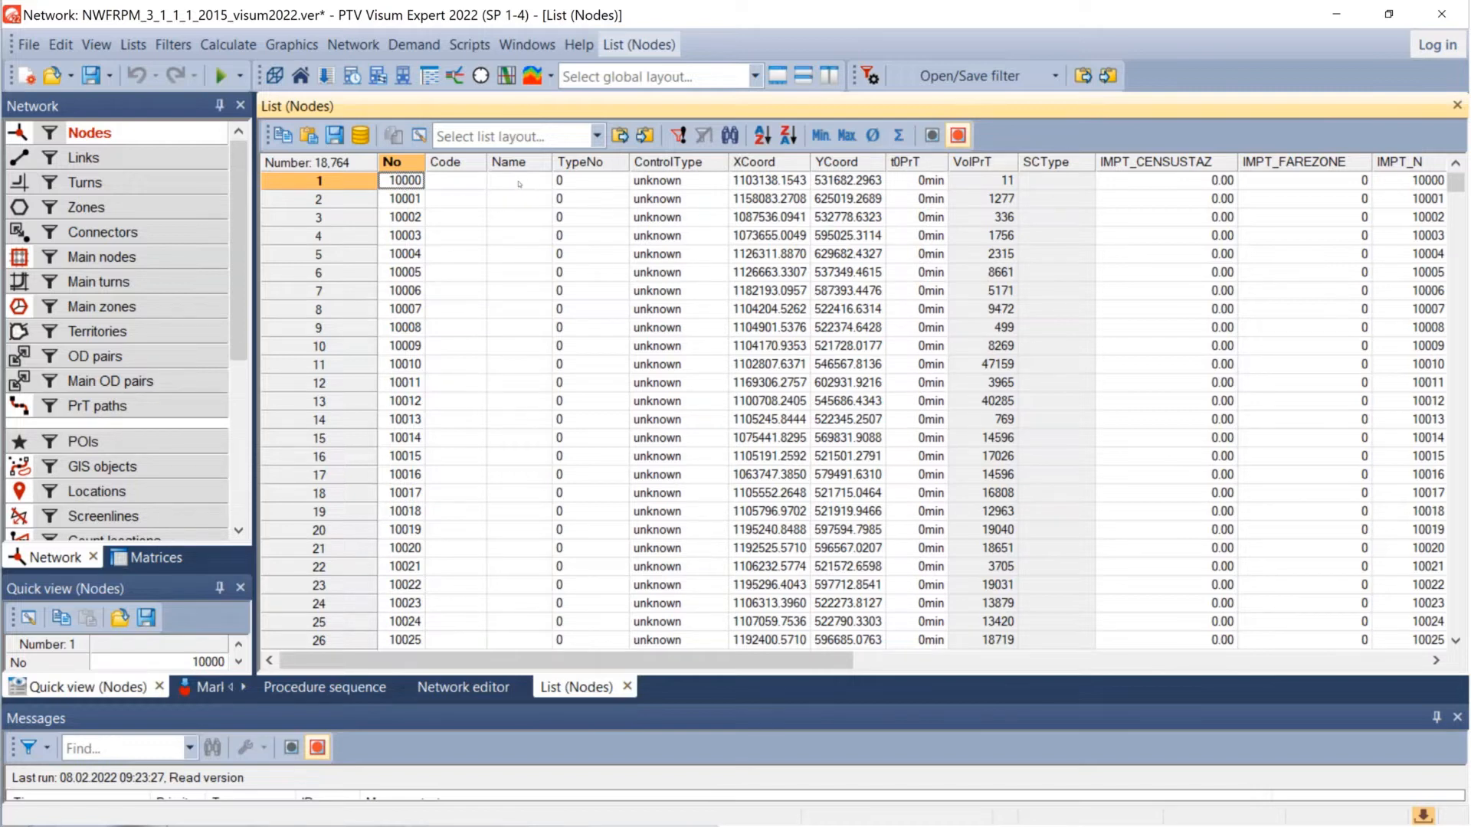
drag(534, 185, 525, 429)
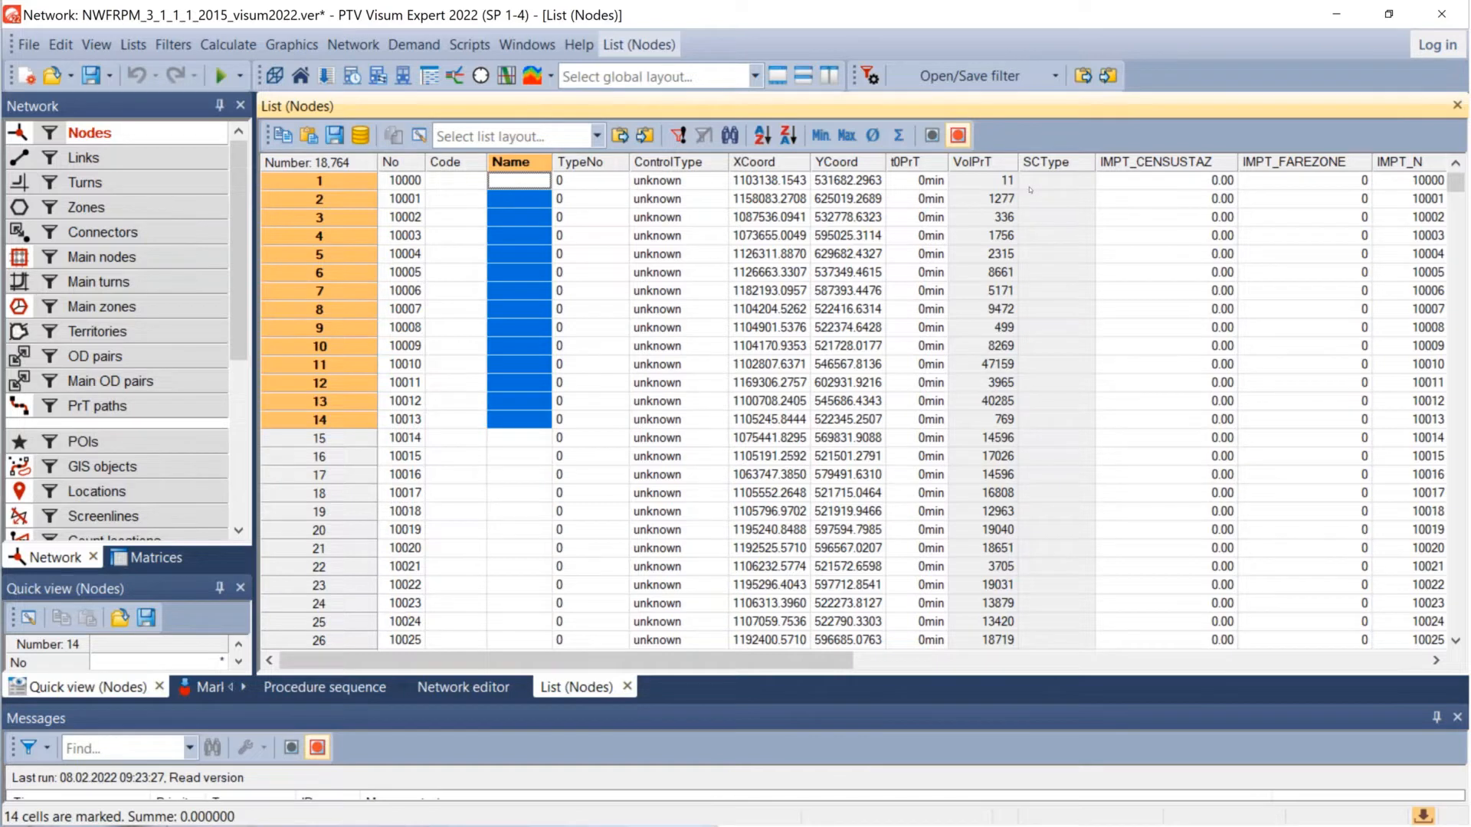
drag(1030, 187, 1034, 200)
drag(1005, 310, 1057, 475)
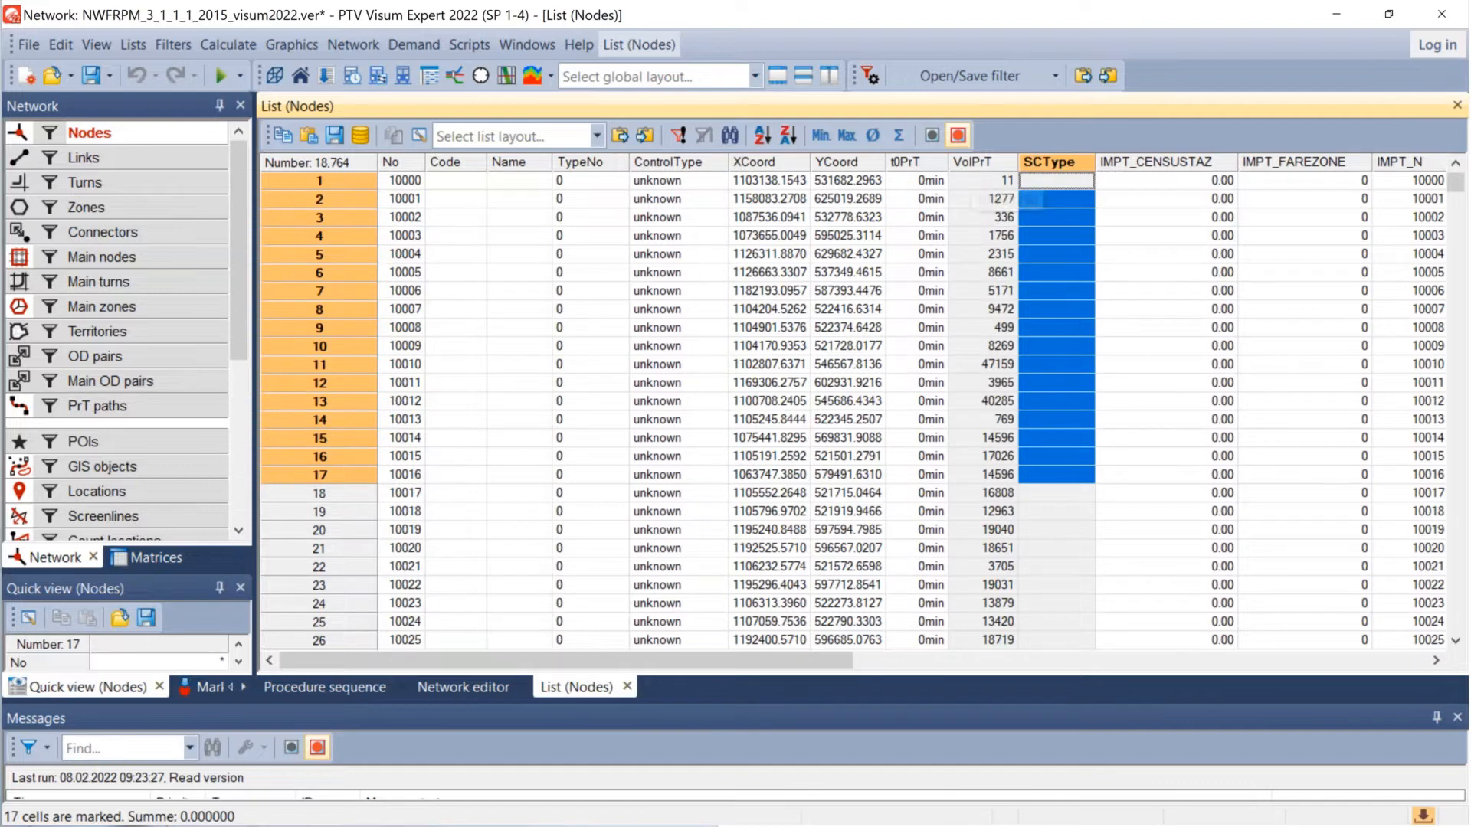
click(984, 184)
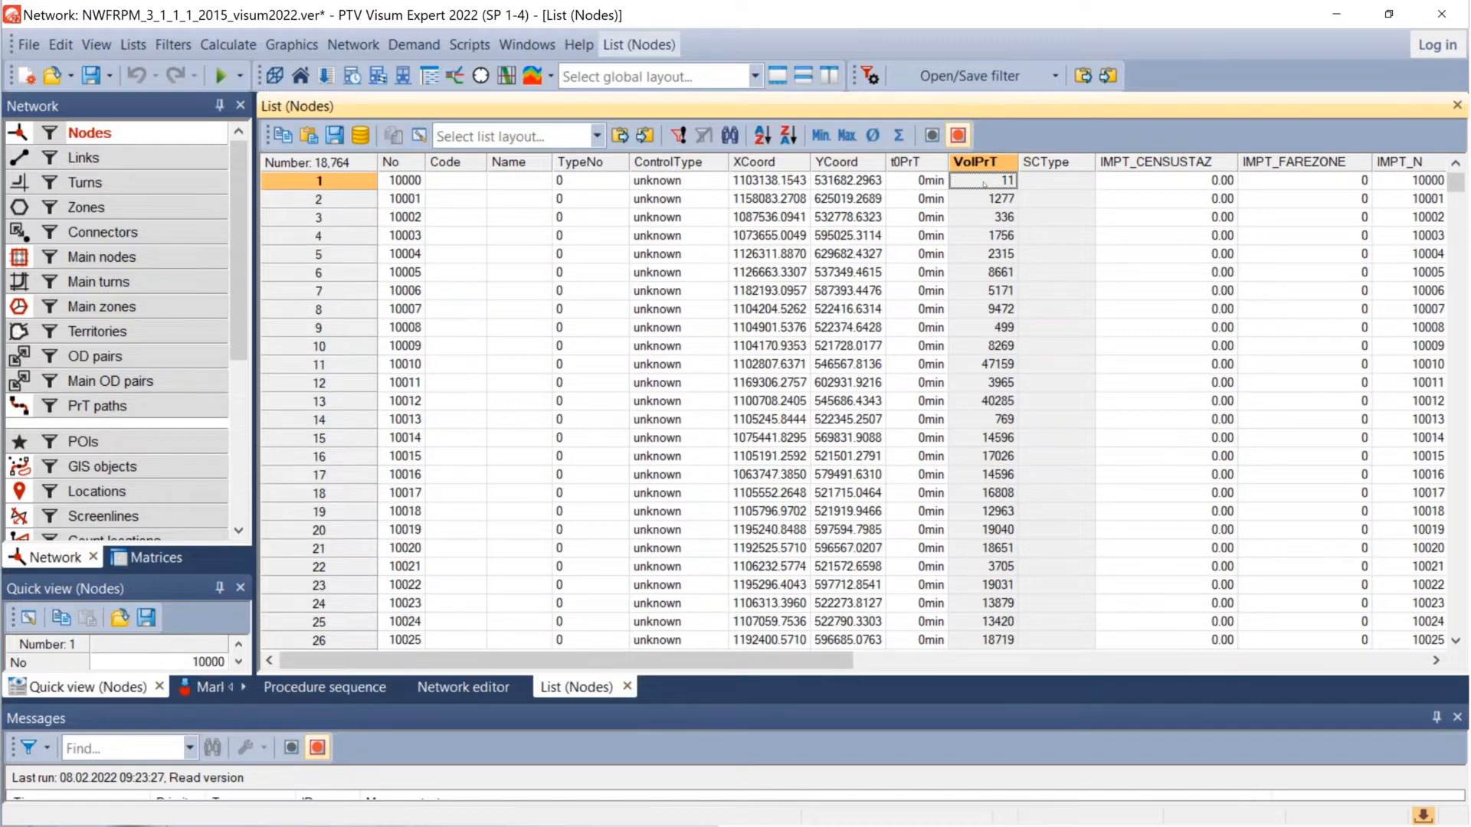
Step: Check which saved list layouts are available for the node list, then return to its cells
click(223, 75)
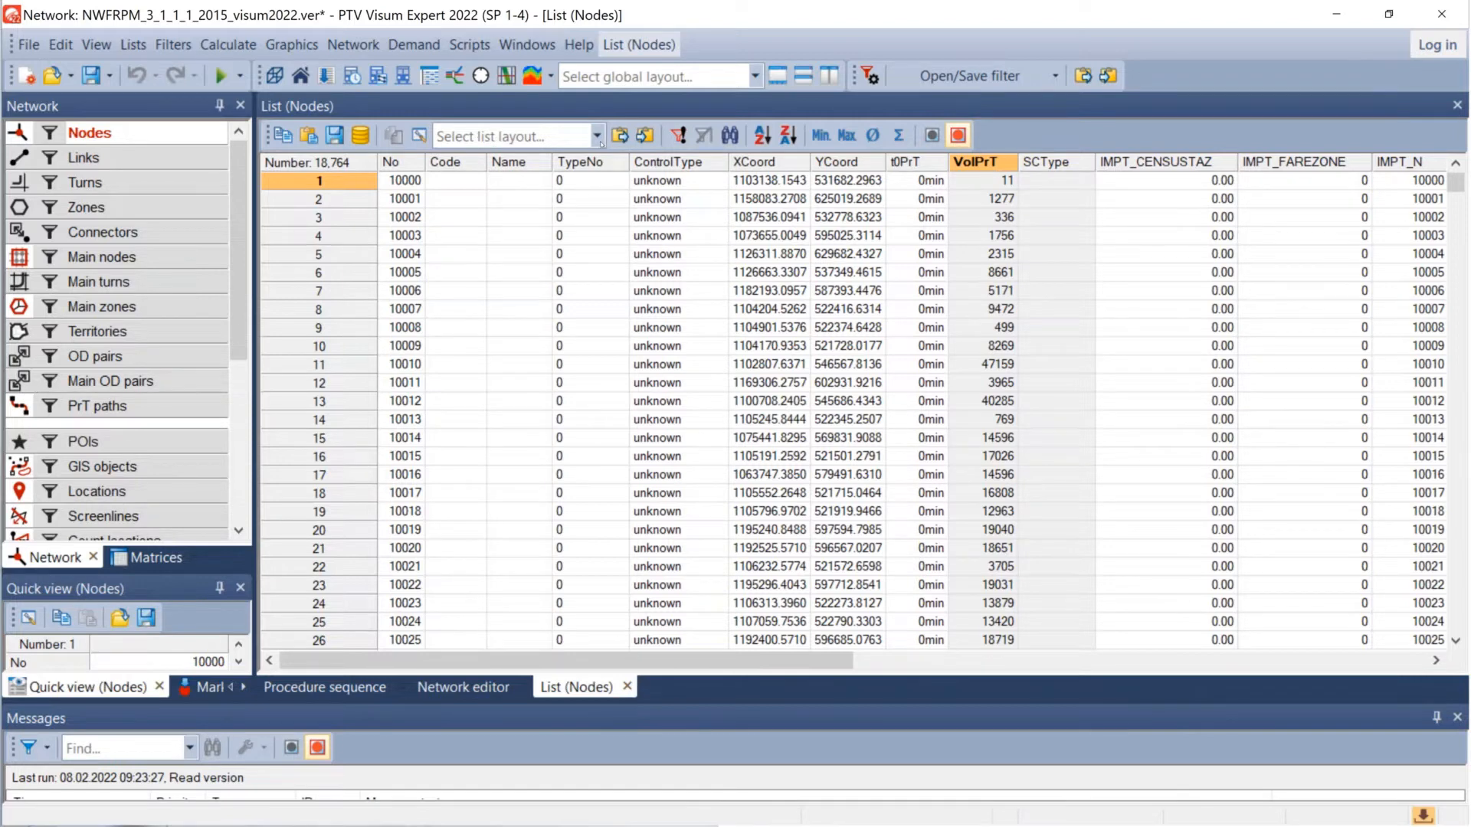
click(601, 142)
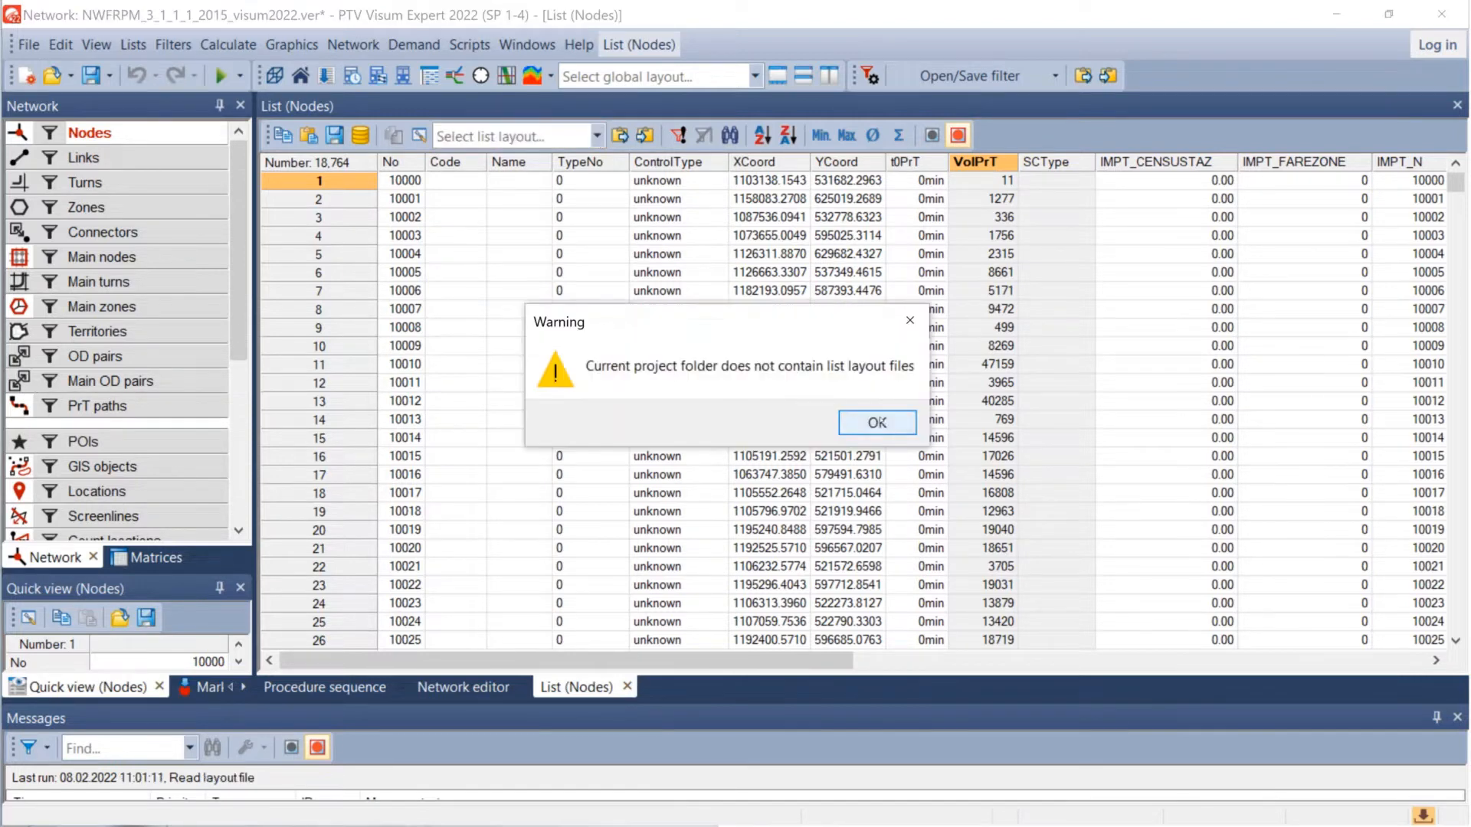
click(877, 422)
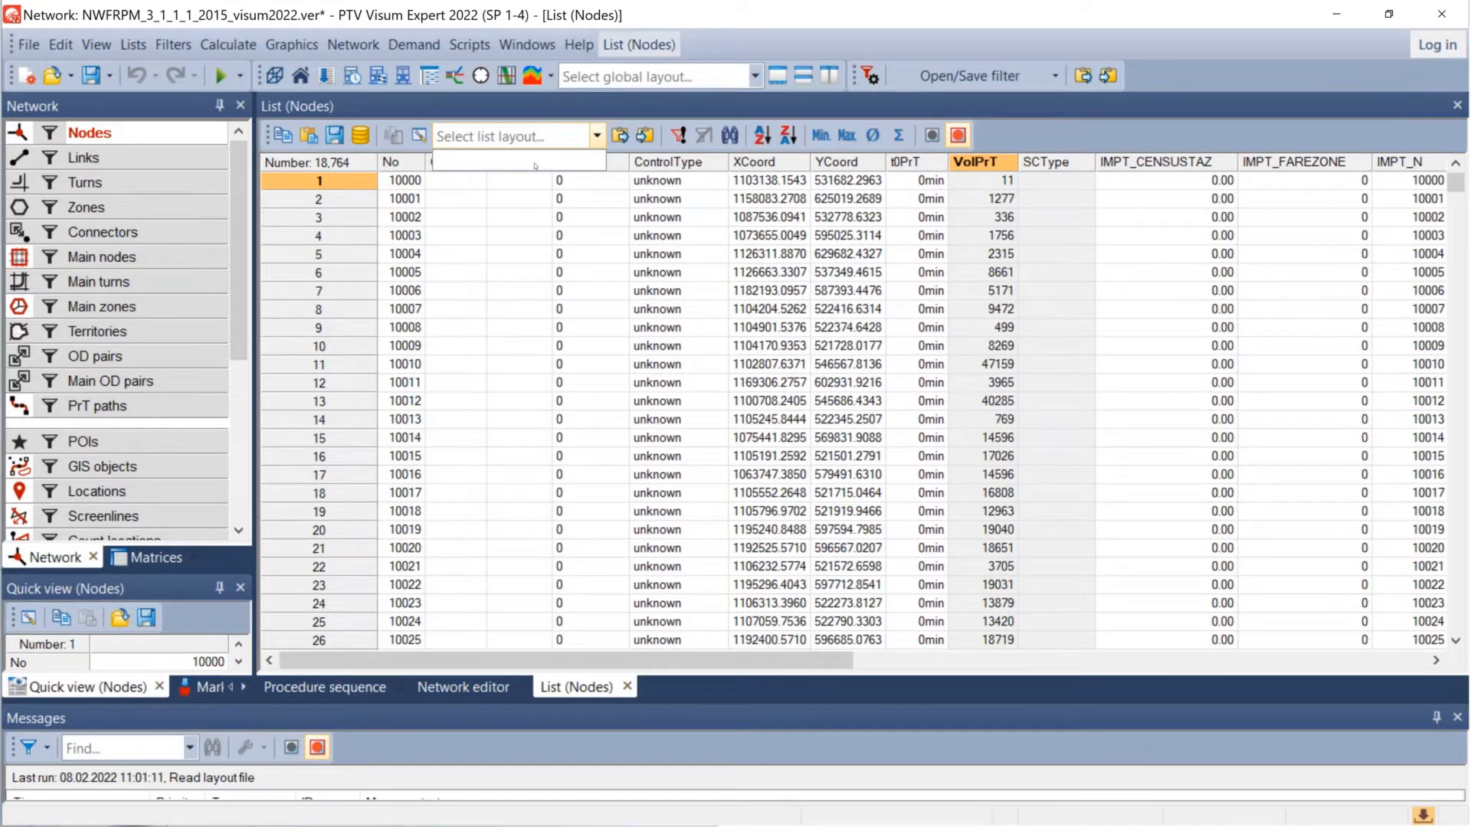
click(435, 217)
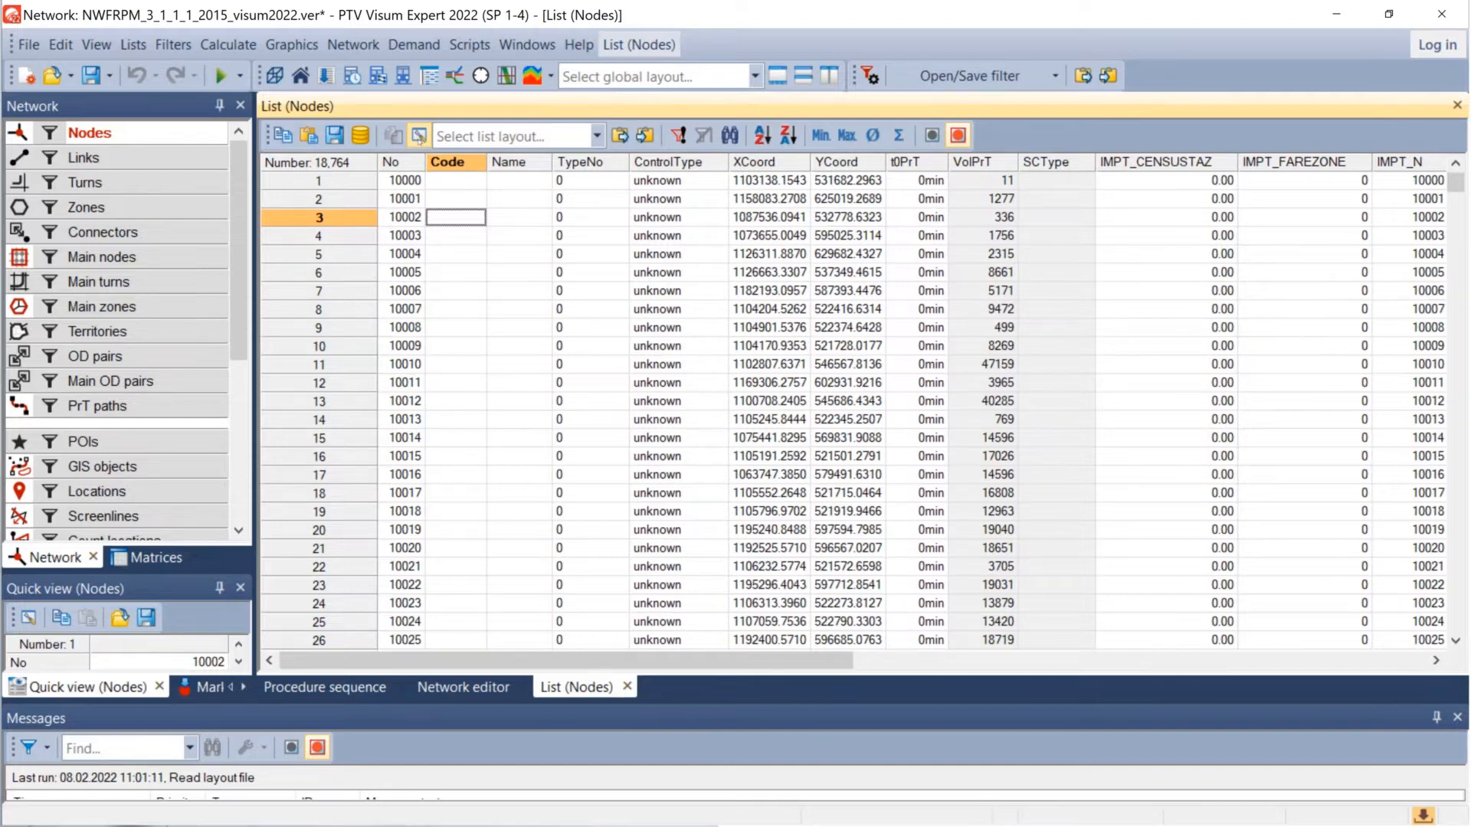
Step: Bring up the node list's attribute selection and examine the standard and user-defined attributes
click(419, 137)
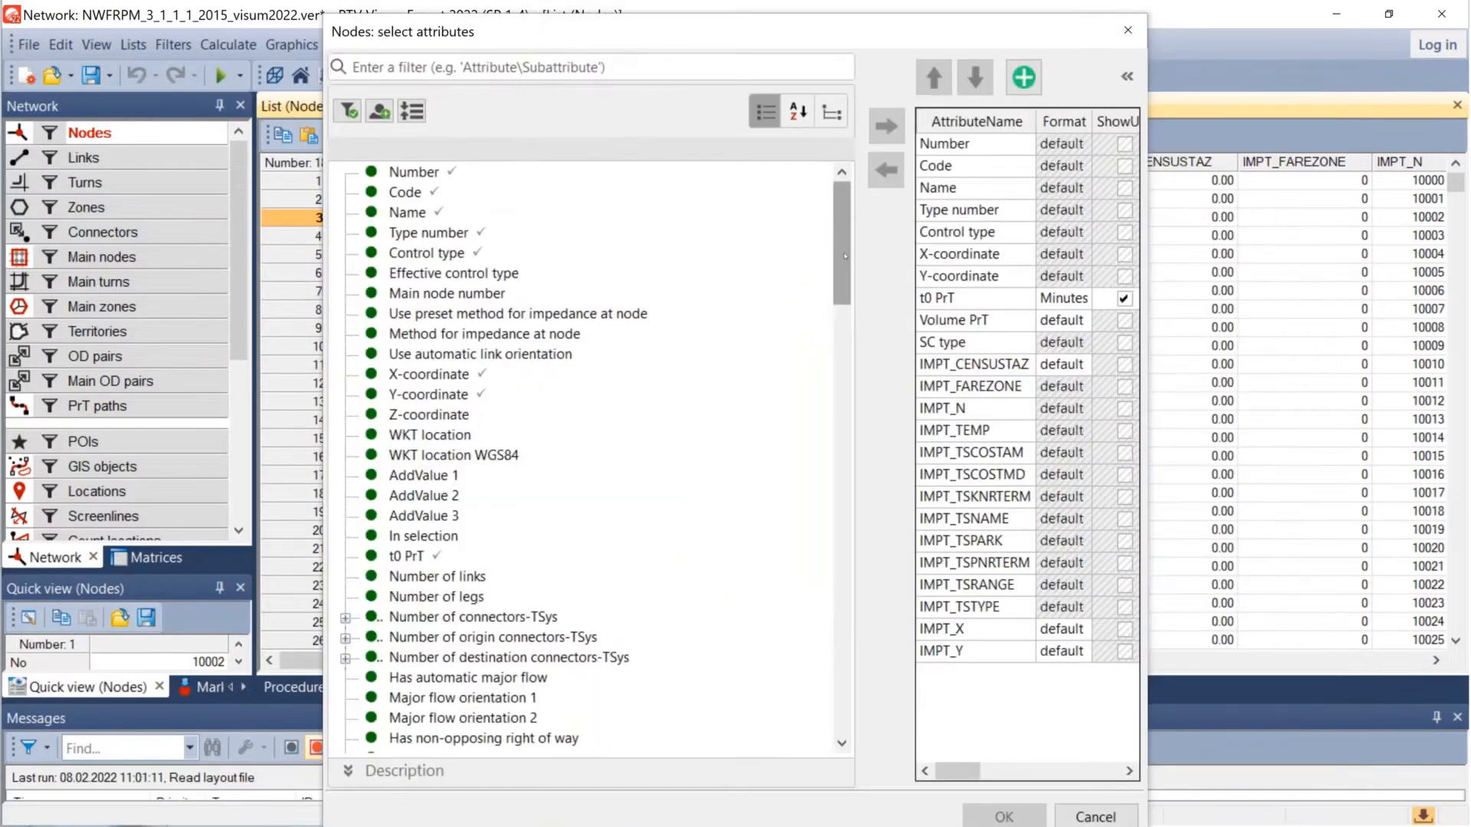
drag(845, 255, 846, 199)
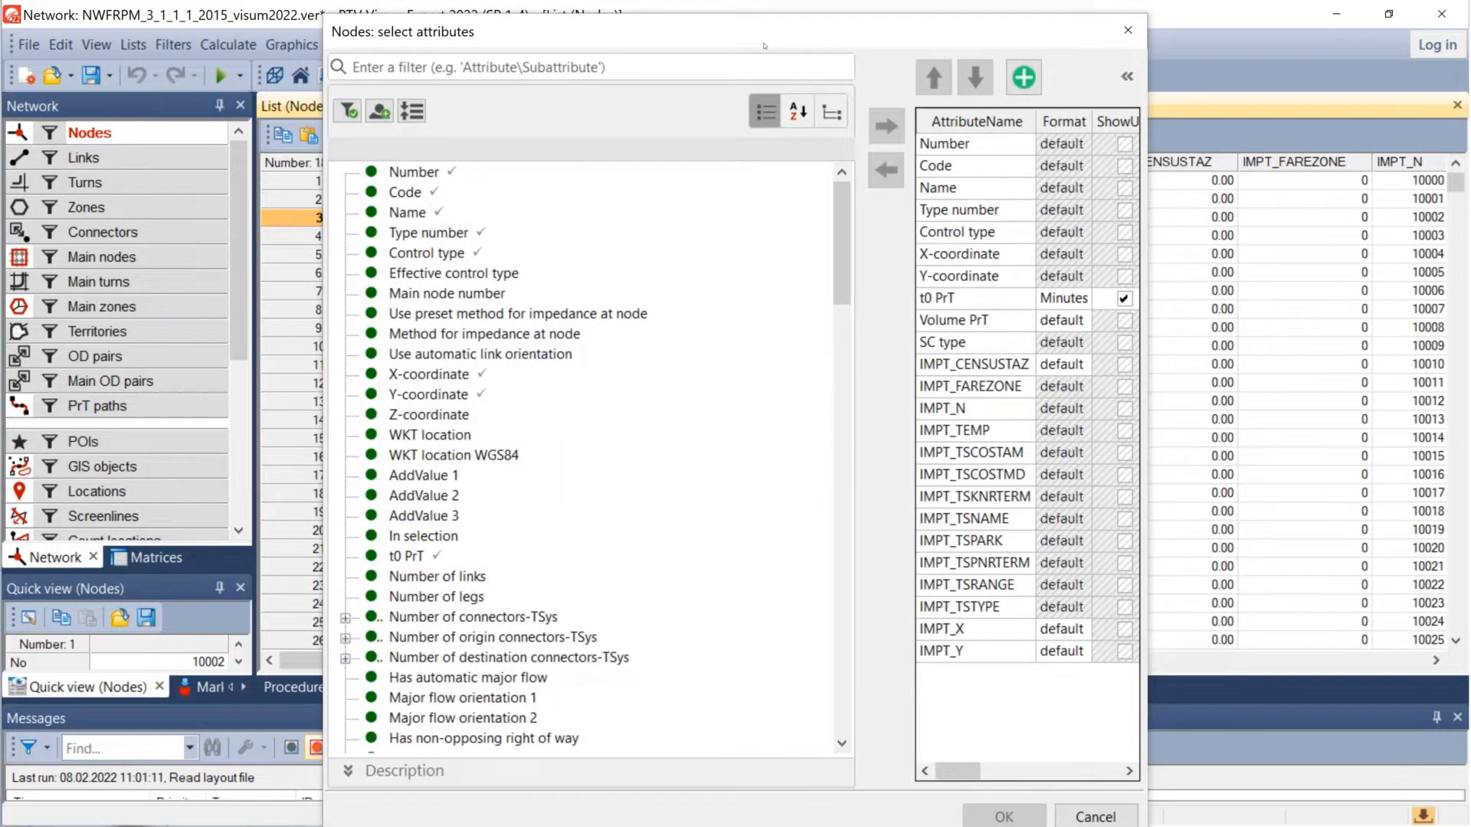
drag(764, 46, 1056, 65)
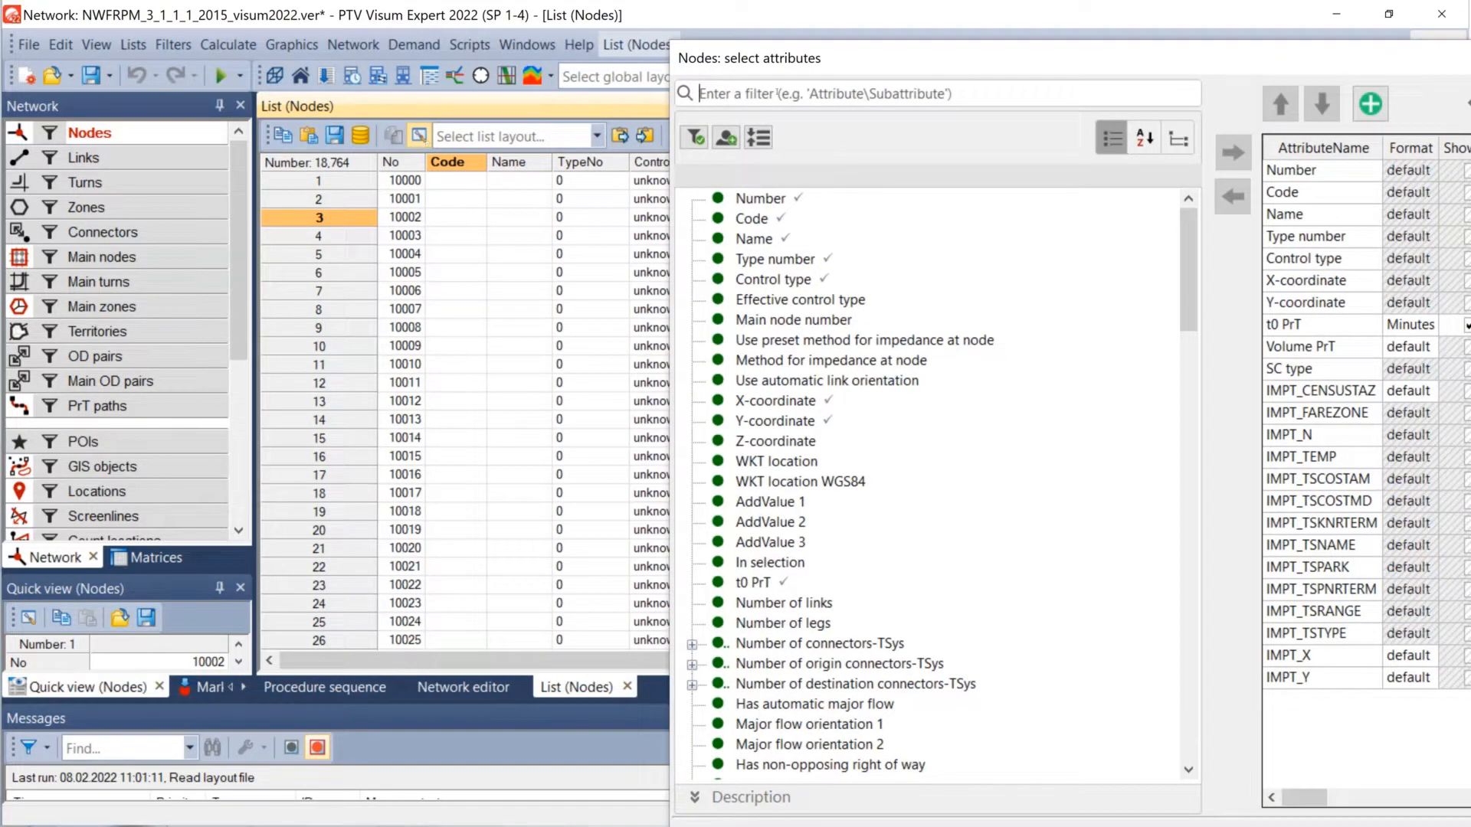
drag(879, 59, 714, 51)
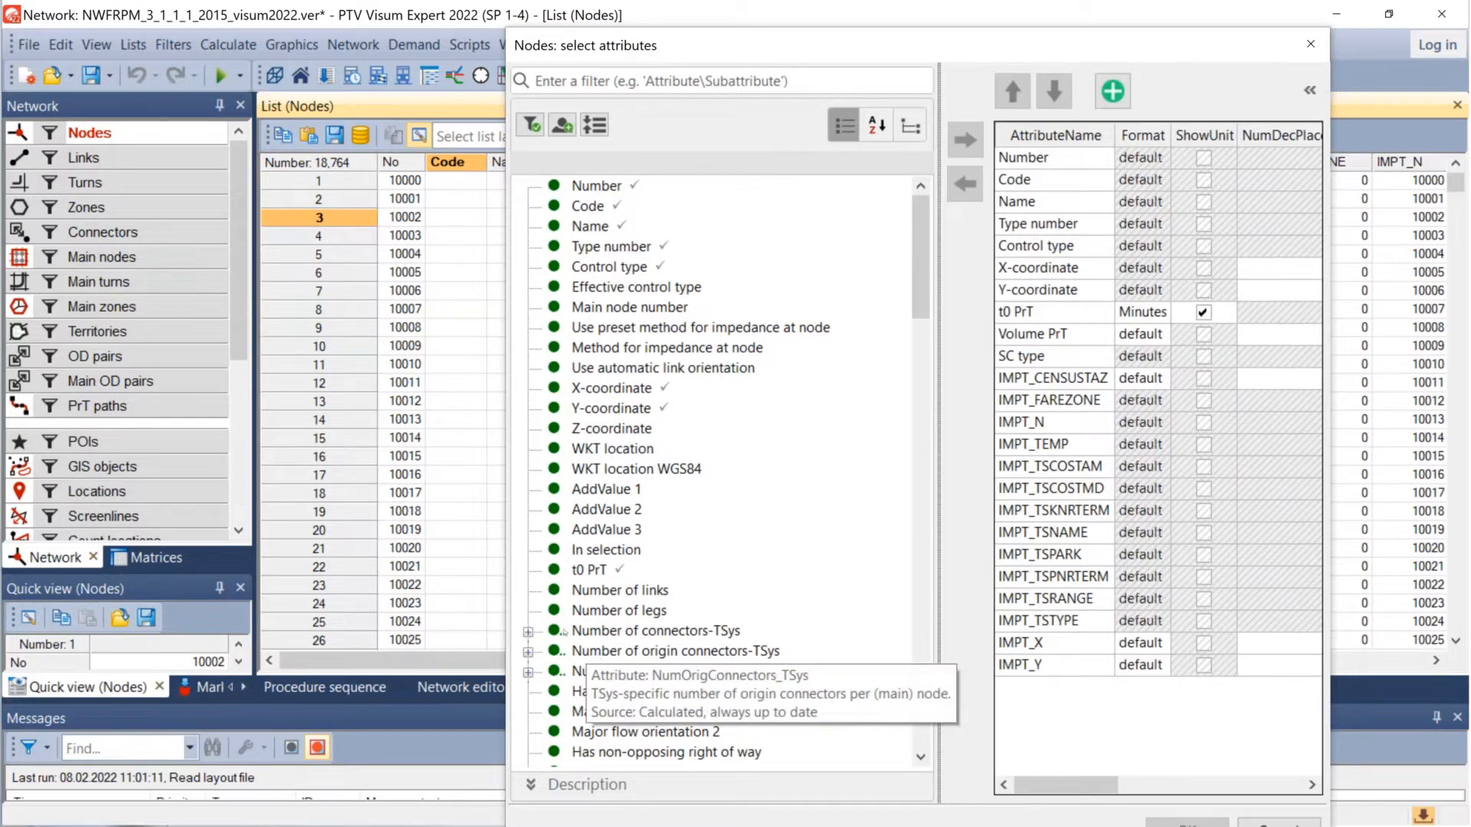
scroll(682, 573, down, 6)
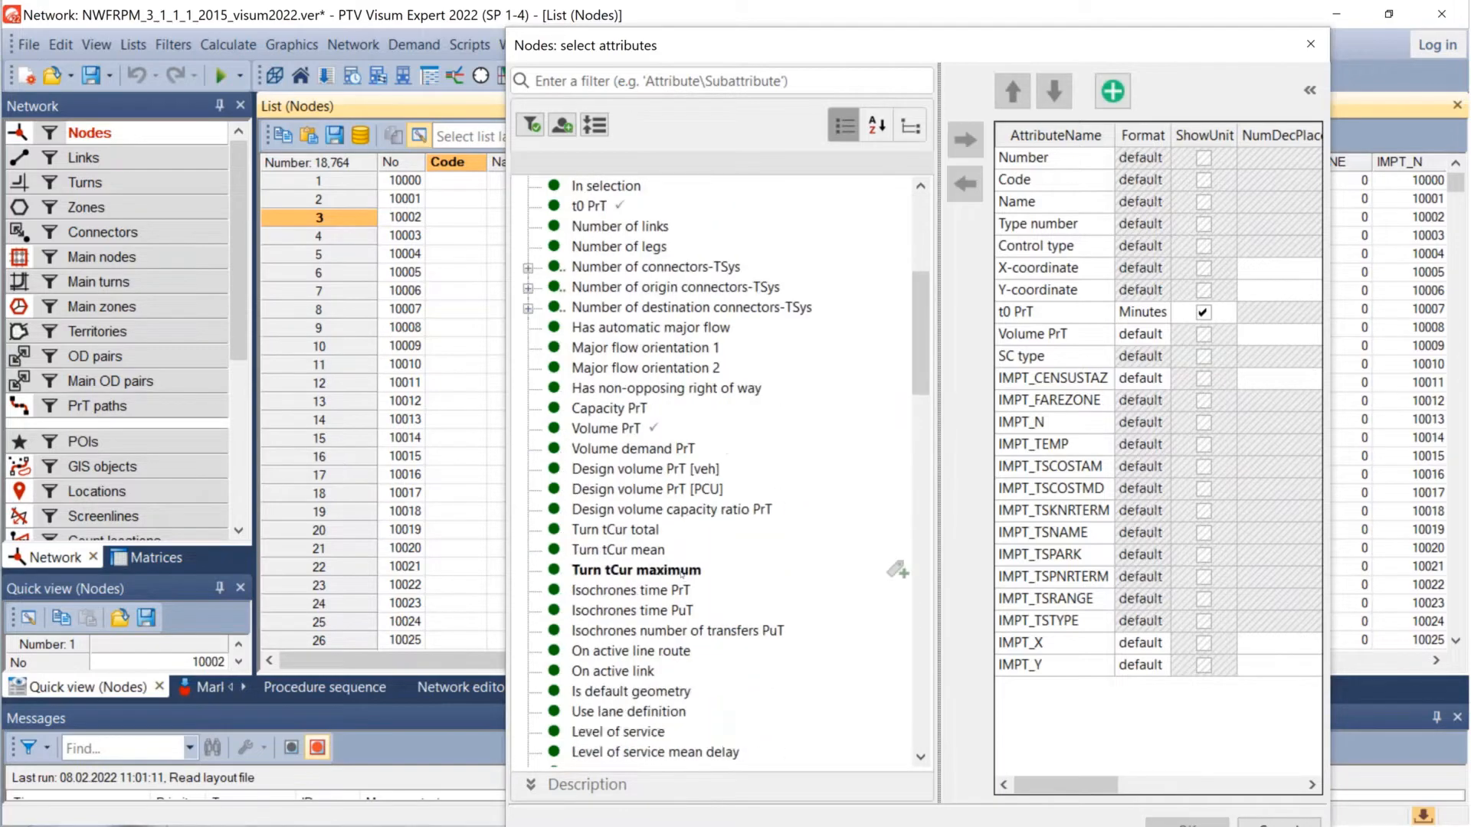
scroll(682, 573, down, 15)
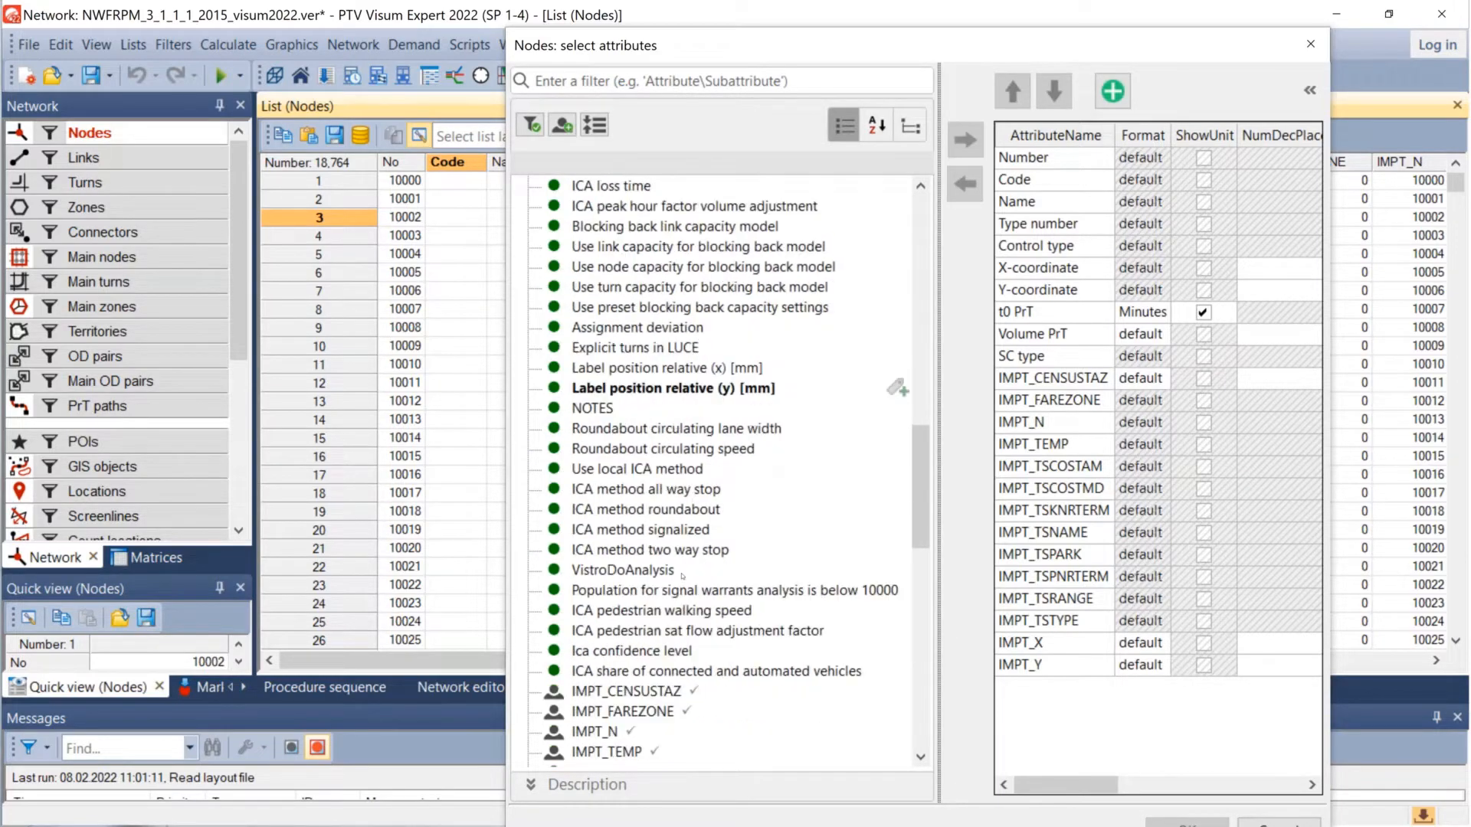
scroll(681, 574, down, 2)
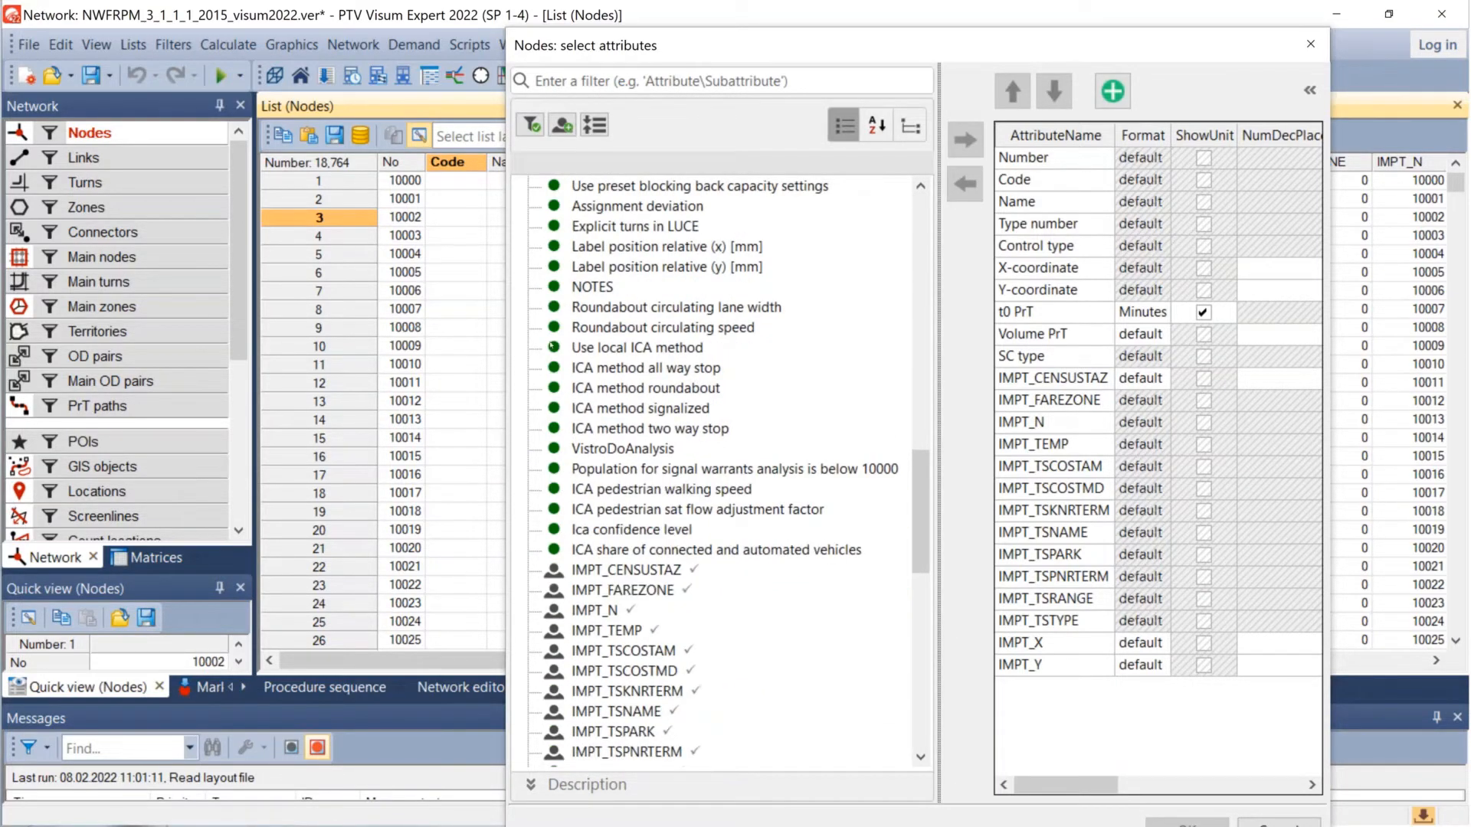
mouse_move(554, 347)
scroll(557, 586, down, 2)
scroll(558, 586, down, 1)
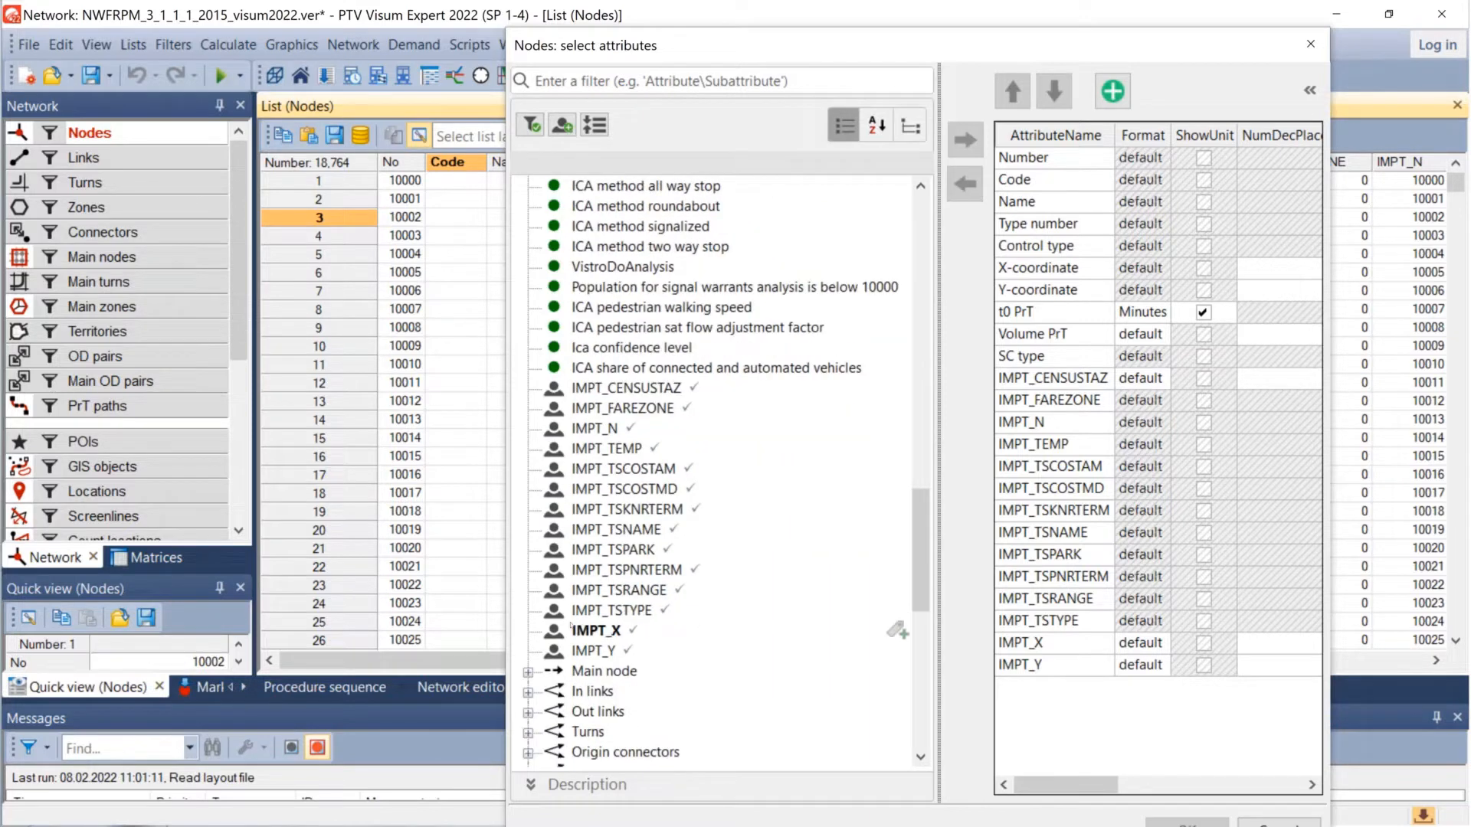
mouse_move(571, 625)
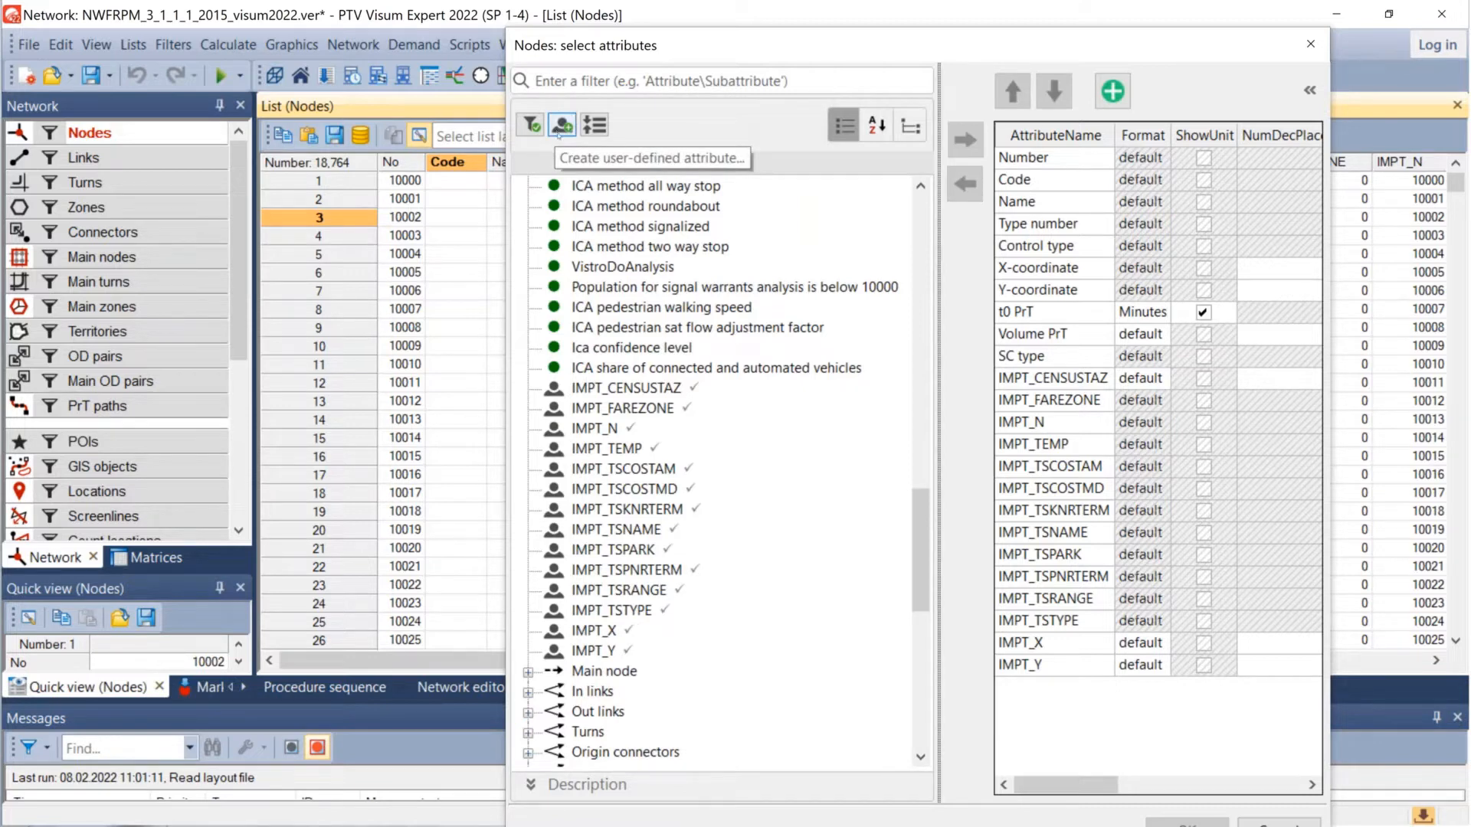
Step: Examine the related-object attribute groups of nodes, such as In links, Out links and Turns, expanding and collapsing Turns
scroll(757, 560, down, 4)
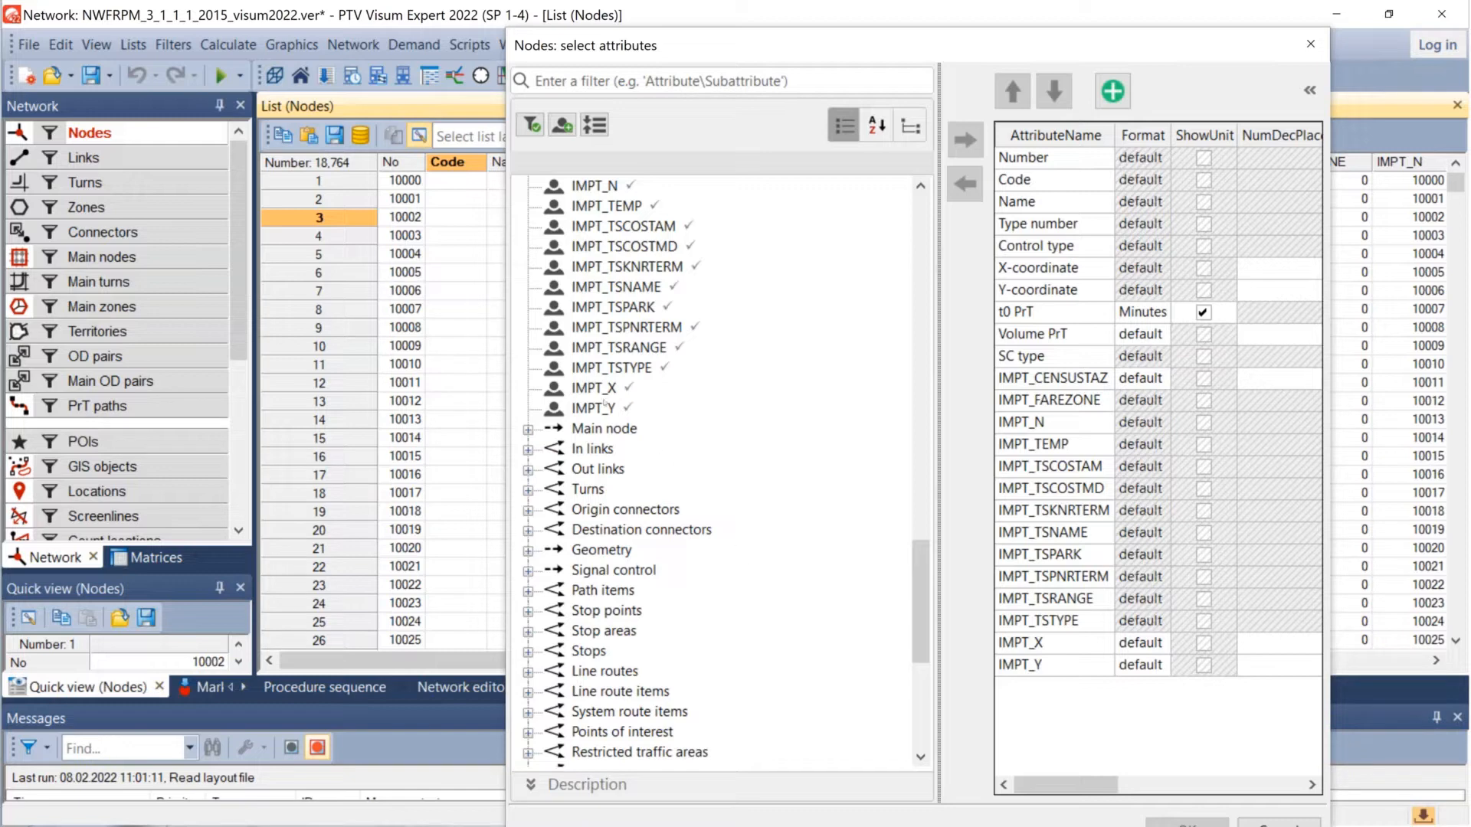
scroll(580, 480, down, 2)
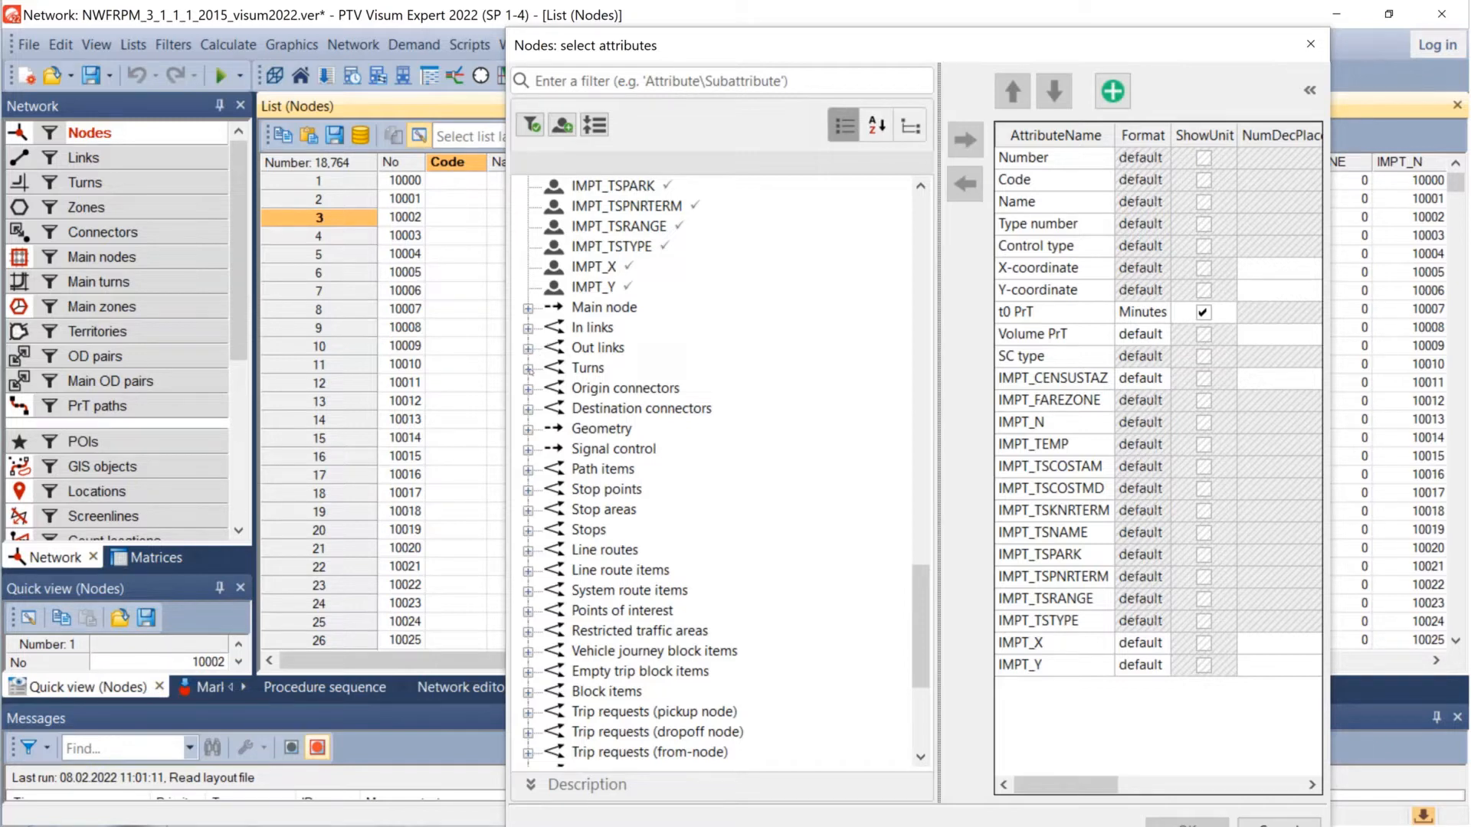
click(529, 369)
click(529, 288)
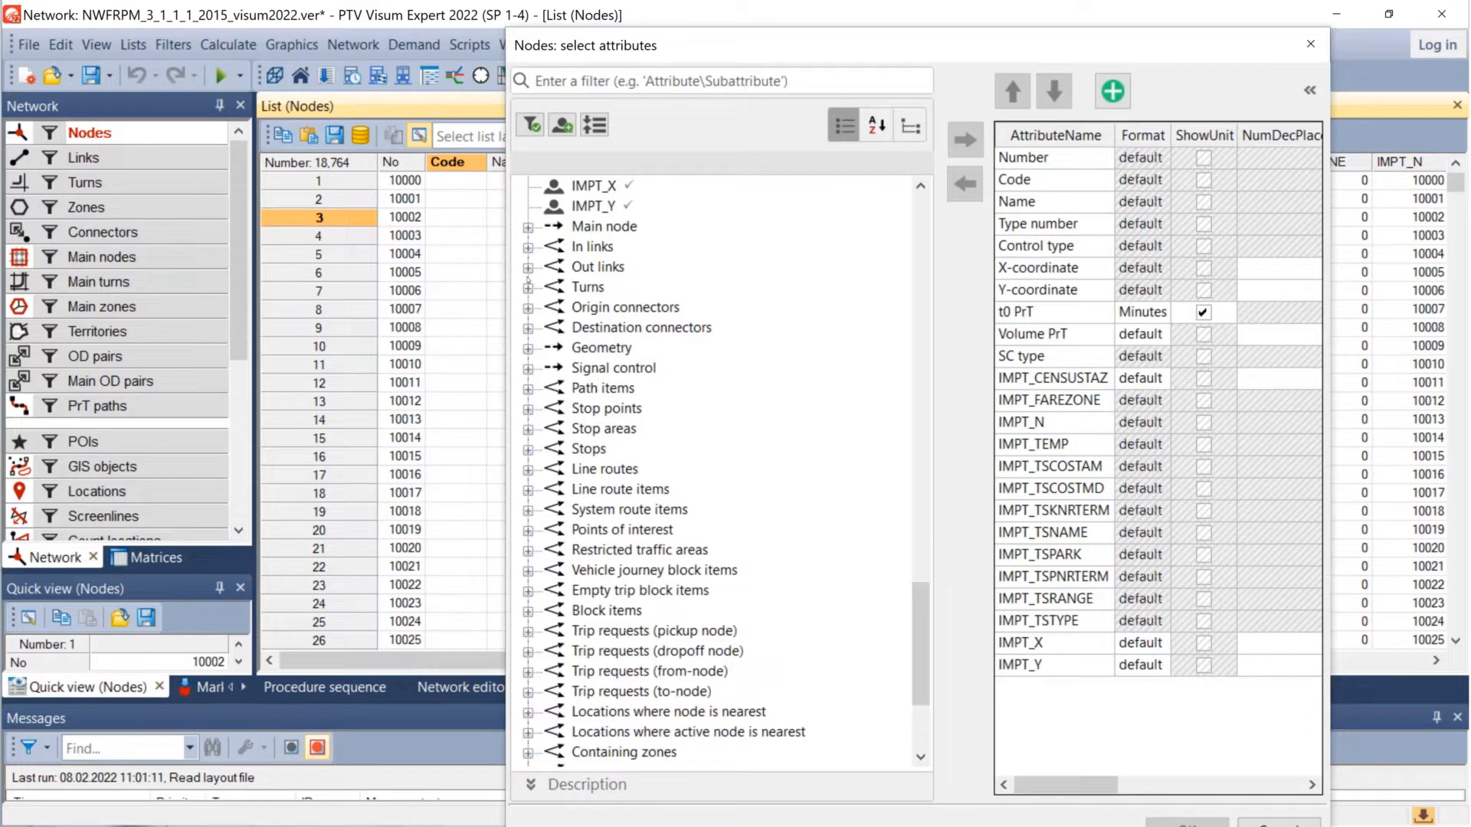
scroll(818, 655, up, 10)
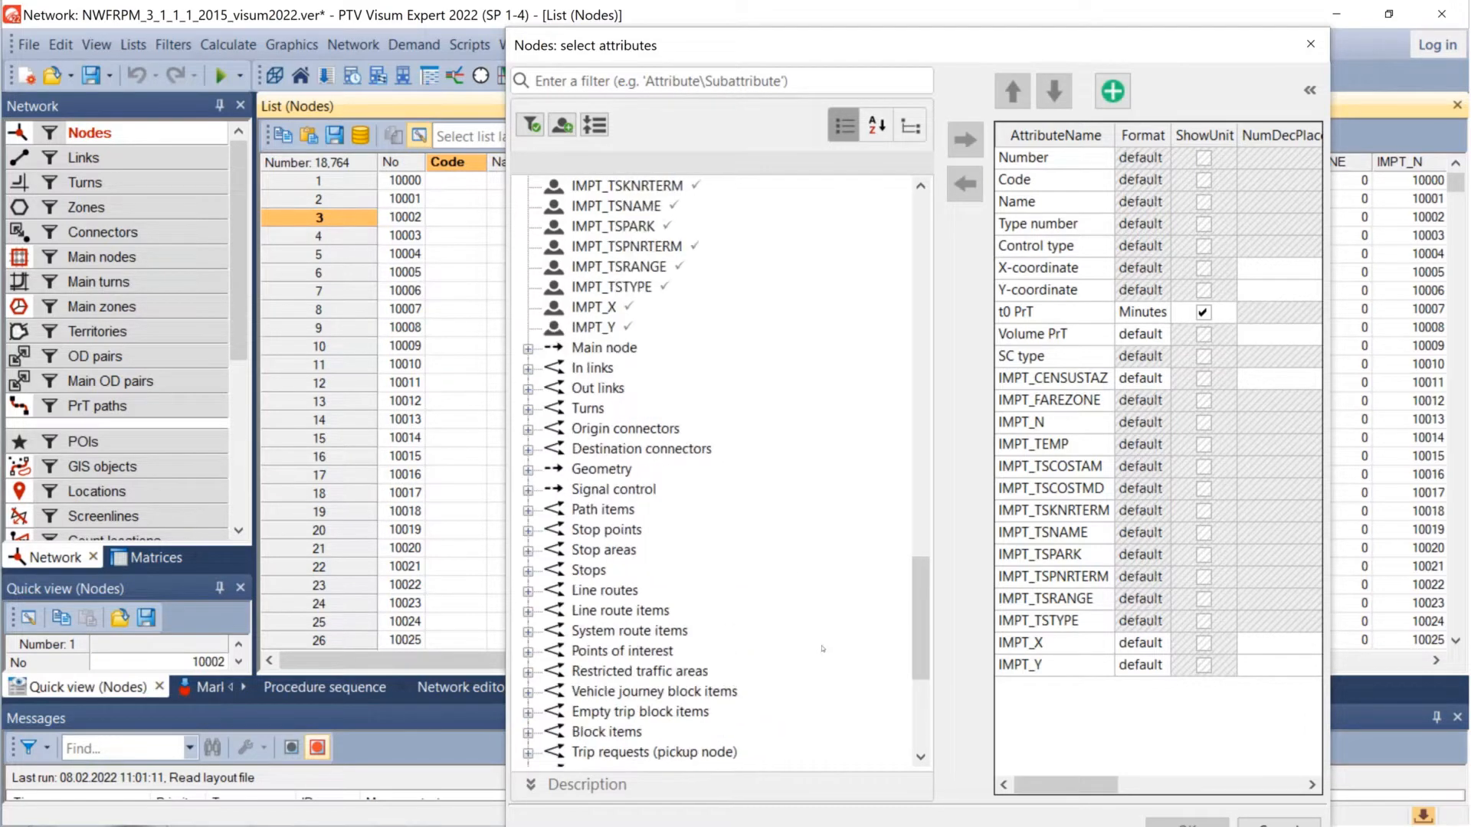
scroll(827, 641, up, 1)
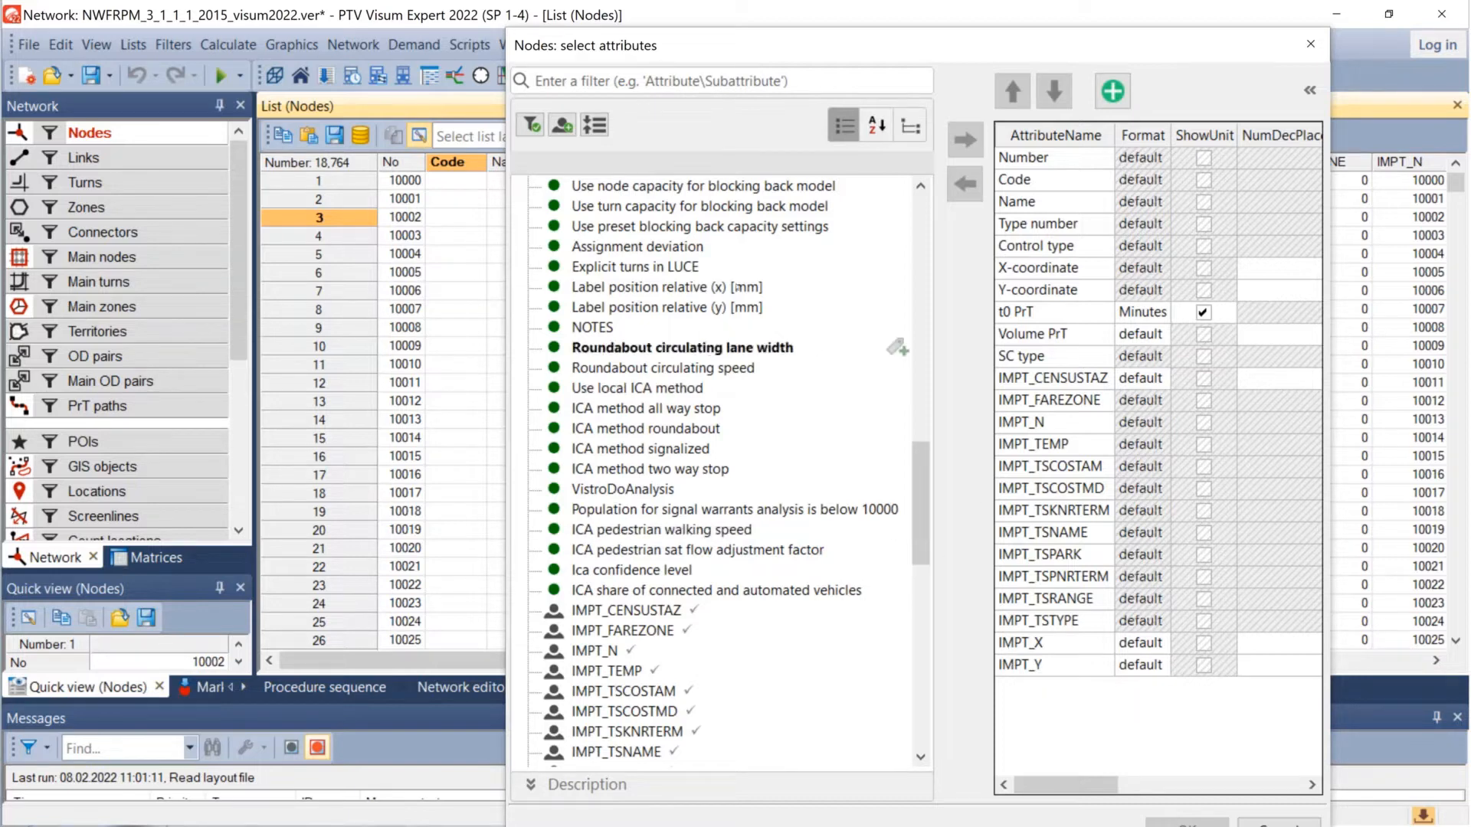
Step: Try adding Assignment deviation to the node list's attributes, remove it again and close the attribute selection without applying changes
click(674, 246)
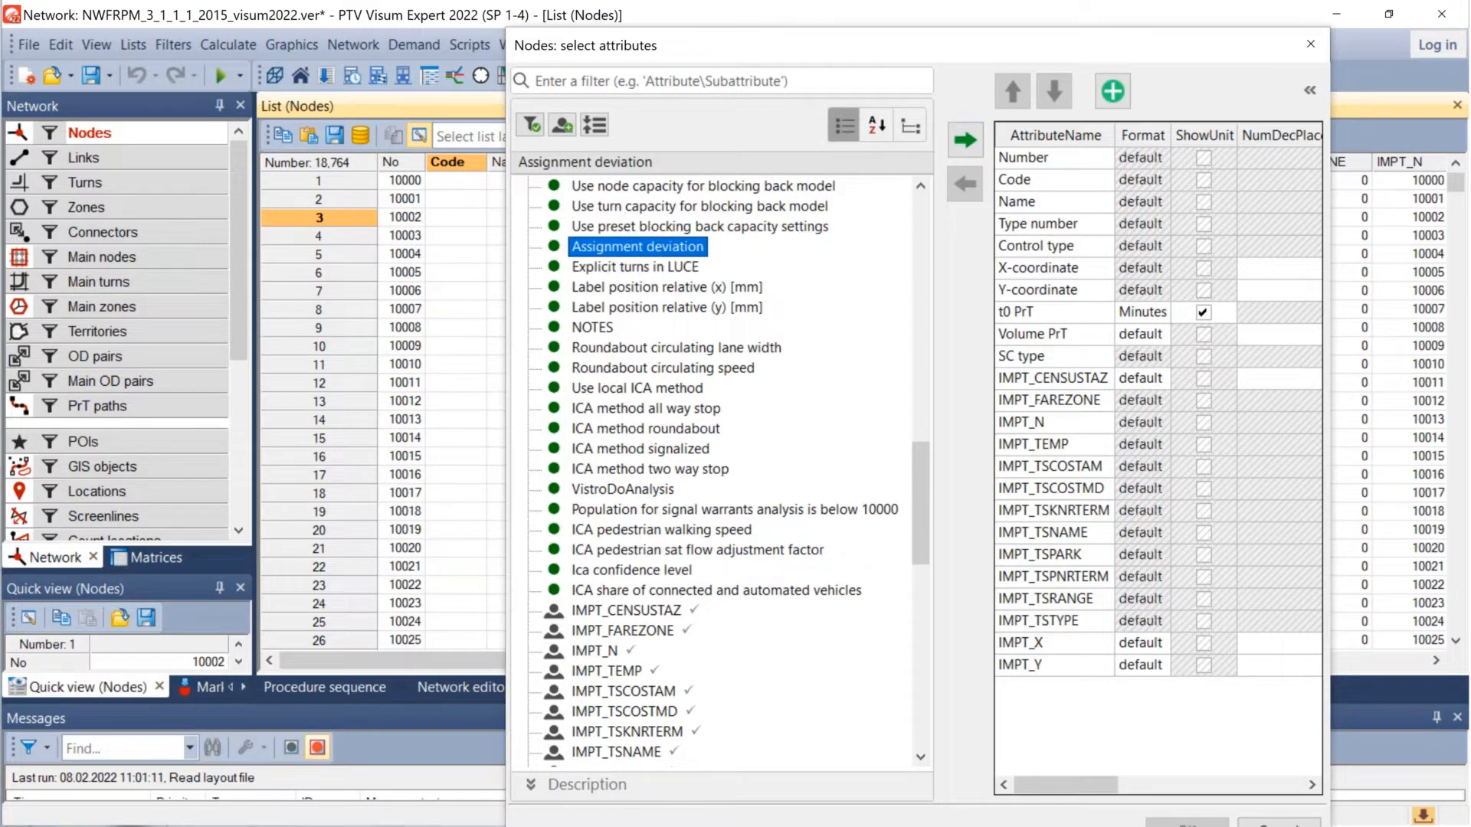
click(965, 149)
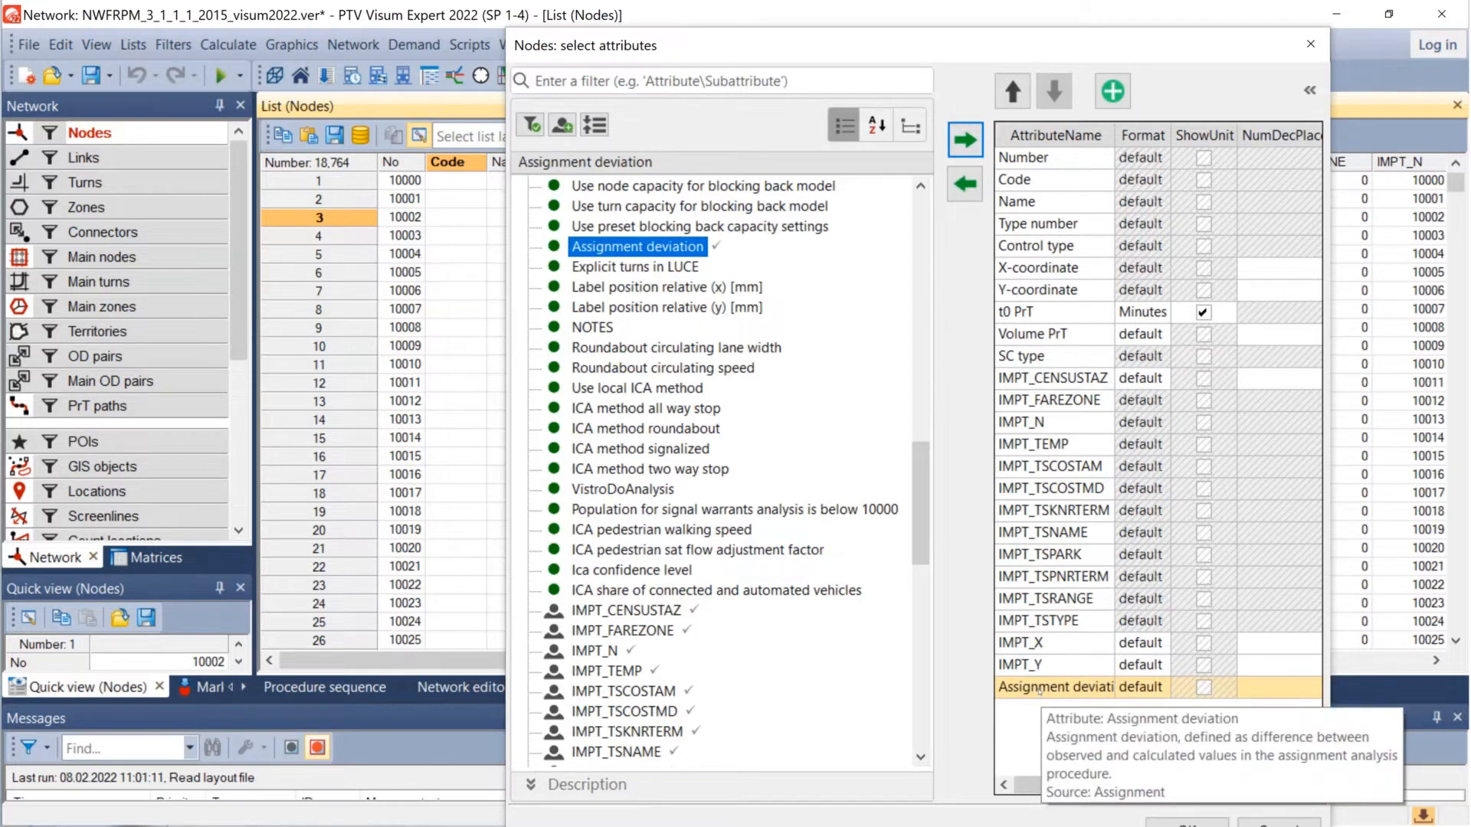
double_click(1027, 690)
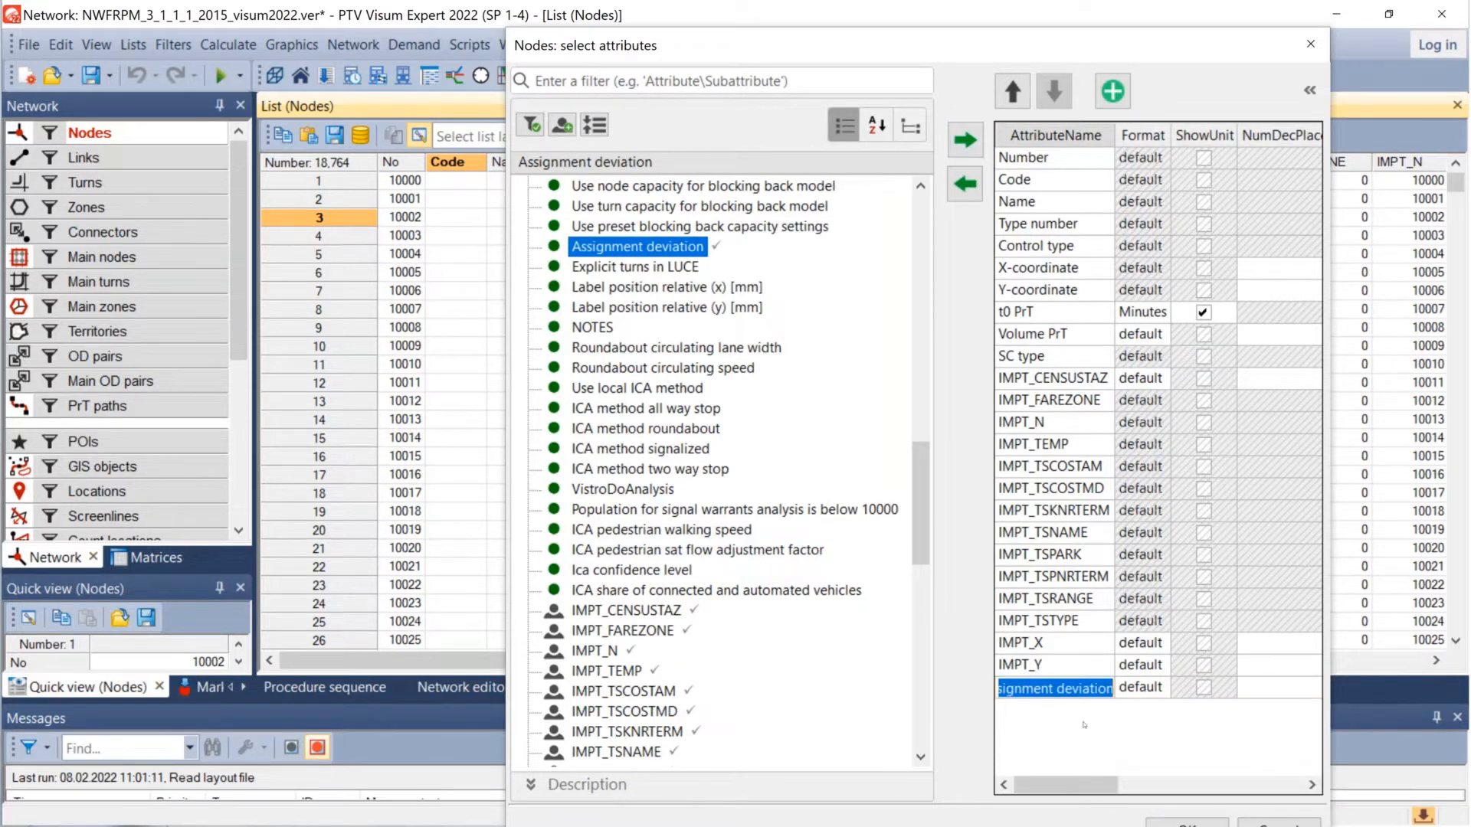
key(BackSpace)
key(Return)
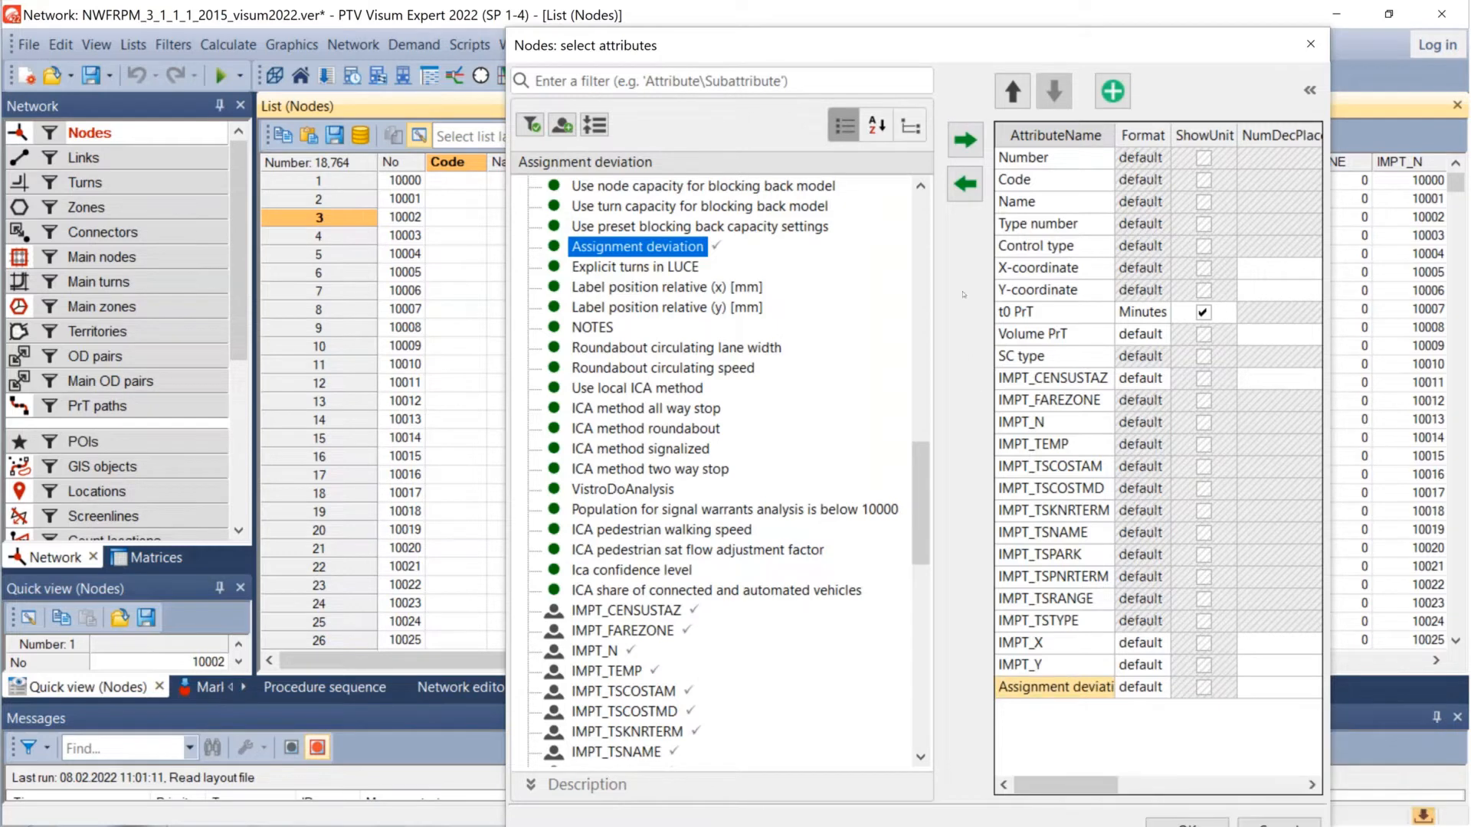
click(965, 185)
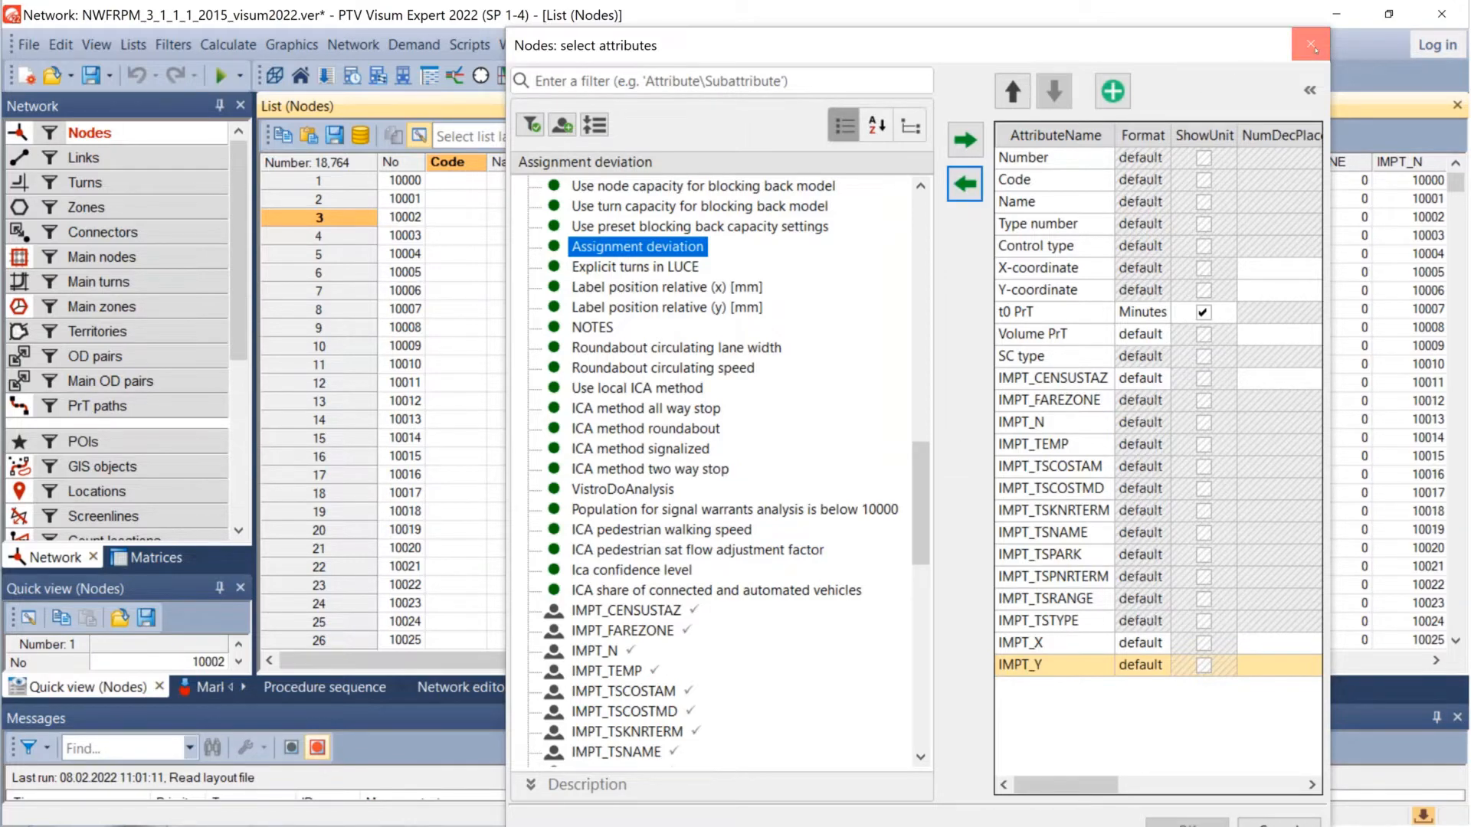
click(1312, 46)
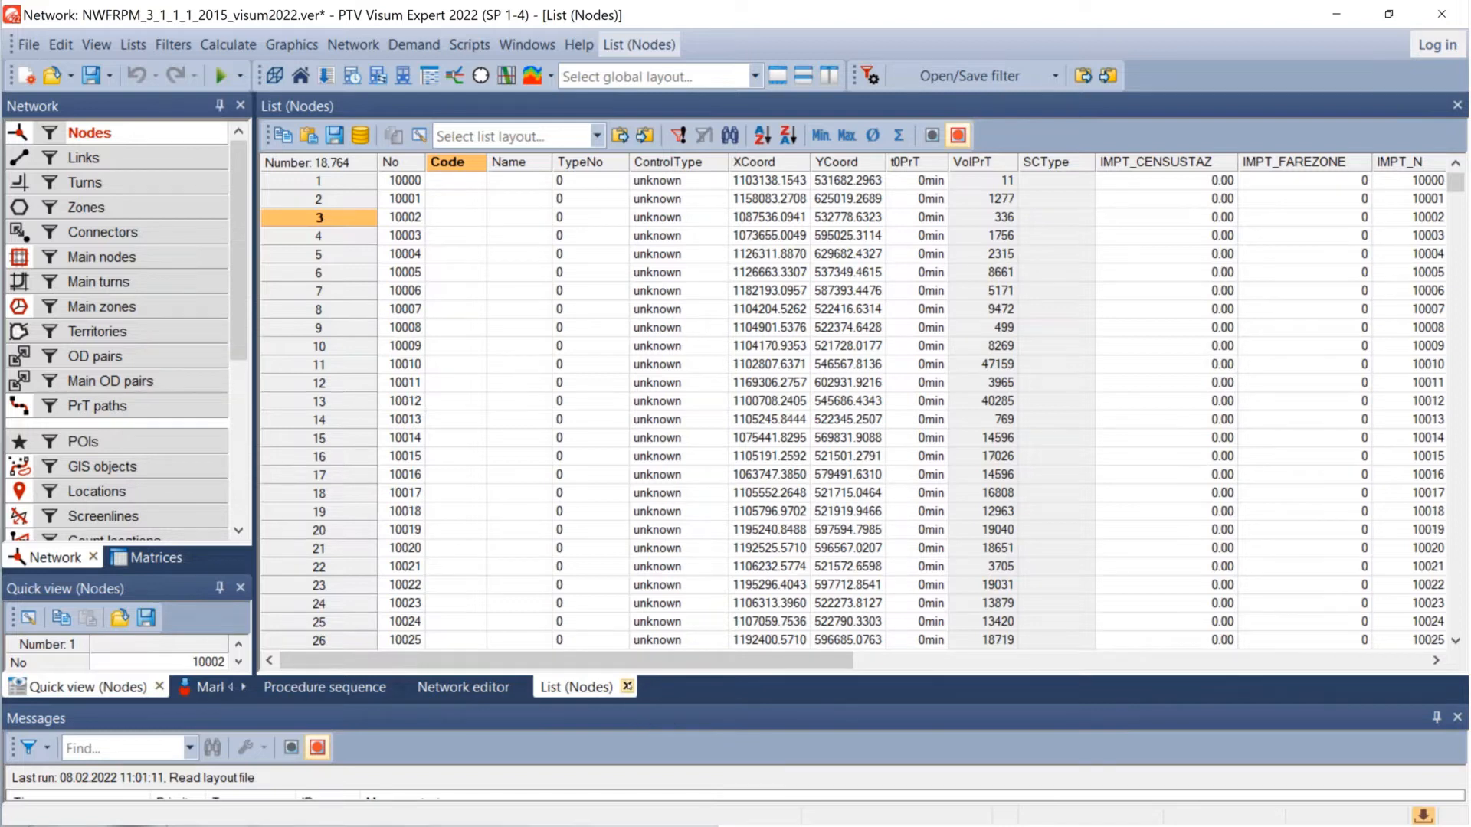
Step: Close the node list and return to the network map around node 10002
click(586, 688)
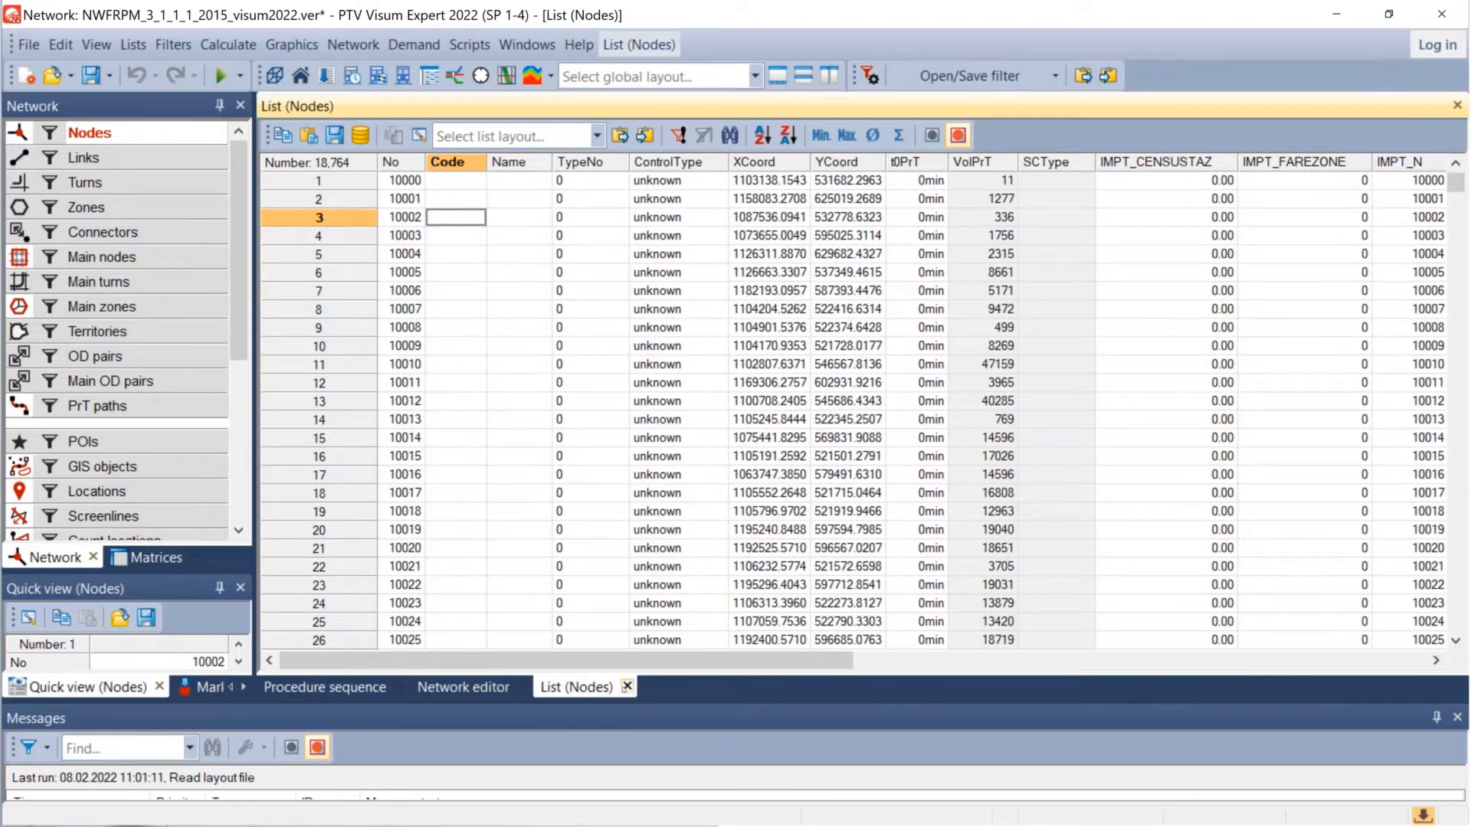
click(627, 687)
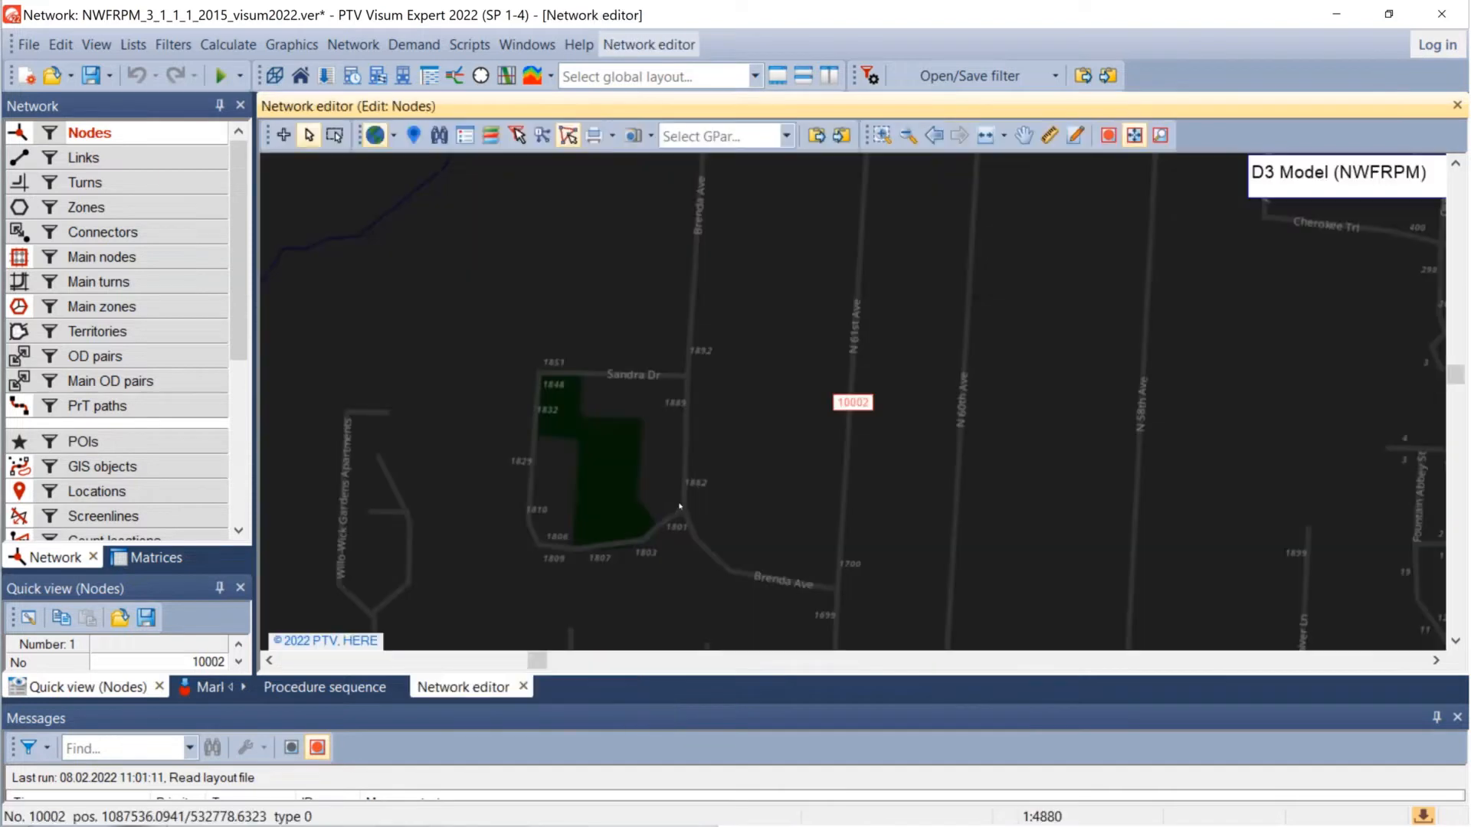
scroll(697, 498, down, 6)
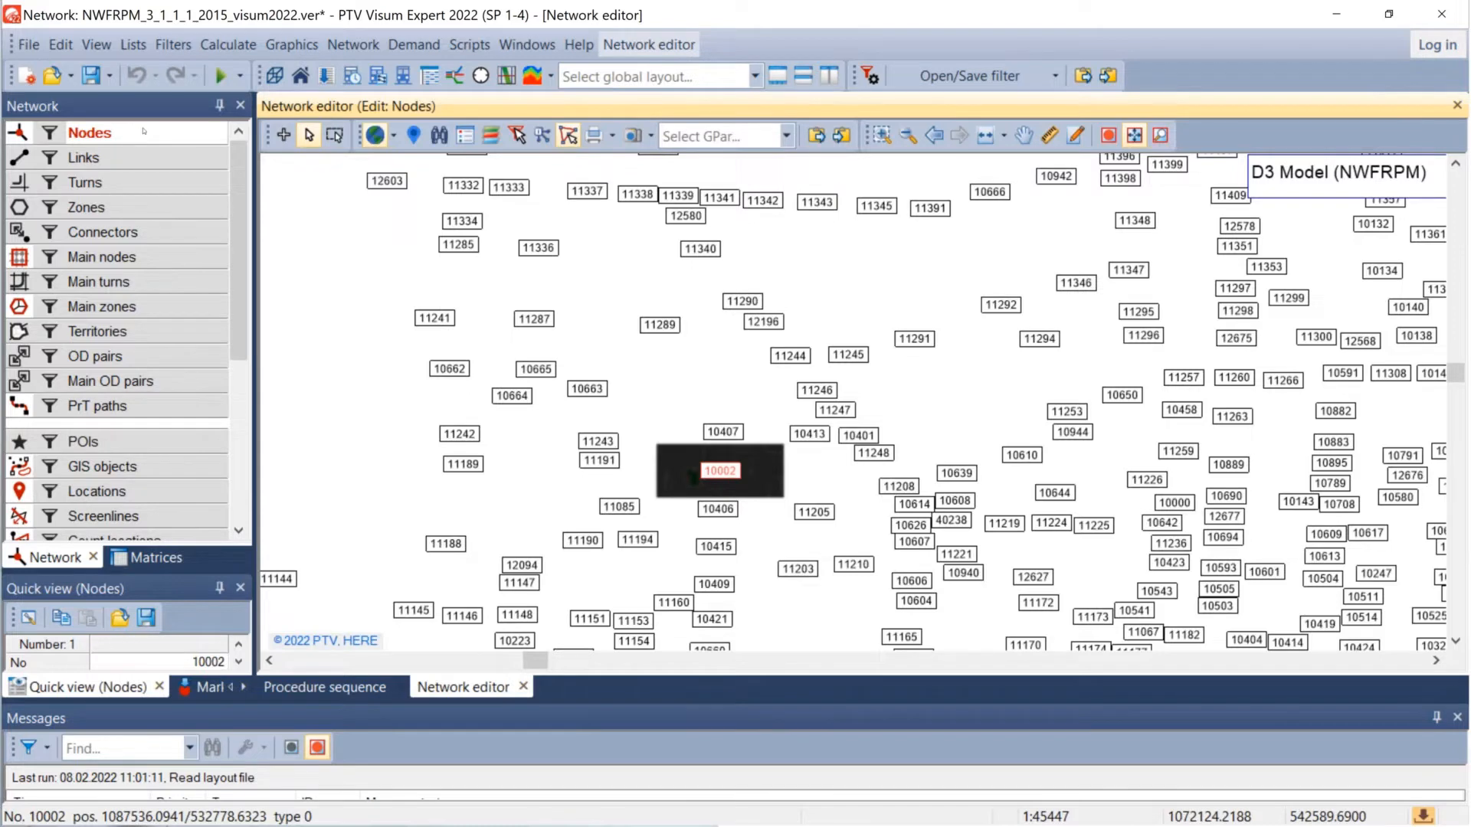
Step: Reopen the node list and dock it beside the network editor
right_click(144, 132)
click(198, 230)
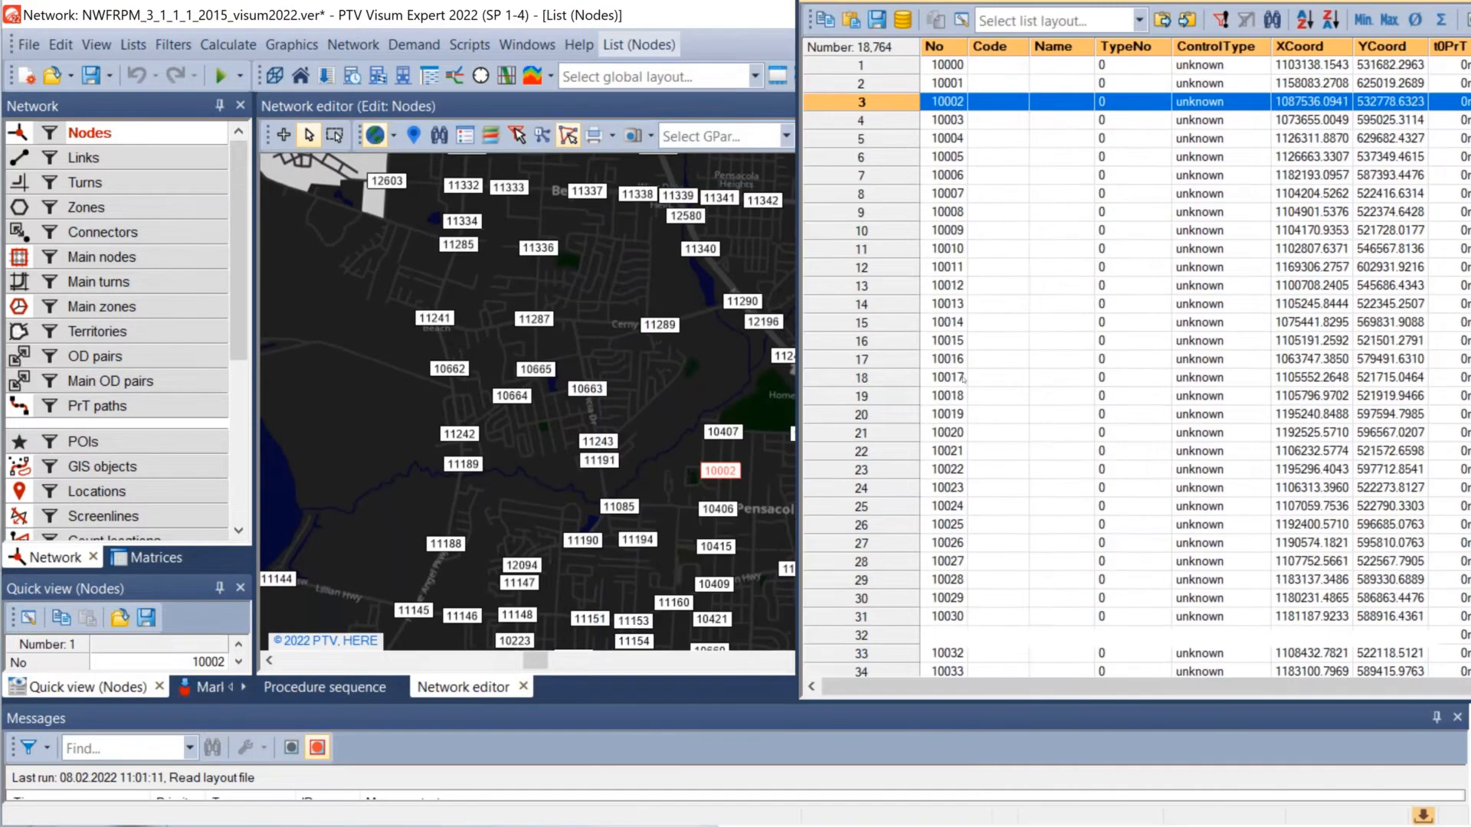
drag(964, 378, 887, 389)
Step: Check the synchronised selection by picking nodes 10006, 10019 and 11721 in the list and nodes 11720 and 11739 on the map
click(1108, 289)
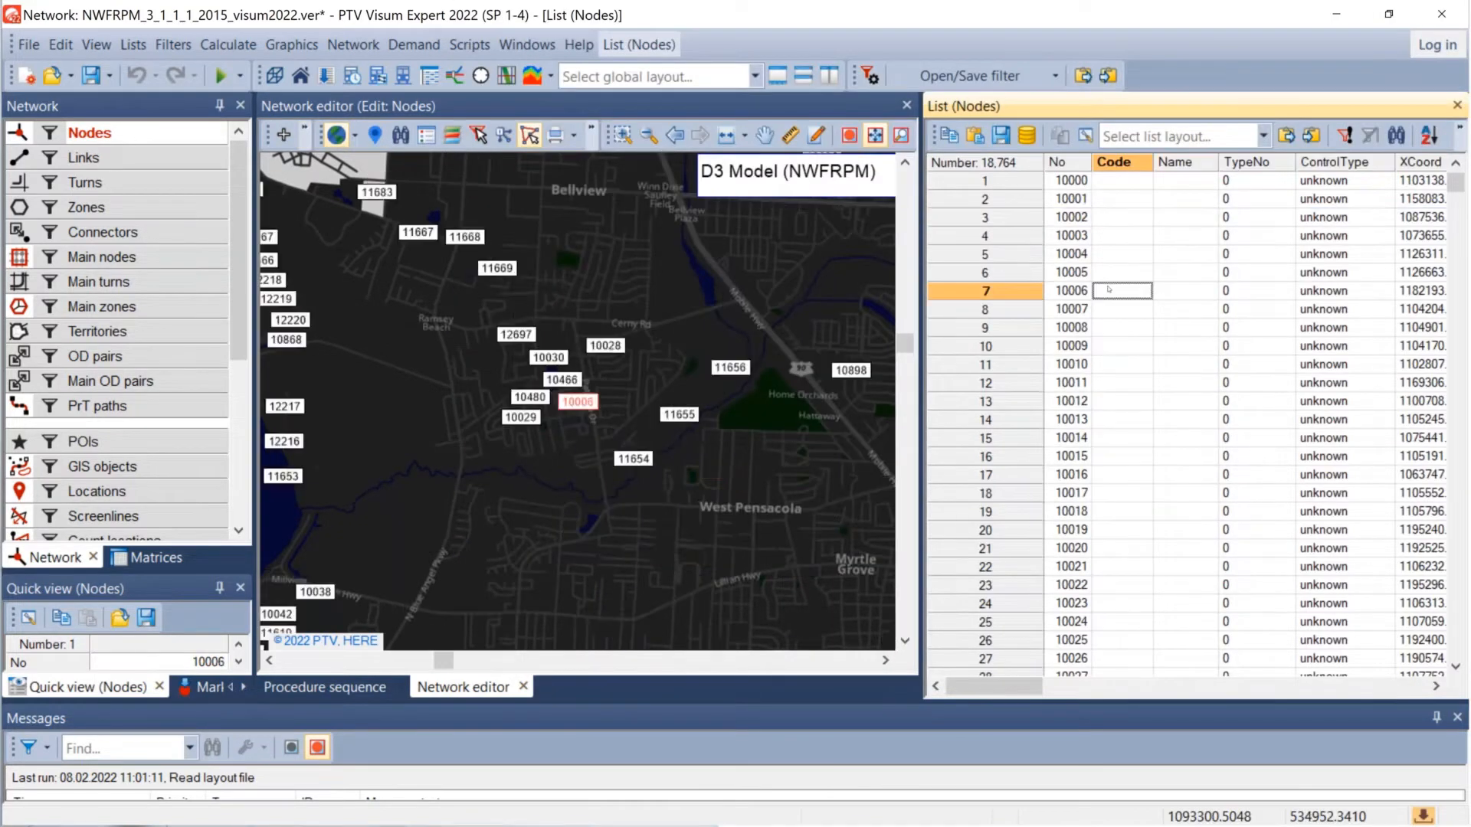
click(1121, 532)
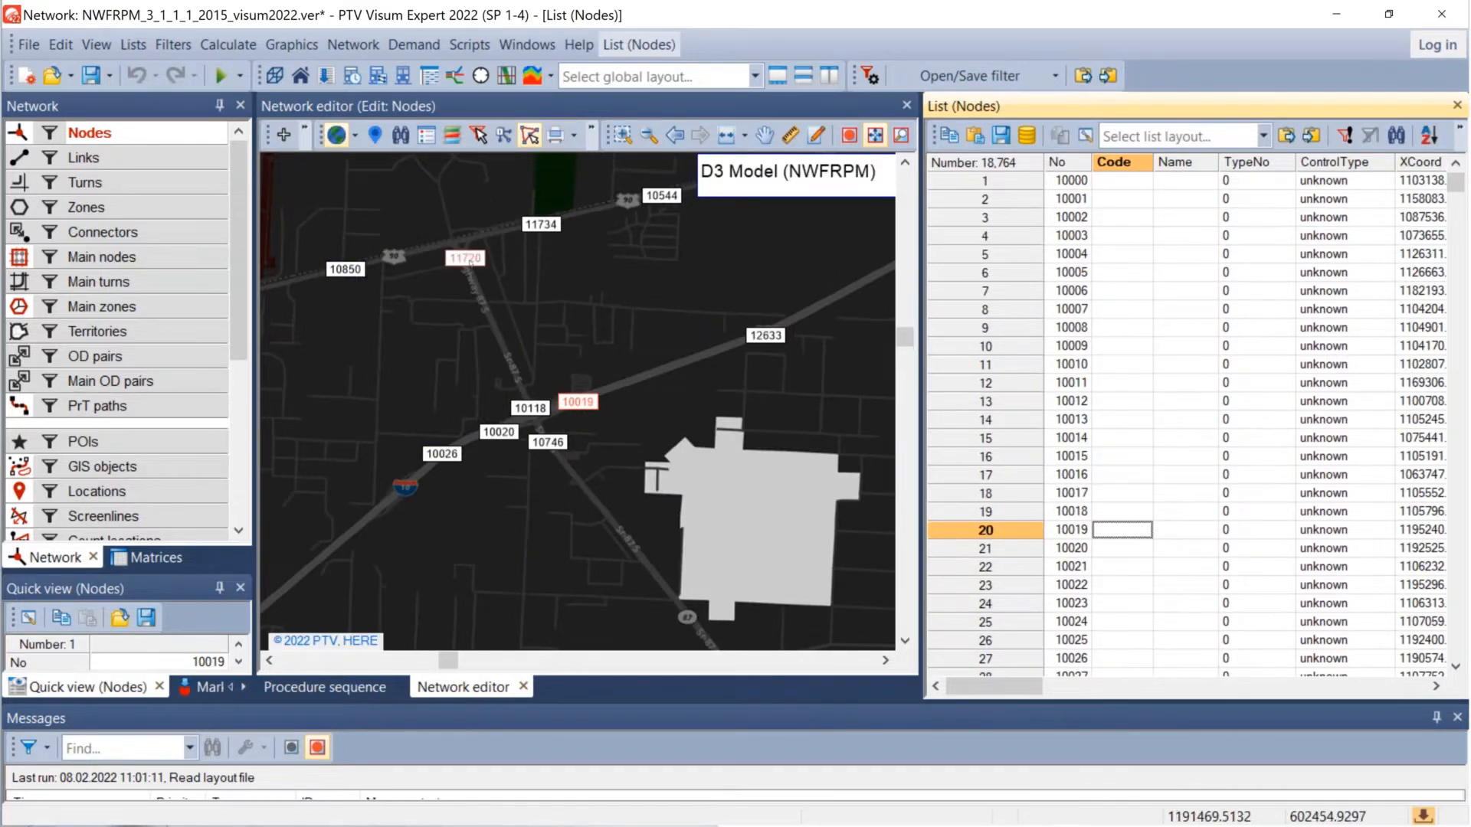
click(469, 260)
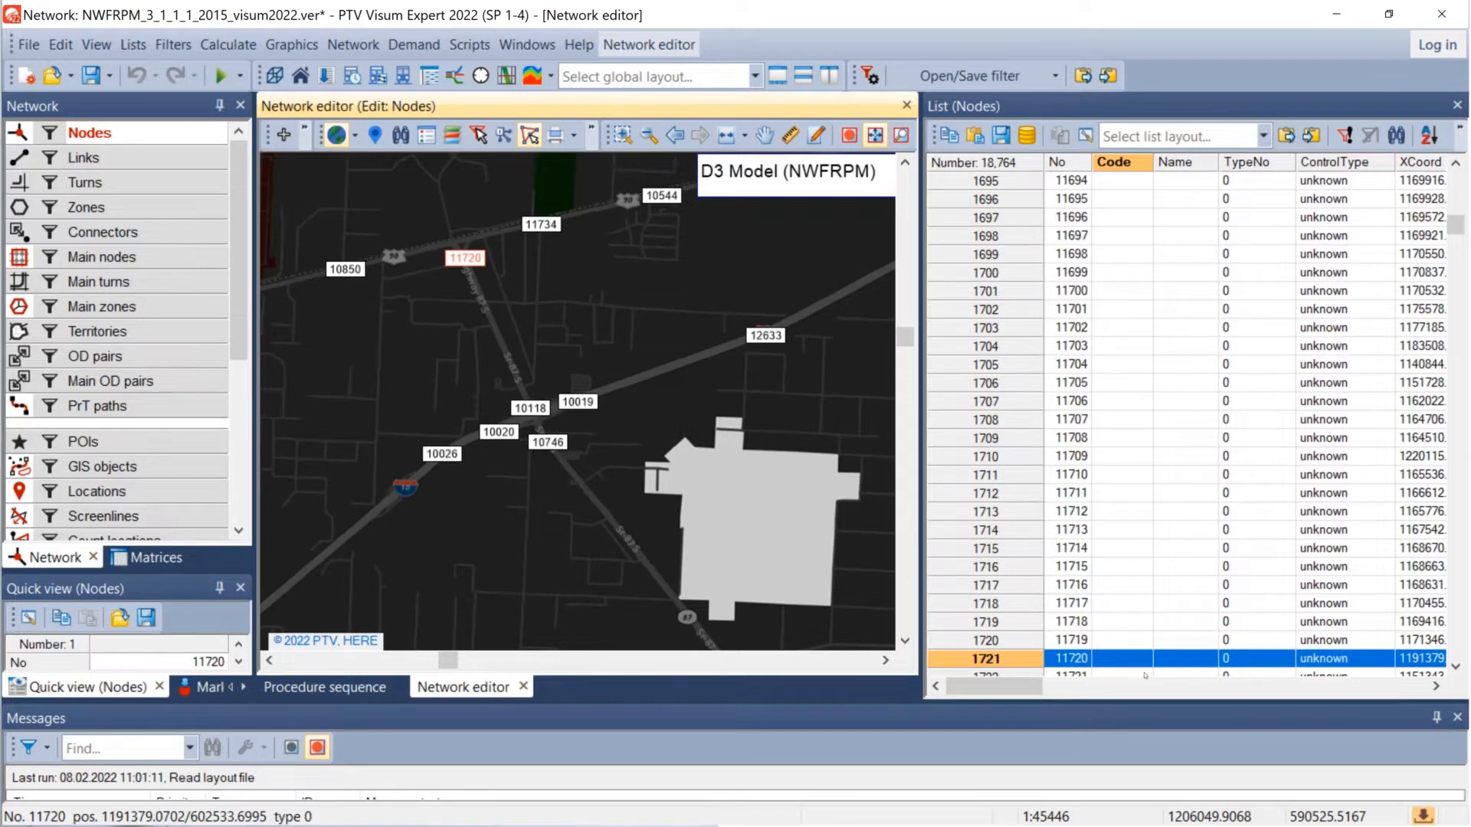
click(1145, 675)
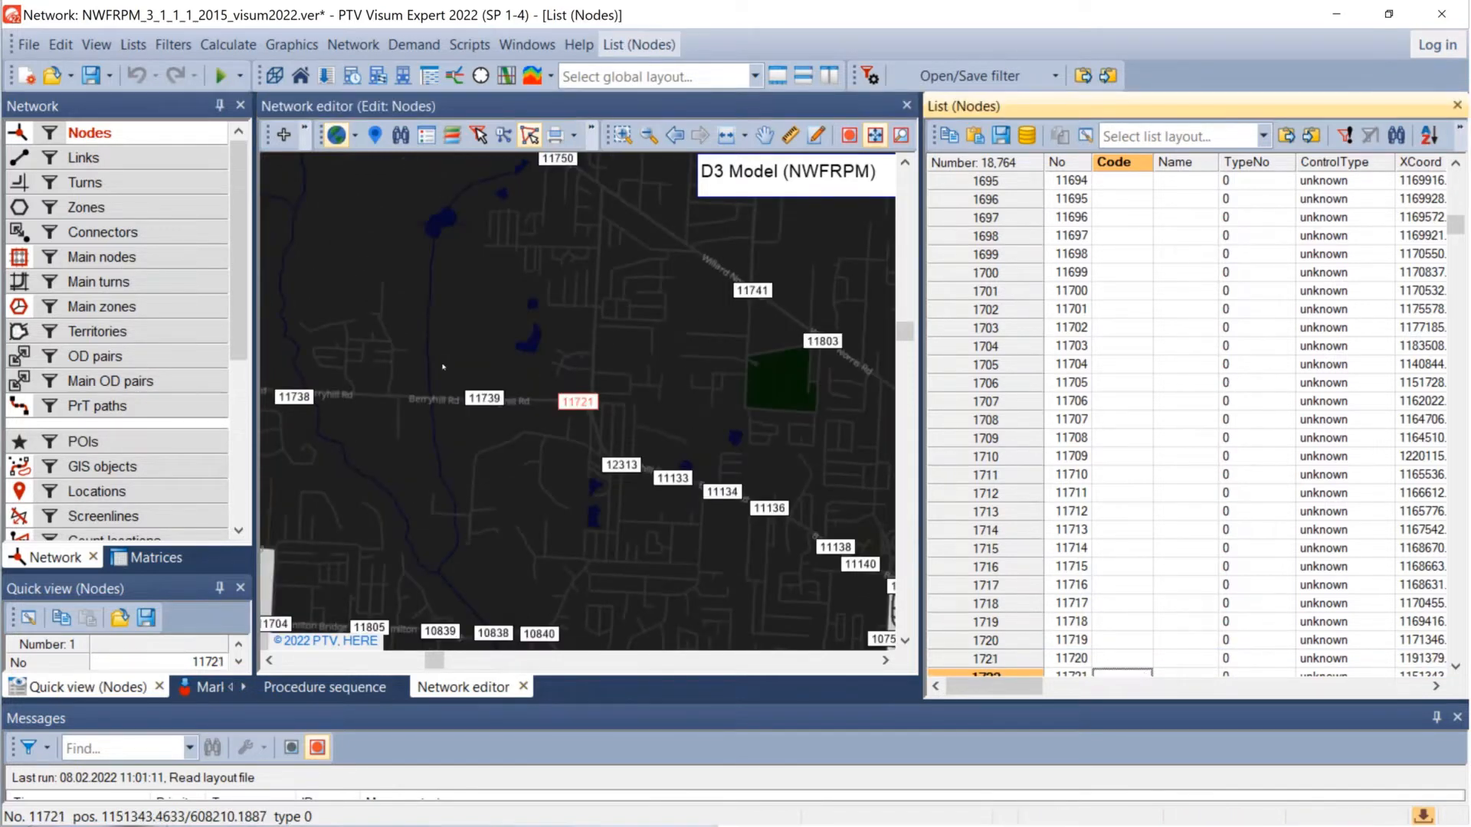
click(481, 398)
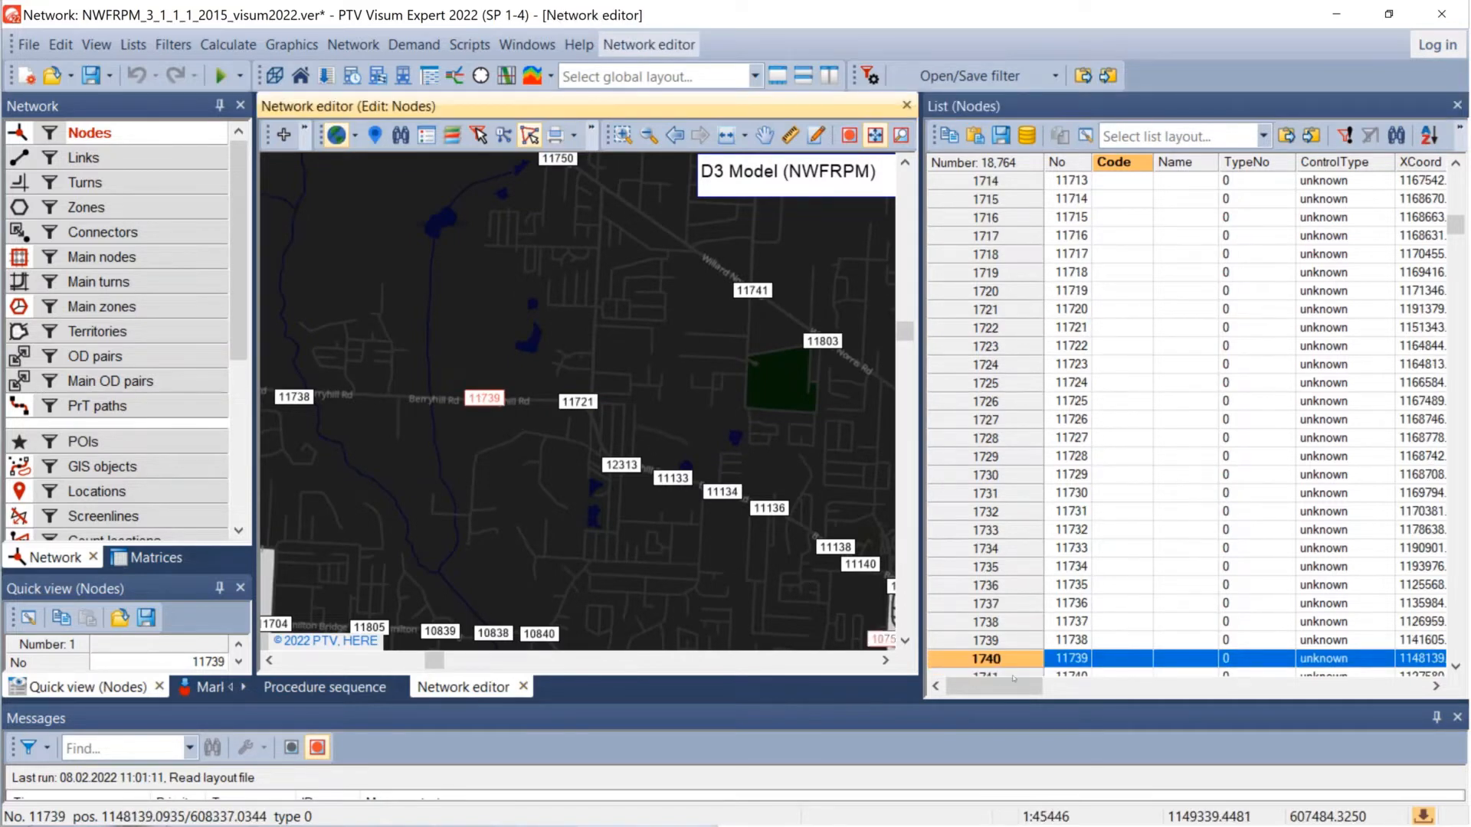
click(1071, 661)
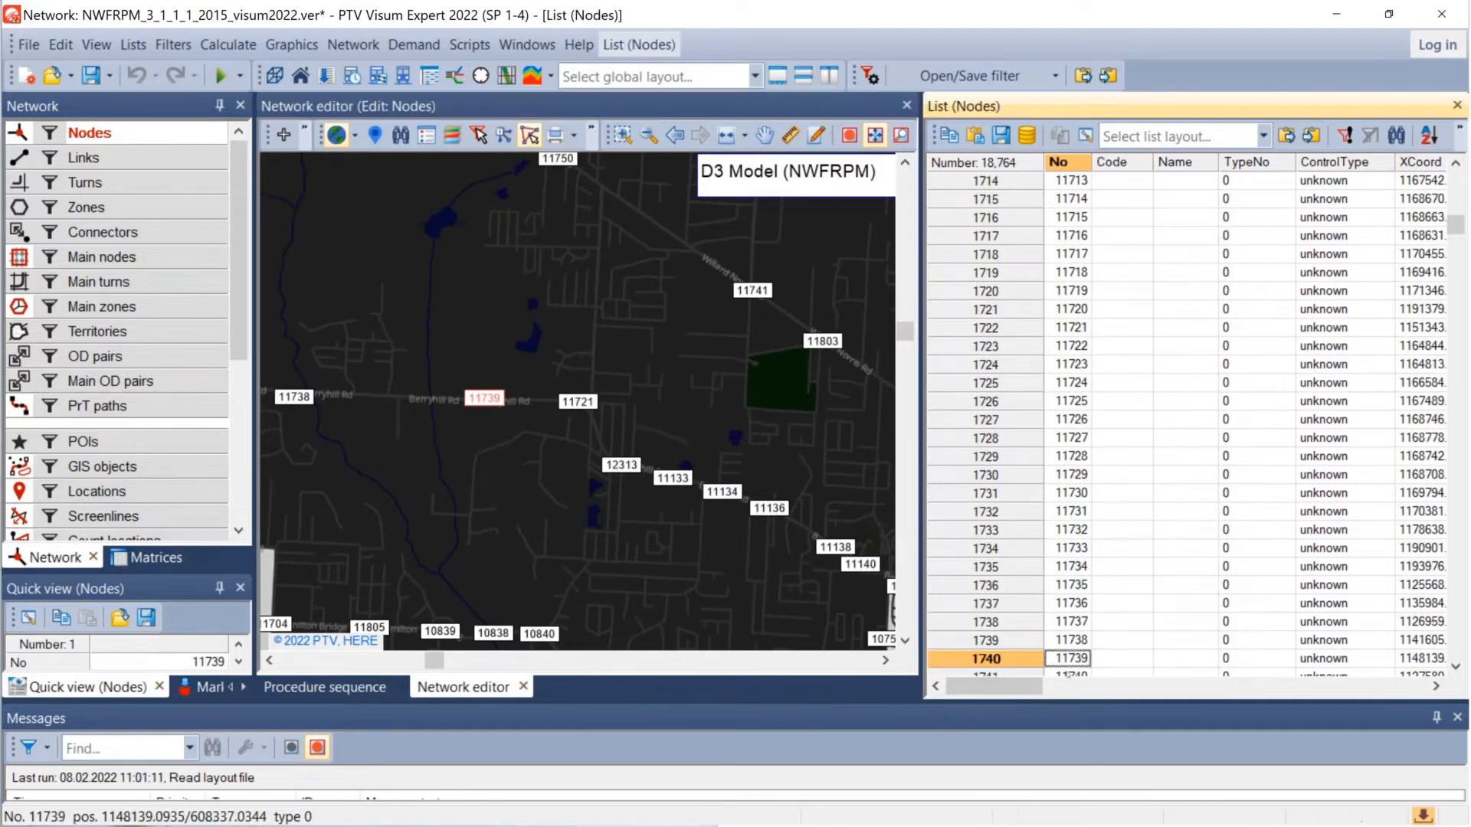
drag(1067, 674, 1067, 673)
click(1060, 624)
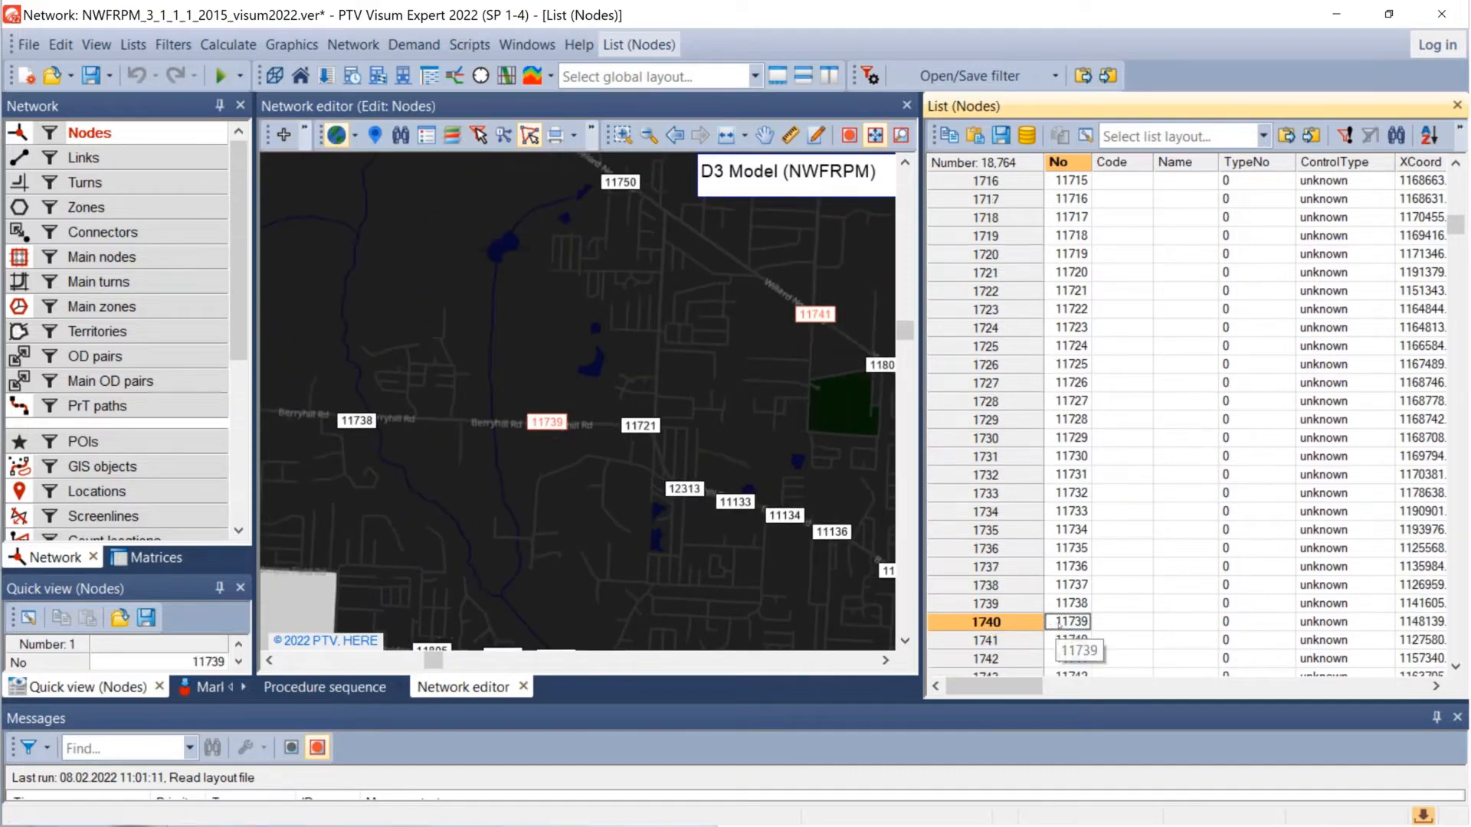
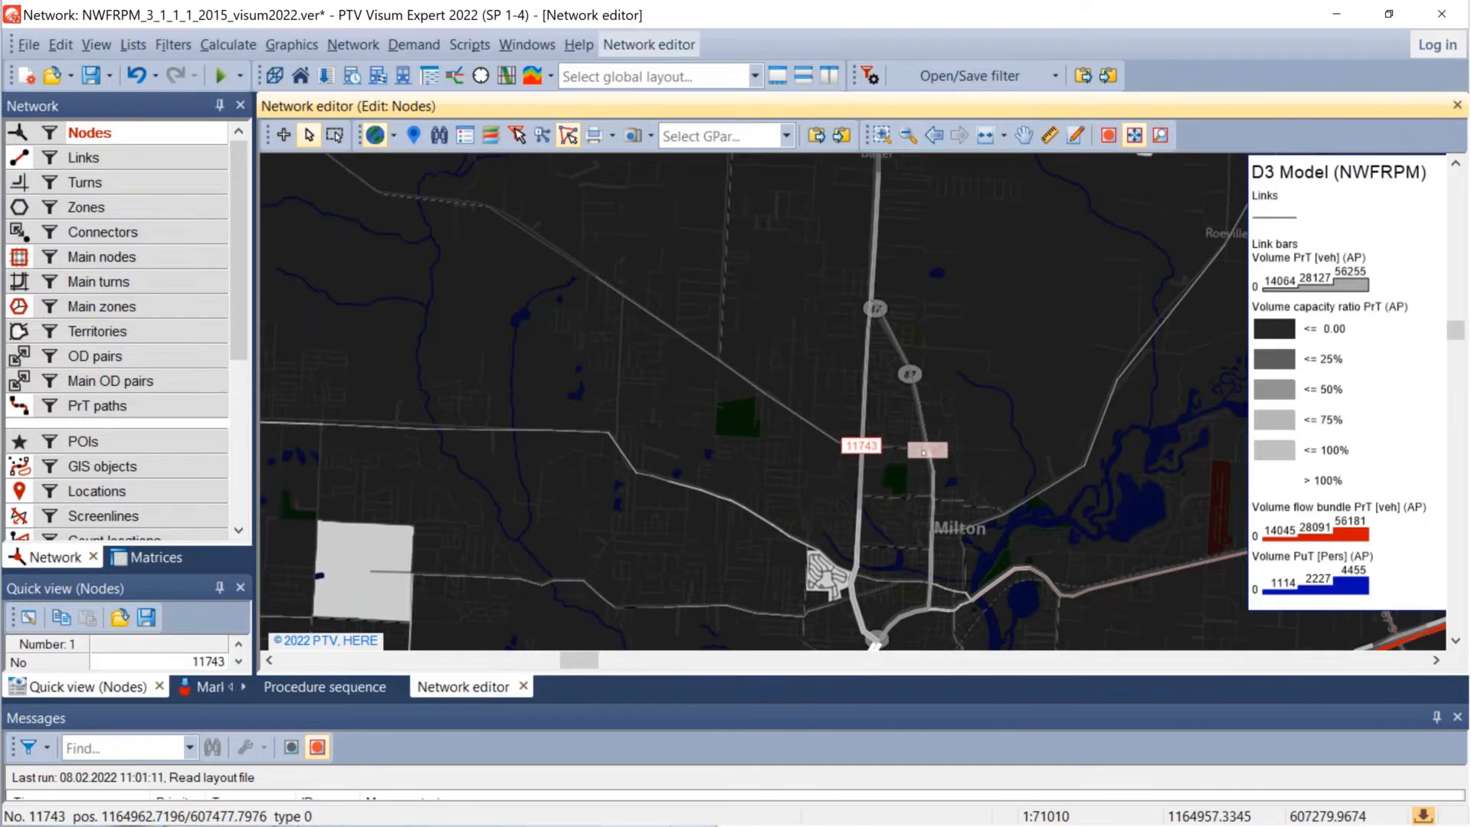
Step: Select nodes 11747, 12132 and 11721 one after another on the map around Milton
click(1086, 467)
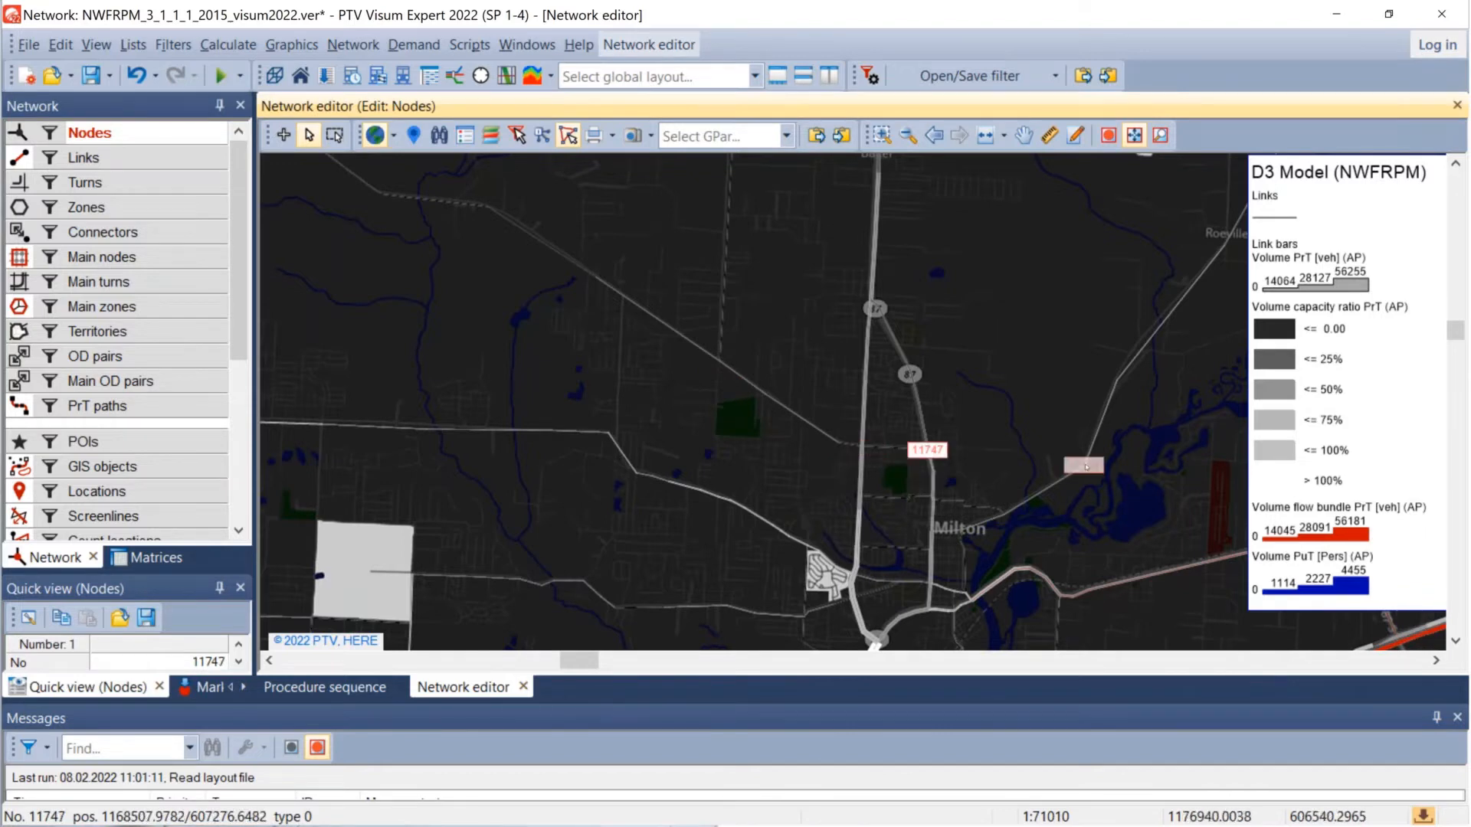
click(1085, 465)
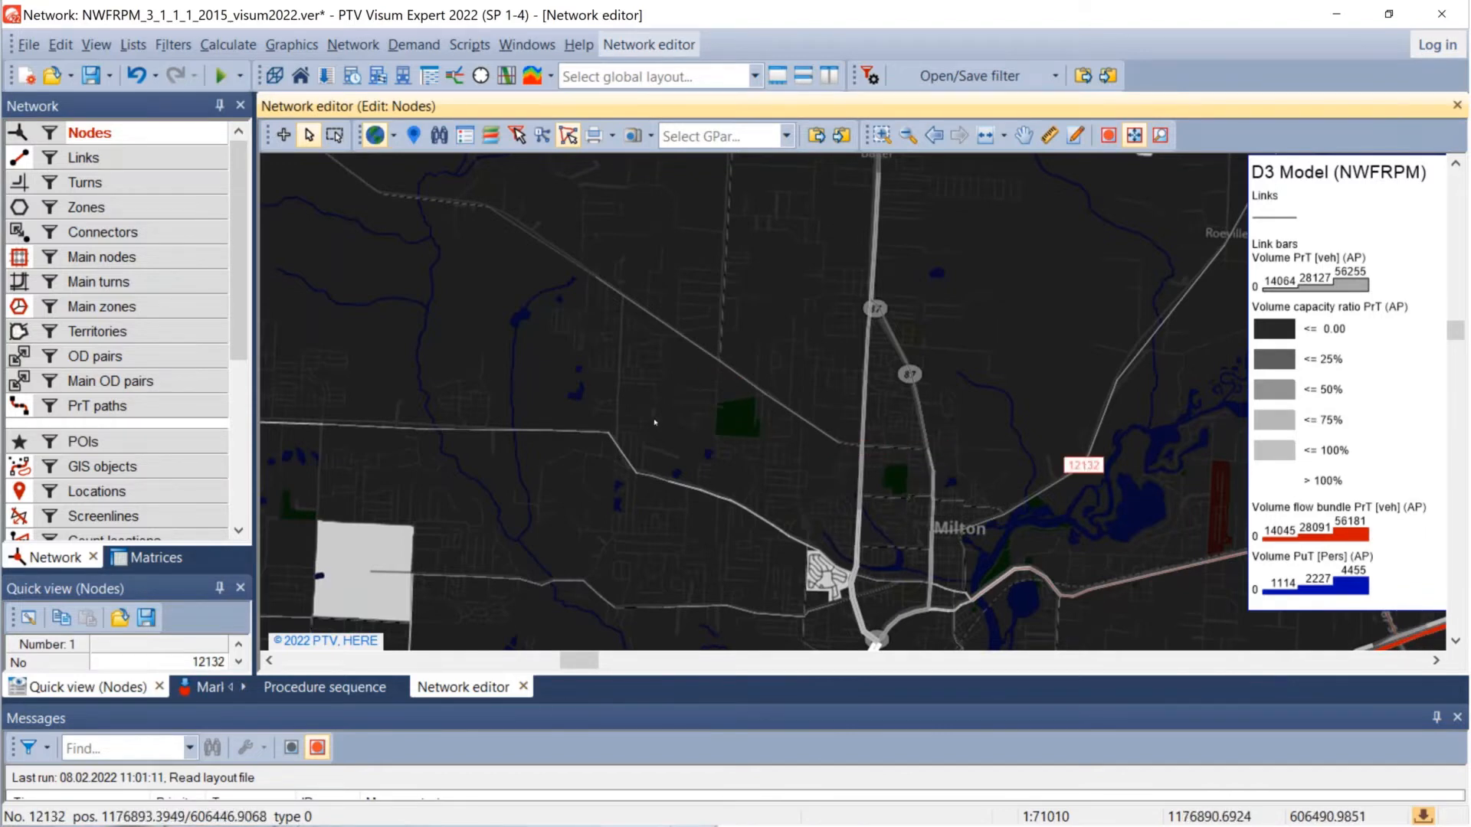
click(612, 447)
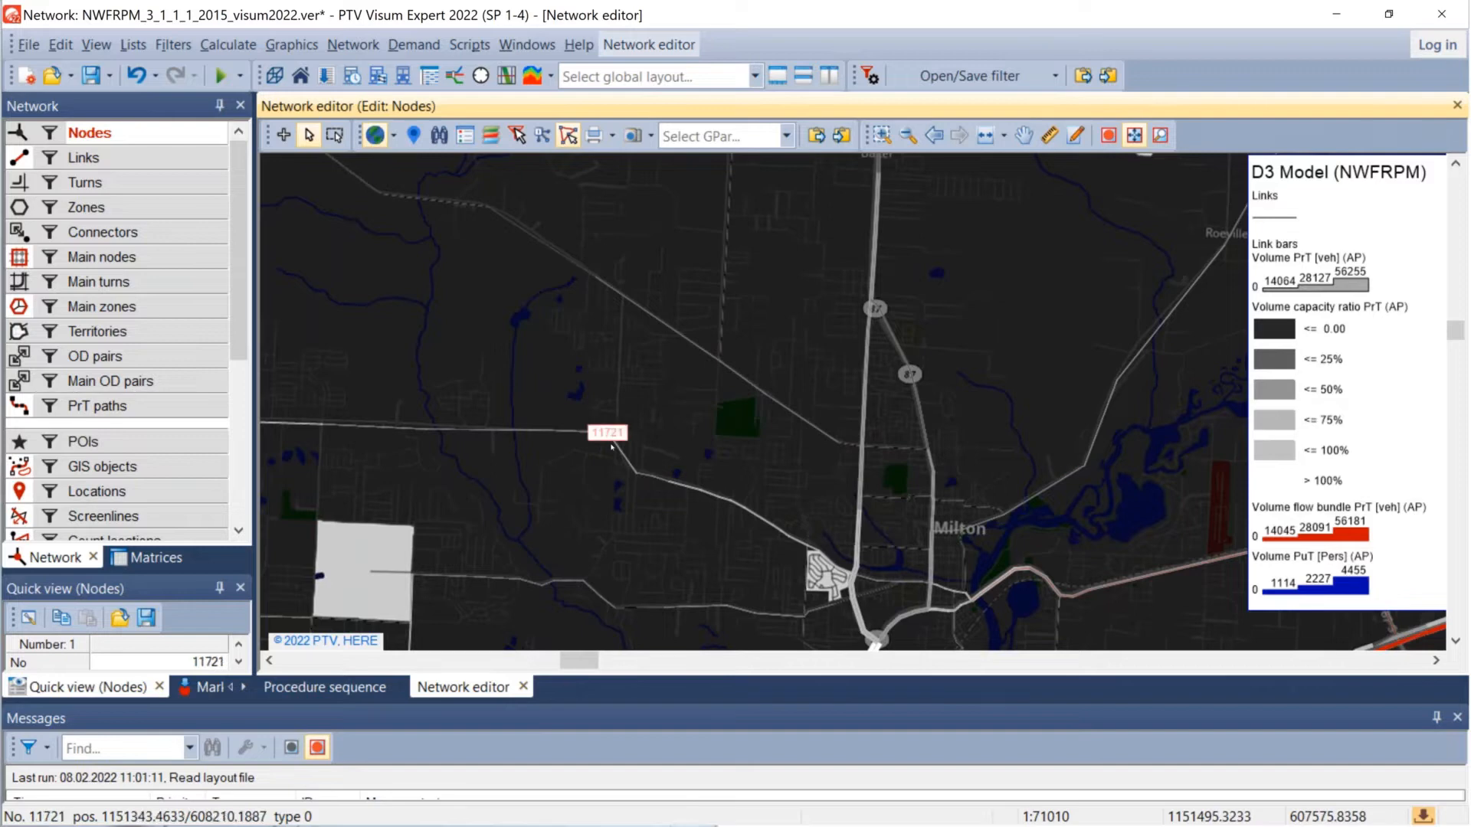
Step: Make links the active network object, select link 13908 from node 11663 to node 10924 and open it for editing
click(133, 156)
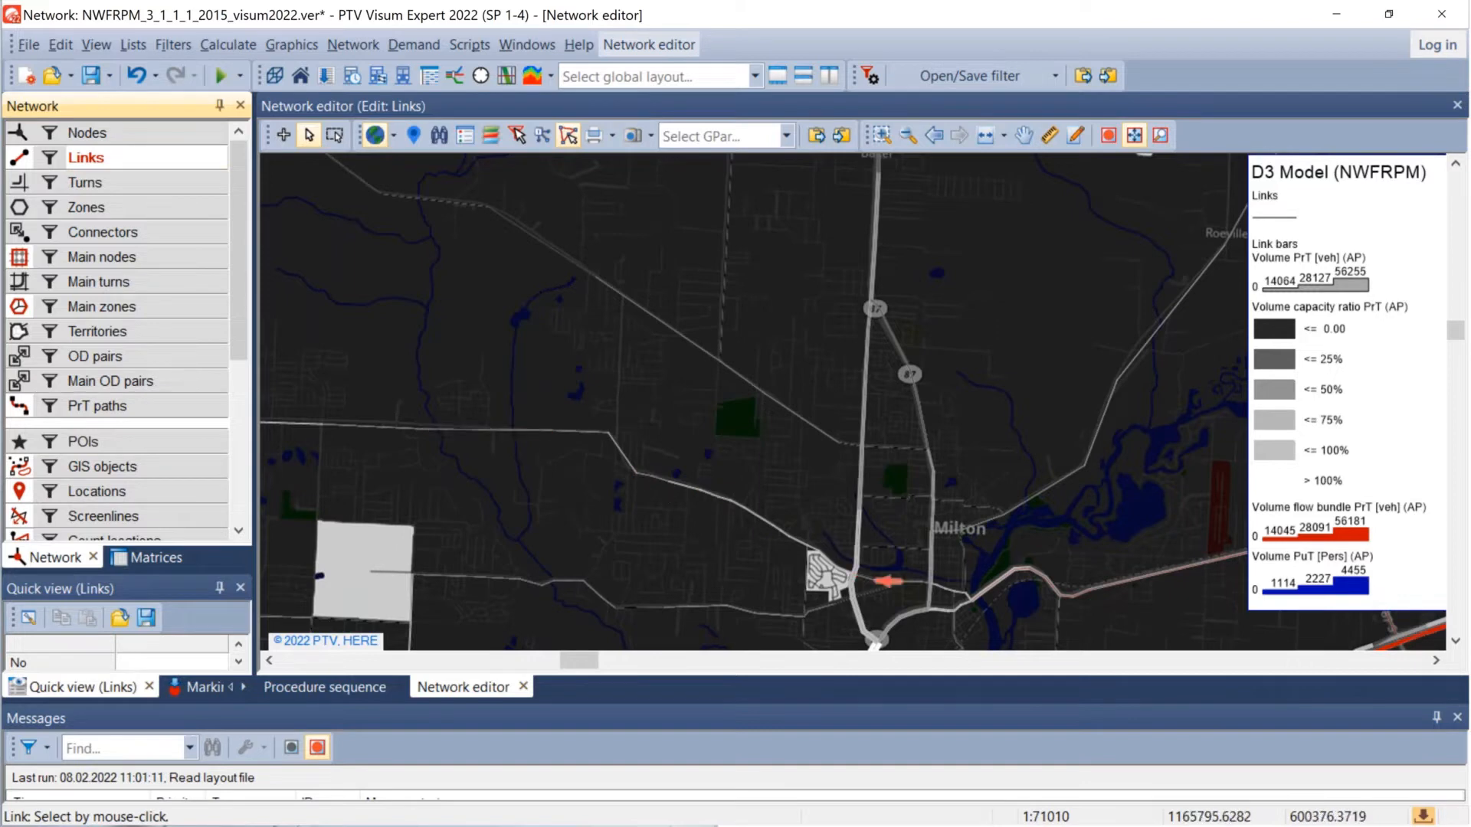
drag(861, 535, 686, 133)
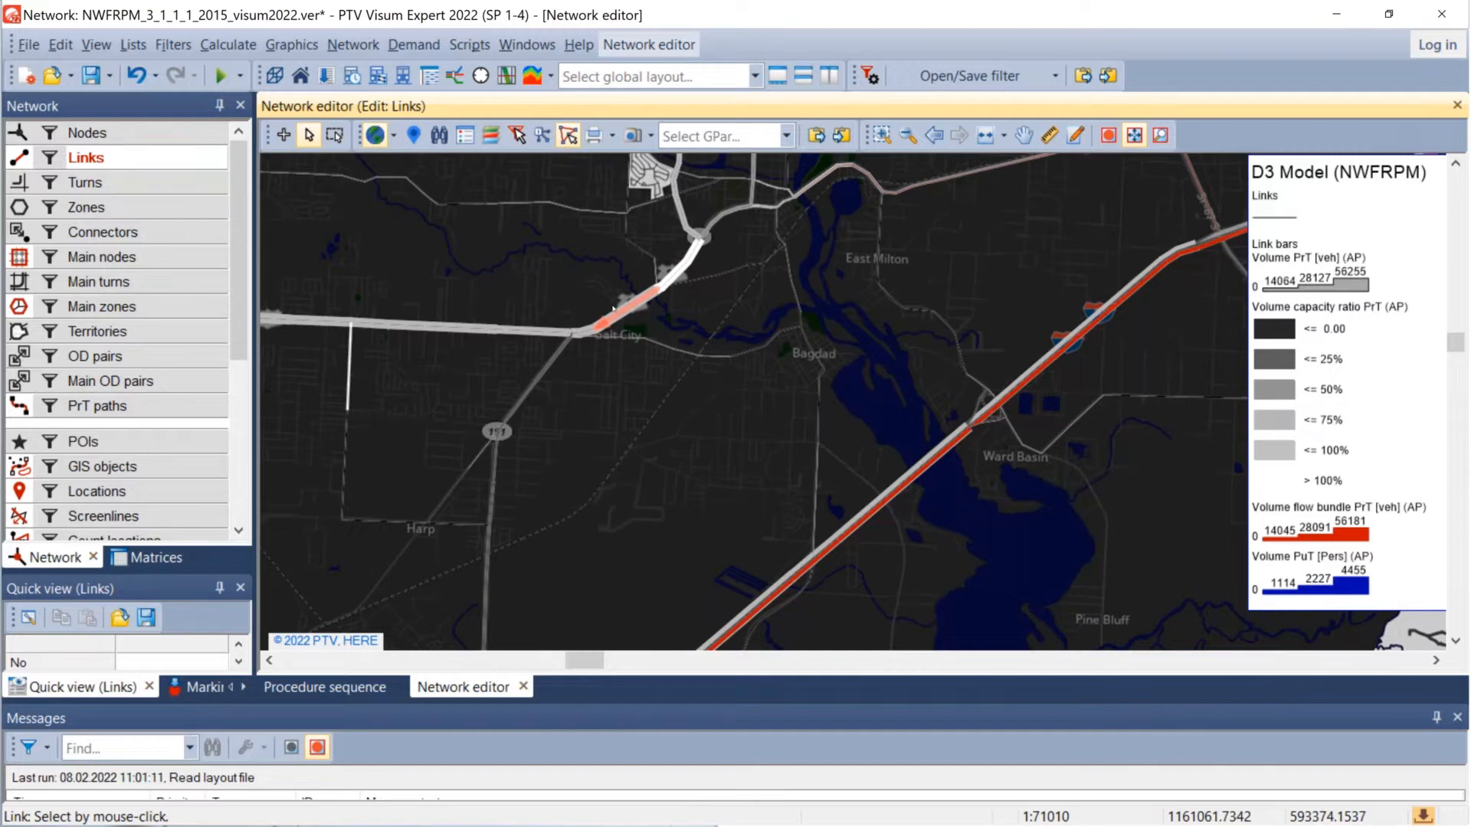
click(466, 336)
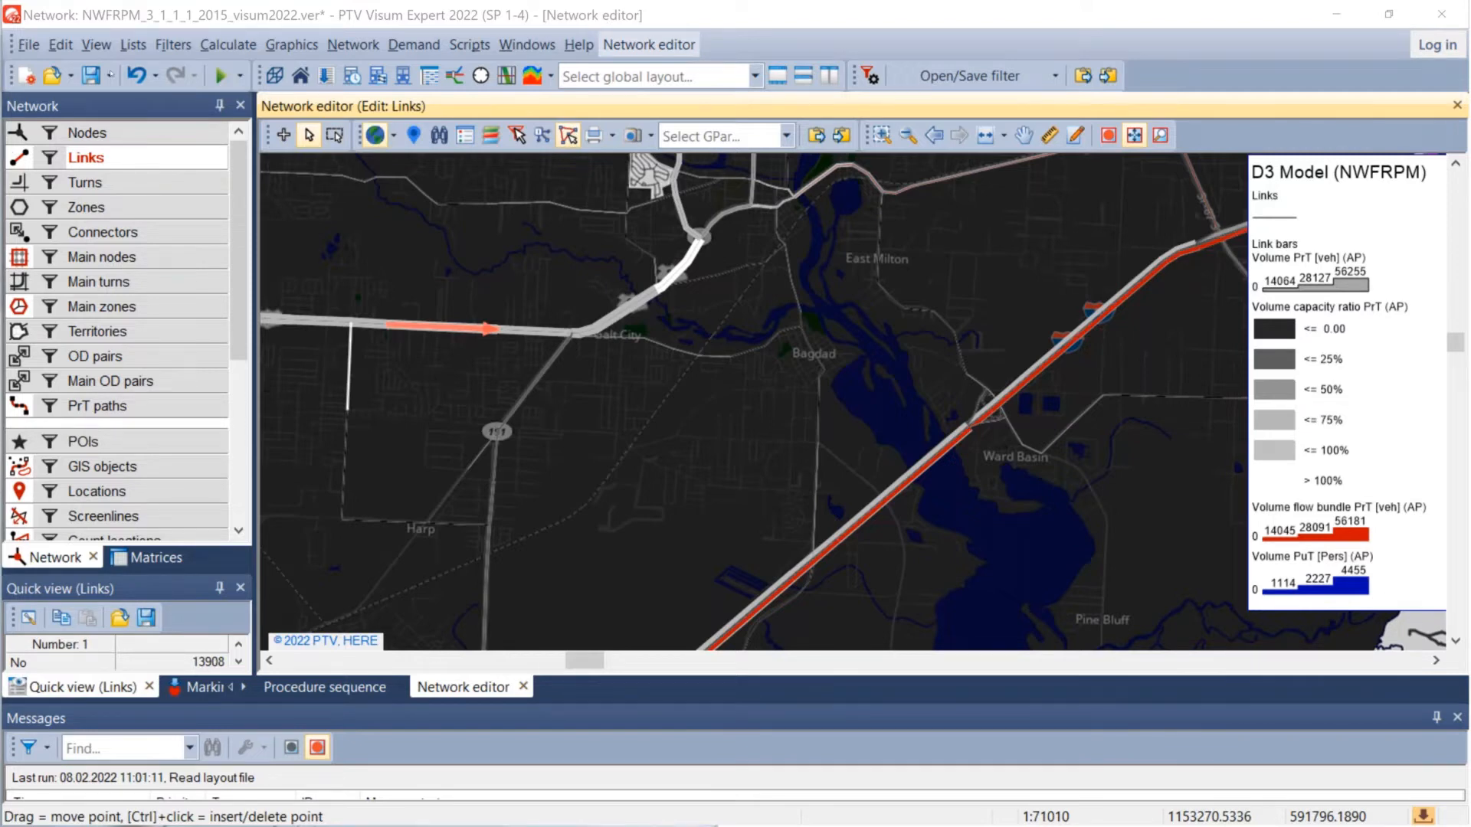
drag(111, 74, 1207, 100)
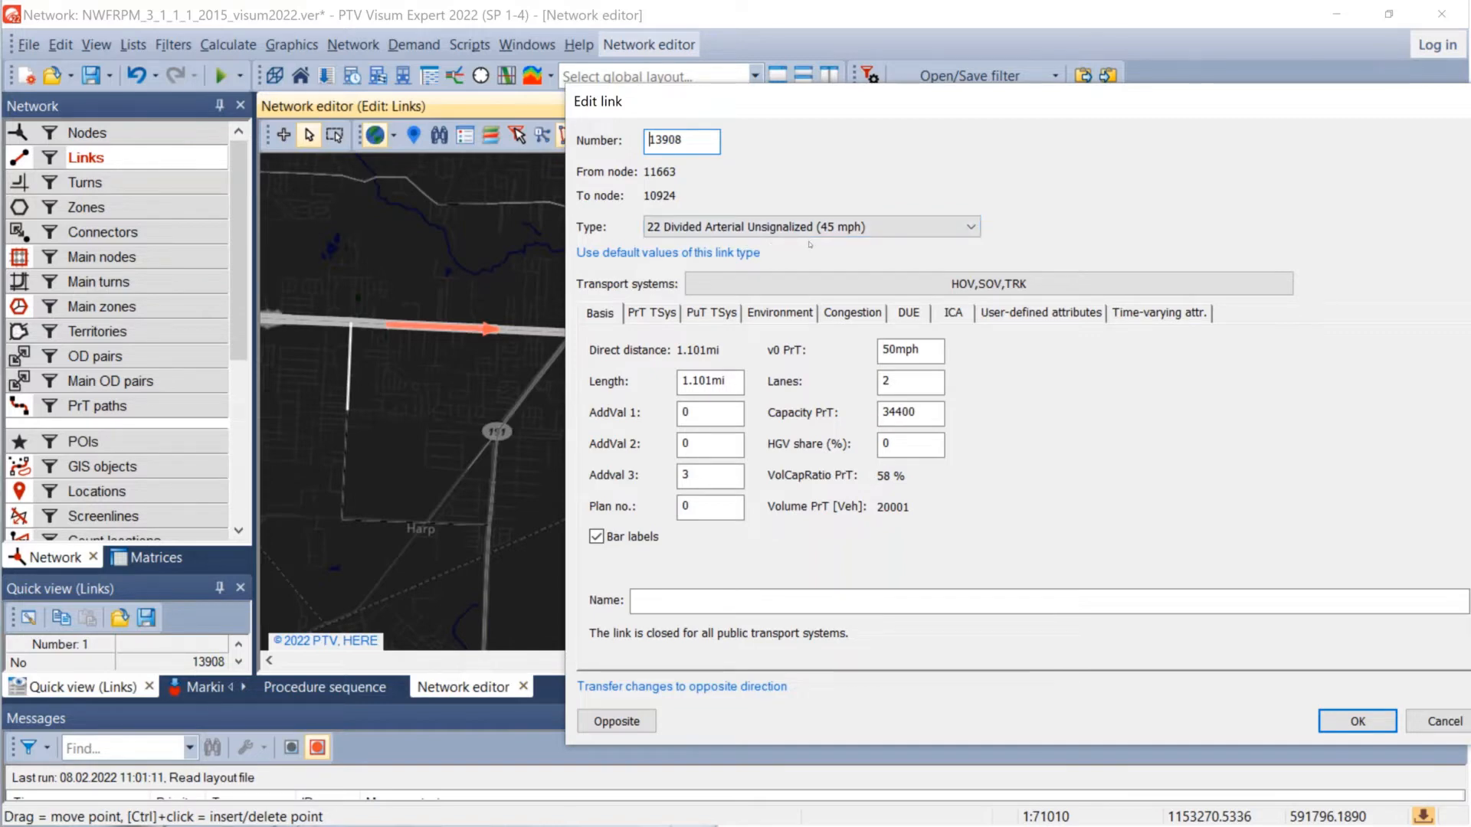
Step: Examine the link's available types and its basic attributes: length, v0 PrT, lanes, Capacity PrT and HGV share
click(970, 227)
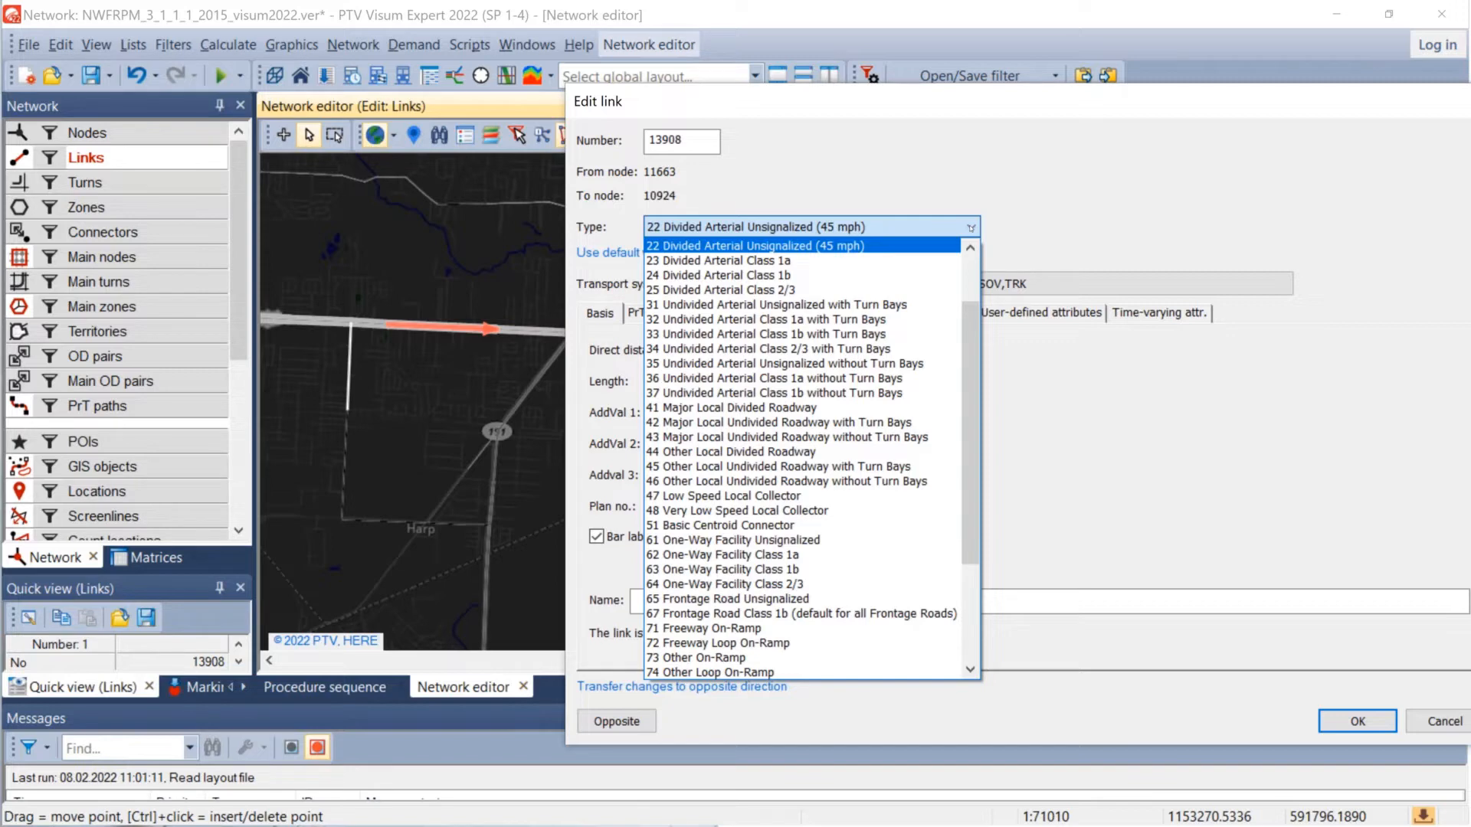
click(970, 227)
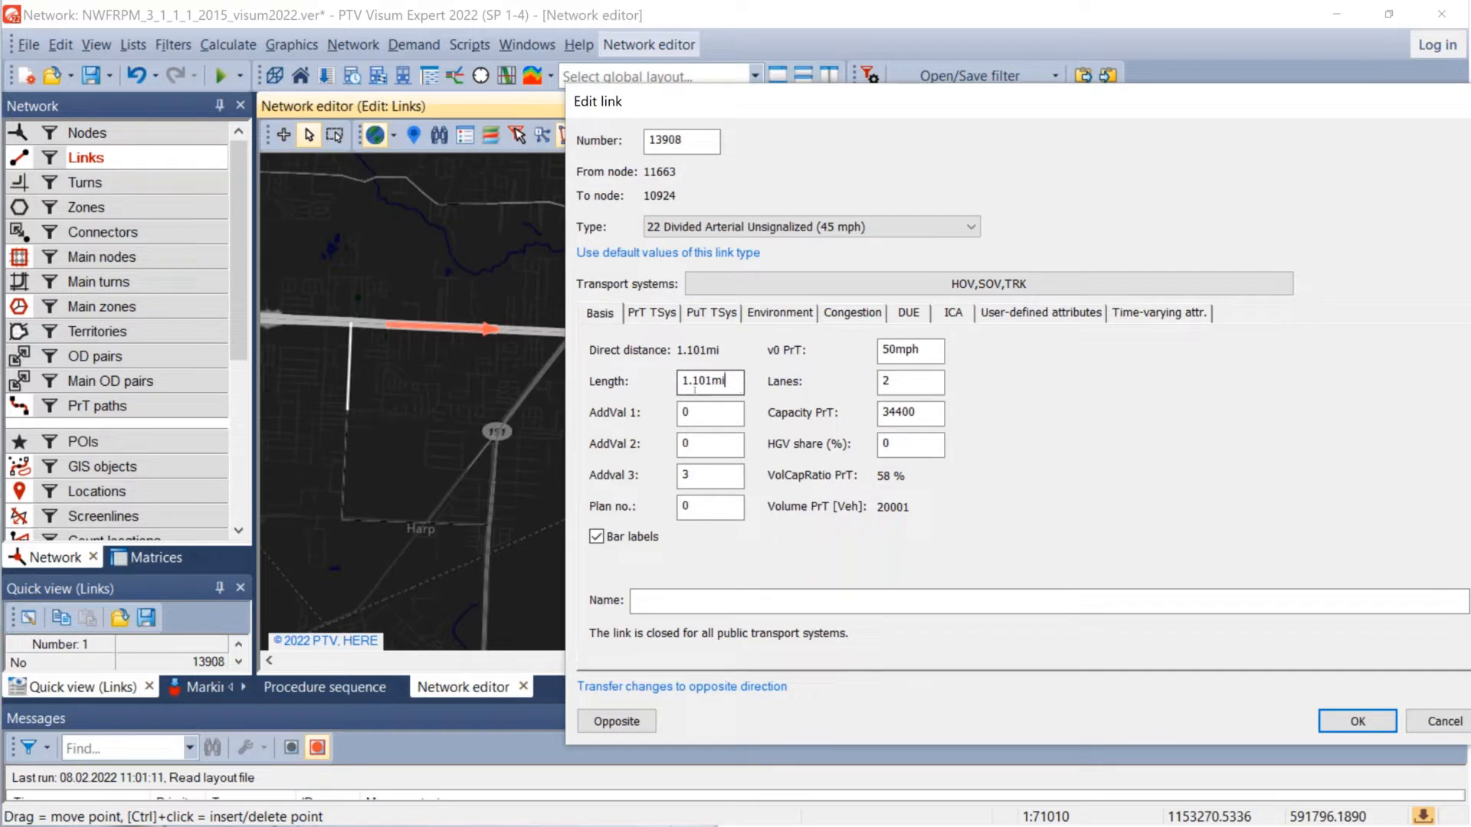
drag(695, 389, 663, 391)
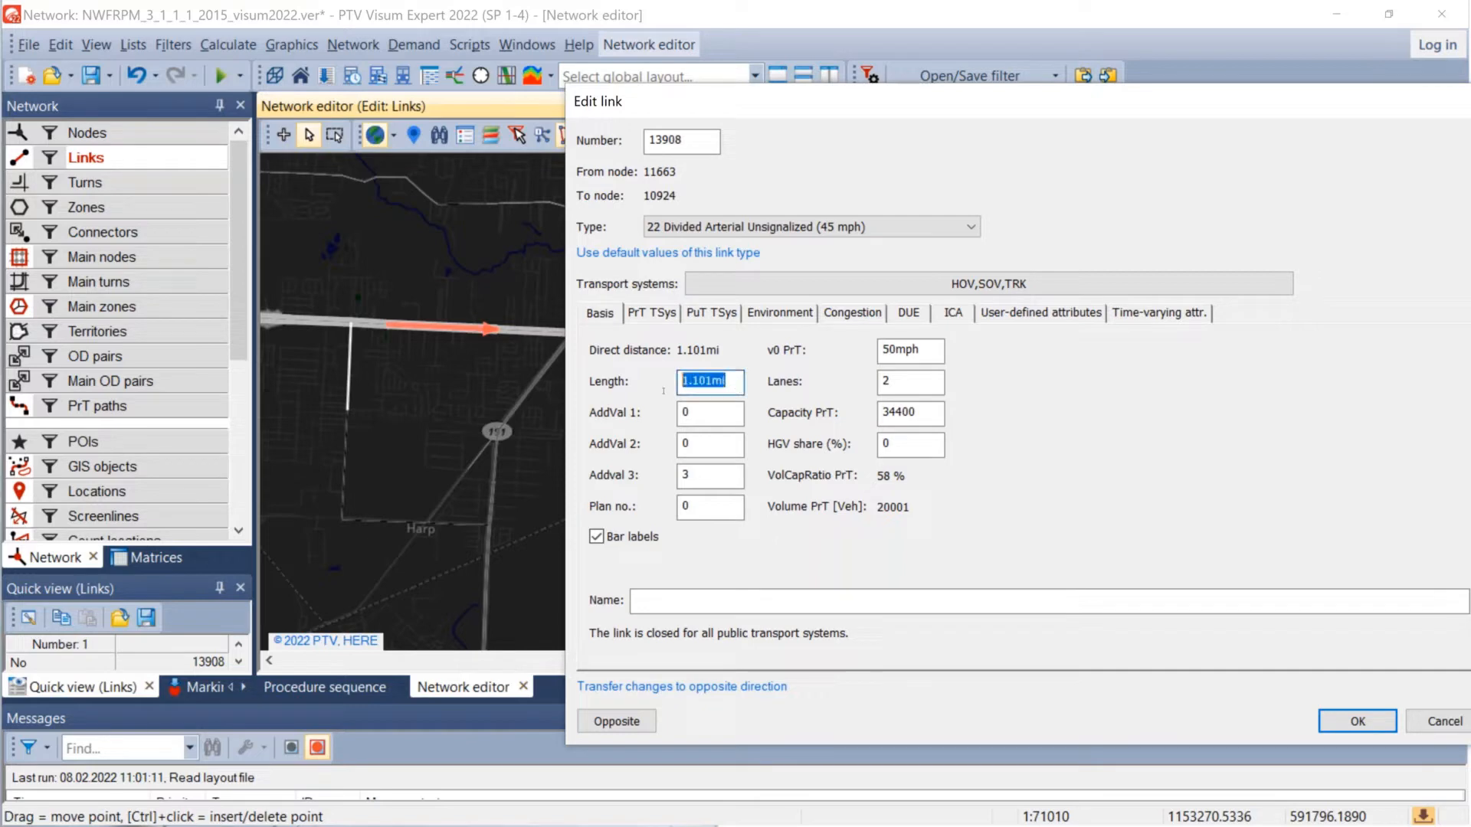
click(920, 350)
drag(919, 350, 821, 346)
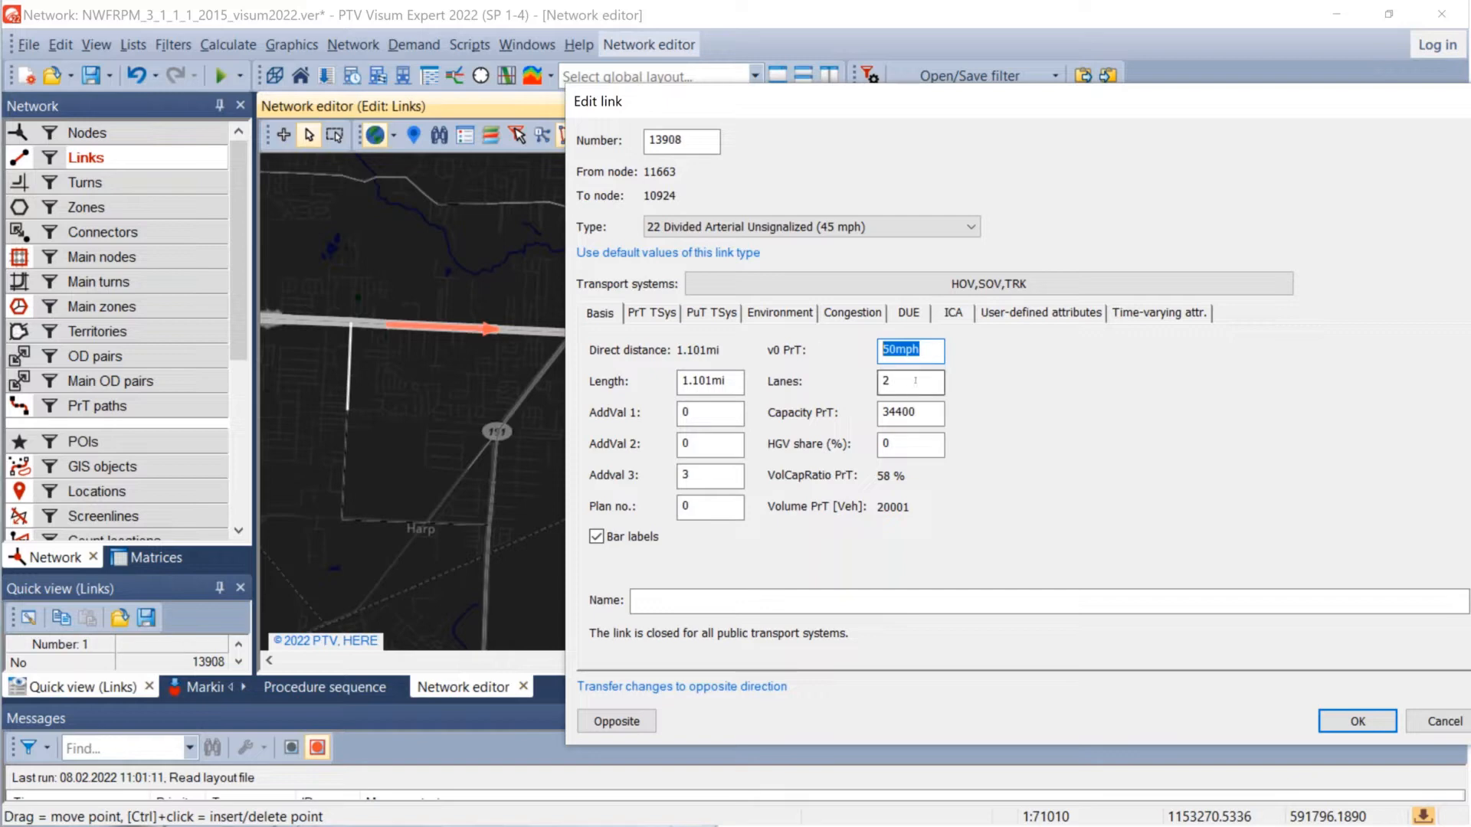
drag(910, 379, 881, 382)
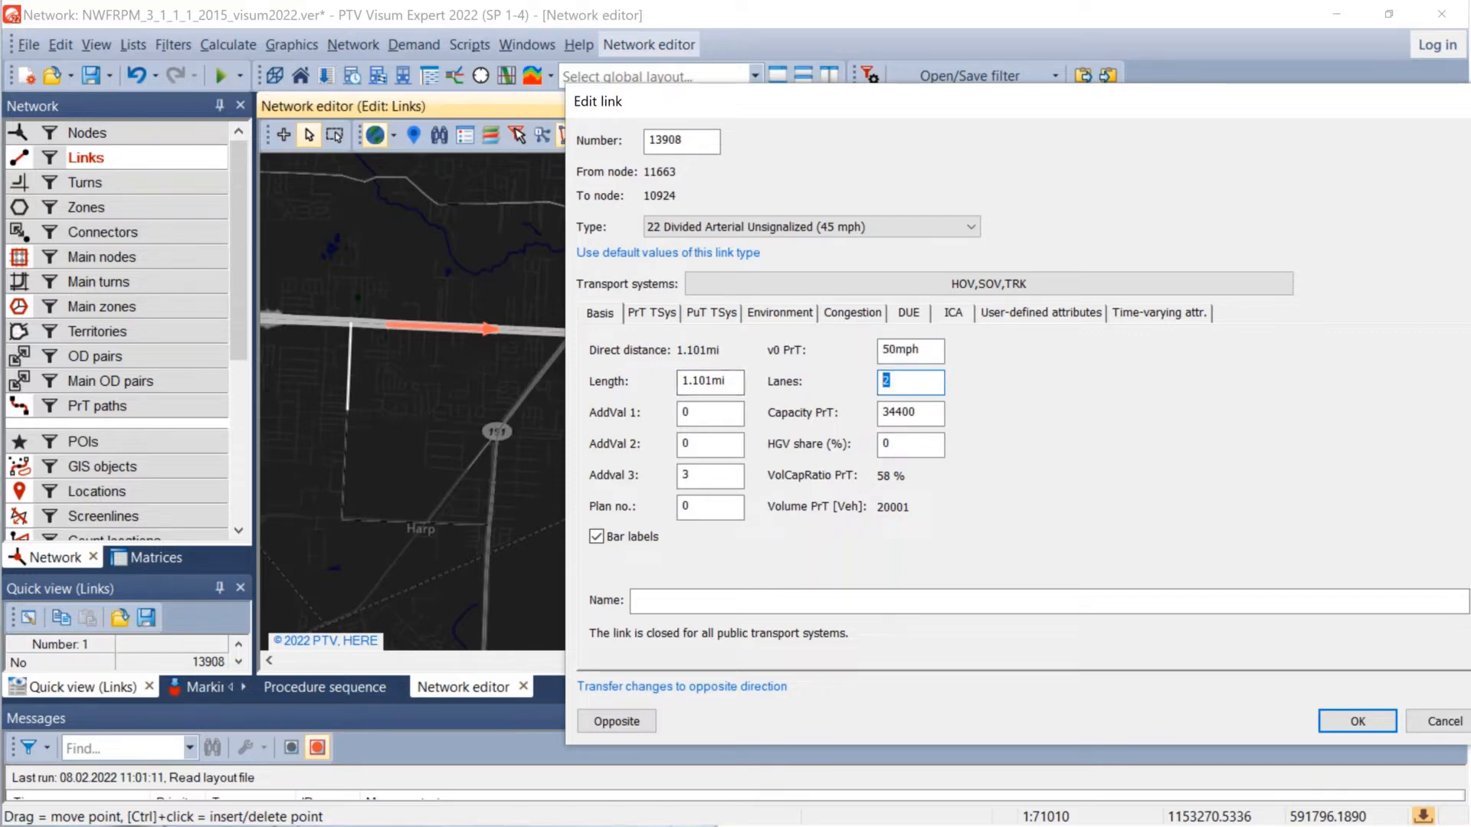
drag(920, 414, 820, 411)
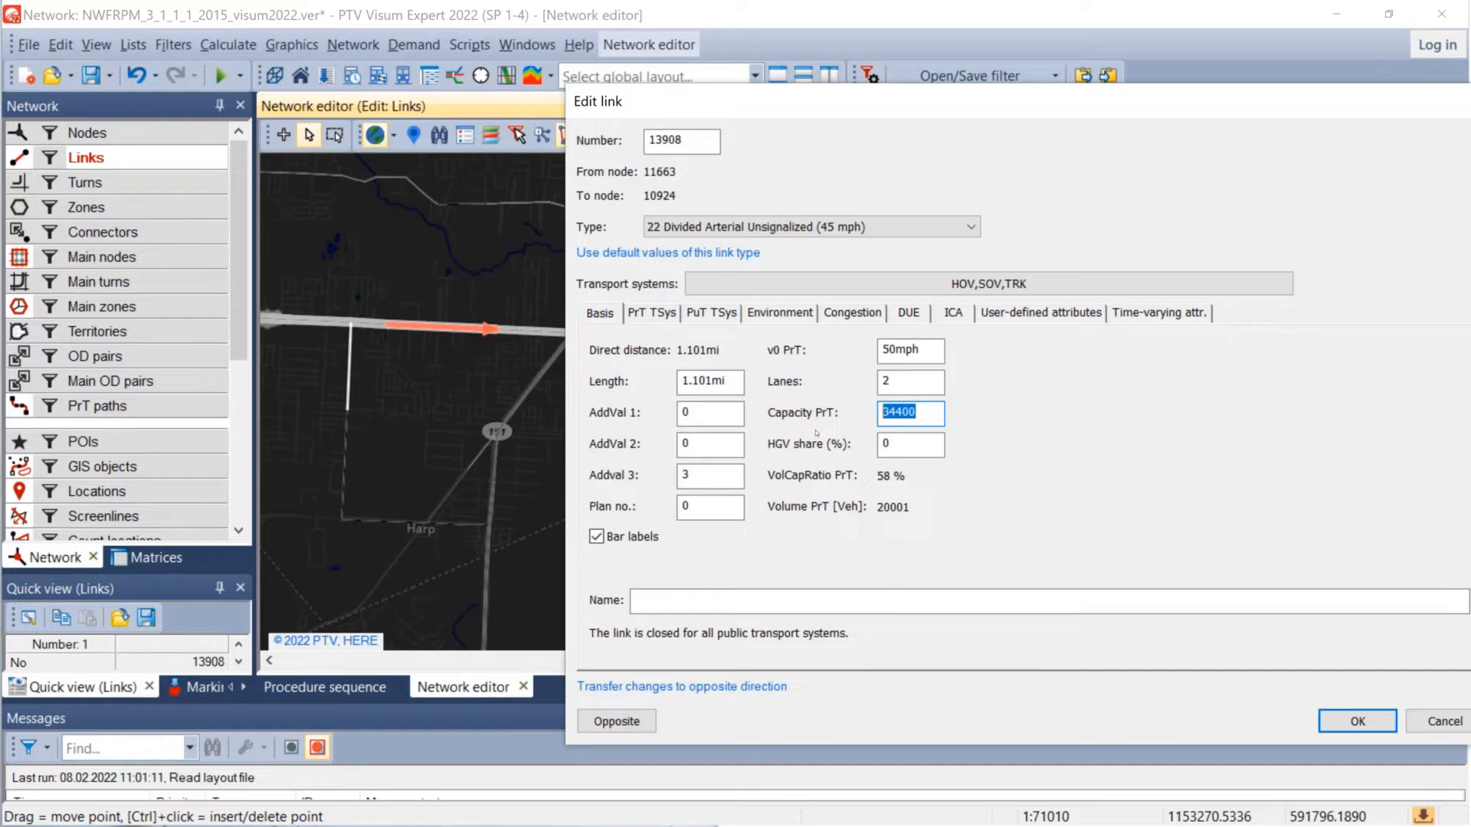
click(930, 442)
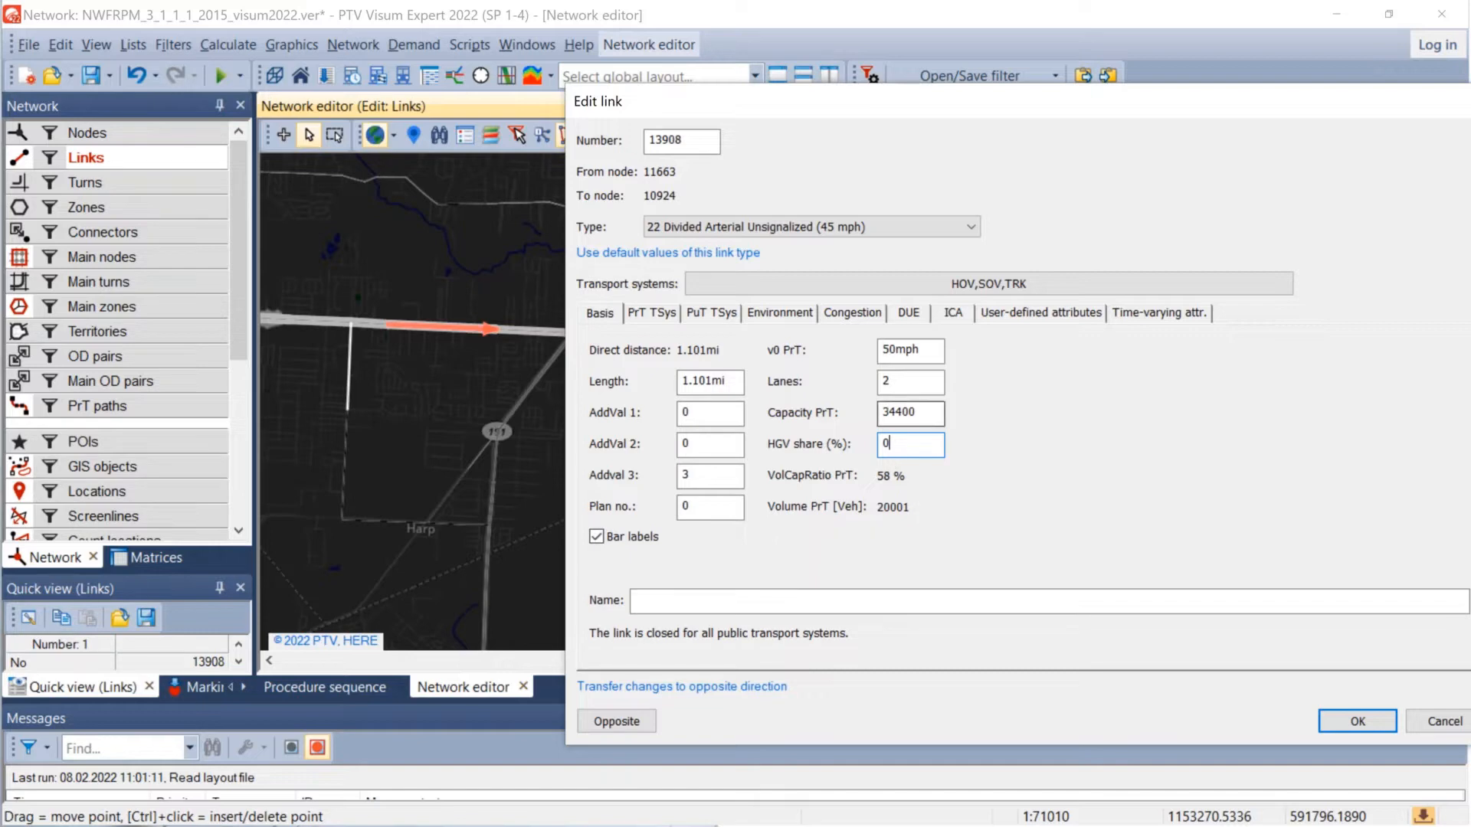
drag(883, 413, 896, 413)
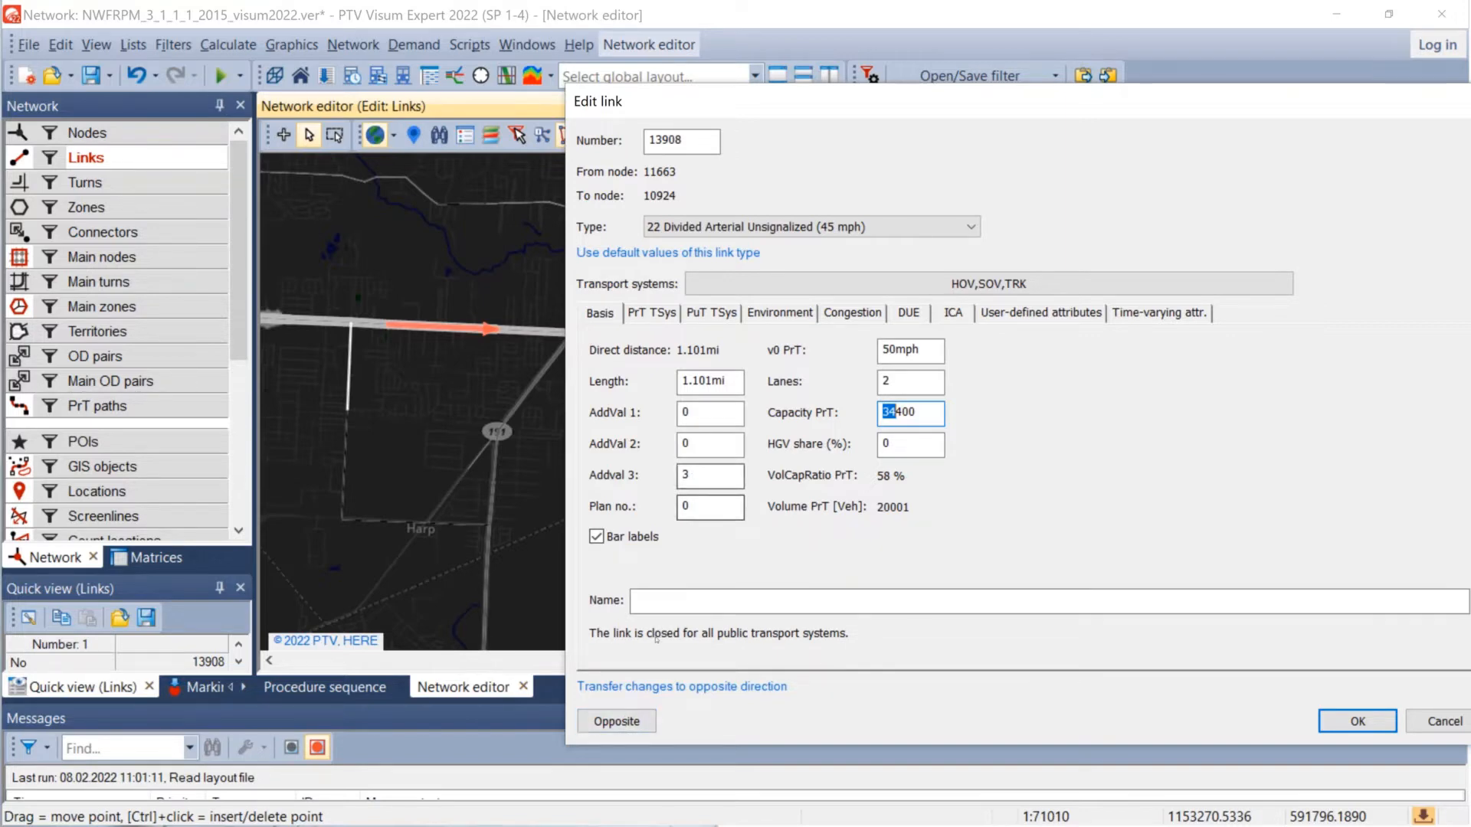
Step: Compare both directions of link 13908 by switching repeatedly between it and its opposite link, ending on the direction from node 10924
click(617, 724)
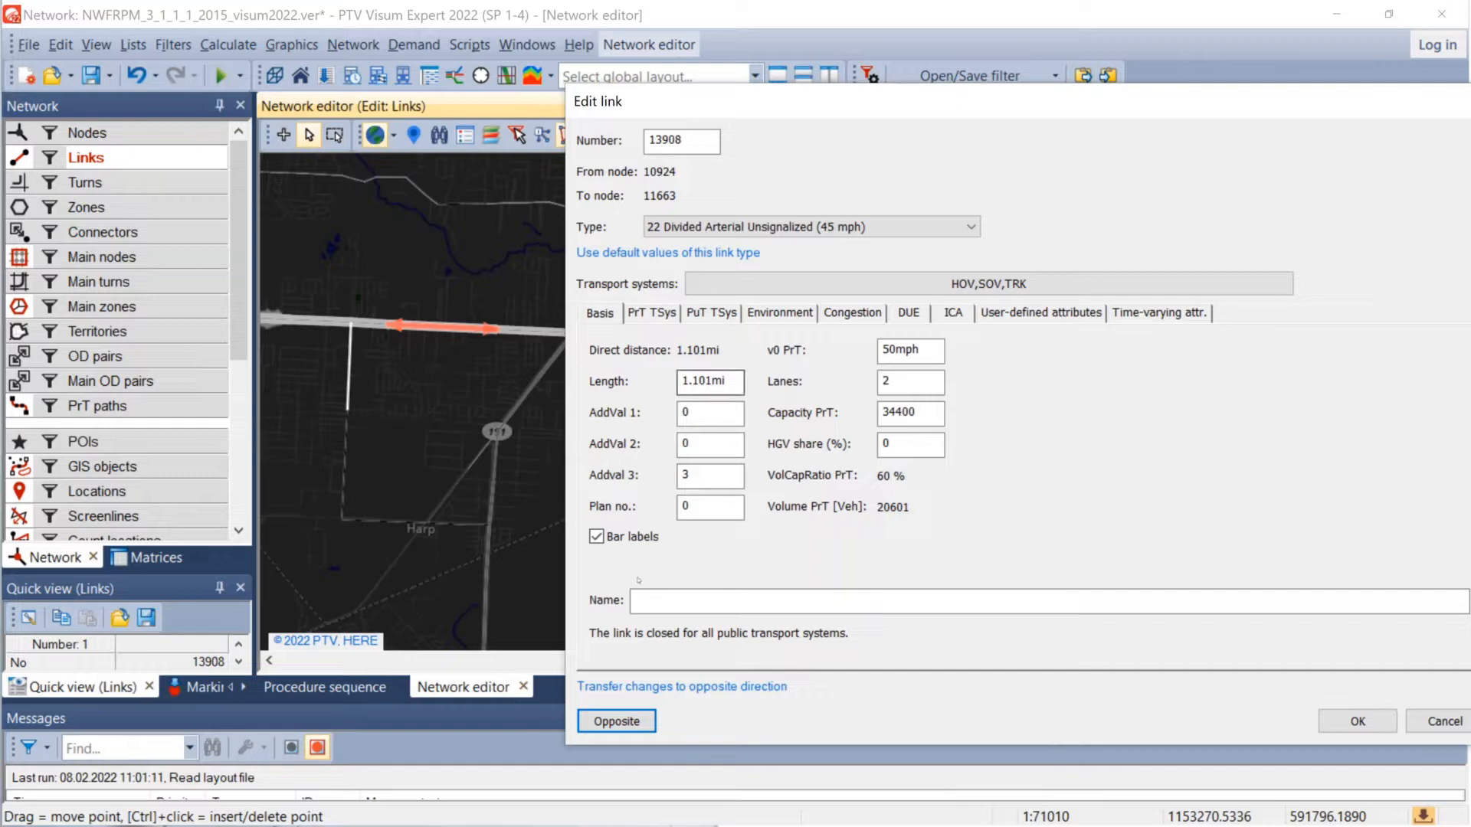
click(616, 719)
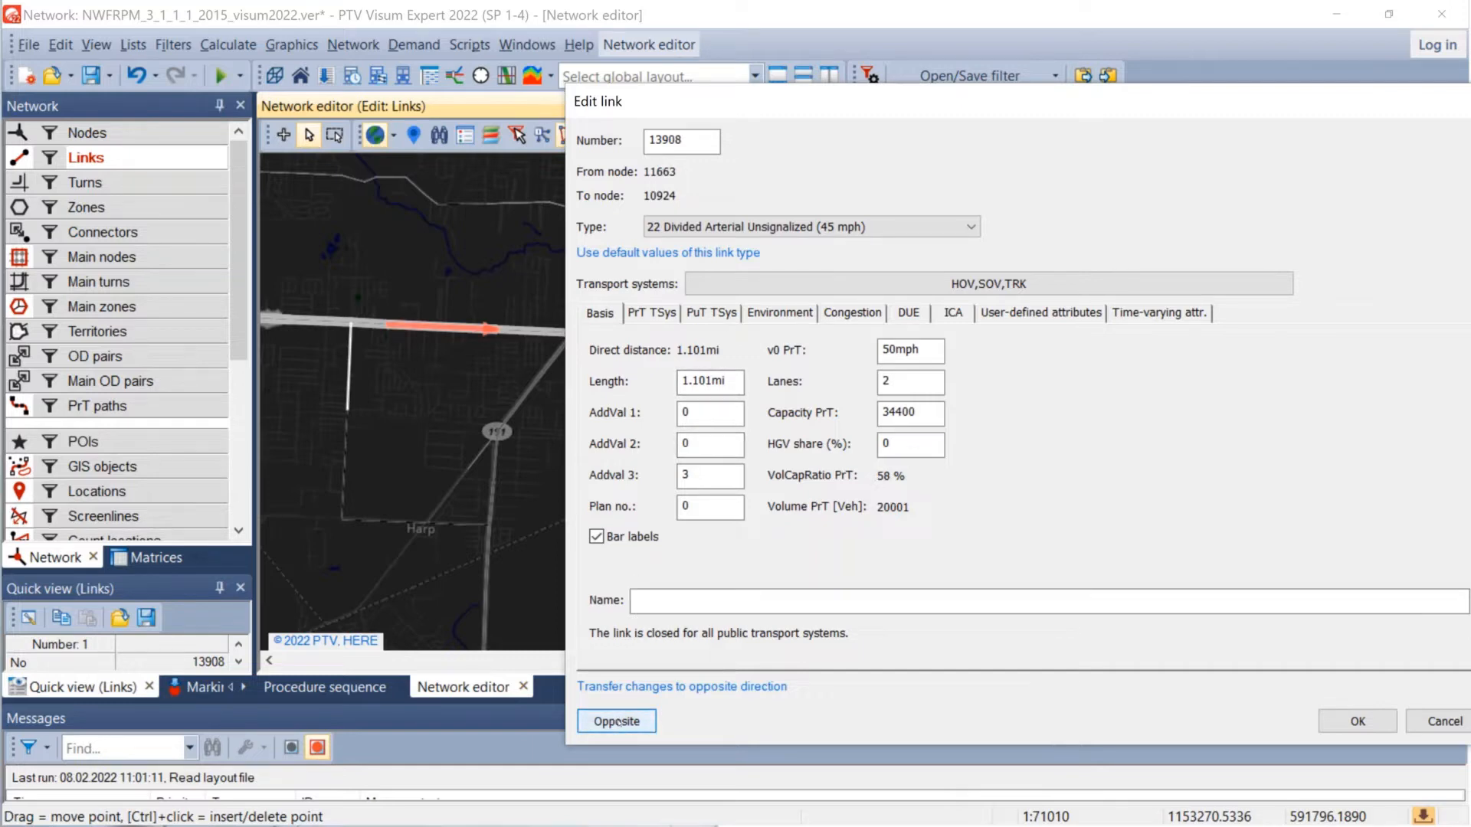
click(618, 721)
click(623, 725)
click(619, 722)
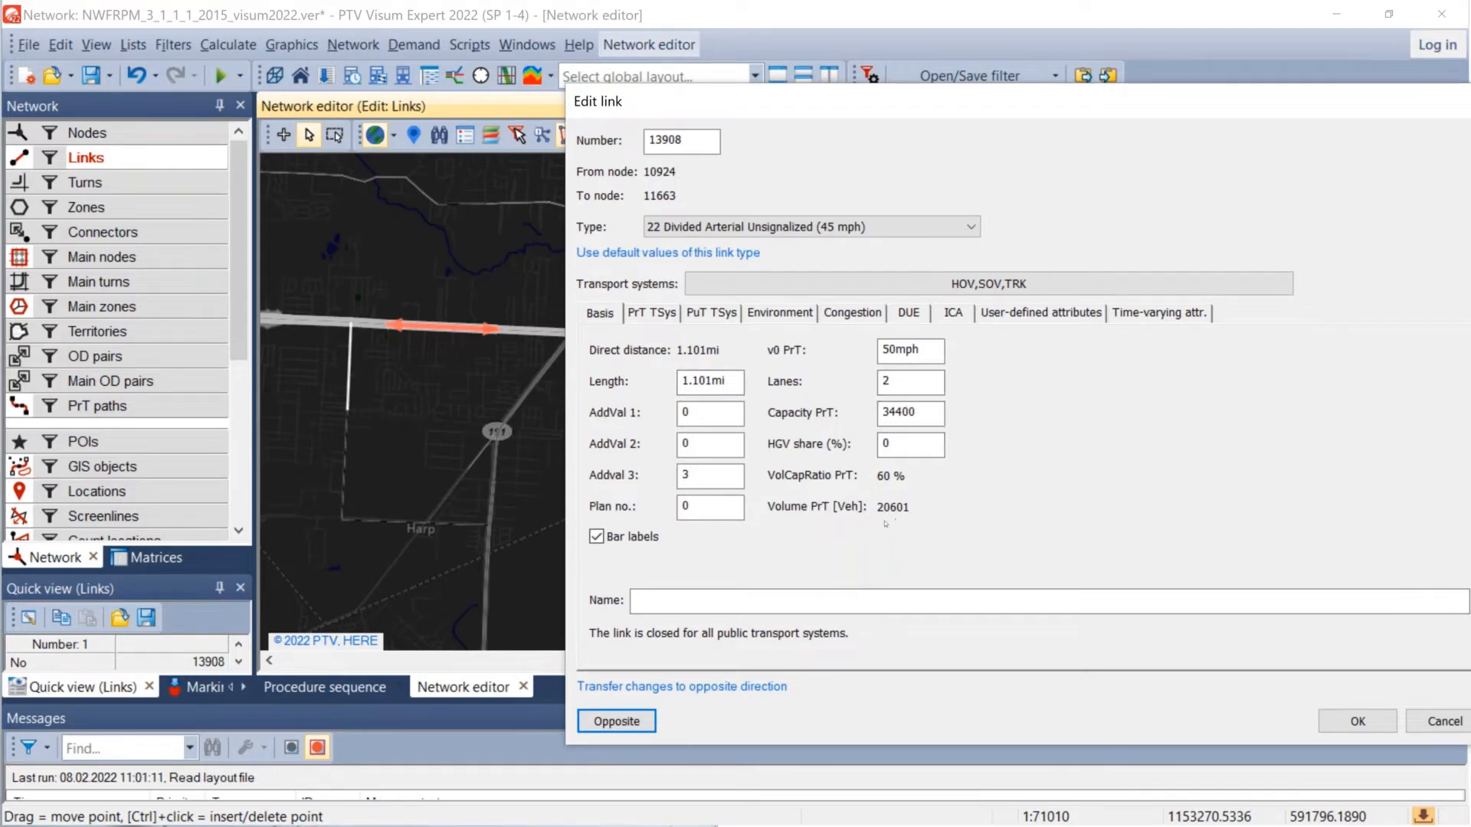
click(603, 726)
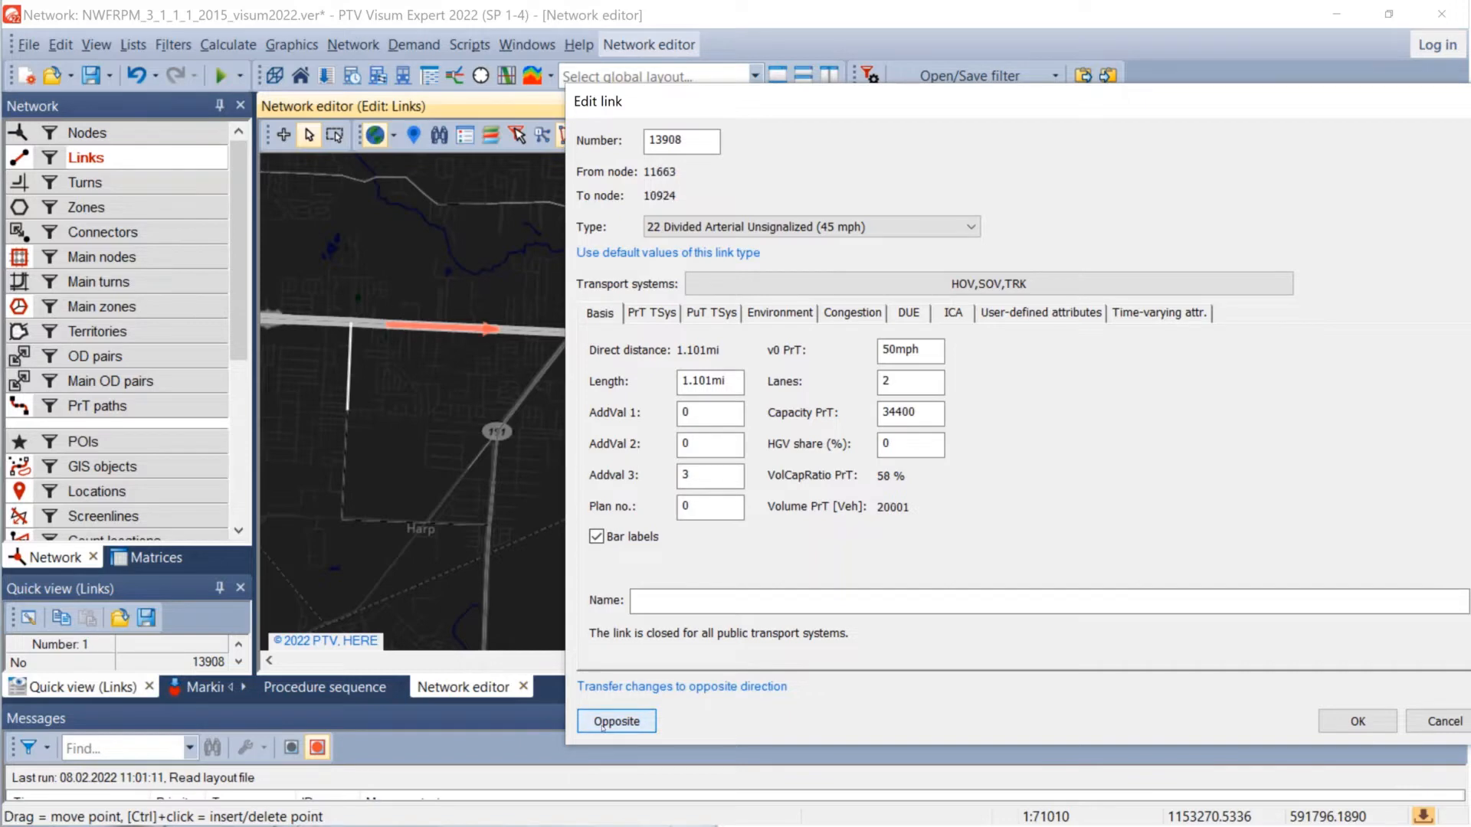
click(603, 726)
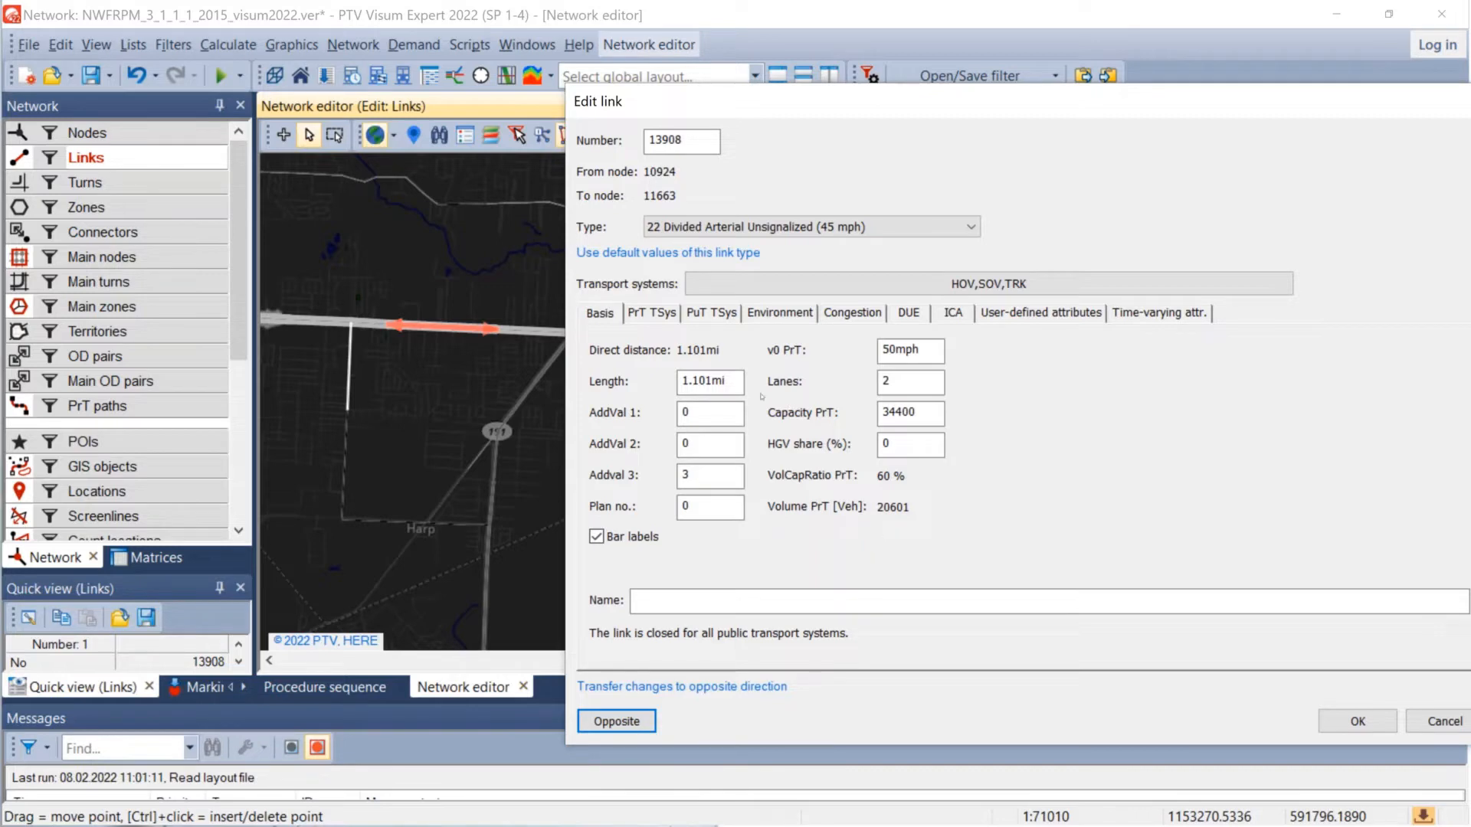
Step: Review the link's PrT TSys, PuT TSys, Environment, Congestion and User-defined attributes
click(654, 314)
click(712, 314)
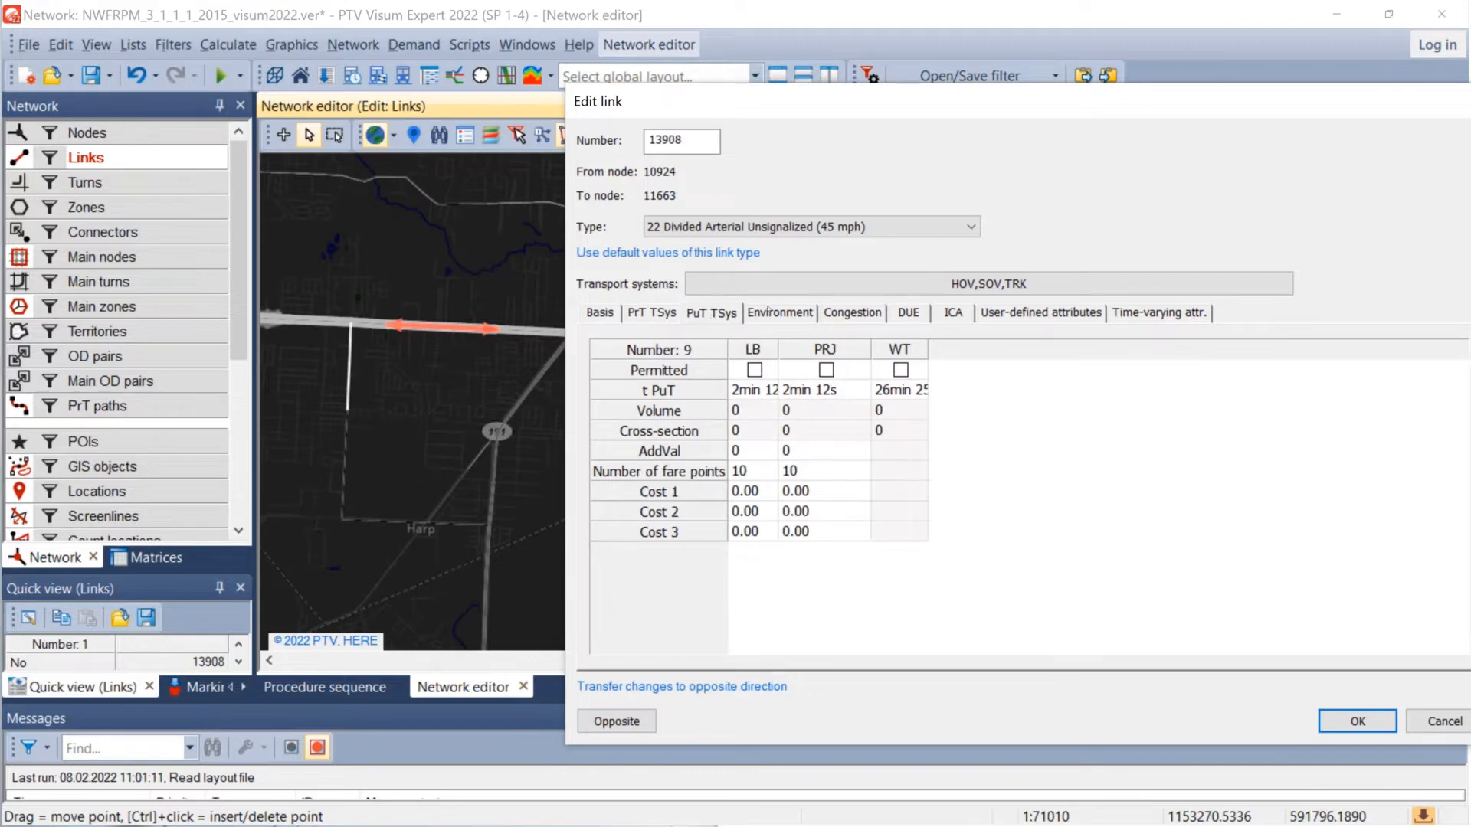
click(770, 310)
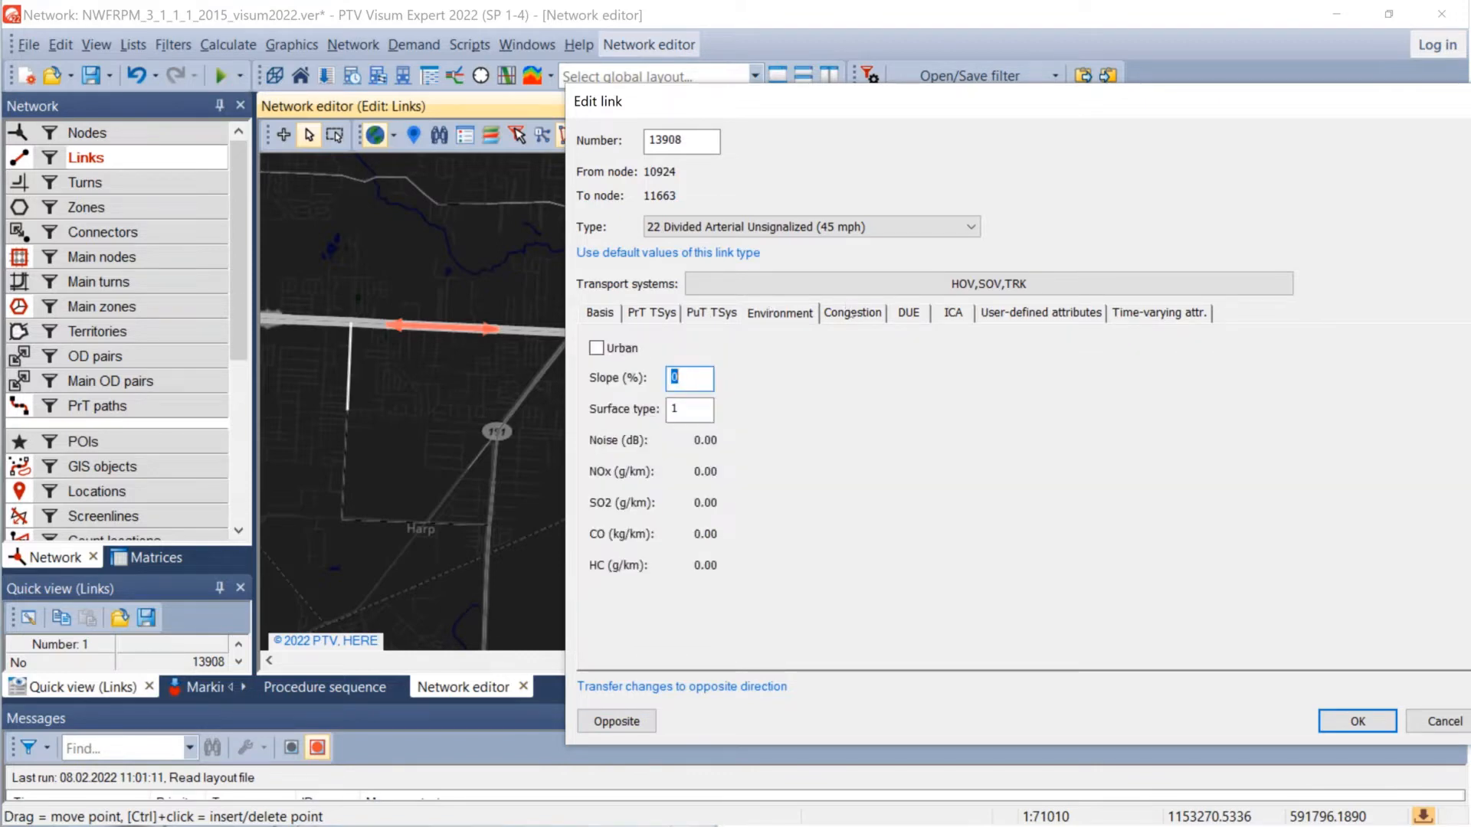
click(853, 312)
click(1034, 315)
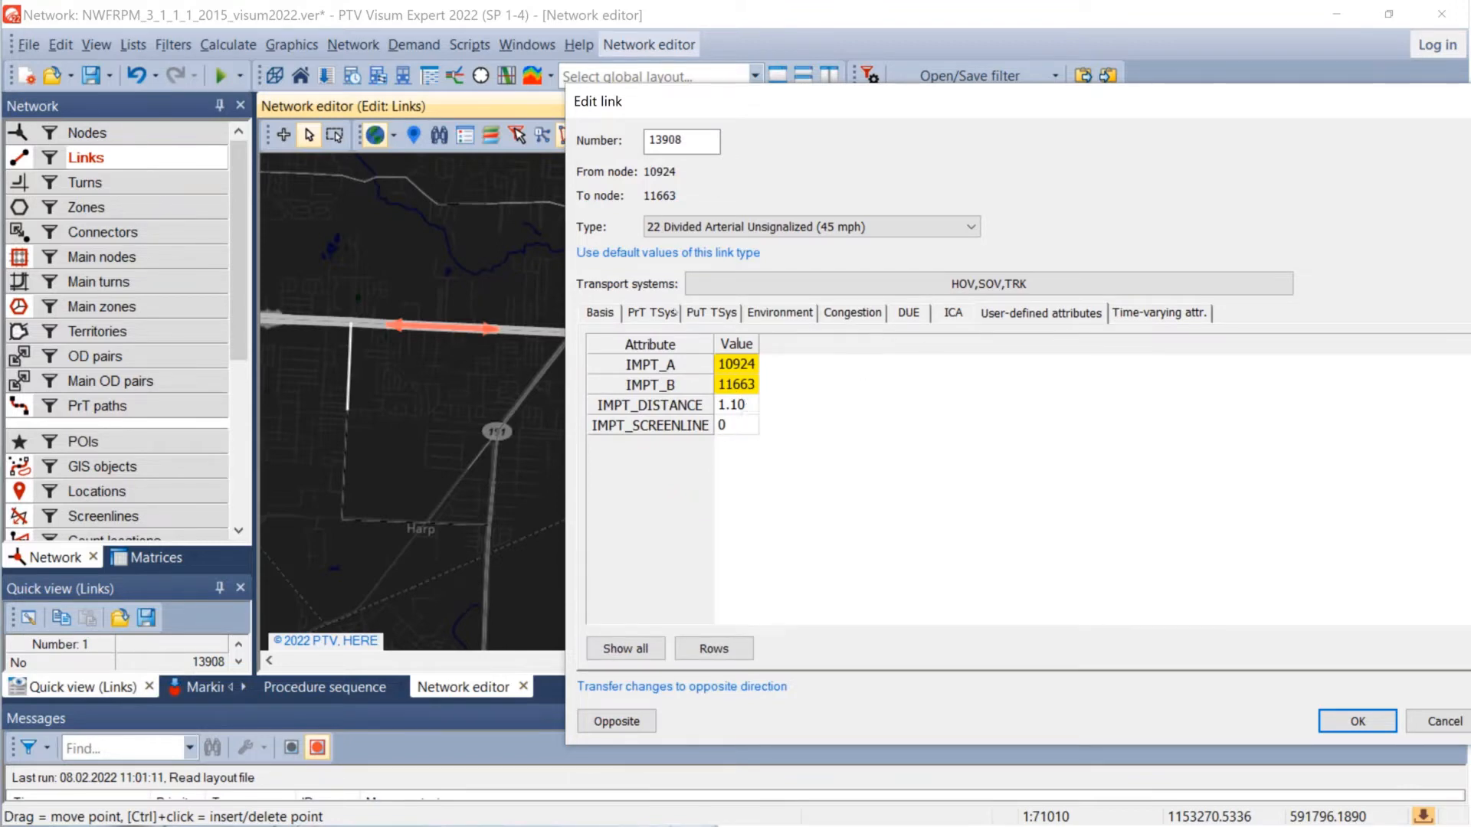
Step: Examine the link's PrT TSys speeds, travel times, volumes and cross-section values for HOV, SOV and TRK, and close the link without changes
click(657, 313)
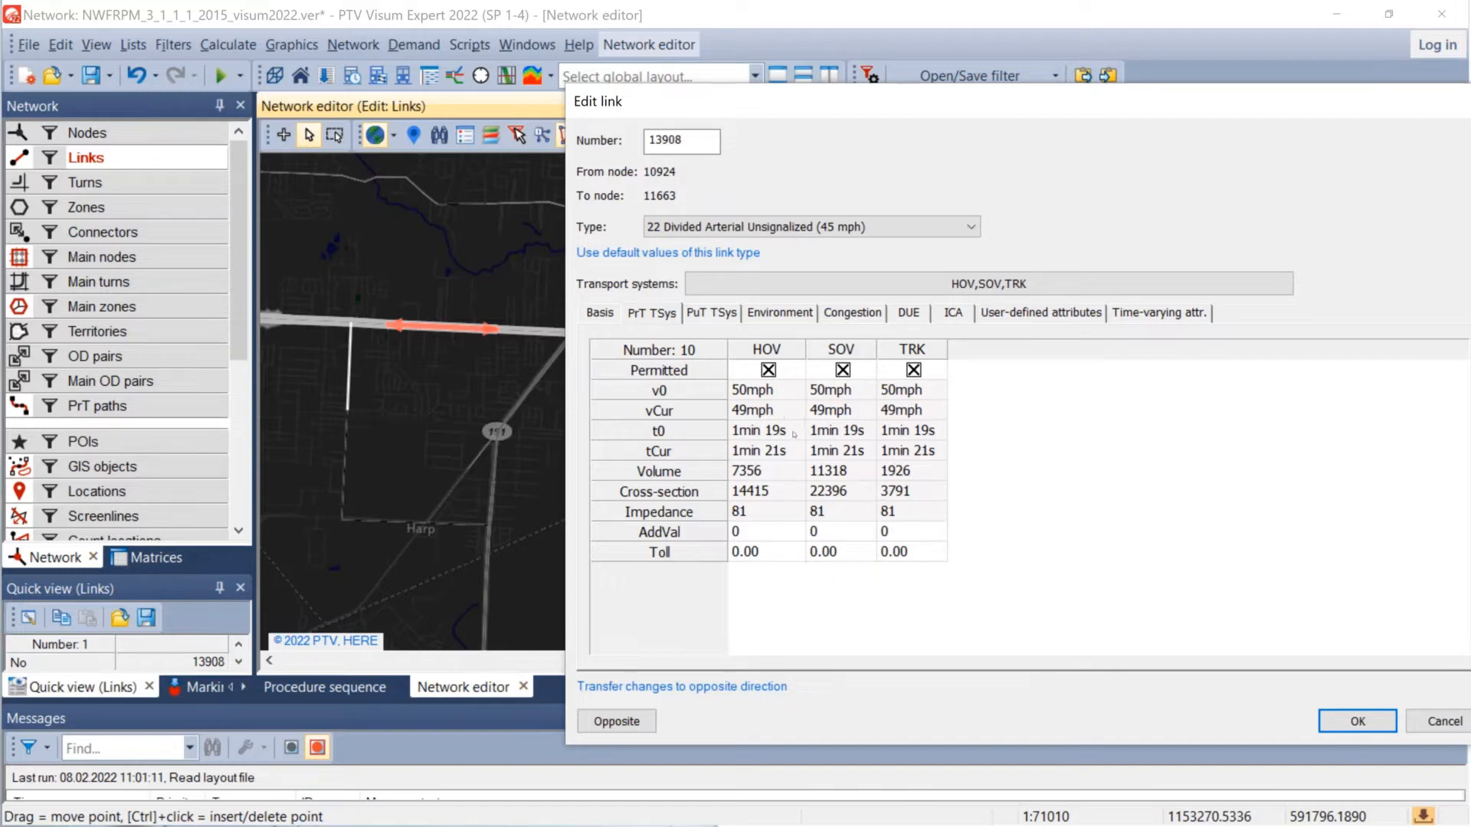
click(795, 433)
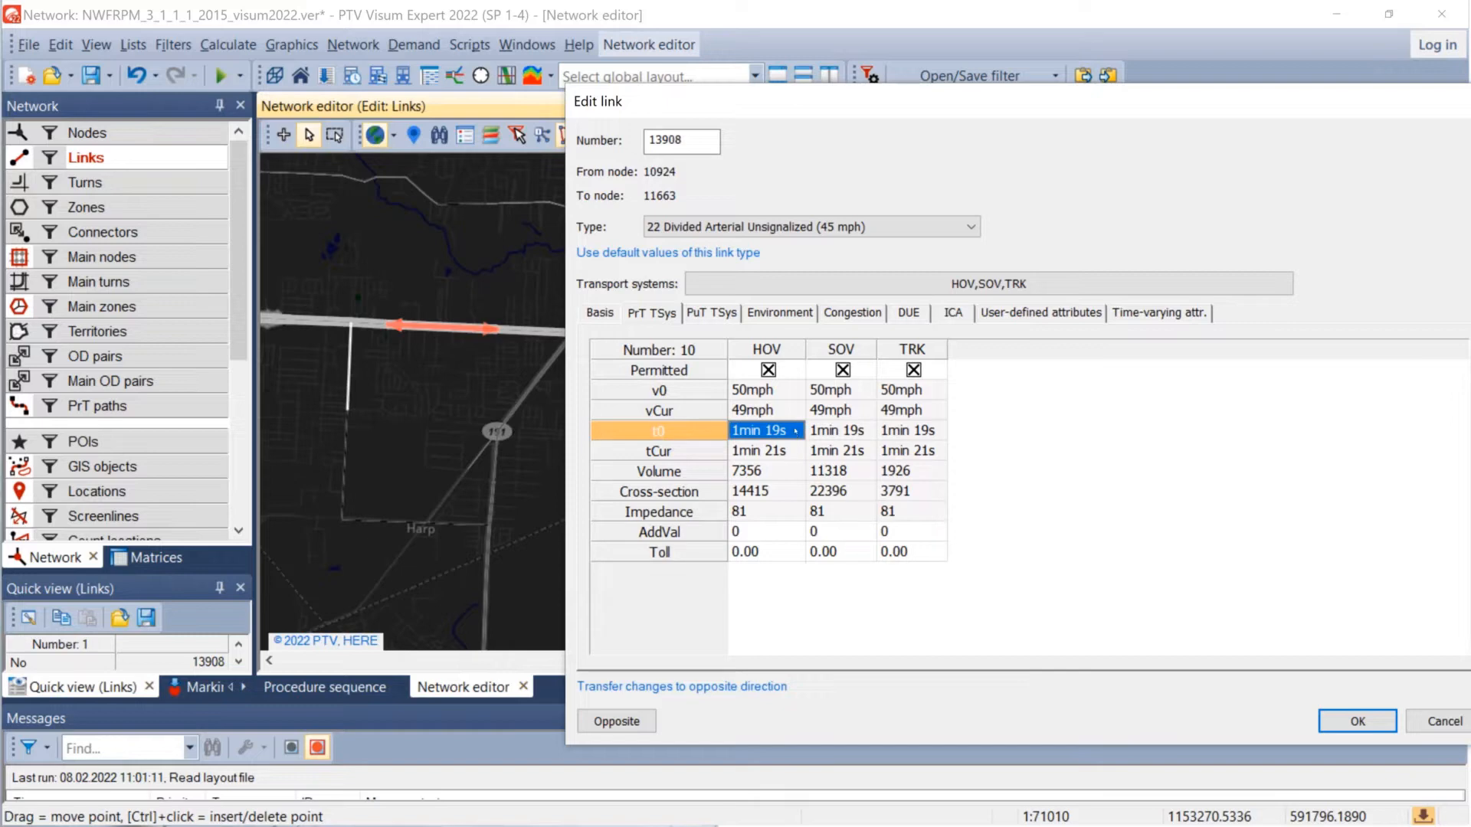
click(783, 392)
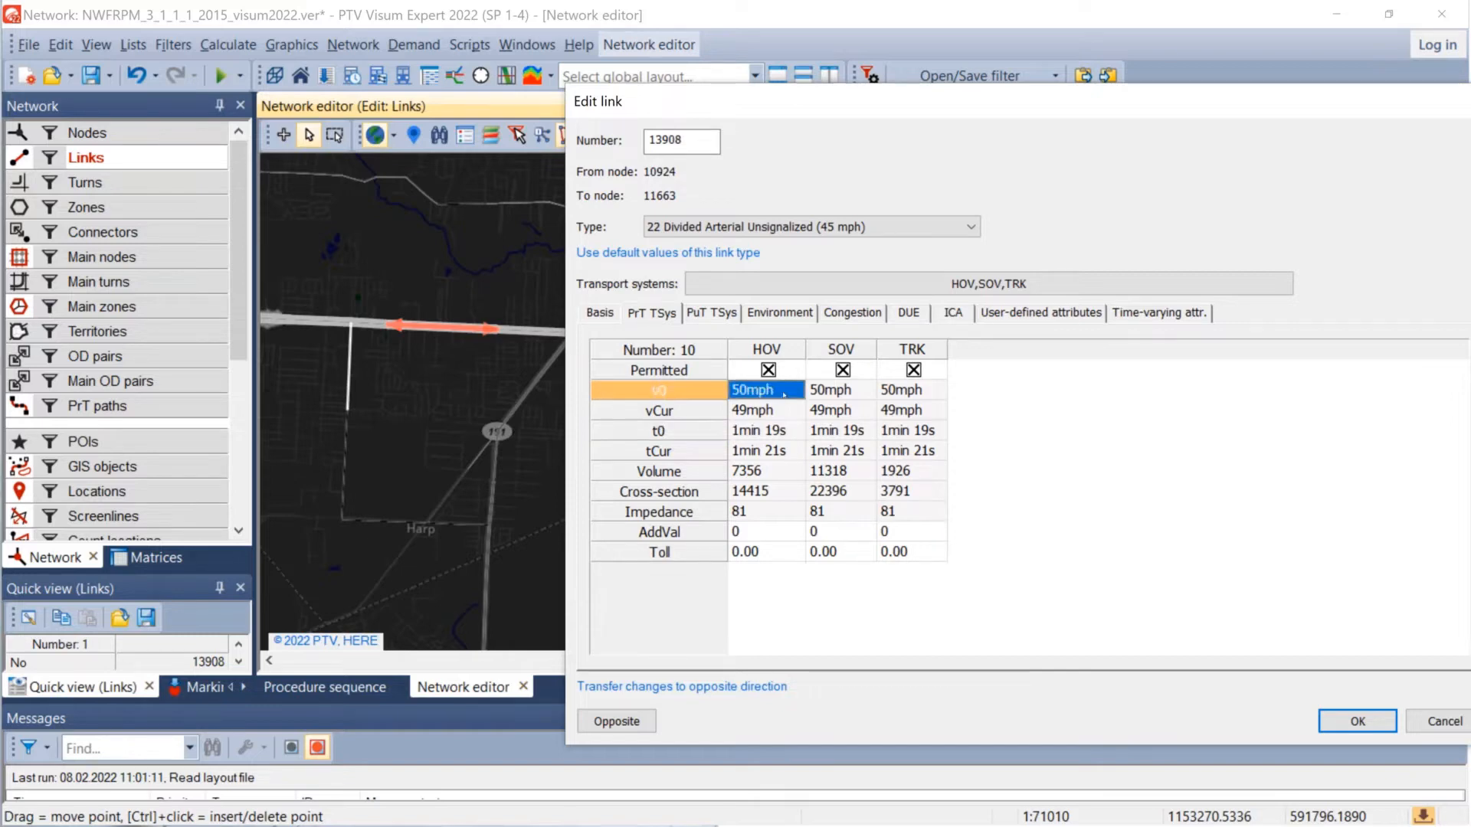
click(793, 451)
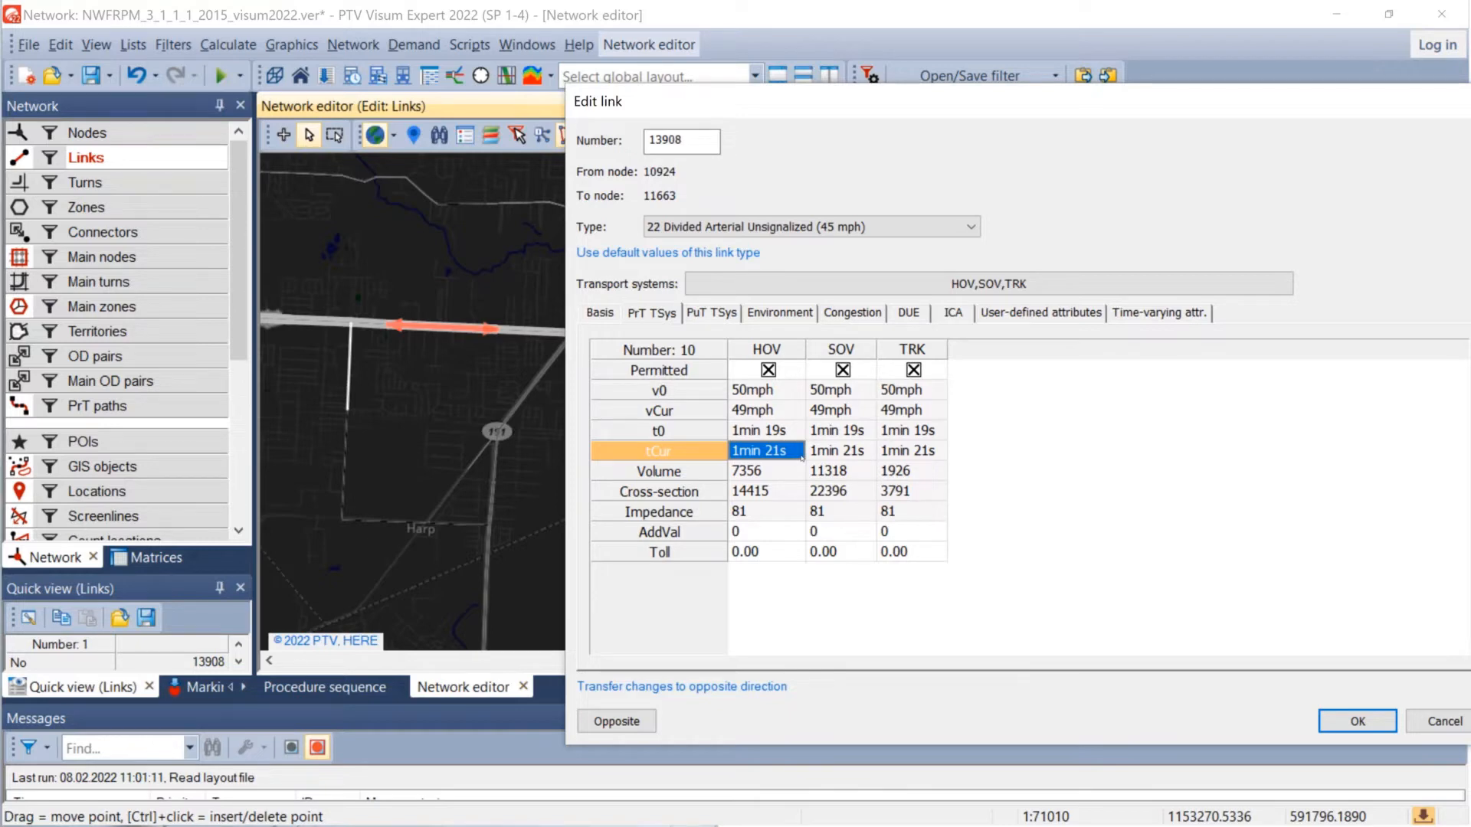
click(788, 433)
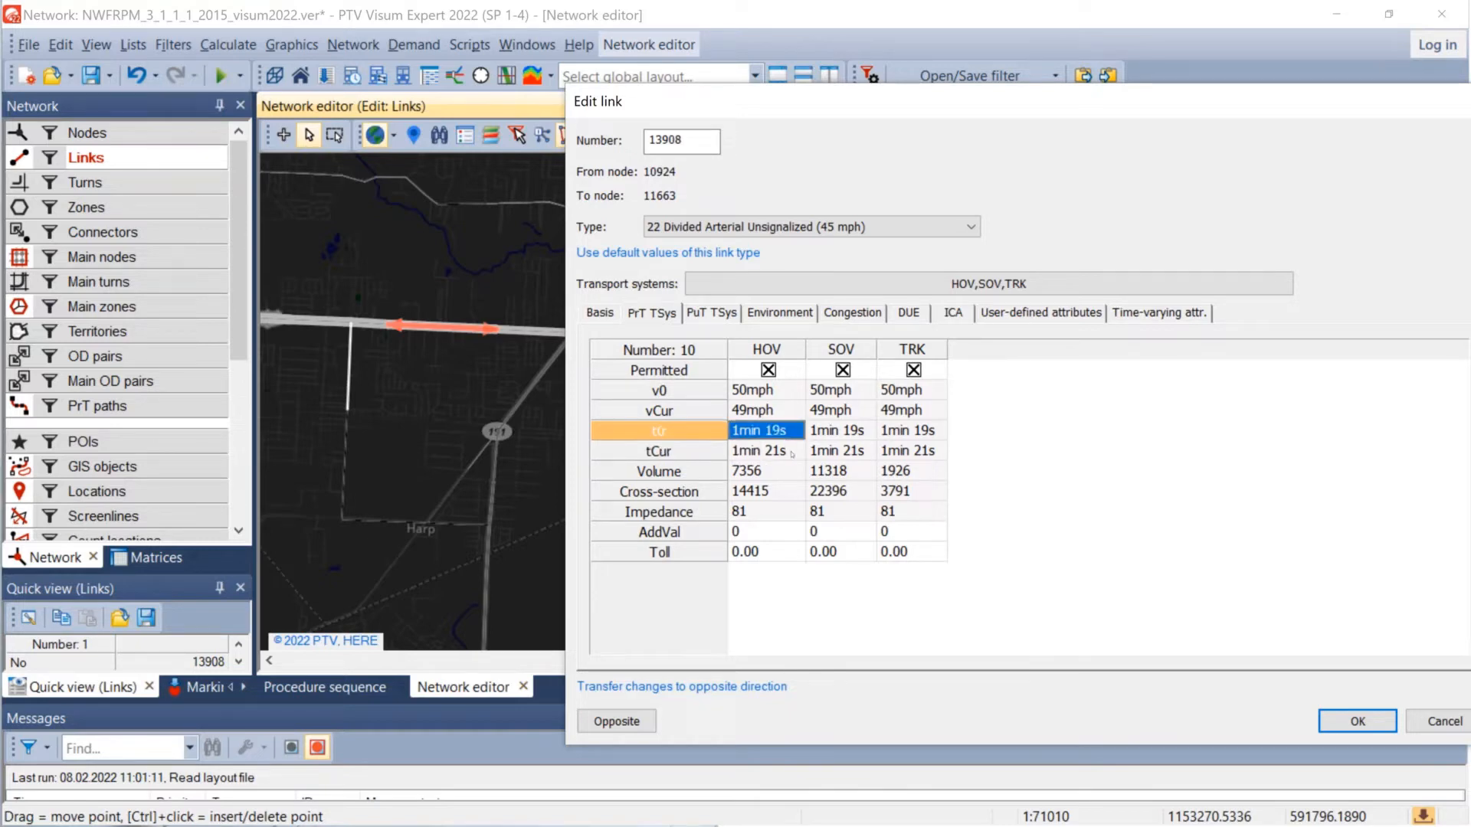
click(792, 447)
click(793, 432)
click(778, 474)
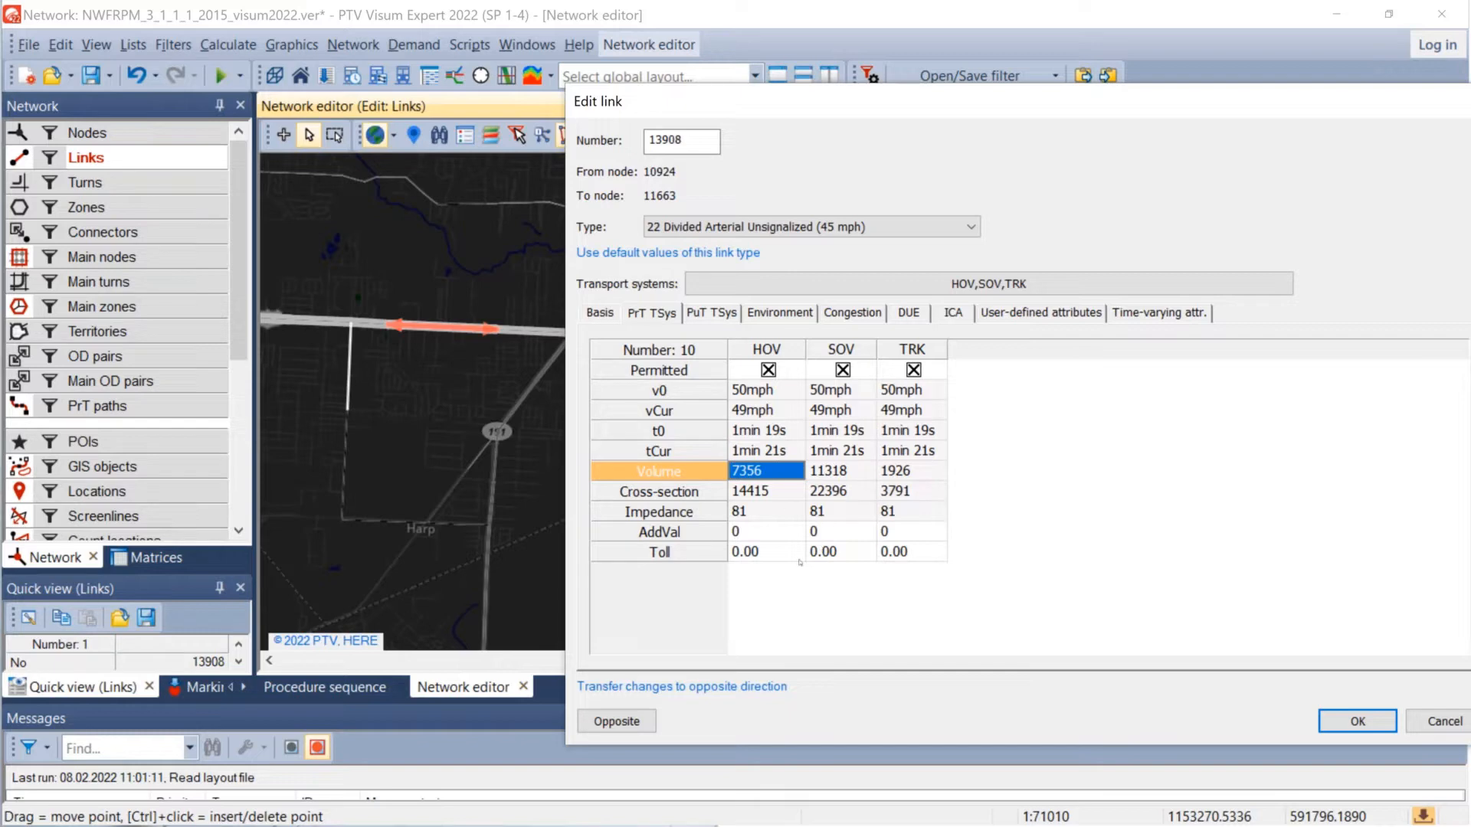
click(770, 491)
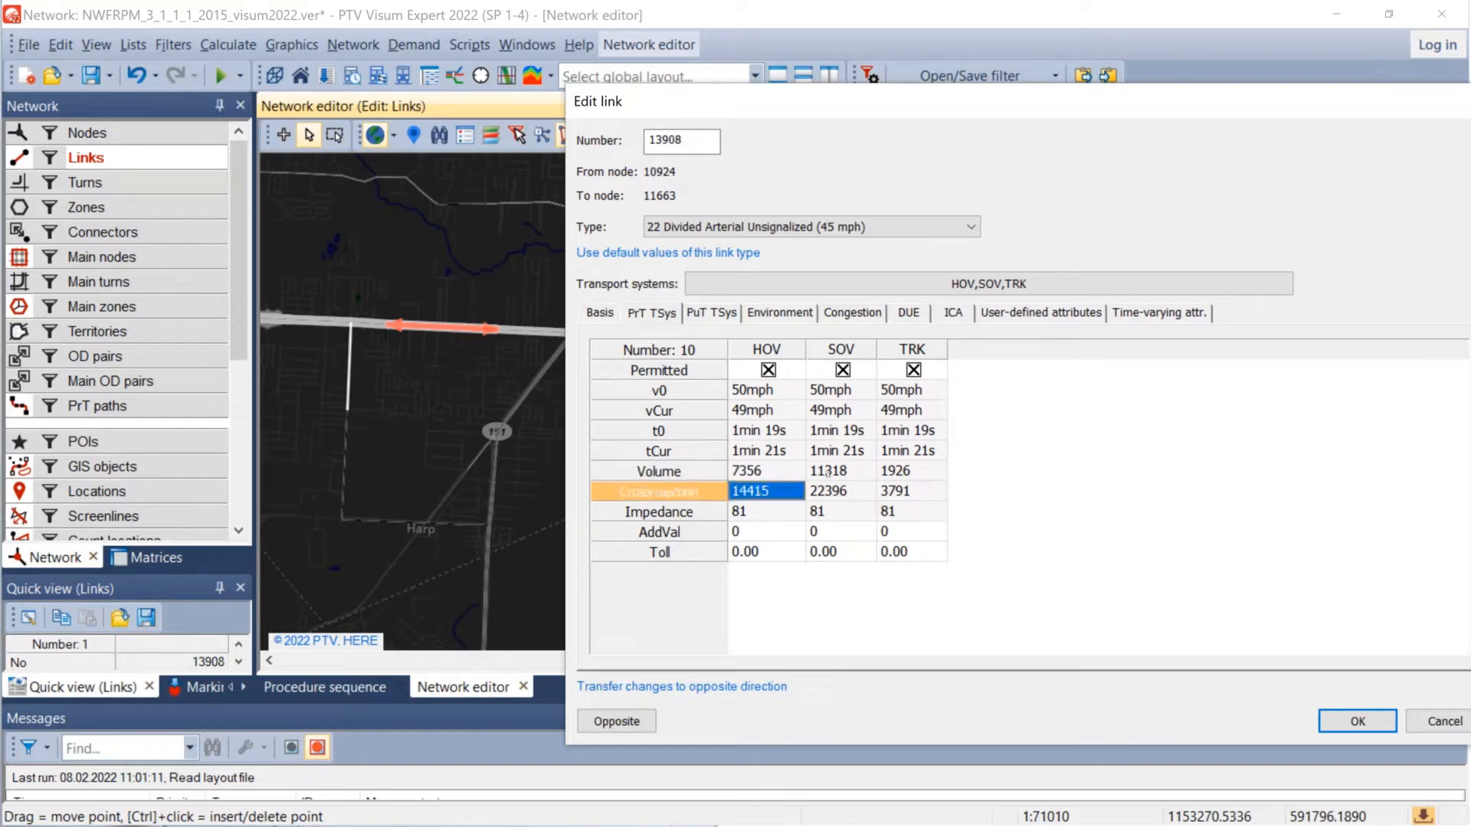
click(849, 472)
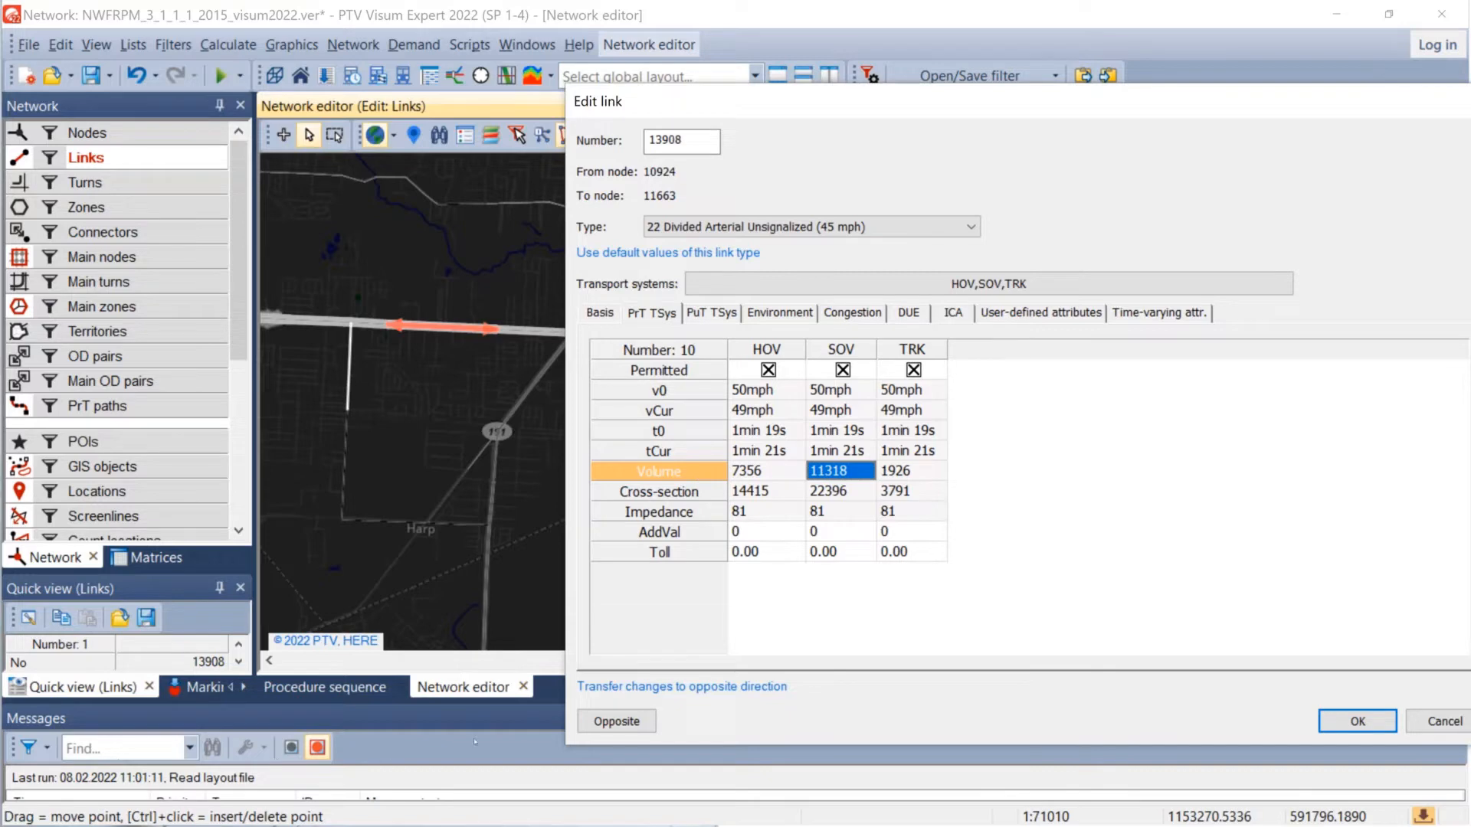
click(1446, 729)
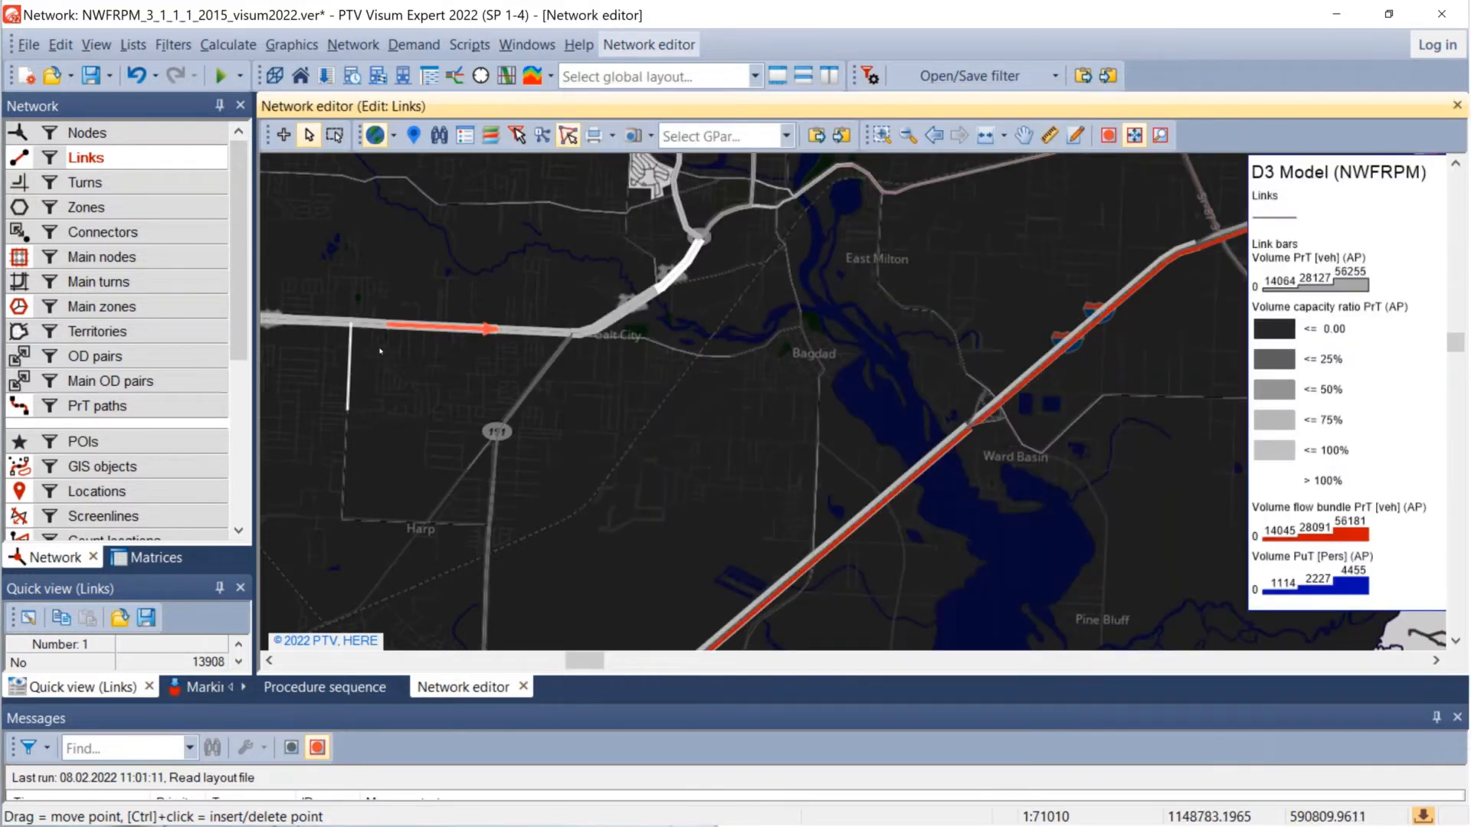
Step: View the list of all links with their attributes, and close the list
right_click(134, 161)
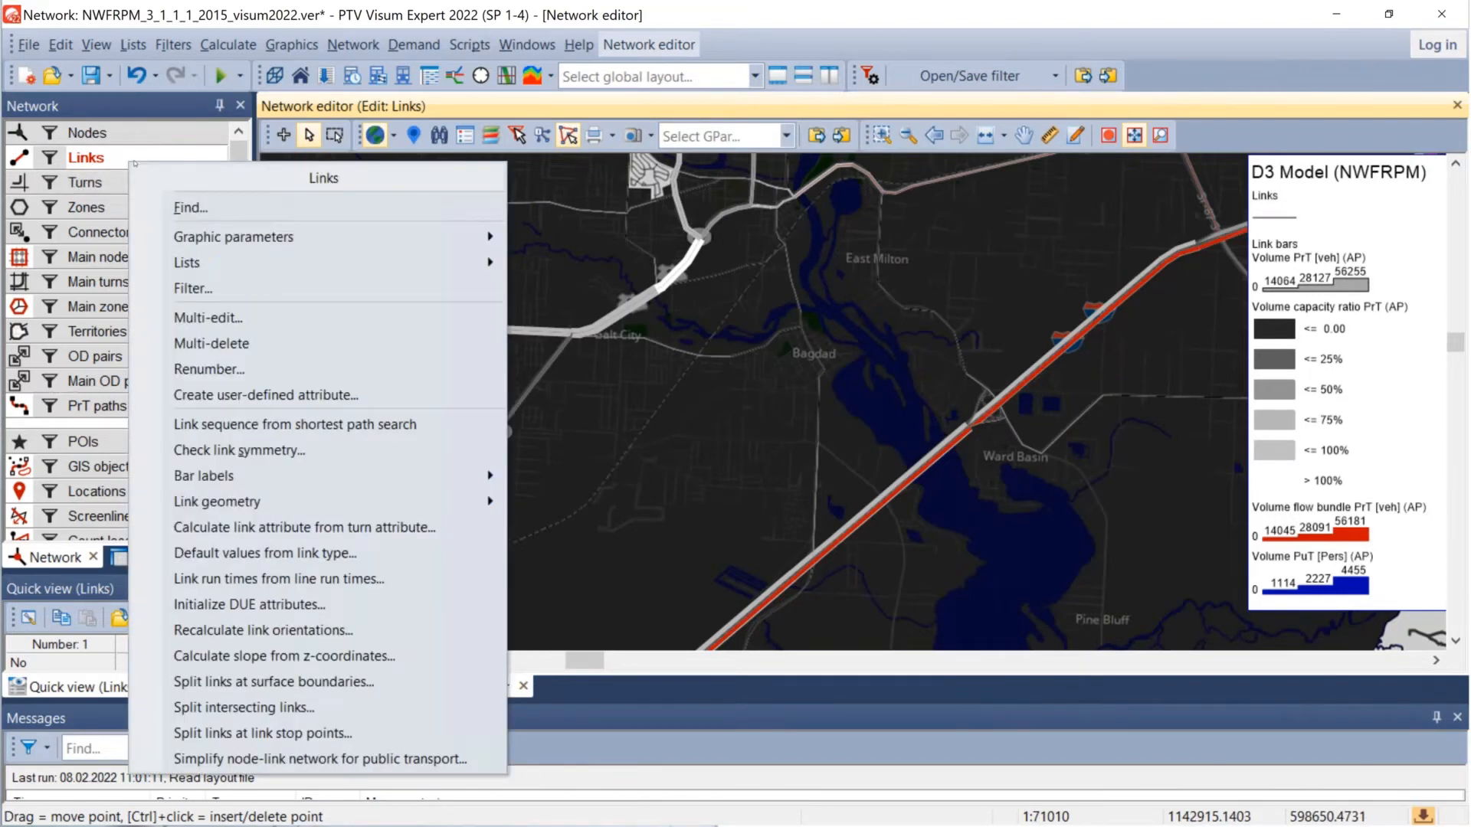
mouse_move(241, 271)
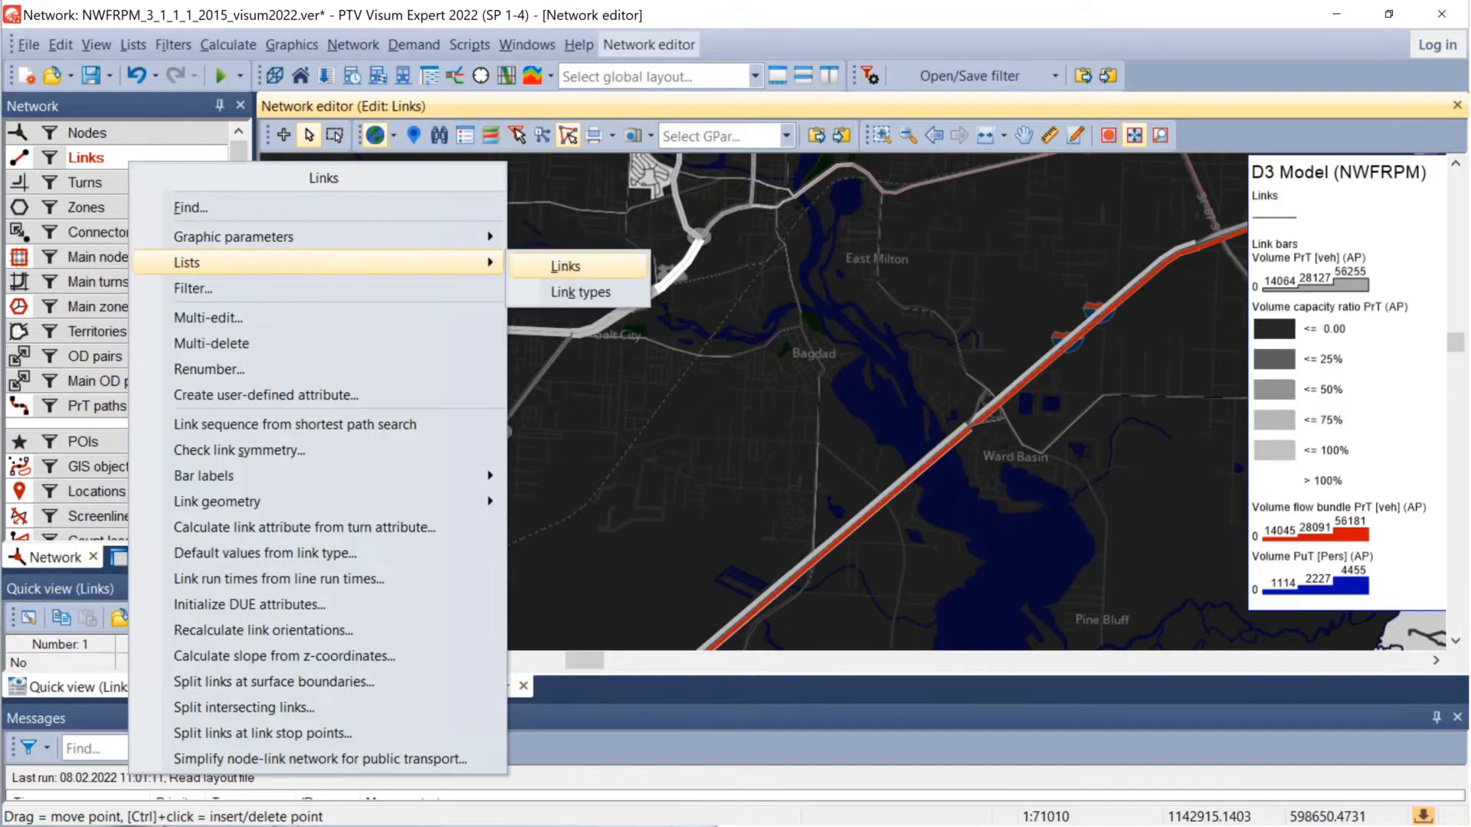
click(564, 267)
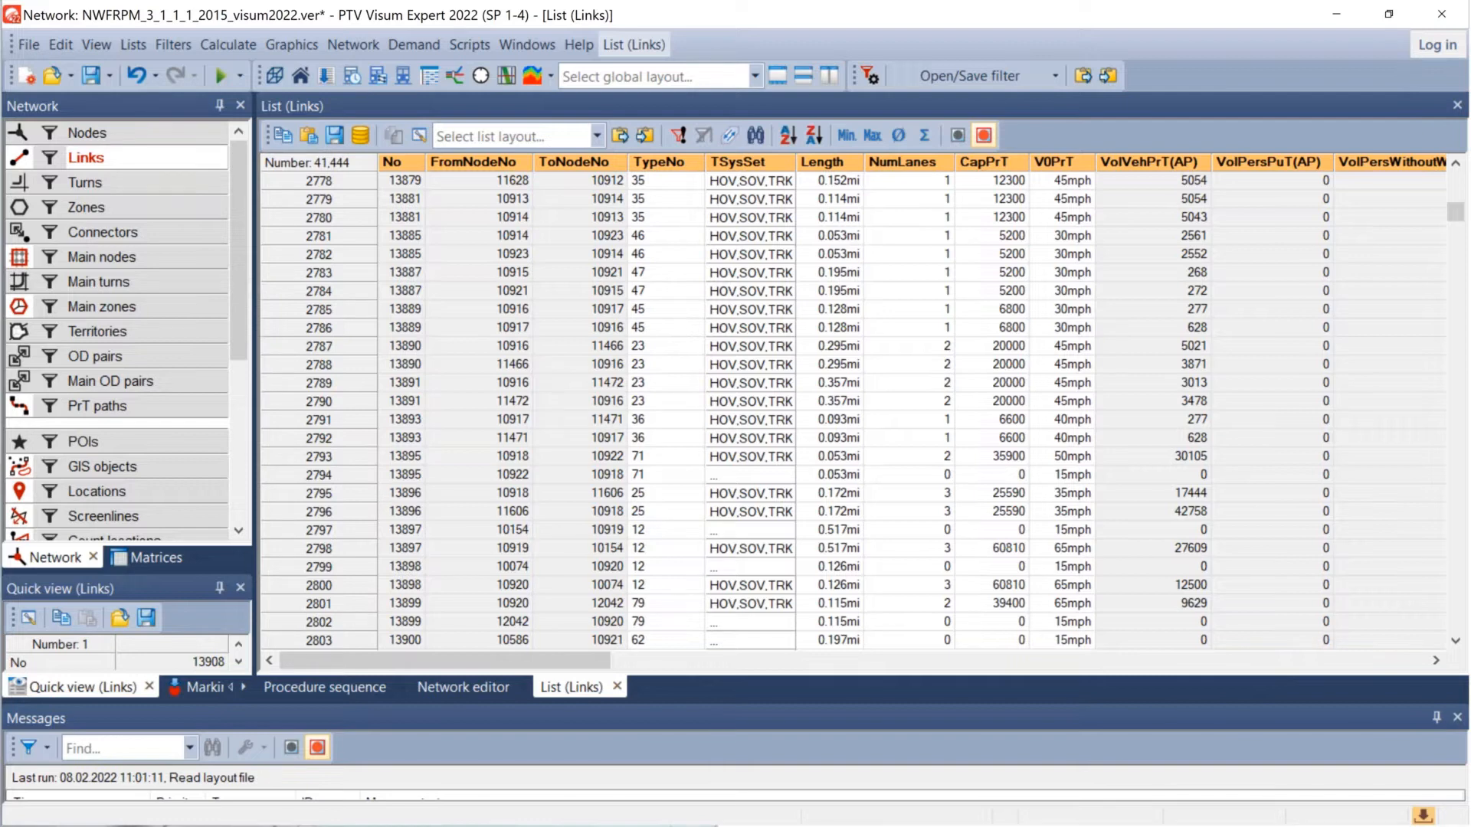
click(618, 686)
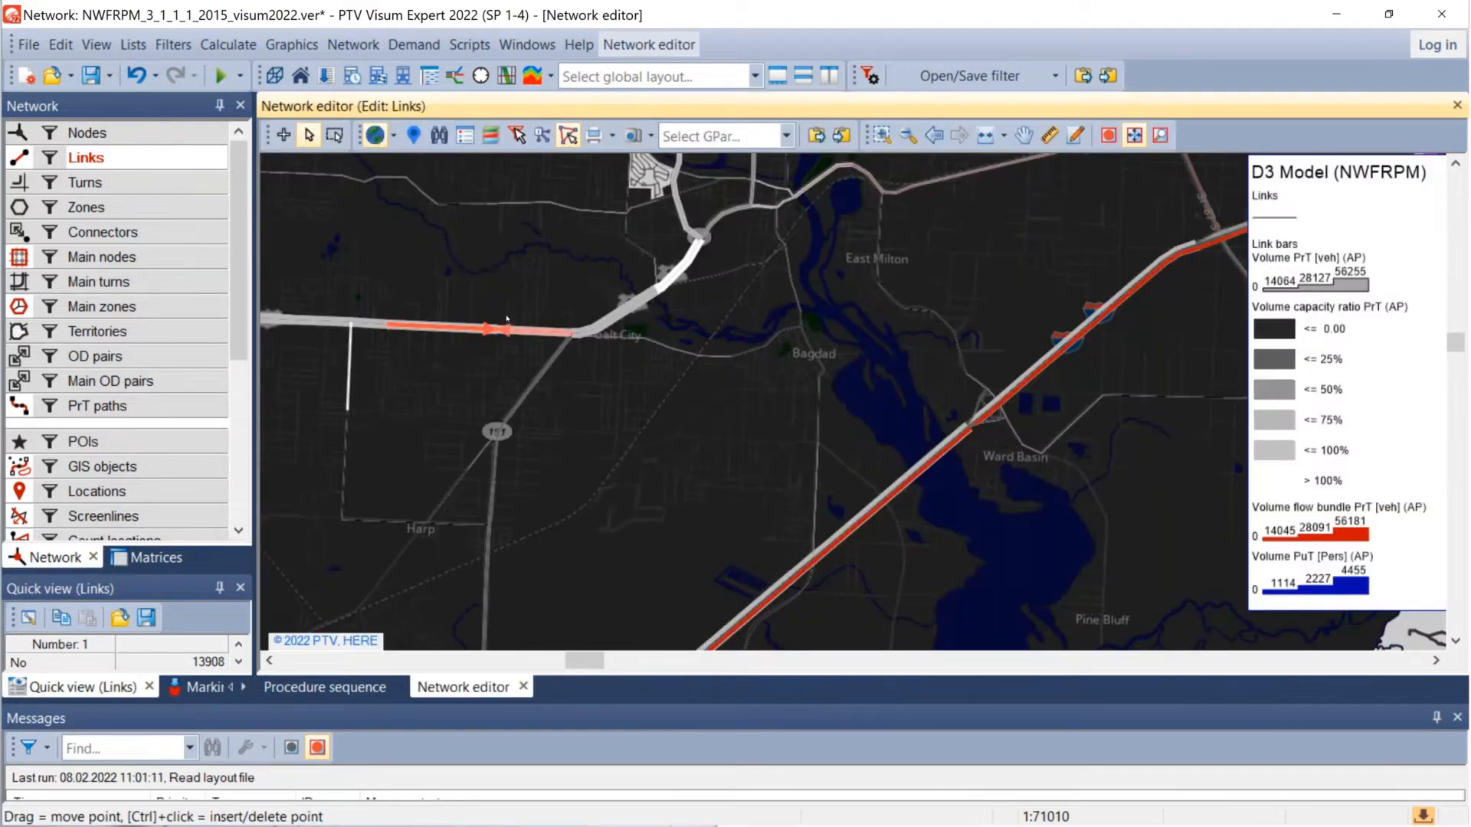
Step: Make zones the active network object, show the entire model area and hide the nodes and links on the map
scroll(506, 319, up, 5)
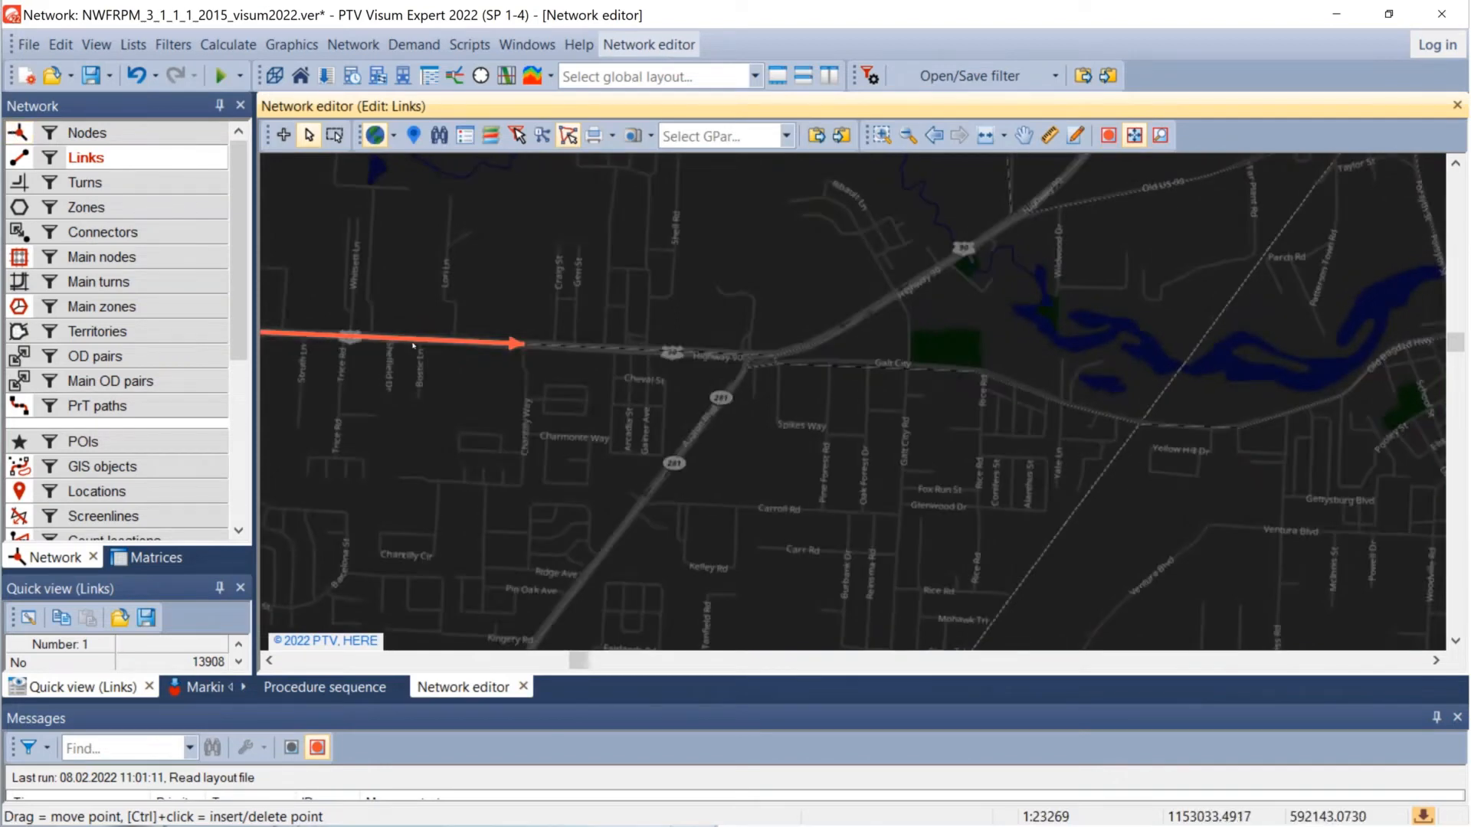
drag(528, 380, 808, 410)
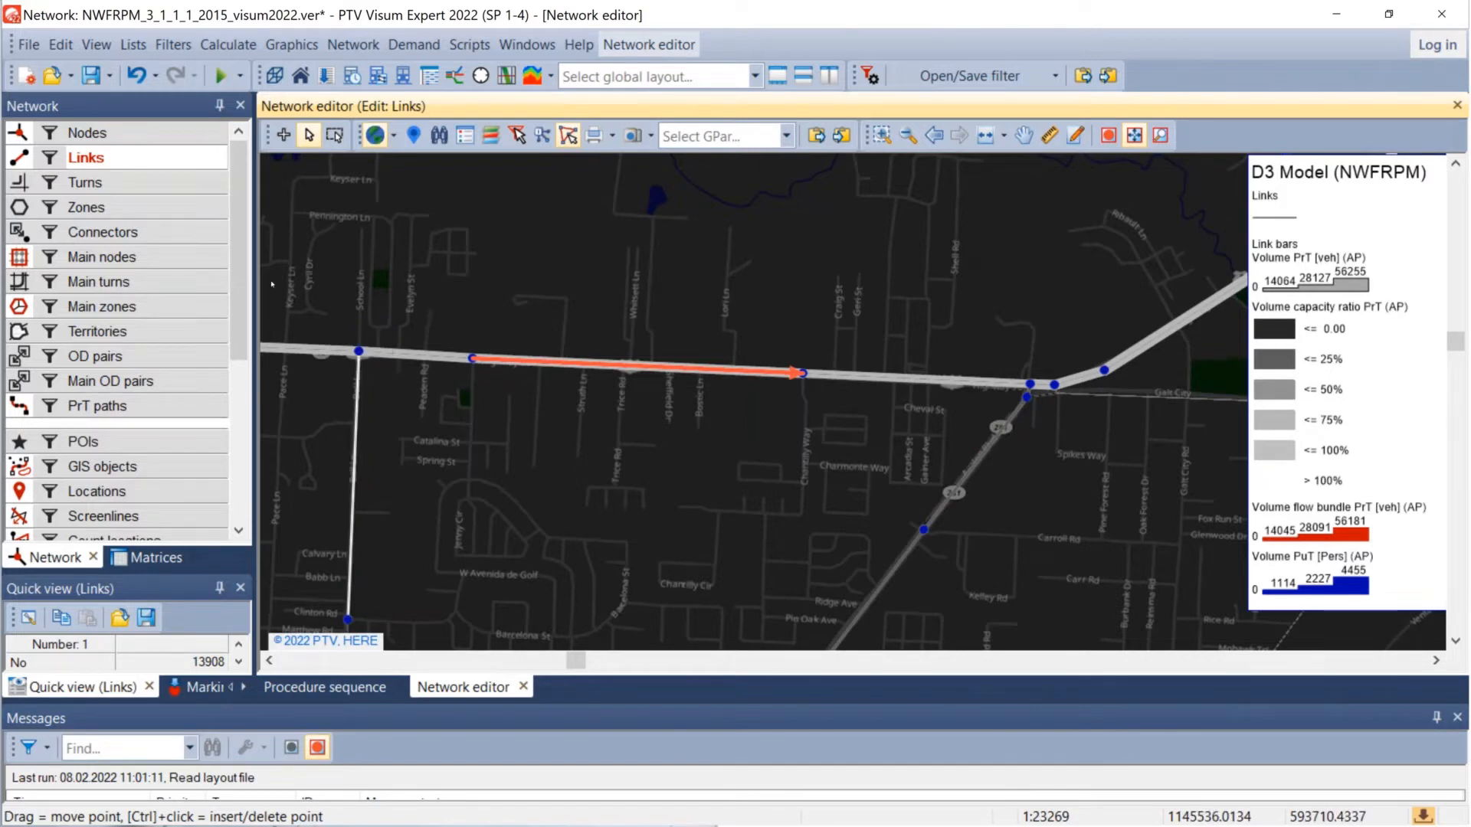
click(134, 215)
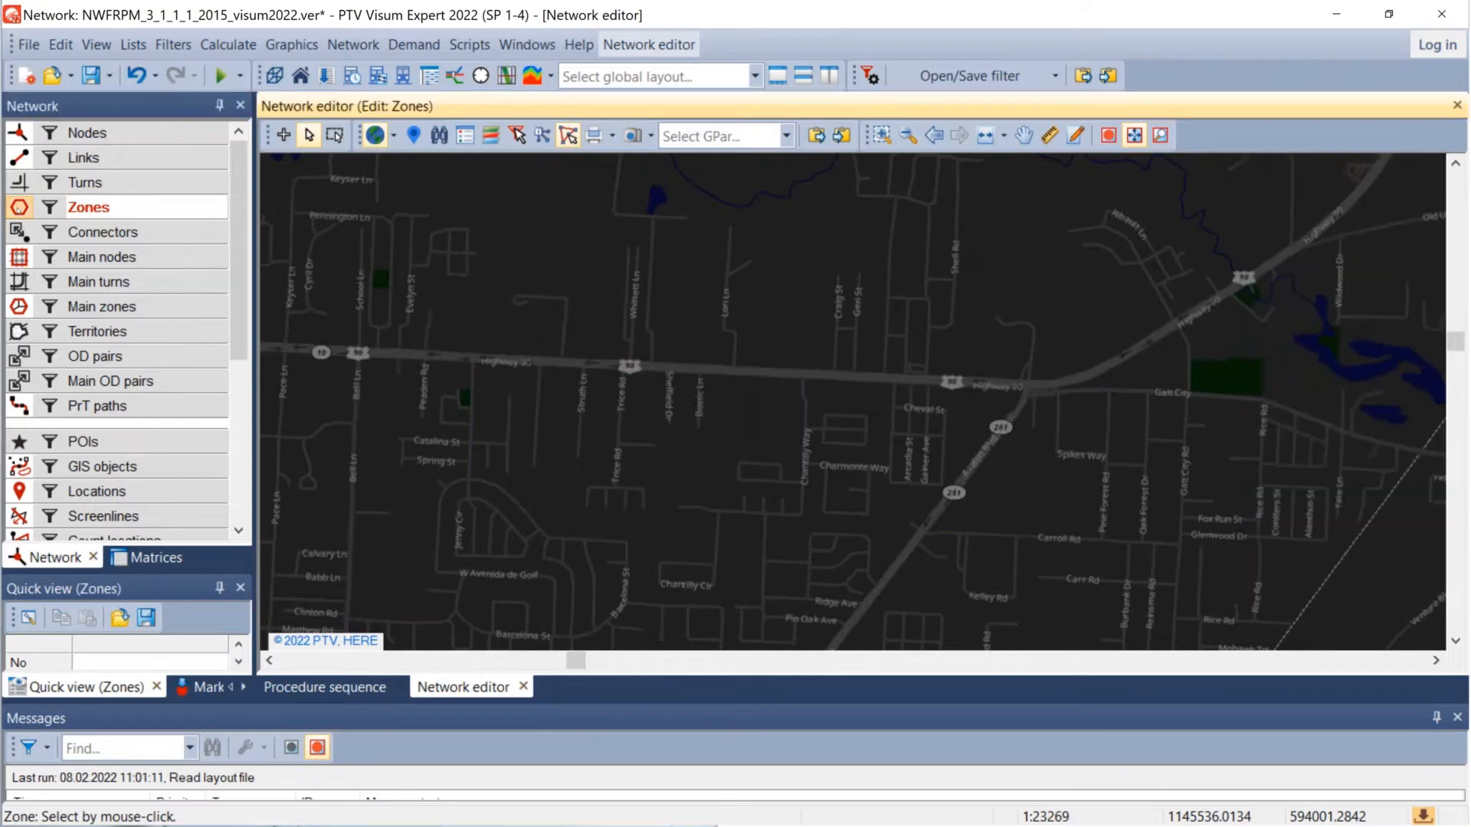
scroll(529, 386, down, 3)
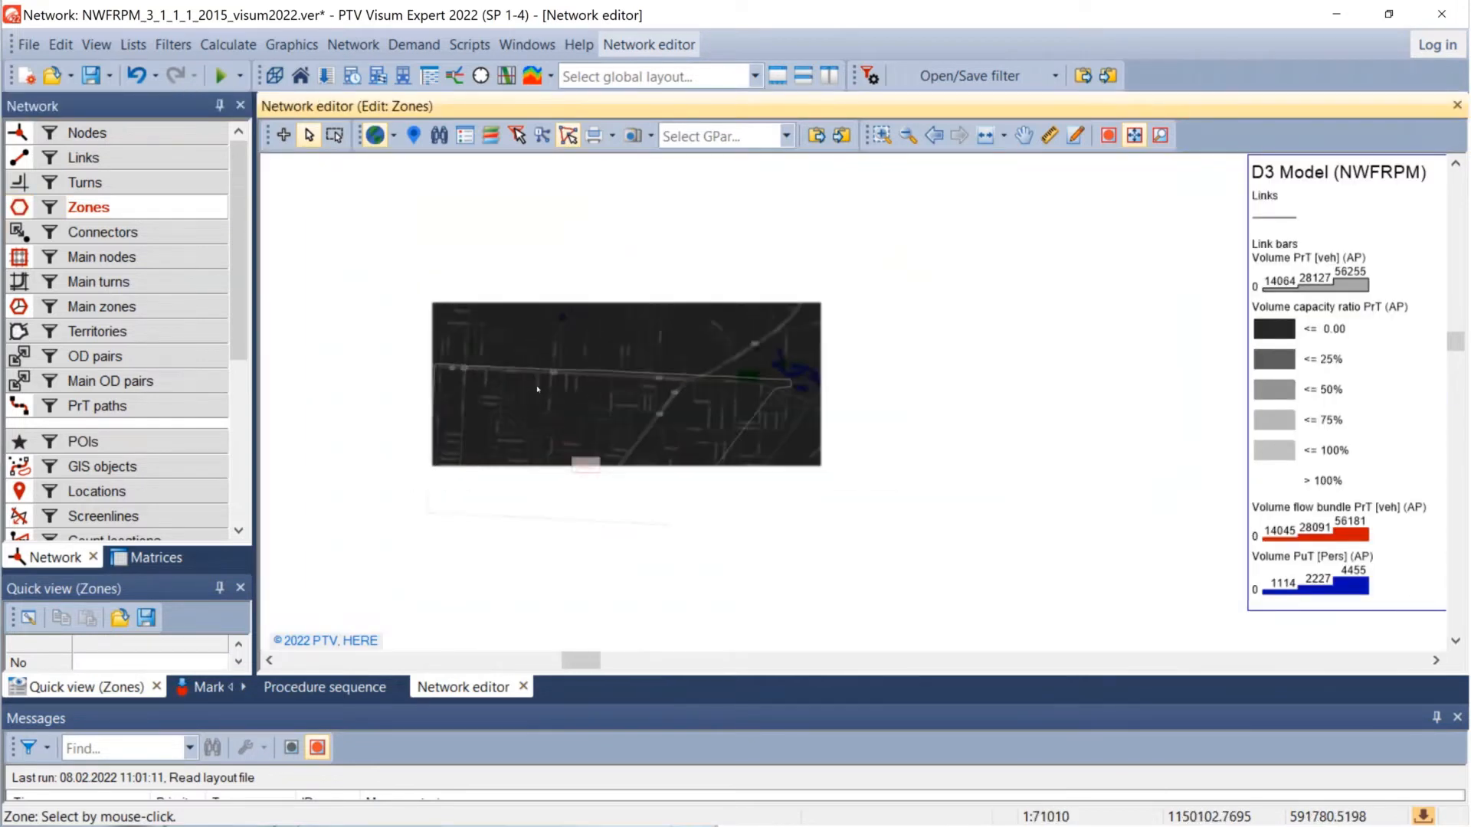
scroll(529, 385, down, 2)
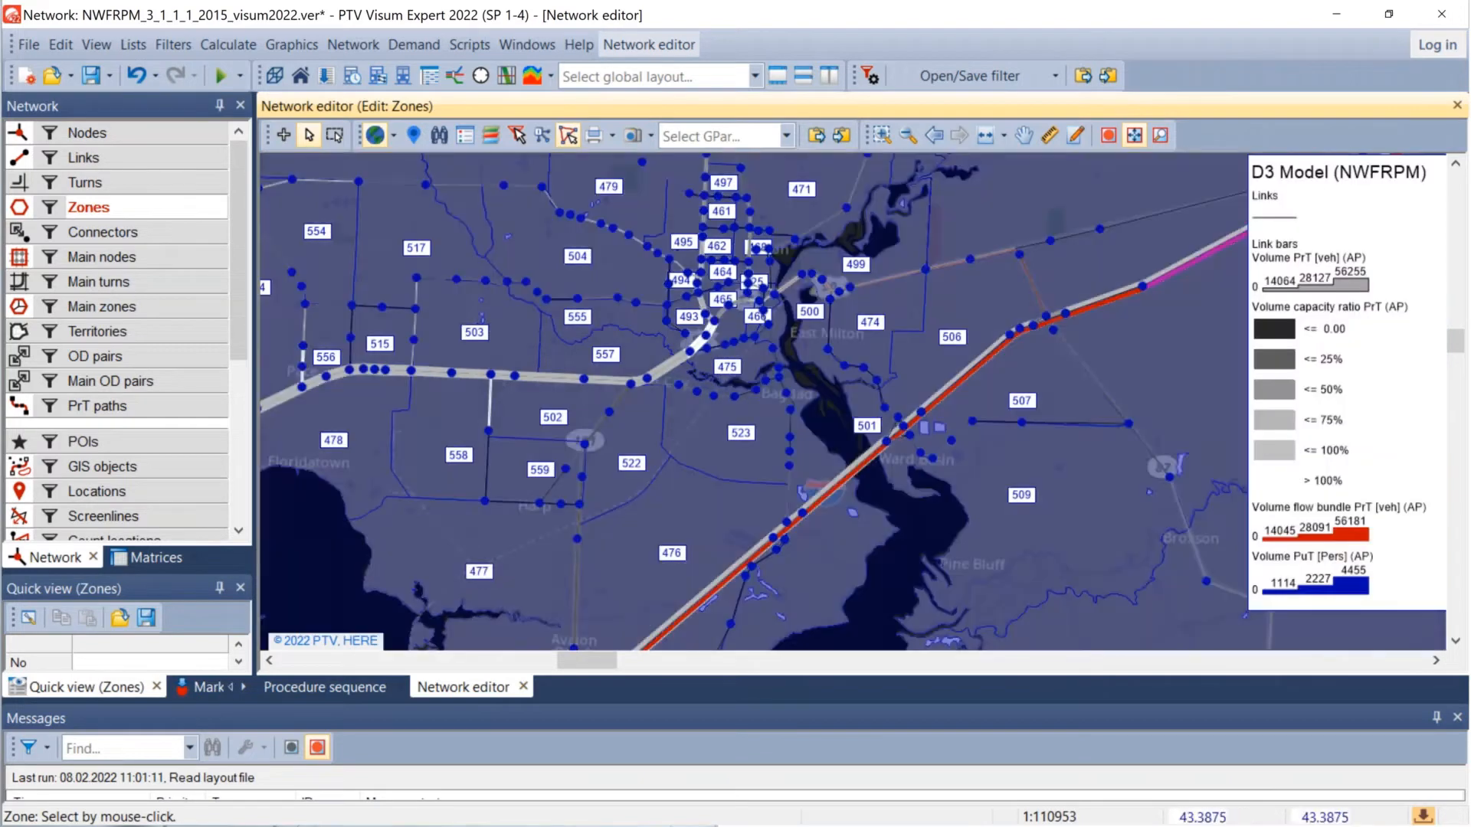
click(984, 136)
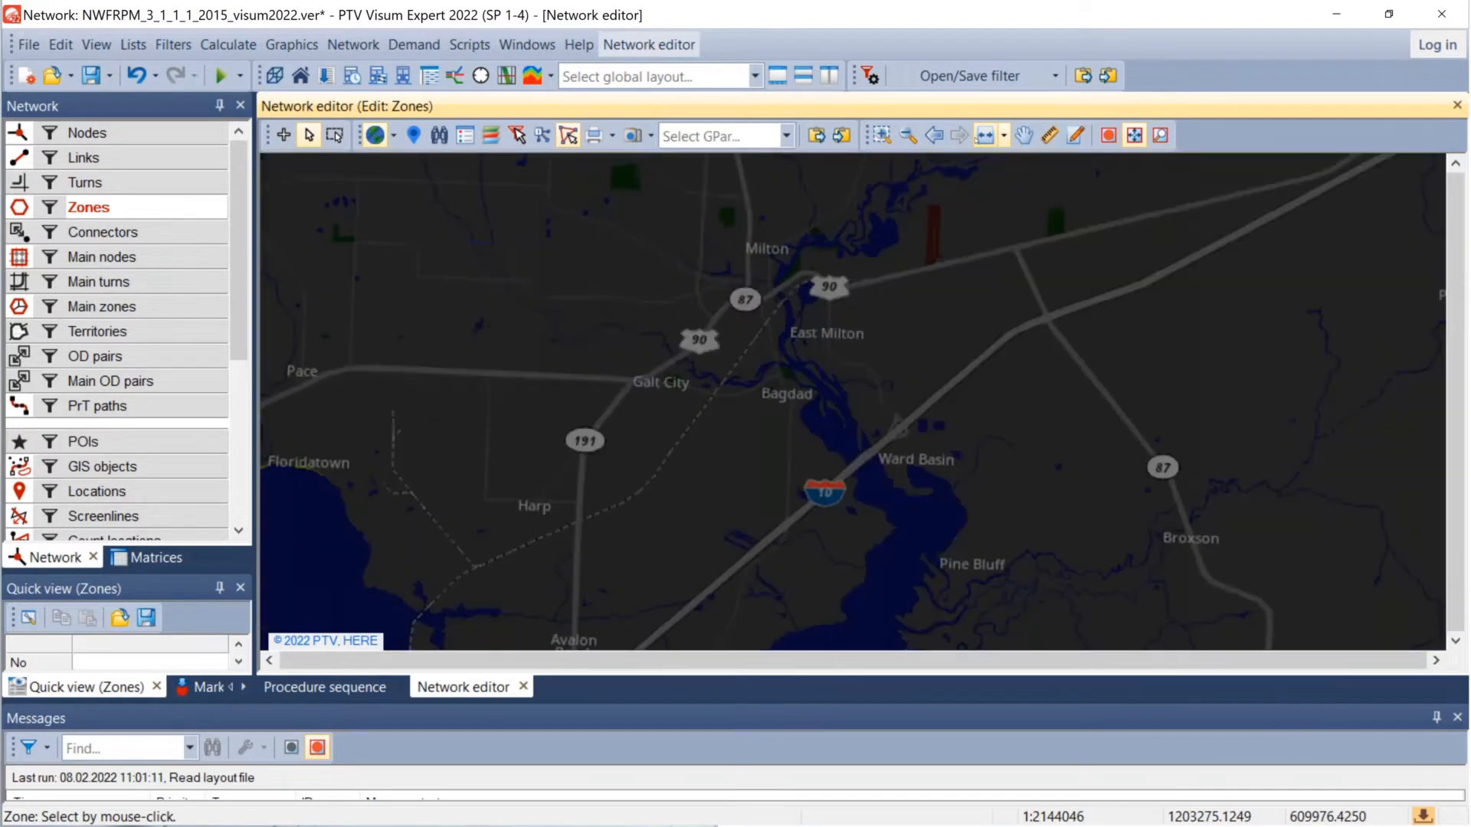
click(25, 156)
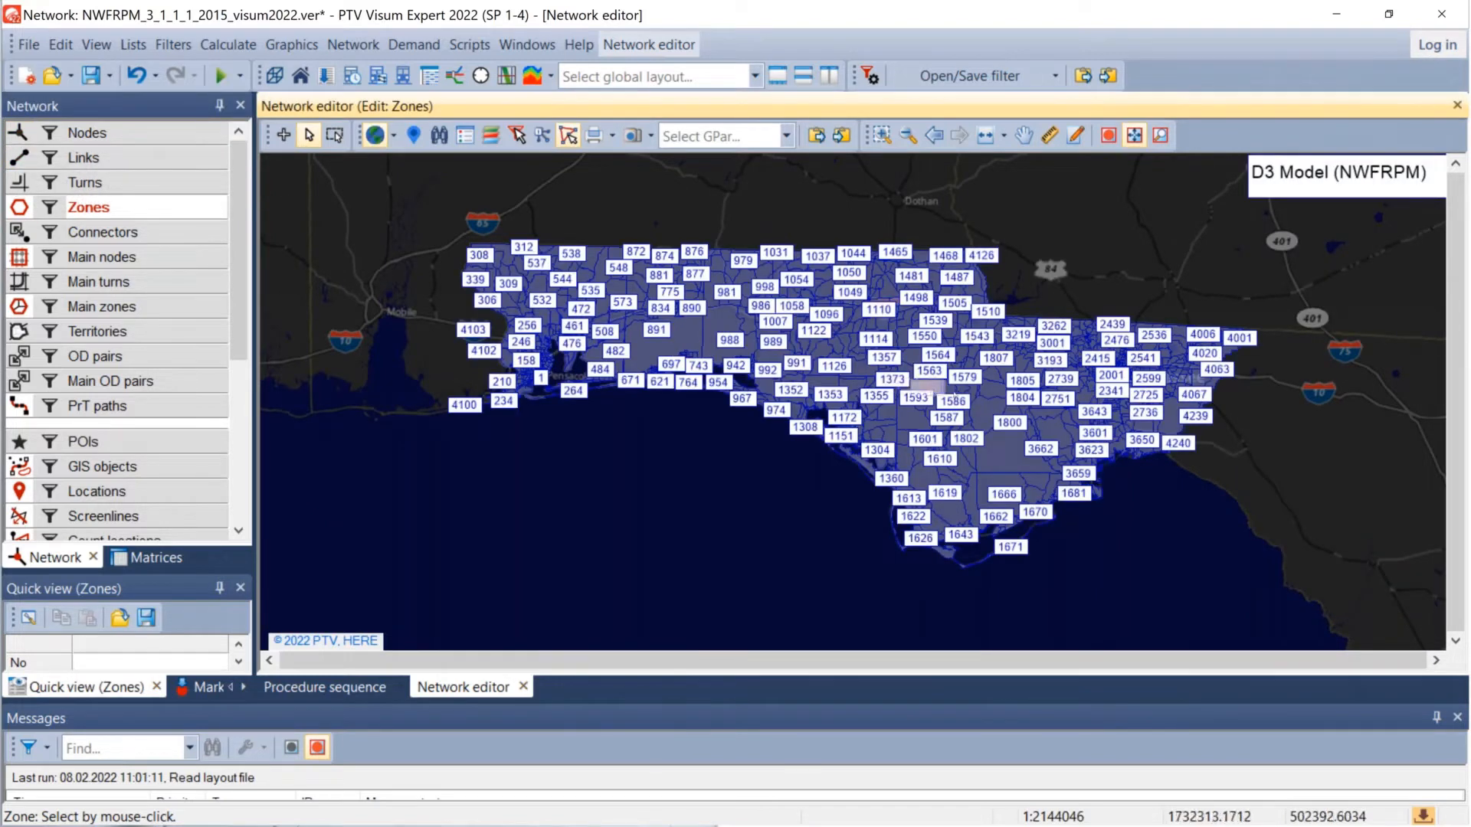
Step: Select zone 1594 on the map and view its boundary polygon within the whole model area
scroll(953, 396, up, 3)
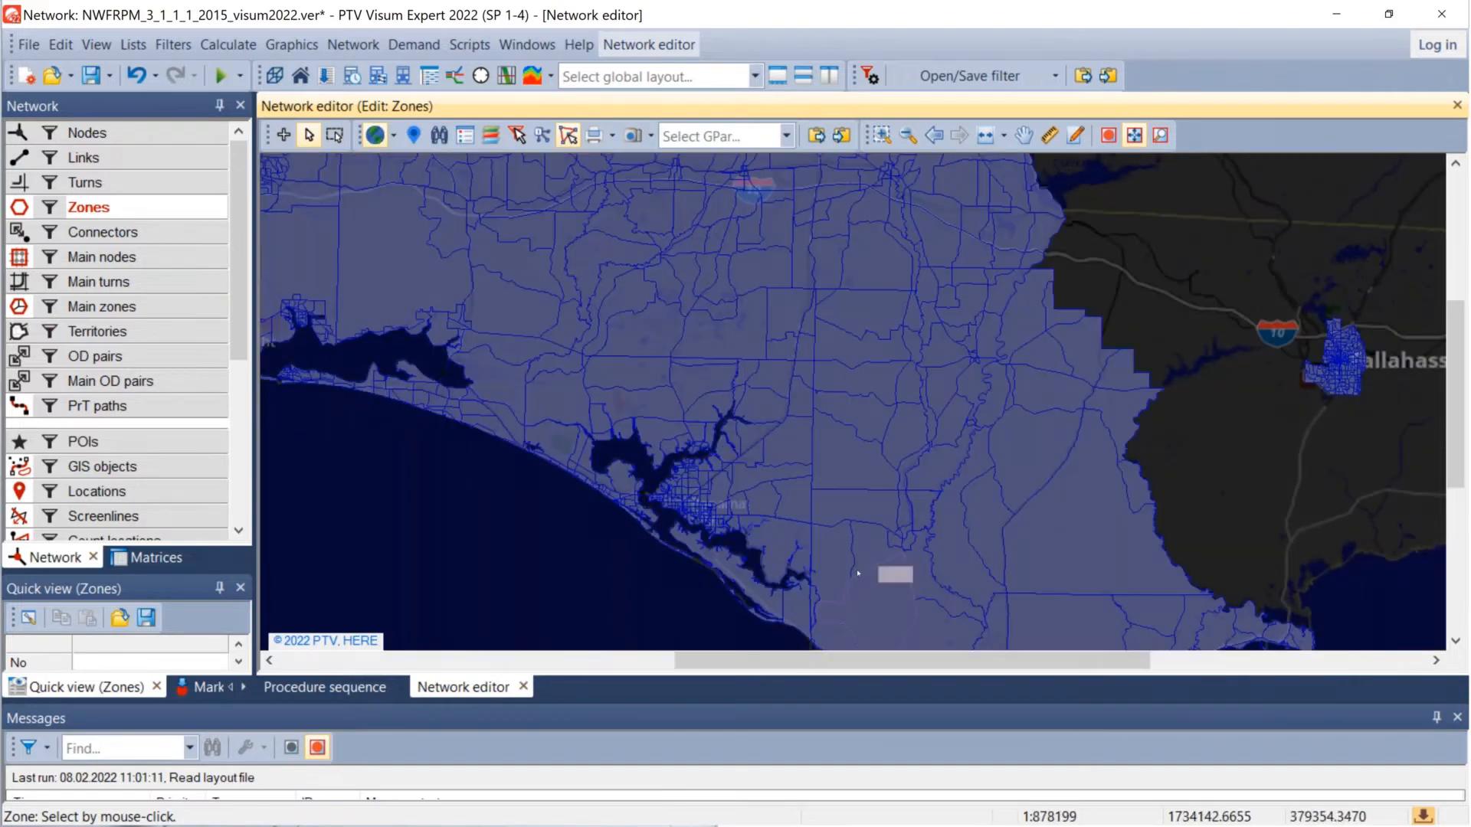
click(828, 466)
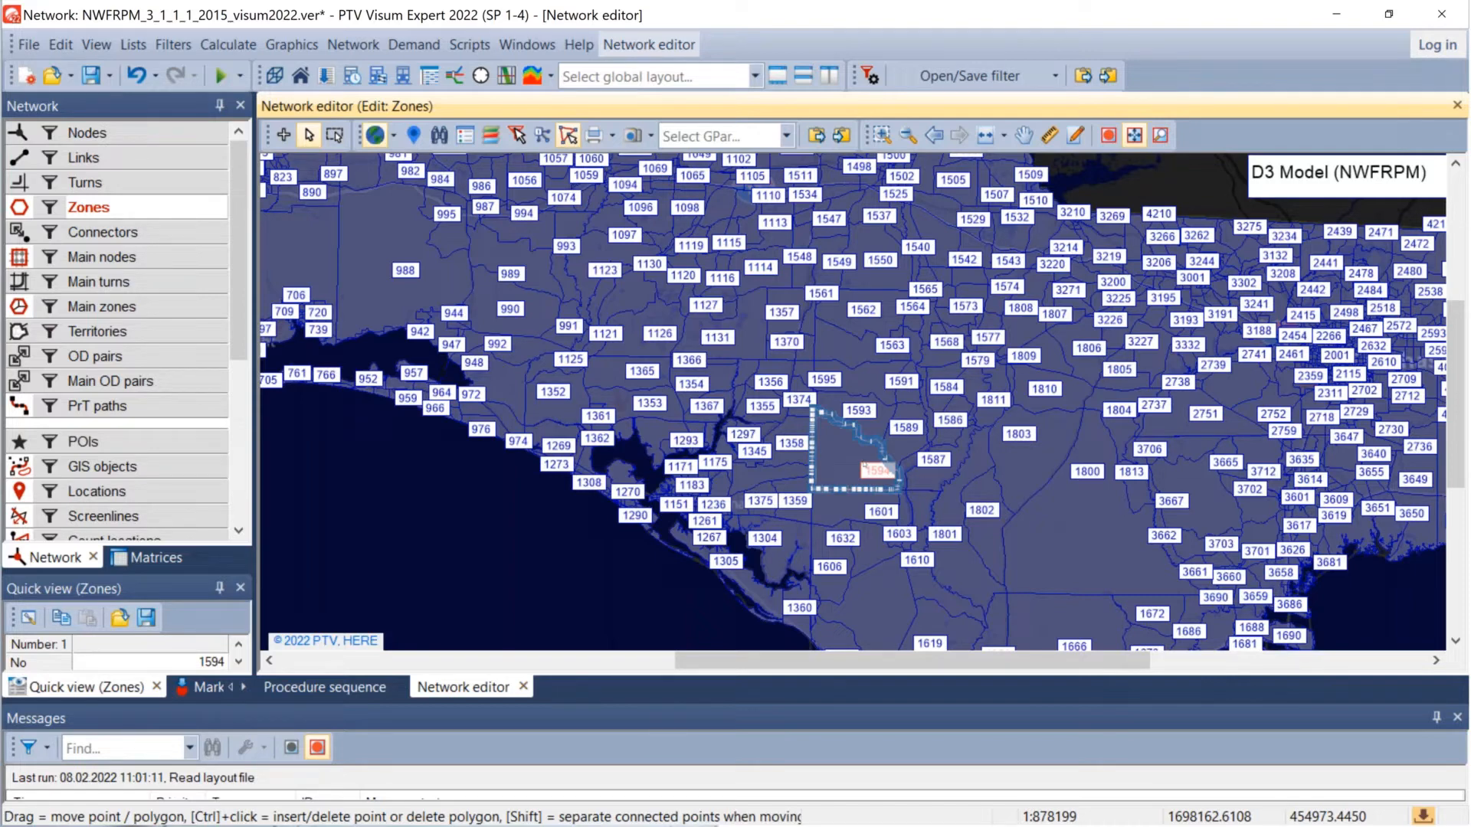
scroll(864, 465, down, 3)
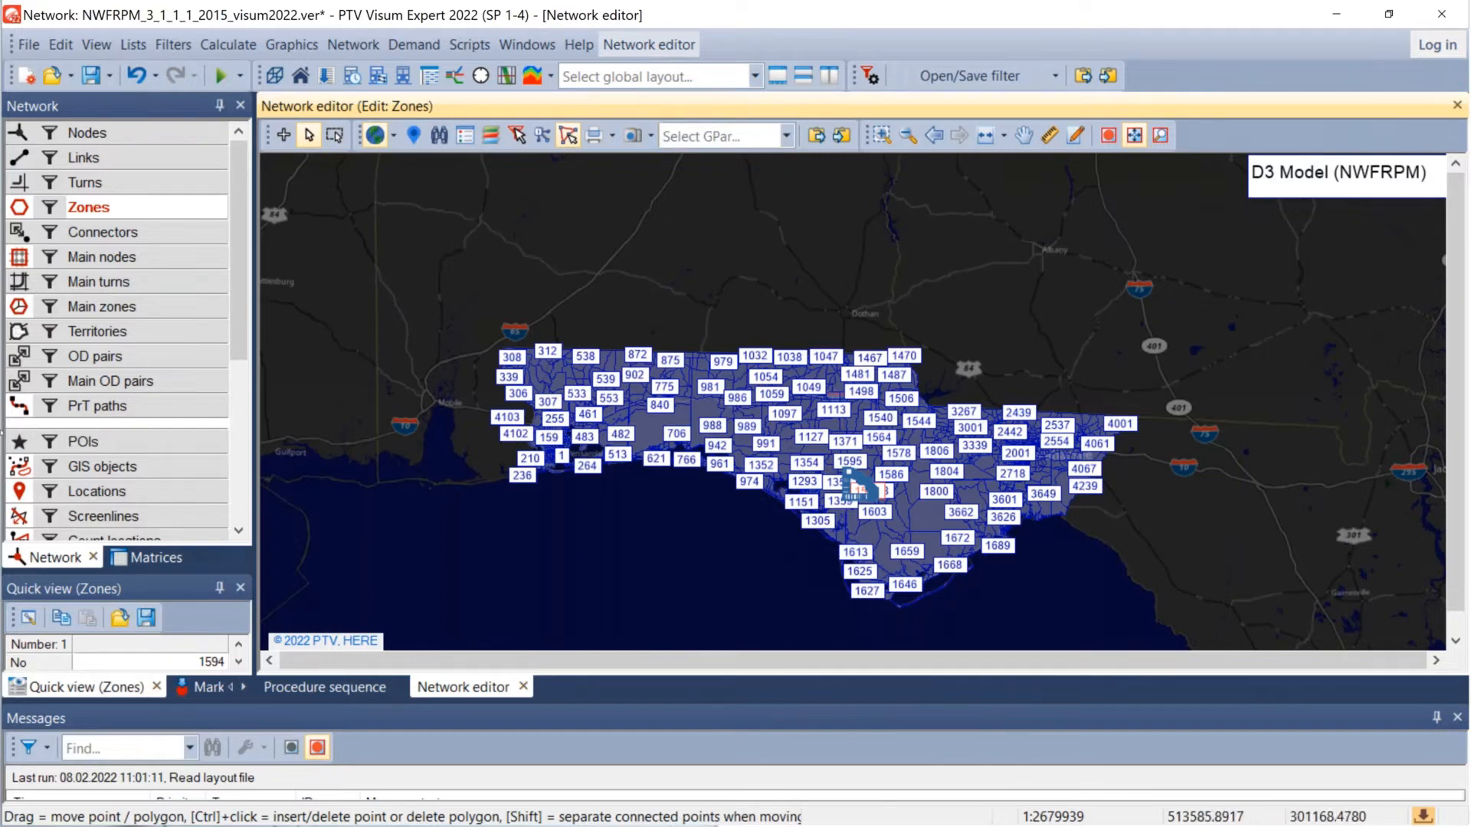
right_click(26, 362)
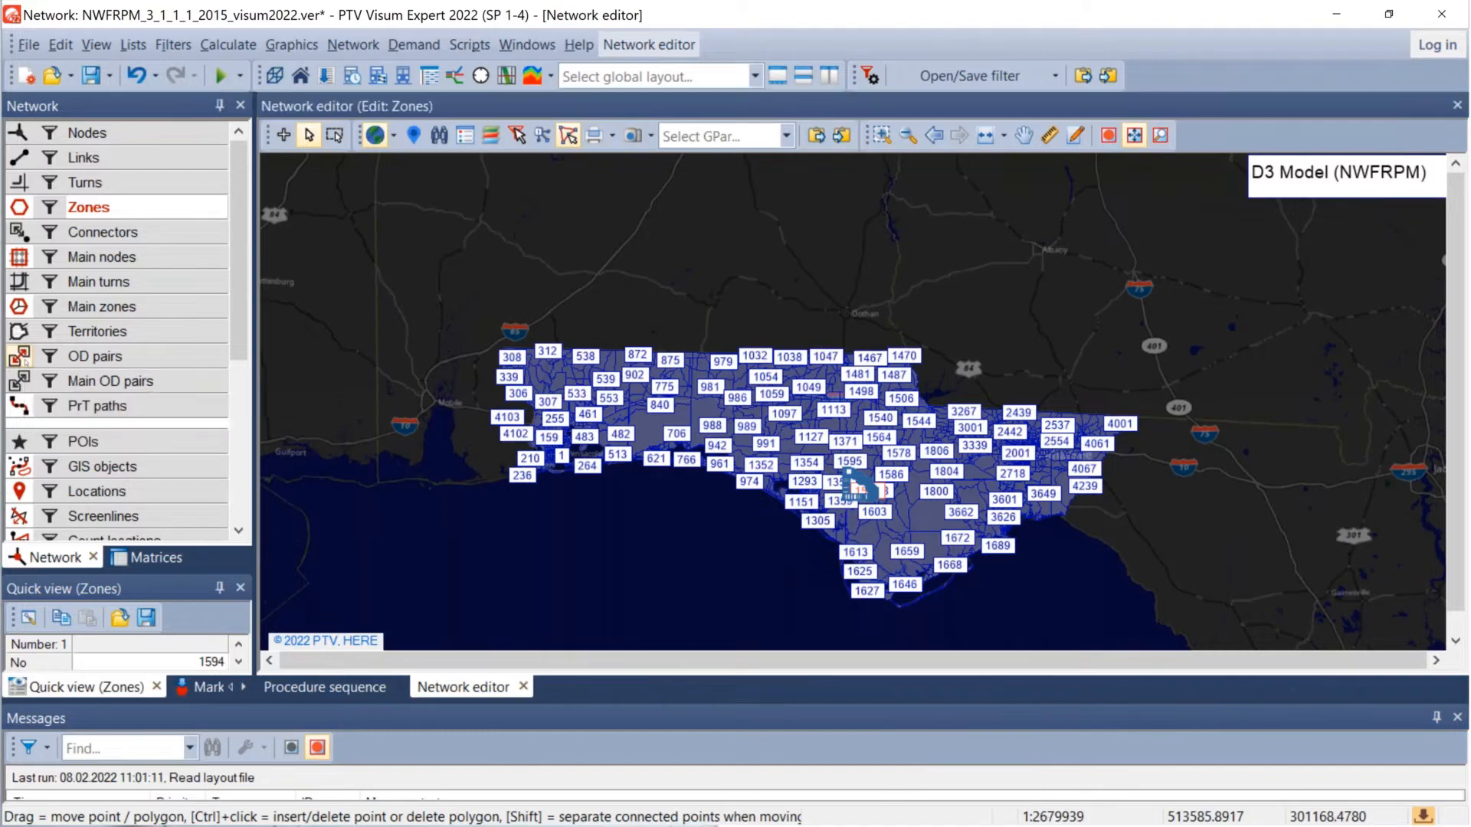
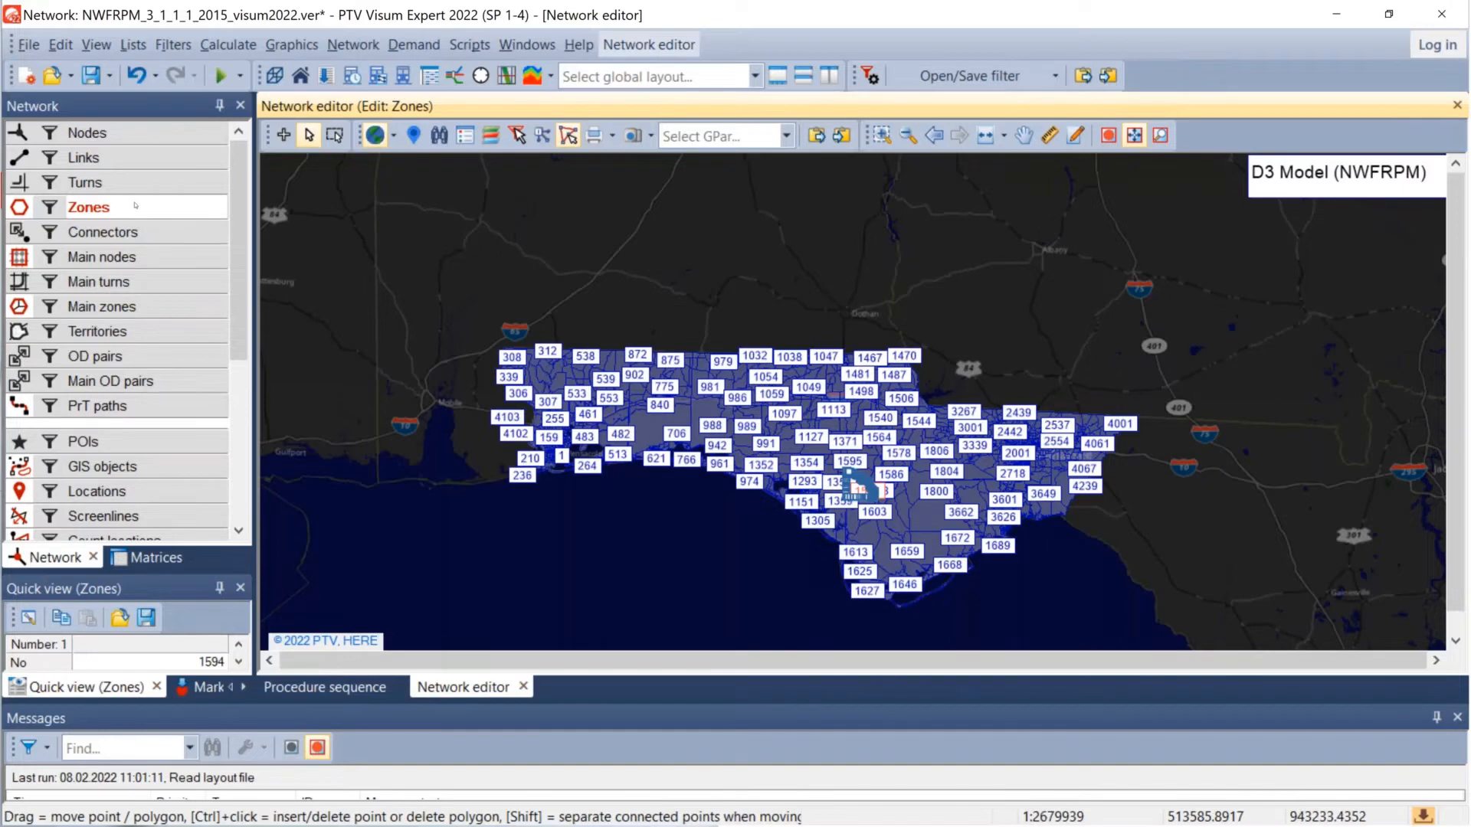
Step: Open the list of zones and apply the PANDA list layout to review productions and attractions
right_click(135, 205)
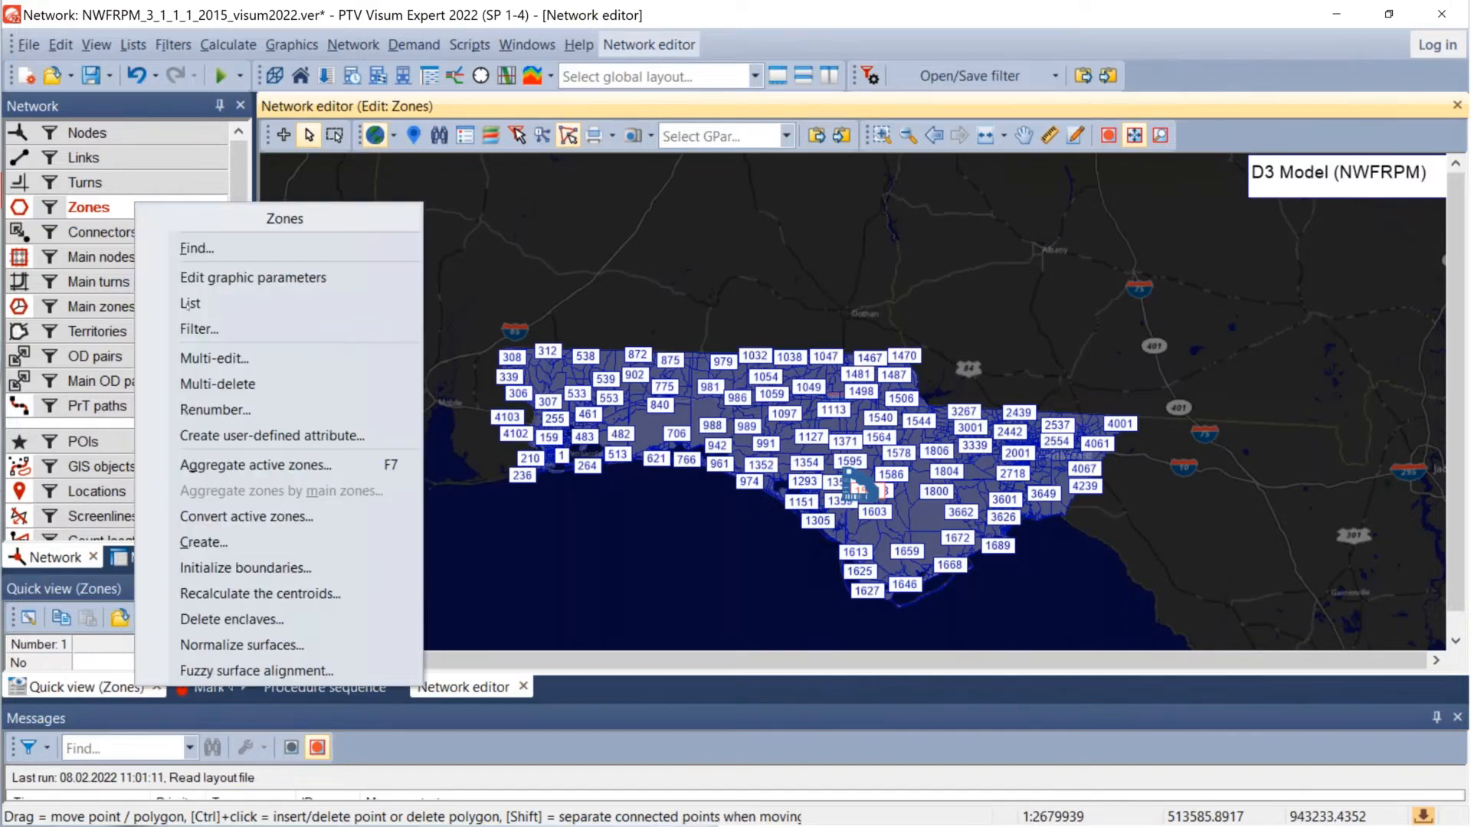
click(192, 304)
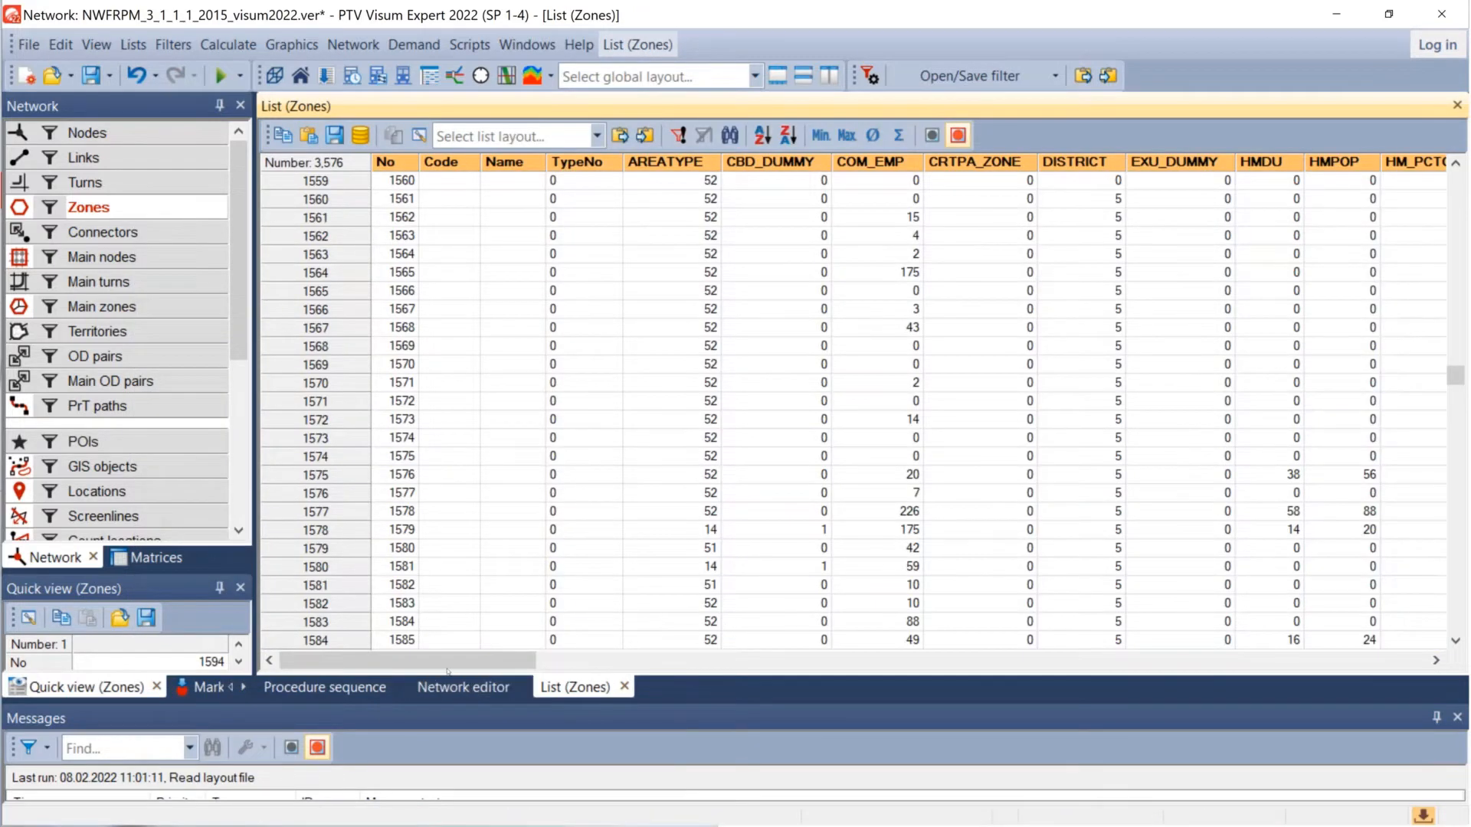
mouse_move(448, 672)
mouse_down()
mouse_move(601, 669)
mouse_move(452, 669)
mouse_up()
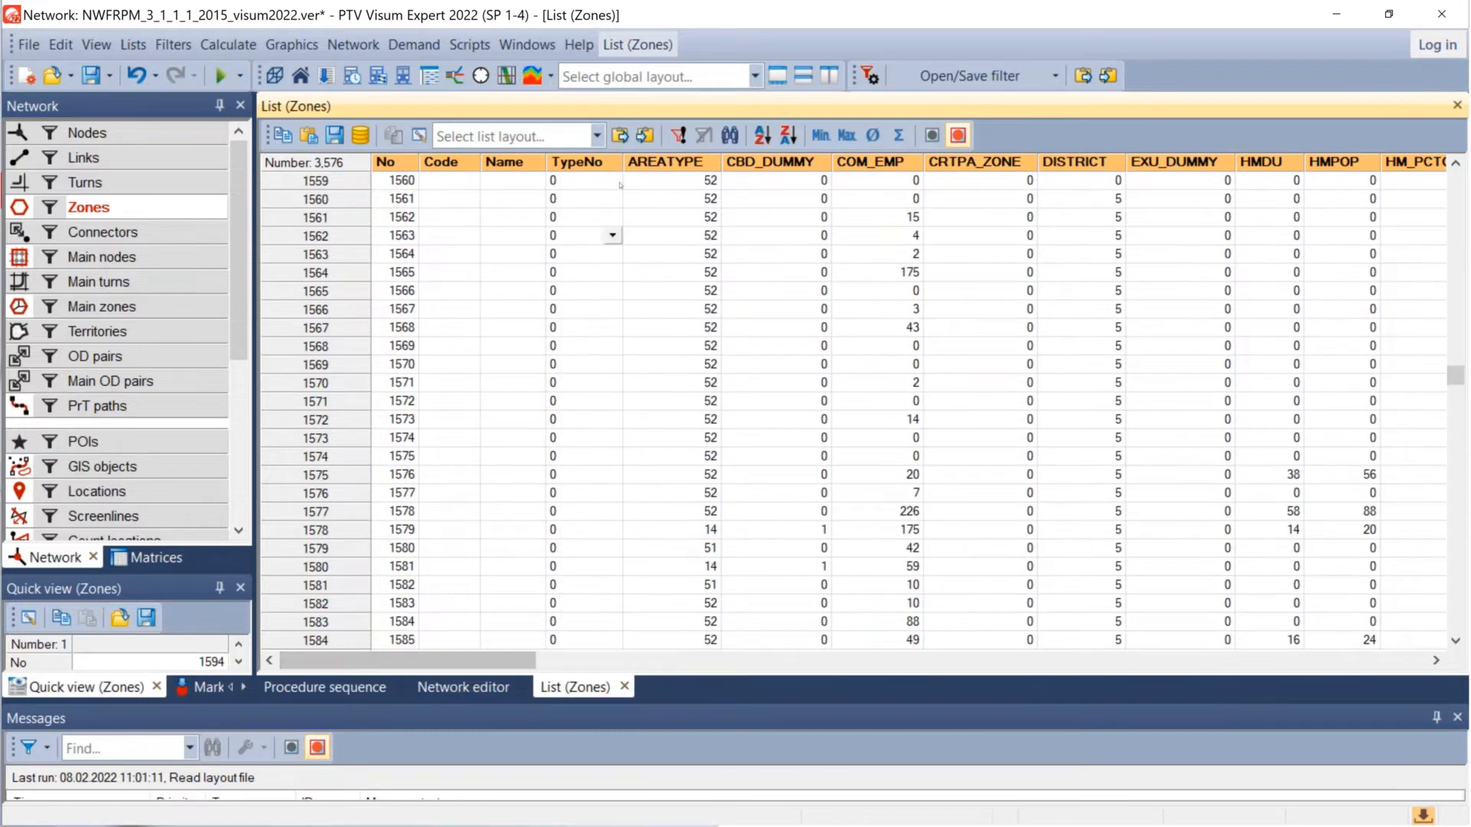
click(597, 137)
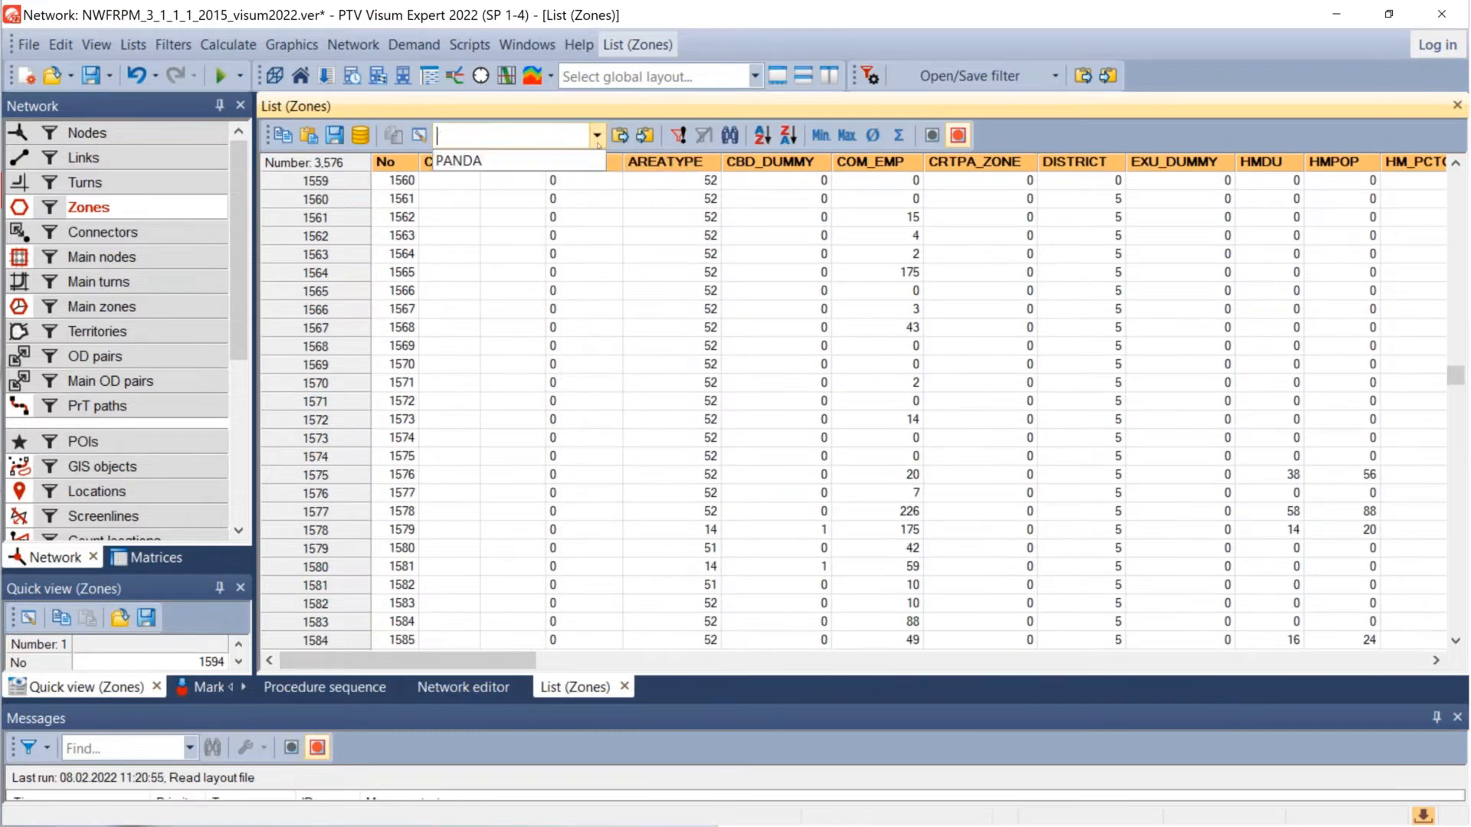
click(567, 162)
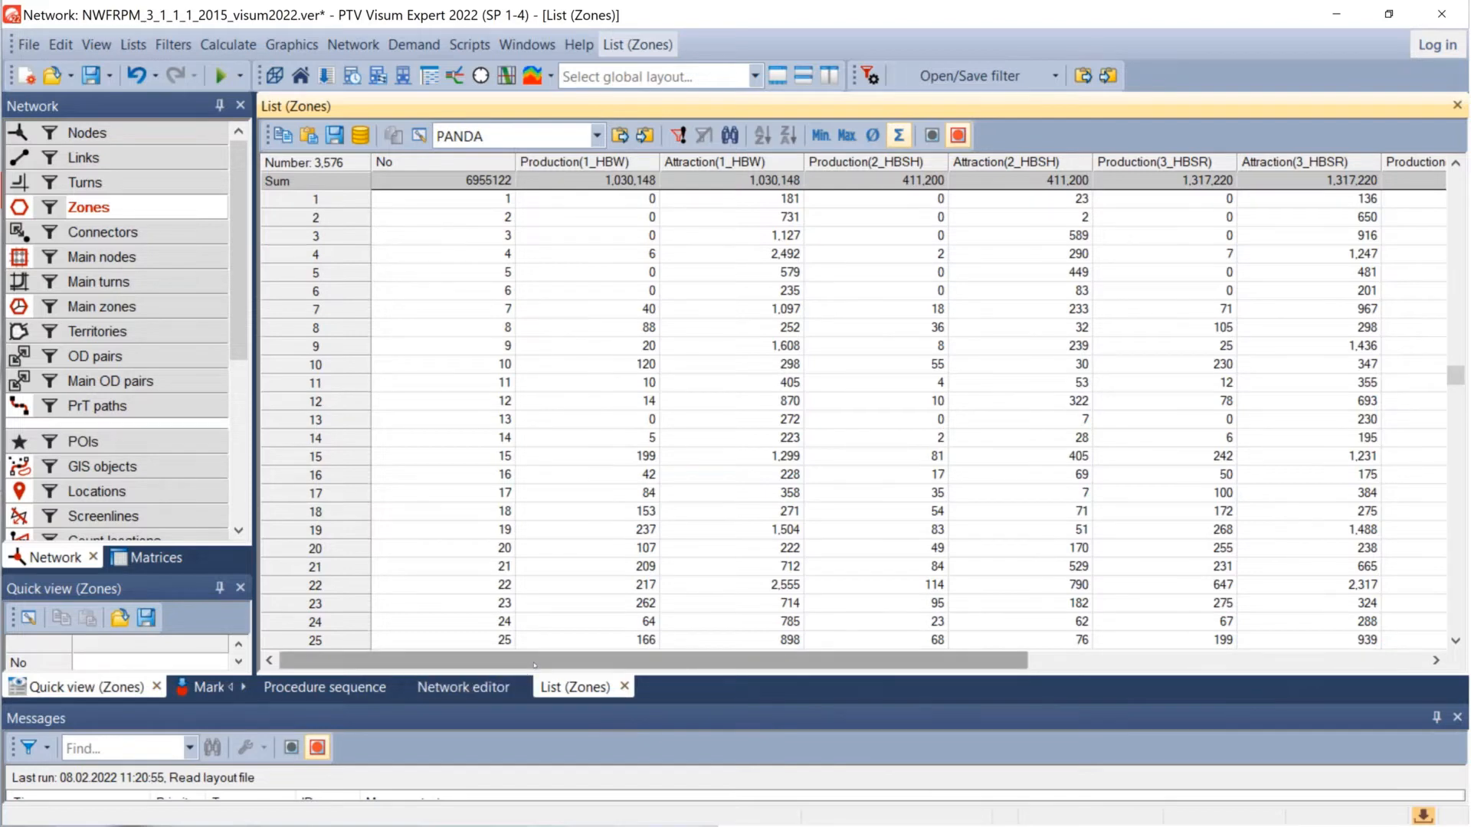
drag(547, 665, 367, 679)
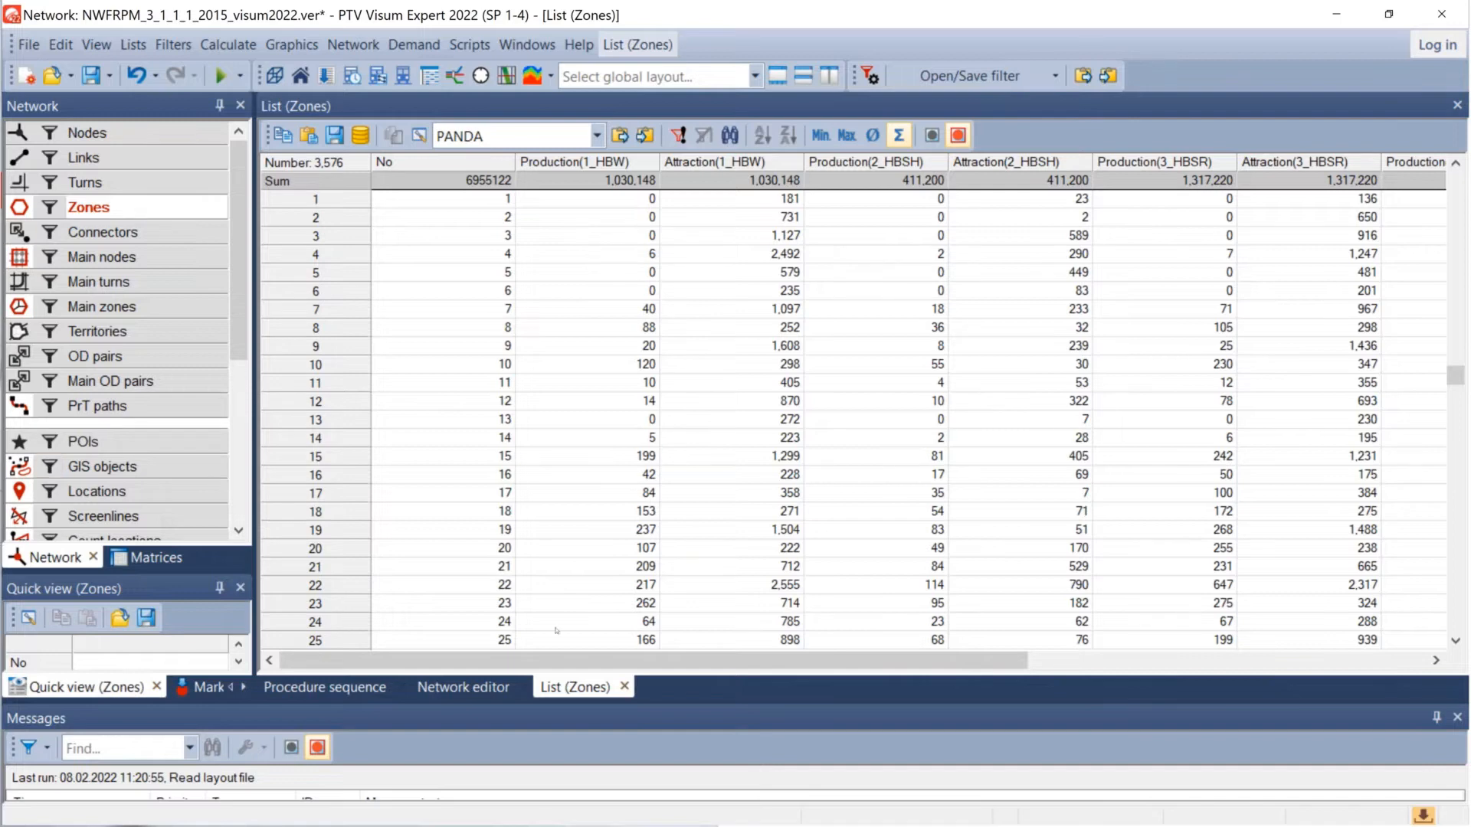
Step: Return to the network editor and enlarge the map view of the numbered zones
click(346, 687)
click(463, 687)
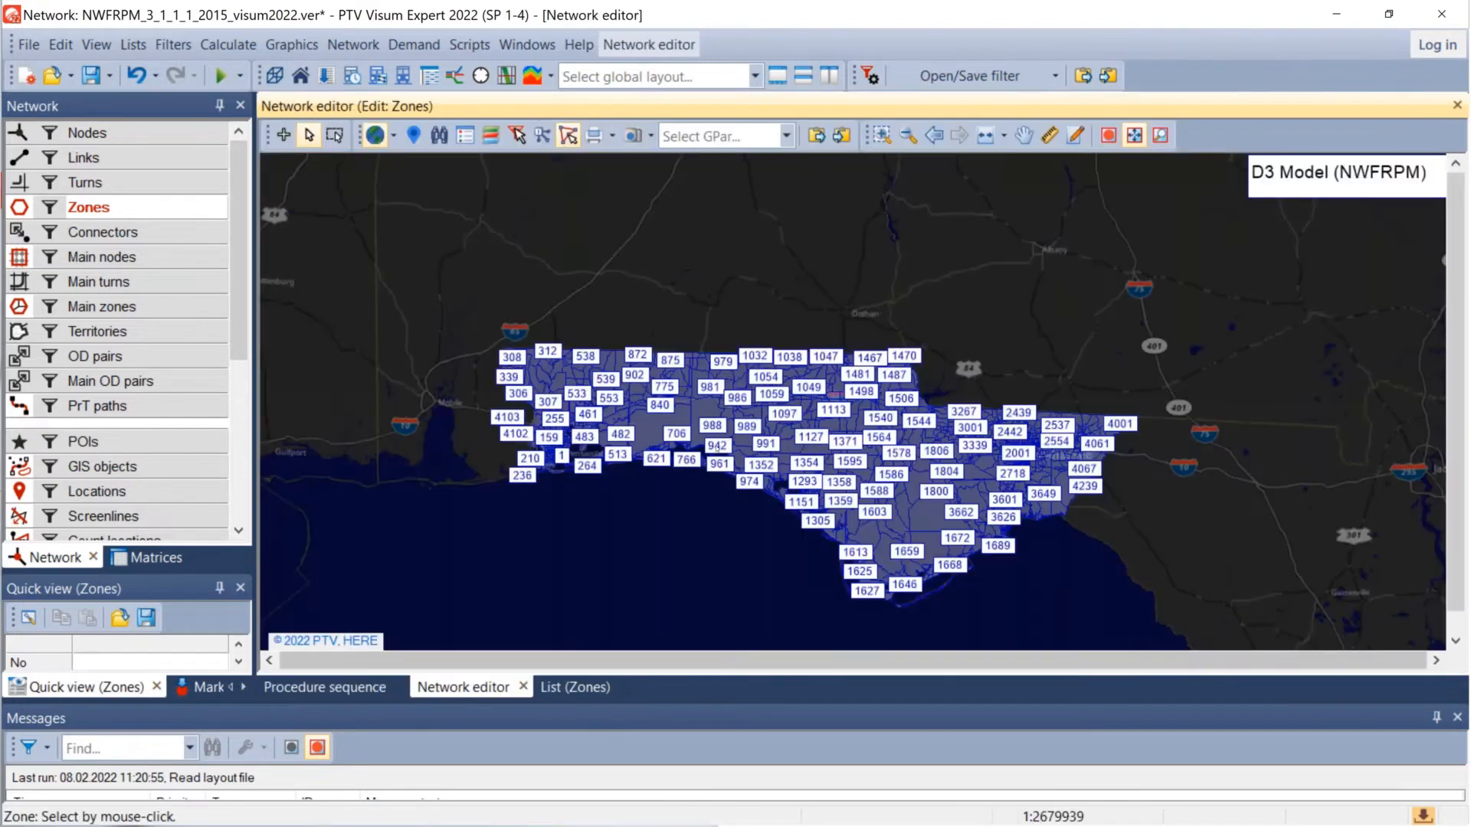
scroll(655, 391, up, 4)
scroll(654, 391, up, 1)
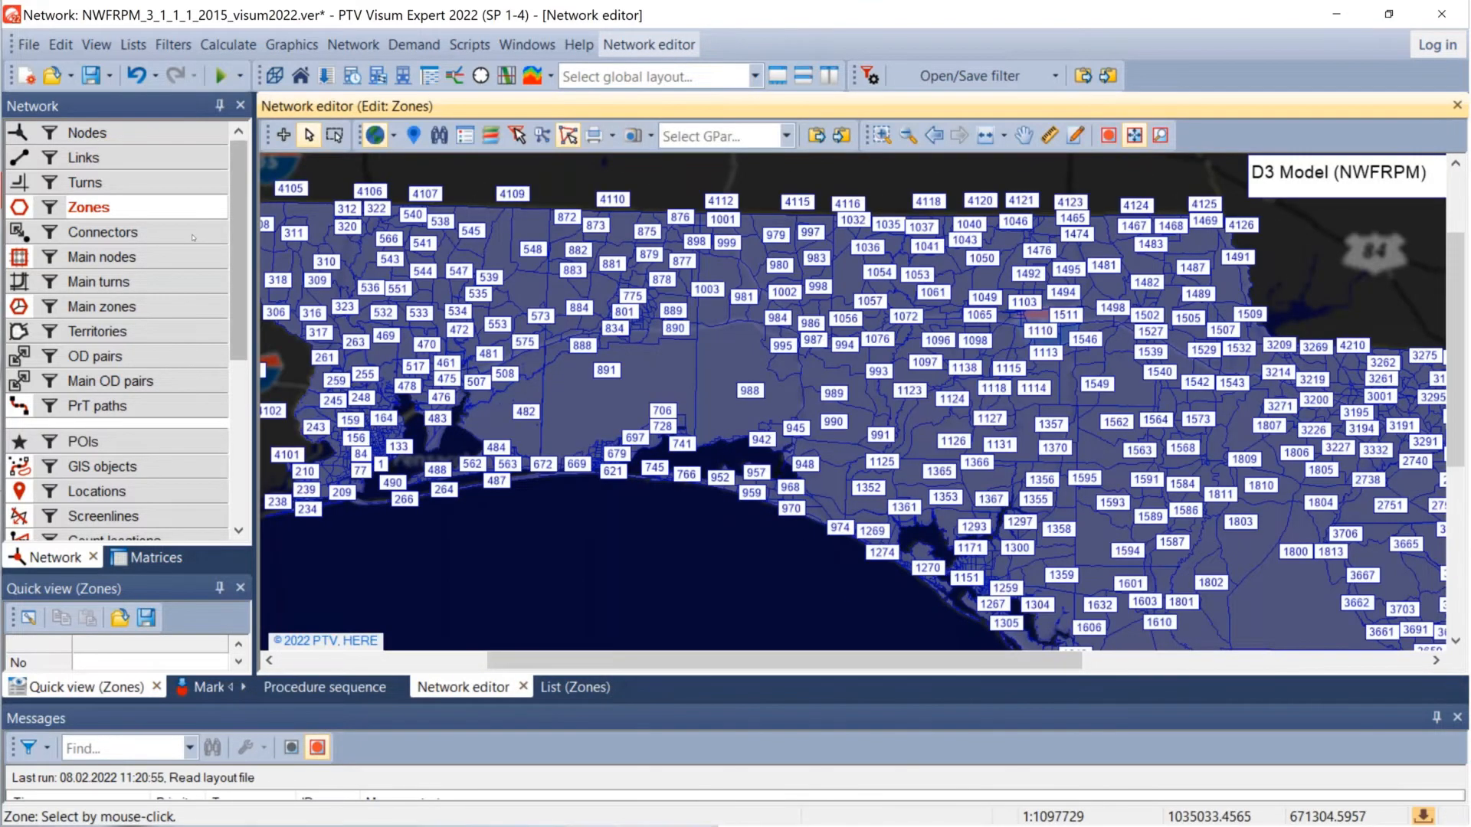
right_click(177, 216)
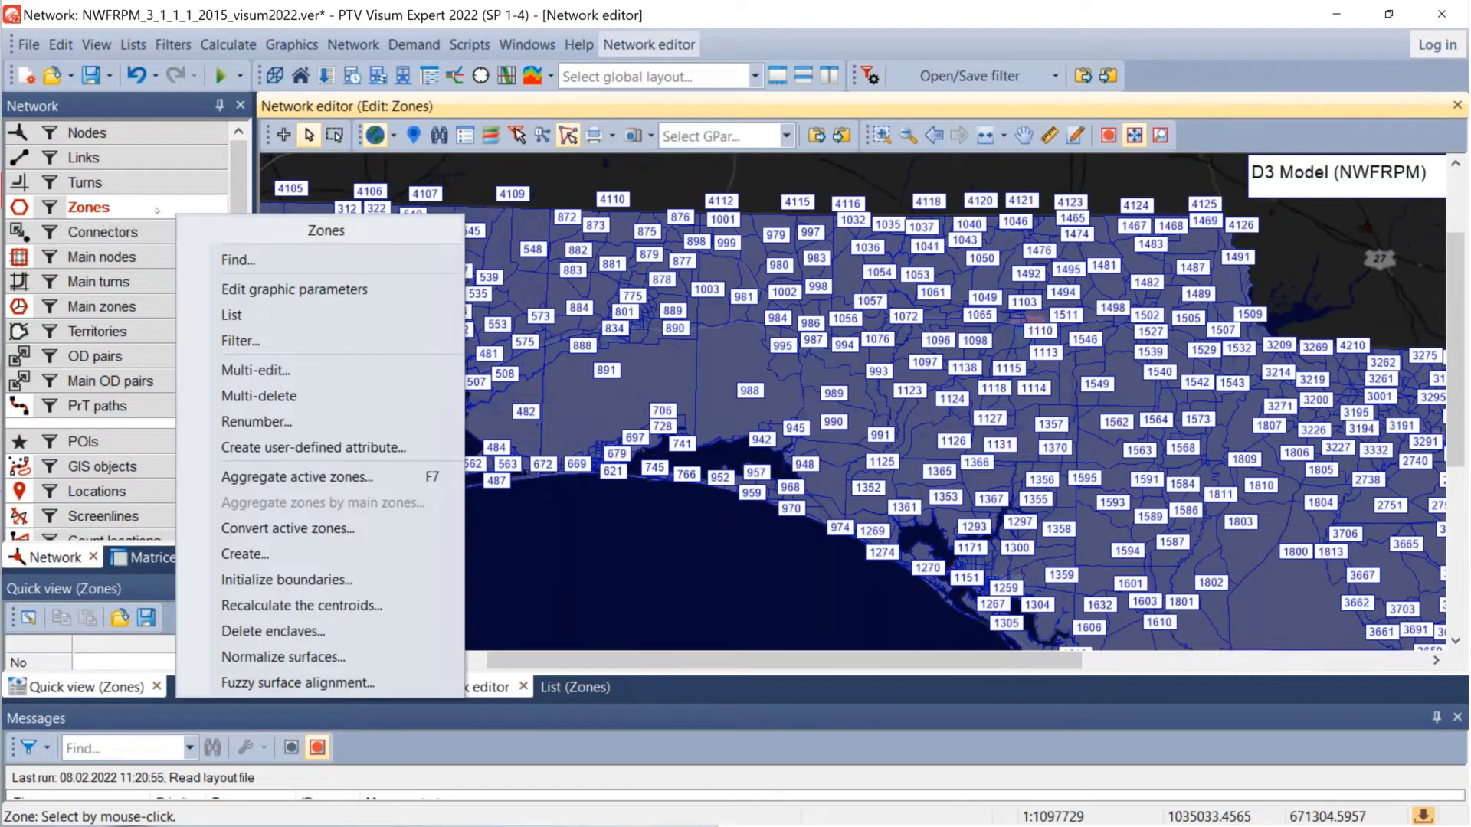
click(252, 293)
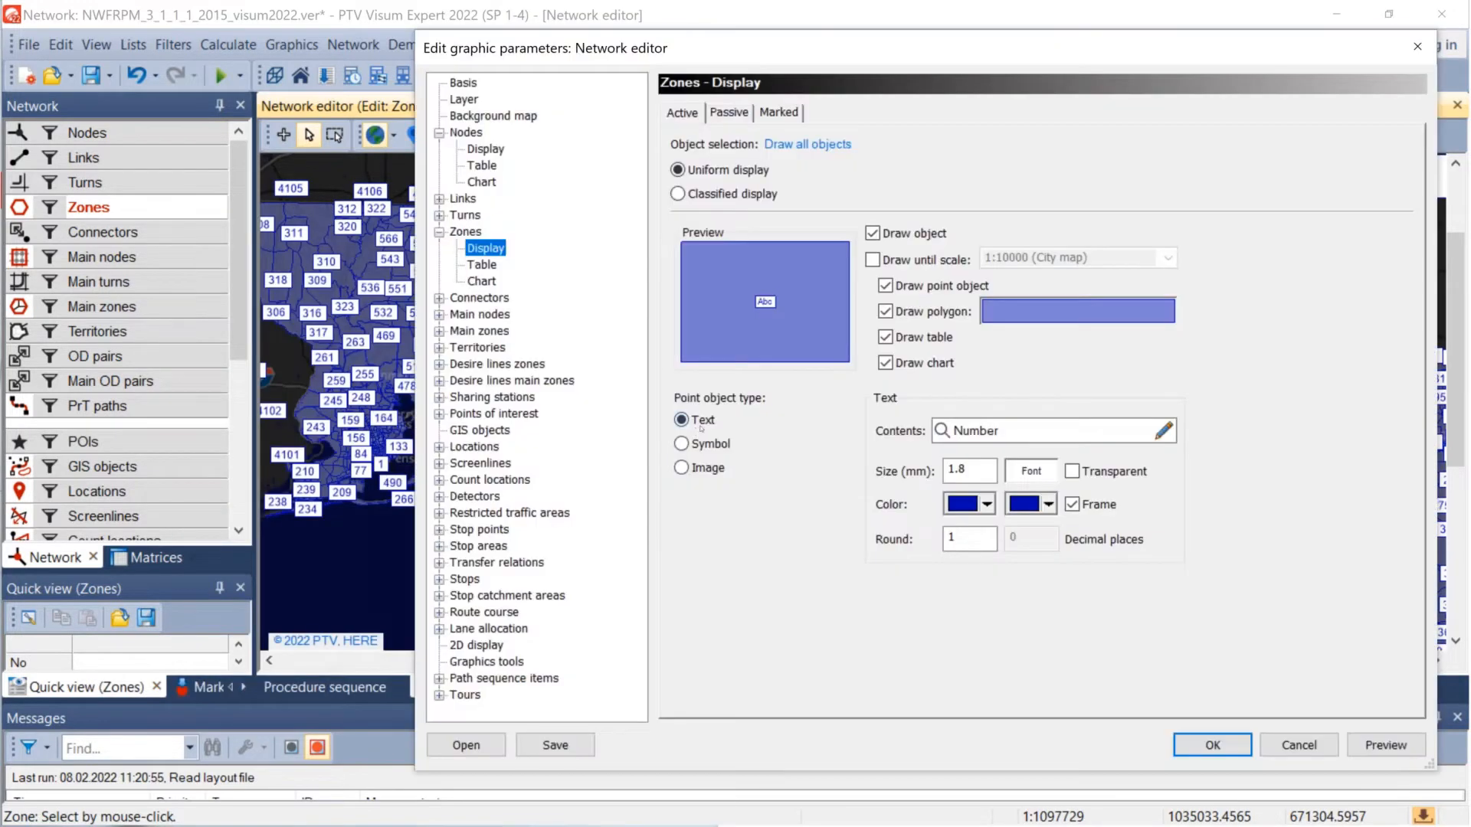
click(682, 444)
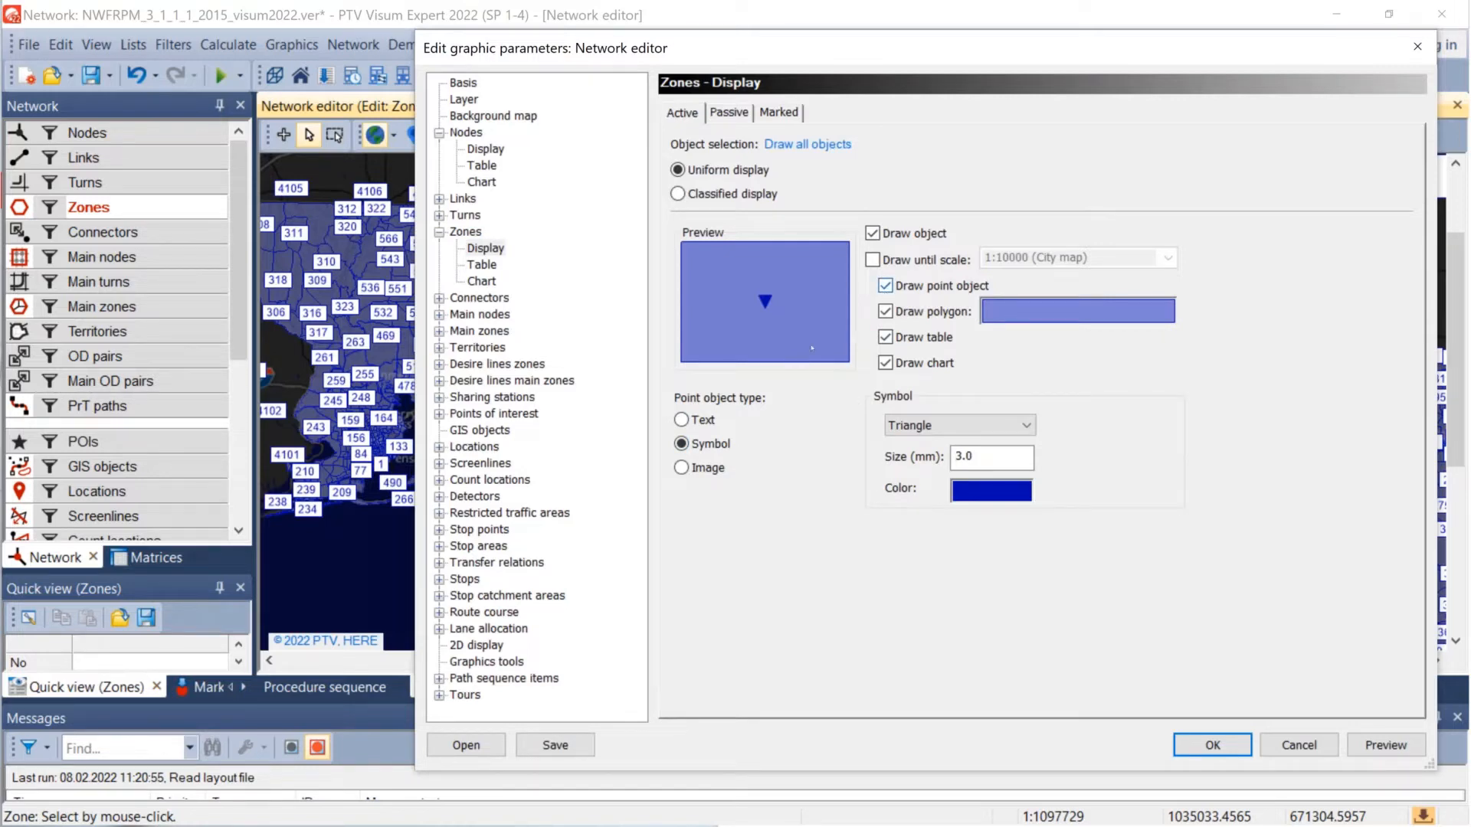
click(682, 420)
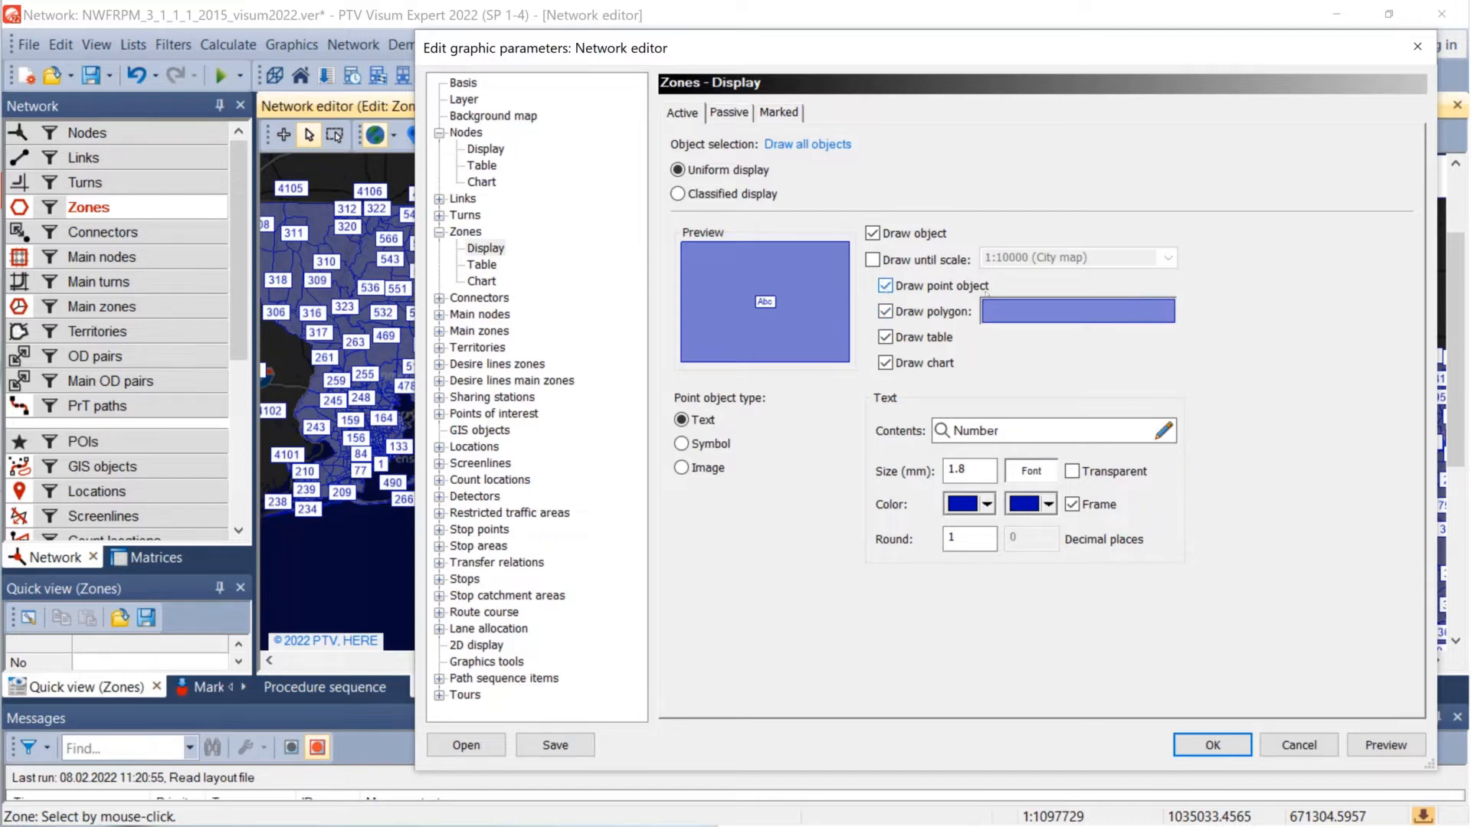
click(886, 288)
click(1386, 747)
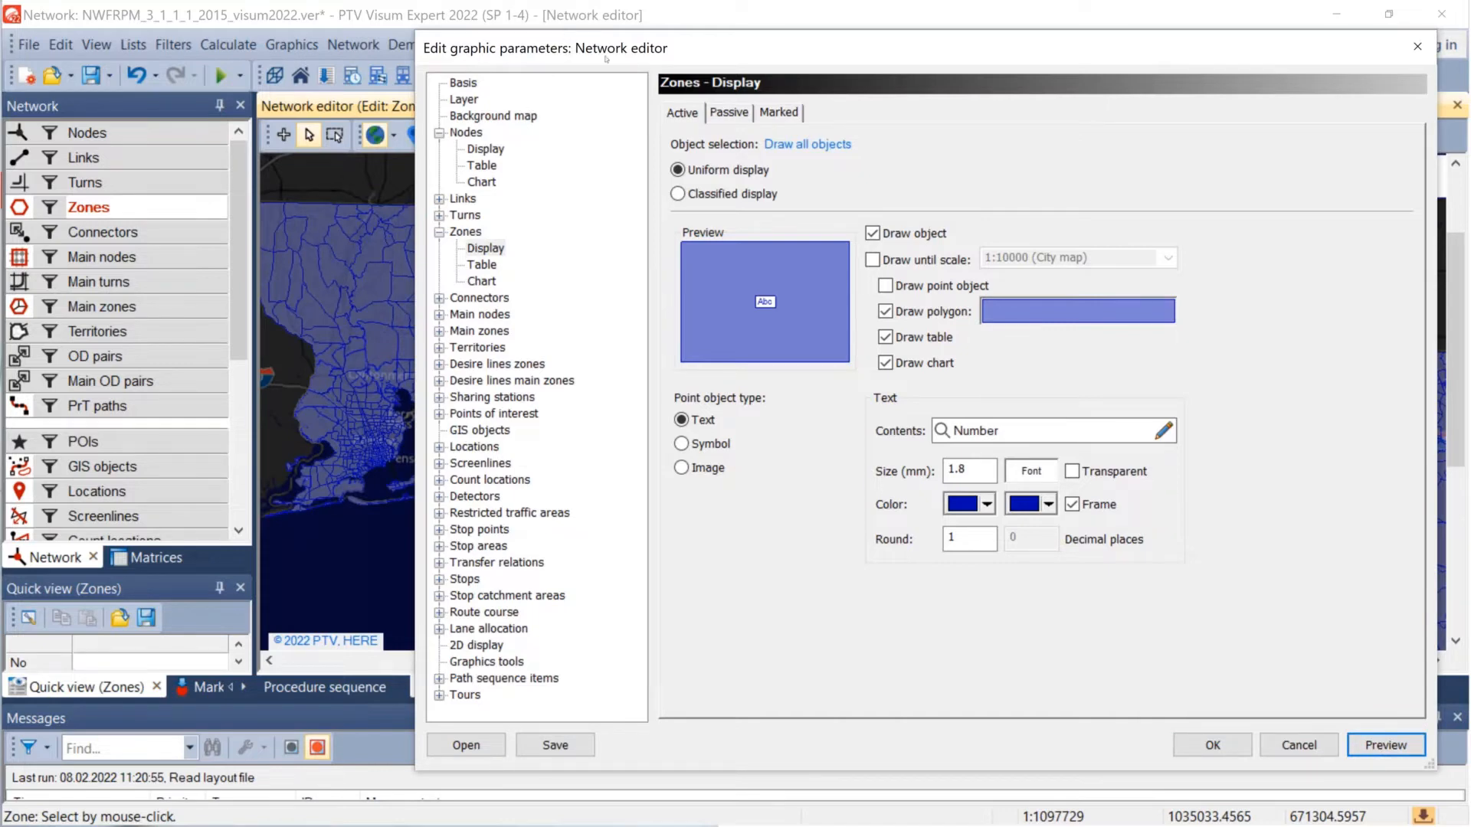
drag(606, 59, 1023, 137)
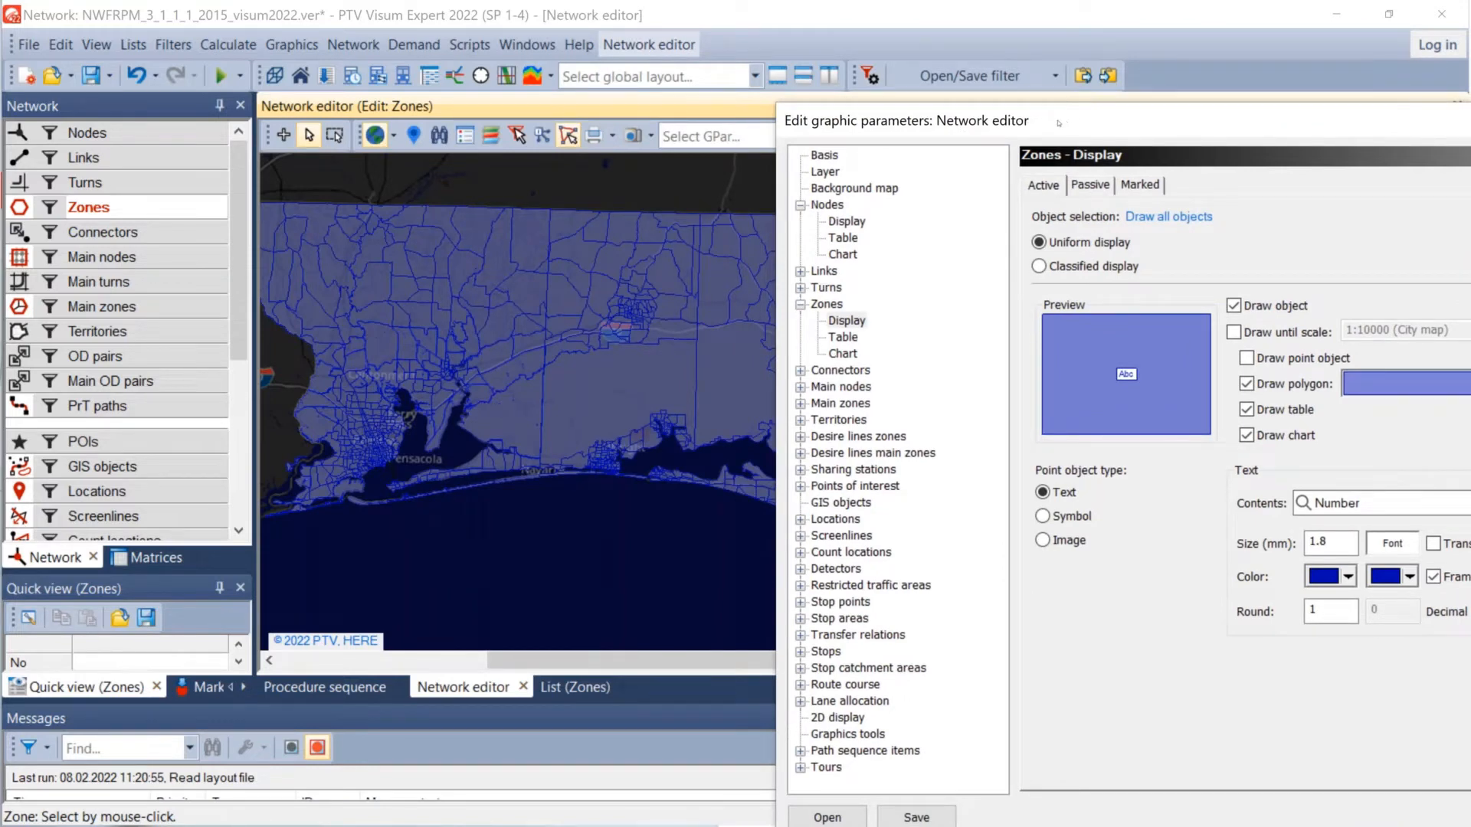
drag(1058, 123, 759, 52)
click(1342, 748)
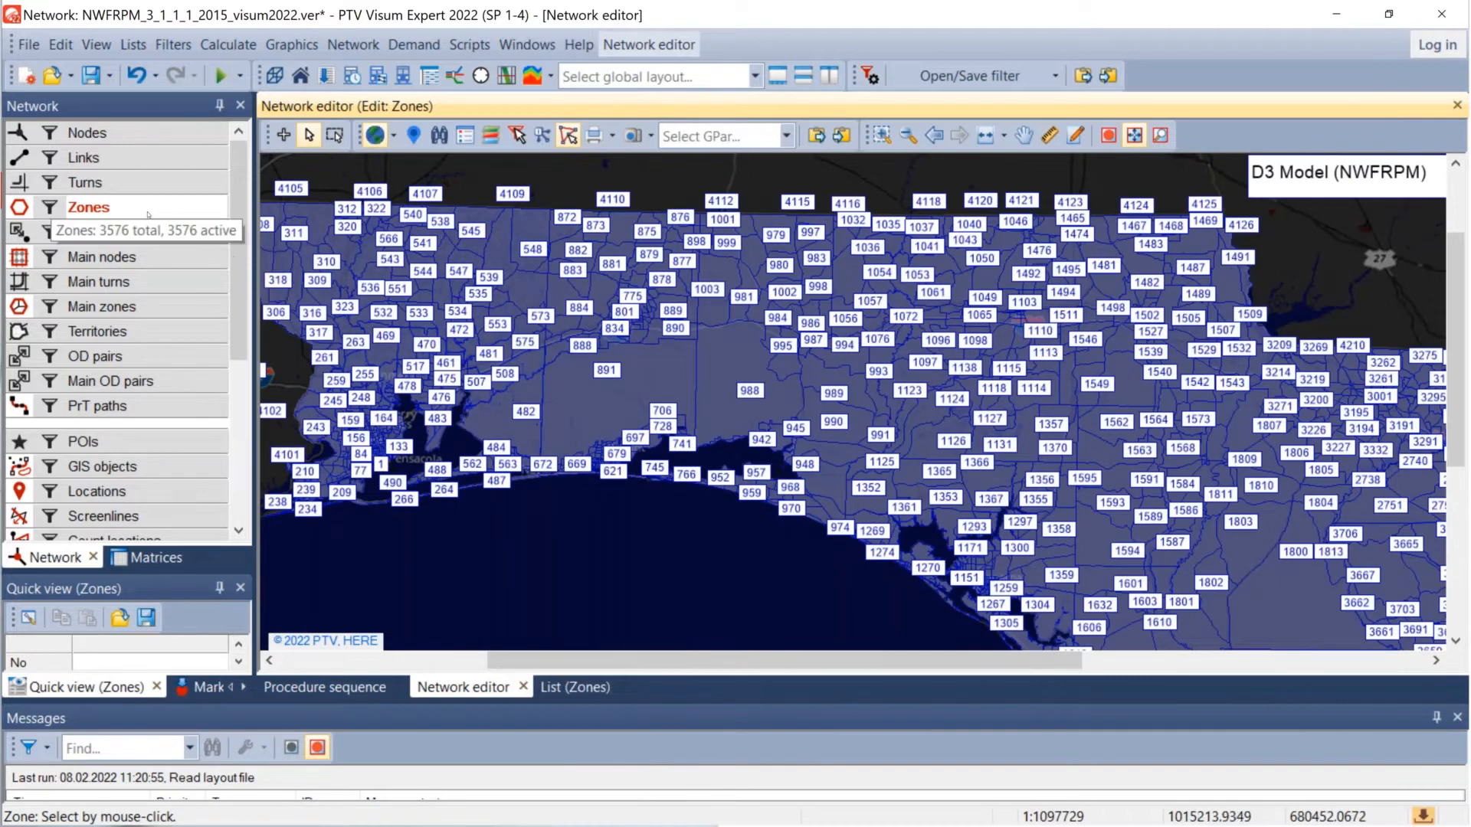
Step: In the zones' graphic parameters, turn off drawing of point objects so only the zone polygons are drawn
right_click(149, 215)
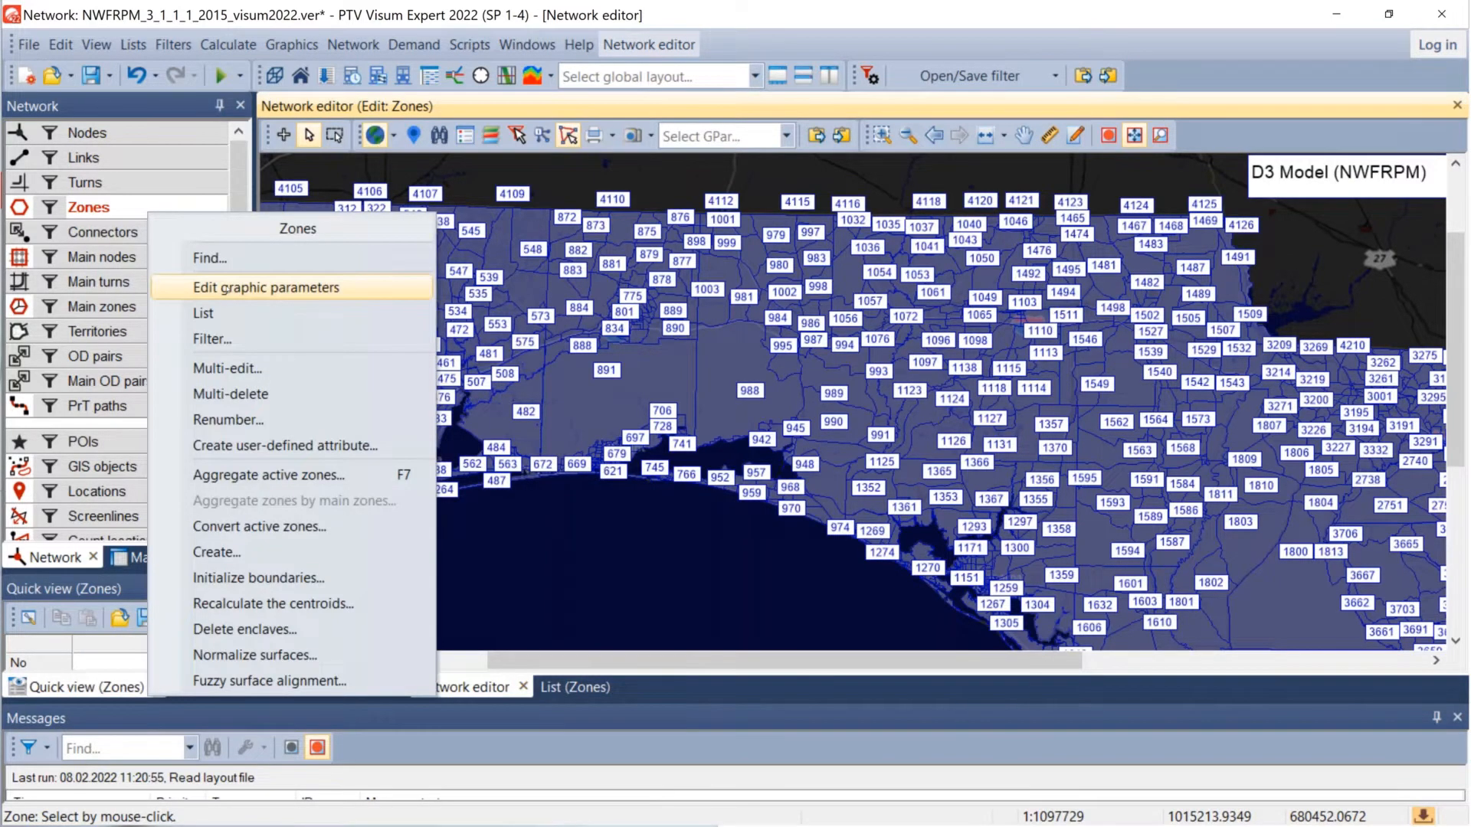
click(266, 287)
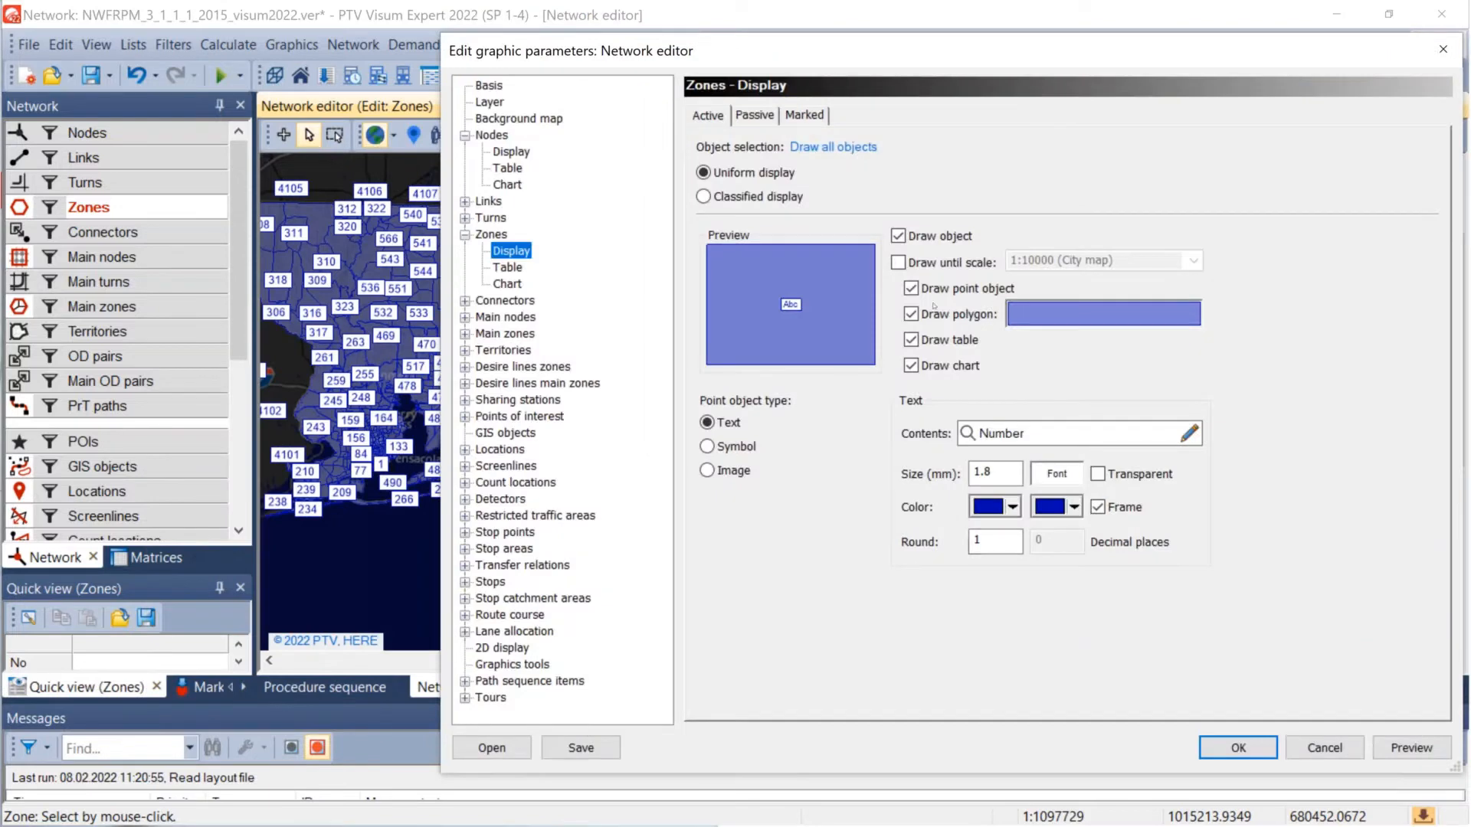
click(911, 289)
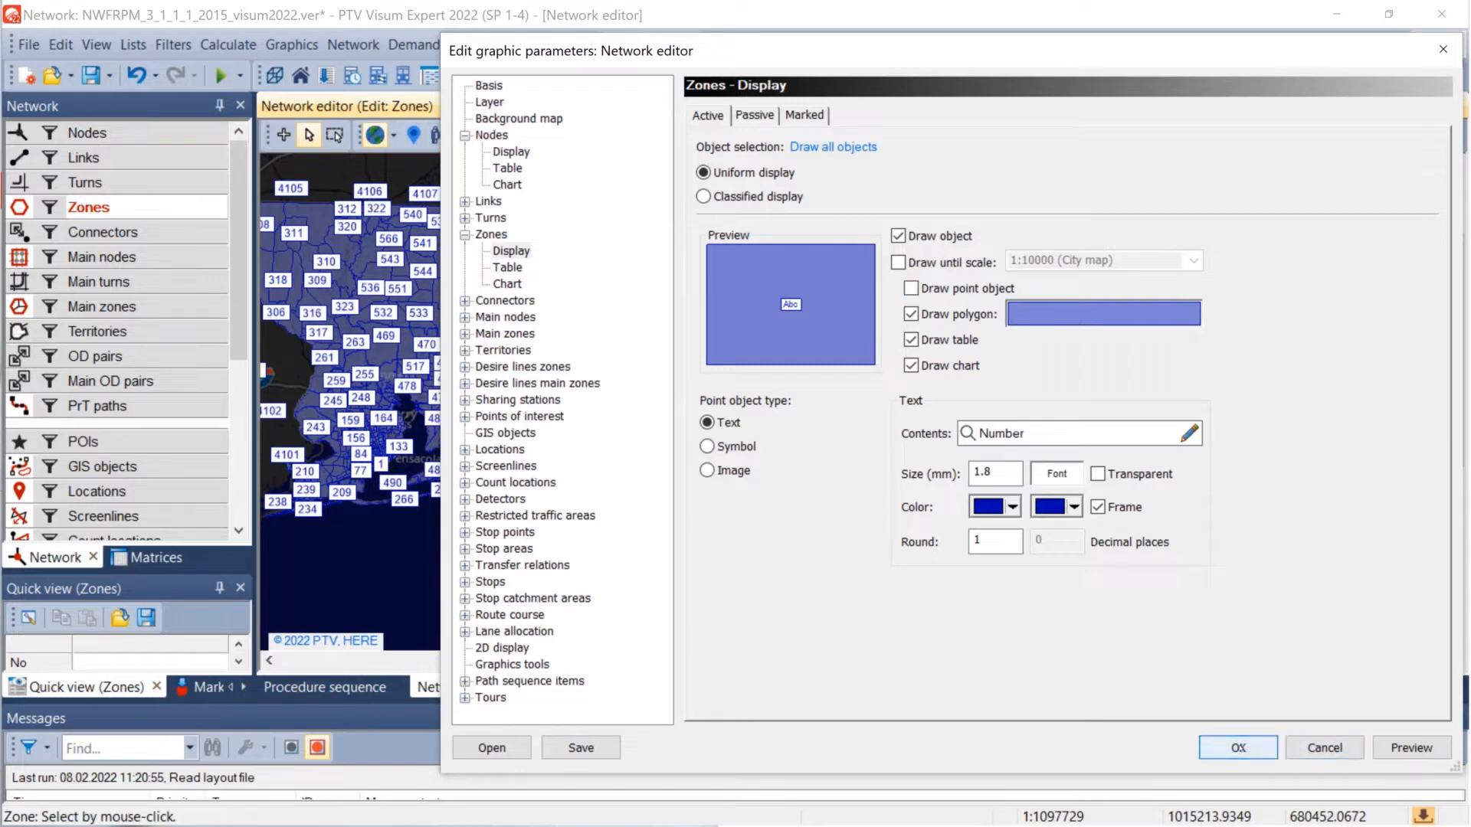
click(1238, 748)
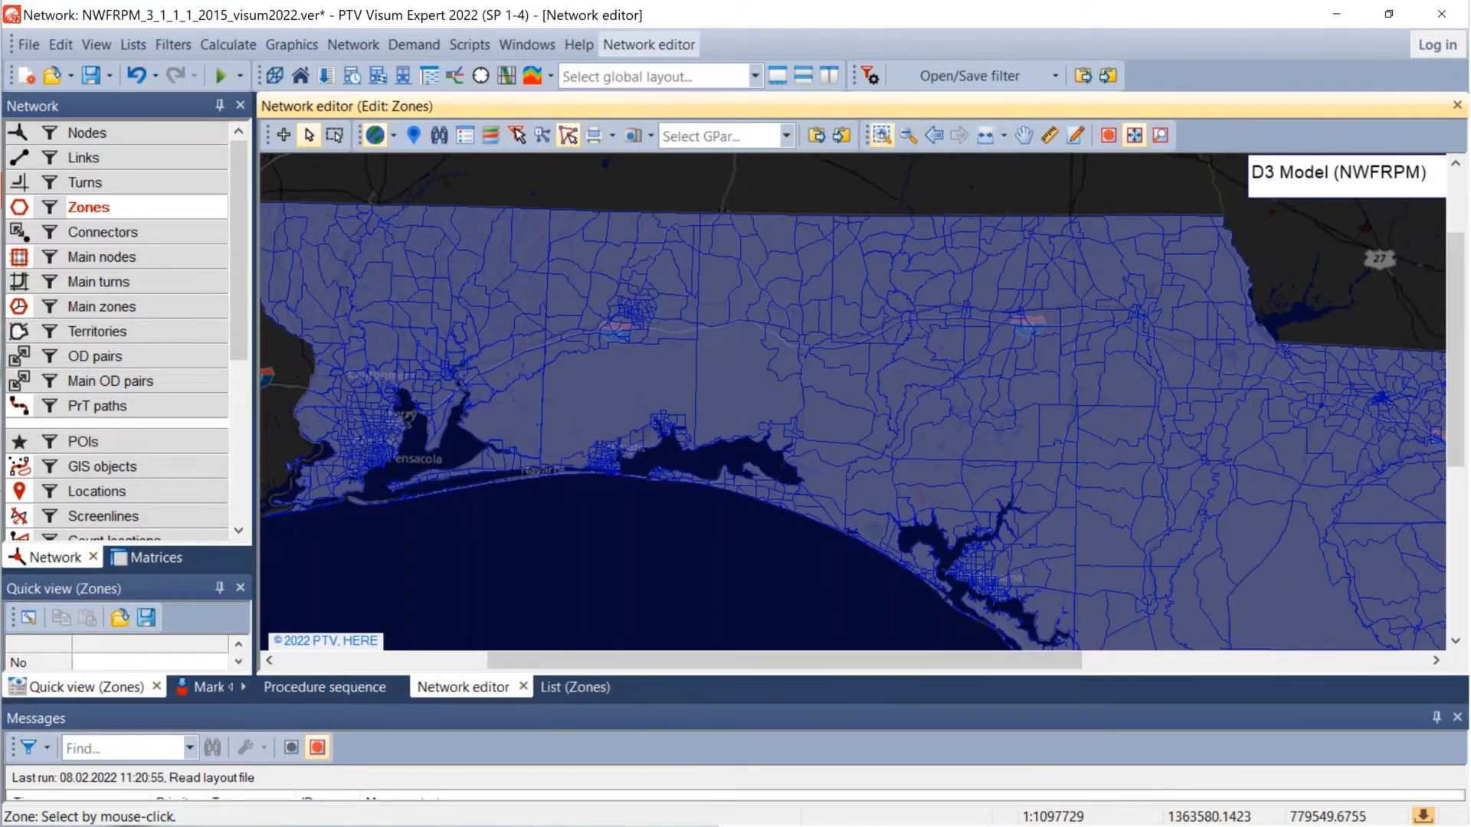
Step: Examine the zone boundaries around Pensacola down to street level
click(881, 135)
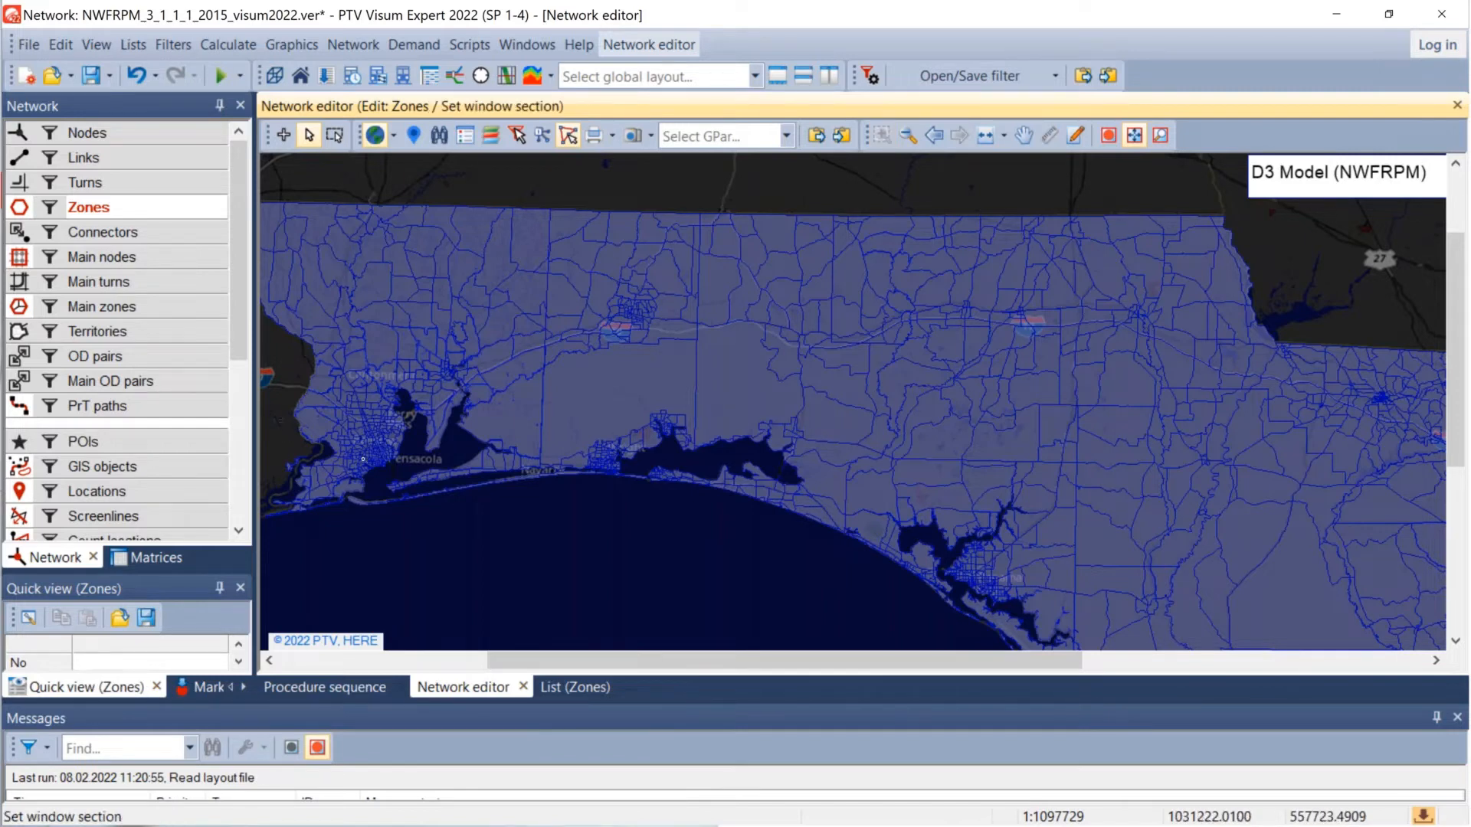
drag(444, 508, 443, 508)
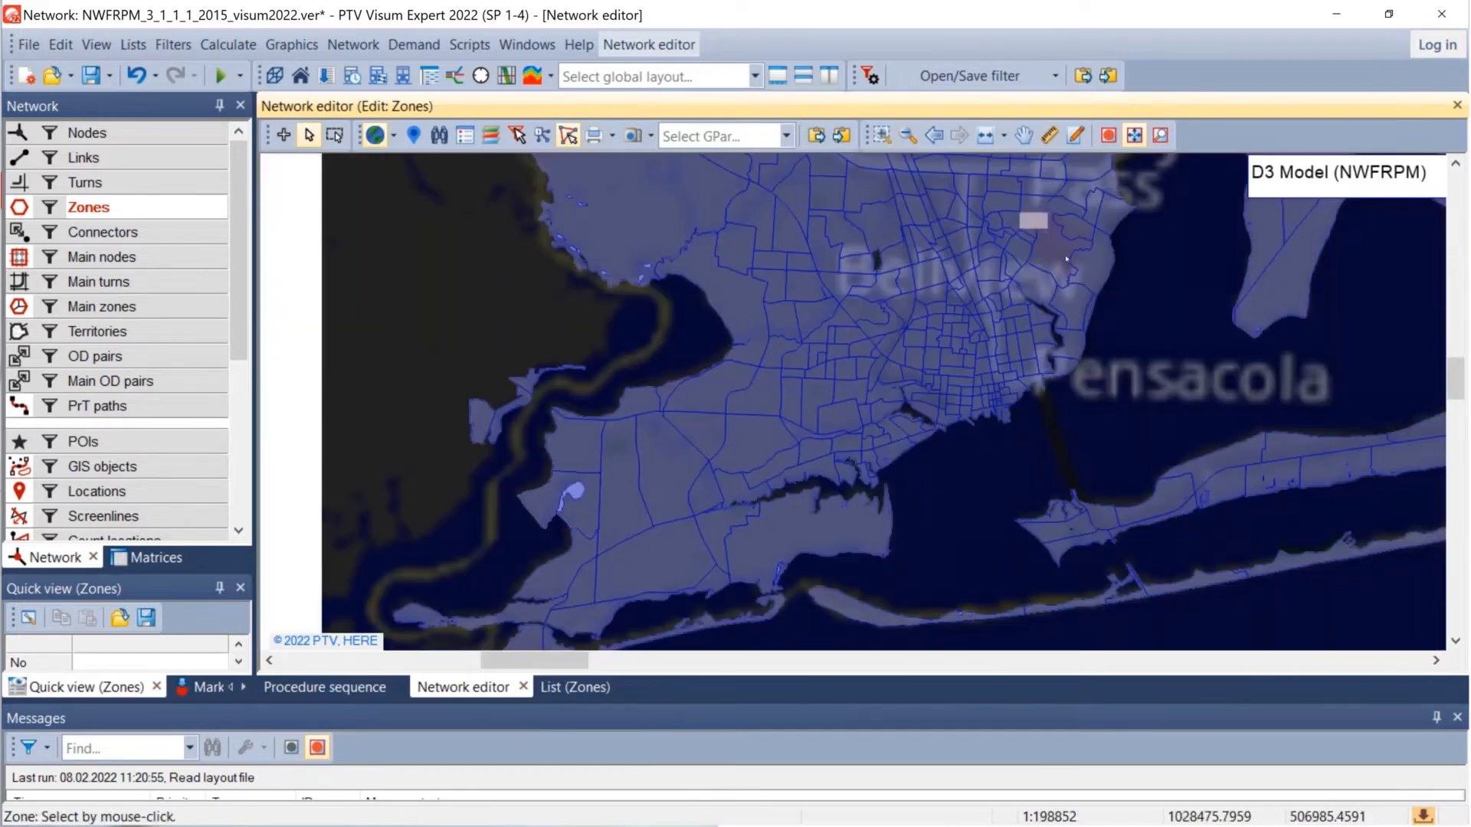
drag(1004, 333, 837, 552)
scroll(837, 552, up, 4)
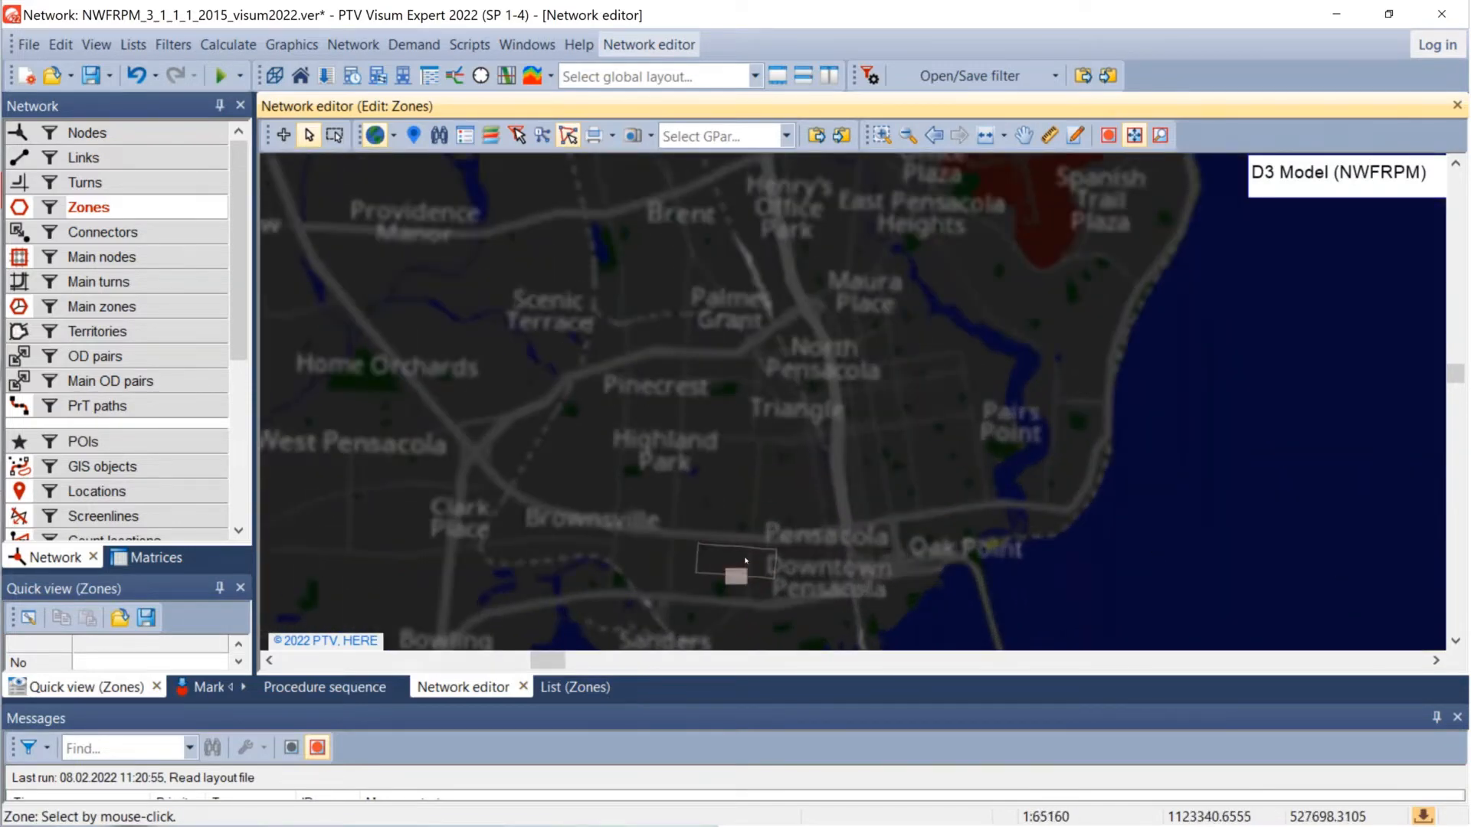
scroll(746, 560, up, 2)
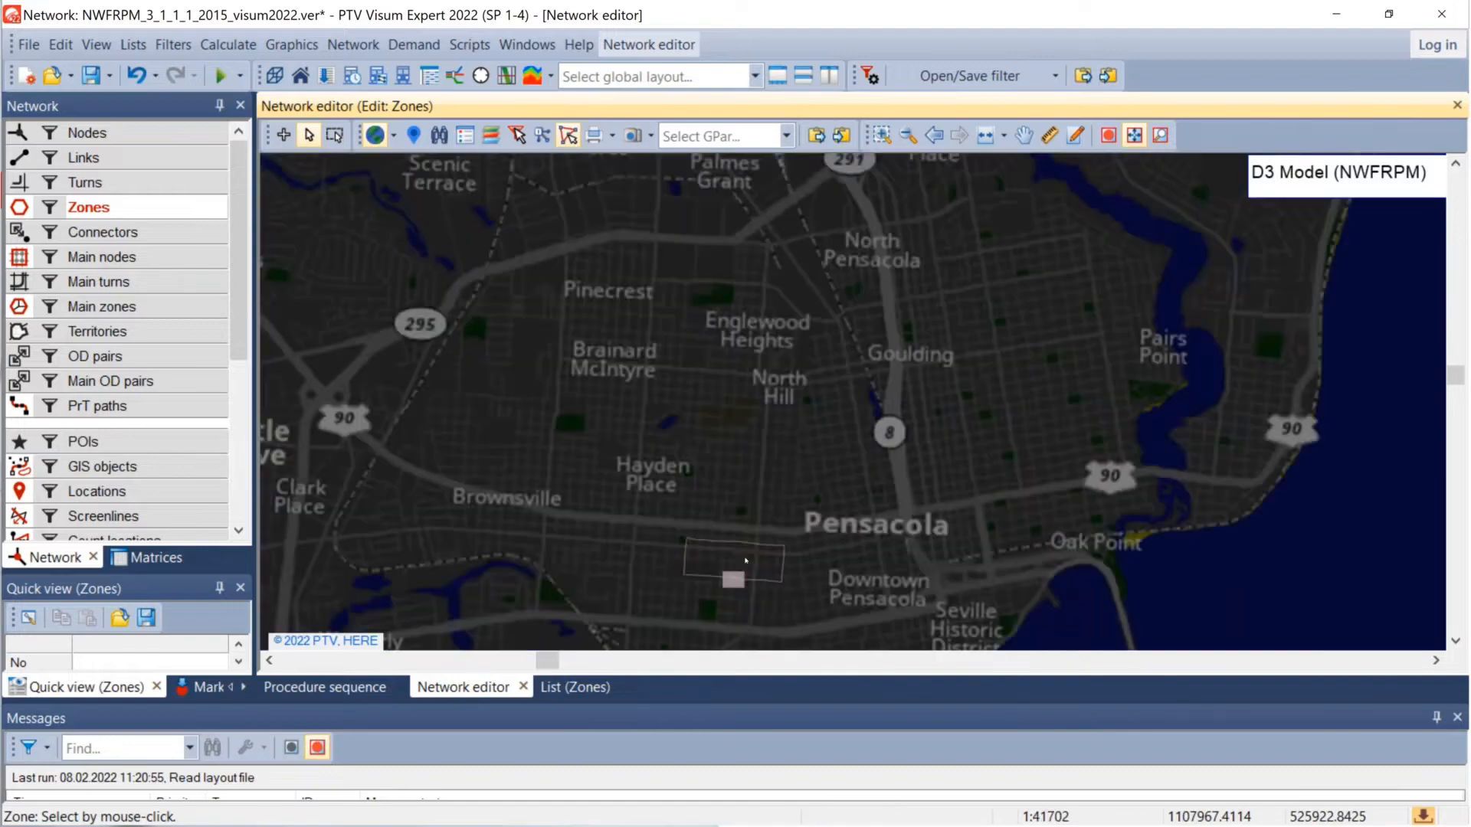
scroll(746, 560, up, 2)
scroll(746, 561, up, 1)
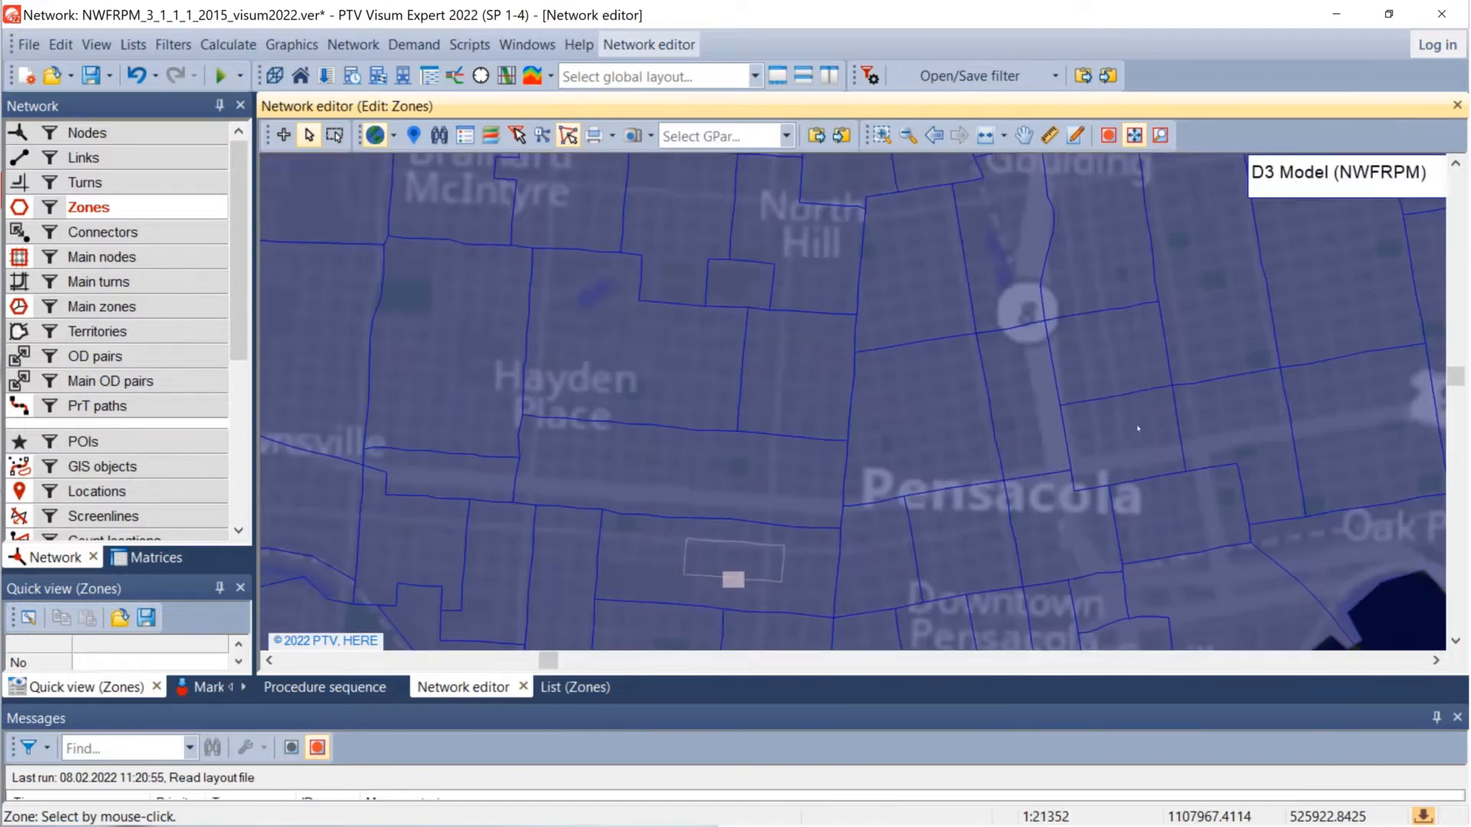
drag(1139, 426, 947, 600)
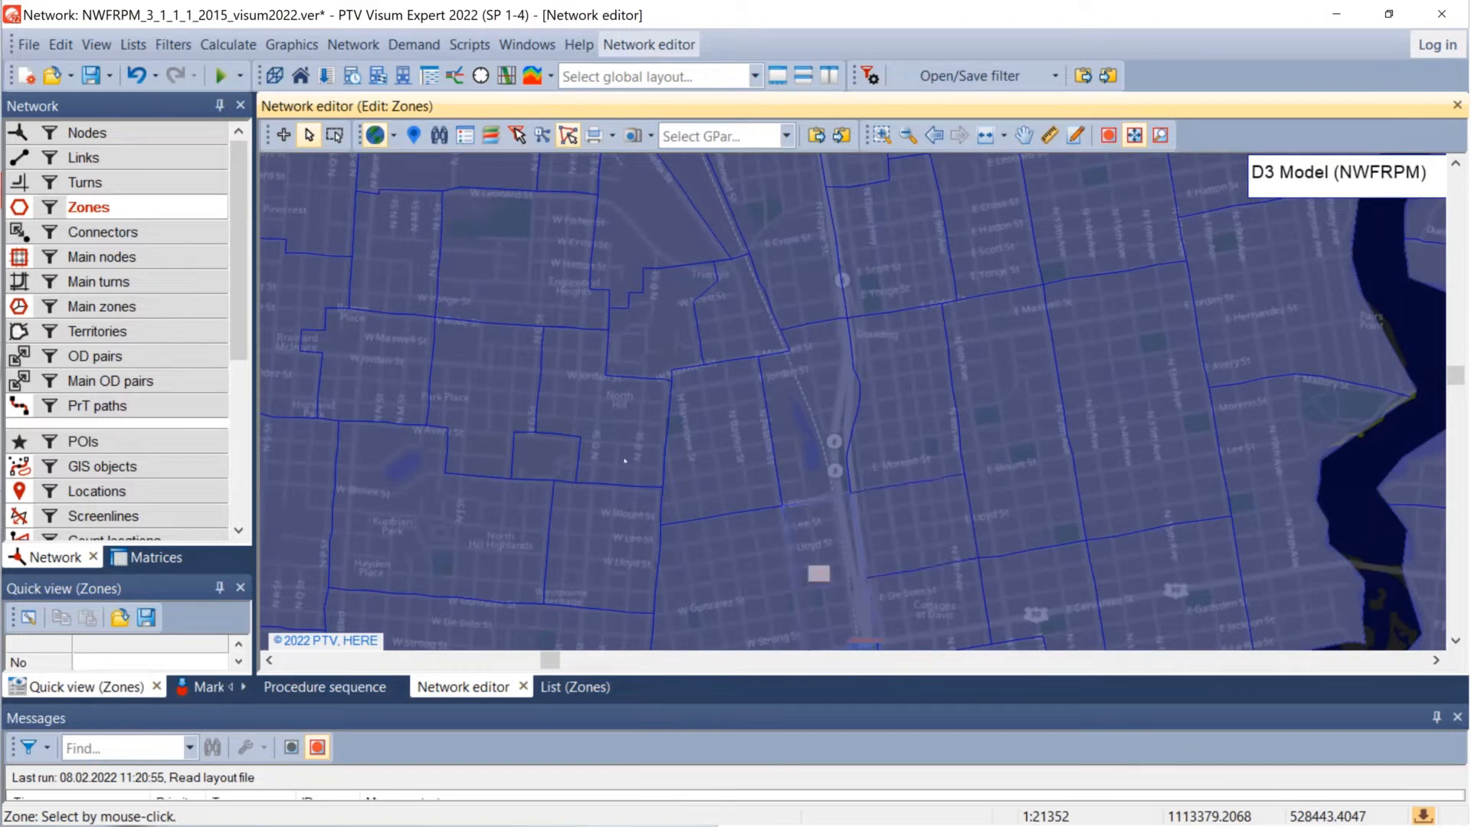
Step: Show the nodes and connectors around Pensacola to examine how zones connect to the network, and hide both layers again
click(23, 136)
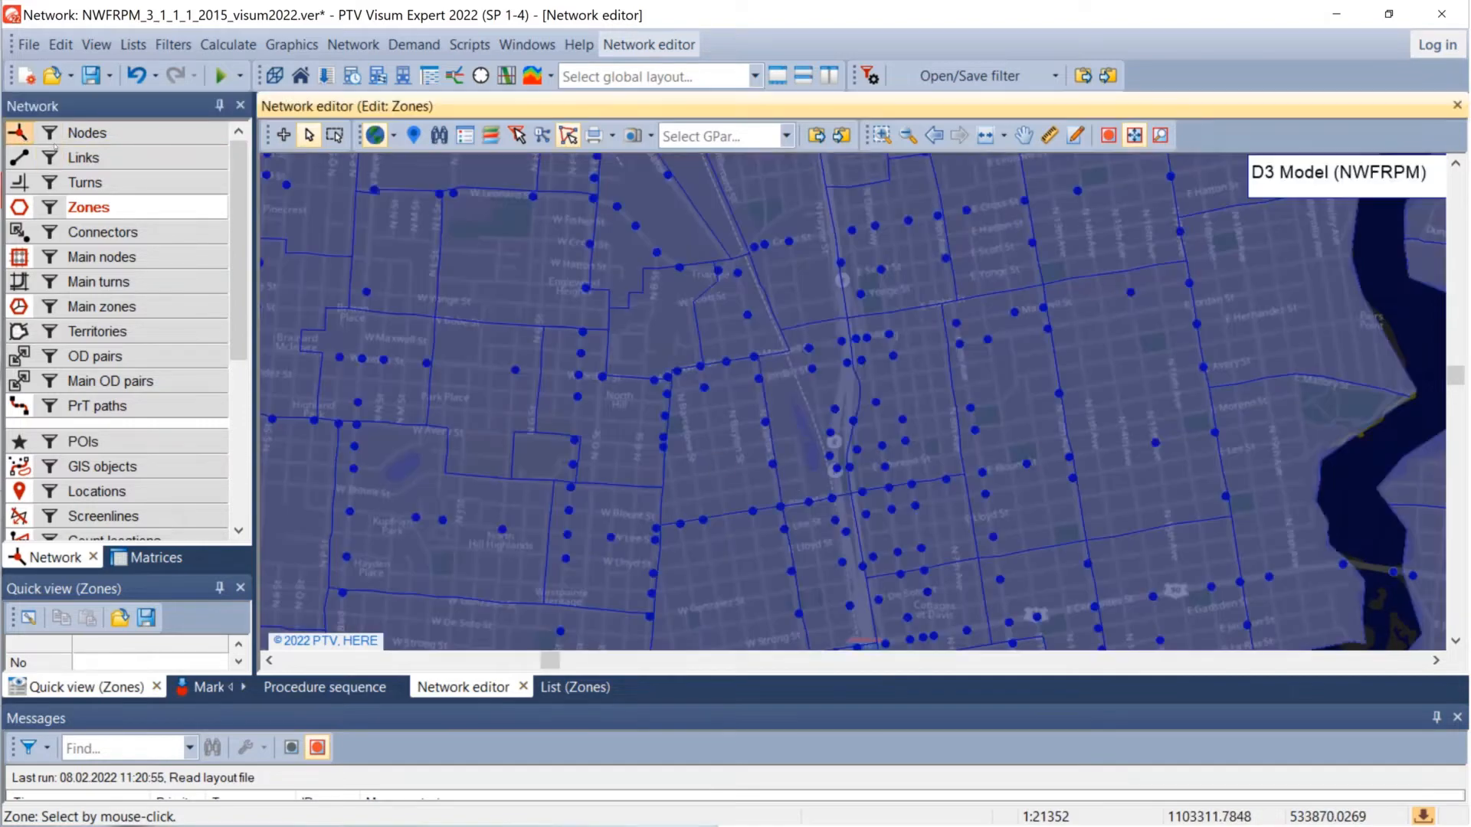
scroll(757, 526, up, 1)
scroll(757, 526, up, 3)
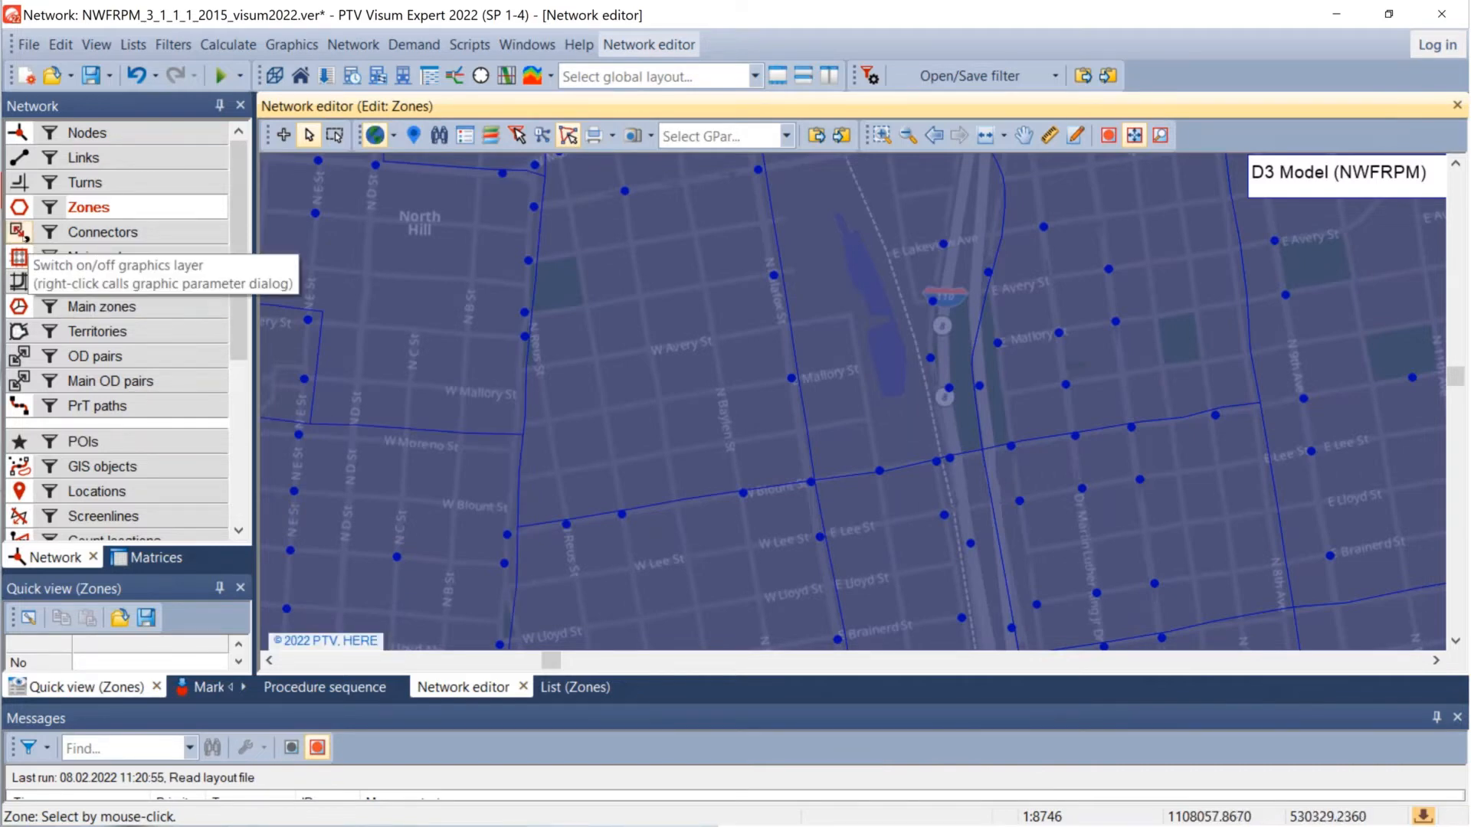
click(18, 233)
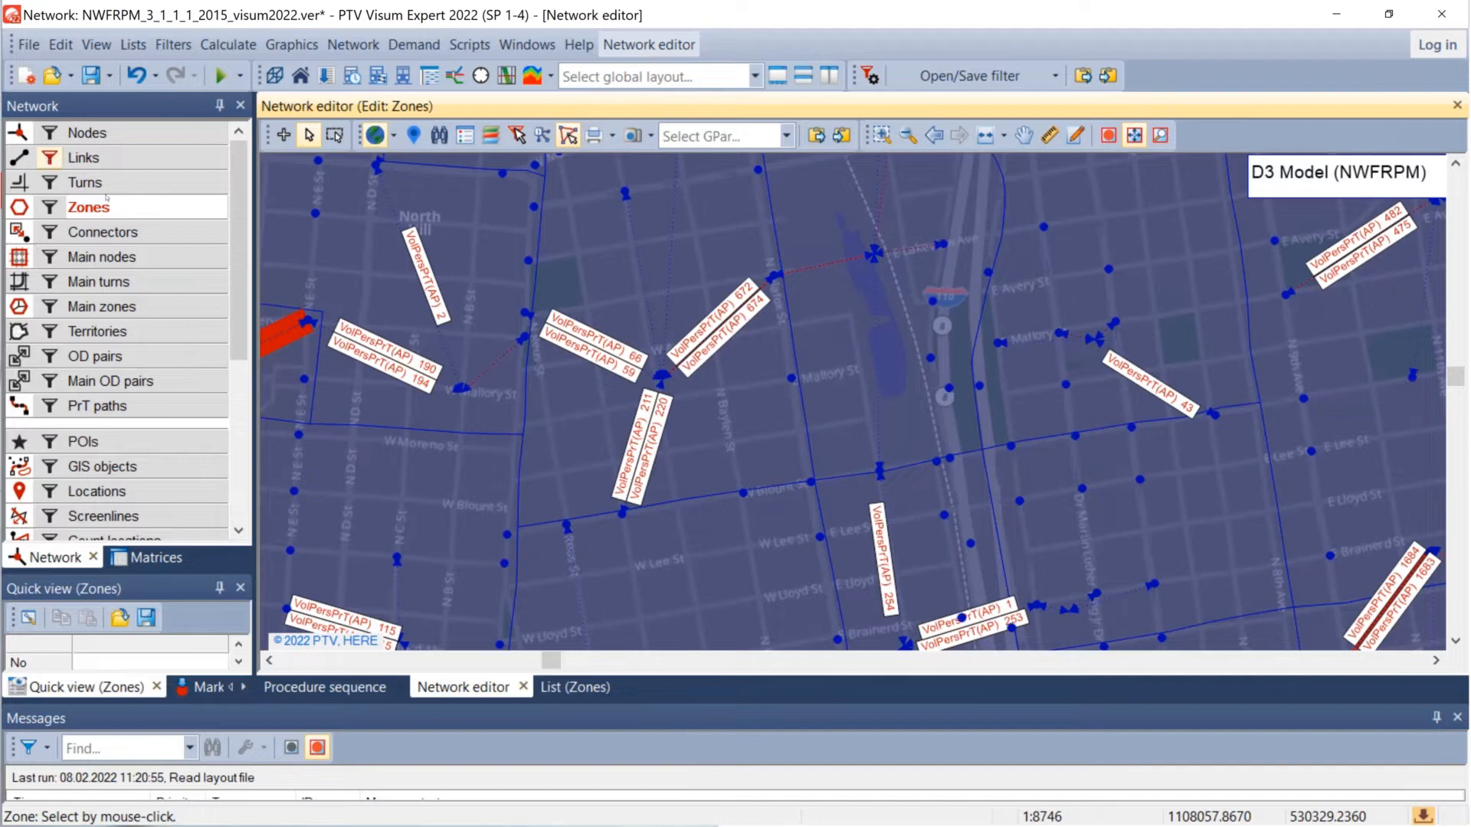
click(969, 412)
scroll(968, 412, down, 2)
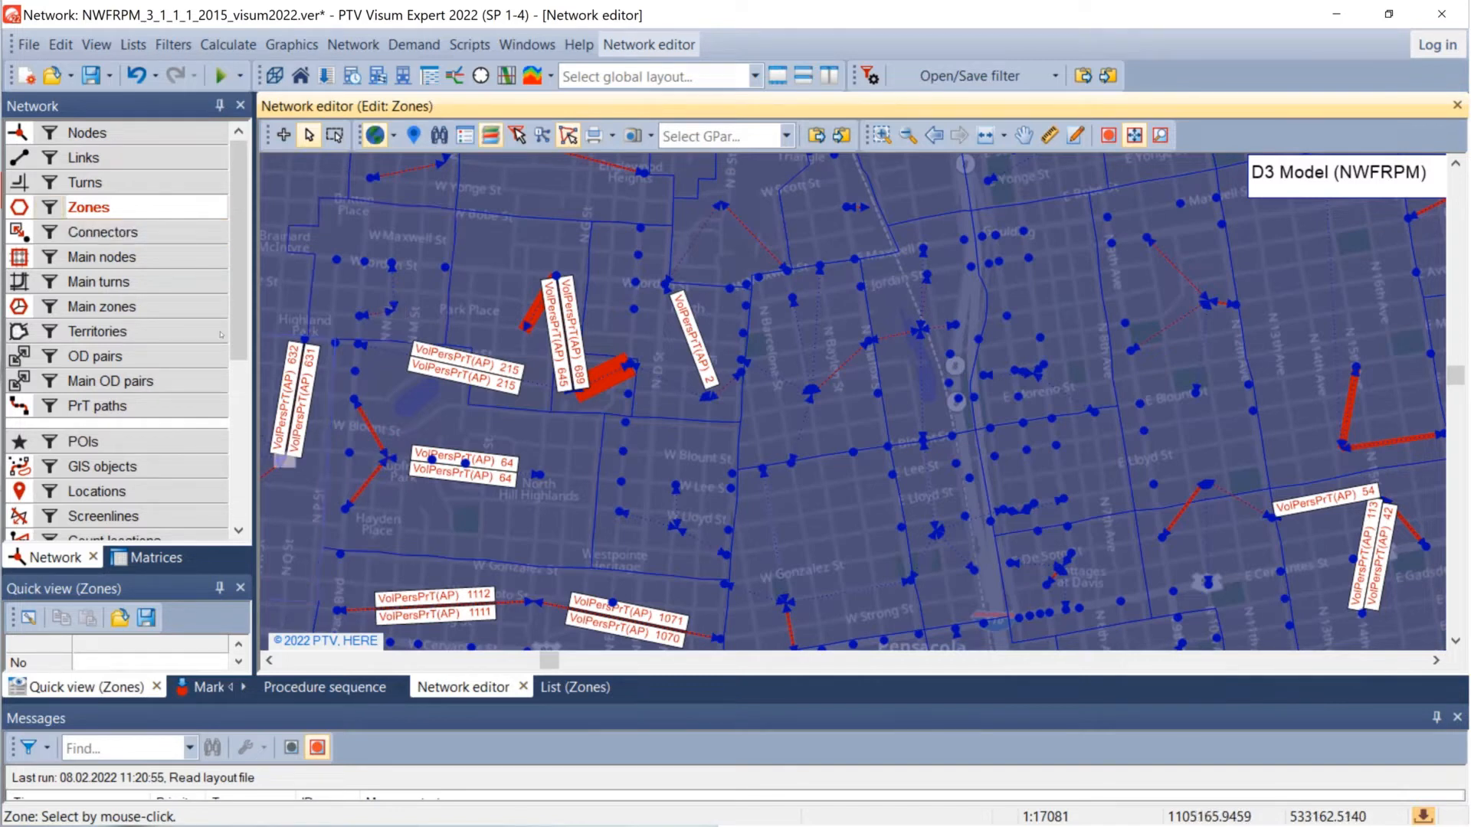
click(19, 231)
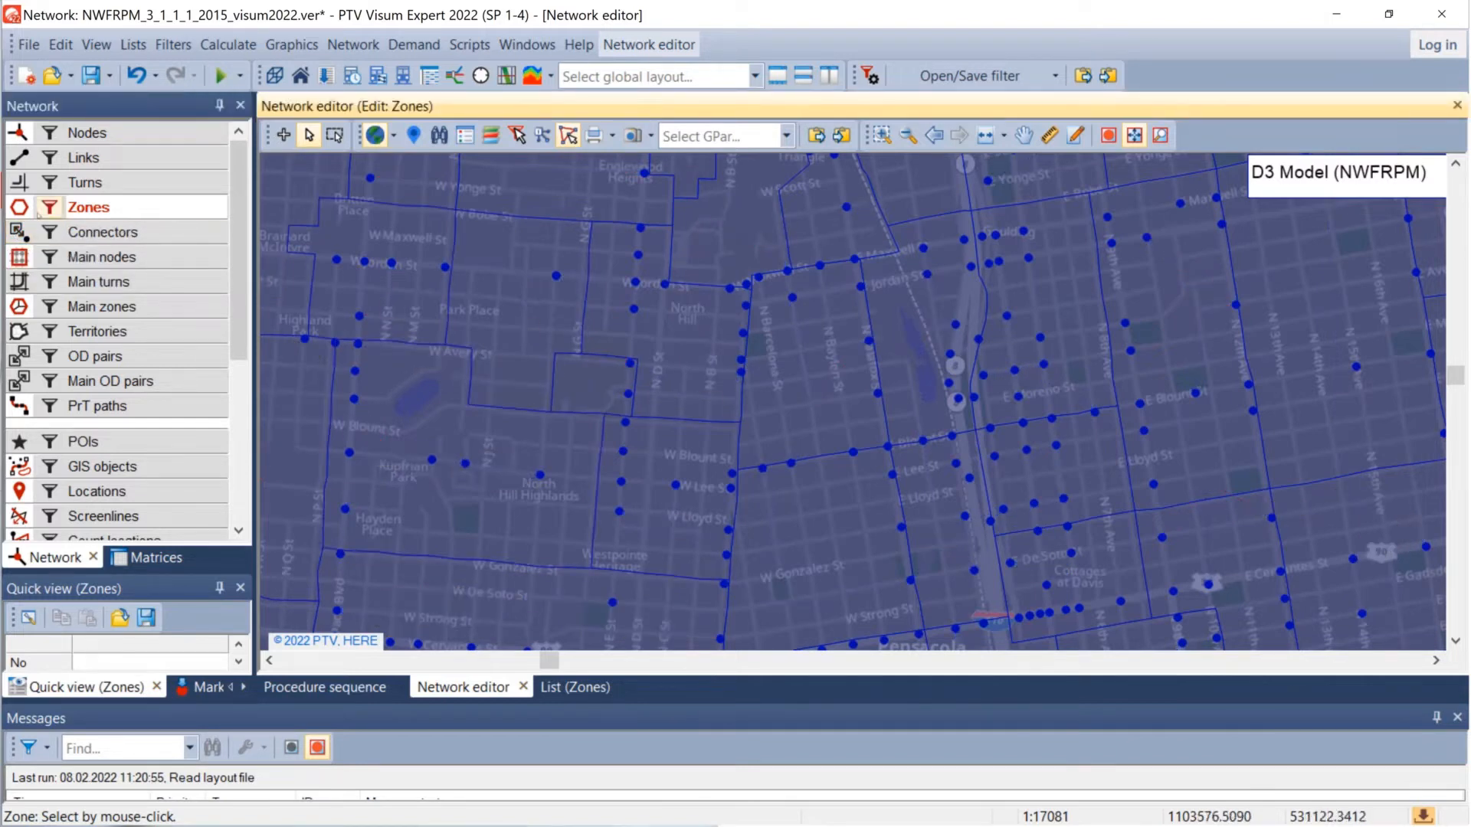
click(19, 133)
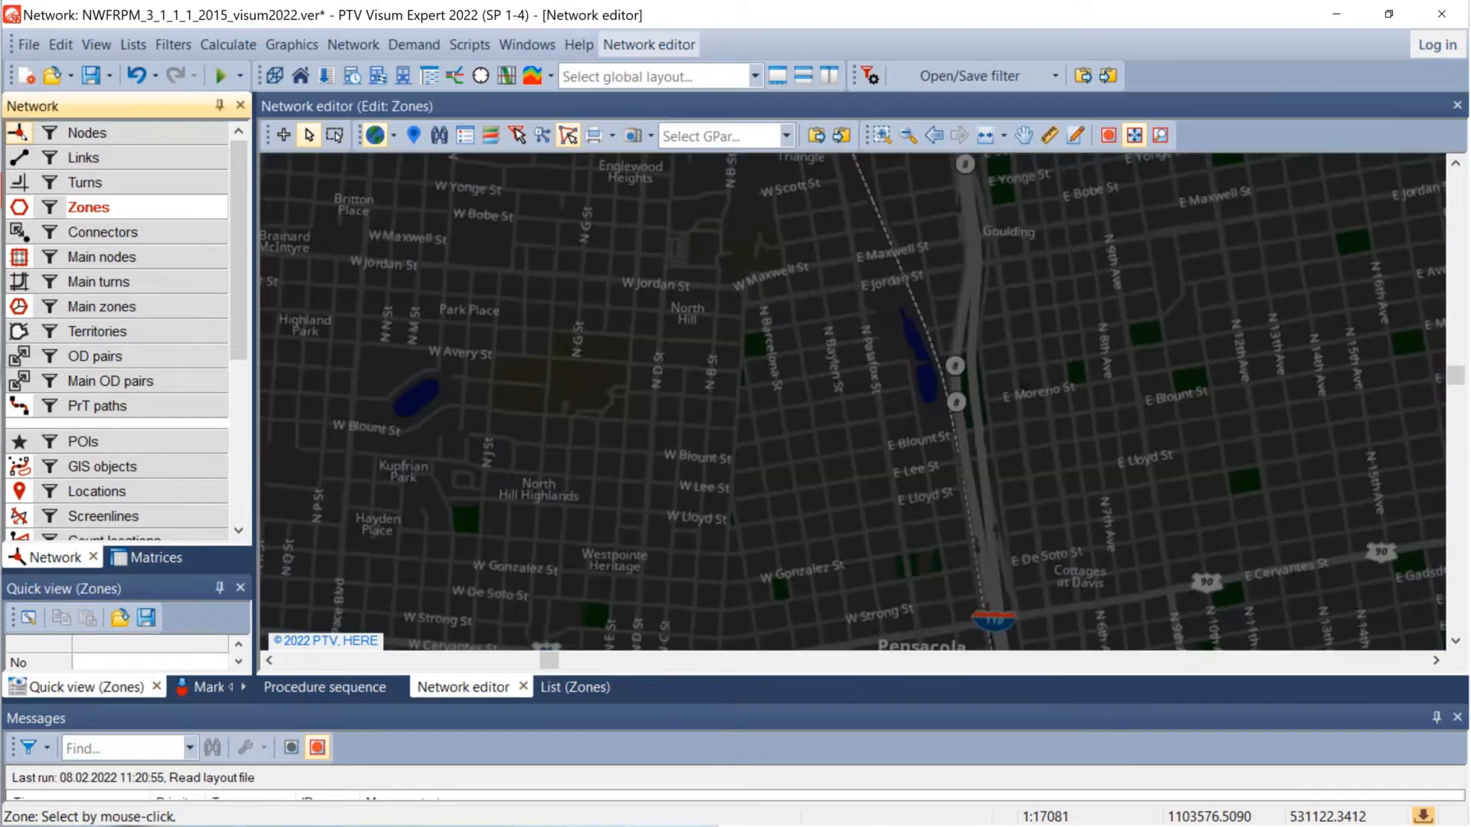
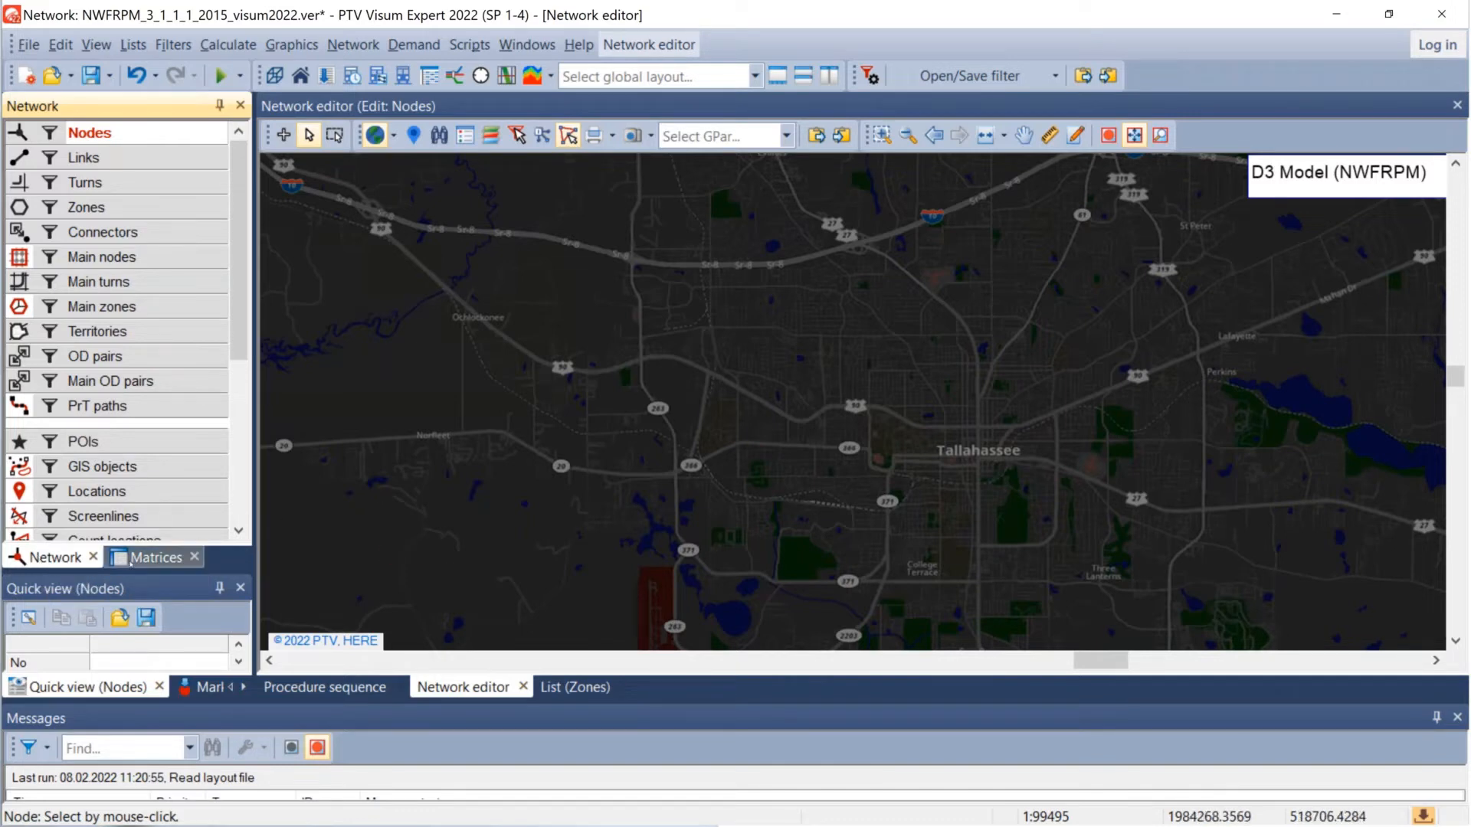
Step: Open the matrices overview and browse the data and formula matrices under the zone demand matrices
click(153, 557)
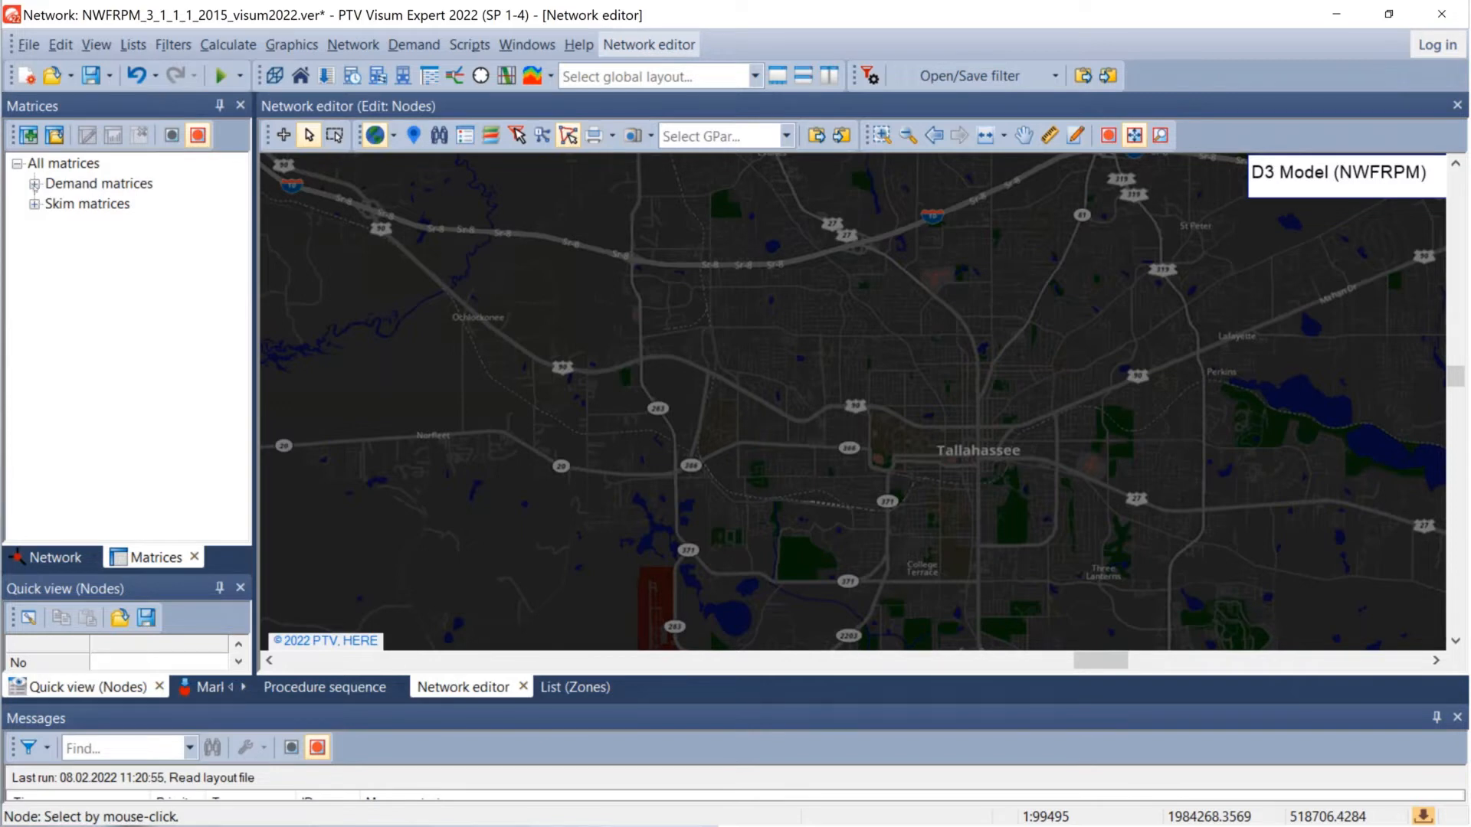
click(33, 185)
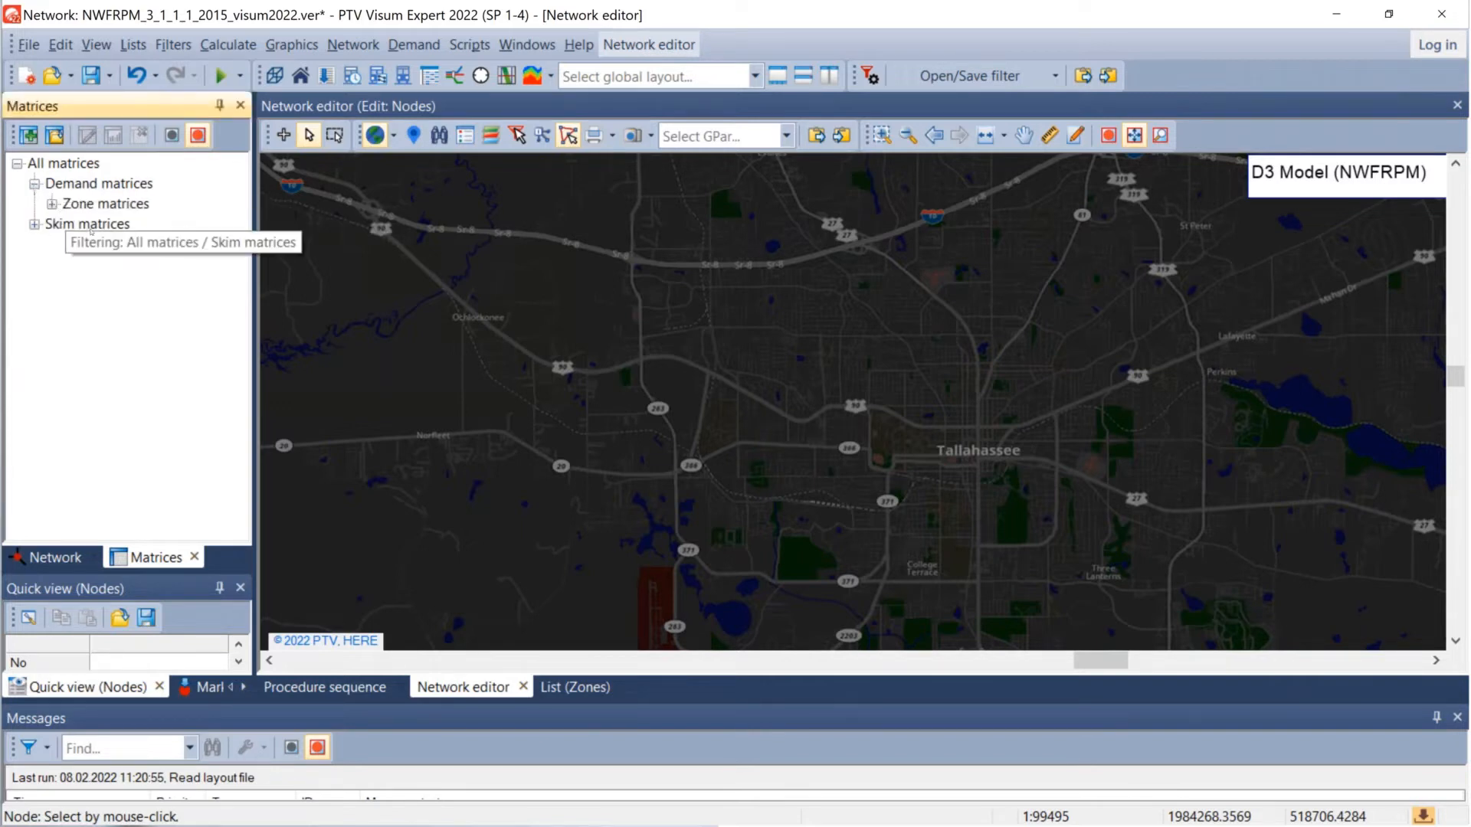
click(52, 205)
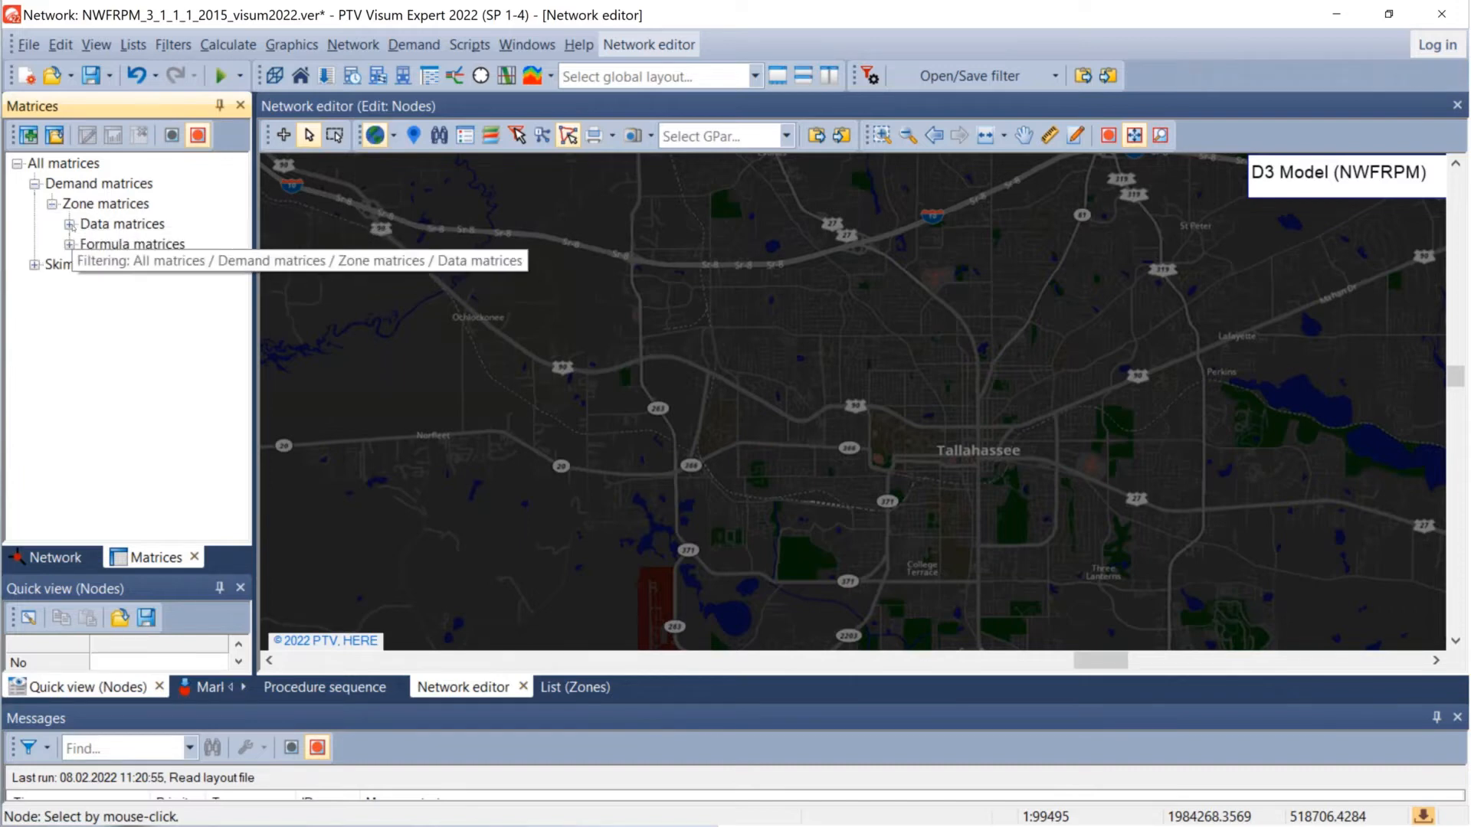
click(70, 224)
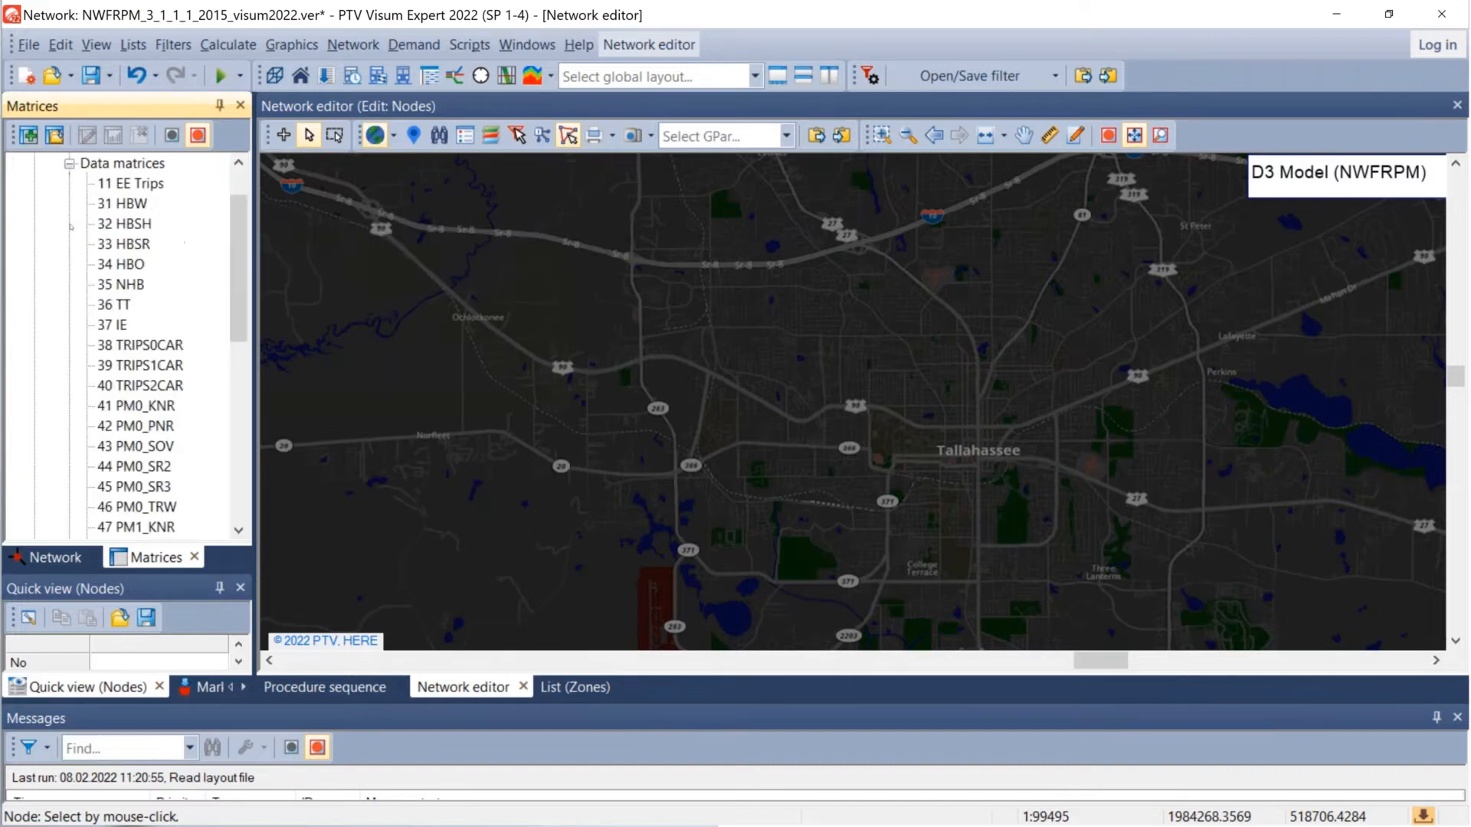
click(70, 164)
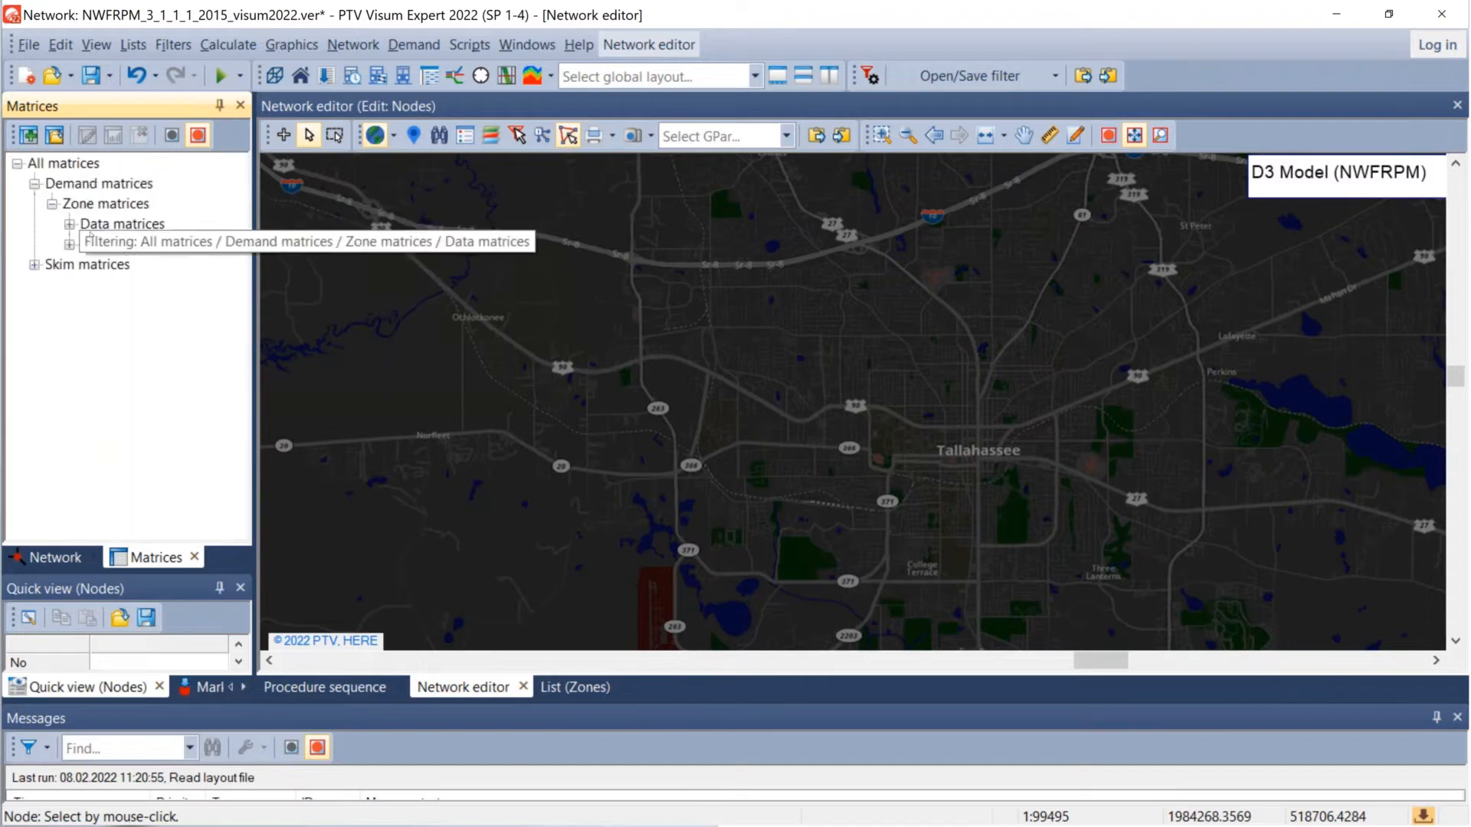
click(70, 243)
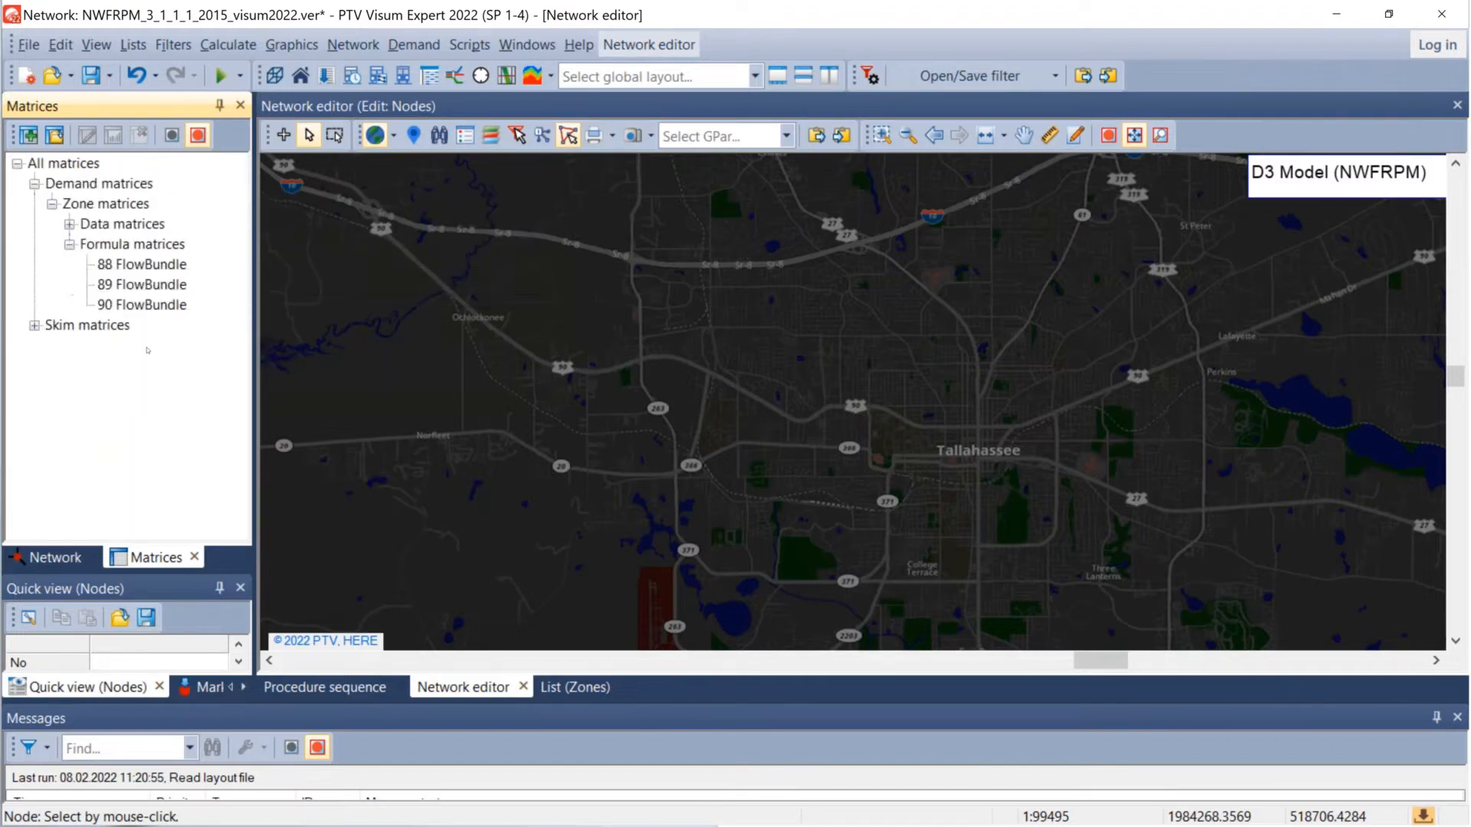
click(69, 244)
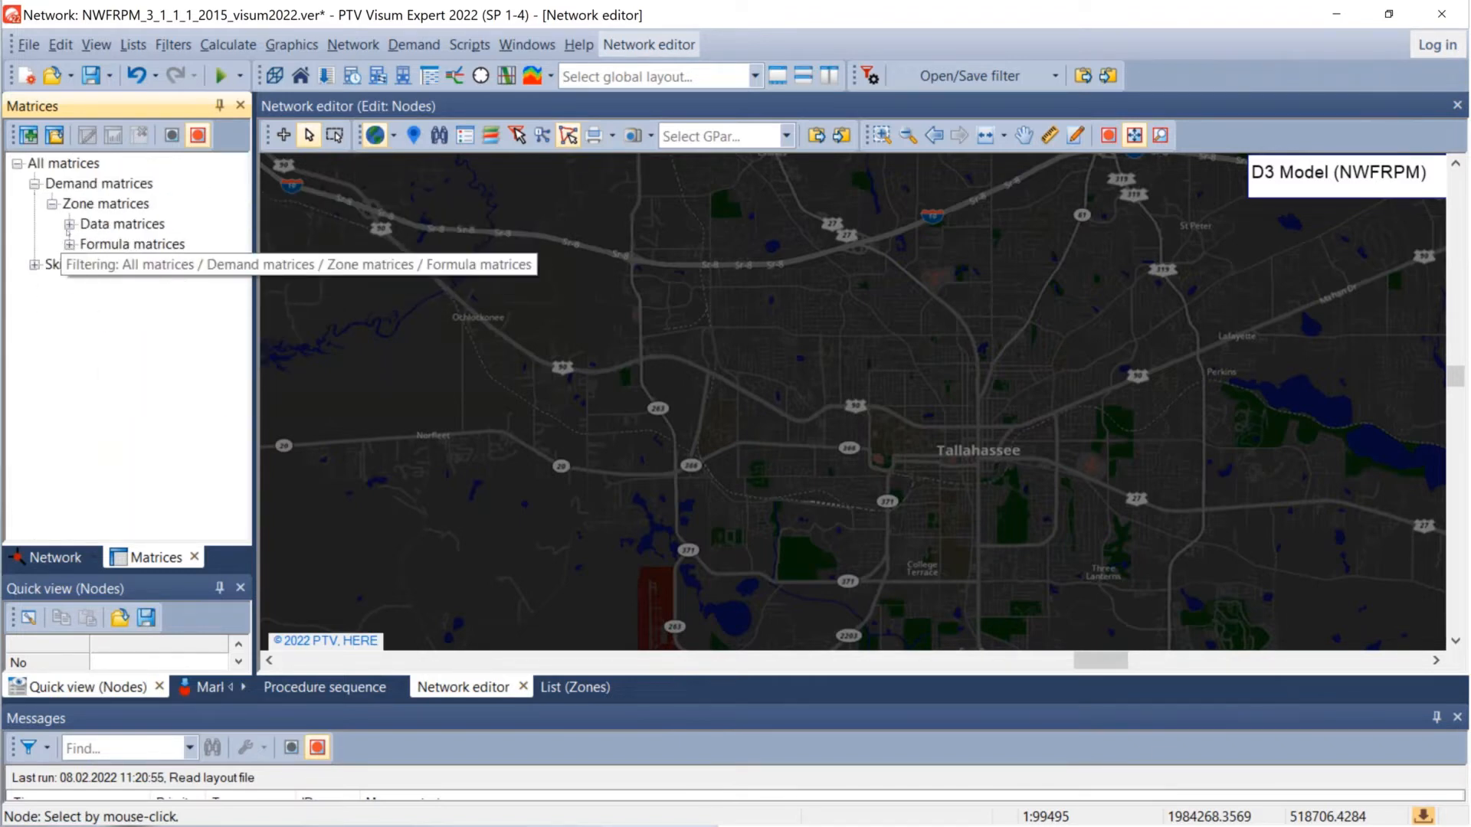
click(70, 224)
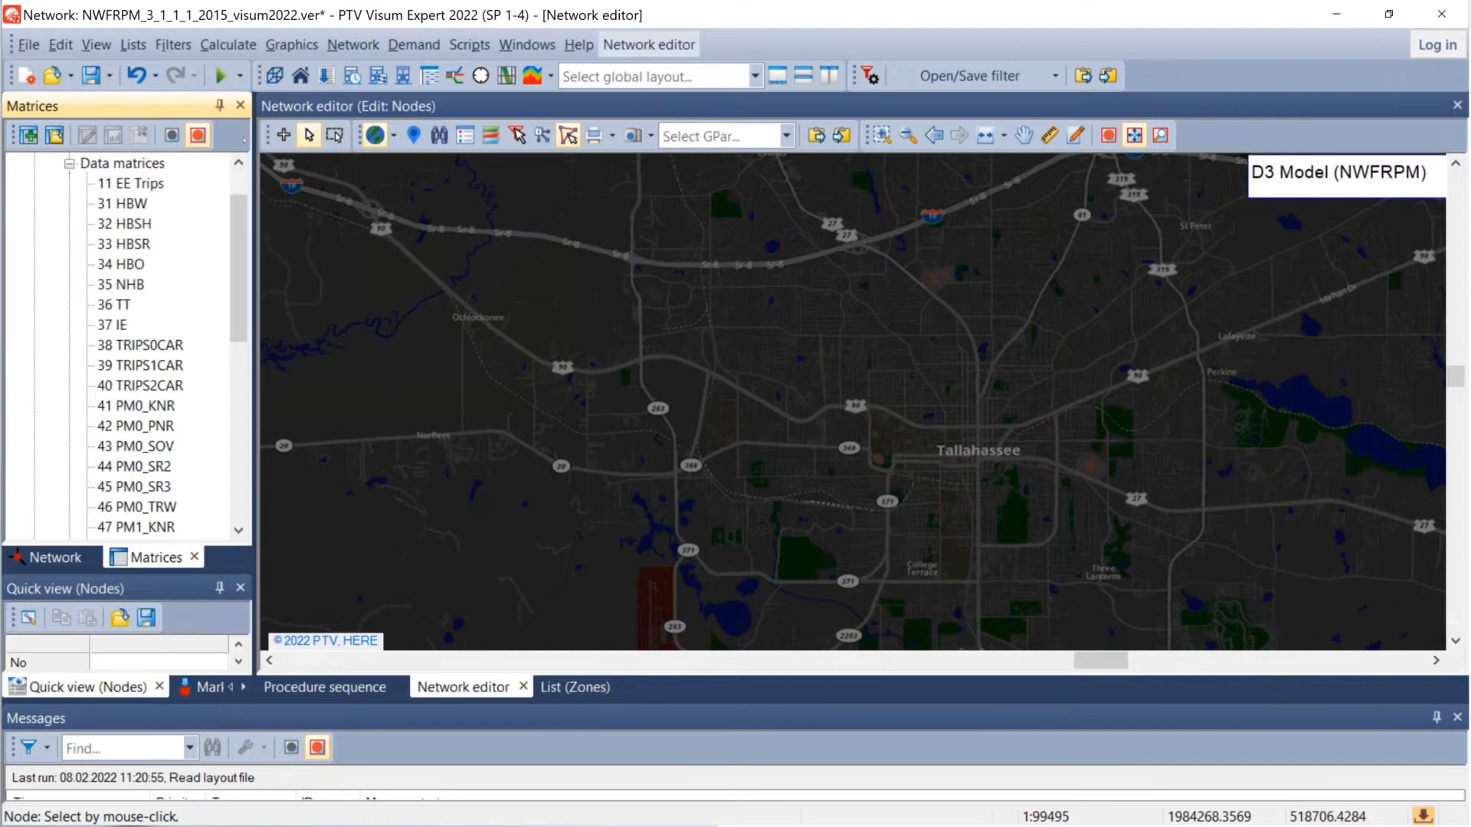
scroll(131, 344, down, 2)
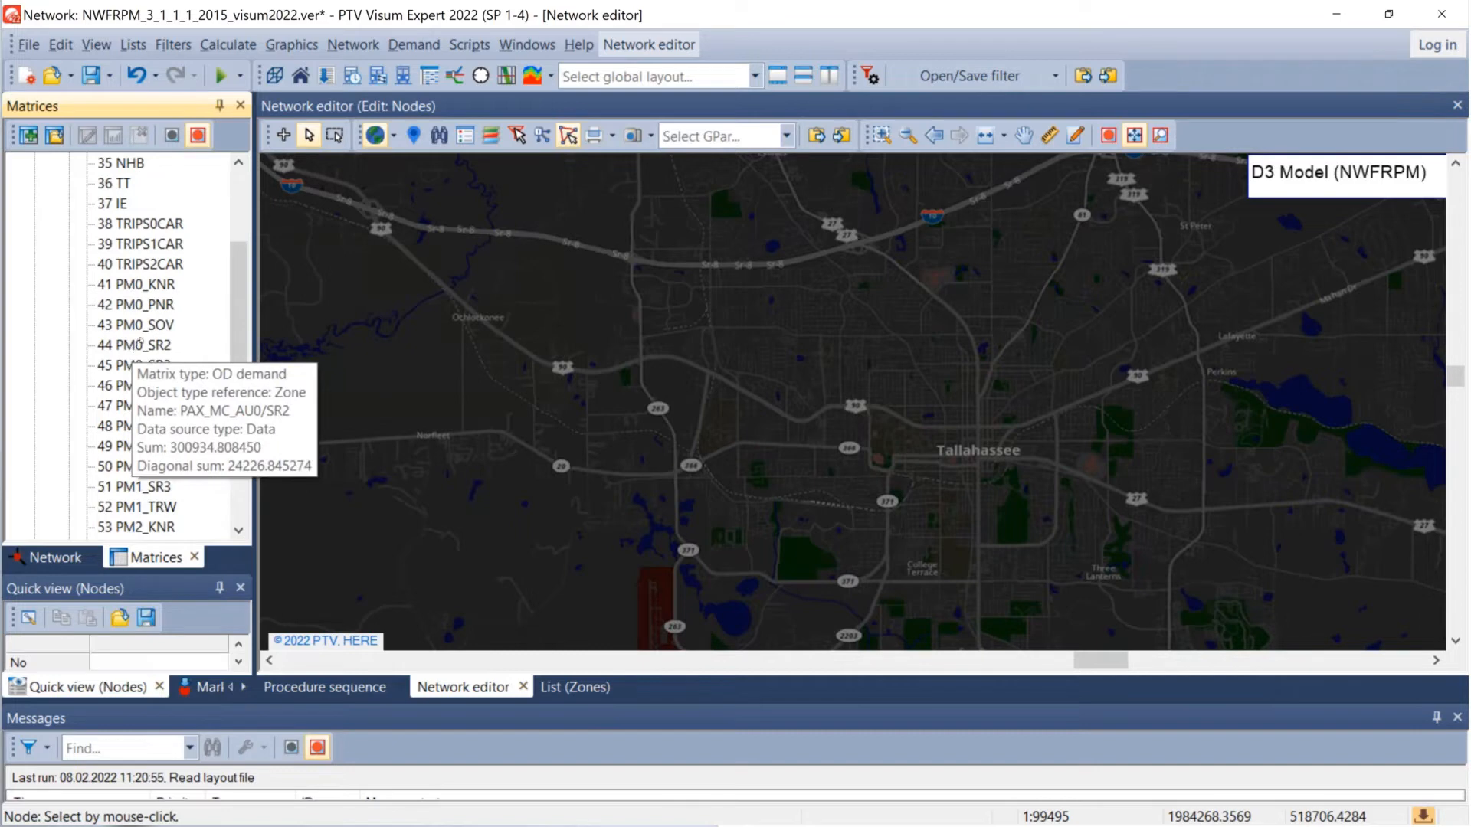
Step: Browse the zone data matrices and open demand matrix 77 SOV in the matrix editor
scroll(141, 343, down, 5)
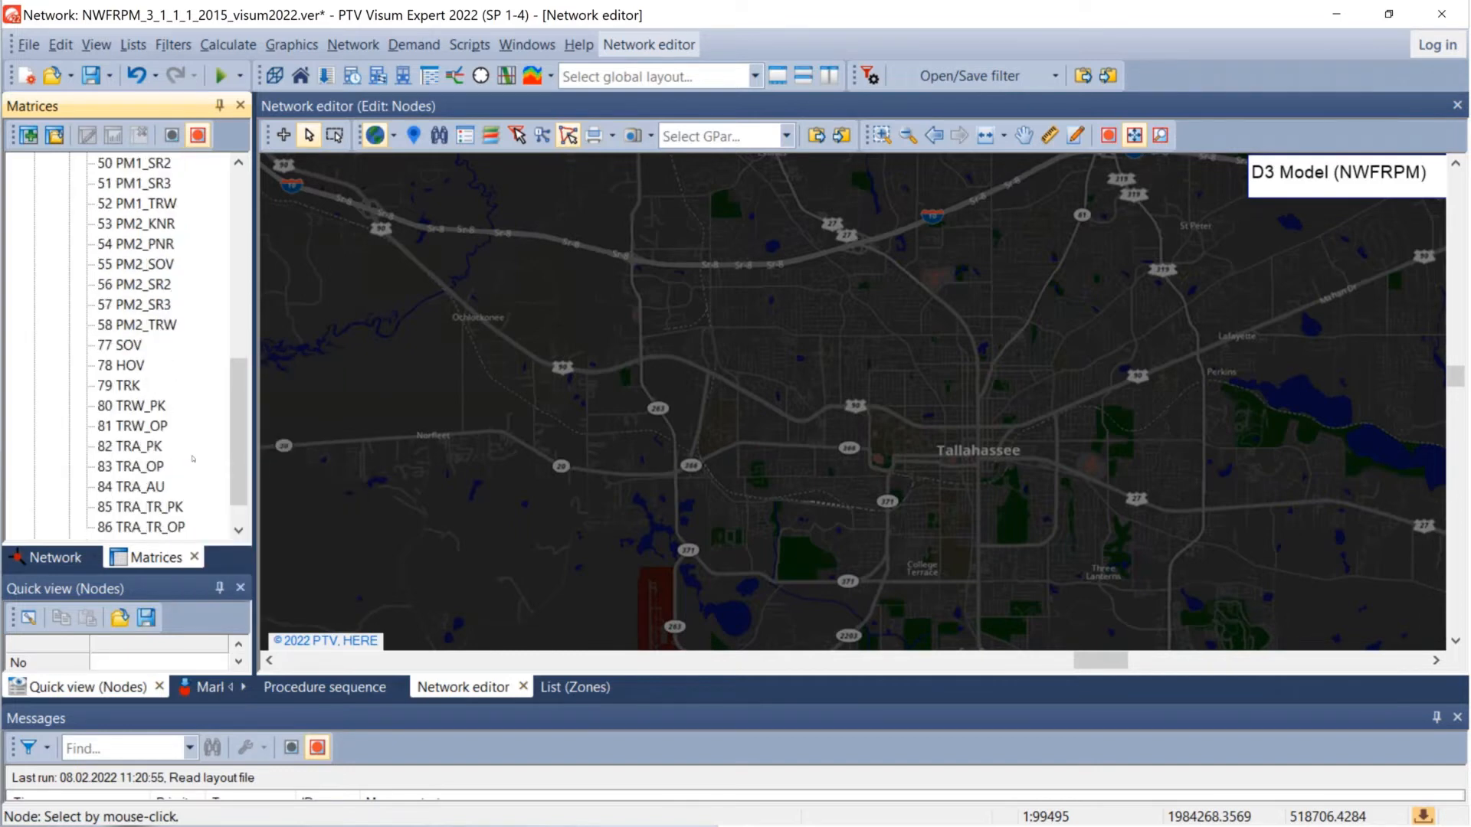
scroll(193, 459, up, 11)
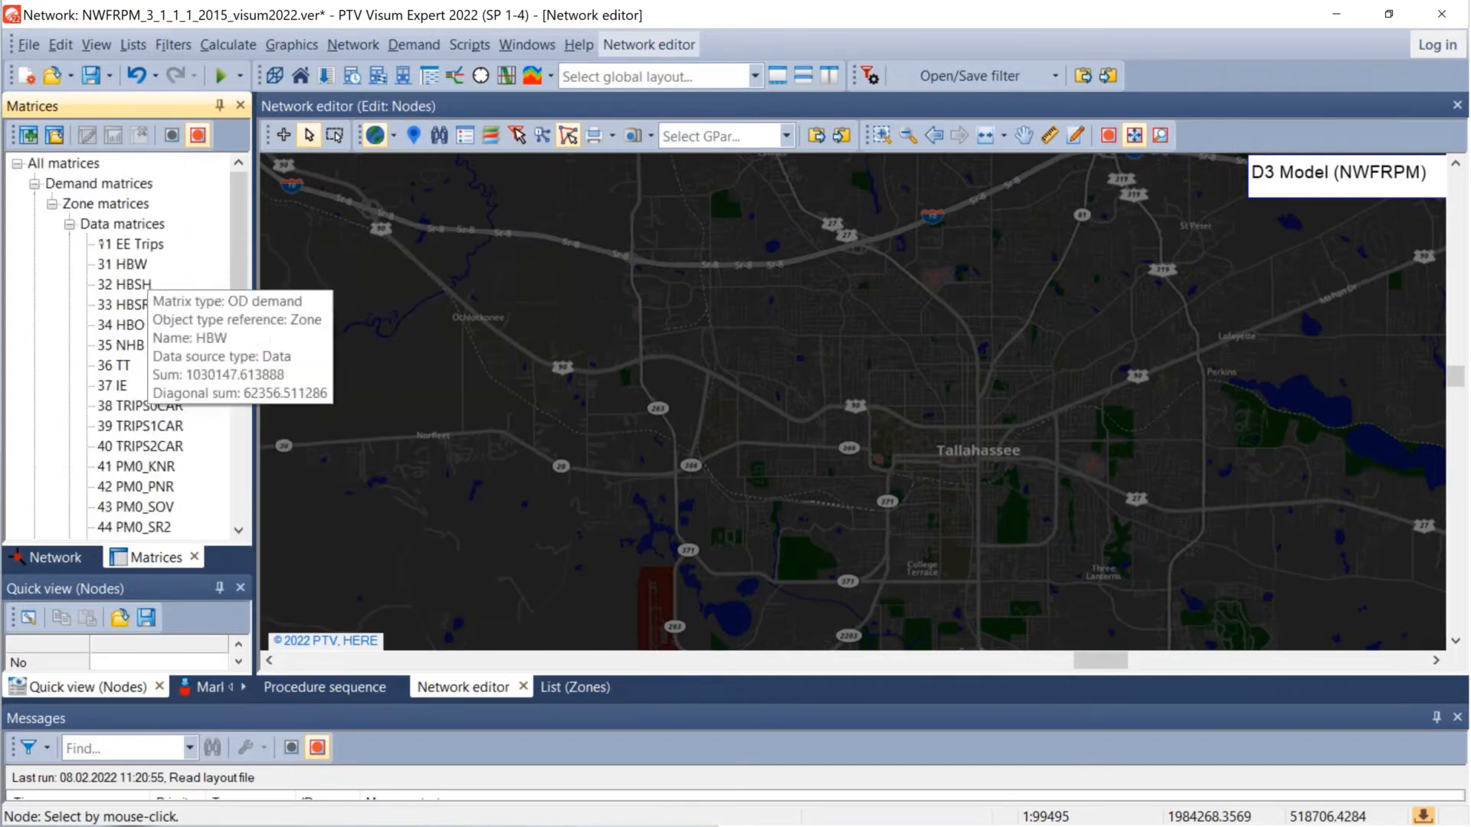
scroll(156, 414, down, 11)
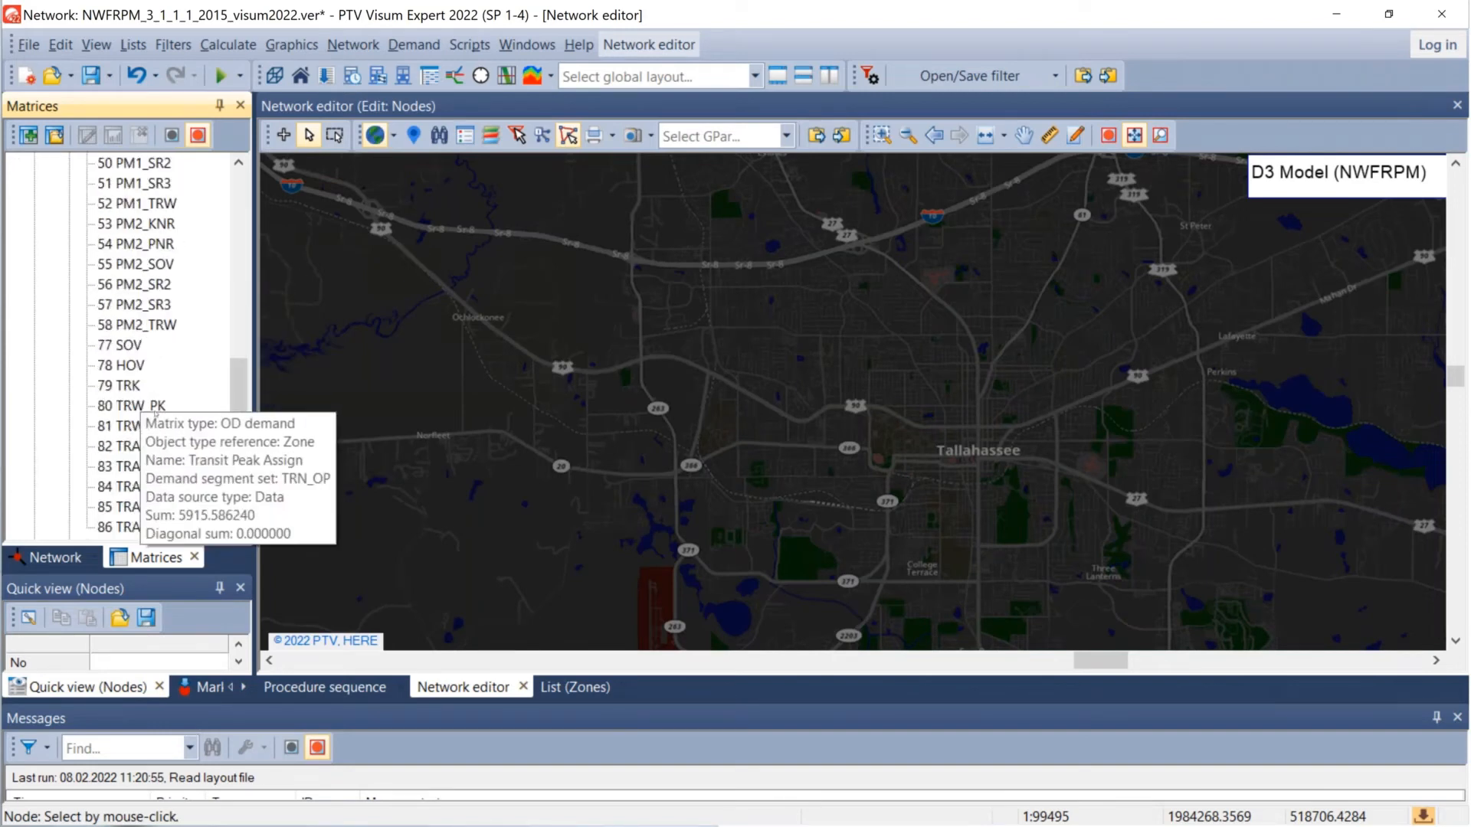
mouse_move(138, 347)
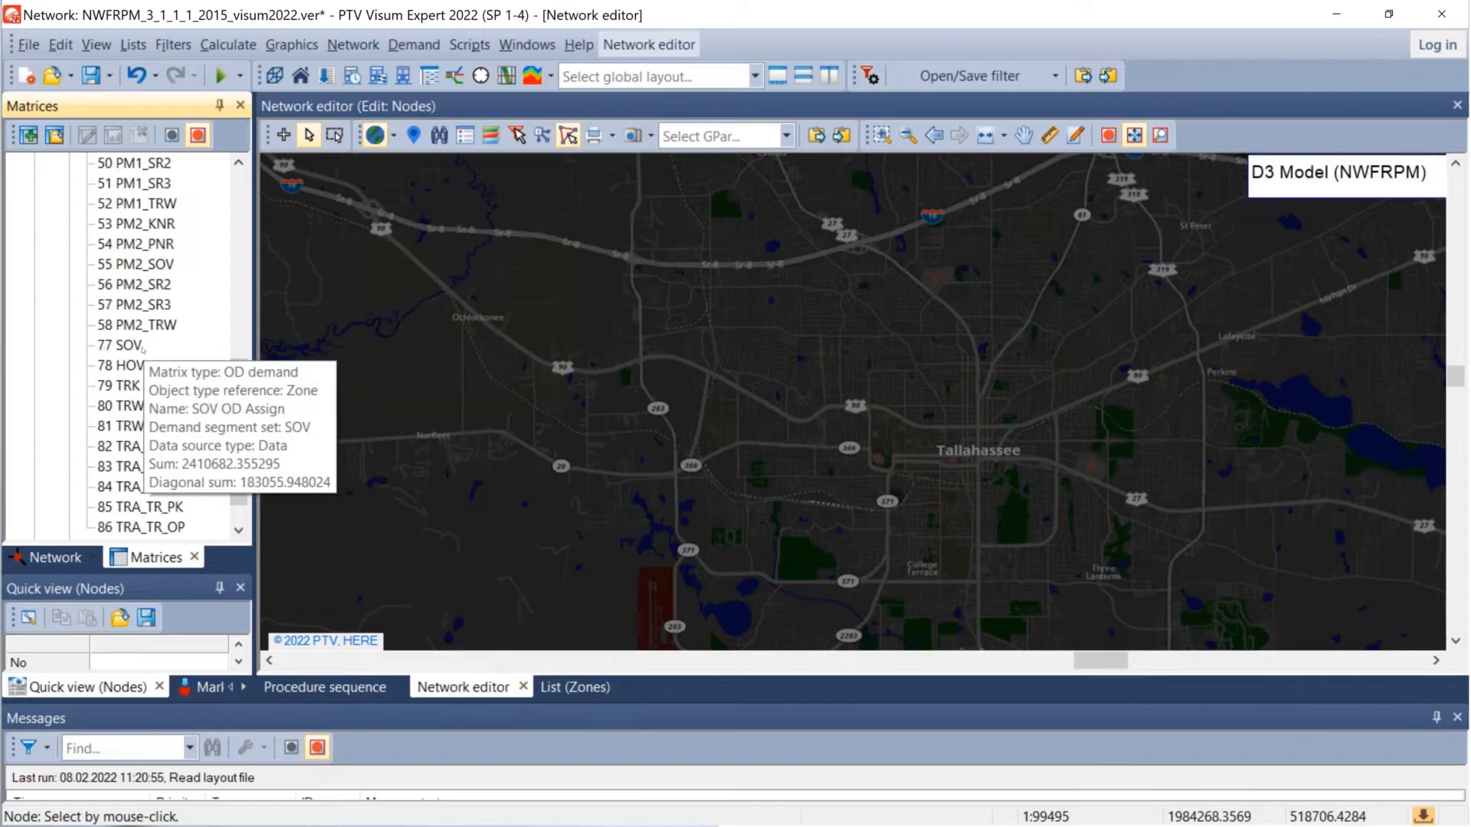
click(136, 346)
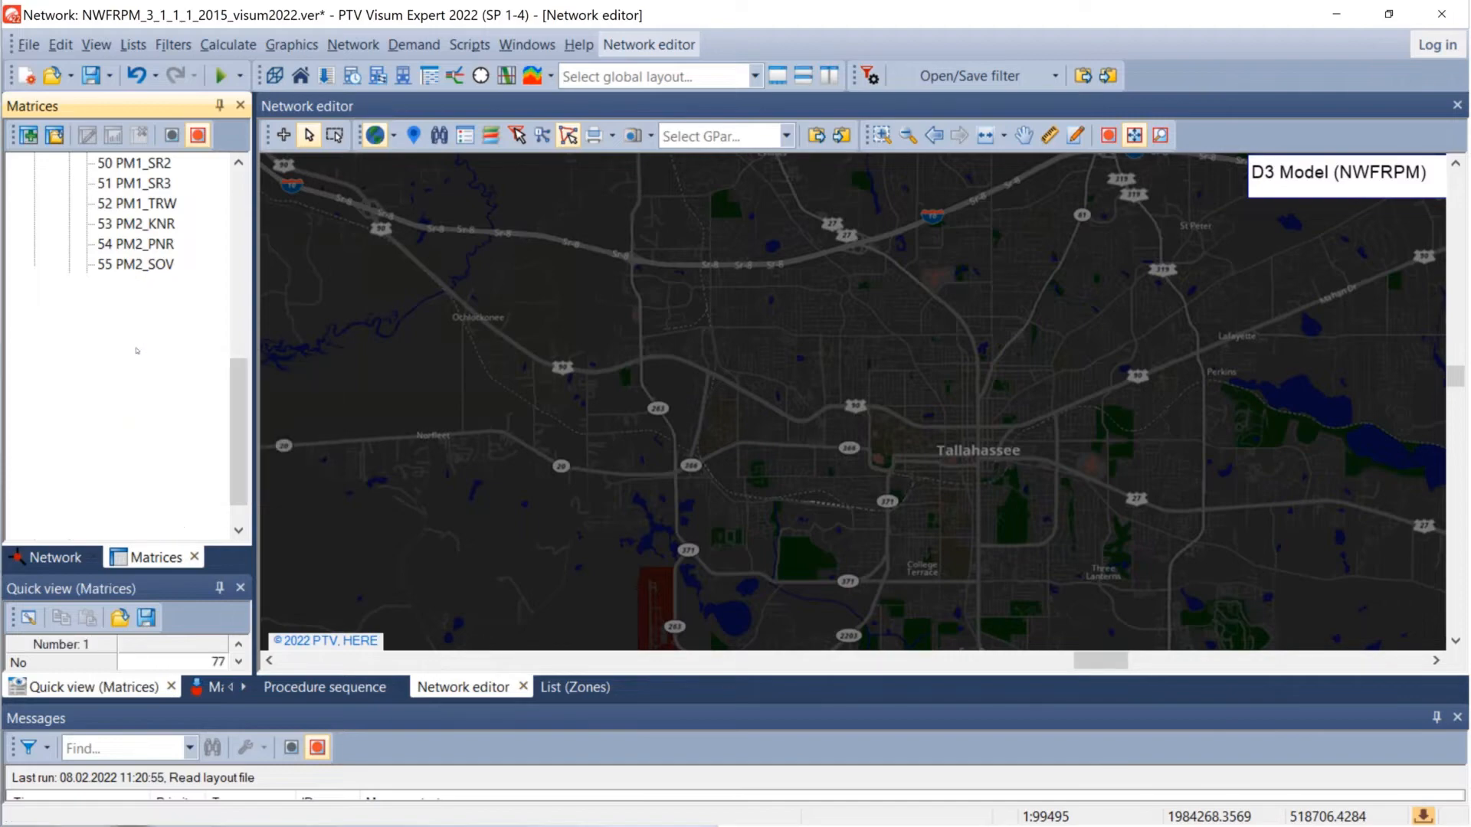
double_click(139, 348)
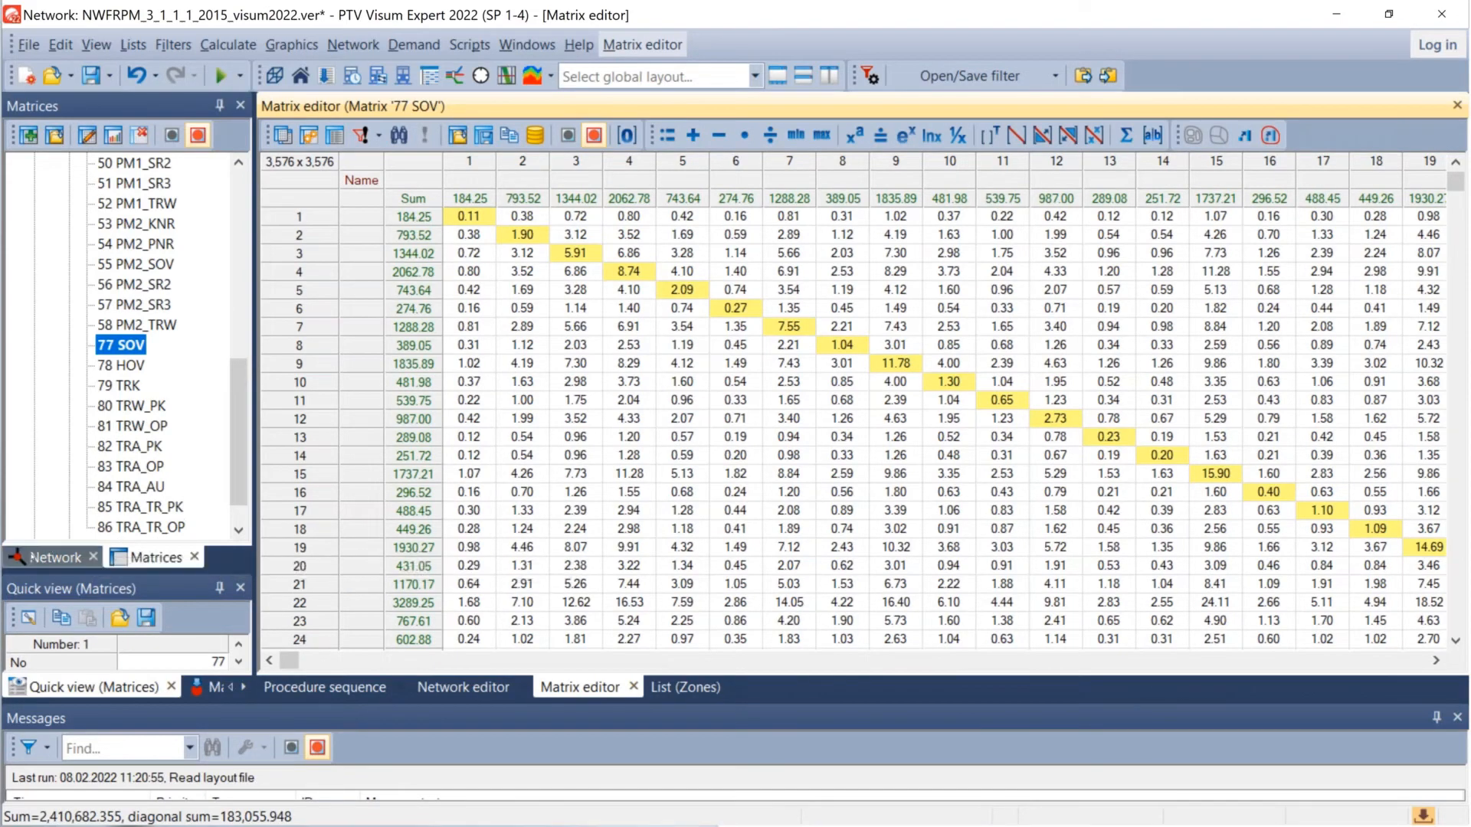
Step: Check the network object list, return to the matrices overview, and select the SOV matrix cell from zone 2 to zone 5
click(46, 557)
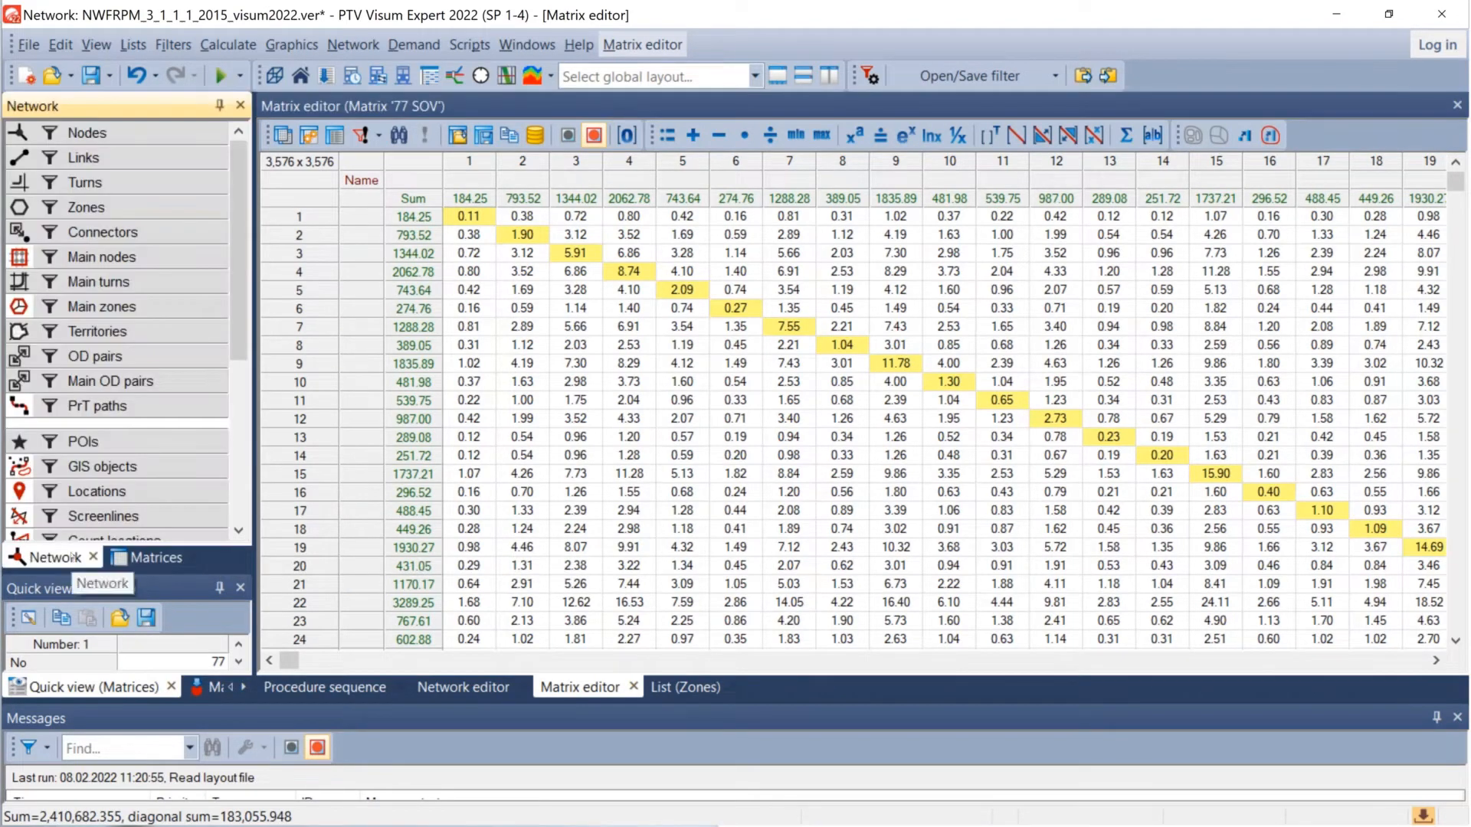
click(132, 555)
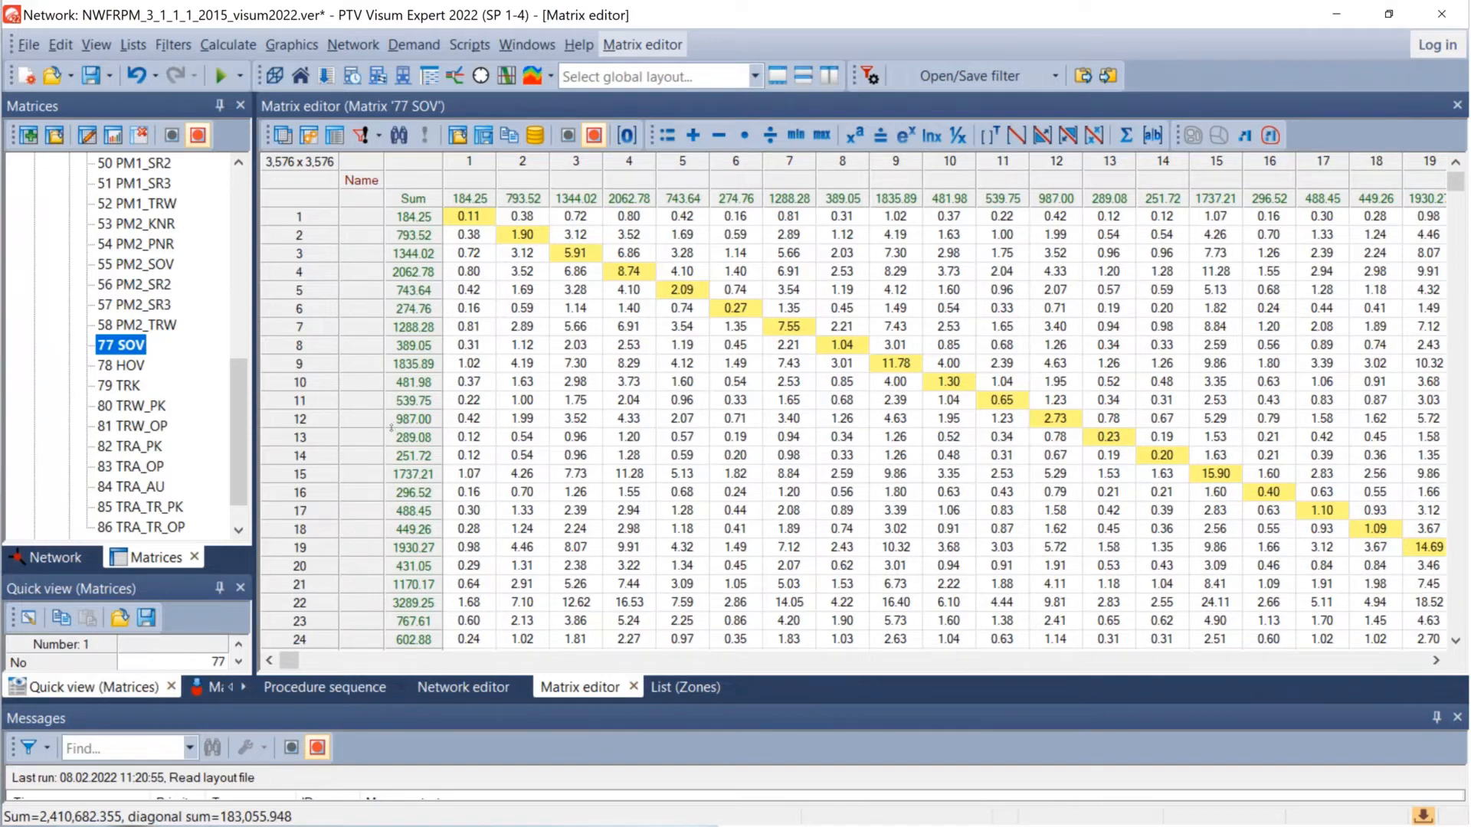
mouse_move(391, 412)
click(686, 235)
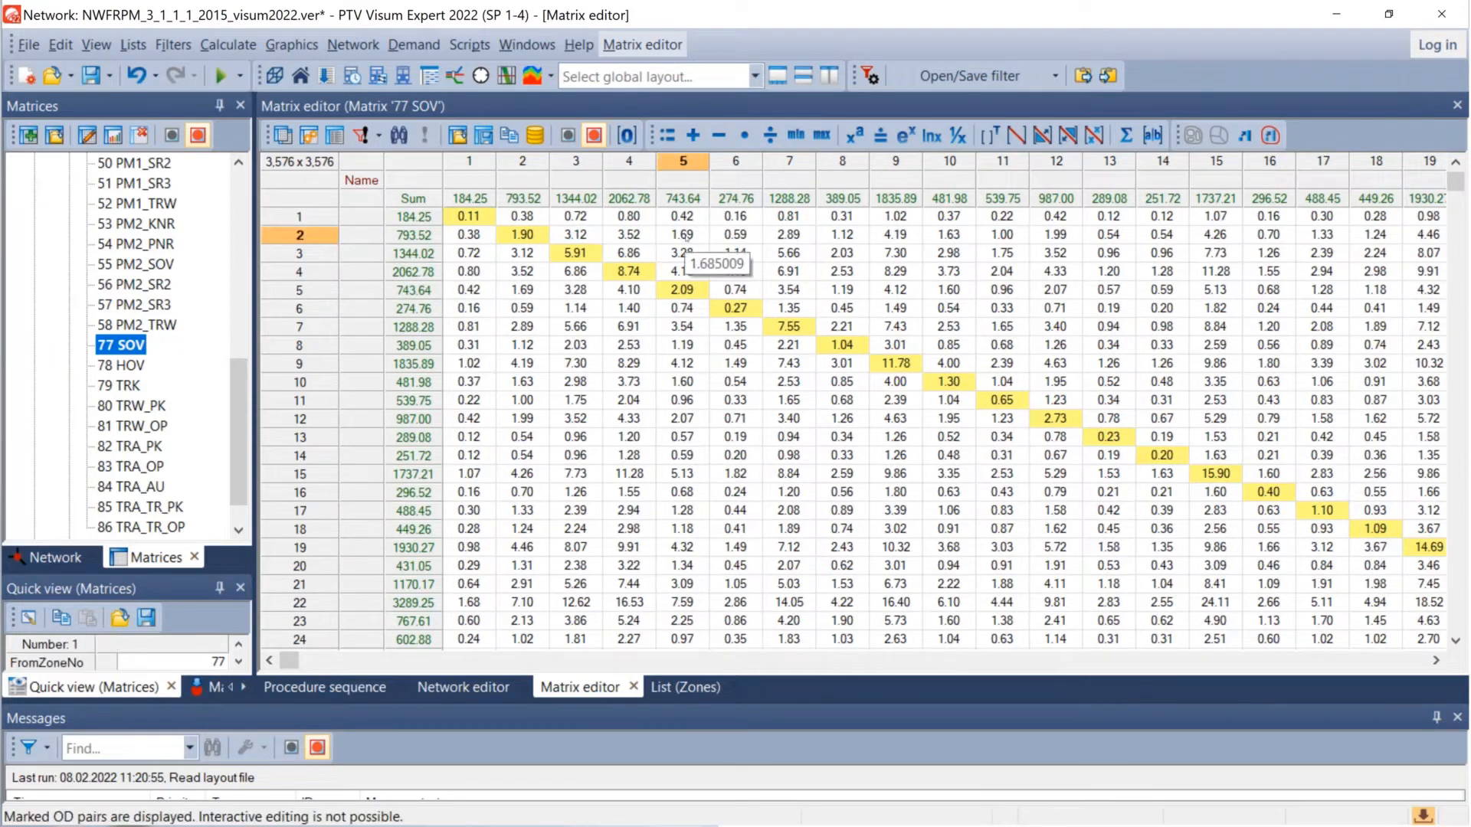
click(686, 235)
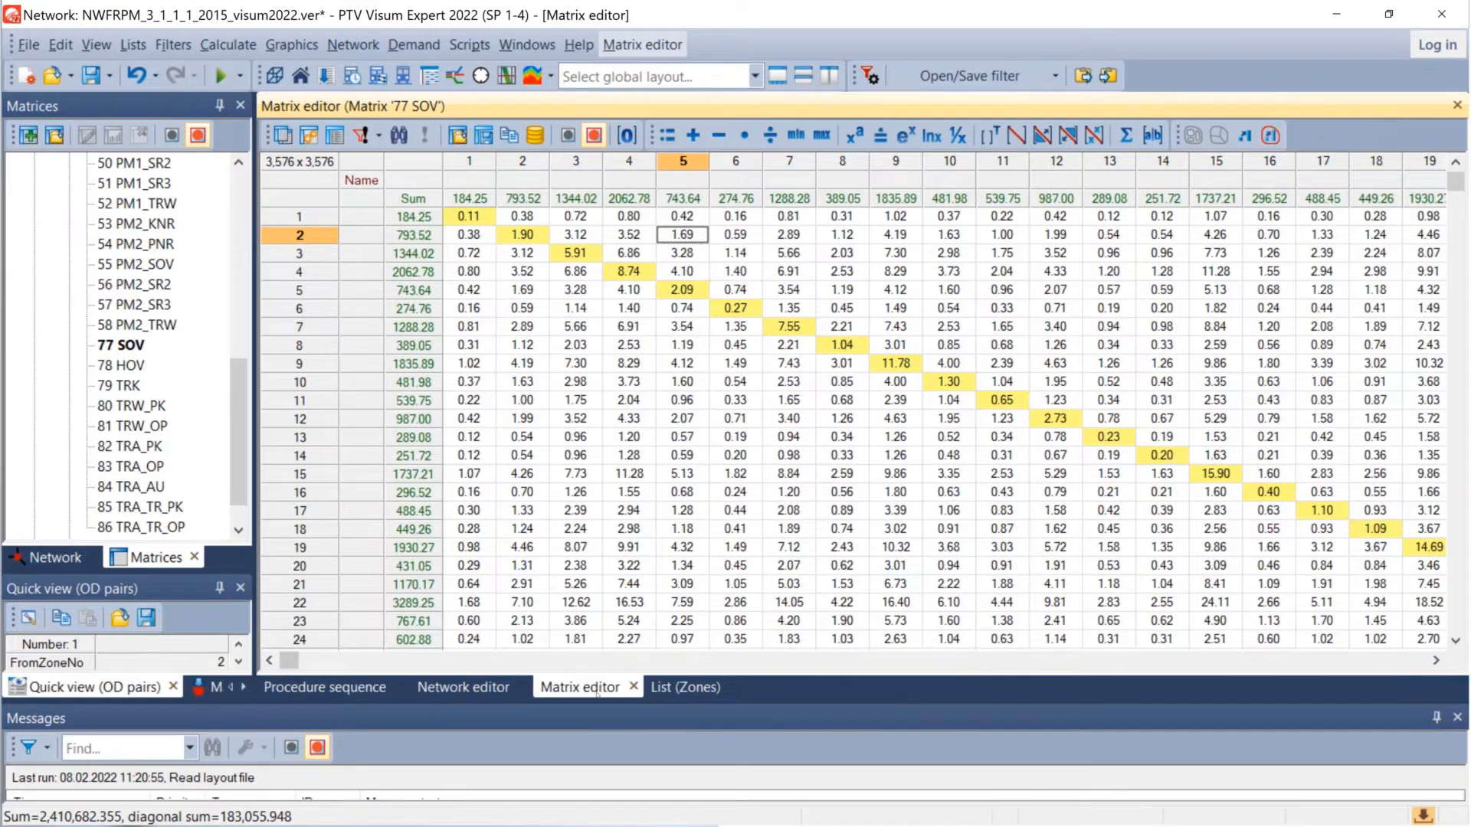
Step: Undock the matrix editor and place it beside the network editor map so both are visible together
drag(650, 612, 664, 599)
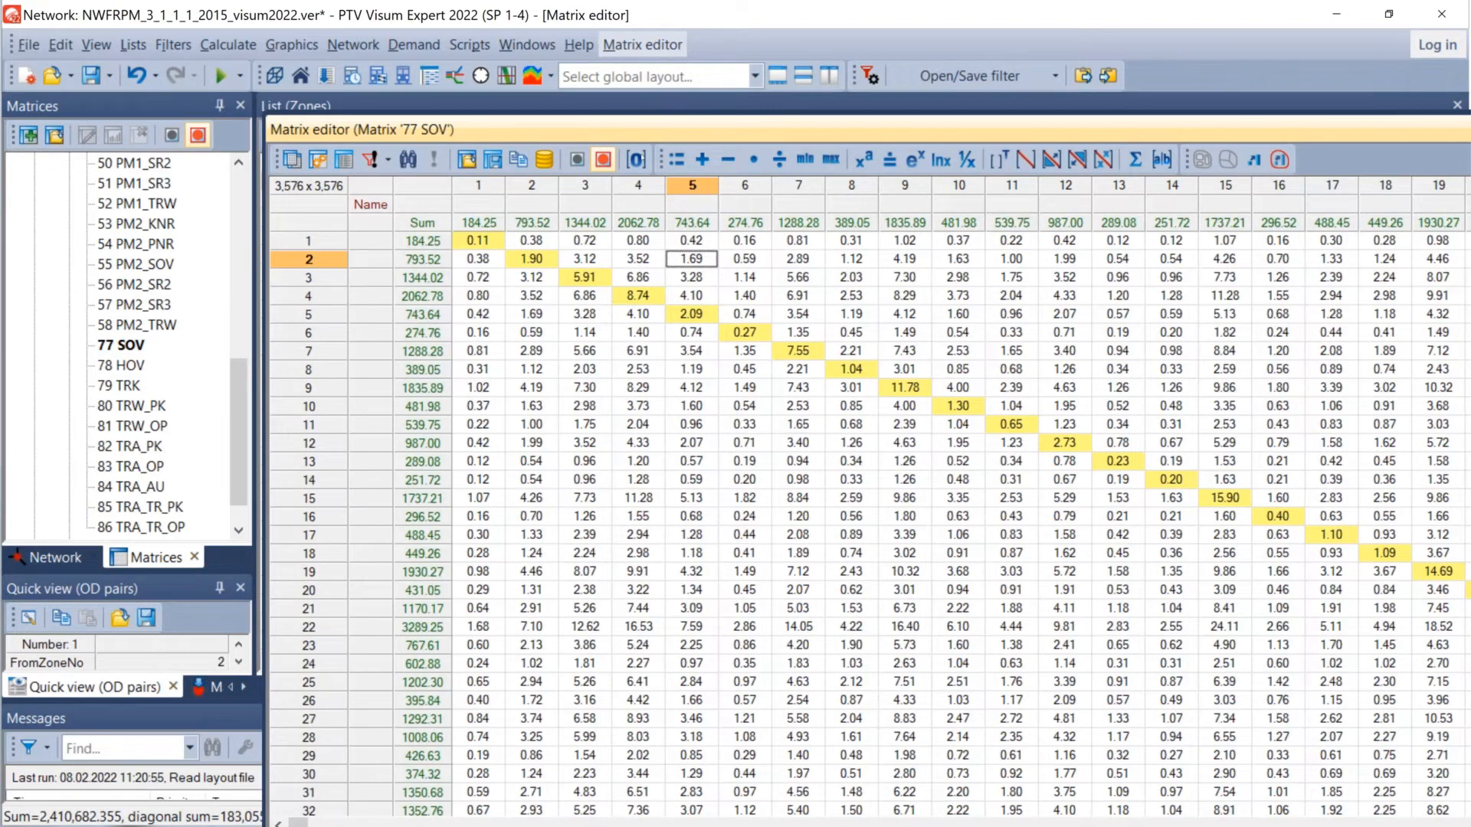
drag(564, 124, 958, 165)
click(458, 687)
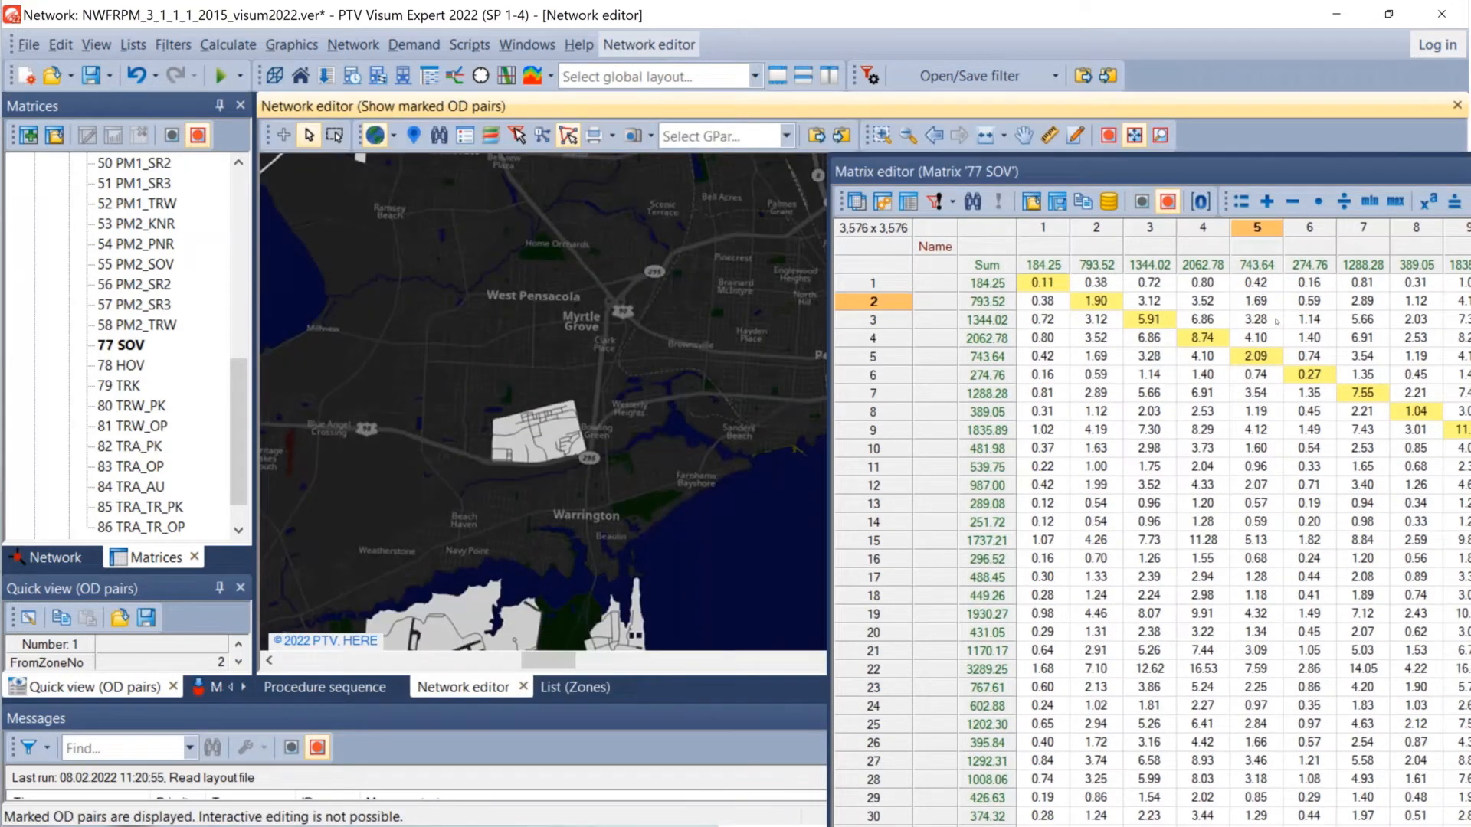
Step: Mark the OD pair from zone 3 to zone 5 in the matrix and locate it on the map in downtown Pensacola
click(1277, 321)
click(1278, 321)
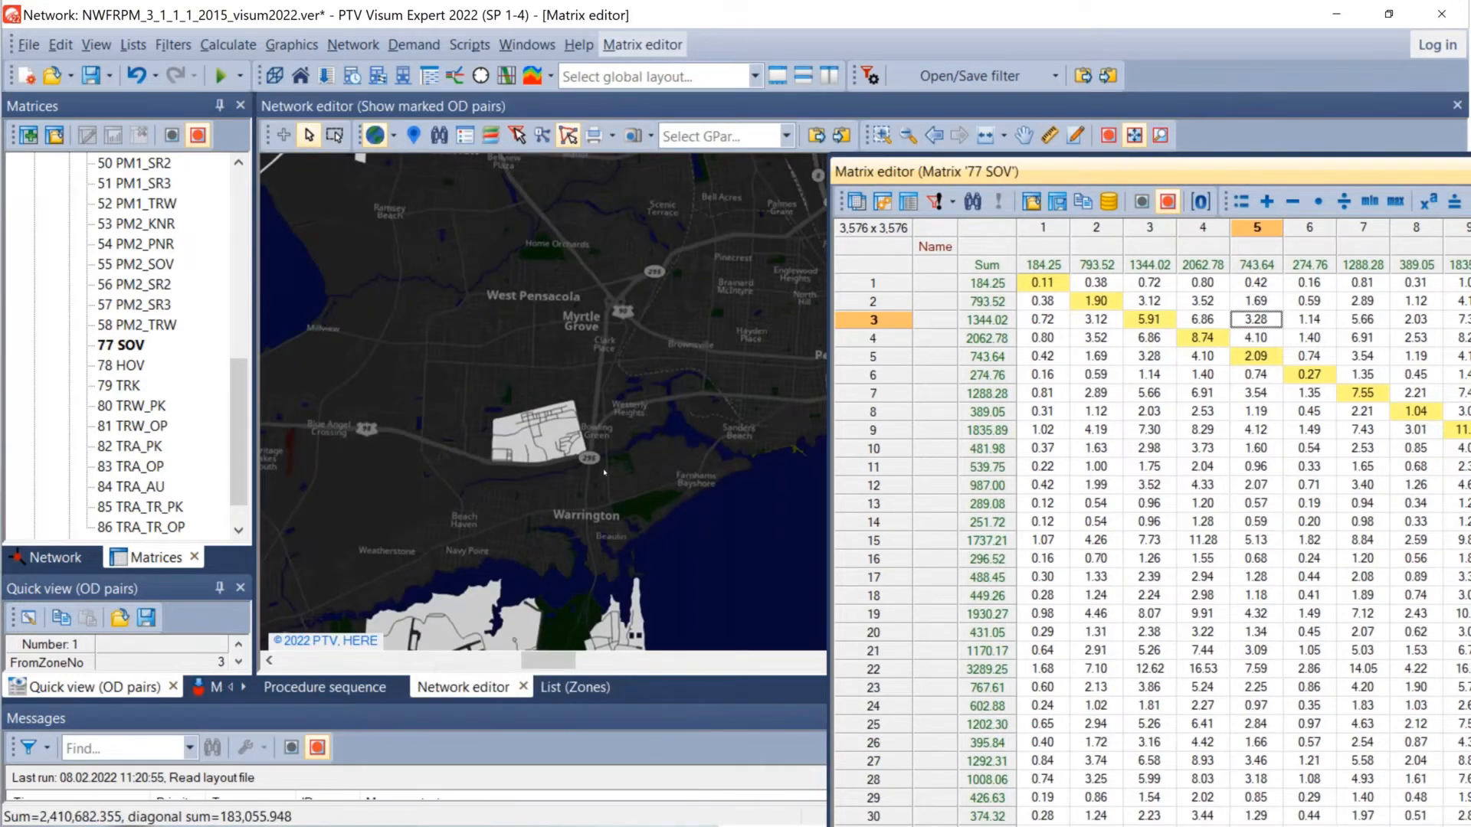
click(605, 473)
scroll(462, 469, down, 5)
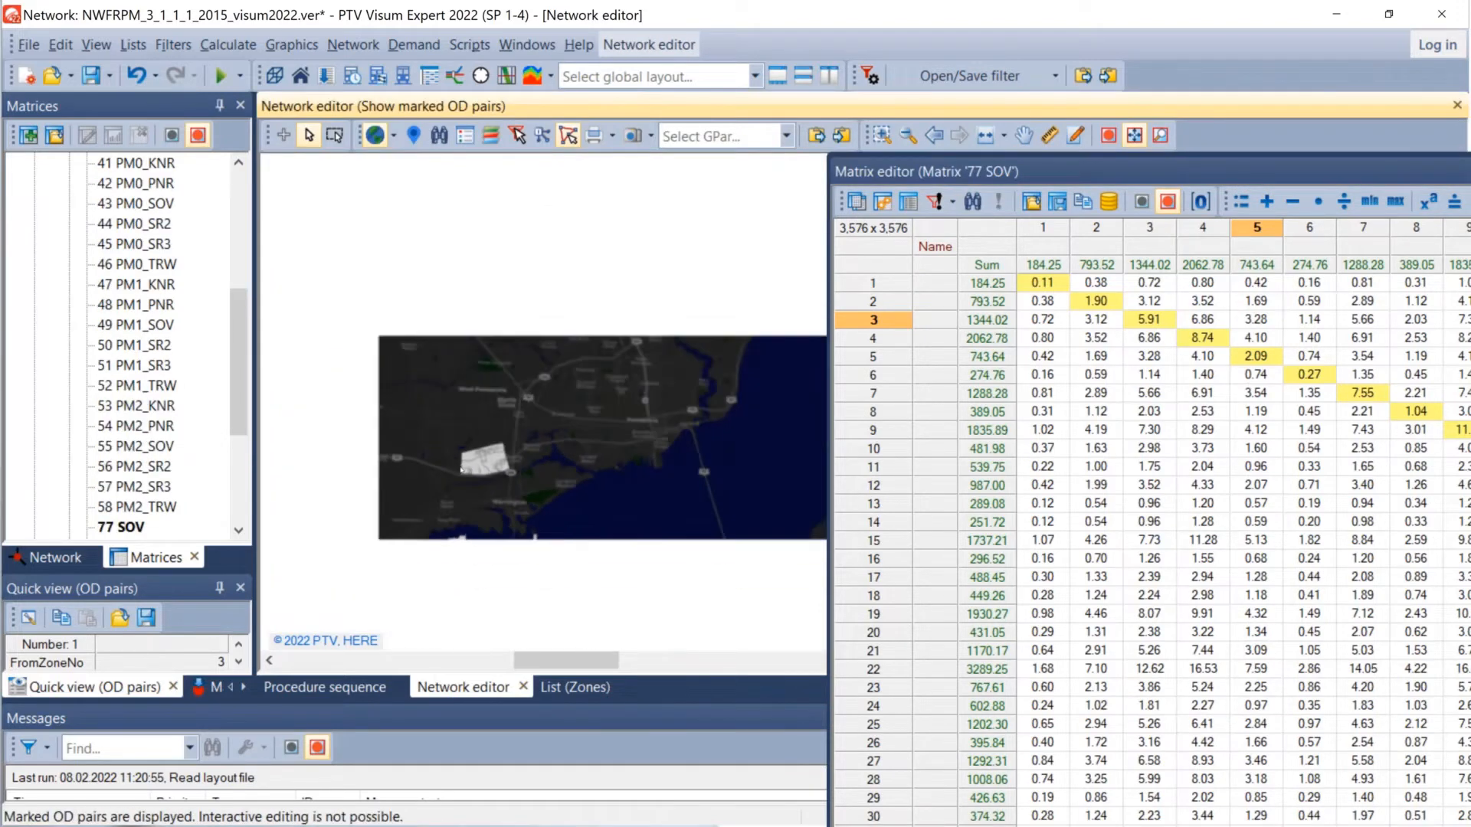
scroll(461, 469, down, 1)
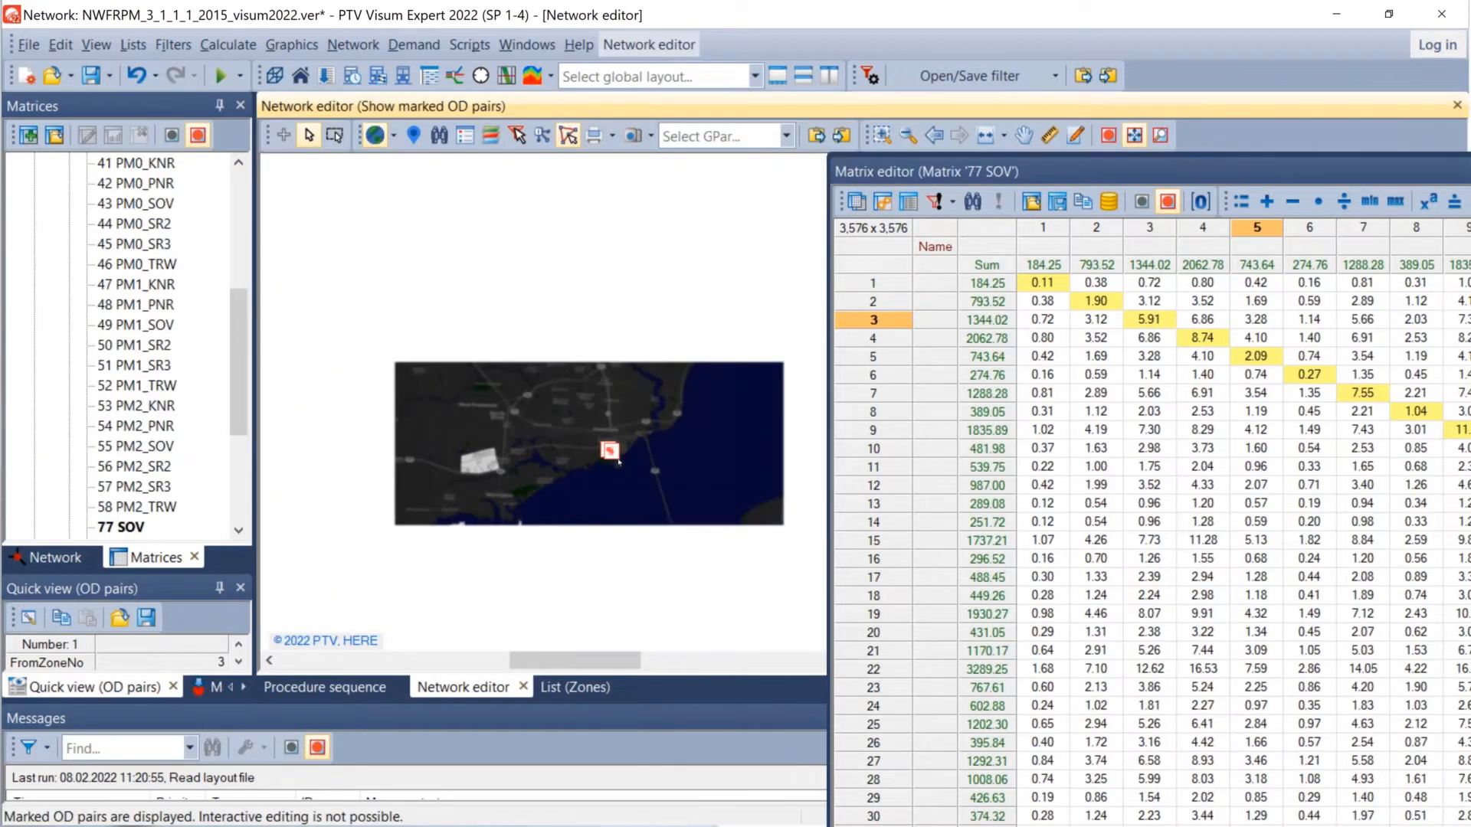
scroll(612, 452, up, 5)
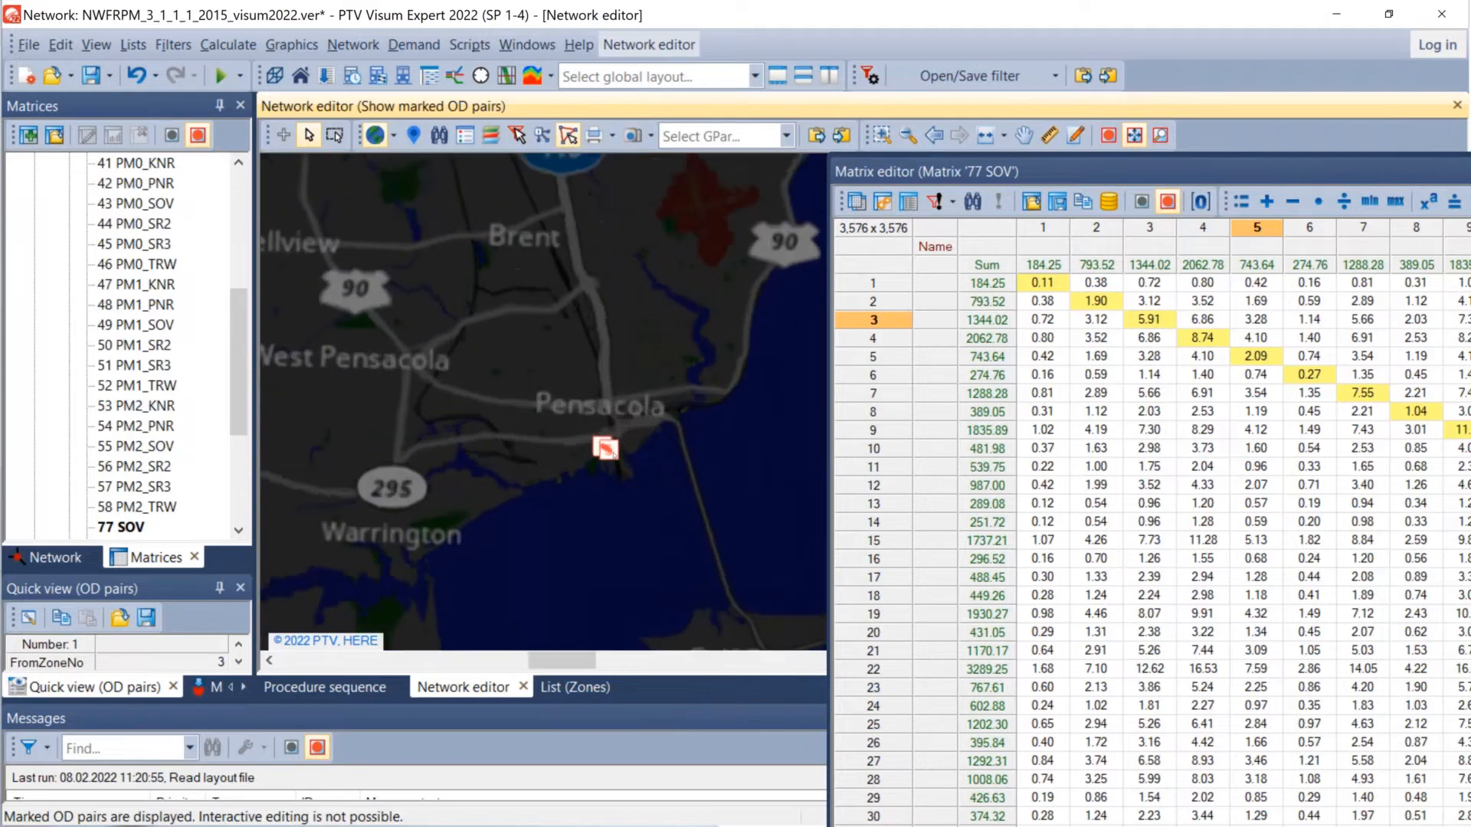
scroll(611, 452, up, 4)
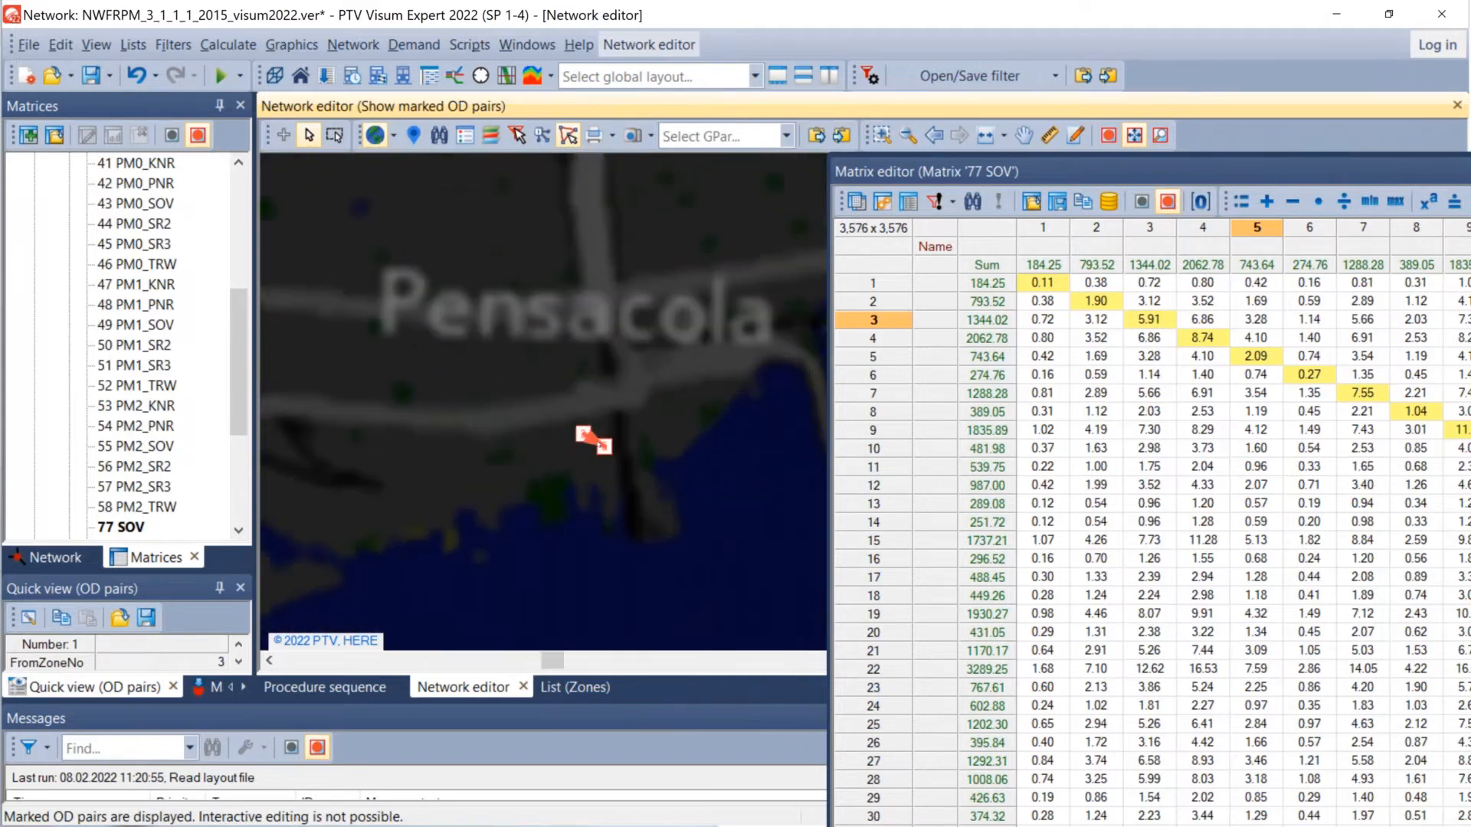
scroll(586, 443, up, 3)
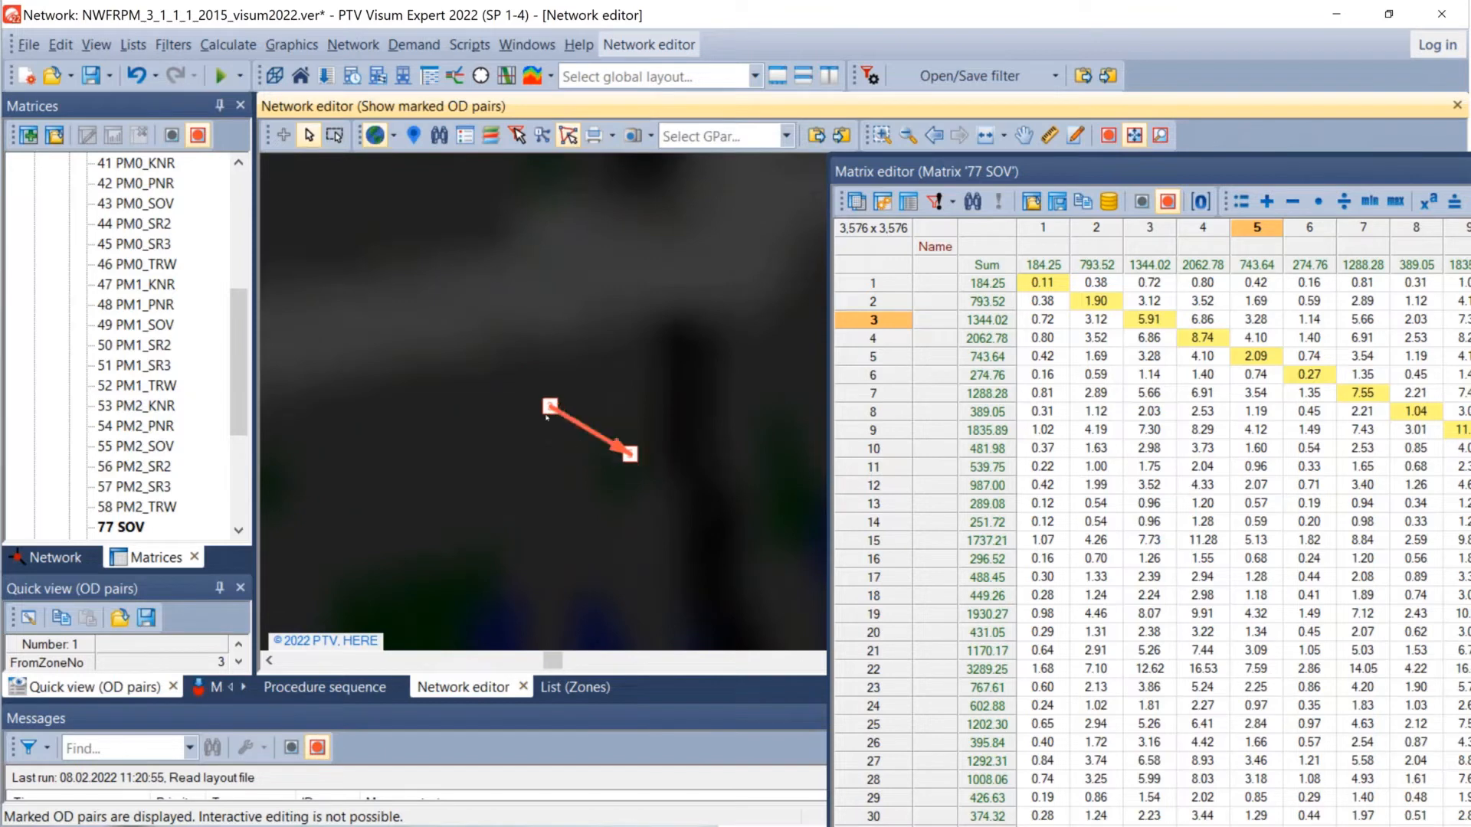
Step: Show the zones layer on the map and mark the OD pair from zone 2 to zone 5
click(57, 558)
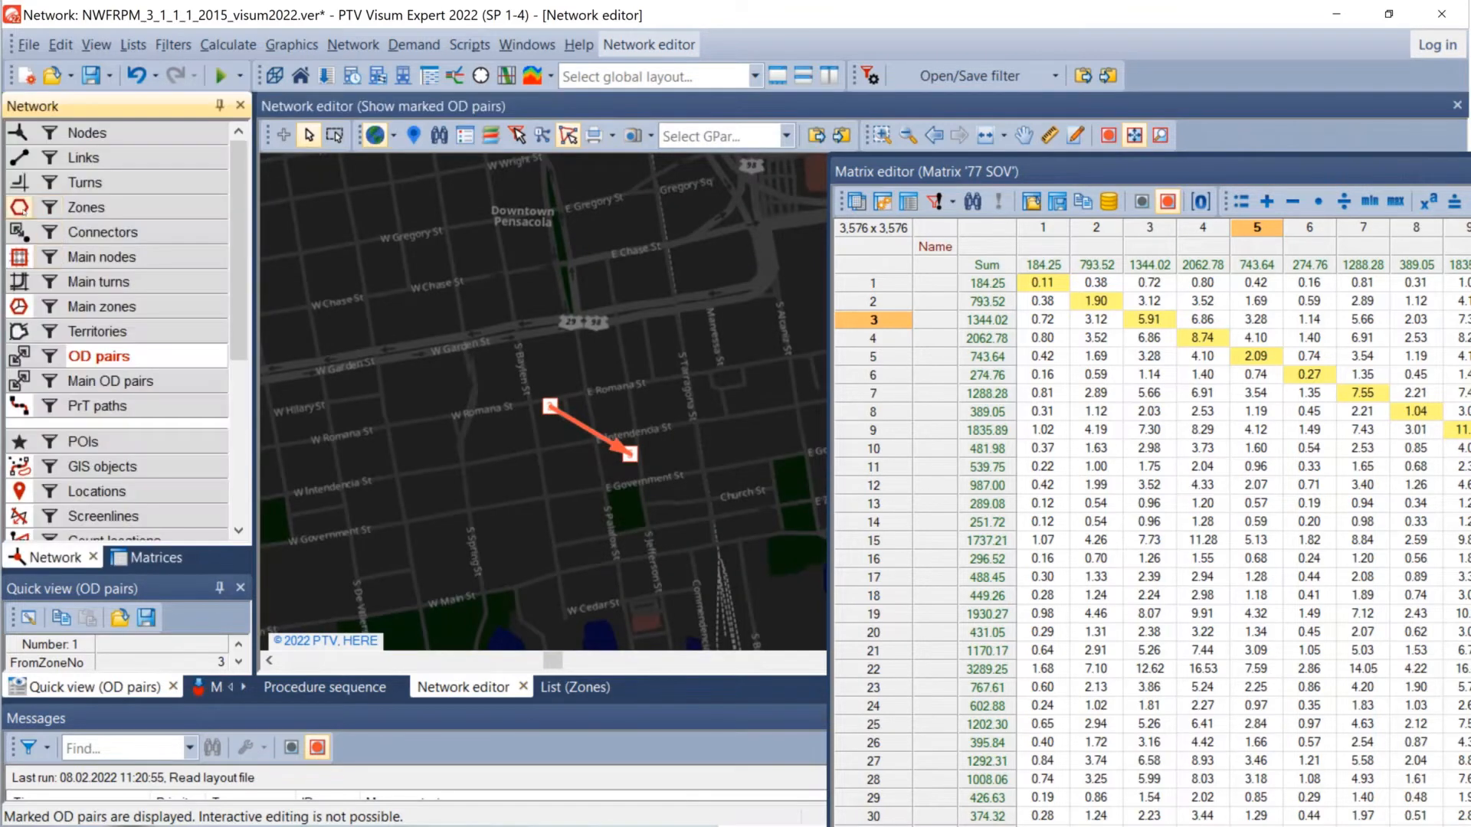
click(20, 209)
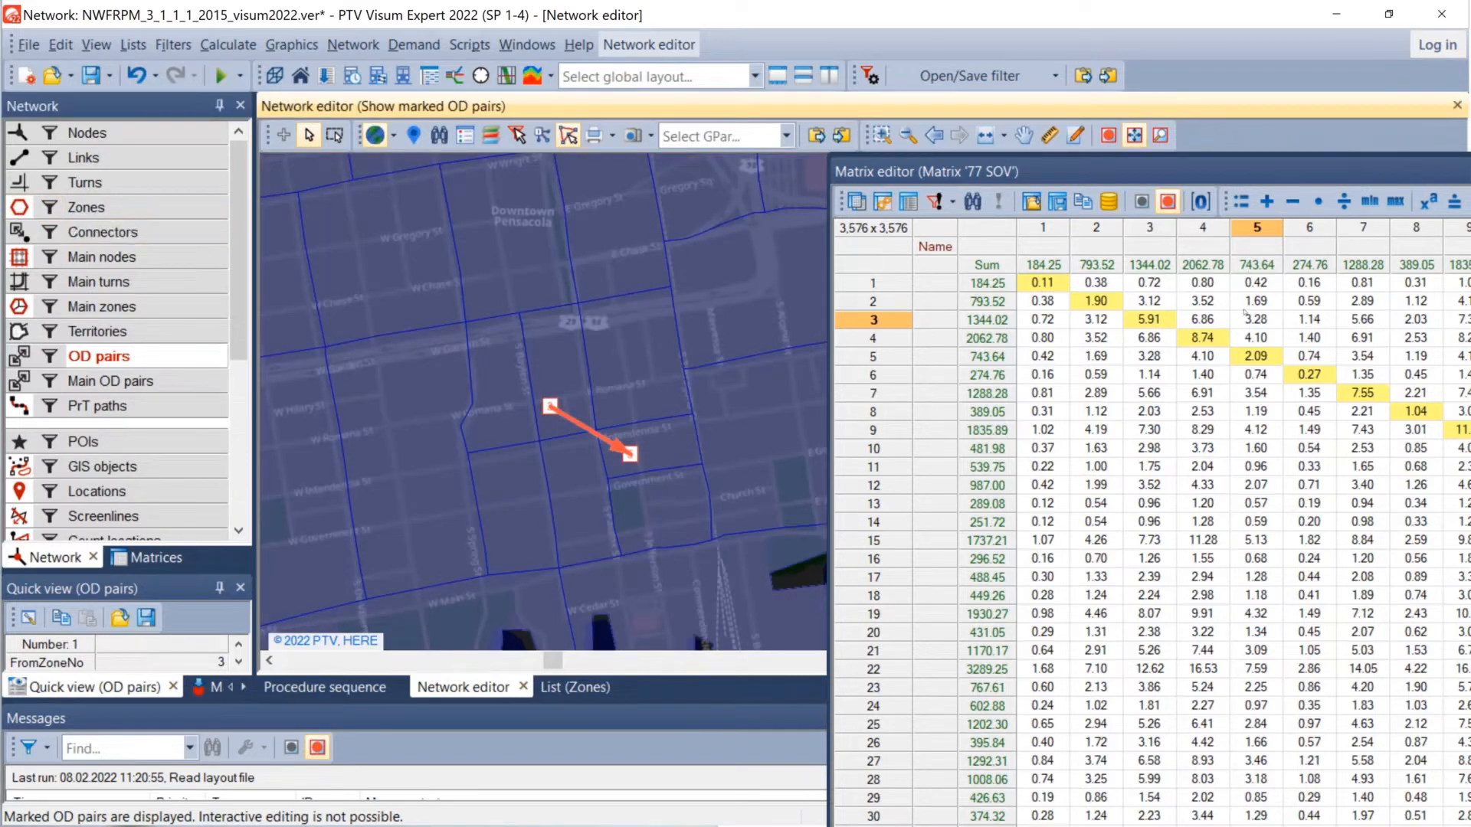
click(1253, 303)
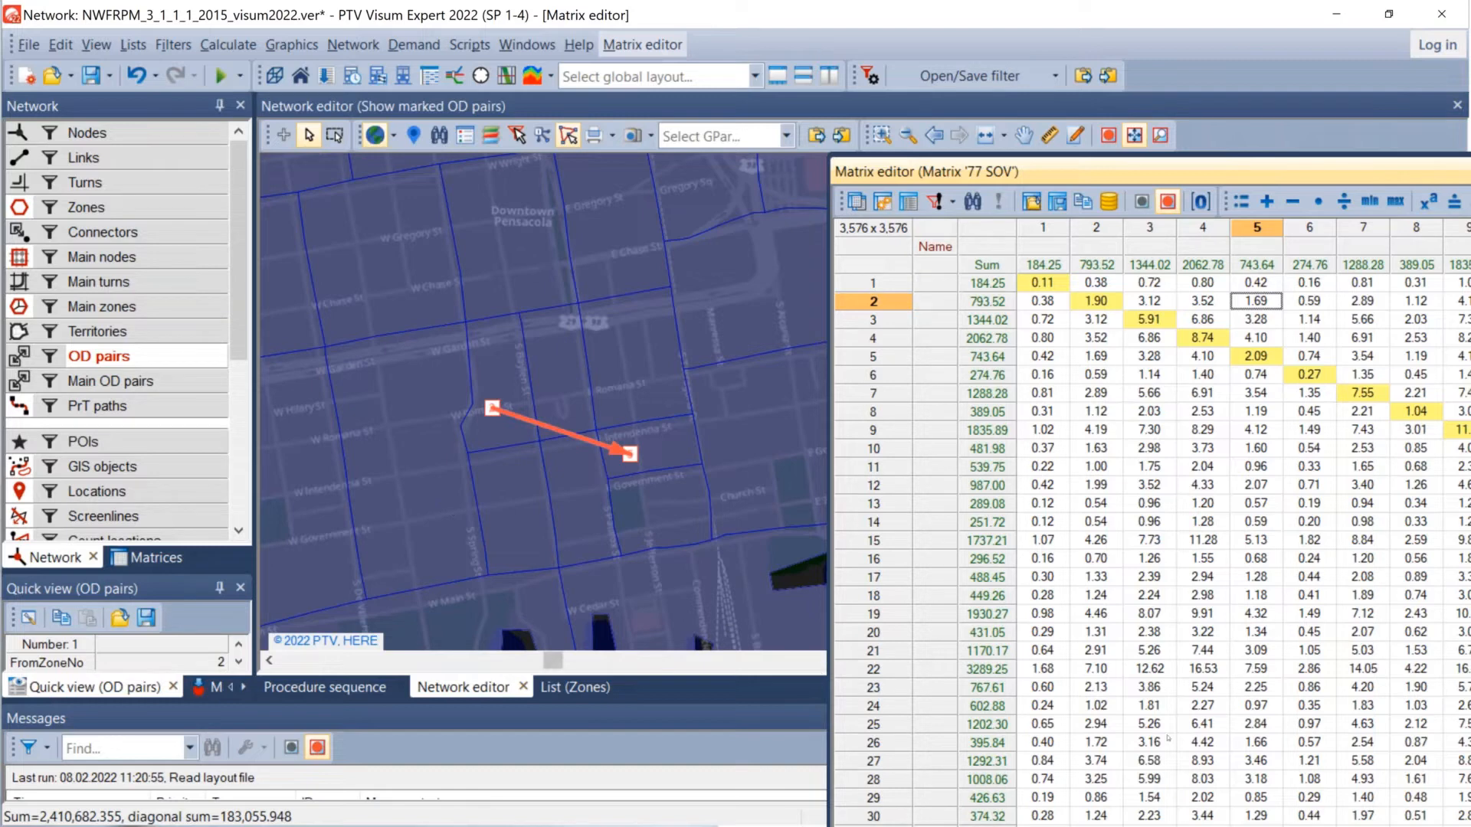
Step: Mark OD pairs originating in zone 27, first singly and as a whole row, finishing with those to zones 1 through 3
click(1095, 761)
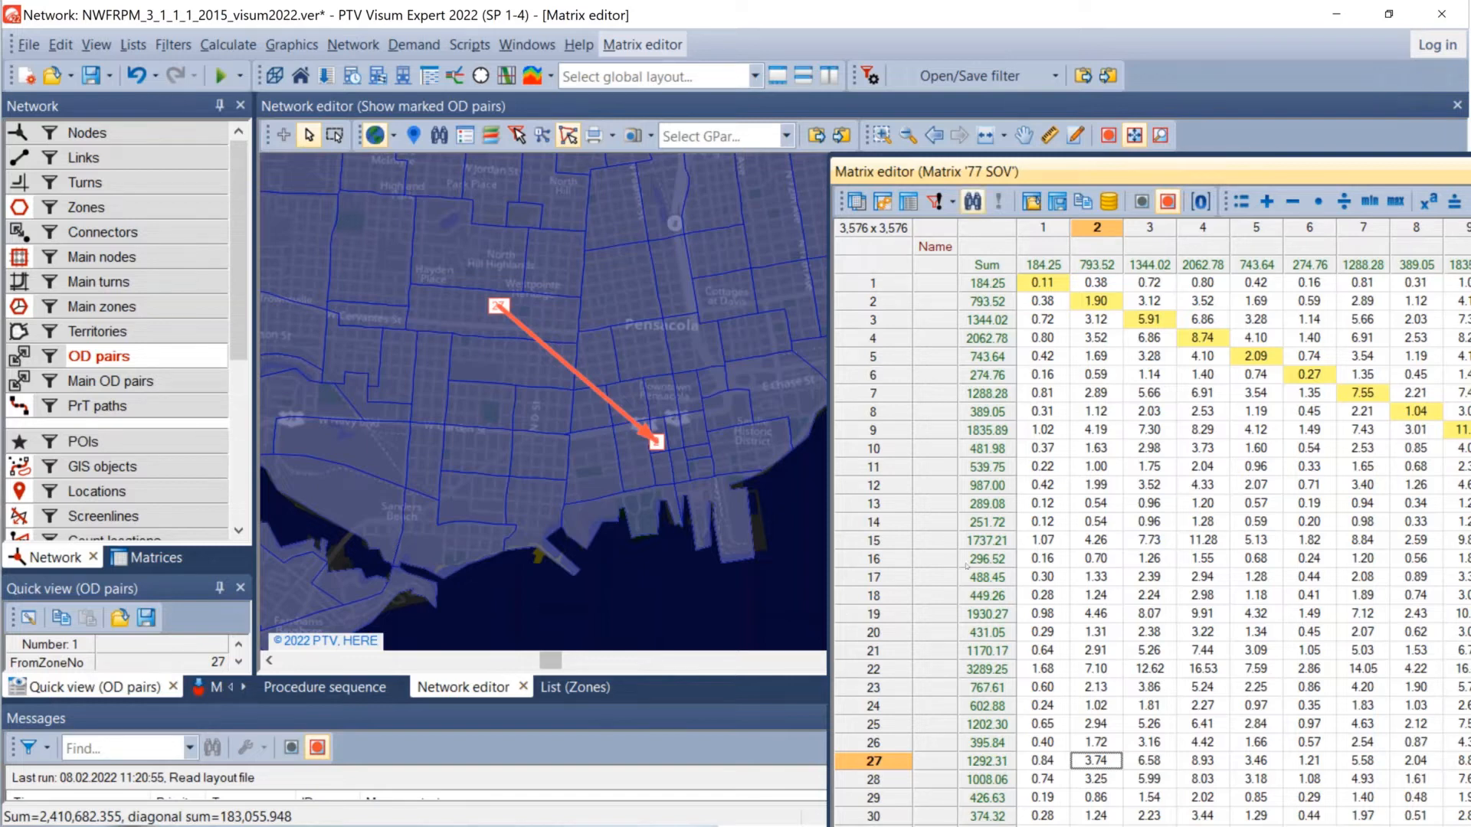
click(883, 761)
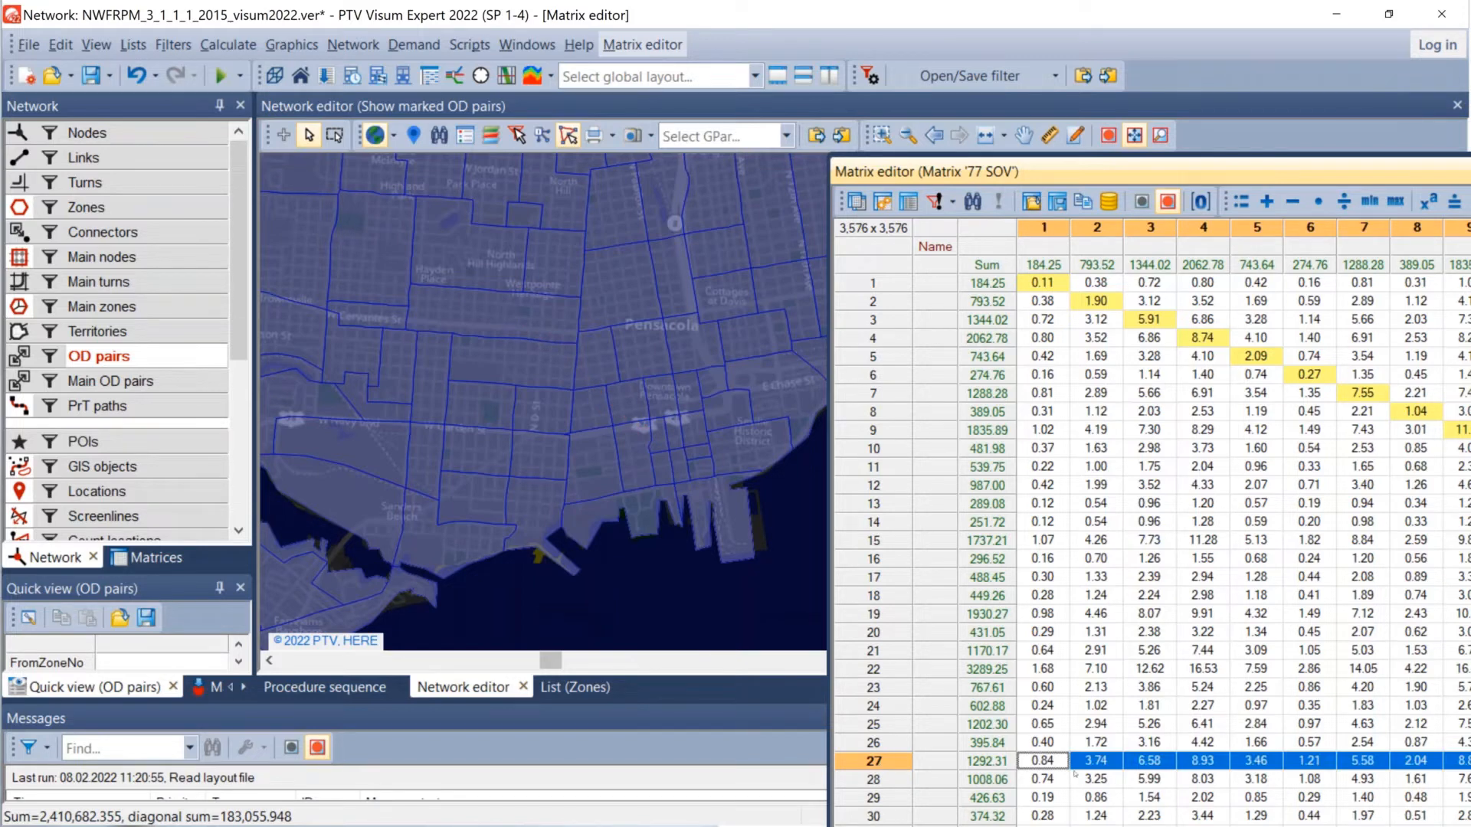
click(1045, 761)
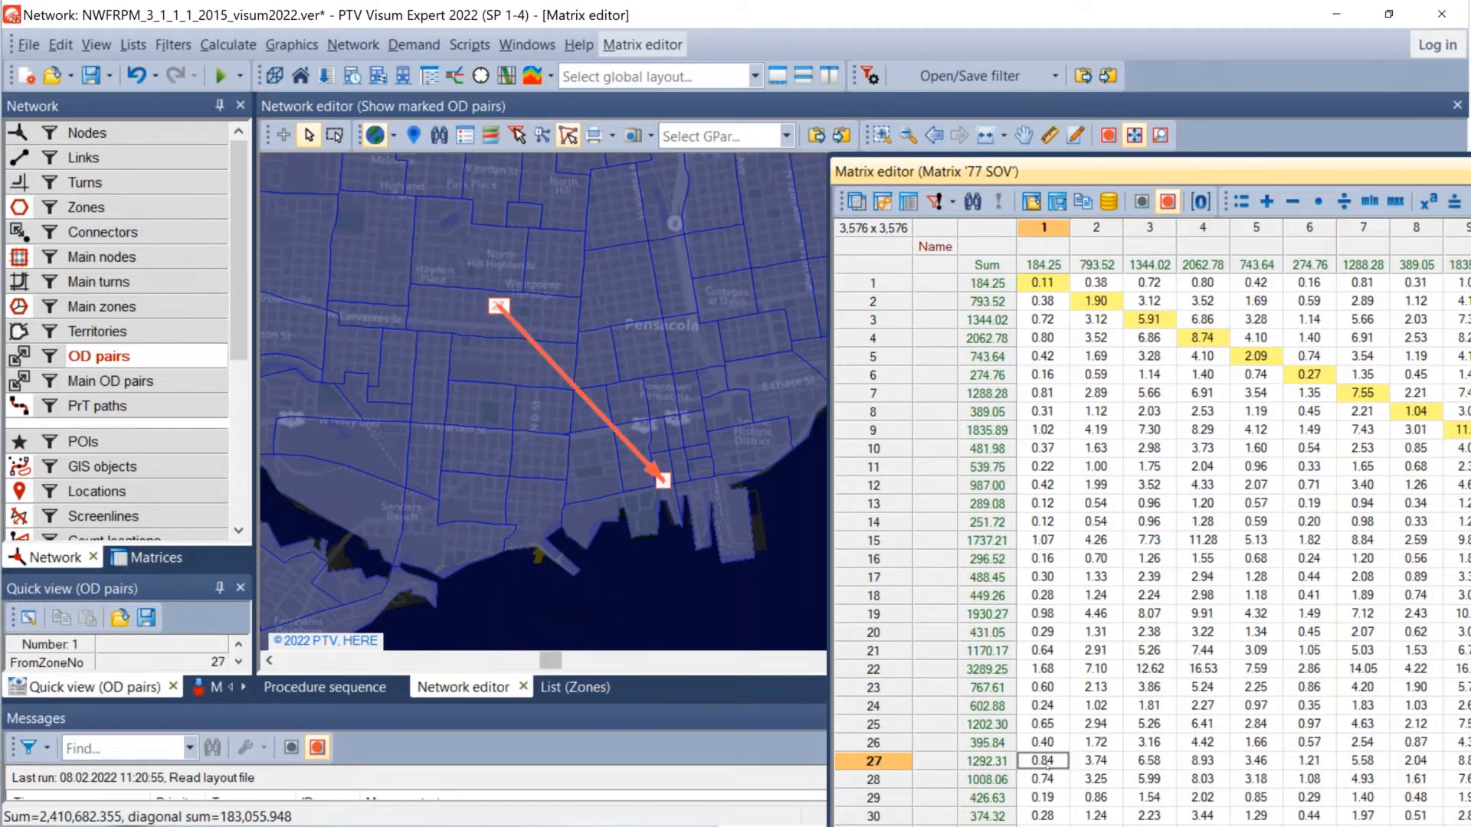
drag(1047, 764, 1150, 761)
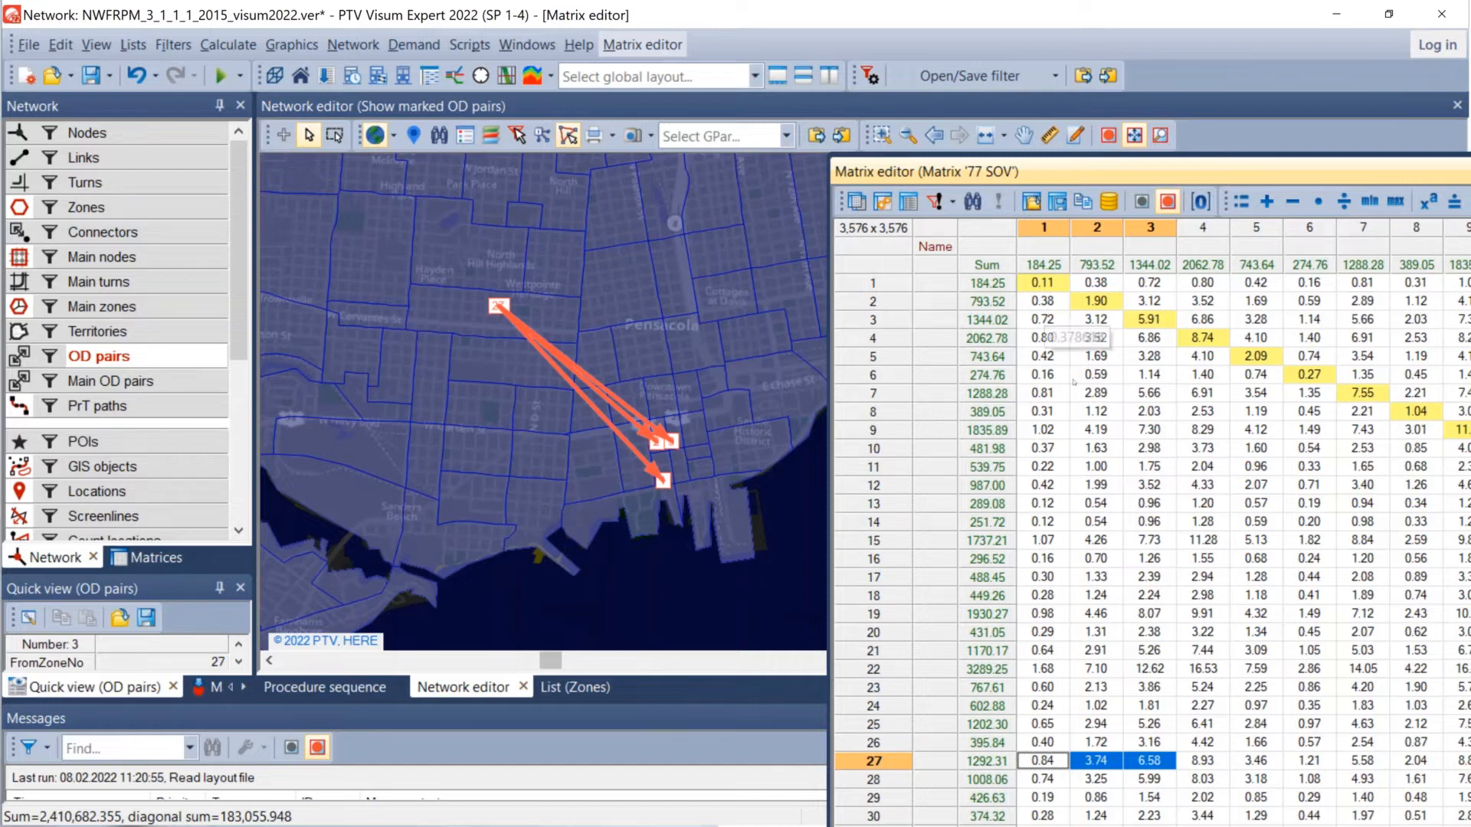
Step: Mark the OD pairs from zones 2 through 6 to zone 1 and examine their desire lines on the map
click(1040, 314)
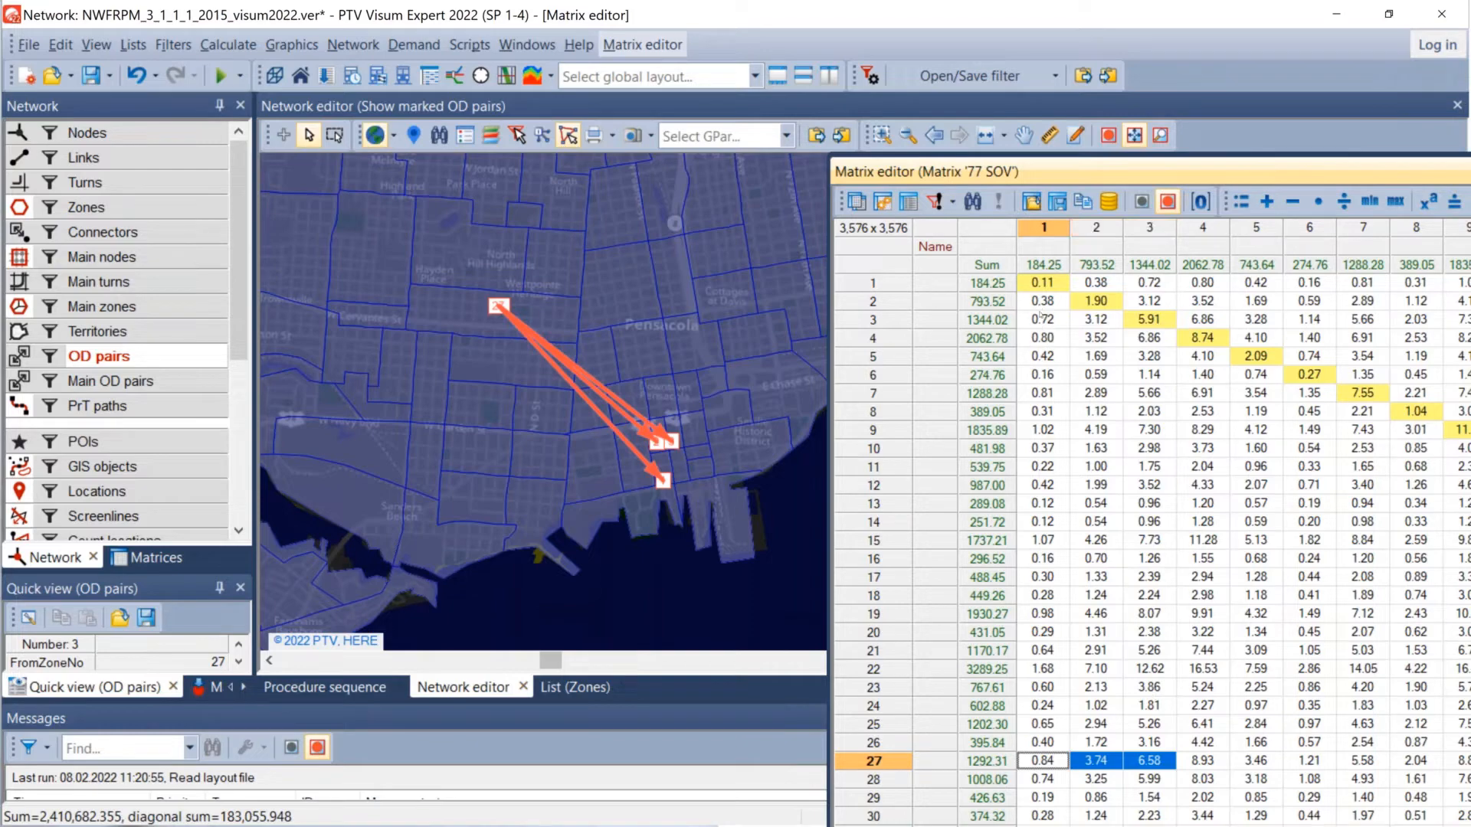
drag(1040, 309, 1041, 376)
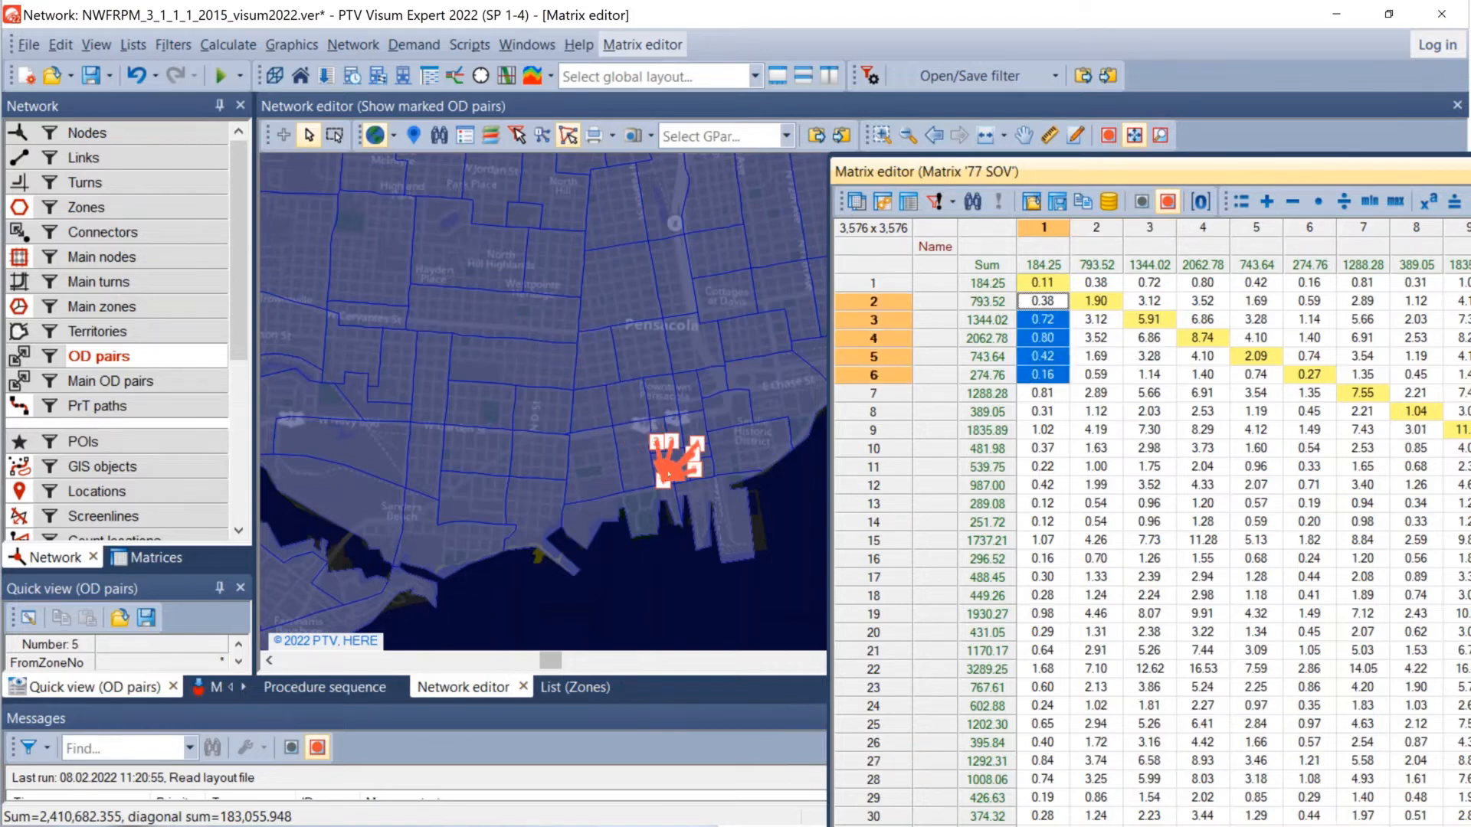
scroll(685, 451, up, 5)
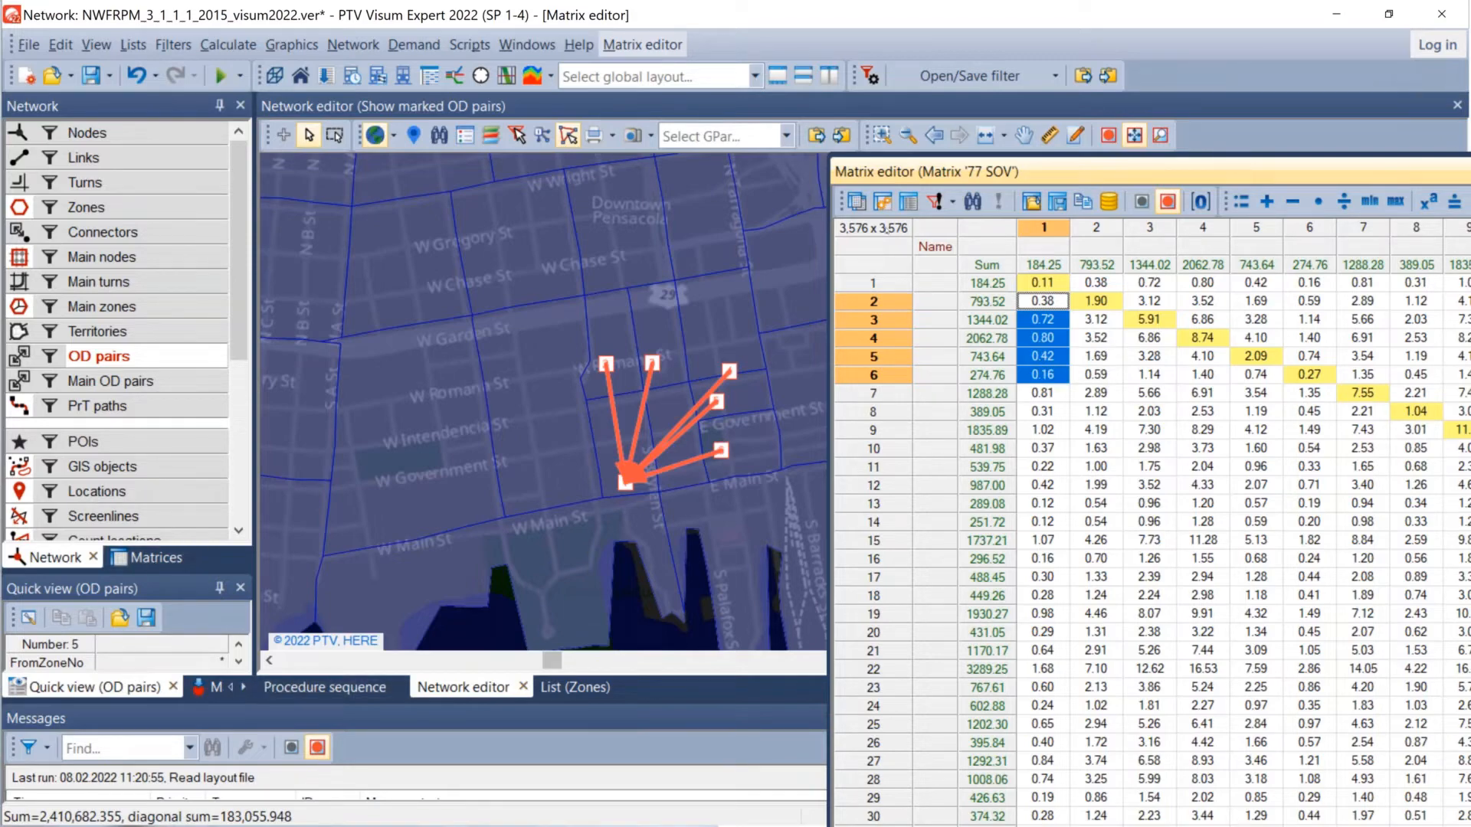
Step: Dock the matrix editor back among the main windows and select the cell from zone 18 to zone 8
drag(912, 172, 619, 250)
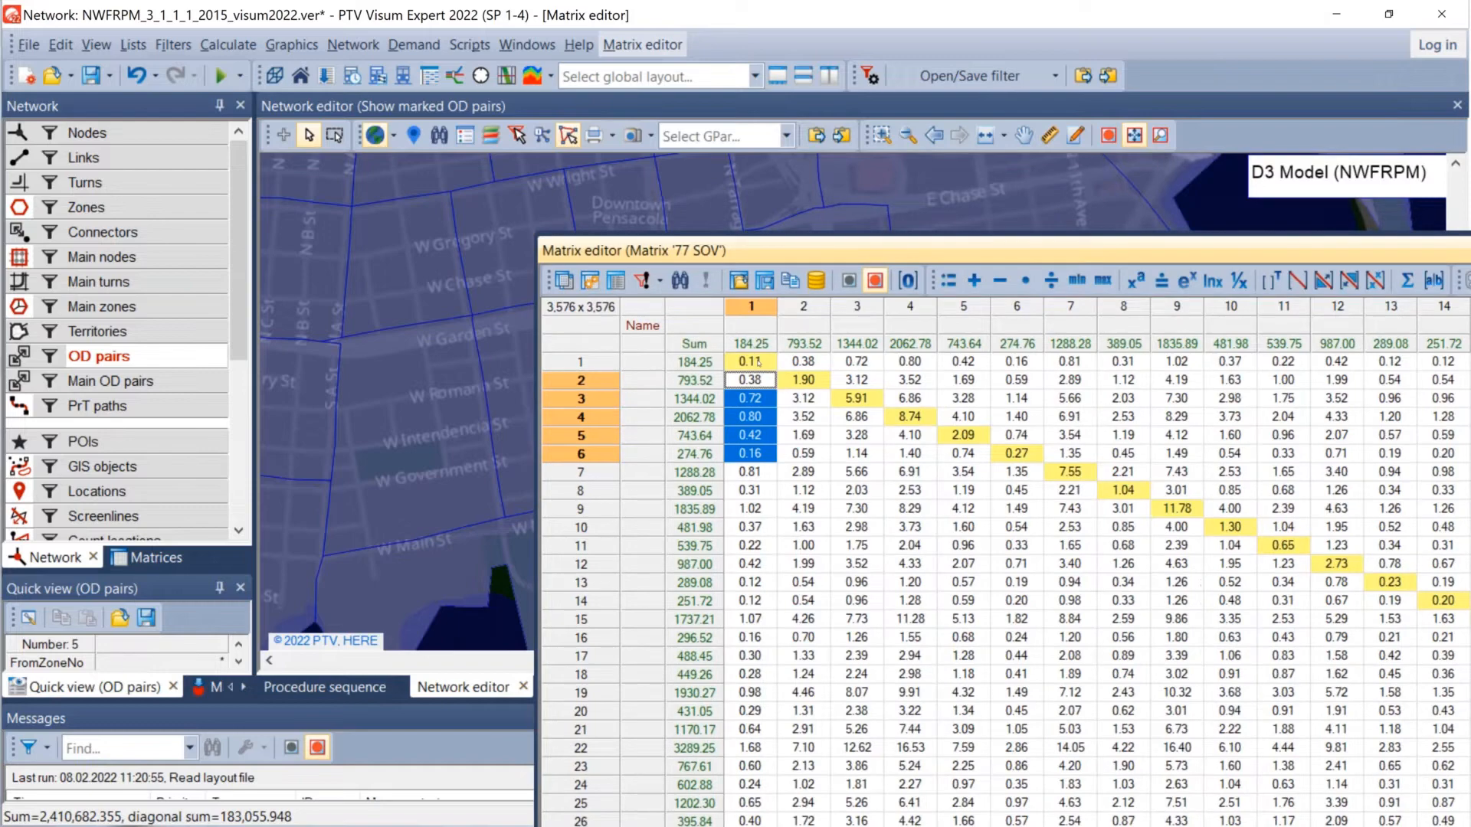
drag(759, 362, 853, 391)
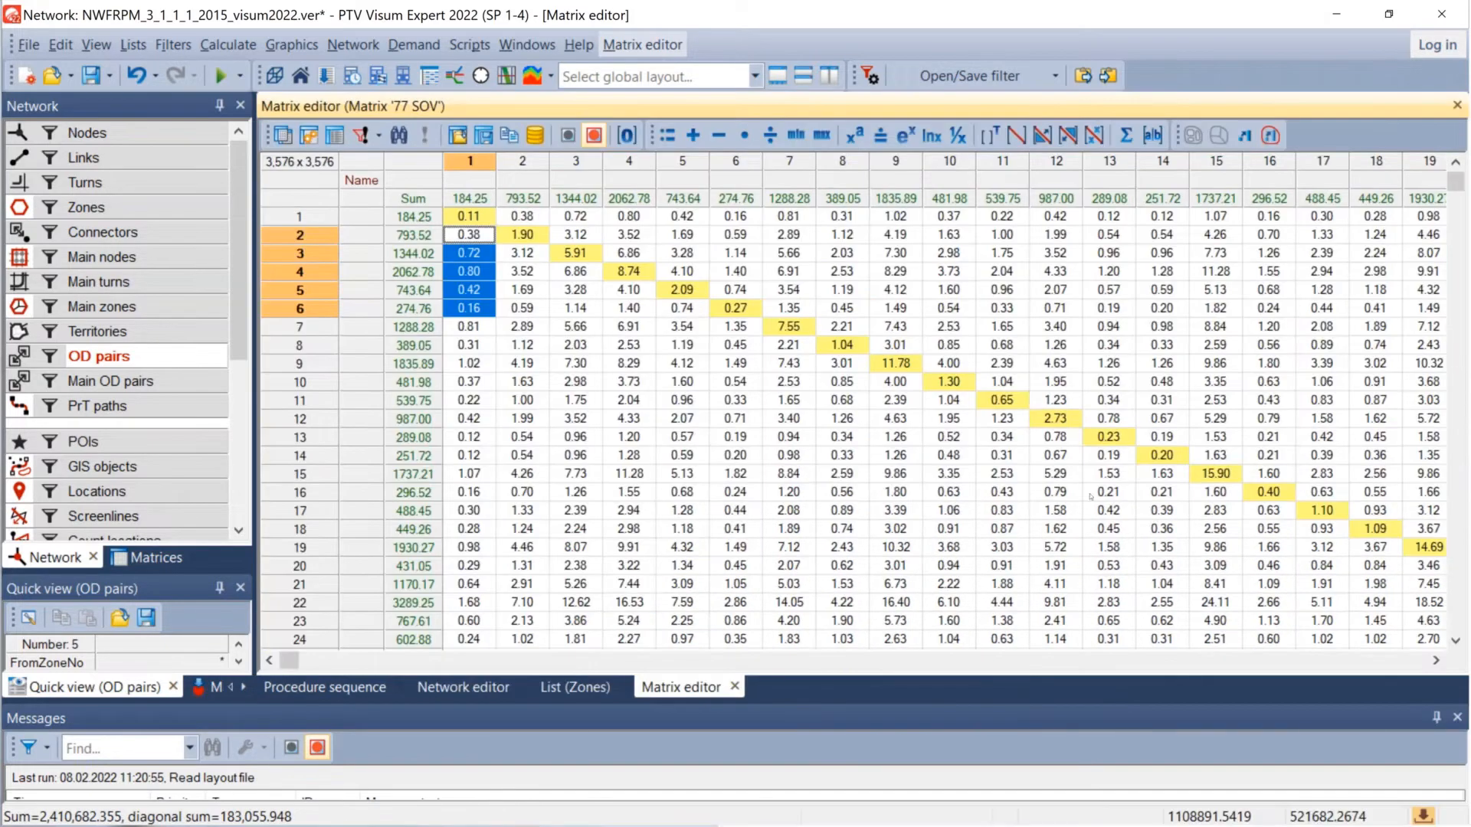
click(832, 535)
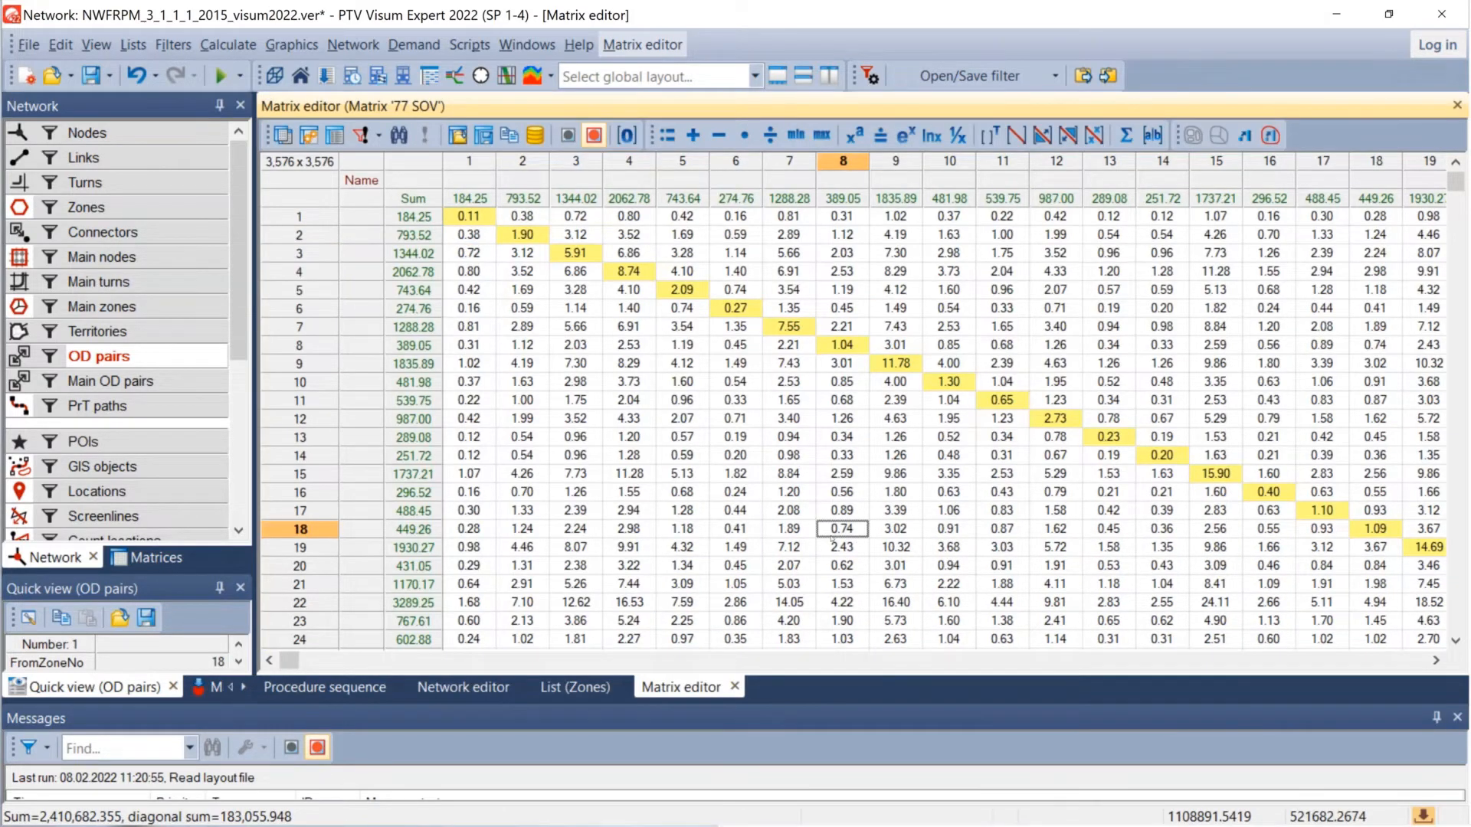
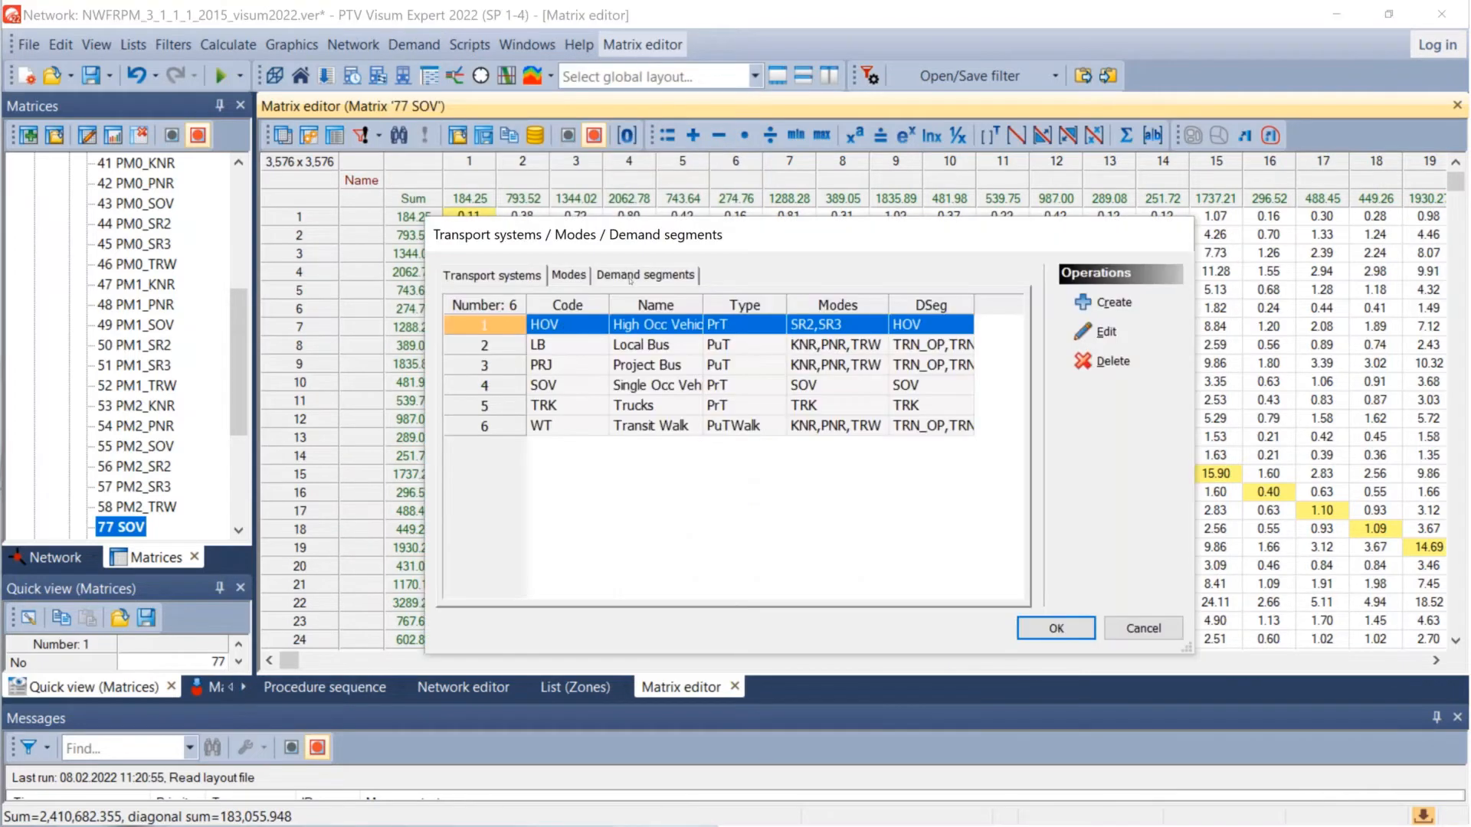
Step: Compare the model's demand segments with its transport systems, including their modes and assignments
click(631, 278)
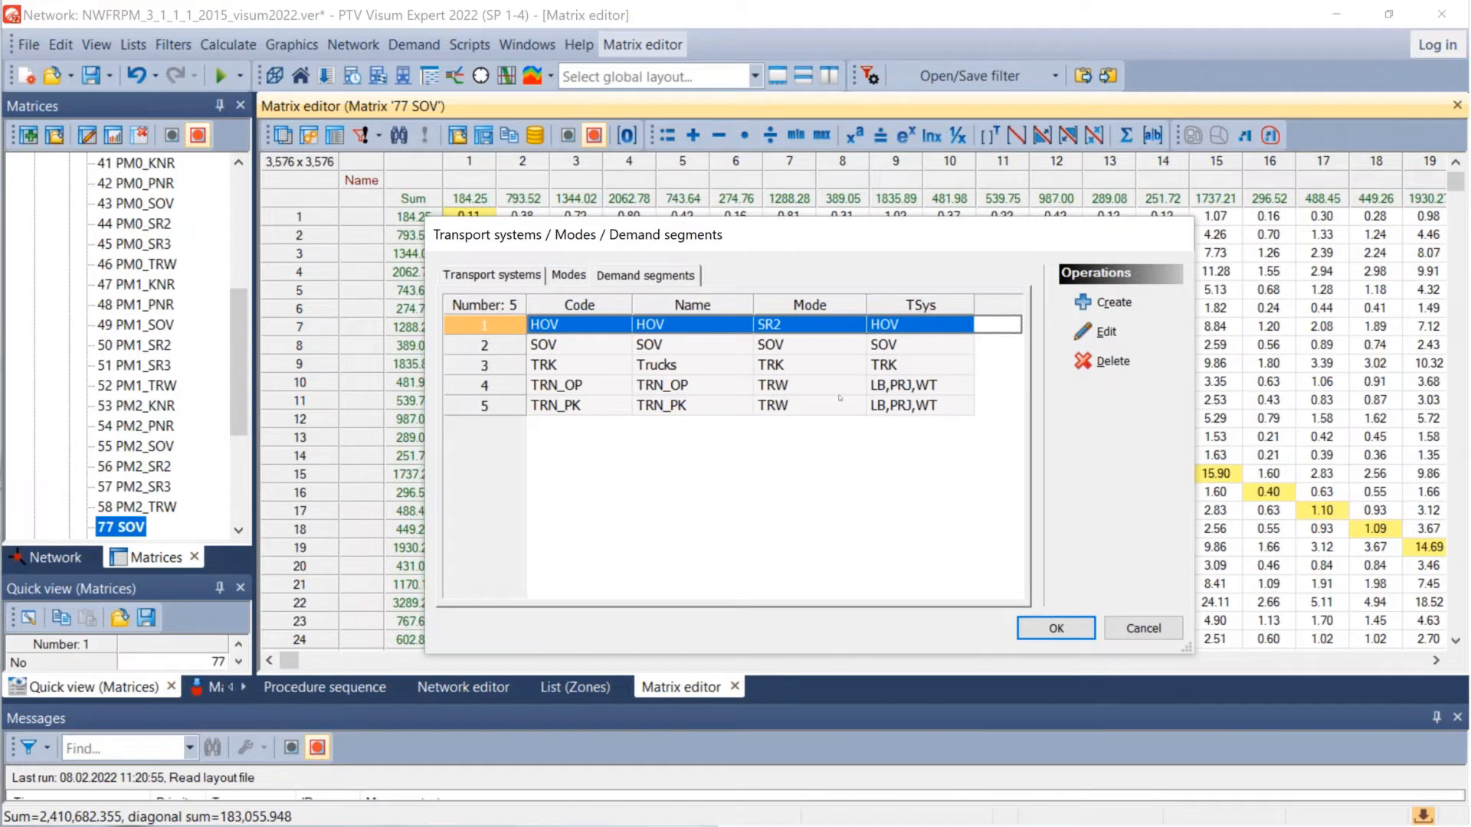
click(503, 278)
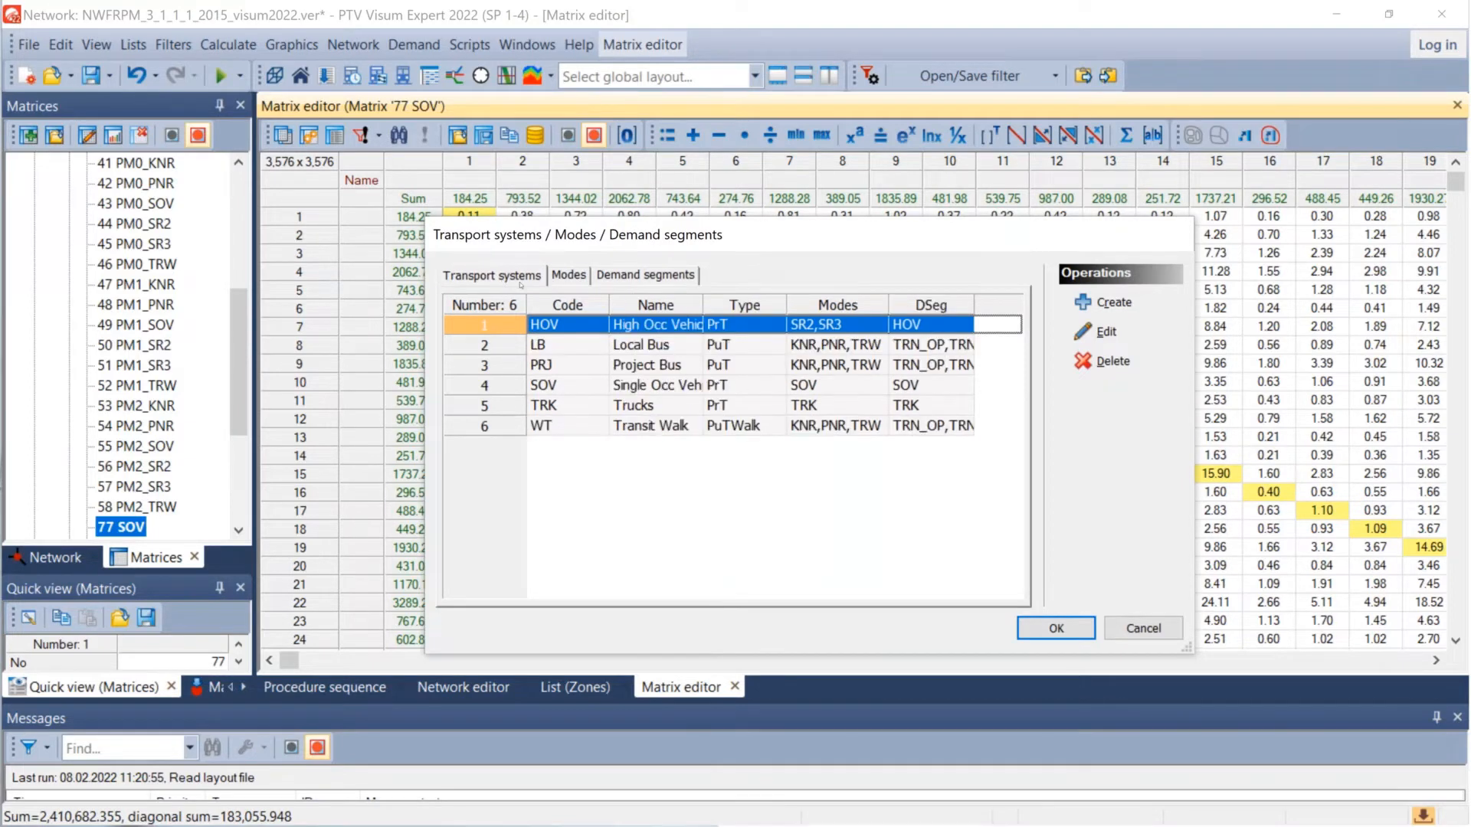
click(626, 276)
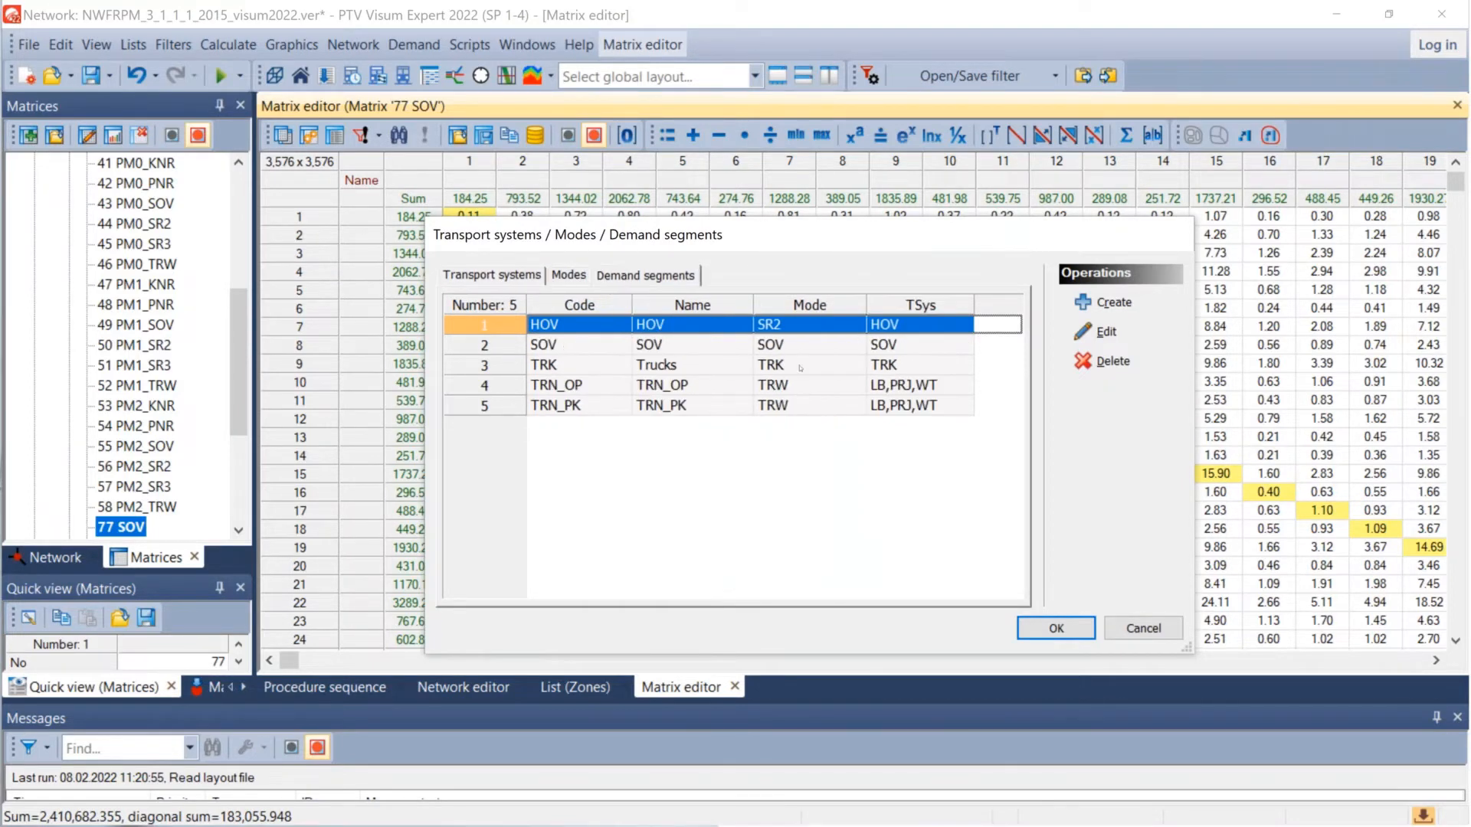
Step: Examine how the modes link transport systems to demand segments, and close the overview without changes
click(567, 275)
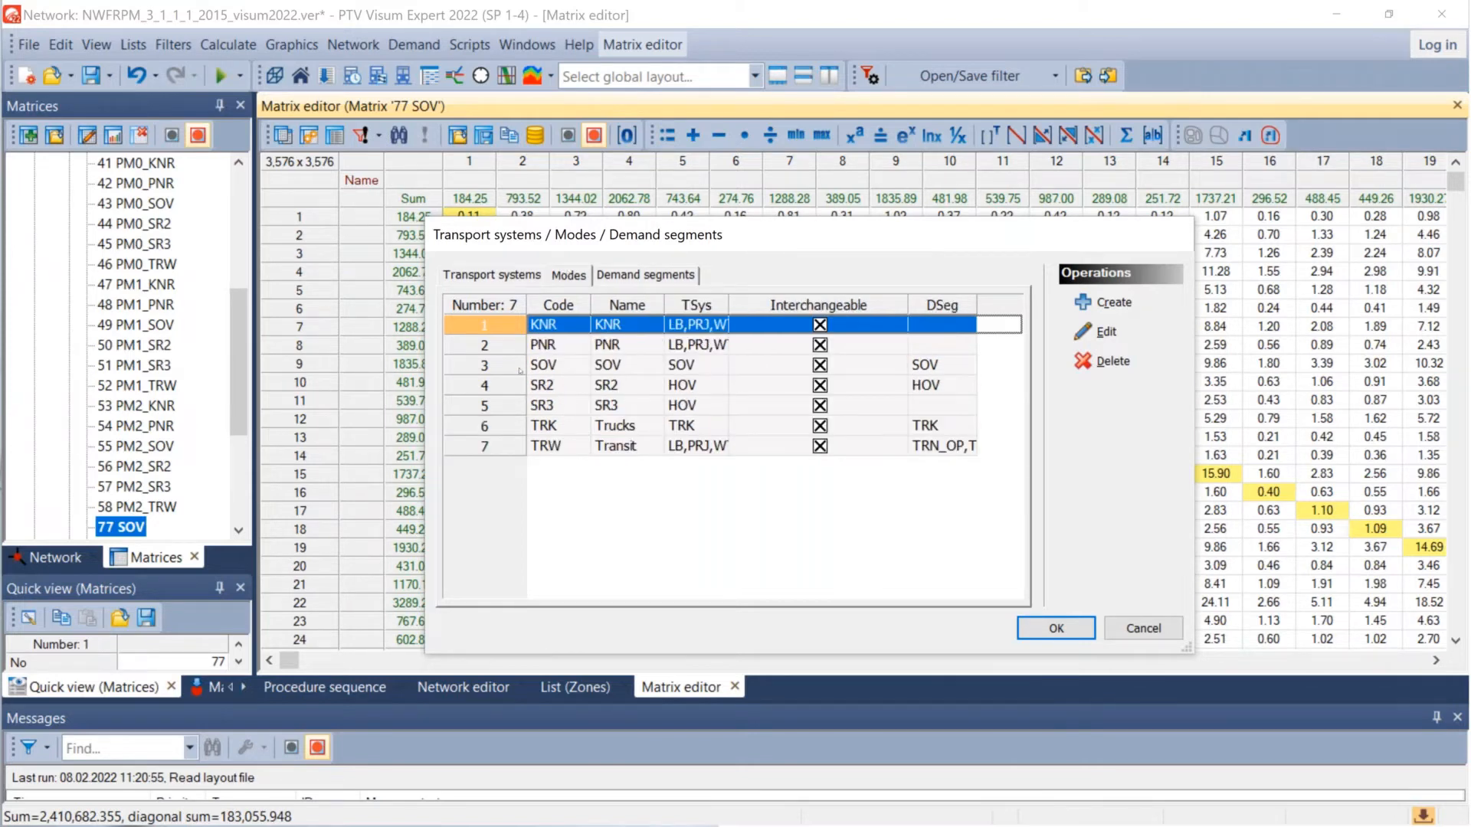
click(640, 276)
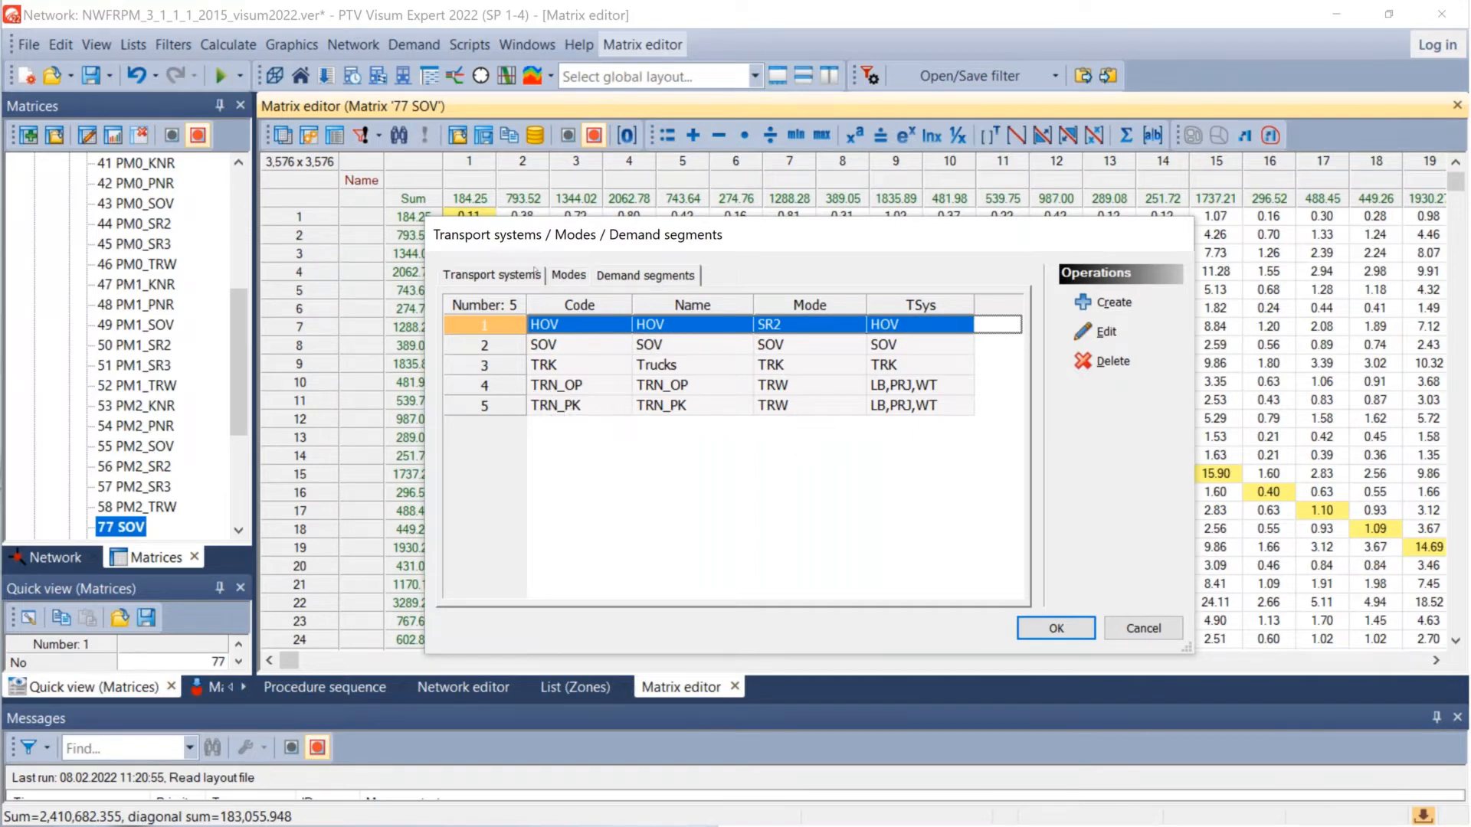
click(574, 274)
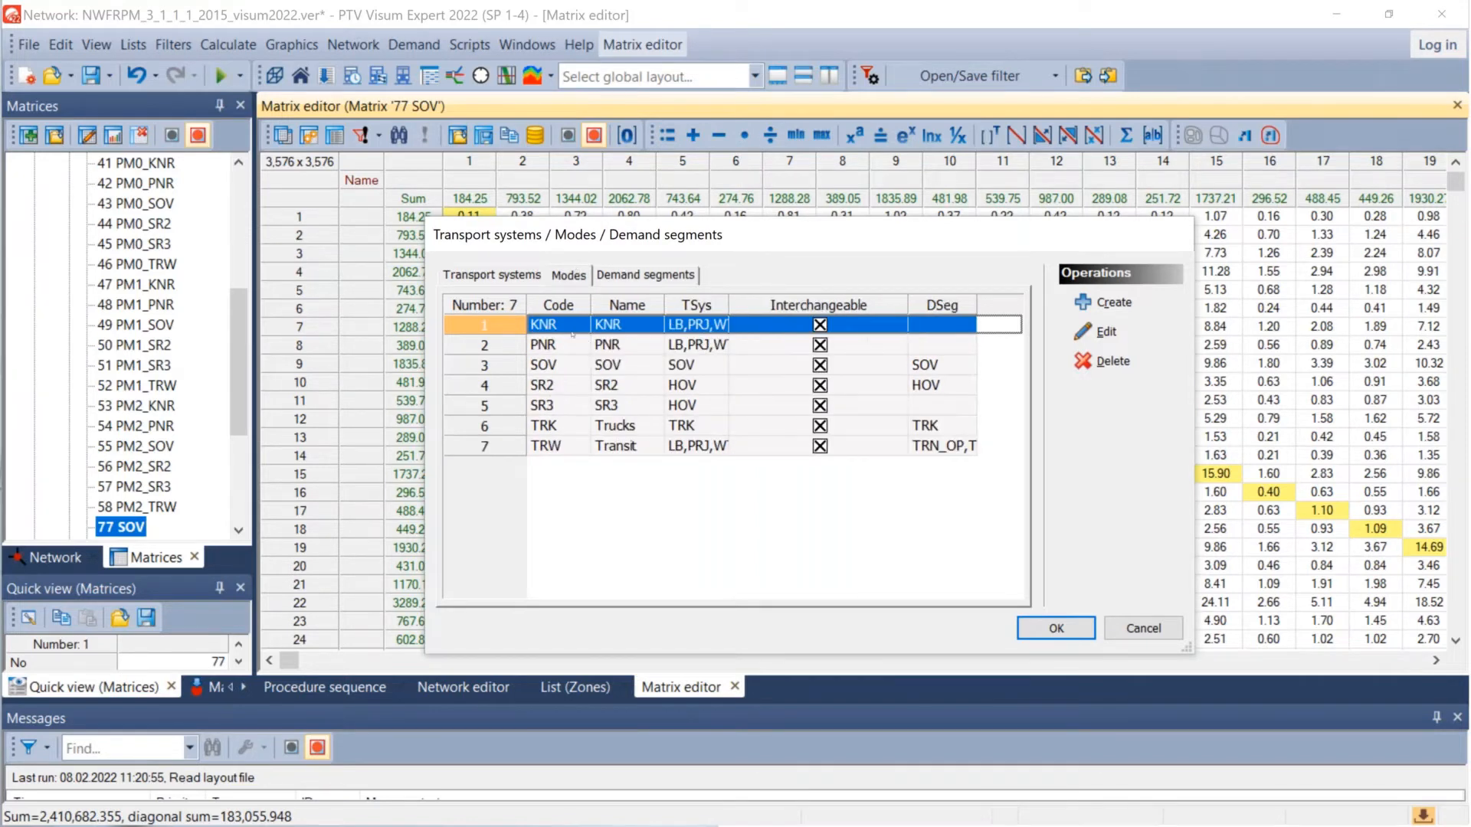
click(476, 276)
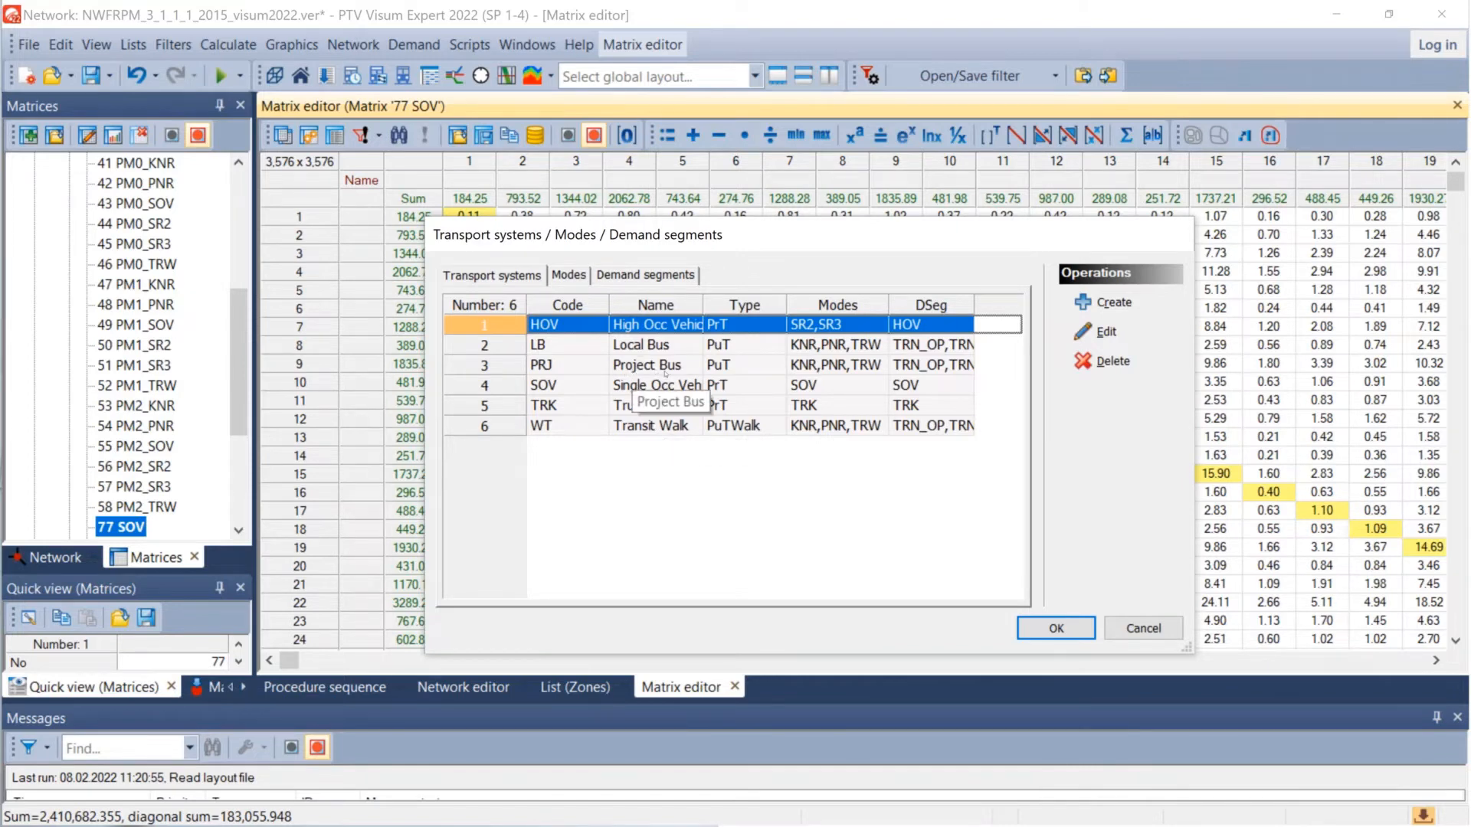
click(619, 274)
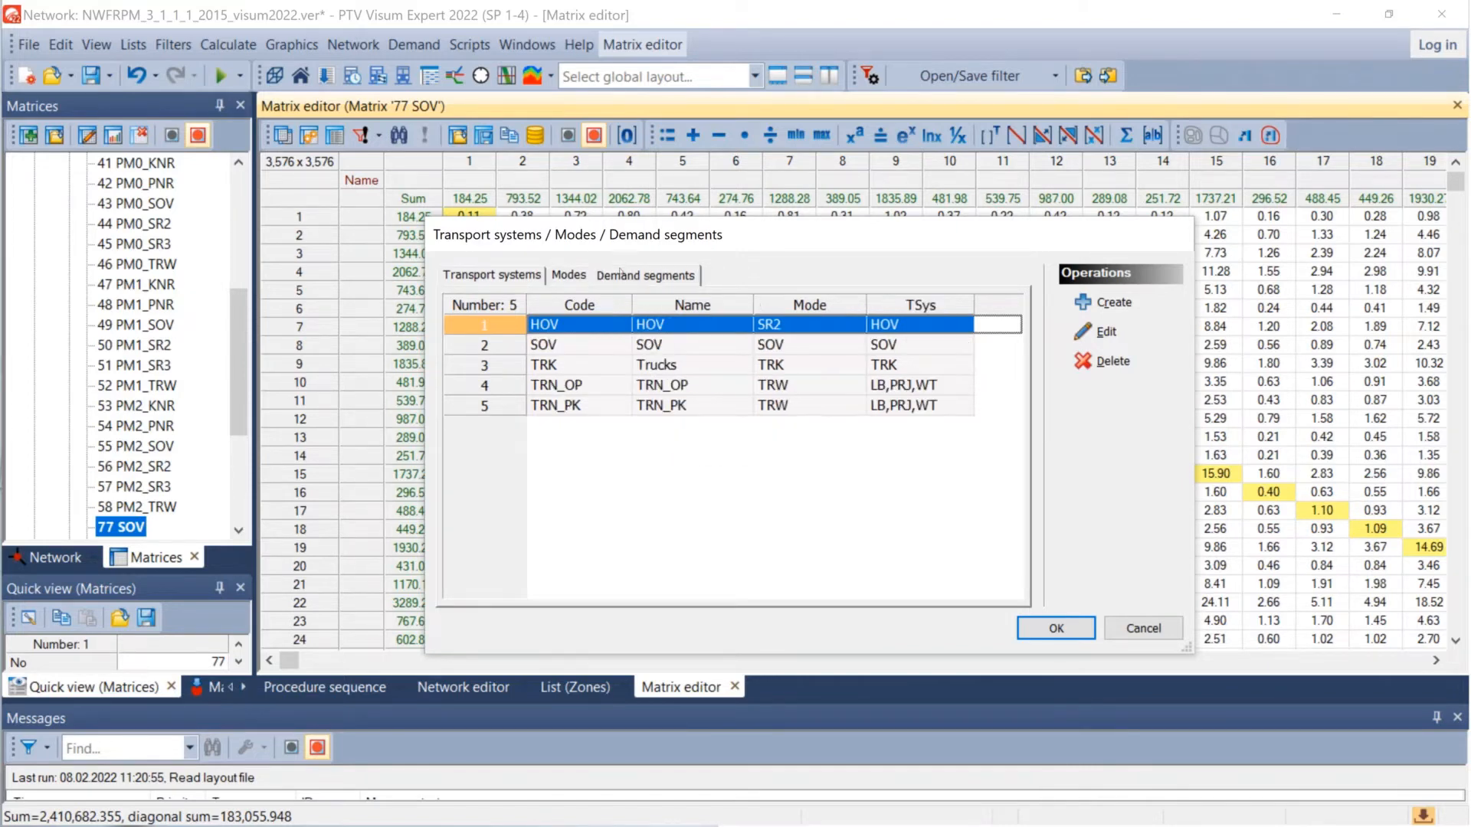
click(568, 275)
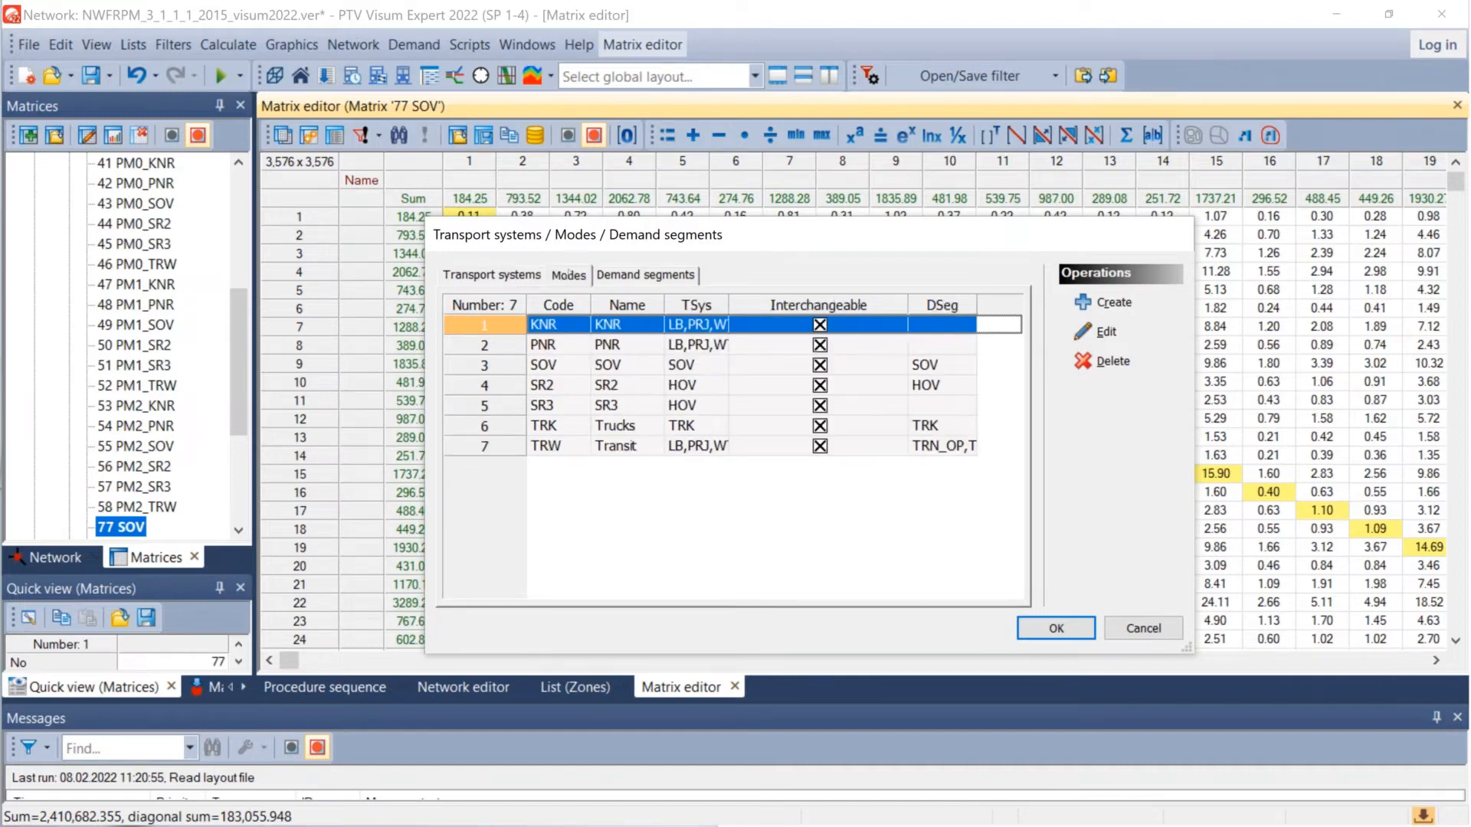
click(621, 276)
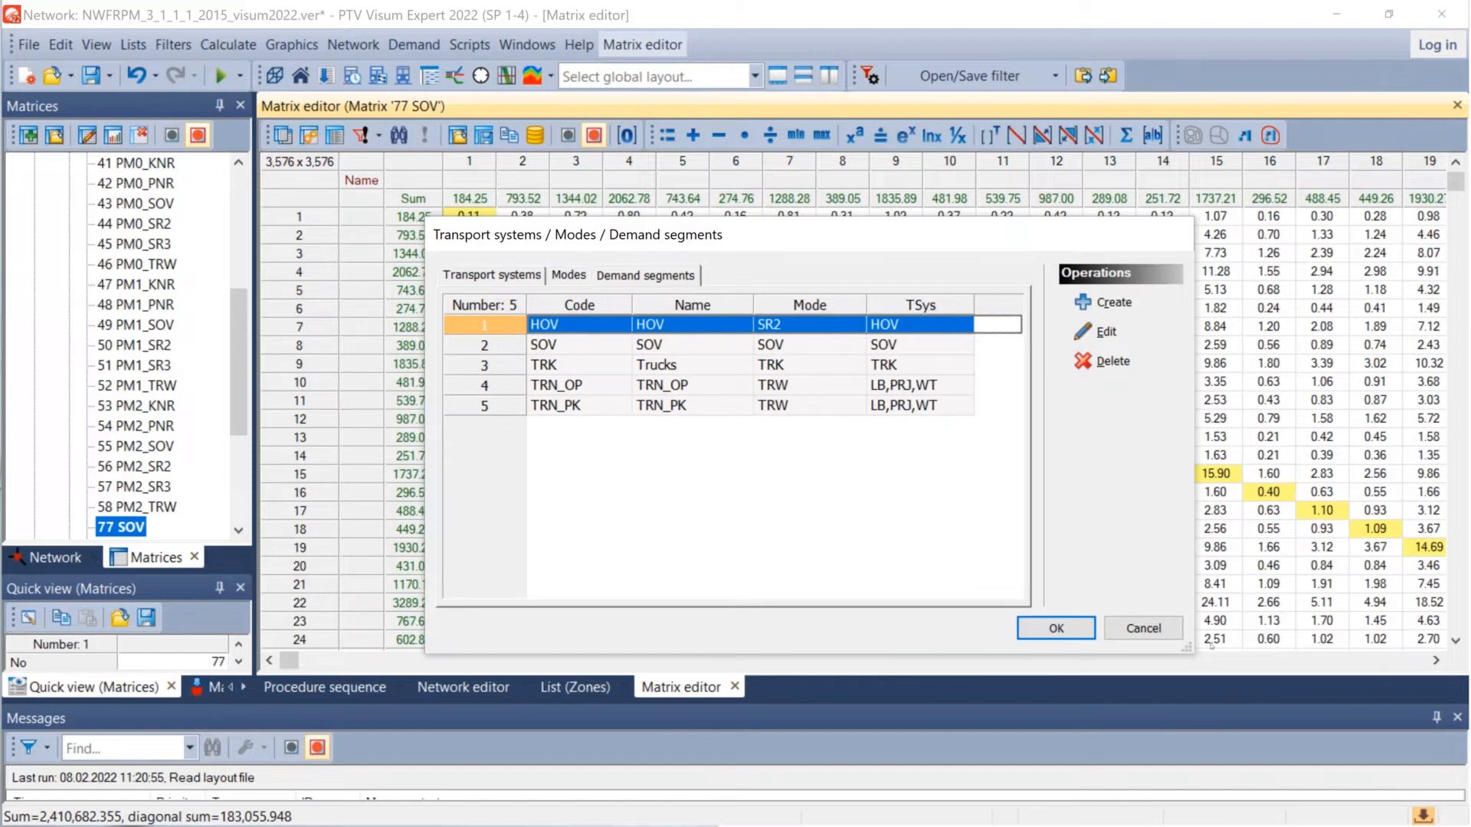
click(1144, 628)
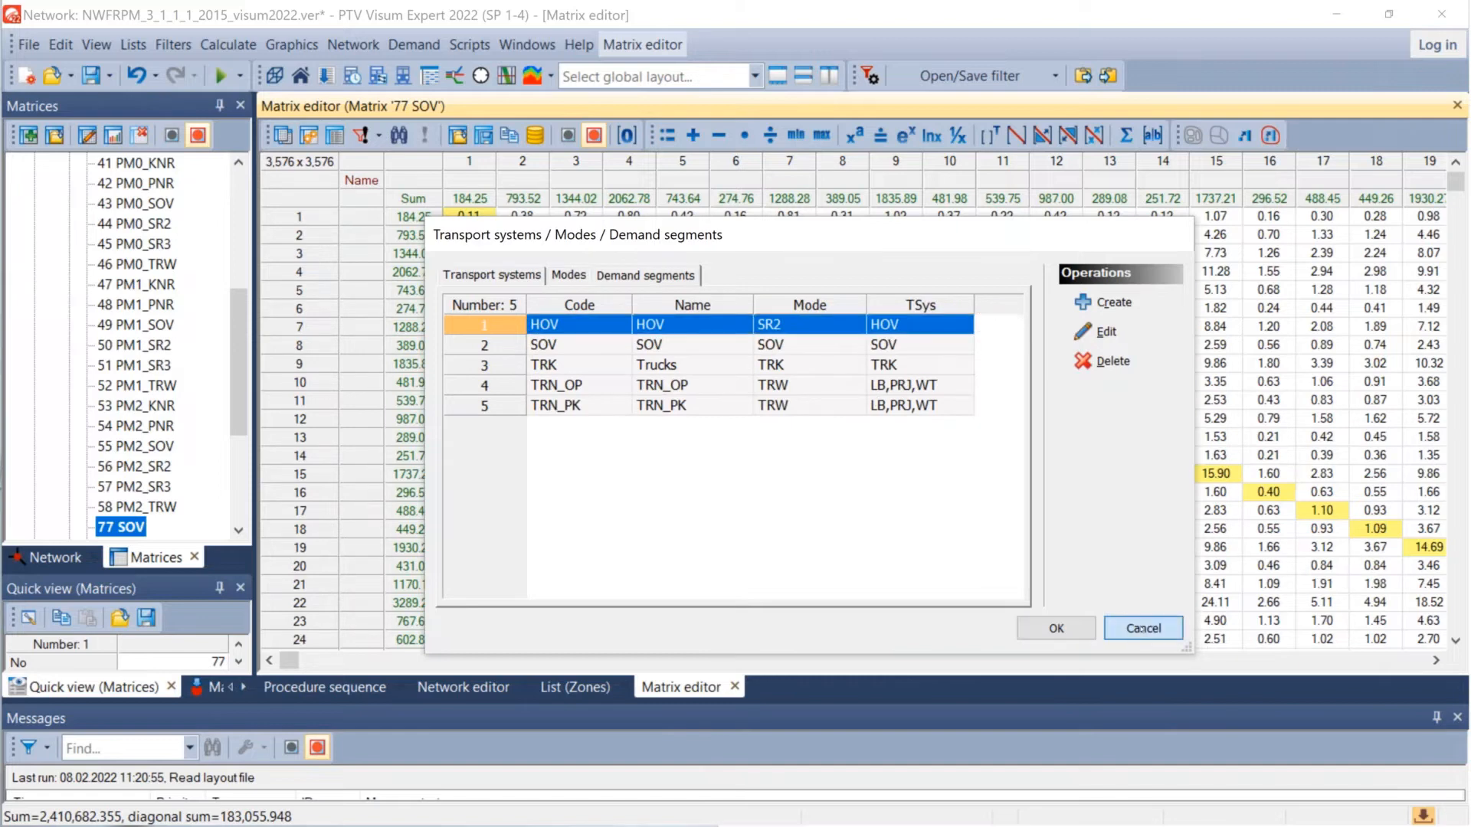
Step: Examine the matrices assigned to each demand segment in the OD demand data, mark the SOV entry, and close without changes
click(414, 44)
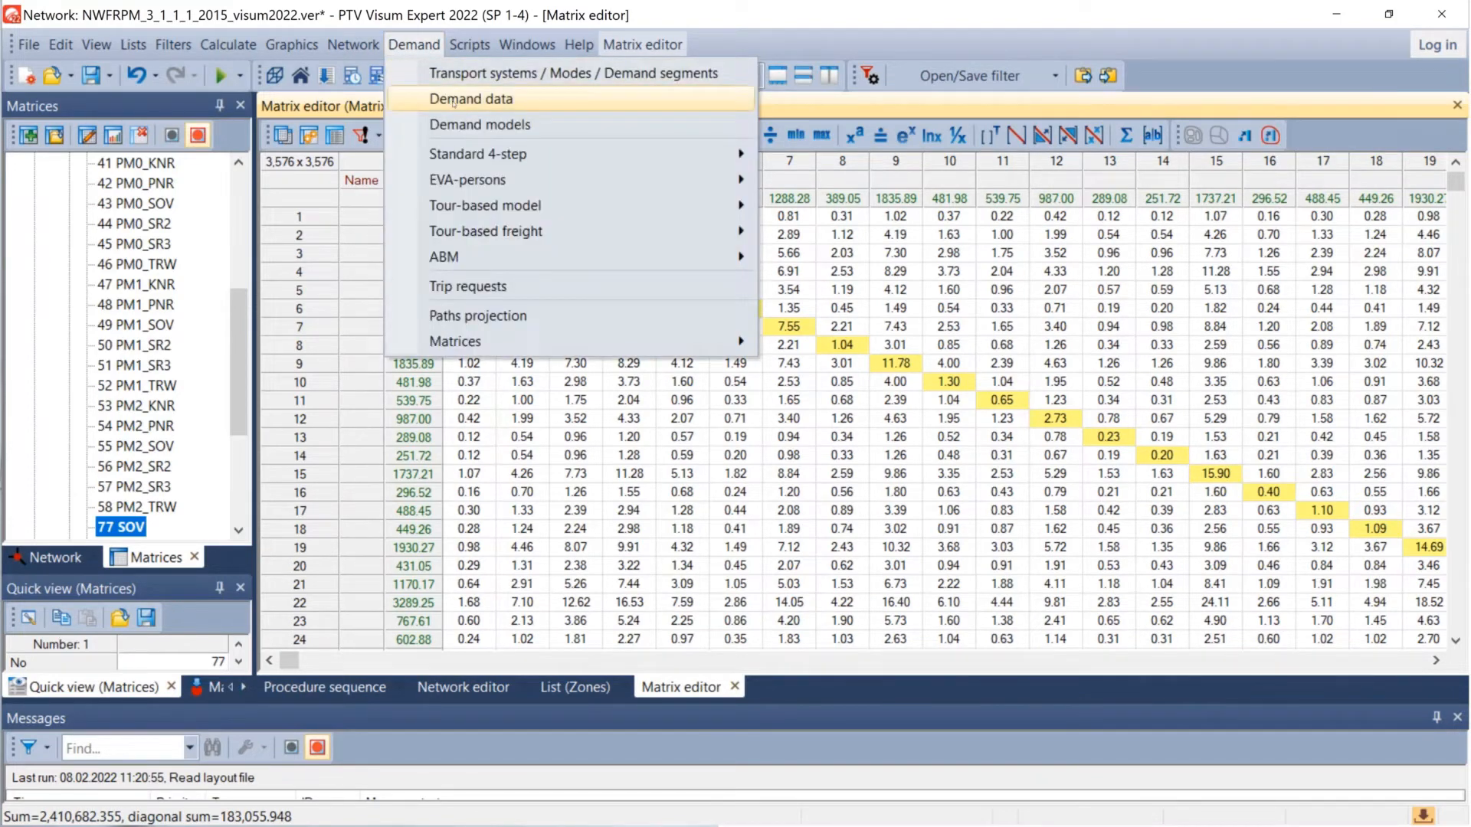
click(454, 99)
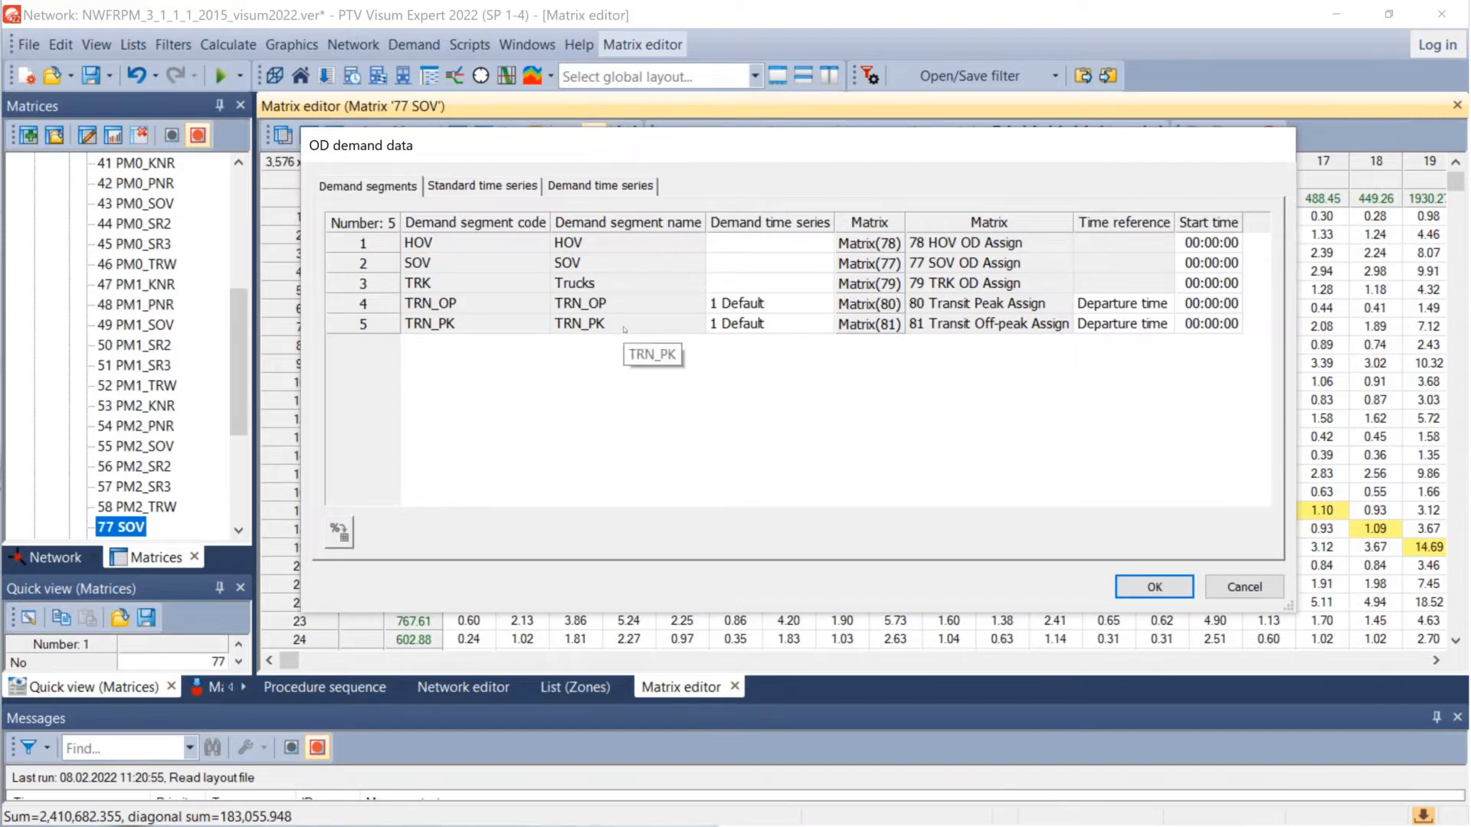
click(365, 264)
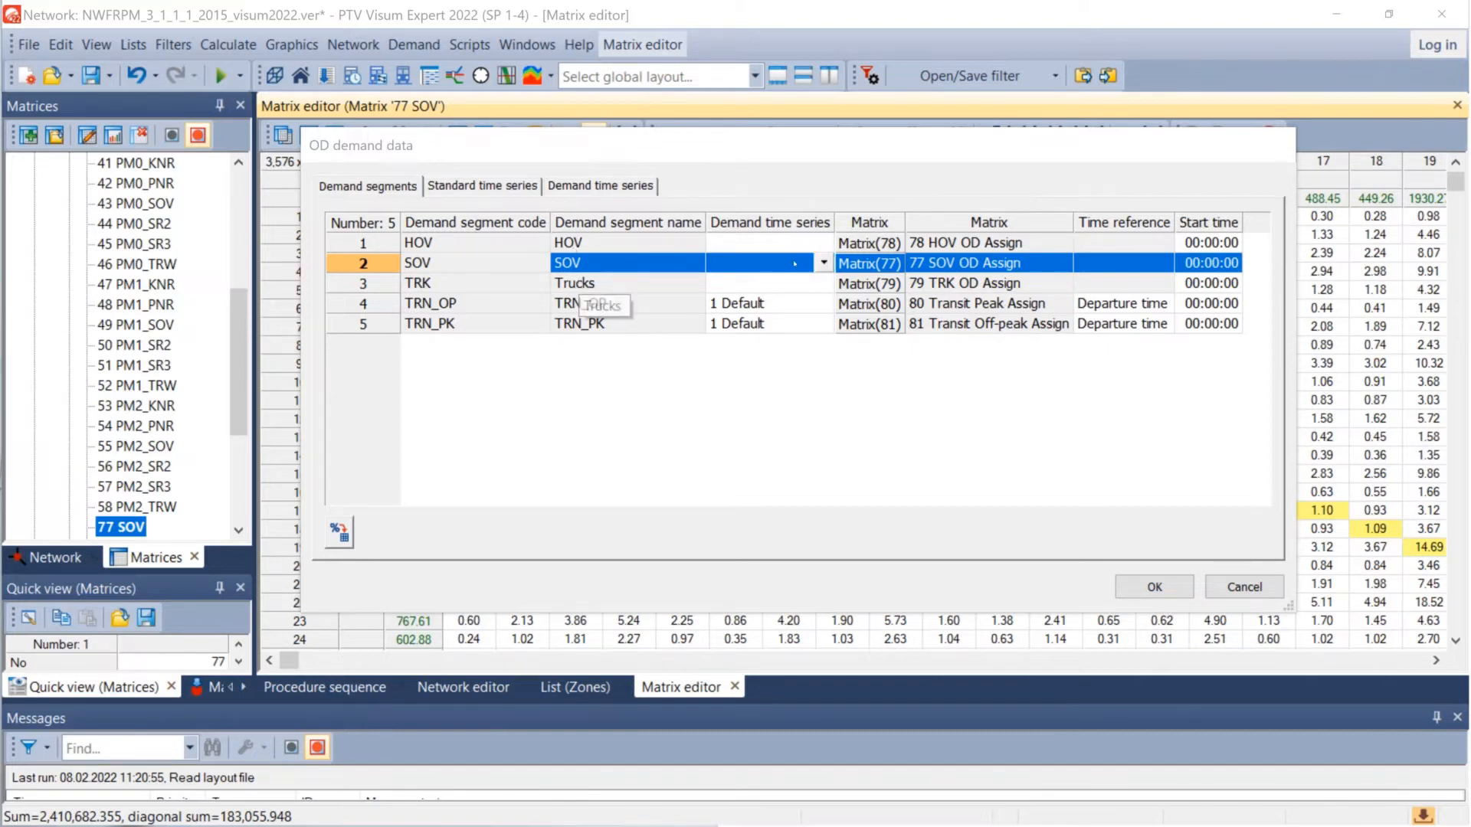
click(1138, 586)
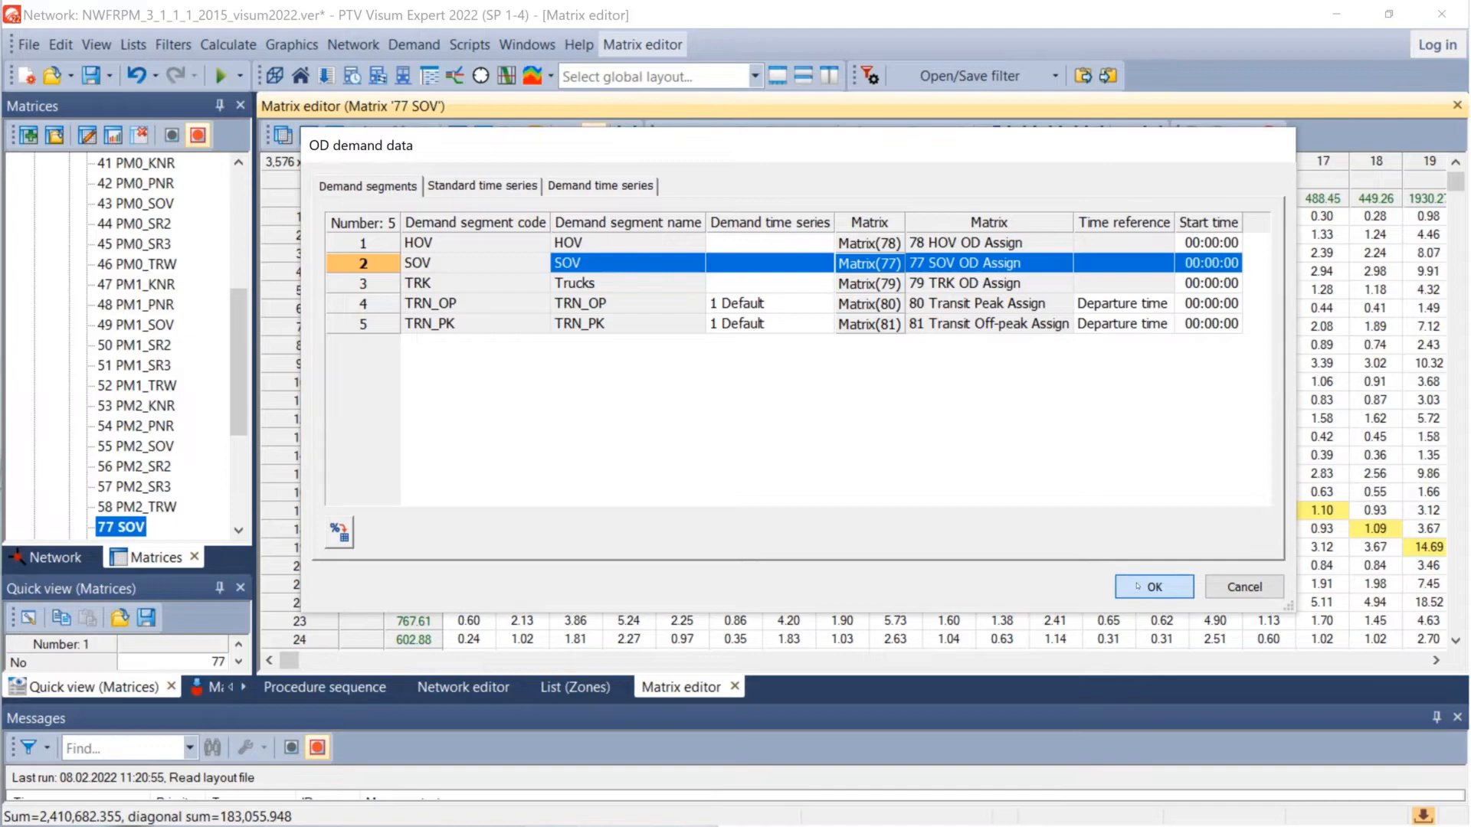
click(1216, 587)
click(1214, 588)
Step: Review the procedure sequence from network preparation through trip generation, initial skims and trip distribution to nested mode choice
click(331, 693)
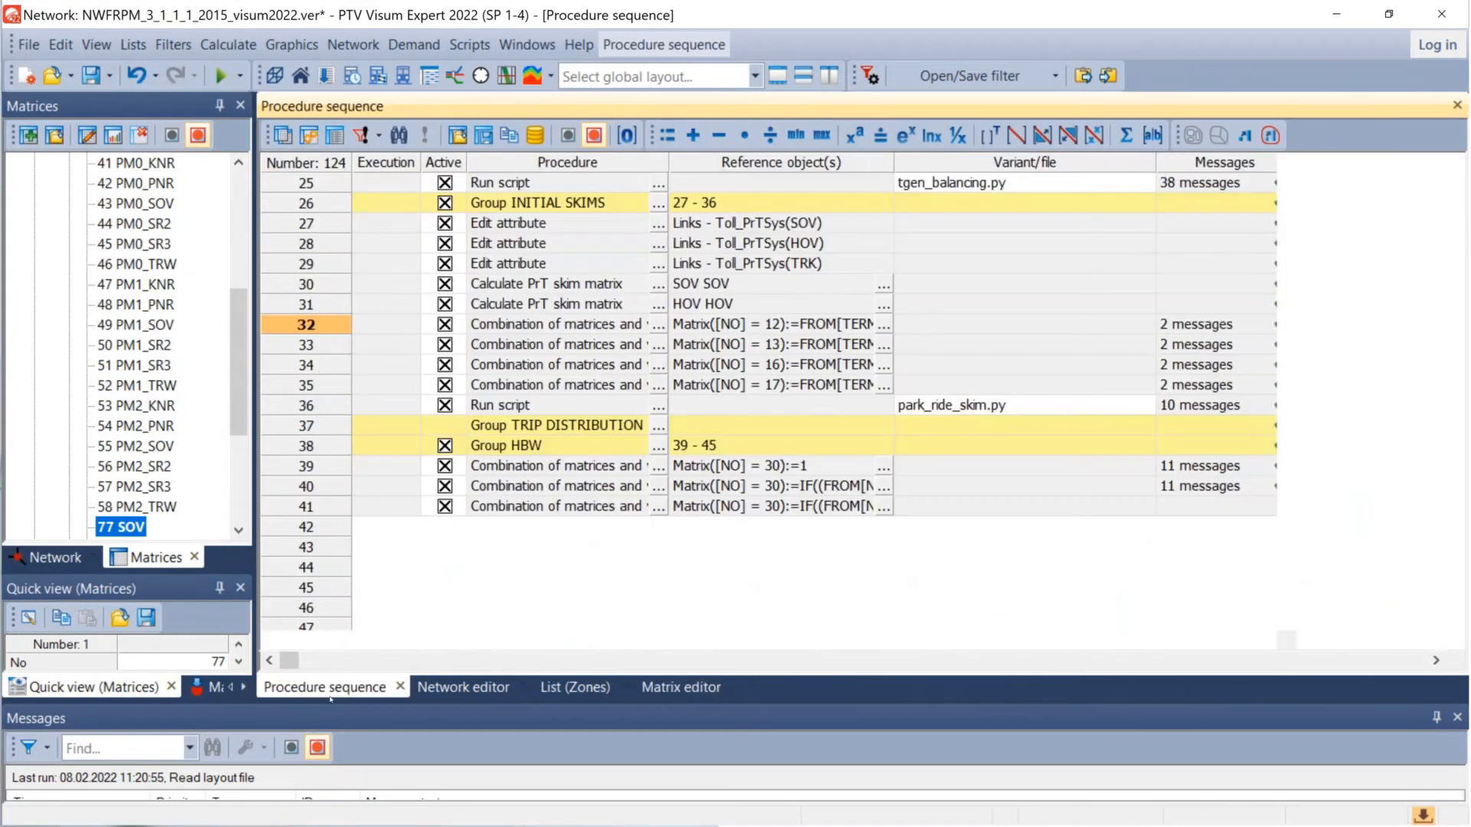
scroll(417, 286, up, 7)
scroll(417, 286, up, 2)
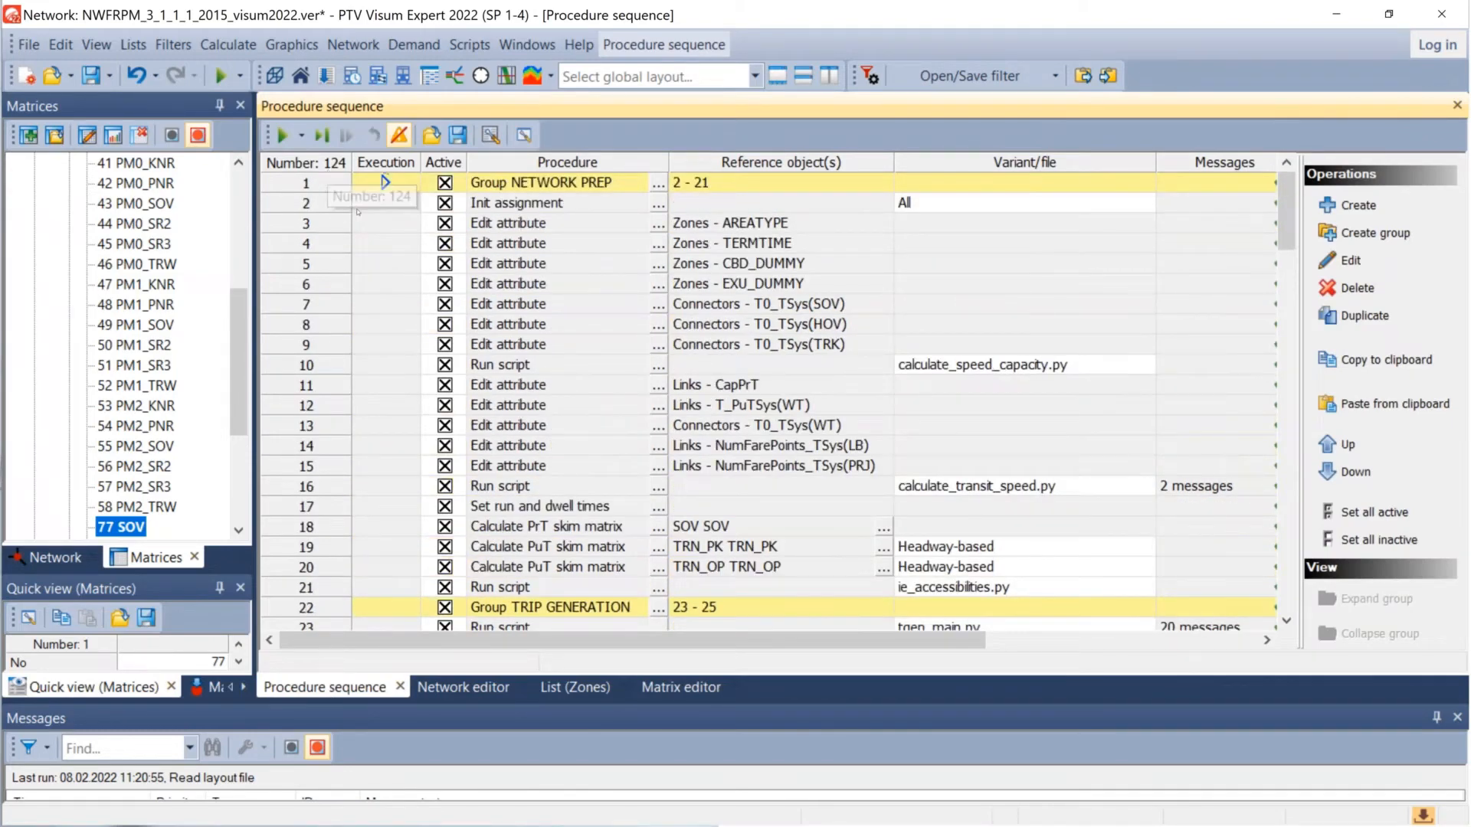
scroll(392, 249, down, 11)
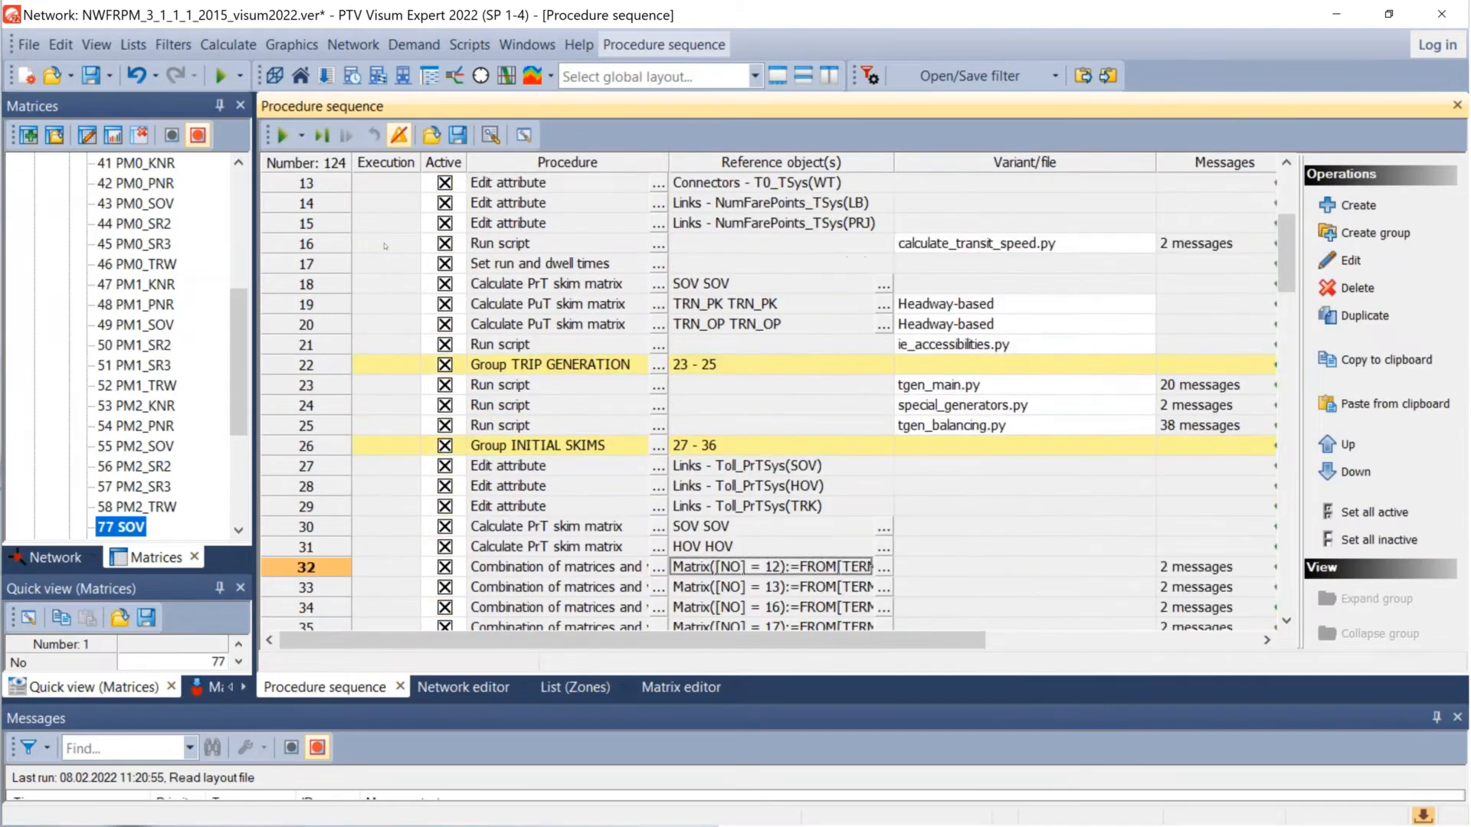
scroll(391, 219, down, 3)
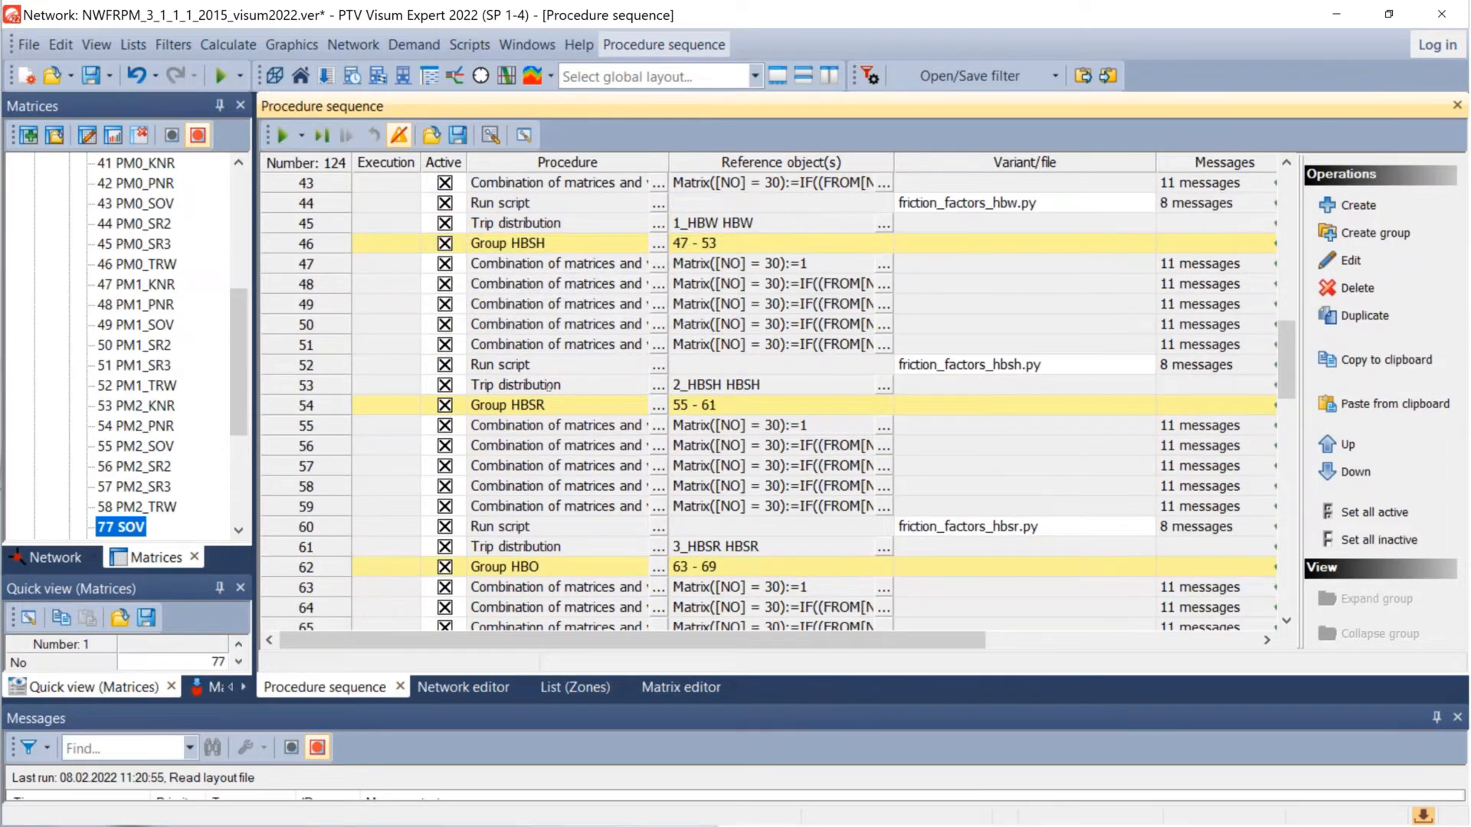
scroll(542, 519, down, 5)
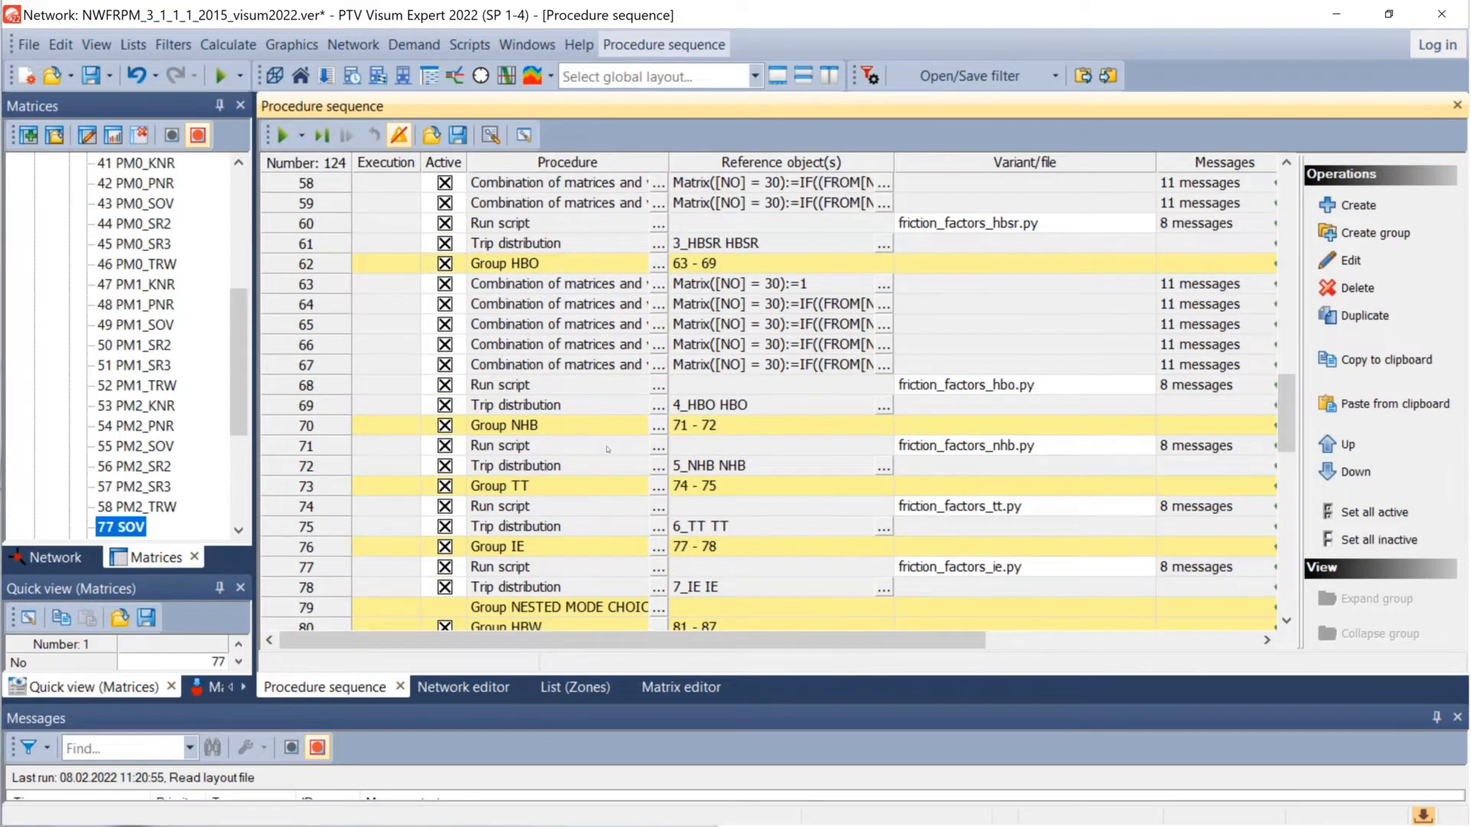
scroll(607, 448, down, 2)
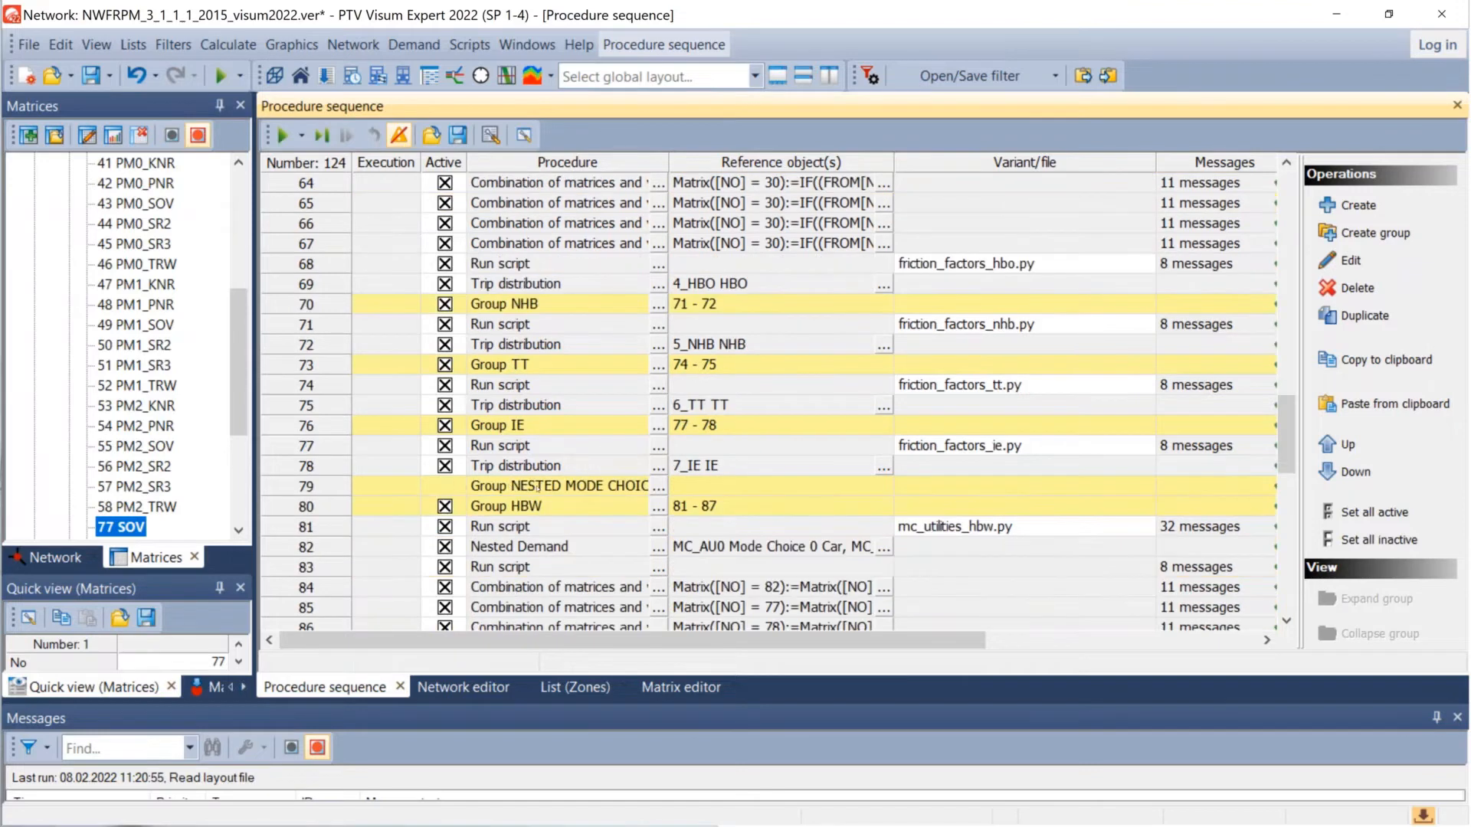
scroll(539, 487, down, 3)
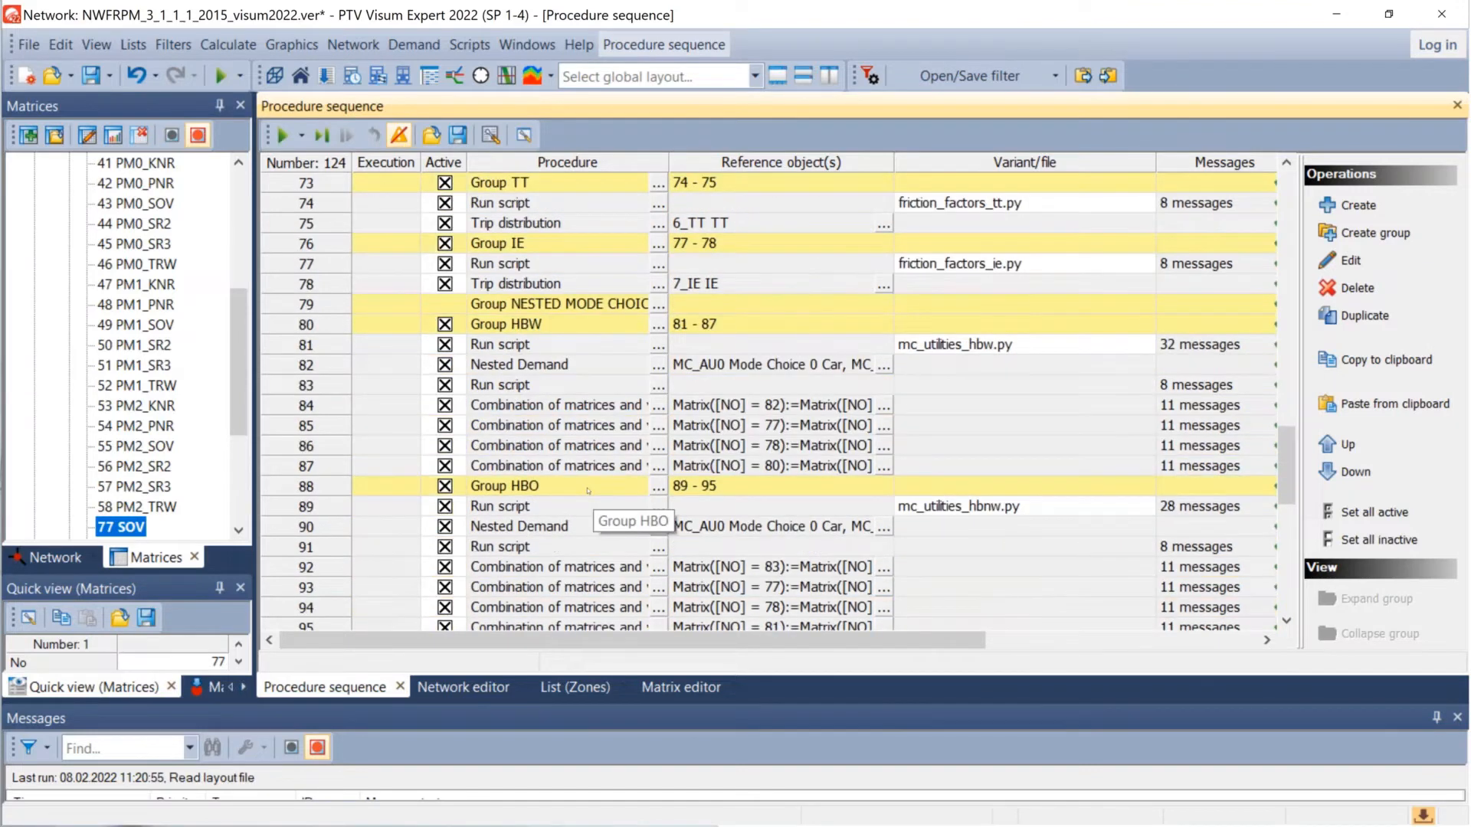
scroll(578, 502, up, 5)
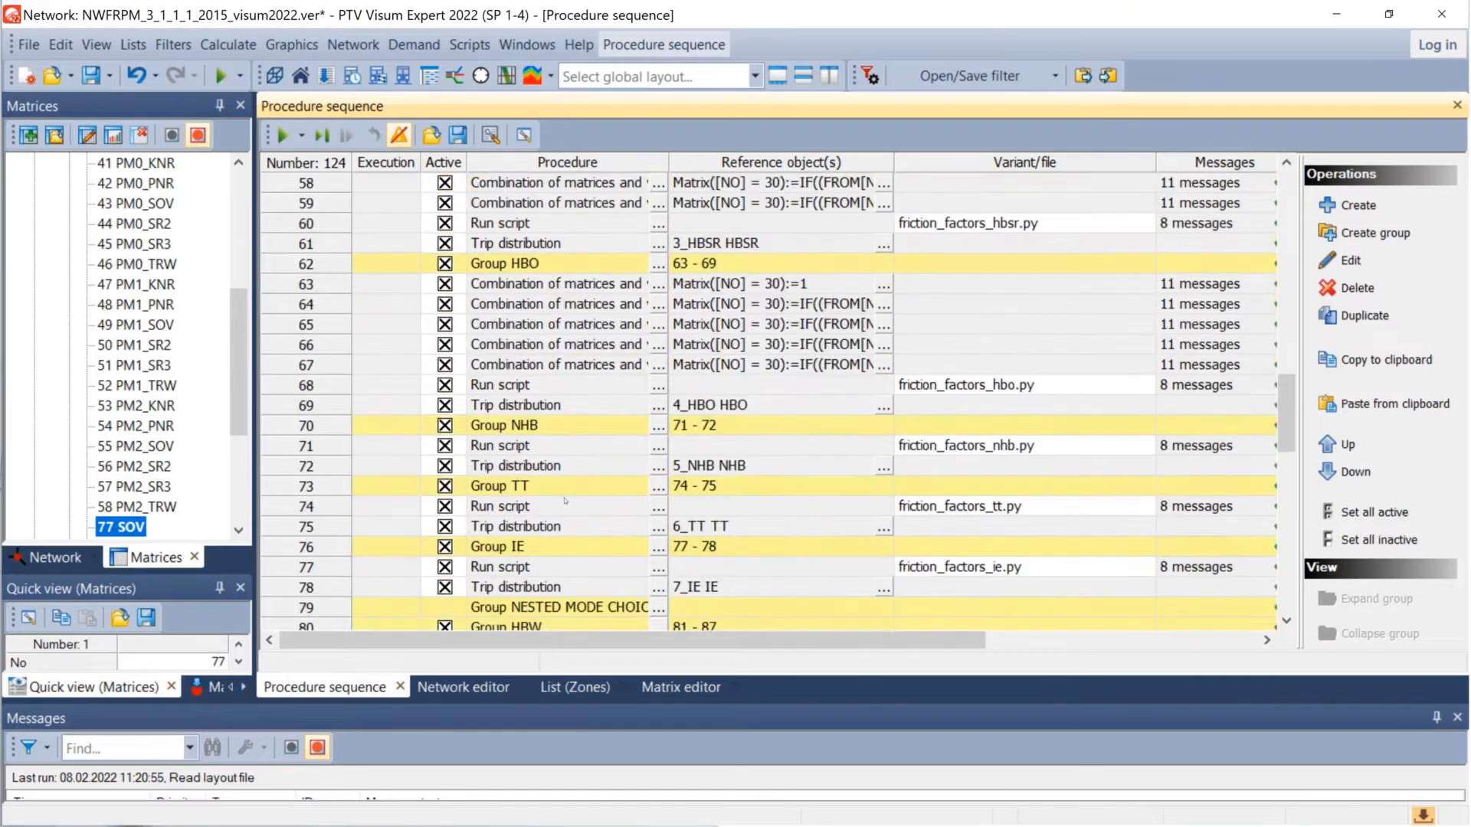
scroll(565, 501, up, 15)
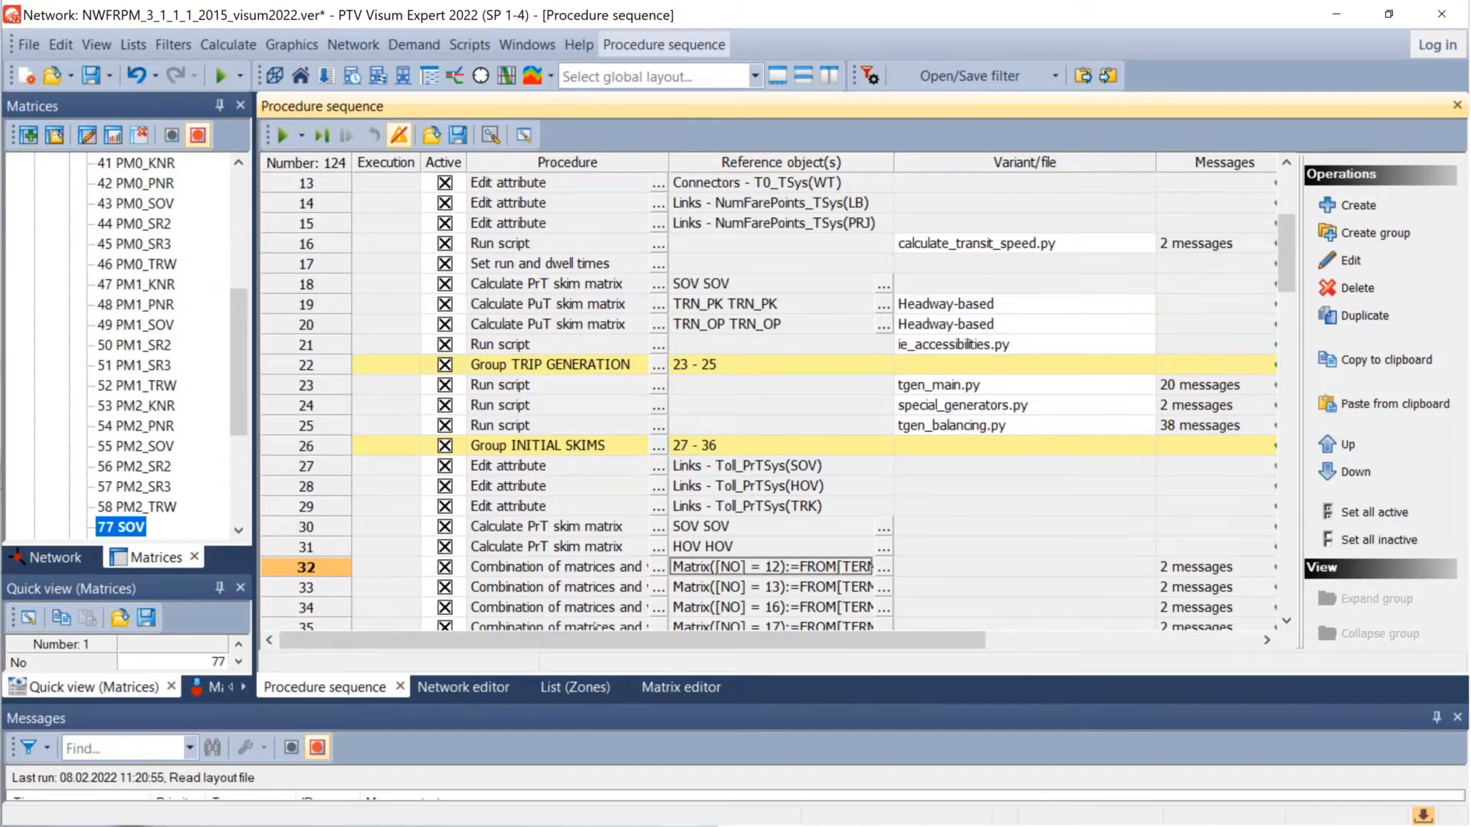
Step: Find and select the PrT assignment procedure in the Prepare Trip Tables and Assign Flows group
scroll(694, 525, down, 12)
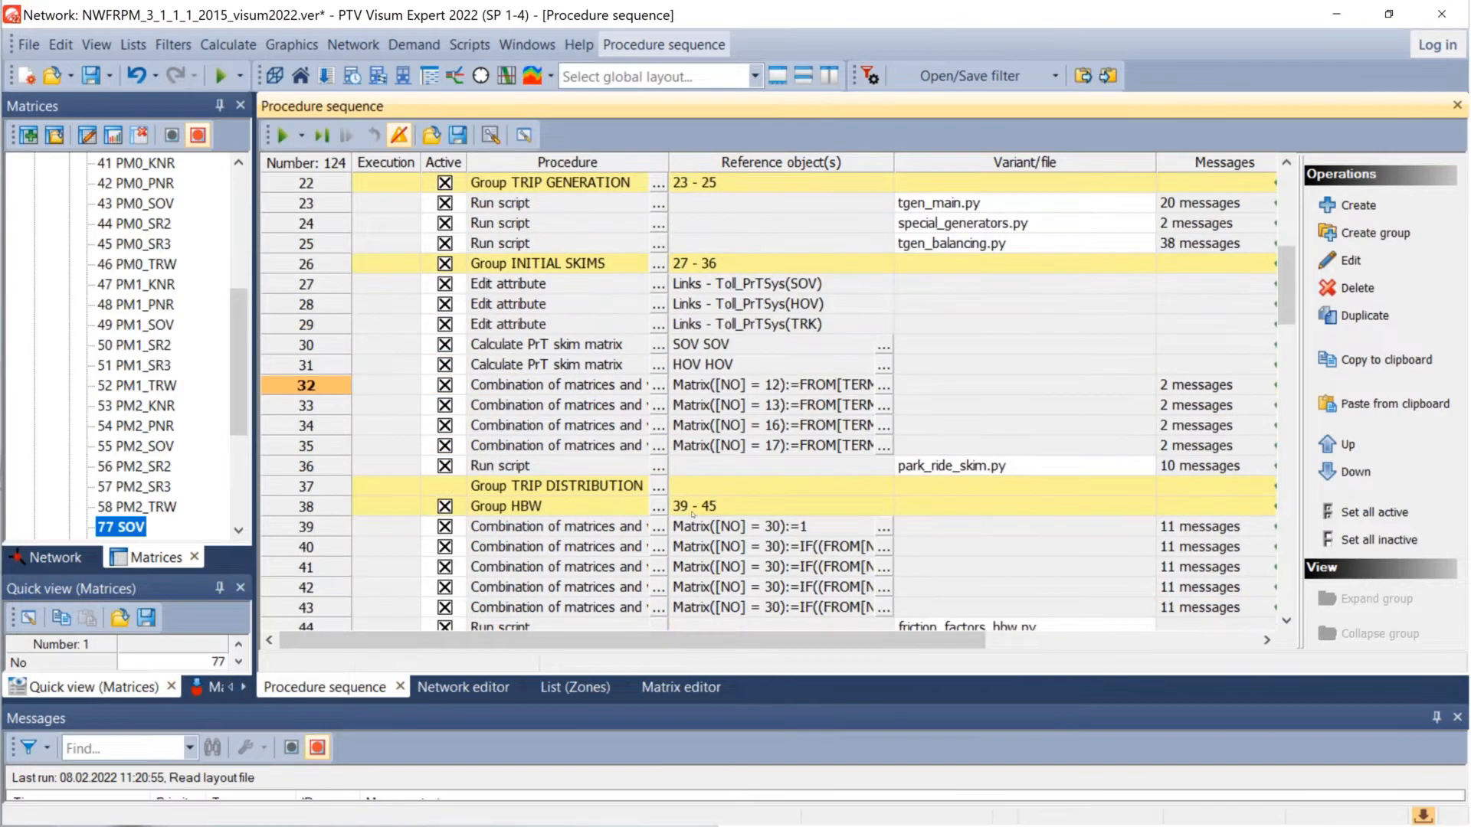
scroll(688, 490, down, 10)
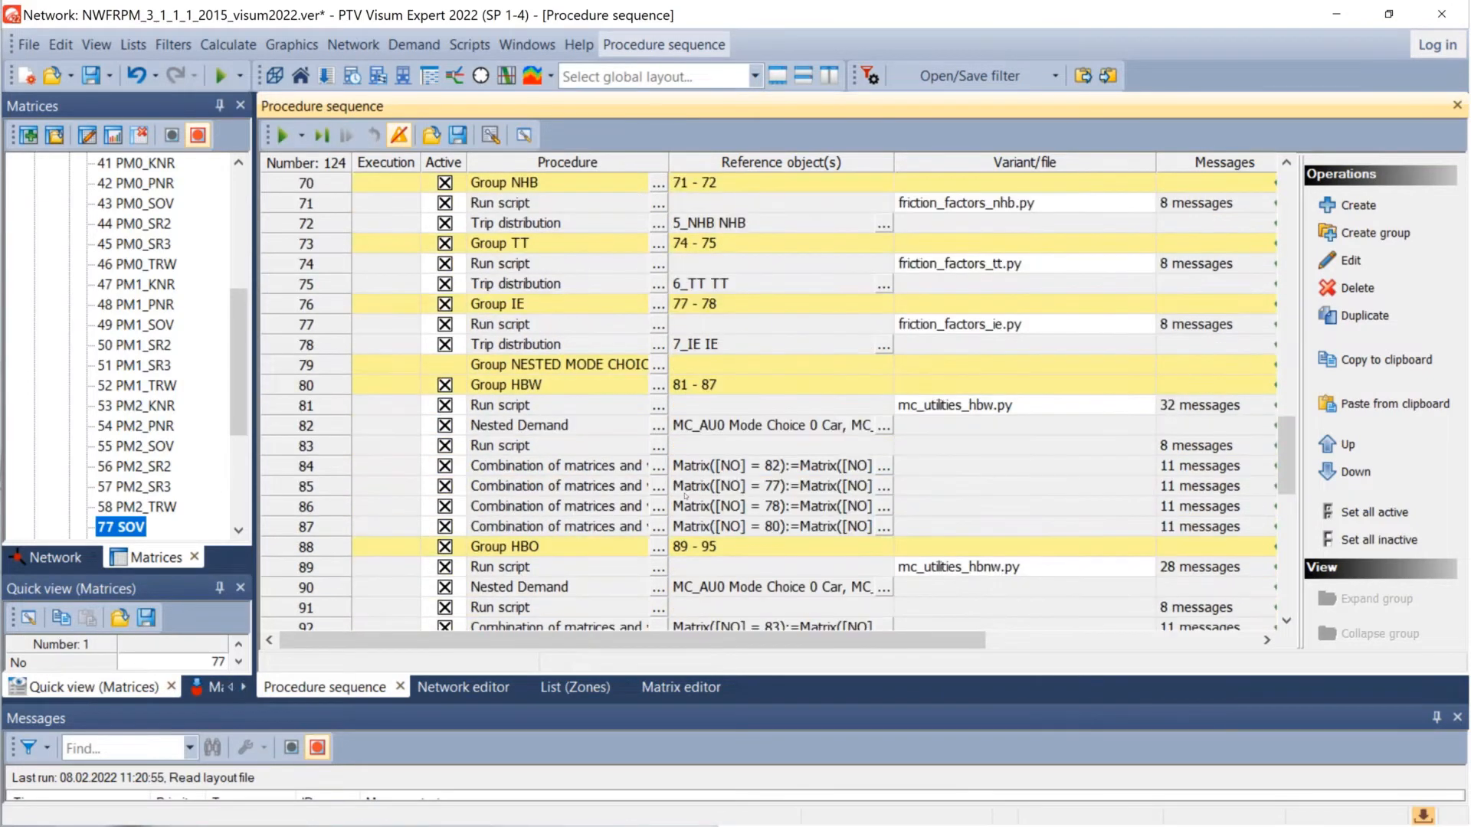
scroll(689, 504, down, 5)
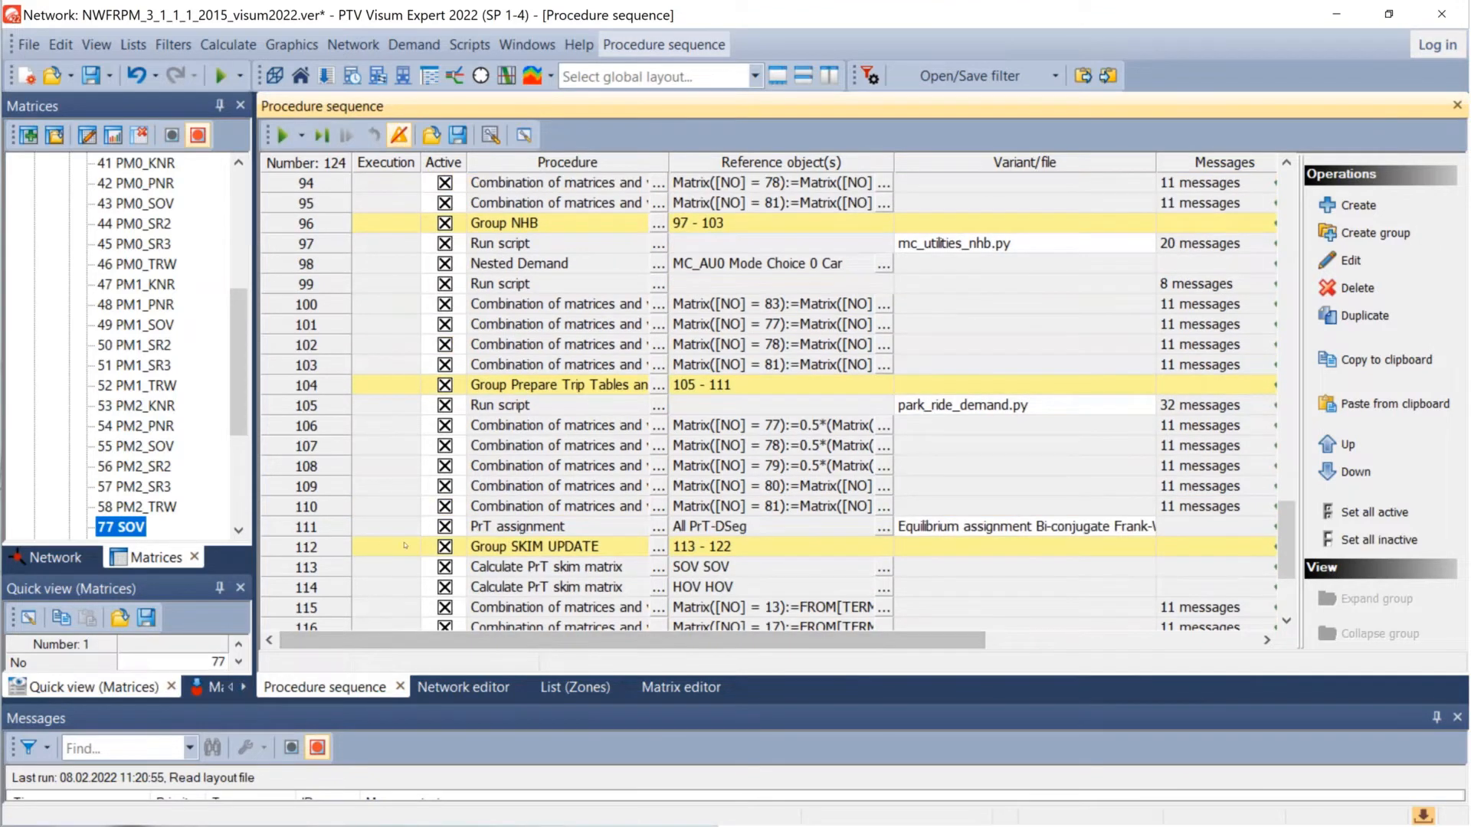
click(321, 527)
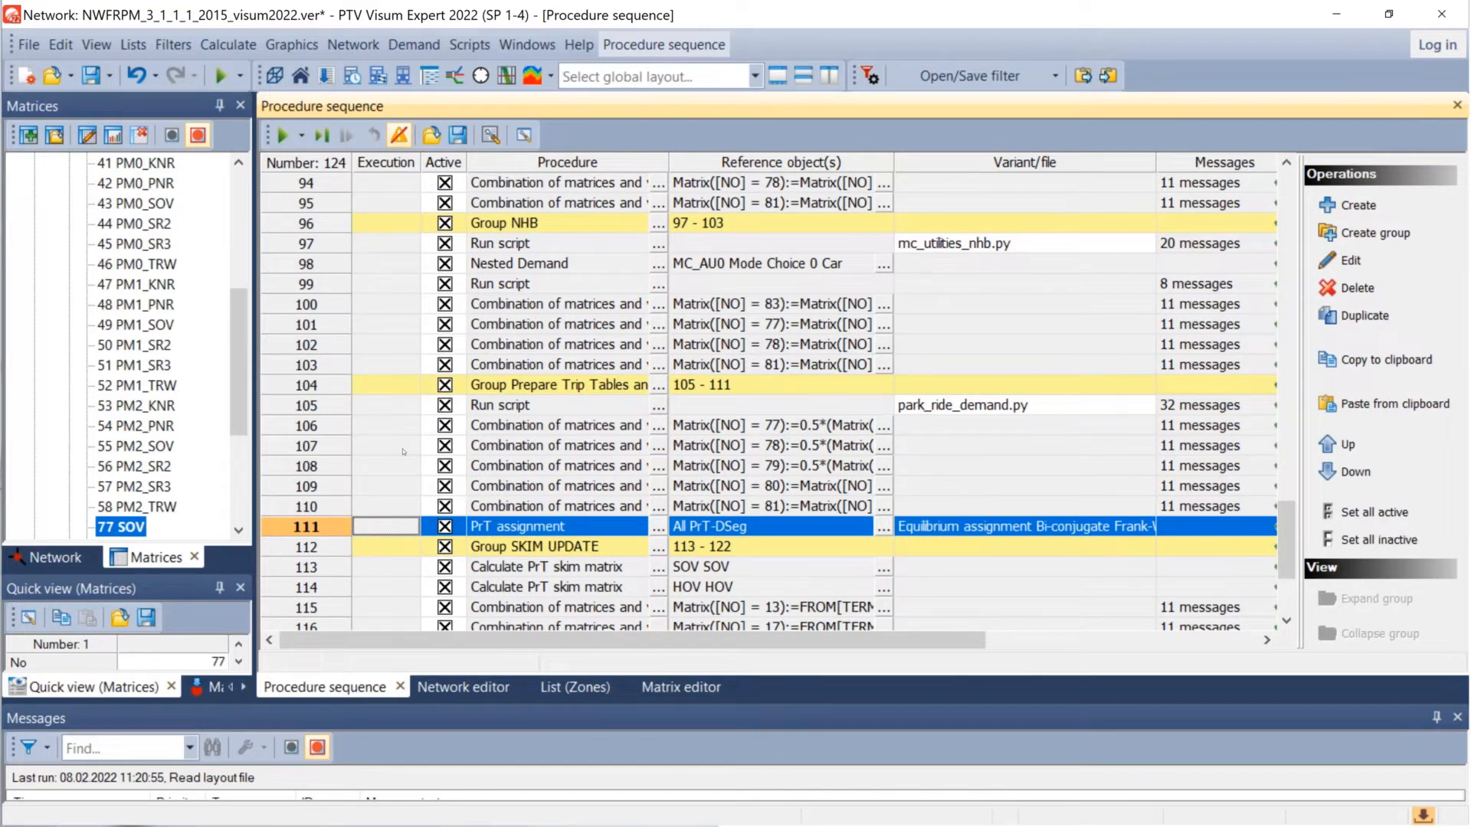
scroll(404, 452, down, 1)
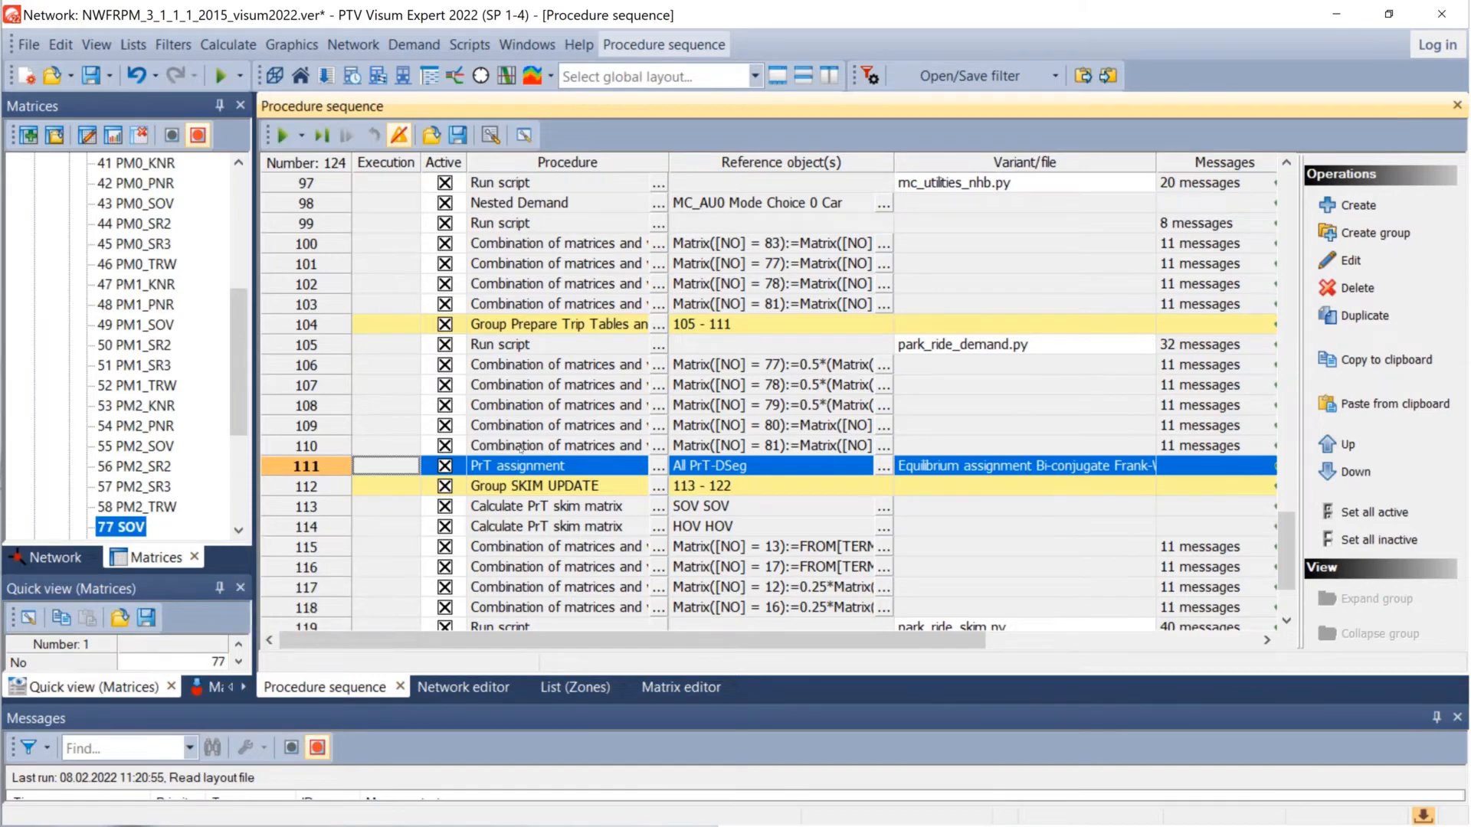
Step: Collapse all groups in the procedure sequence and widen the Procedure column to fit the full group names
scroll(521, 448, up, 16)
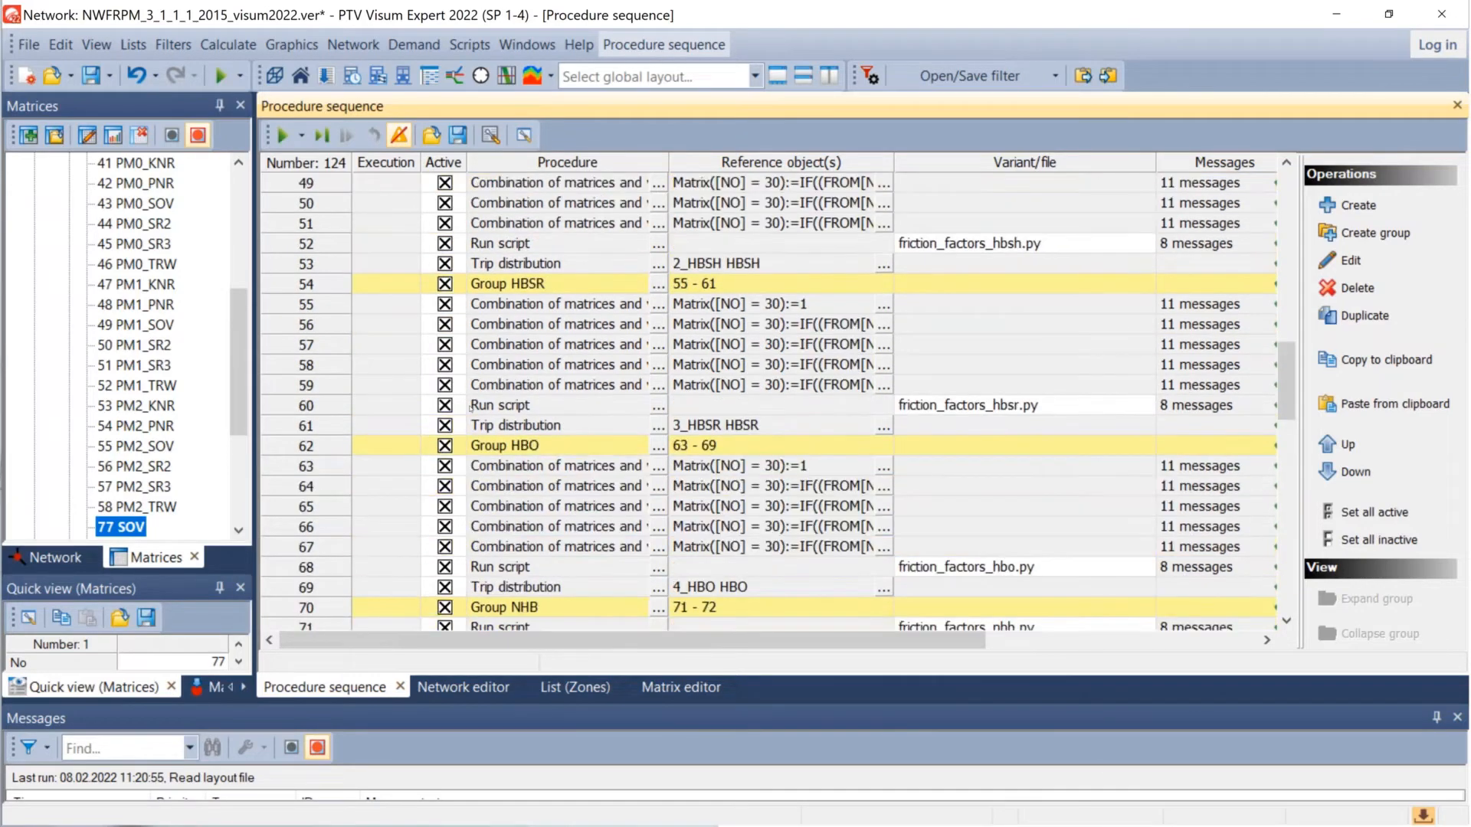
scroll(470, 406, up, 16)
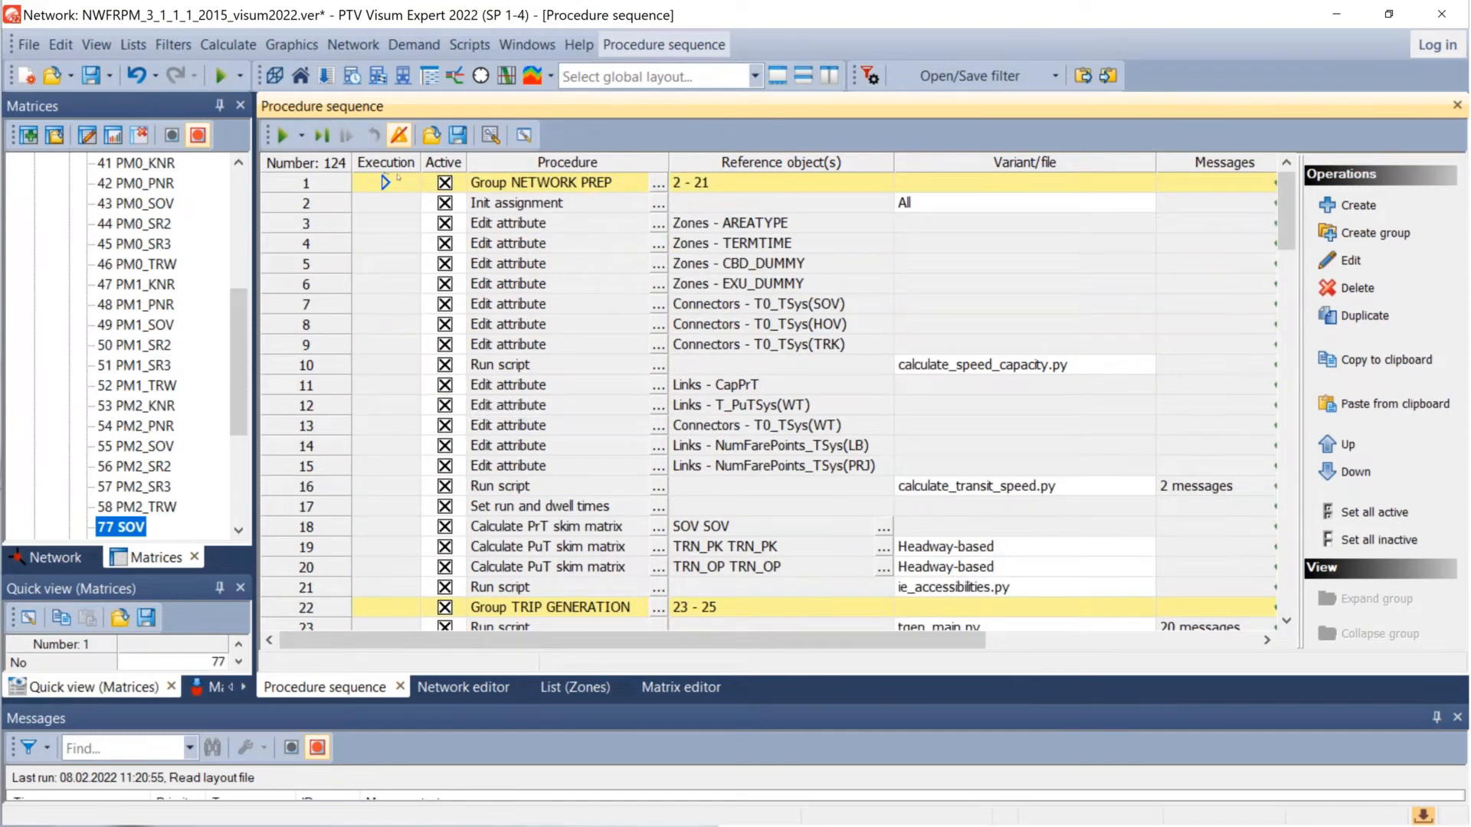
click(407, 187)
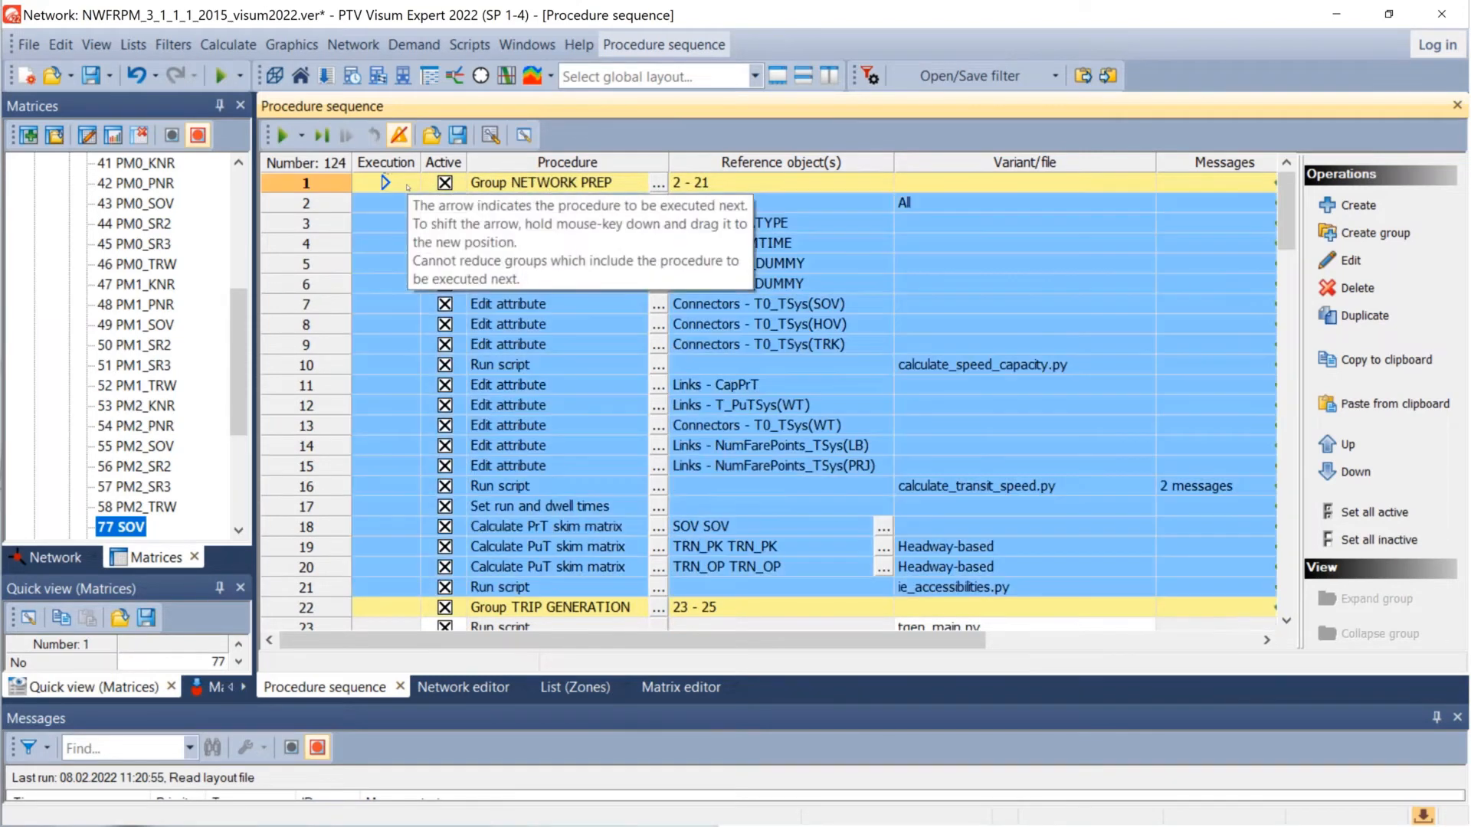
right_click(407, 187)
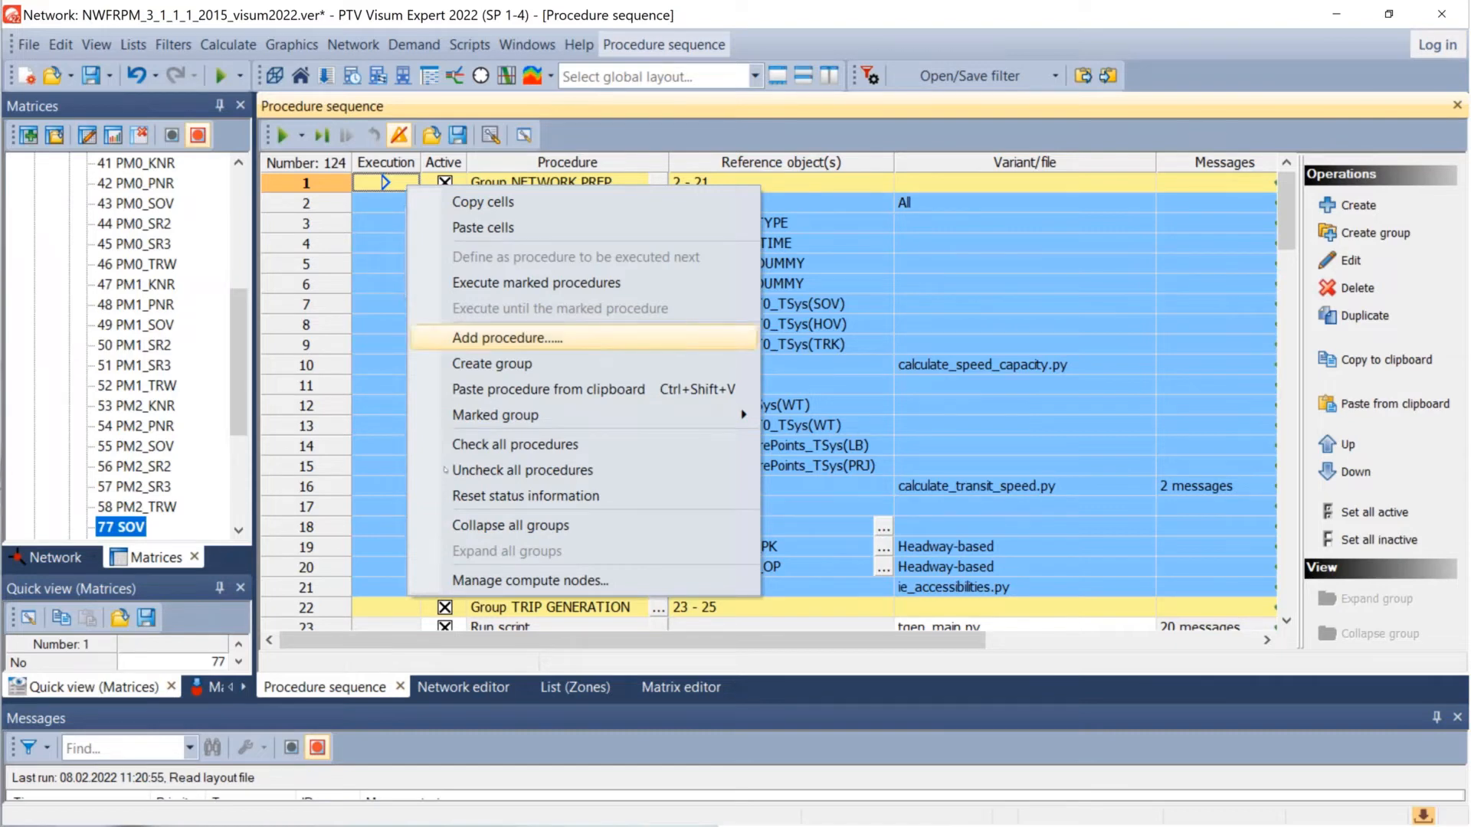
click(477, 526)
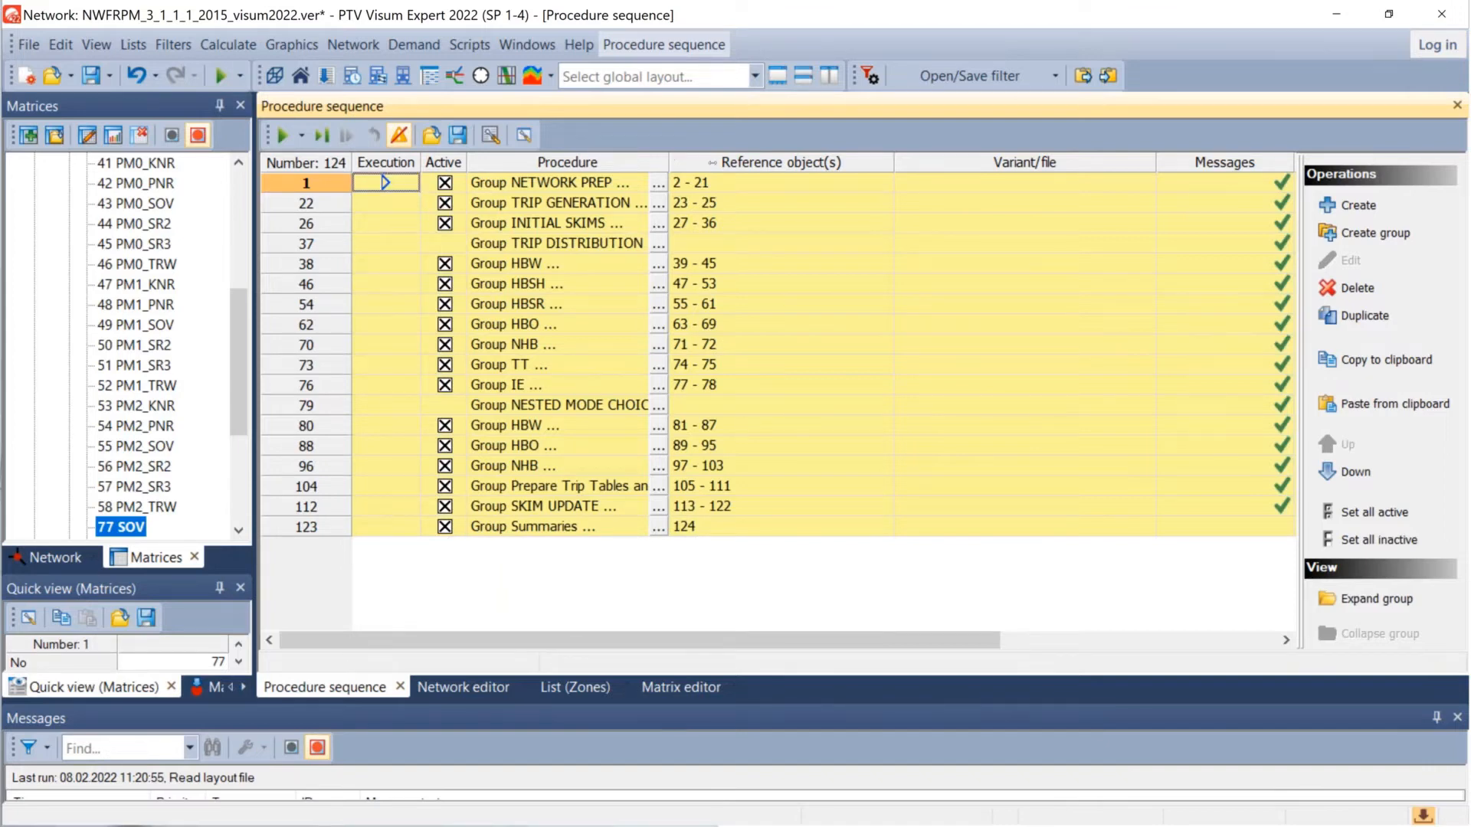
drag(713, 162, 821, 162)
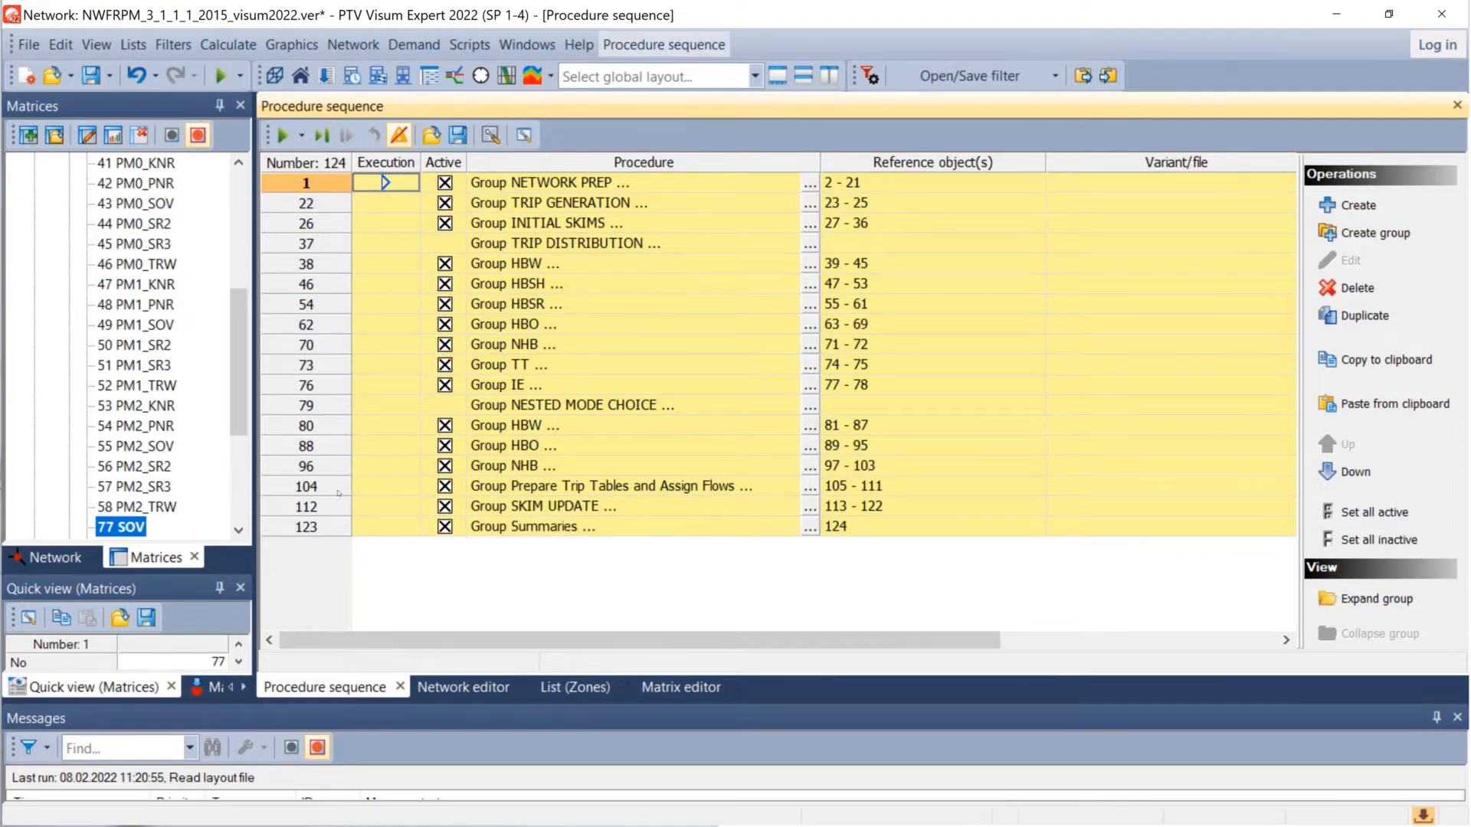
Step: Expand the Prepare Trip Tables and Assign Flows group, inspect its procedures down to the PrT assignment, and collapse the group again
double_click(337, 490)
scroll(511, 580, down, 1)
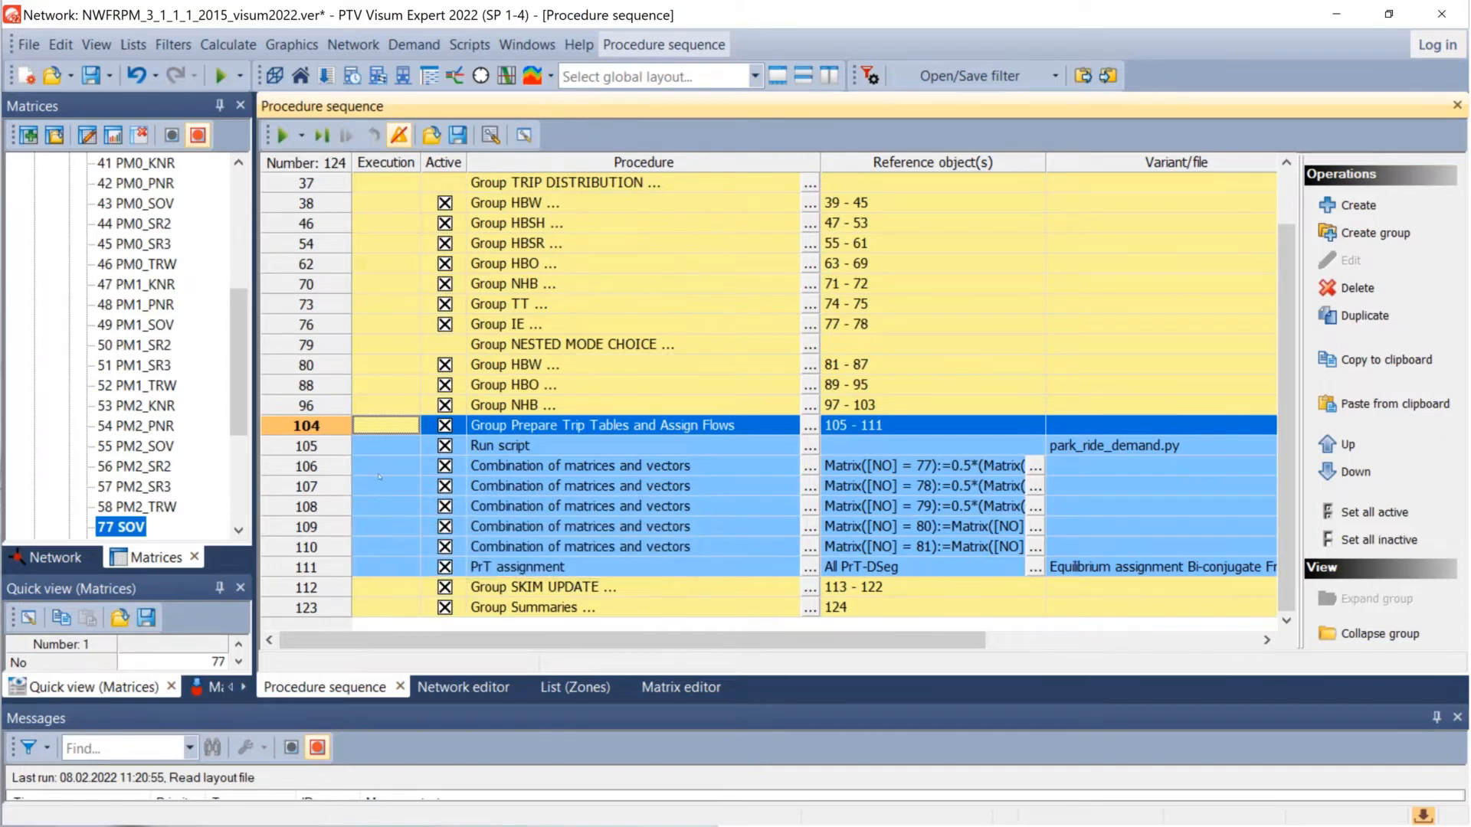
click(378, 477)
click(376, 428)
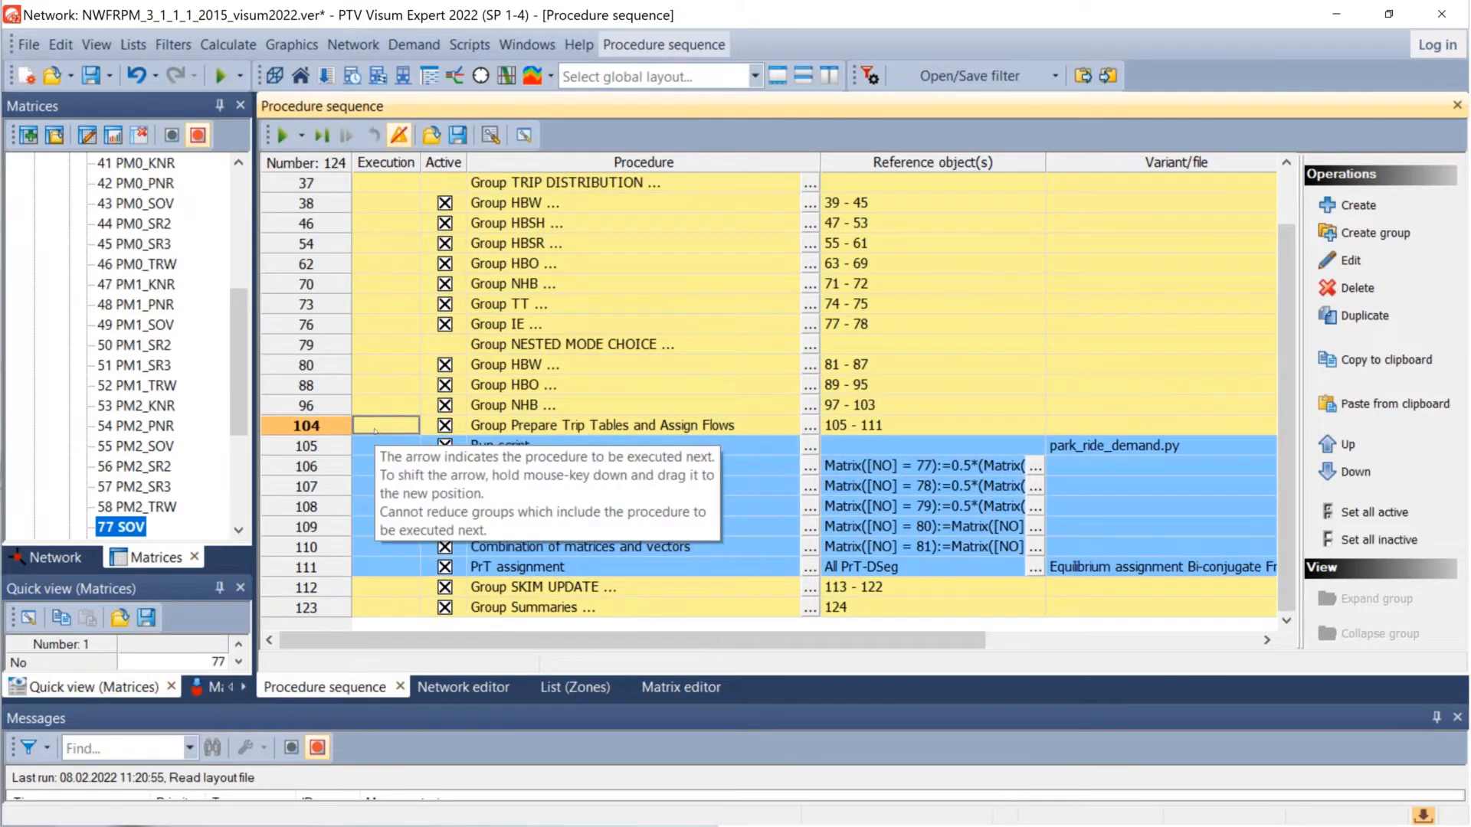
right_click(375, 431)
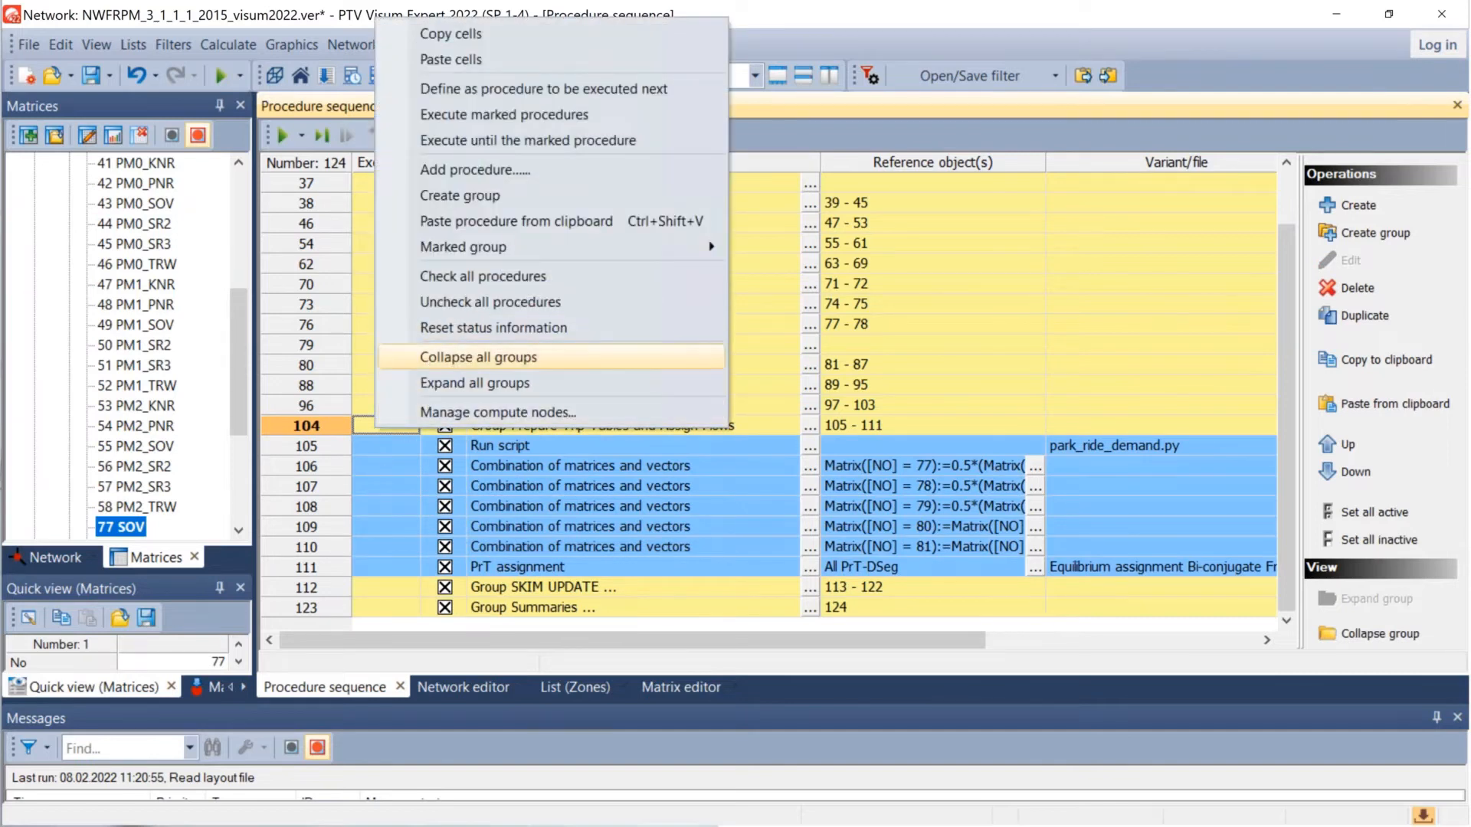
click(400, 566)
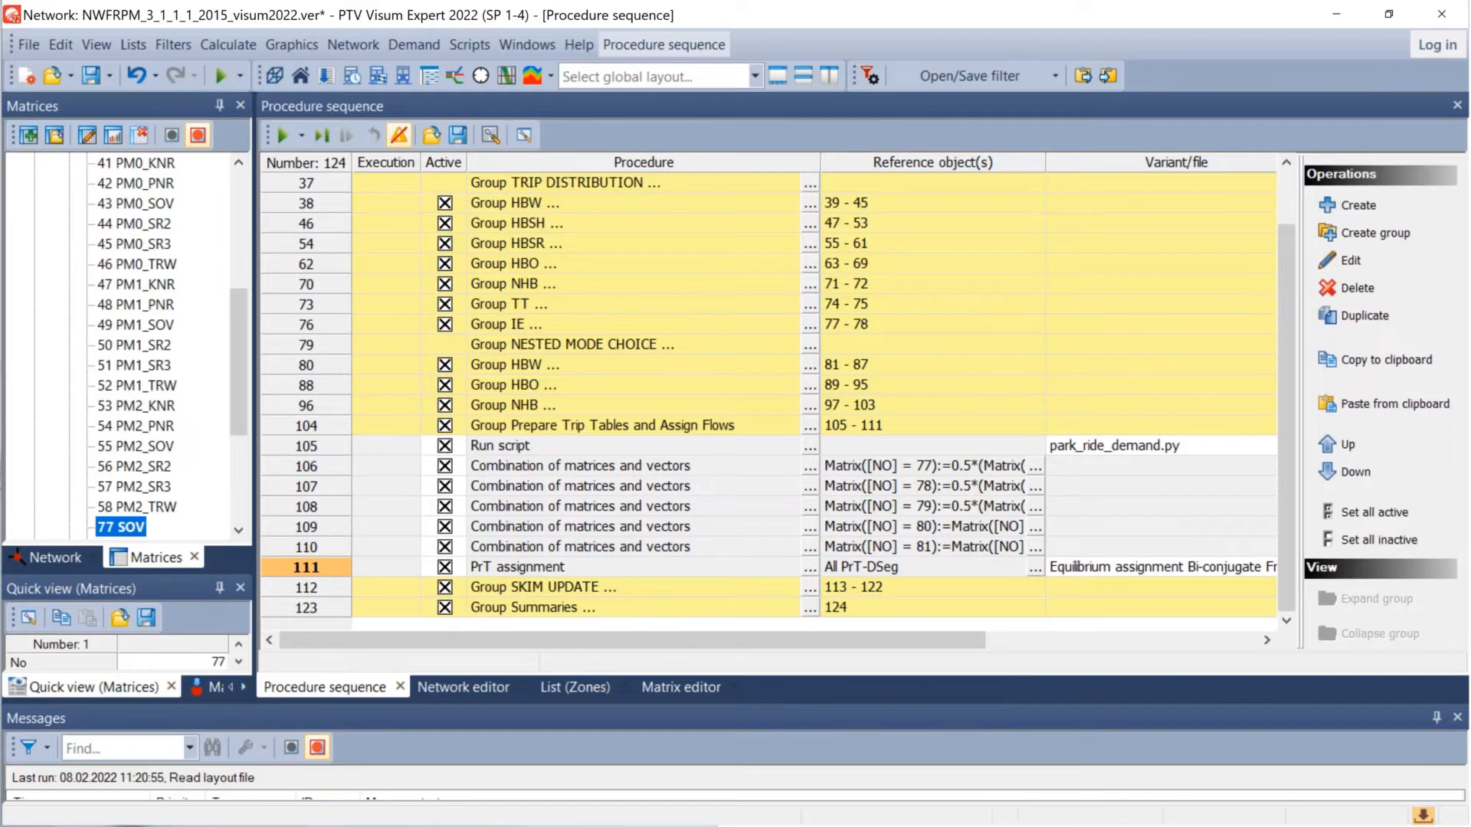
double_click(386, 432)
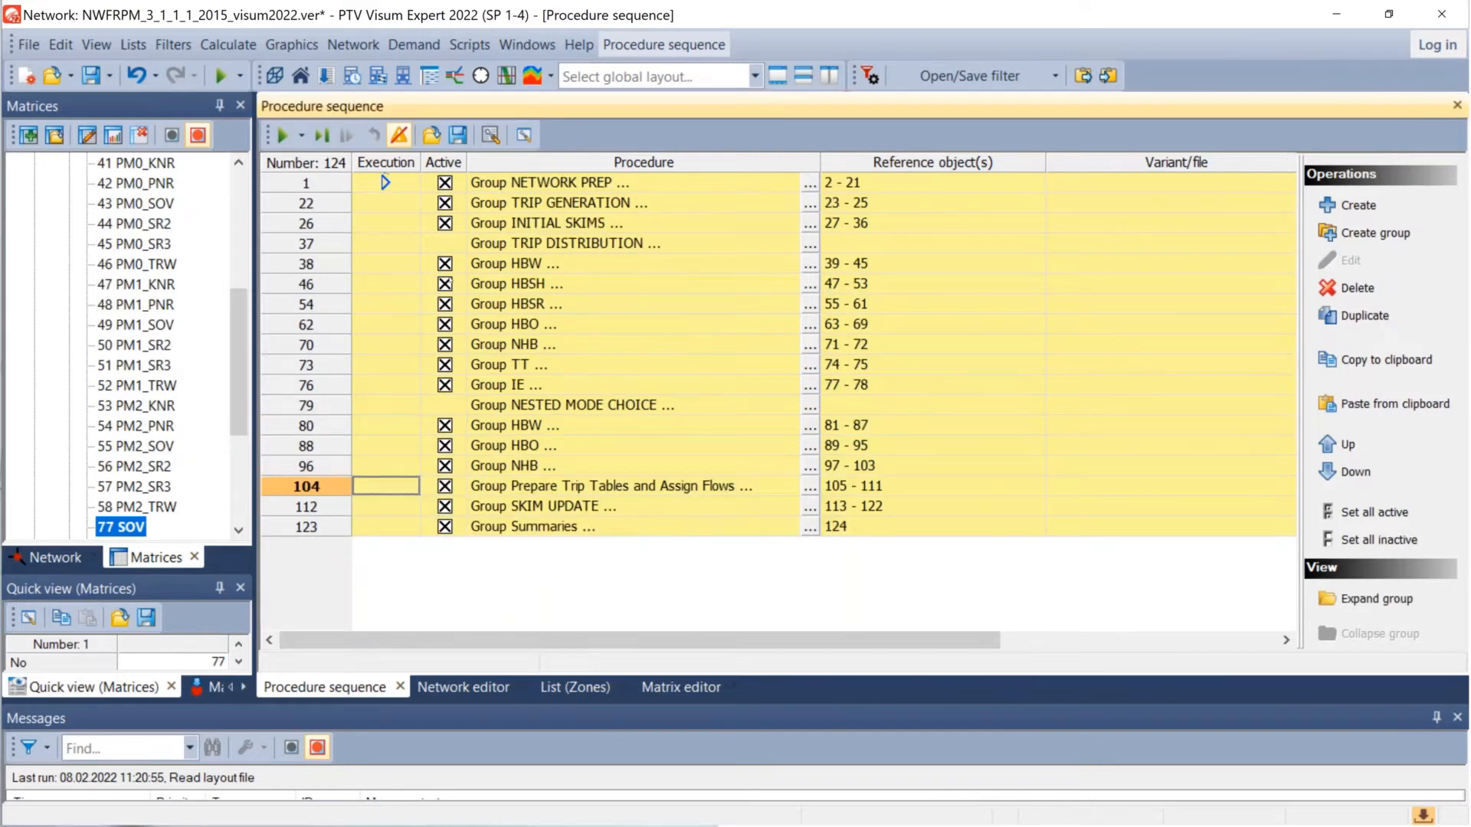
Step: Inspect the procedures inside the TRIP GENERATION and INITIAL SKIMS groups, and collapse both groups again
double_click(390, 203)
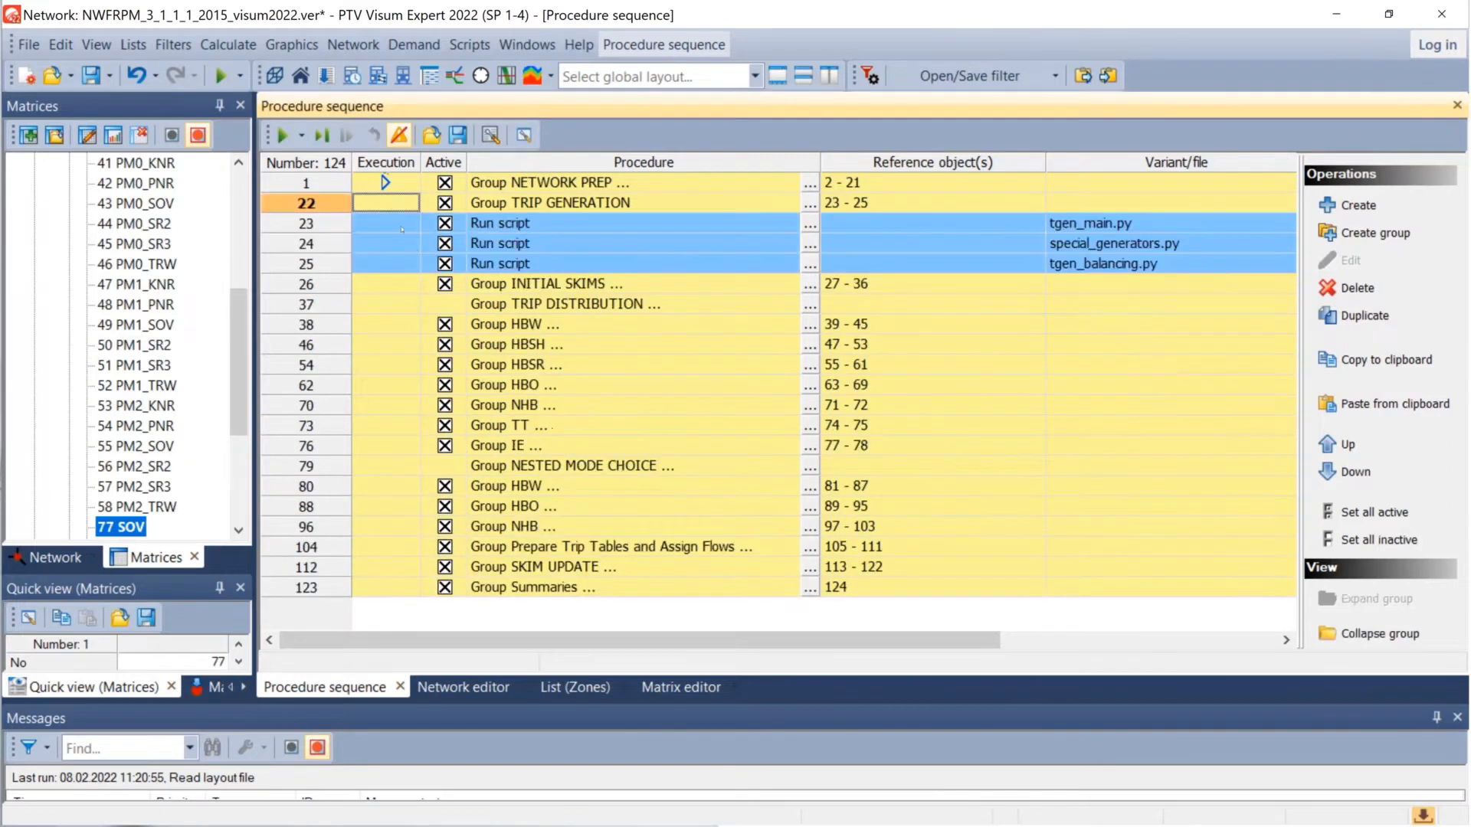
double_click(380, 285)
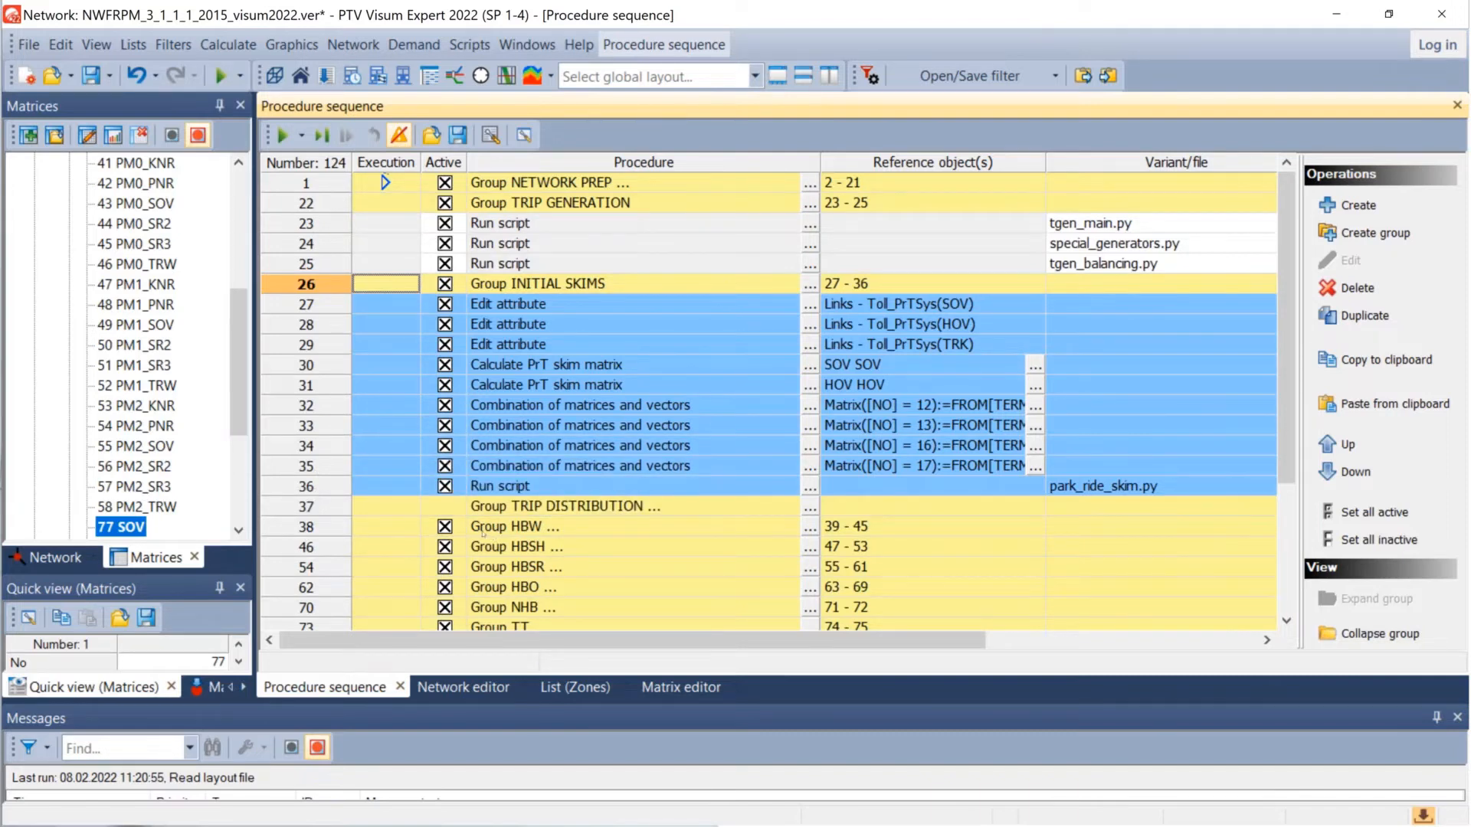
scroll(484, 532, down, 3)
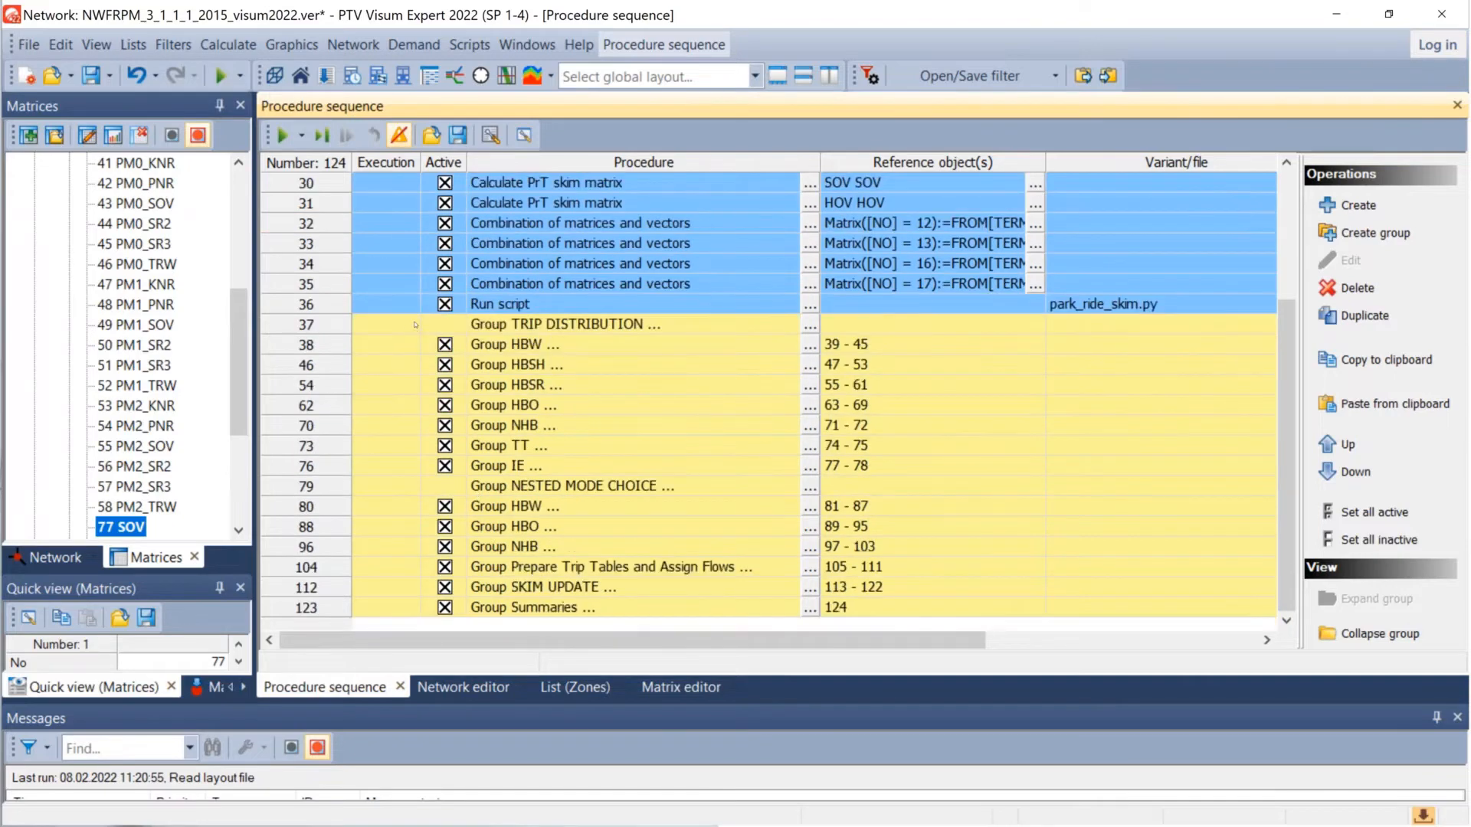
scroll(412, 312, up, 3)
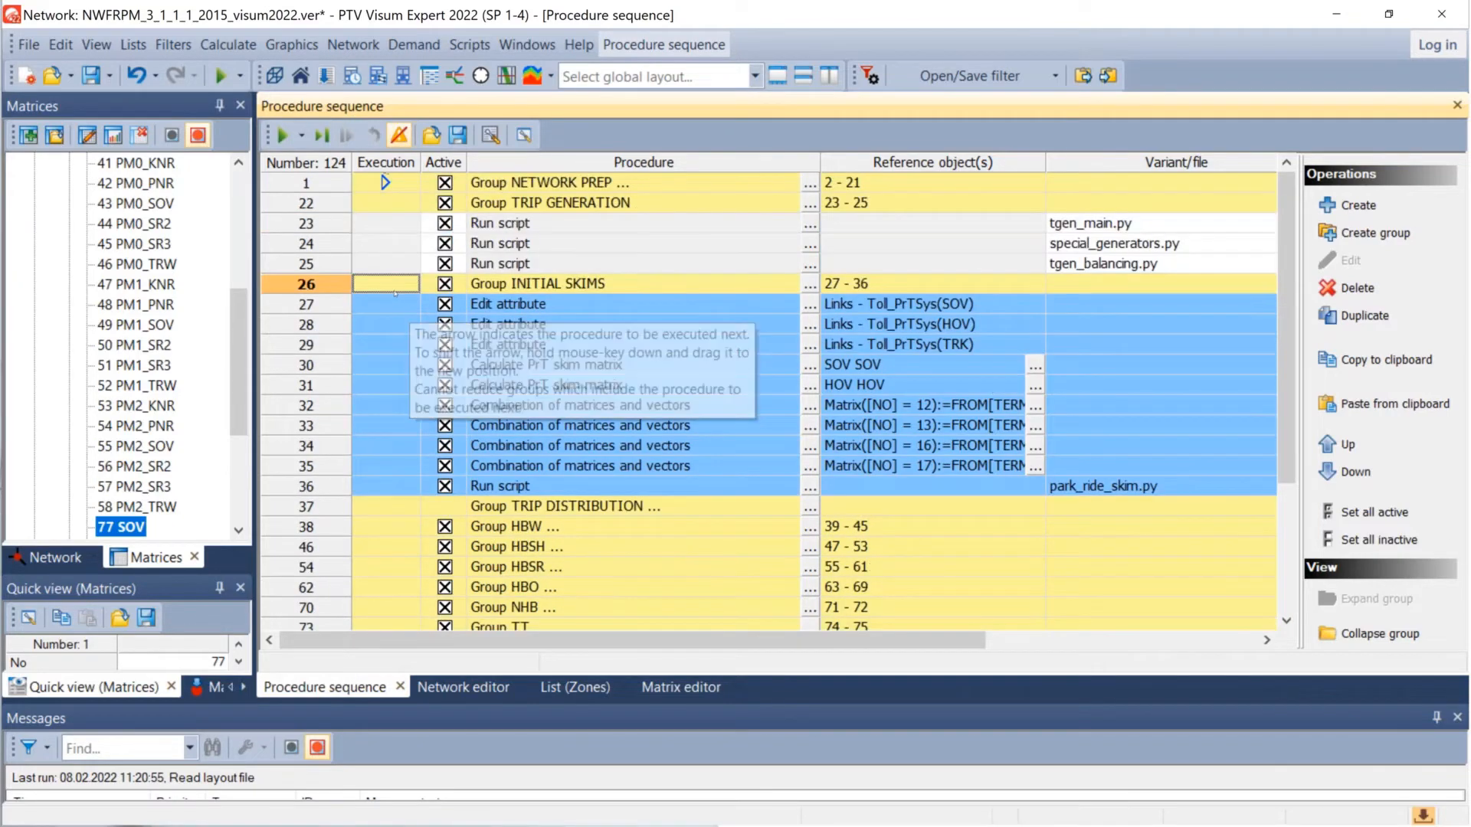
double_click(393, 285)
click(393, 204)
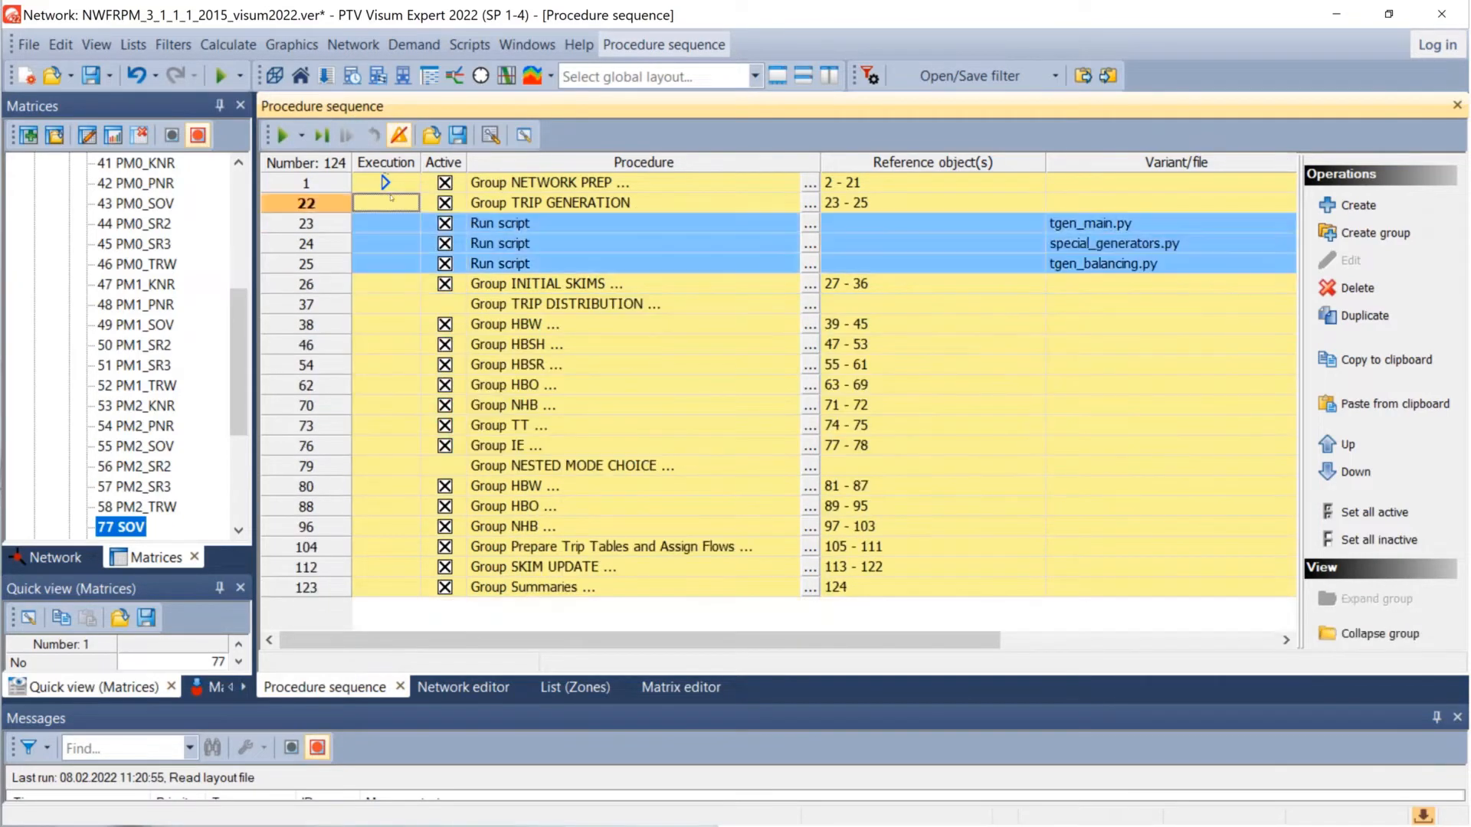
double_click(393, 204)
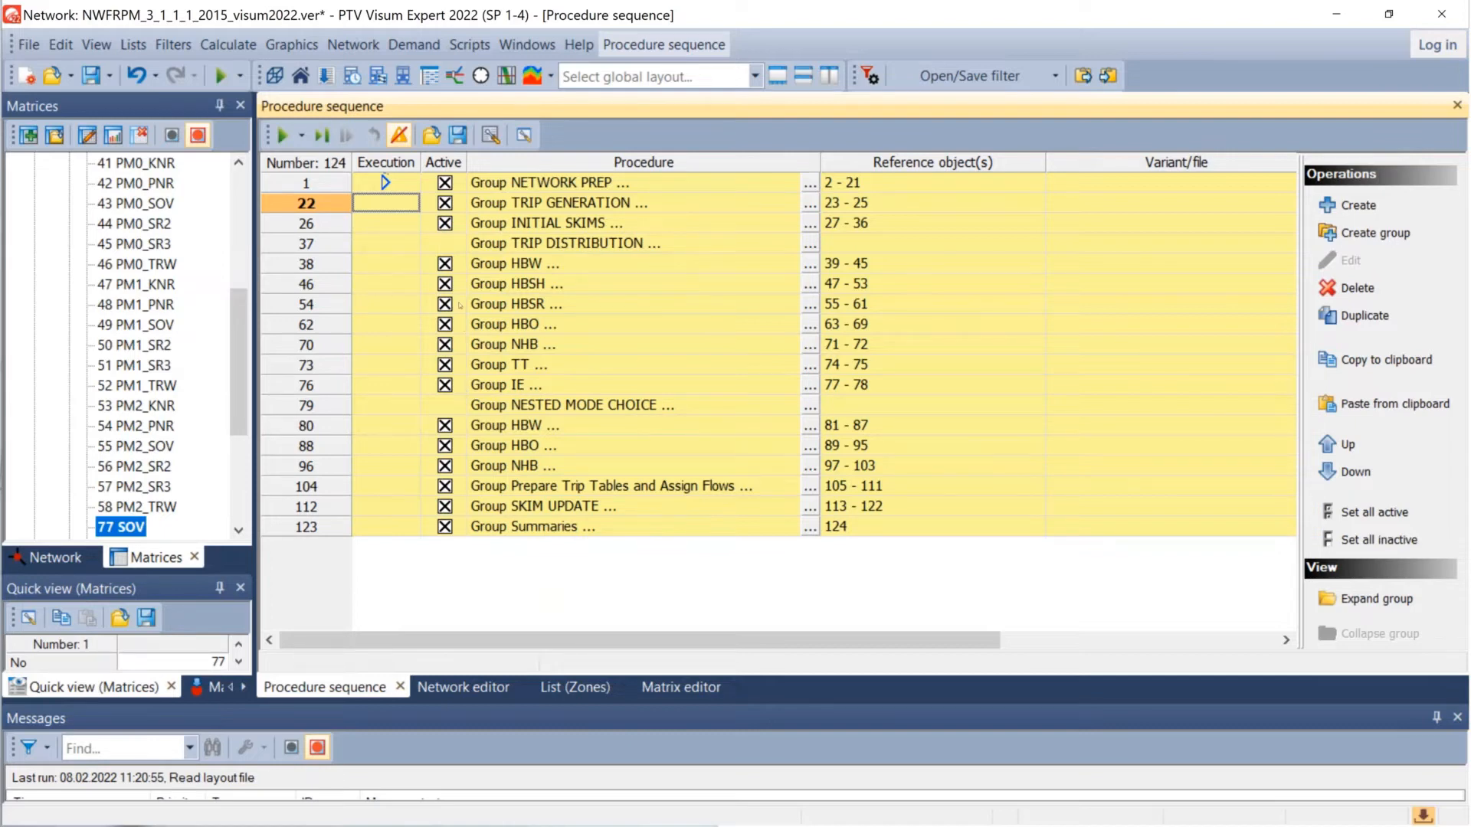
Step: Review the groups from the trip distribution purposes through mode choice, assignment and SKIM UPDATE, and check the contents of the Summaries group
drag(515, 265, 521, 389)
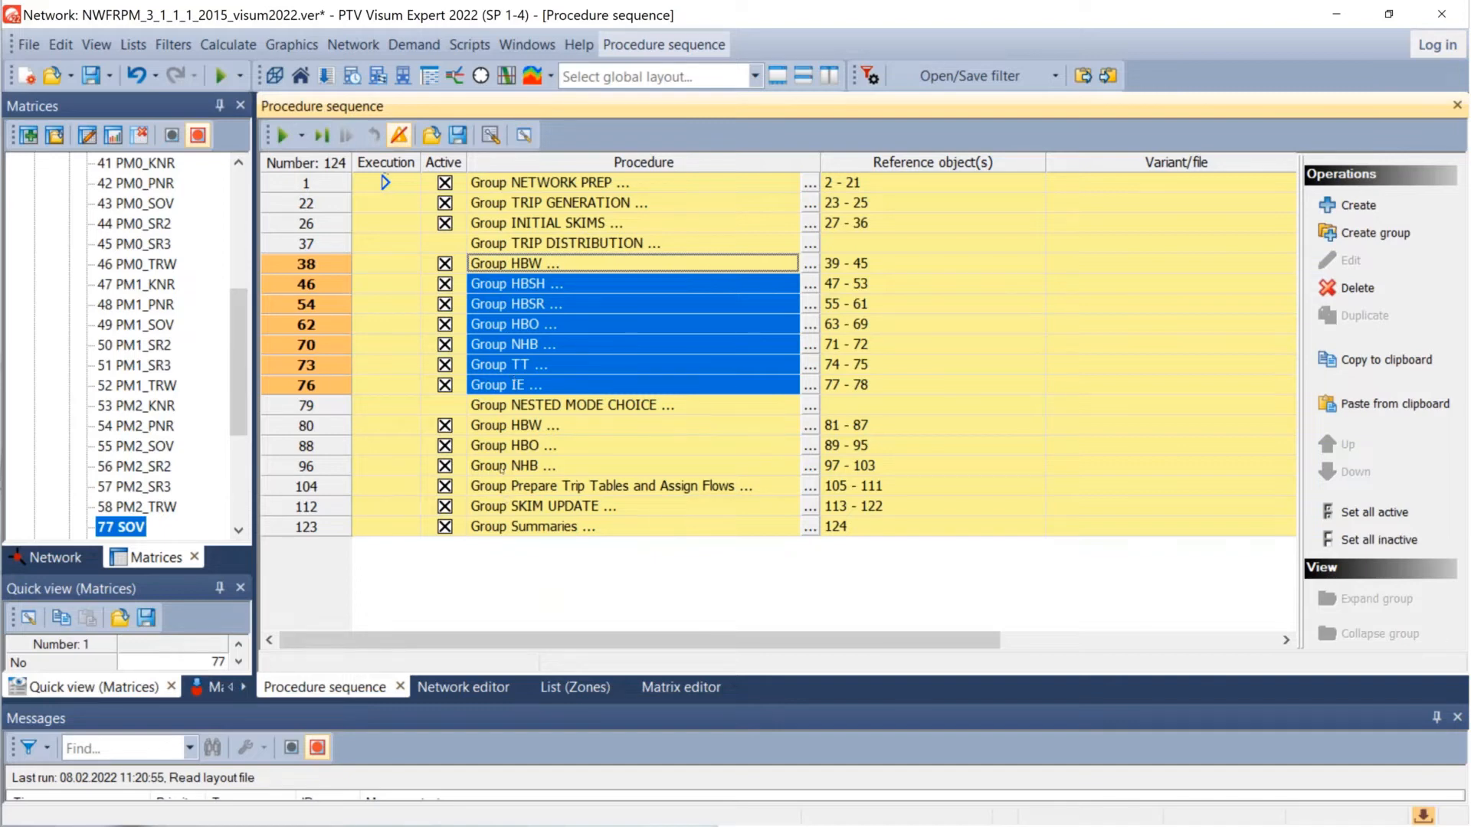
drag(502, 470, 522, 265)
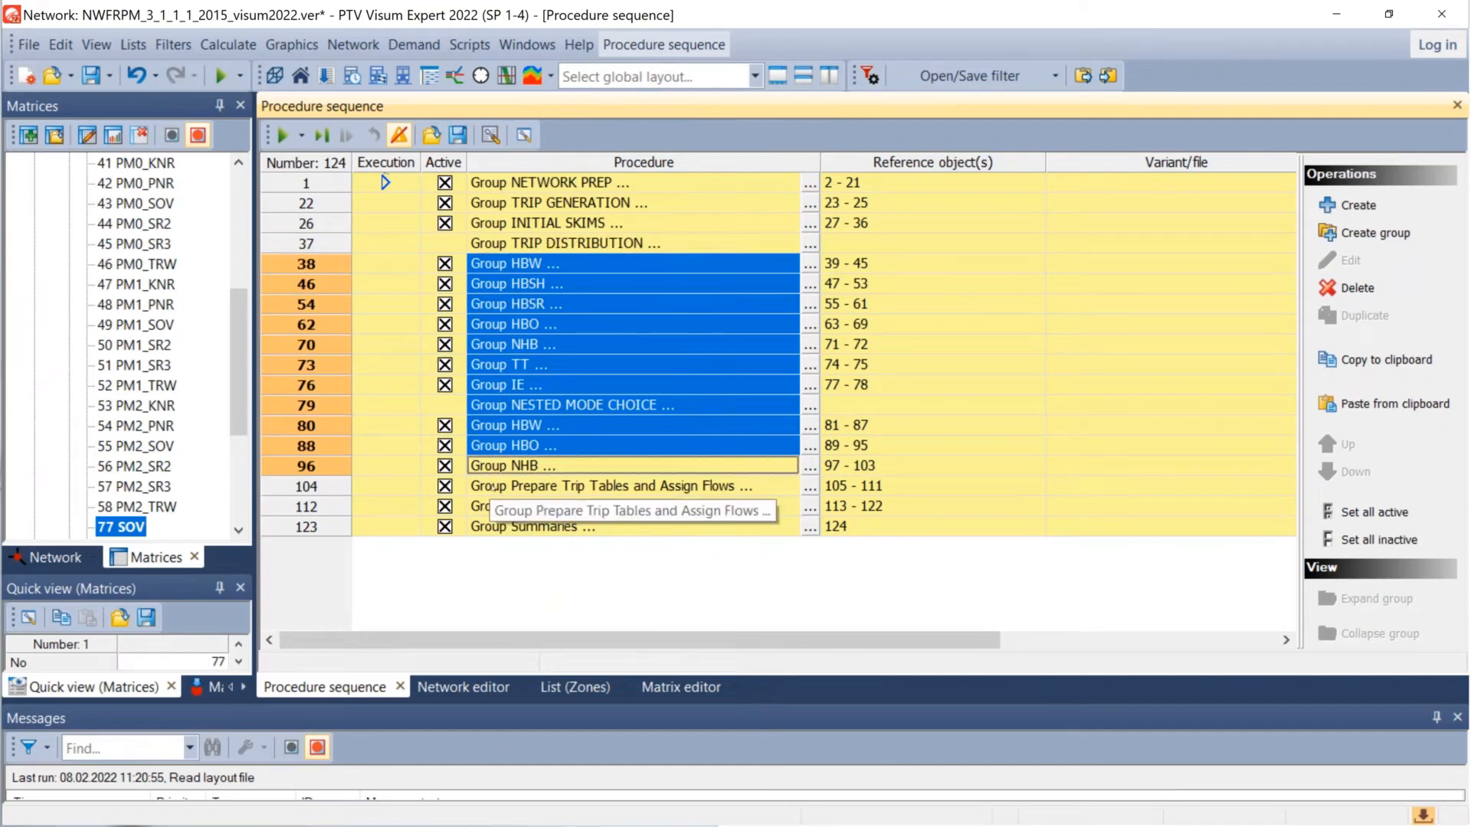
click(491, 485)
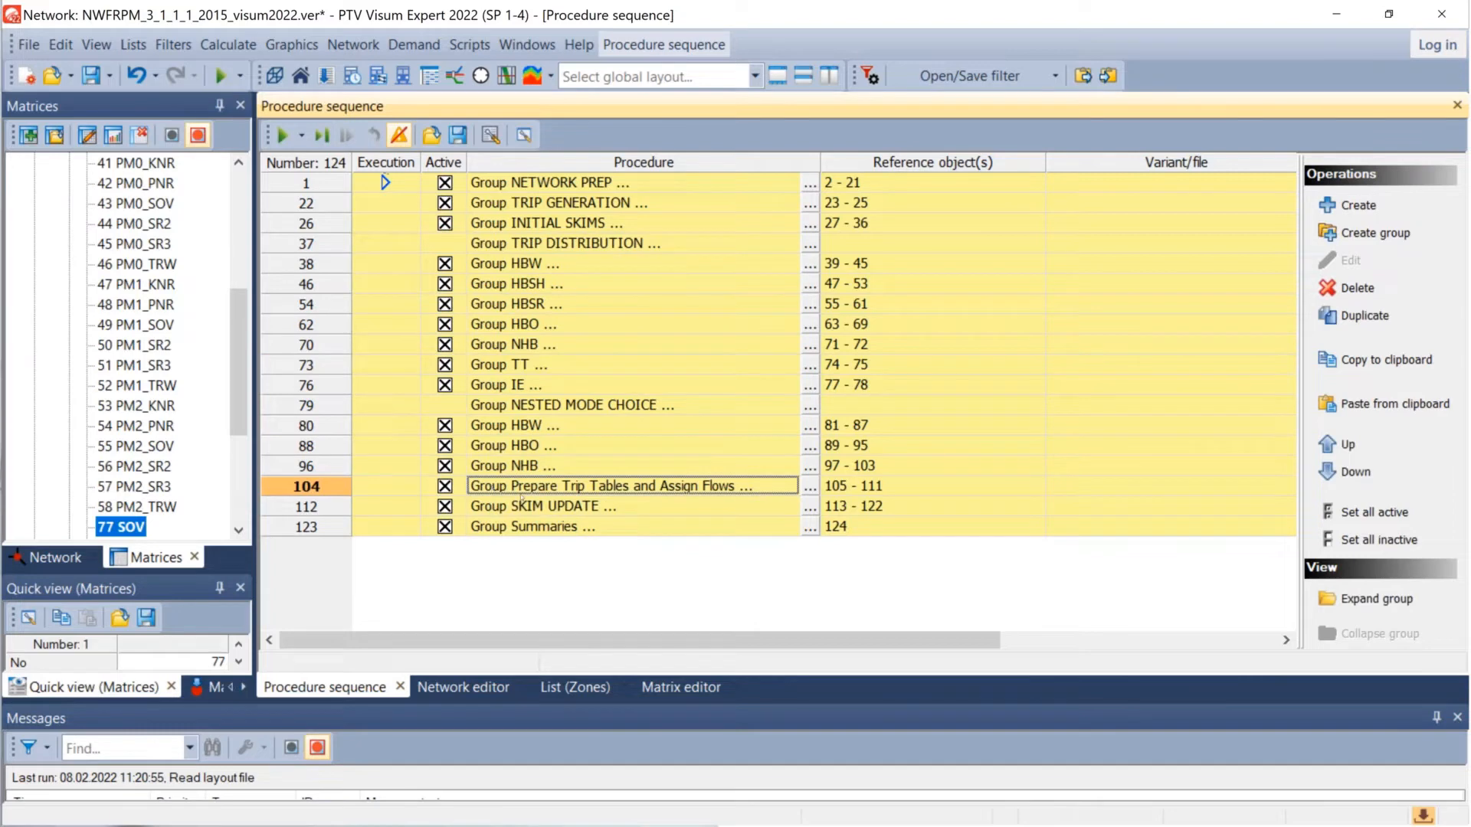
click(516, 509)
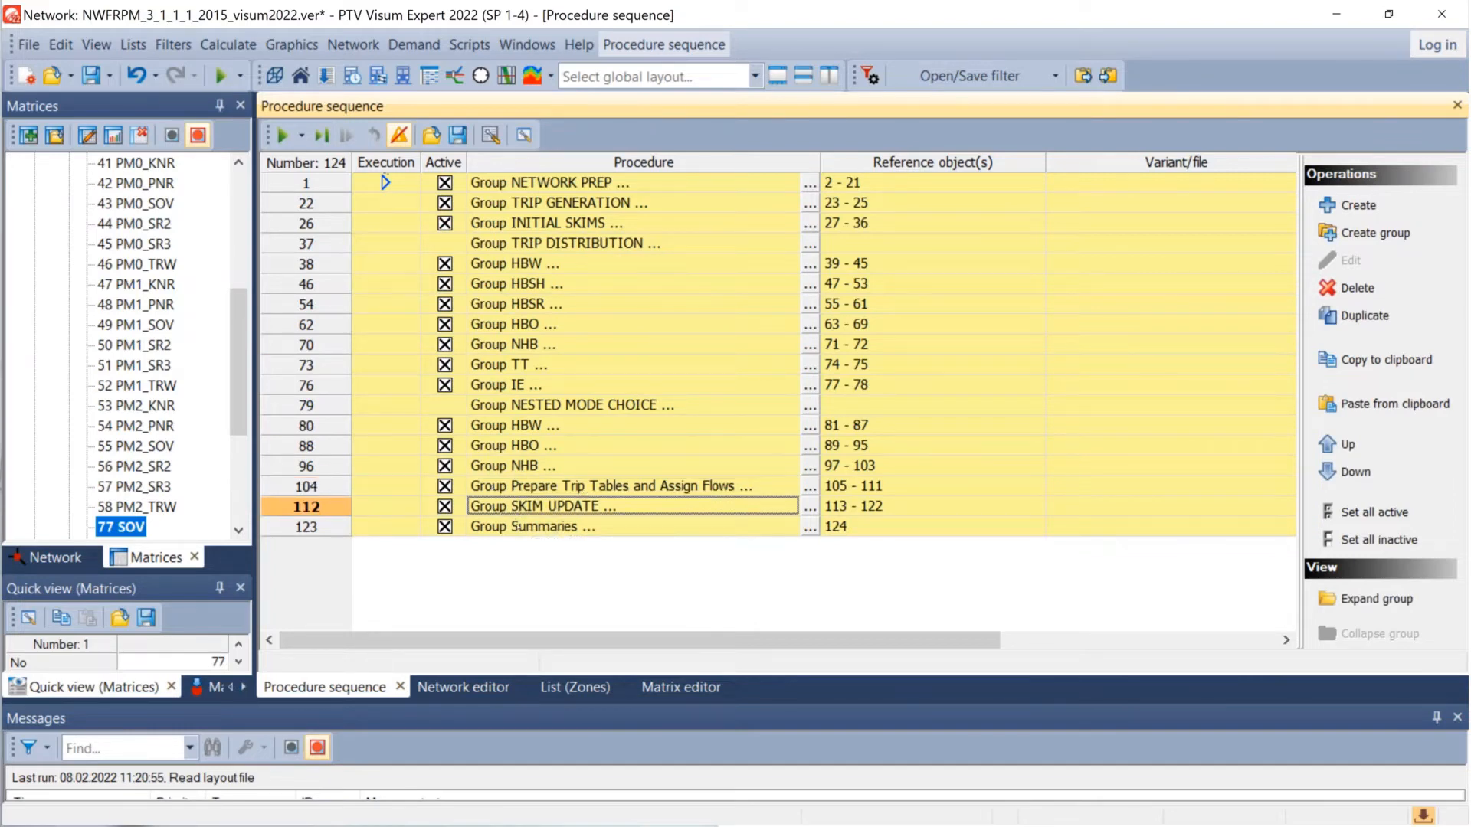
click(515, 528)
double_click(515, 527)
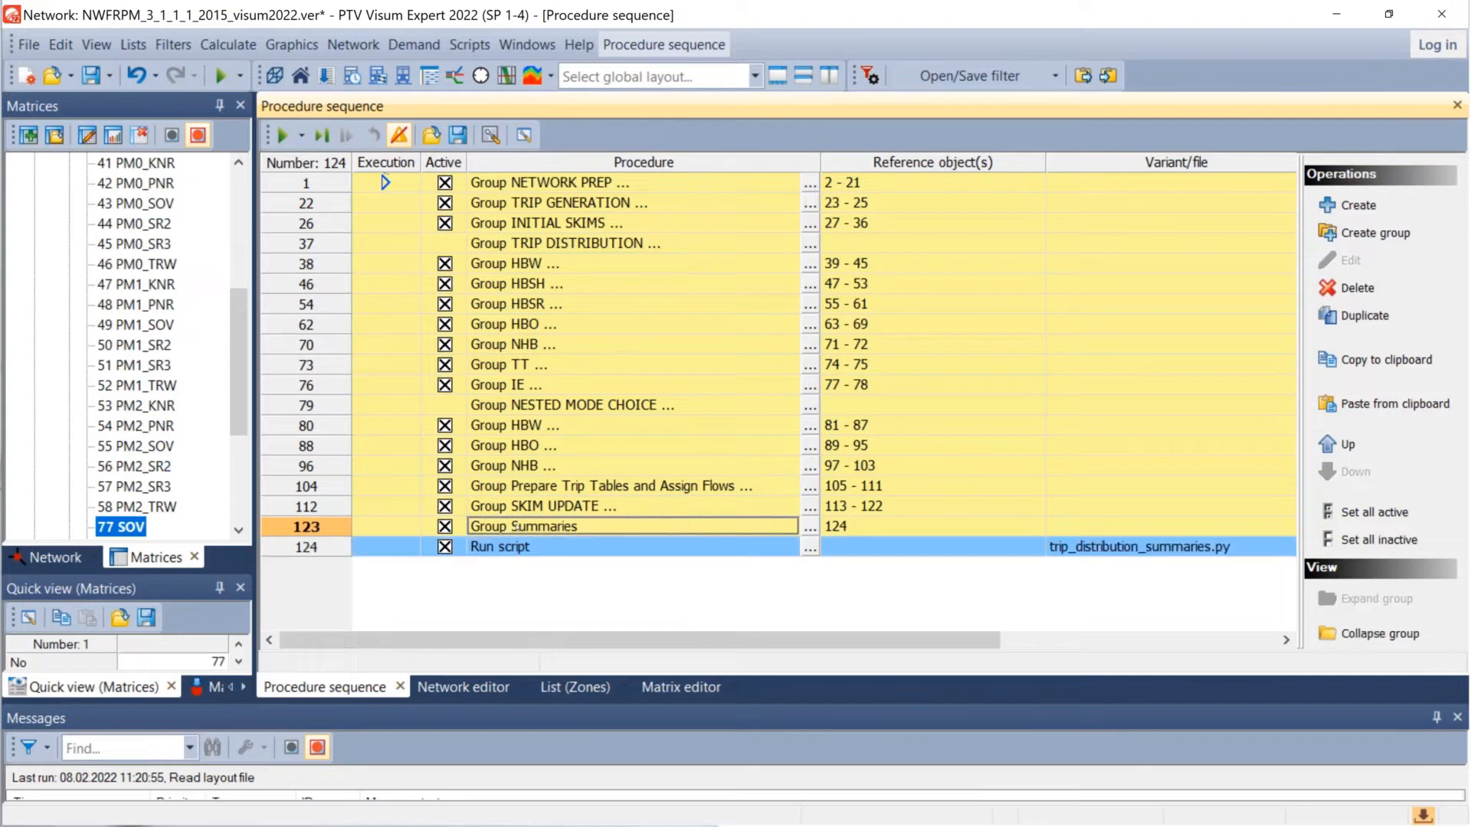
double_click(514, 527)
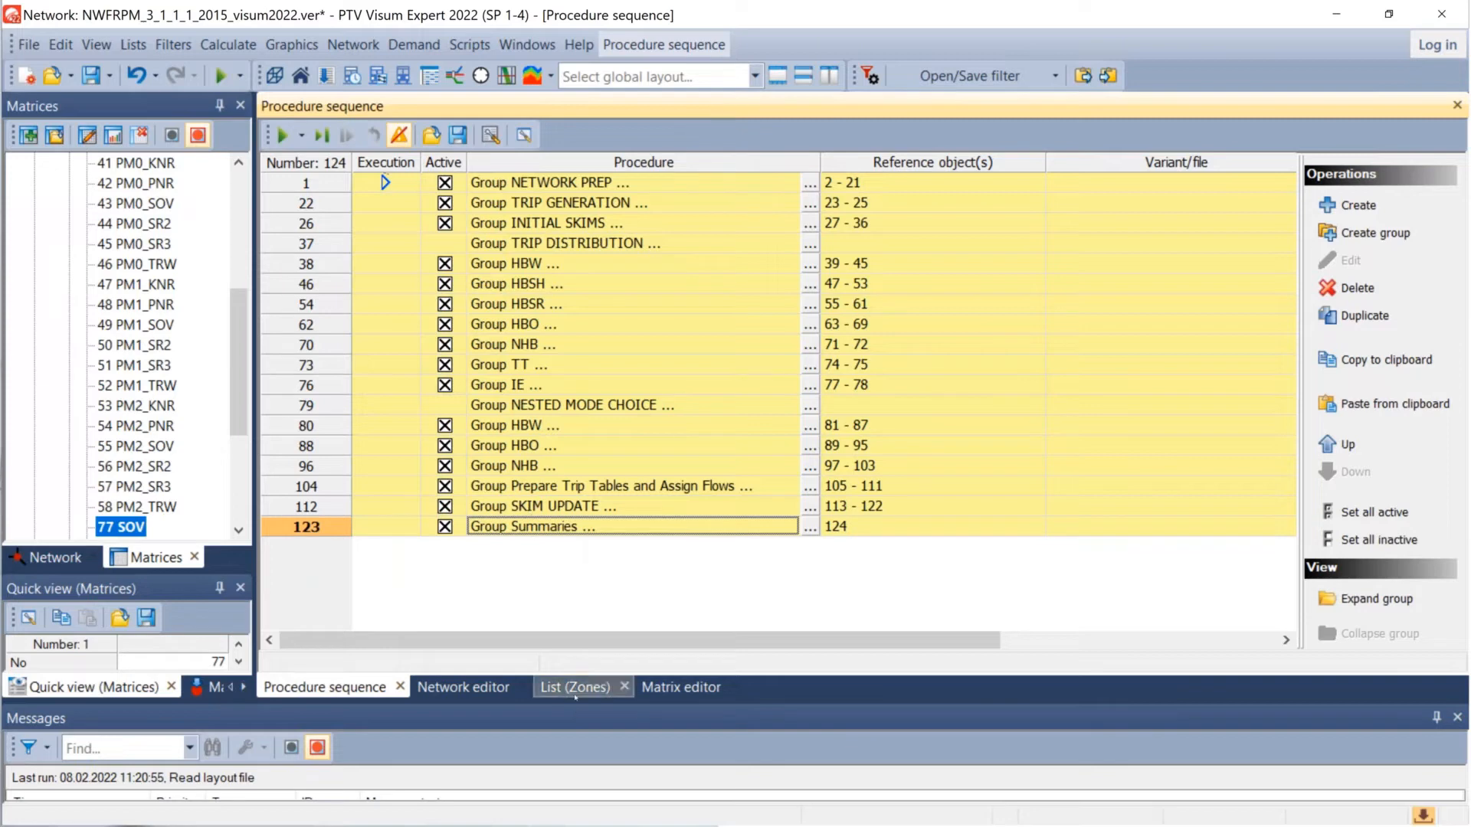
Step: Hide the zones and display the links with their volume bars on the network map around Pensacola
click(470, 688)
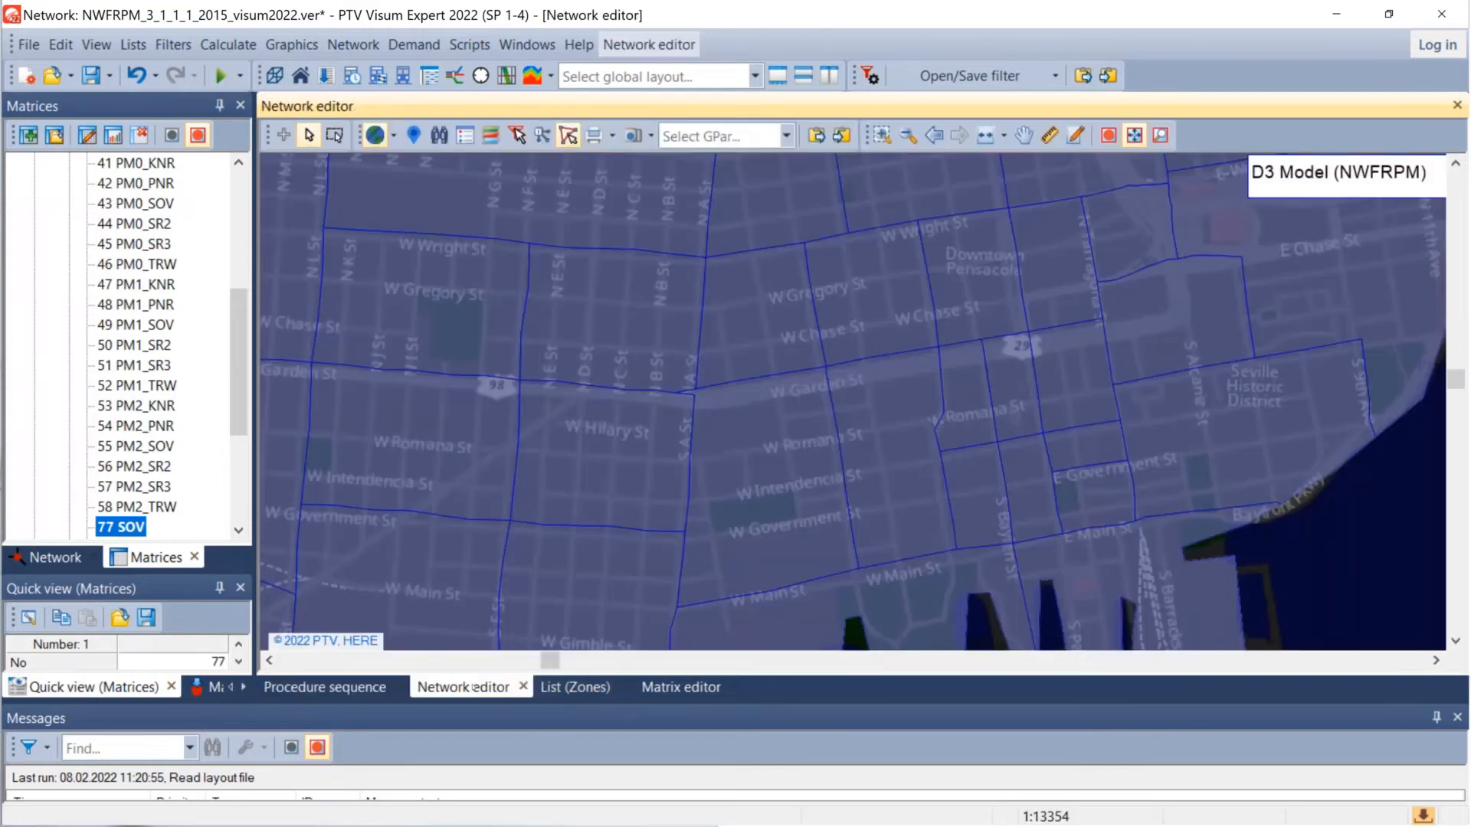
scroll(787, 484, down, 3)
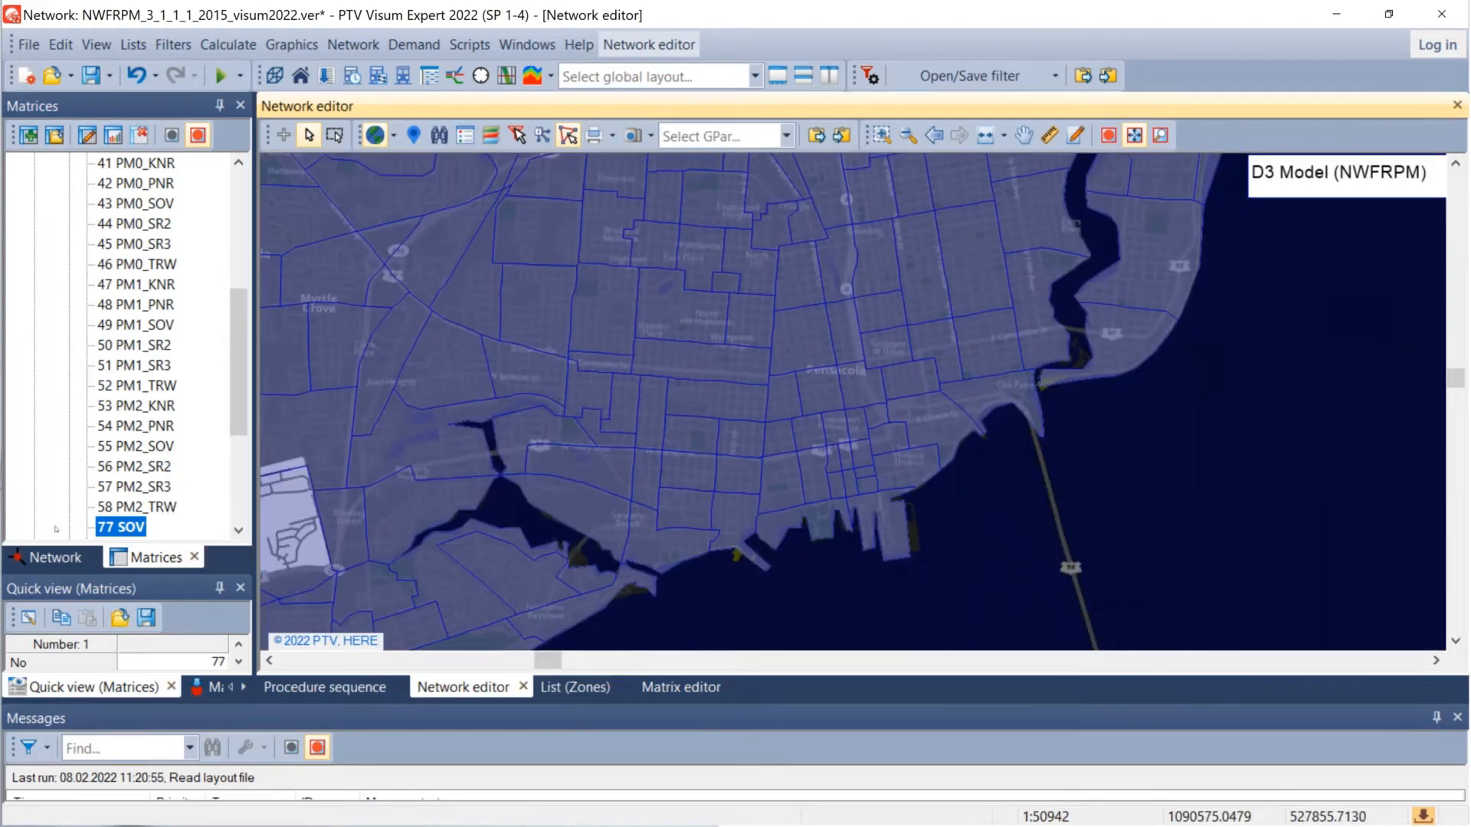
click(55, 557)
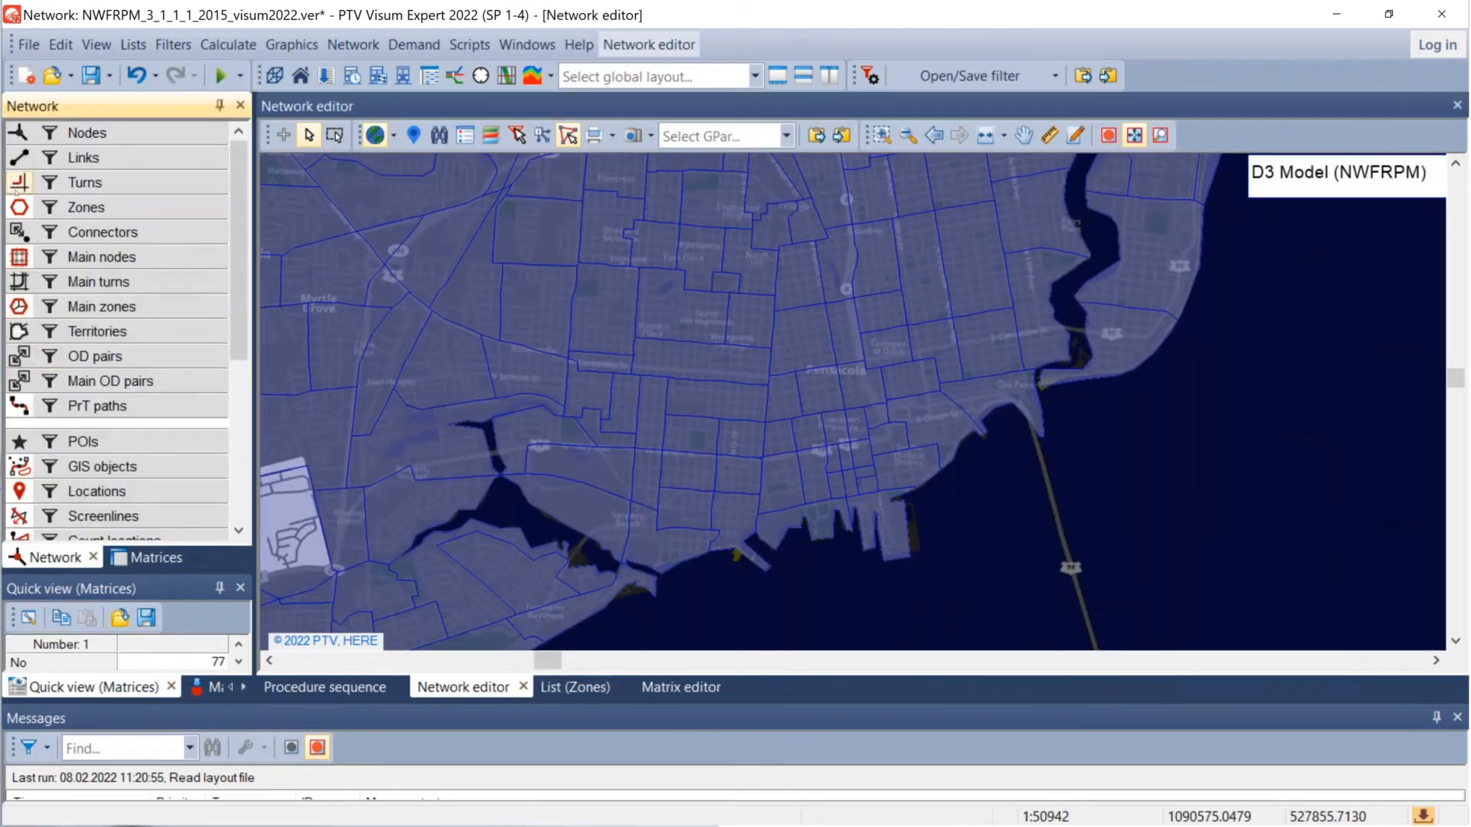
click(20, 208)
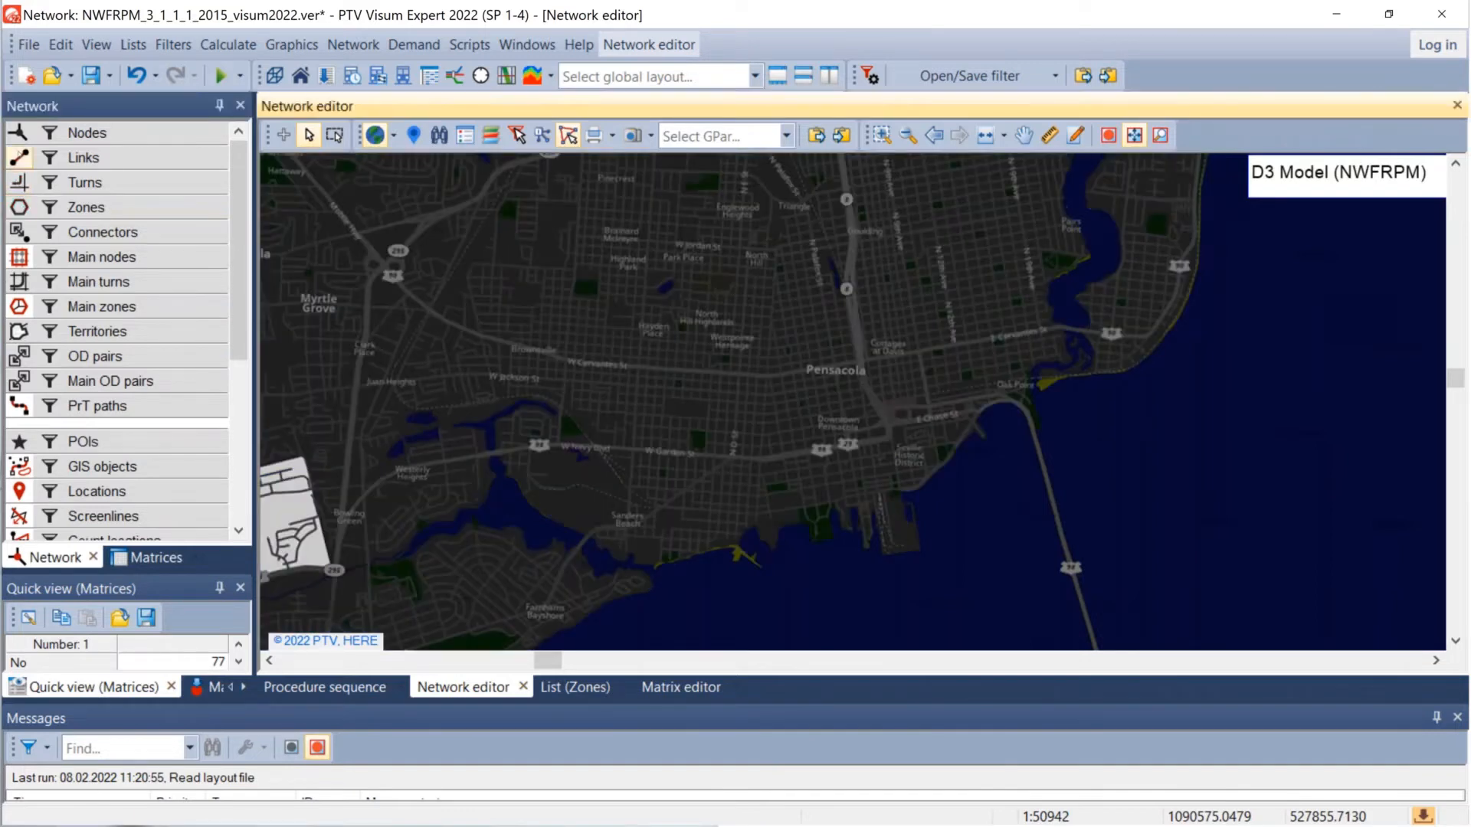
click(21, 158)
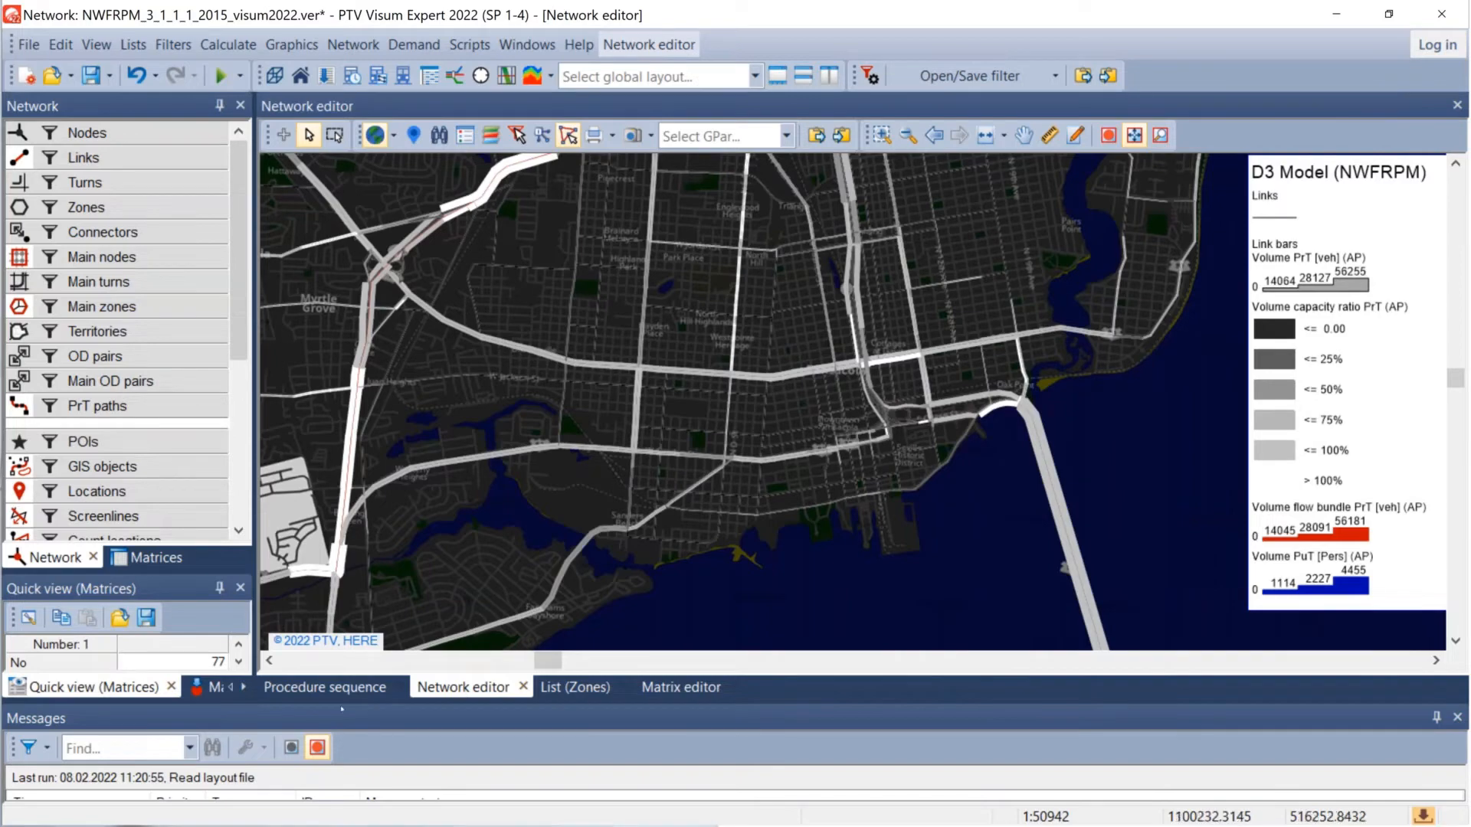
Step: Browse the procedures available for a new entry in the sequence, including signal optimization and matrix operations, and cancel without adding one
click(303, 683)
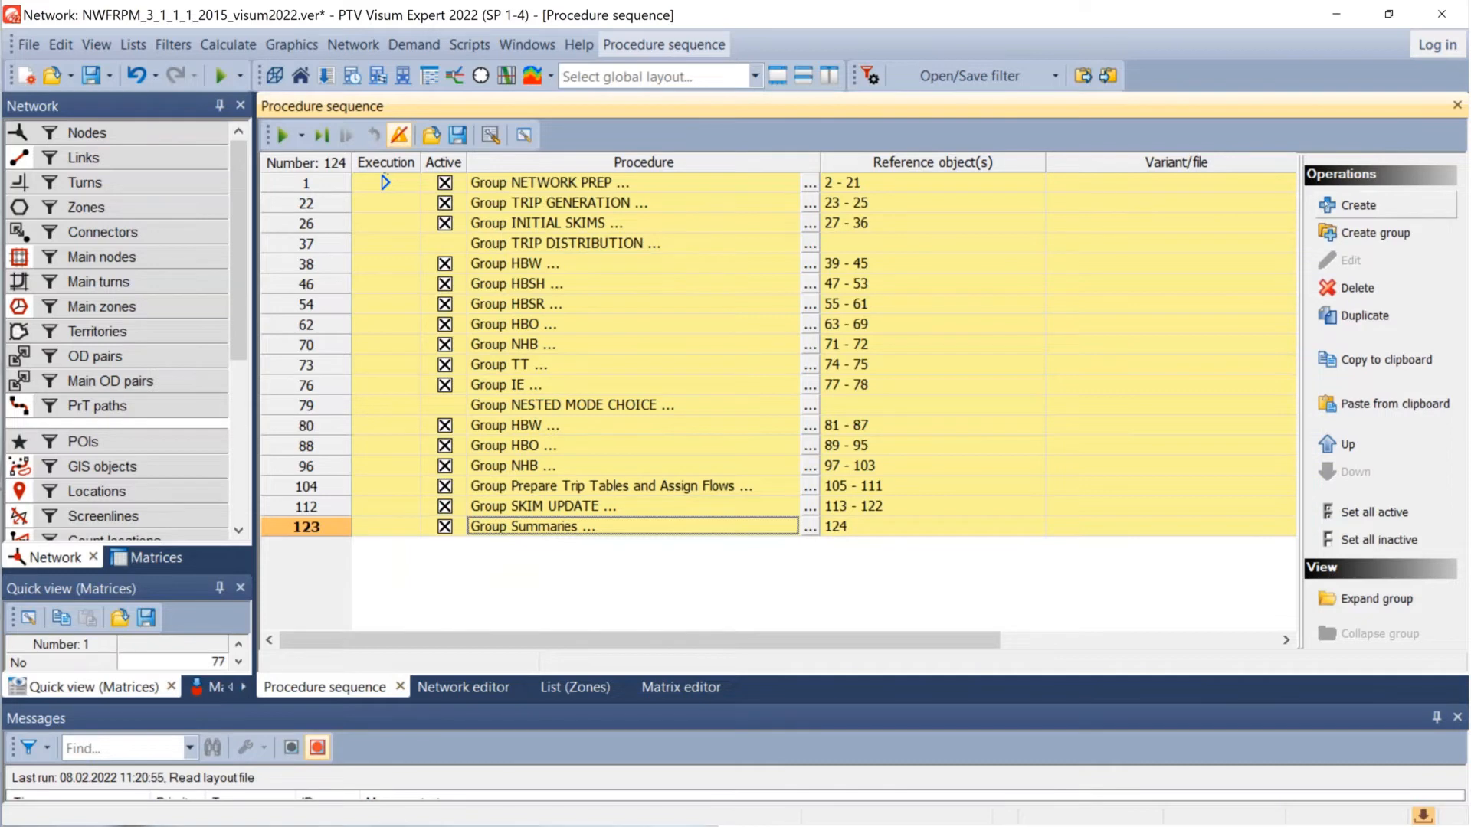
click(1358, 205)
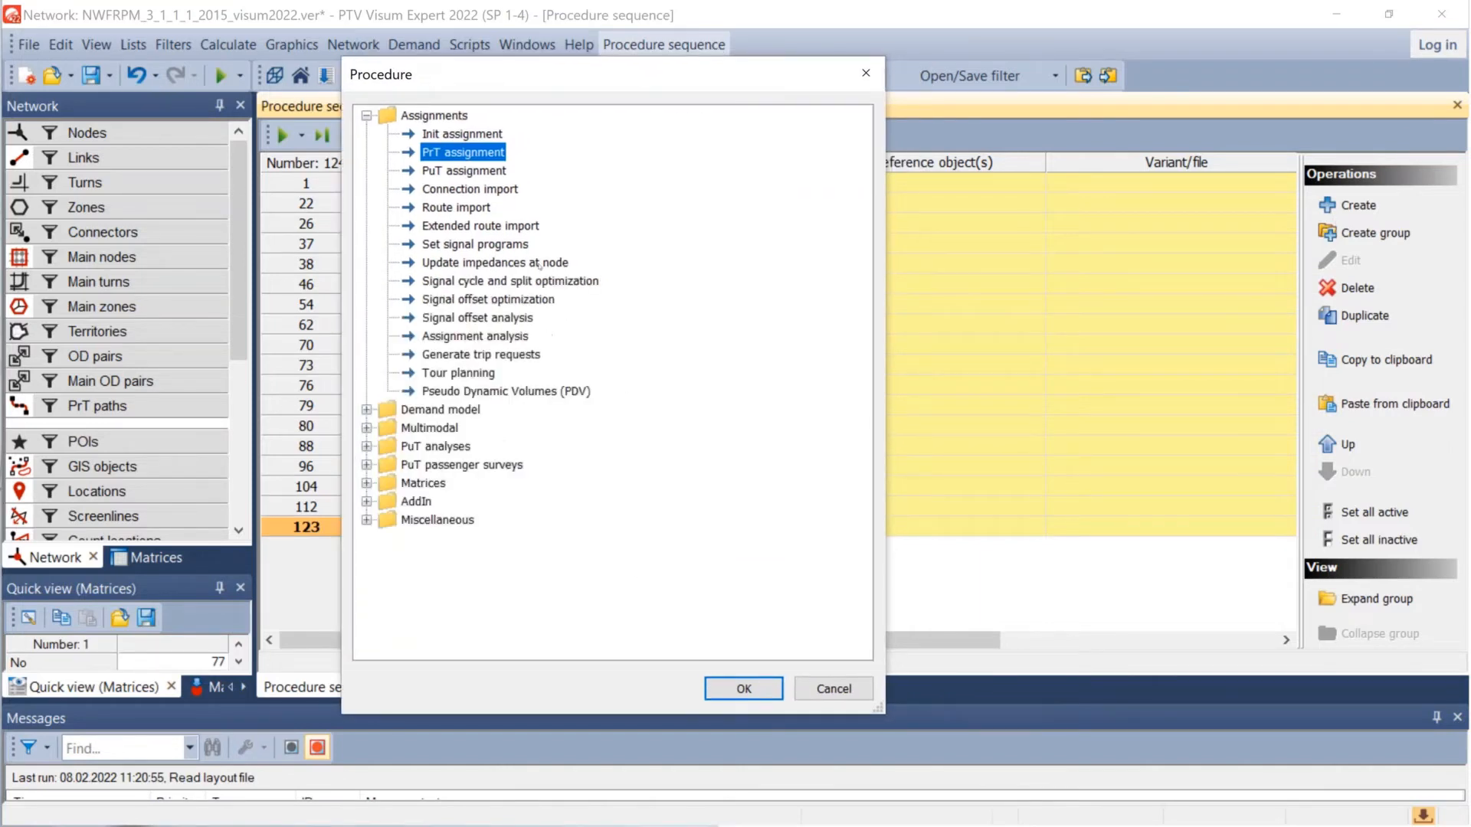
click(464, 281)
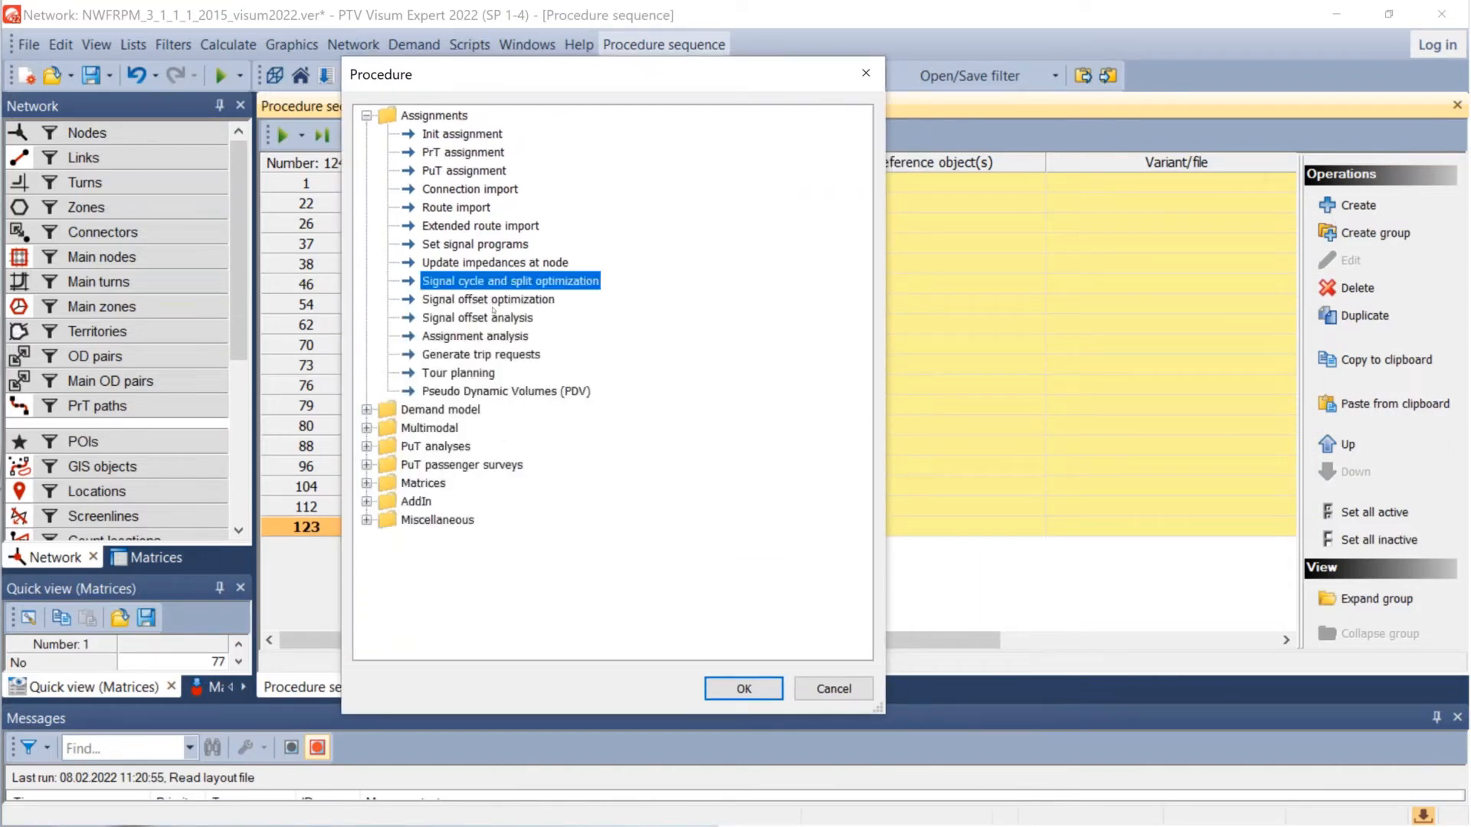
click(491, 300)
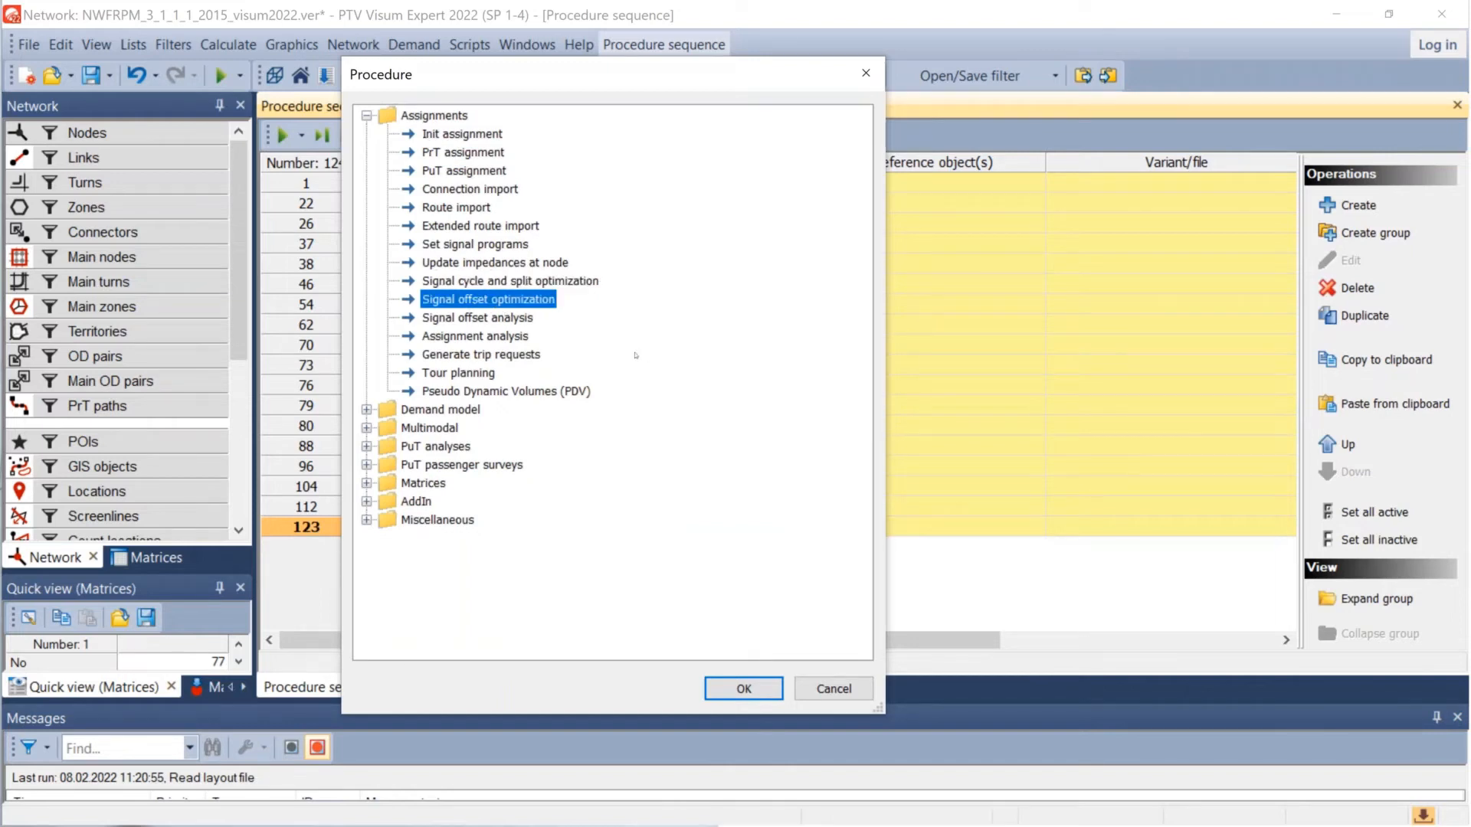
click(499, 319)
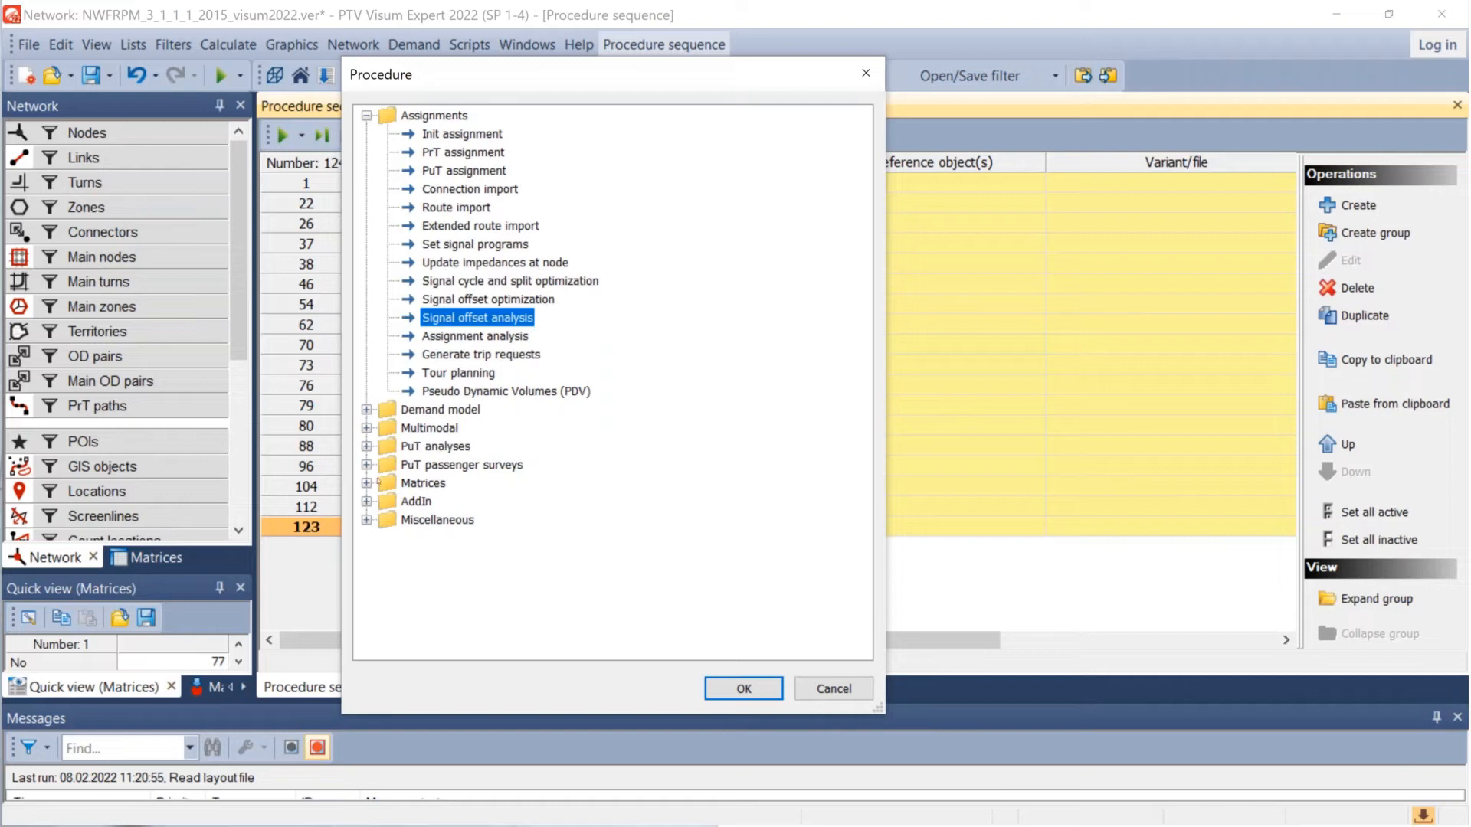
click(368, 483)
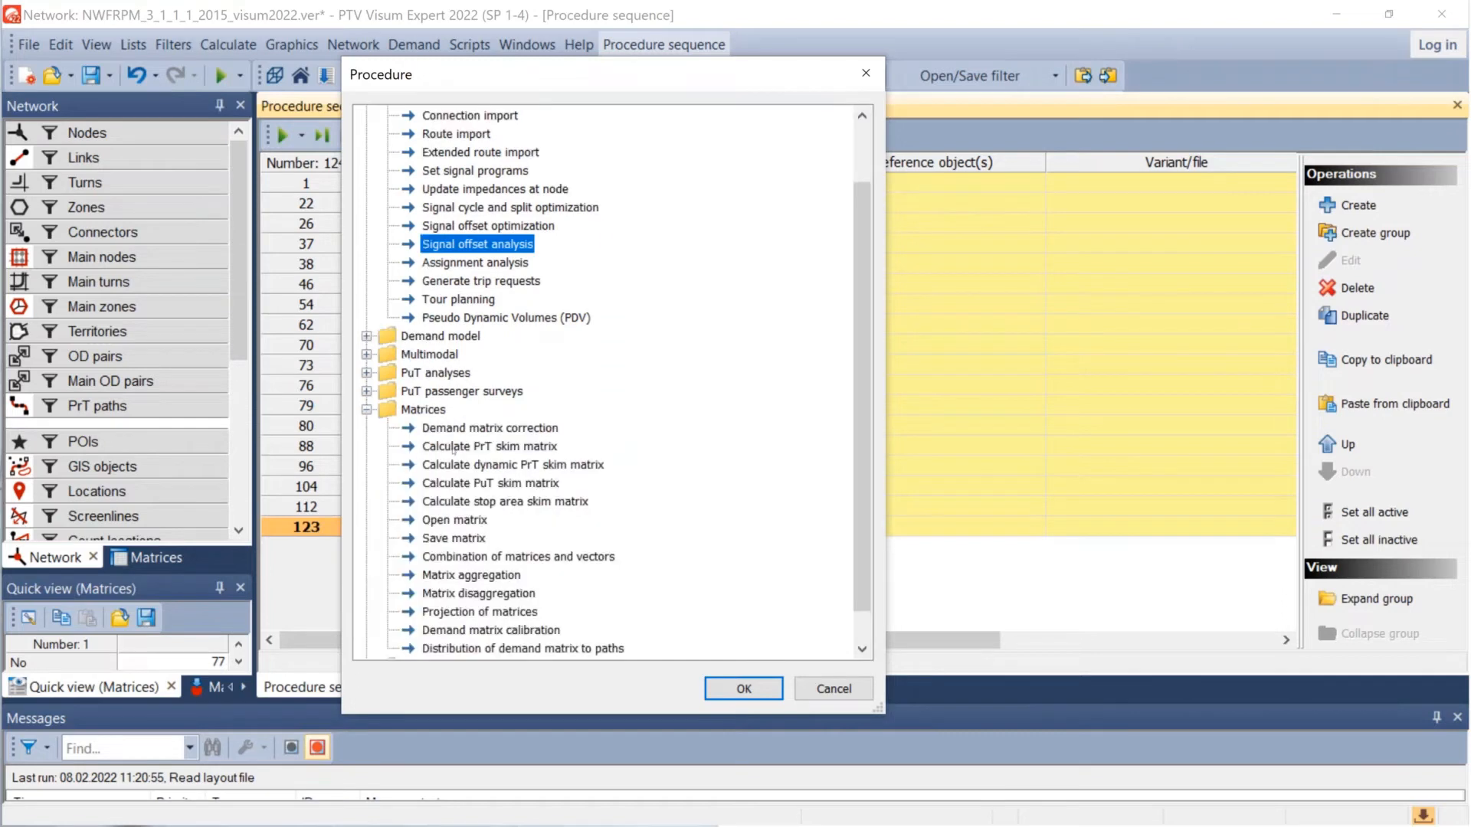
click(487, 429)
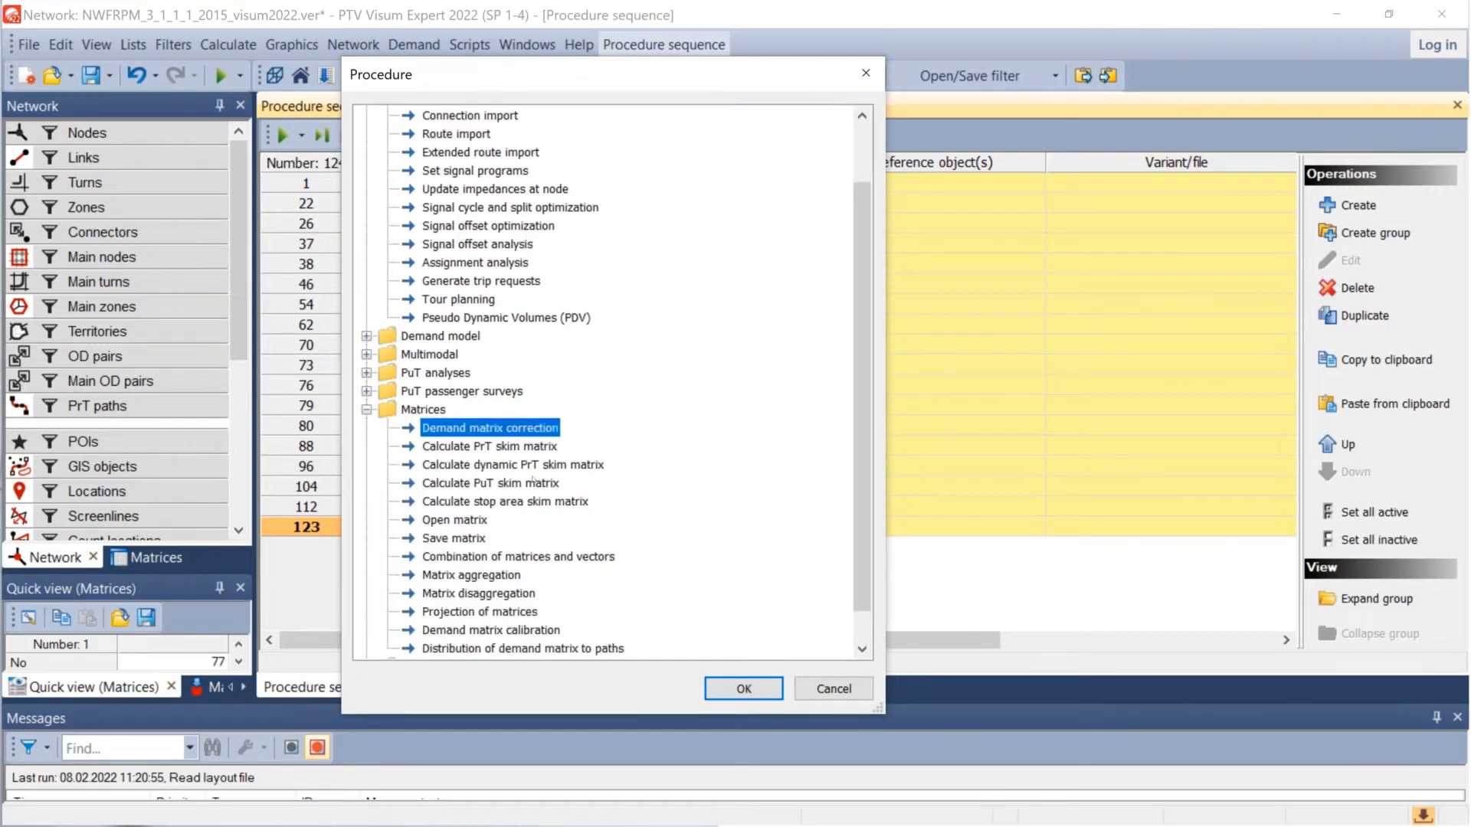
click(368, 410)
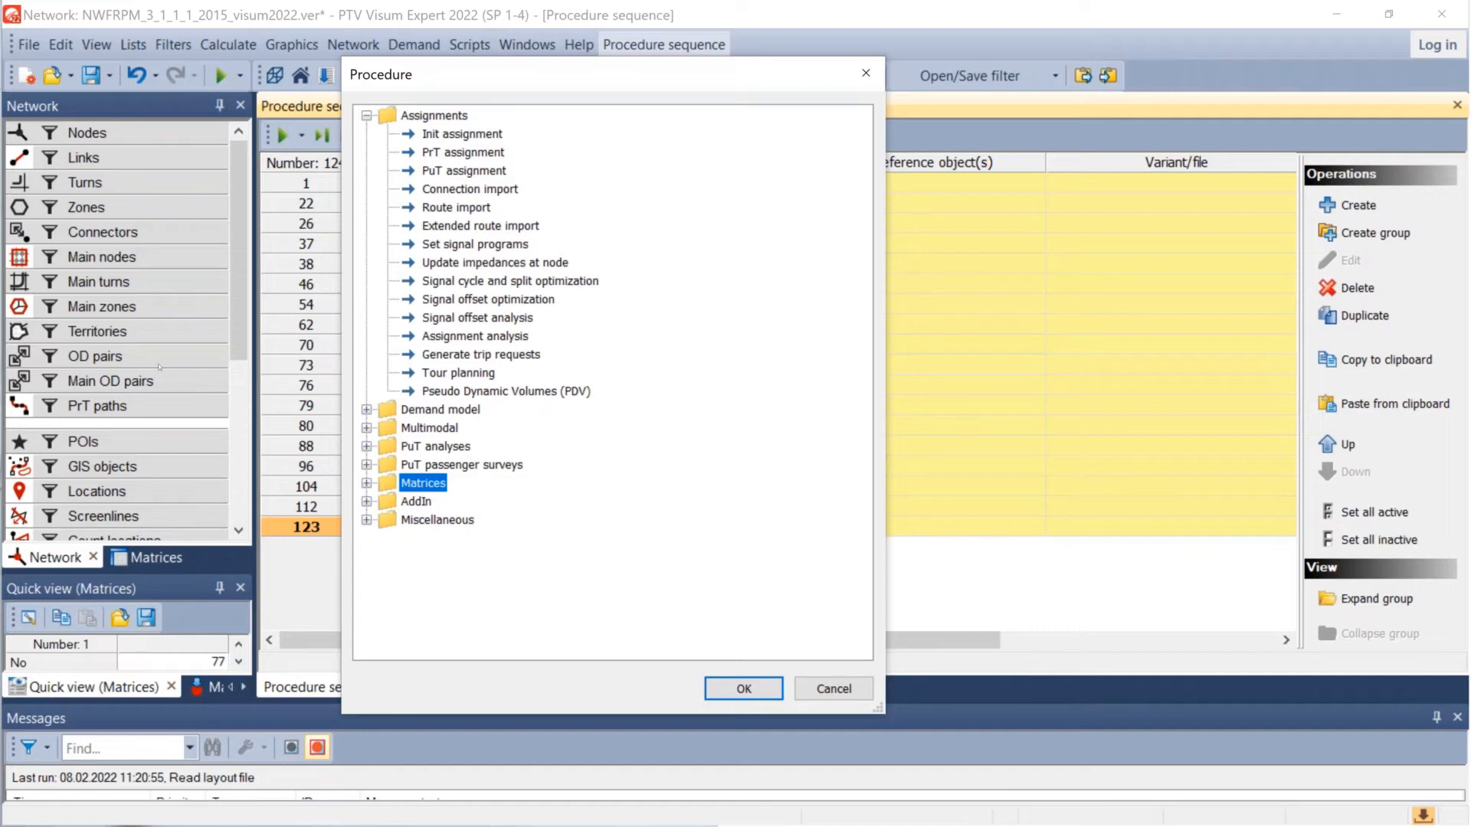
click(820, 692)
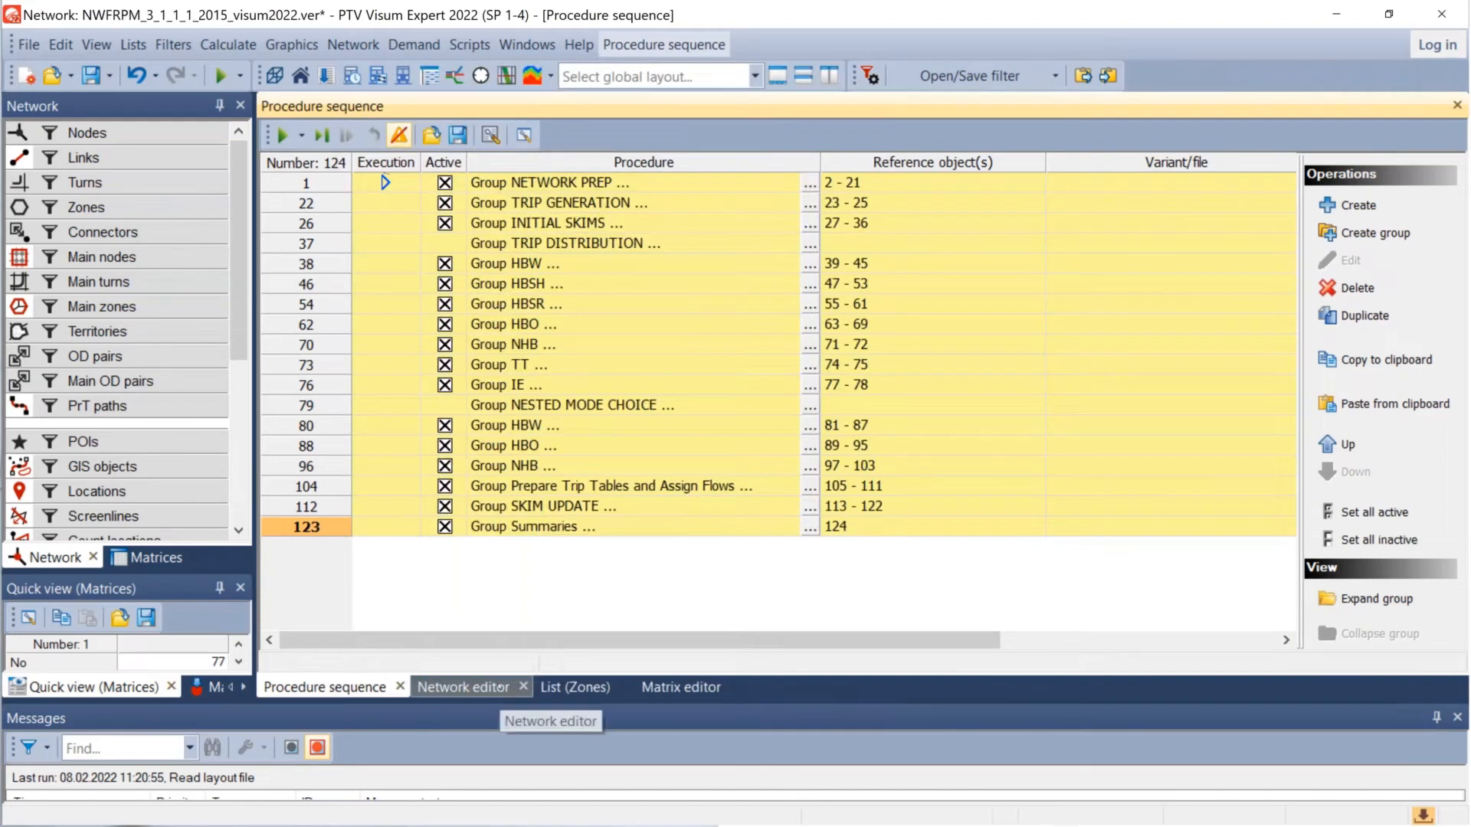
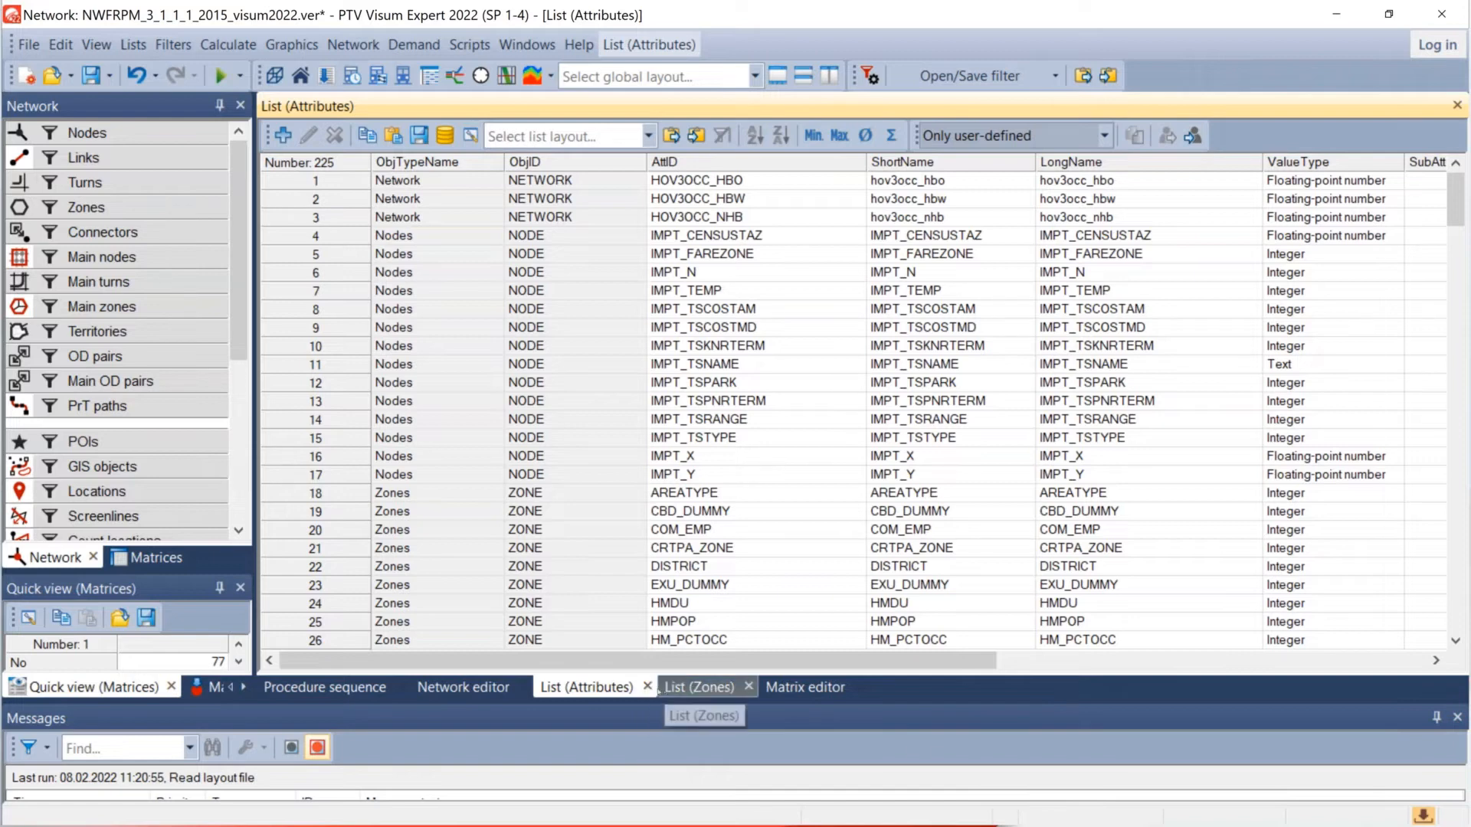
Step: Close the current attribute list and reopen the list of user-defined attributes from the network editor
click(646, 688)
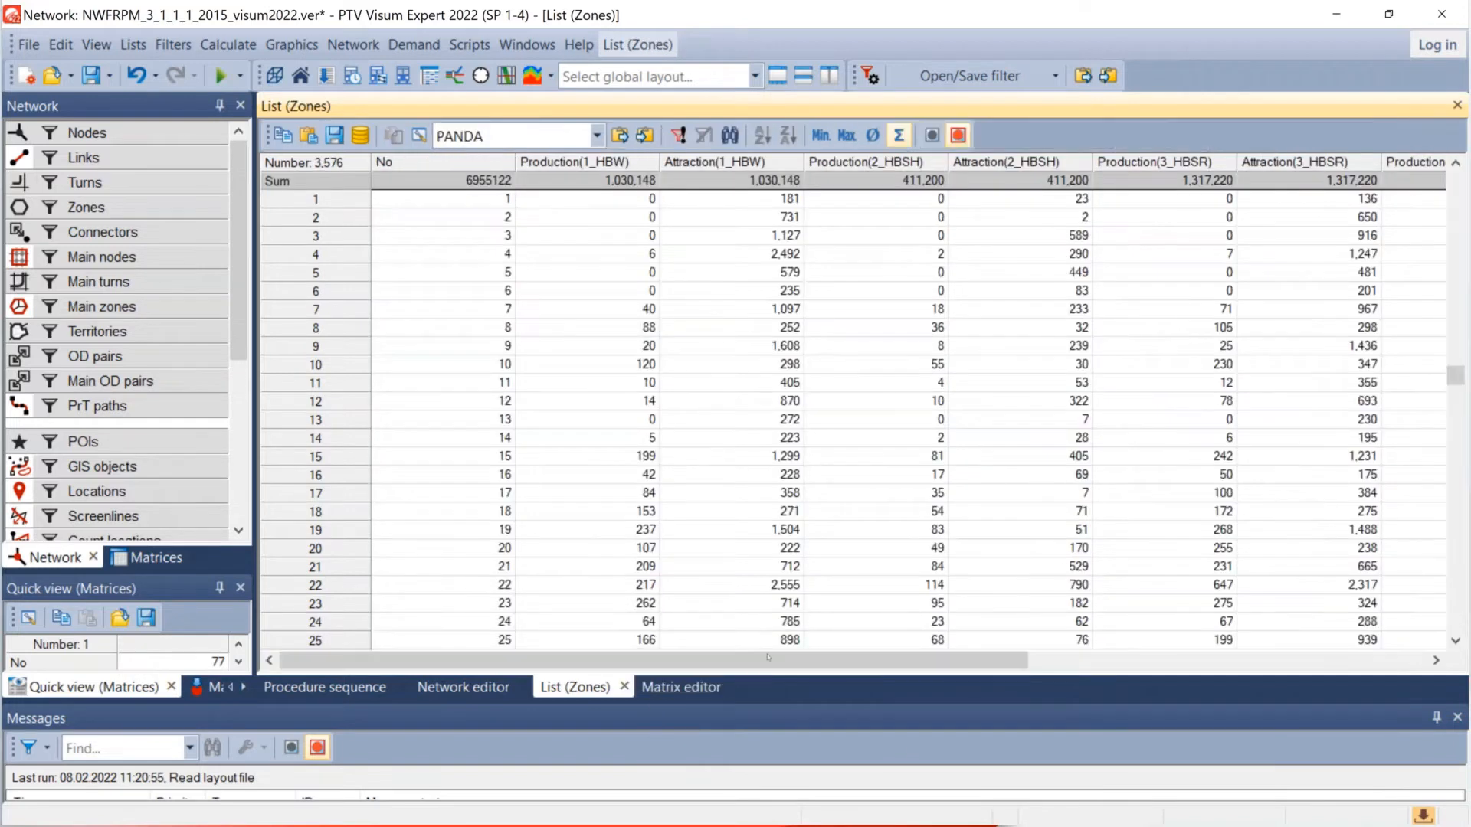
click(472, 686)
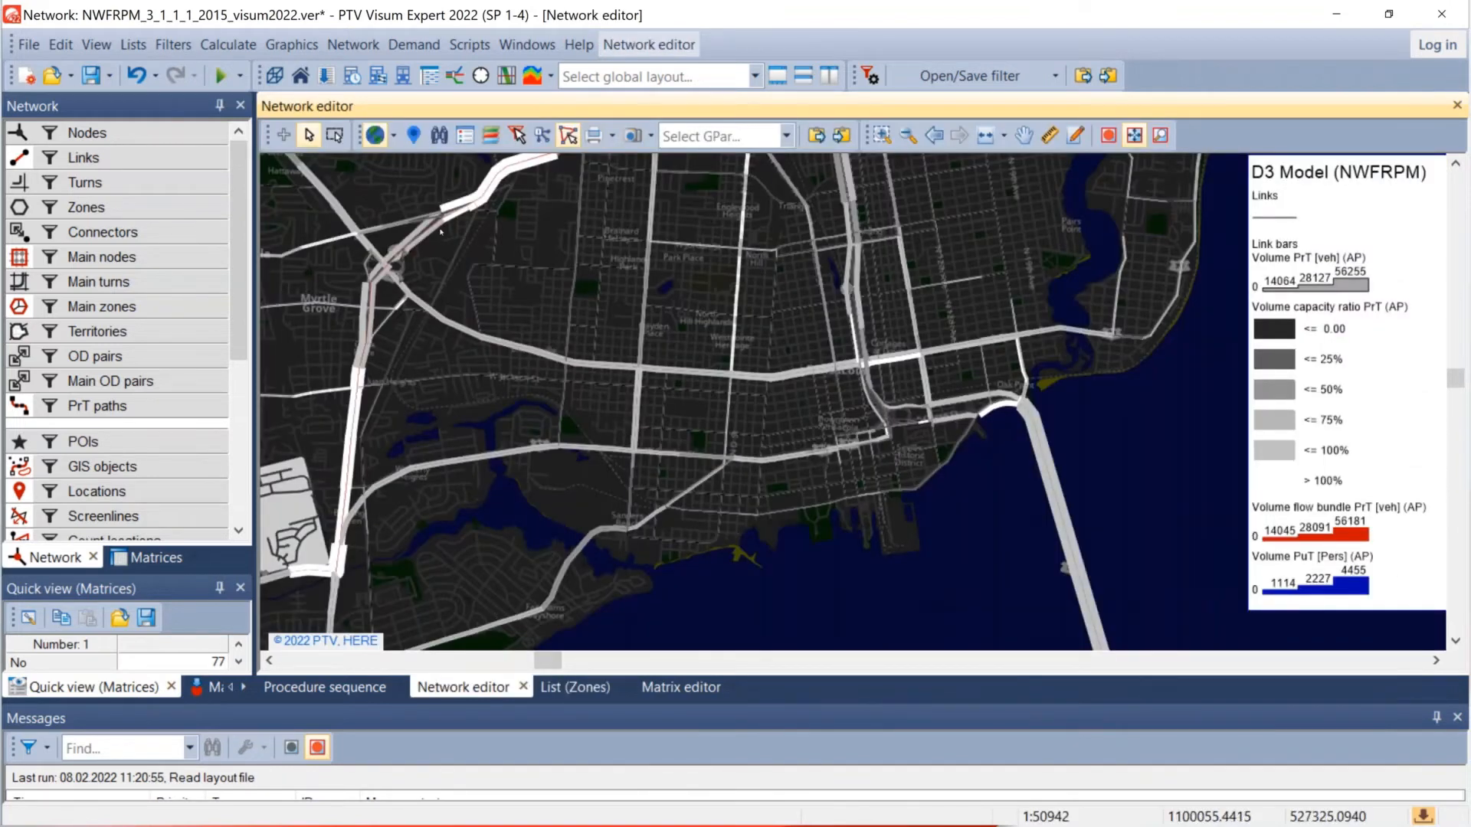
click(393, 46)
mouse_move(354, 44)
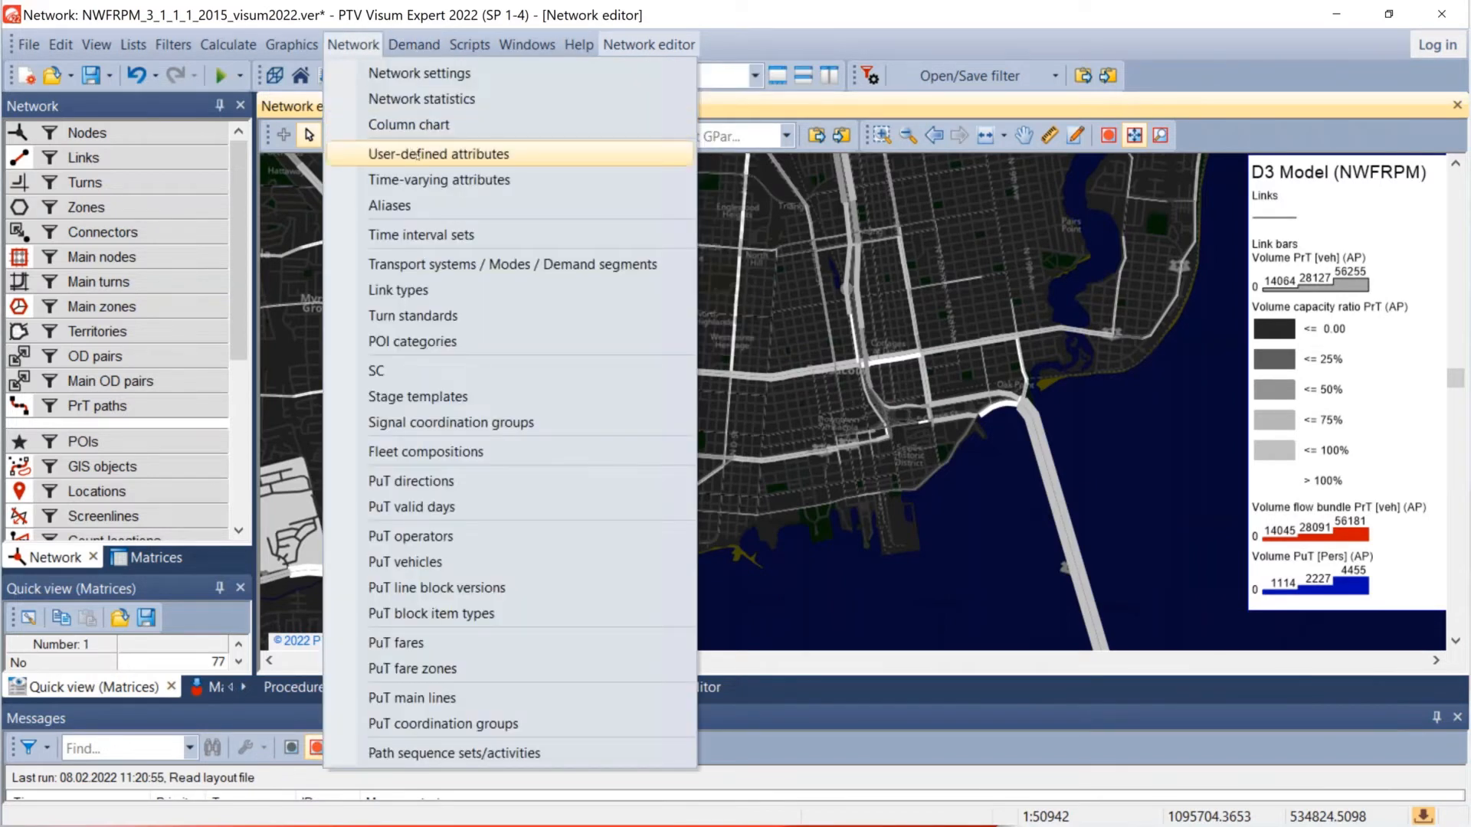
click(417, 155)
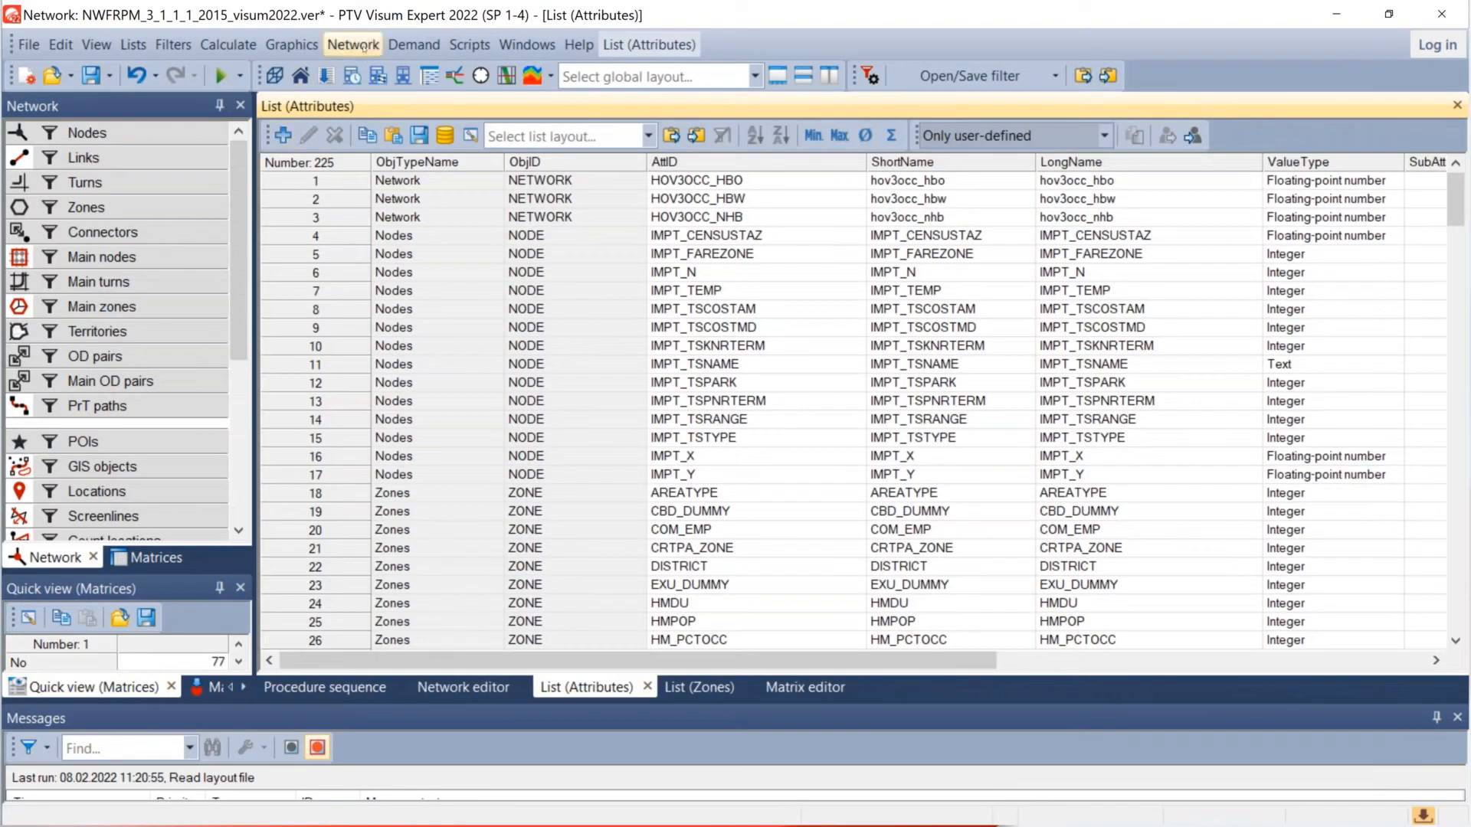
Step: Browse the network object types available for a new user-defined attribute, then cancel the creation
click(353, 44)
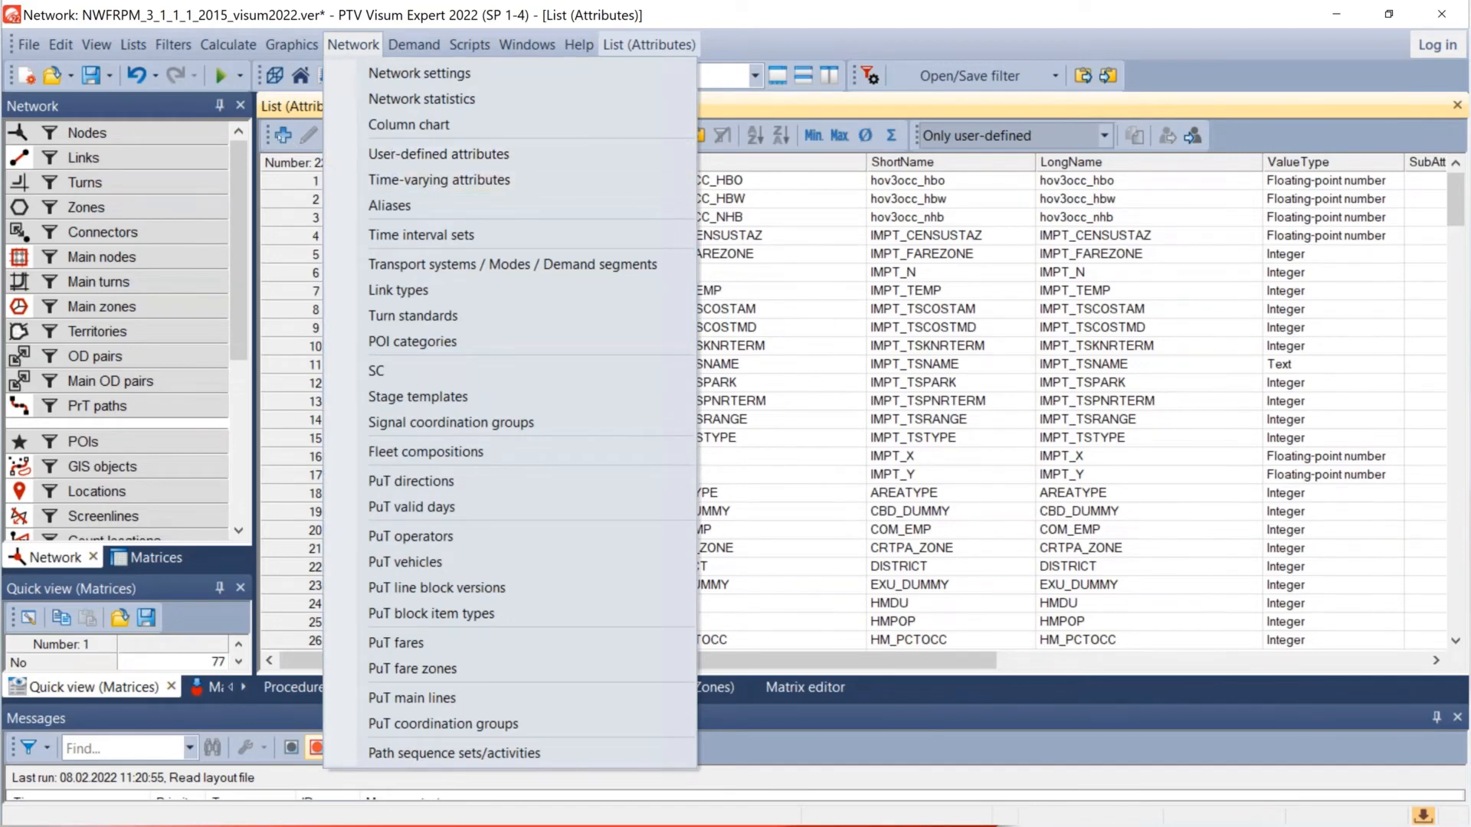
click(282, 136)
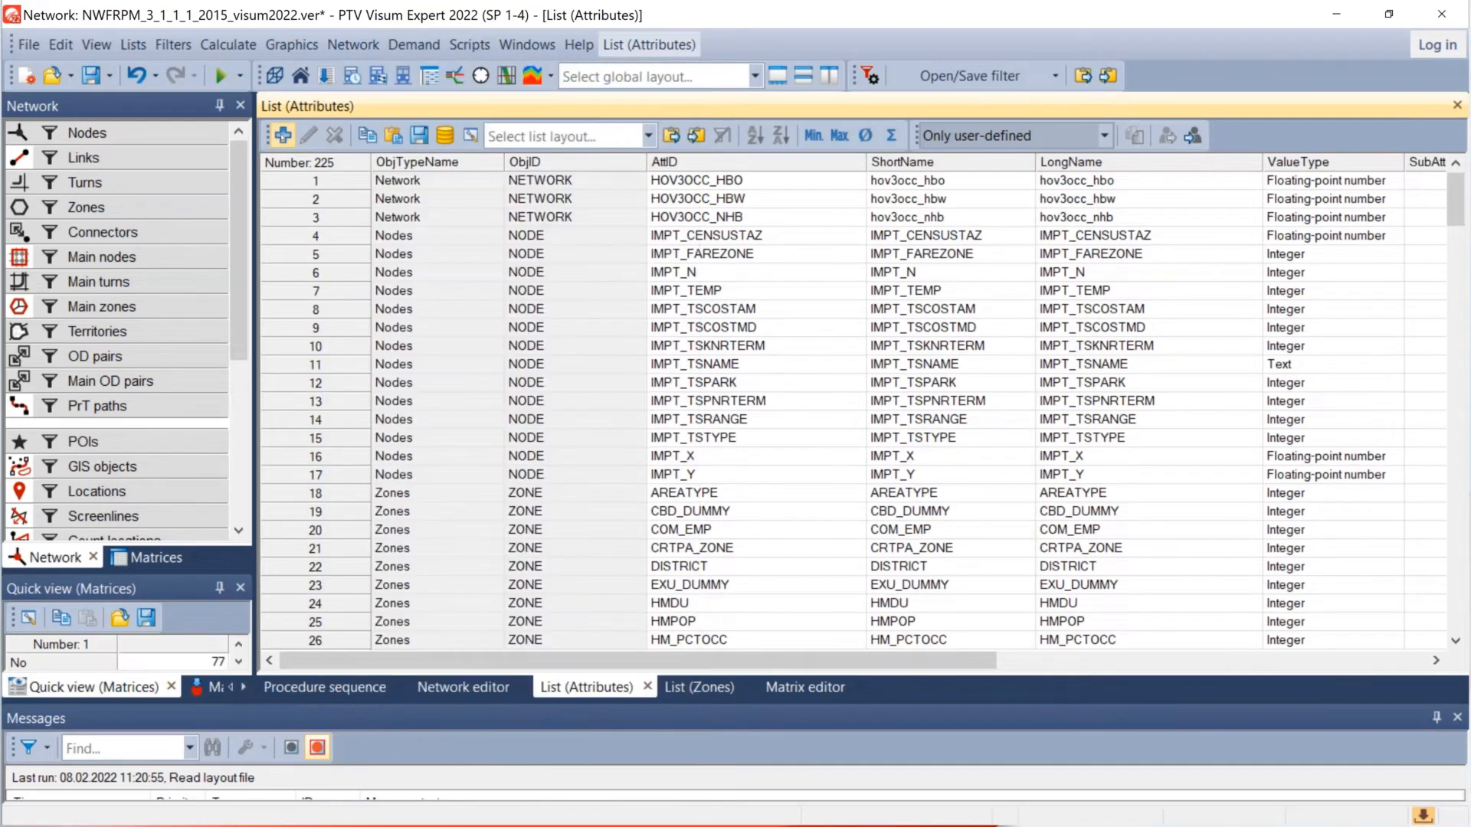
click(696, 406)
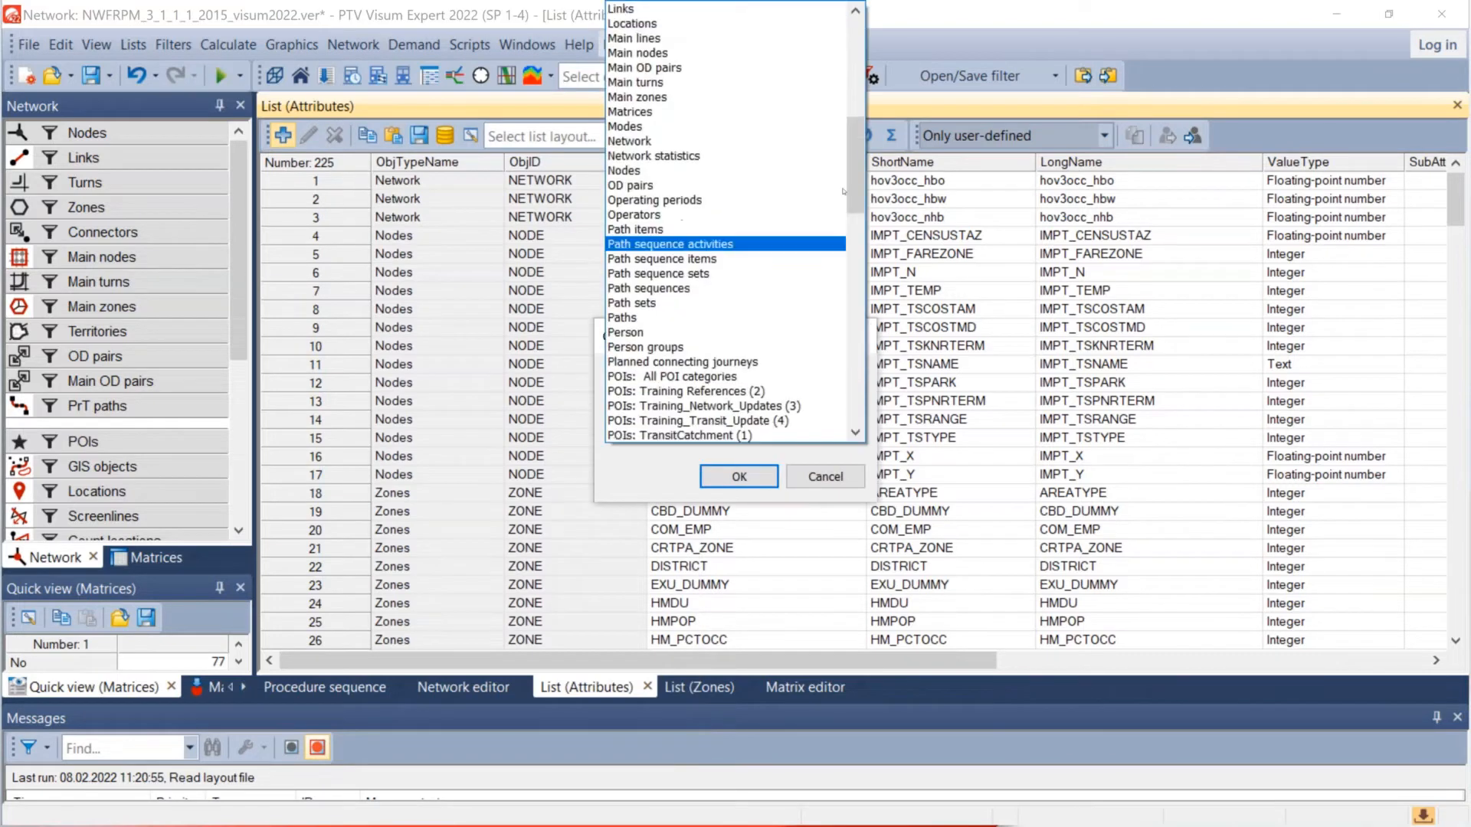
drag(855, 162, 853, 229)
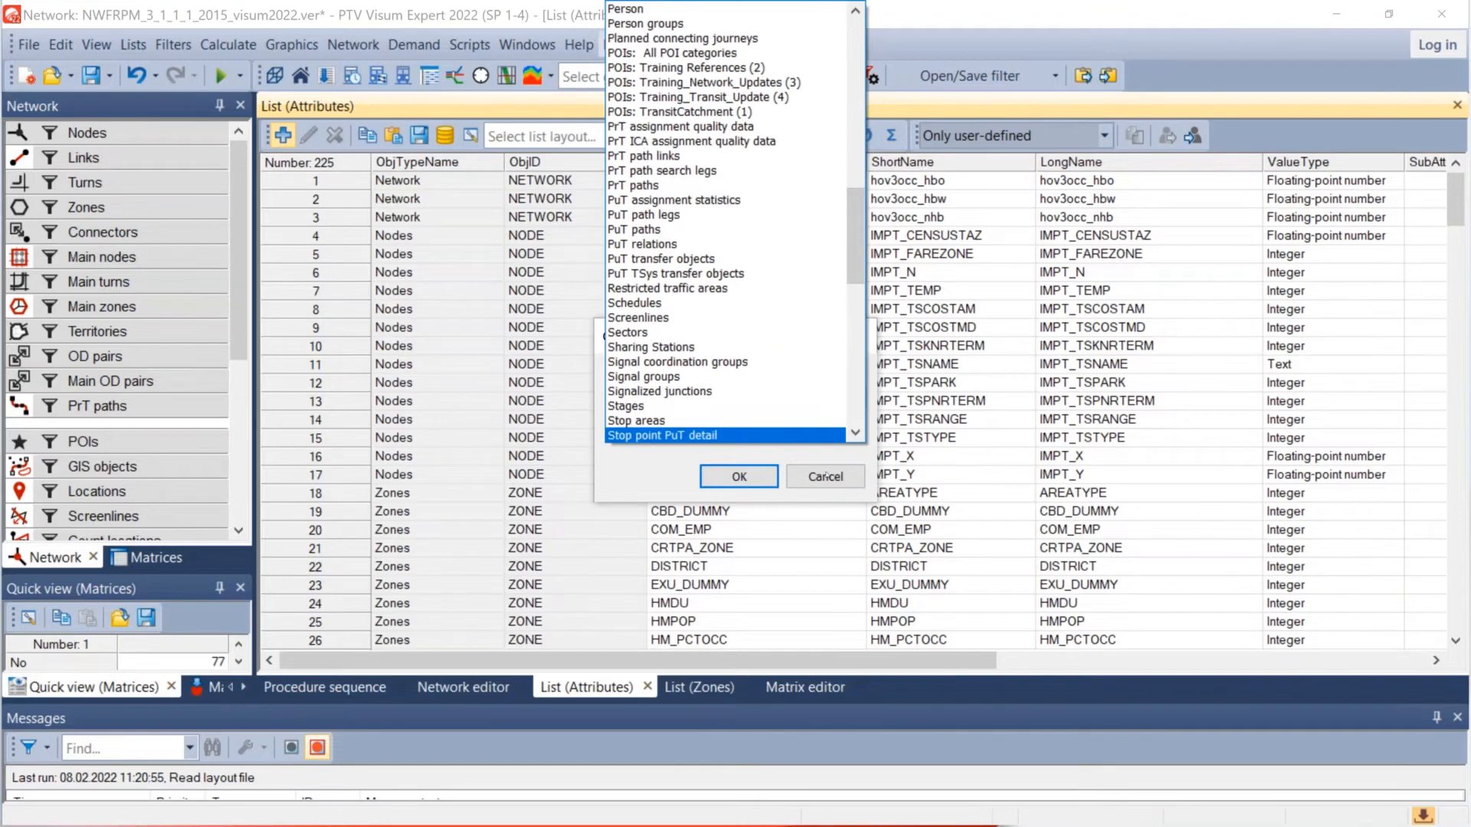
click(788, 528)
click(812, 483)
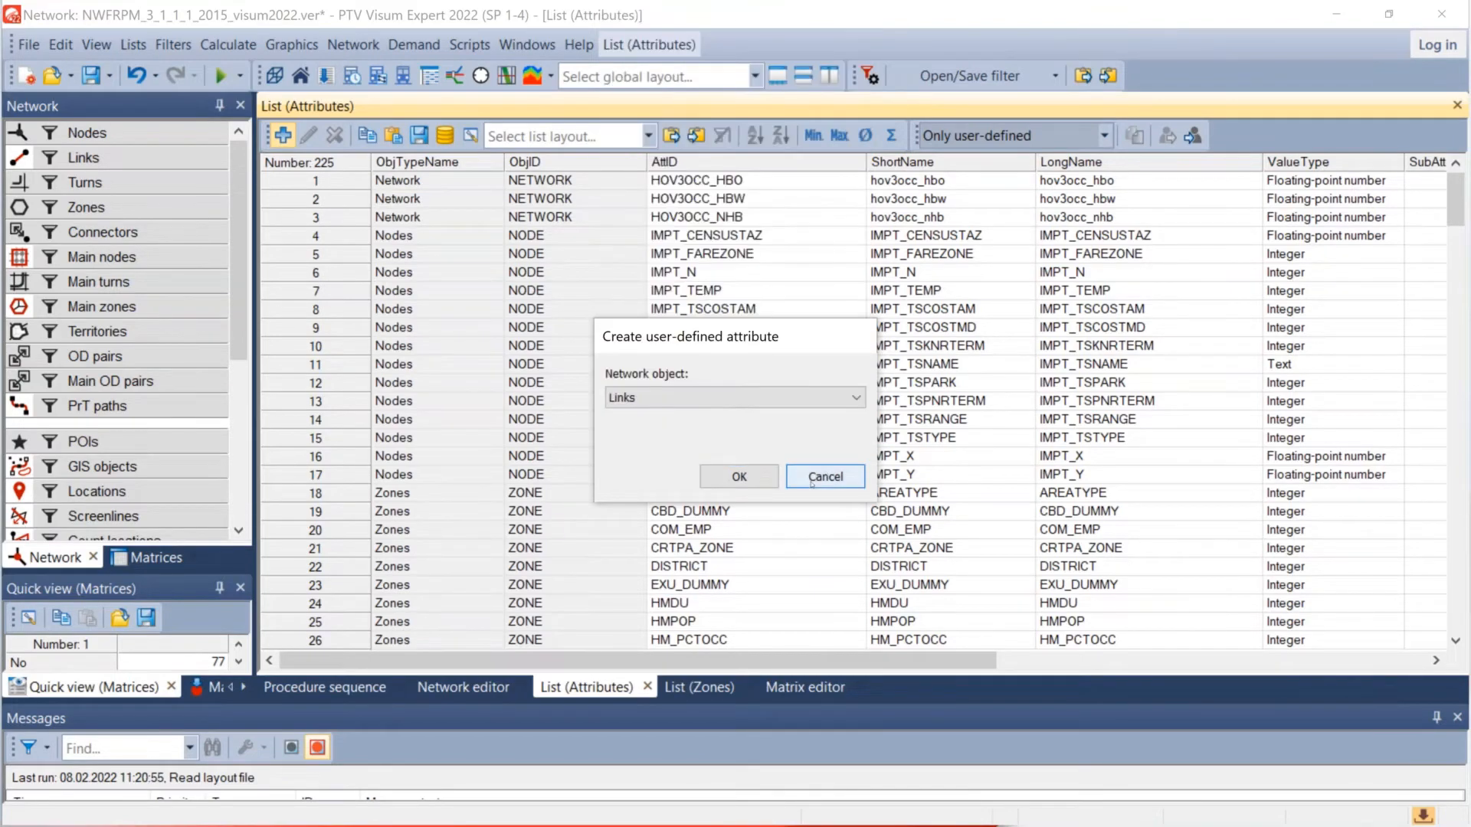
Step: Open the list of links from the Links network object
click(180, 161)
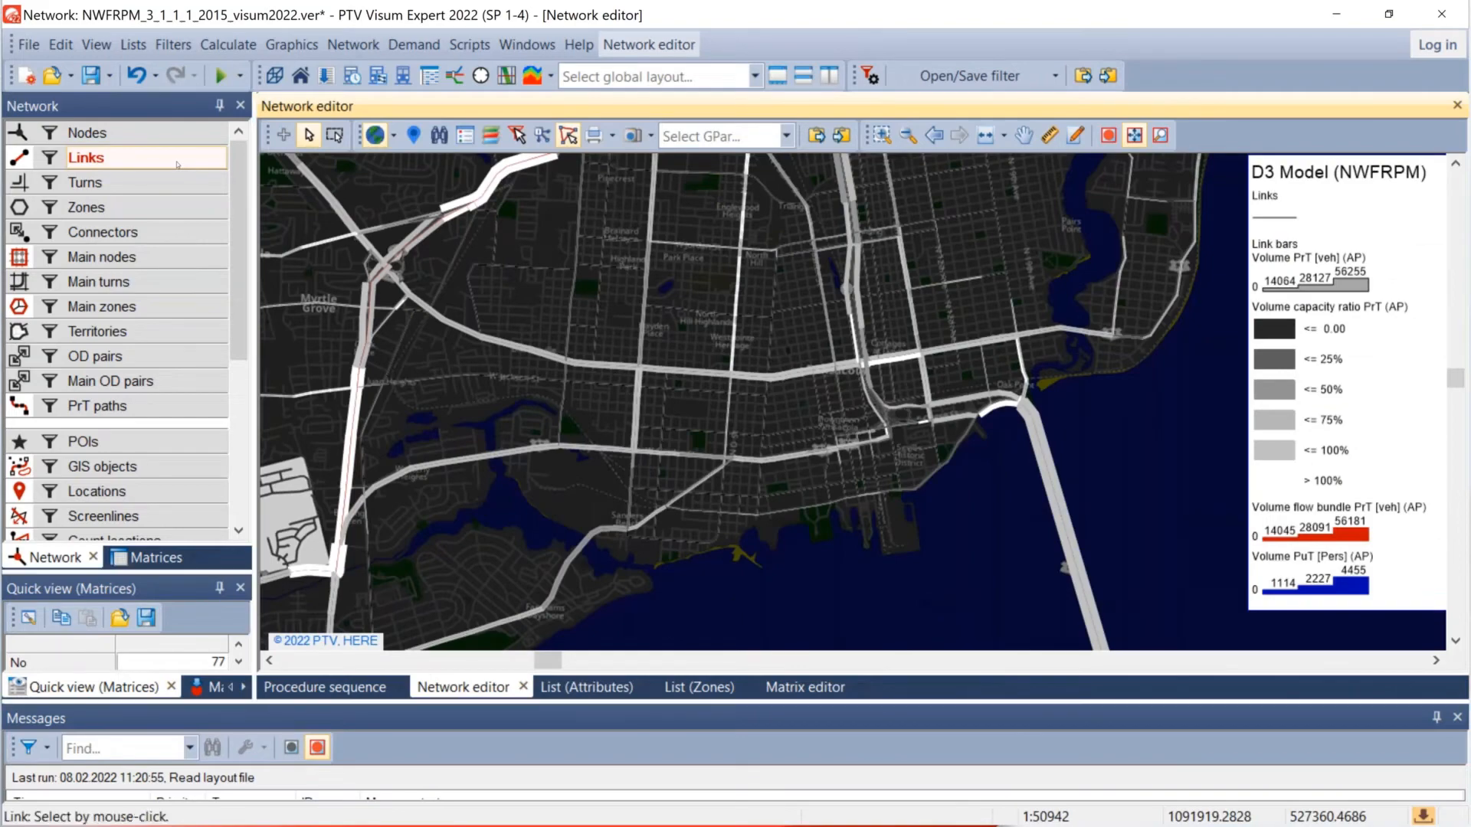
right_click(177, 163)
mouse_move(460, 263)
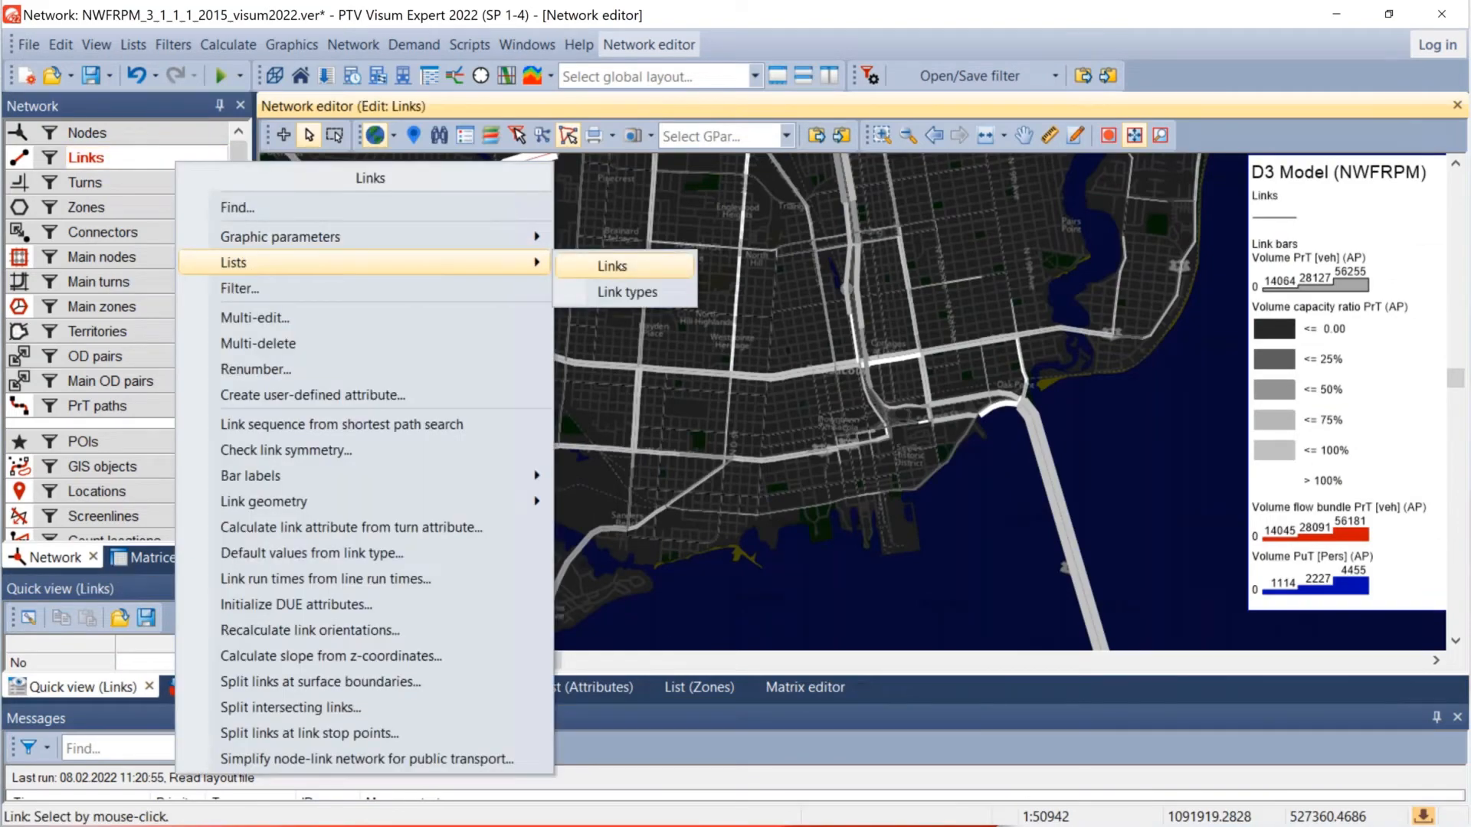
click(613, 266)
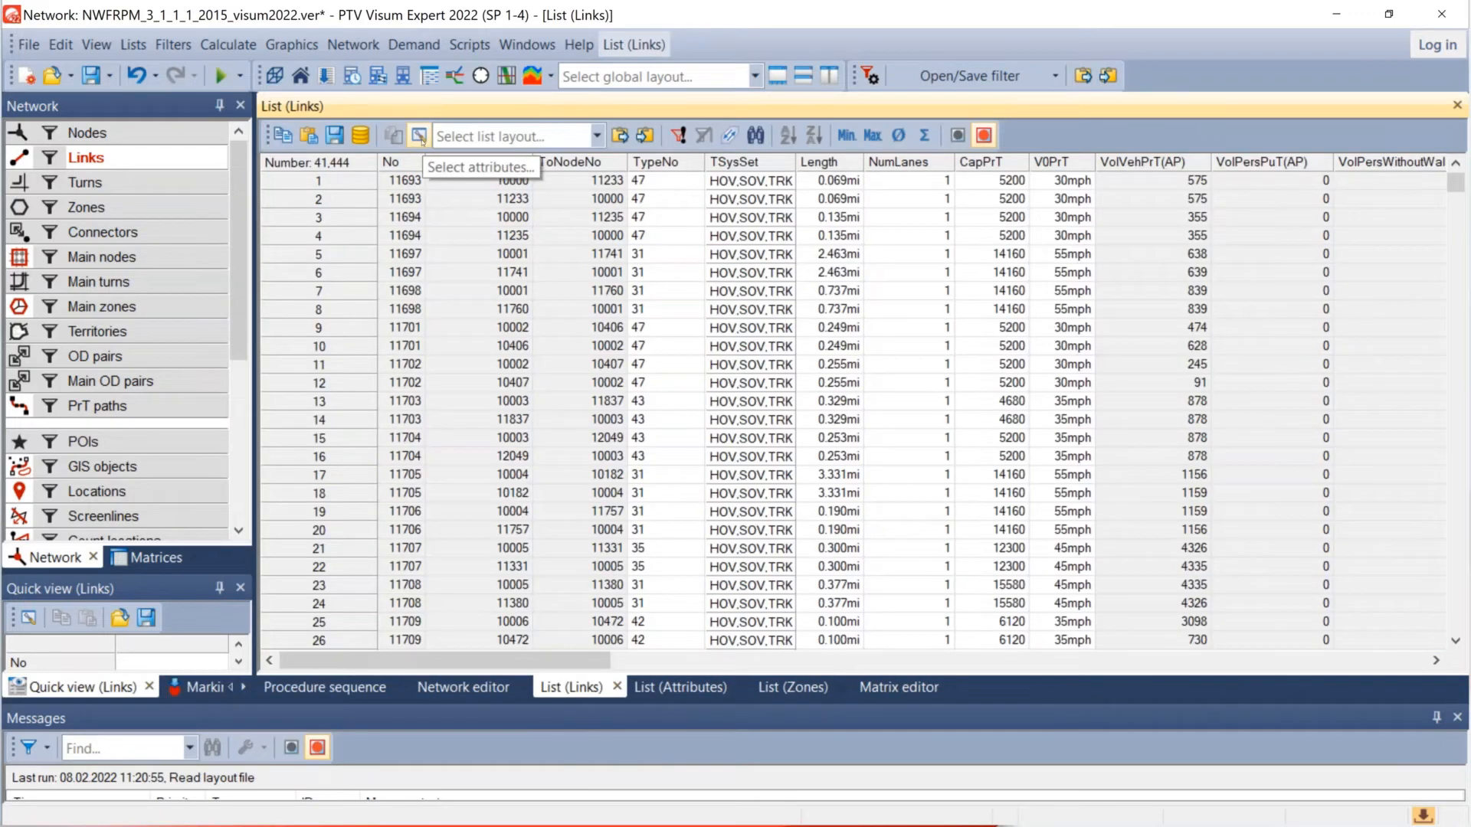
Step: Examine the blank user-defined attribute form reached through the Links list's attribute selection, then close it without creating anything
click(420, 137)
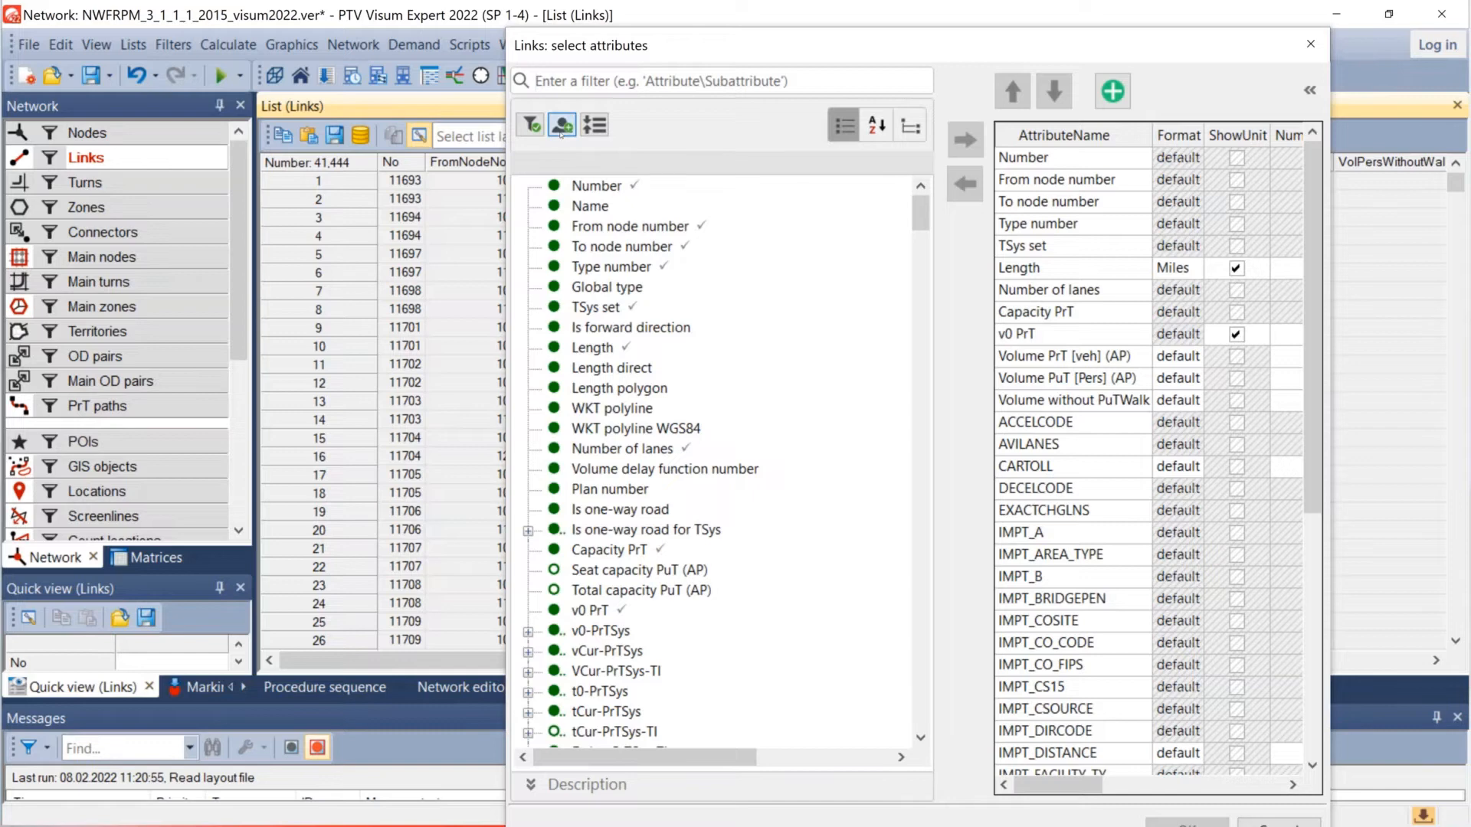
click(562, 125)
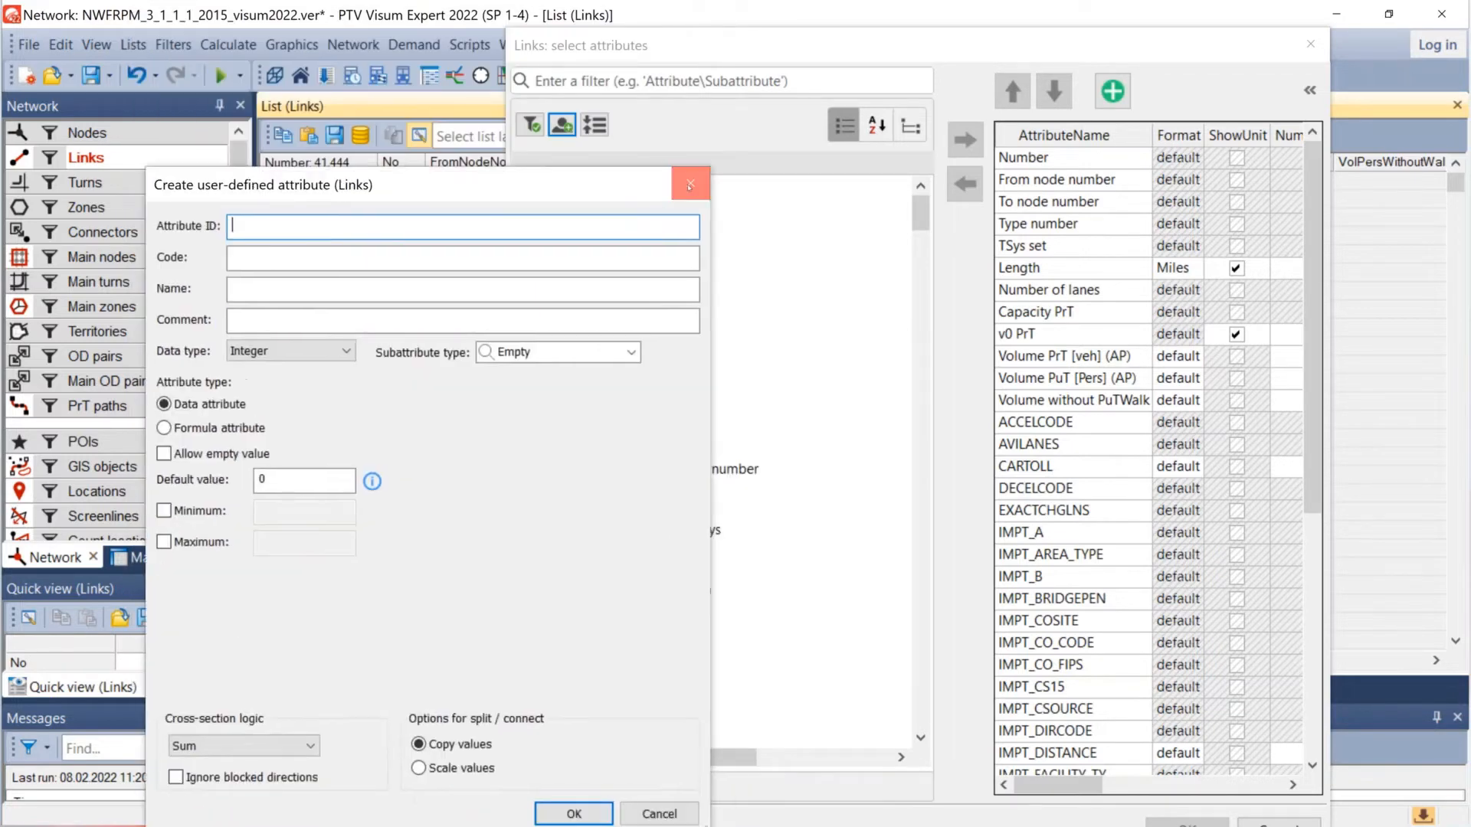
click(690, 184)
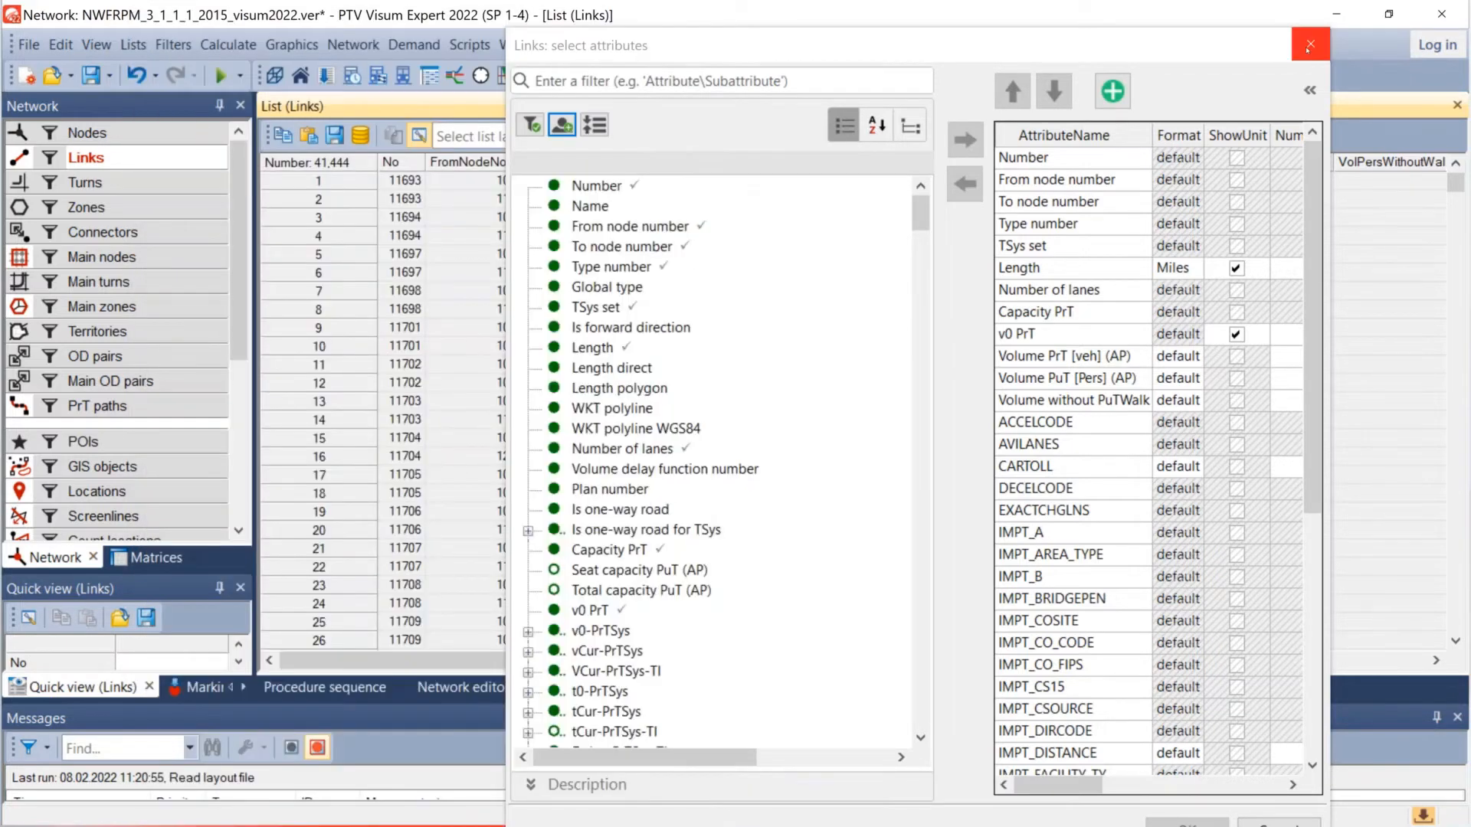
click(1300, 53)
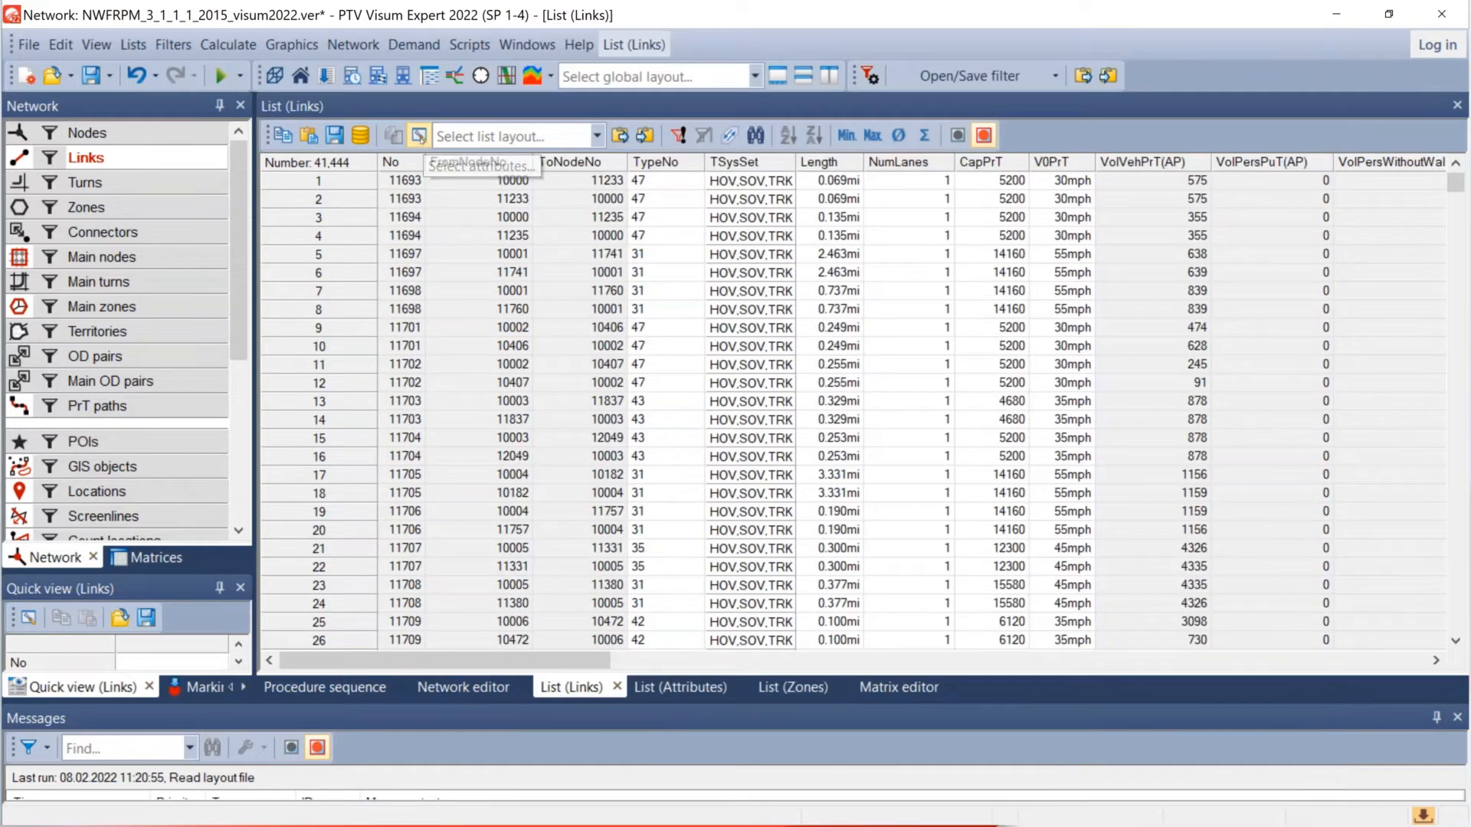
click(419, 136)
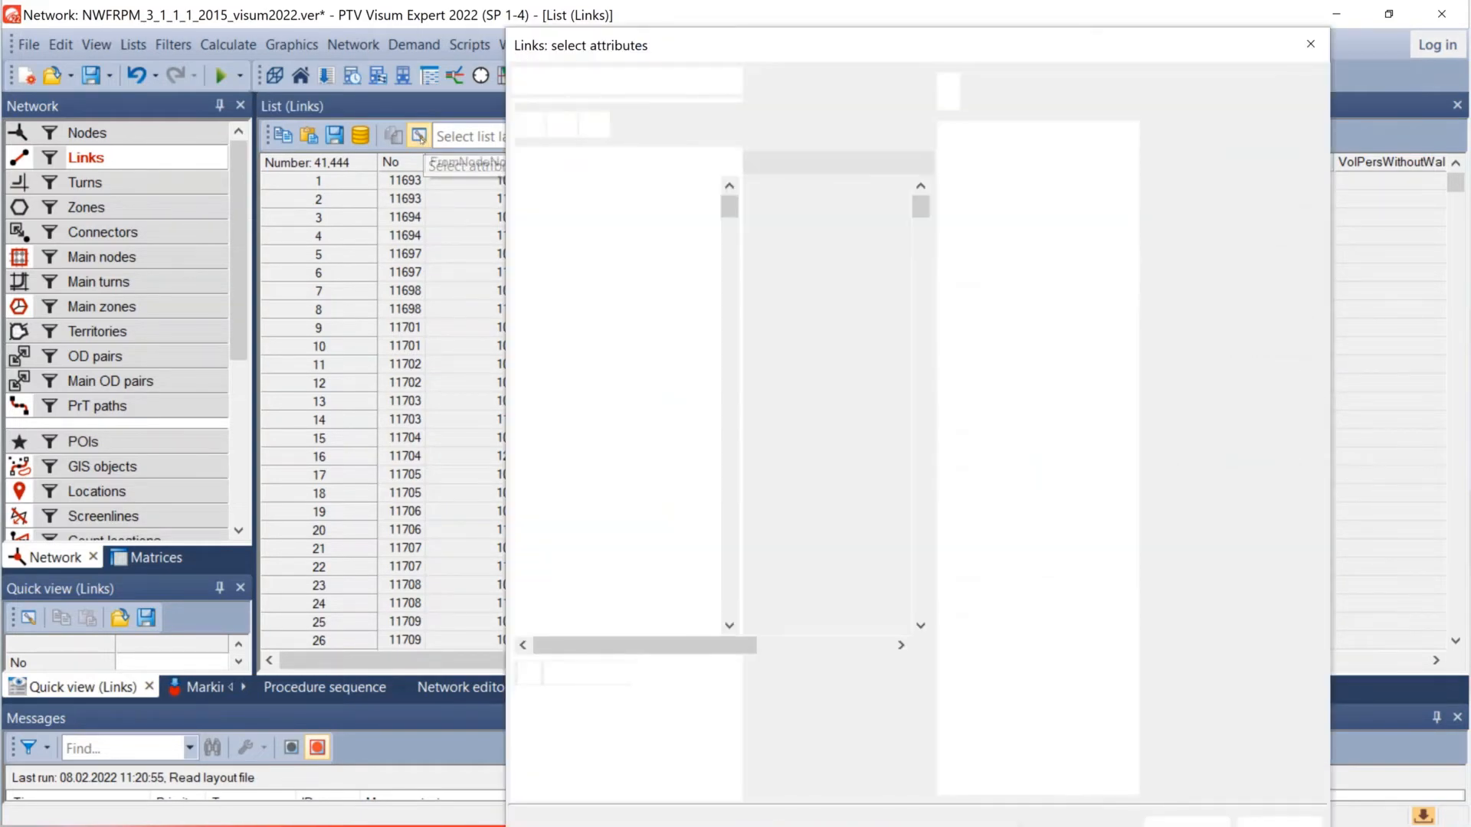
click(562, 127)
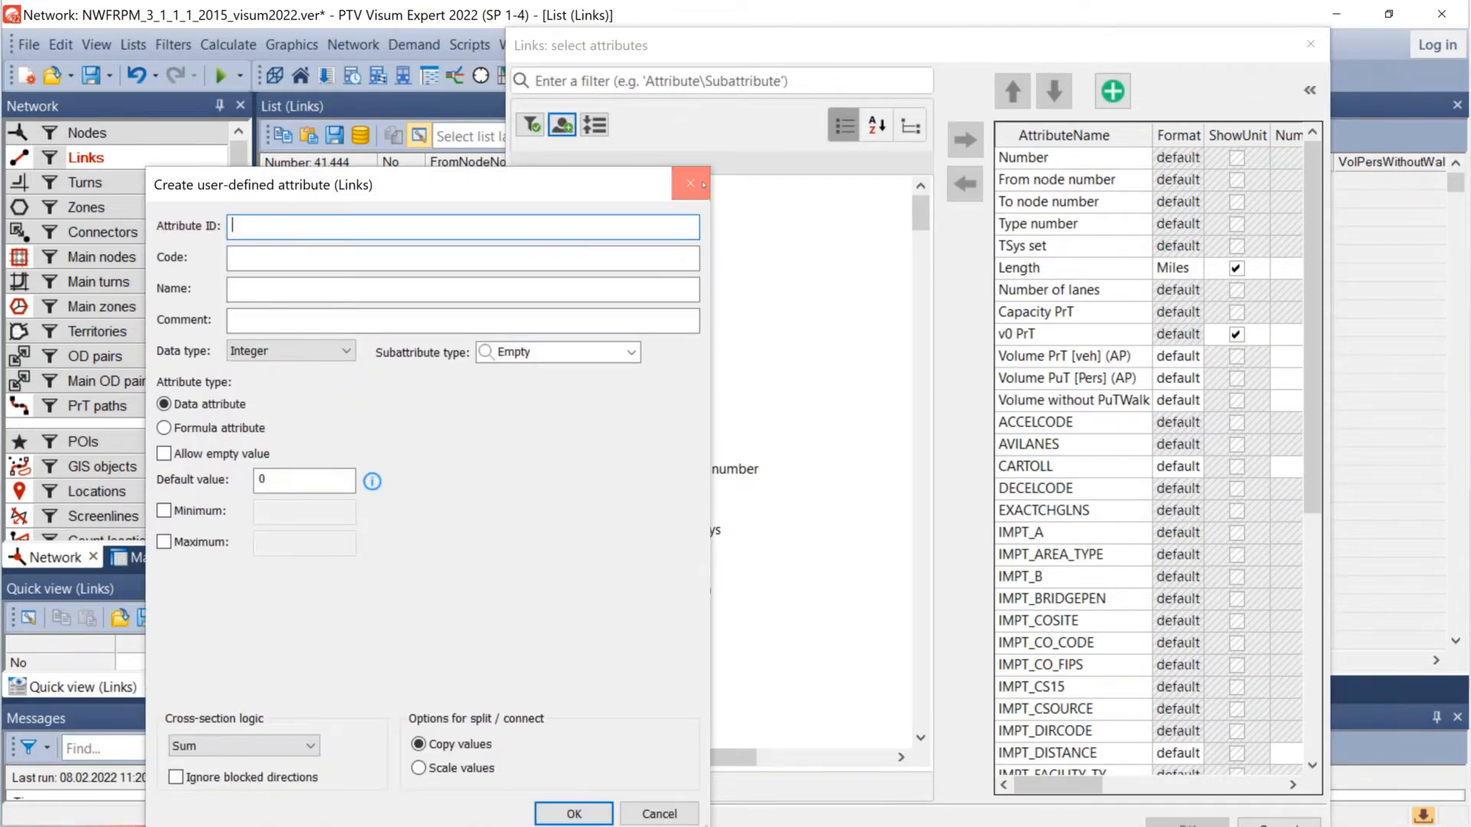
click(703, 184)
click(1310, 47)
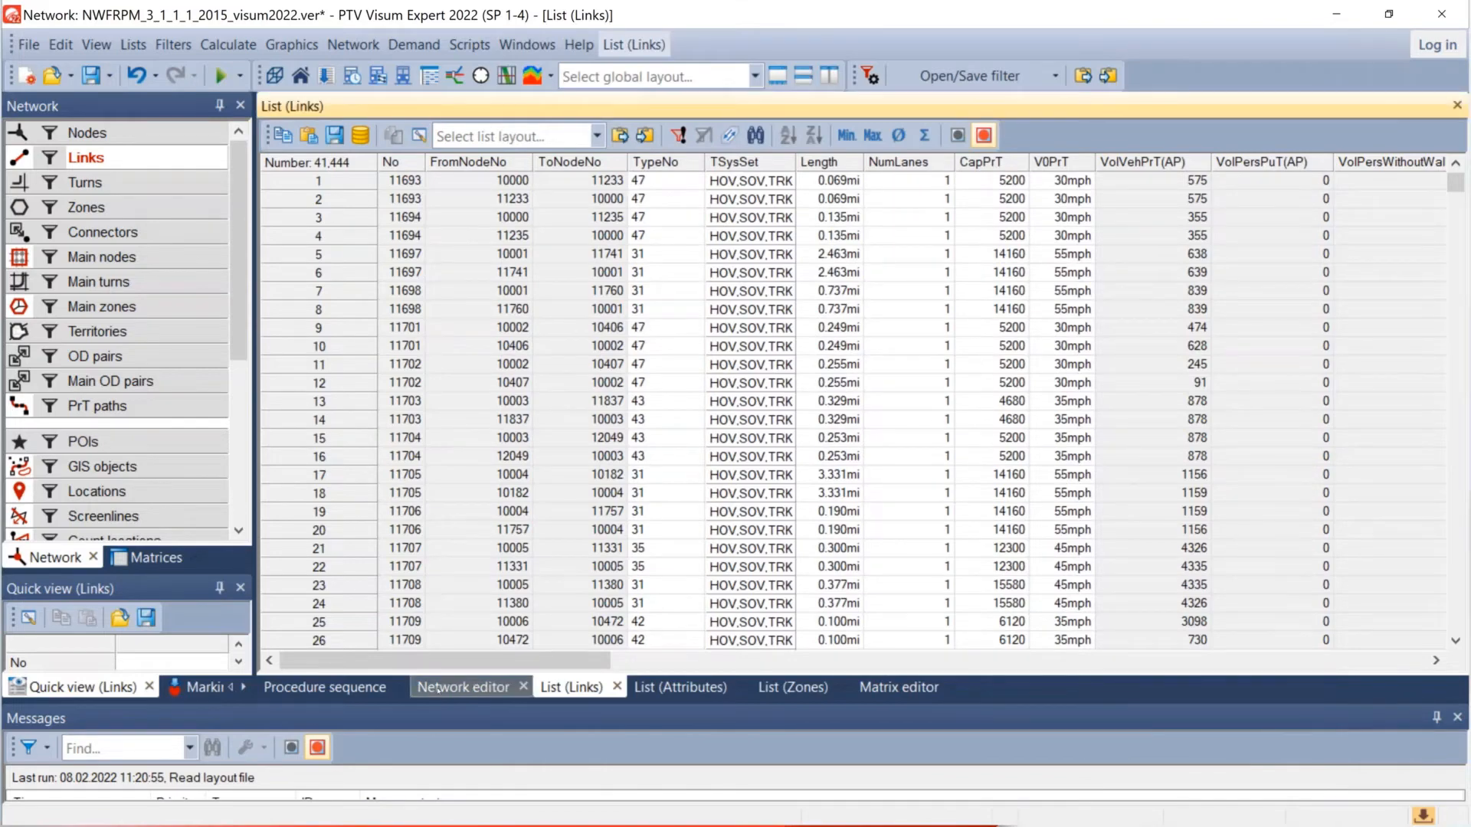
Step: Return to the network editor and open another list of user-defined attributes
click(438, 688)
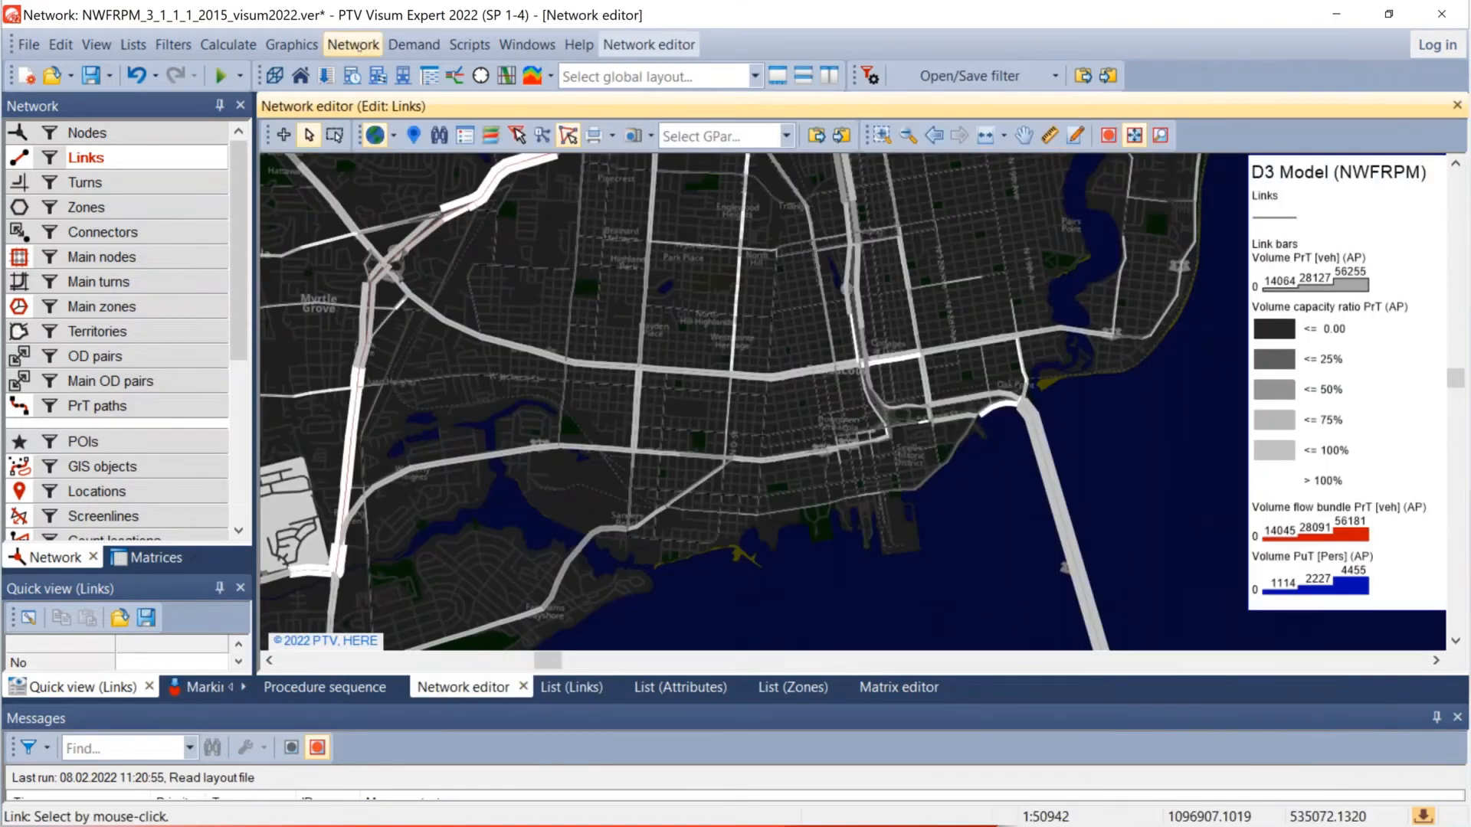
click(353, 44)
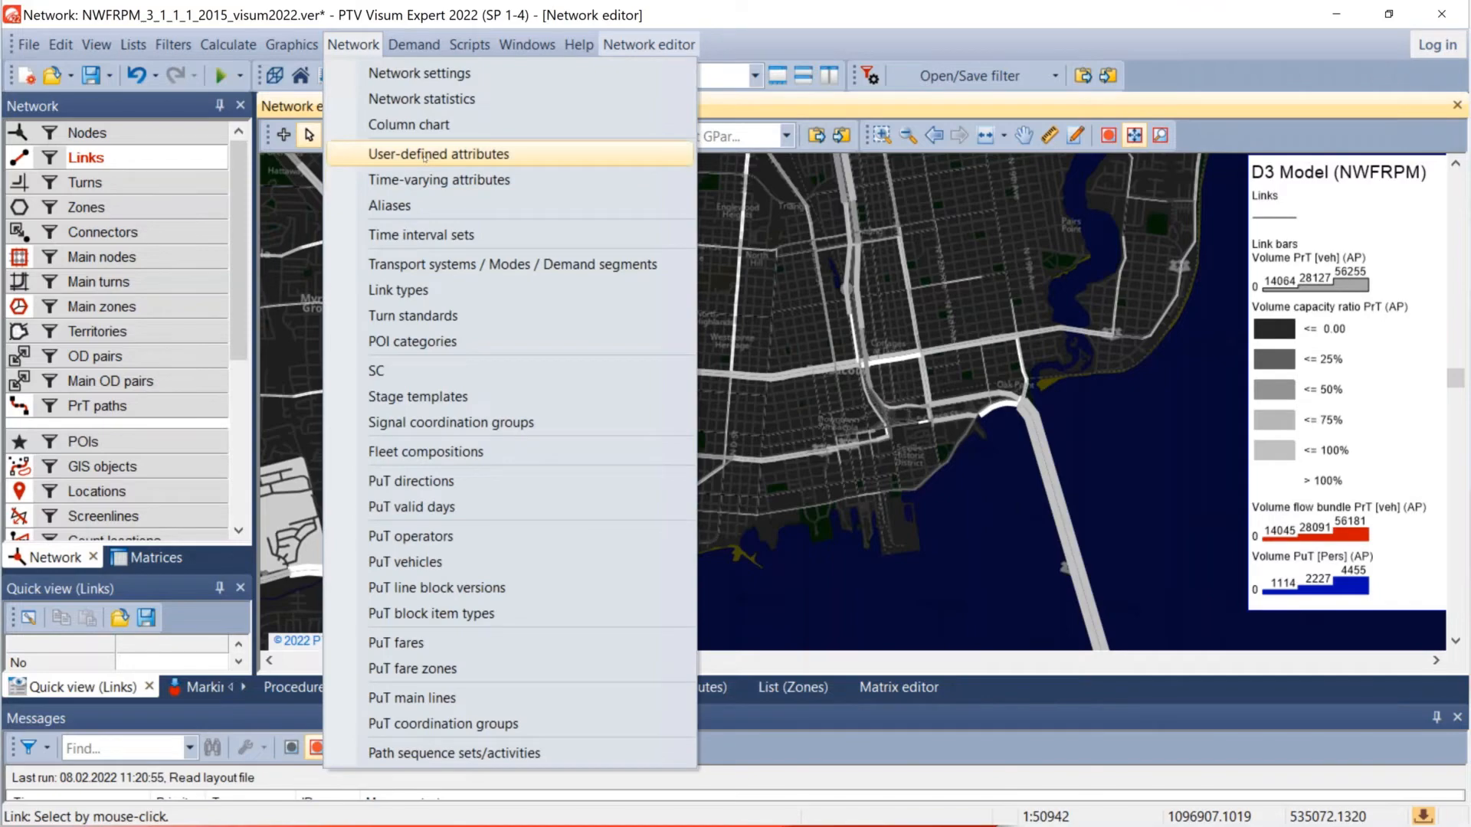
click(425, 156)
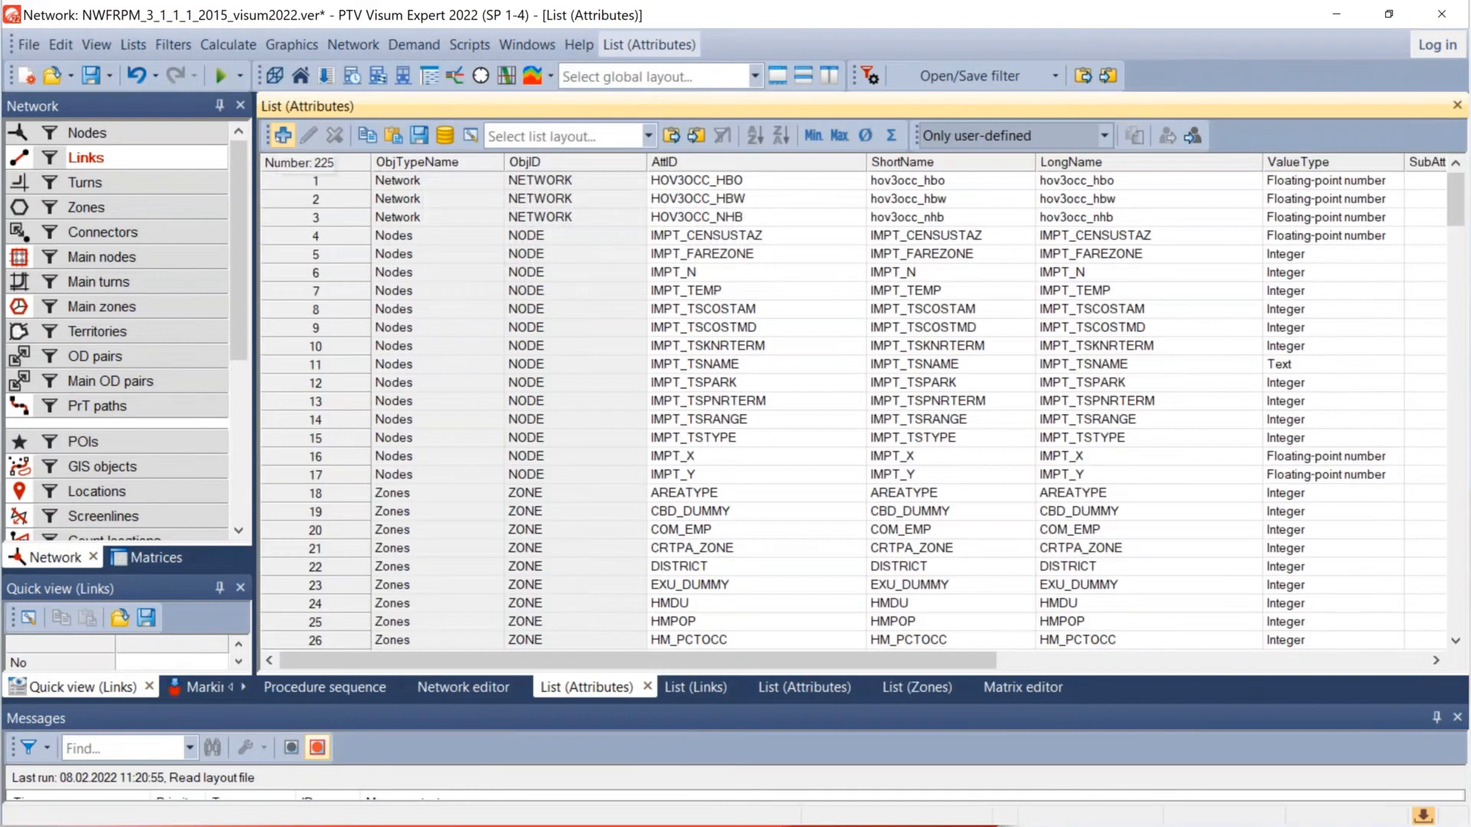
Step: View the creation form for a user-defined attribute with Links as the network object, then close it unfilled
click(285, 136)
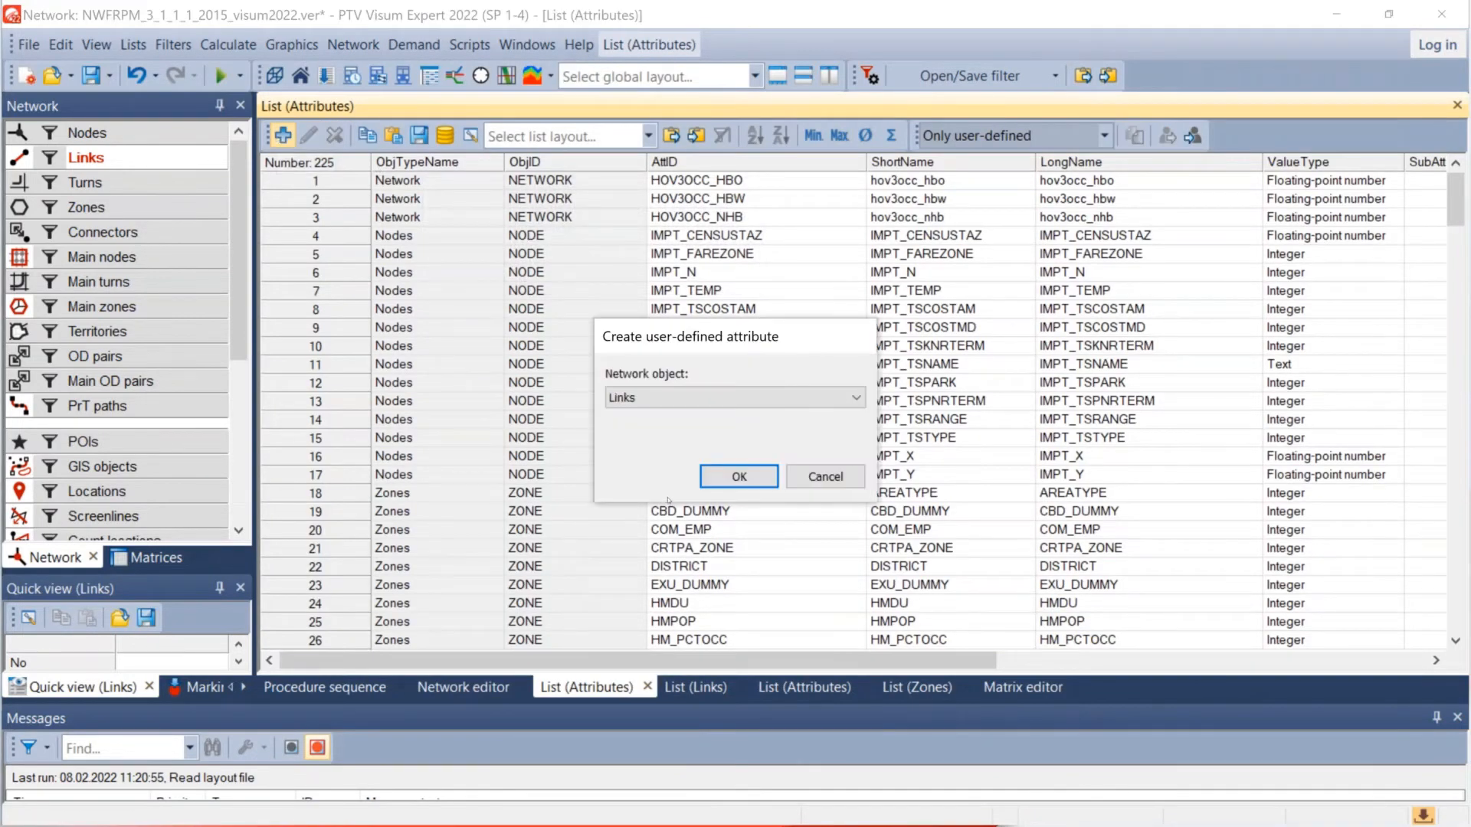
click(639, 406)
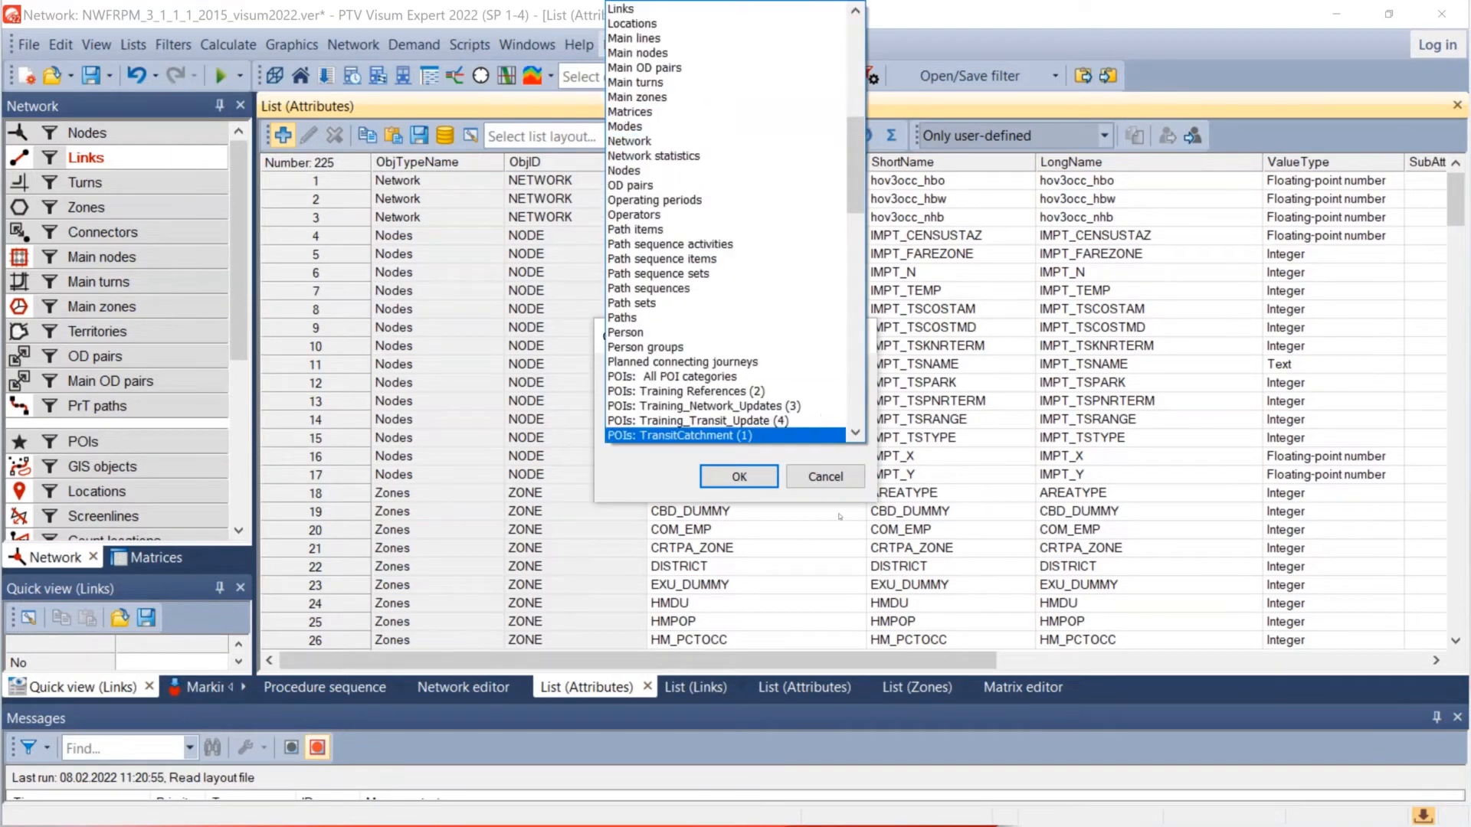
click(634, 477)
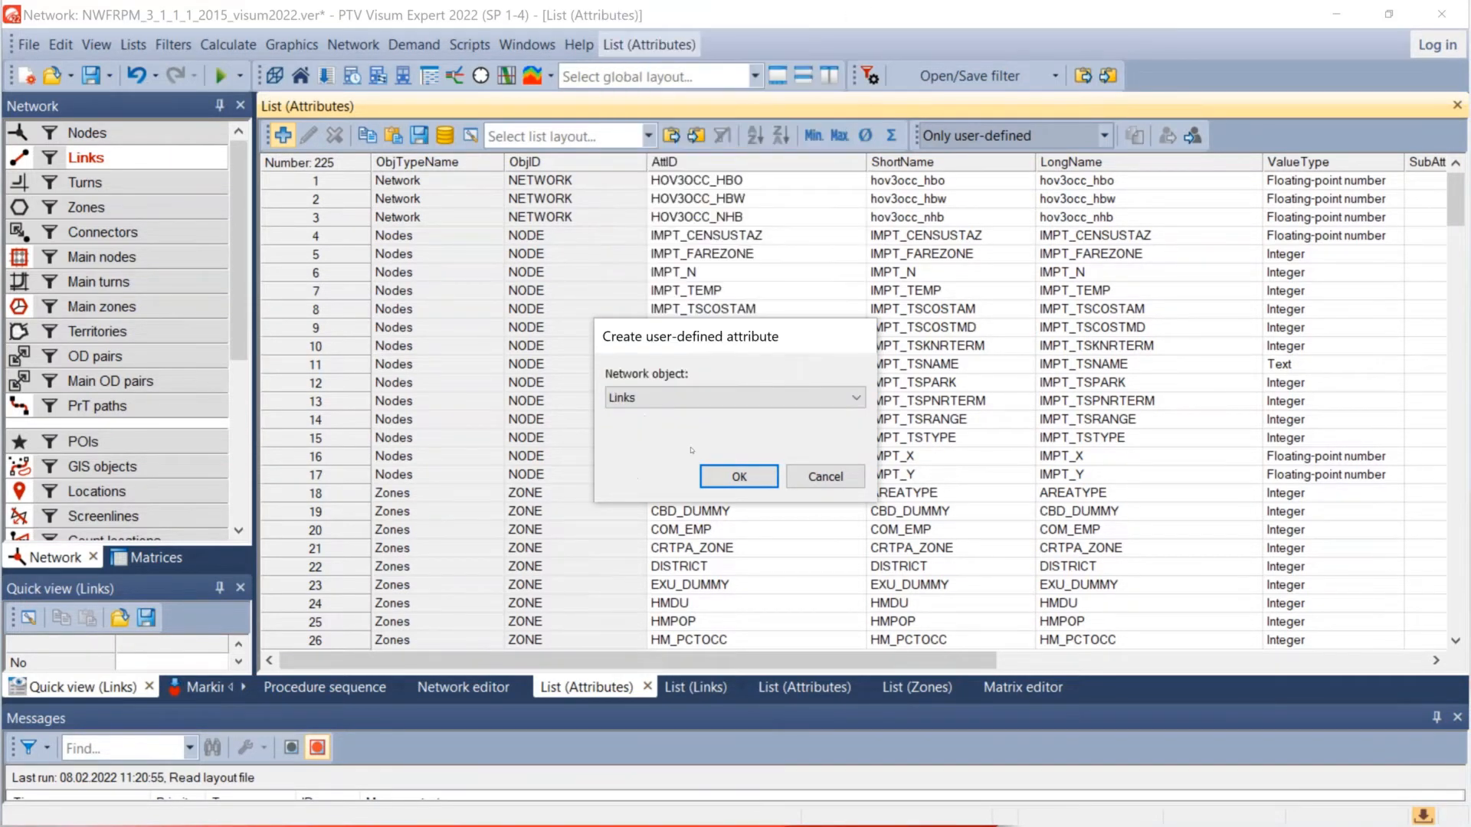
click(720, 483)
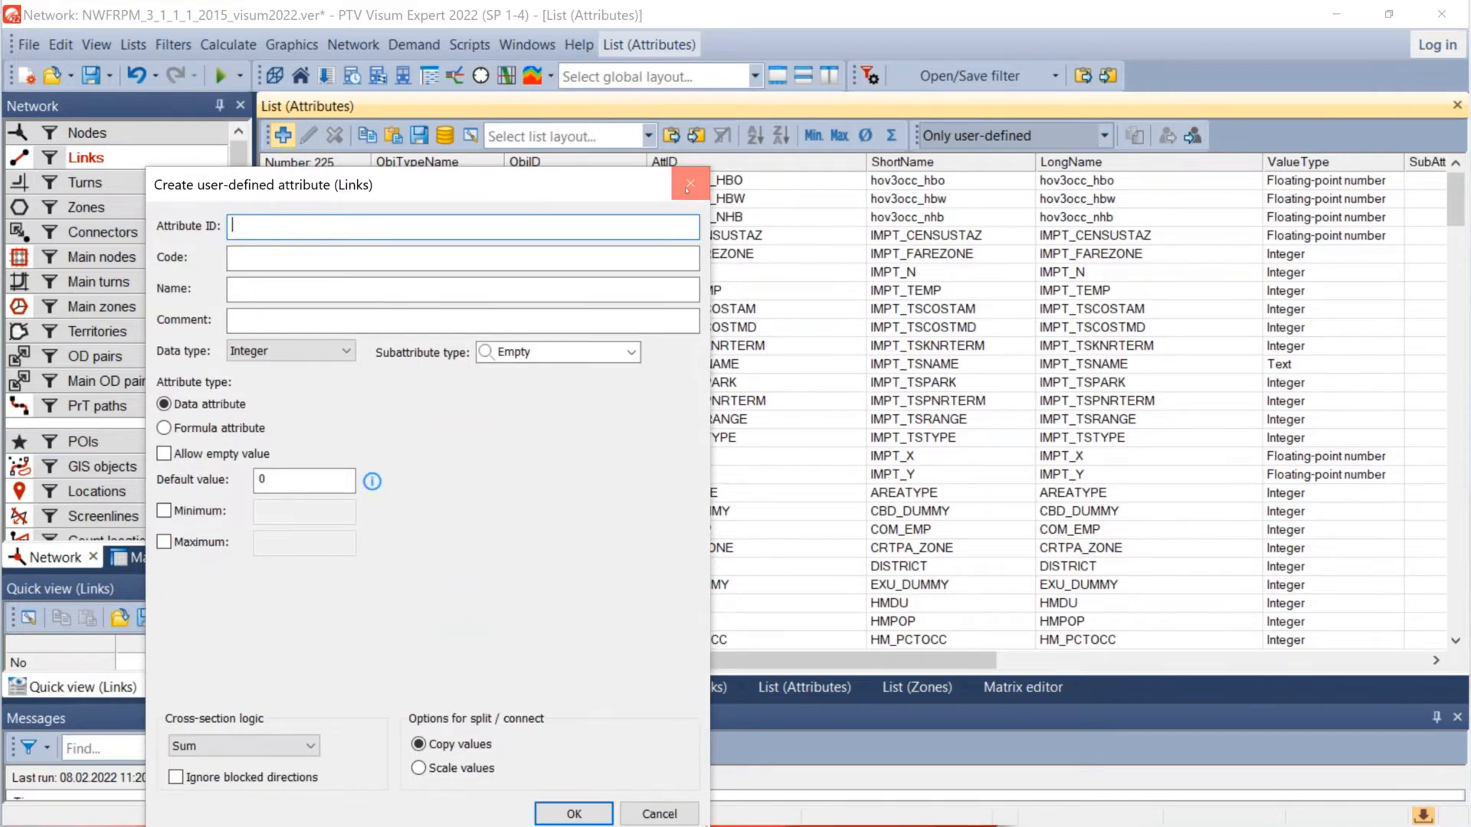
click(689, 184)
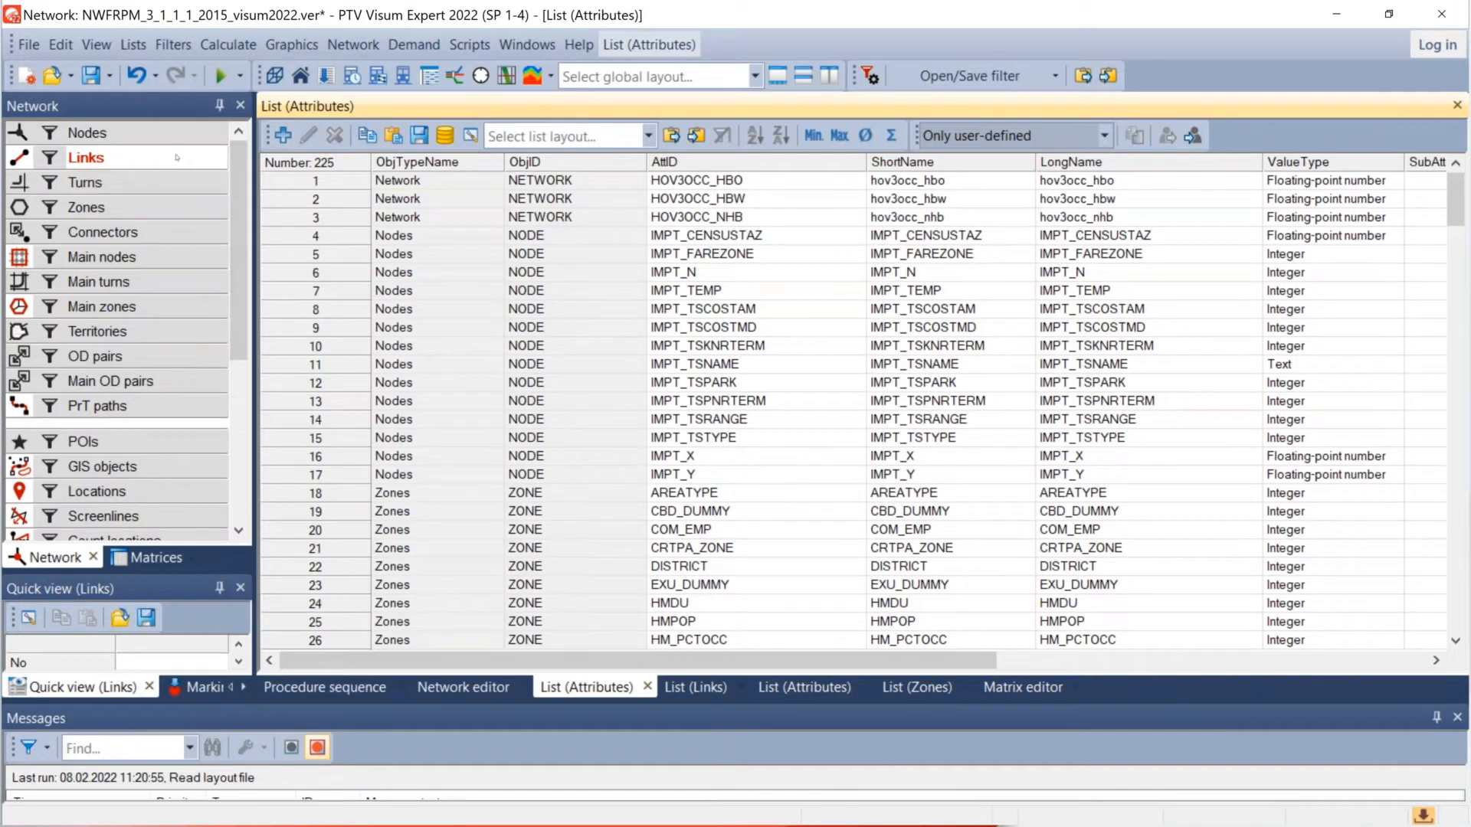
Step: Open a second list of links from the Links network object
right_click(177, 158)
mouse_move(529, 256)
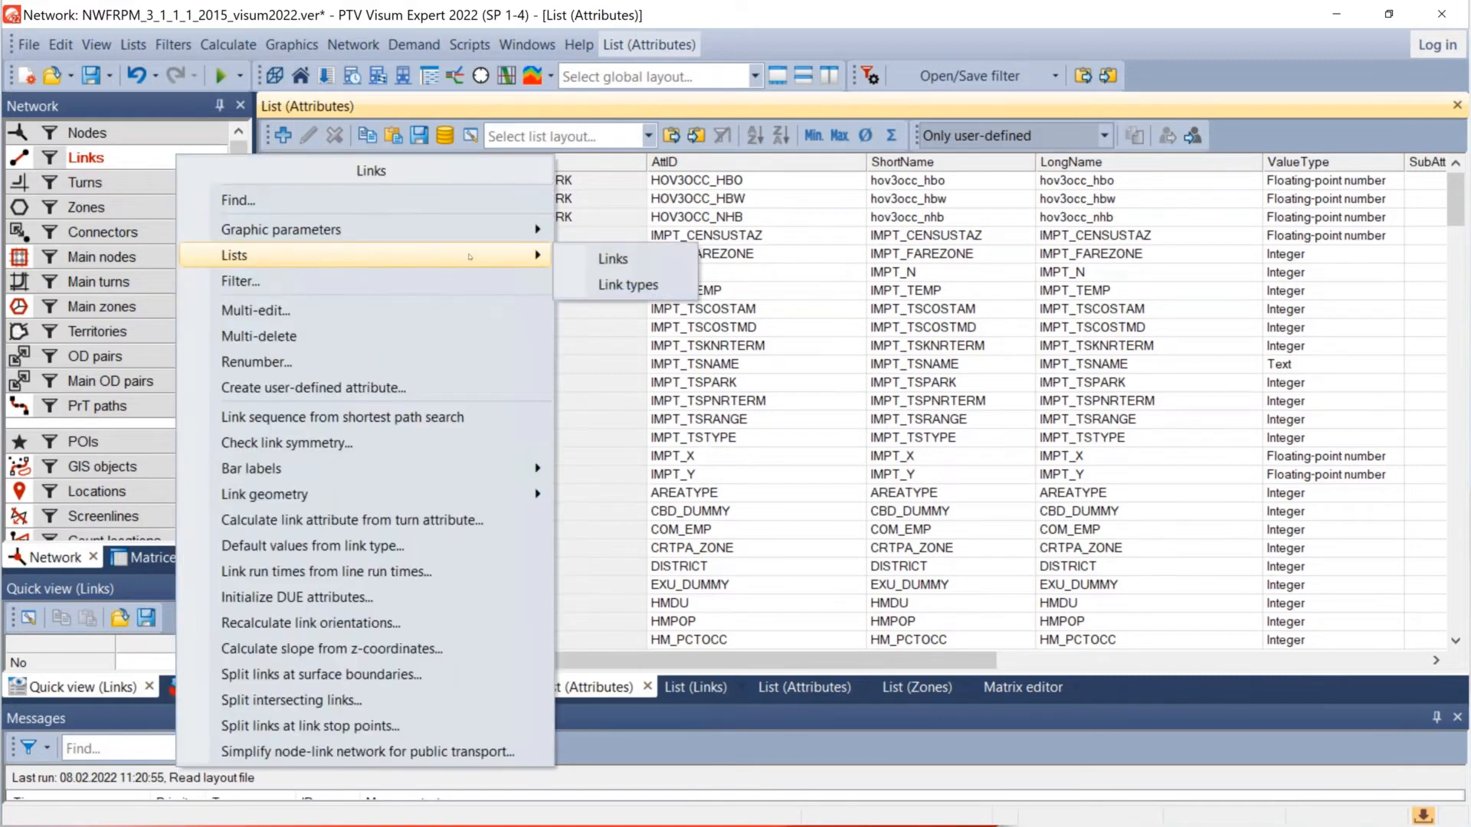
click(612, 260)
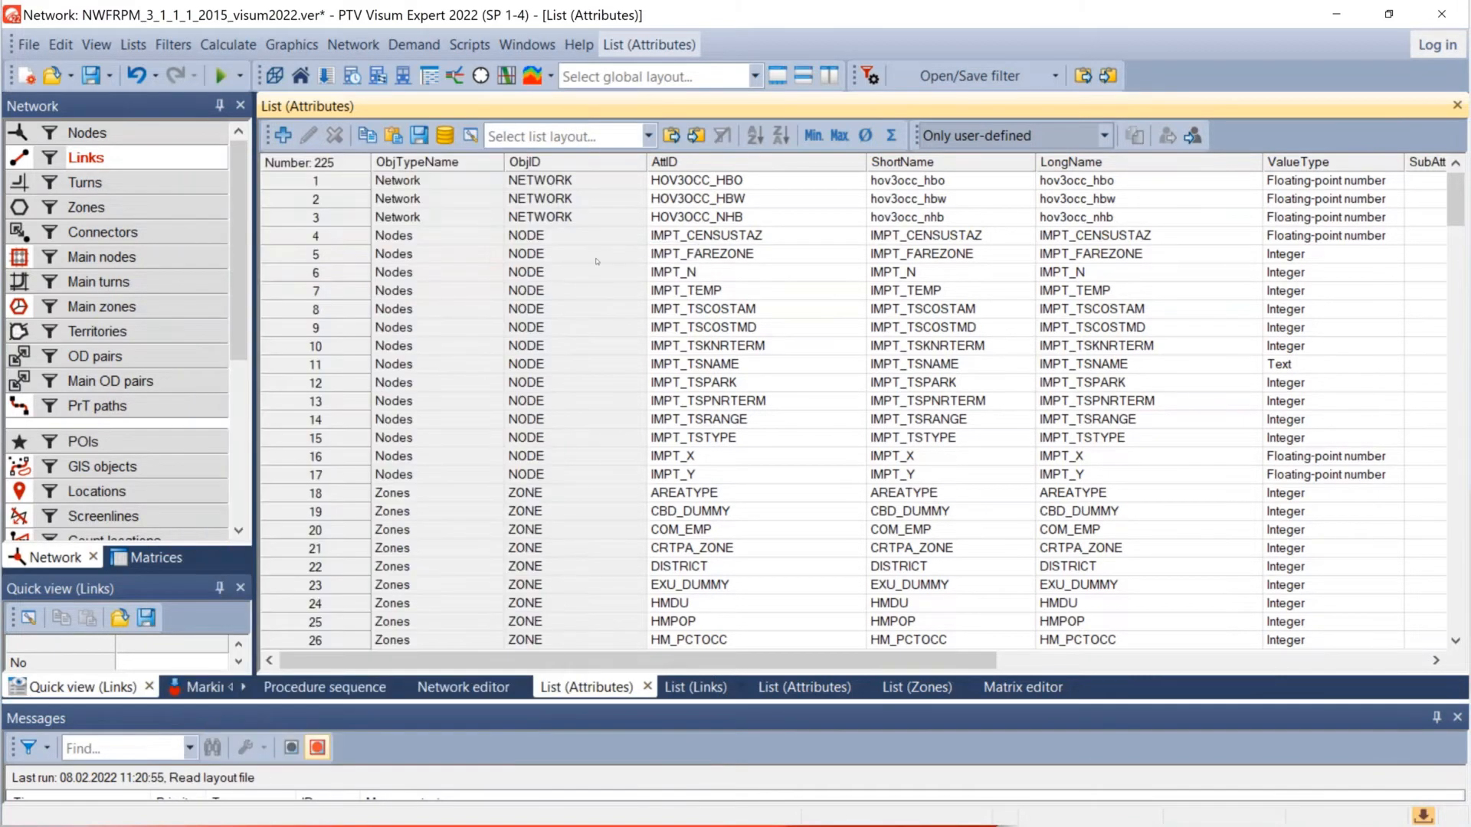
Step: Open the list of user-defined attributes again and undock it as a separate floating window
click(349, 45)
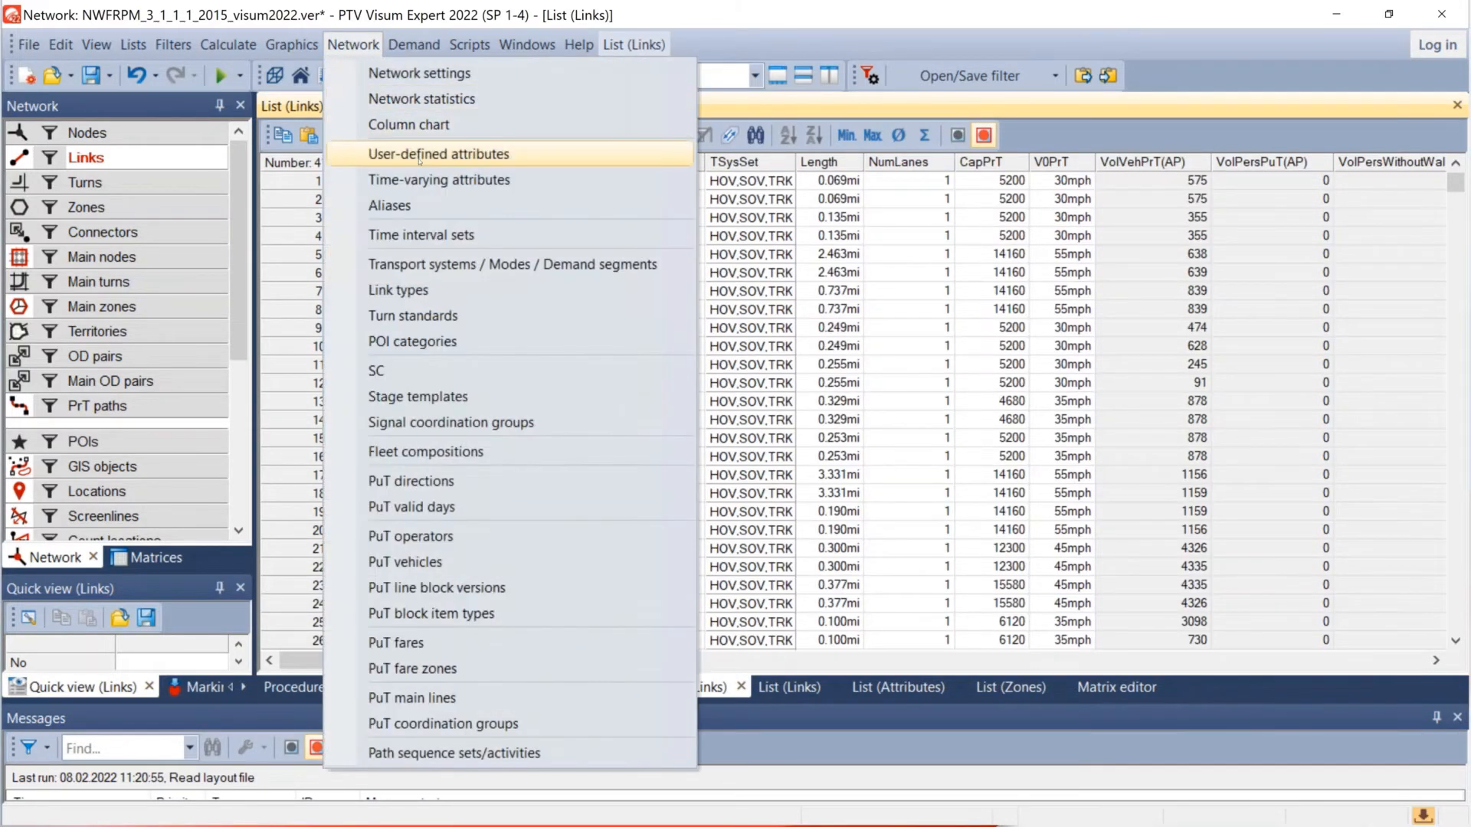
click(418, 155)
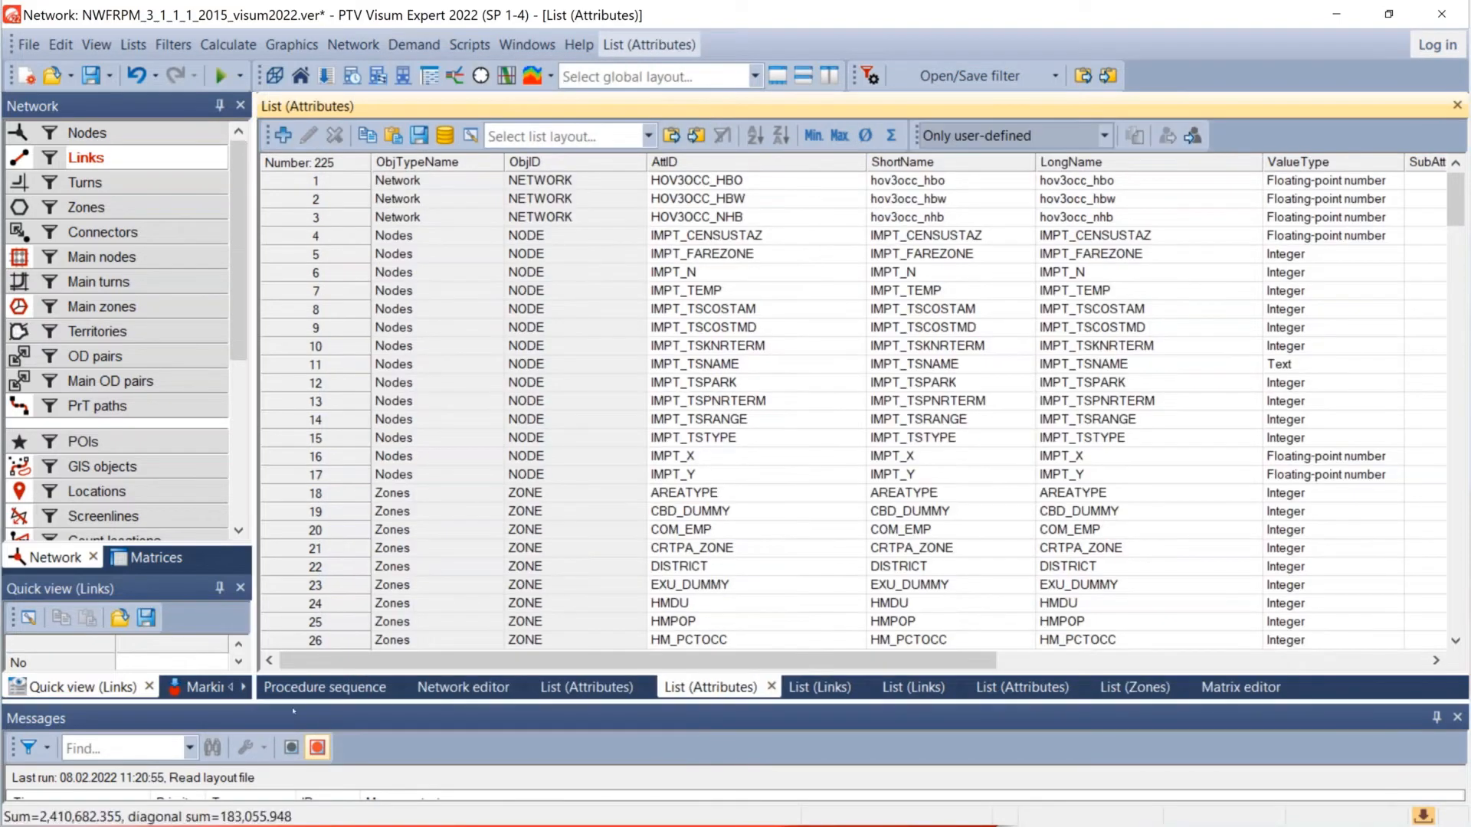
drag(294, 711, 0, 526)
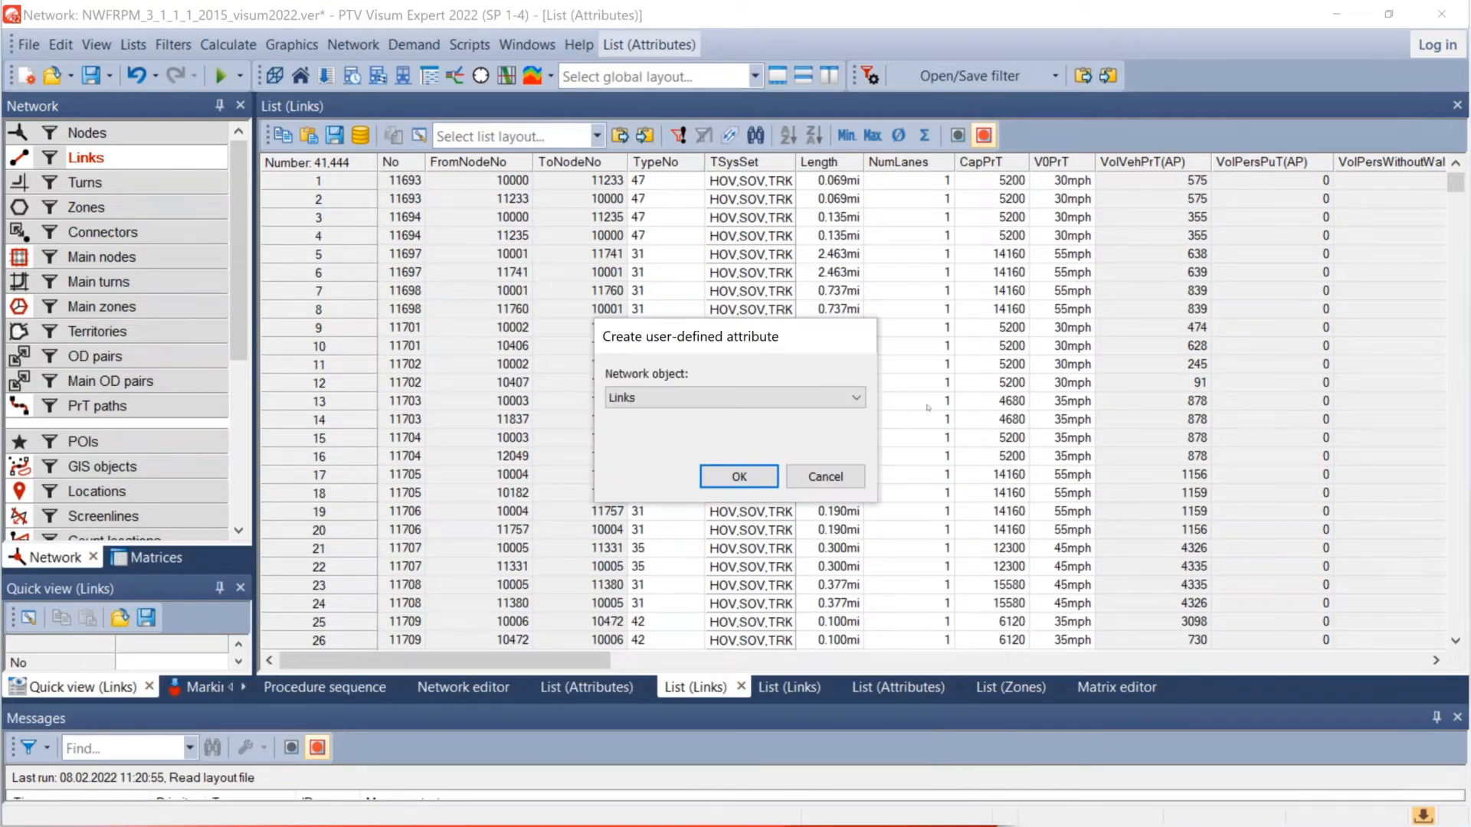
Step: Start a new user-defined attribute for Links and give it the attribute ID Count_Daily
click(739, 475)
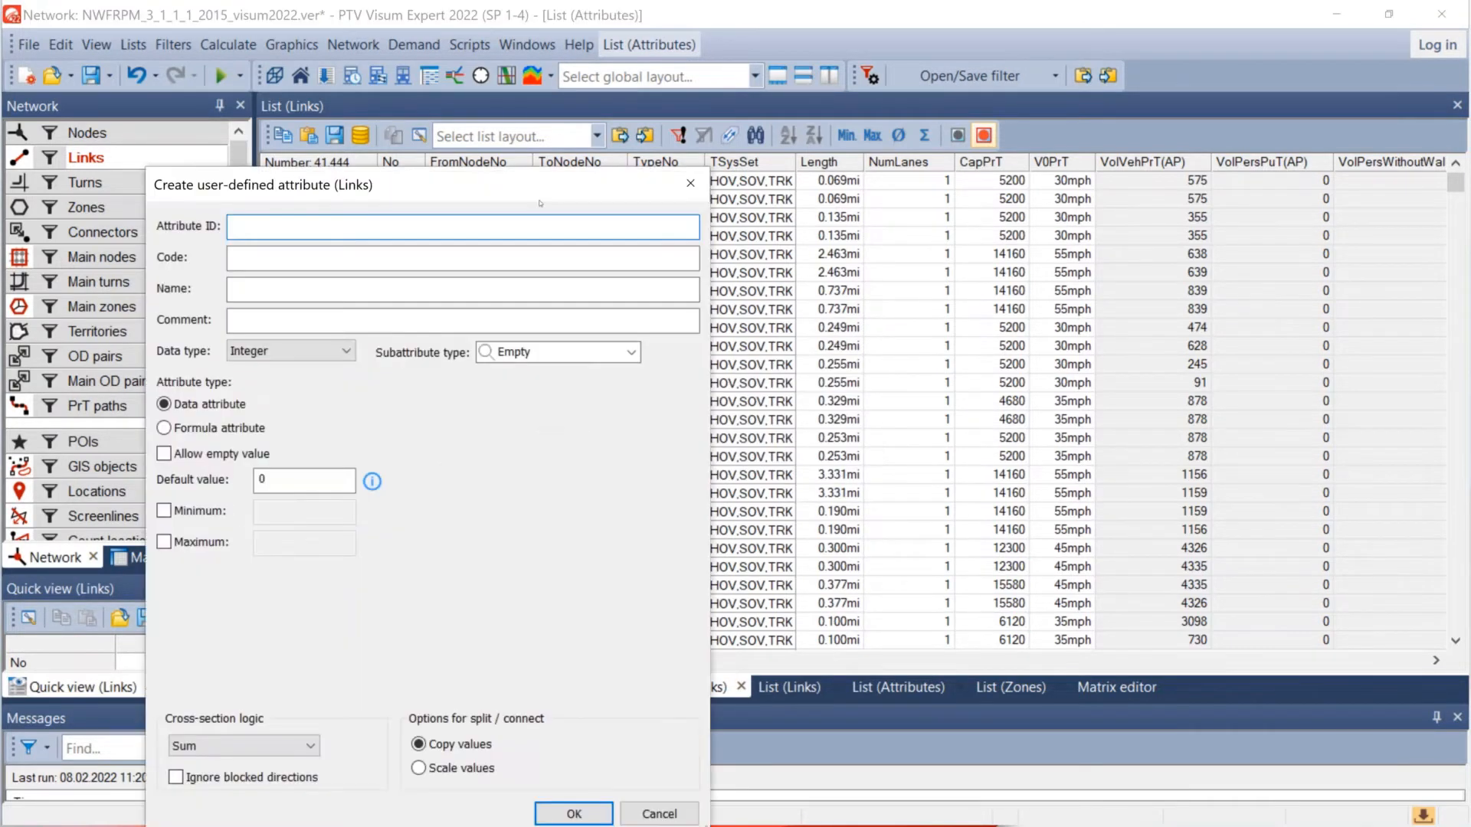
drag(633, 187, 1413, 264)
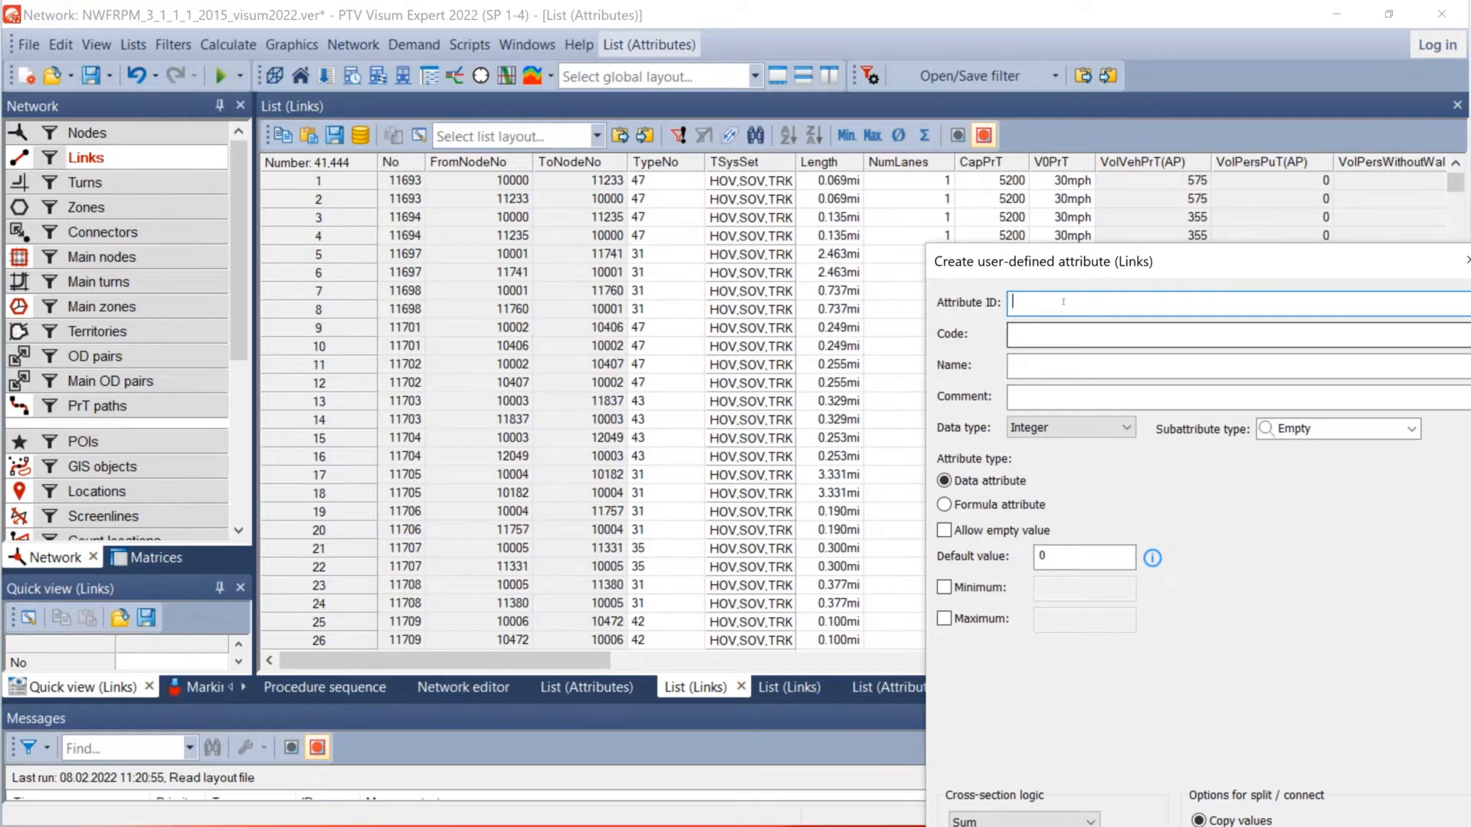
text(C)
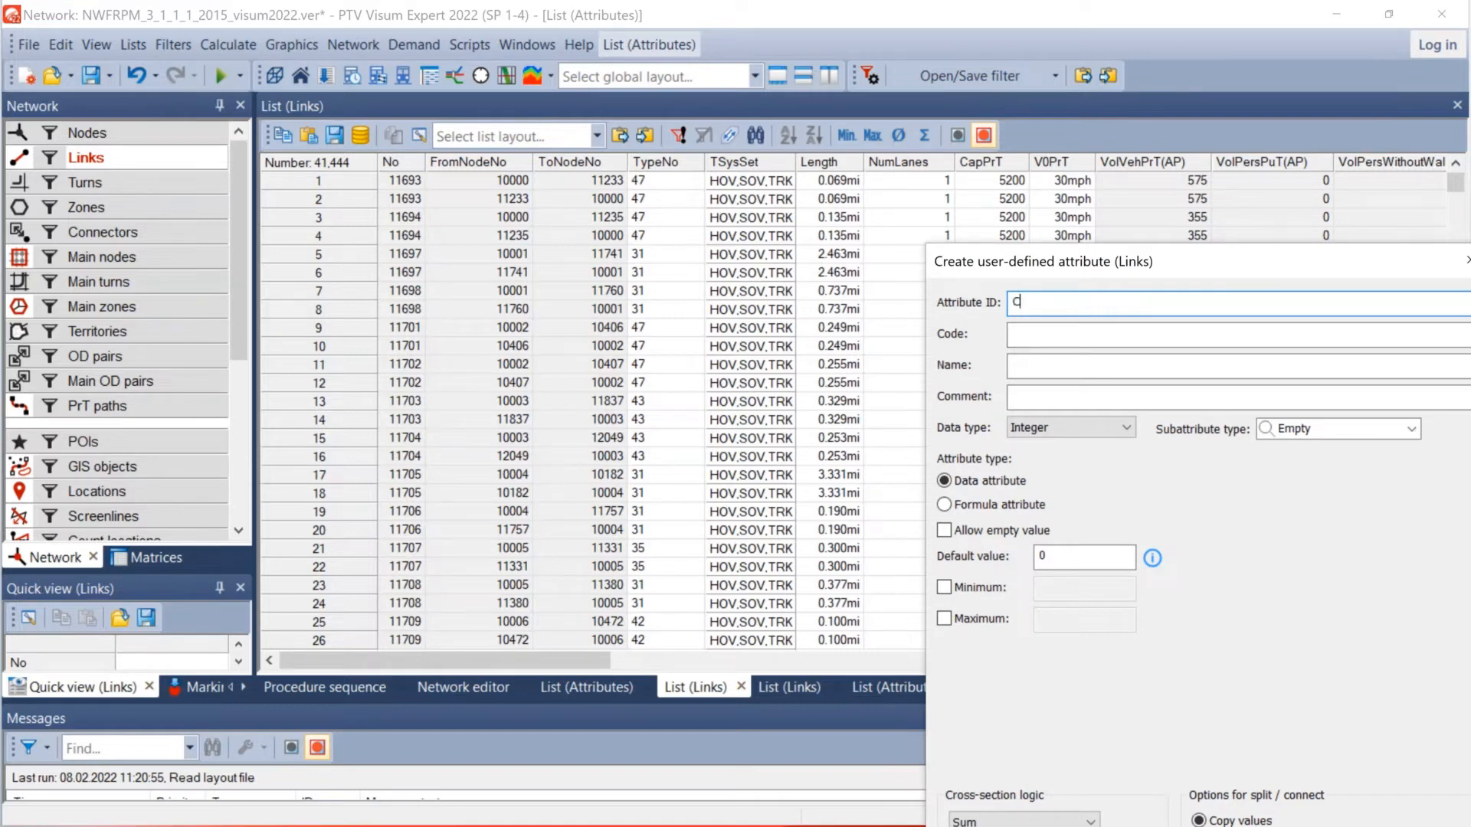
text(ount_Daily)
click(1012, 333)
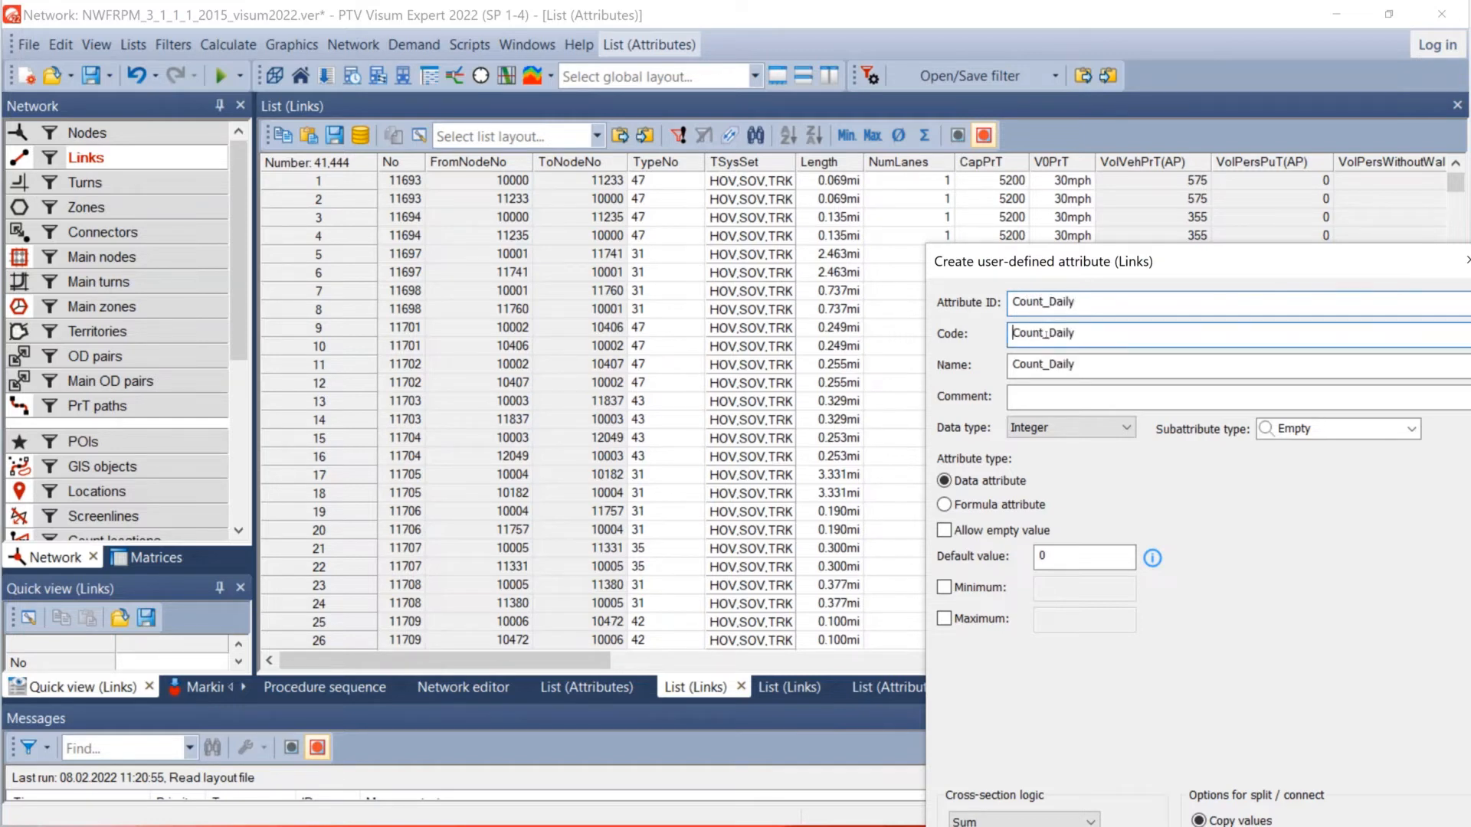
drag(1077, 333, 1009, 332)
drag(1076, 301, 987, 287)
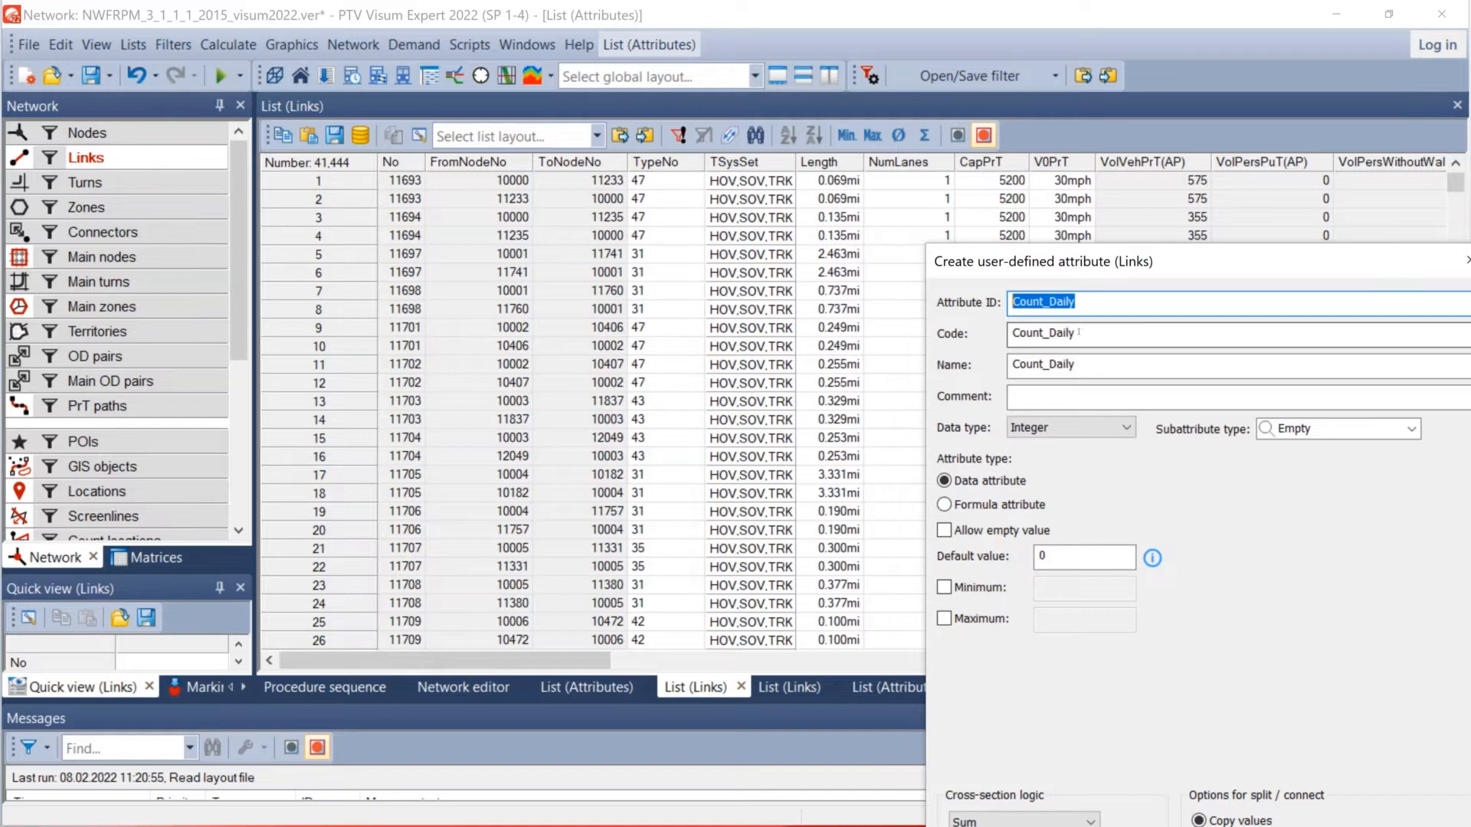
double_click(1013, 301)
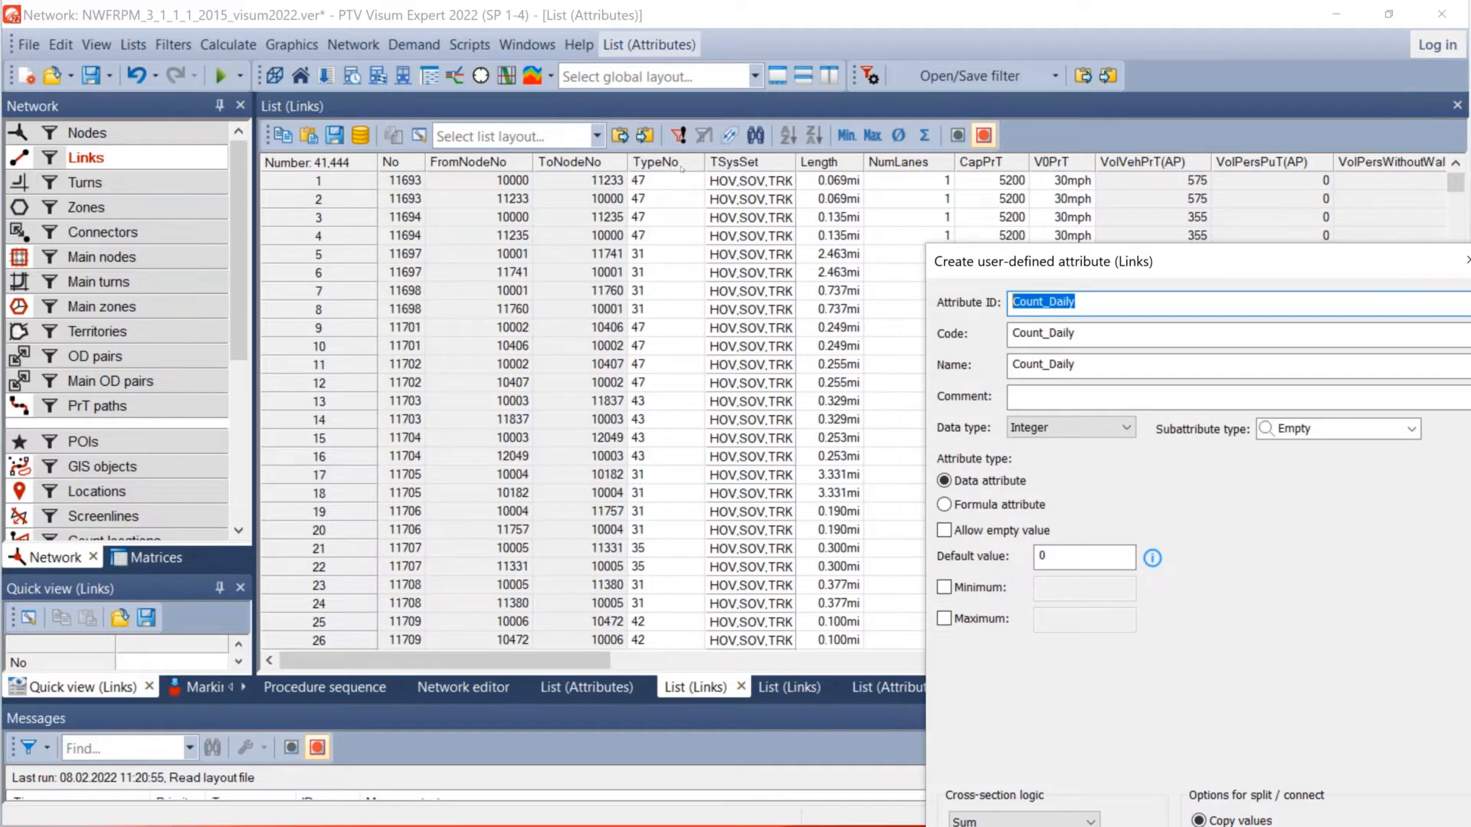
click(1091, 294)
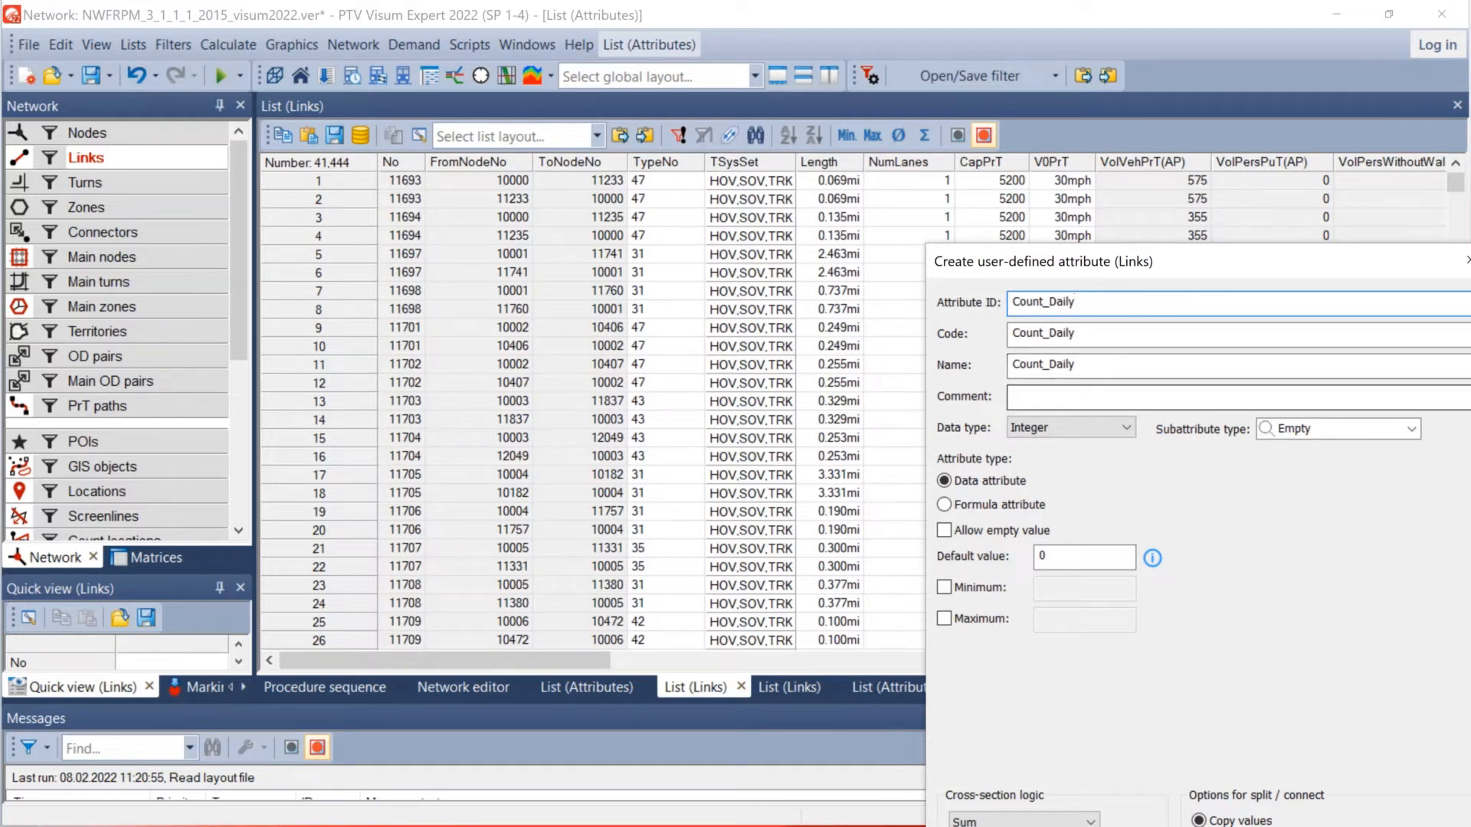
click(1108, 399)
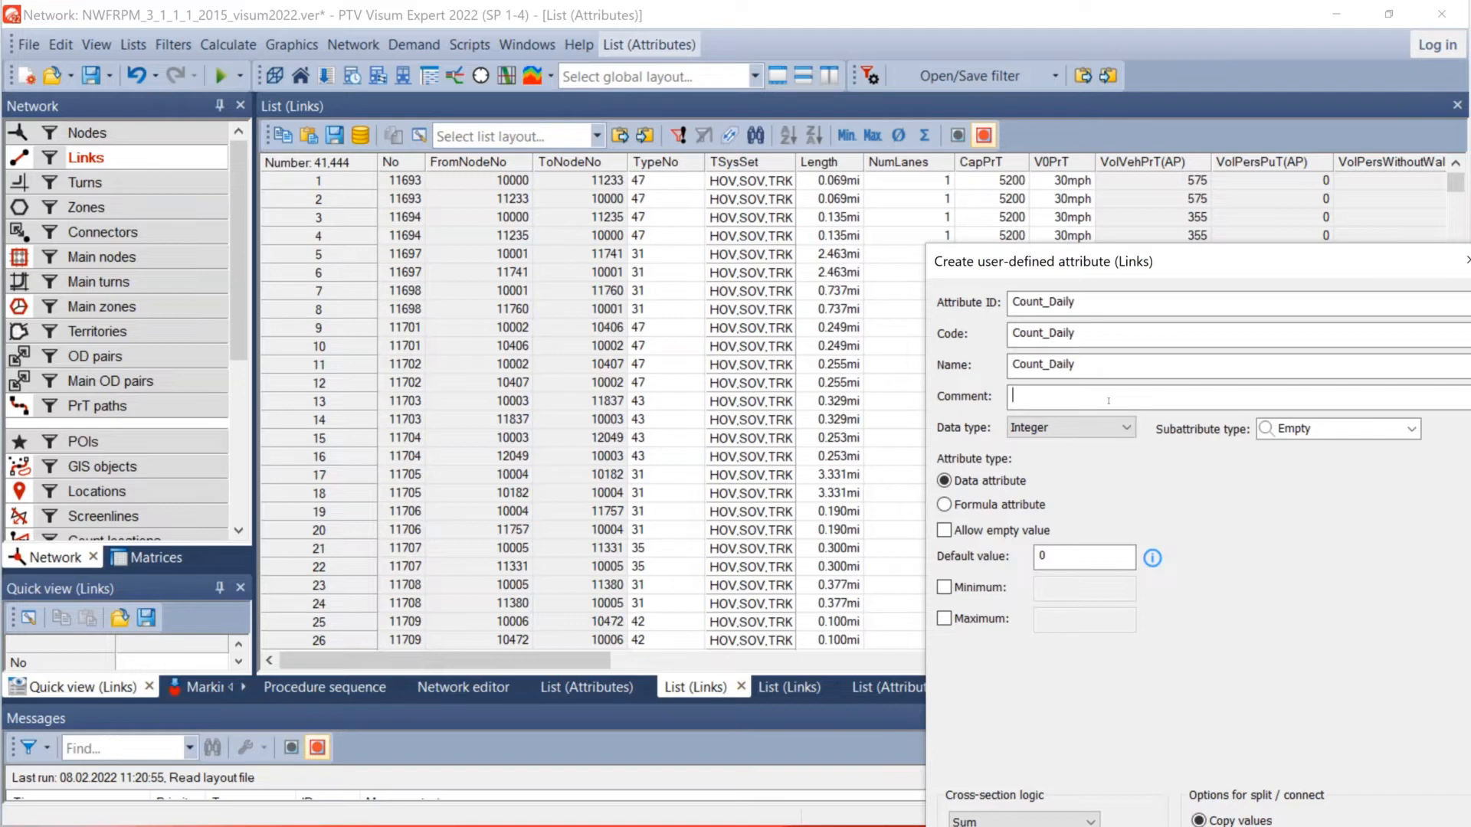
click(1109, 398)
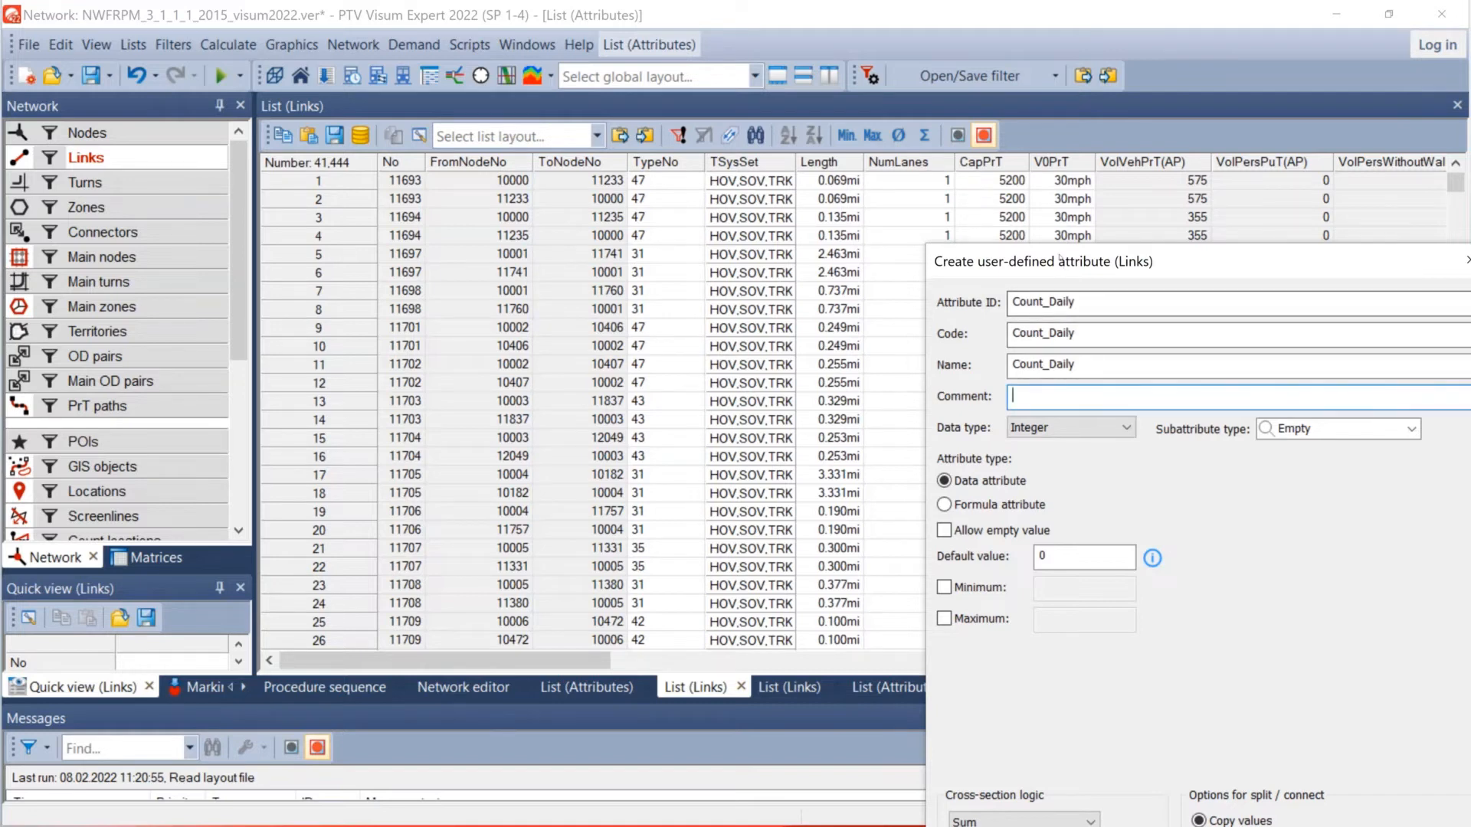
Step: Try Bool and Floating-point number as the attribute's data type, and return it to Integer
drag(1060, 259, 970, 145)
click(1000, 314)
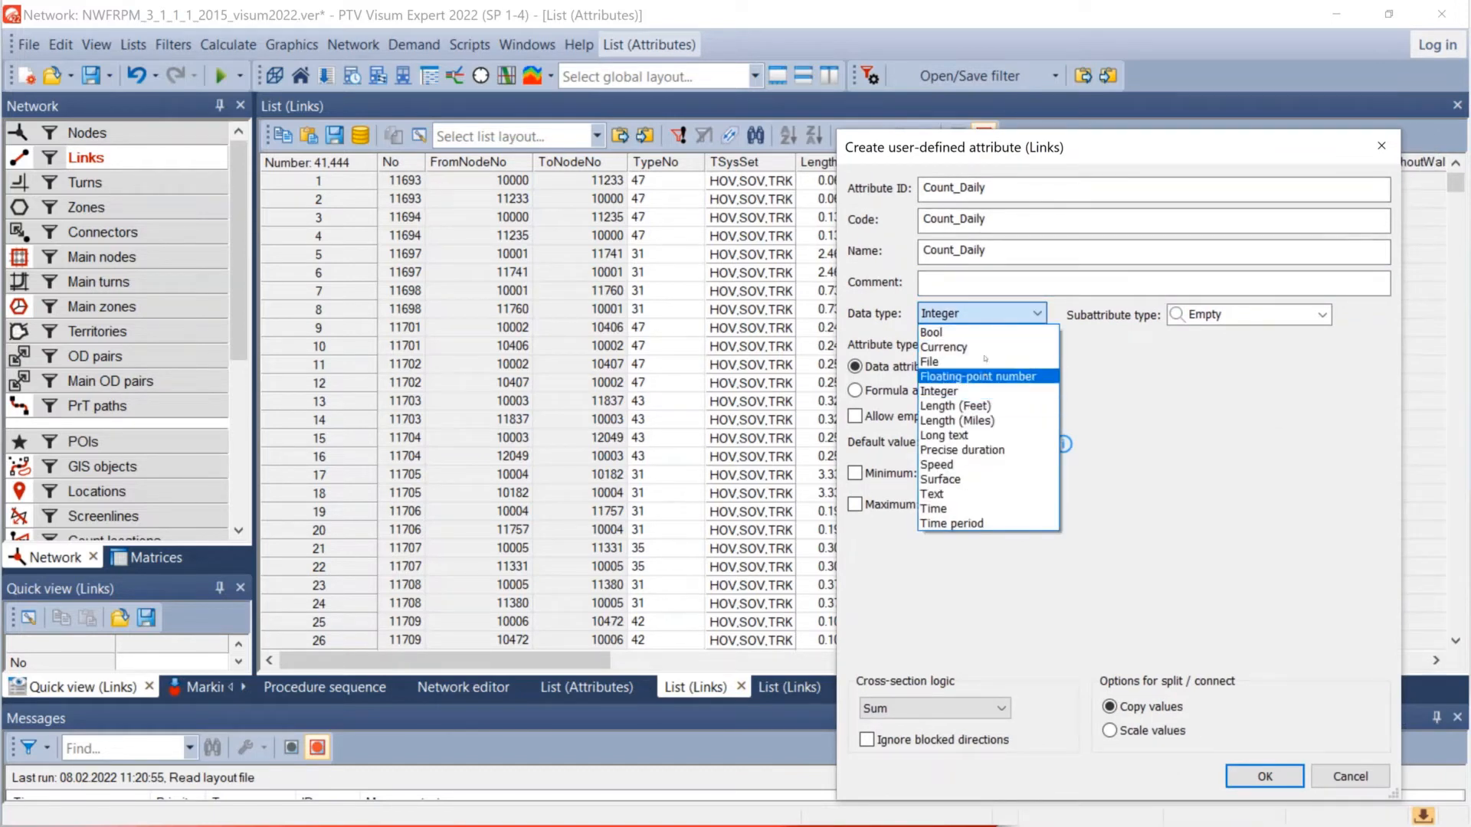
click(980, 334)
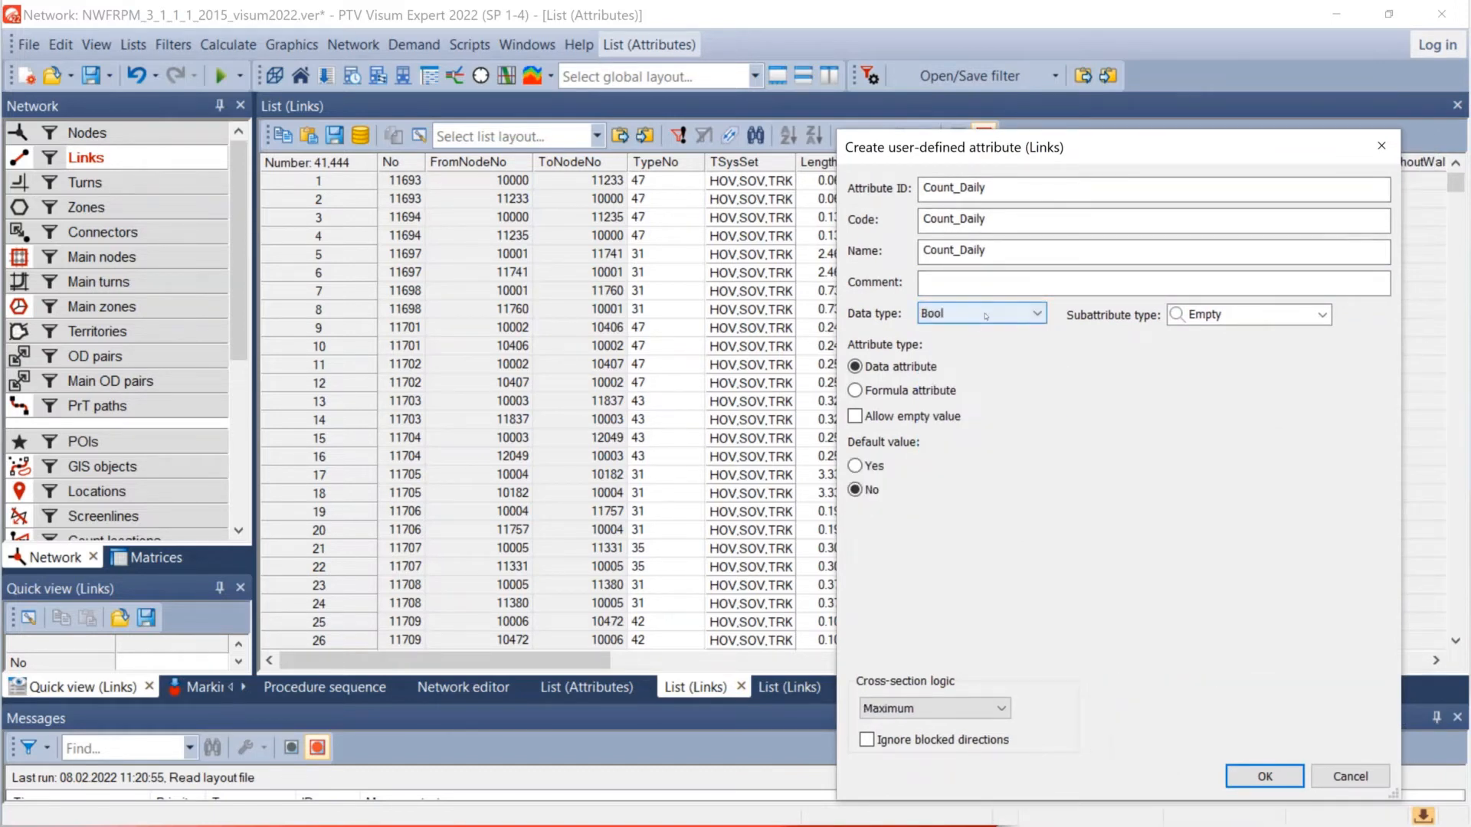
click(981, 314)
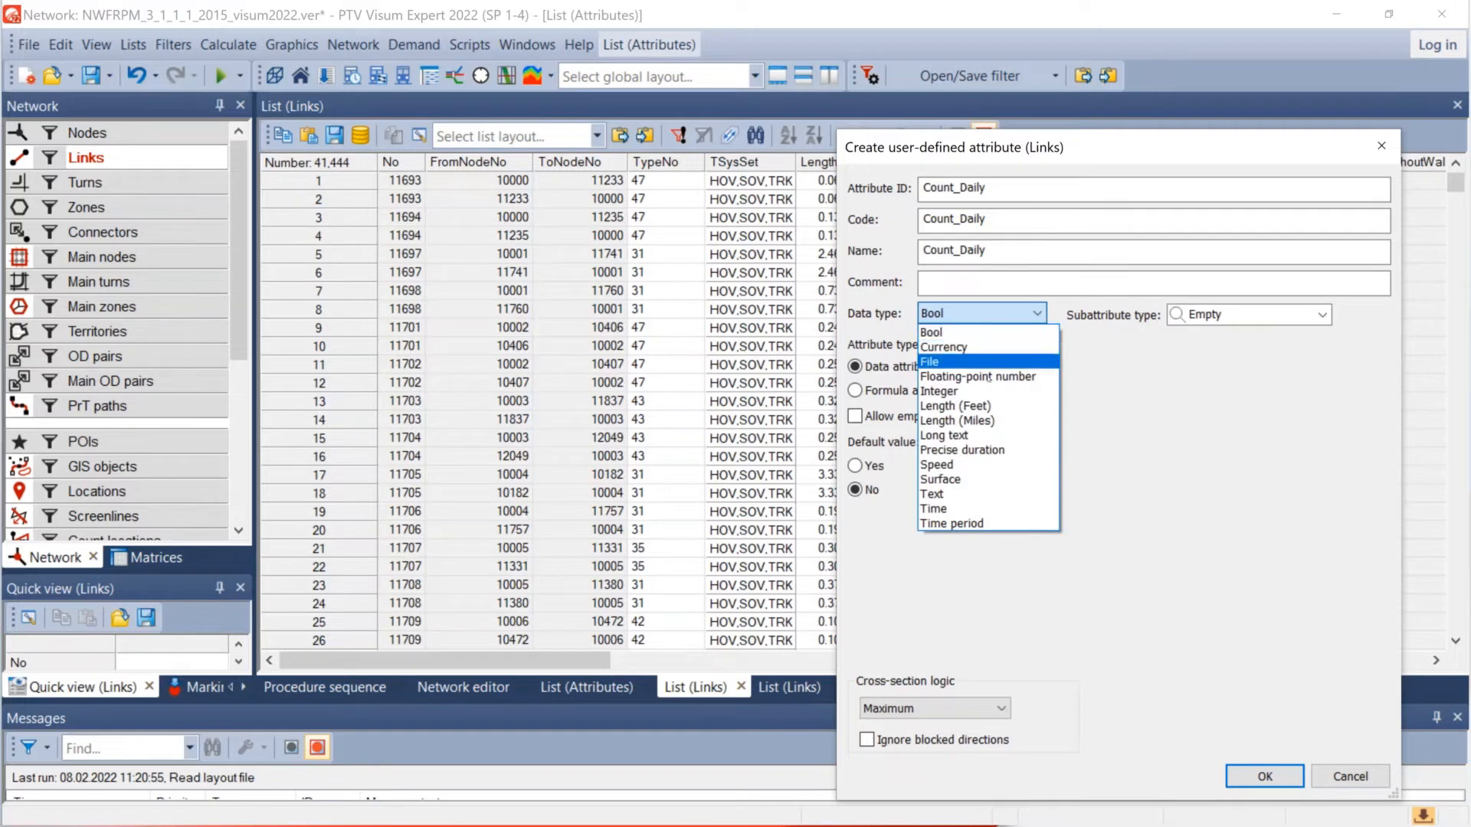
click(988, 377)
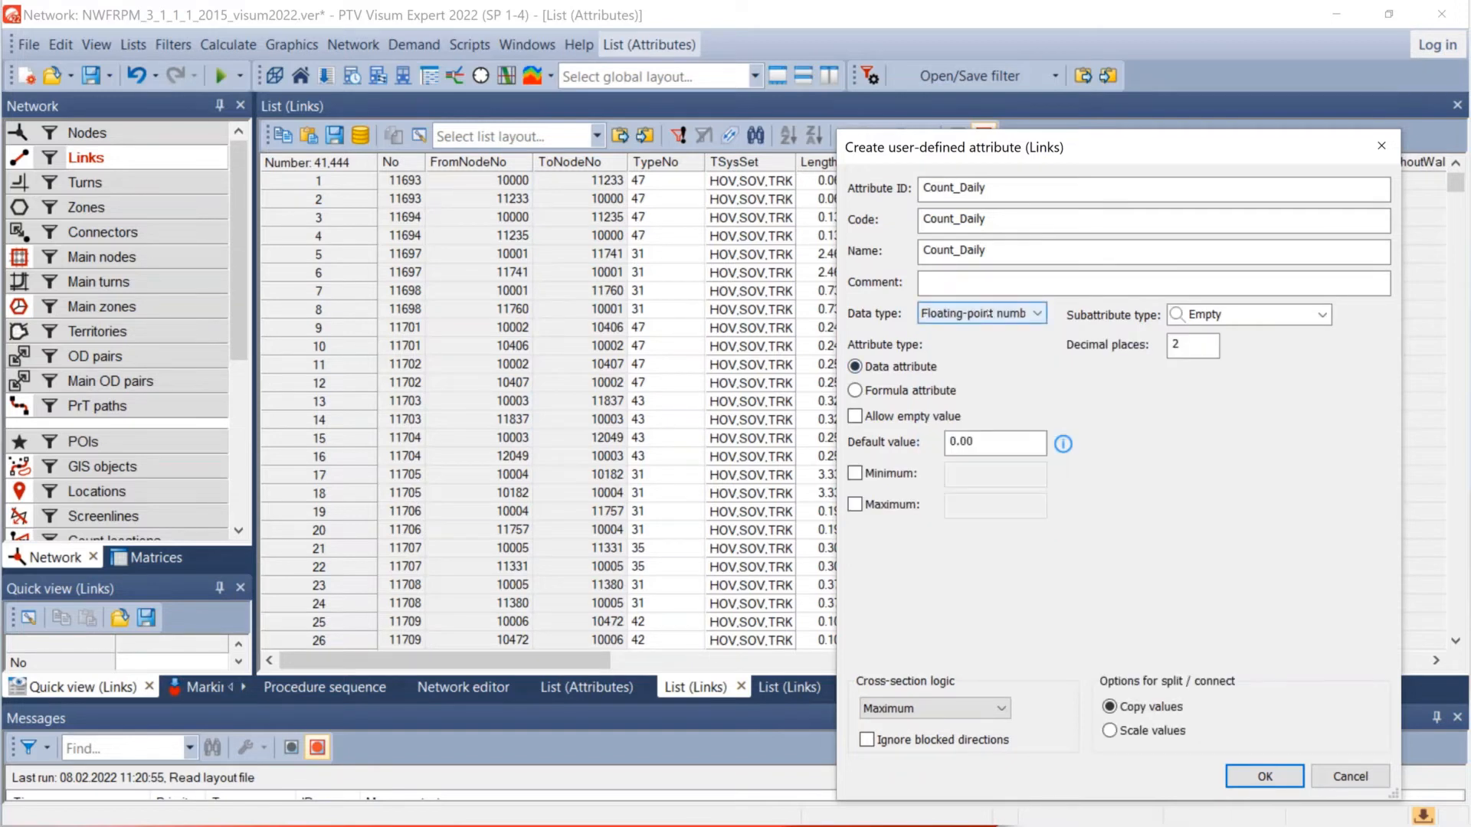
click(992, 314)
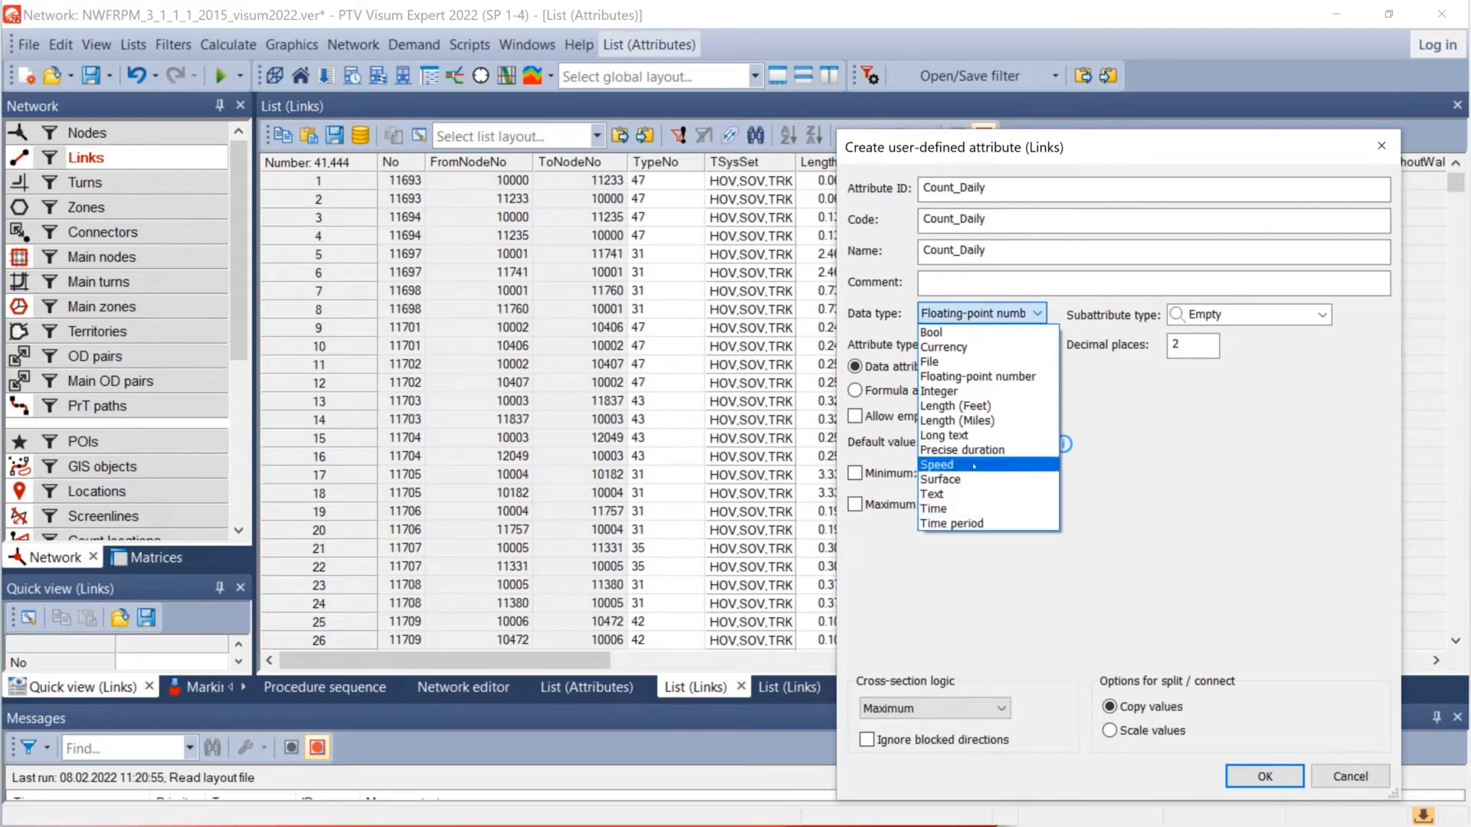
click(978, 392)
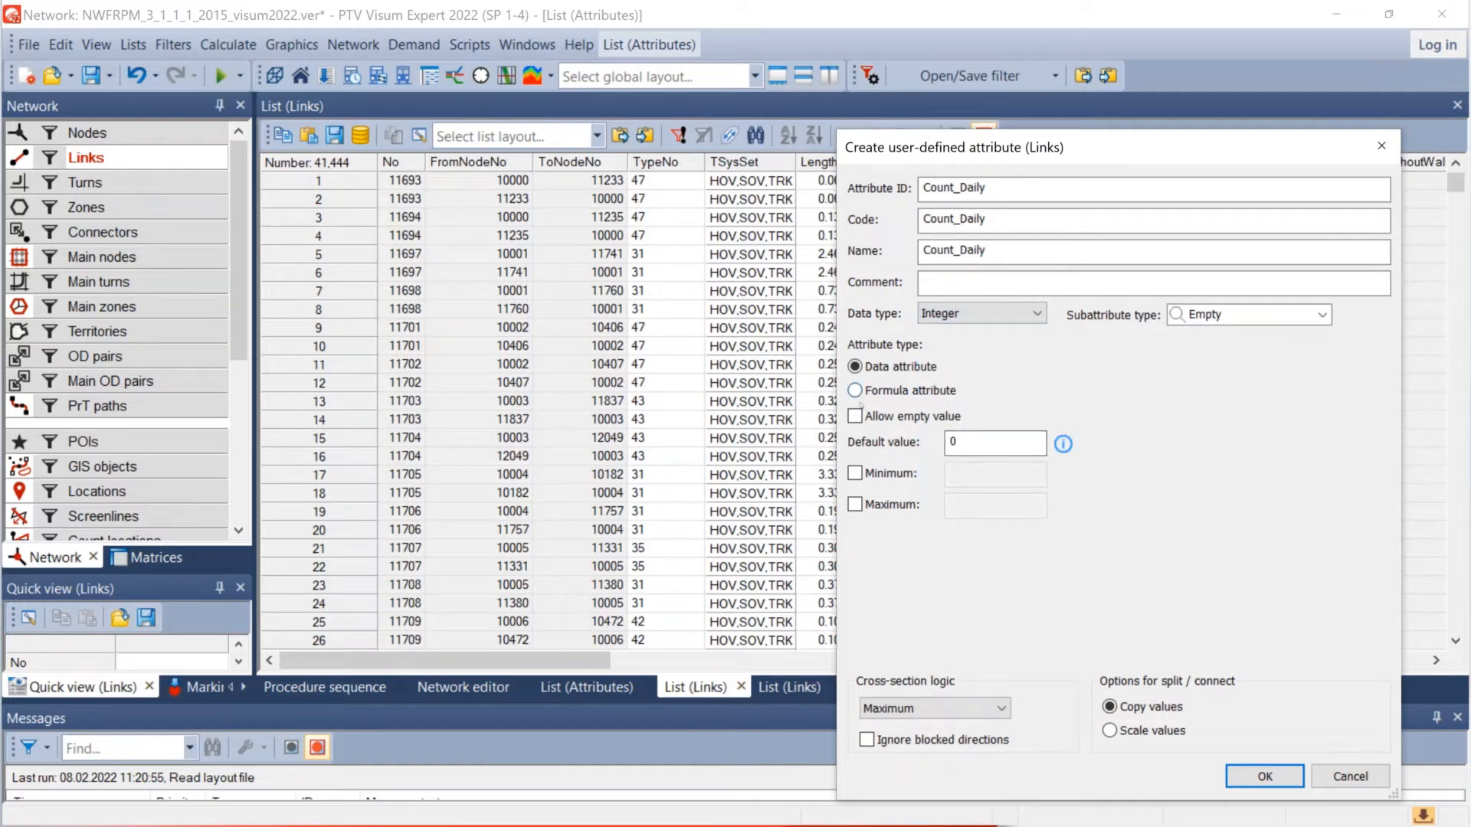
Step: View the Formula attribute options, return to Data attribute and create the Count_Daily attribute
click(855, 390)
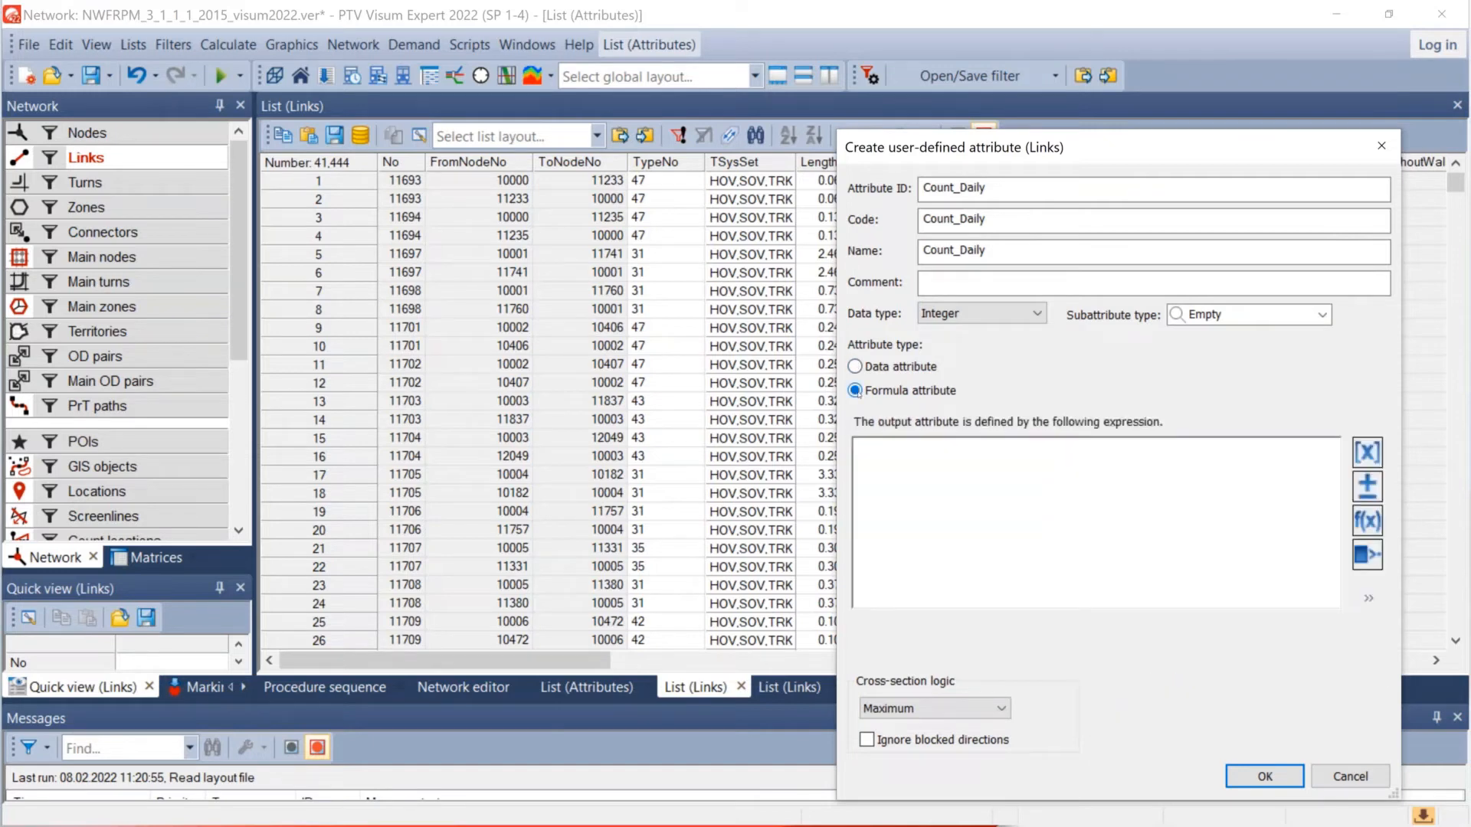
click(856, 368)
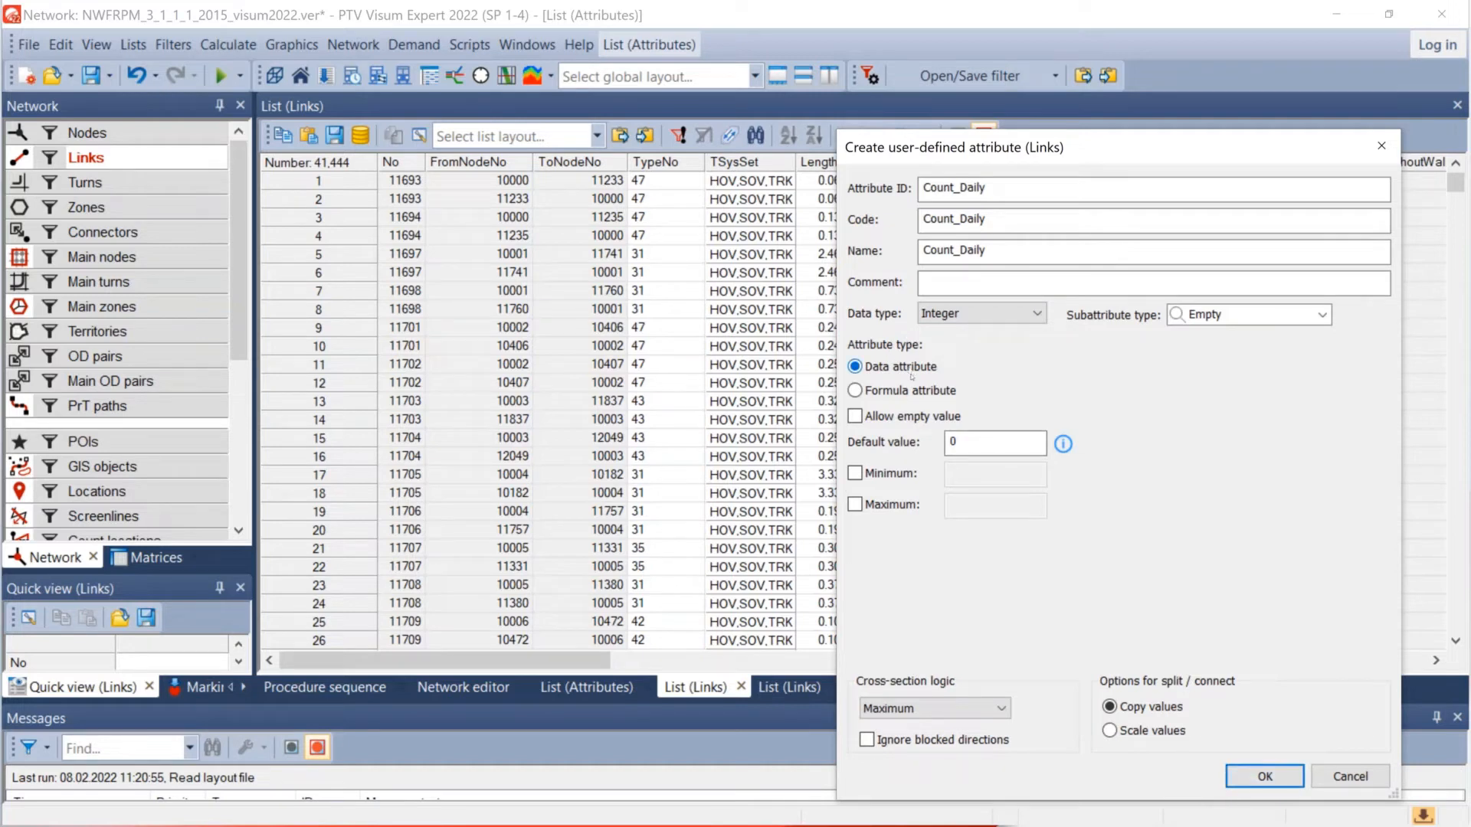
click(1262, 776)
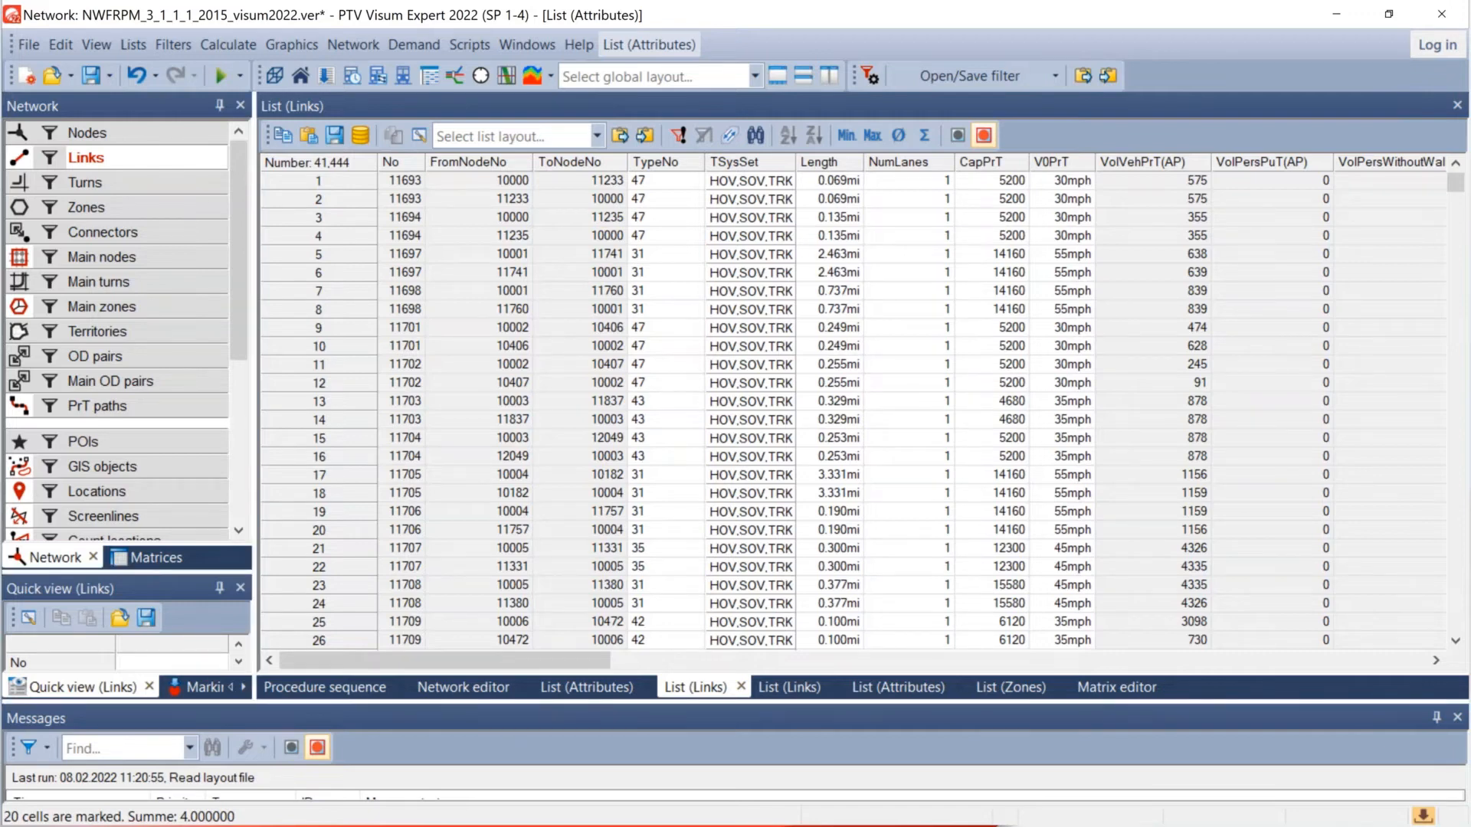
Step: Add the user-defined attribute Count_Daily as a column in the links list's attribute selection
click(420, 135)
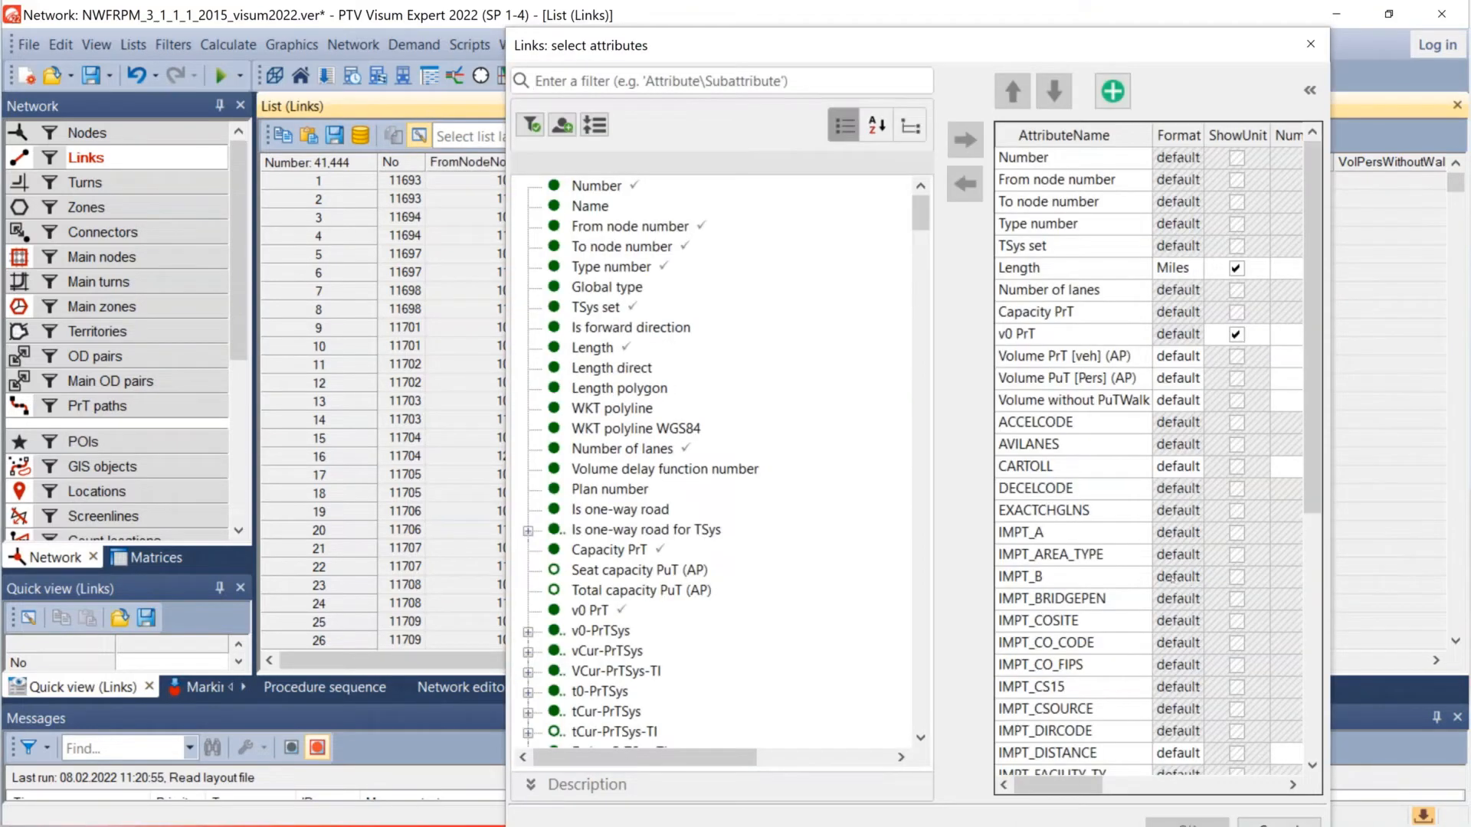
scroll(1150, 460, down, 6)
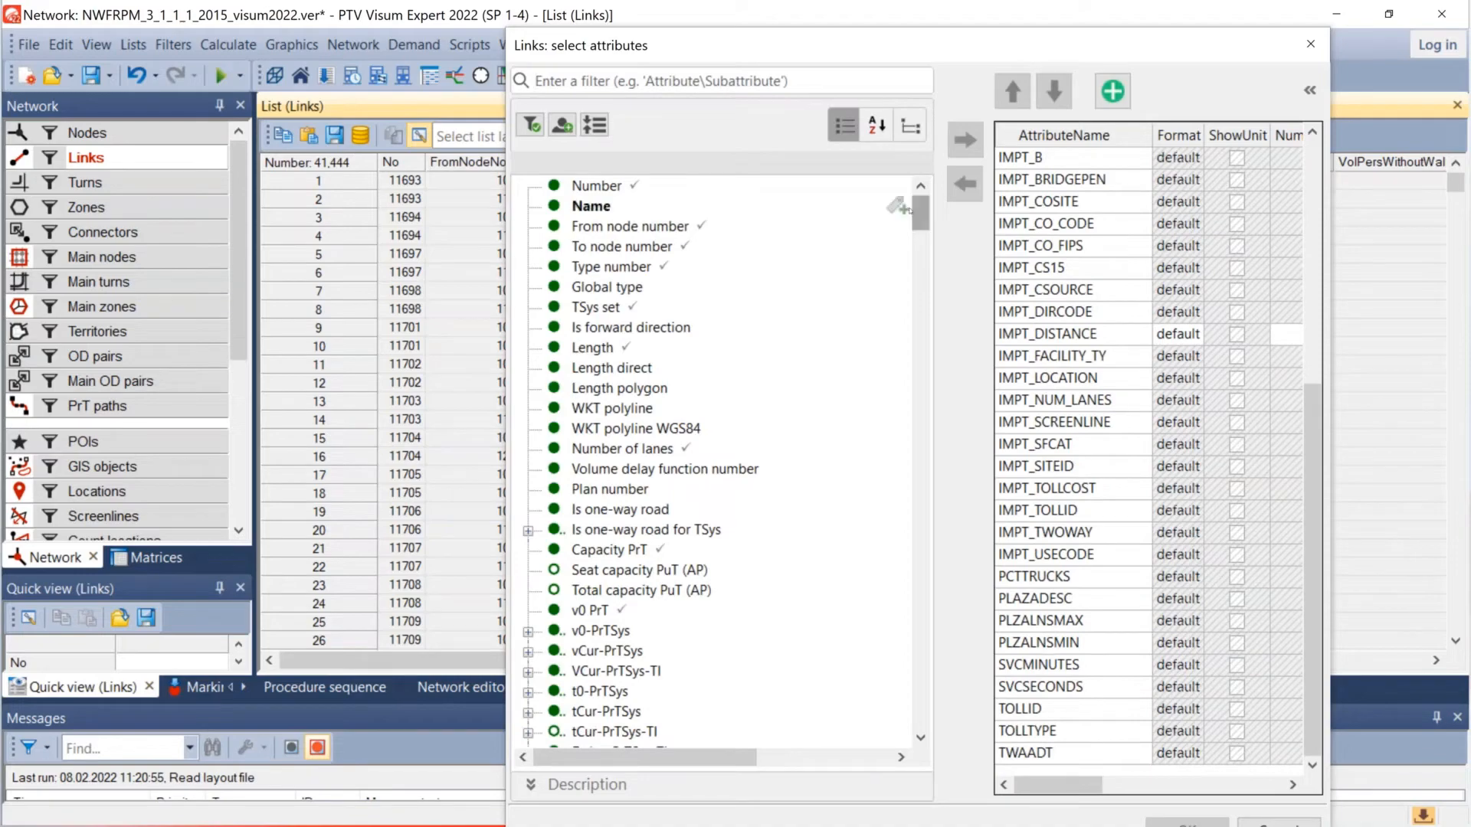
drag(922, 216, 926, 683)
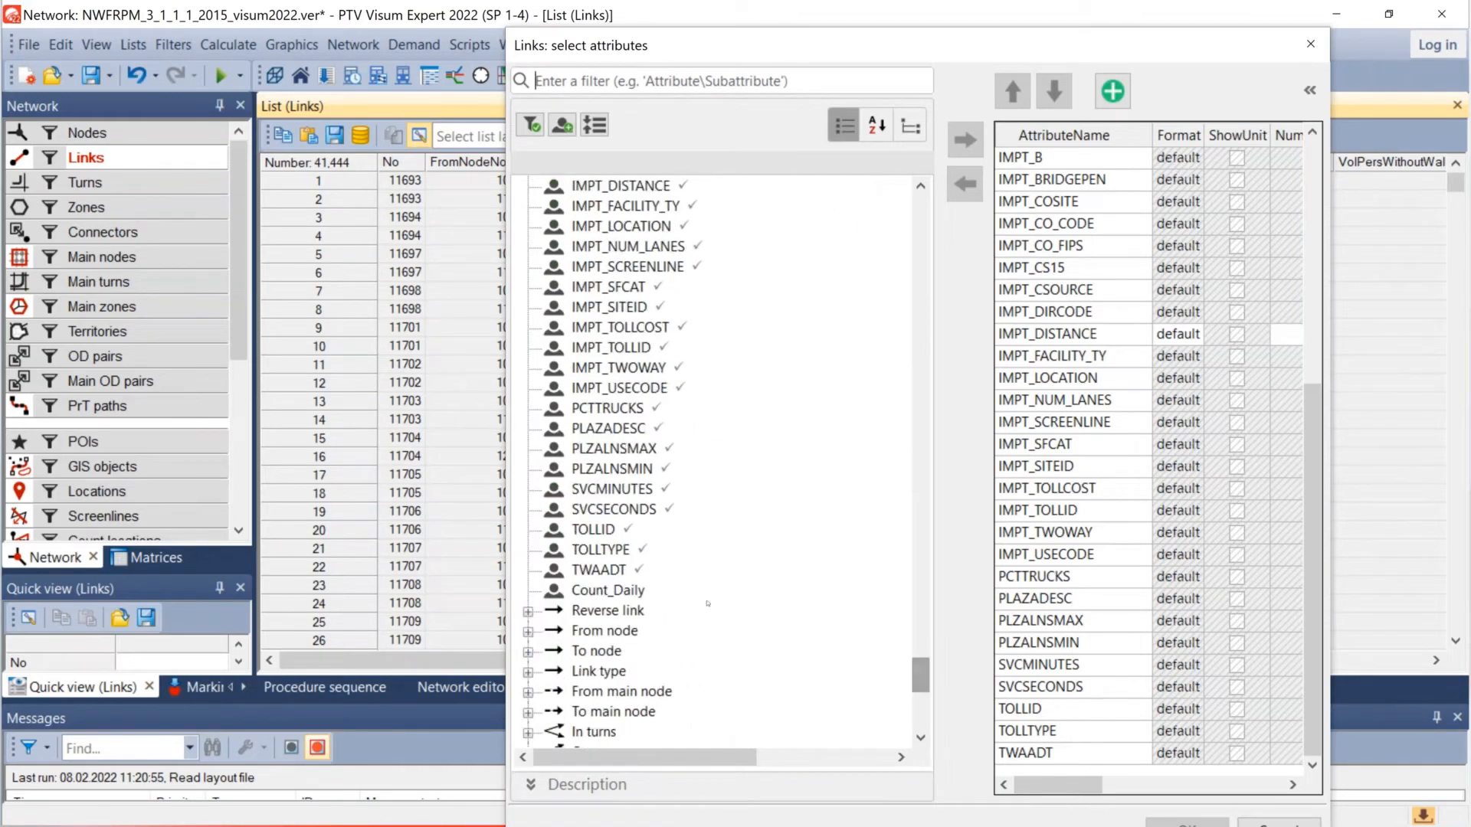
click(586, 592)
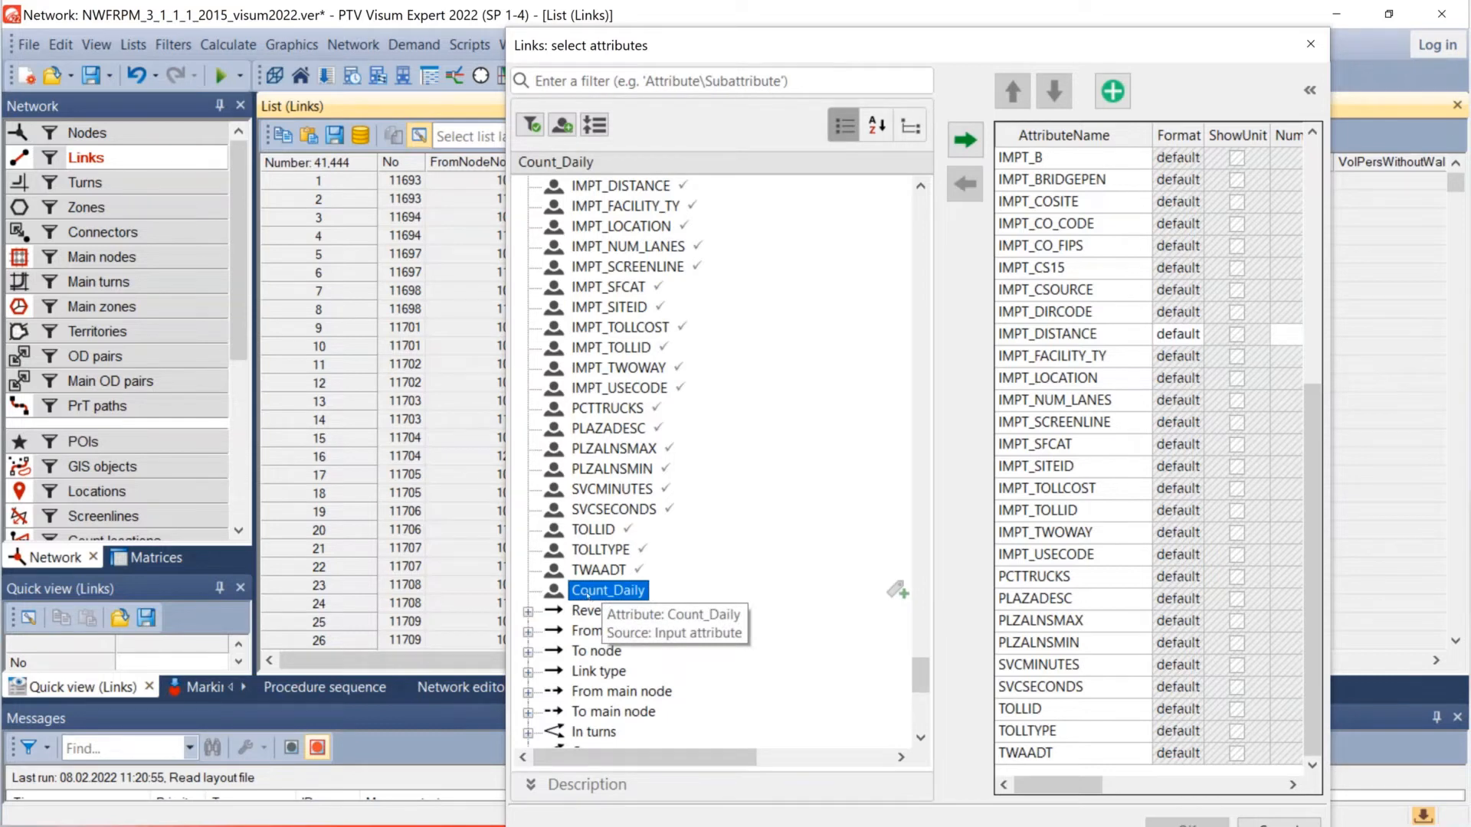
double_click(587, 591)
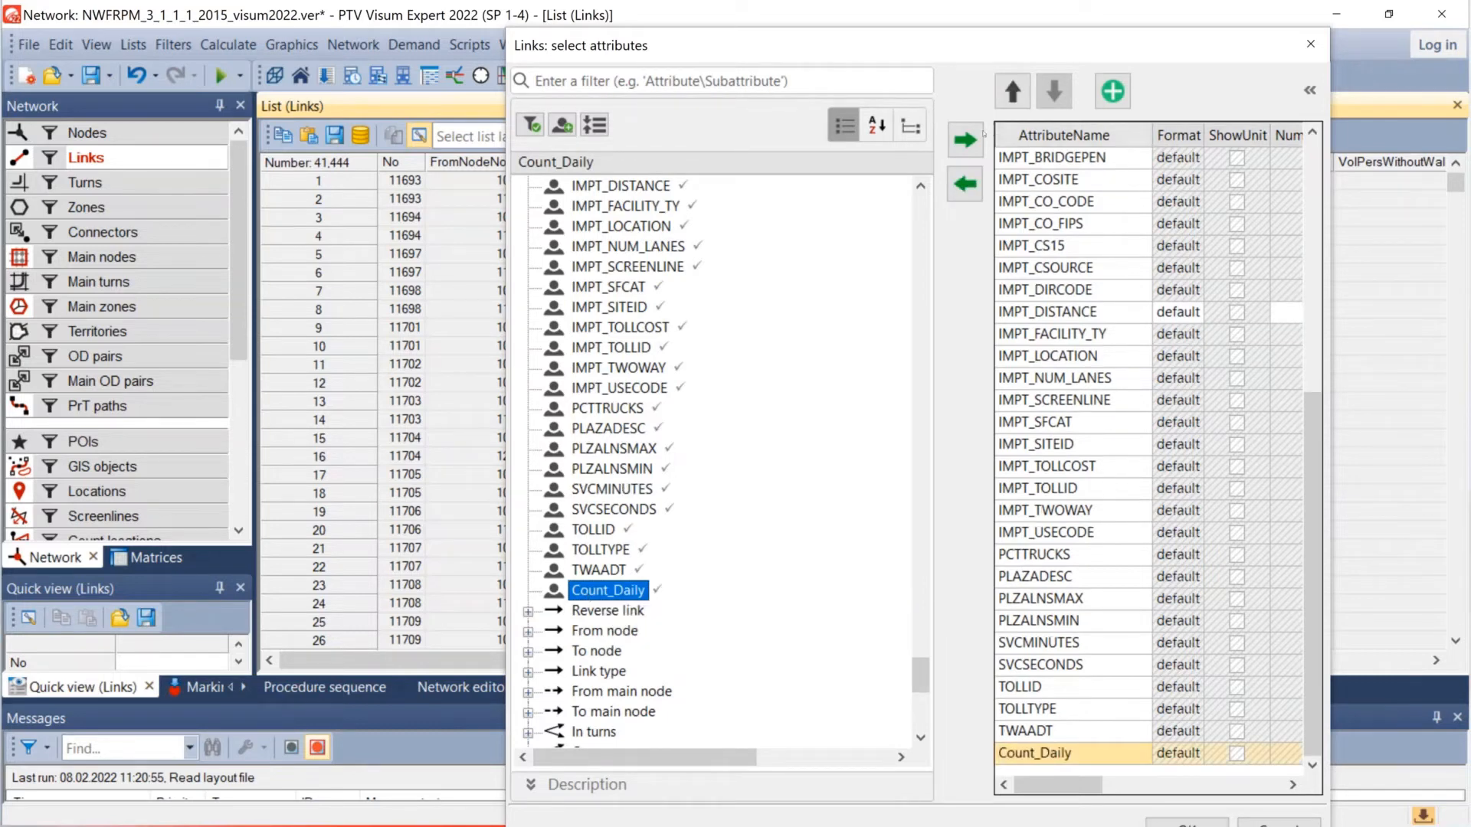
Step: Add Count_Daily to the column selection a second time and remove the duplicate entry
click(965, 140)
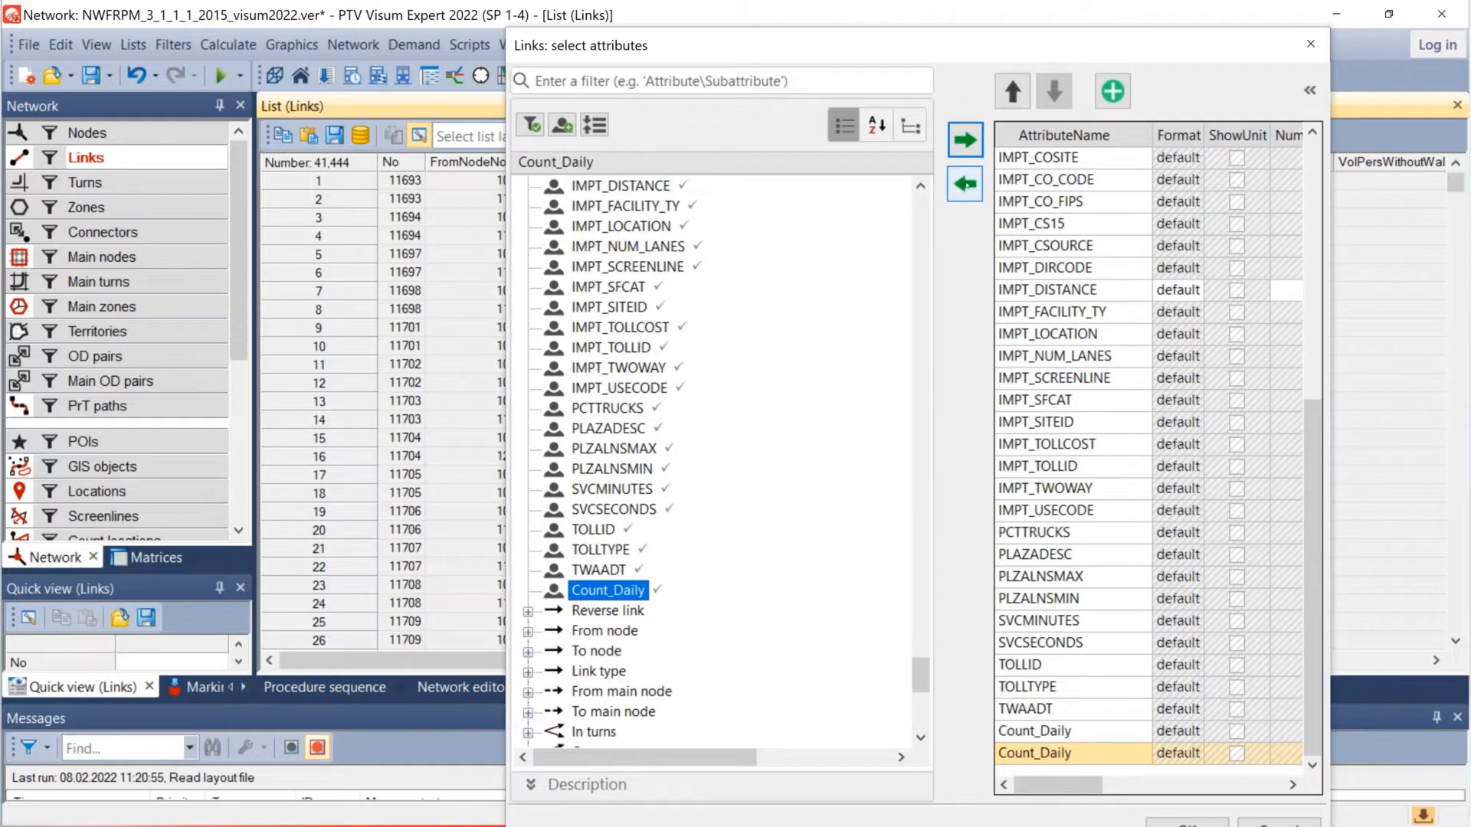
click(966, 184)
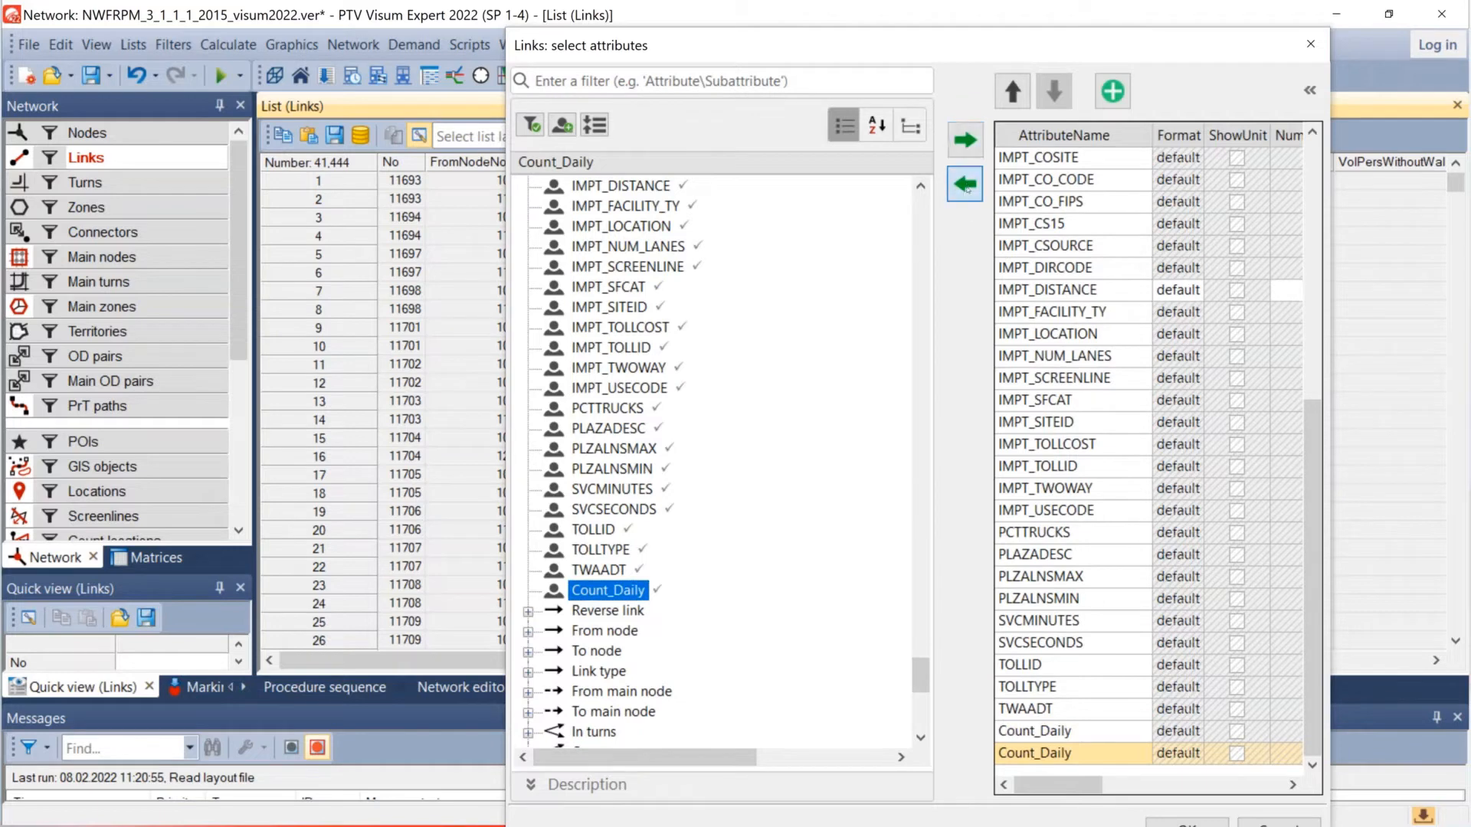
click(1031, 754)
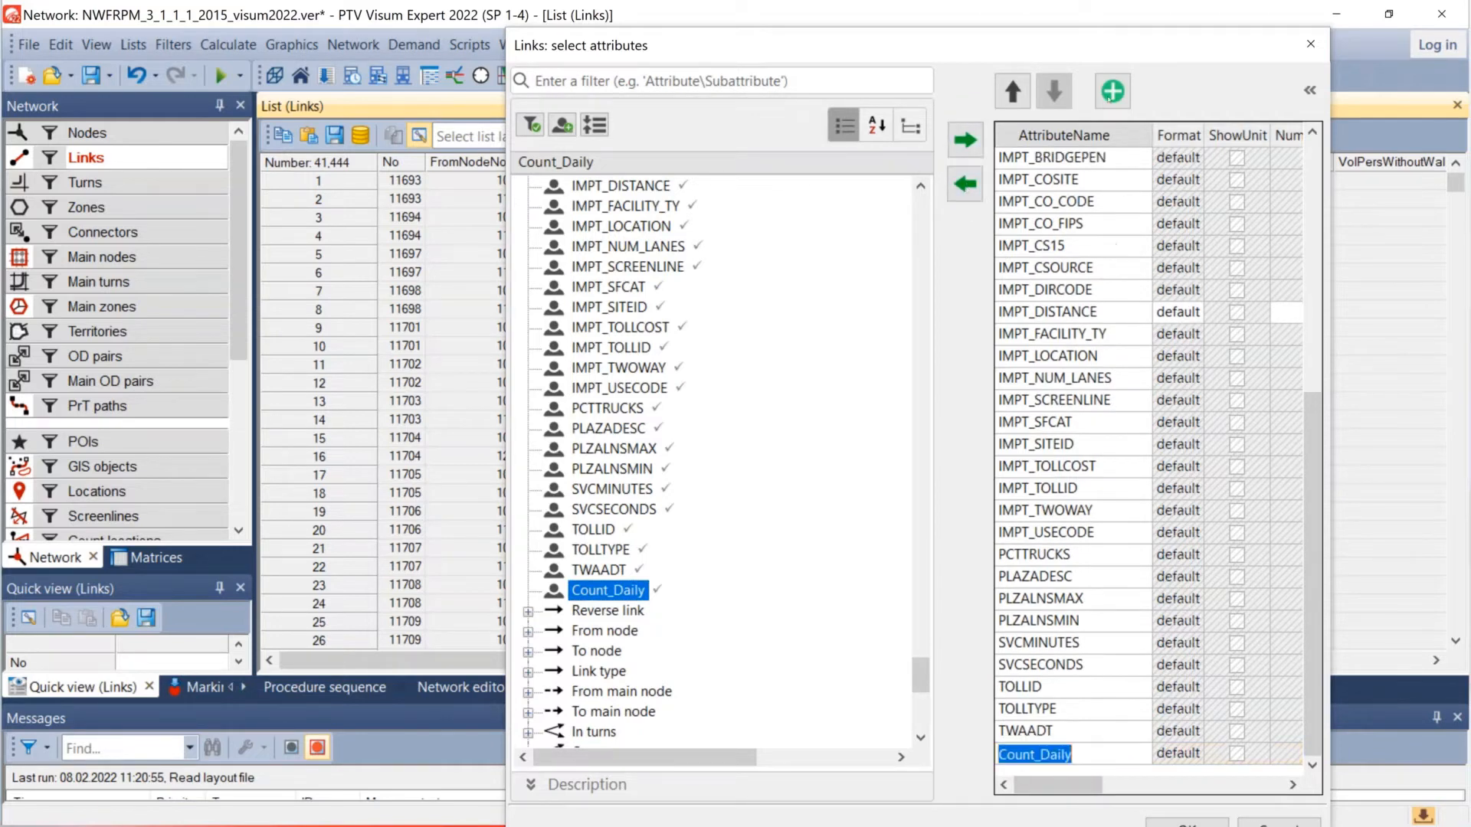
Step: Move Count_Daily up in the column order of the links list
click(1012, 91)
click(1012, 91)
click(1012, 91)
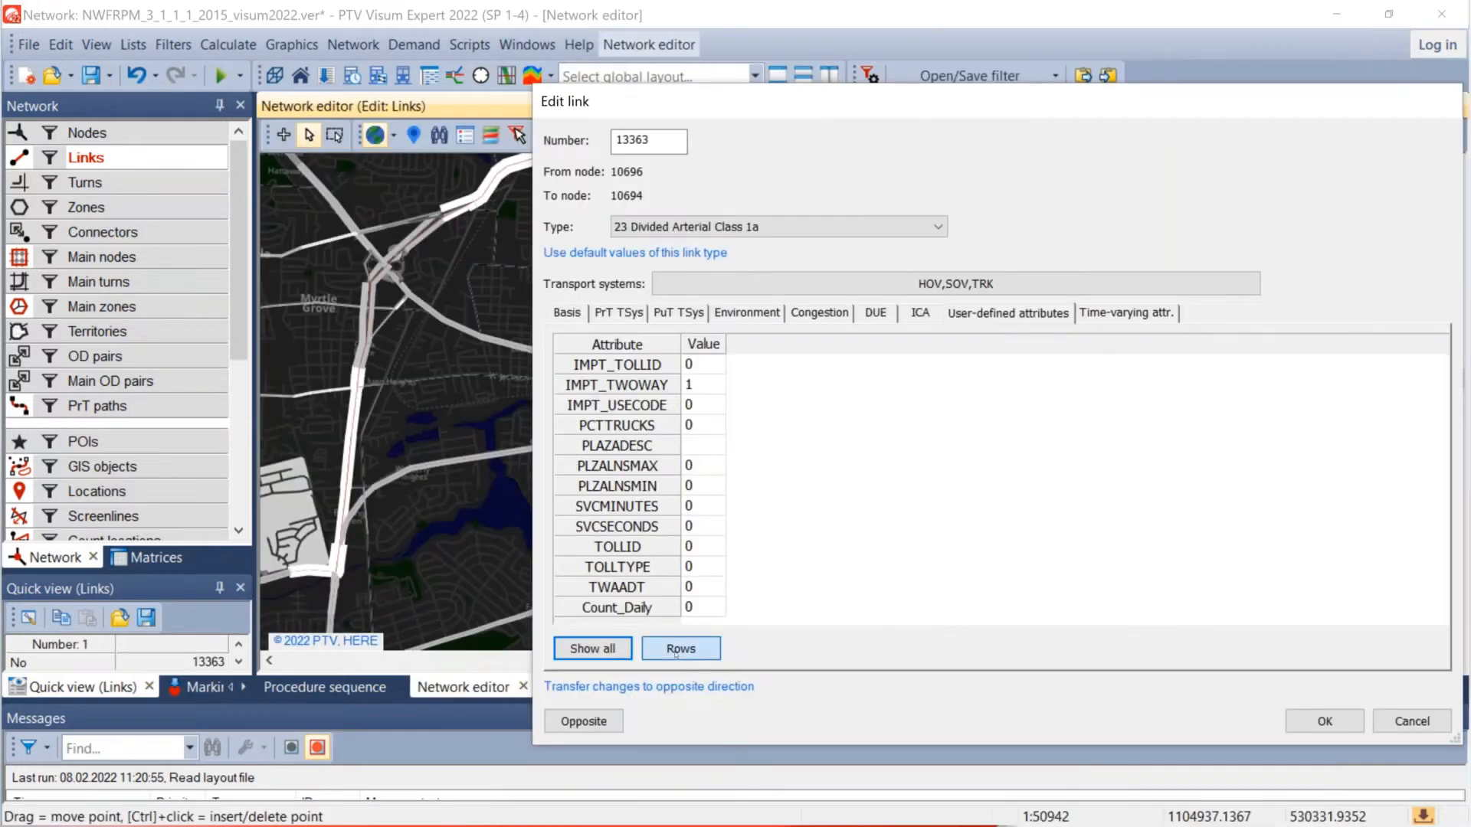
Step: View the attribute selection and the Count_Daily value among link 13363's user-defined attributes, and leave the link without saving
click(679, 648)
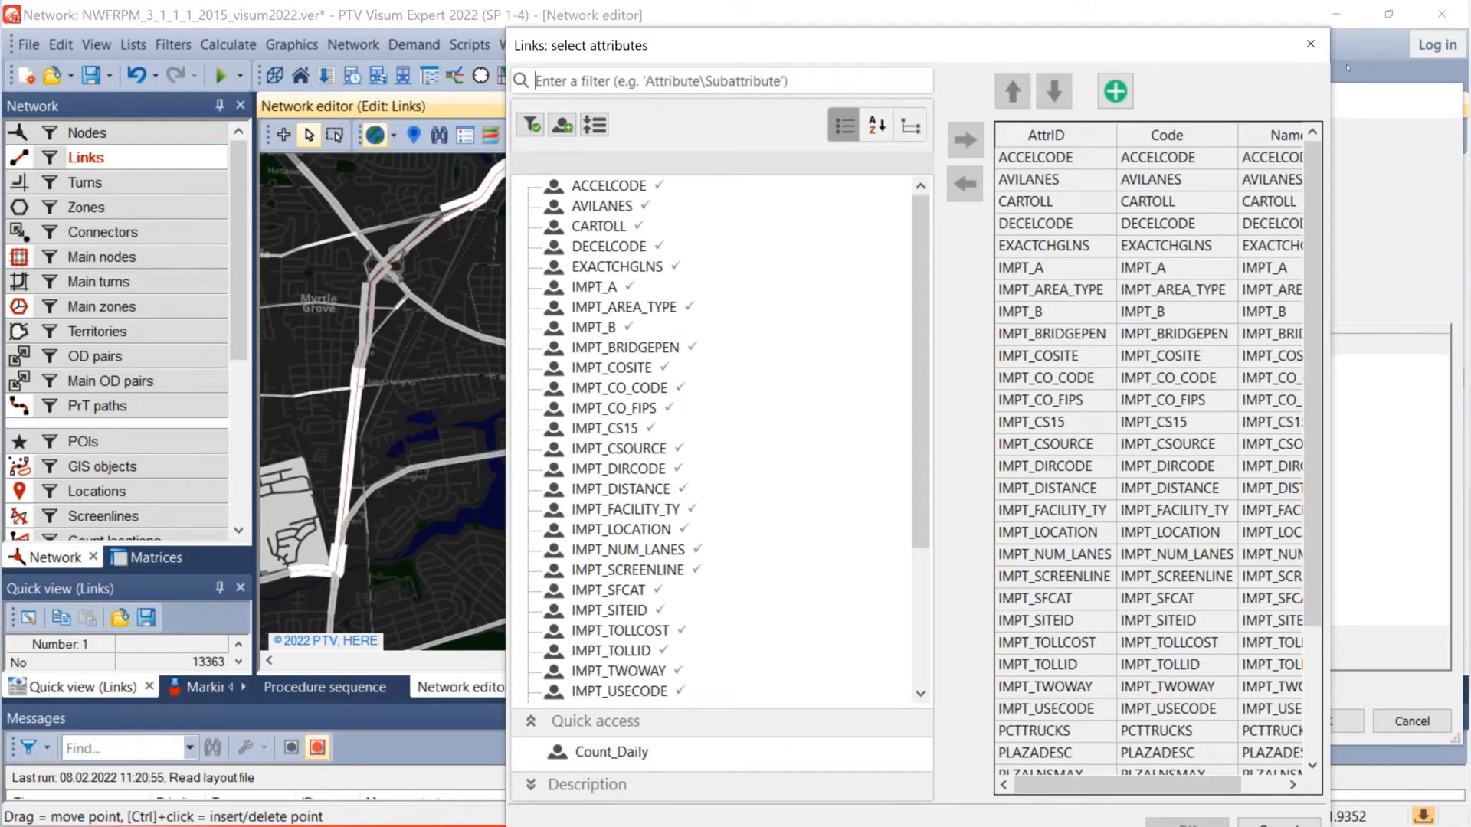
click(1310, 44)
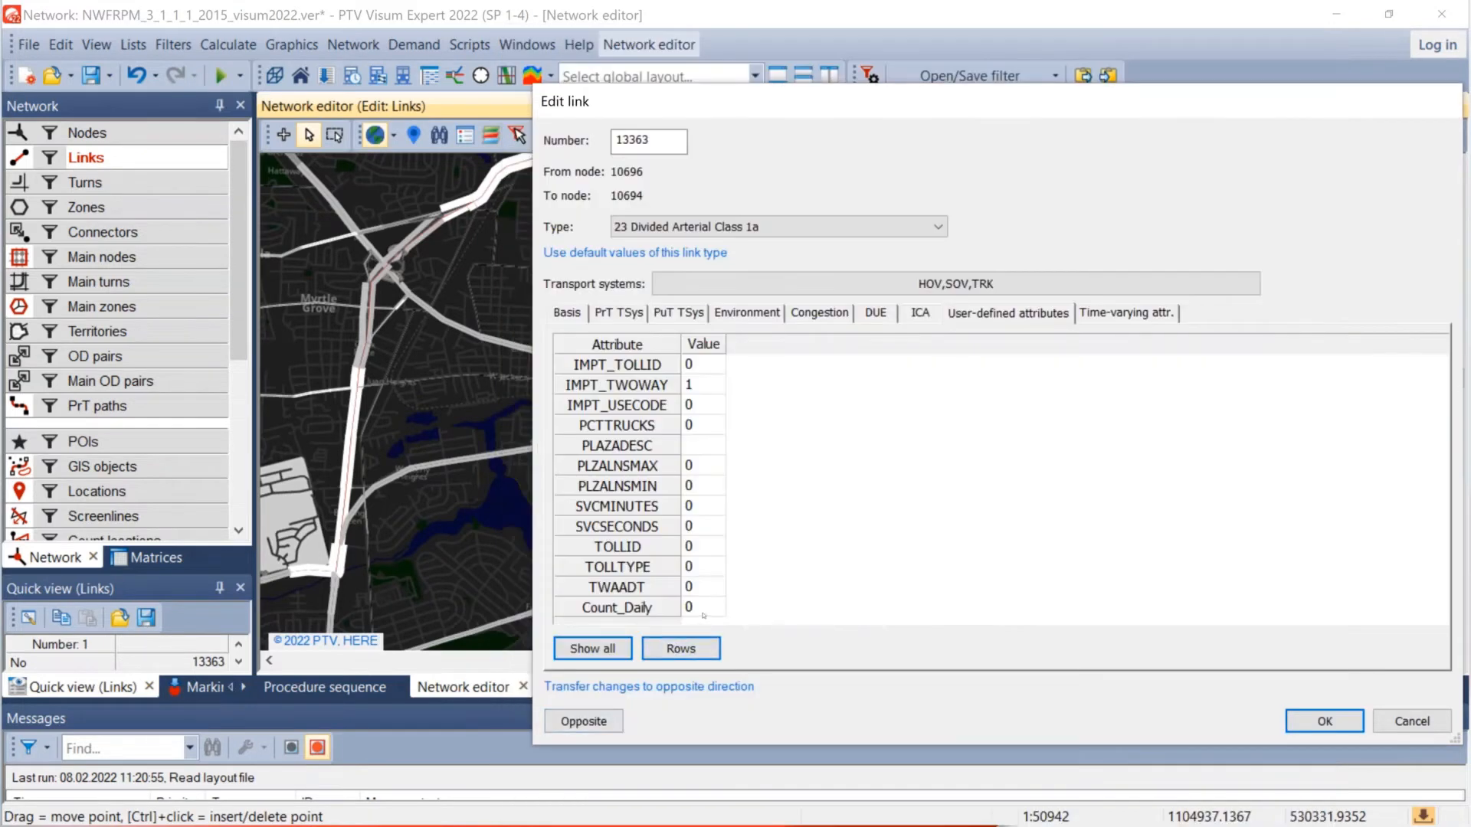
click(694, 609)
click(1430, 731)
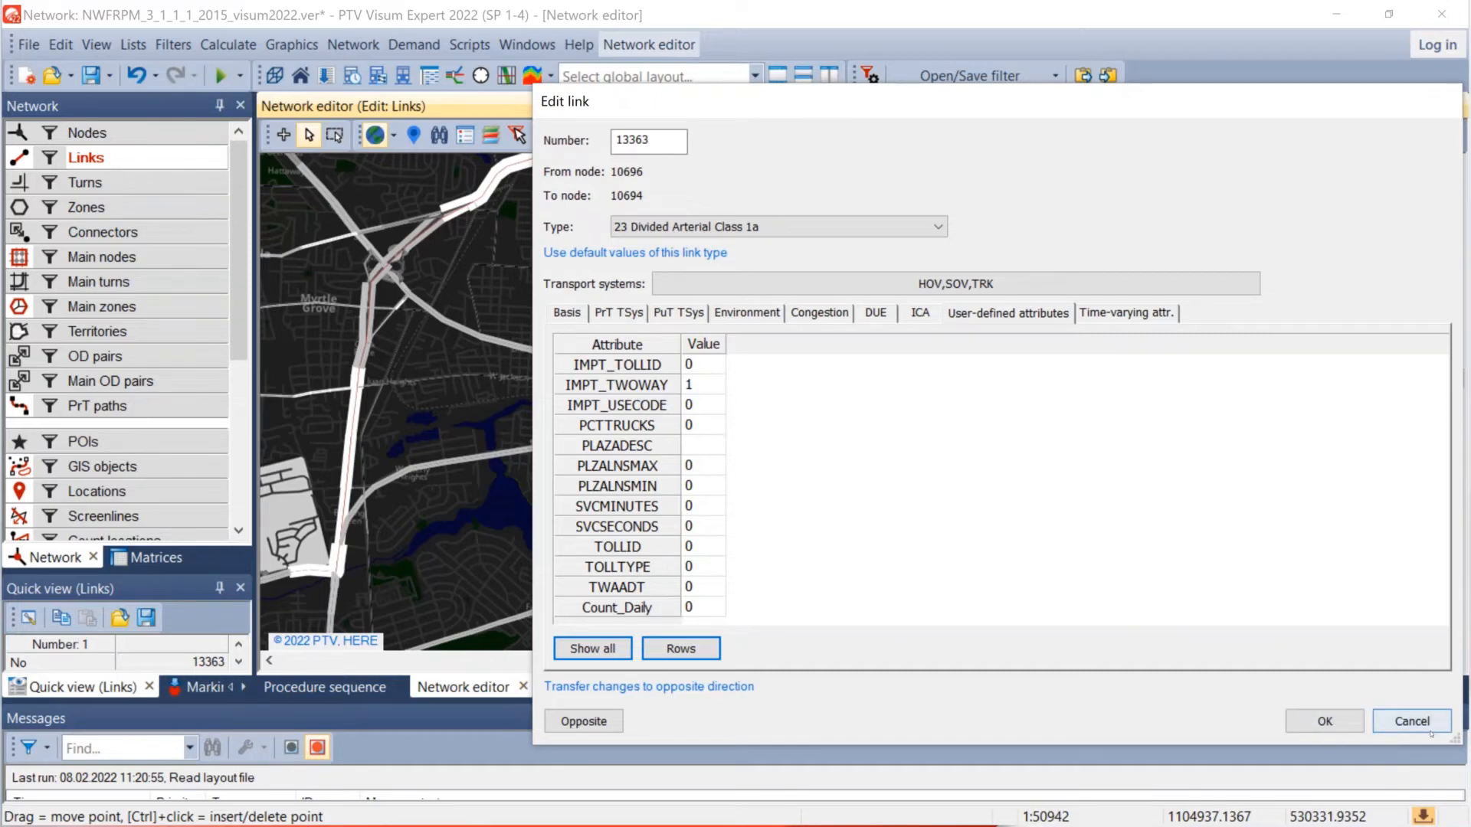
click(1412, 721)
click(123, 171)
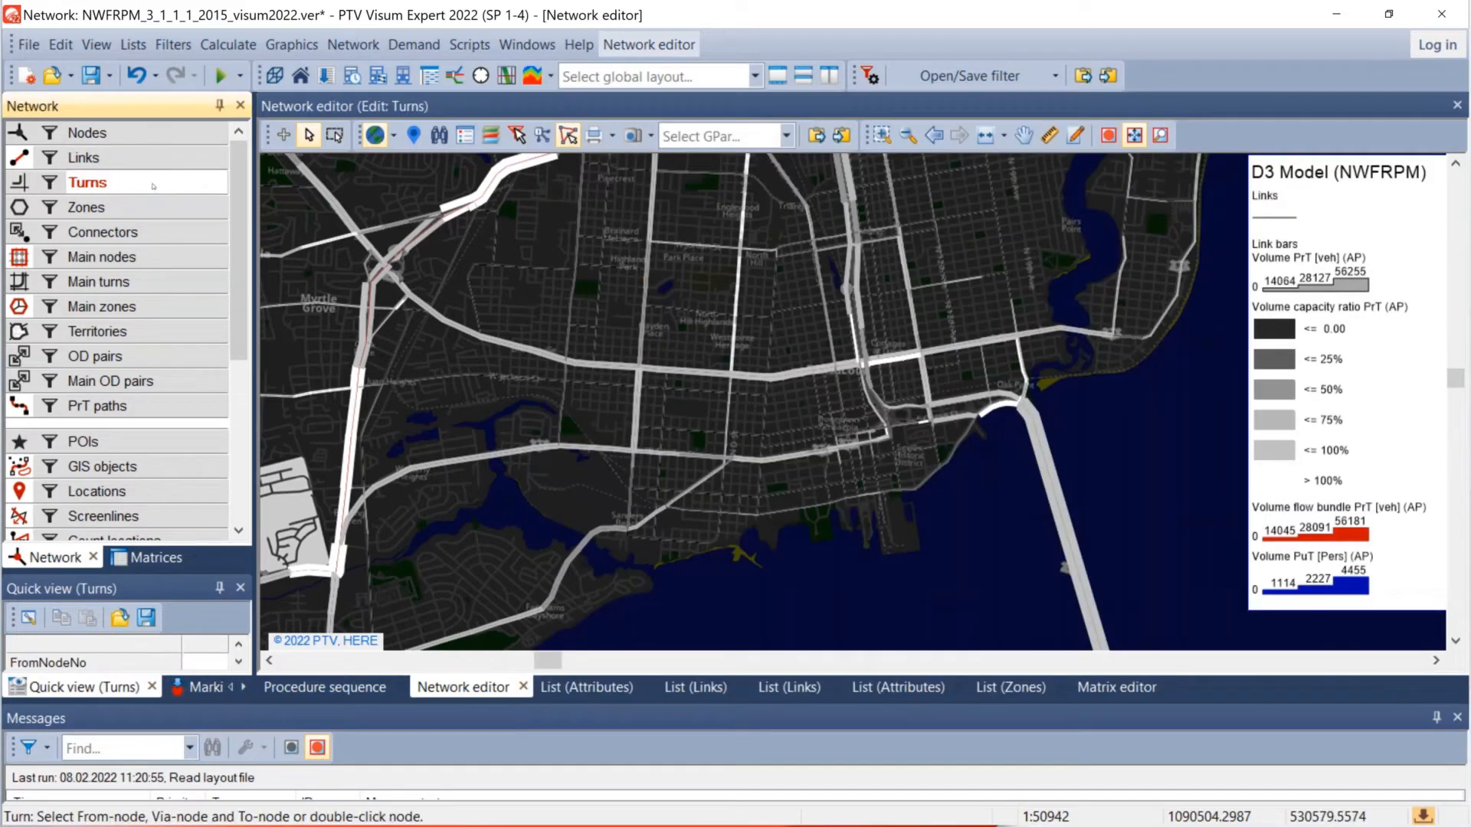
click(122, 166)
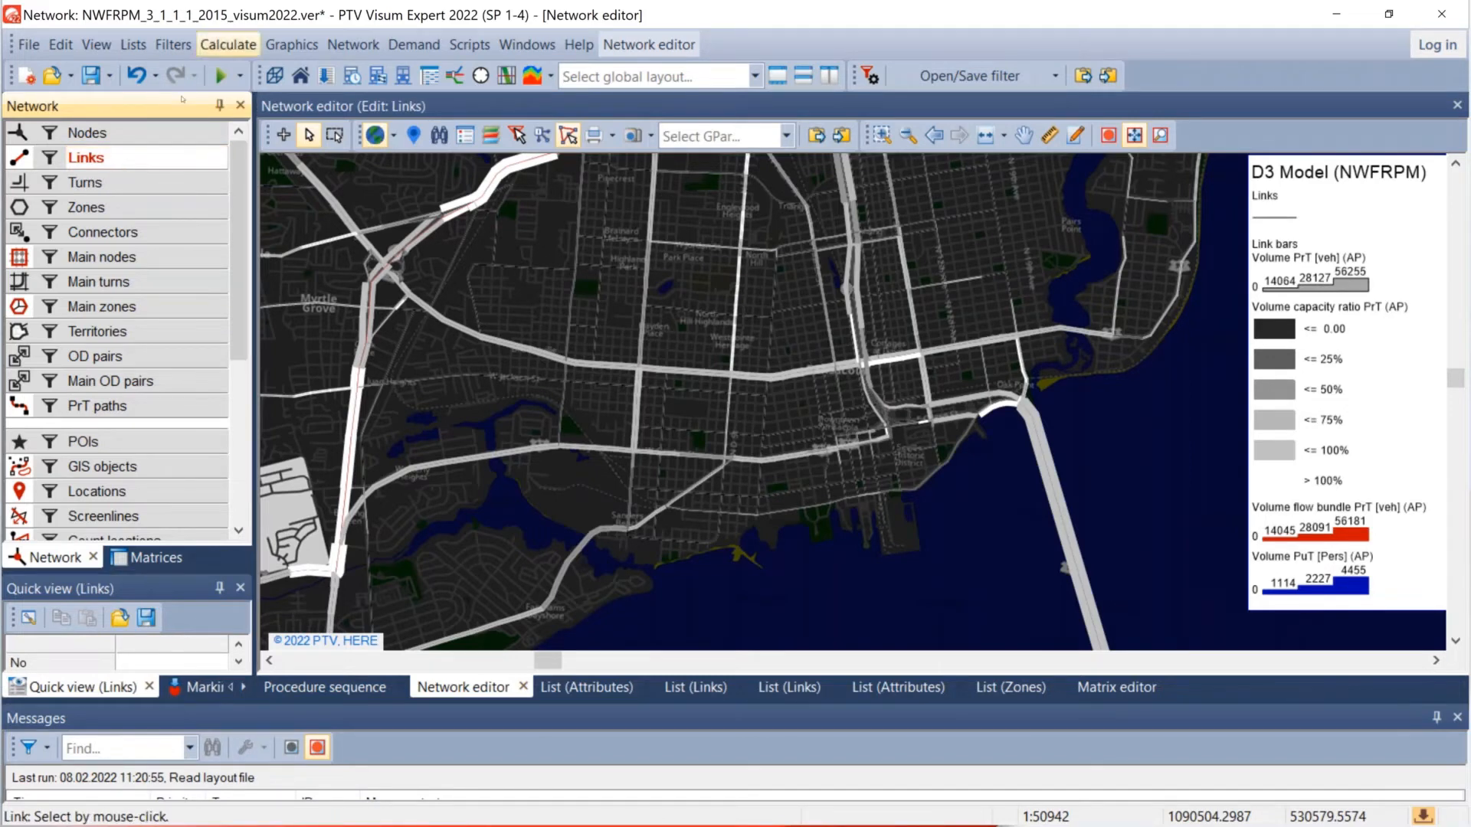
click(178, 231)
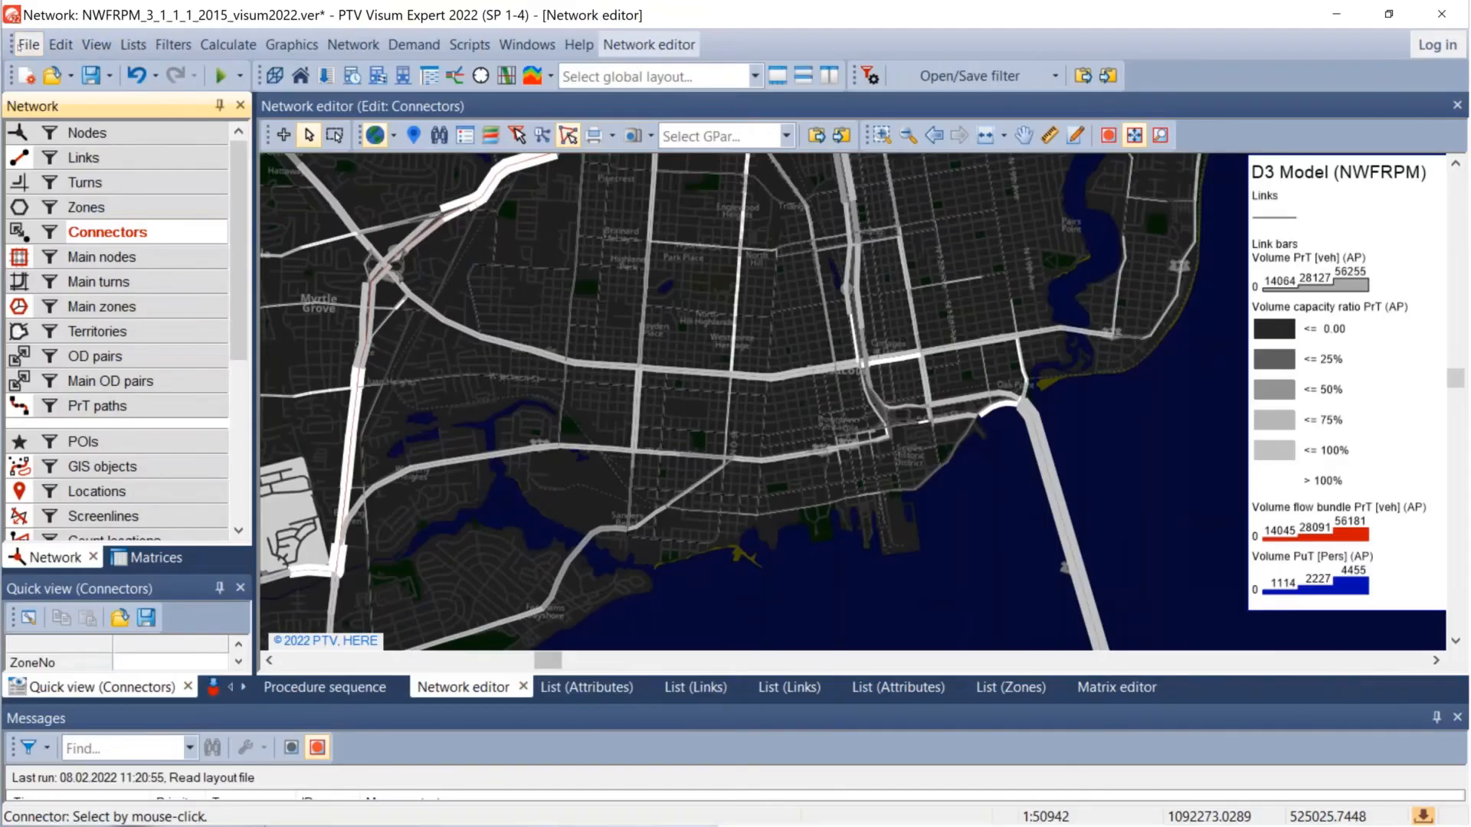
Step: Look at the scenario management commands for creating or opening a project
click(23, 44)
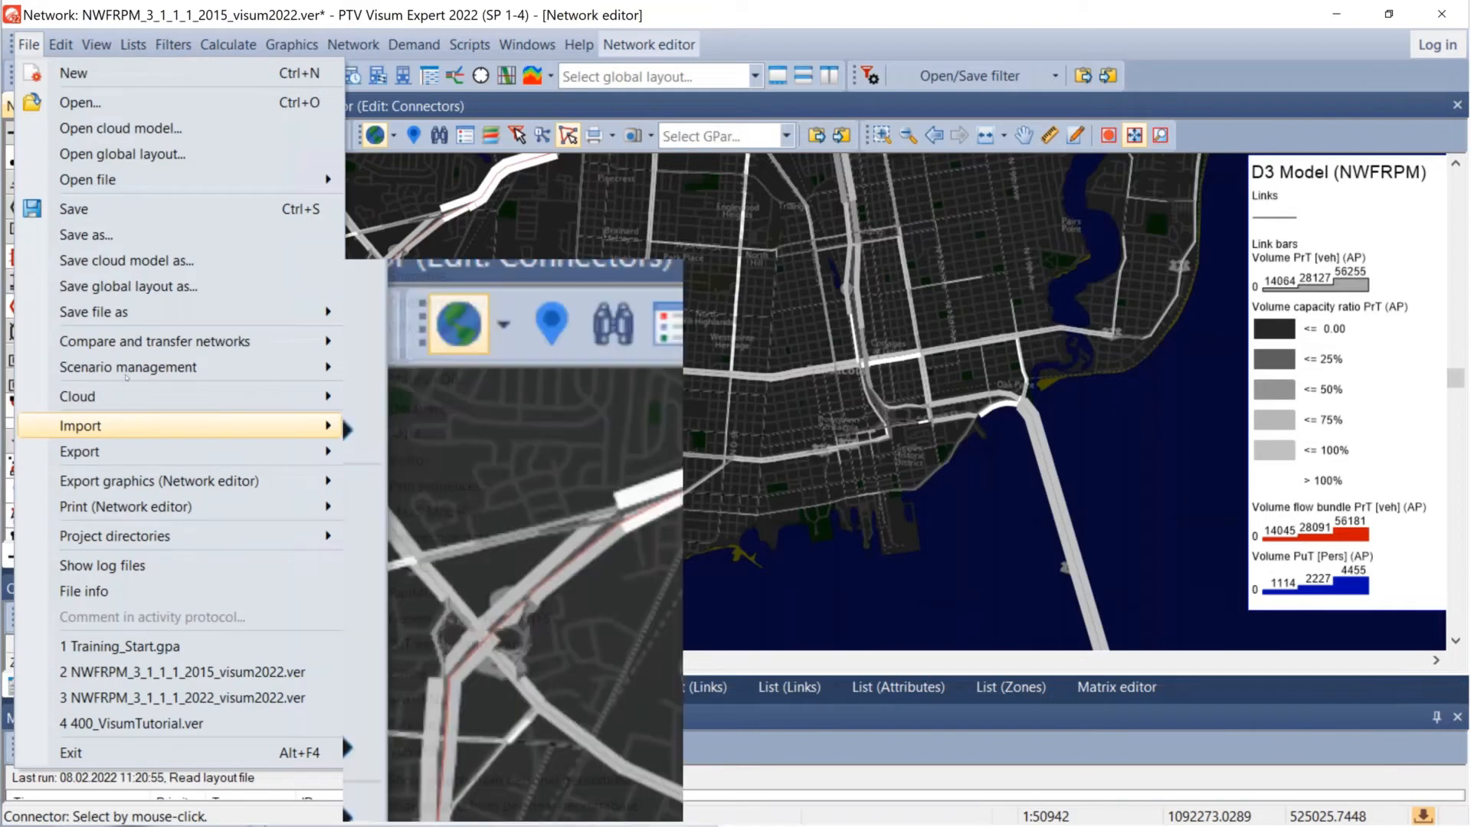
mouse_move(130, 368)
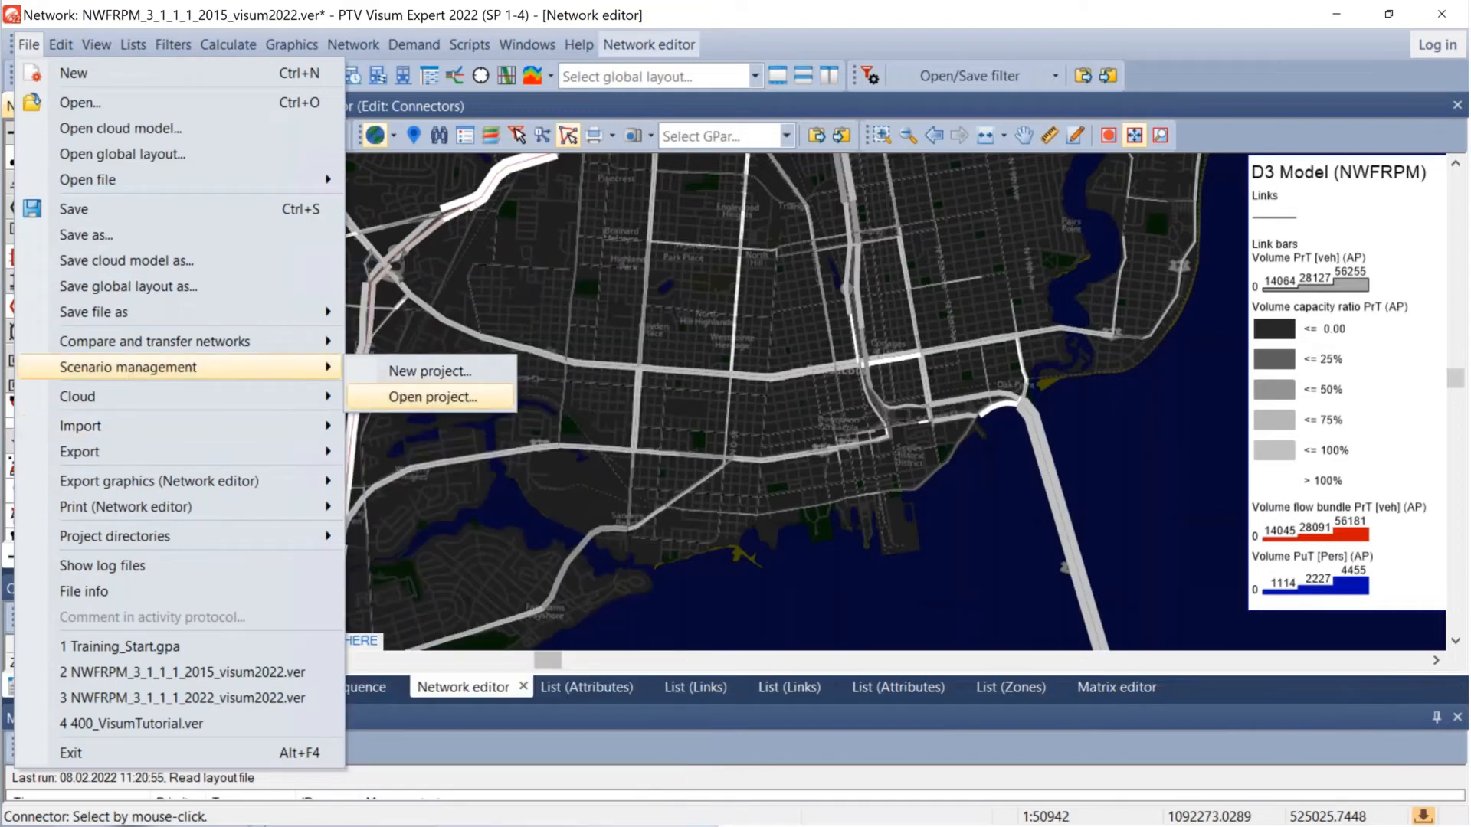
click(405, 378)
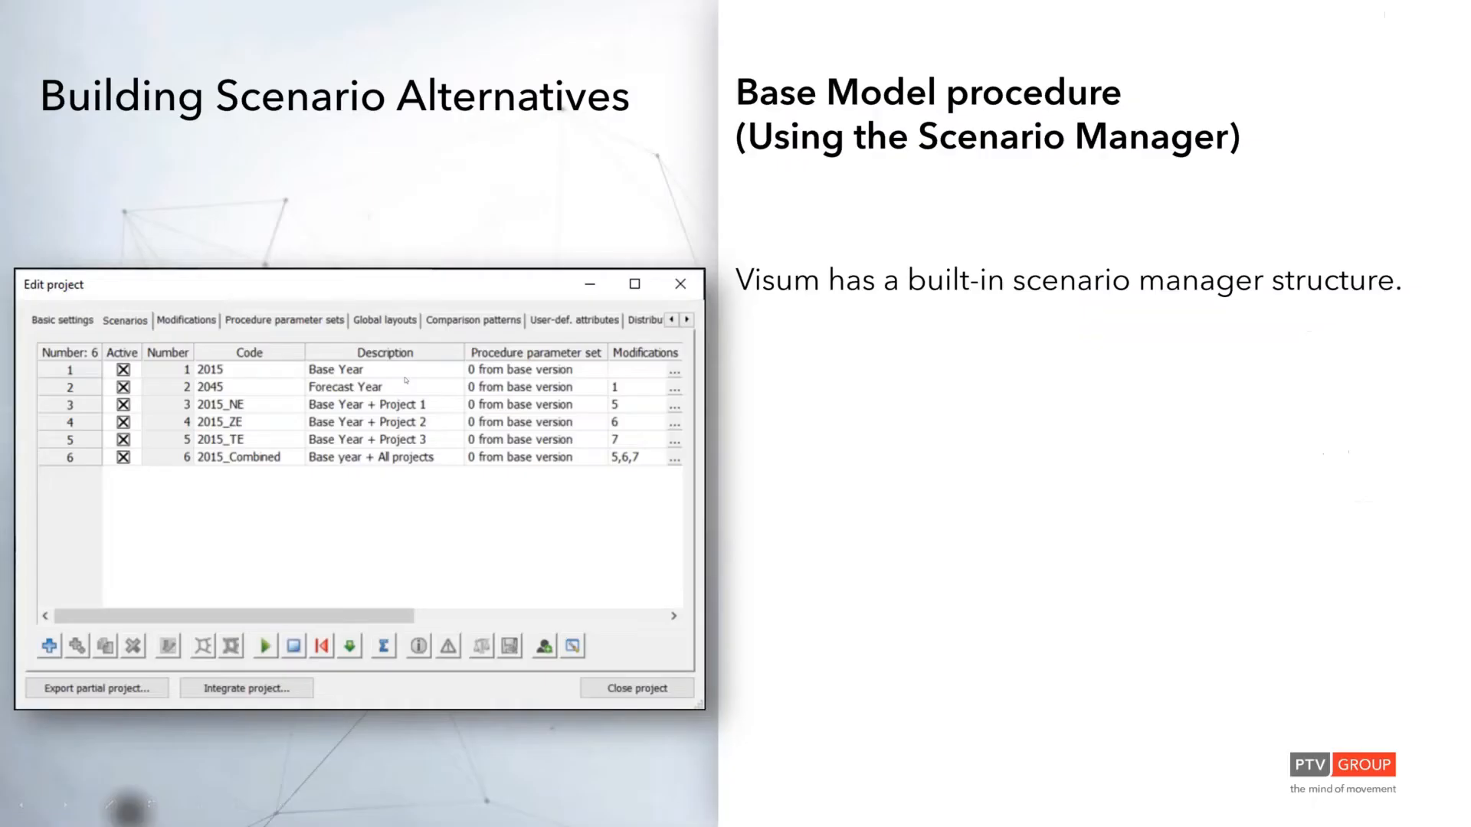
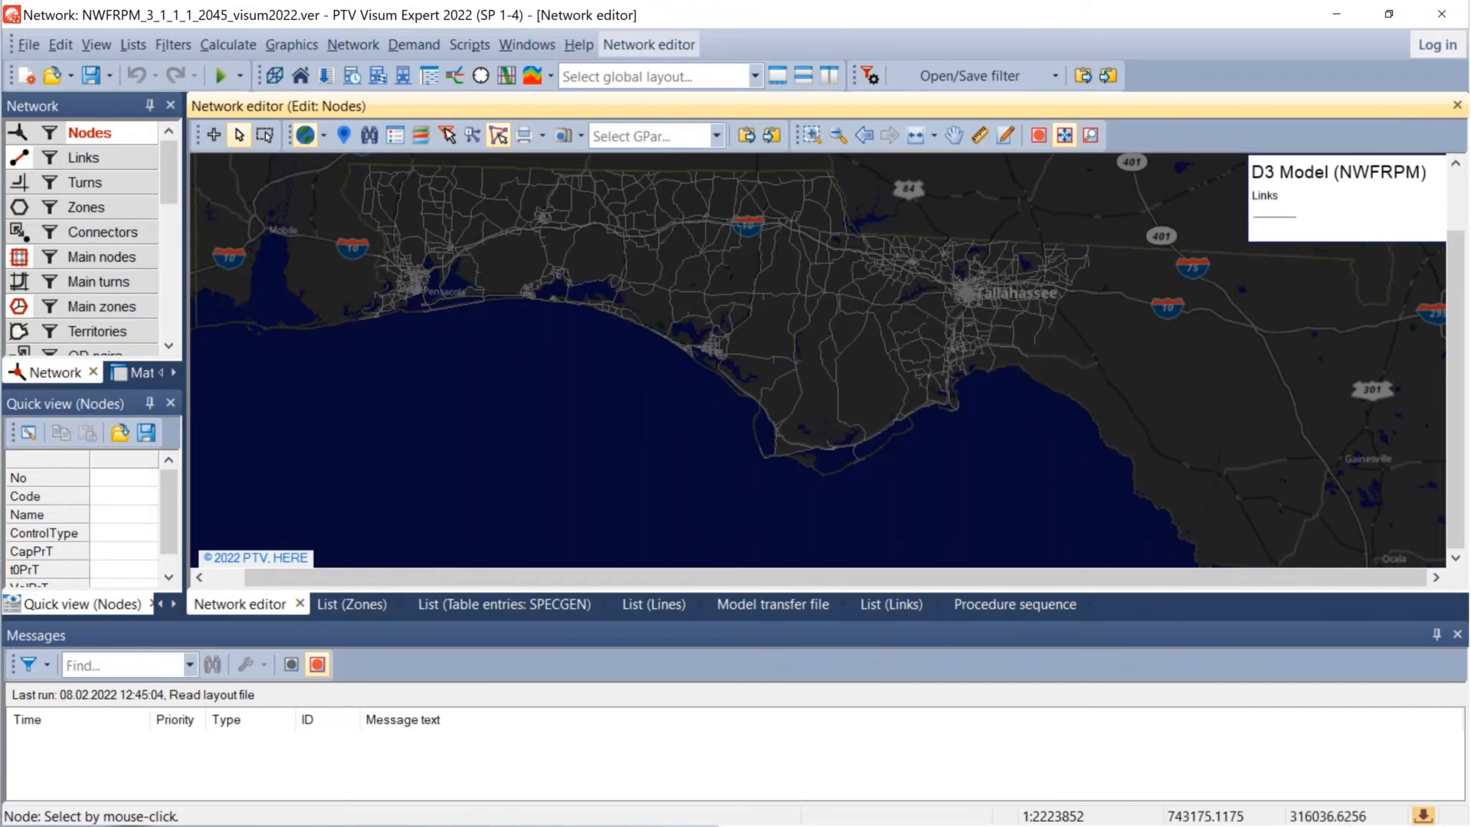
Step: Locate NWFRPM_3_1_1_1_2045_visum2022.ver in the NWFRPM_Training folder in File Explorer, and return to the 2045 network in Visum
key(alt+Tab)
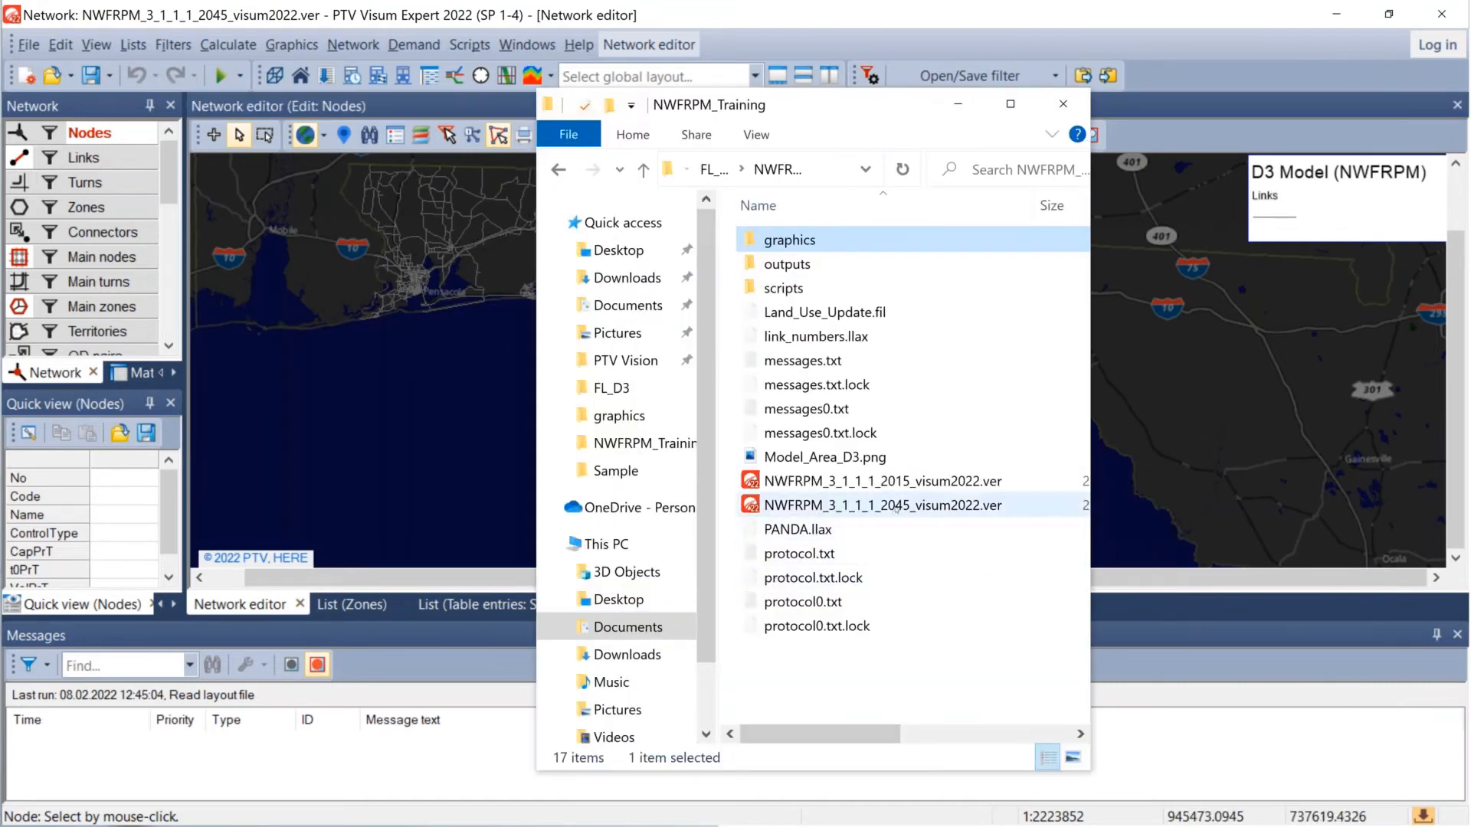
click(896, 507)
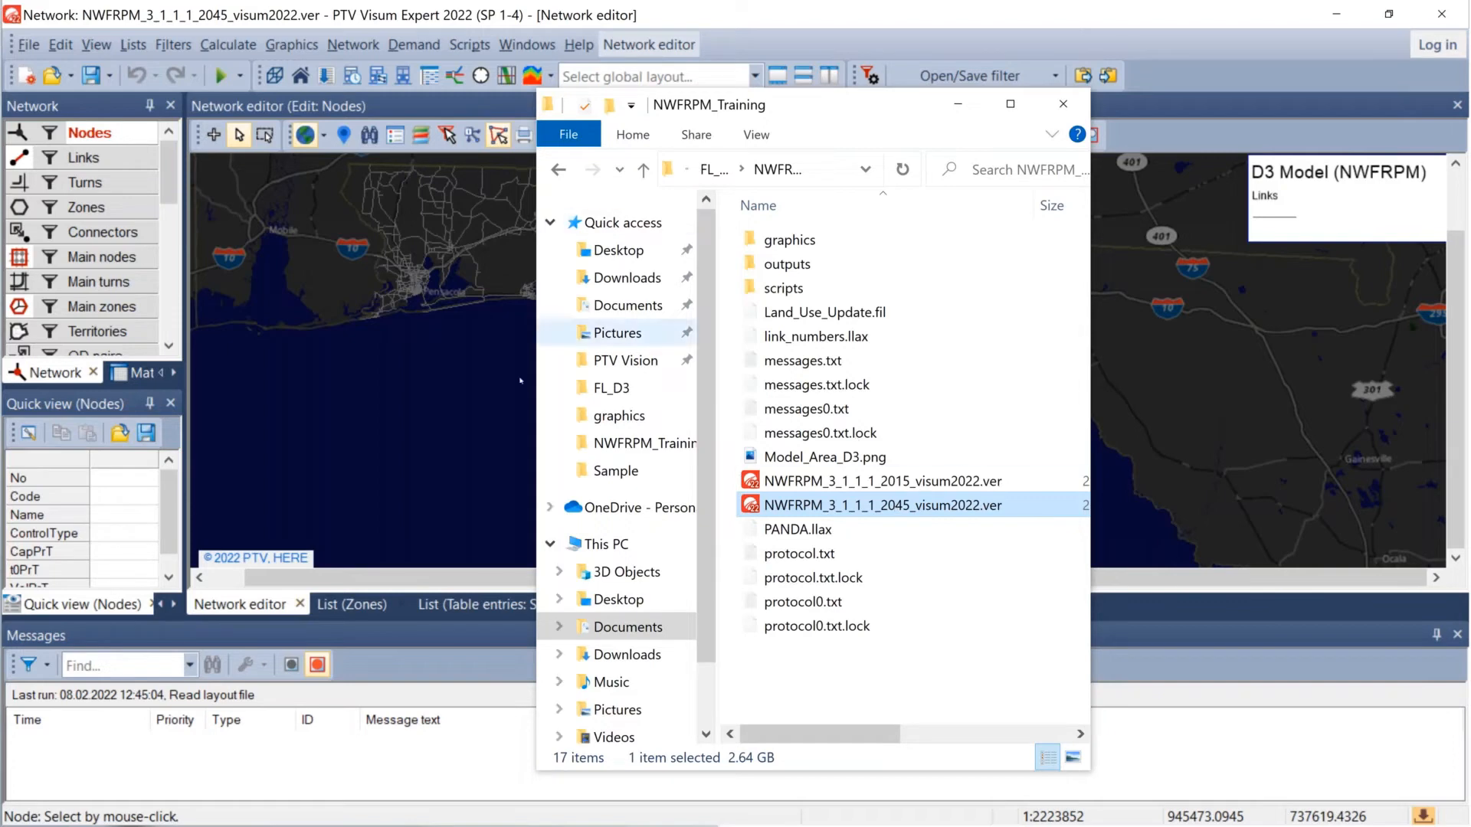
click(501, 411)
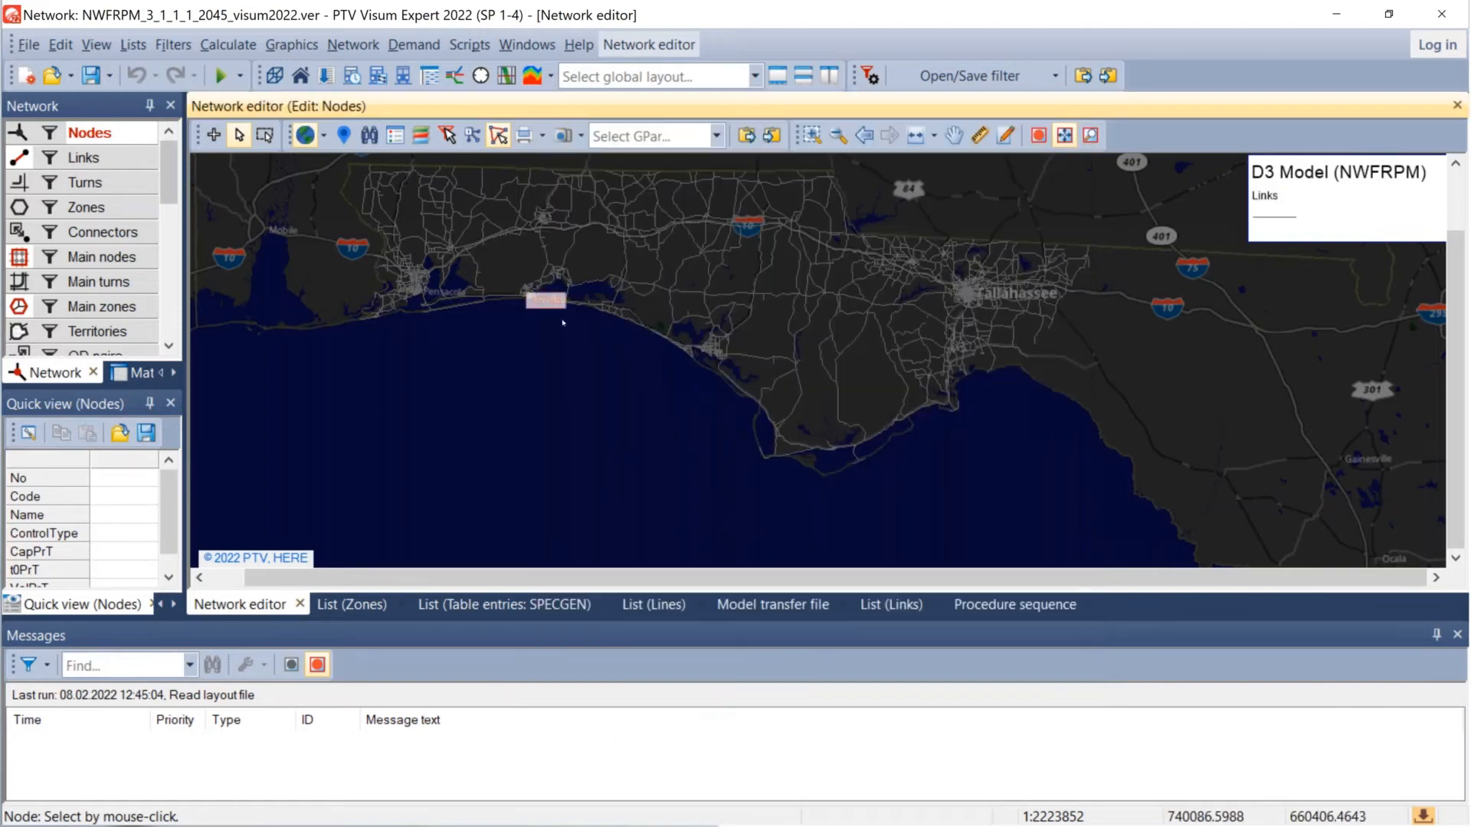
drag(590, 324, 568, 362)
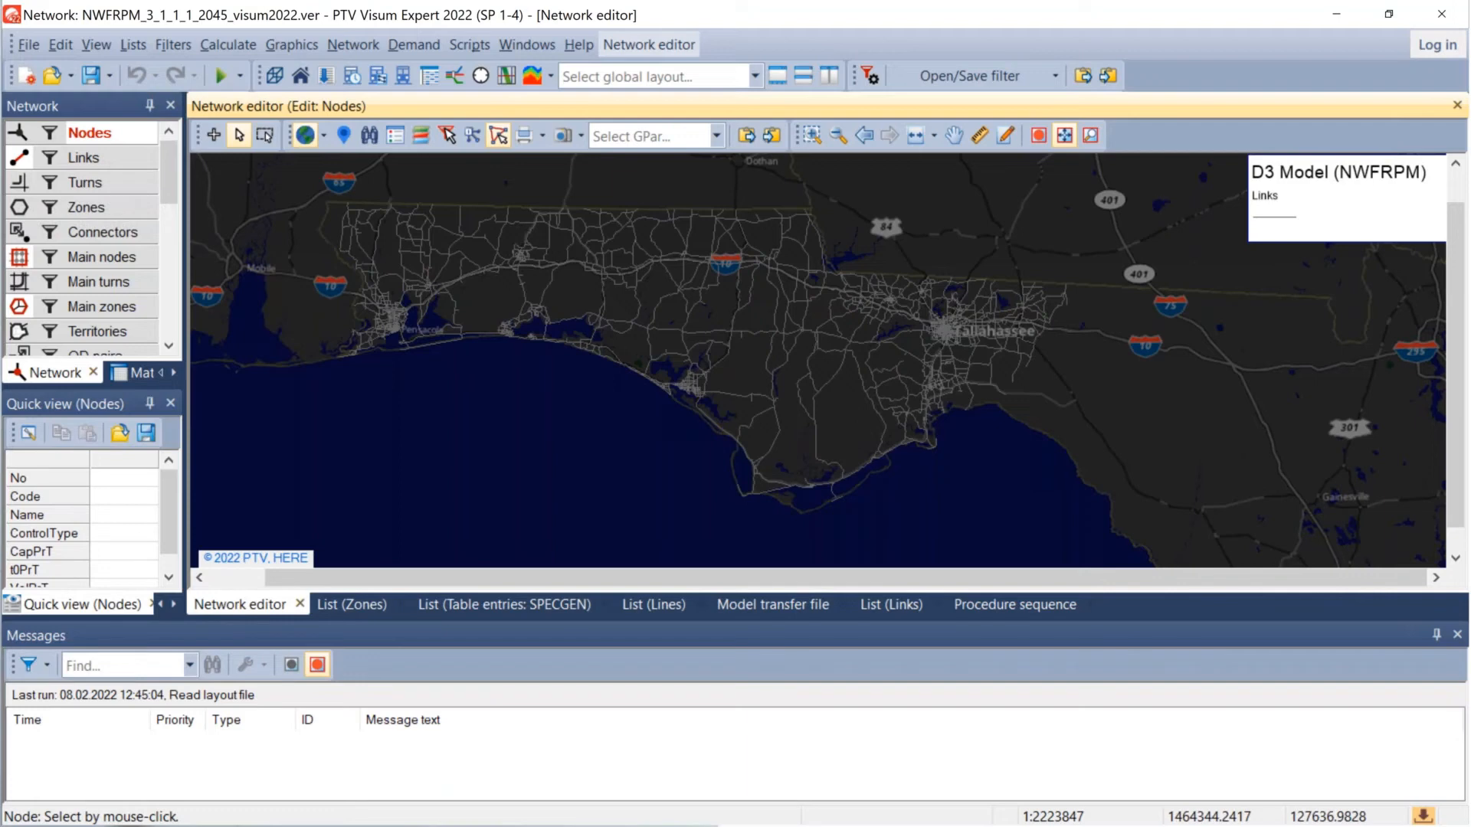
Step: Load all graphic parameters from Training_Start.gpa in the graphics folder into the 2045 network, and shrink the Messages area to enlarge the map
key(alt+Tab)
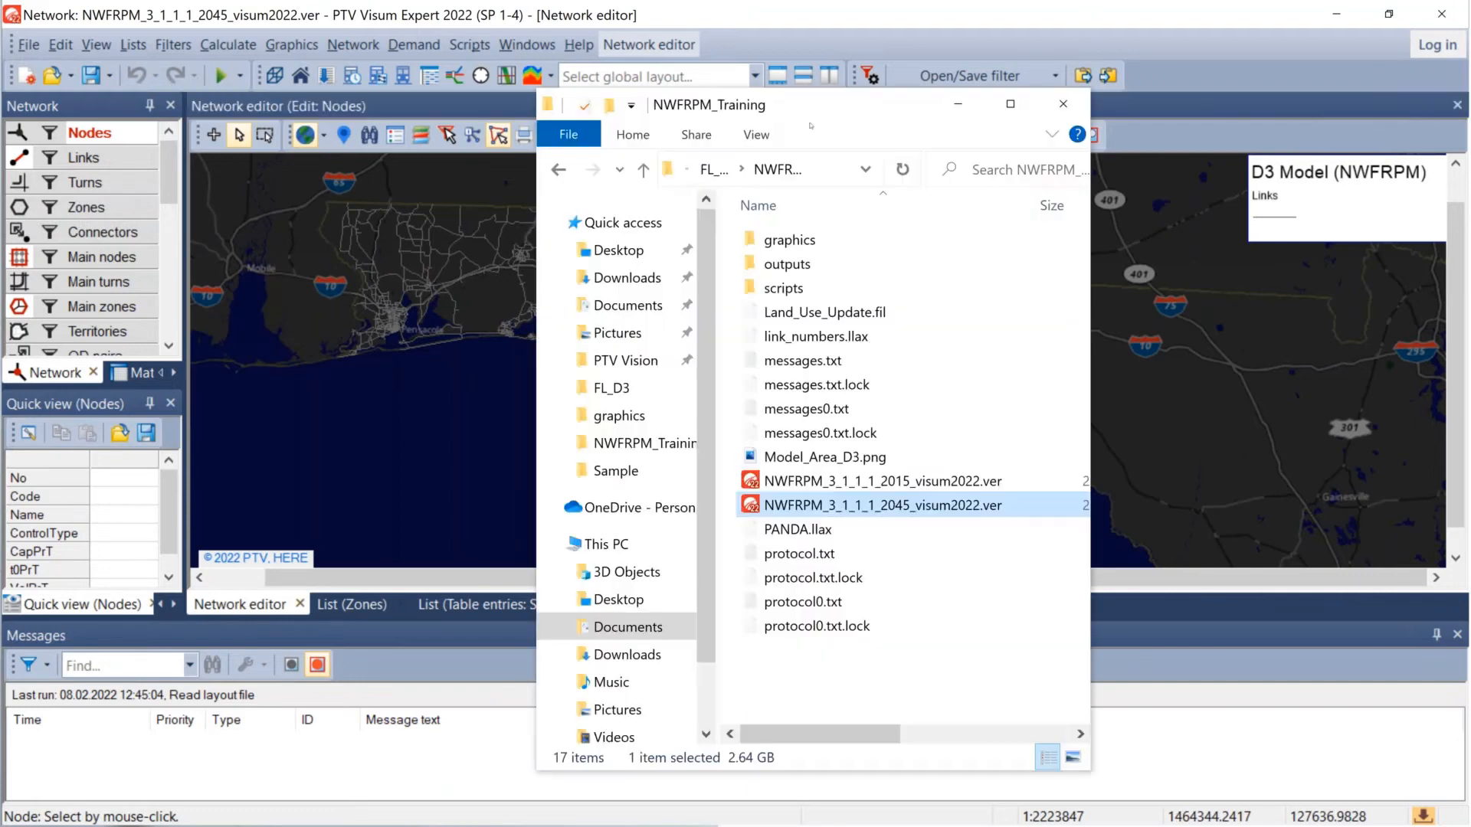
double_click(814, 242)
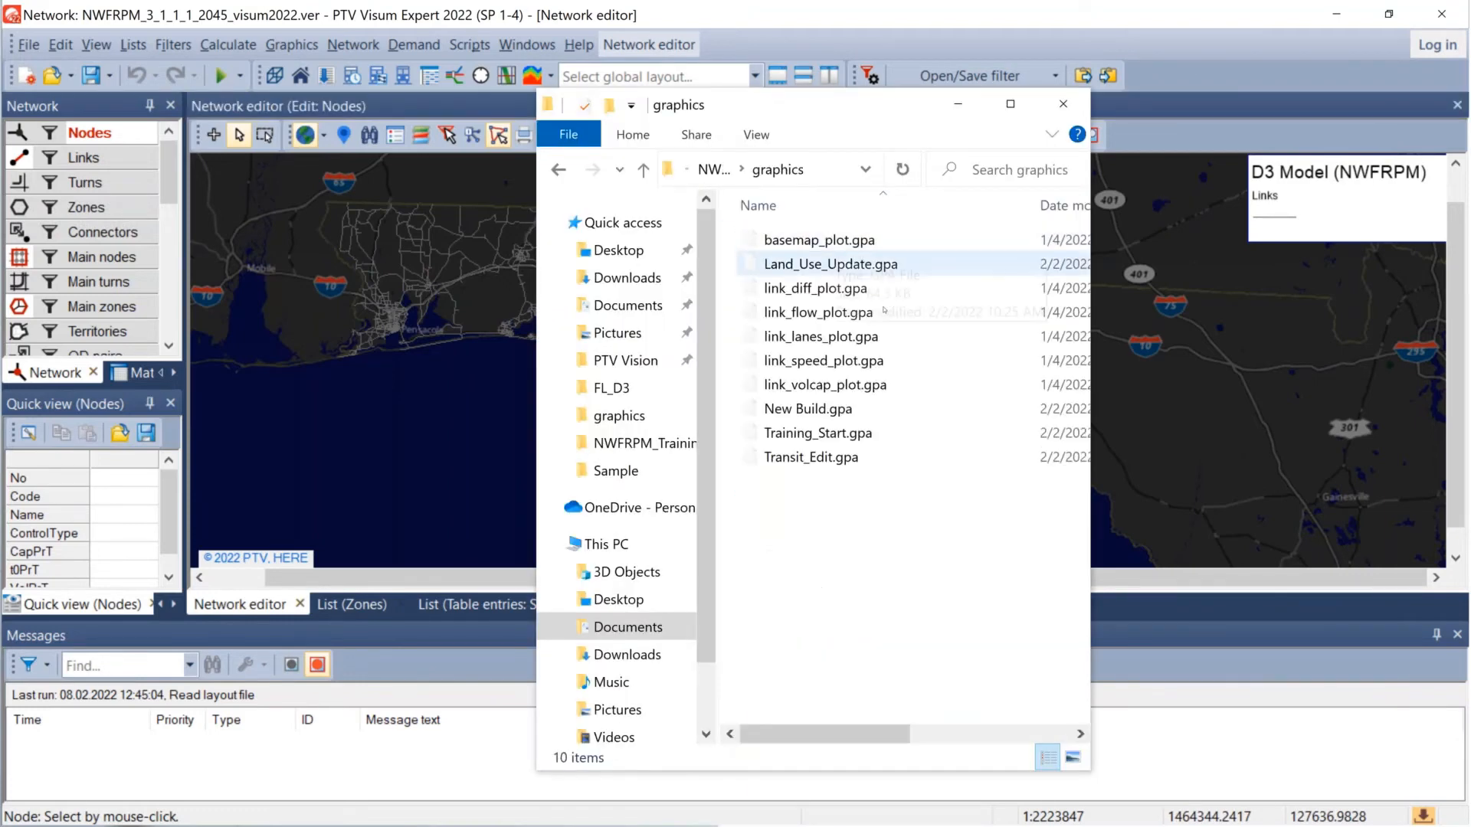
click(828, 435)
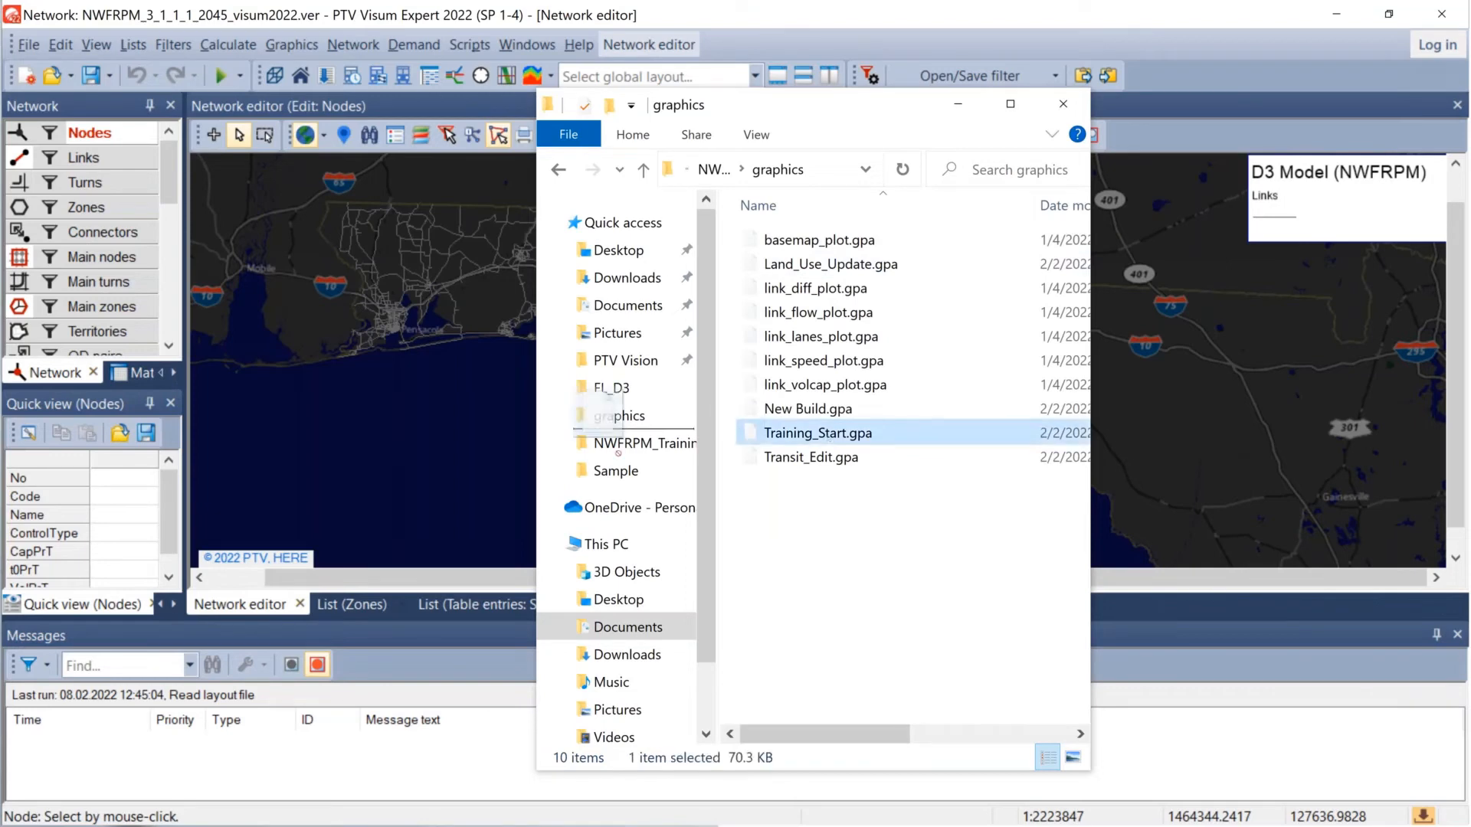
drag(828, 435, 333, 452)
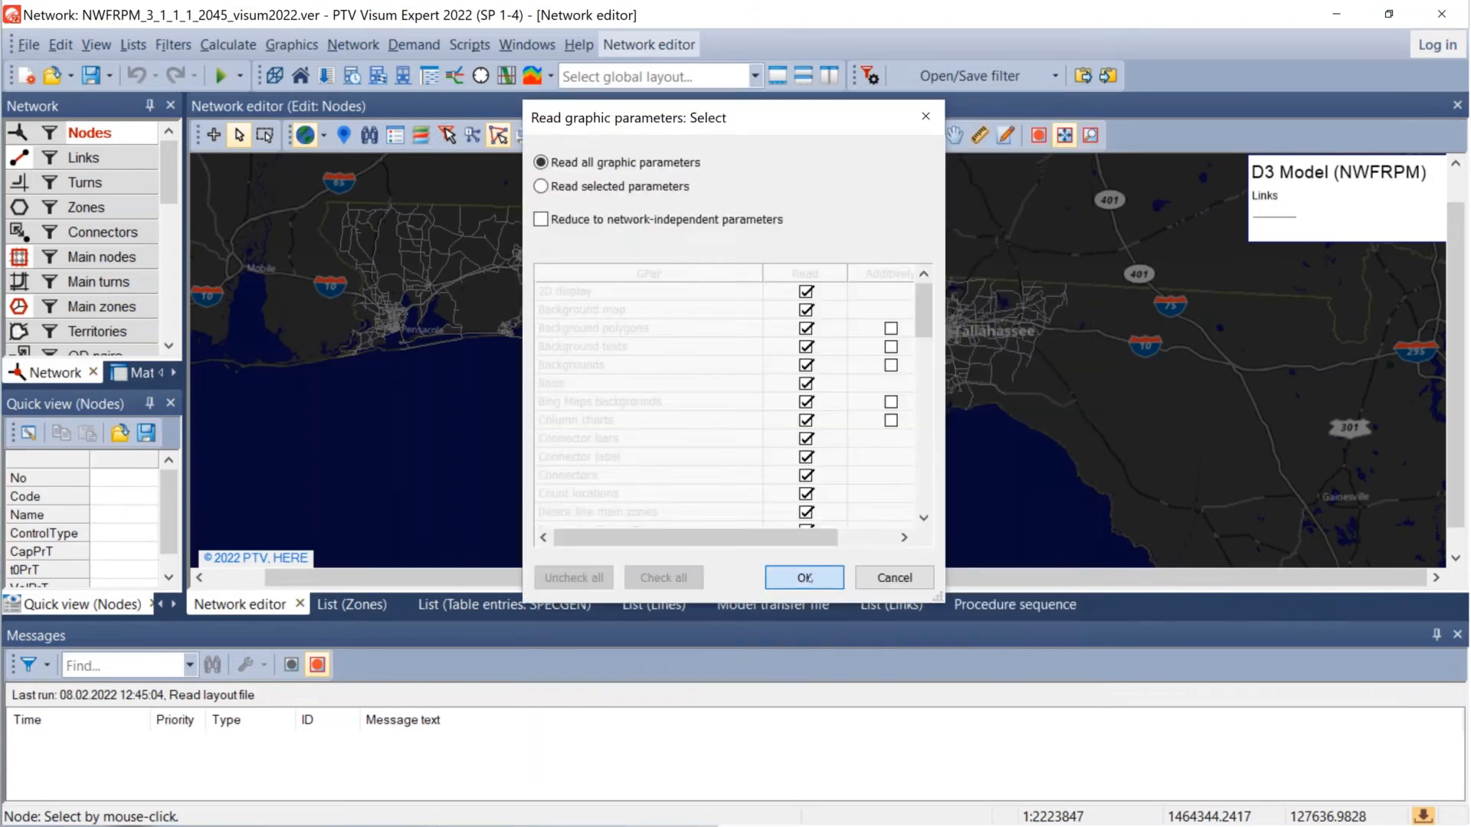
click(804, 578)
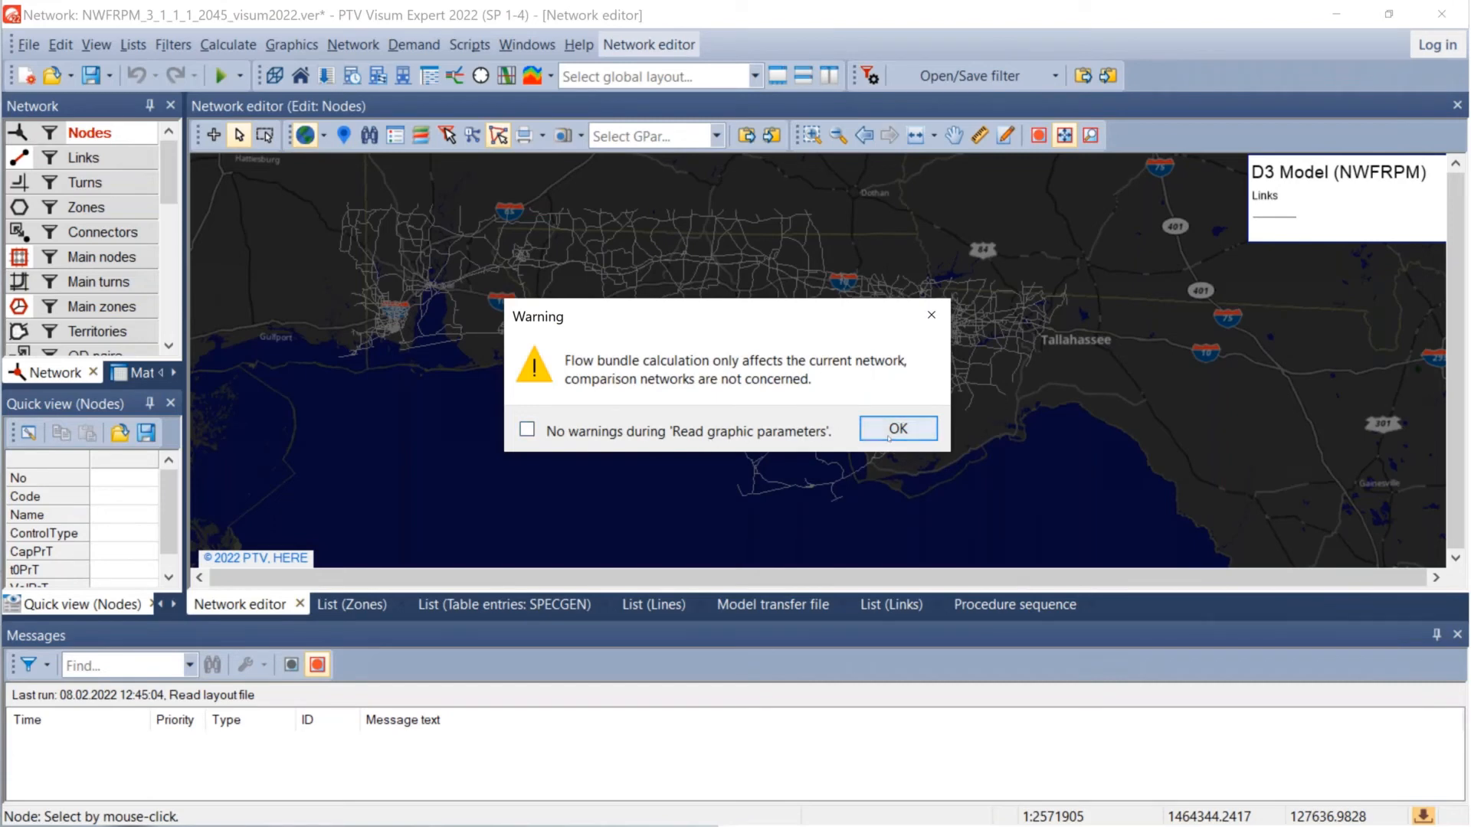
click(888, 433)
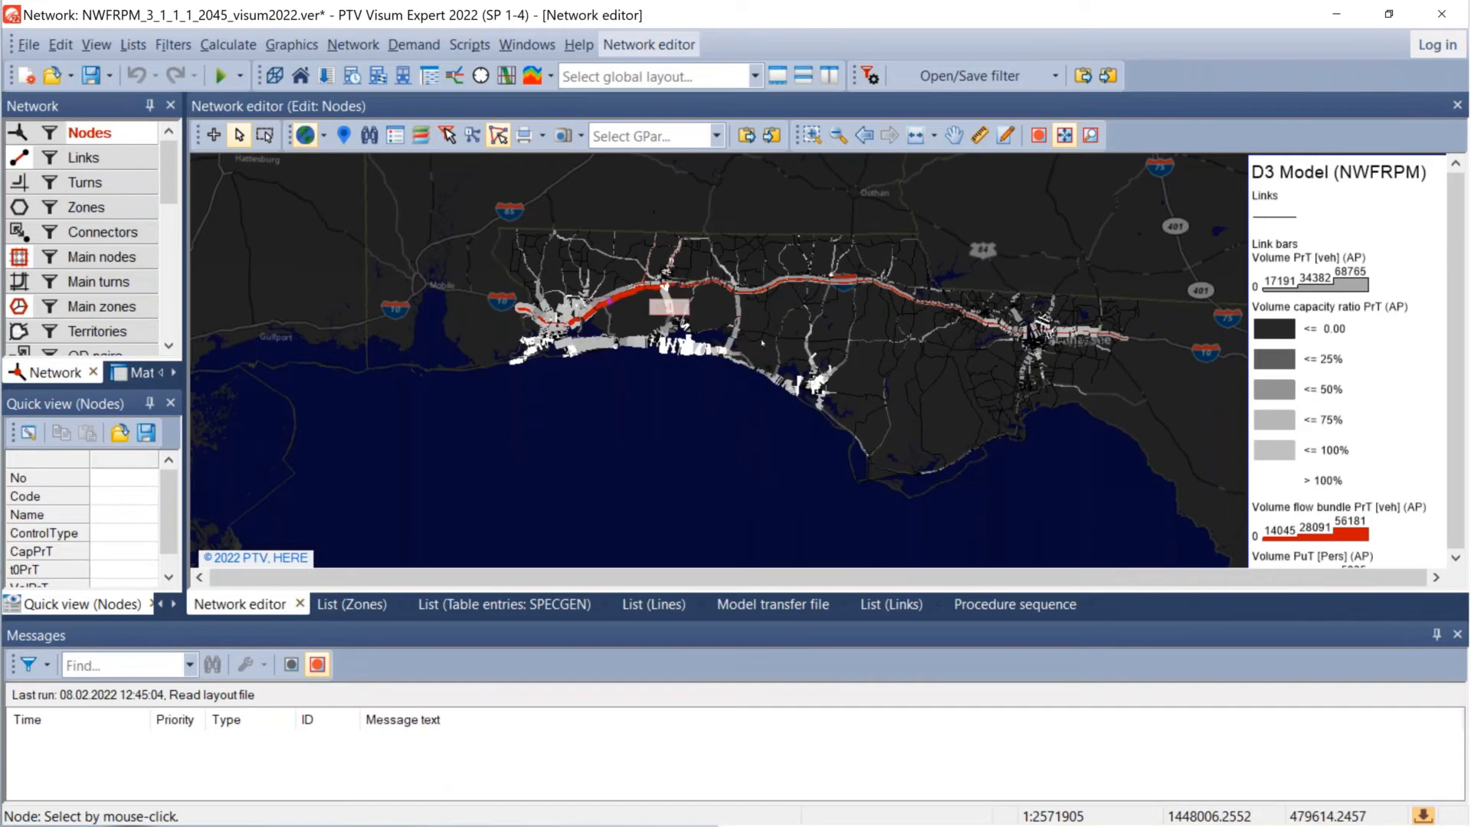
scroll(803, 319, up, 1)
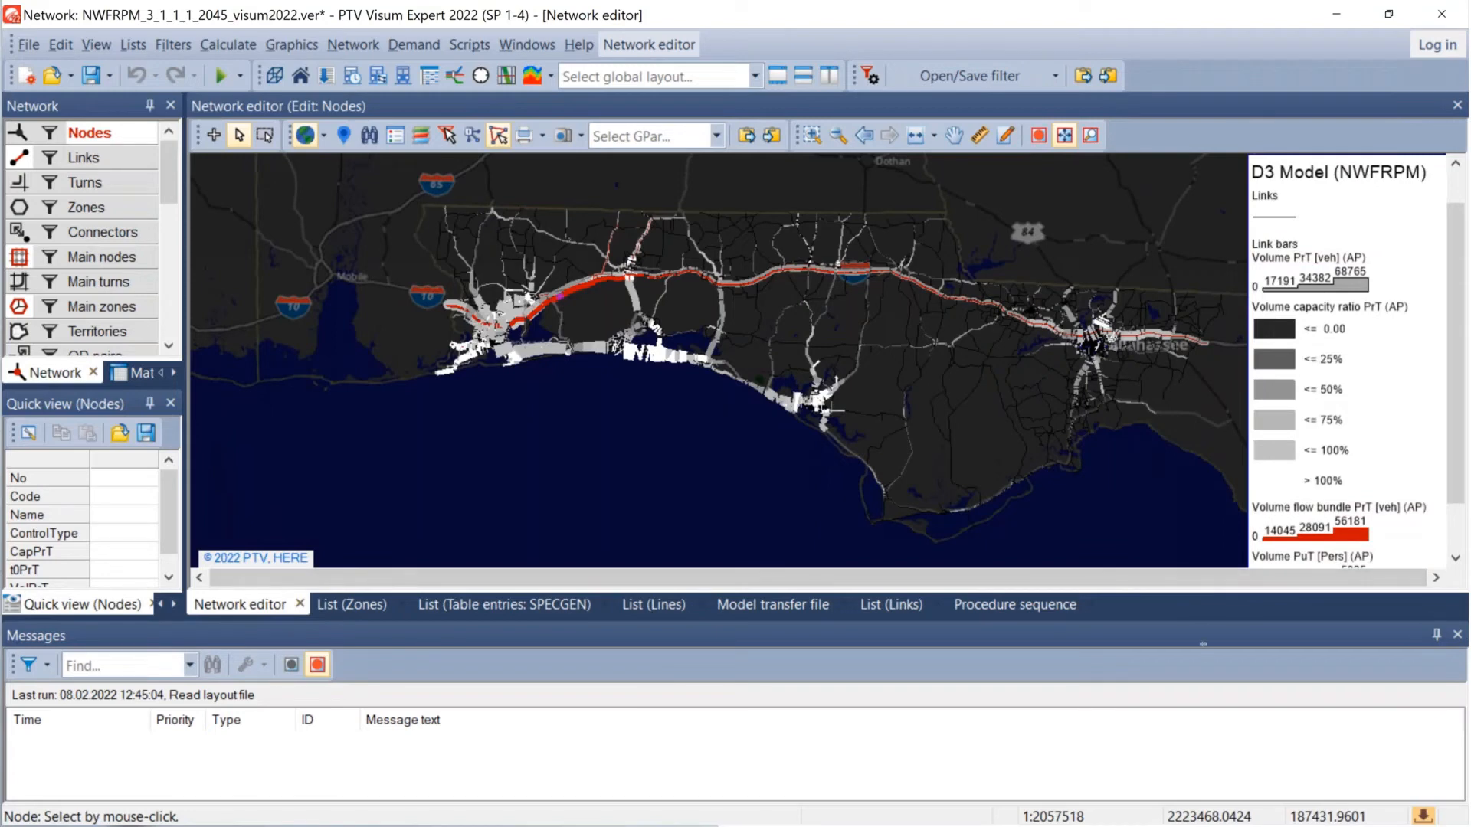
drag(1202, 644, 1203, 728)
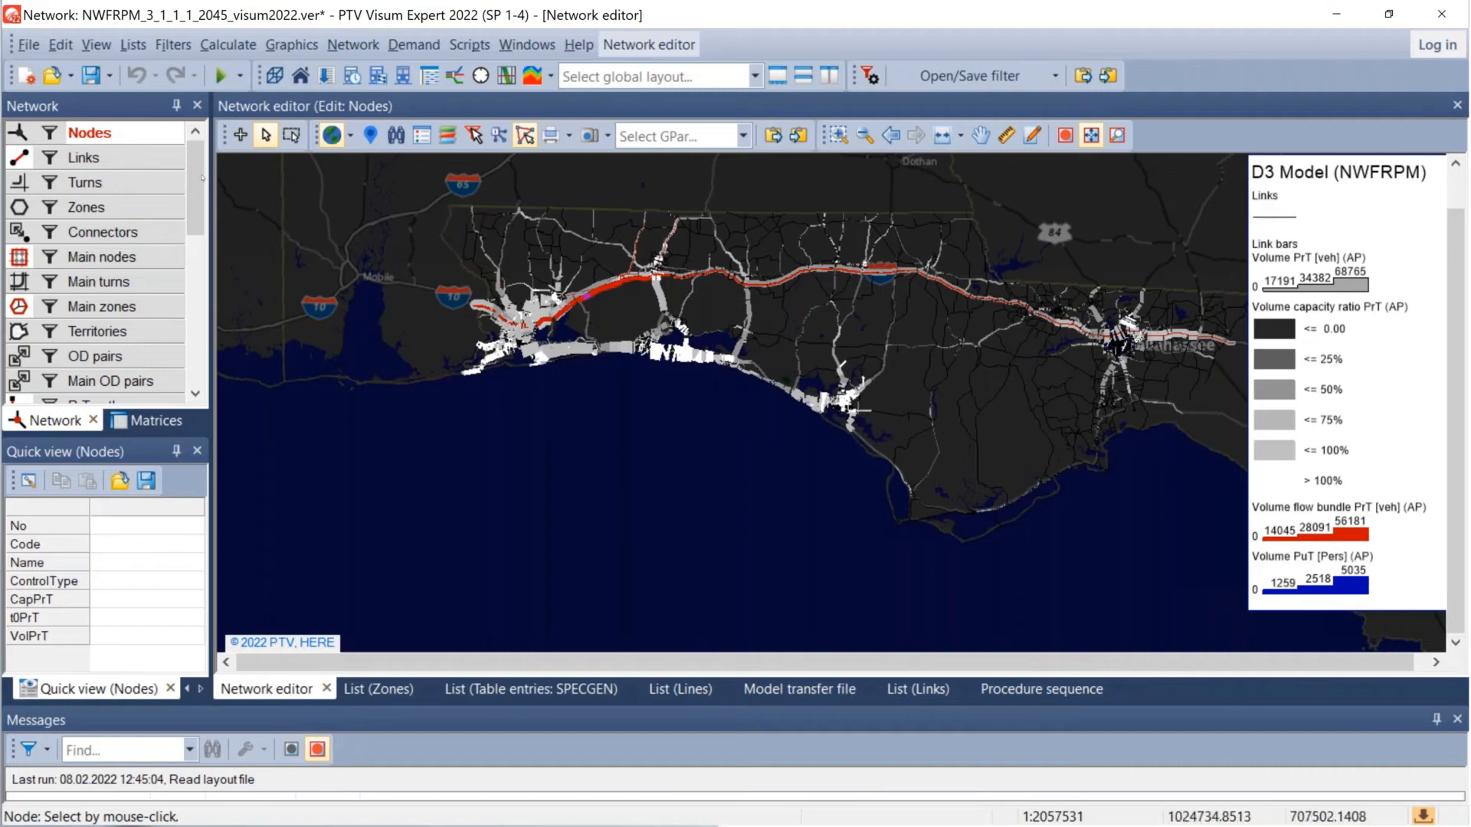
click(31, 47)
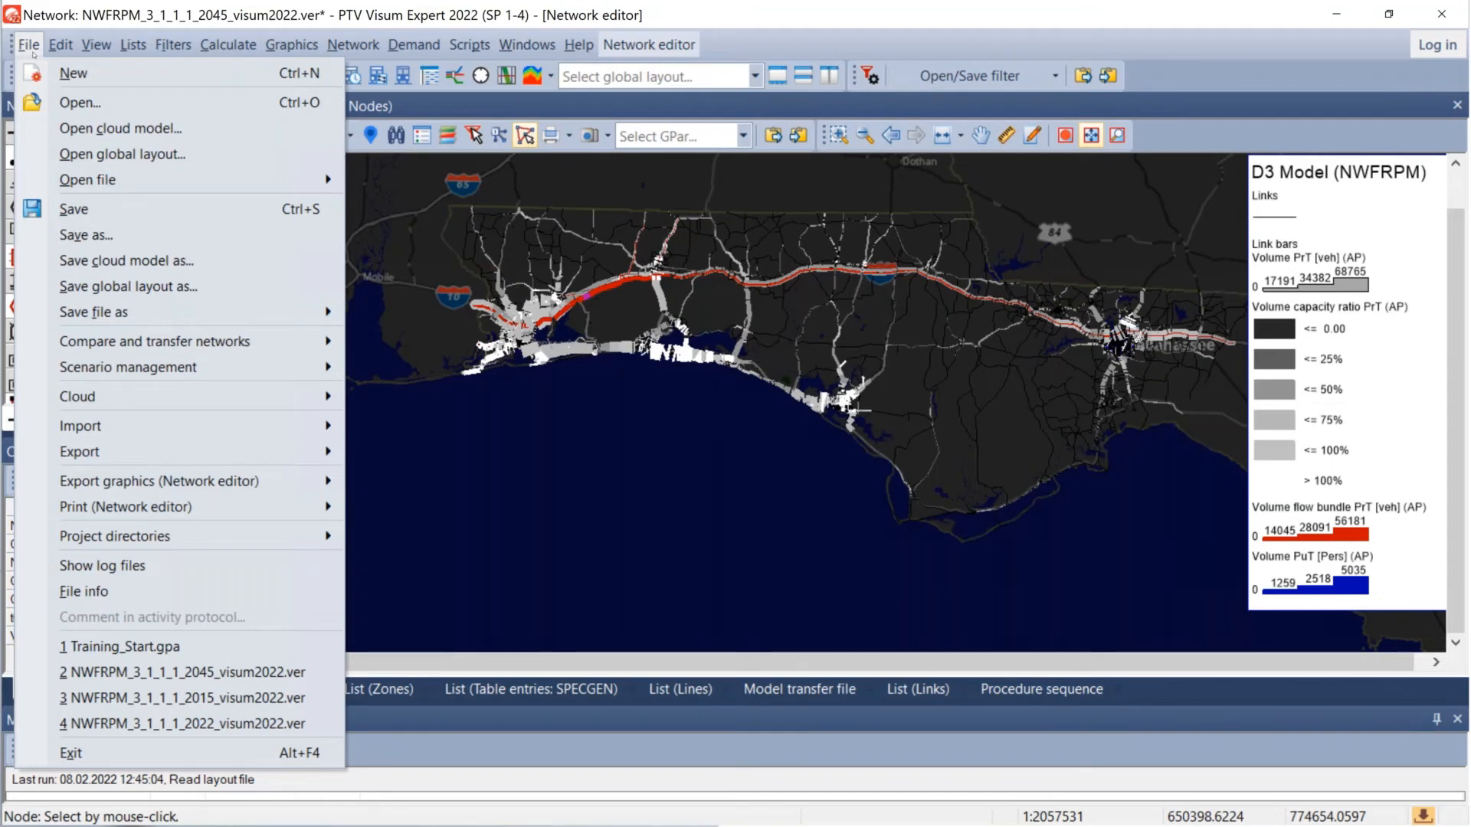
mouse_move(108, 346)
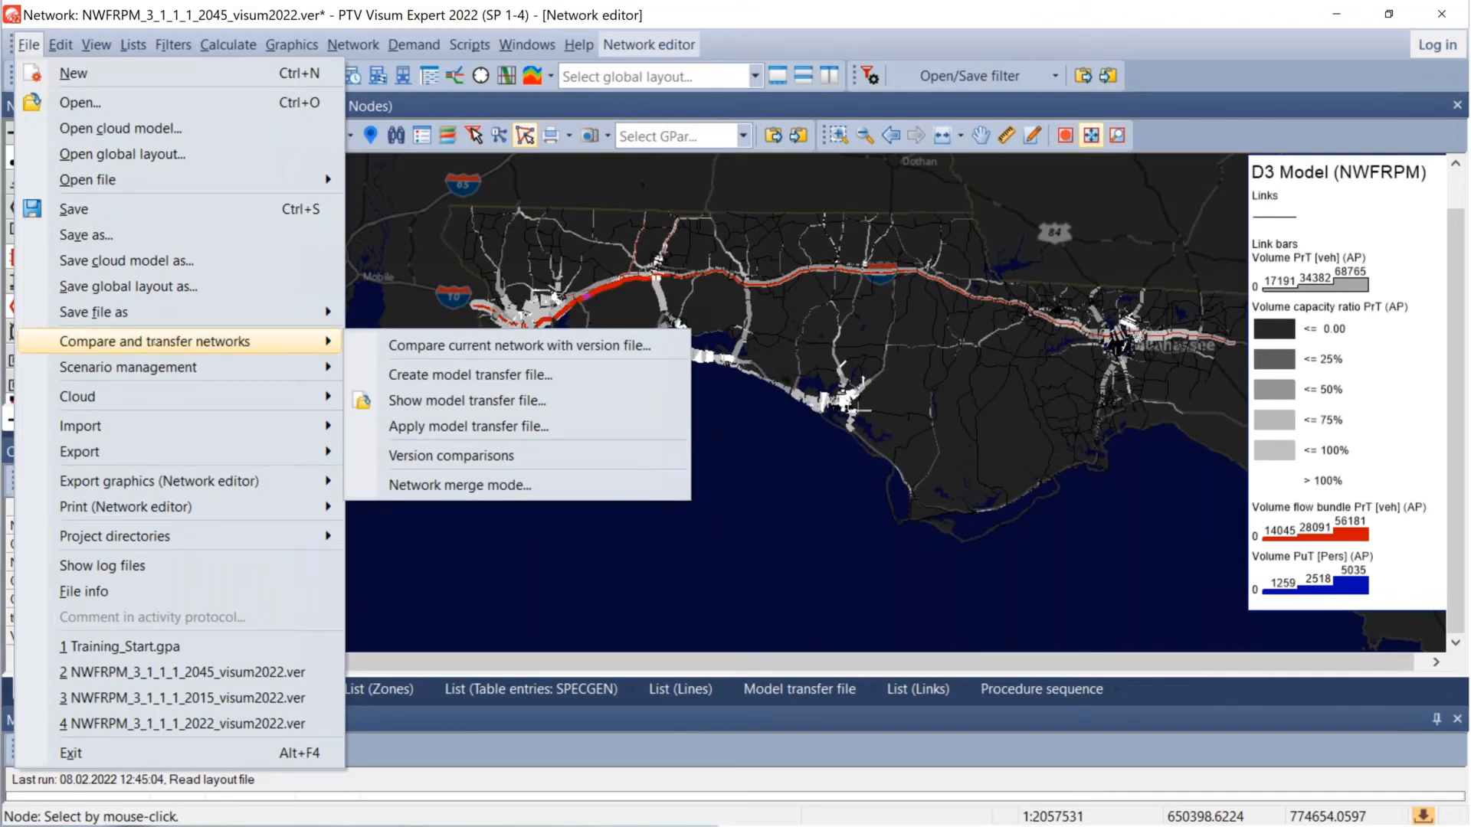
click(601, 345)
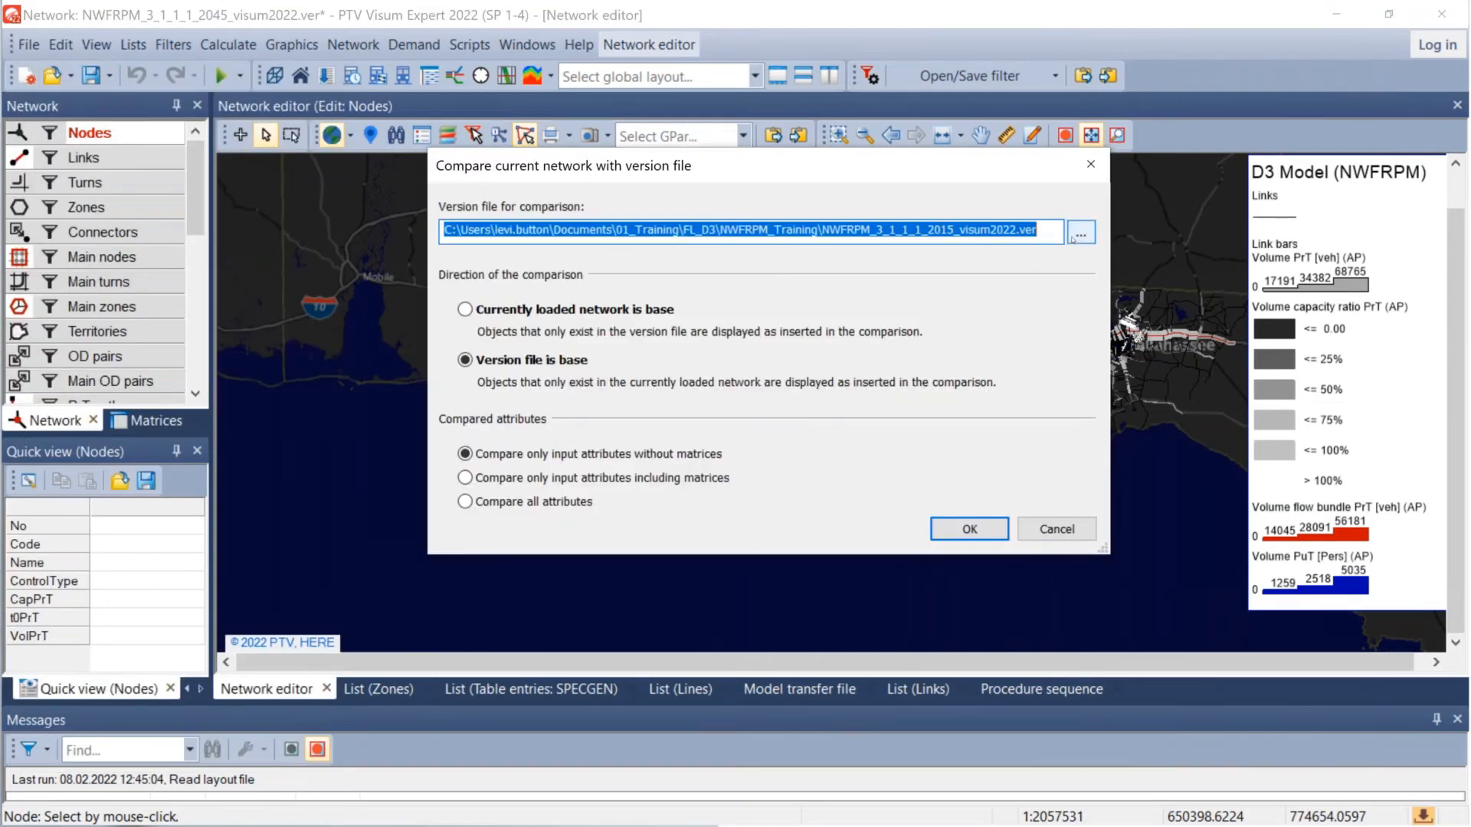
click(1074, 236)
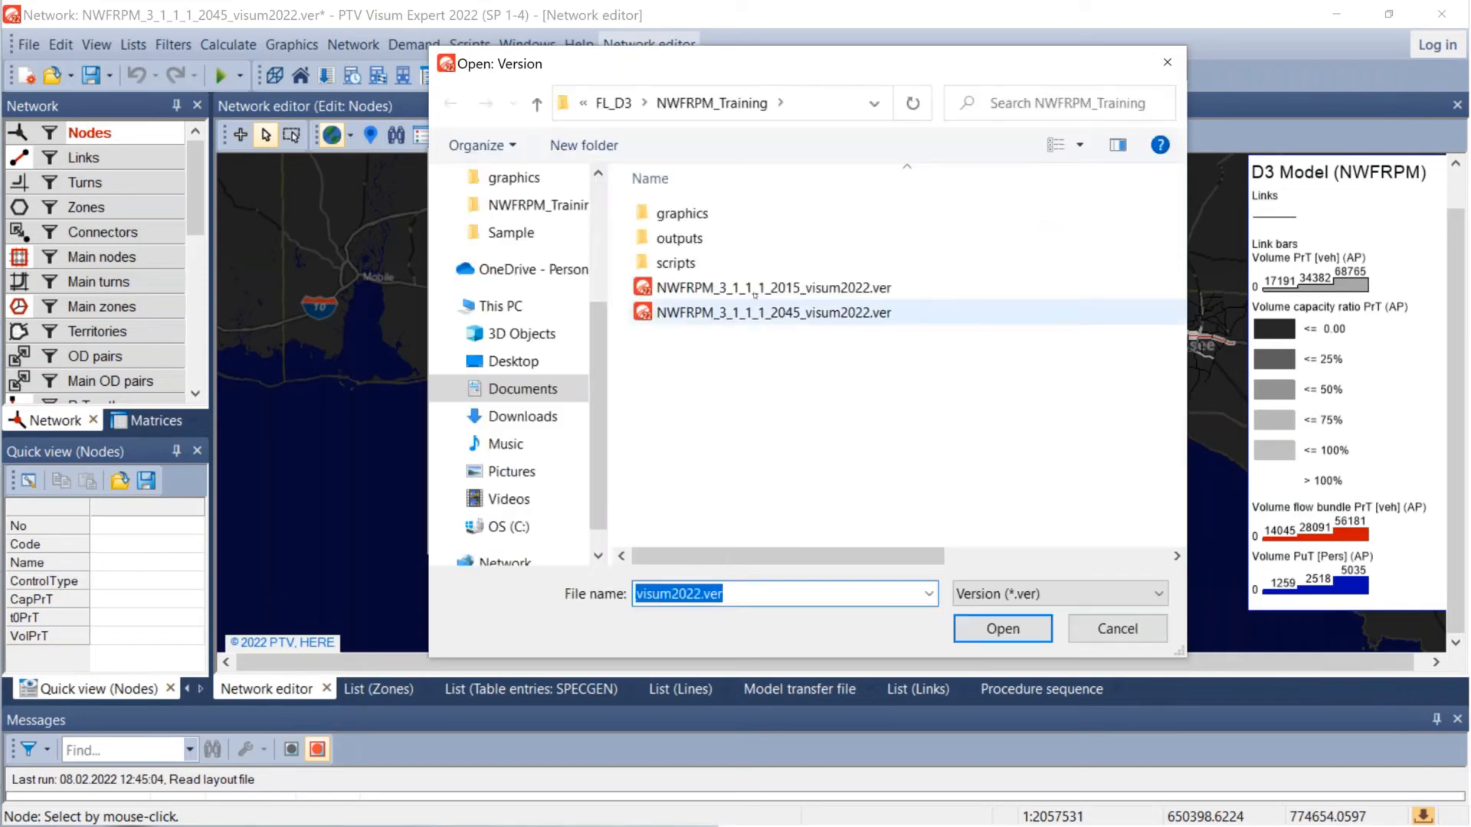
click(772, 289)
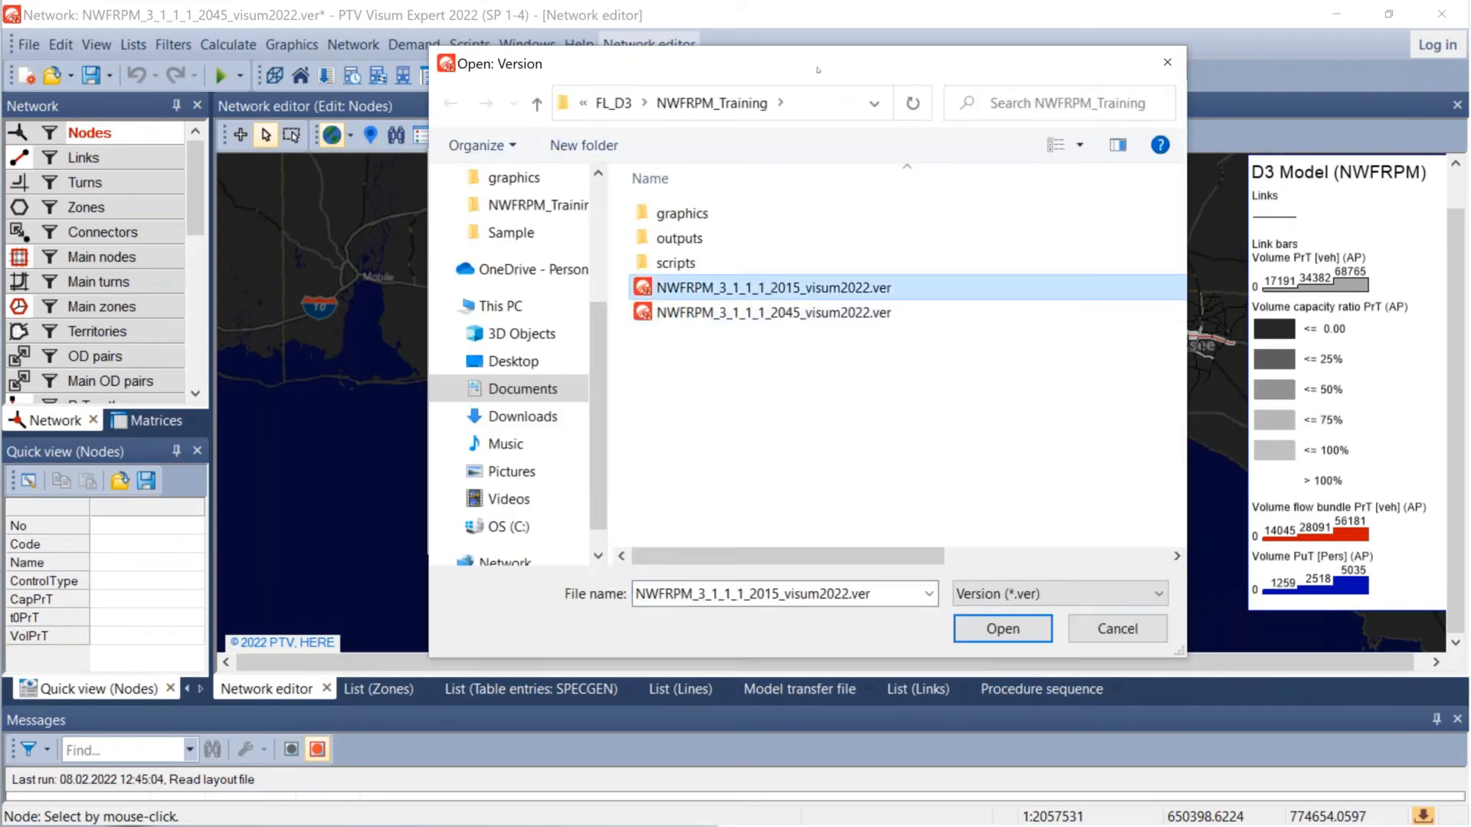
drag(822, 108, 726, 412)
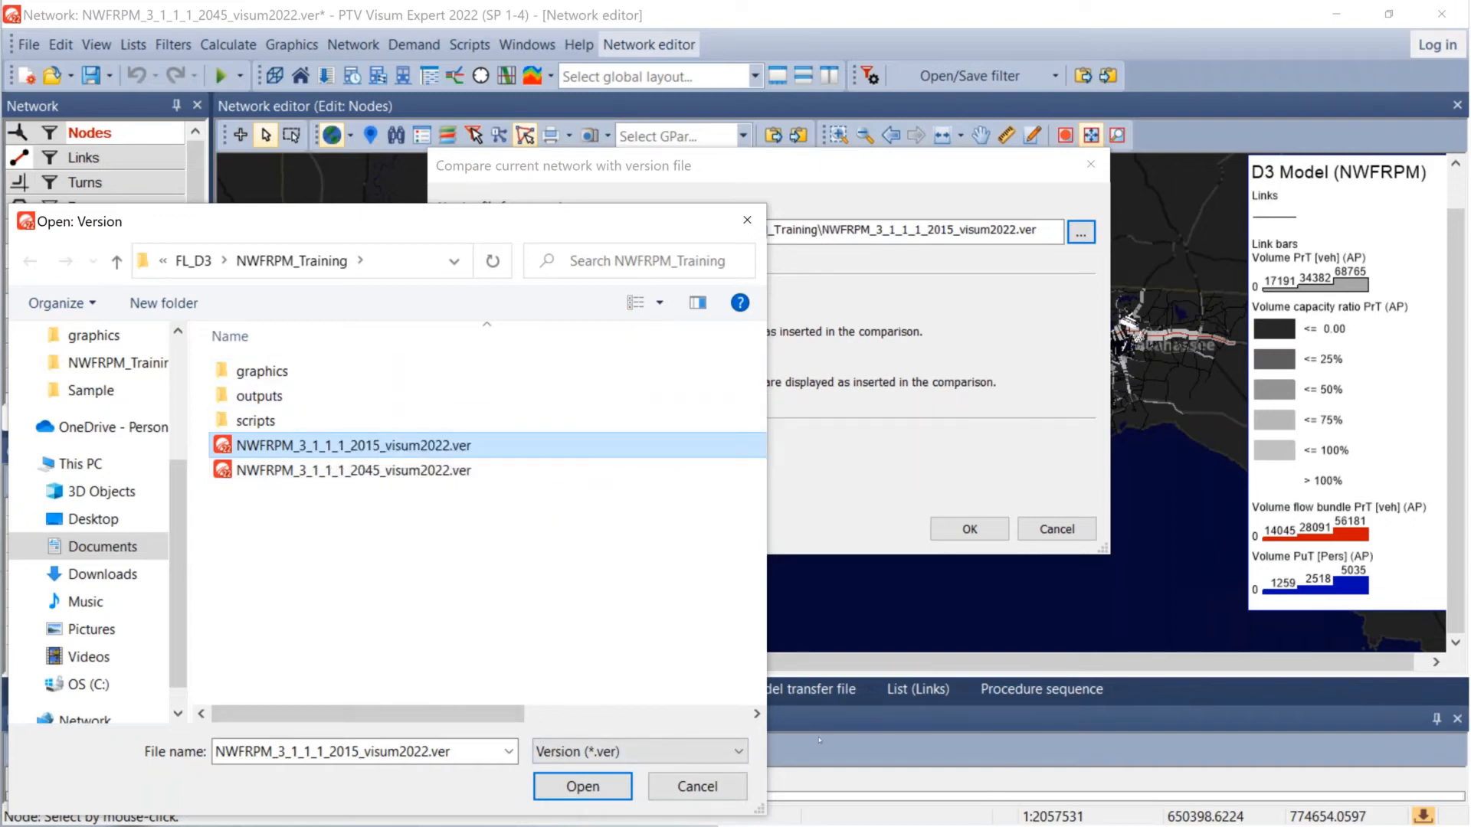
click(695, 791)
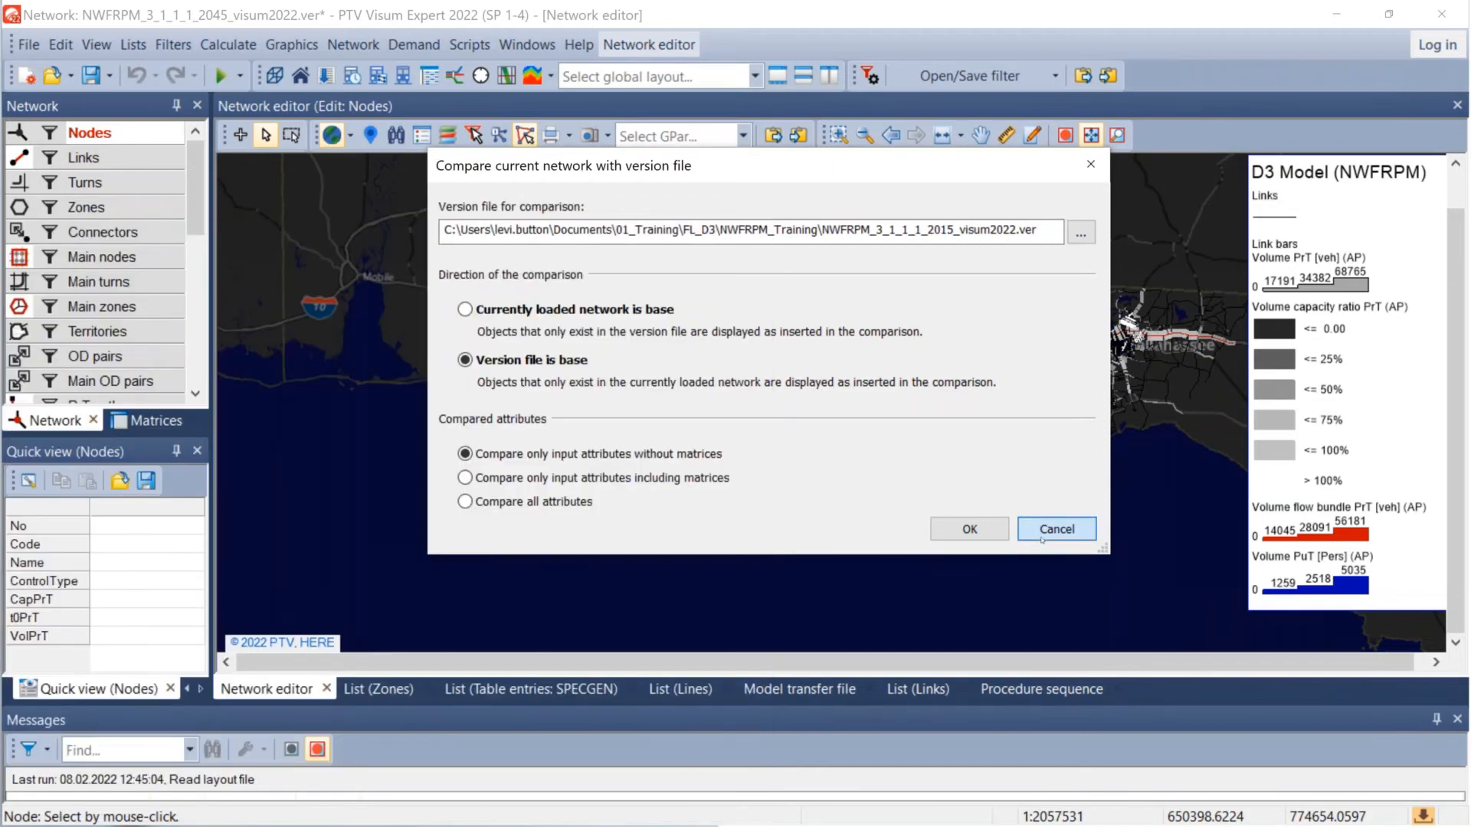
click(1057, 529)
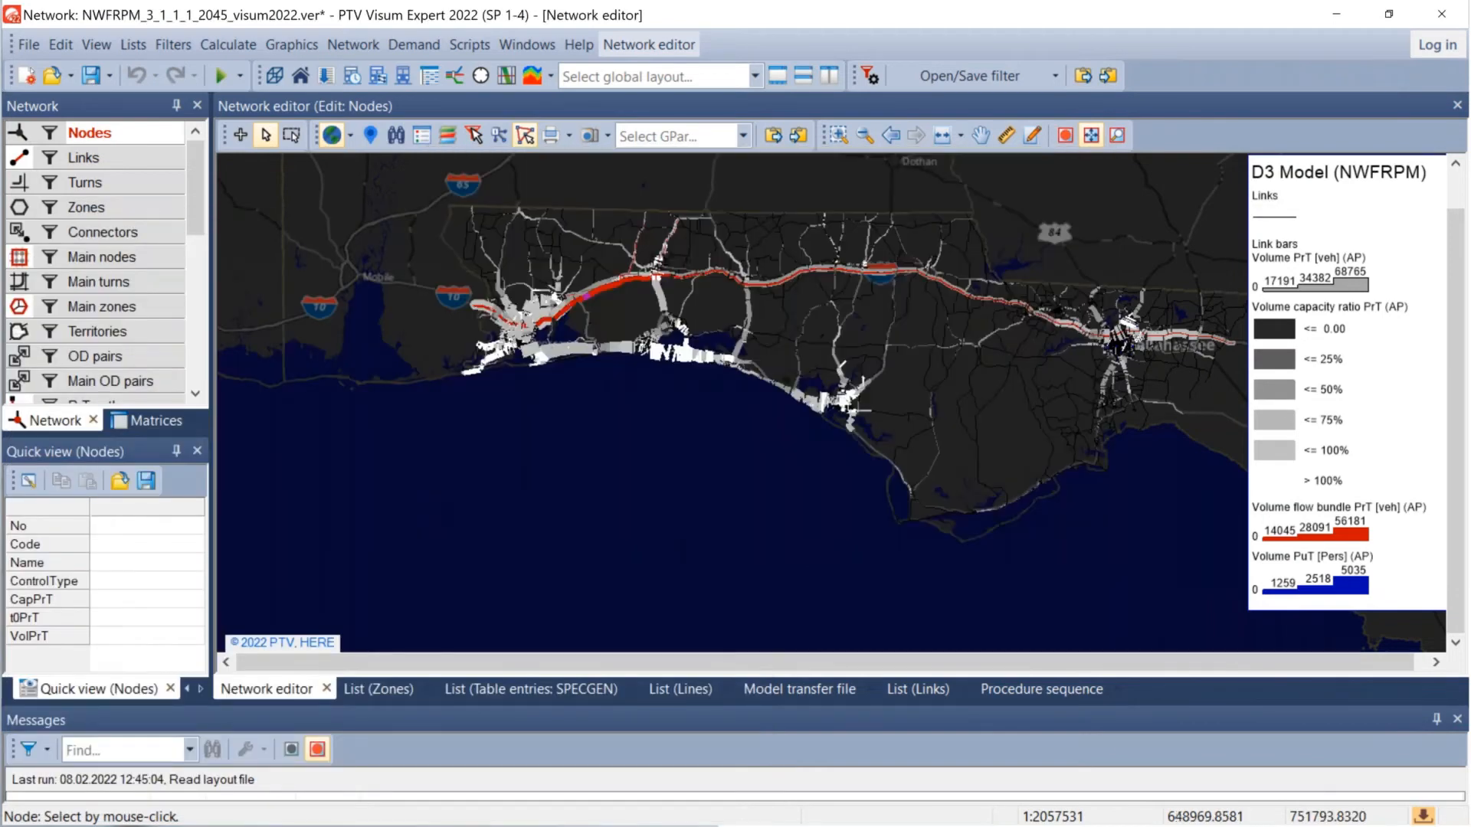
Step: Compare the current network with NWFRPM_3_1_1_1_2015_visum2022.ver, using the version file as base and only input attributes without matrices
click(34, 38)
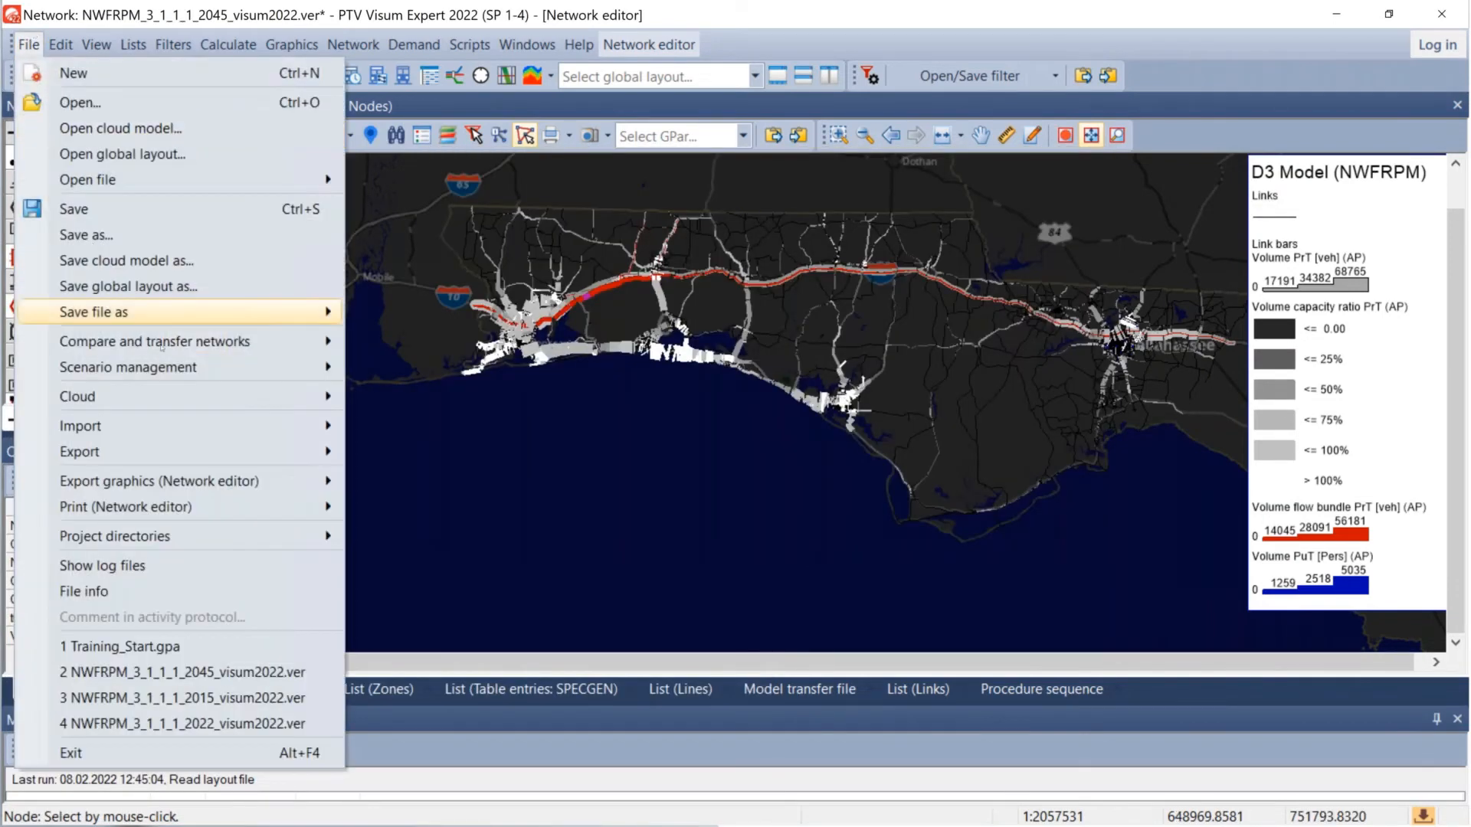
mouse_move(171, 346)
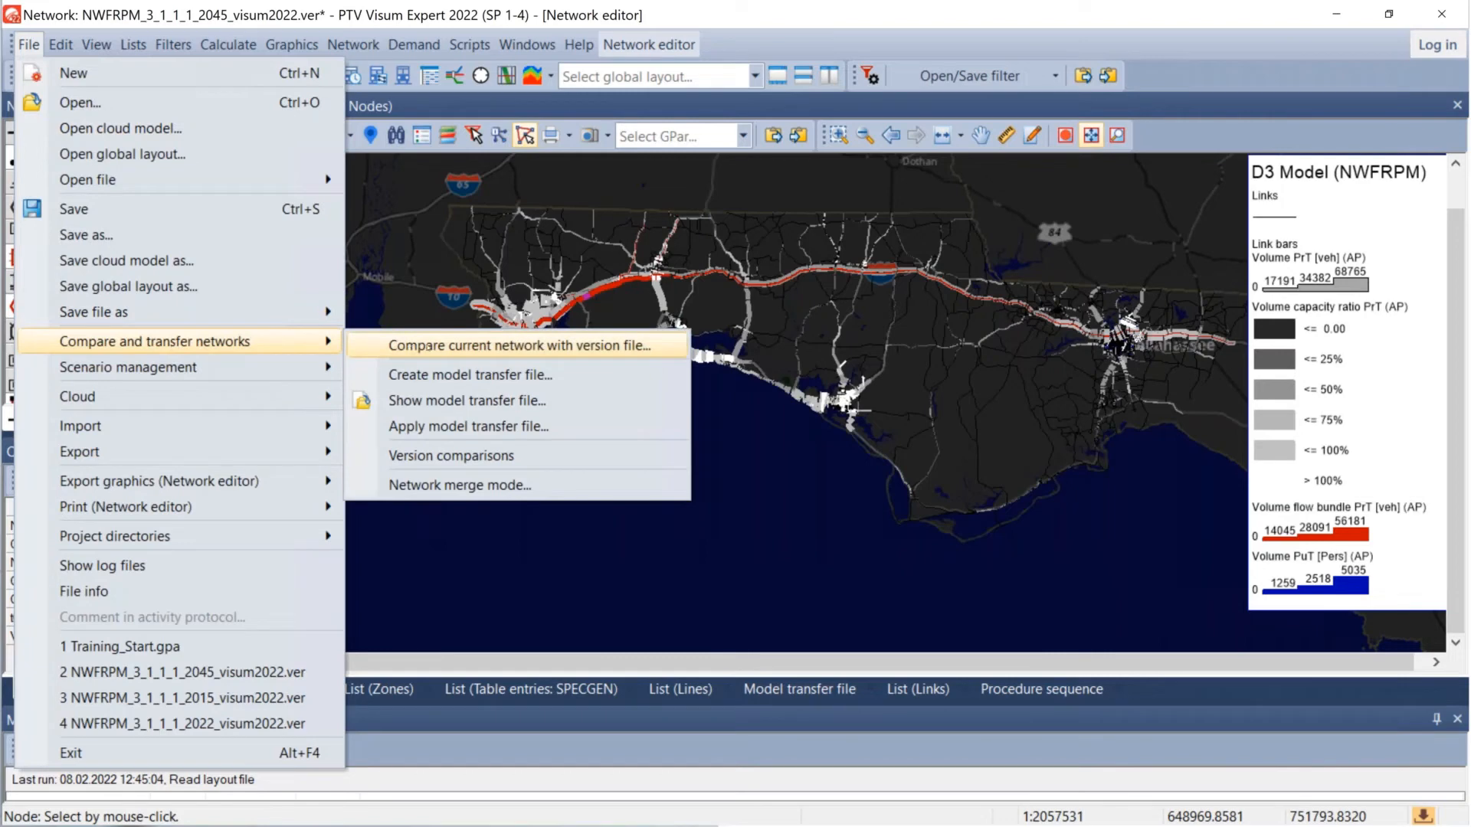
click(435, 346)
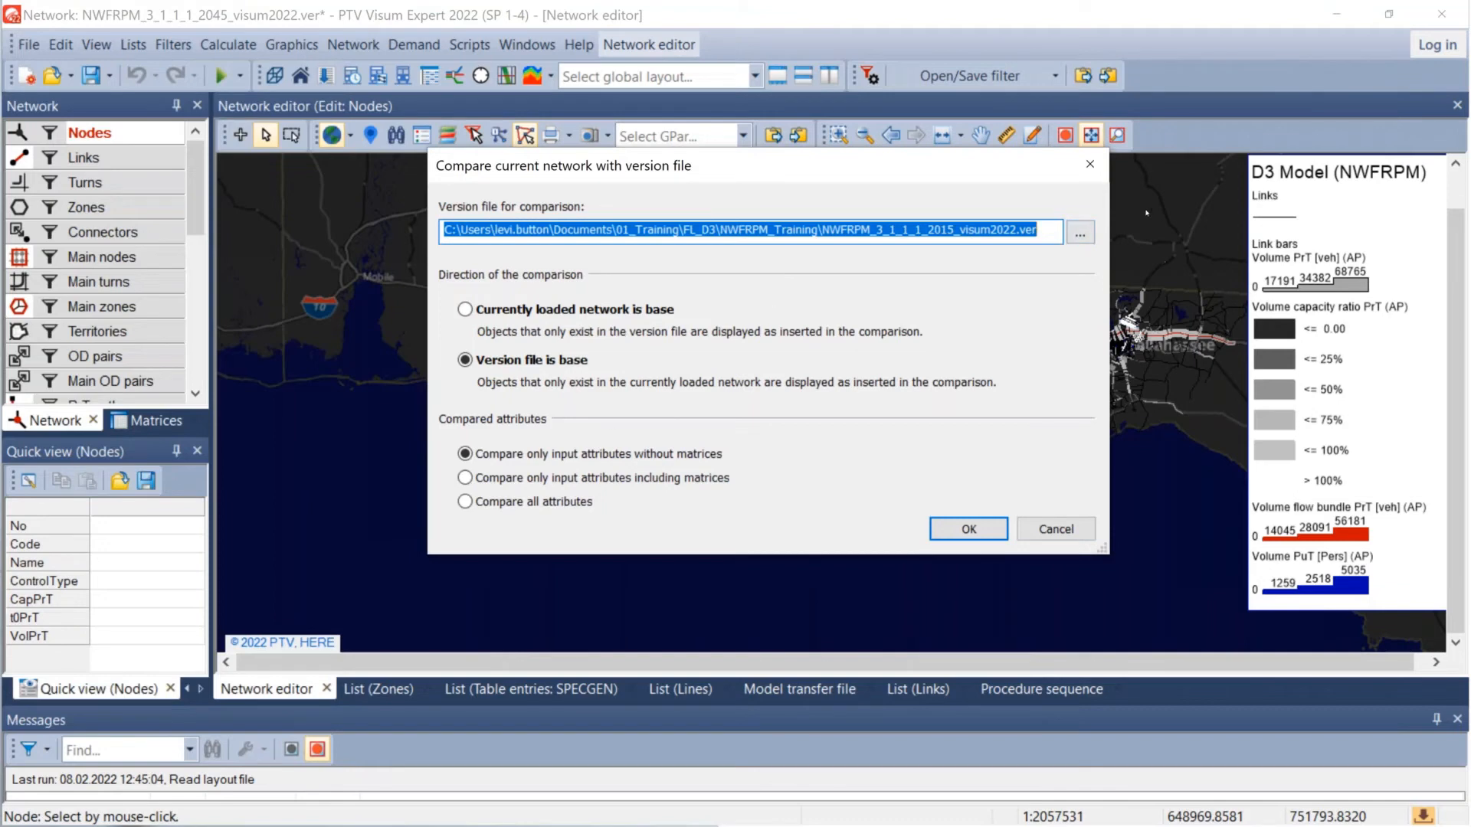
click(1080, 232)
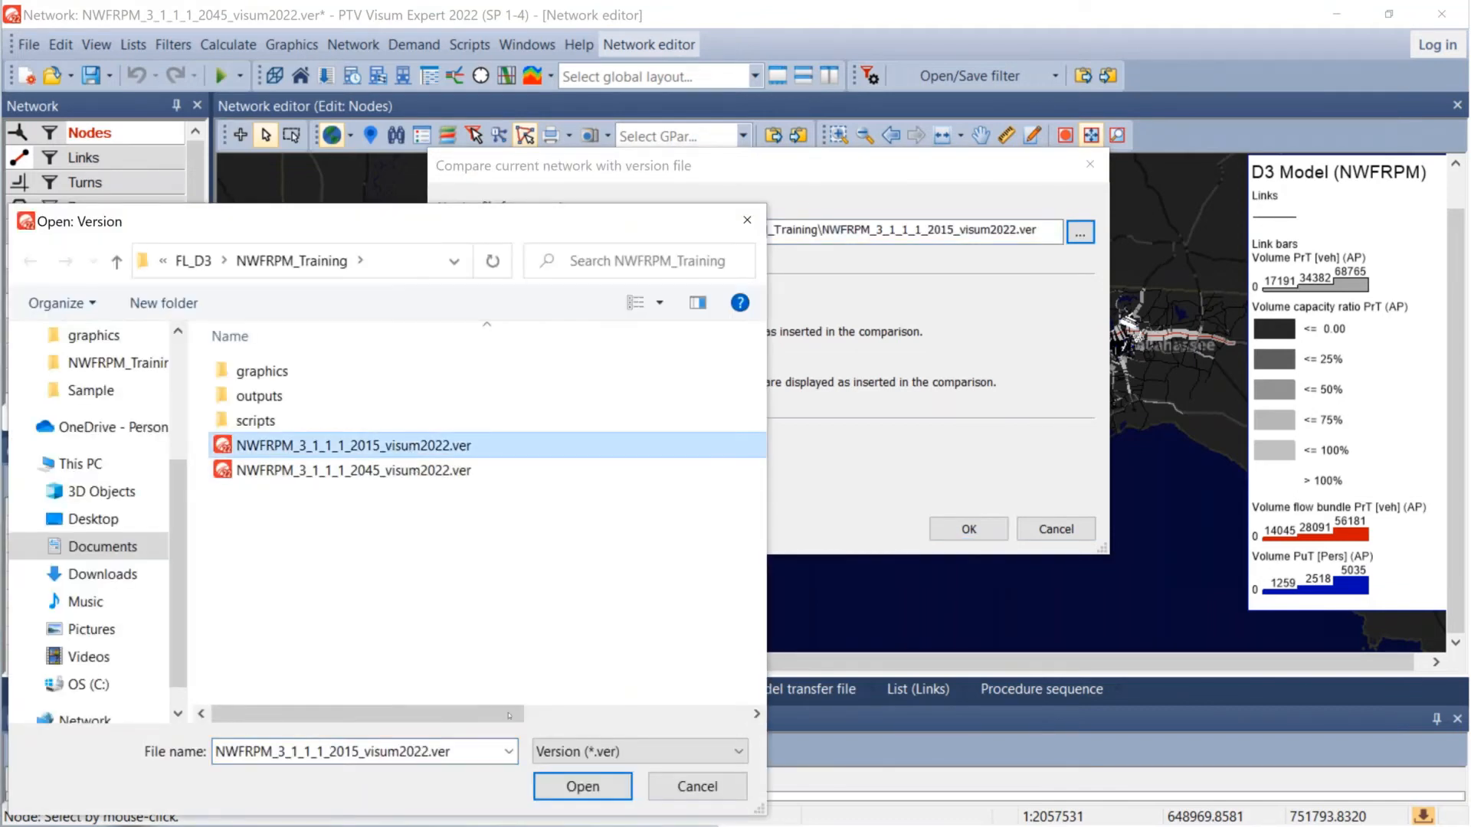
click(577, 789)
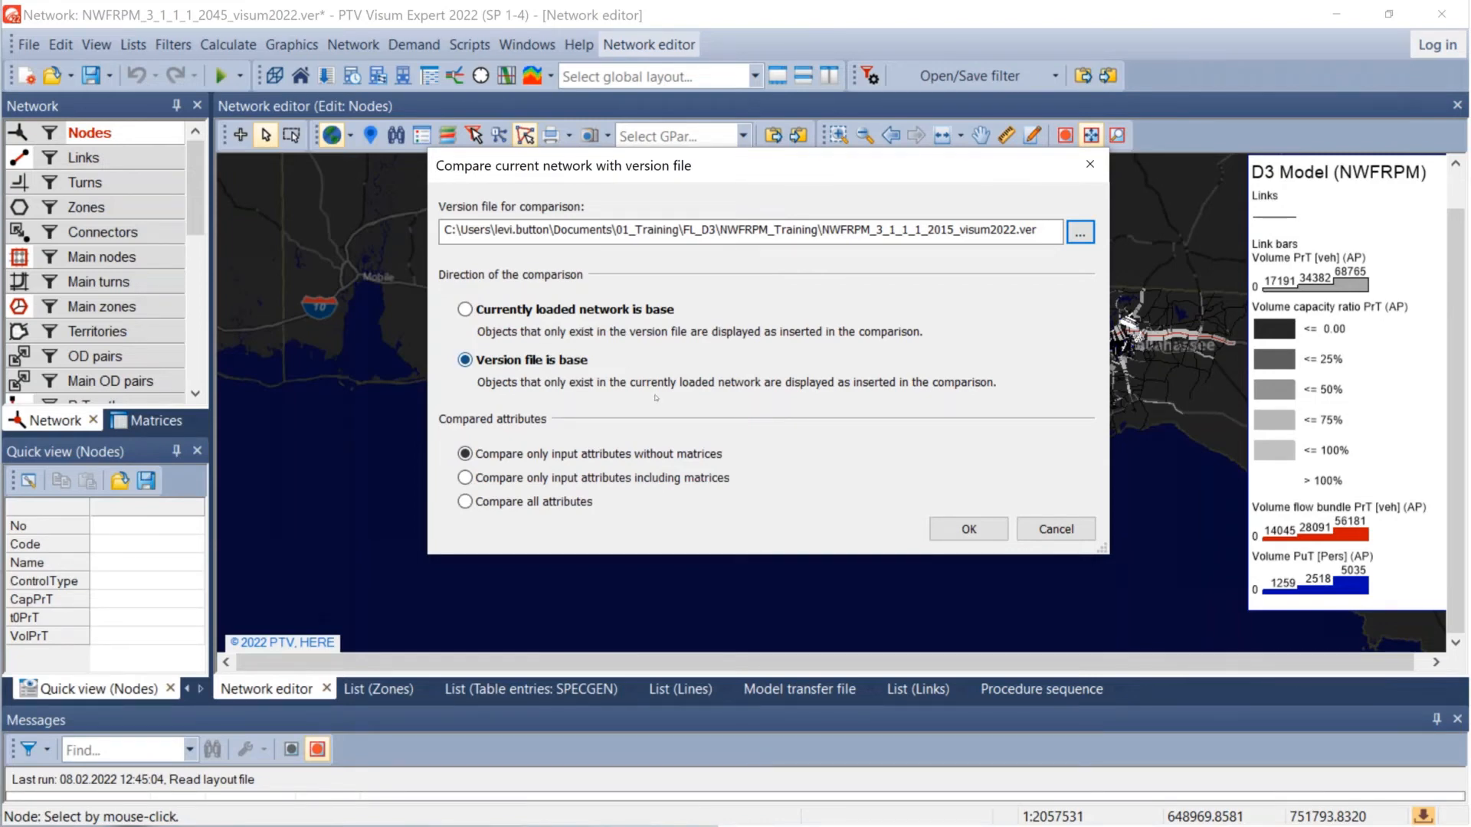
click(958, 530)
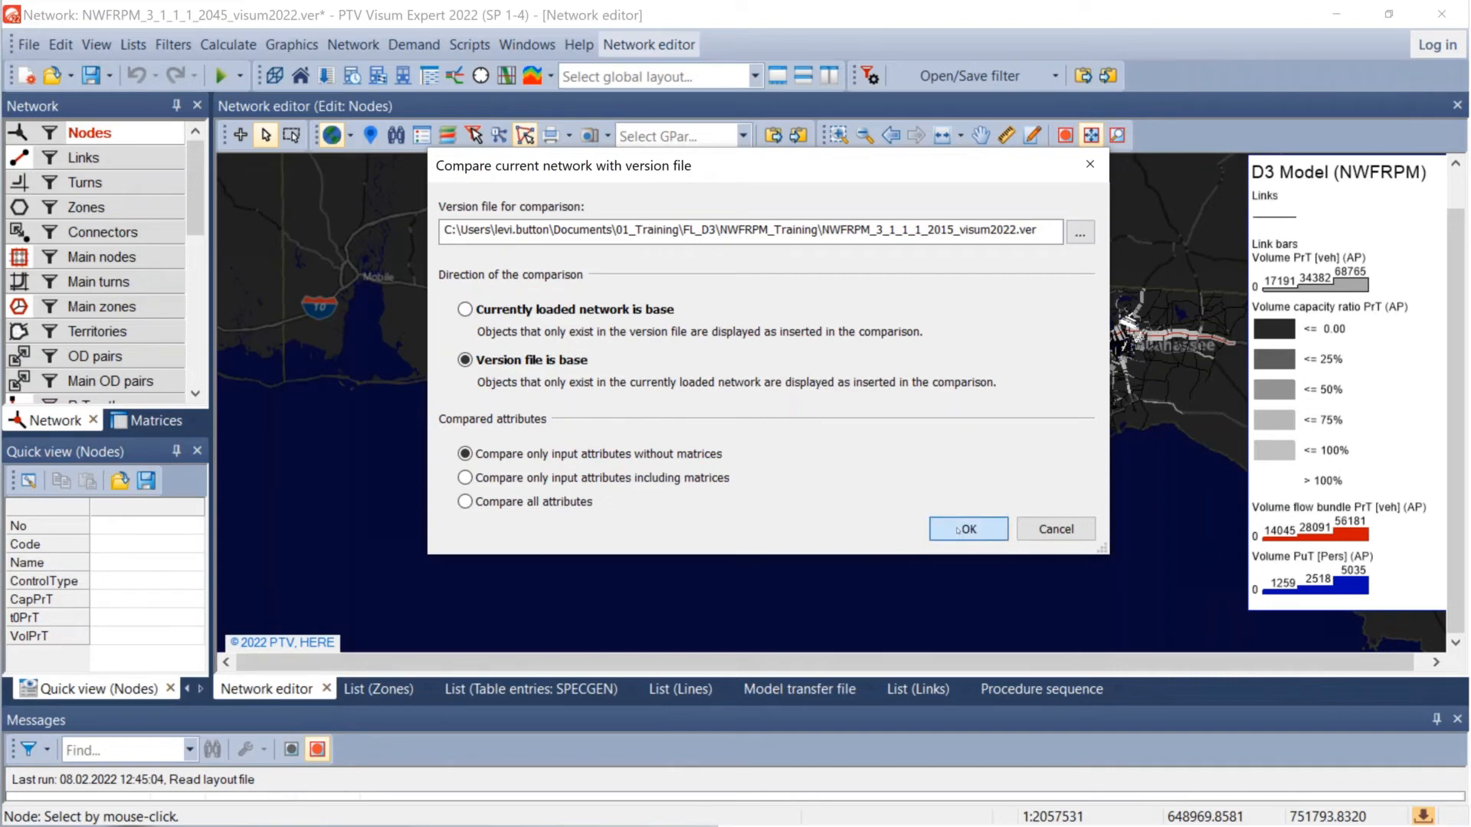
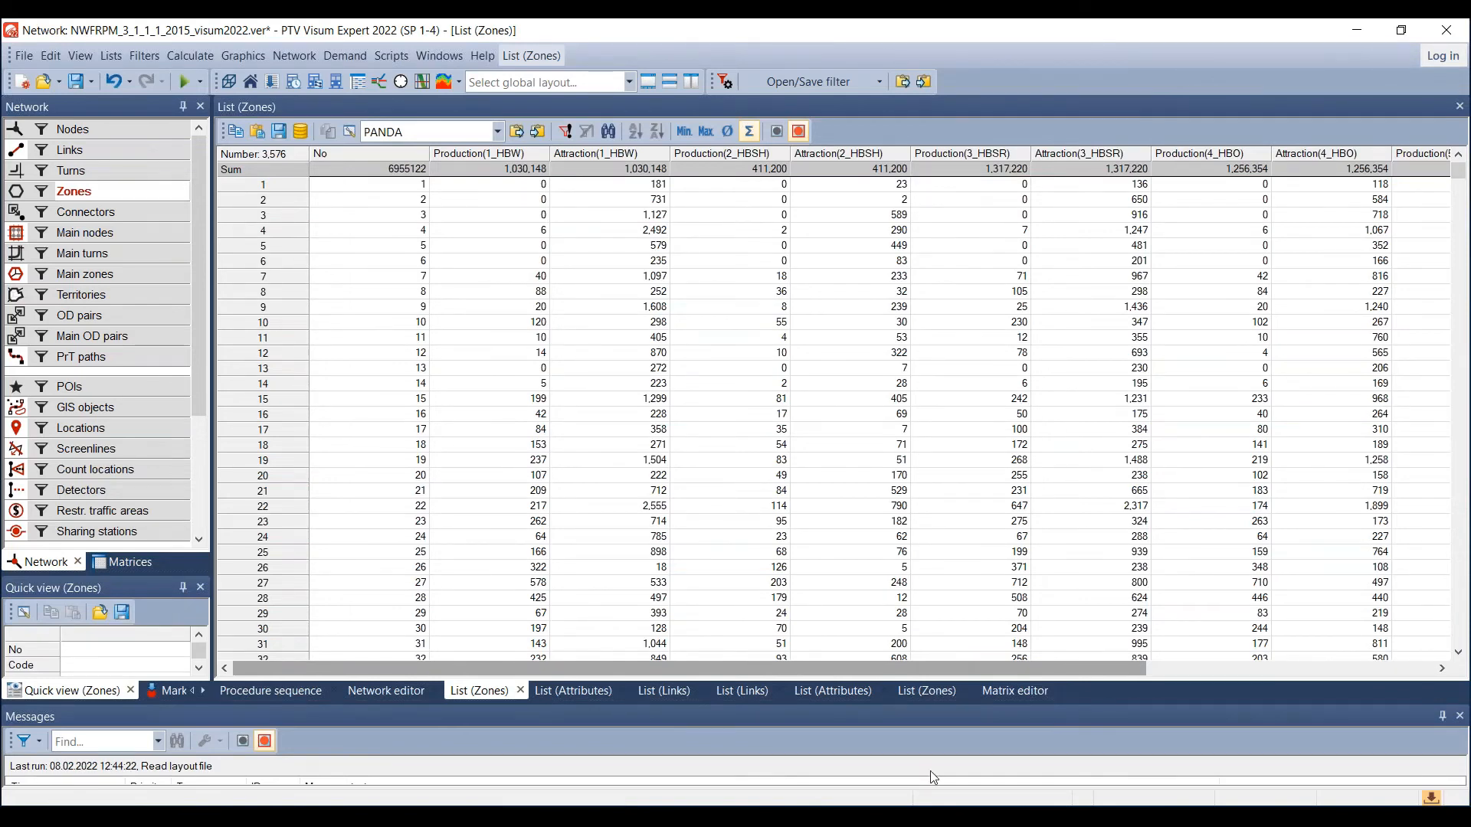
drag(1010, 30, 738, 100)
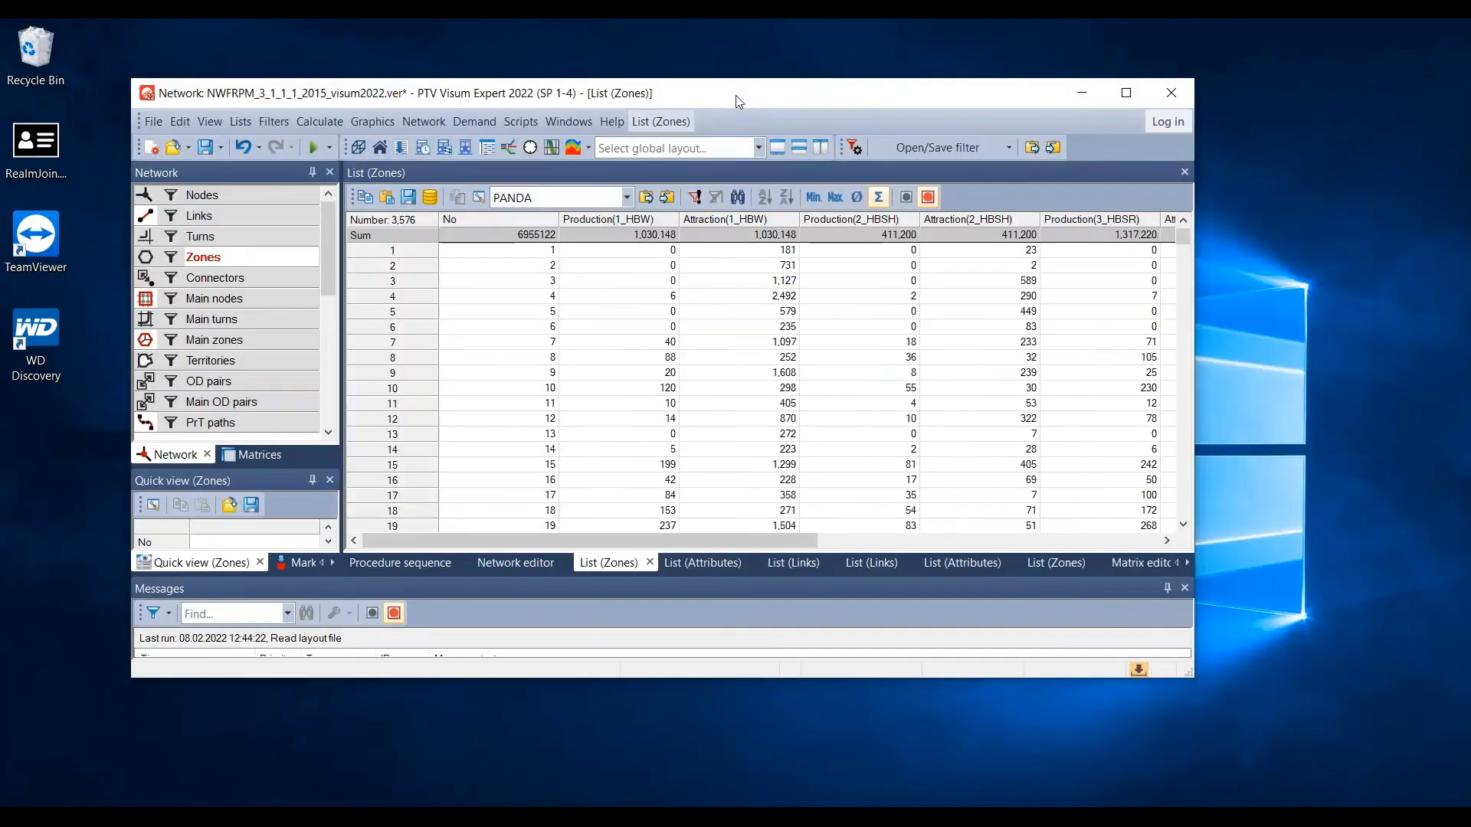
click(1117, 96)
key(super)
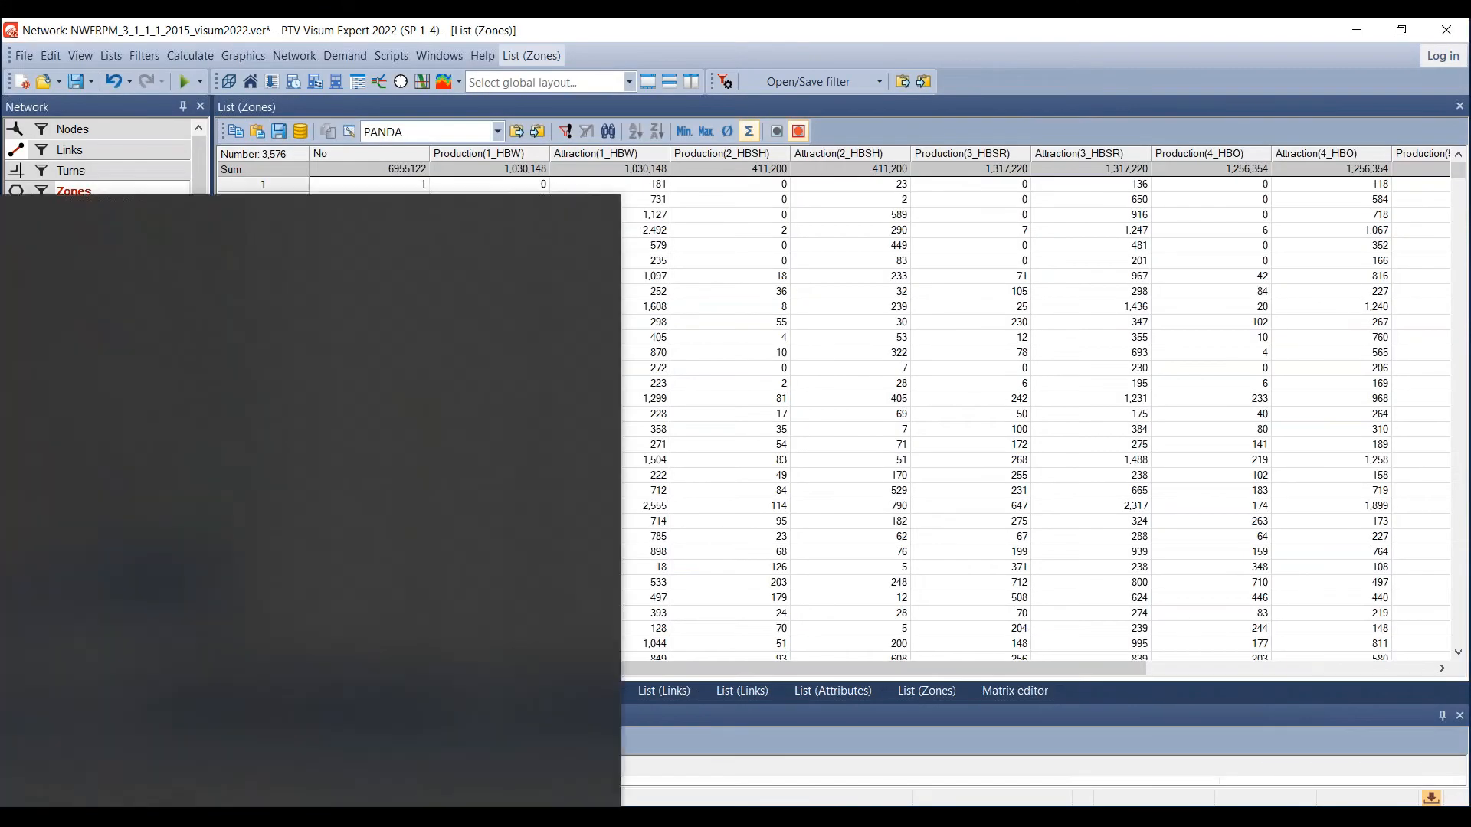
key(super)
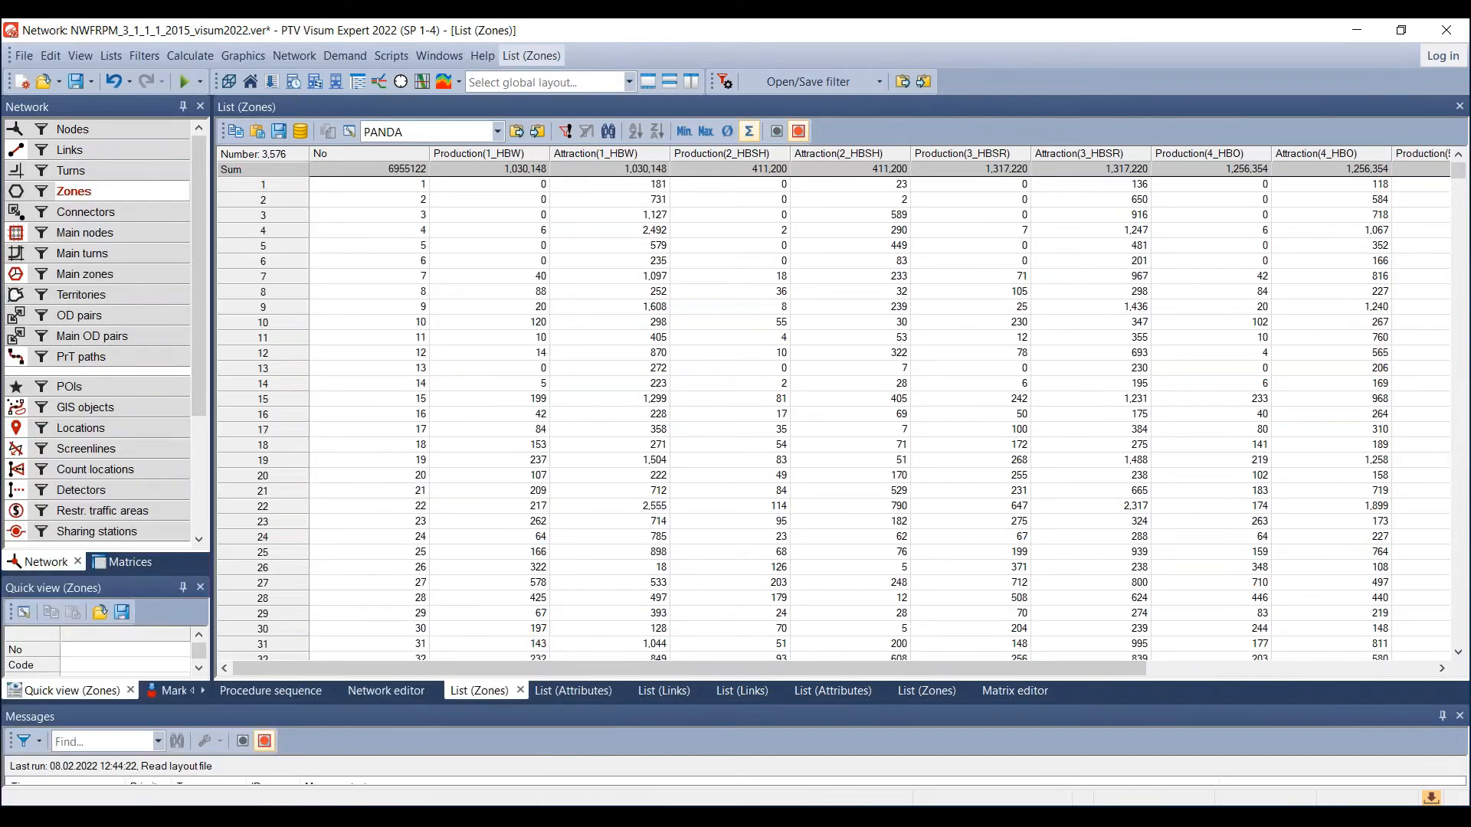
key(super)
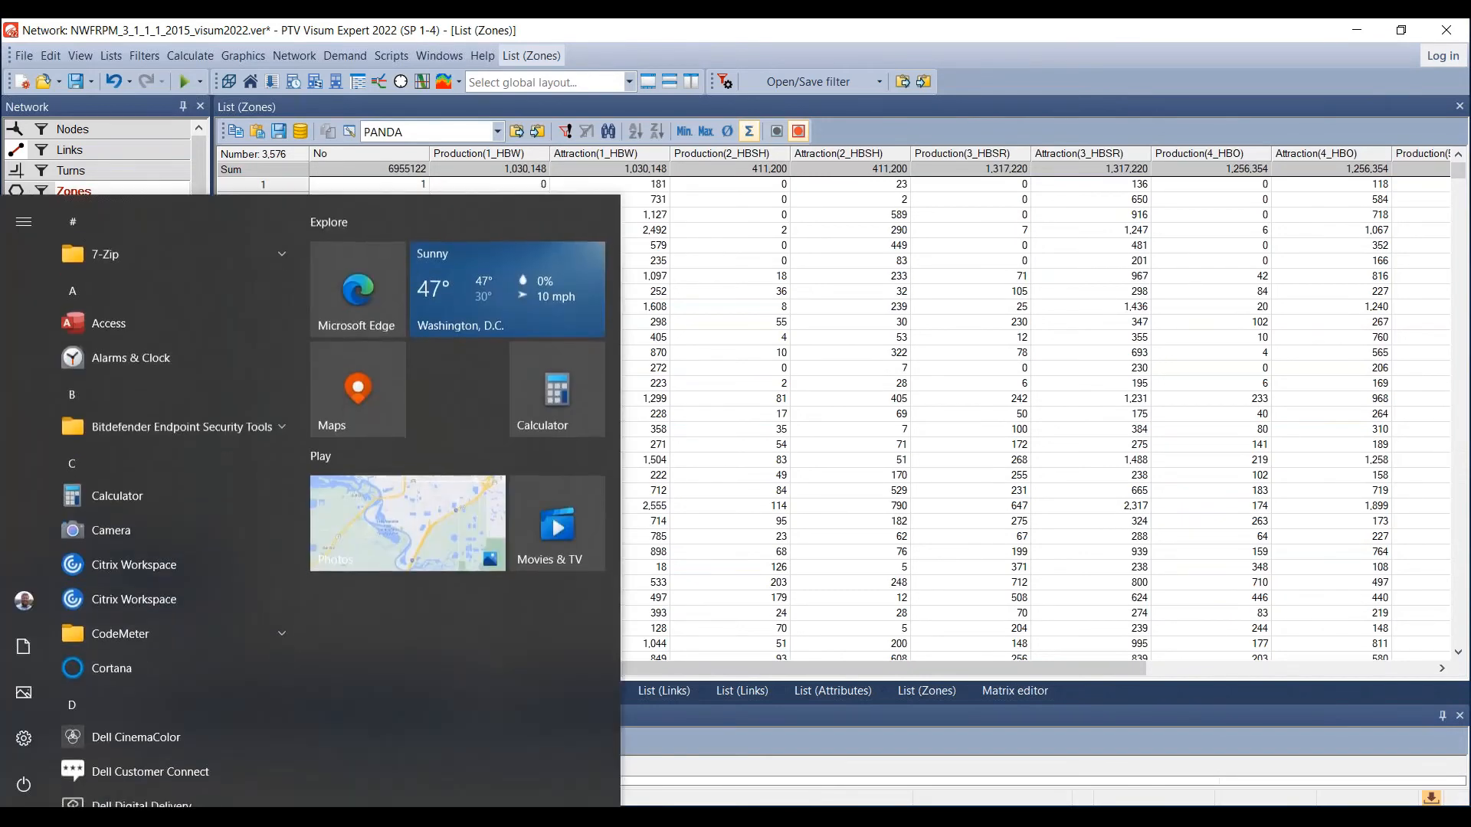
key(super)
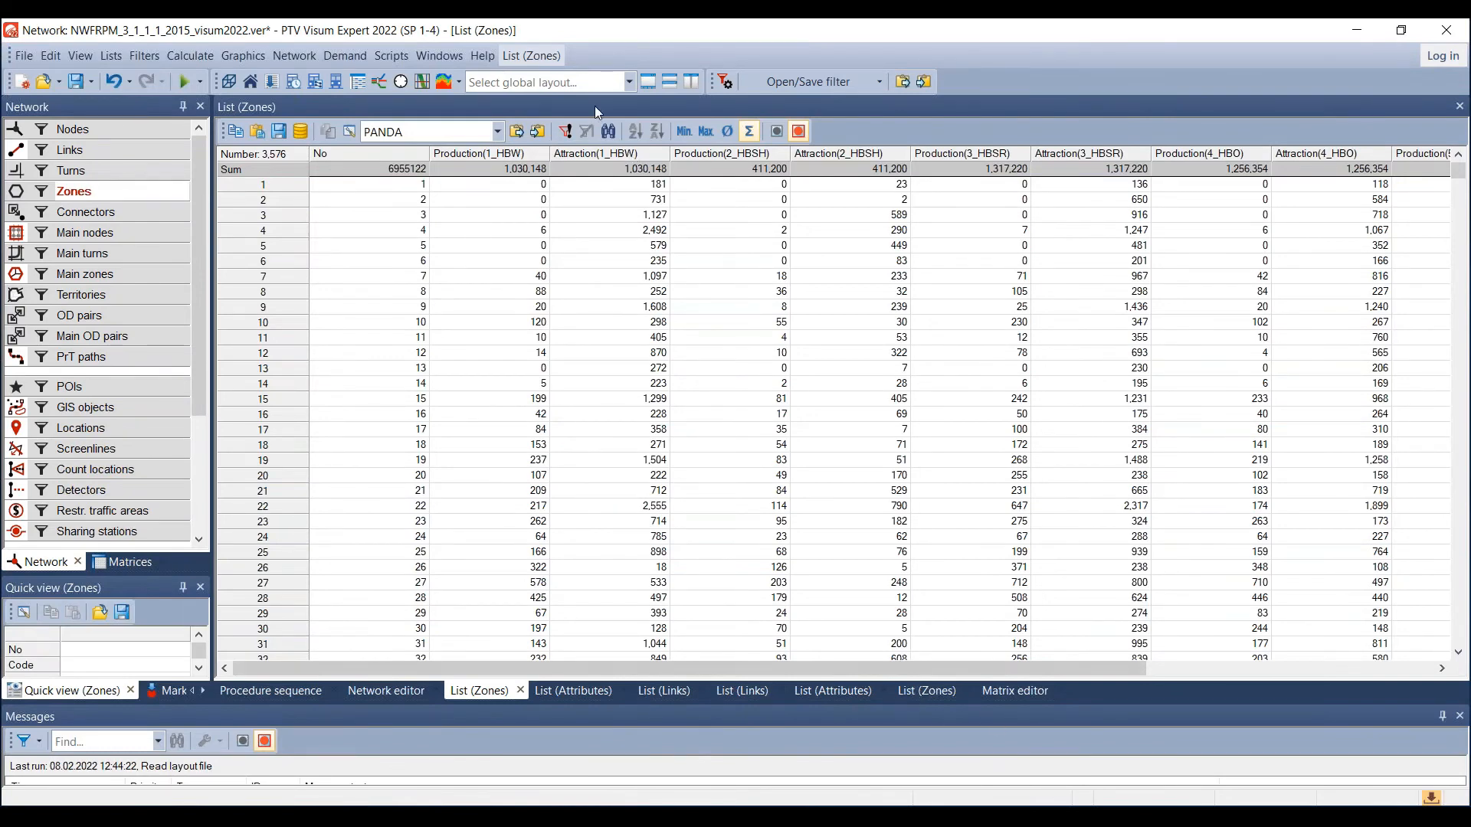
click(1399, 30)
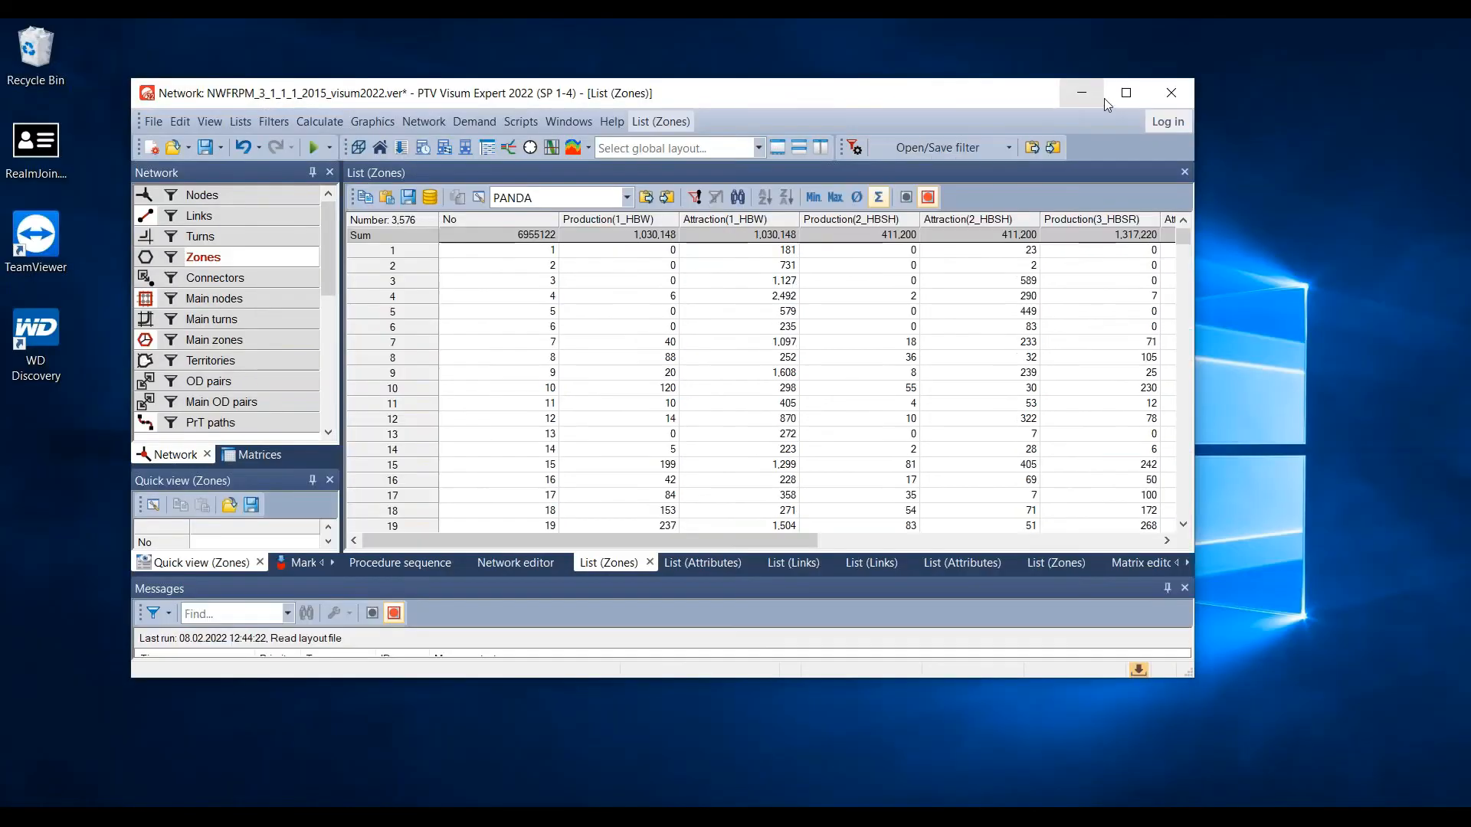
click(1126, 92)
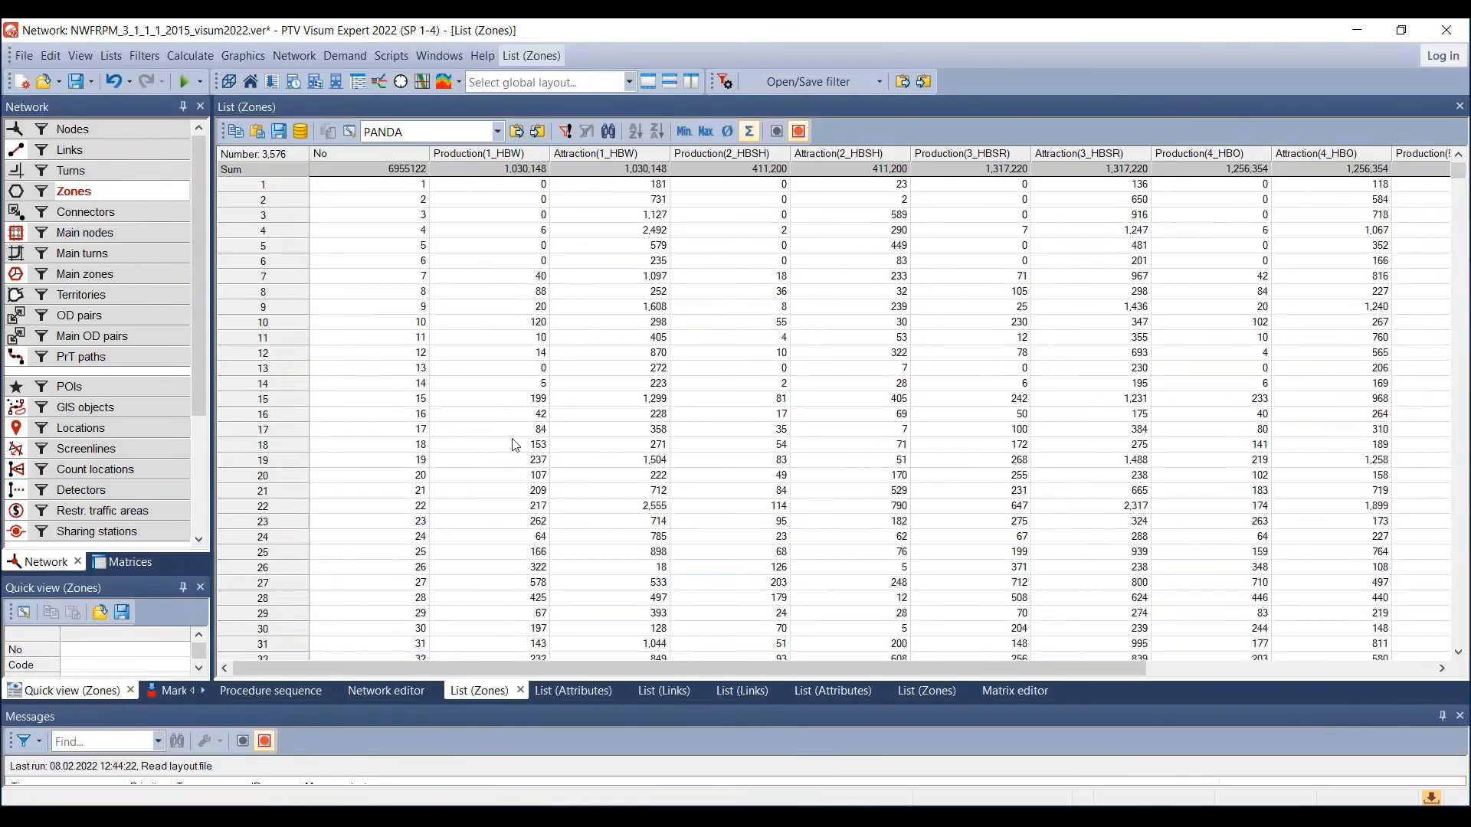
click(260, 692)
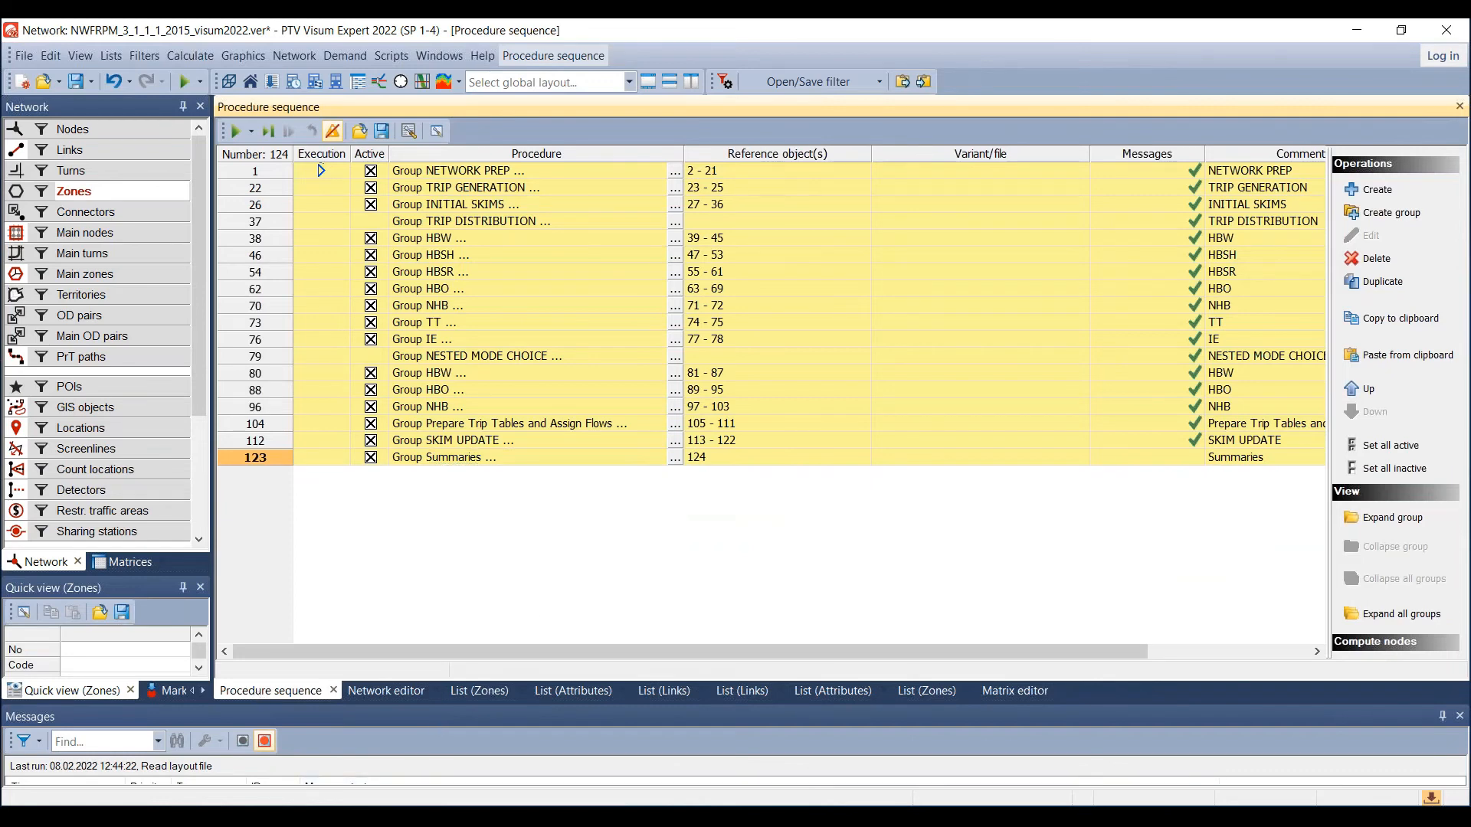
key(super)
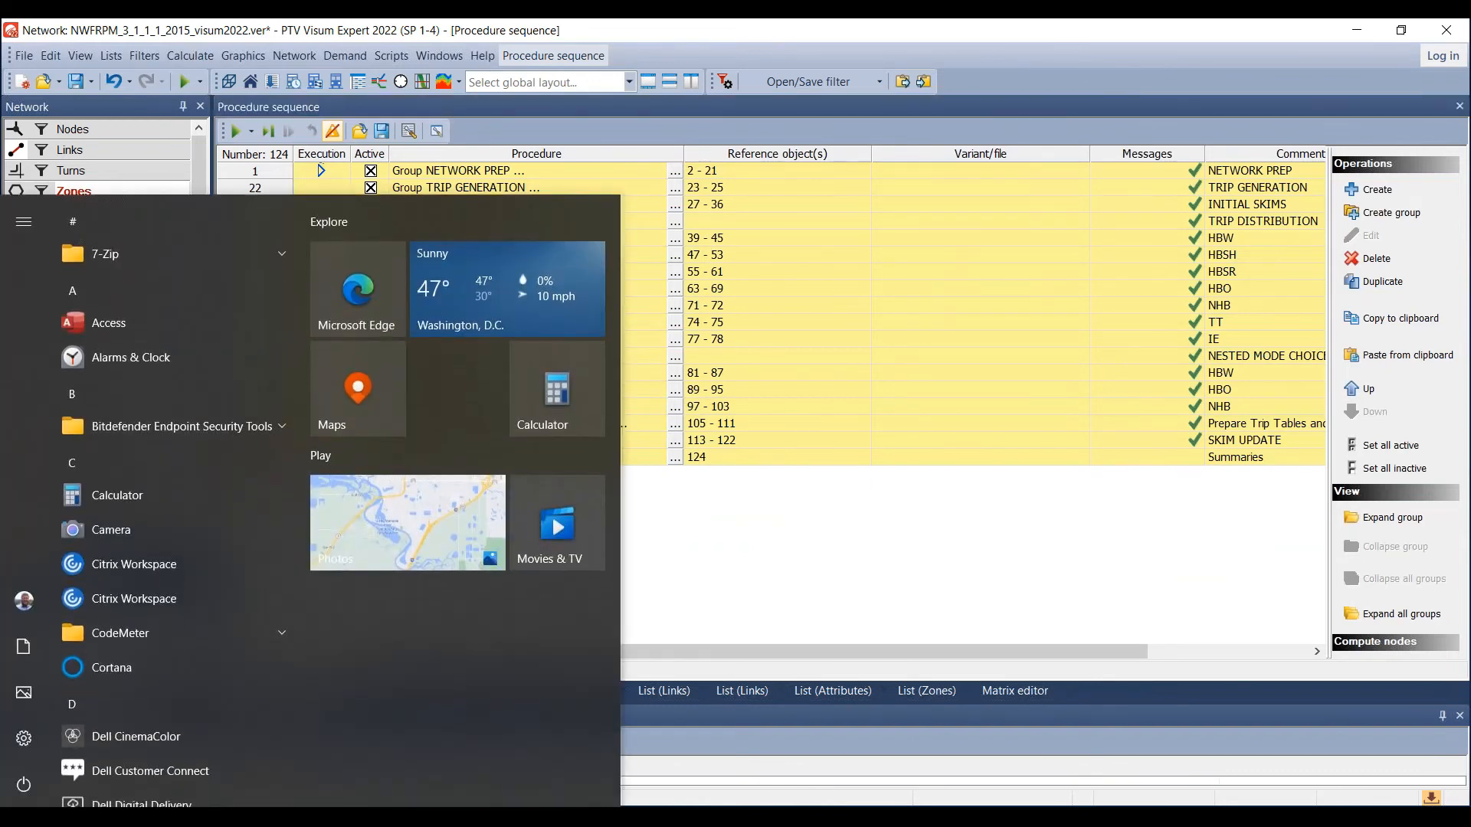
key(super)
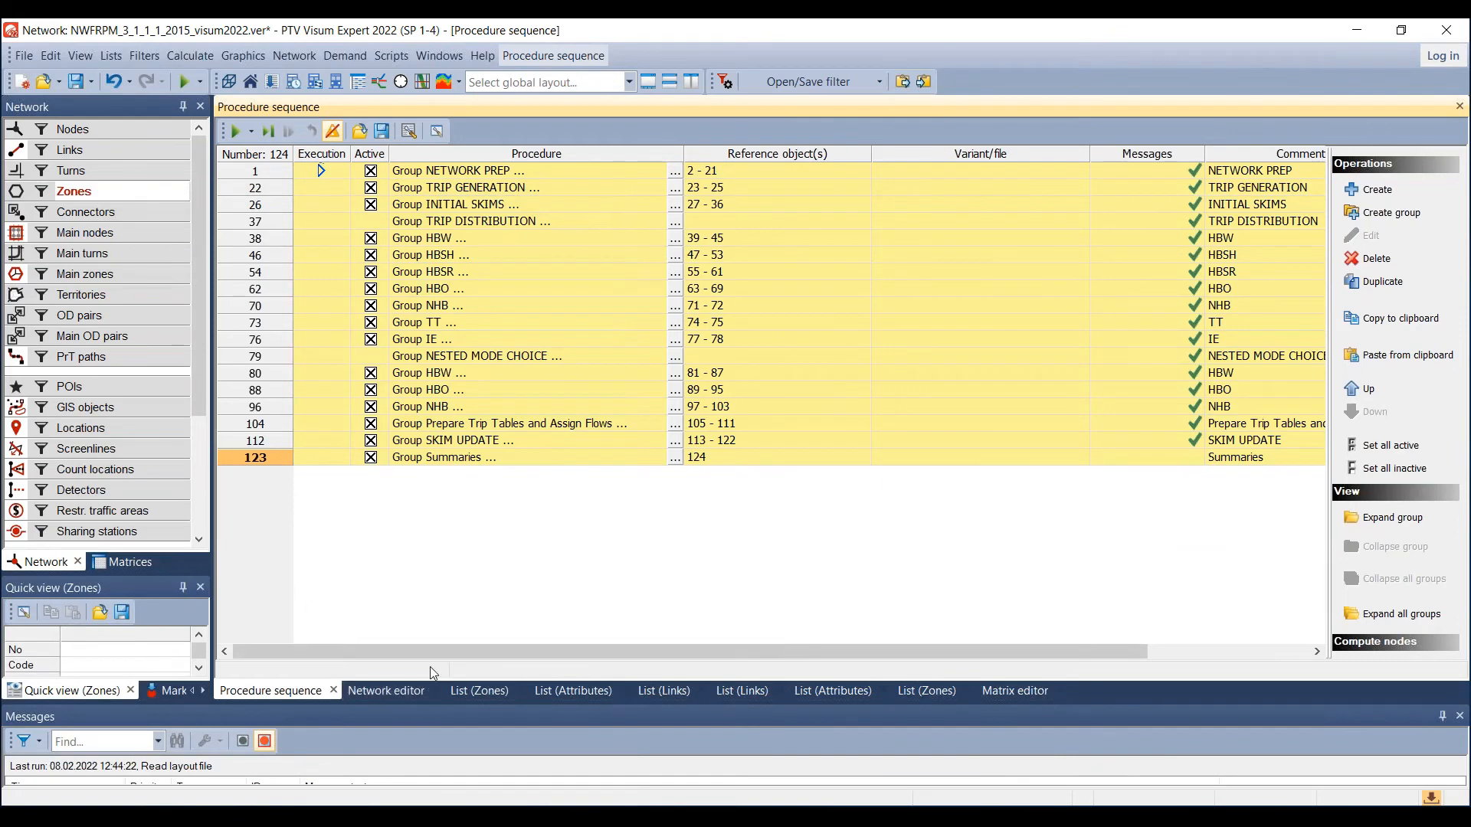
key(alt+Tab)
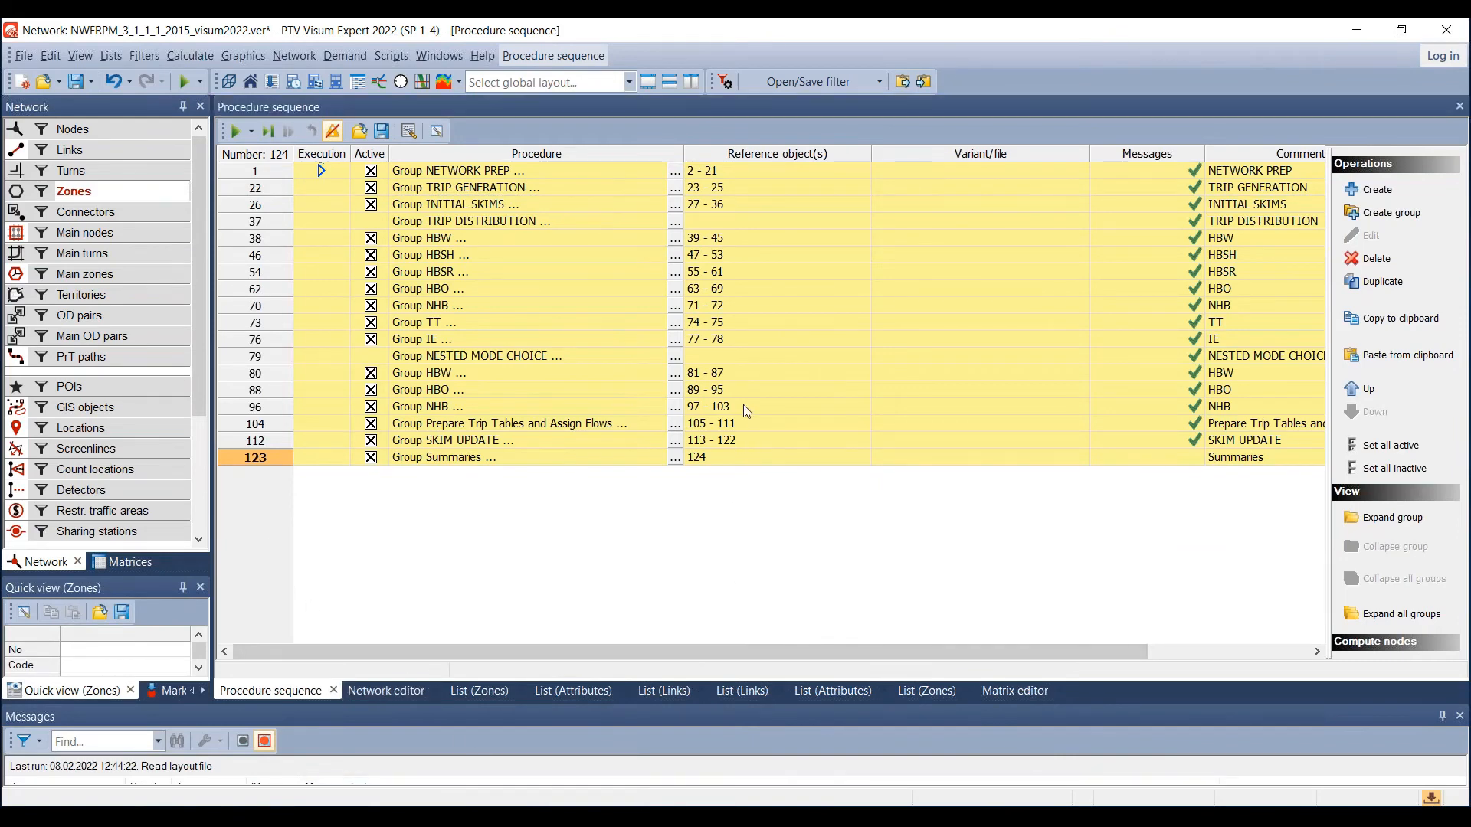
click(615, 569)
key(alt+Tab)
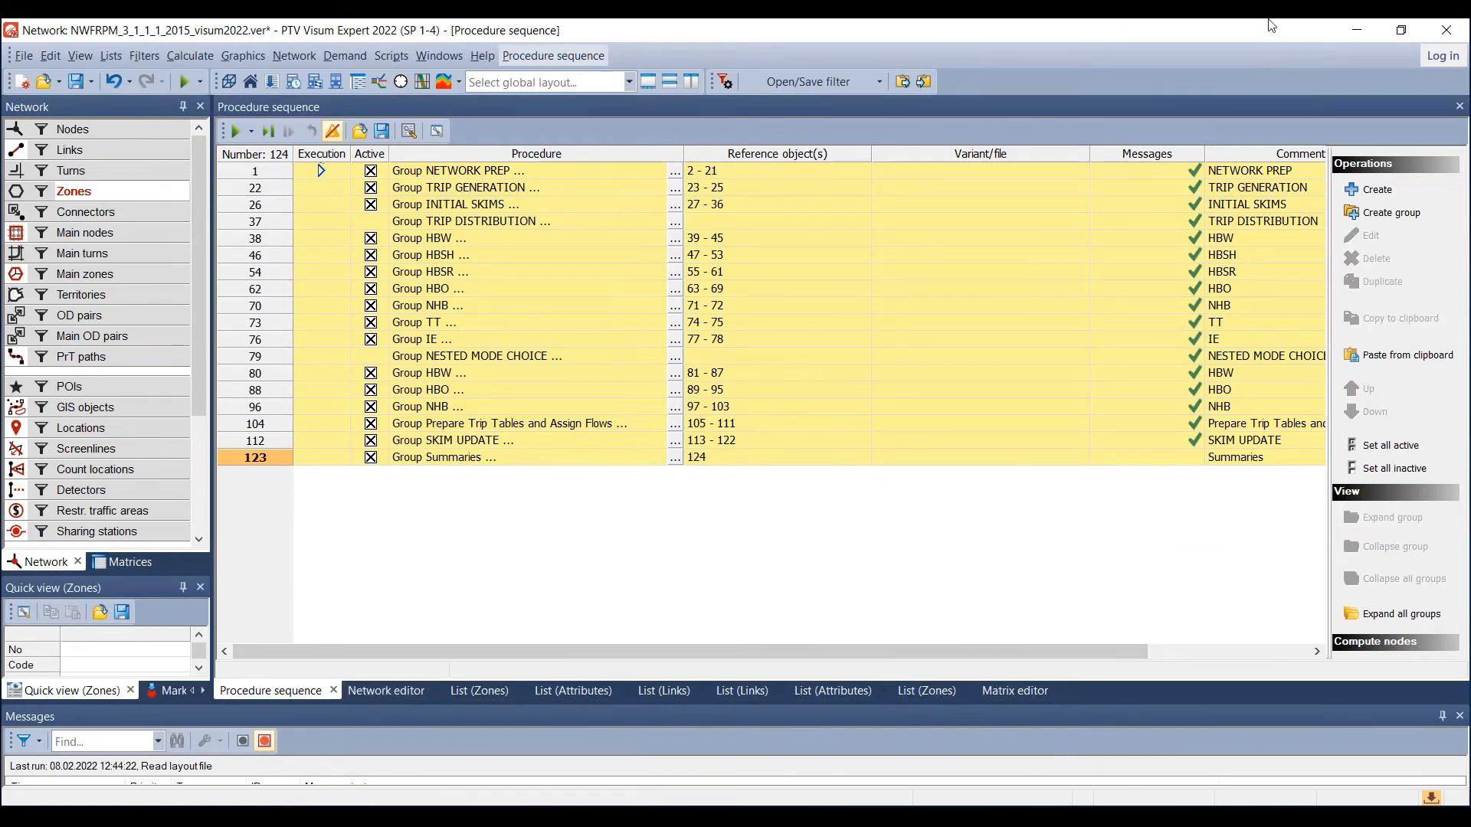
Step: Close the Visum window with the 2015 network without saving the changes
click(1398, 37)
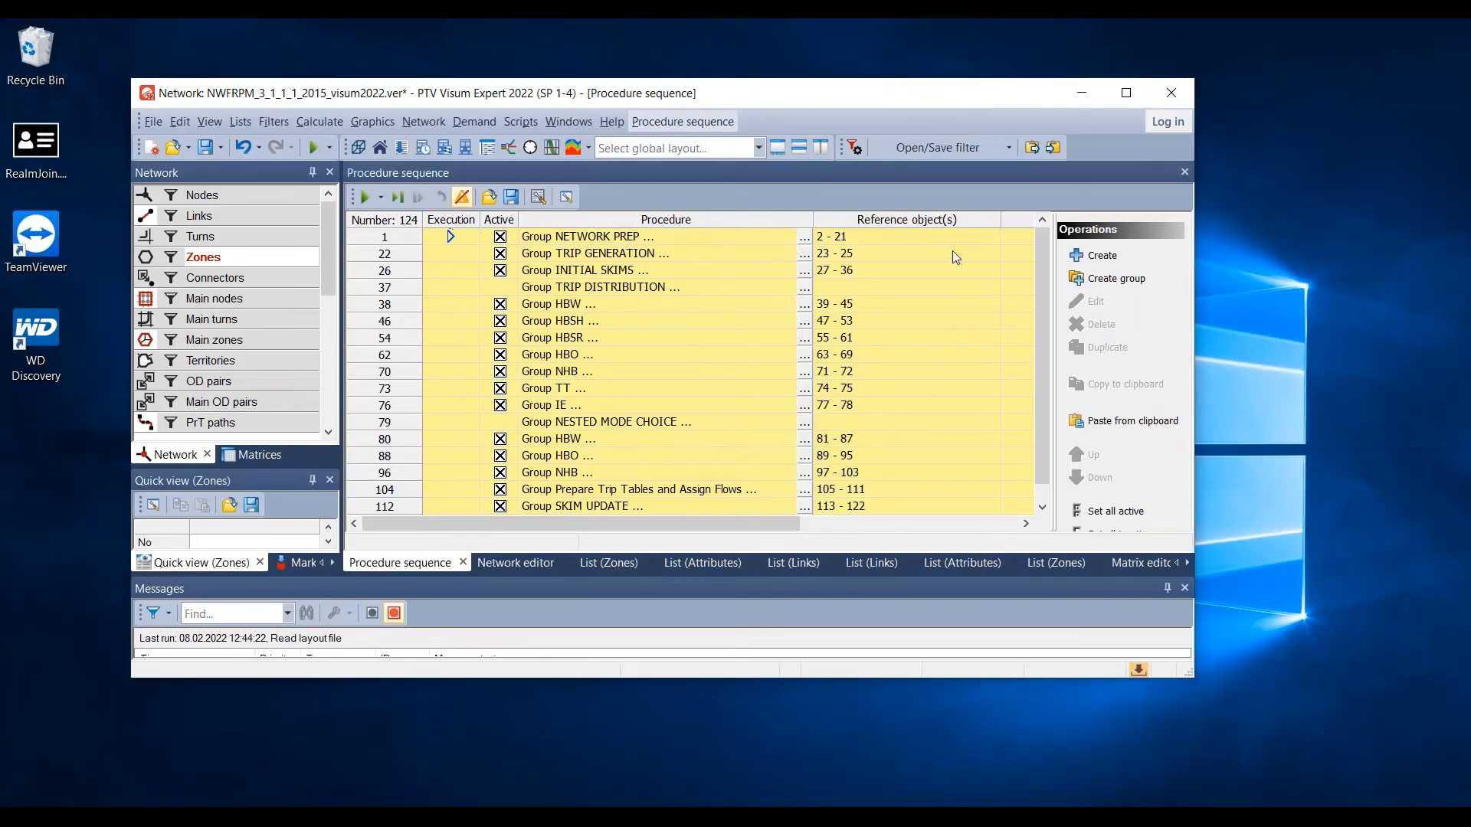
key(super)
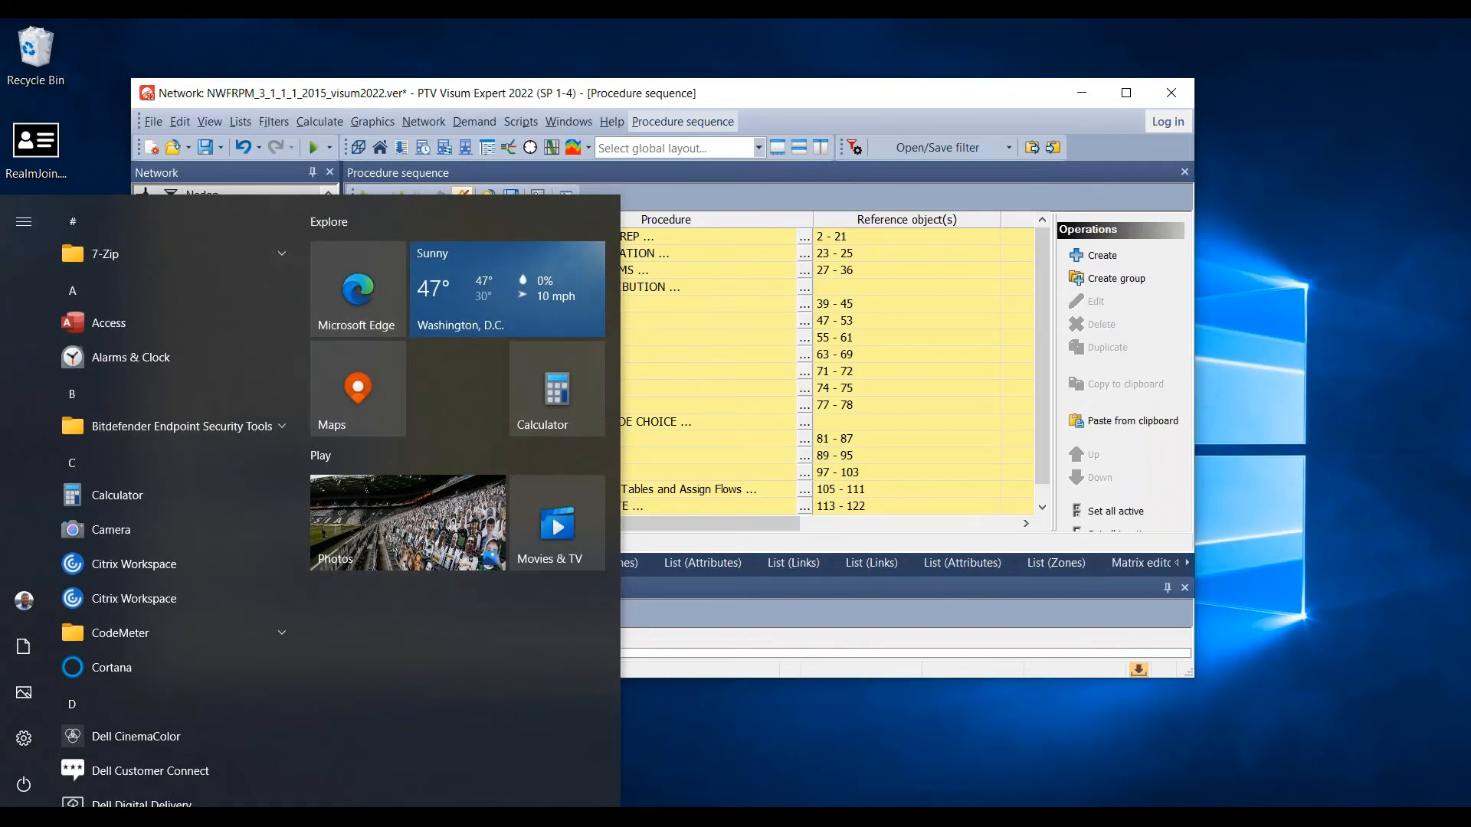
click(69, 817)
click(929, 736)
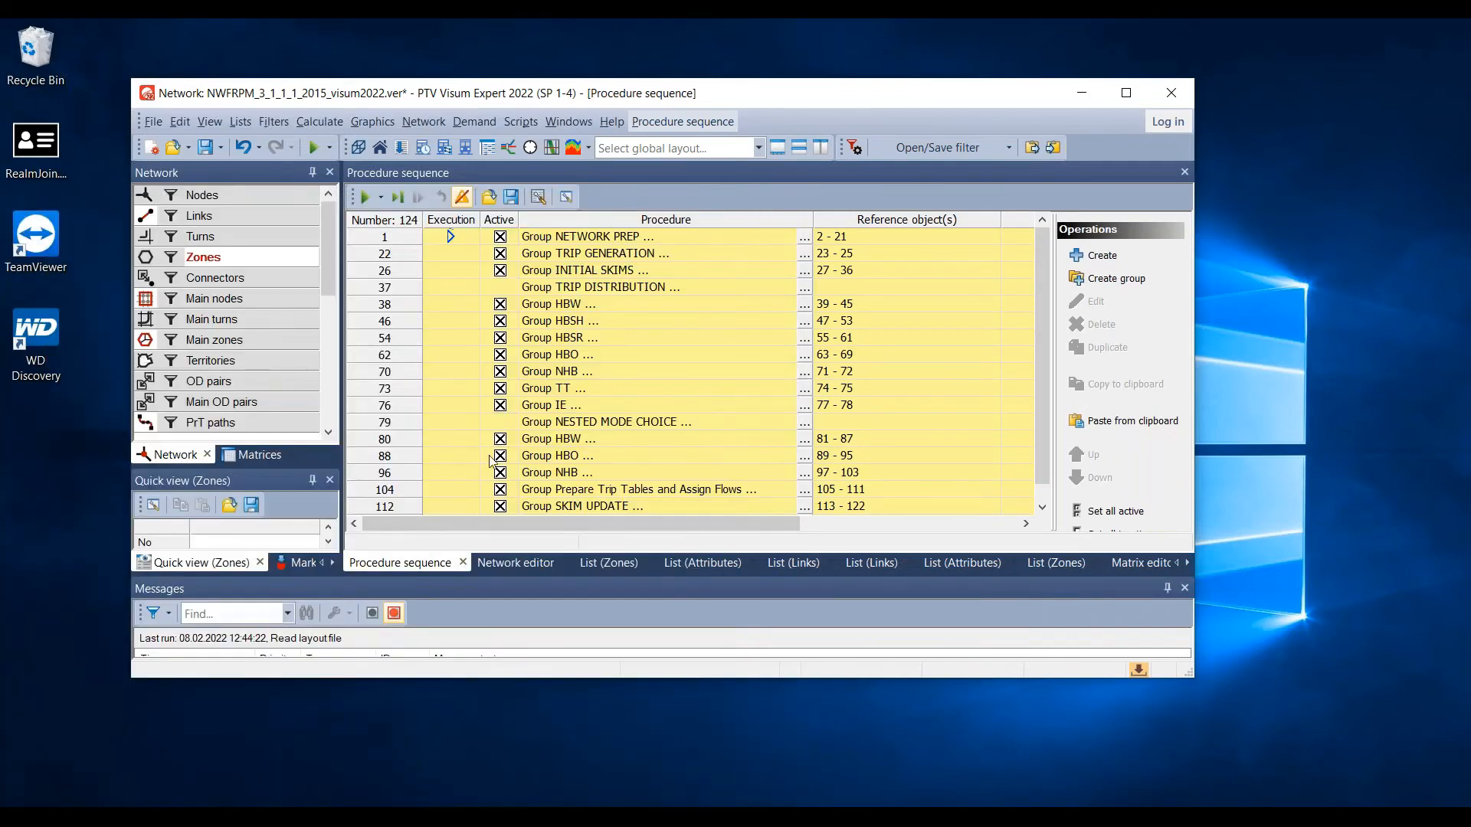
click(1179, 94)
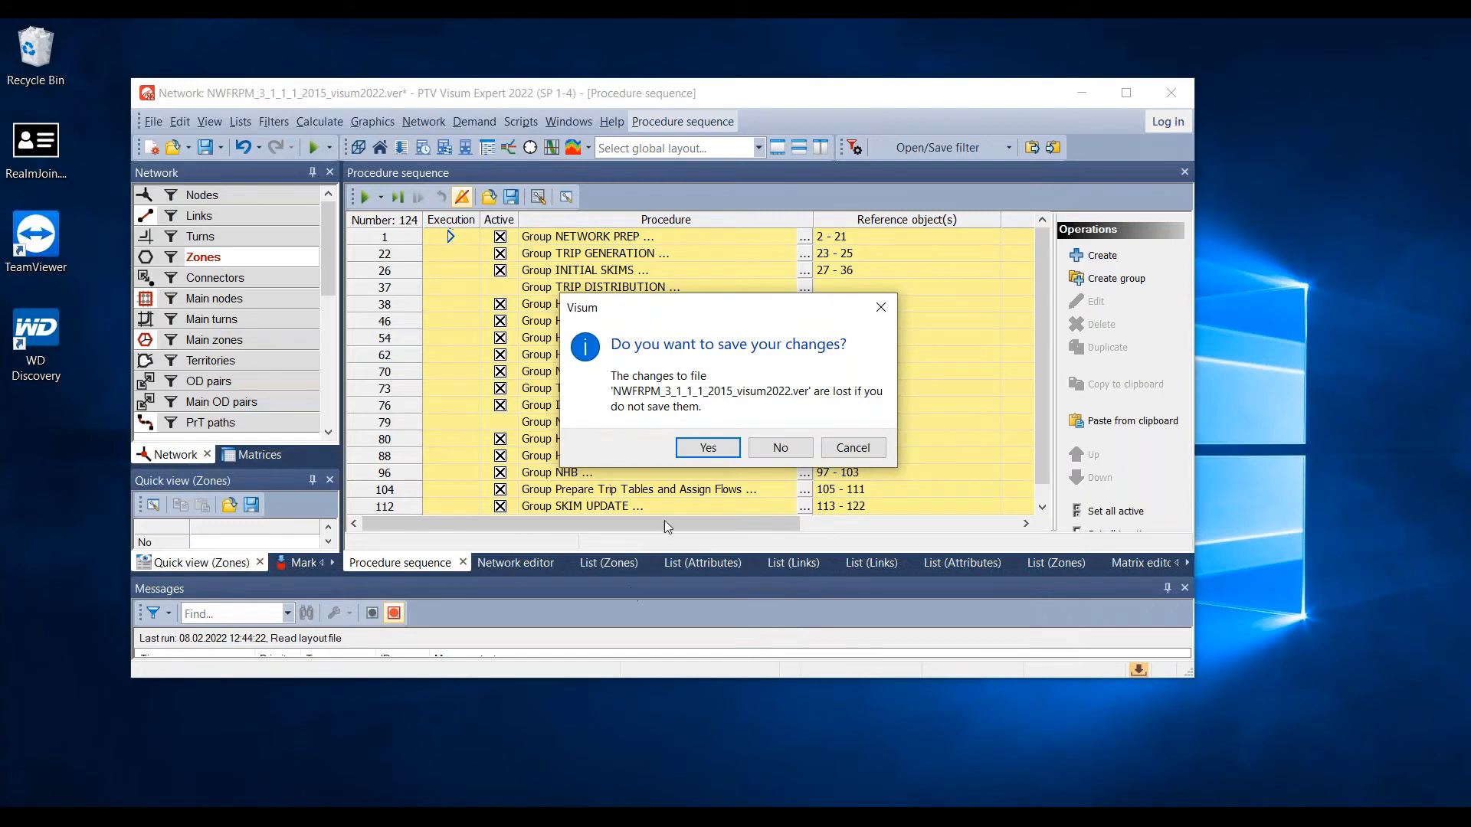
click(768, 450)
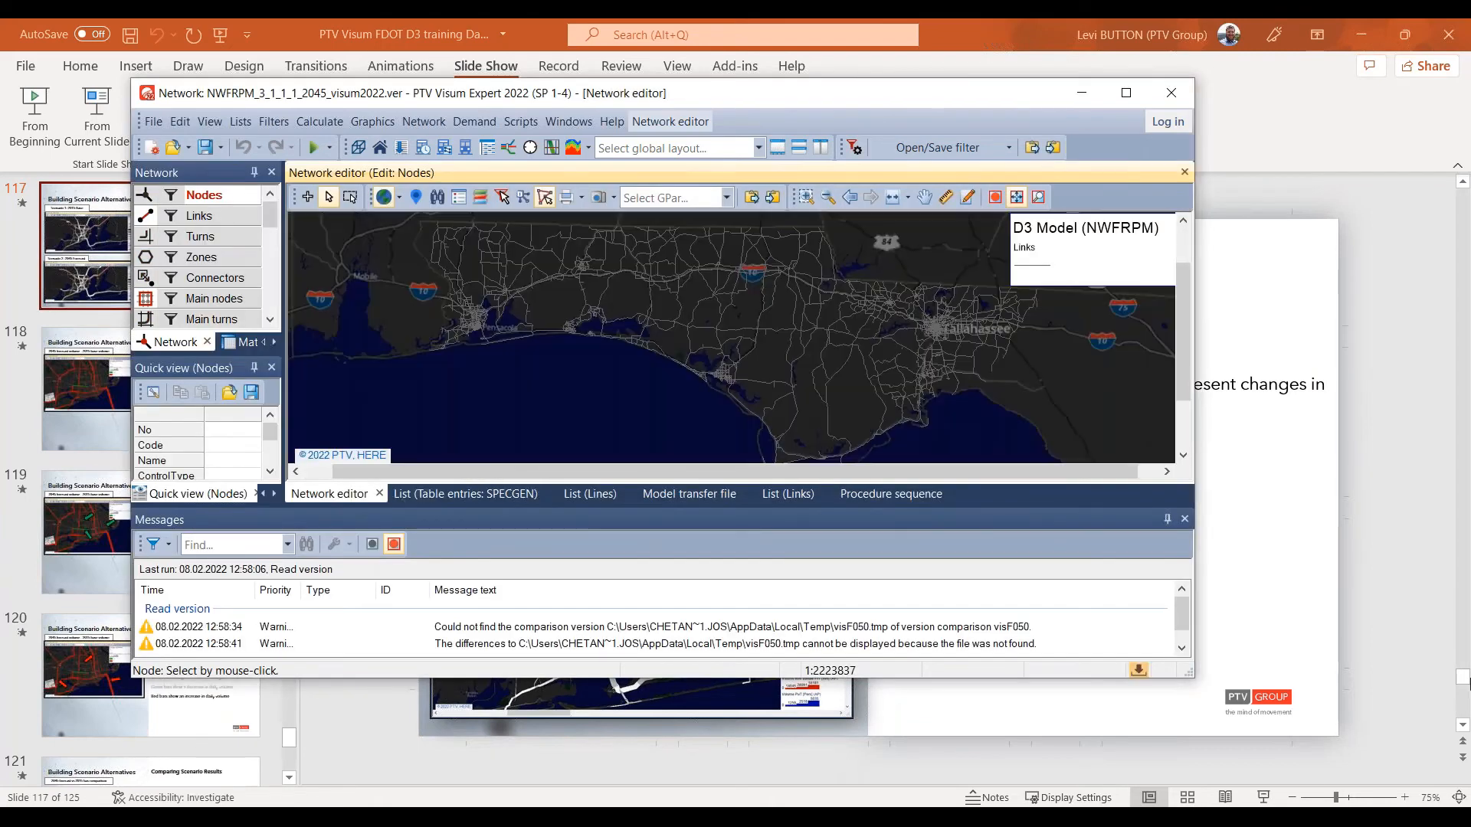
click(1126, 93)
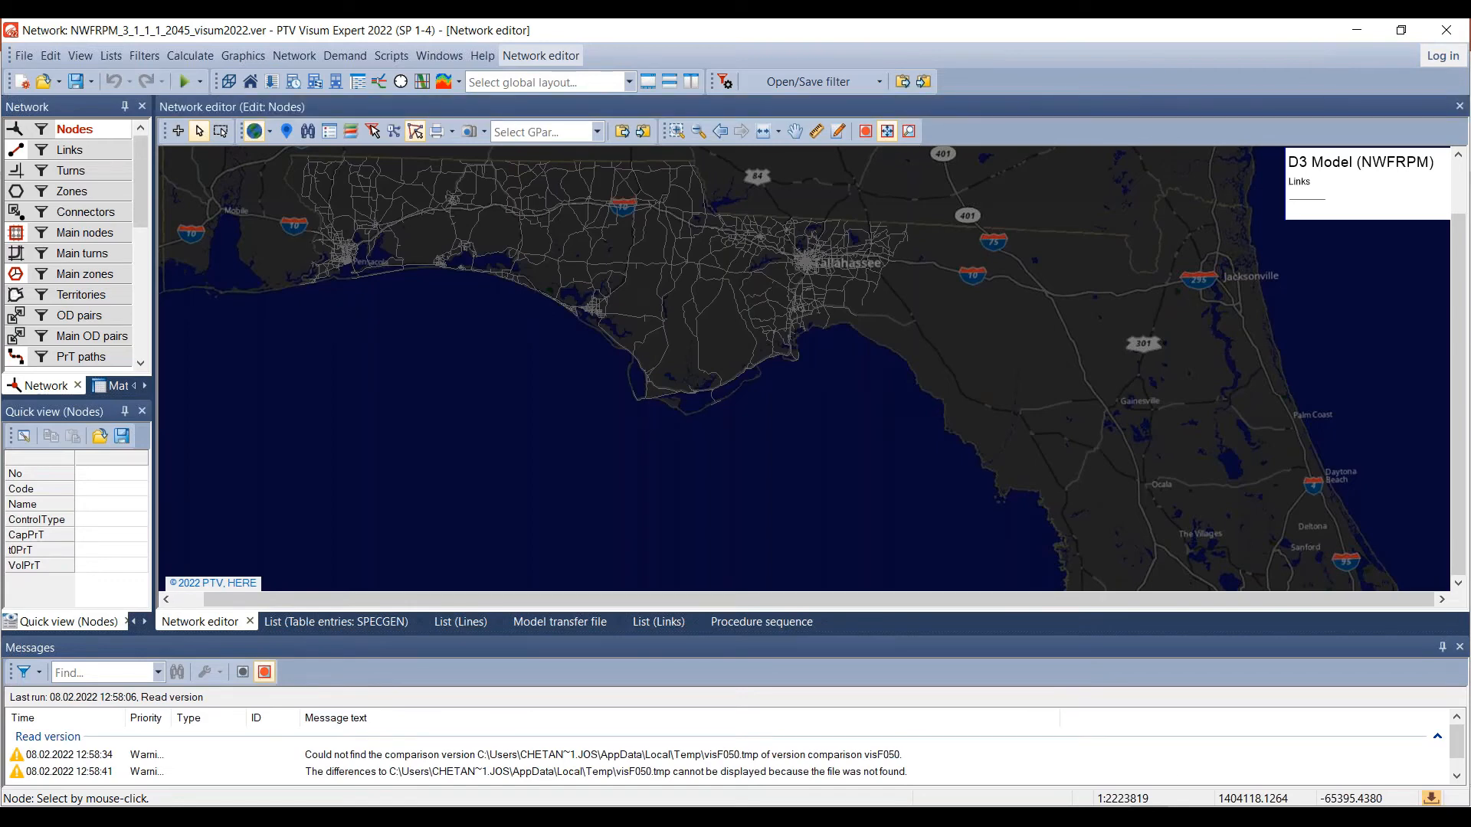
key(super)
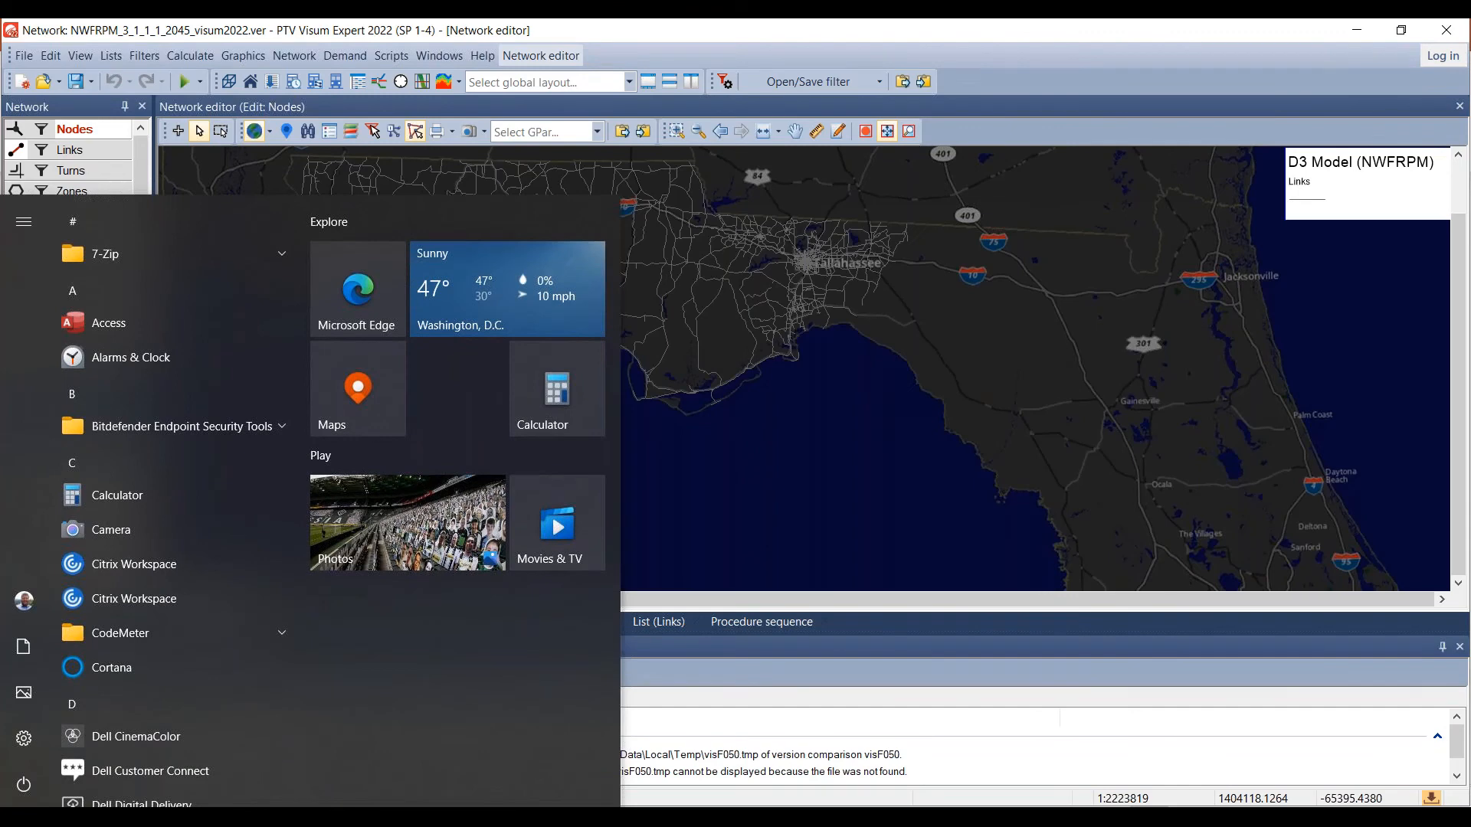
key(Escape)
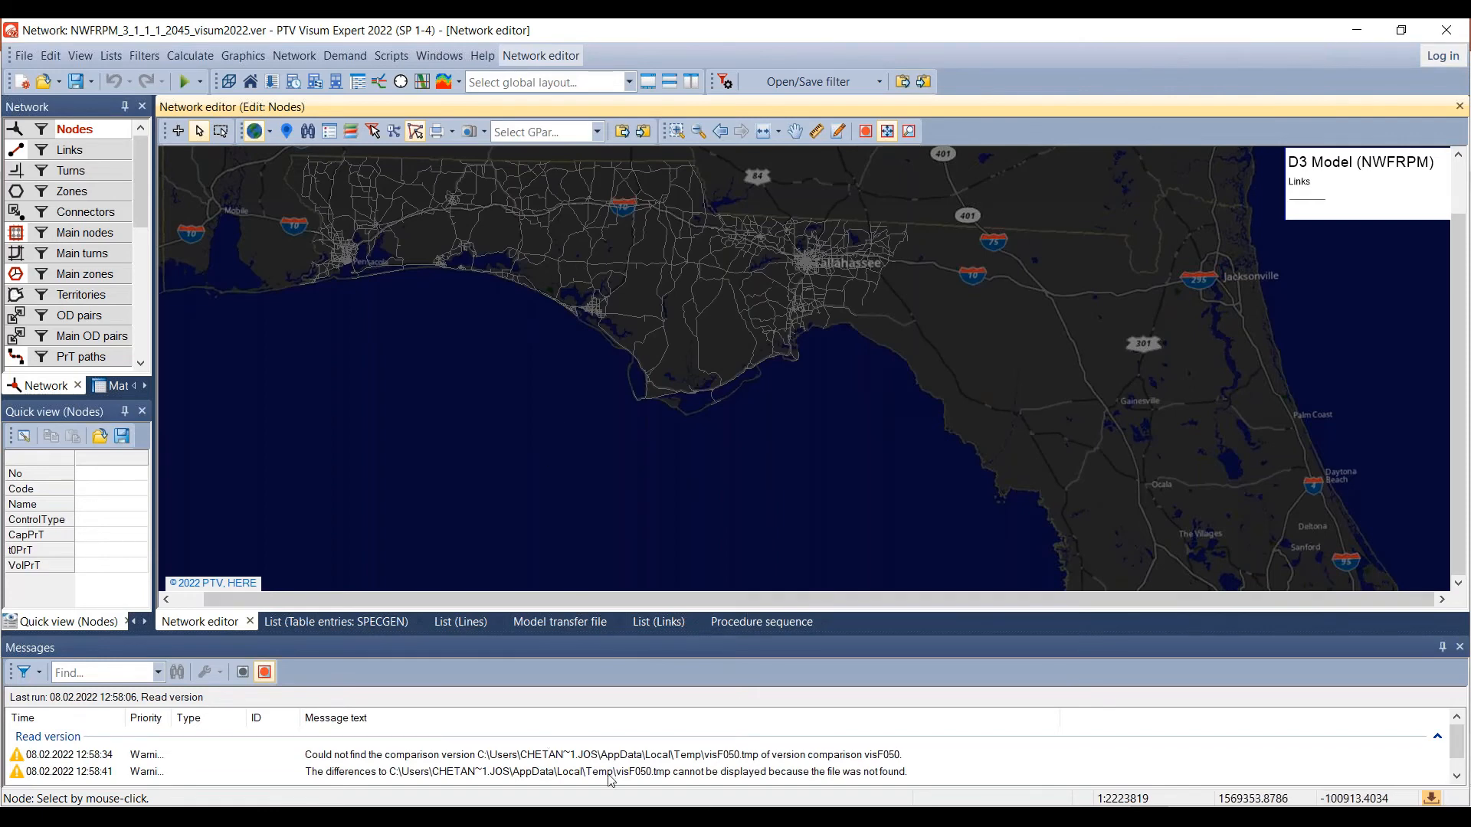
key(super)
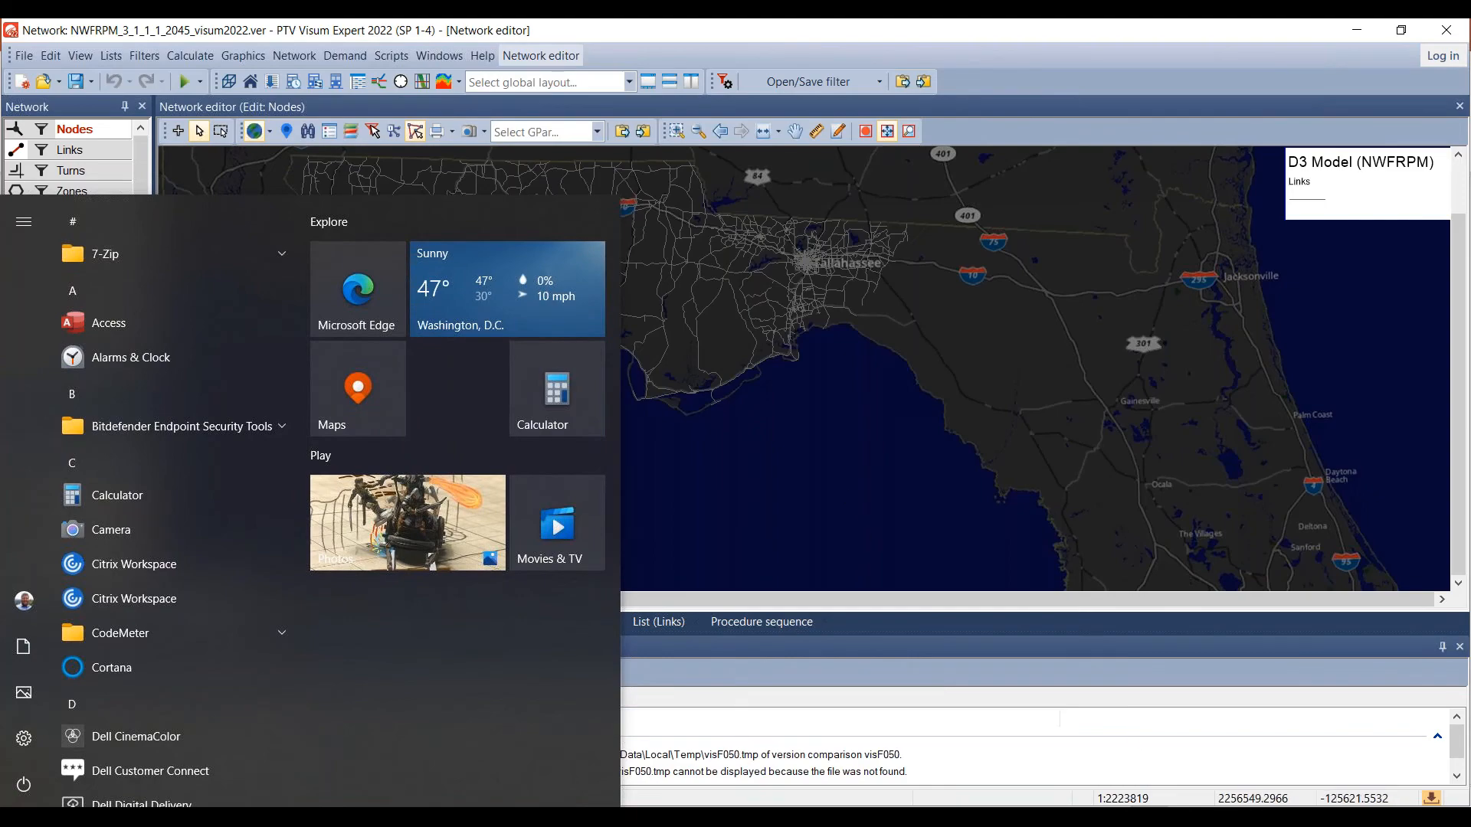
key(super)
key(alt+Tab)
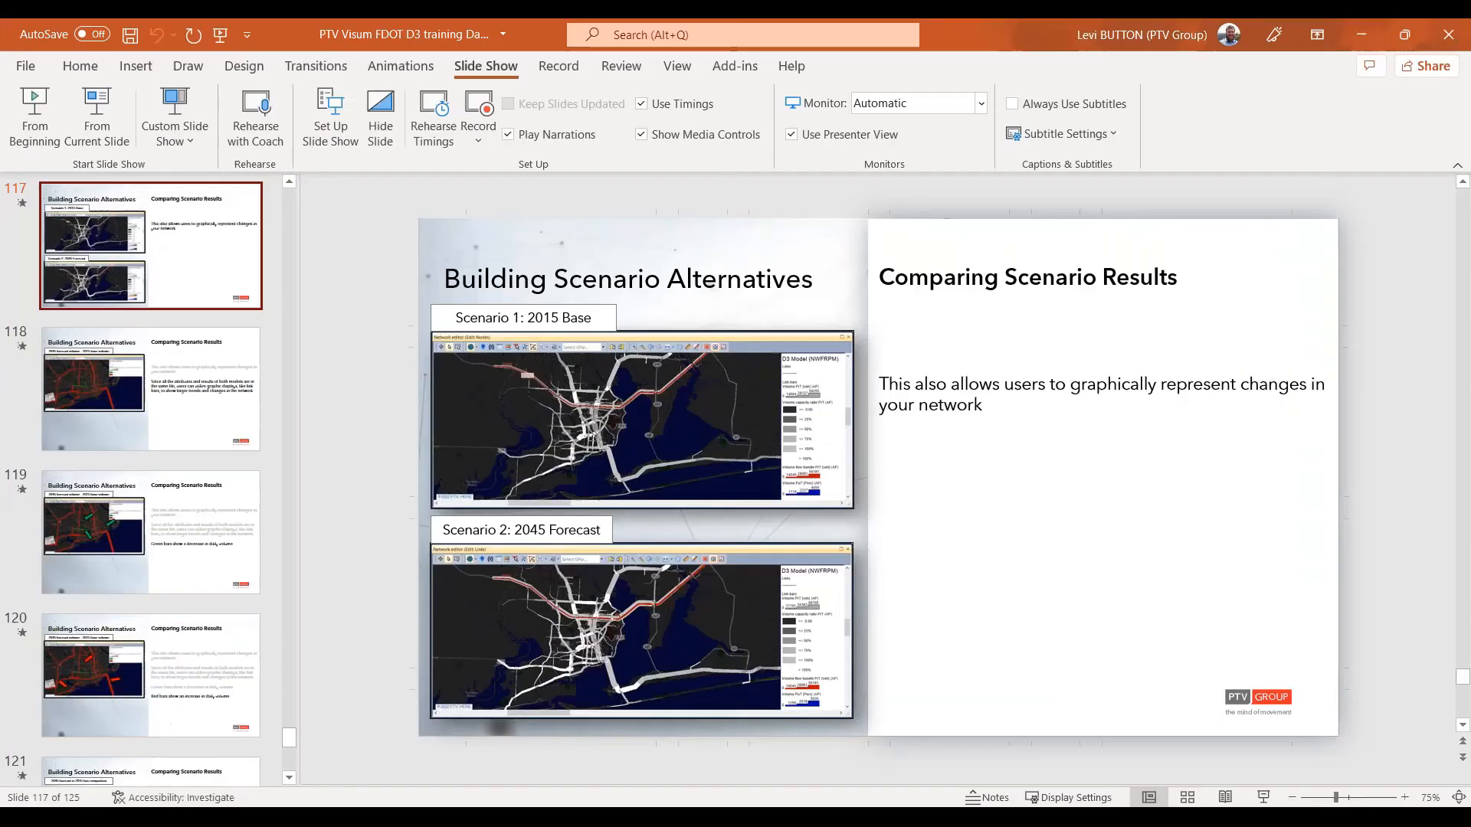
key(super)
key(super)
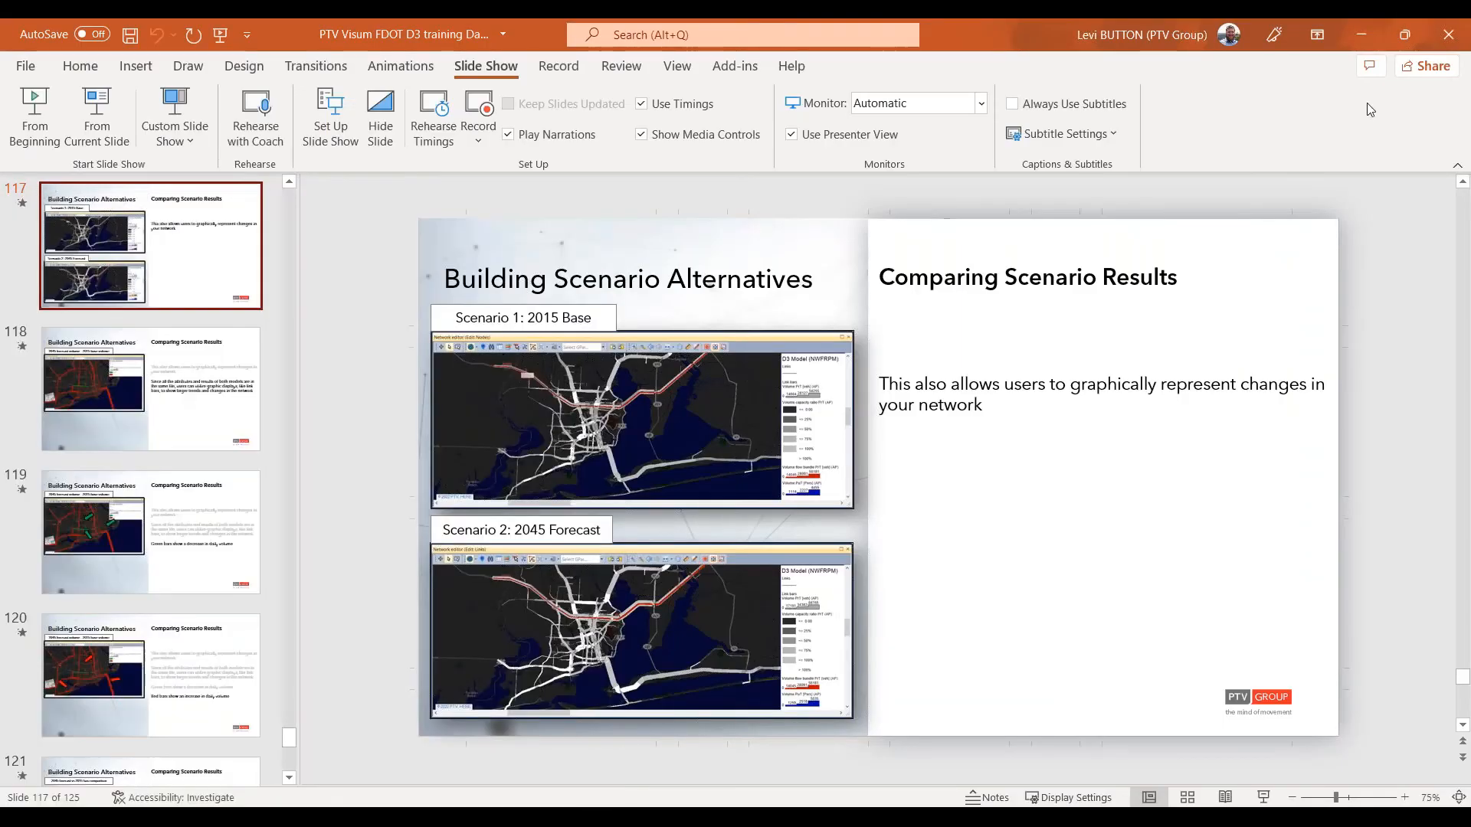
key(alt+Tab)
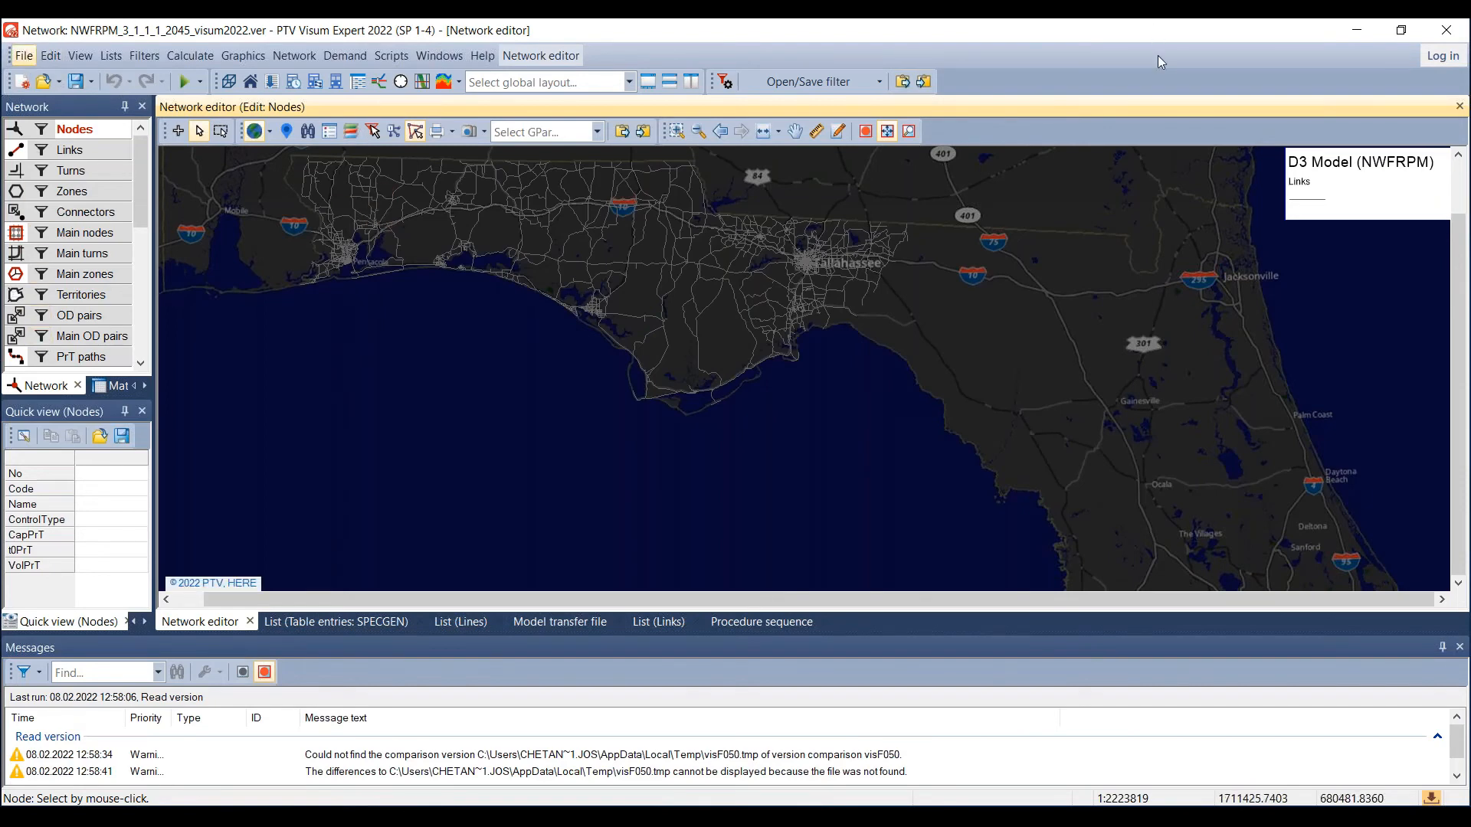
Step: Shrink and enlarge the Visum window with the 2045 network as needed, and close it
drag(1156, 33, 1092, 79)
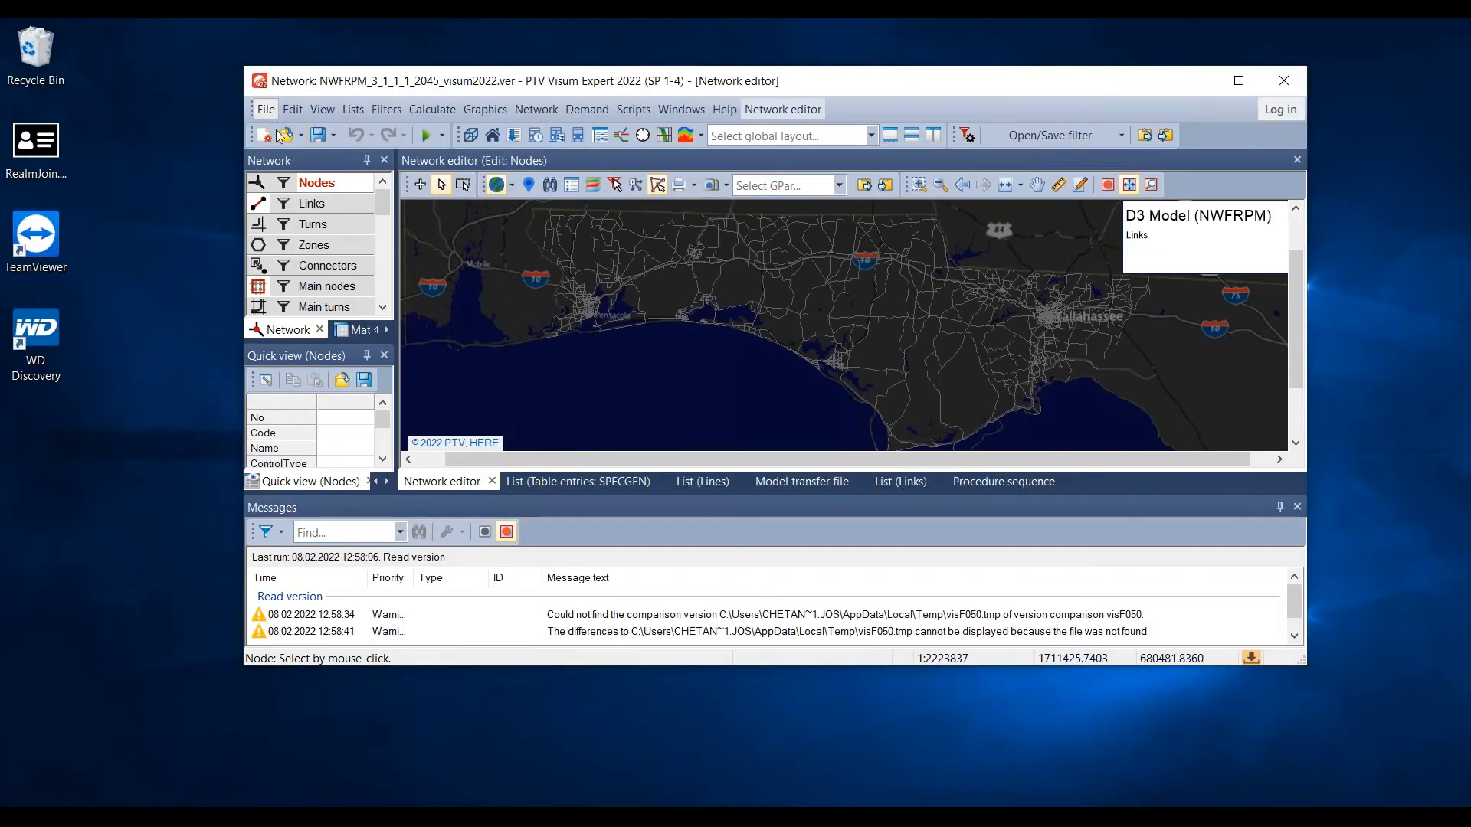
drag(717, 668, 716, 806)
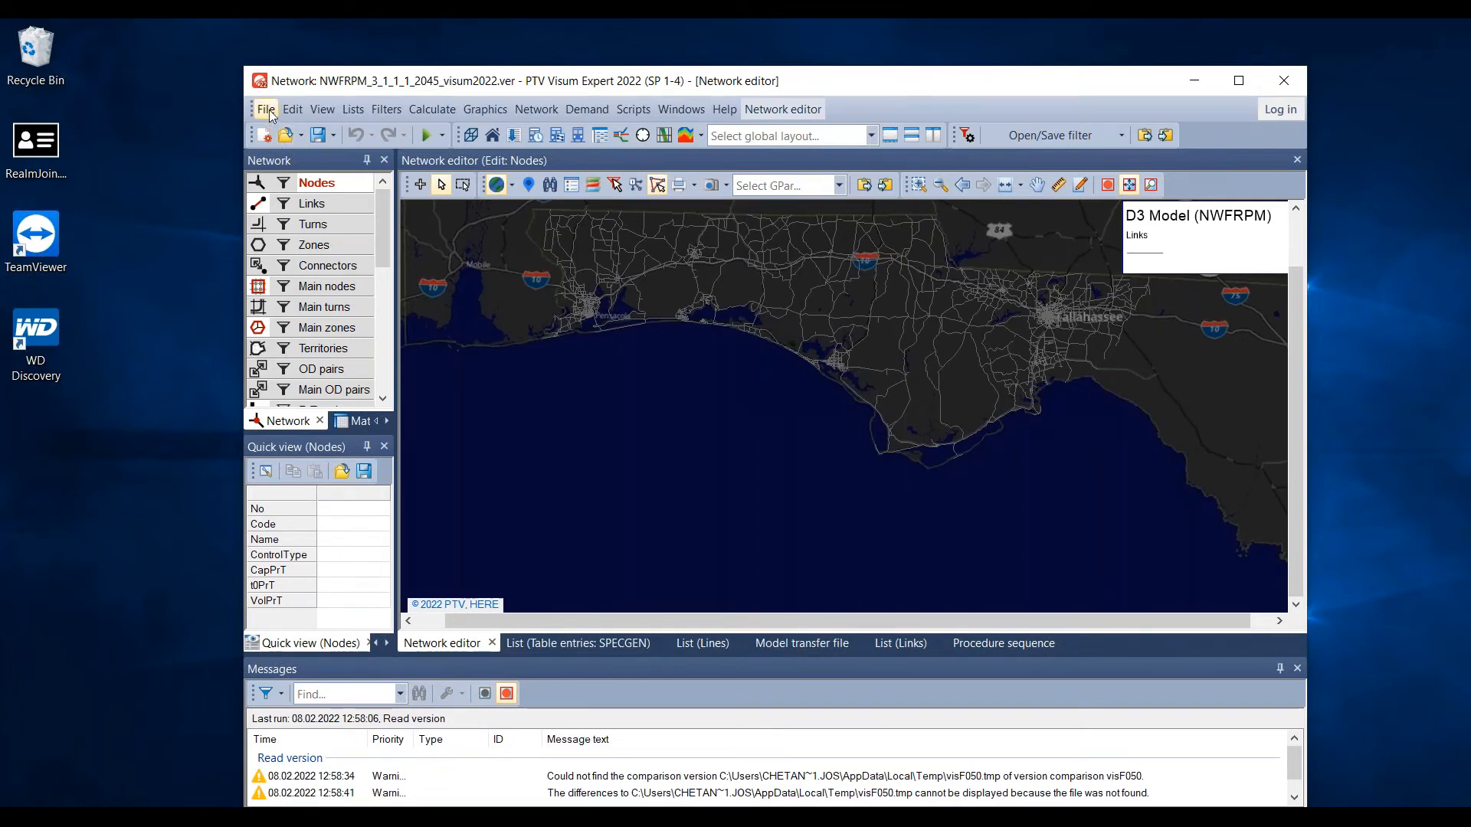
click(1285, 82)
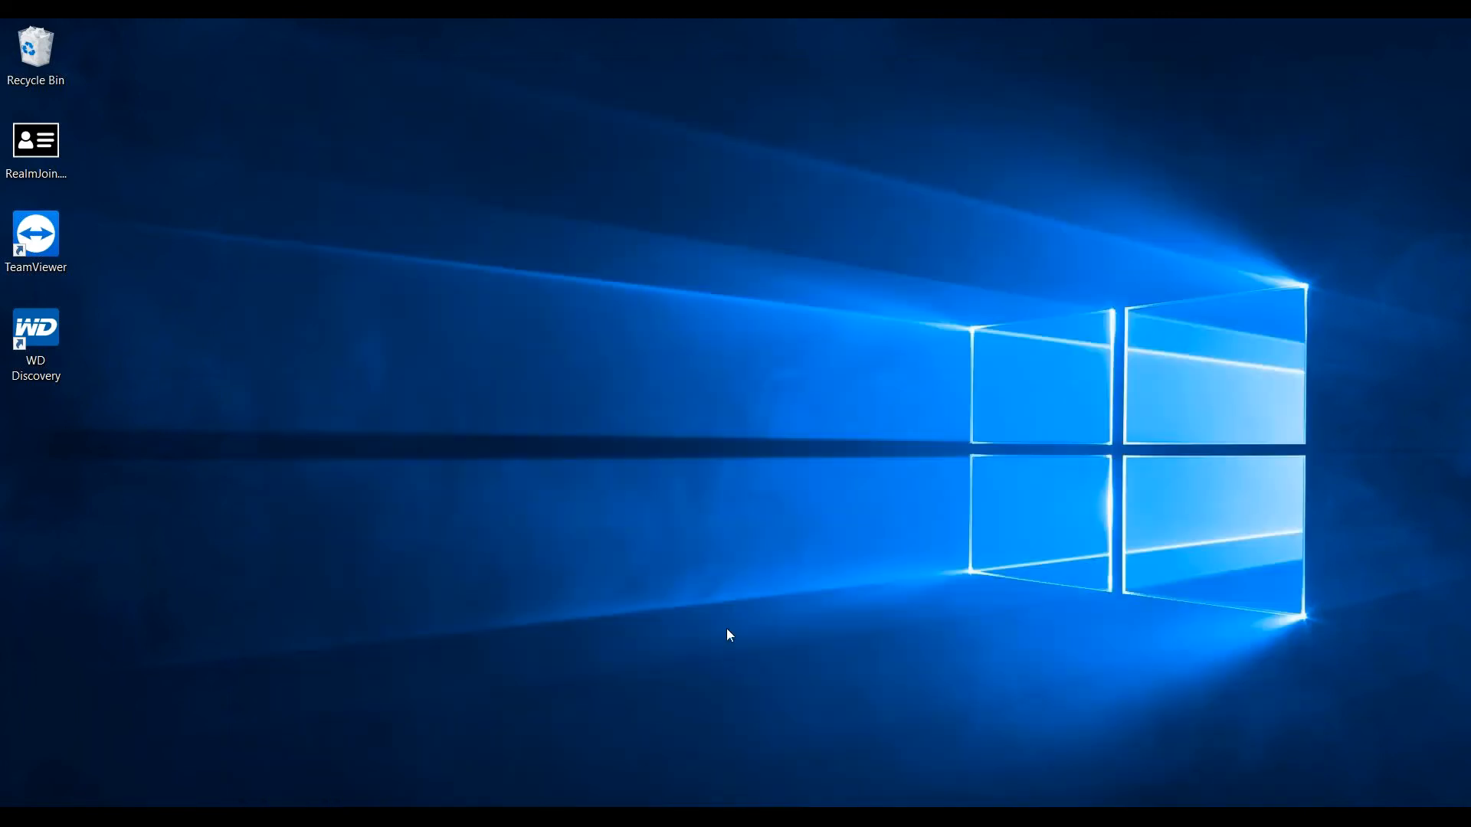
Step: Switch to the PowerPoint training deck, go back to slide 113 on comparing scenario results, and briefly run the slide show from it
key(super)
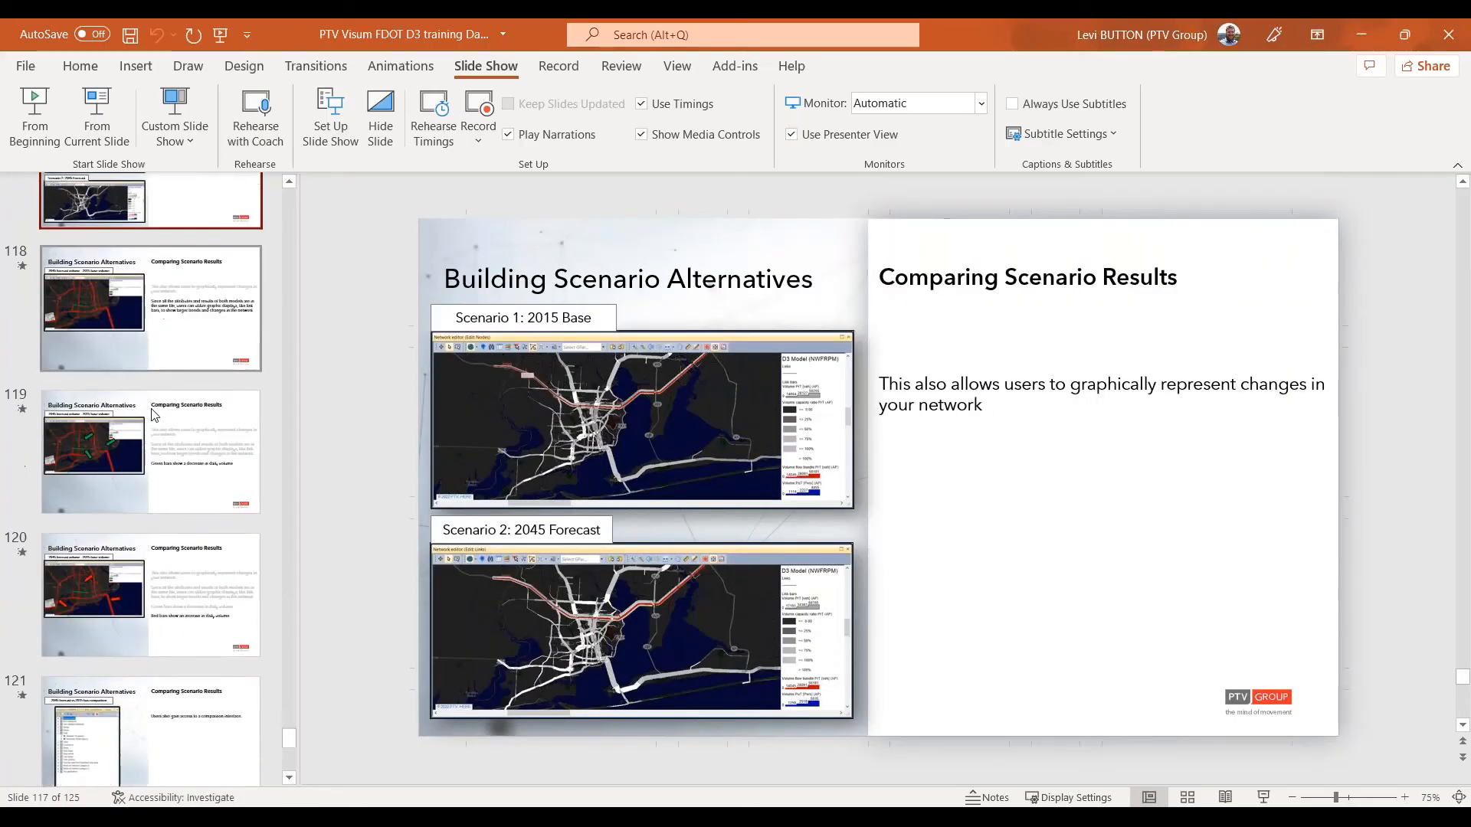
scroll(155, 415, down, 2)
scroll(155, 415, up, 4)
click(164, 264)
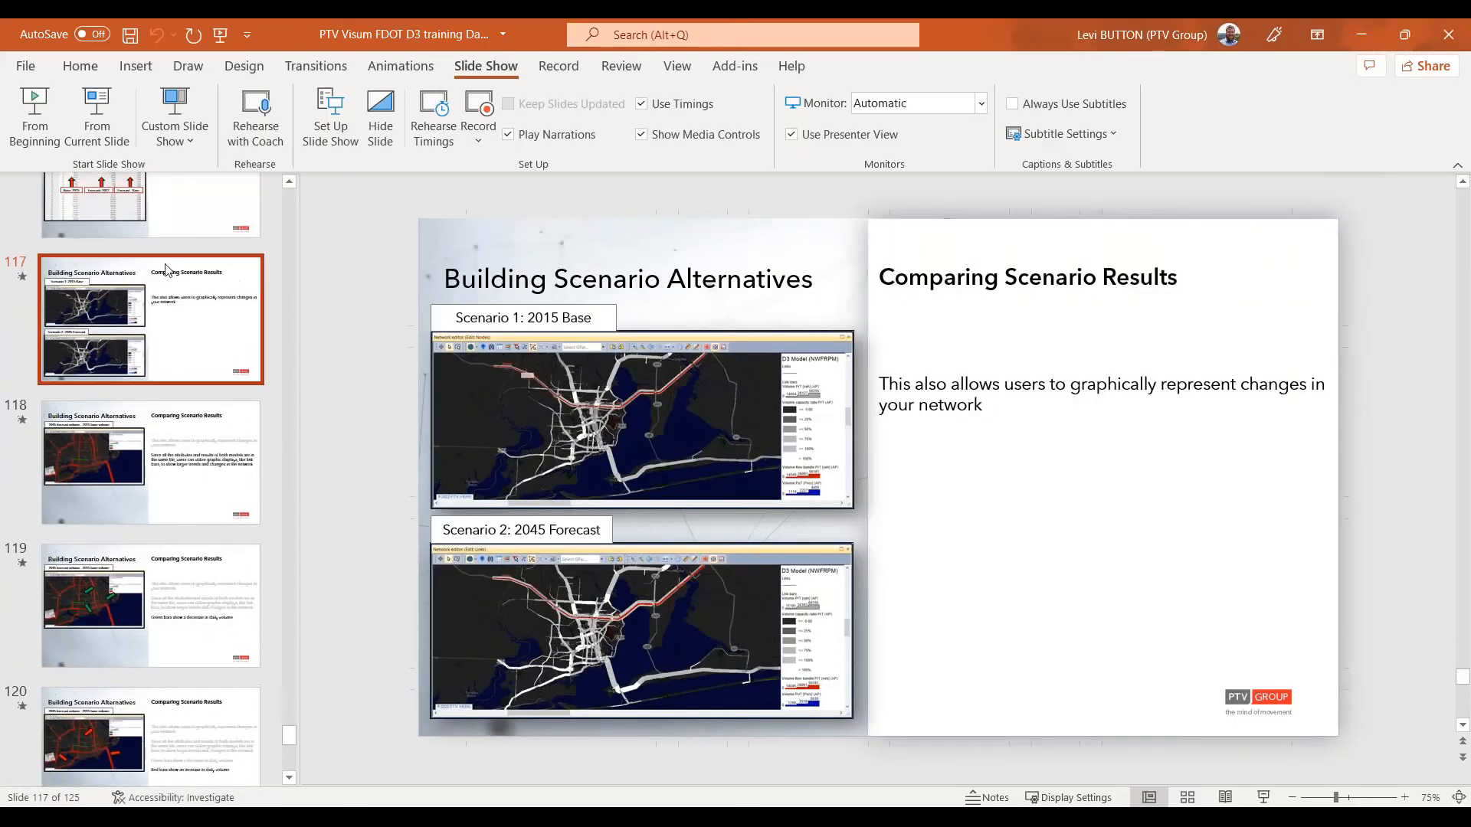
scroll(182, 356, up, 3)
click(181, 360)
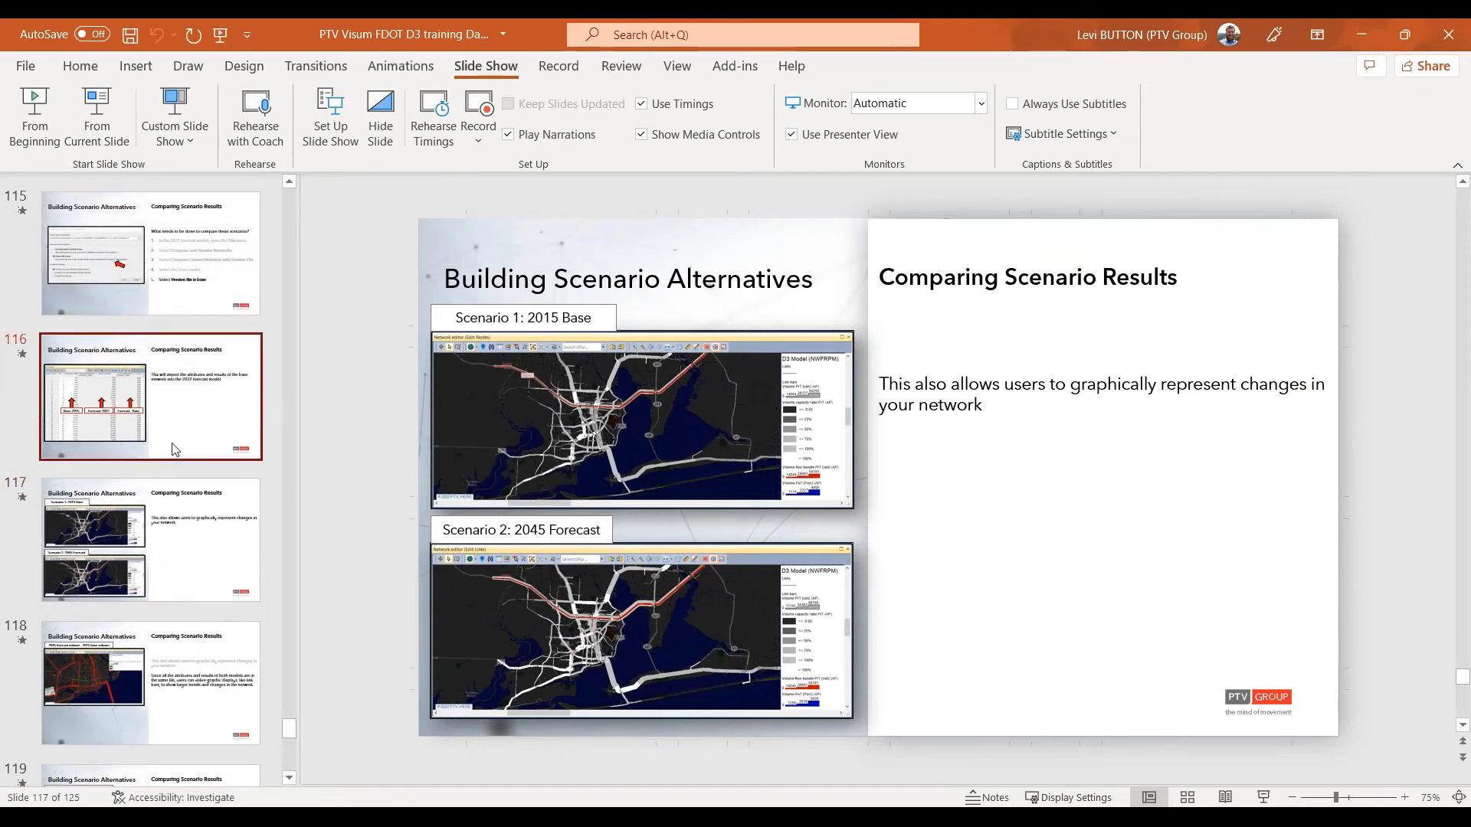
scroll(170, 399, up, 1)
click(169, 378)
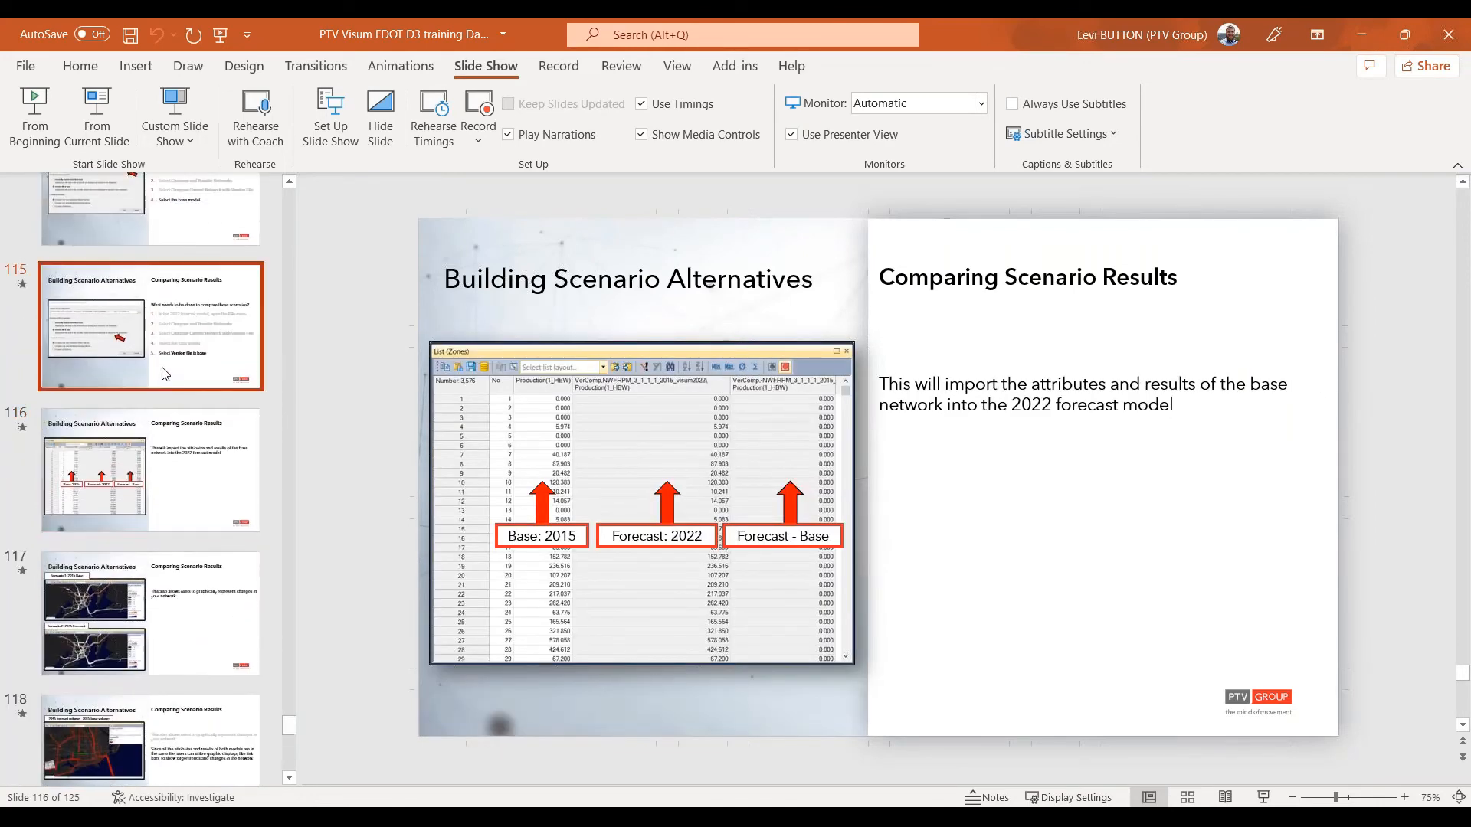
scroll(170, 379, up, 3)
click(173, 378)
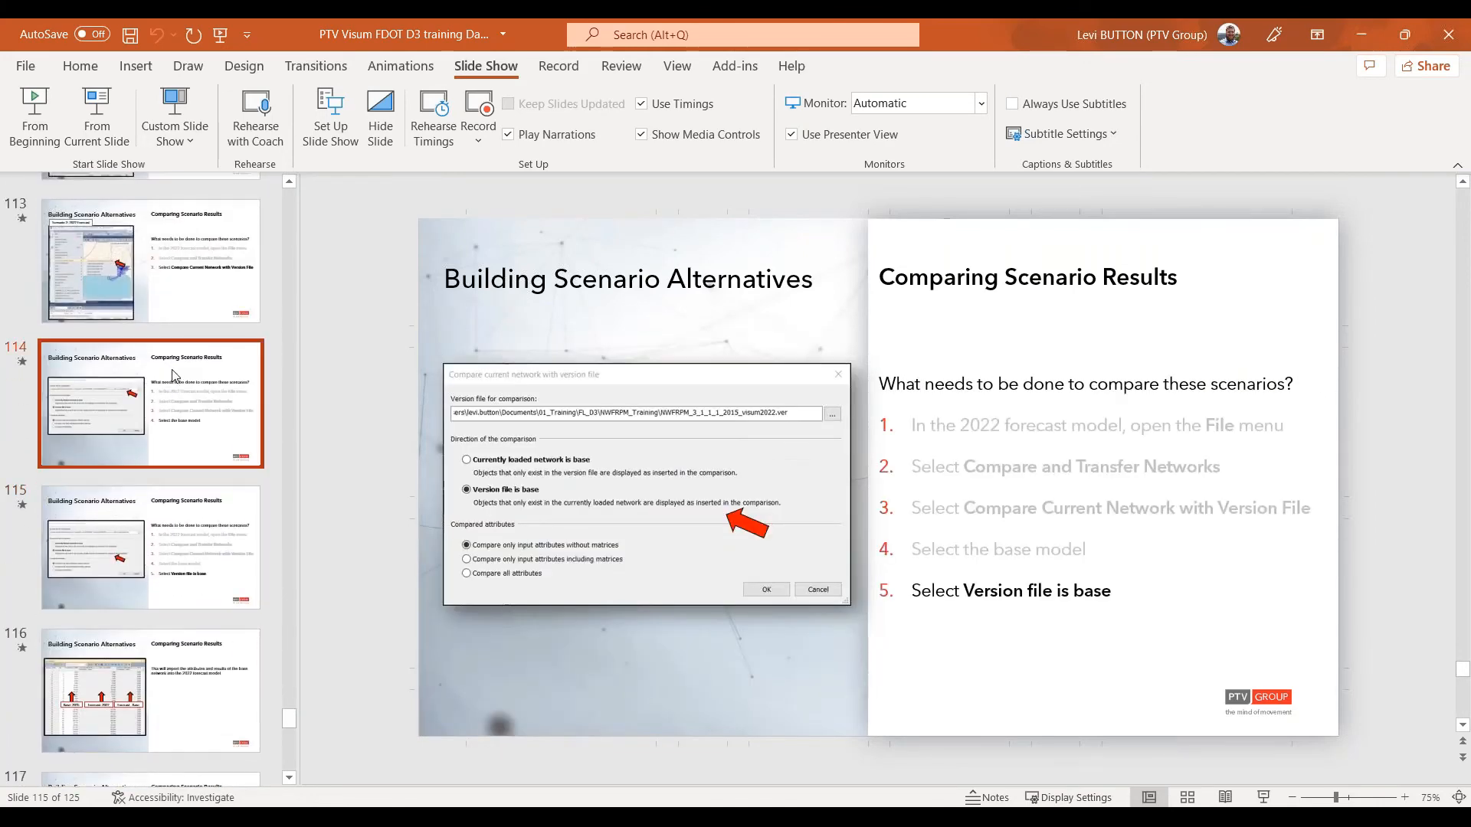
click(174, 292)
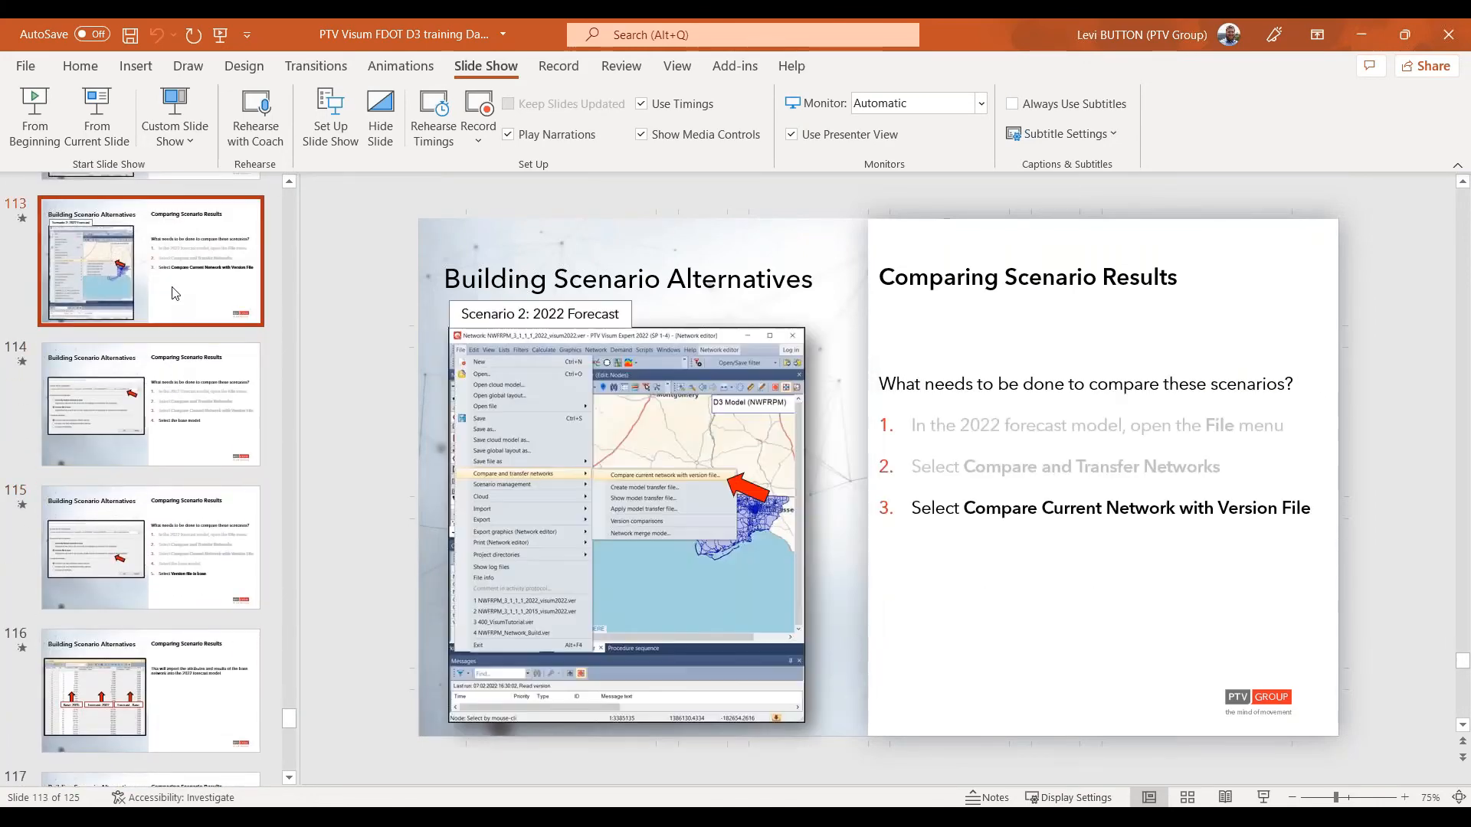
click(97, 141)
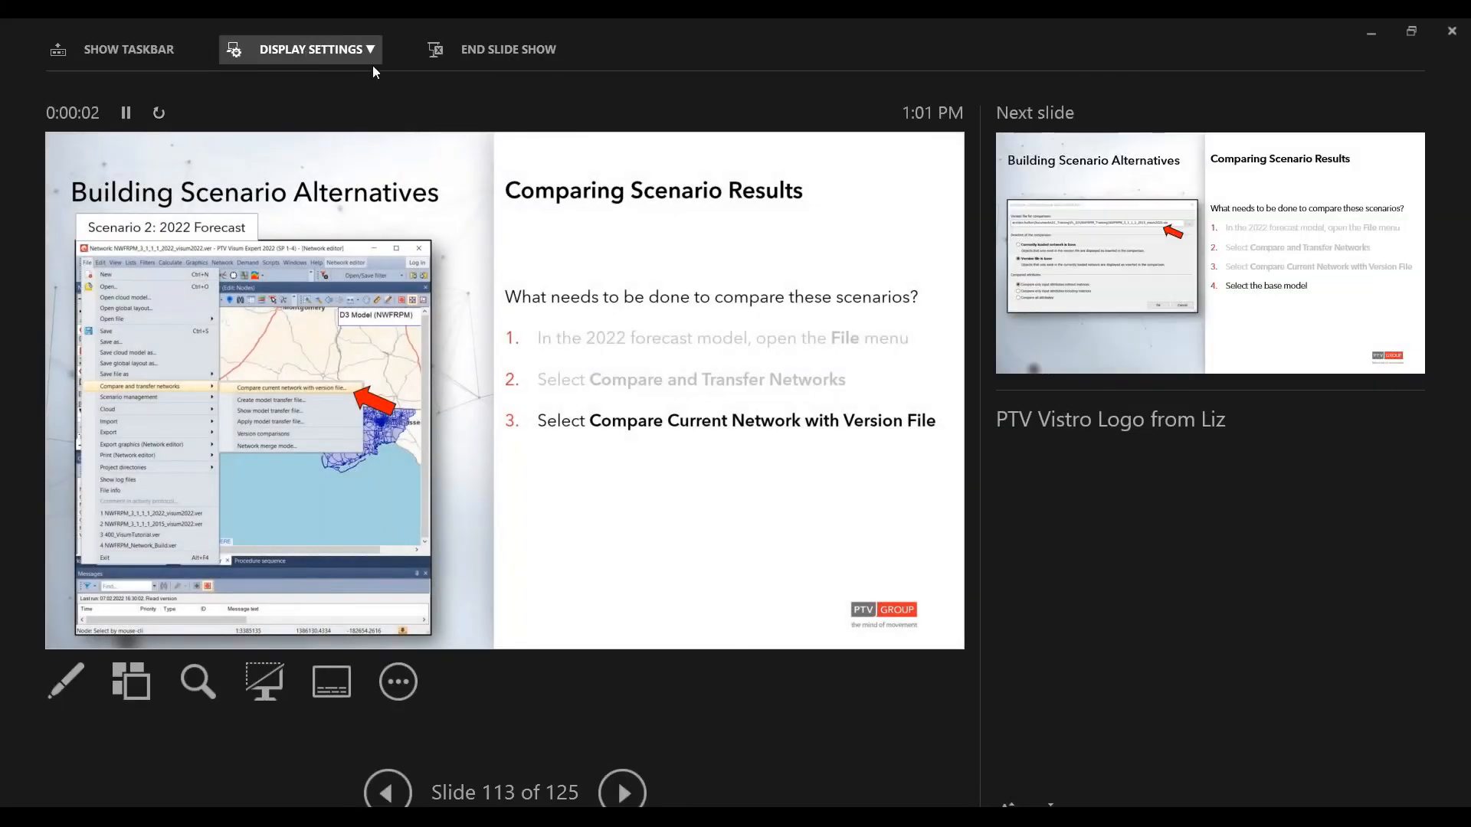
click(1454, 35)
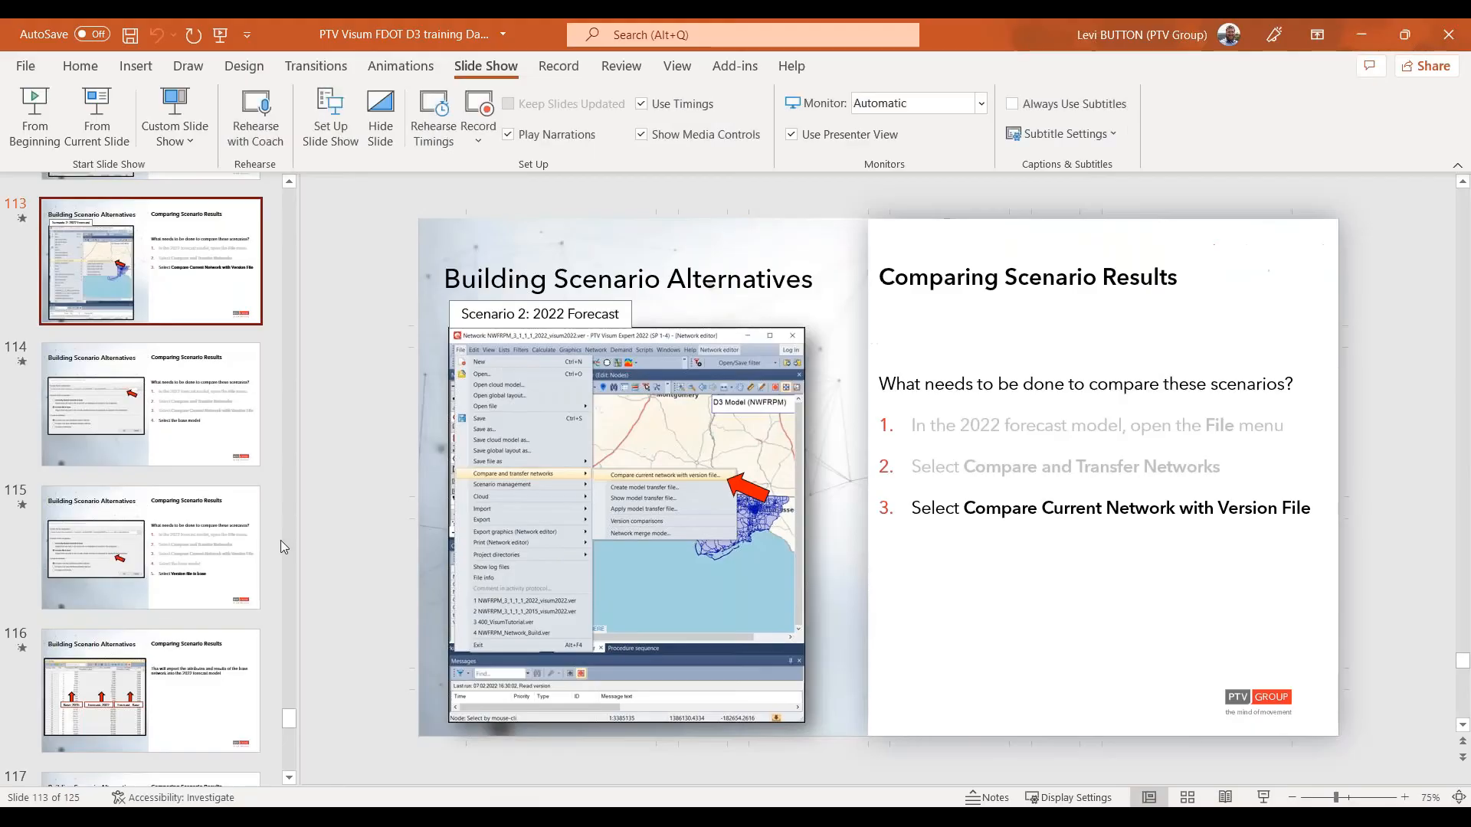
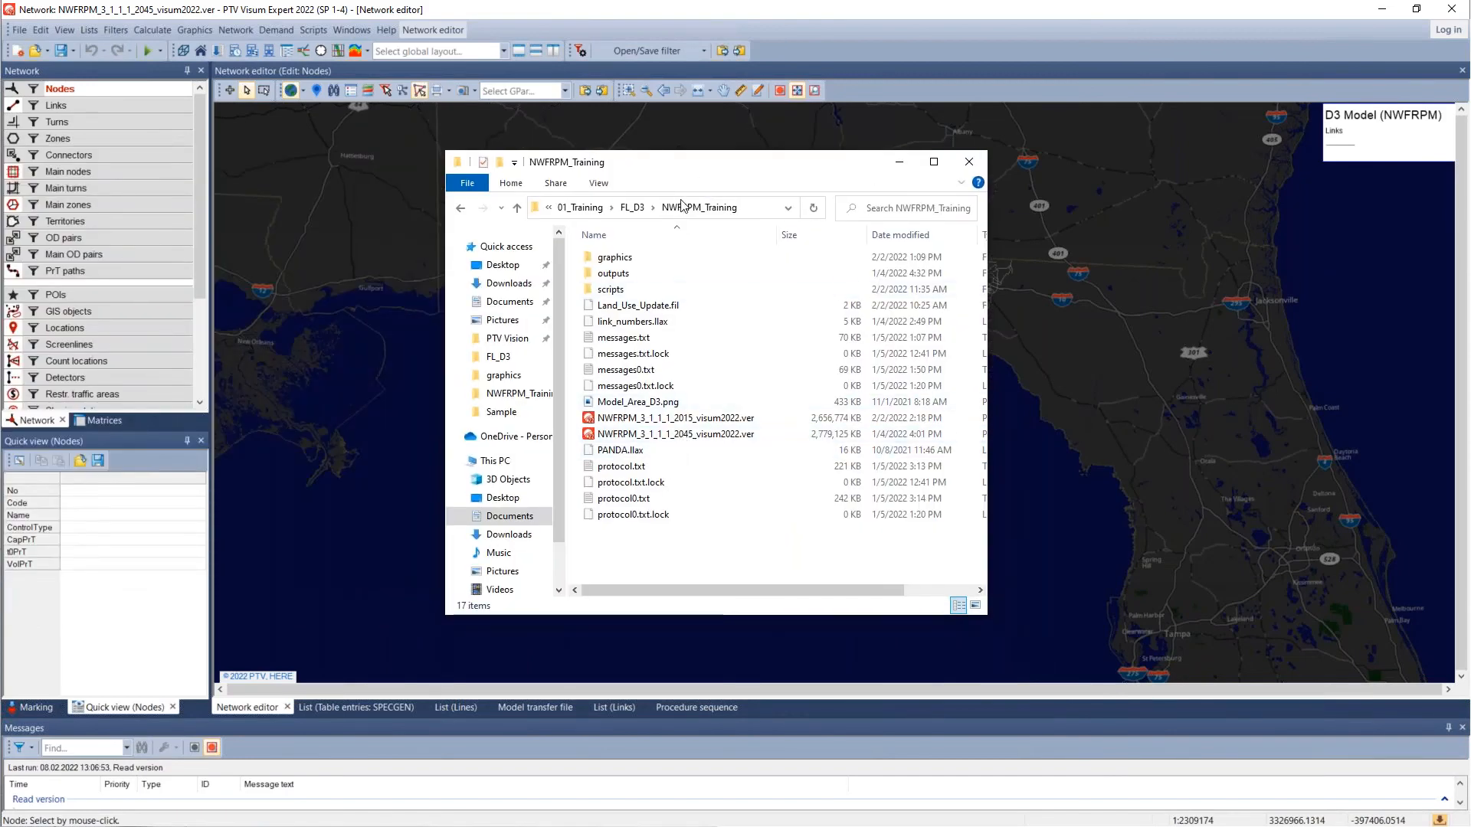
Step: Compare the loaded 2045 network with NWFRPM_3_1_1_1_2015_visum2022.ver as base, covering only input attributes without matrices
drag(679, 166, 1470, 290)
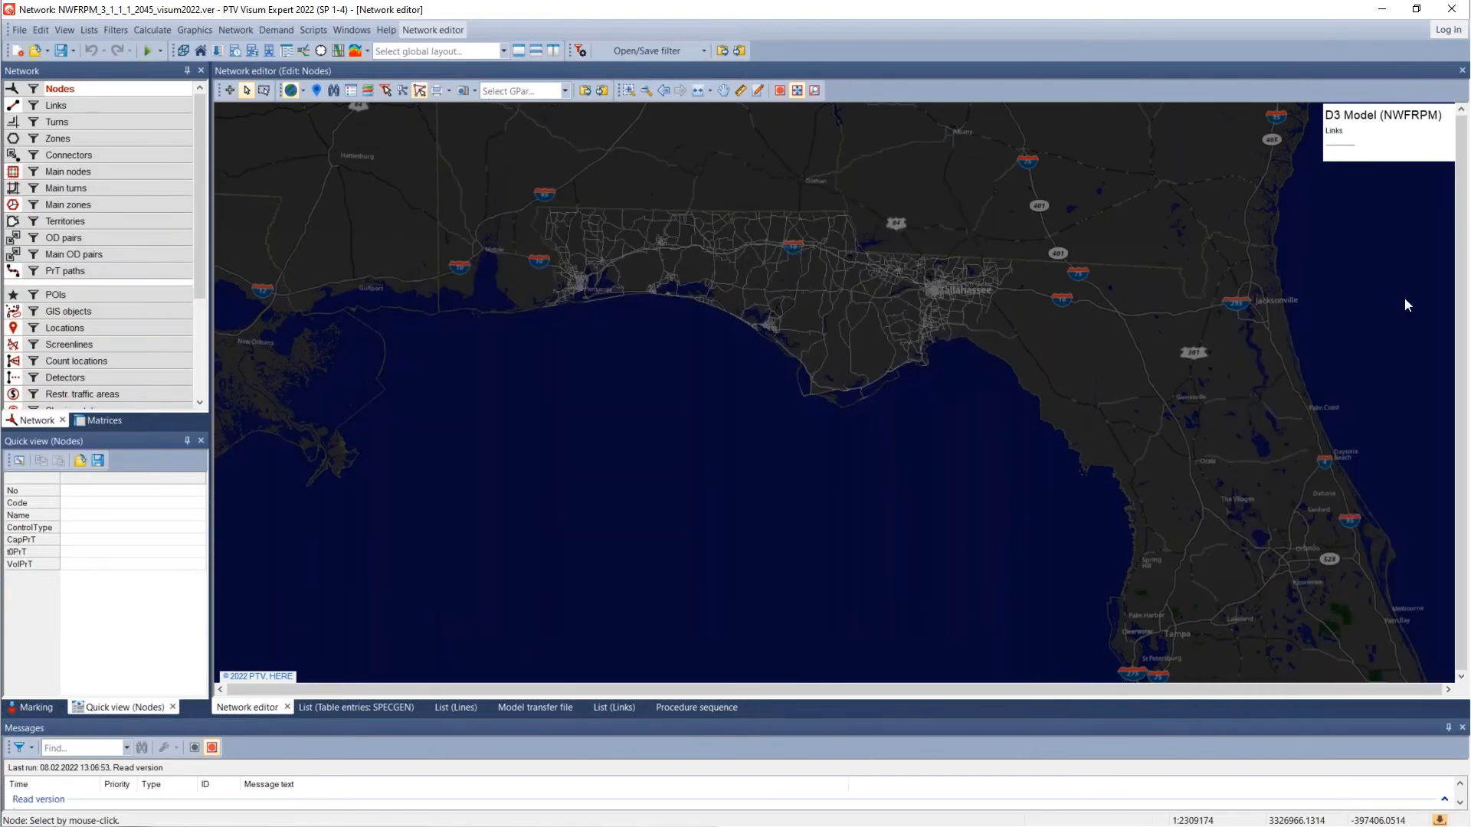
click(8, 29)
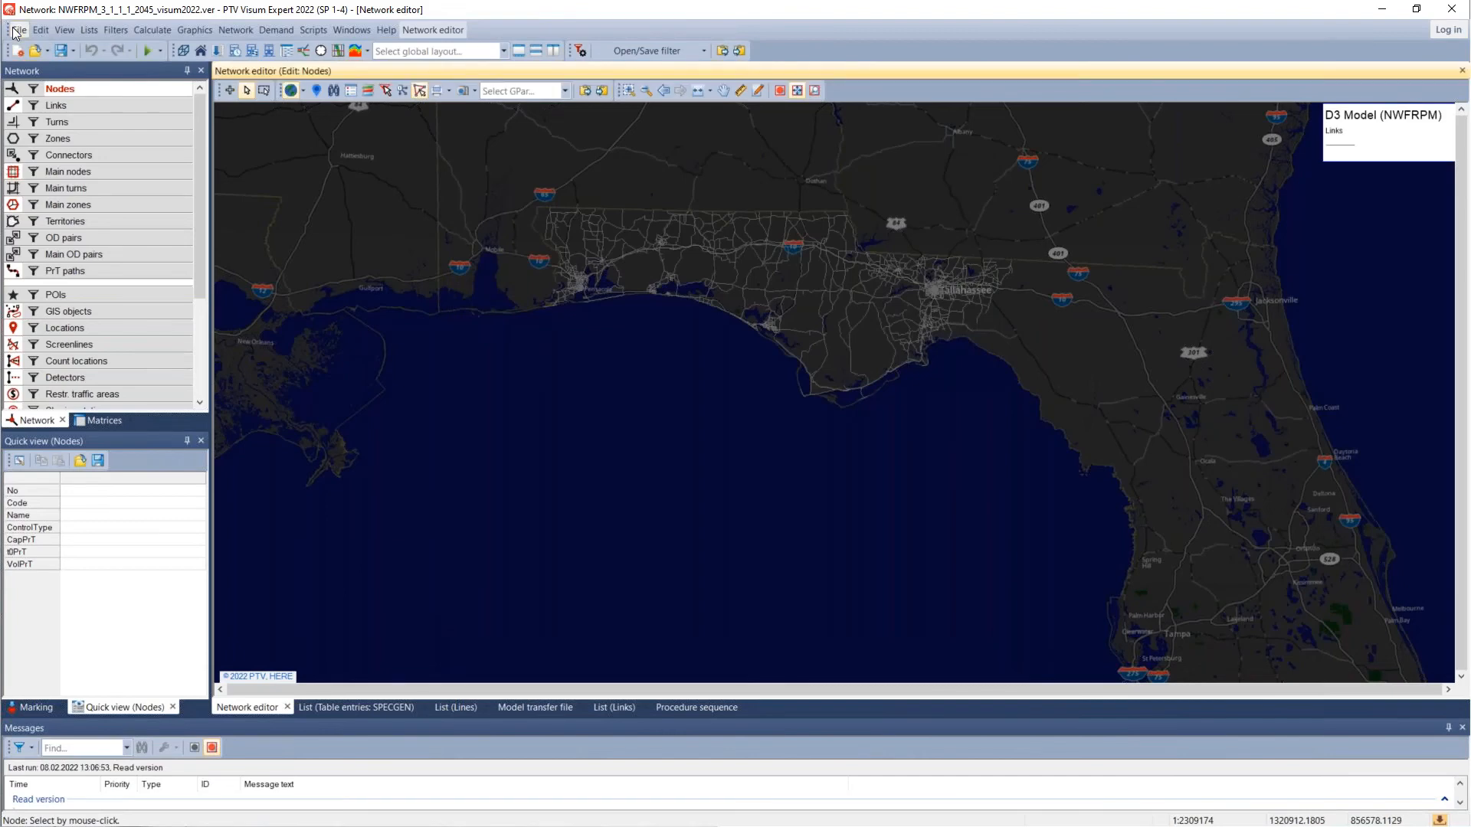
click(15, 31)
mouse_move(90, 233)
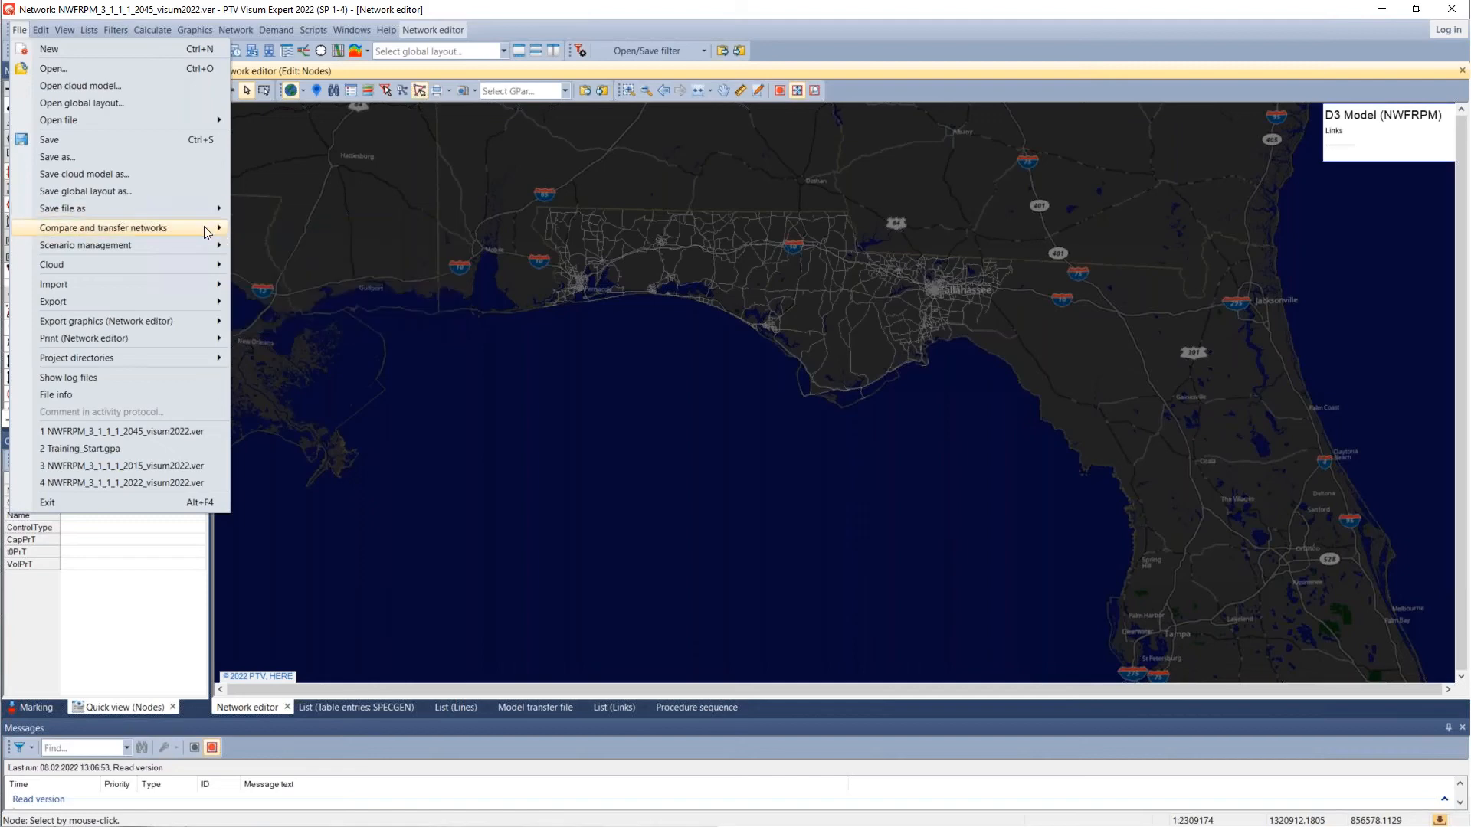
mouse_move(171, 233)
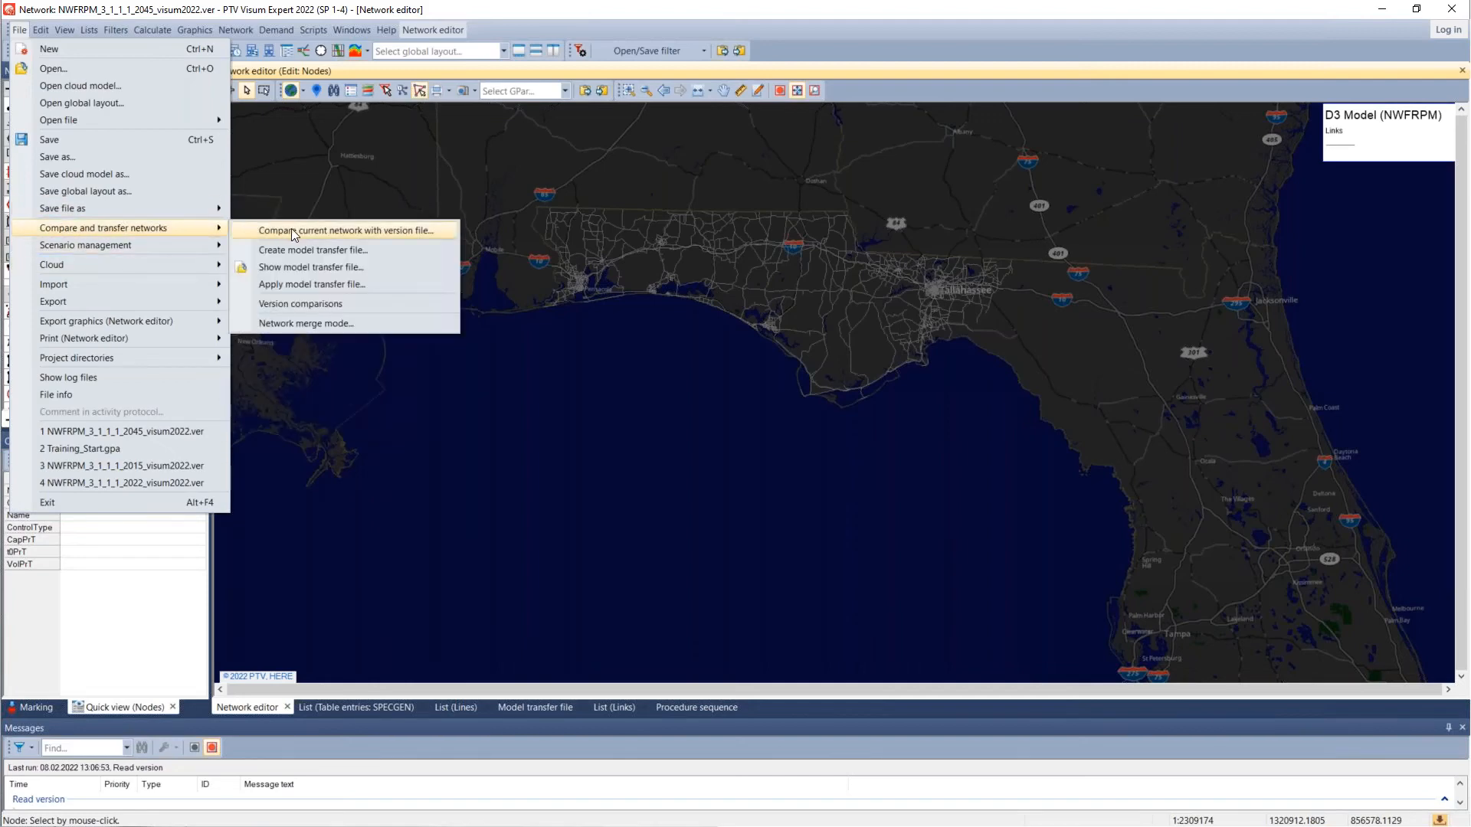
click(349, 233)
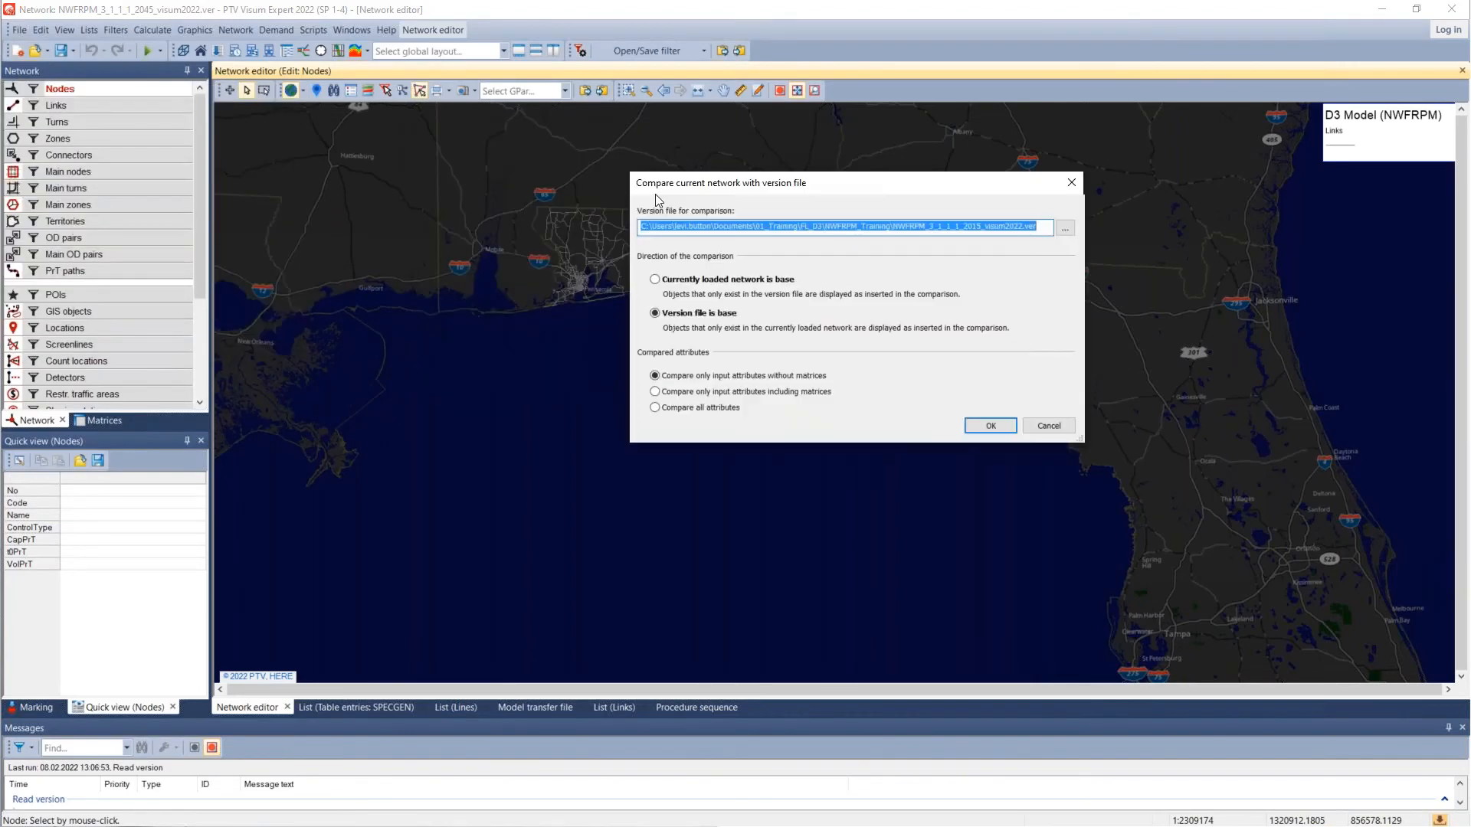
click(836, 249)
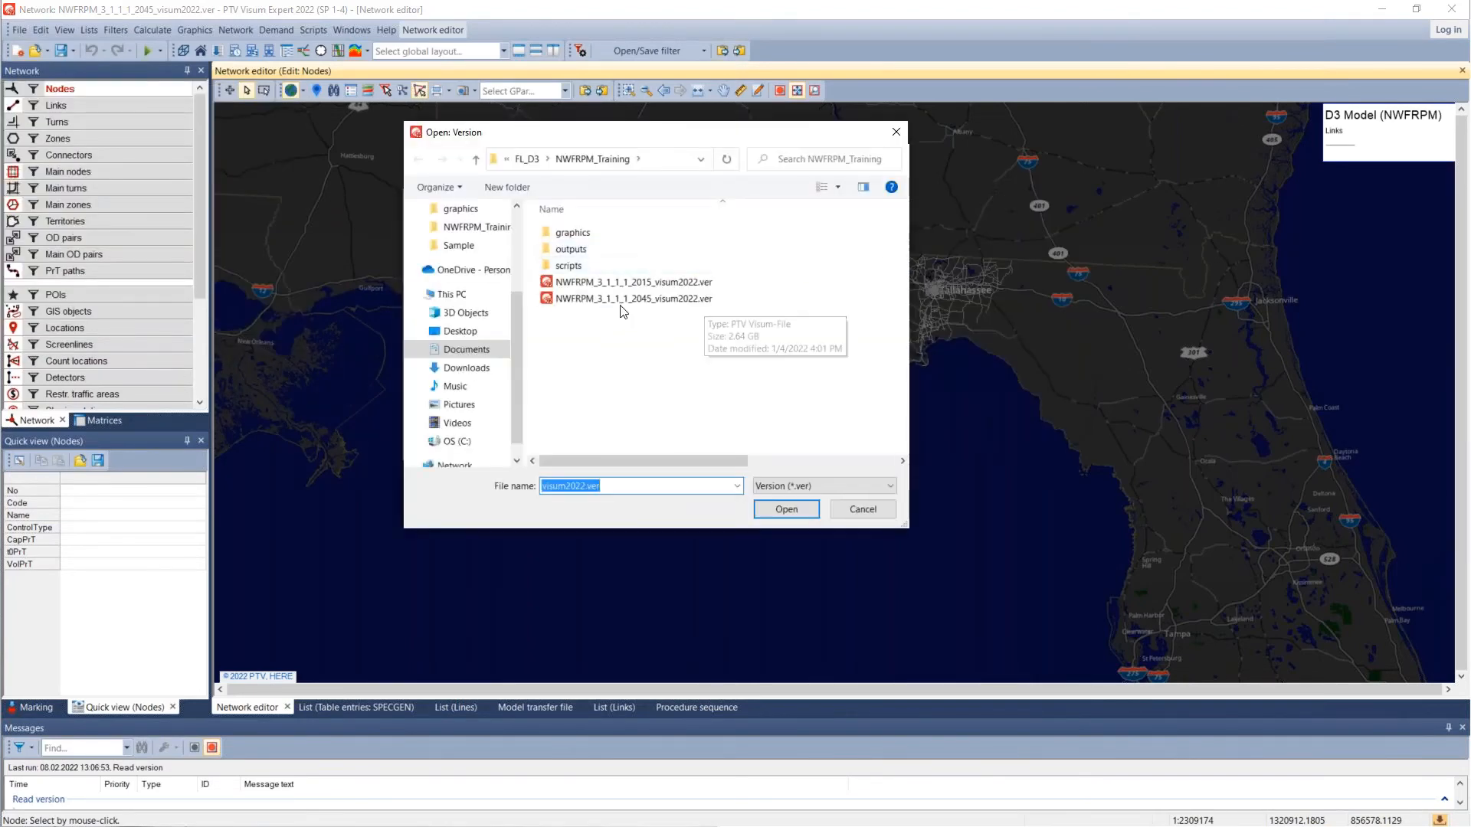
click(607, 285)
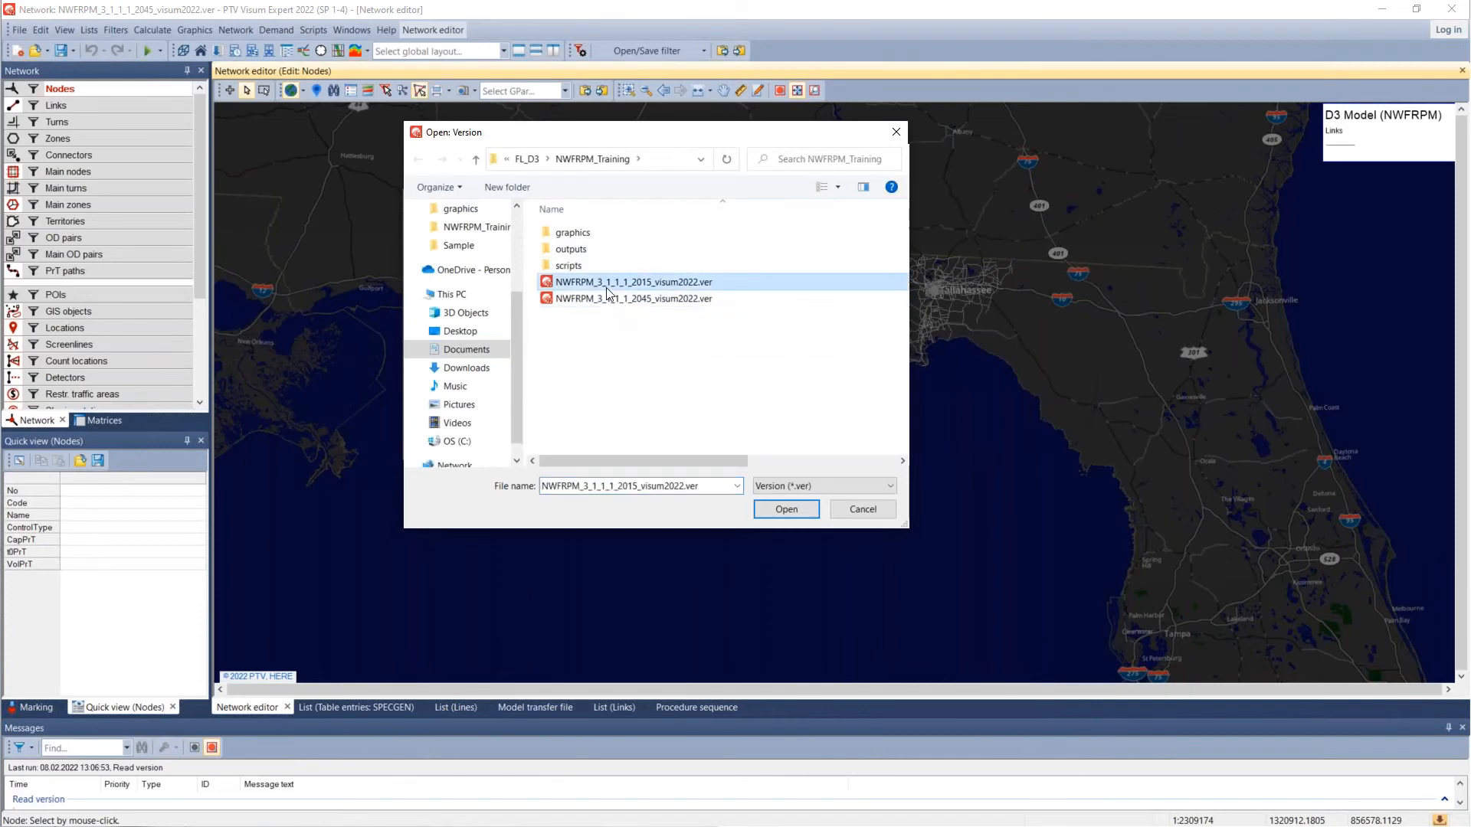
click(789, 512)
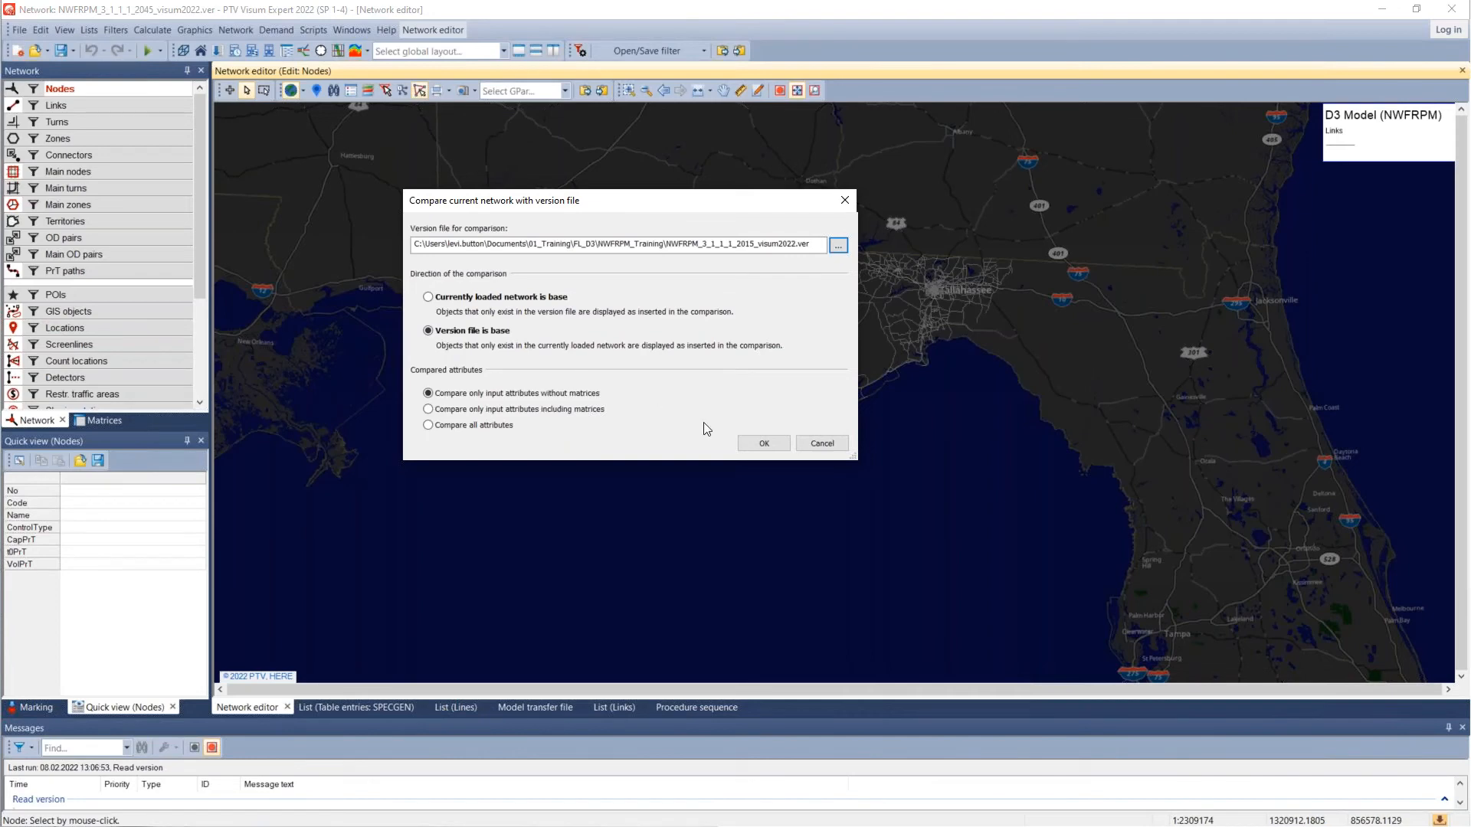
click(771, 444)
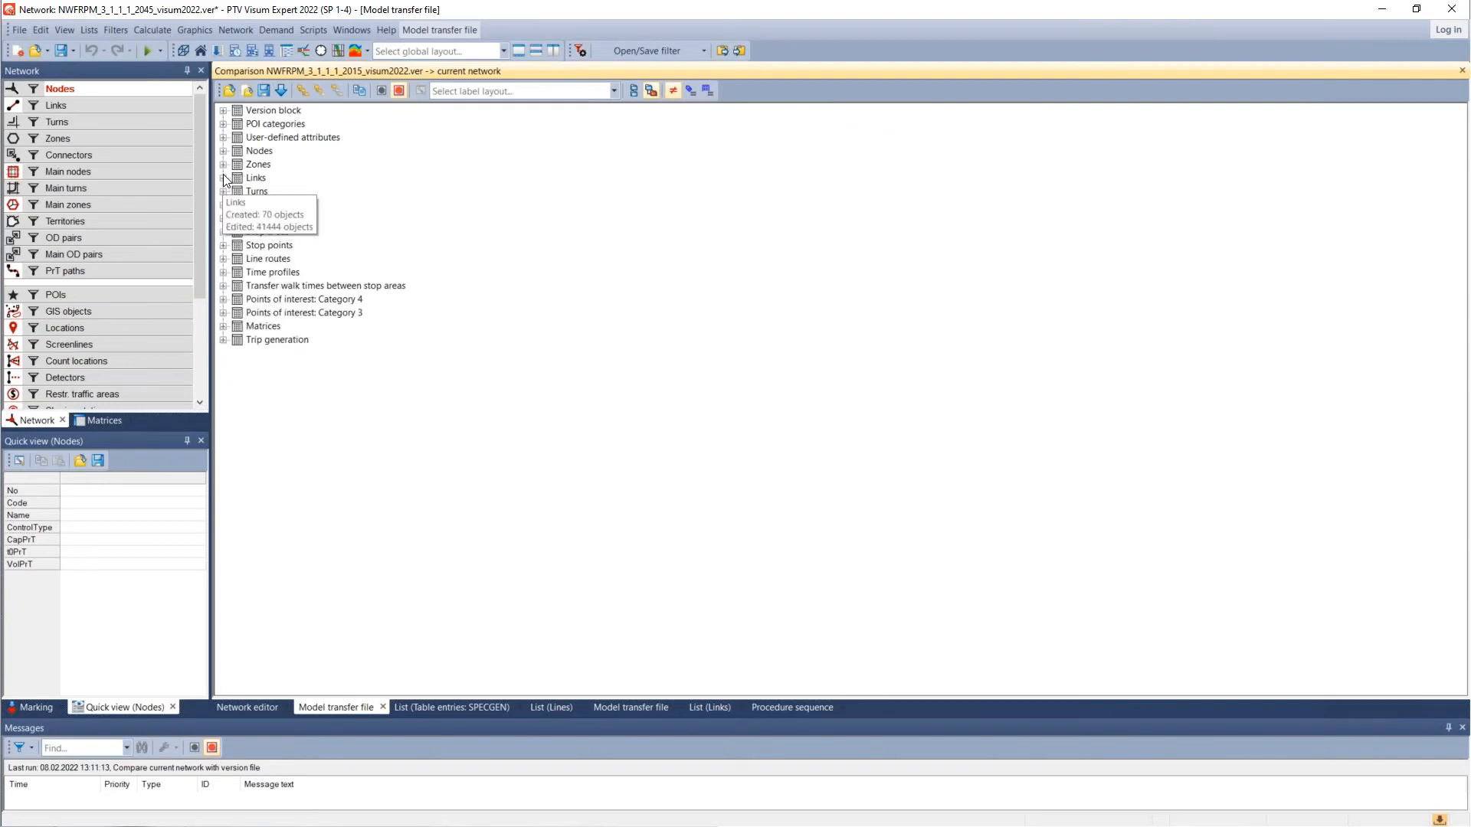
Step: List the inserted nodes in the comparison and dock the comparison beside the network editor
click(223, 152)
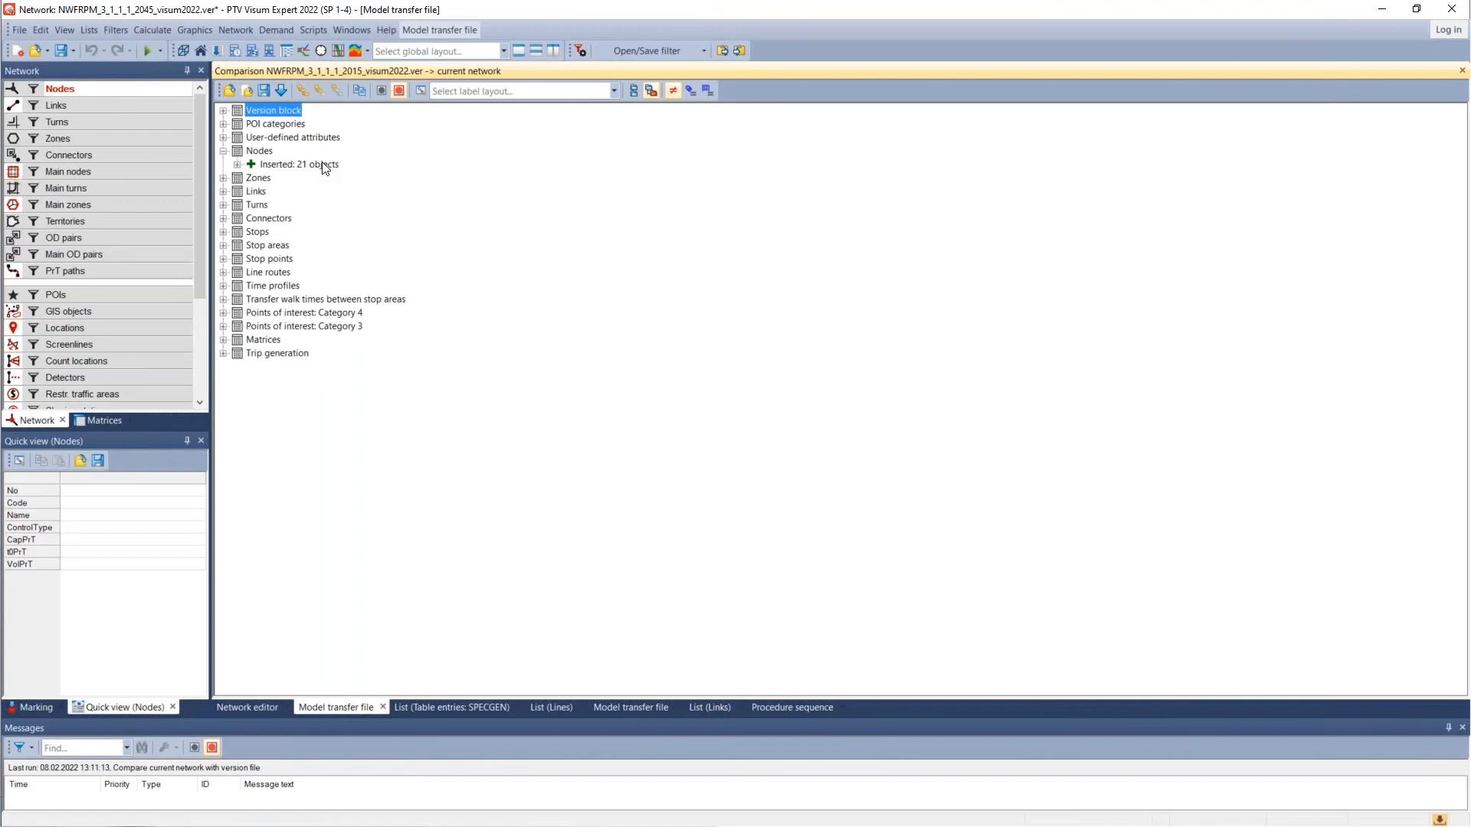
click(237, 164)
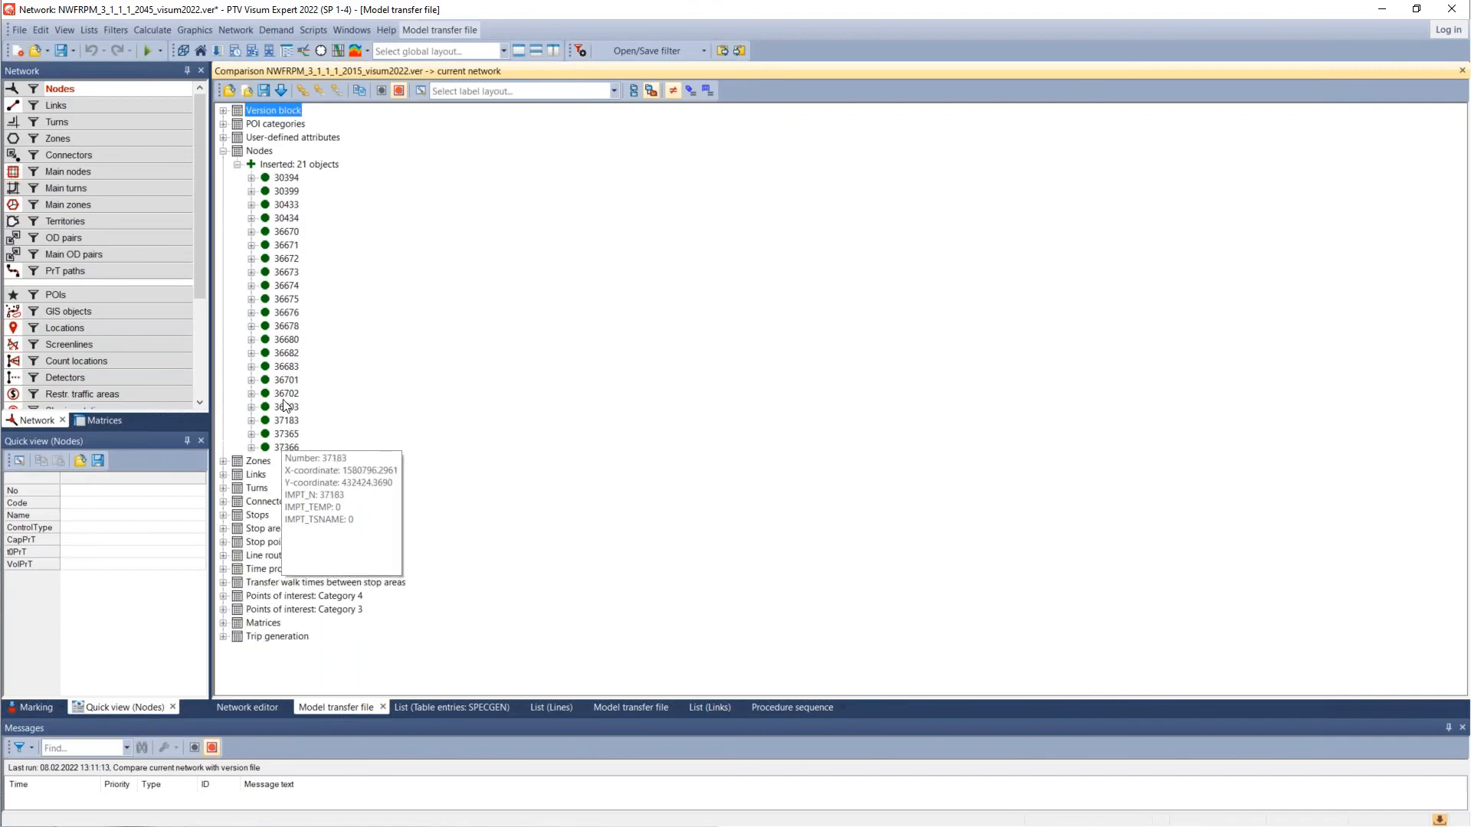
drag(341, 711, 851, 383)
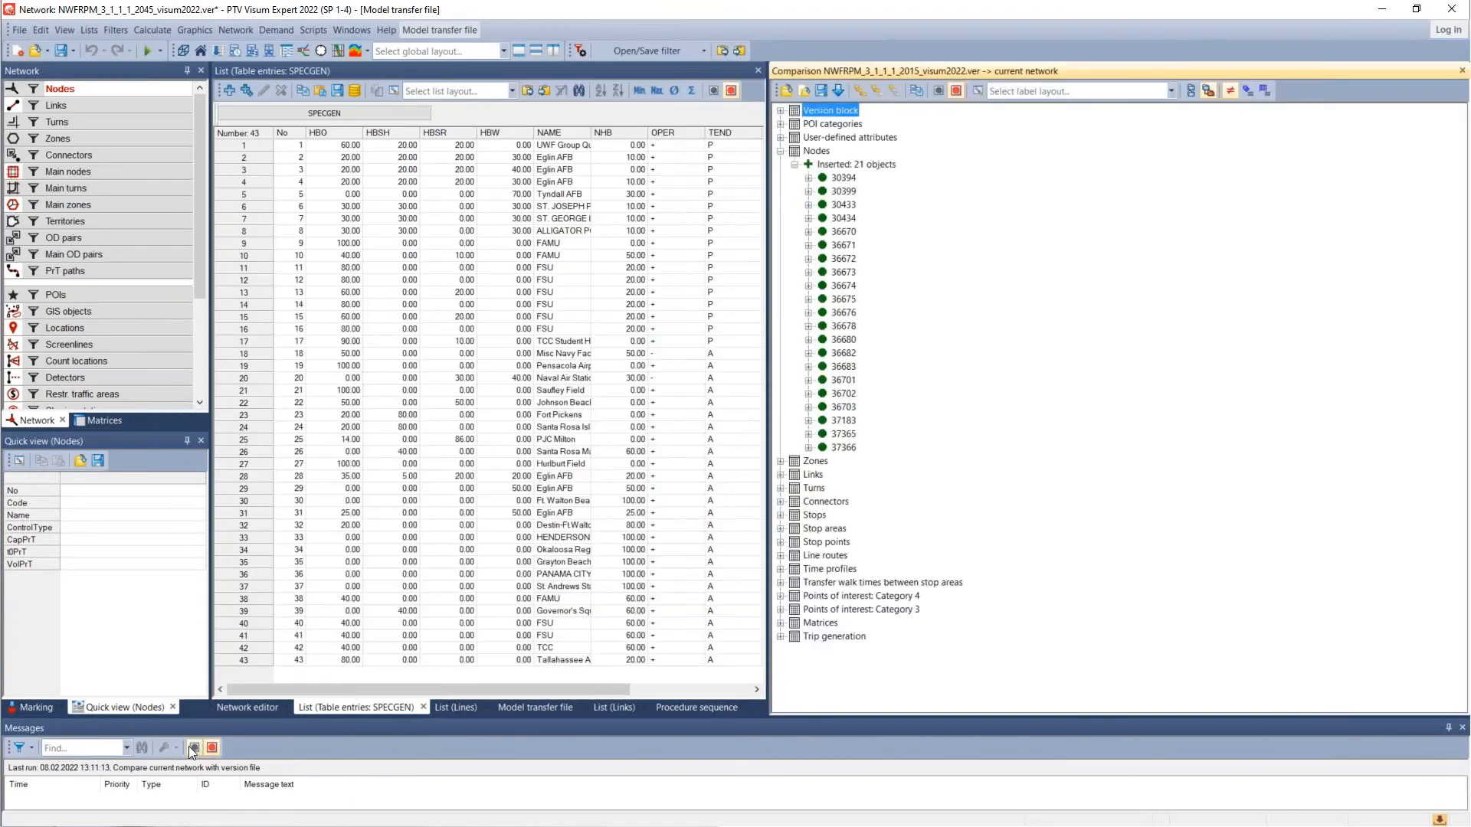
click(231, 706)
Step: Locate inserted node 30394 from the comparison on the network map
click(838, 179)
double_click(837, 179)
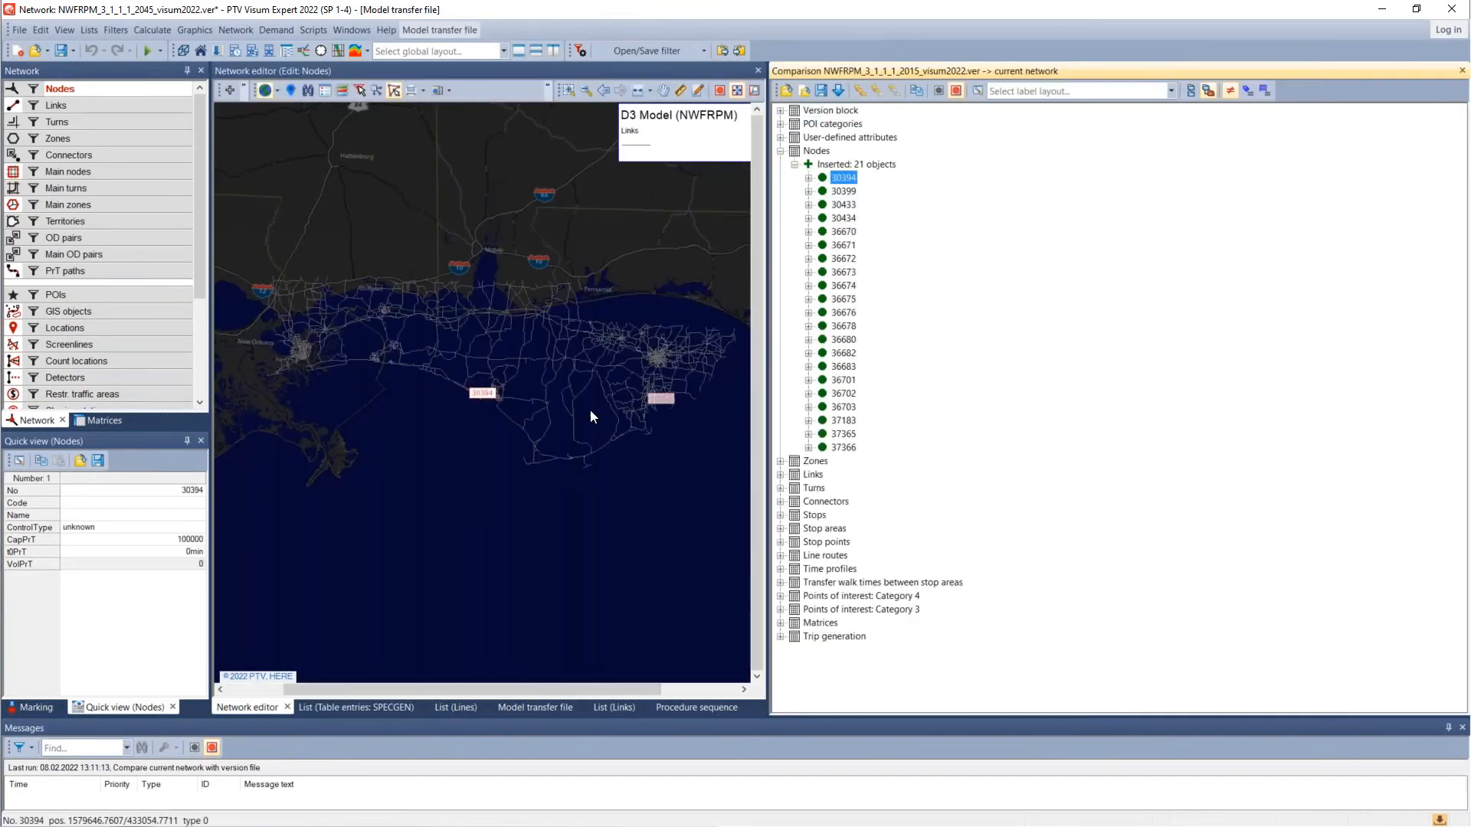
scroll(475, 397, up, 5)
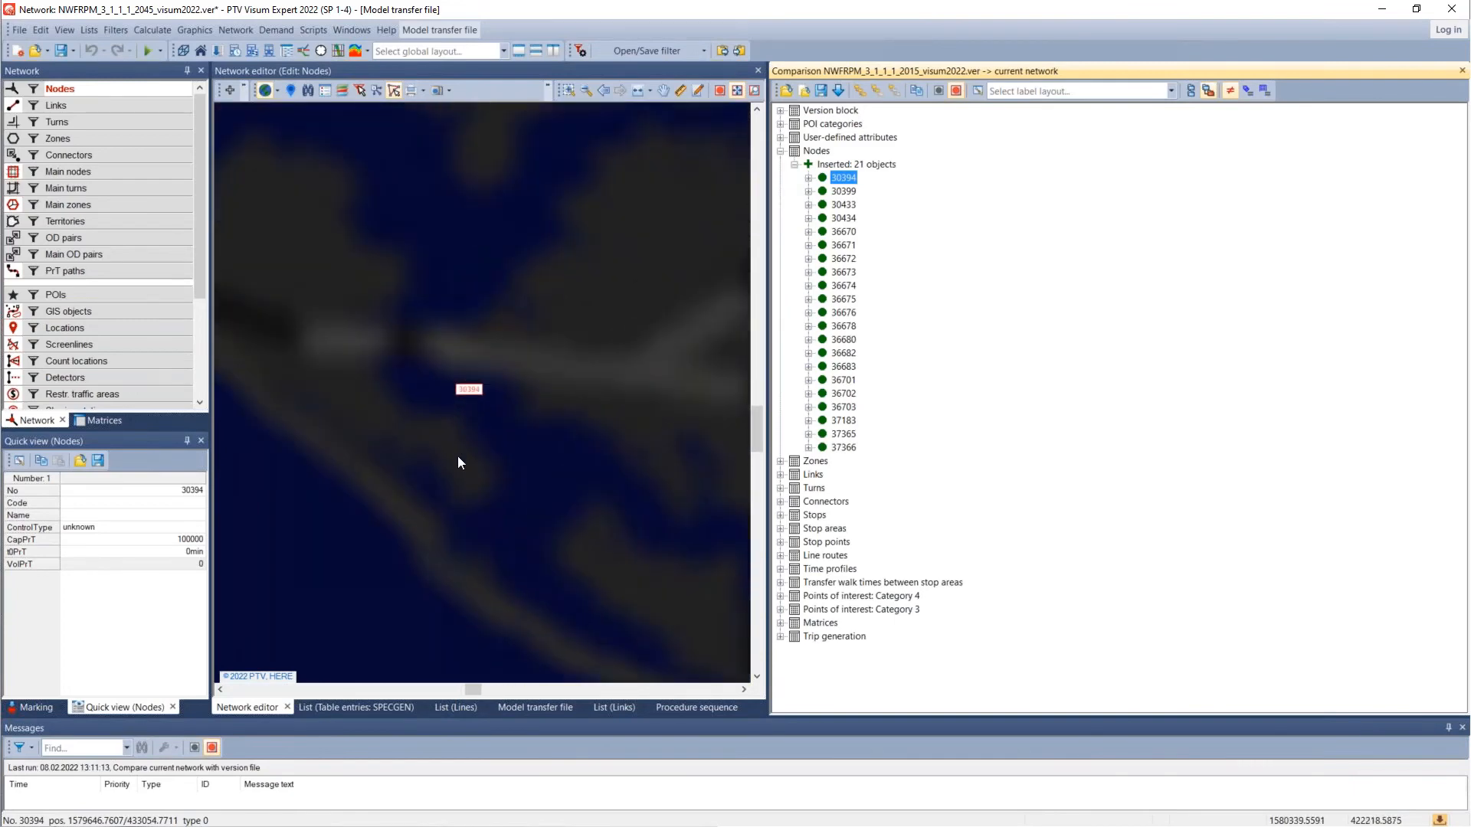
click(781, 151)
click(780, 178)
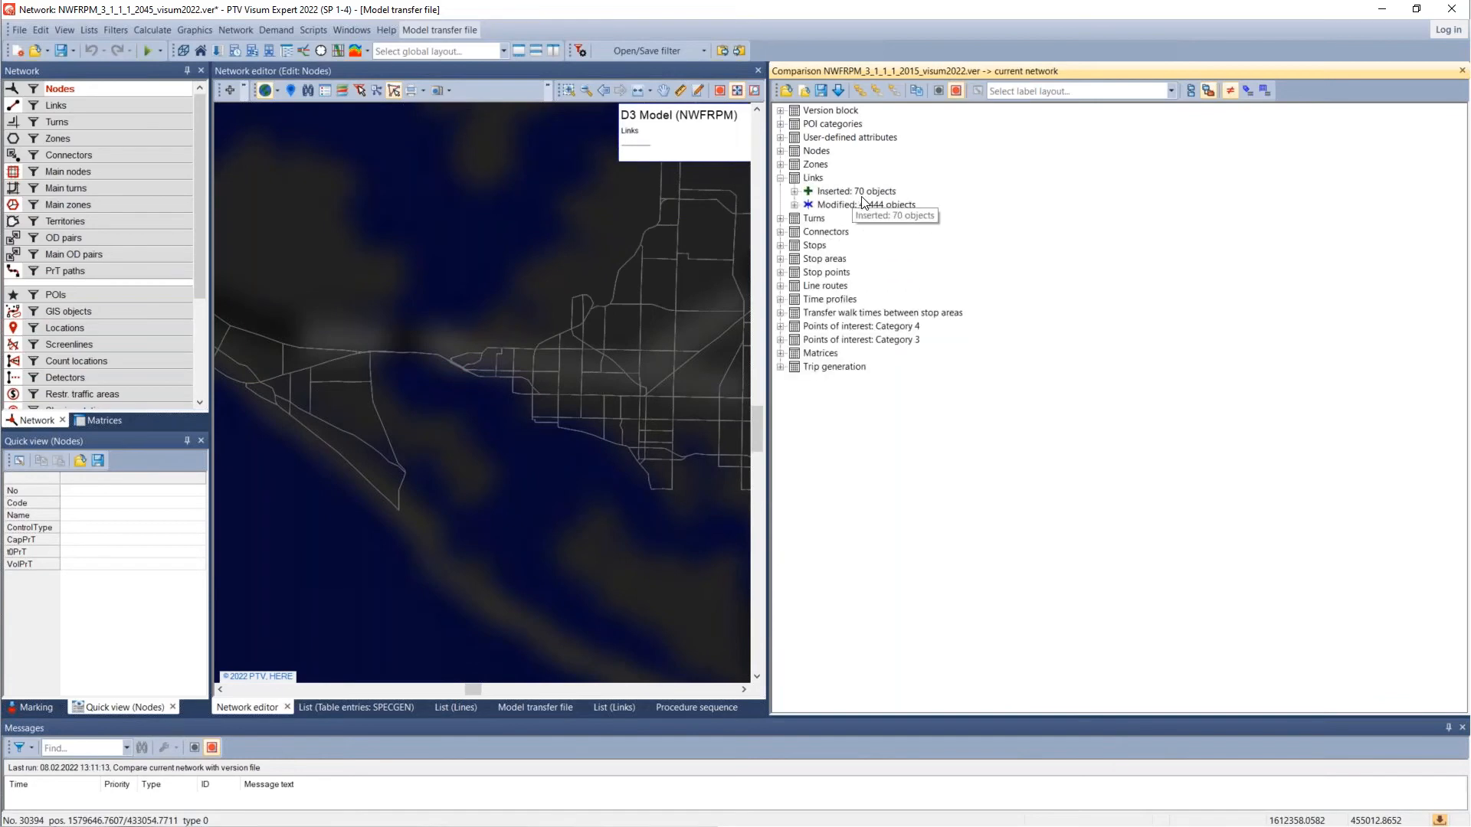
click(795, 192)
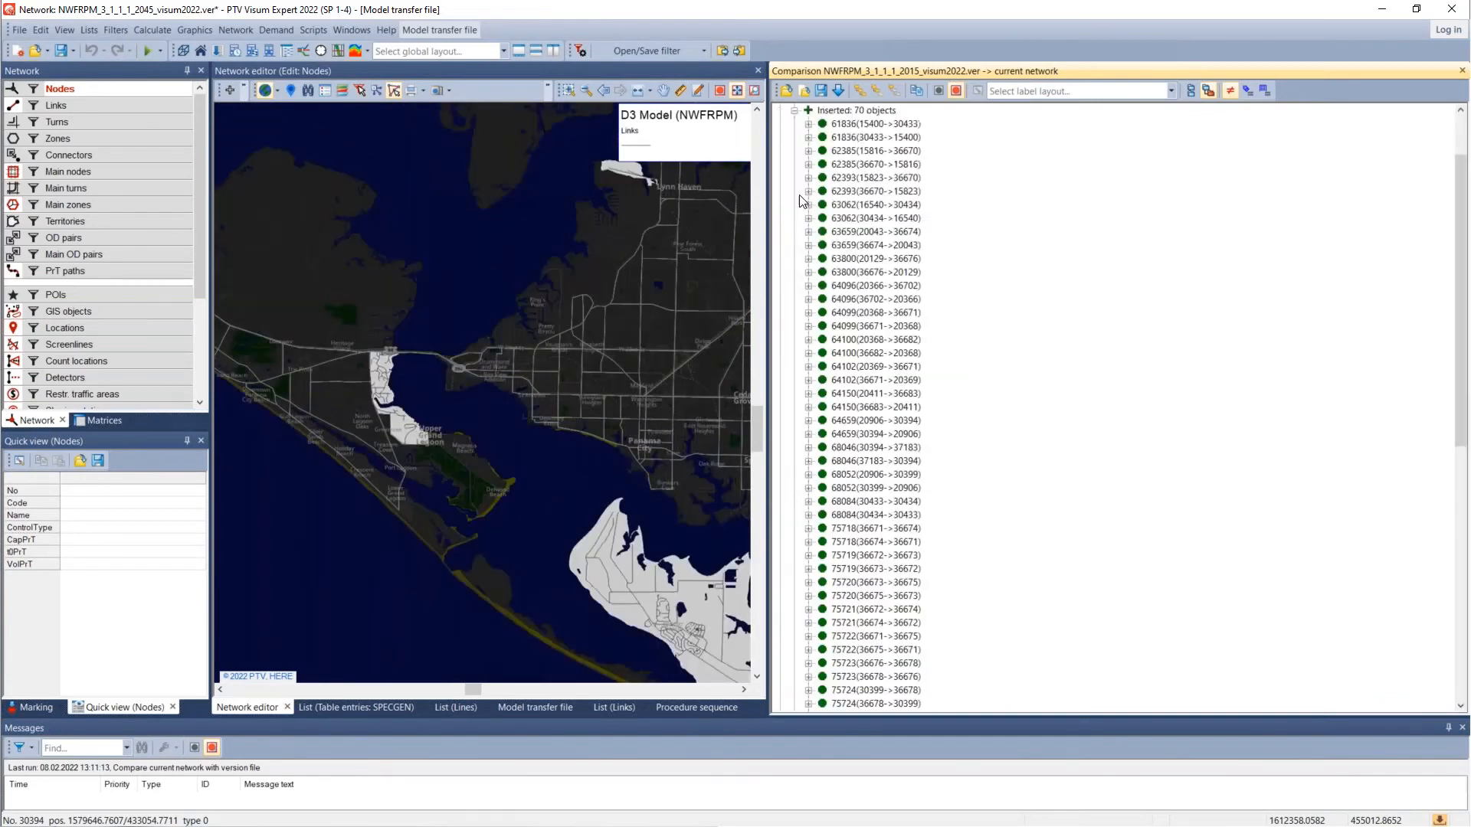
click(848, 125)
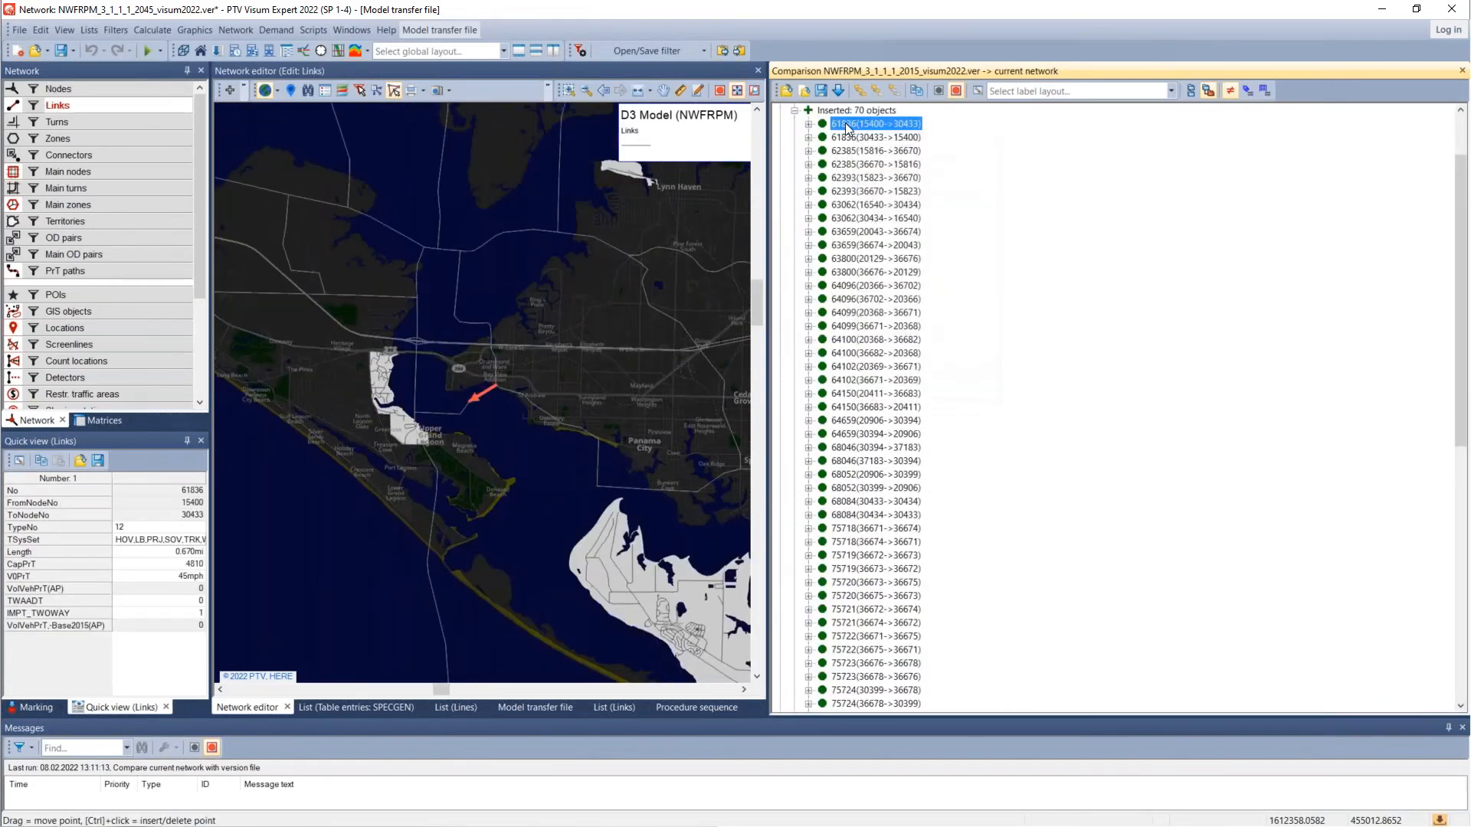
scroll(460, 406, up, 5)
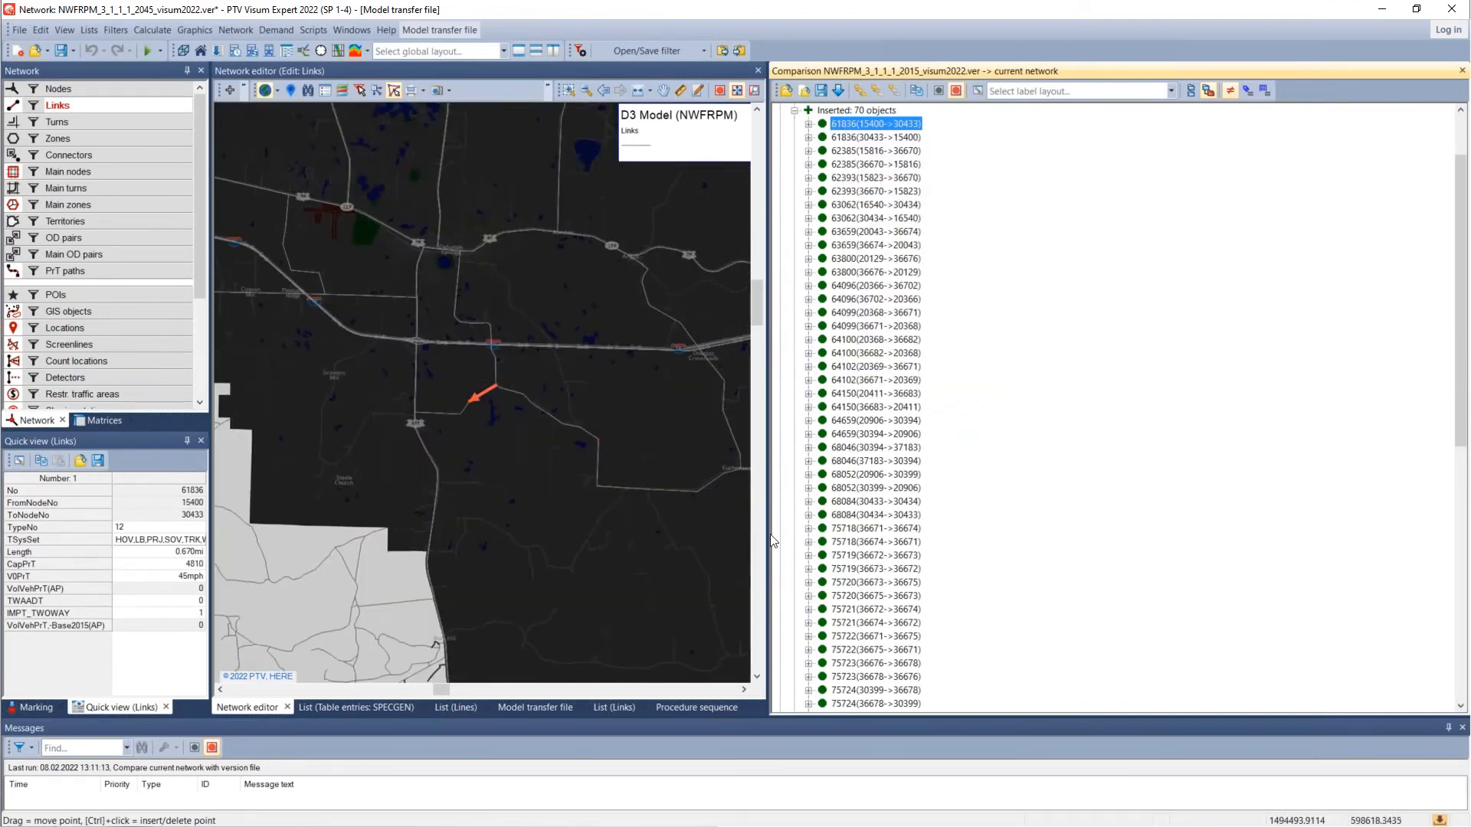
click(794, 110)
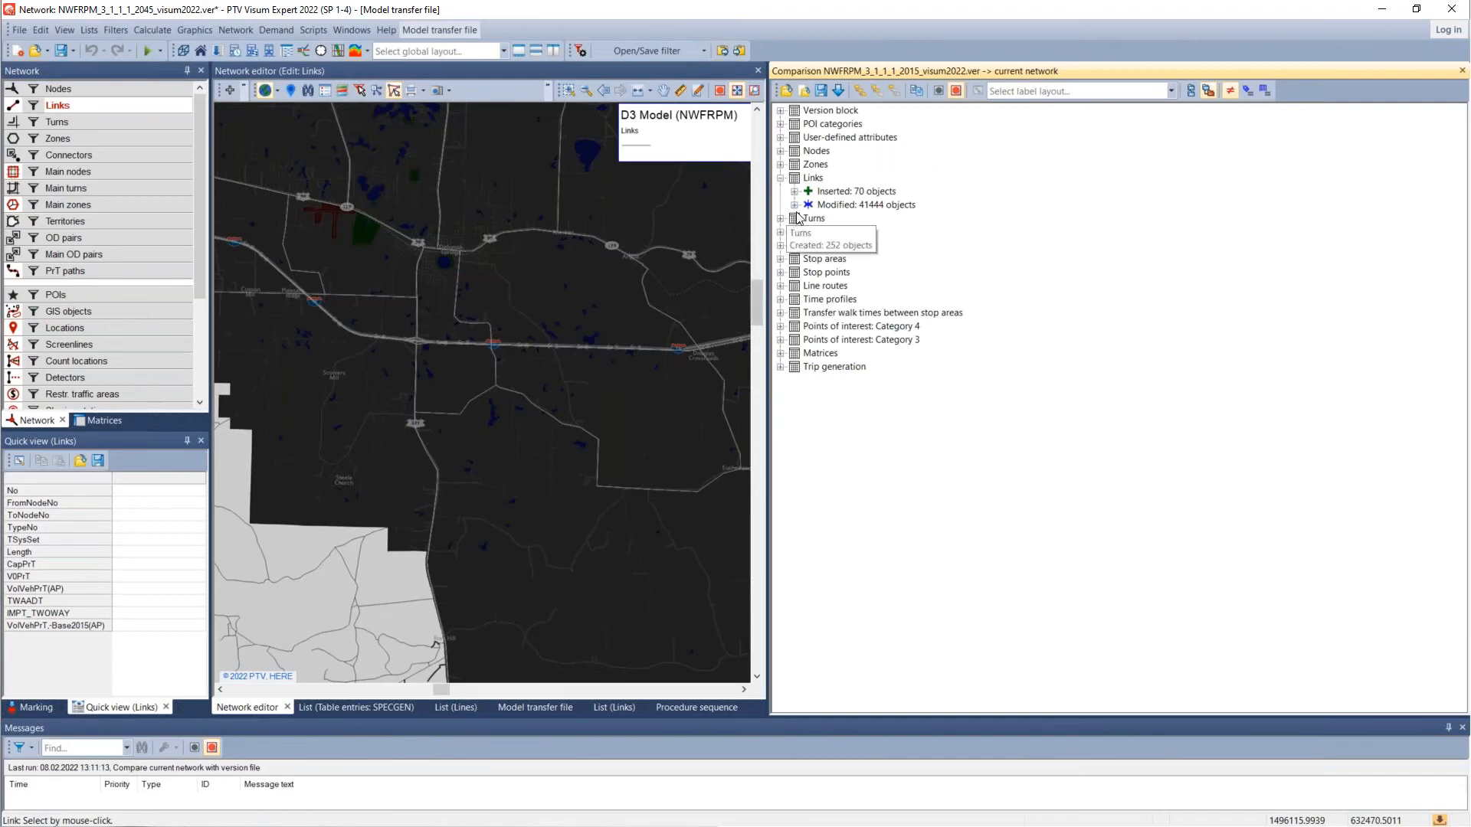
click(781, 178)
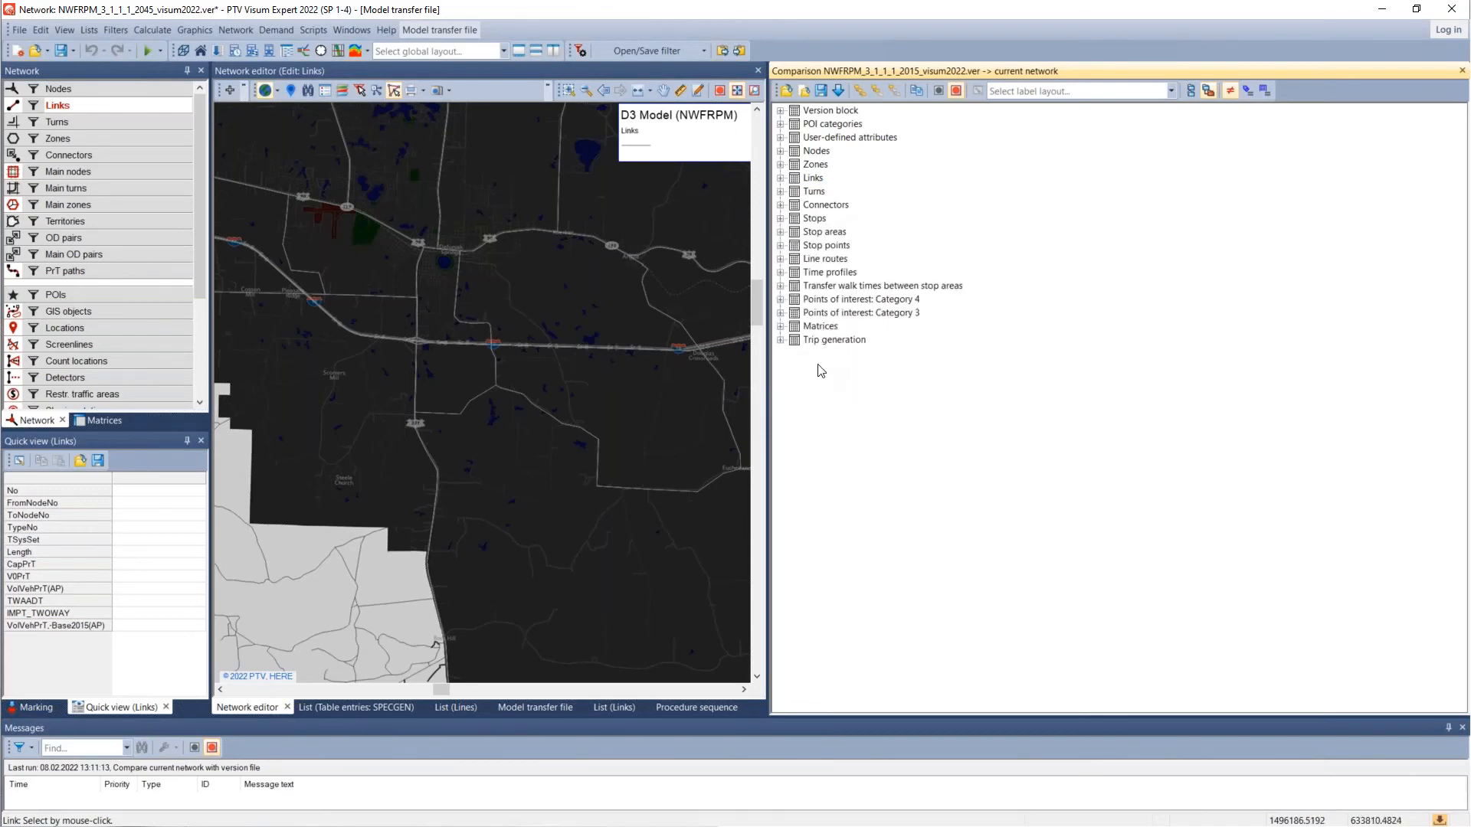
Step: Examine the deleted matrices and the trip generation changes in the comparison, and collapse both categories
click(781, 327)
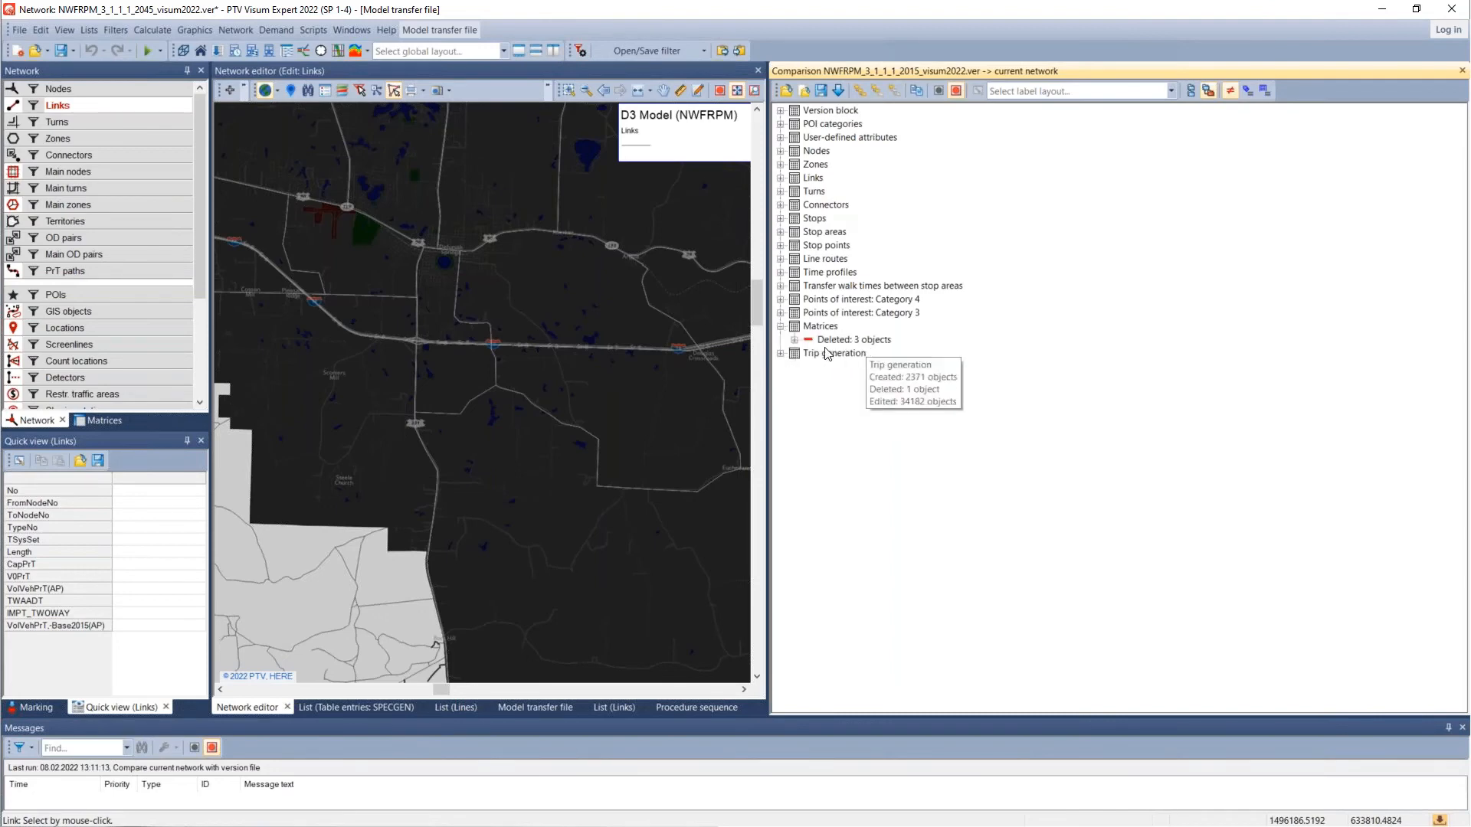
click(794, 340)
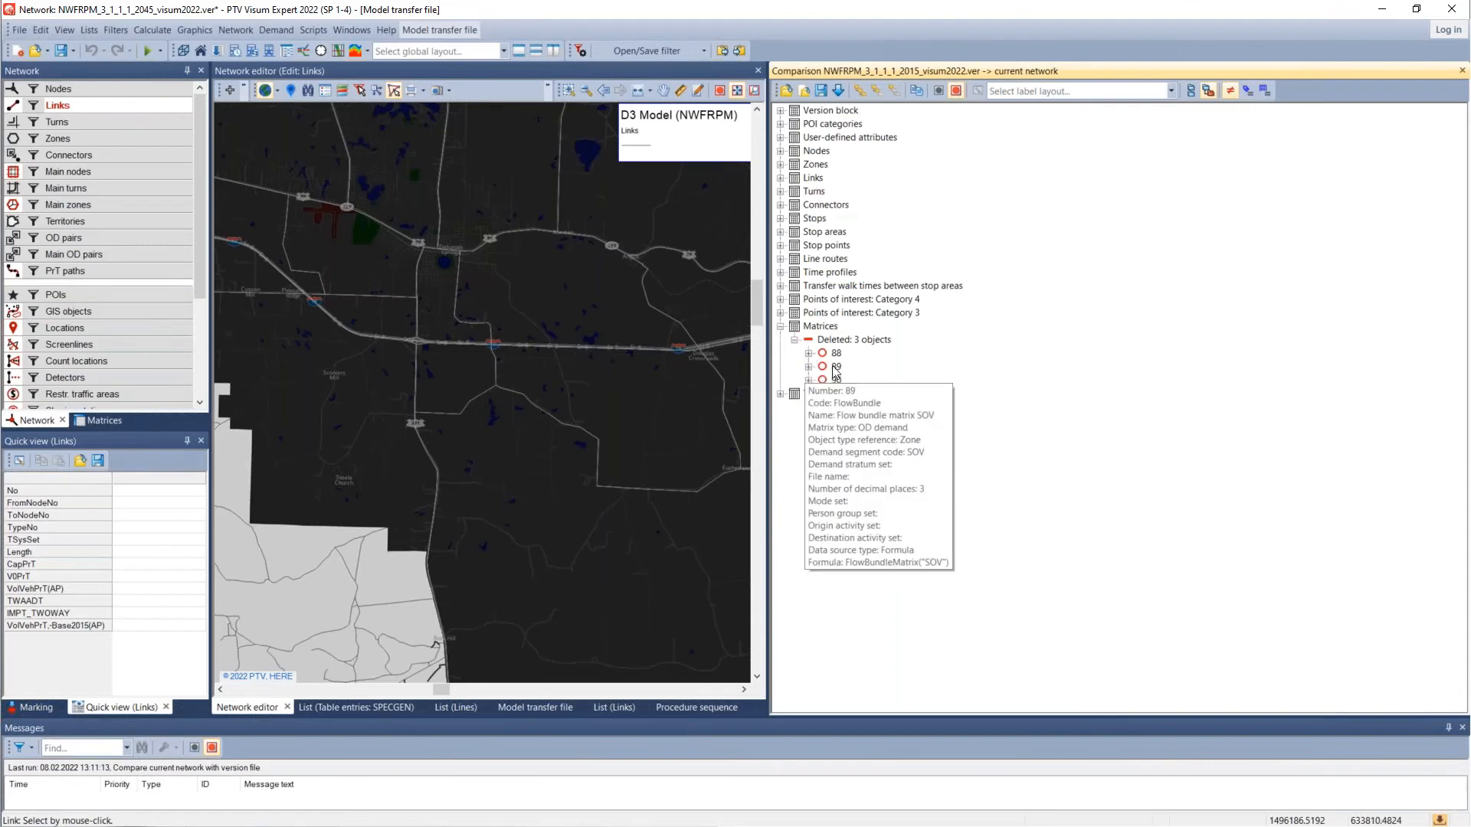
click(794, 340)
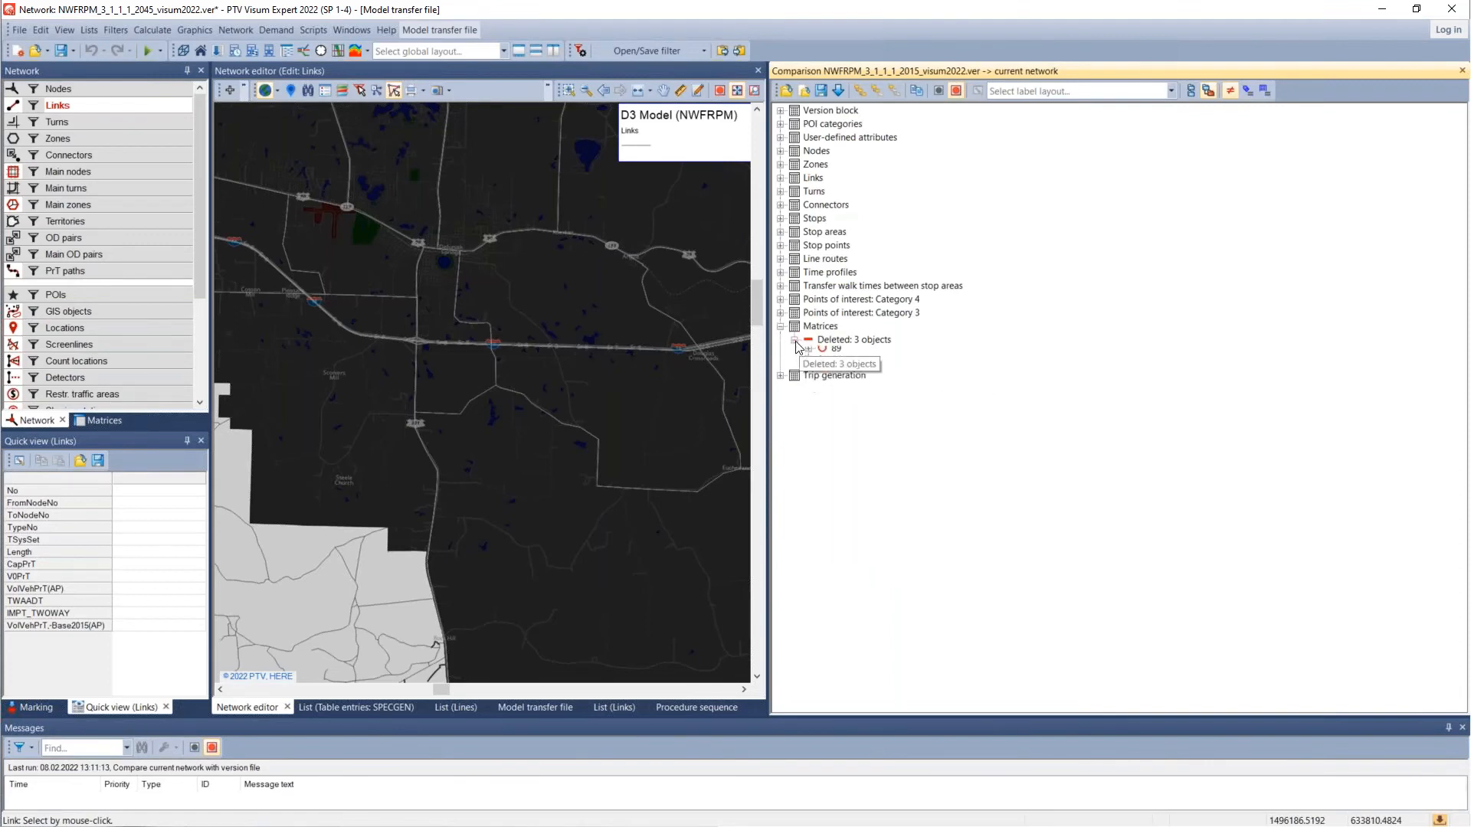
click(780, 353)
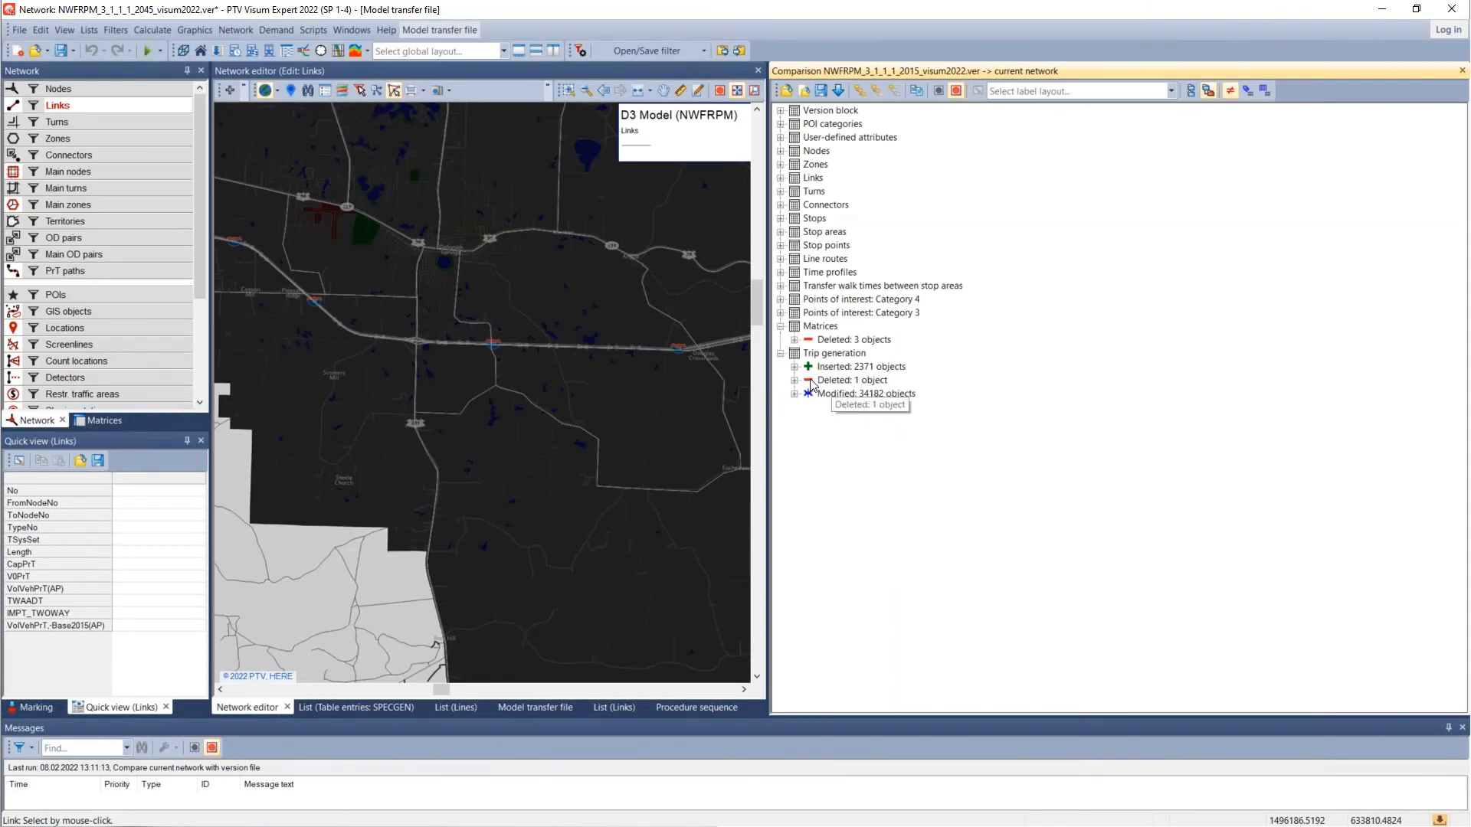
click(780, 354)
click(781, 329)
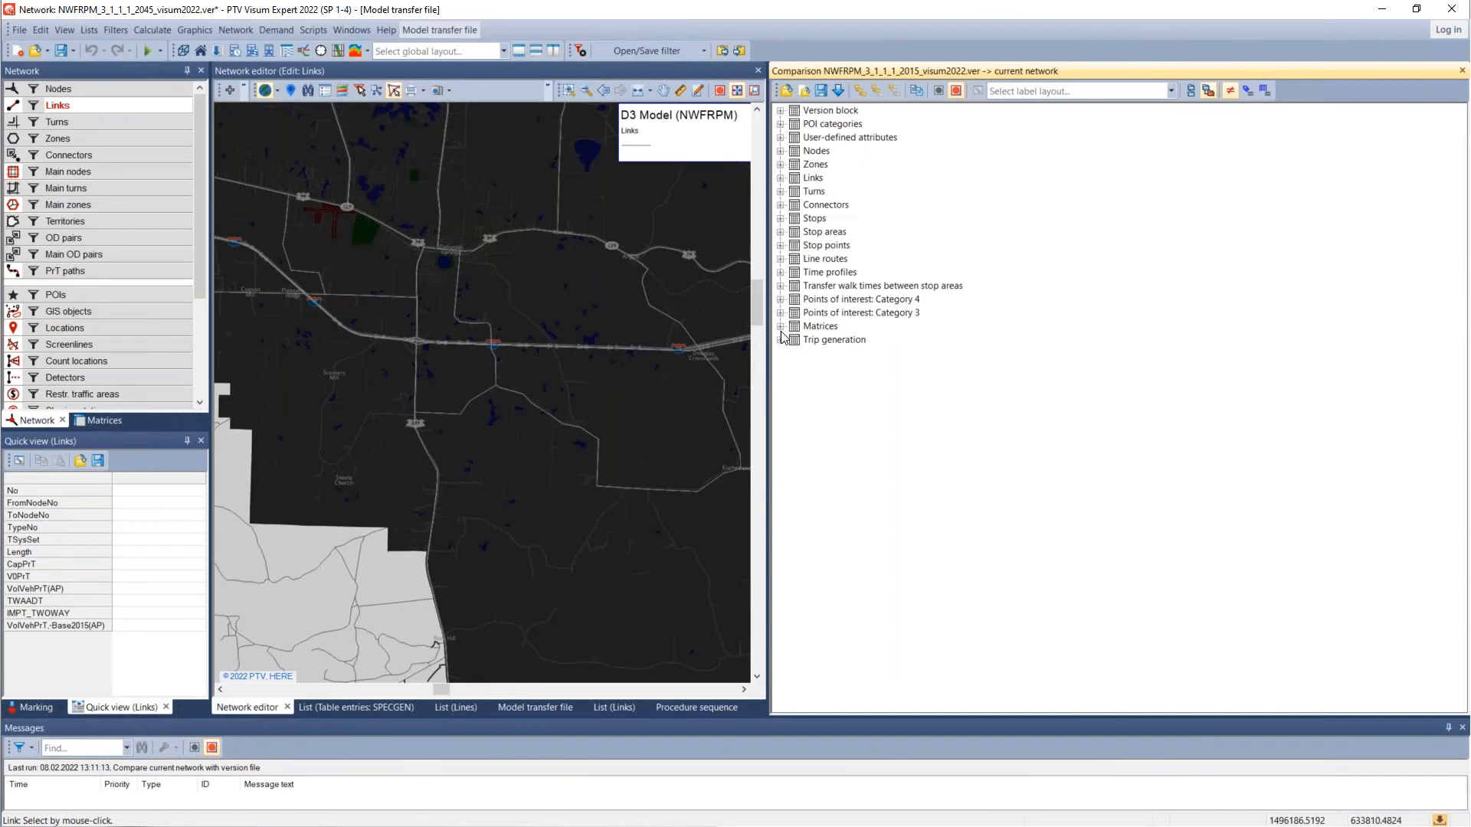
Step: Examine the inserted user-defined attribute in the comparison and collapse its category
click(780, 138)
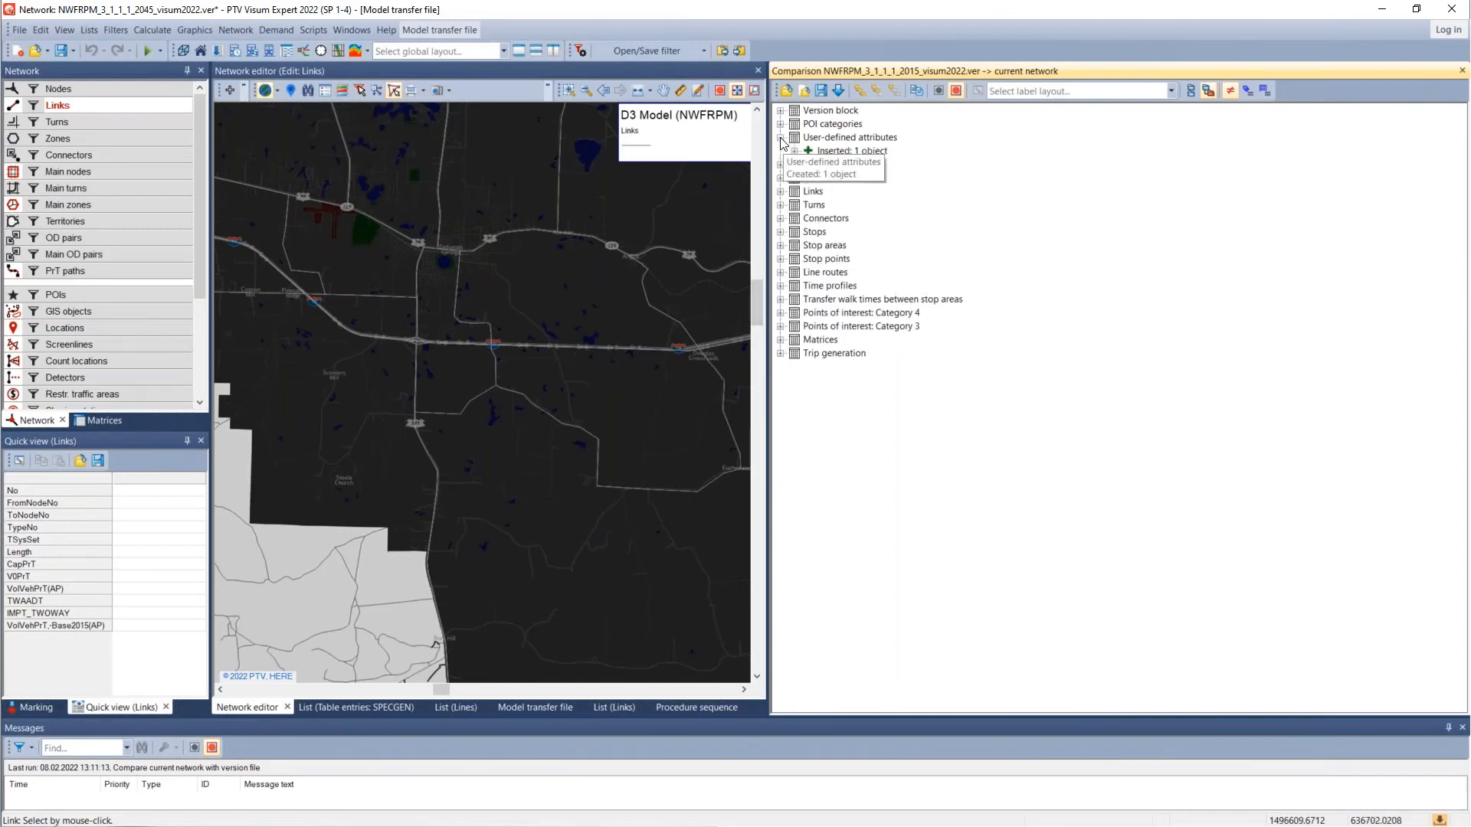
click(795, 152)
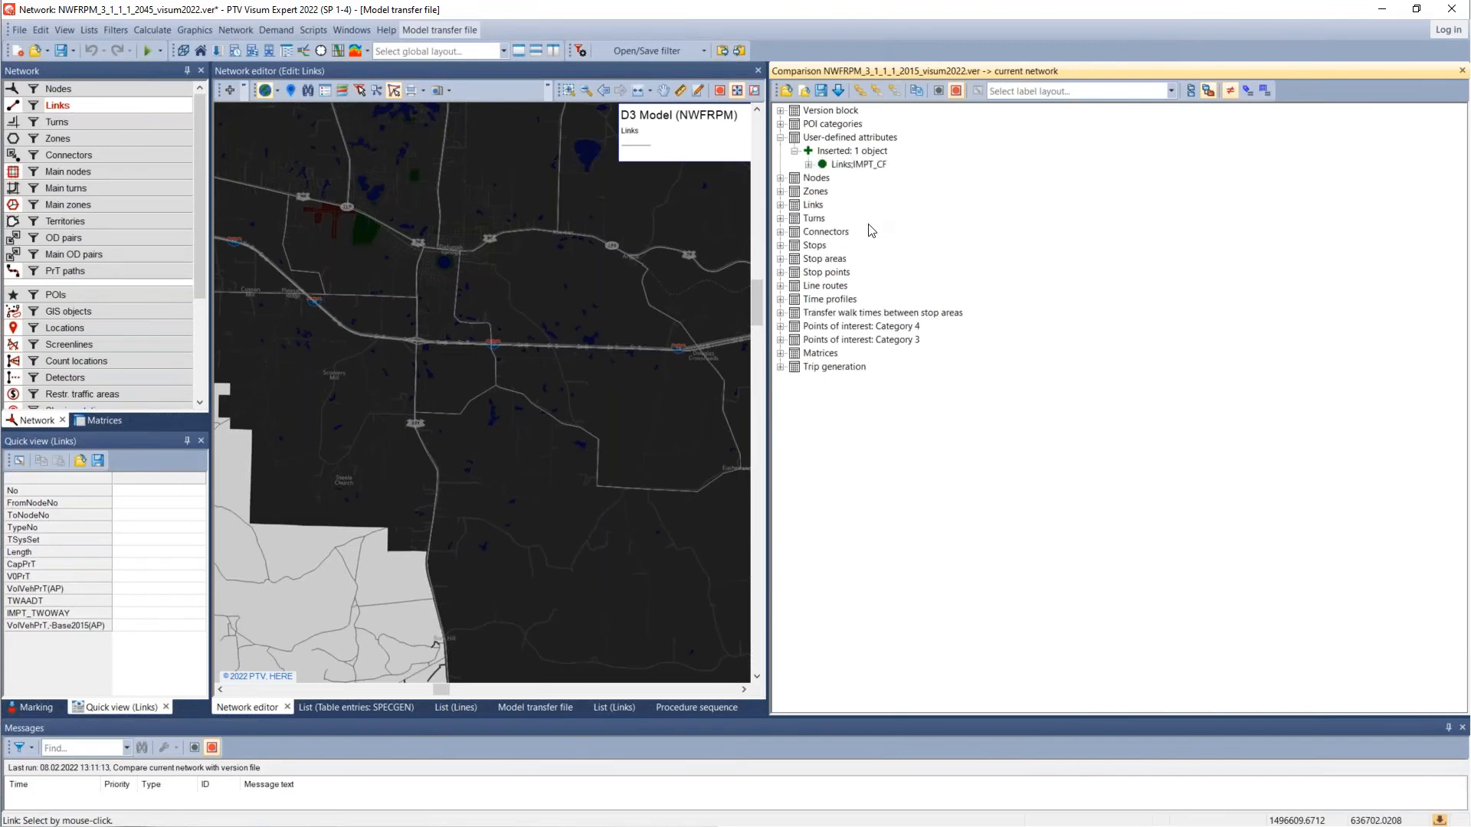
click(781, 137)
drag(529, 362, 526, 413)
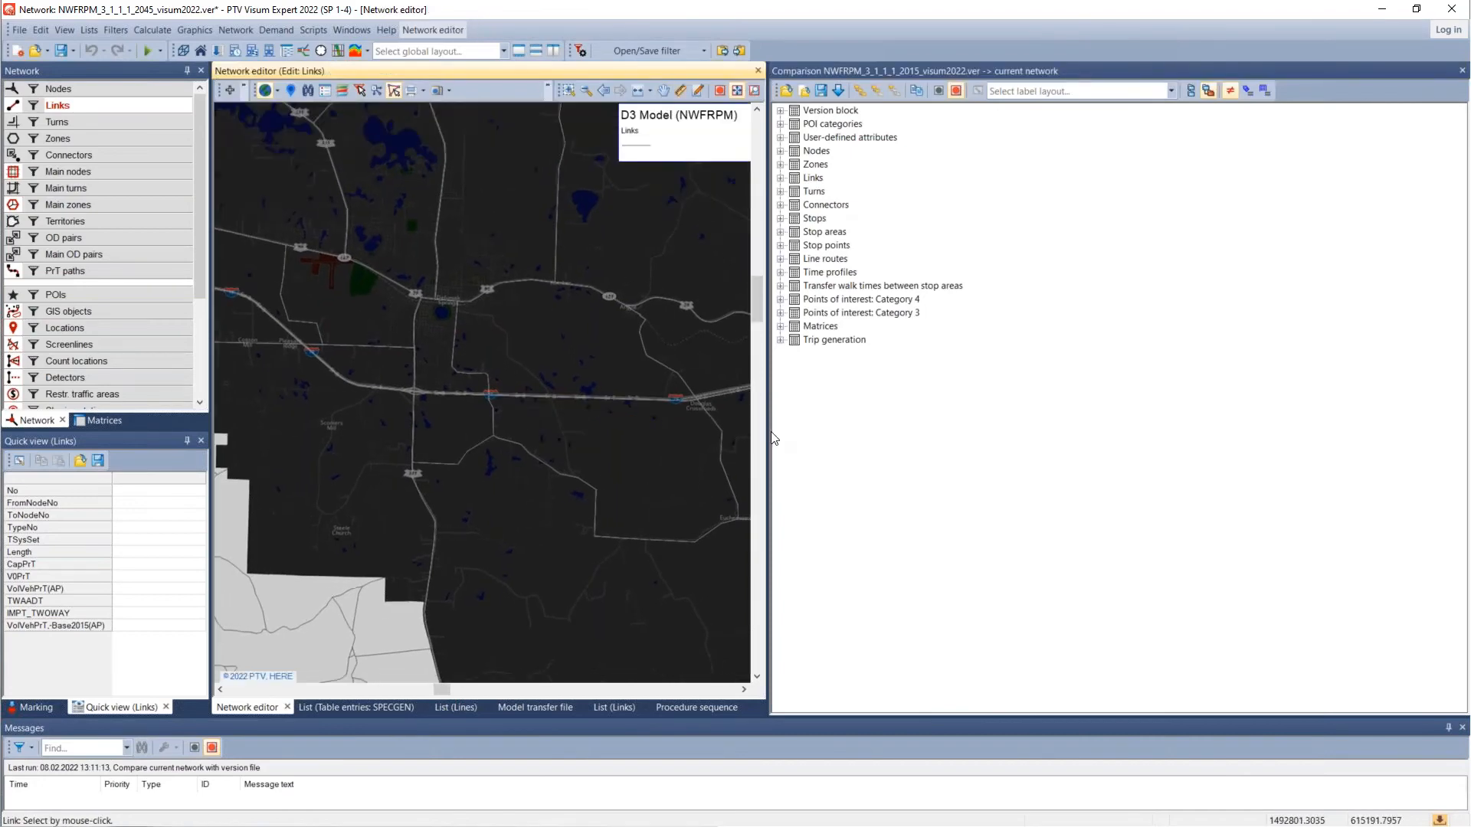
drag(769, 384, 1212, 406)
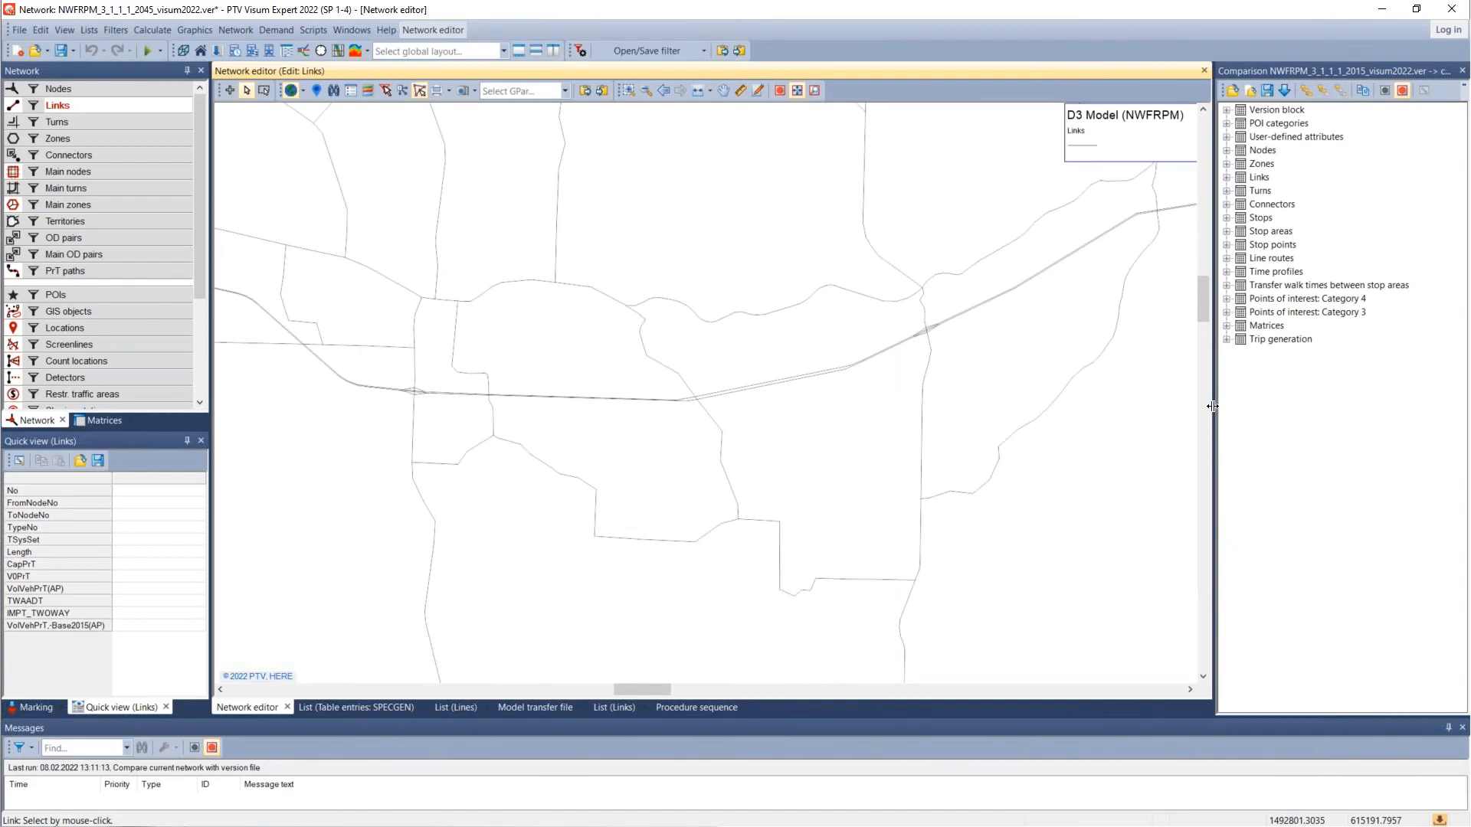
scroll(757, 420, down, 6)
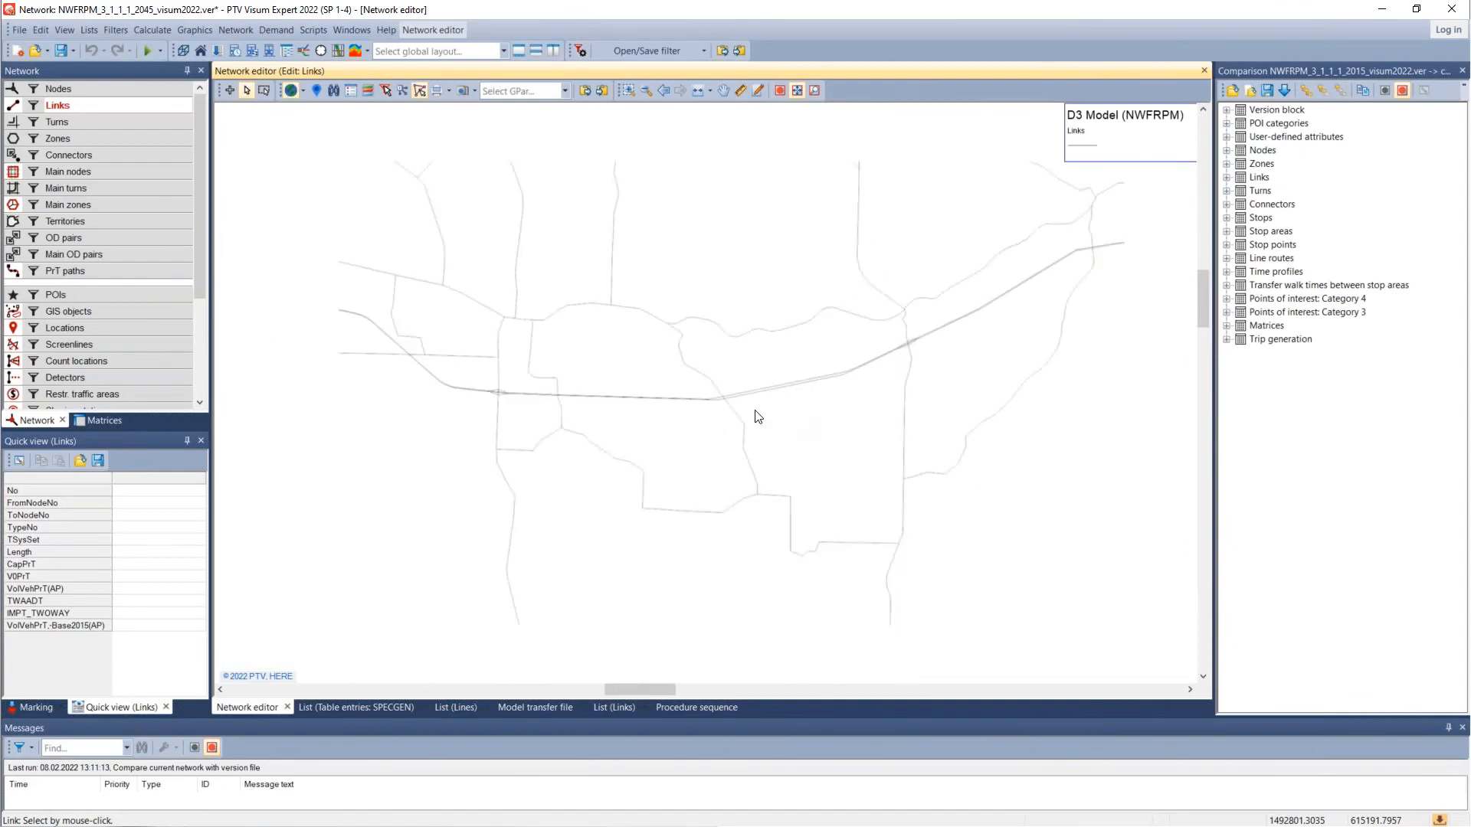
scroll(753, 417, down, 1)
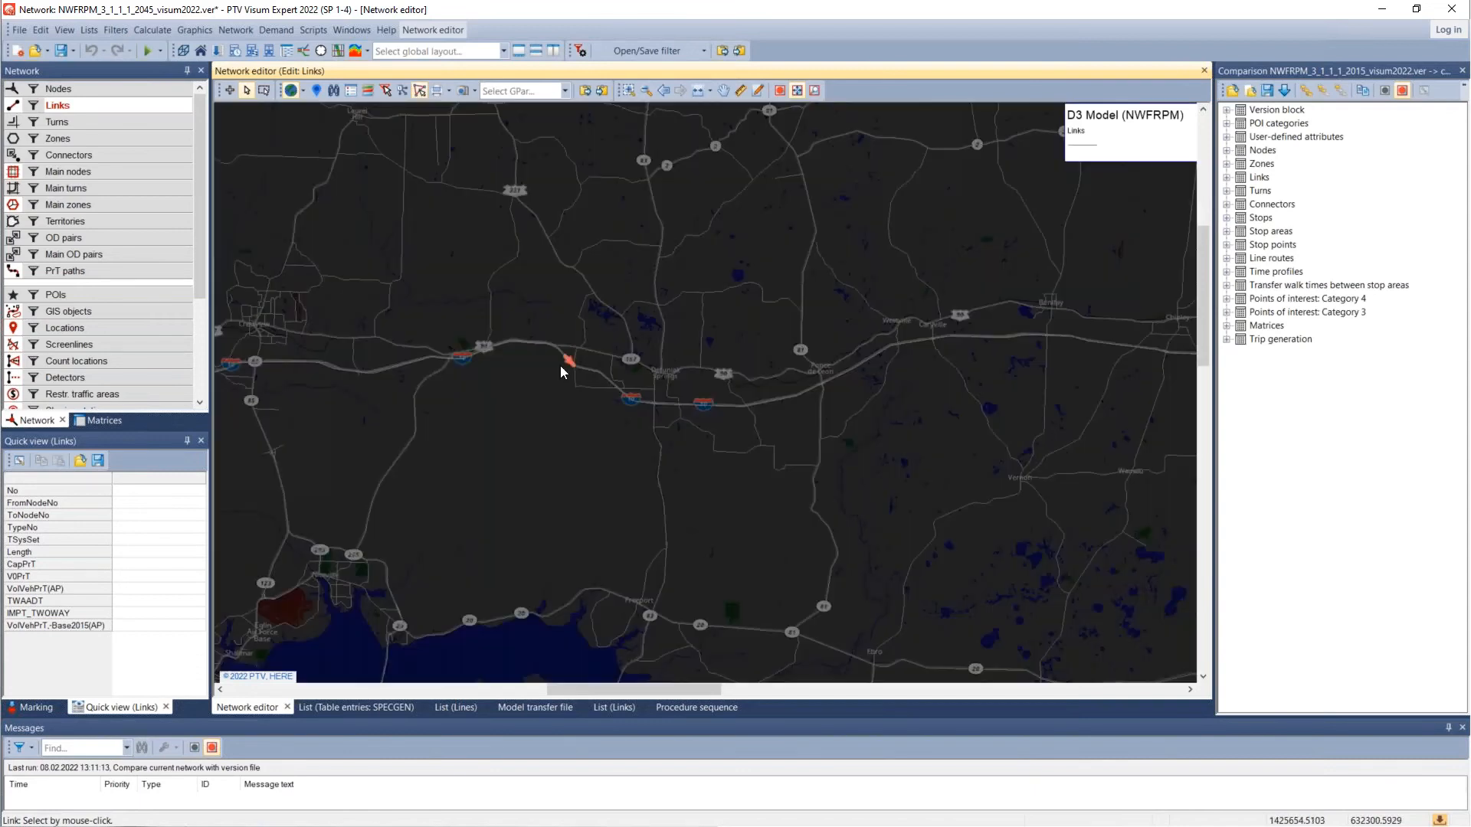
click(561, 367)
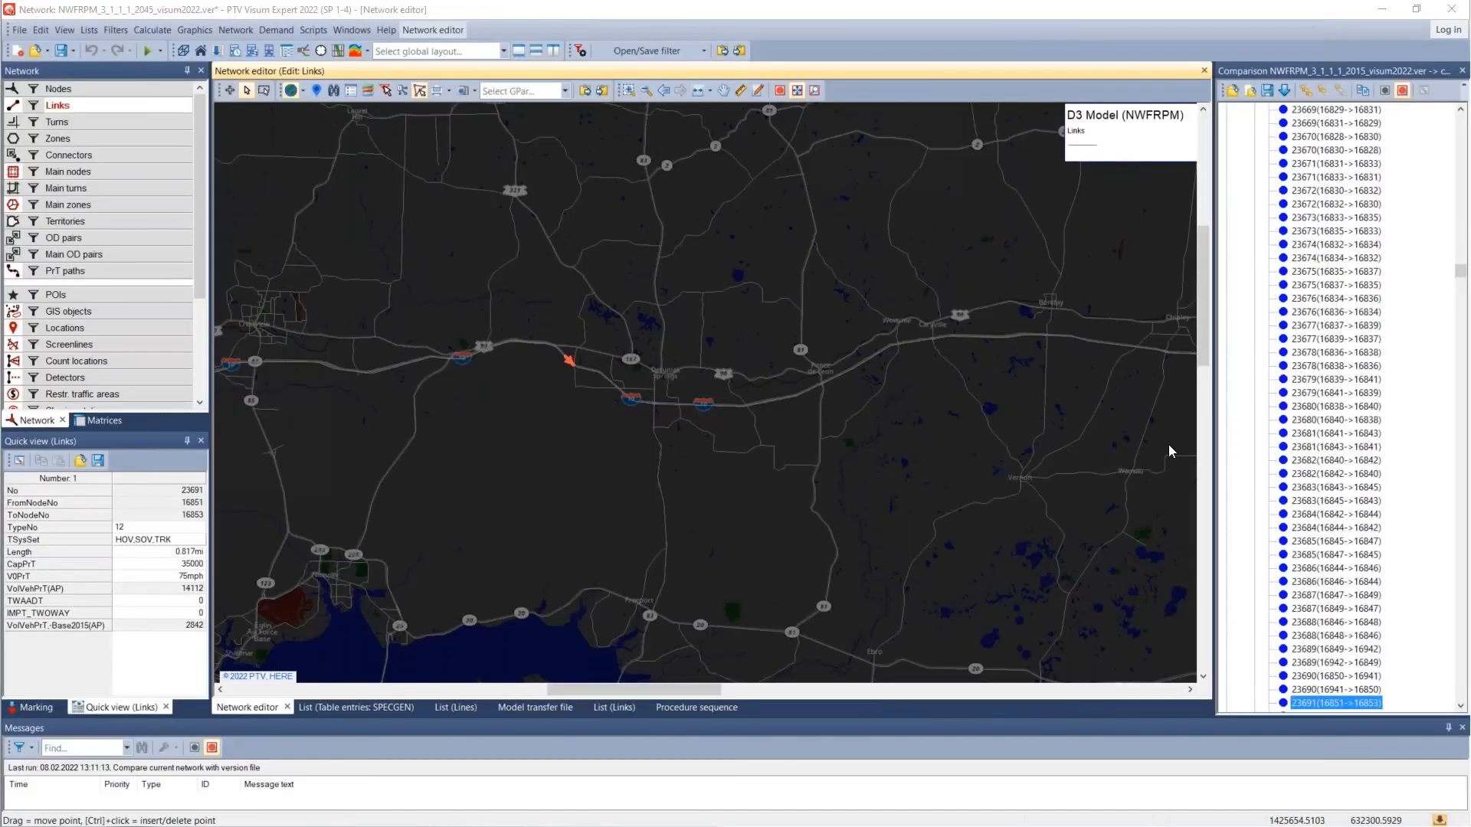
Step: Inspect the basic and PrT transport system attributes of link 23691, and leave its properties without changes
drag(1390, 216, 603, 169)
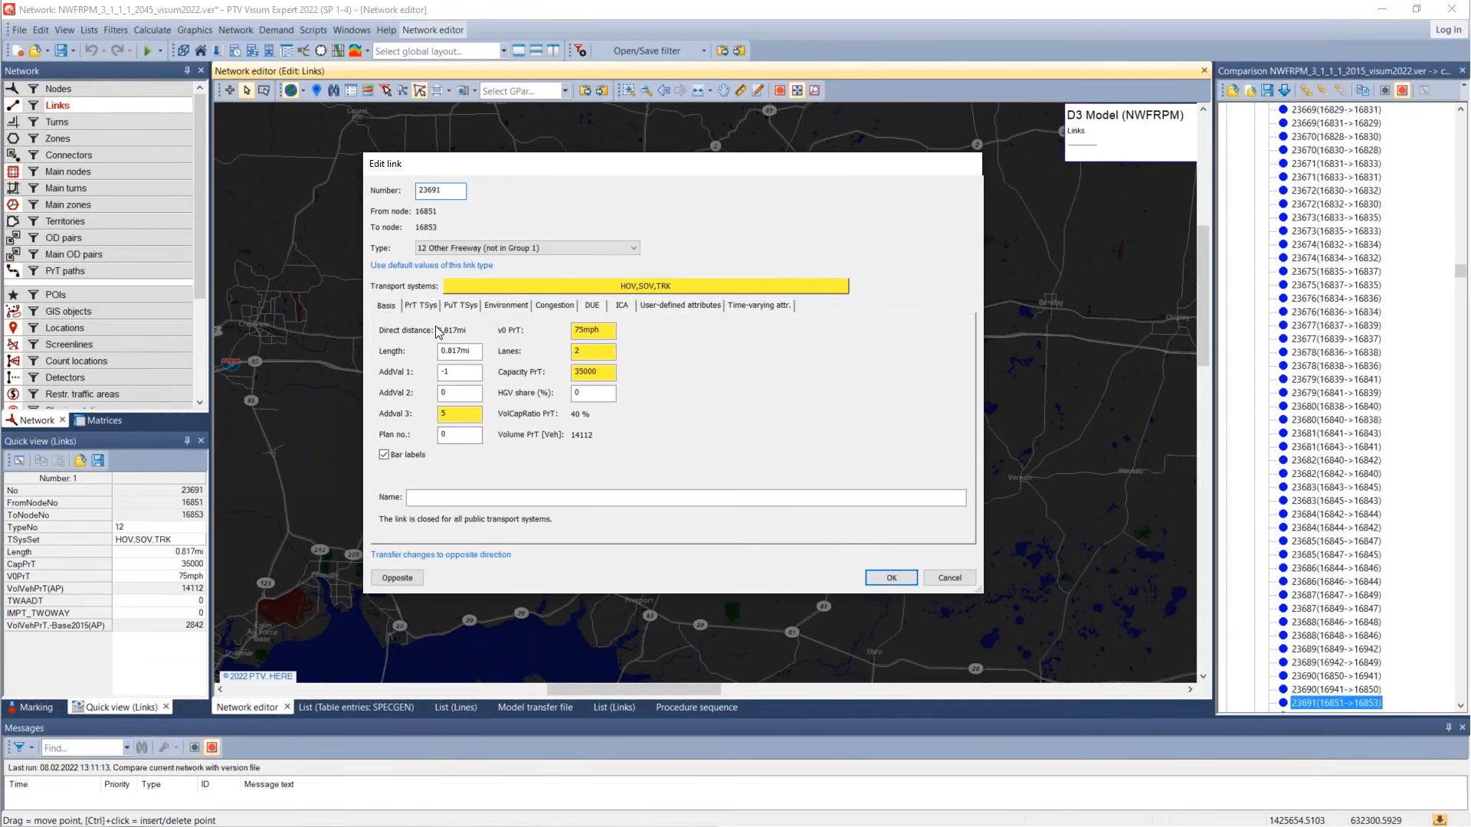
click(423, 306)
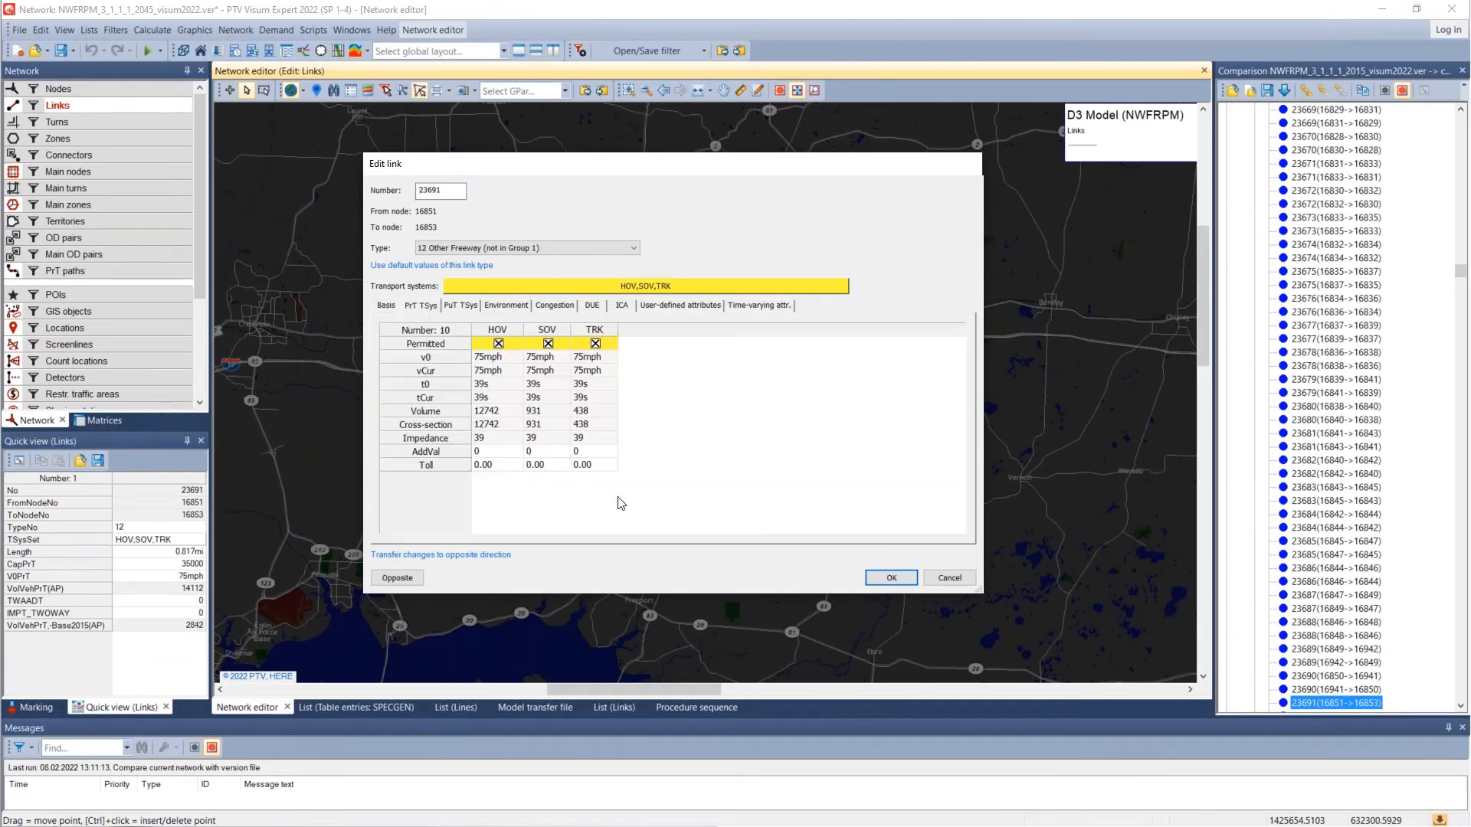
click(958, 576)
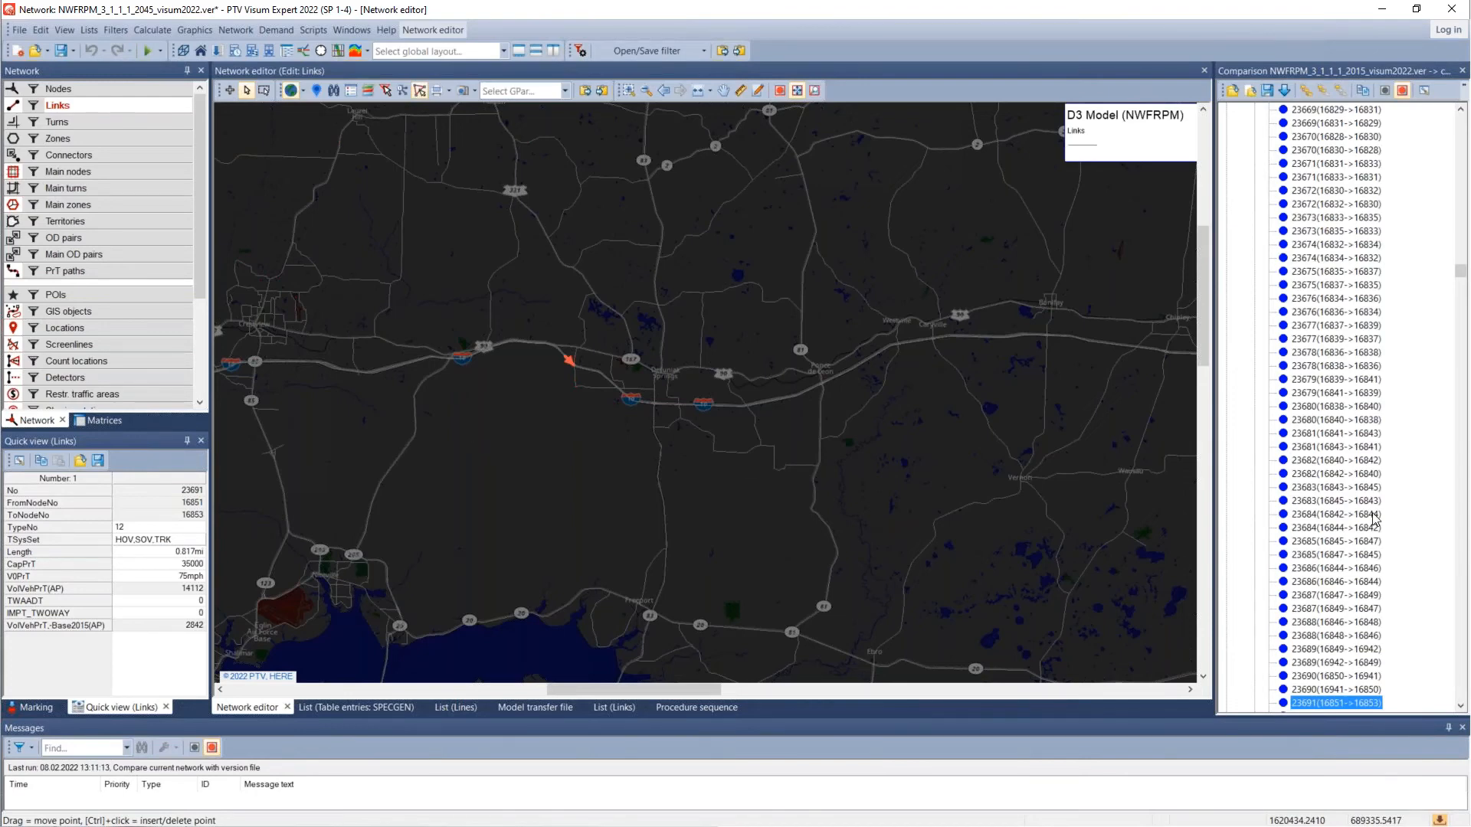
Step: Load a saved graphic parameters file from the graphics folder into the network editor, reading all graphic parameters
drag(1470, 337, 805, 275)
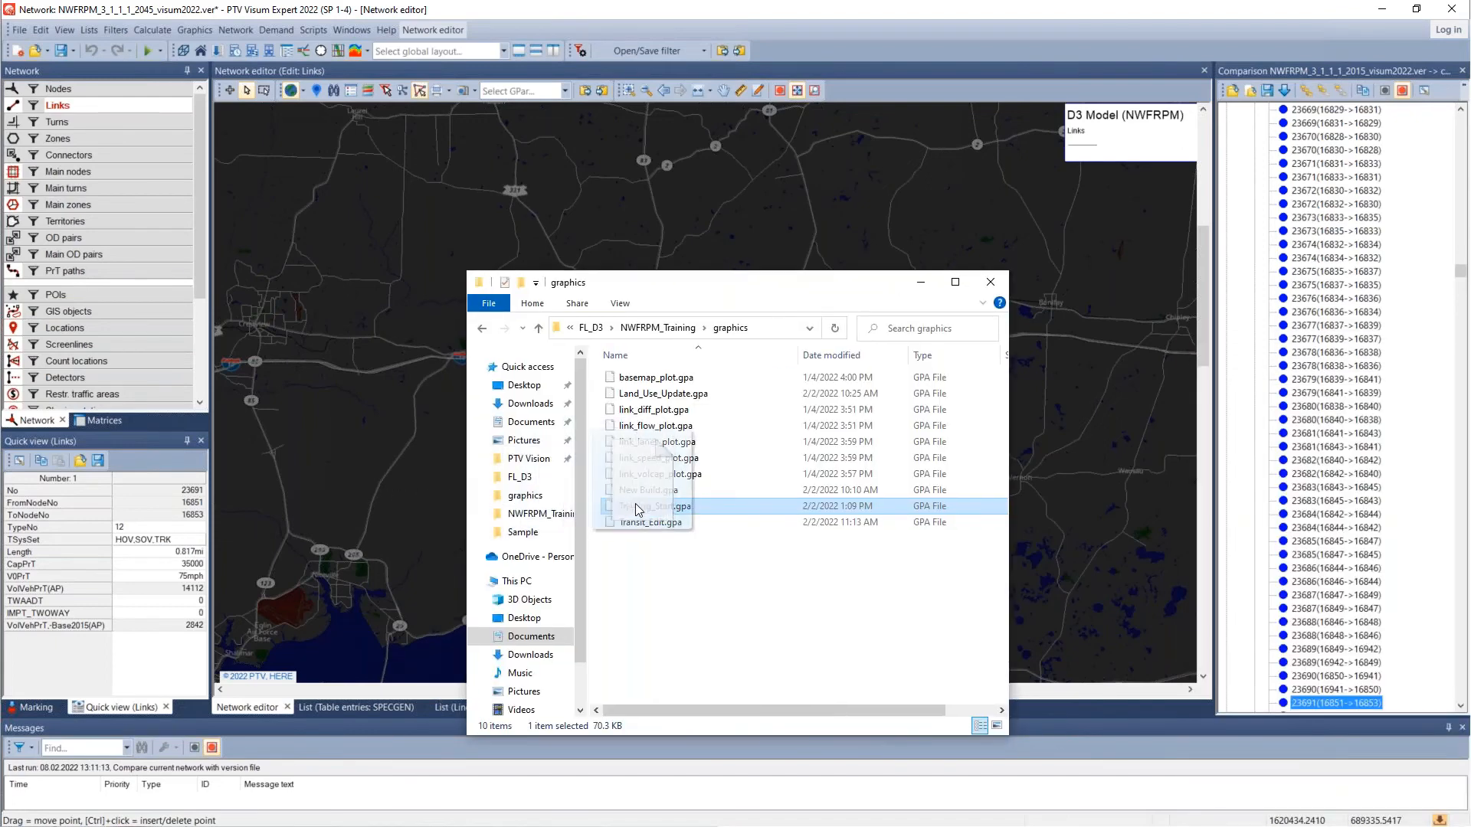
drag(642, 512, 425, 476)
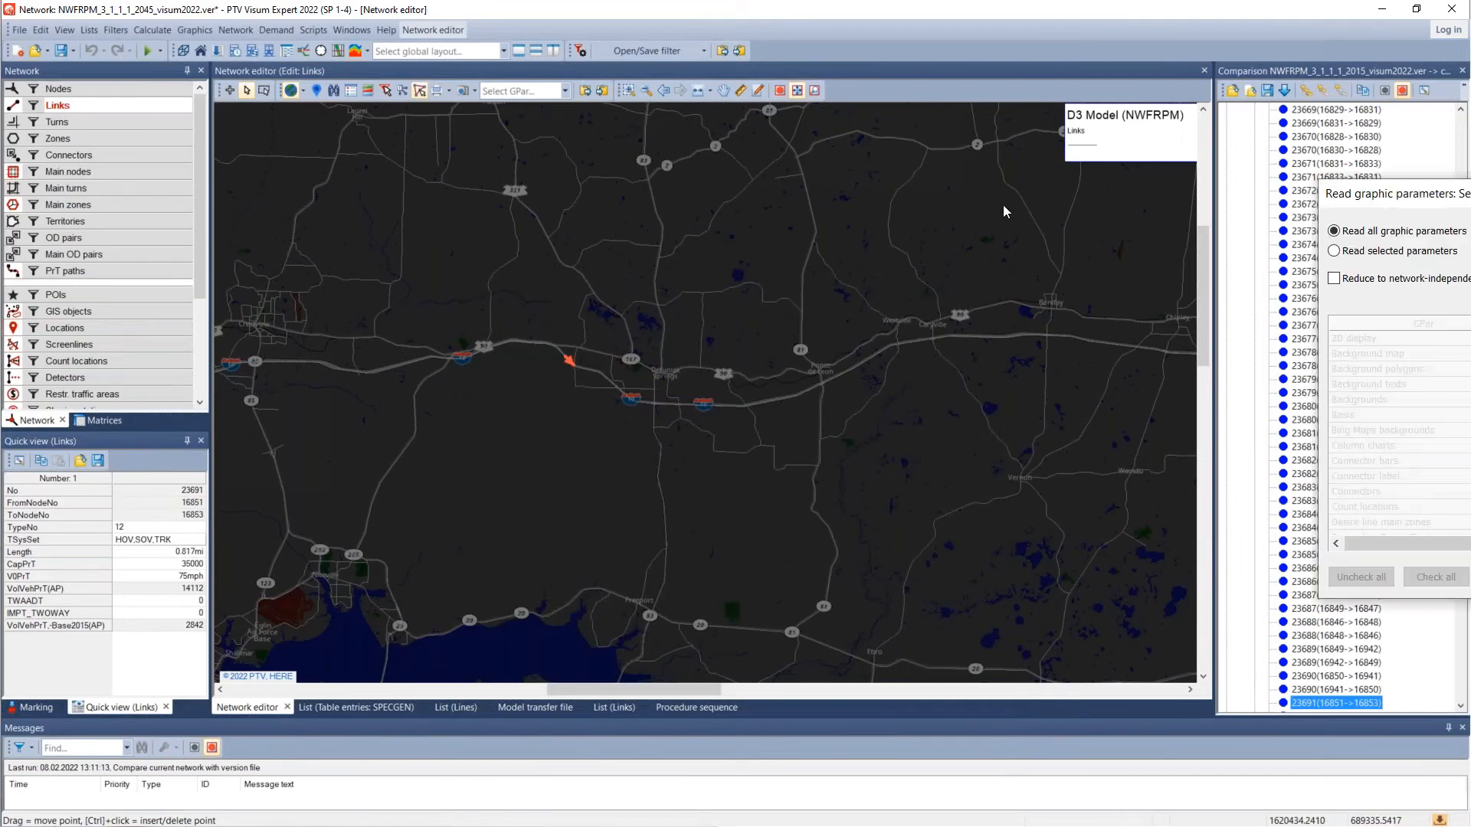
click(560, 502)
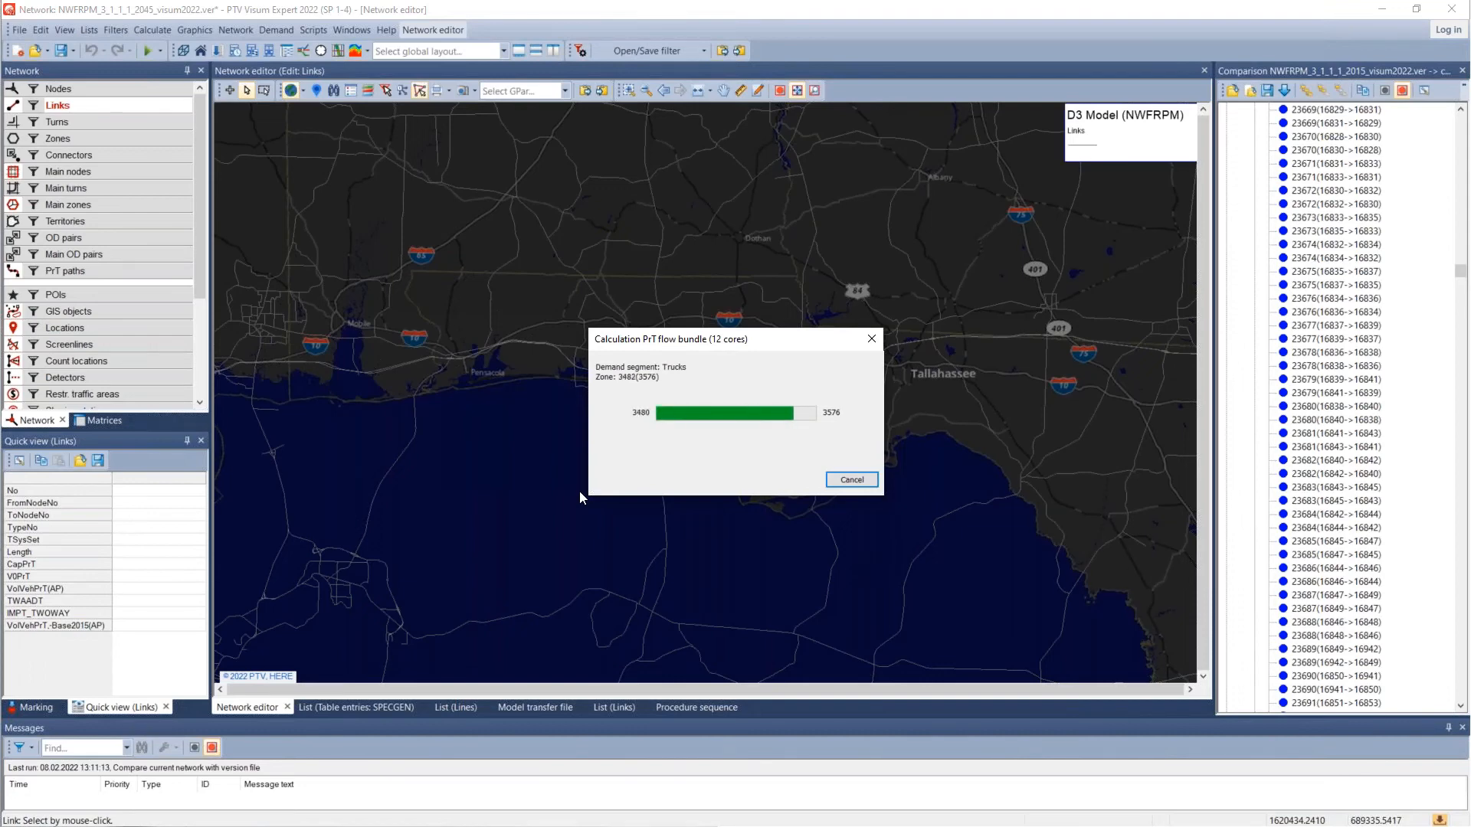
click(840, 425)
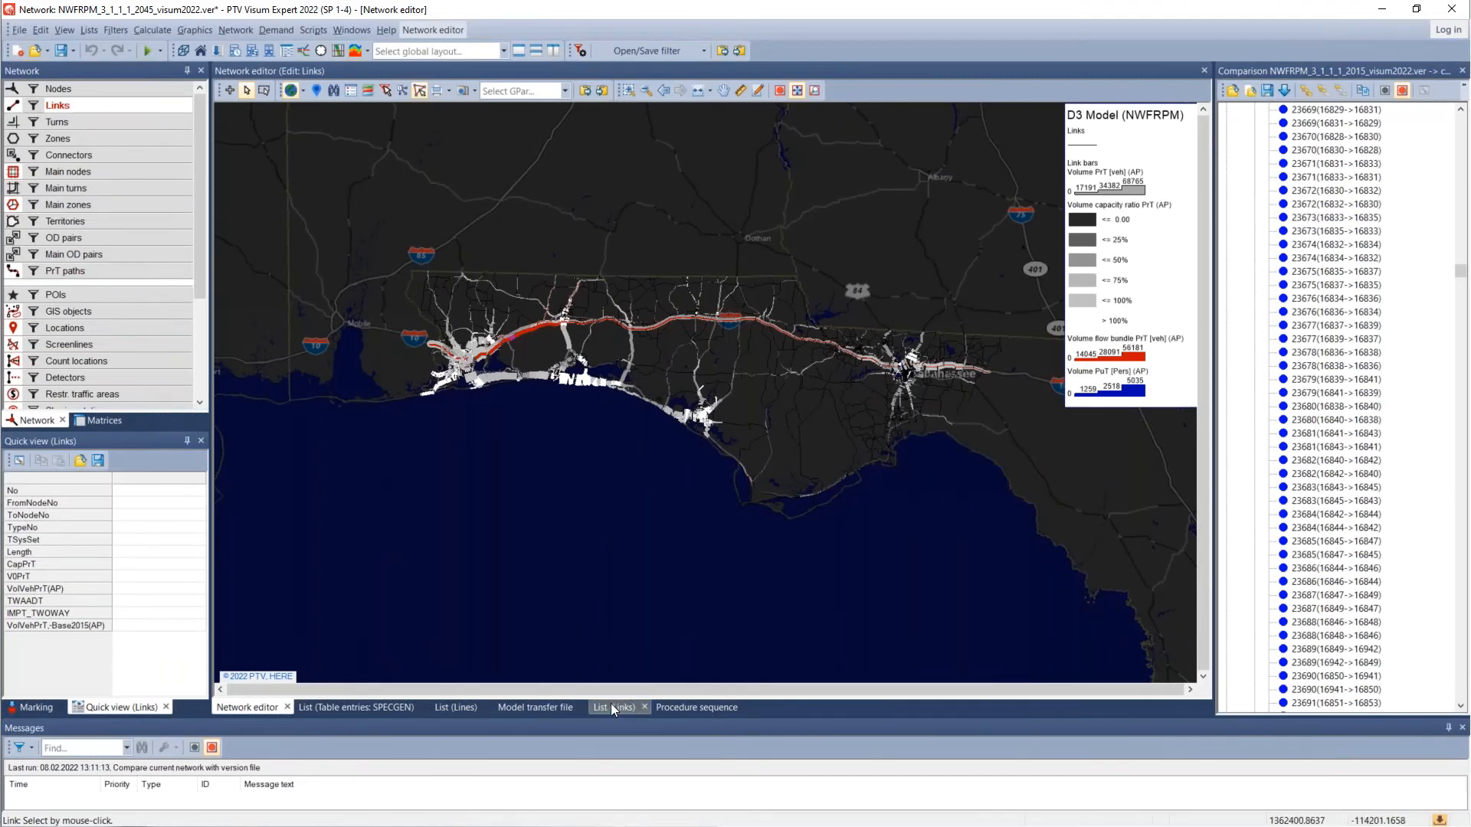
Step: Open a new list of the network's links and look through its attribute columns
click(125, 105)
right_click(125, 105)
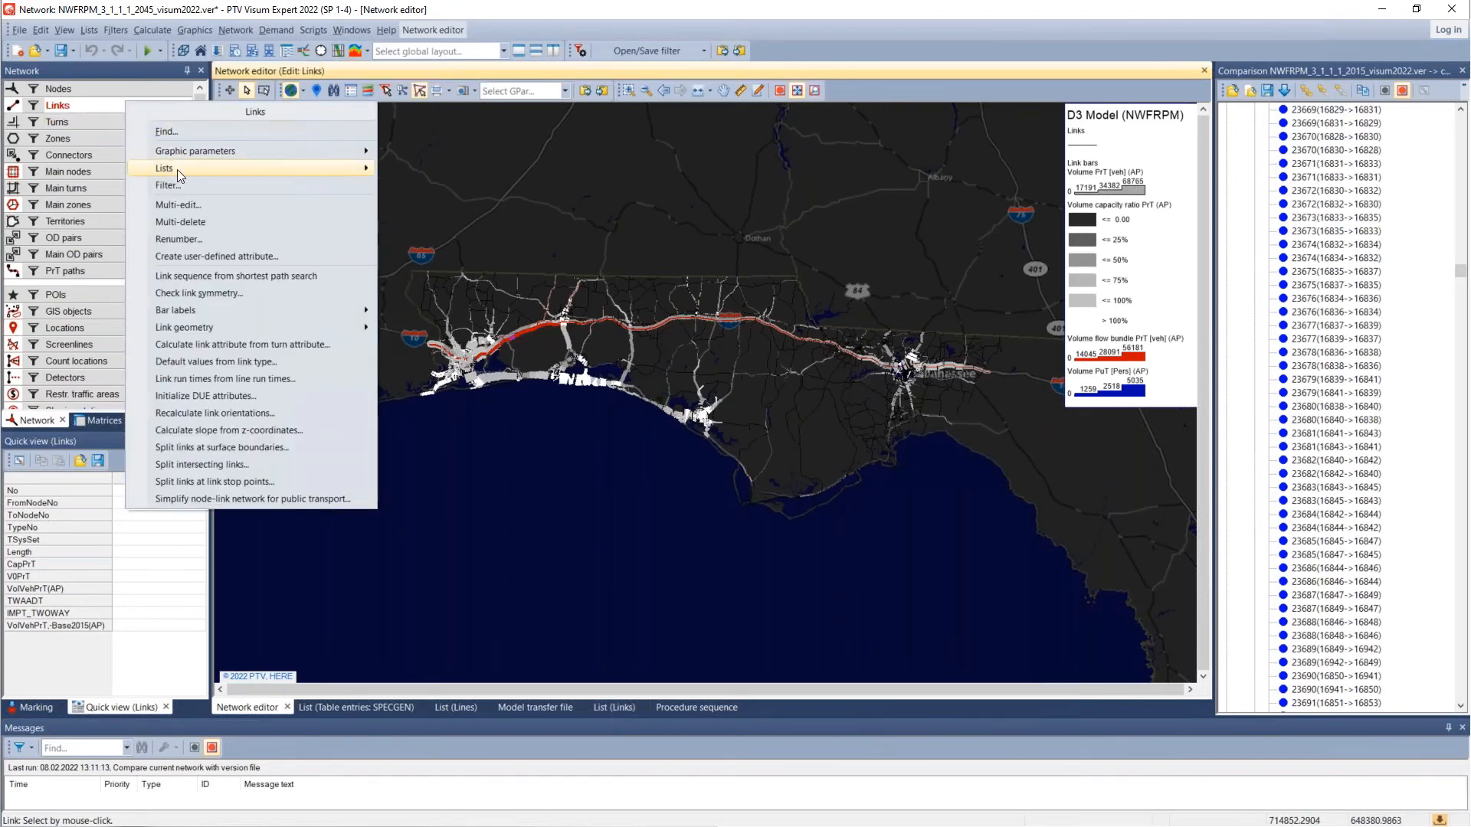
click(93, 105)
right_click(94, 104)
mouse_move(142, 173)
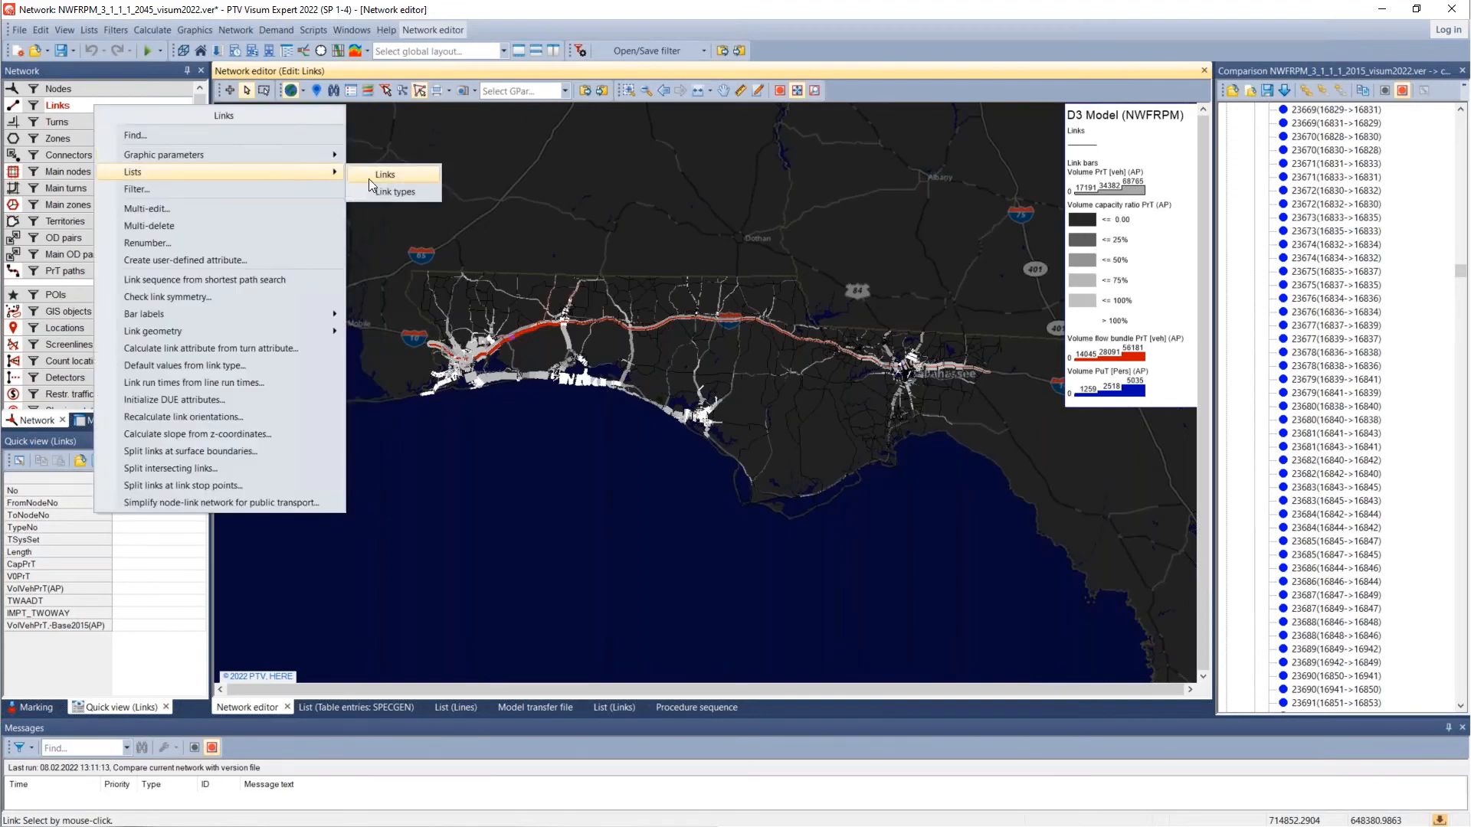
click(371, 178)
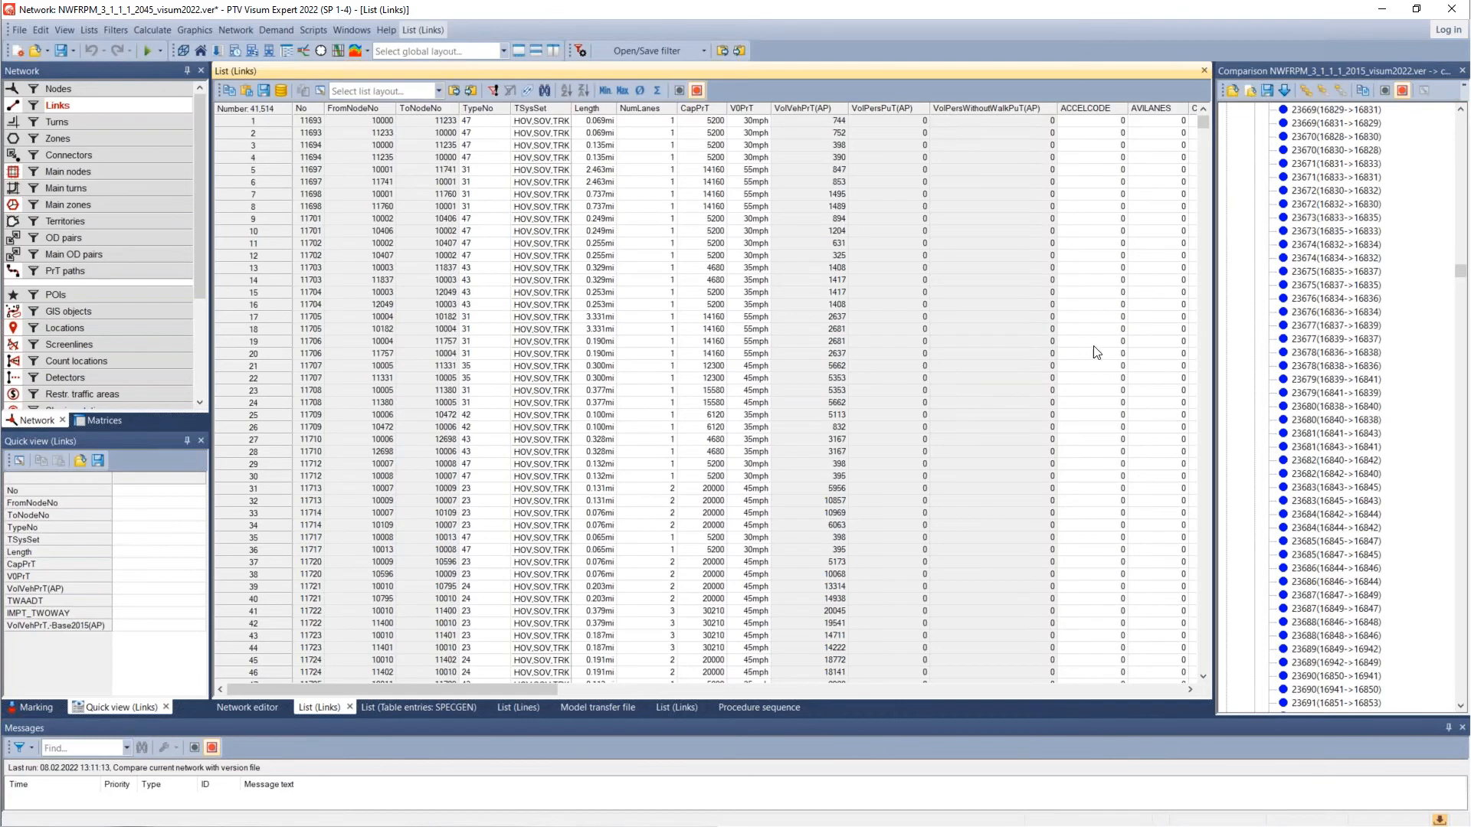
drag(409, 690, 392, 633)
drag(979, 330, 947, 179)
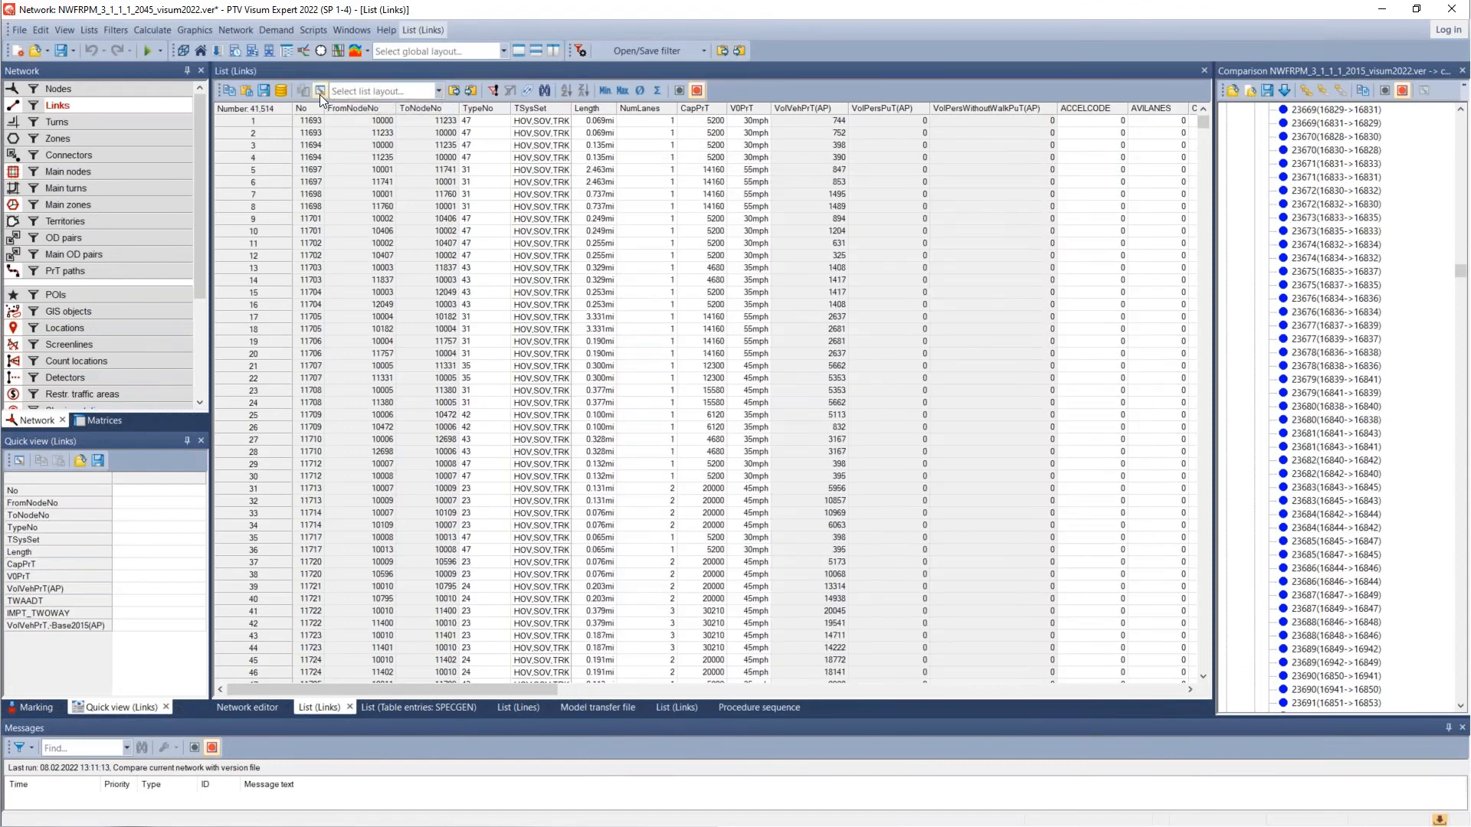
Step: Remove v0 PrT, Volume PrT [veh] (AP) and all attributes below them from the link list, keeping Number through Capacity PrT
click(321, 91)
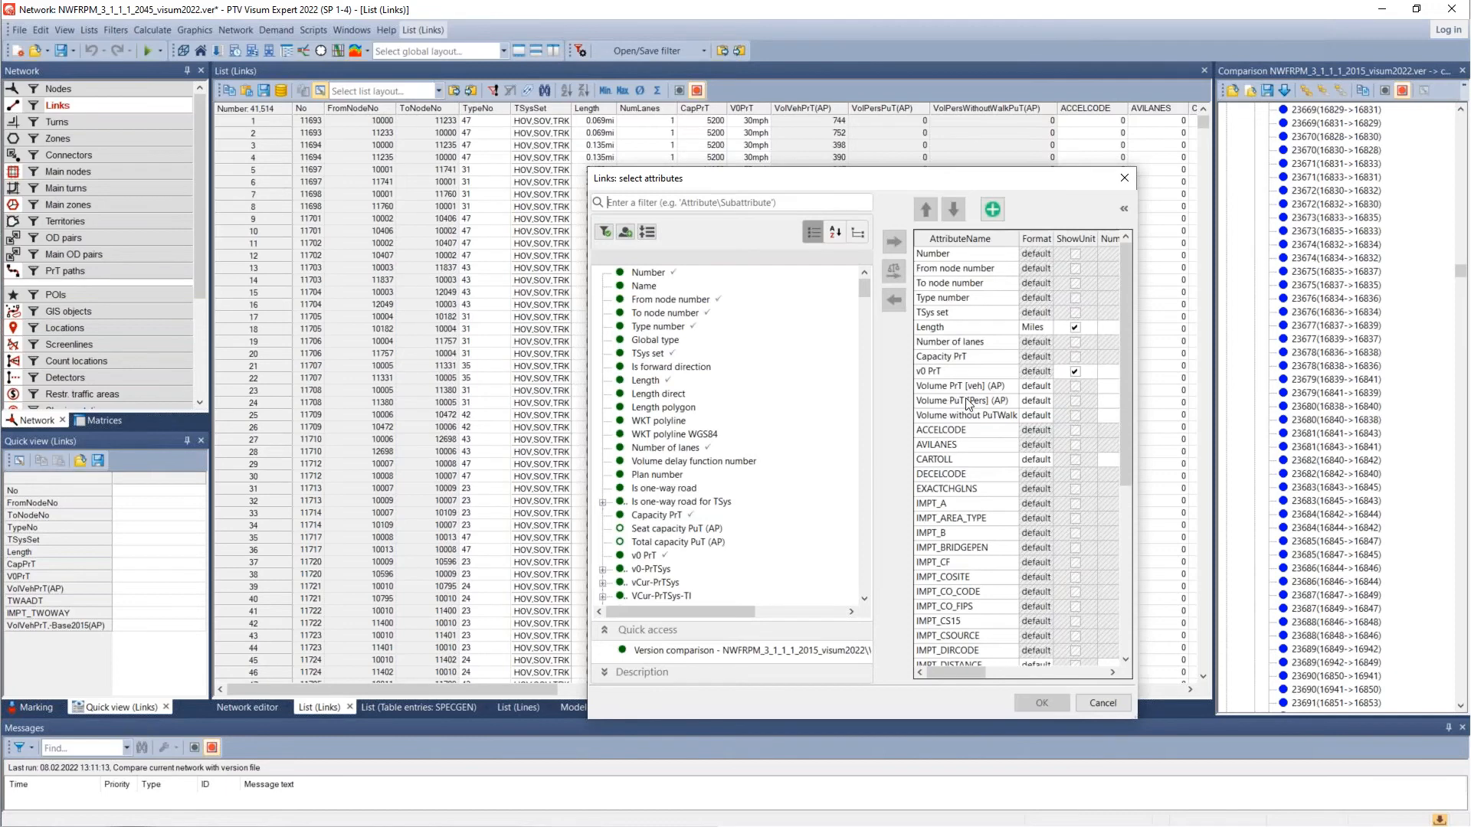
scroll(950, 408, down, 2)
drag(933, 318, 983, 732)
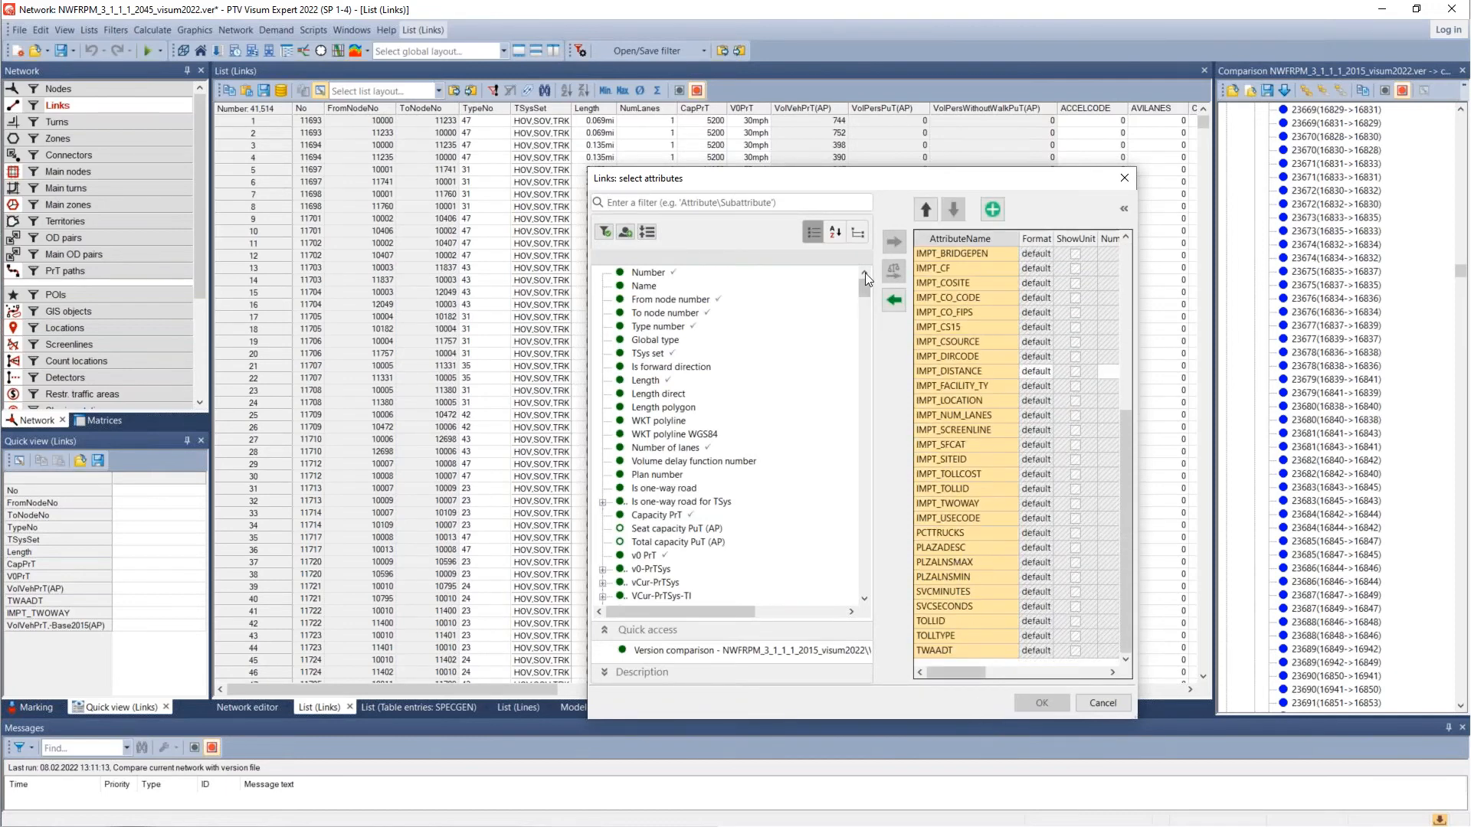
click(892, 305)
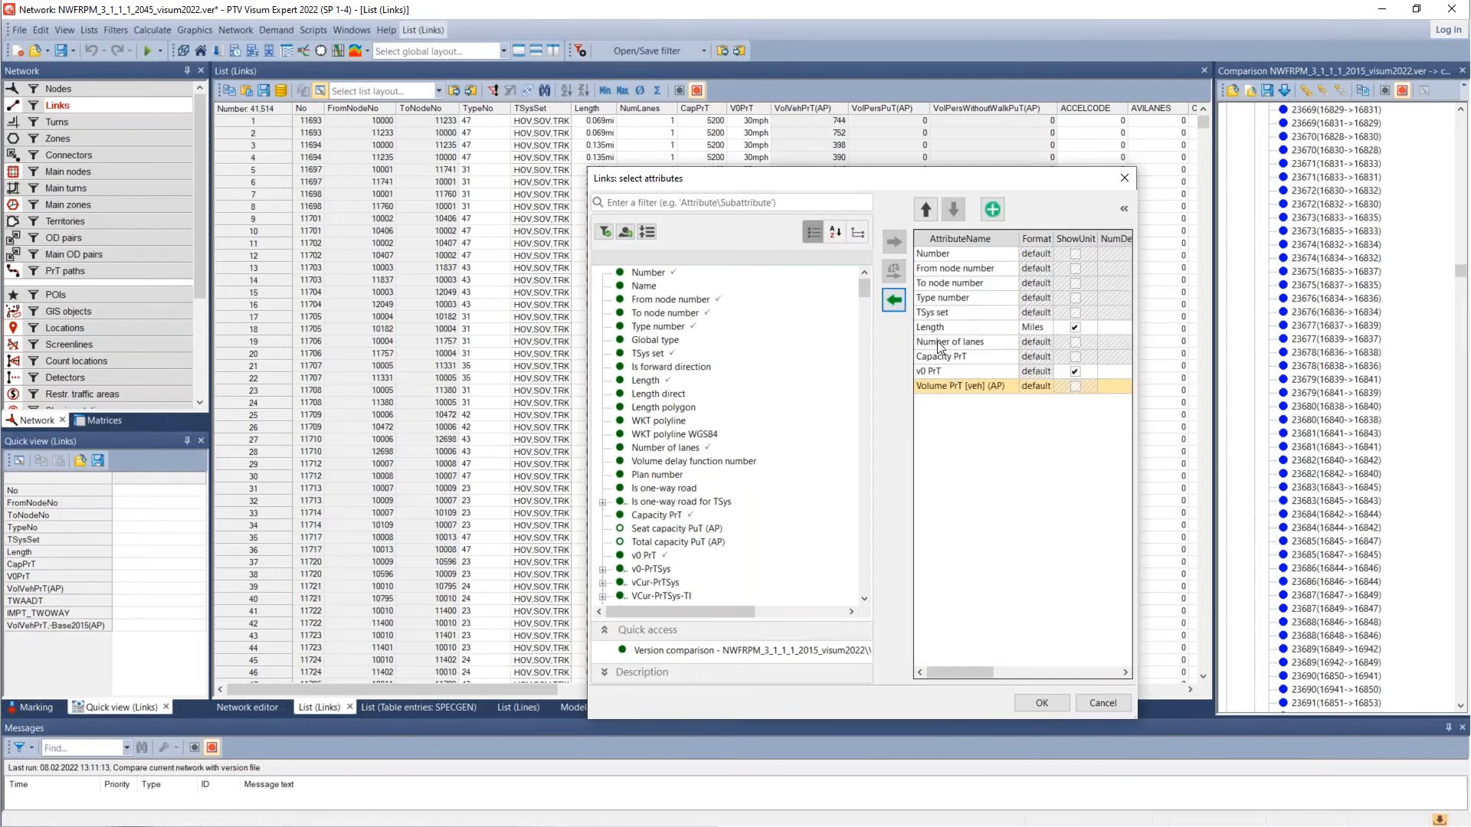
shift+click(942, 371)
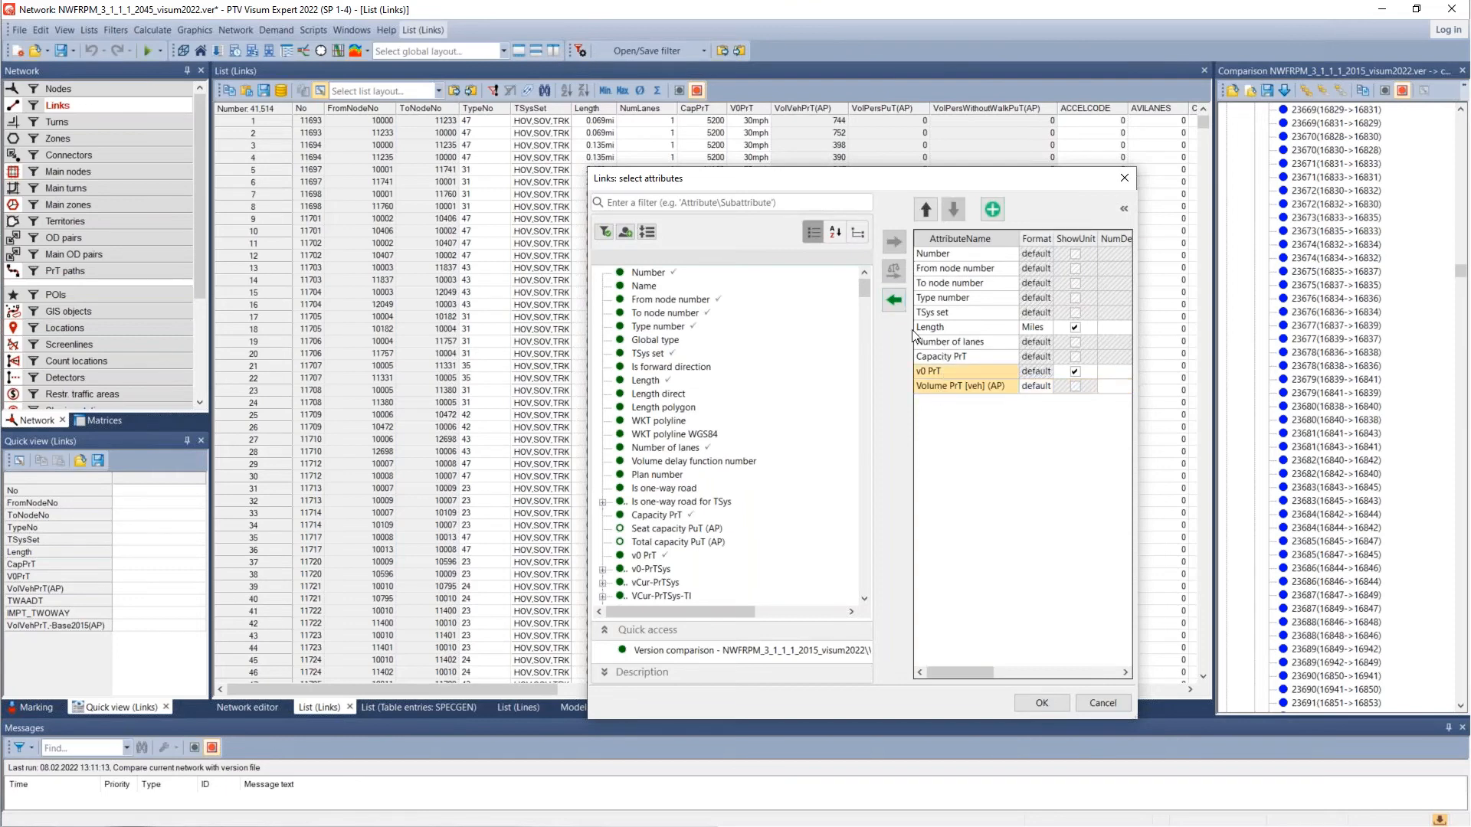
click(893, 299)
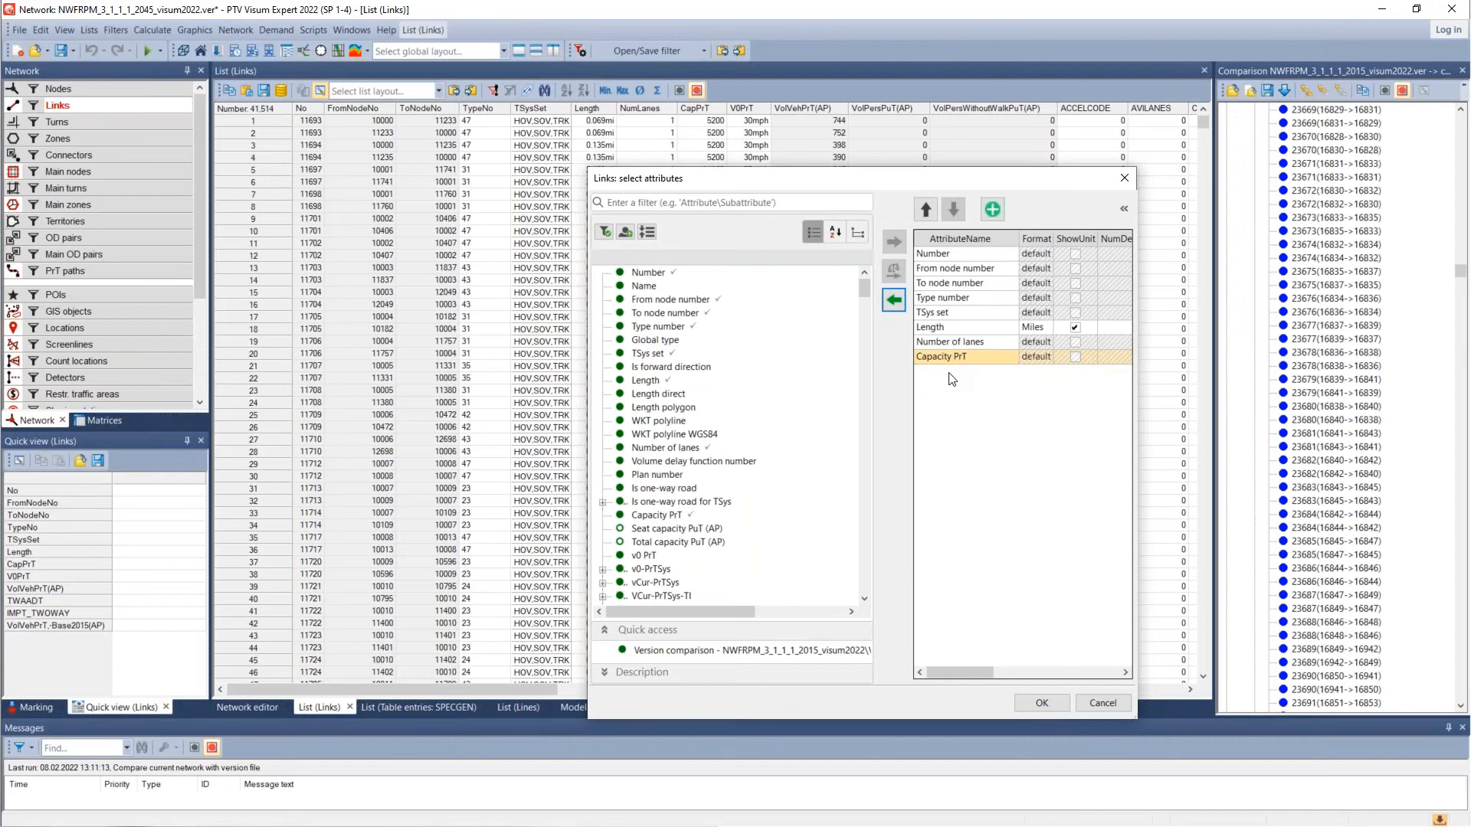
click(894, 303)
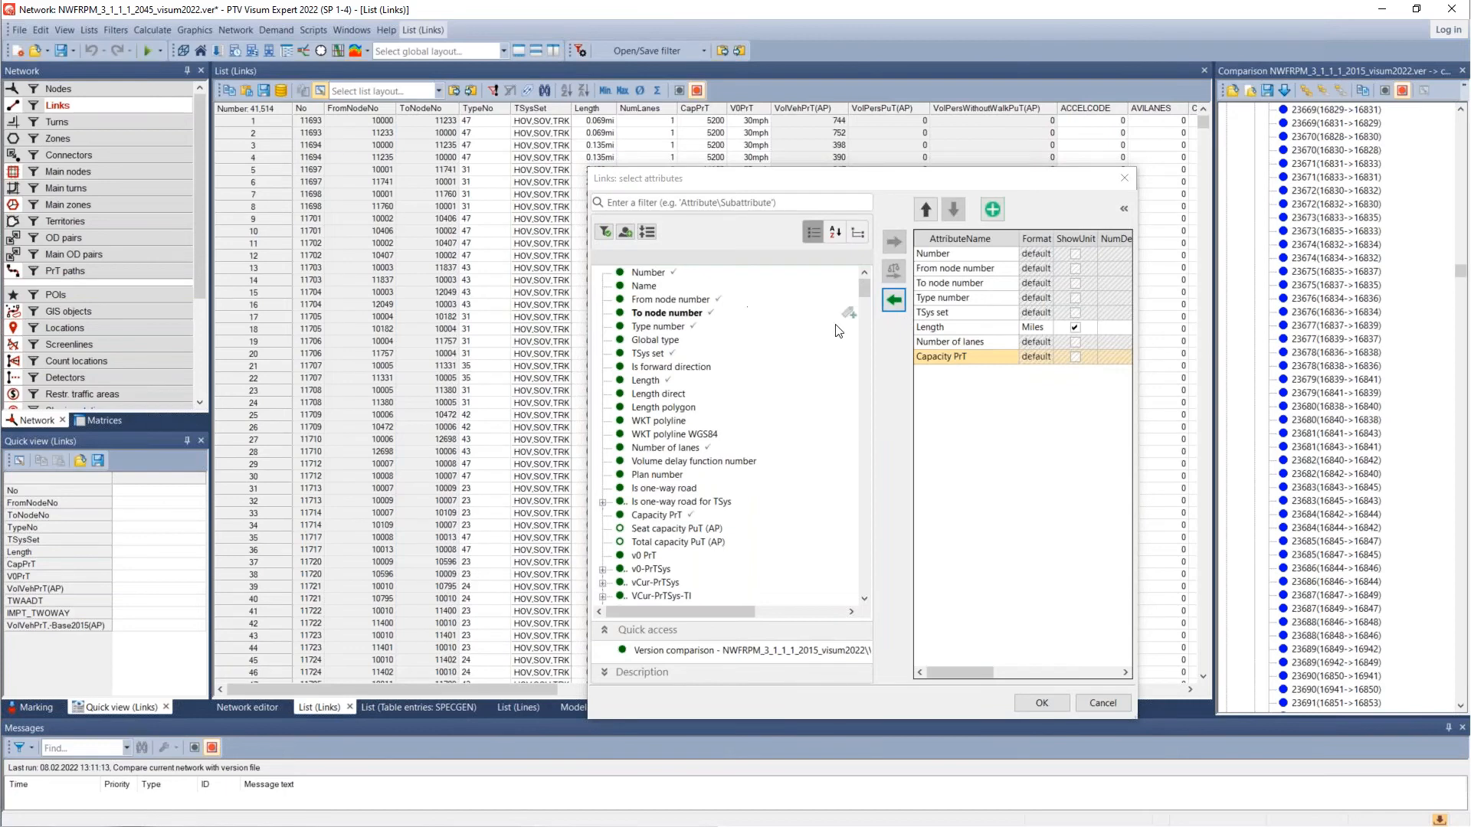
click(1042, 703)
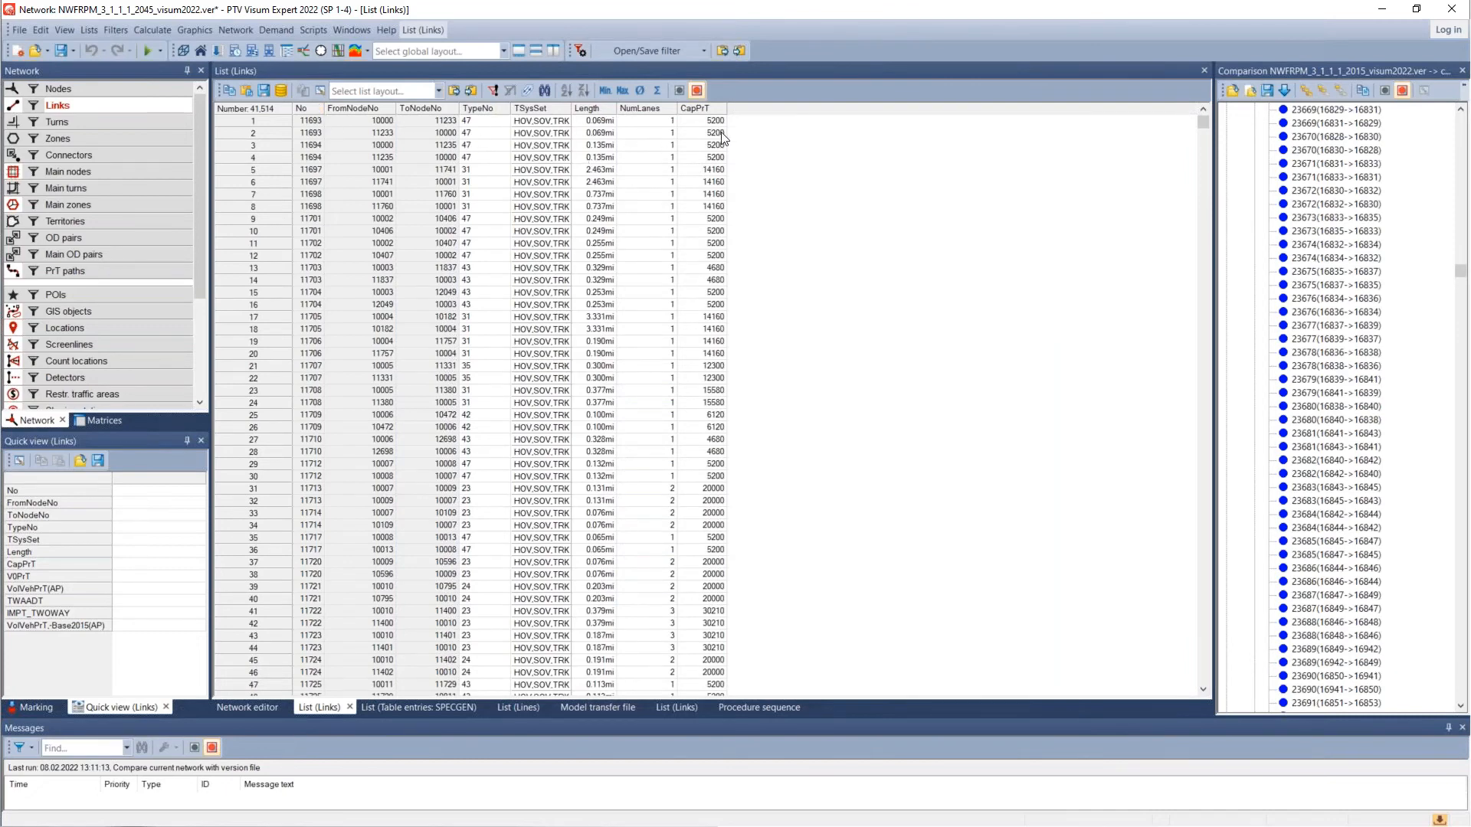
Step: Filter the link attributes by "vol" and add this network's Volume PrT [veh] together with its values from all version comparisons
click(319, 91)
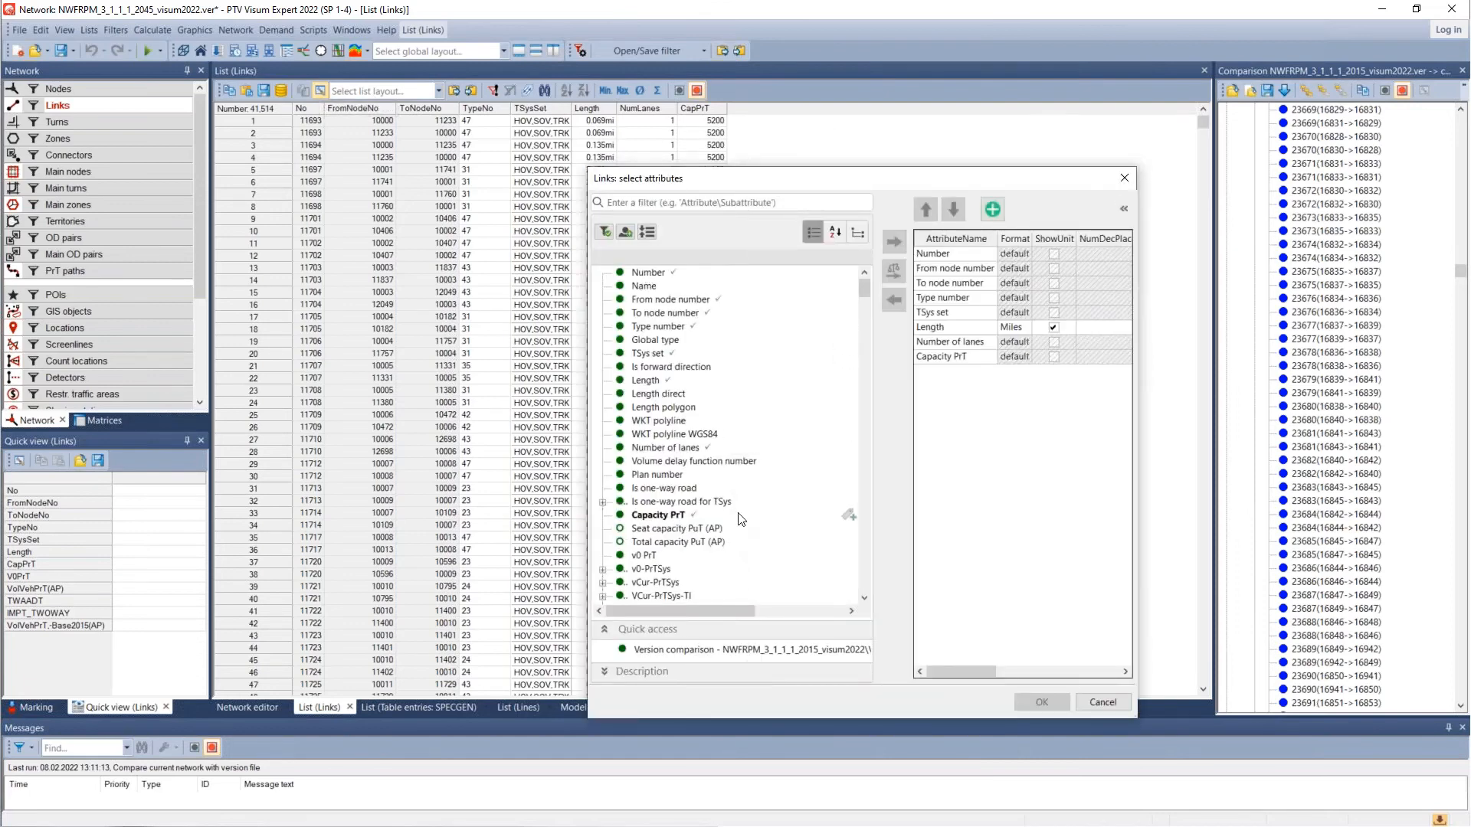
scroll(719, 434, down, 3)
scroll(718, 435, down, 4)
scroll(766, 445, down, 15)
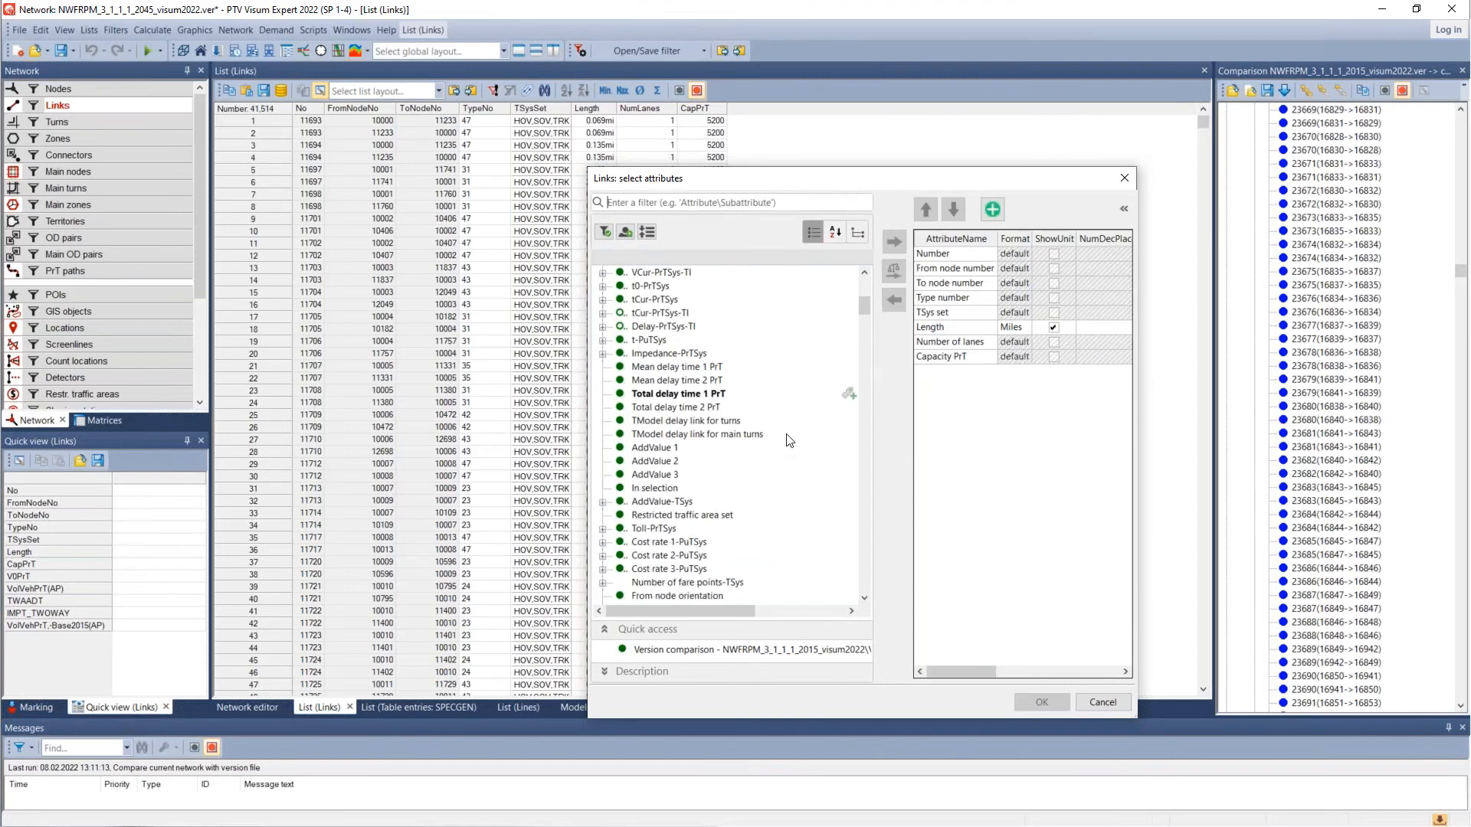
scroll(789, 446, down, 10)
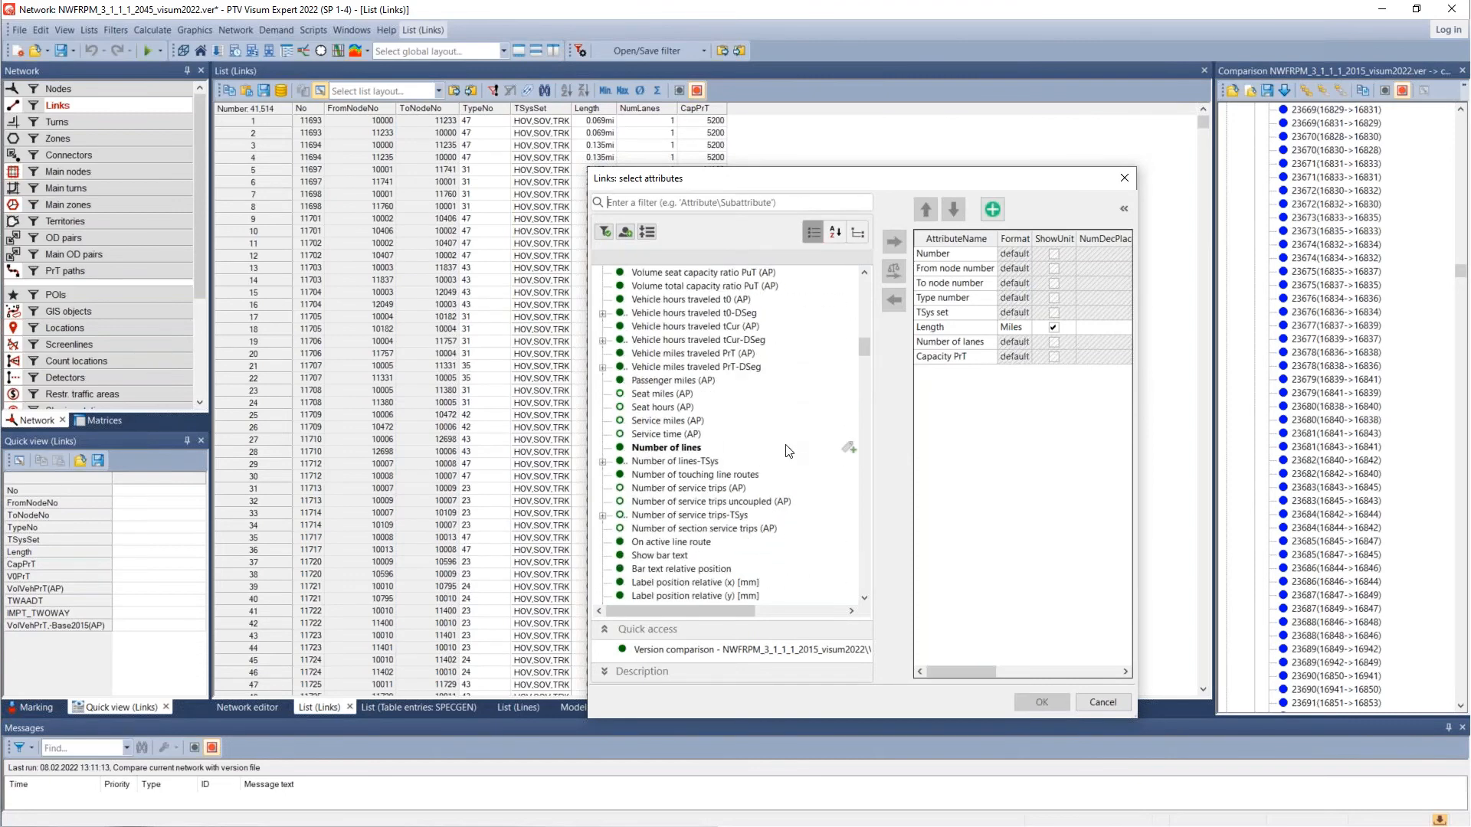
text(vol)
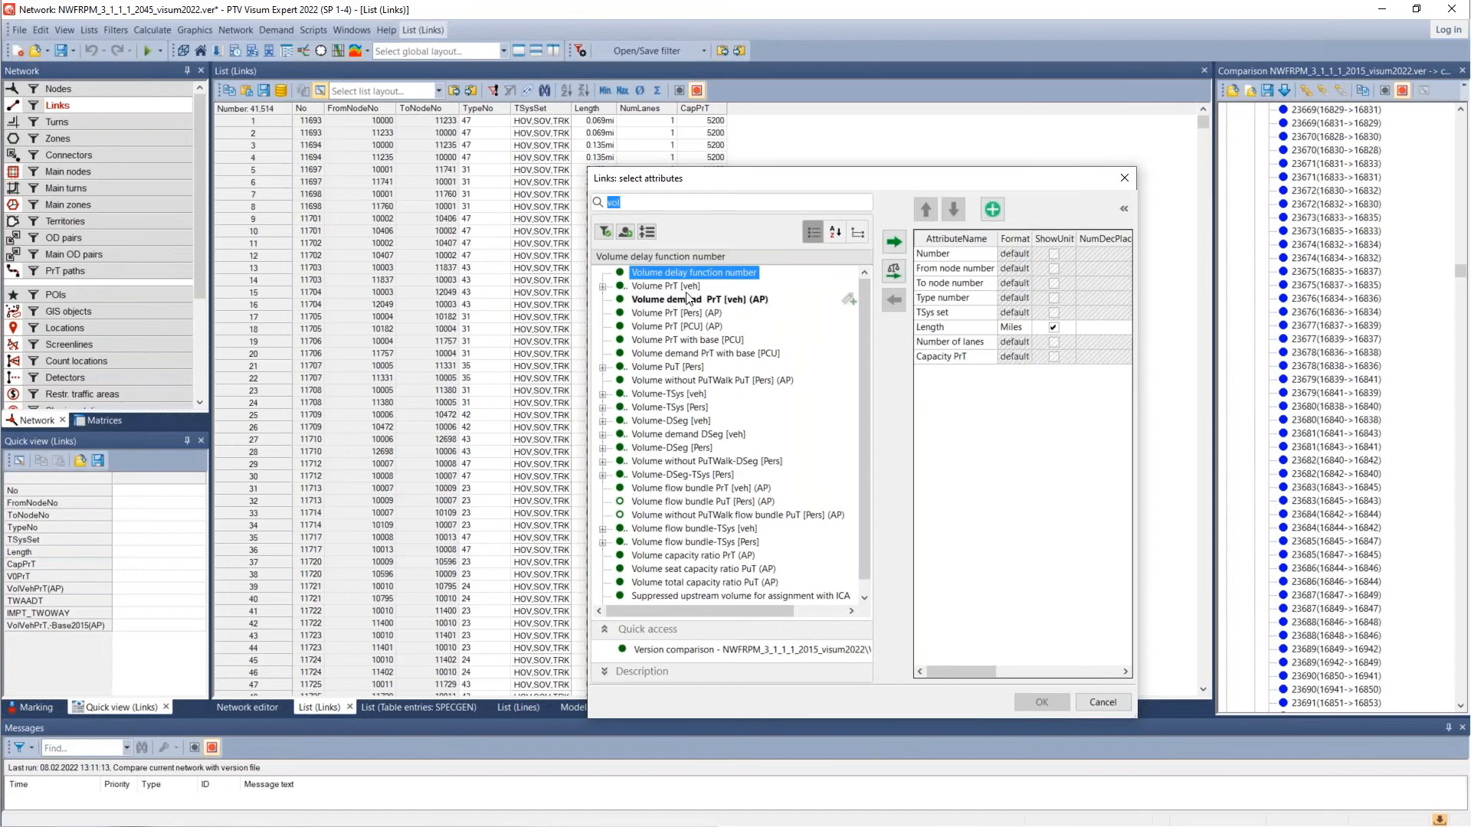
click(603, 286)
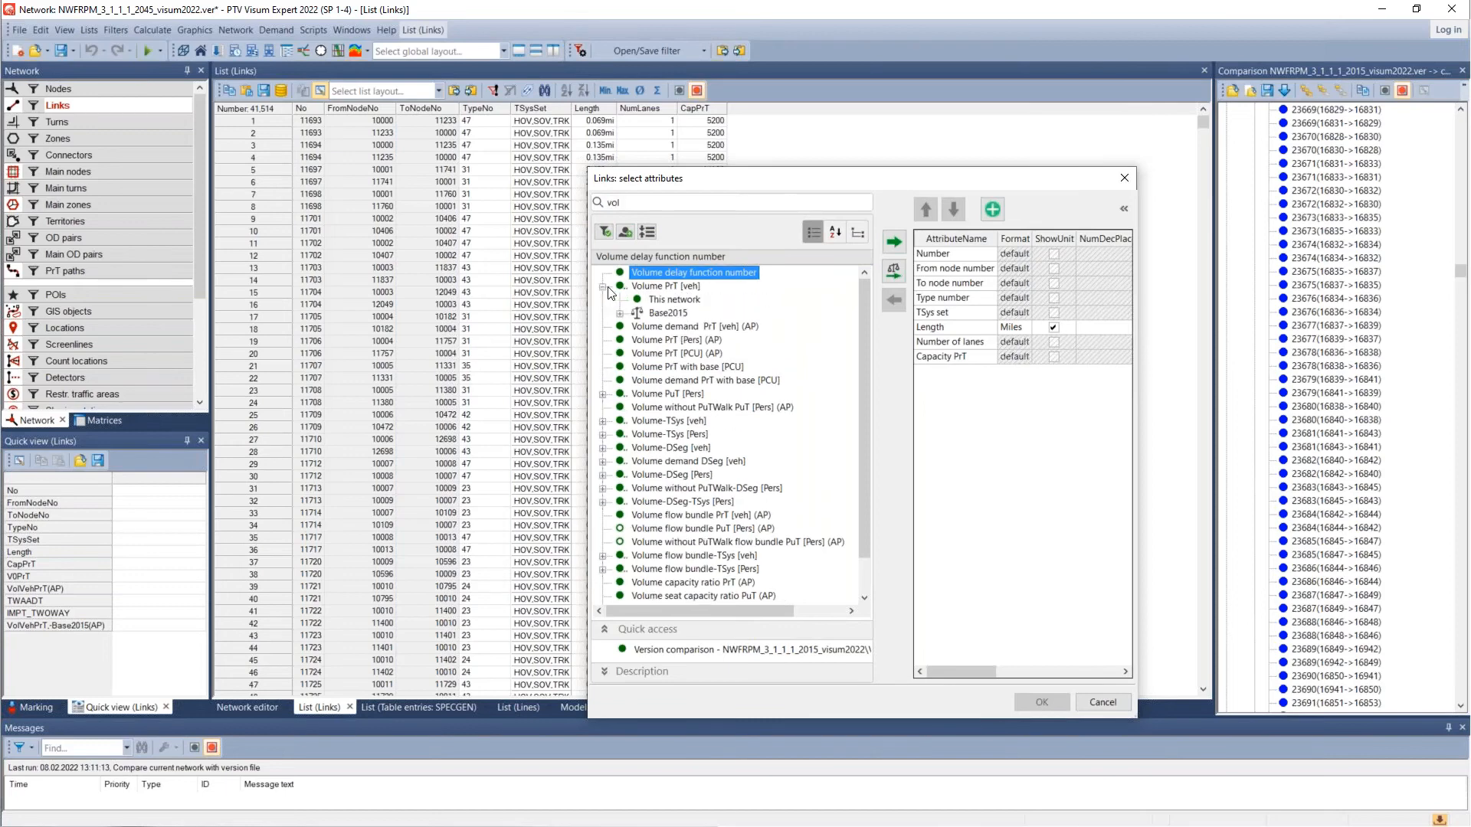
click(671, 307)
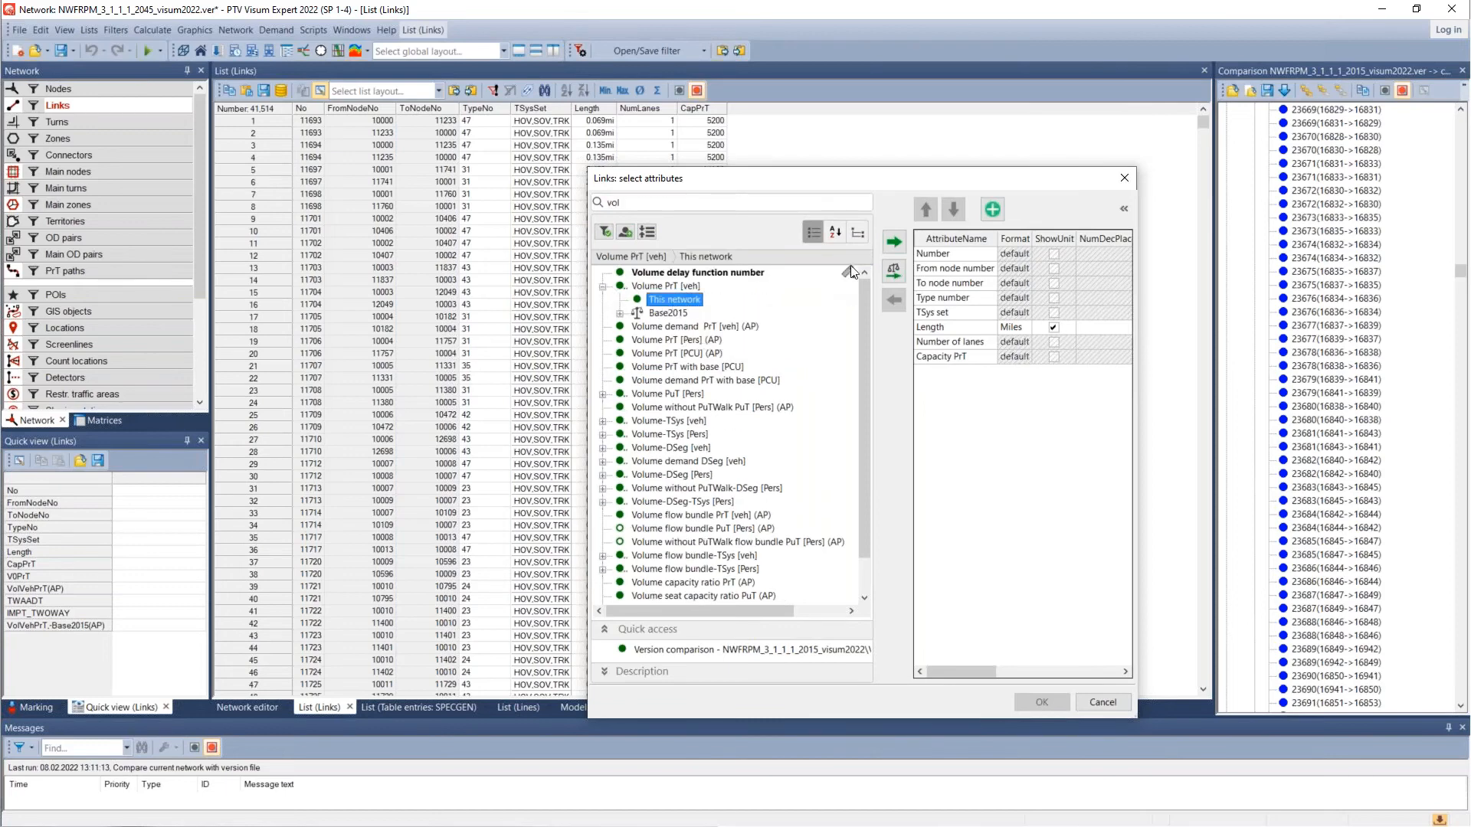
click(894, 276)
Step: Widen the attribute selection and its name column to show the full comparison names, and apply the added attributes to the list
drag(996, 236, 1062, 237)
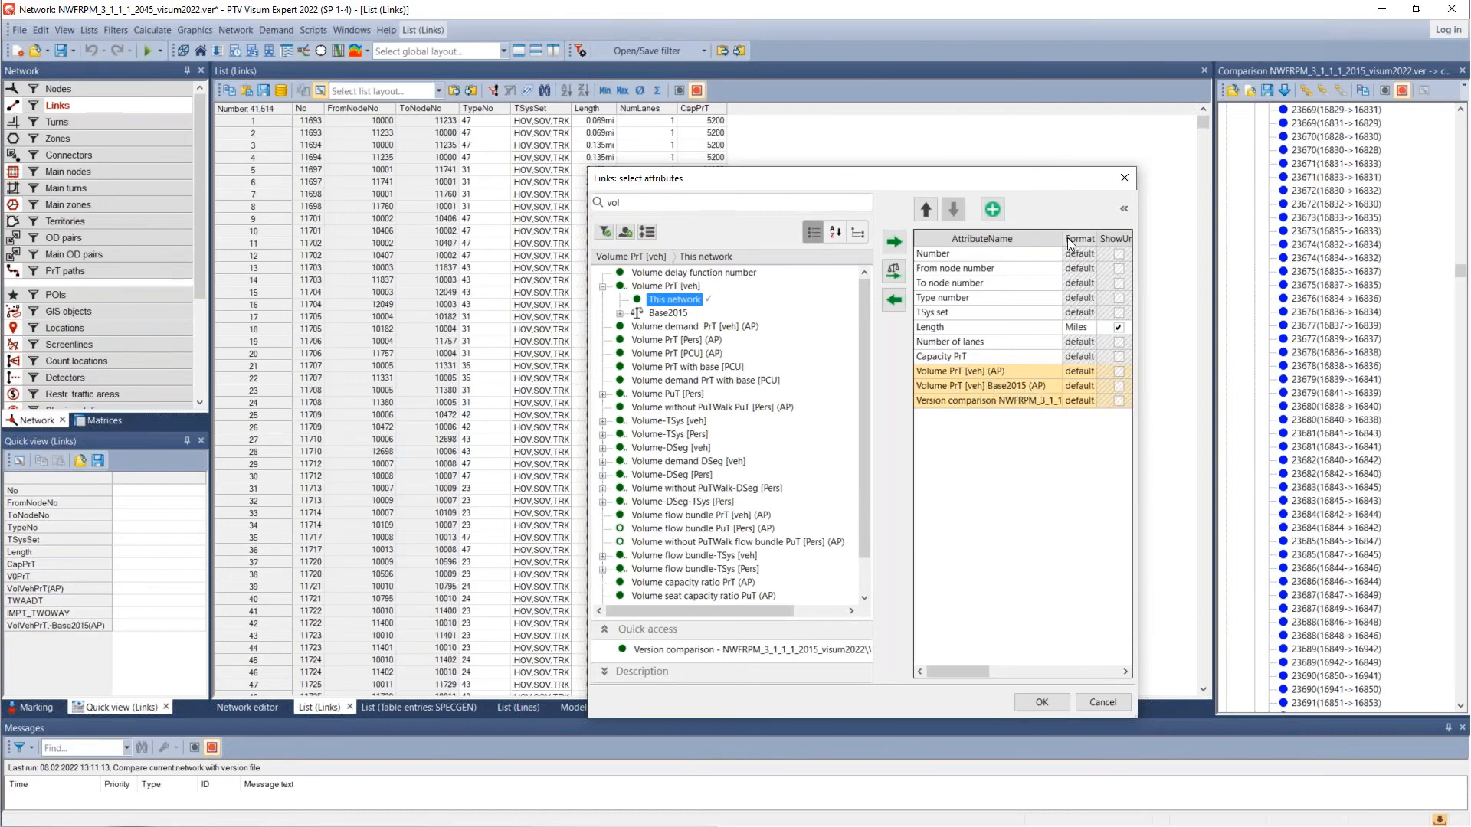
drag(1064, 240, 1105, 245)
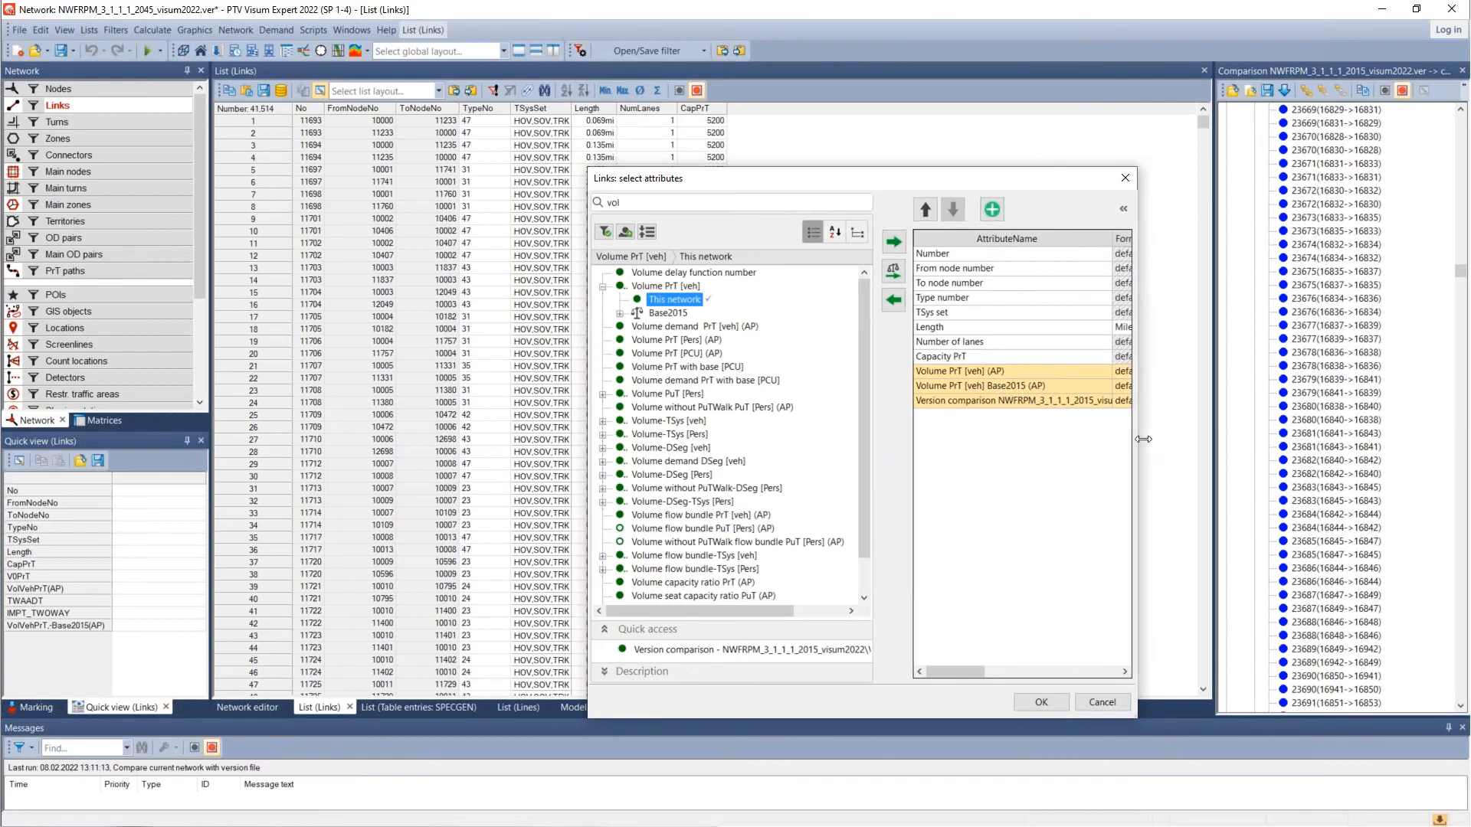
drag(1113, 255, 1254, 254)
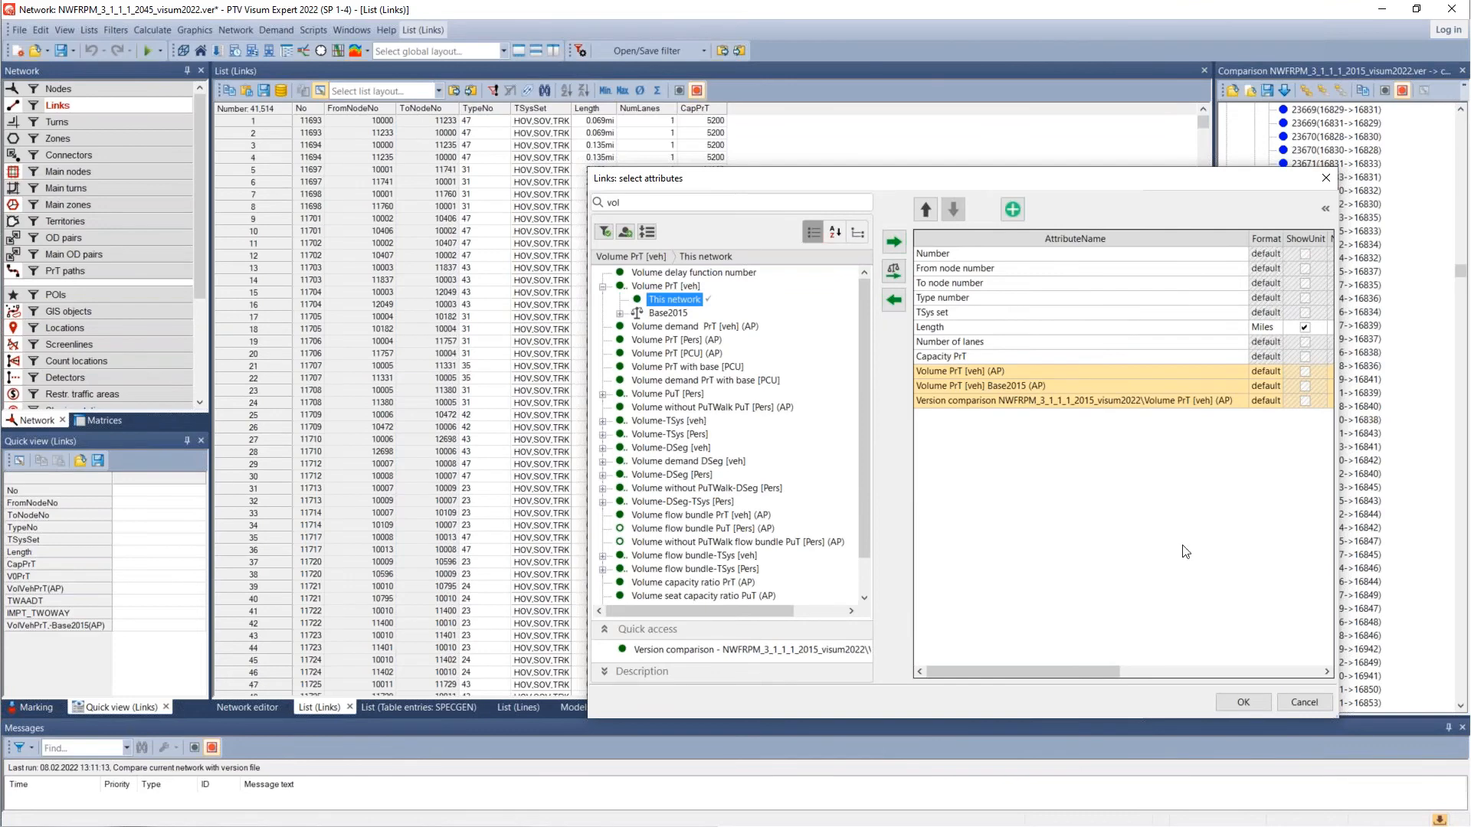
click(1242, 704)
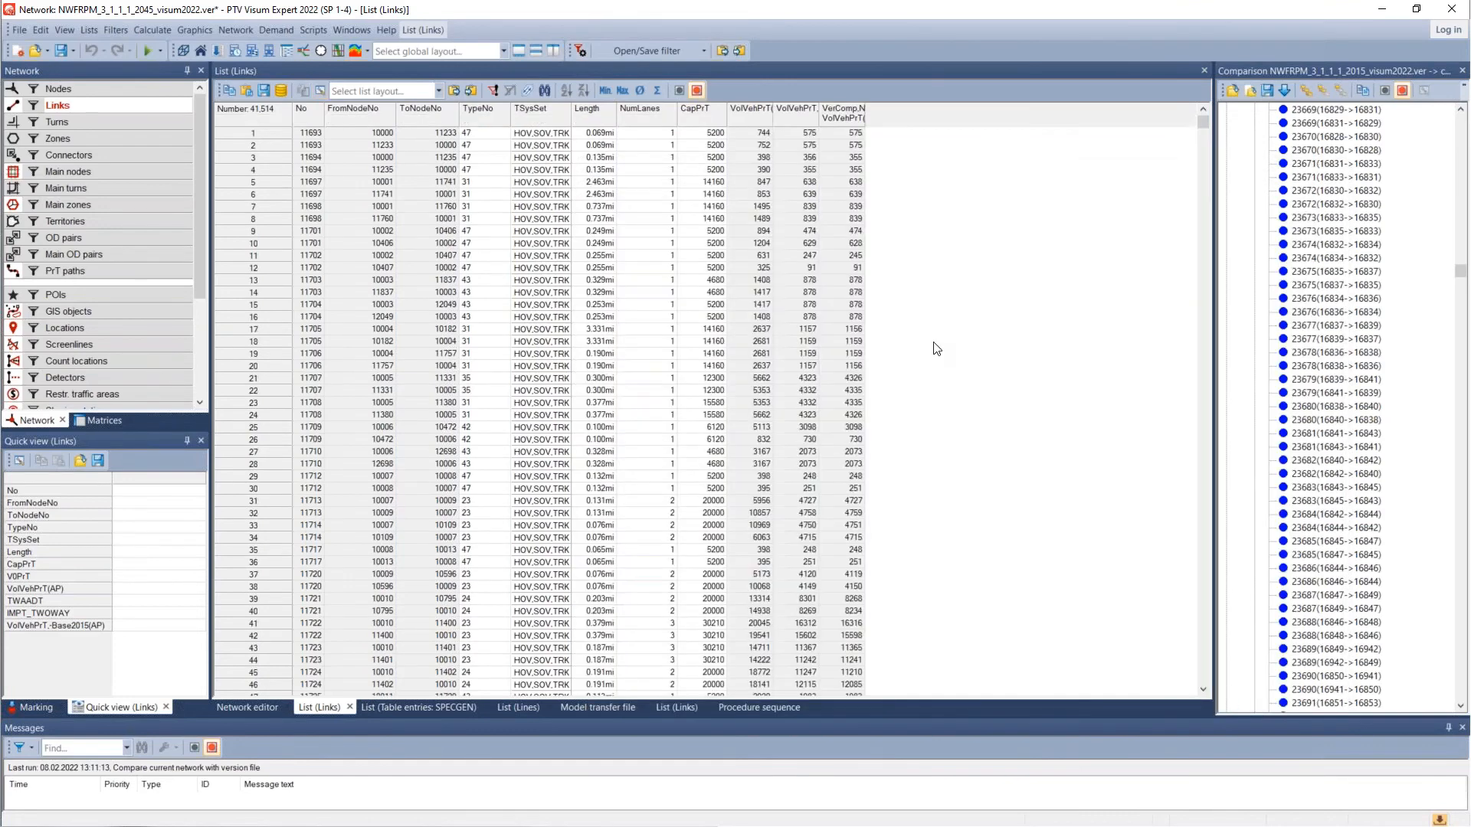
Step: Widen the two comparison volume columns to read their full headings, and narrow both columns again
double_click(866, 115)
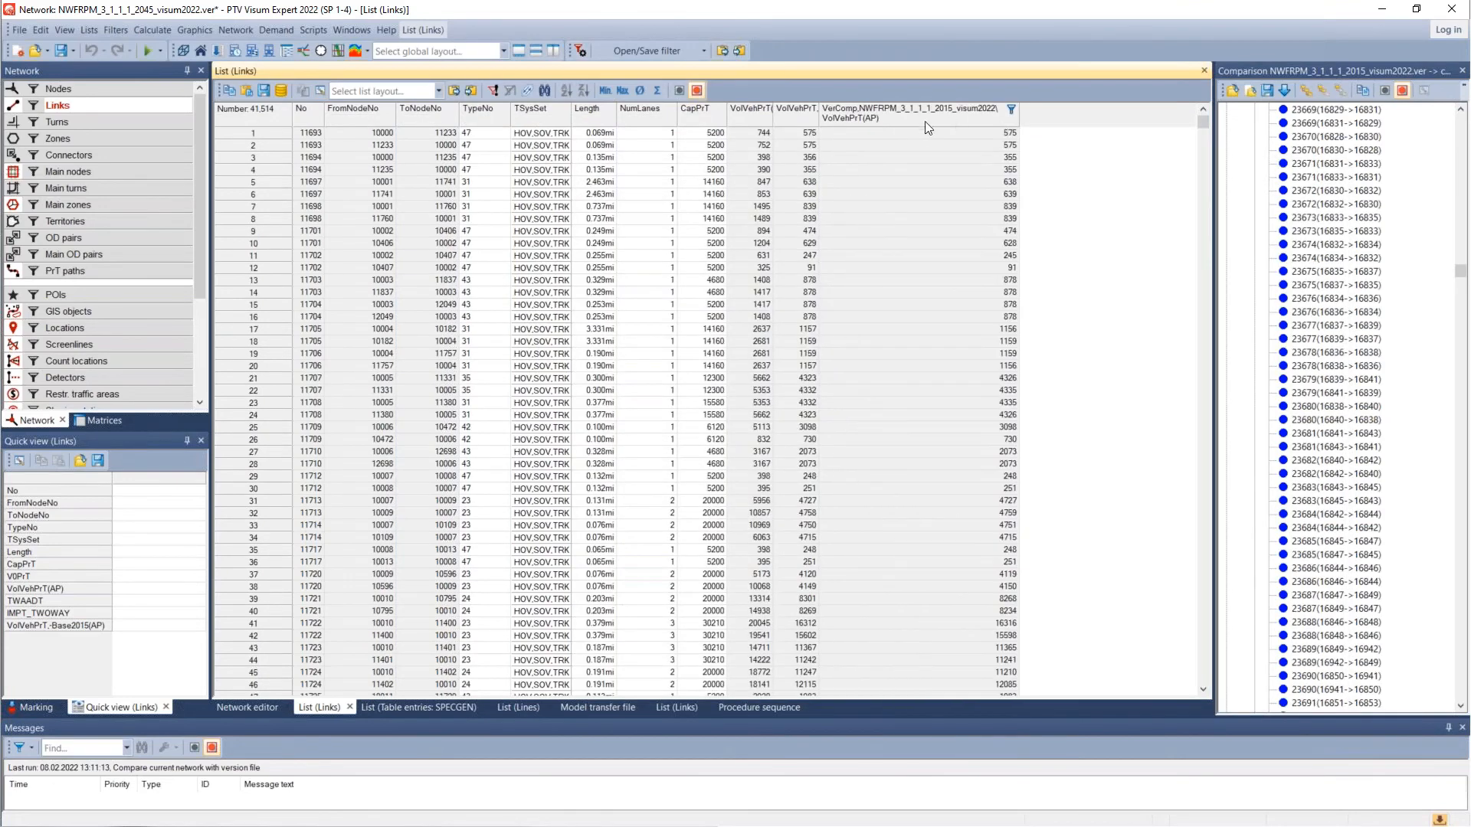
double_click(817, 110)
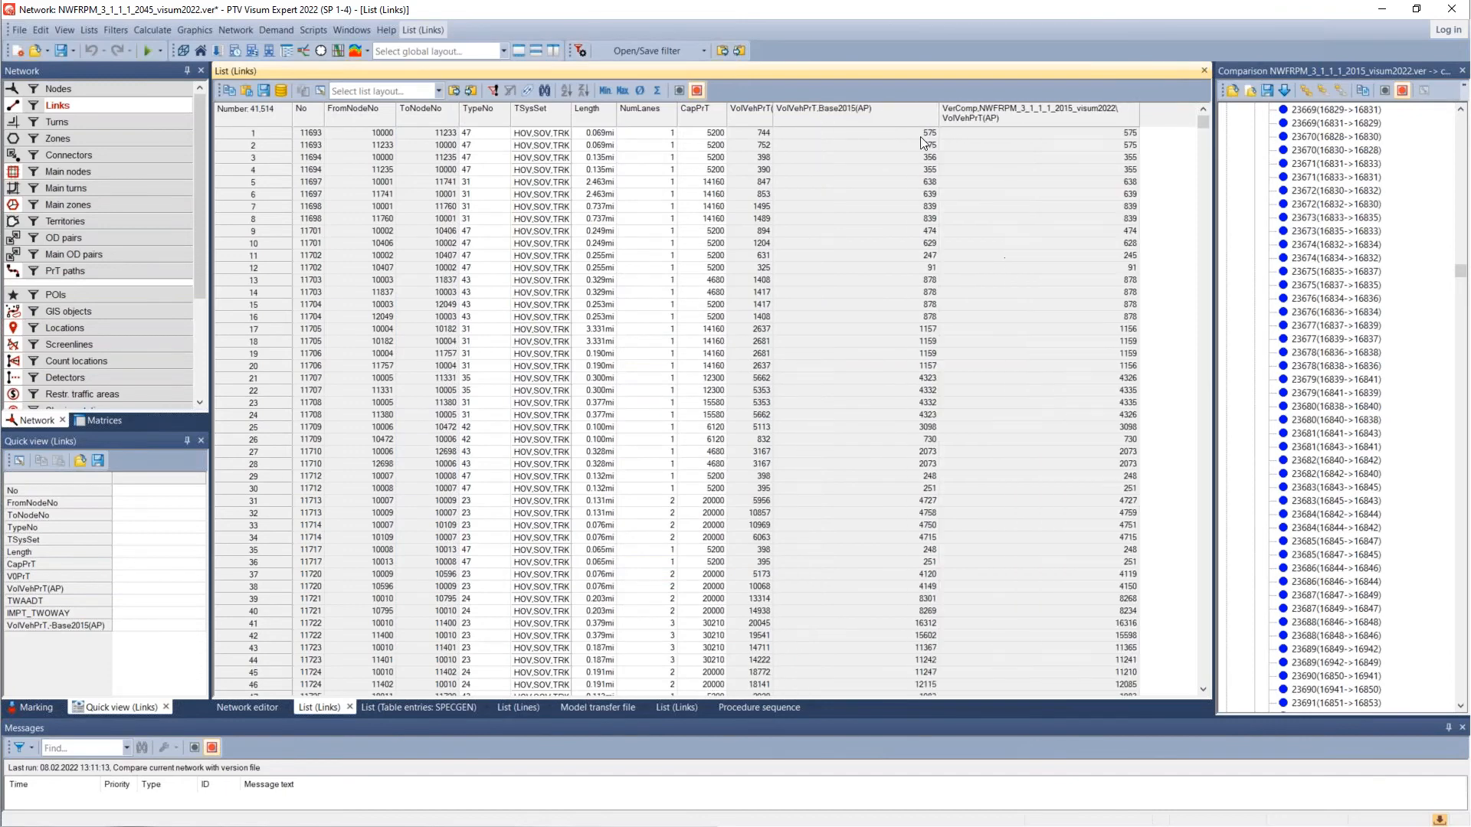
drag(940, 113, 806, 113)
drag(1007, 112, 858, 113)
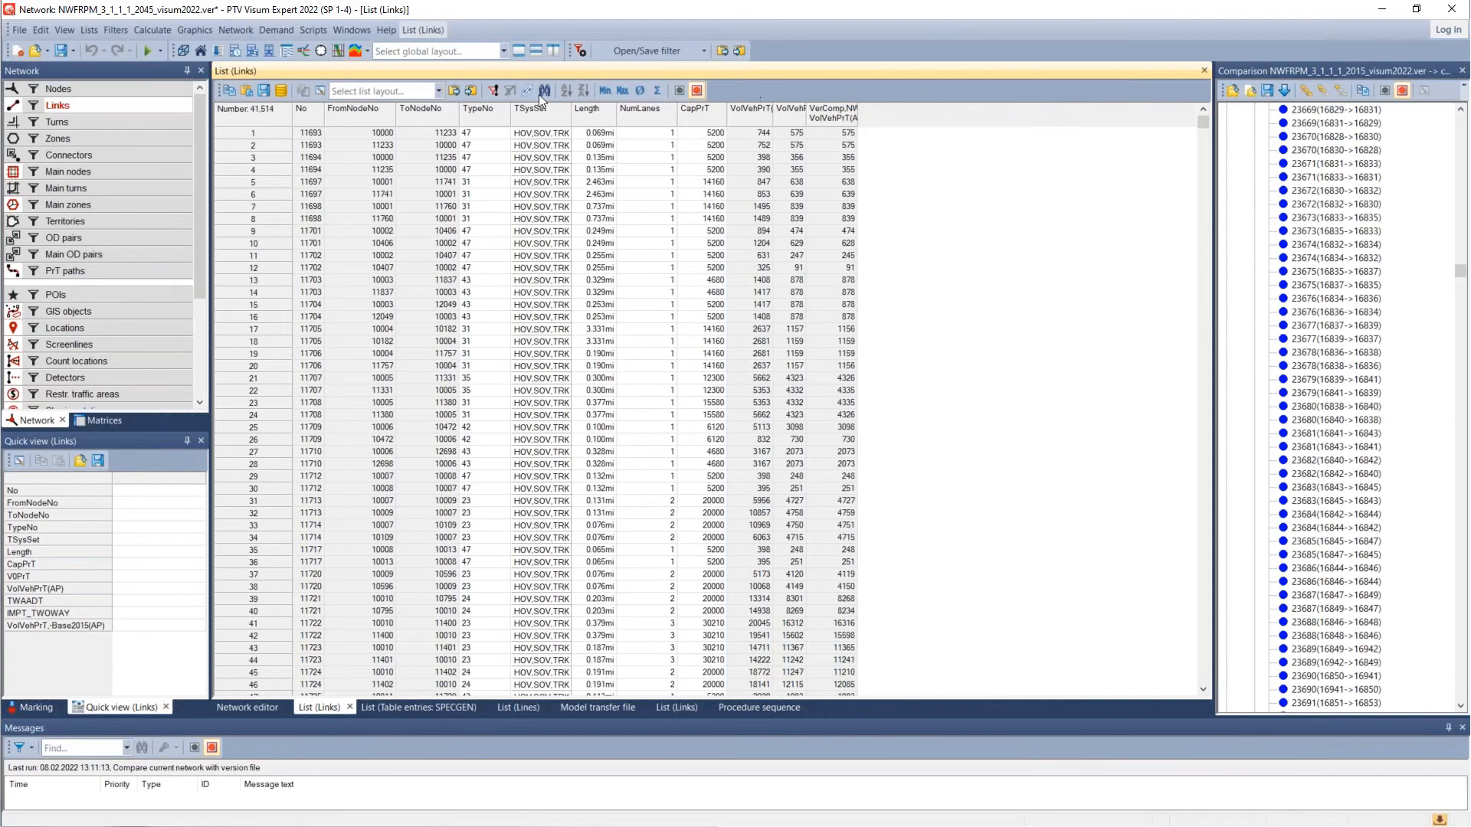
Step: Remove the Version comparison NWFRPM_3_1_1_1_2015_visum2022 volume attribute from the link list's selected attributes
click(319, 91)
click(943, 402)
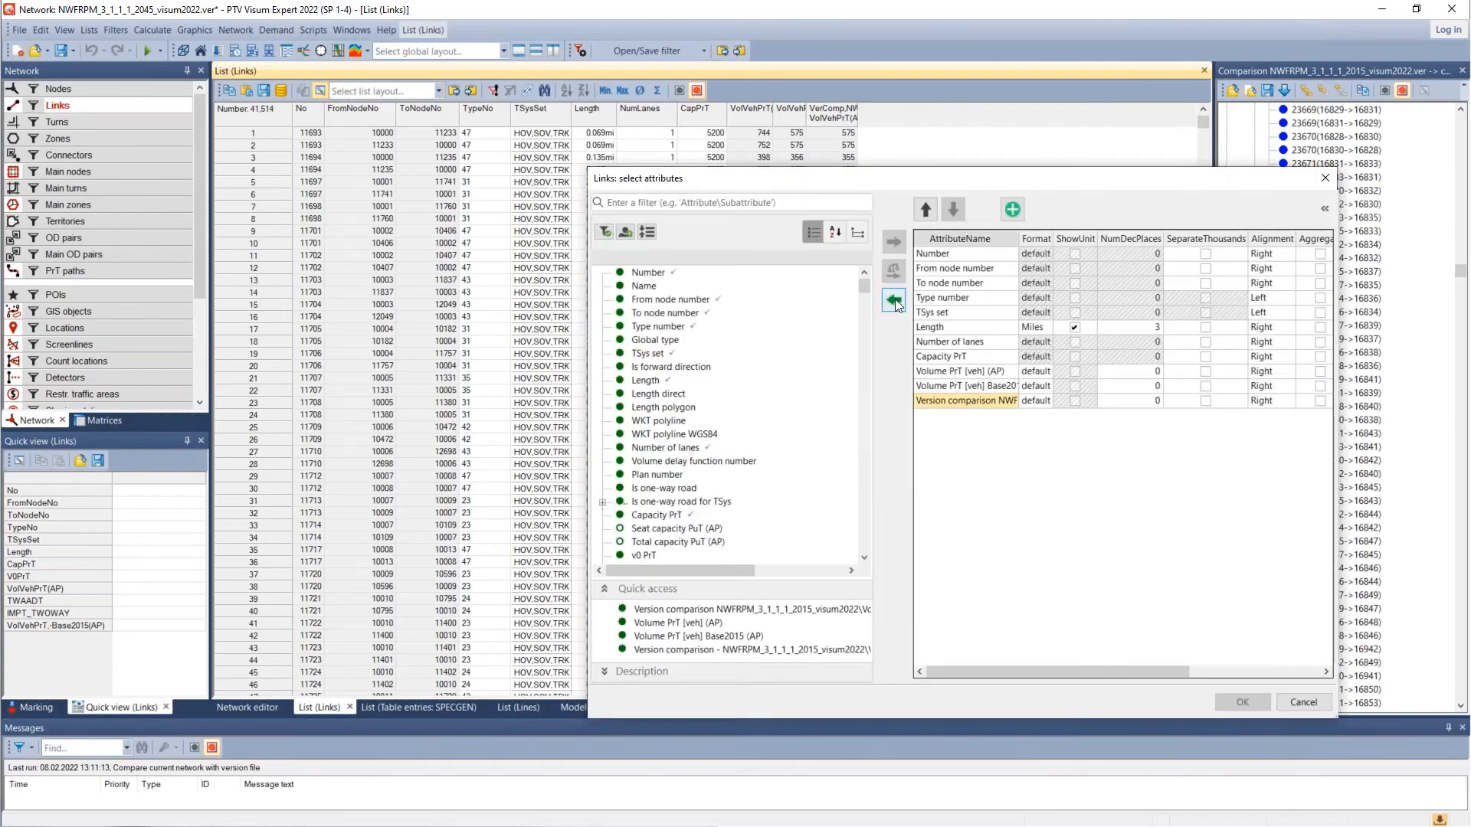
click(895, 302)
Step: Filter the link attributes by "vol" and expand Volume PrT [veh] down to the comparison values of Base2015
scroll(674, 425, down, 3)
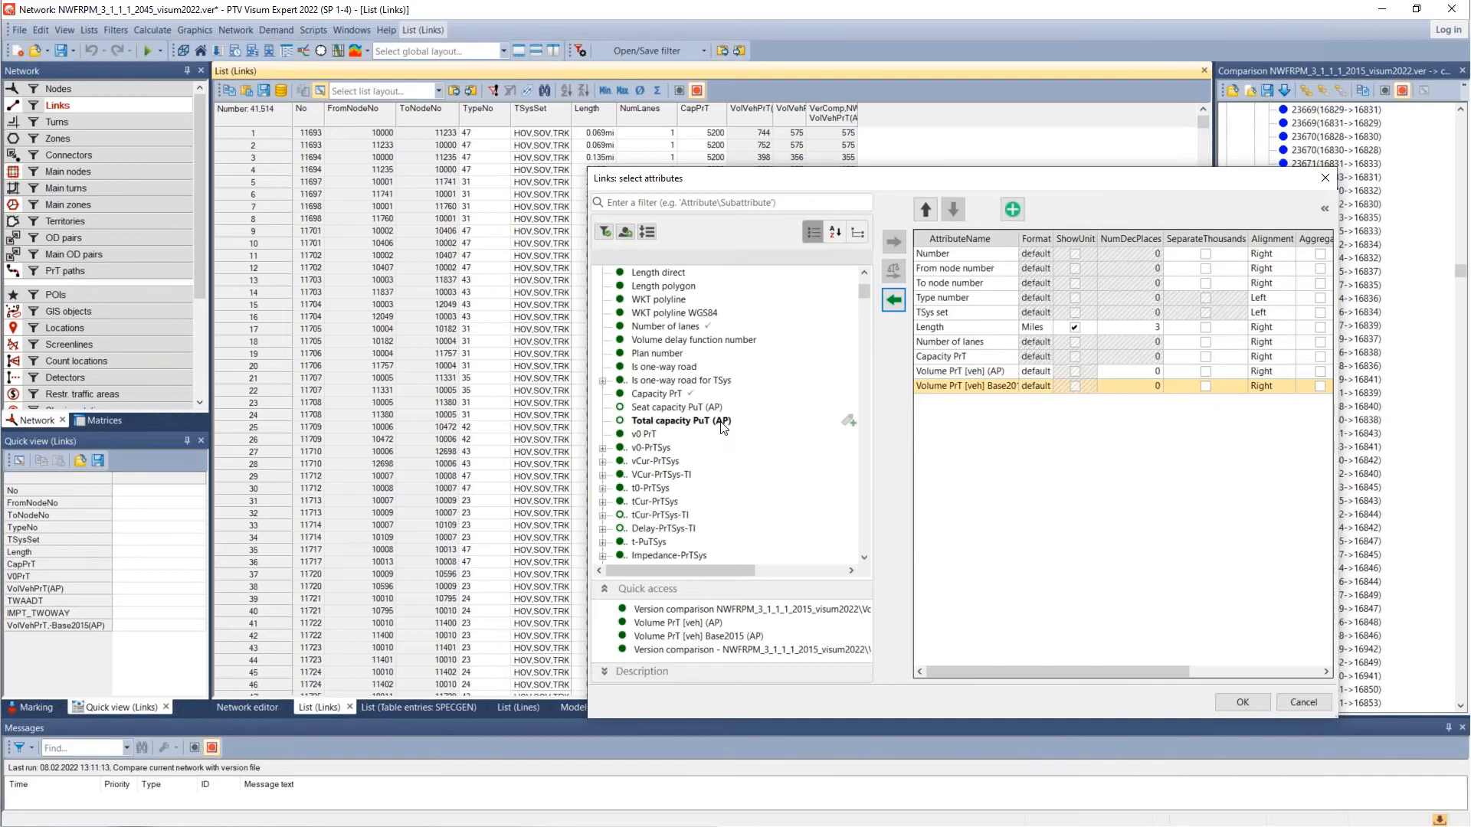
click(633, 201)
text(vol)
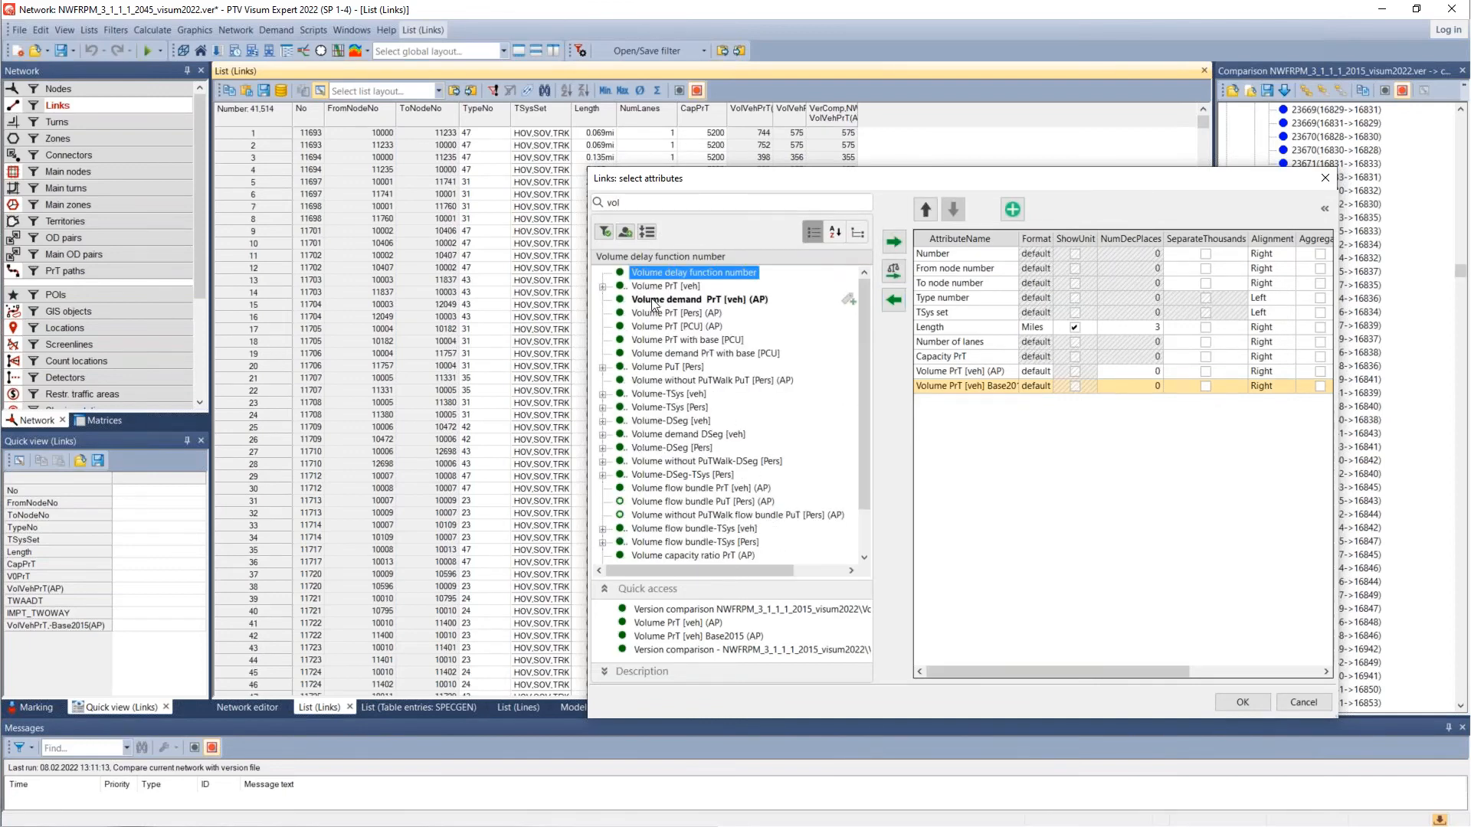
click(603, 287)
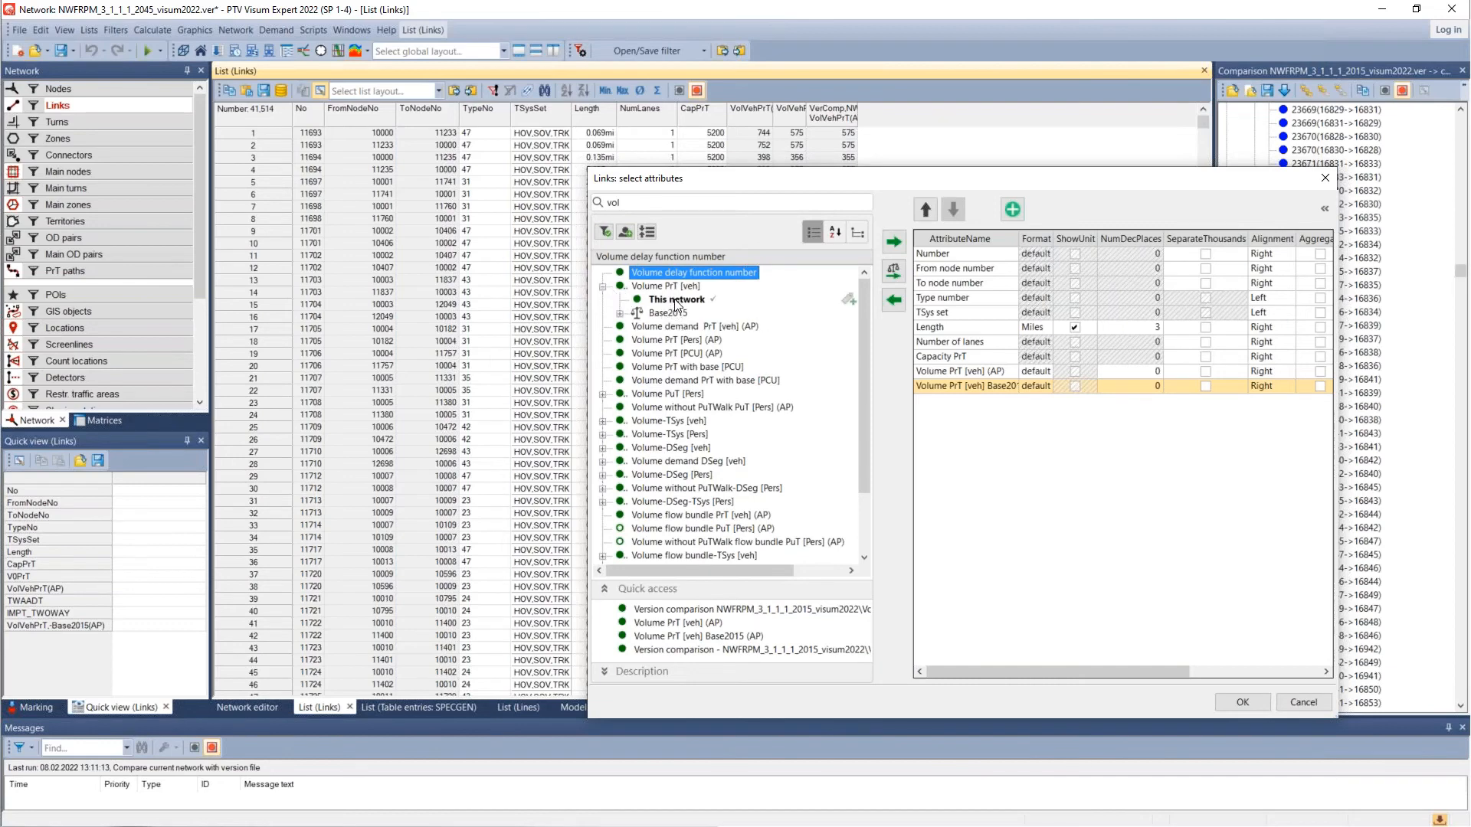
click(677, 299)
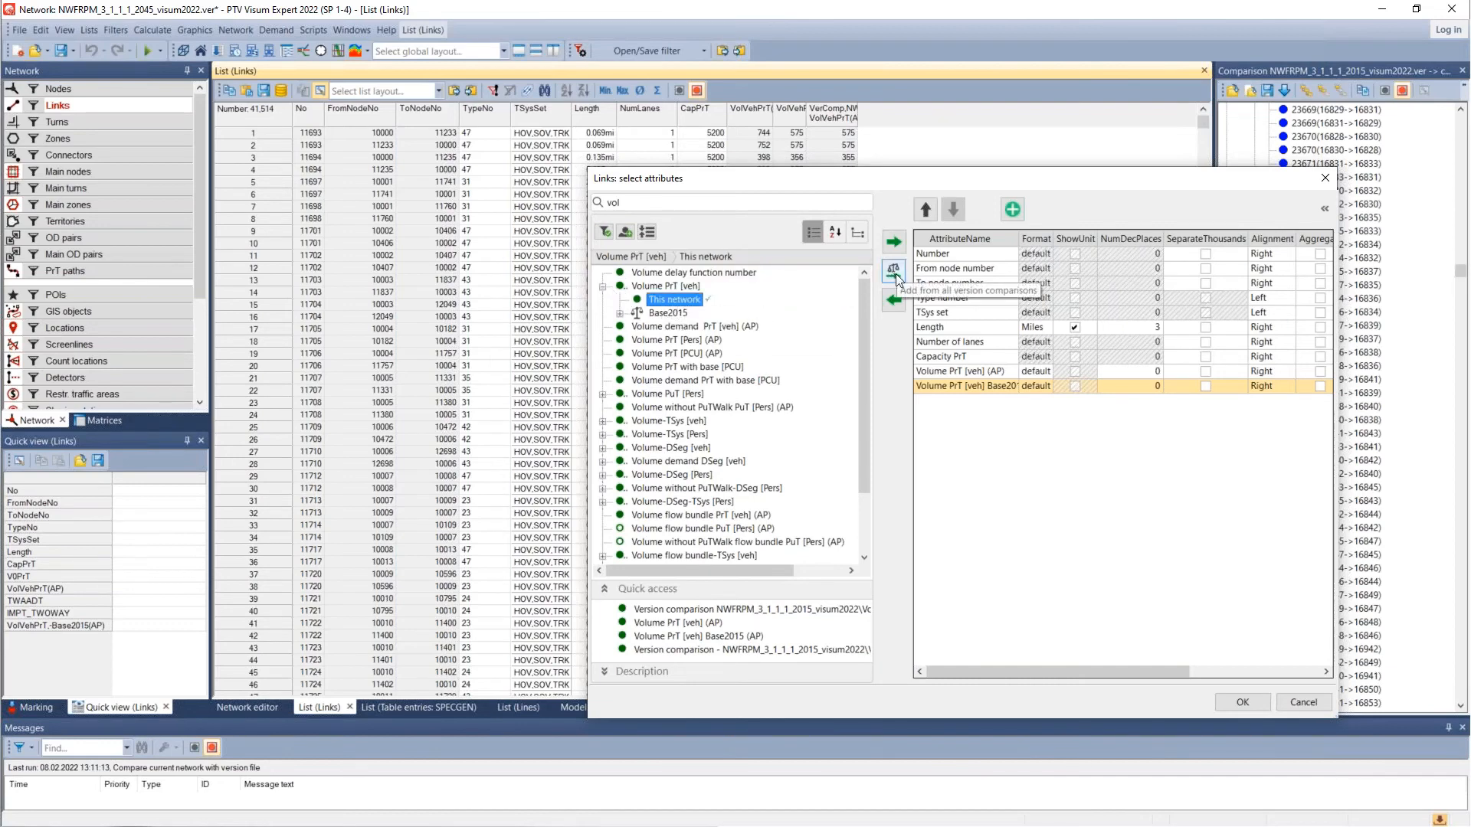
click(948, 389)
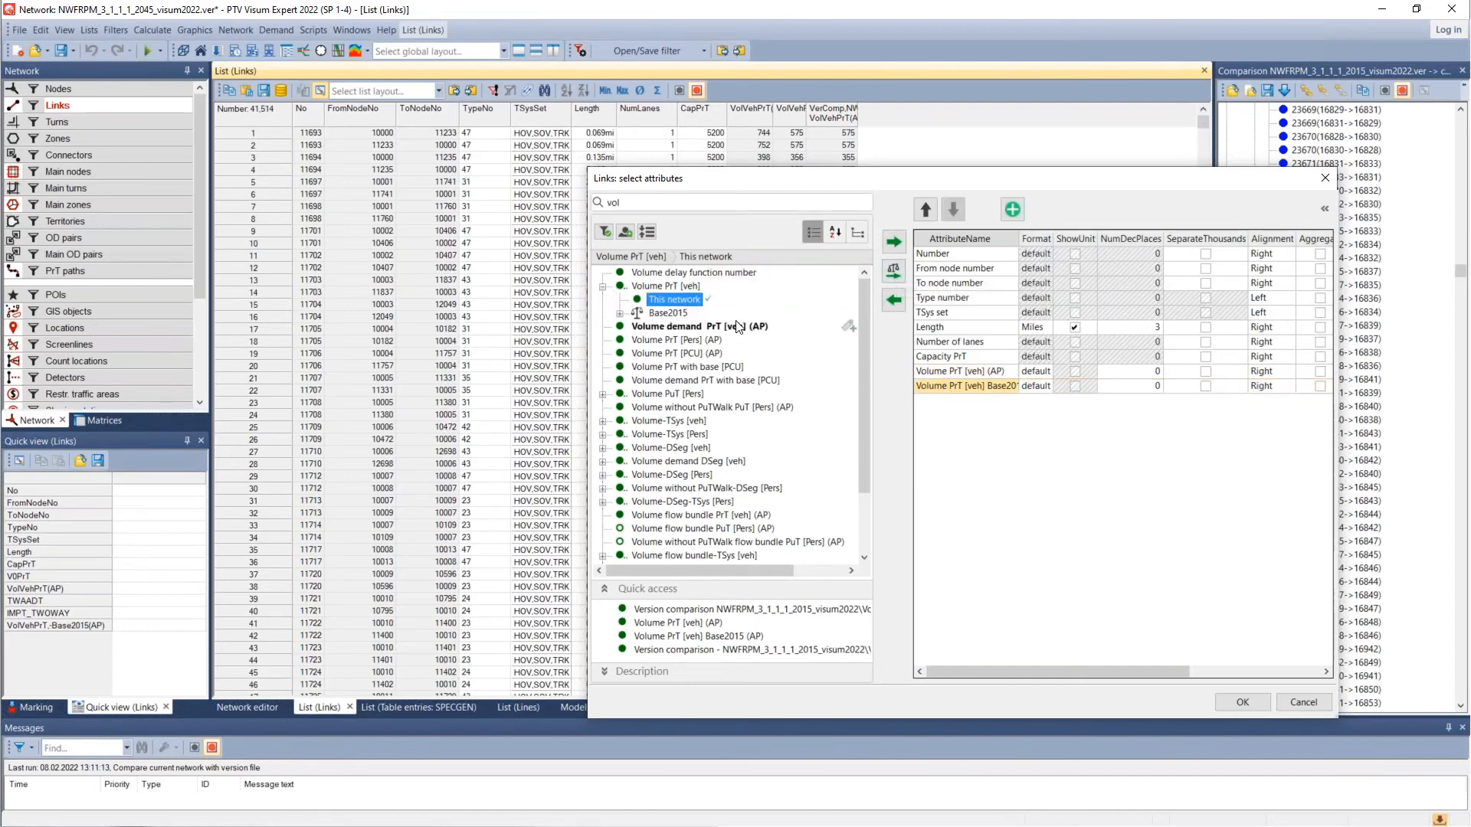
click(620, 314)
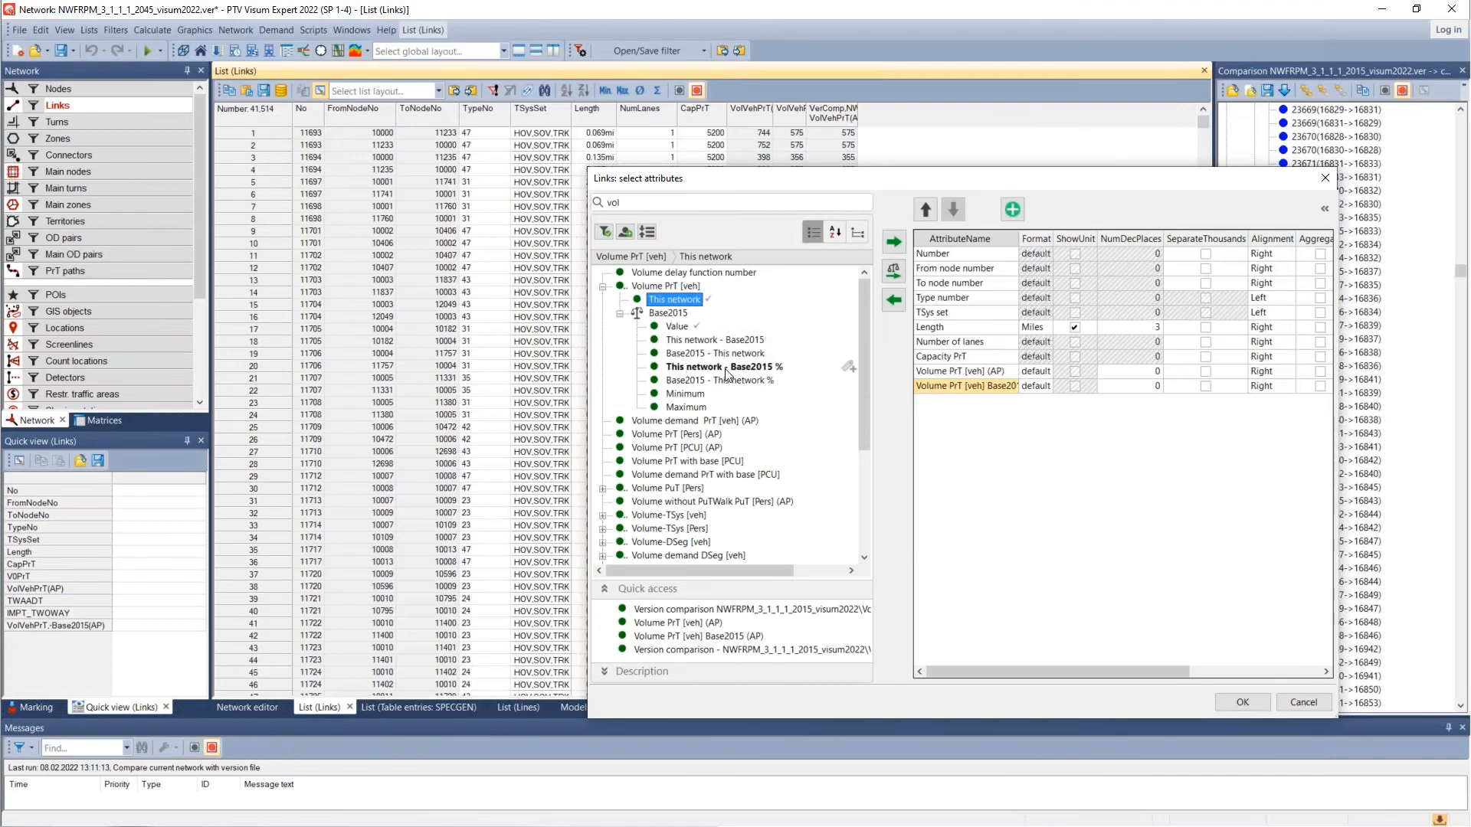
Step: Add the "This network - Base2015" and "This network - Base2015 %" volume attributes and apply them to the link list
click(694, 340)
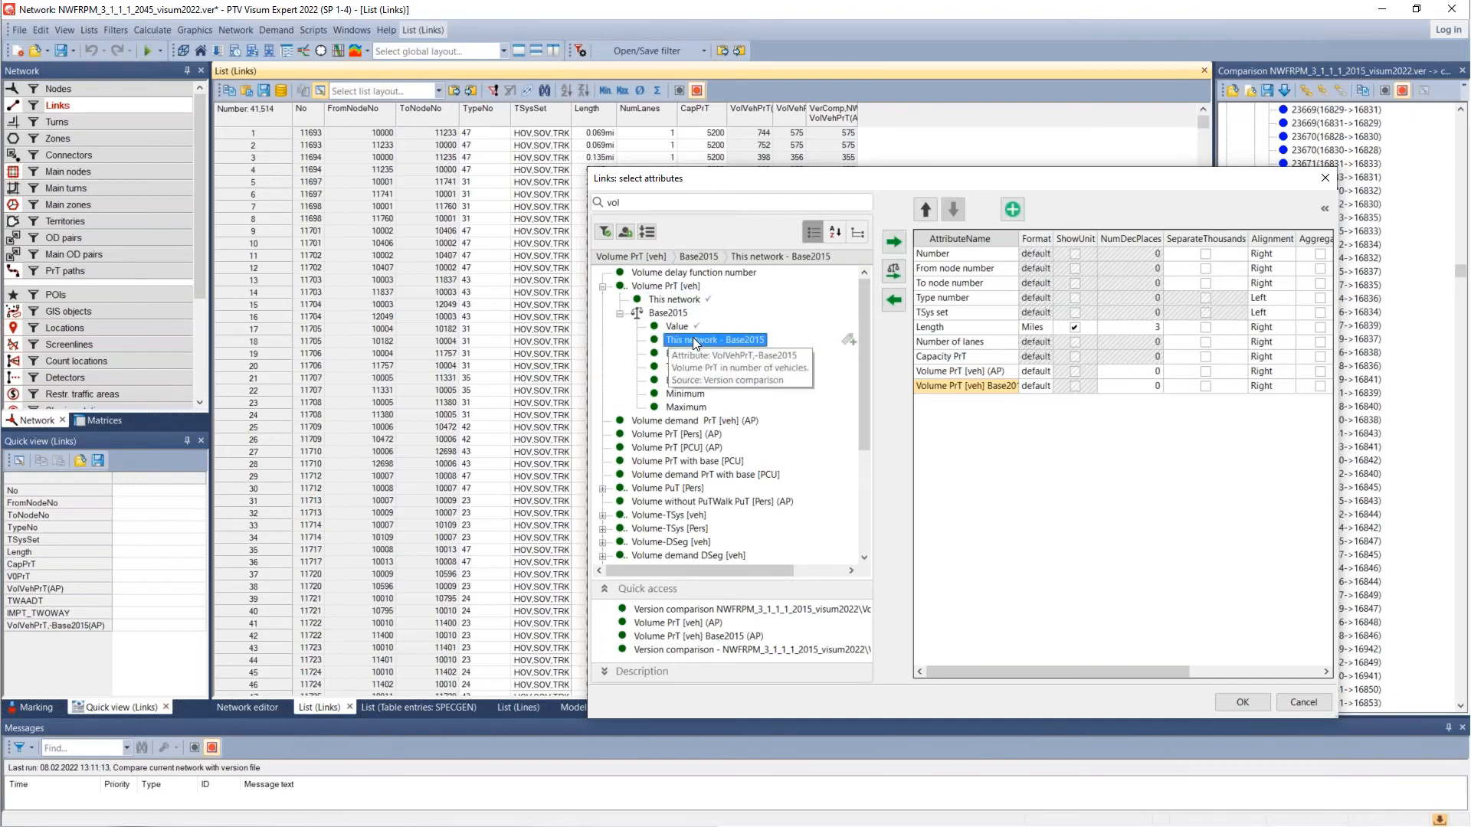
click(891, 244)
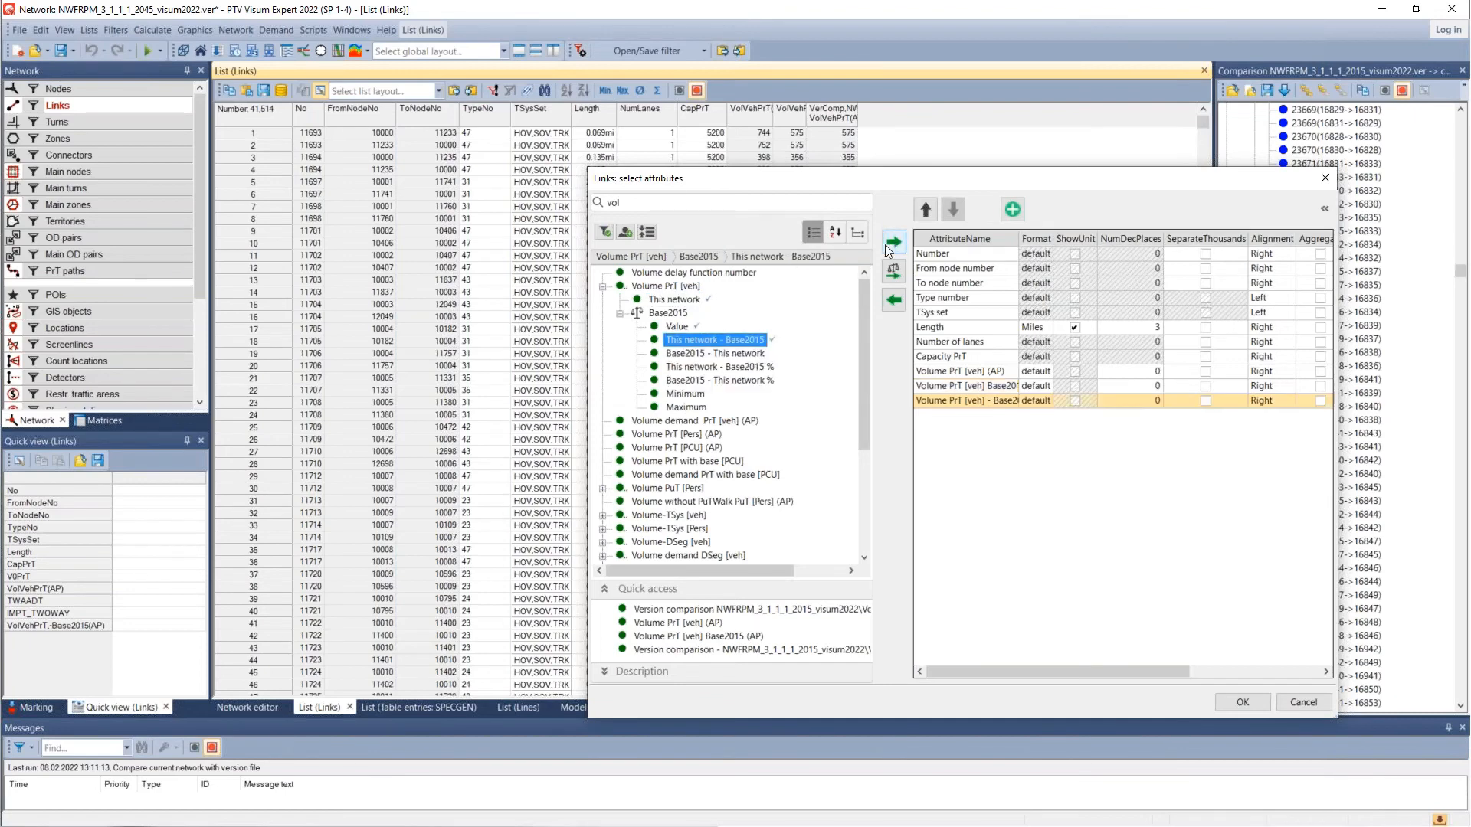
click(699, 368)
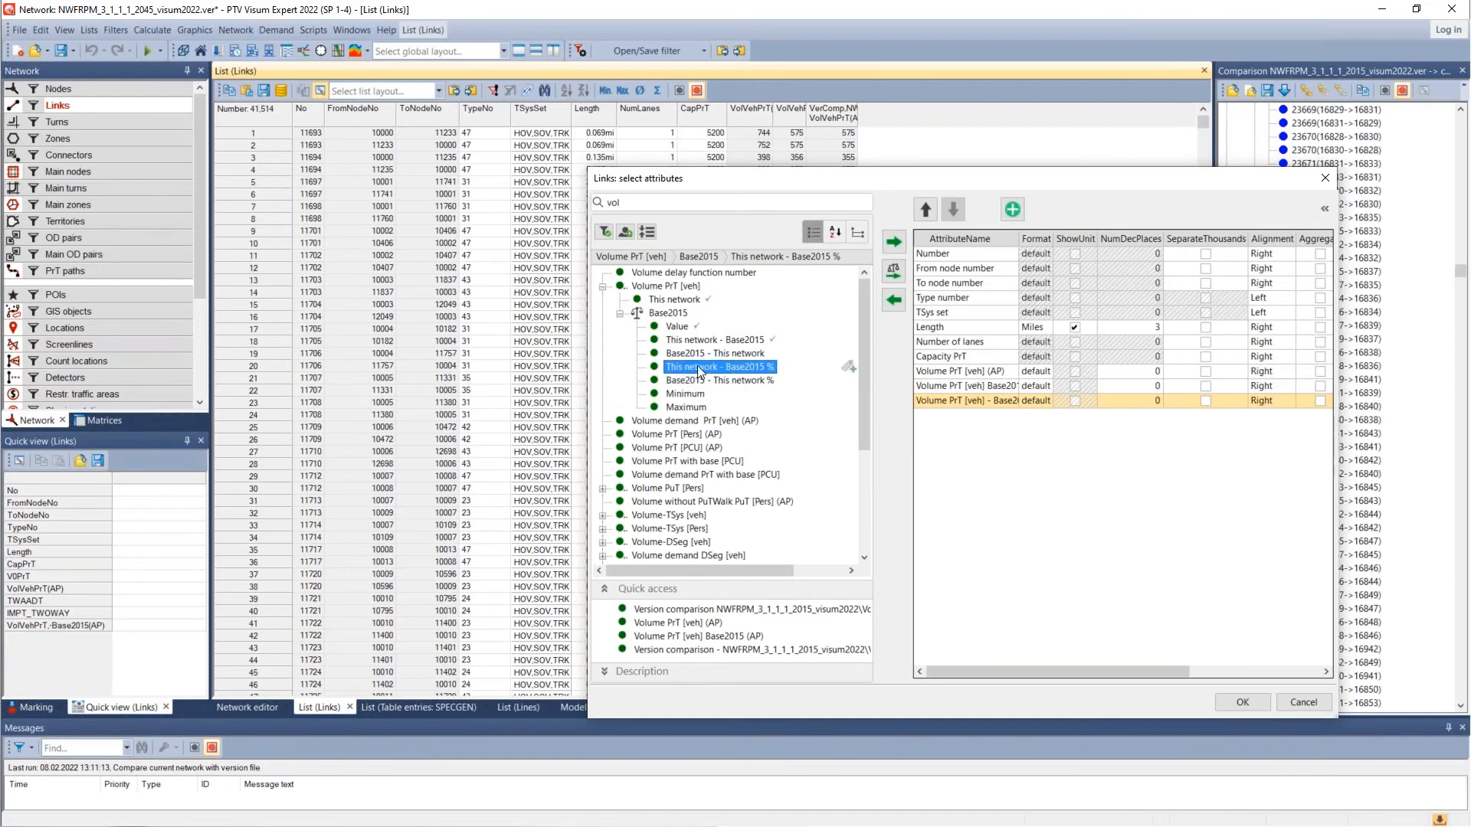
click(892, 242)
click(1243, 702)
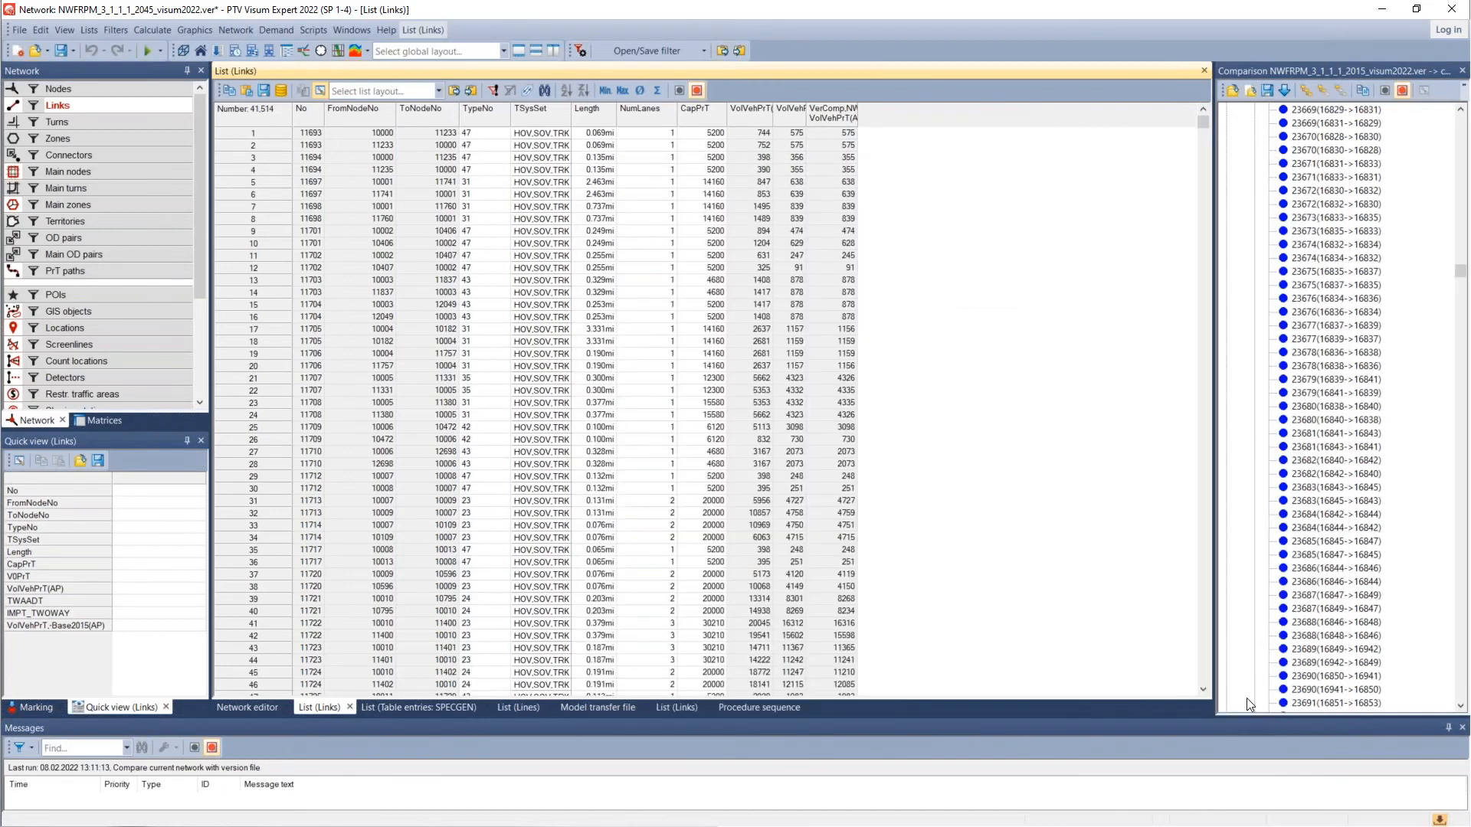
Step: Compare the first link's 2045 volume, Base2015 volume, absolute difference and percentage difference in the list
click(751, 121)
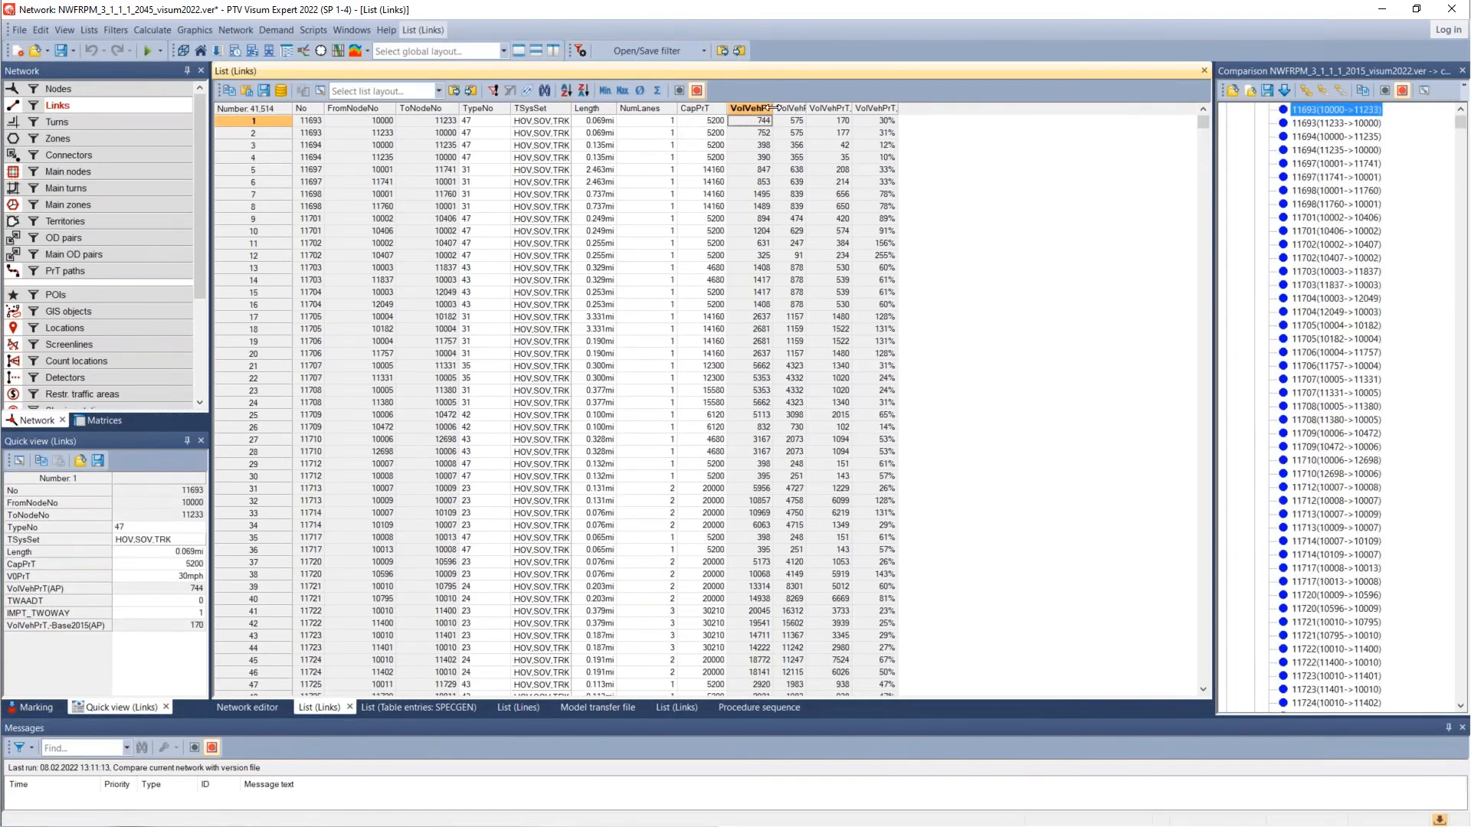
click(796, 120)
click(843, 121)
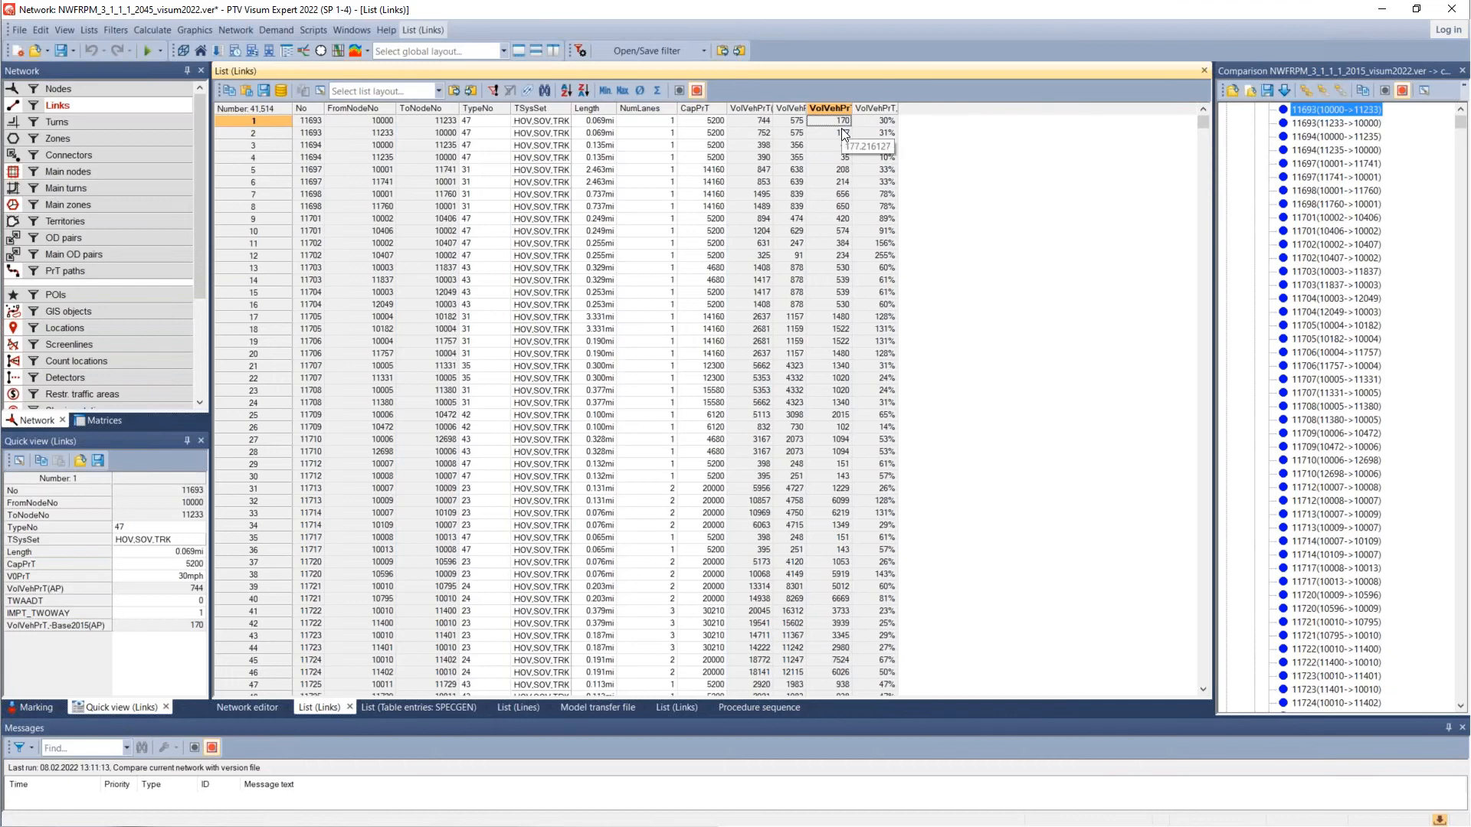
click(881, 121)
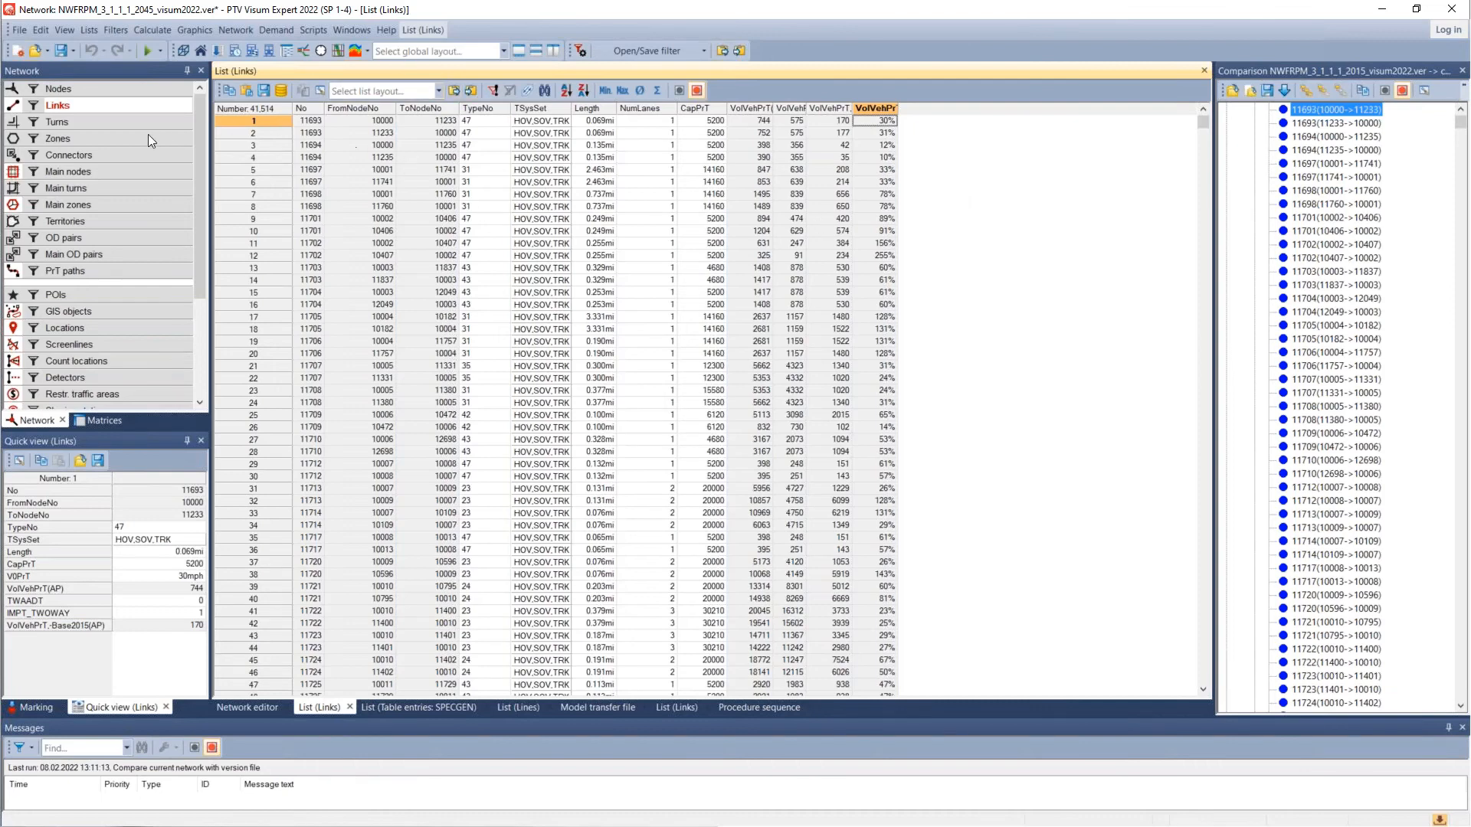
Step: Reopen the link list's attribute selection, filter it by "vol" and widen the name column to read the selected volume attributes
right_click(138, 104)
mouse_move(230, 153)
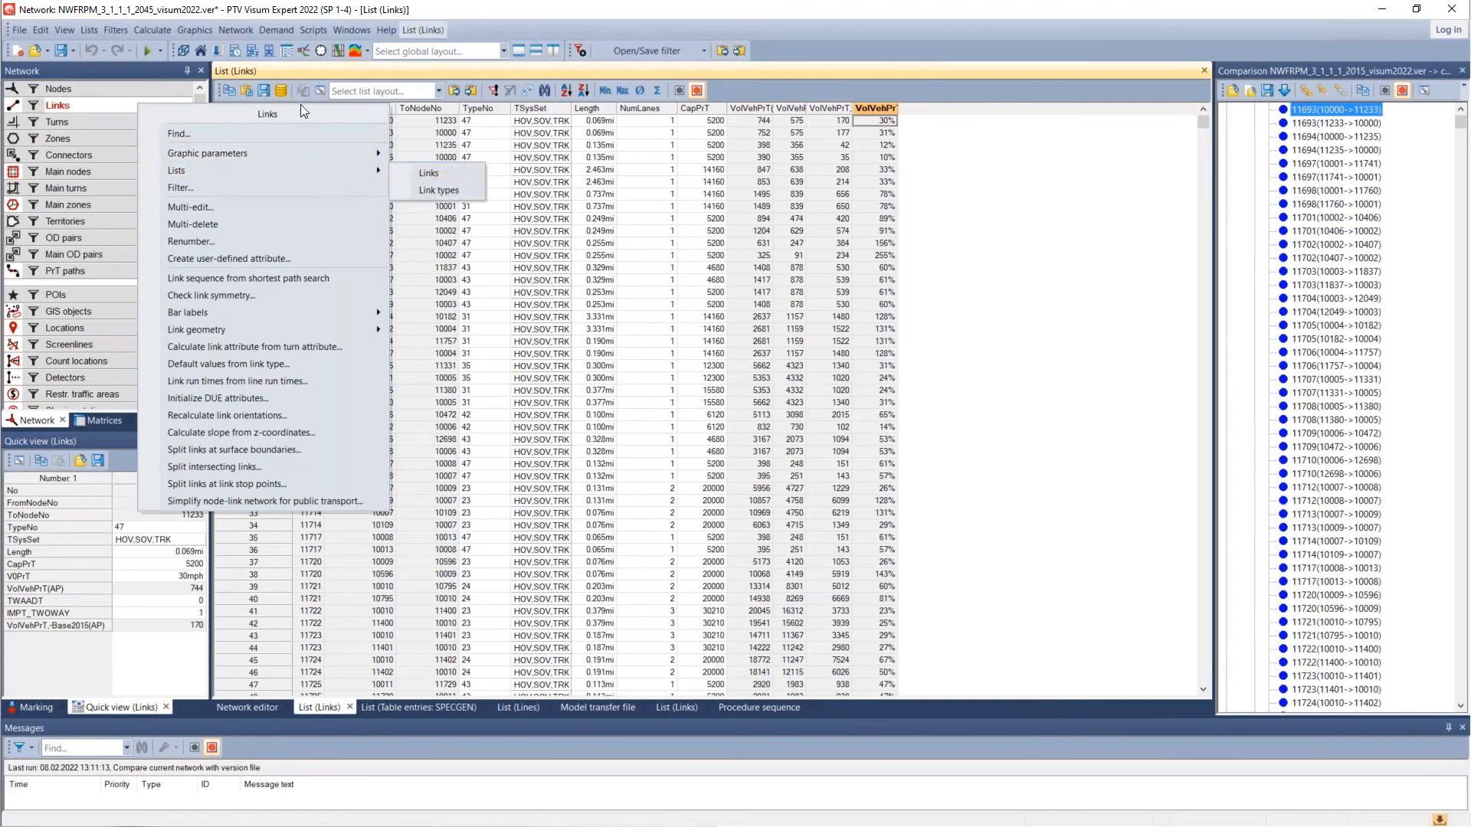
click(320, 91)
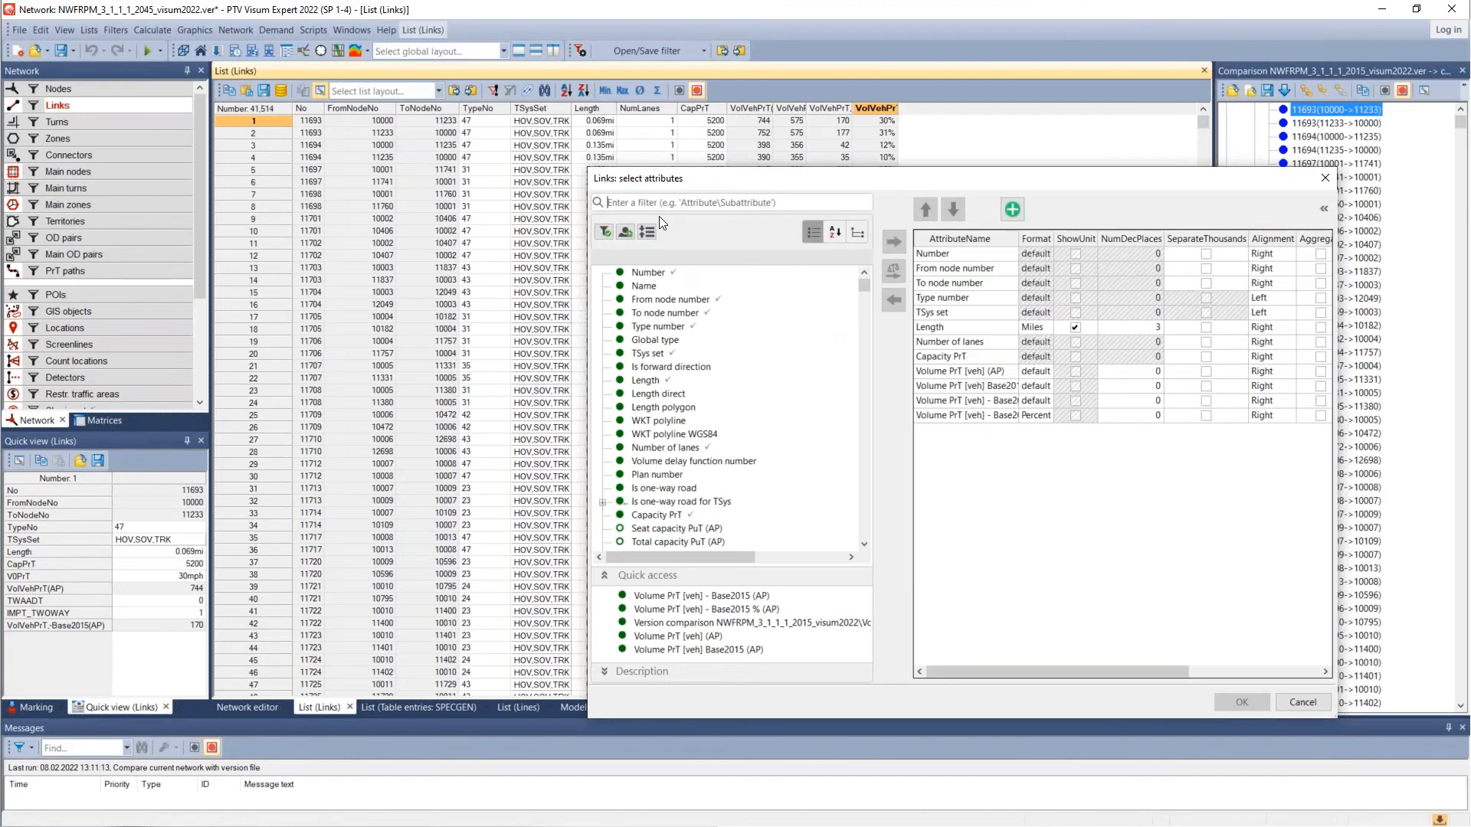
text(vol)
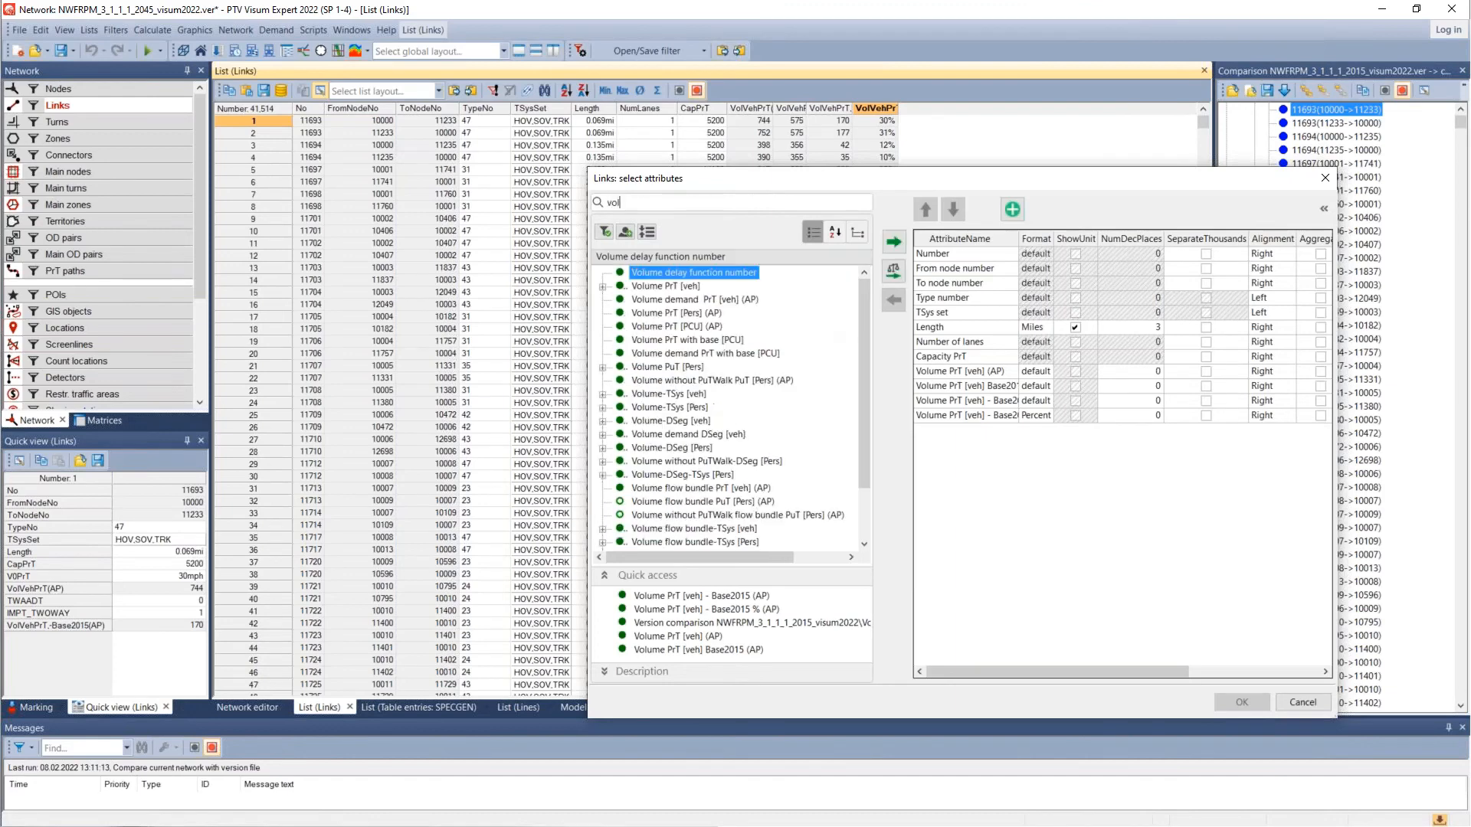
click(603, 287)
click(671, 300)
drag(950, 371, 954, 417)
drag(1022, 240, 1135, 239)
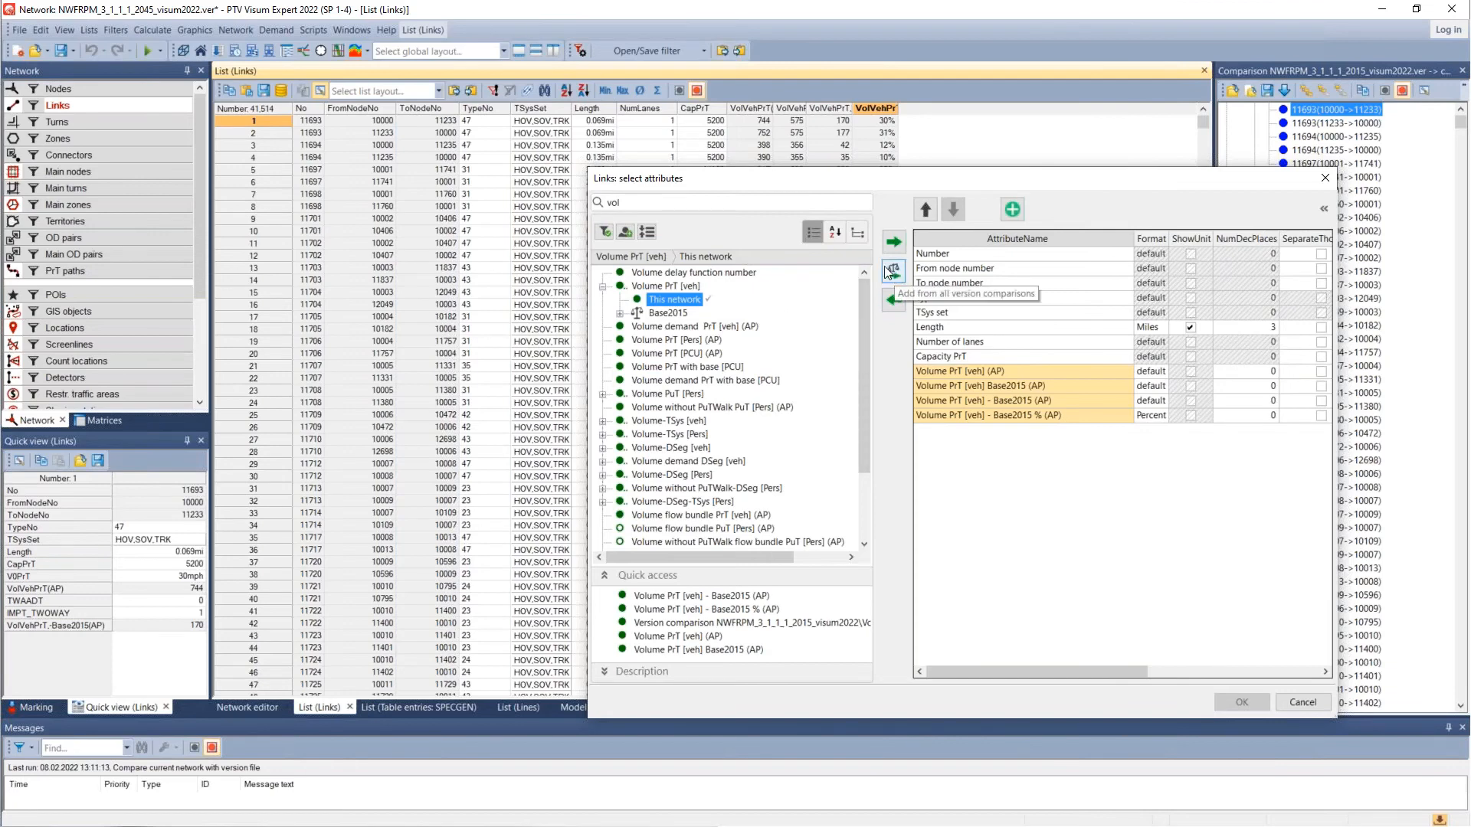
Step: Review which Base2015 values under Volume PrT [veh] supply the listed volumes and differences, and close the selection without applying
shift+click(946, 385)
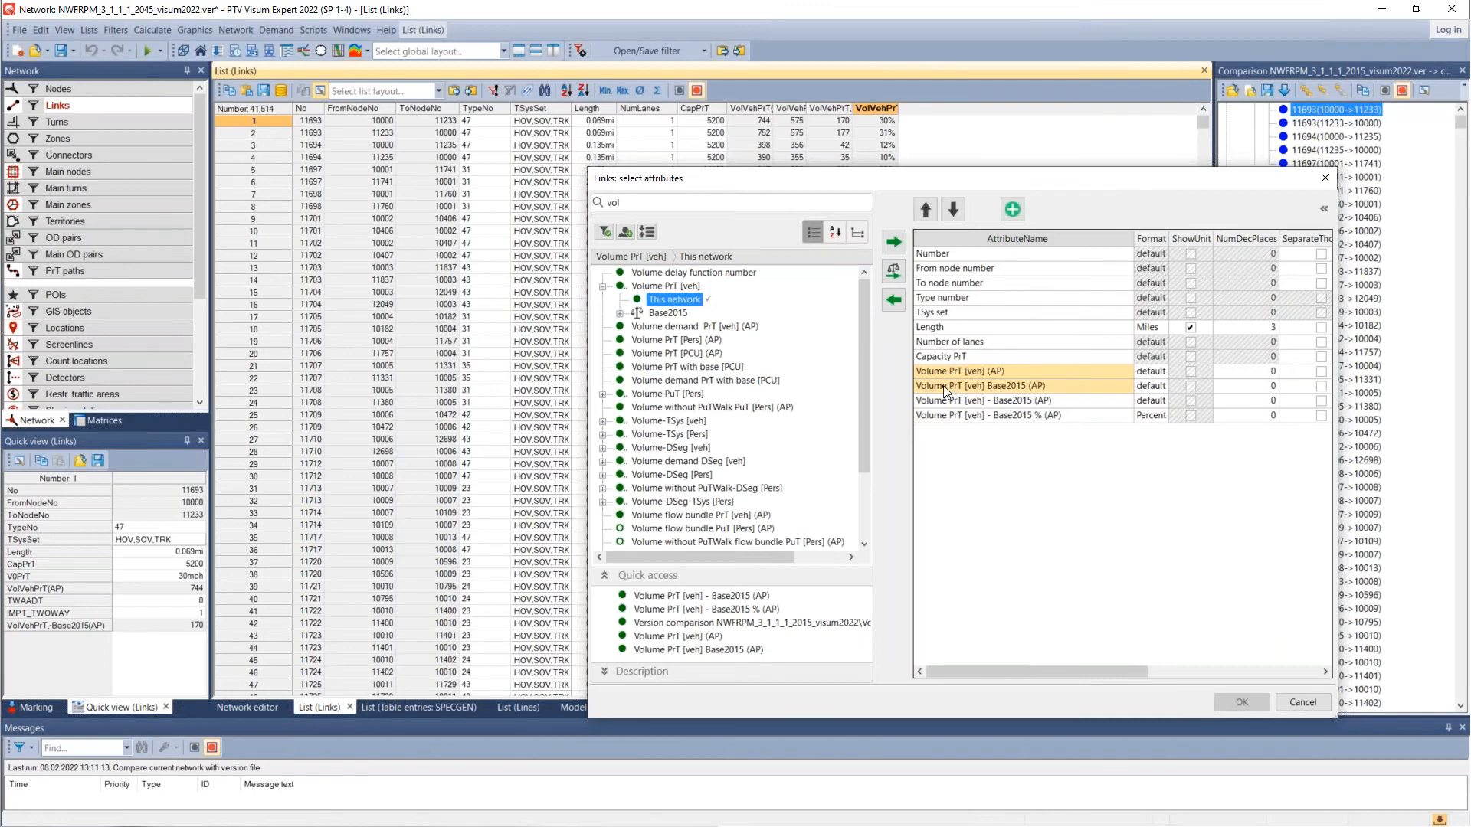
click(620, 314)
click(689, 339)
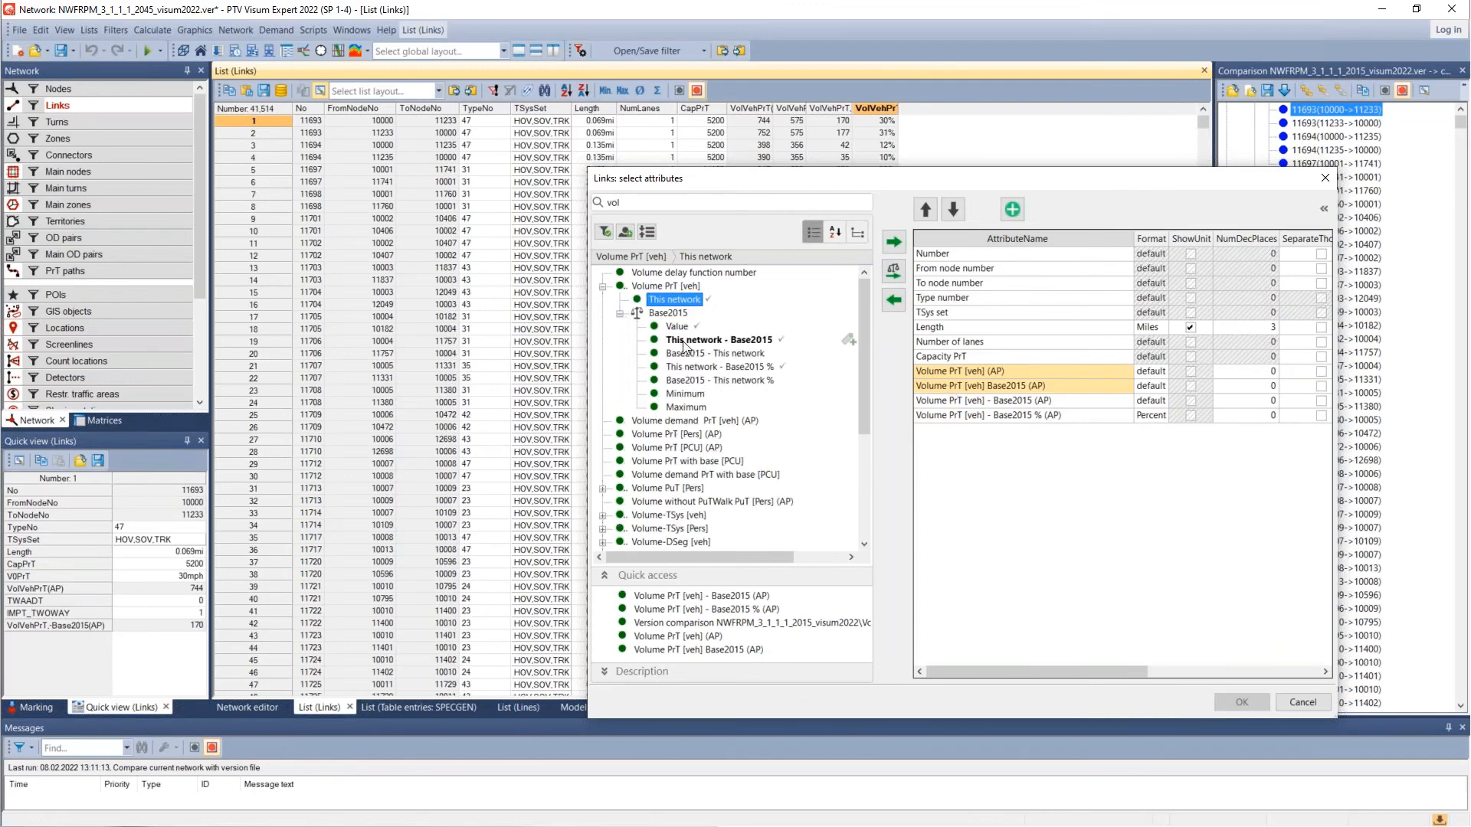
click(720, 367)
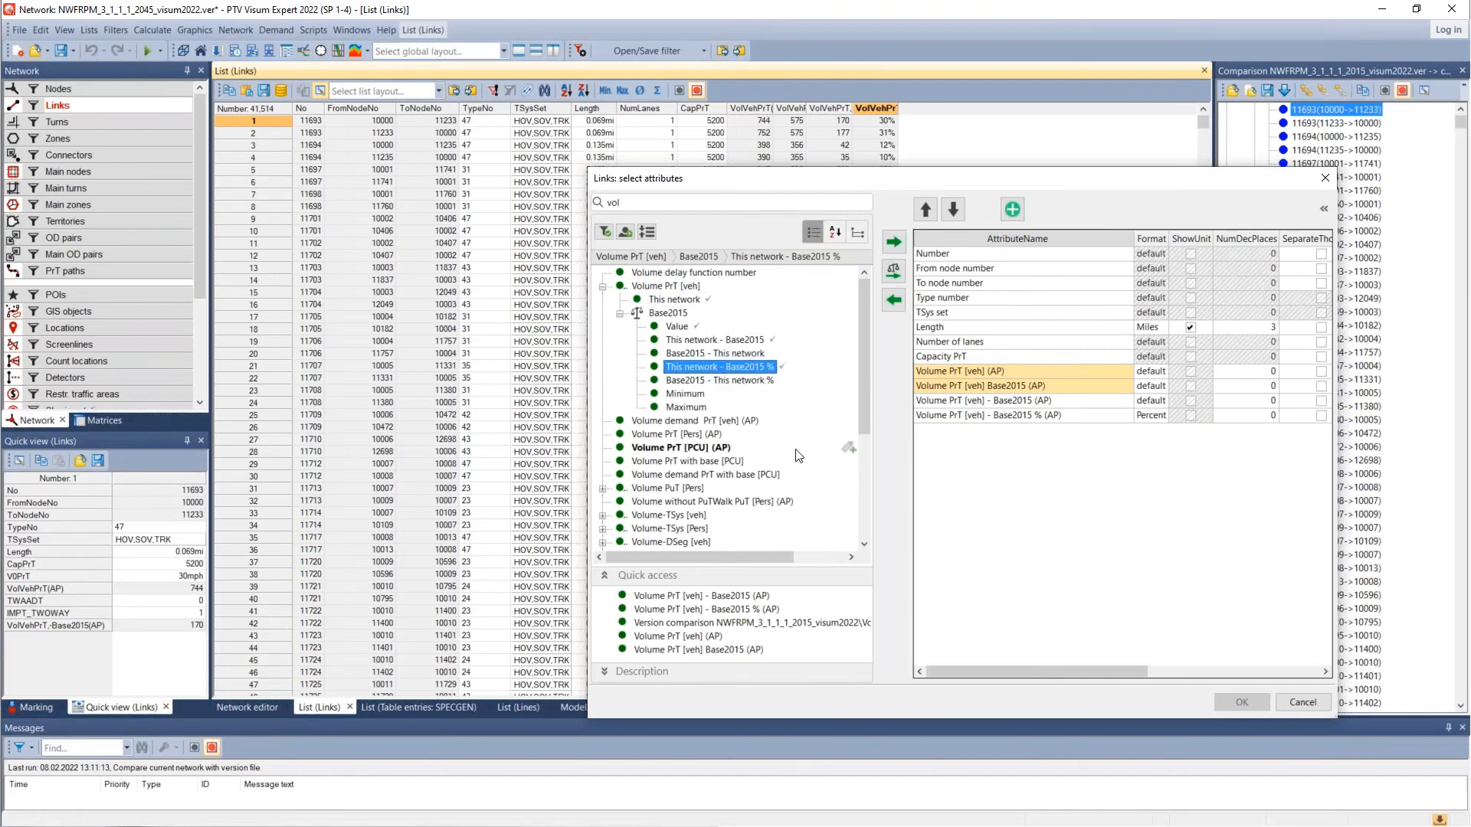
click(1302, 703)
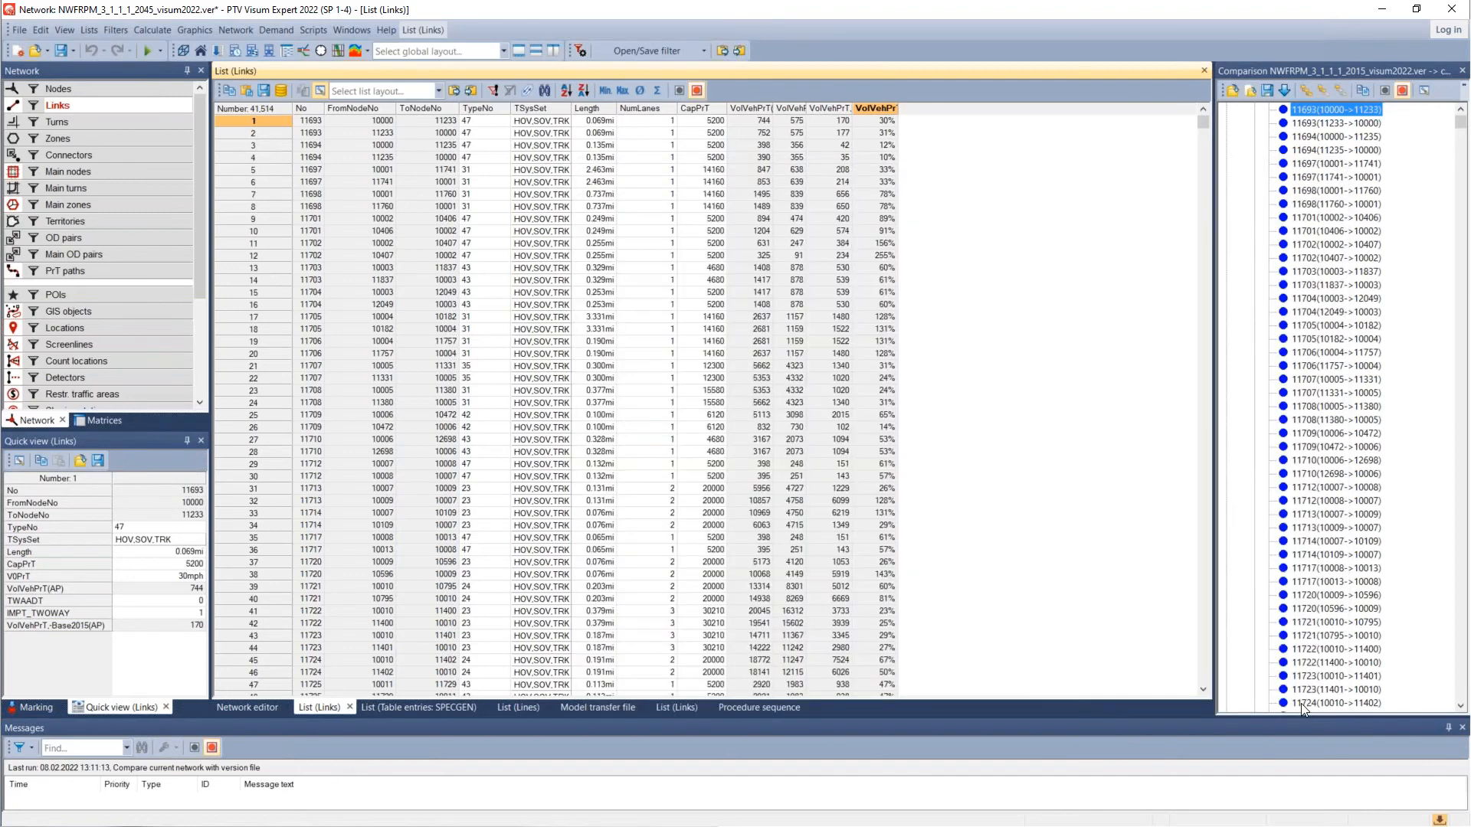
Step: Mark the first link's four volume comparison cells, and view the option of saving the list as an attribute file without saving
drag(757, 122, 870, 118)
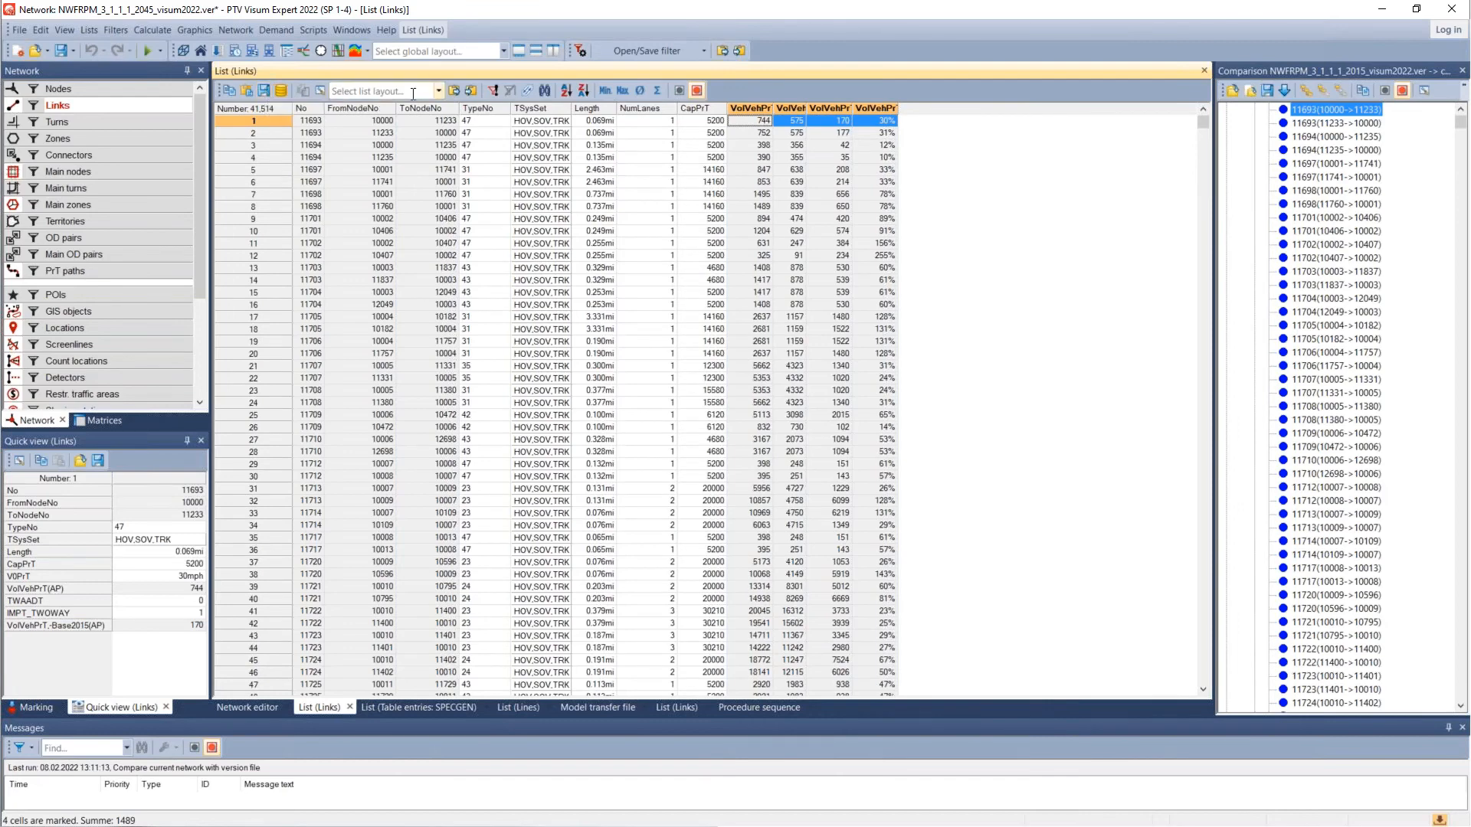
click(263, 90)
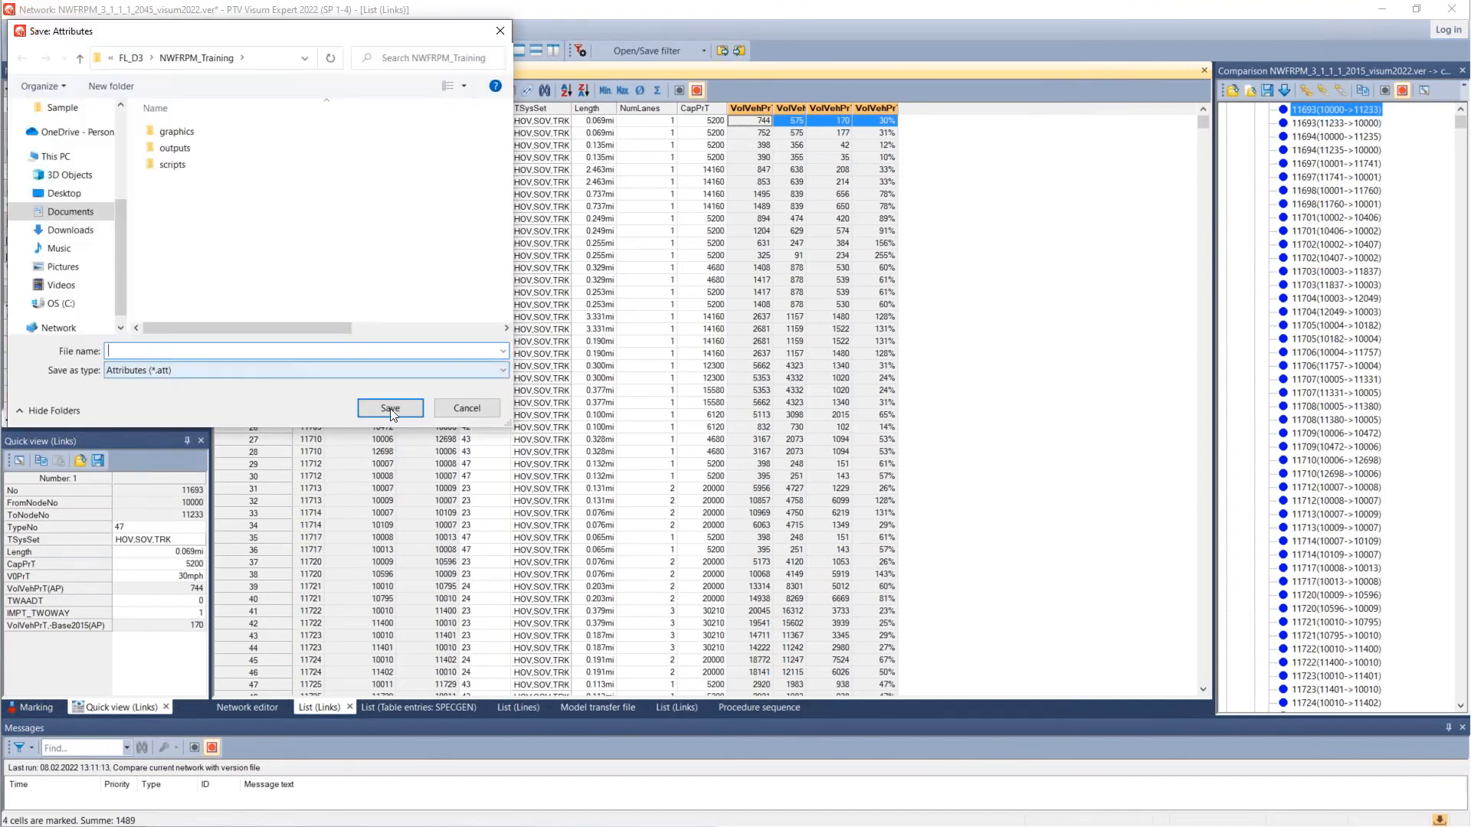
click(453, 411)
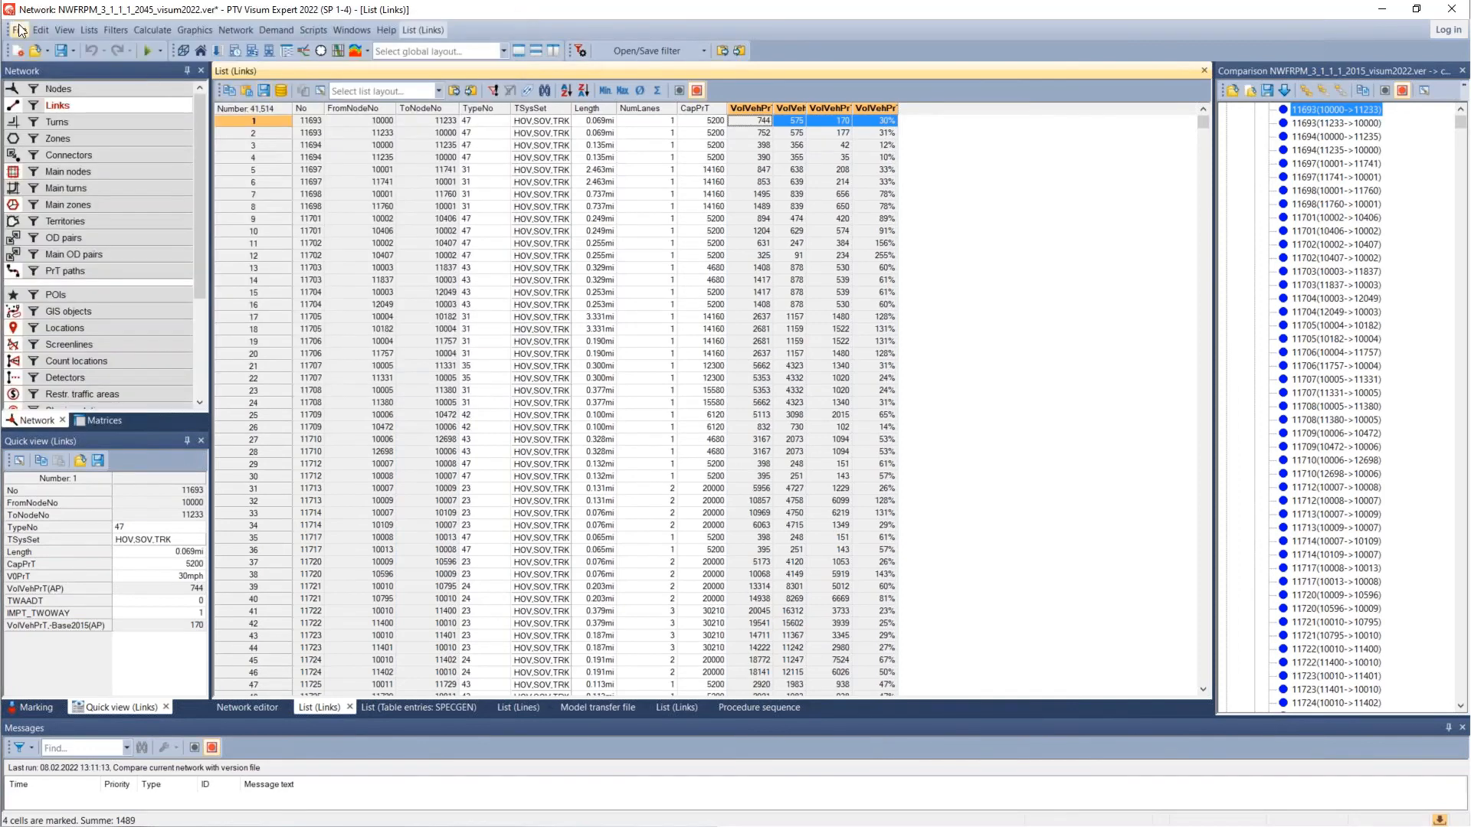
Step: Save the current link list layout as "version comparison", and switch to the link_numbers layout and back to it
click(439, 90)
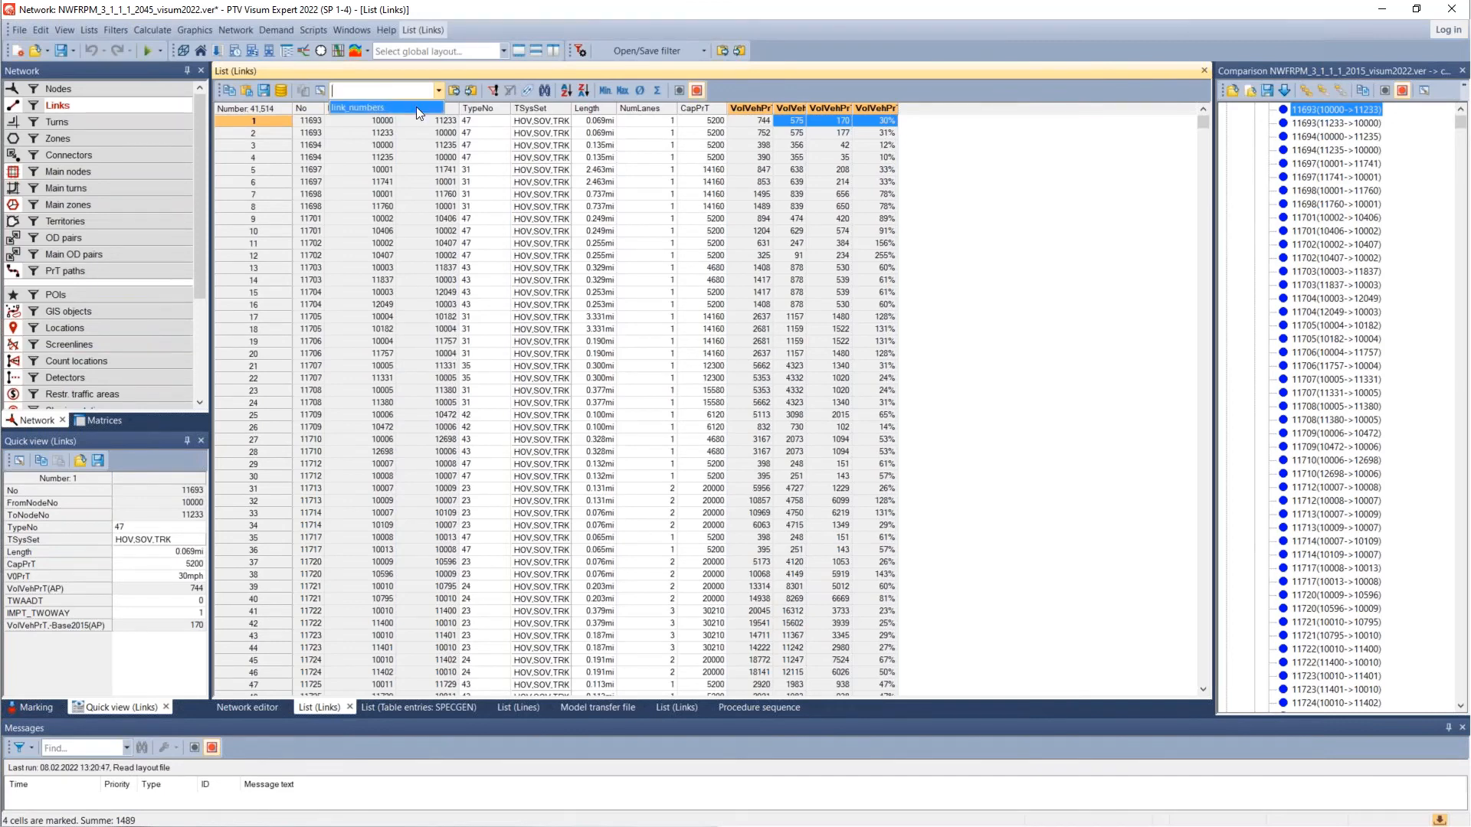
text(version comparison)
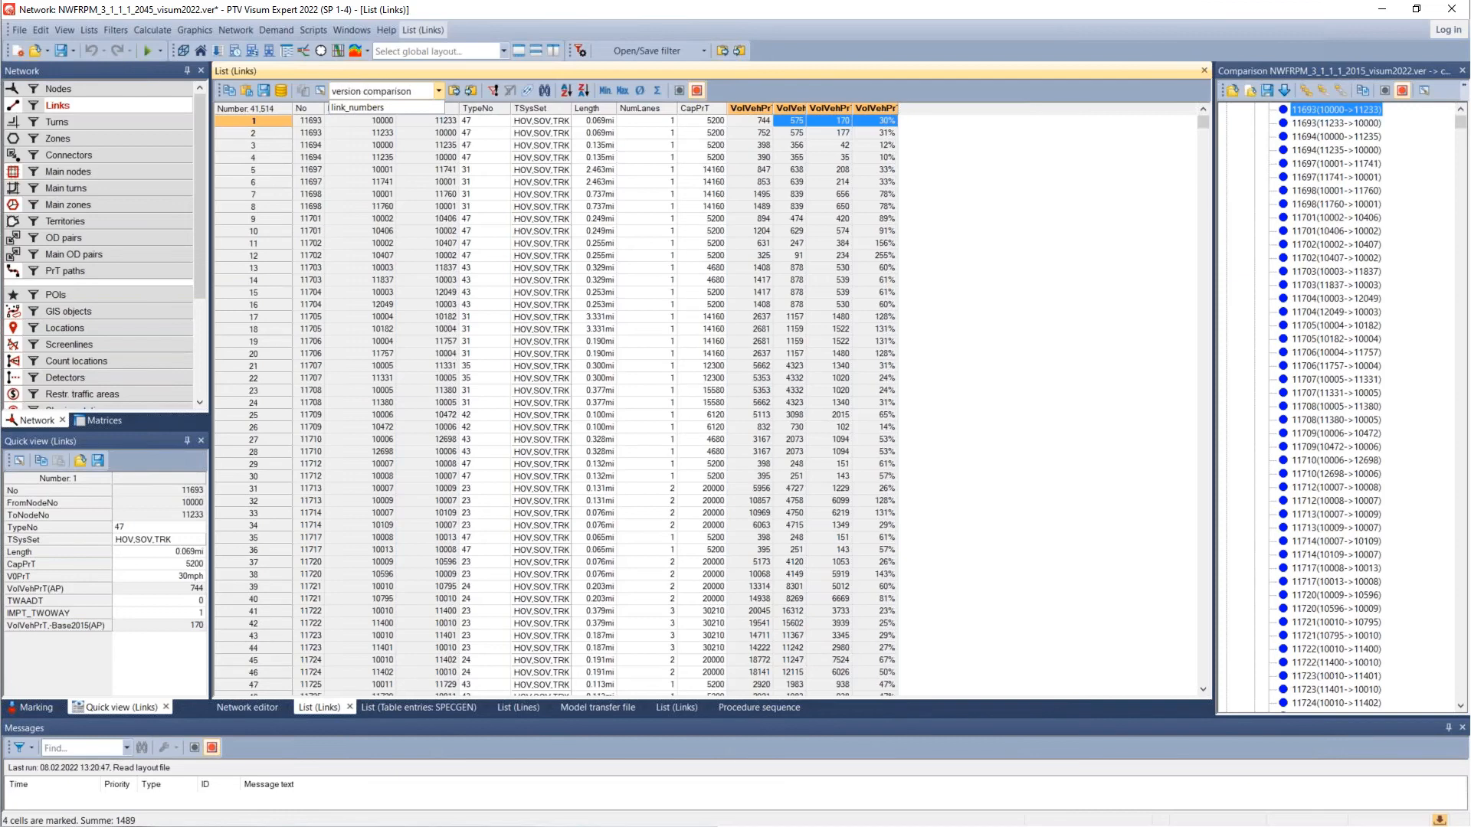
key(Return)
click(875, 133)
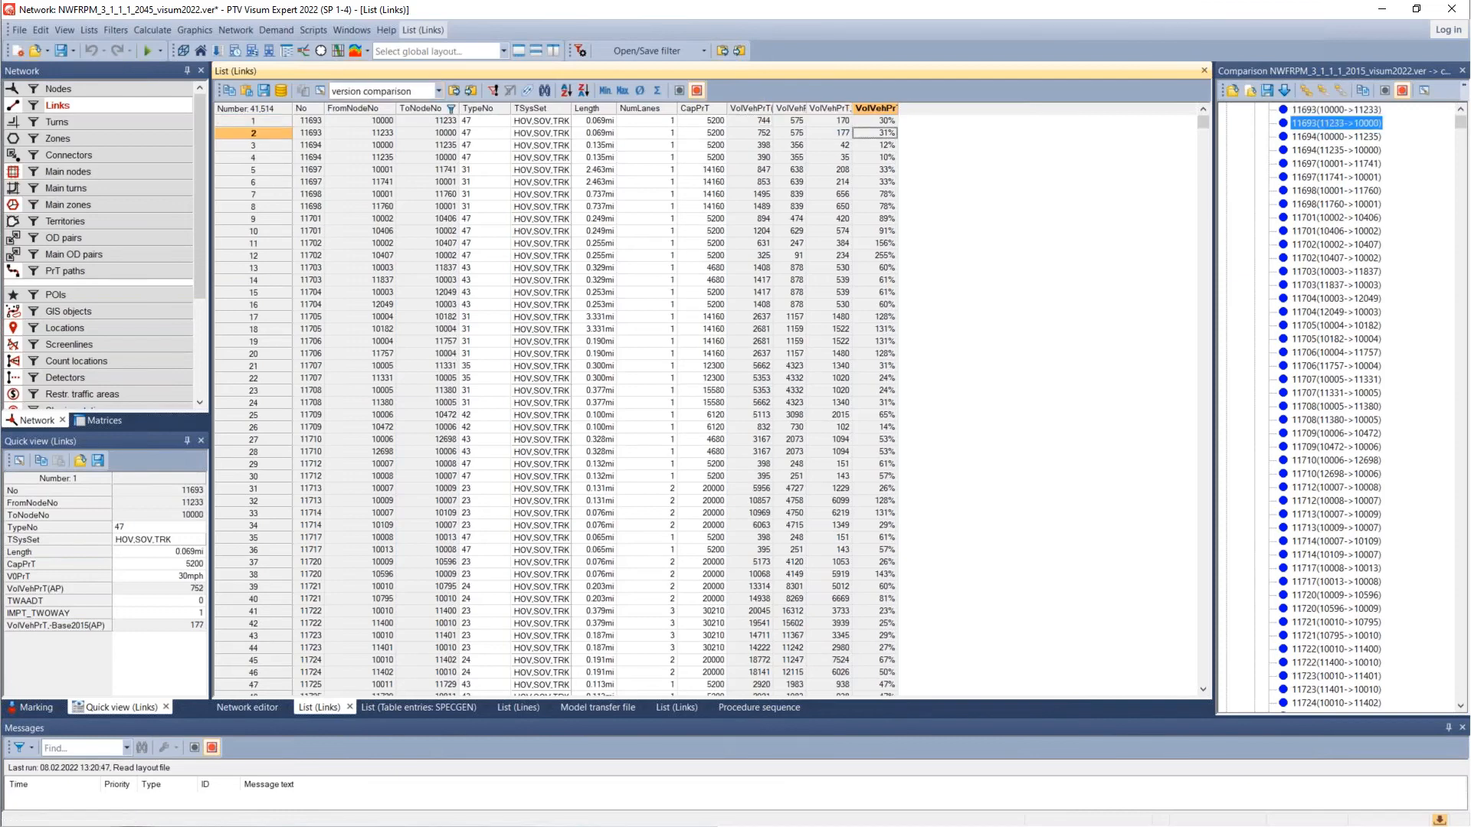
click(438, 92)
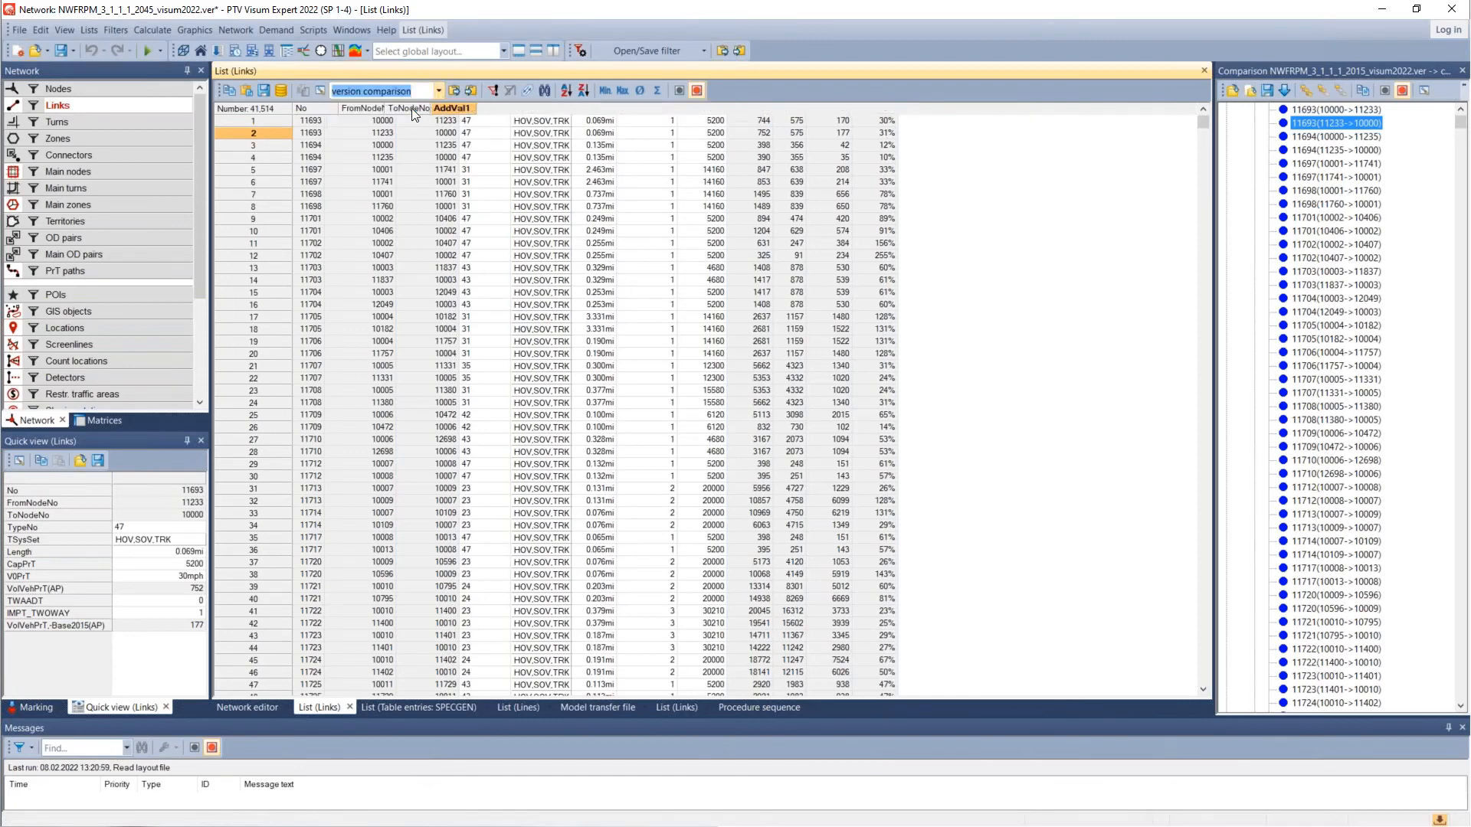
click(417, 115)
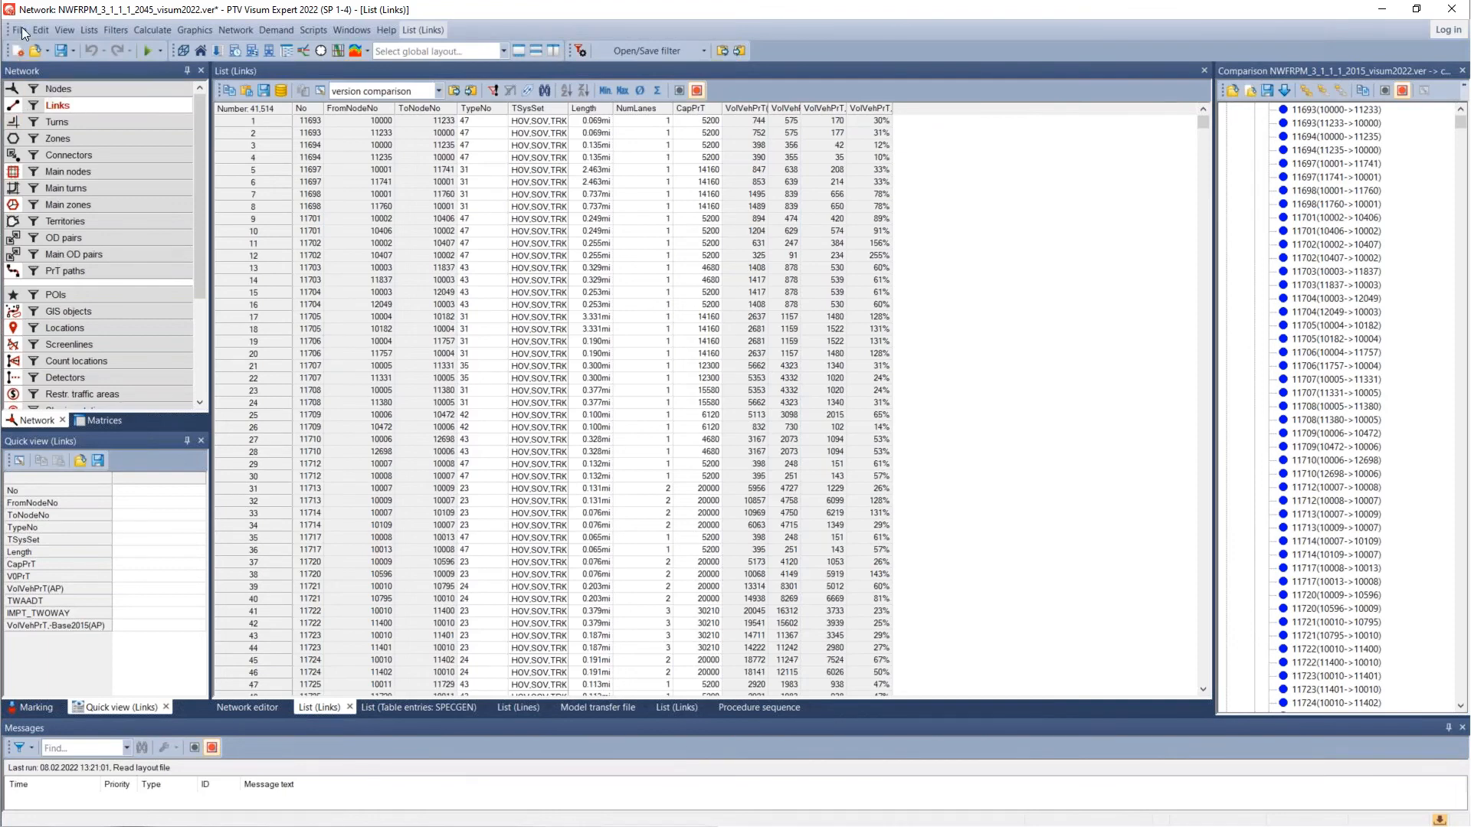
Step: Bring up the network map in the network editor and focus on the Pensacola area
click(935, 555)
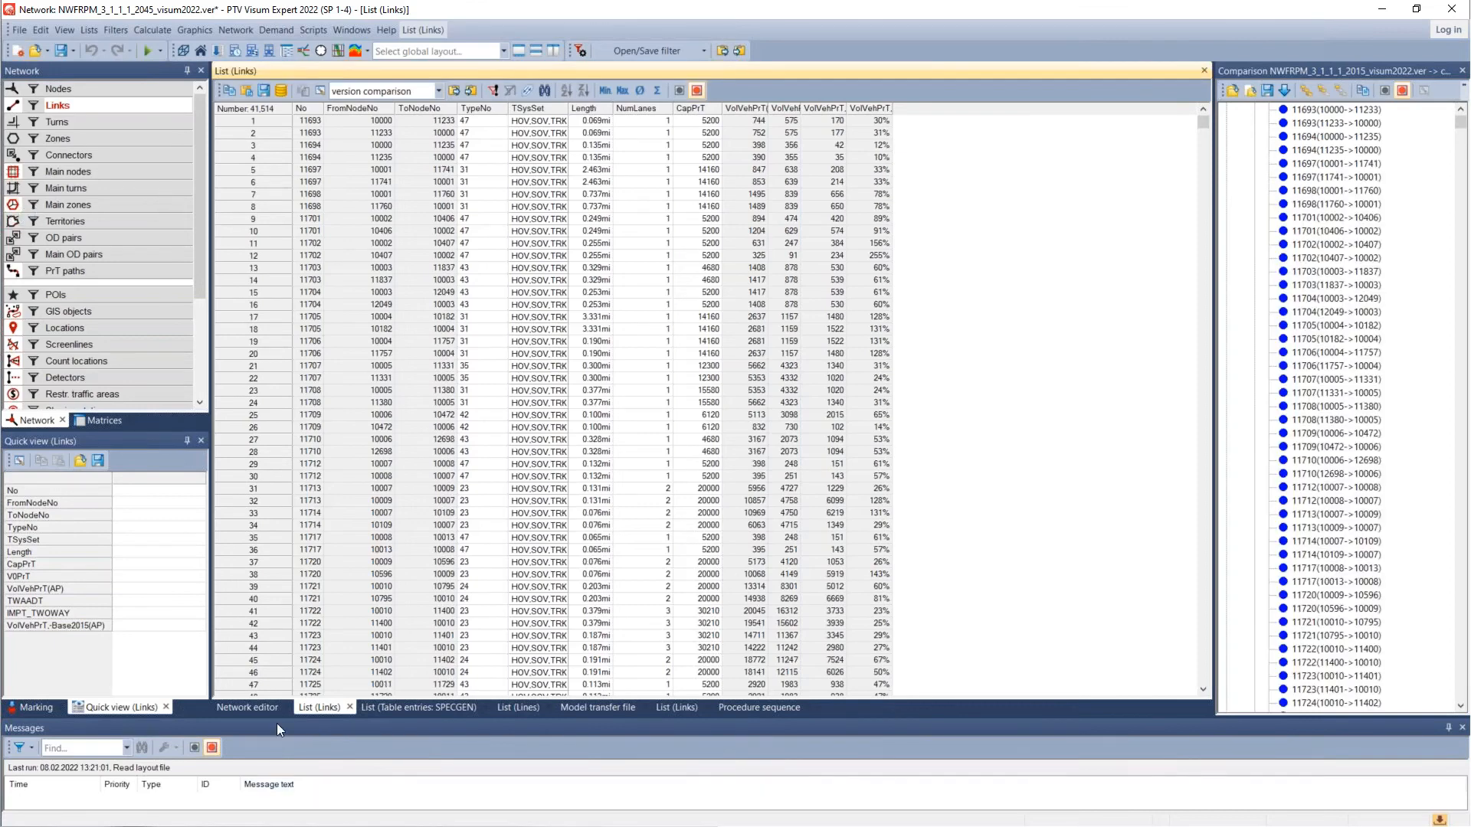
click(260, 708)
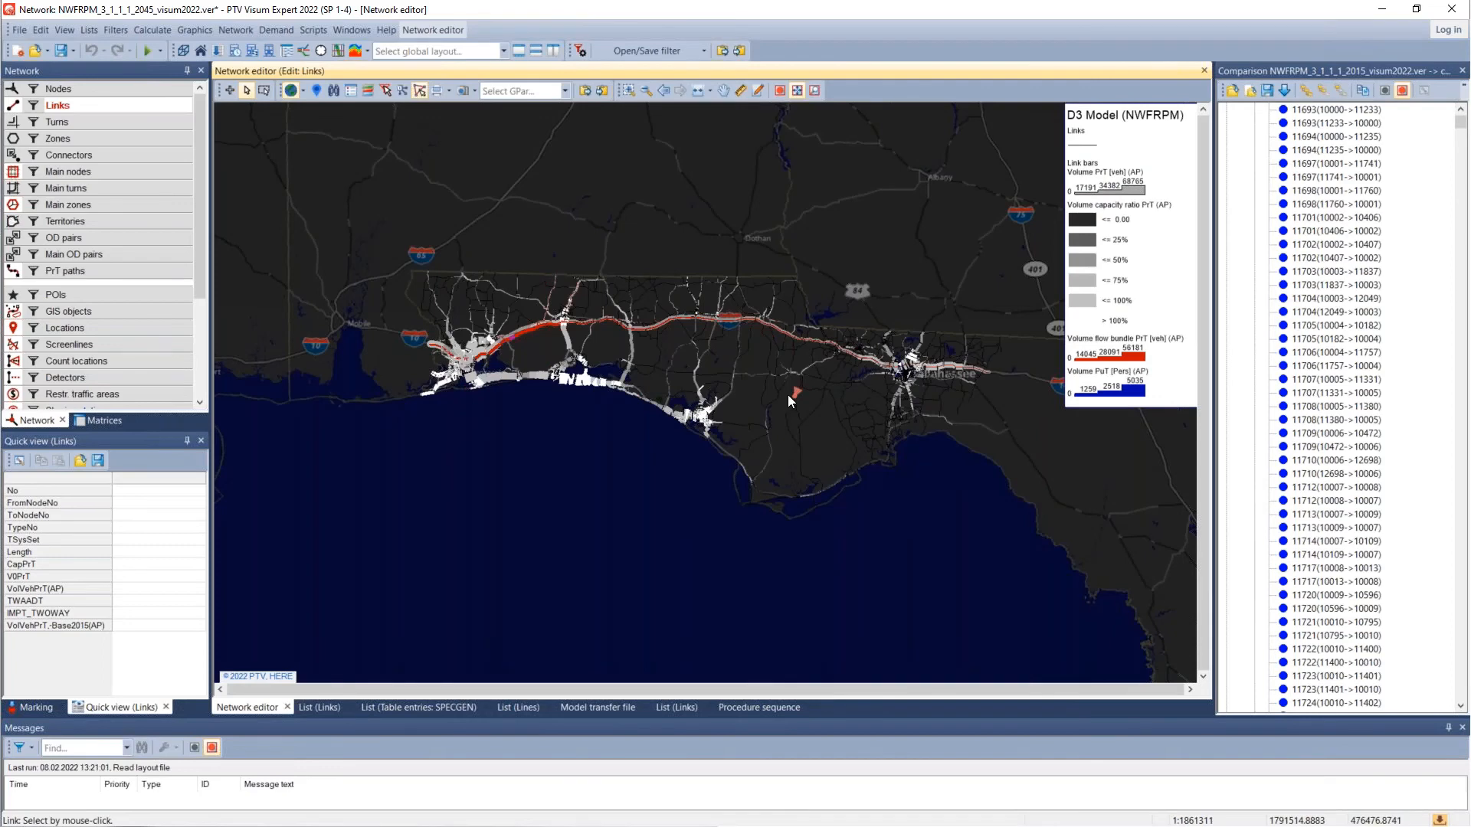
scroll(476, 366, up, 3)
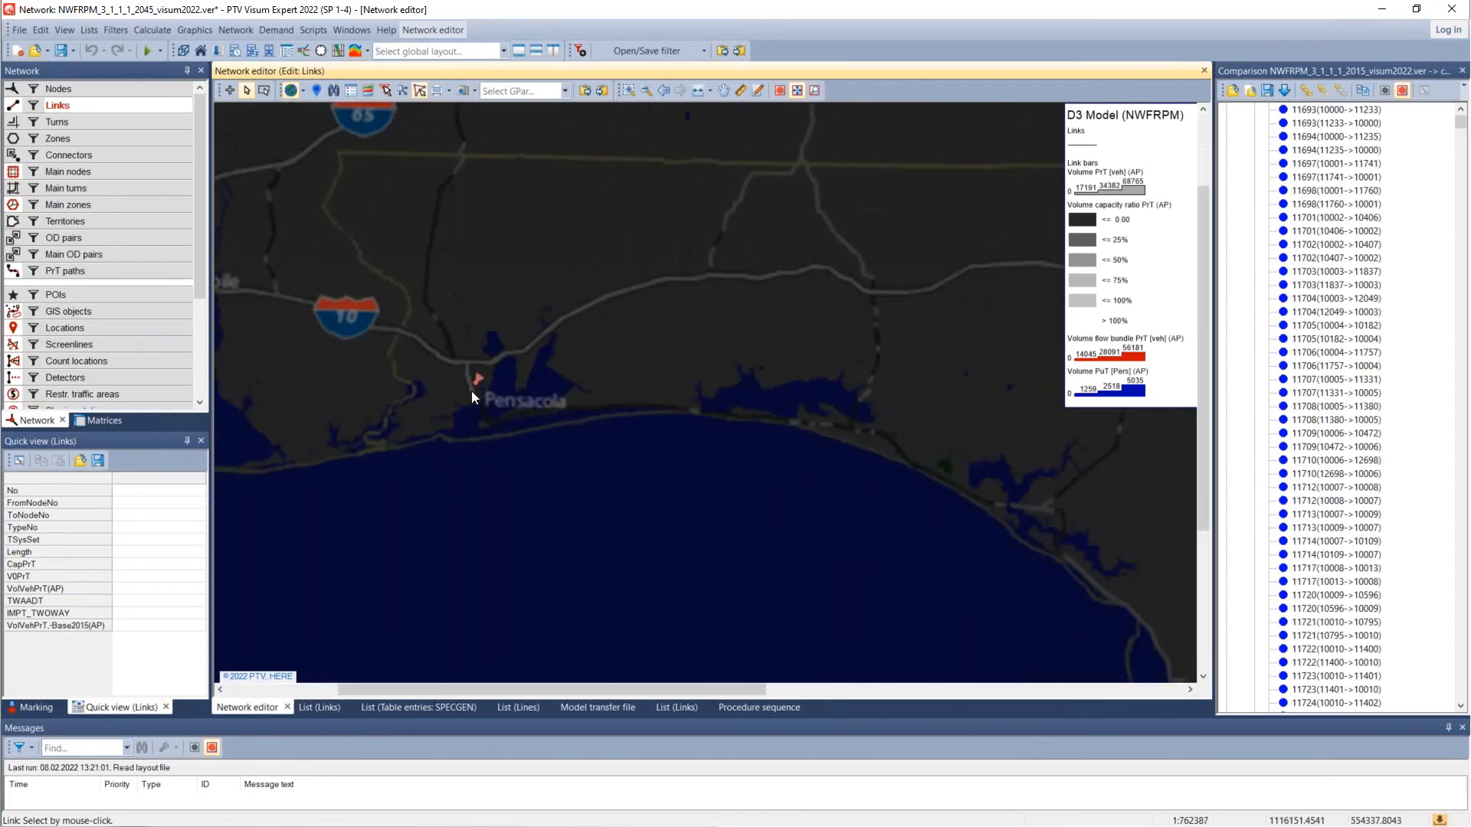
scroll(472, 391, up, 1)
scroll(448, 360, up, 2)
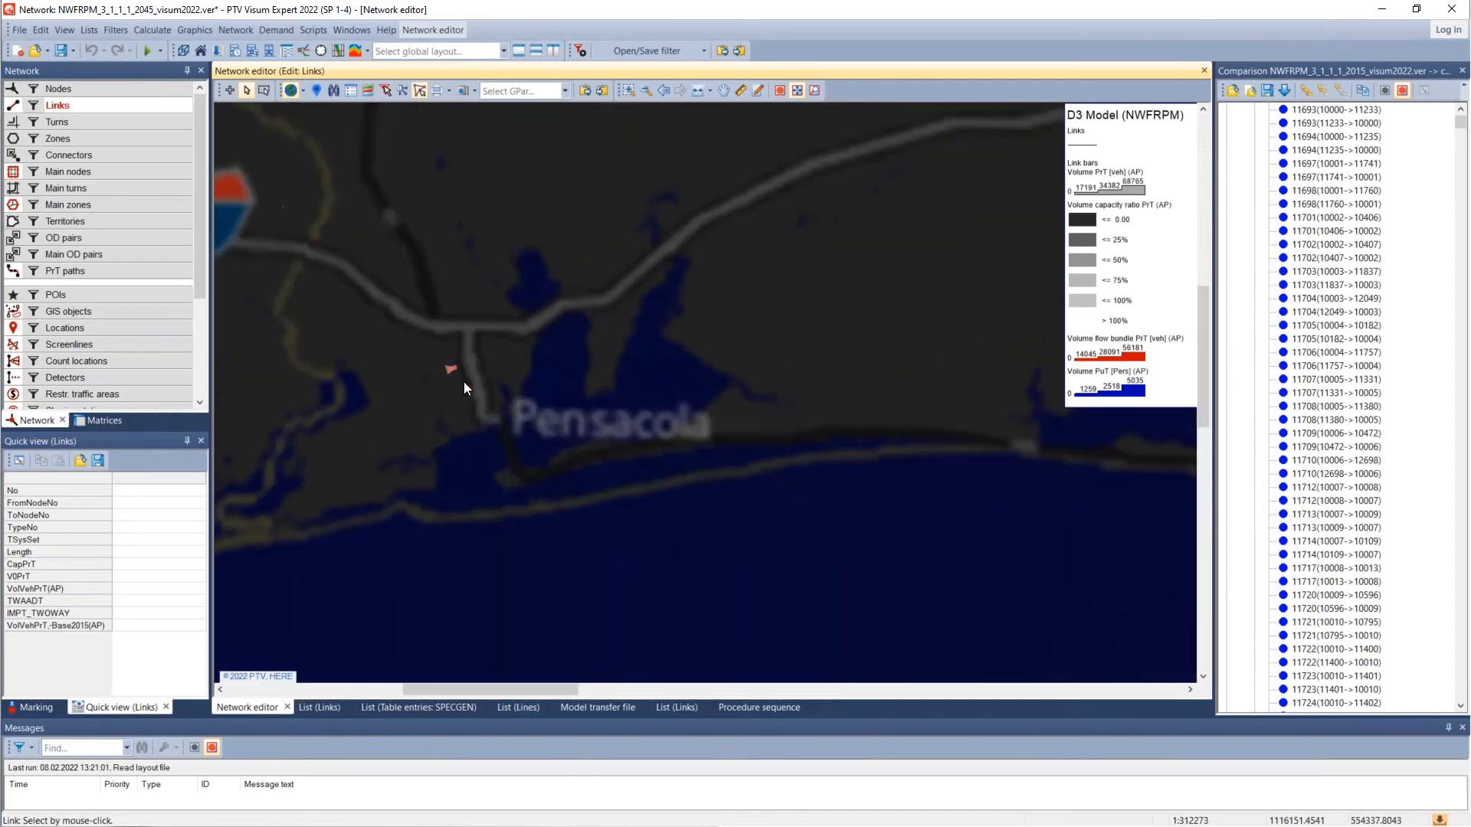
scroll(466, 381, up, 3)
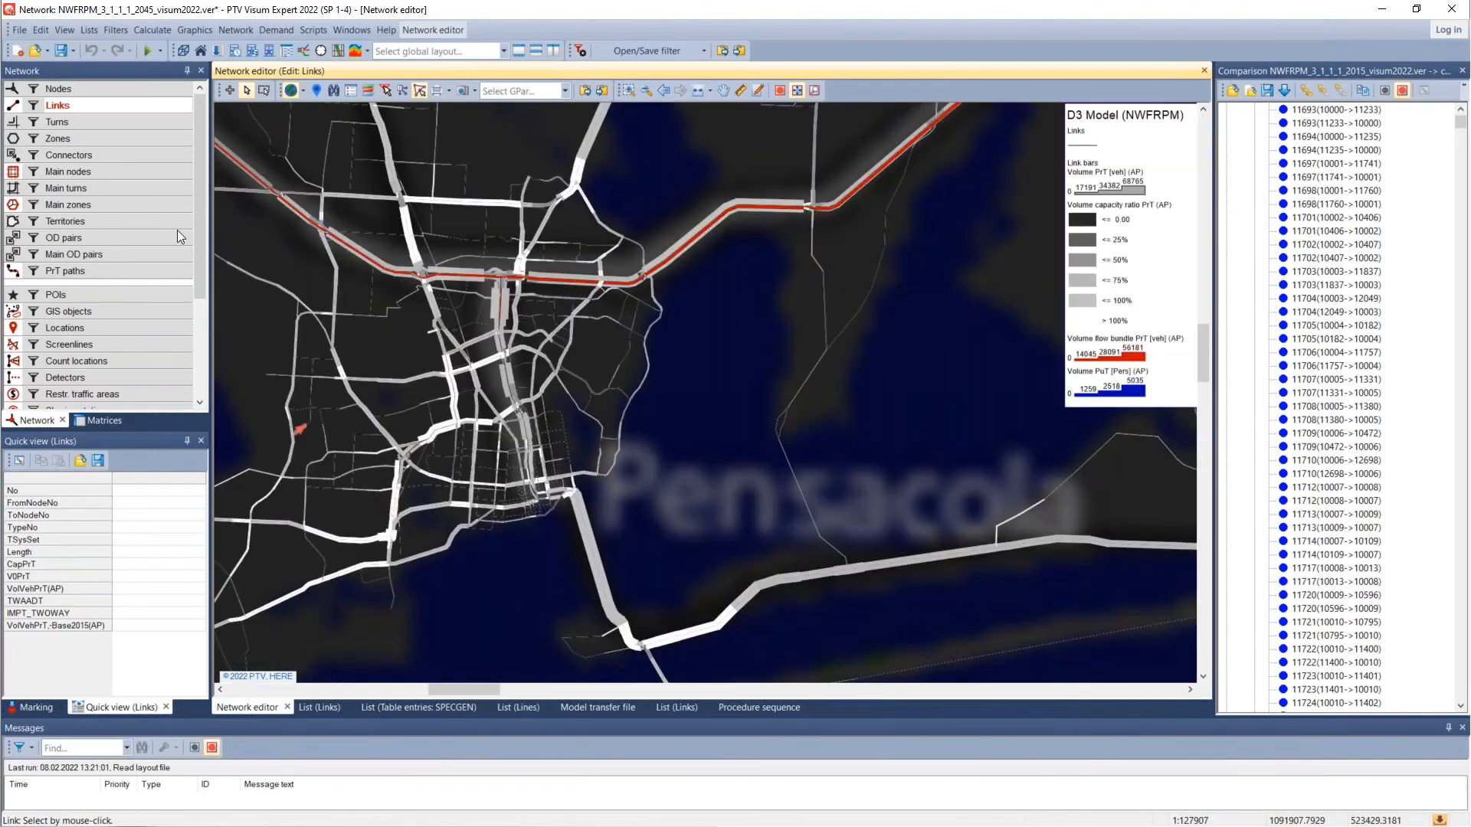
right_click(135, 104)
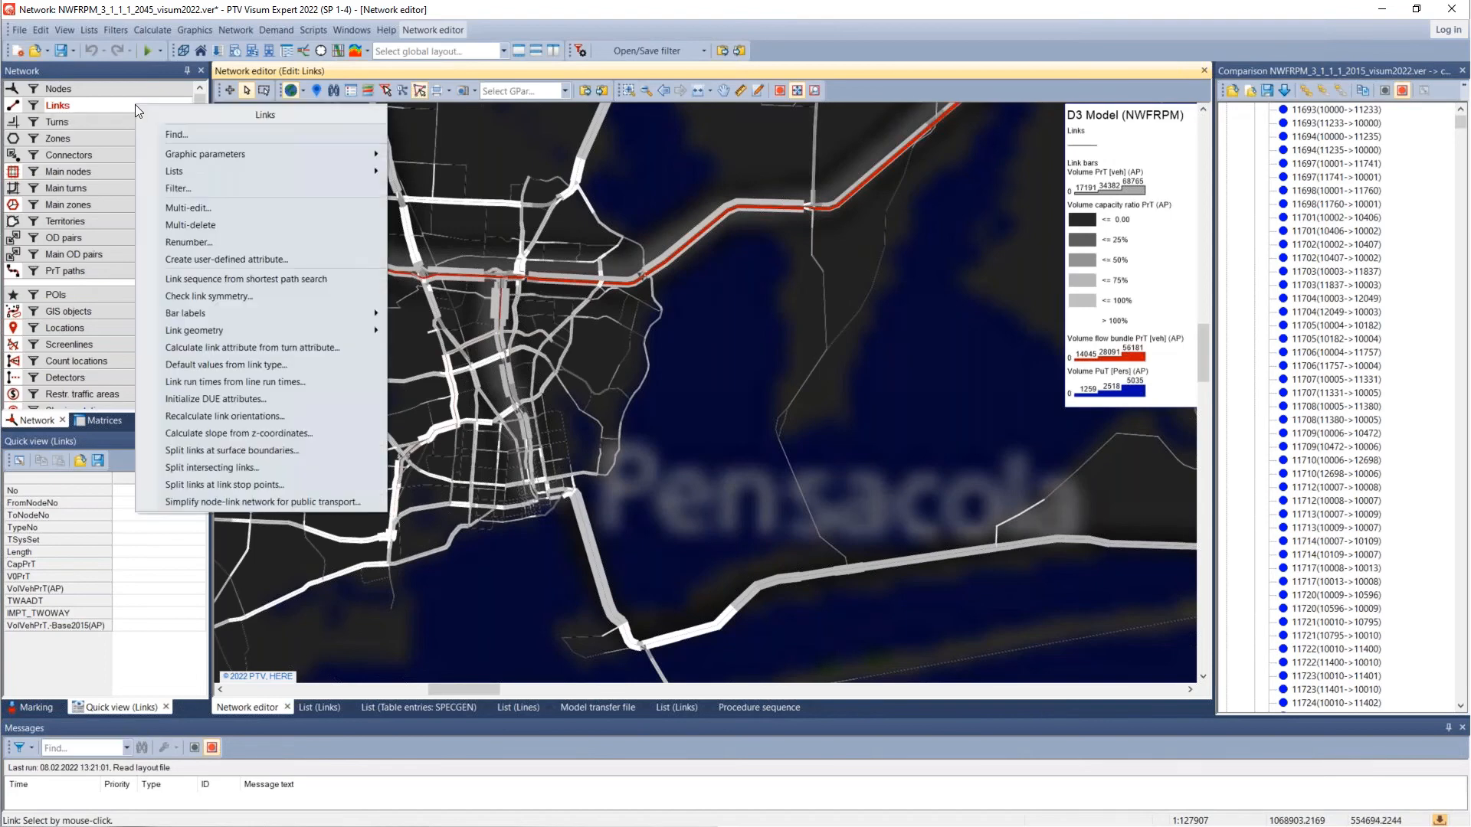
mouse_move(189, 154)
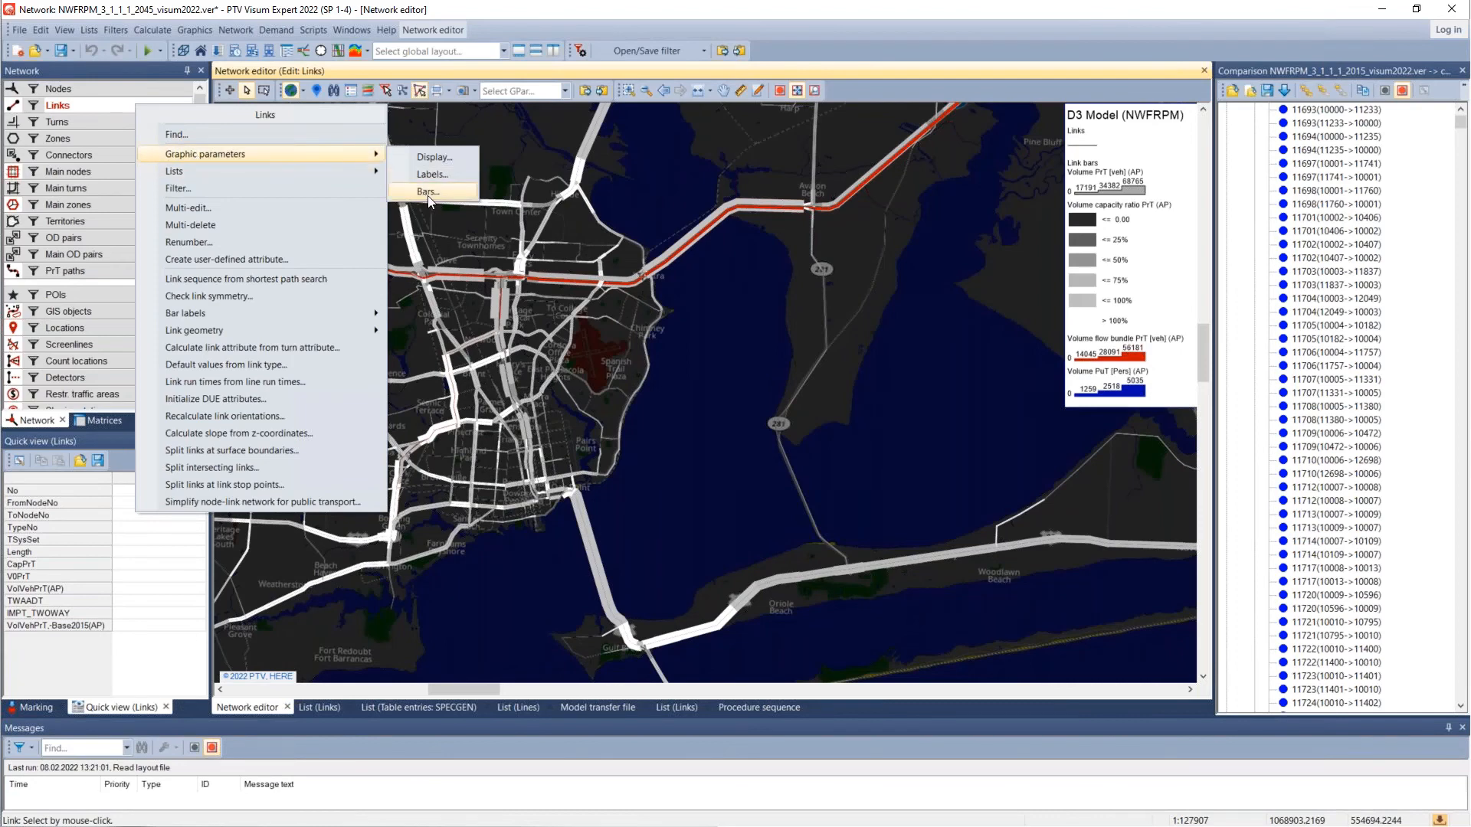
right_click(126, 106)
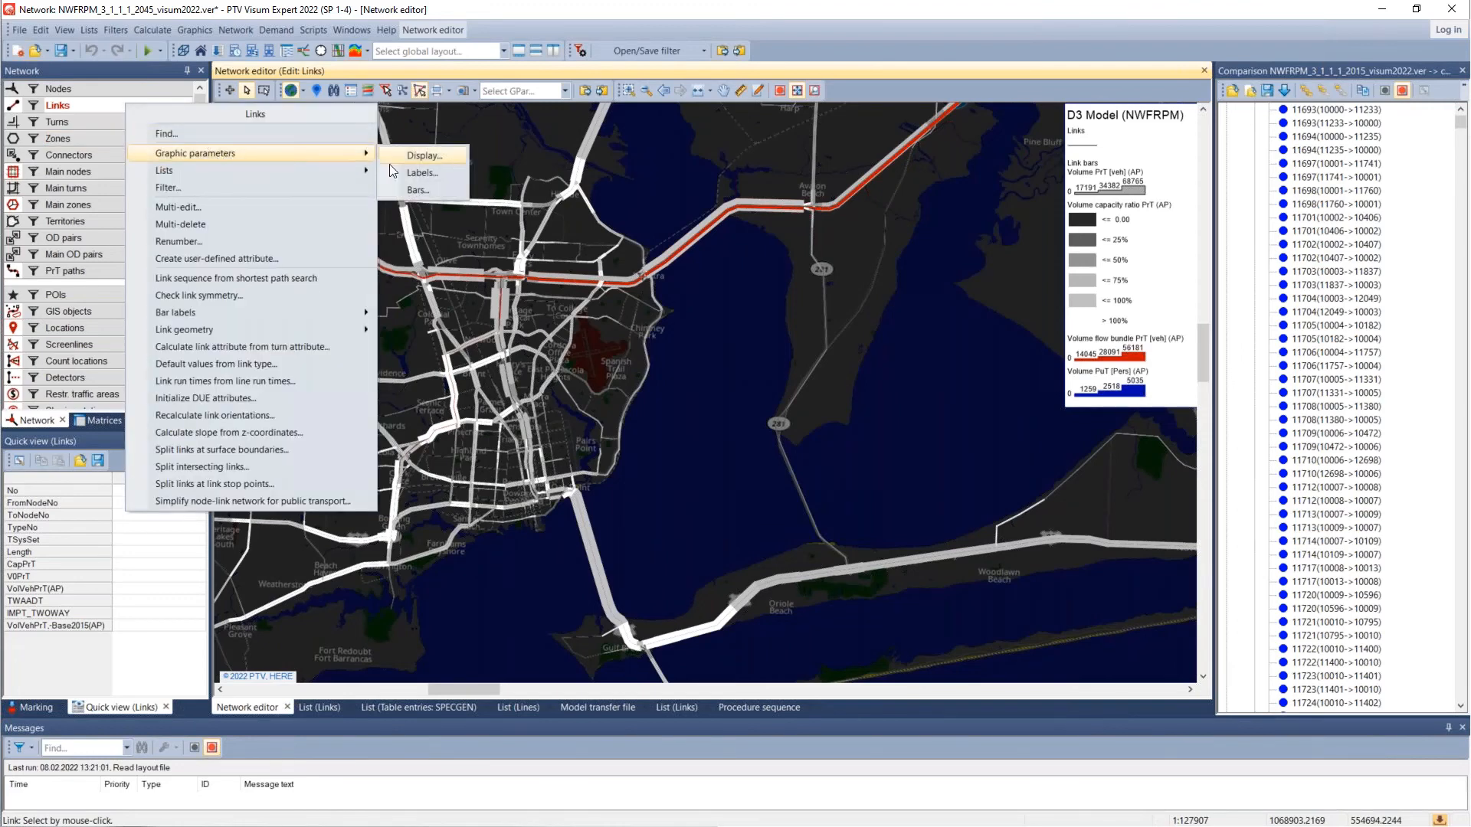
click(421, 196)
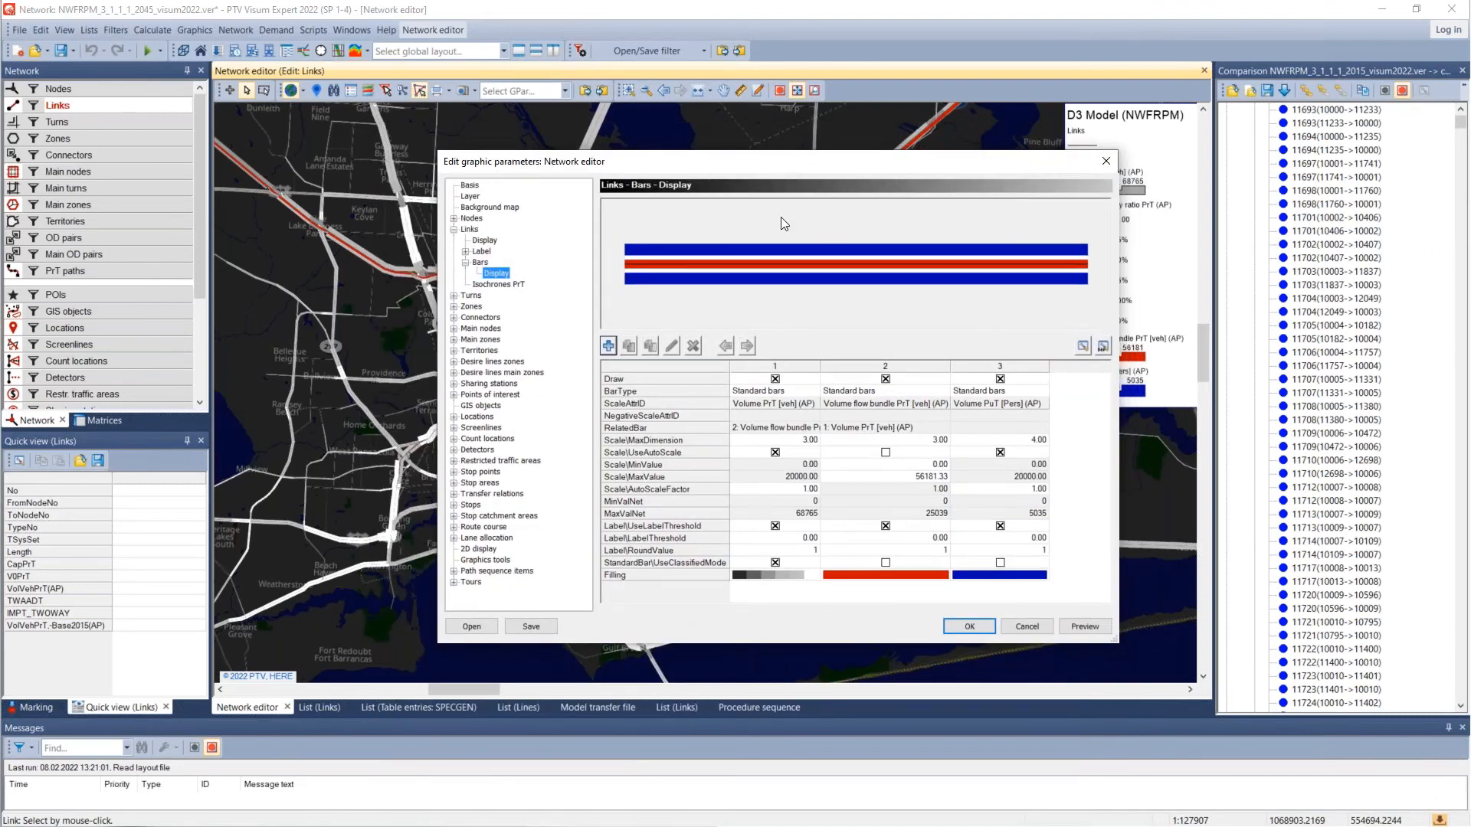
click(763, 392)
drag(820, 164, 708, 145)
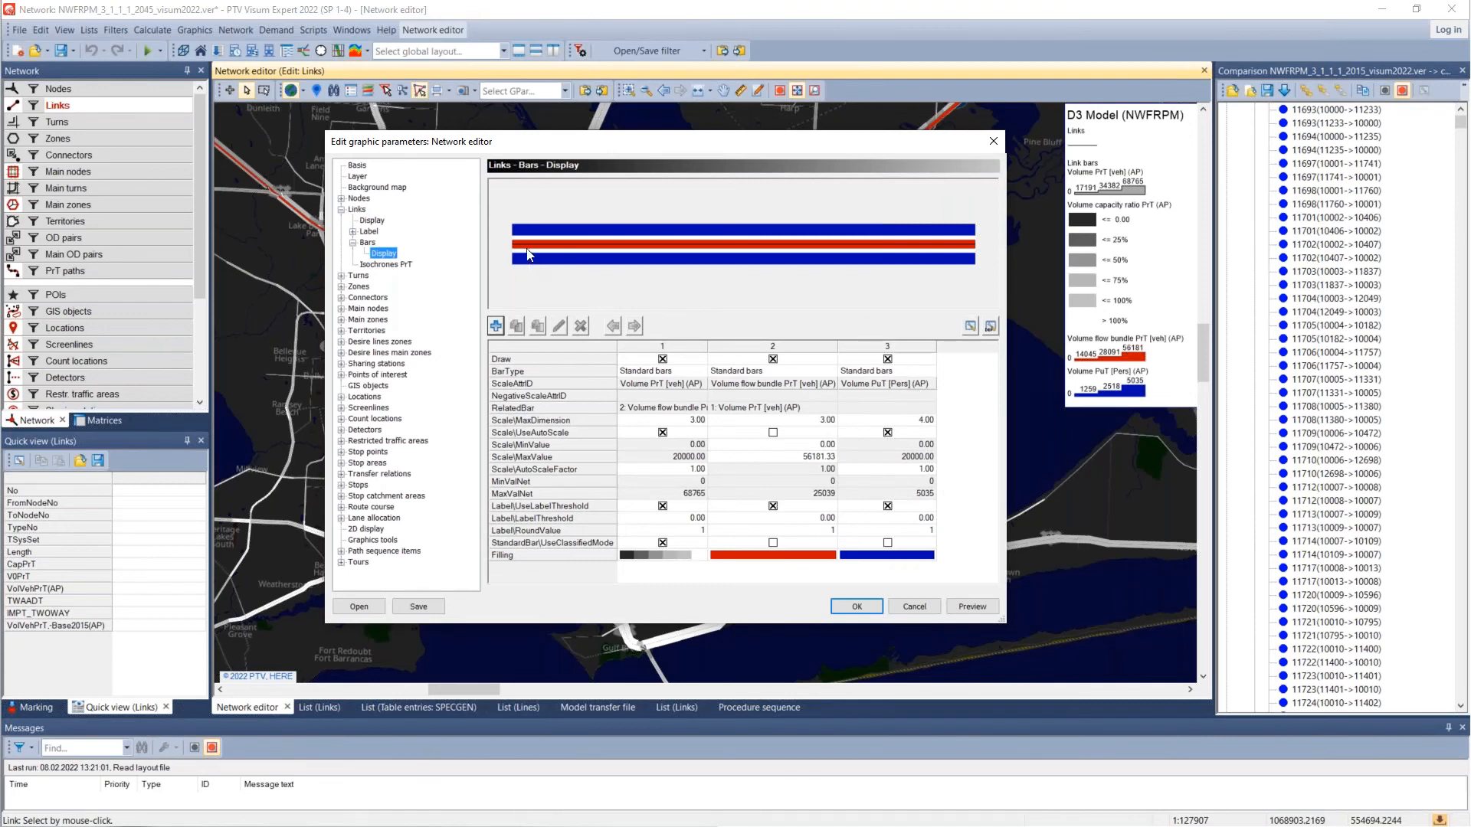
click(662, 359)
click(772, 359)
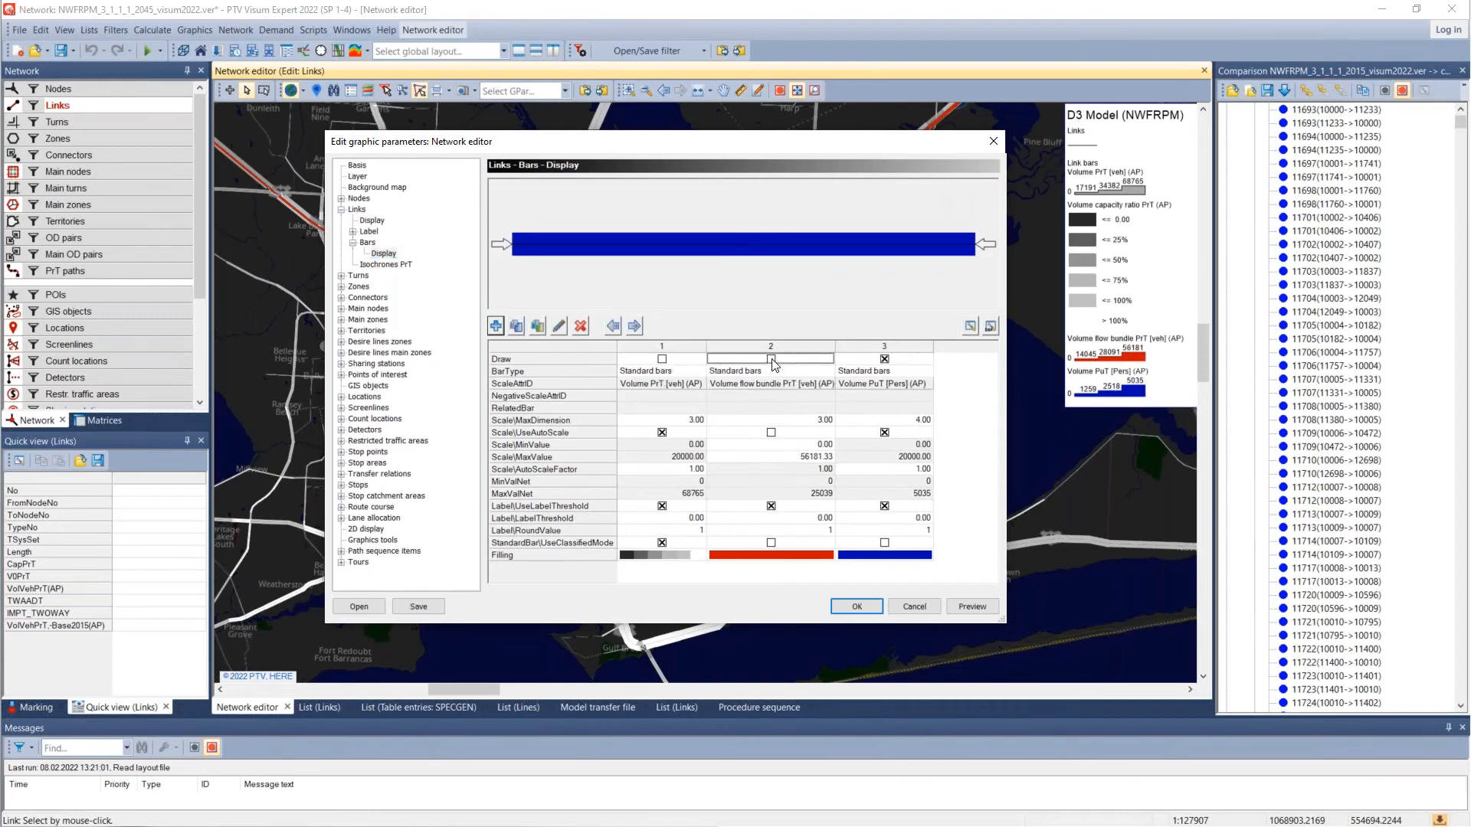
click(885, 359)
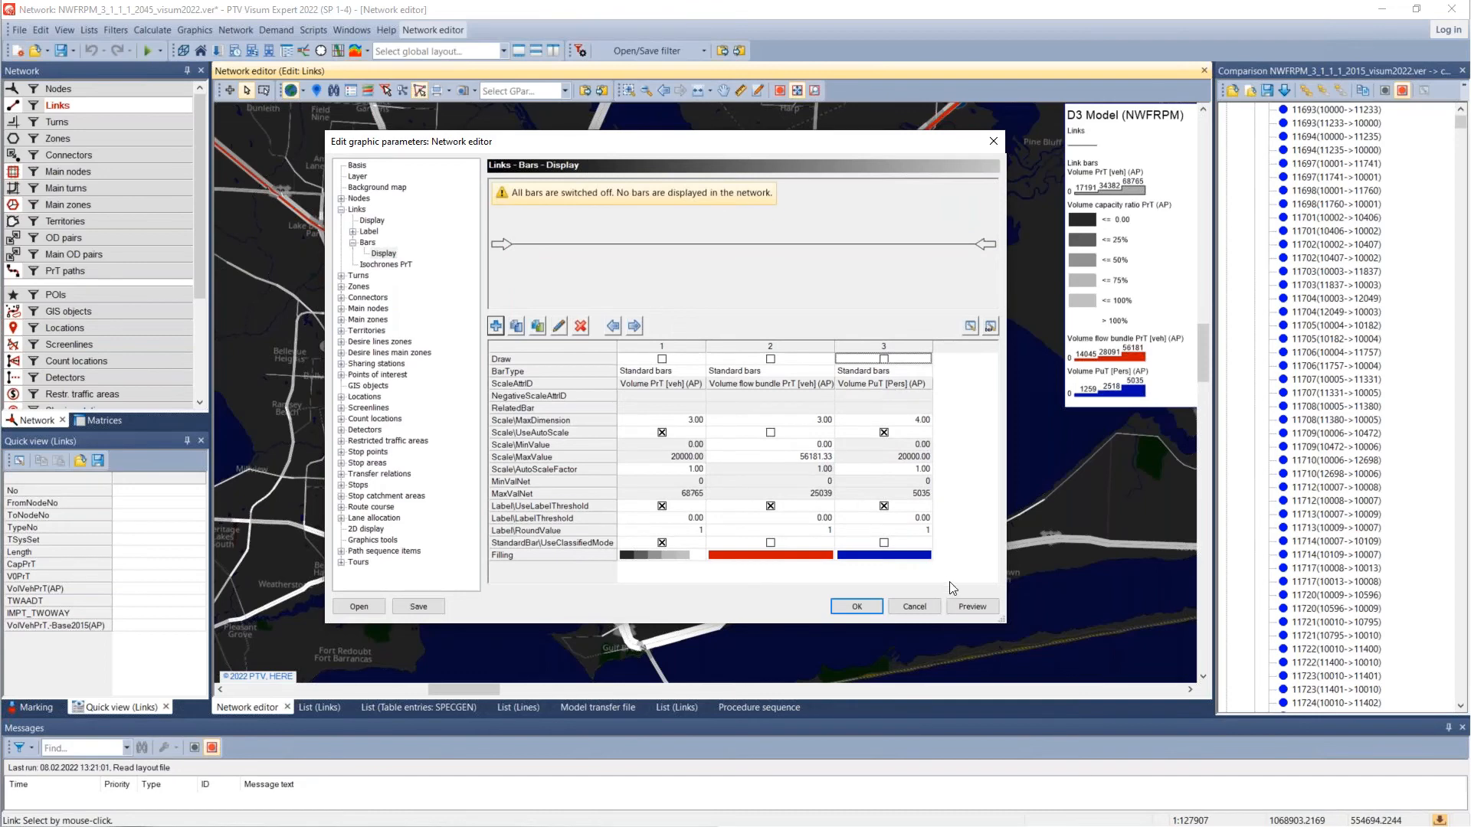
click(647, 374)
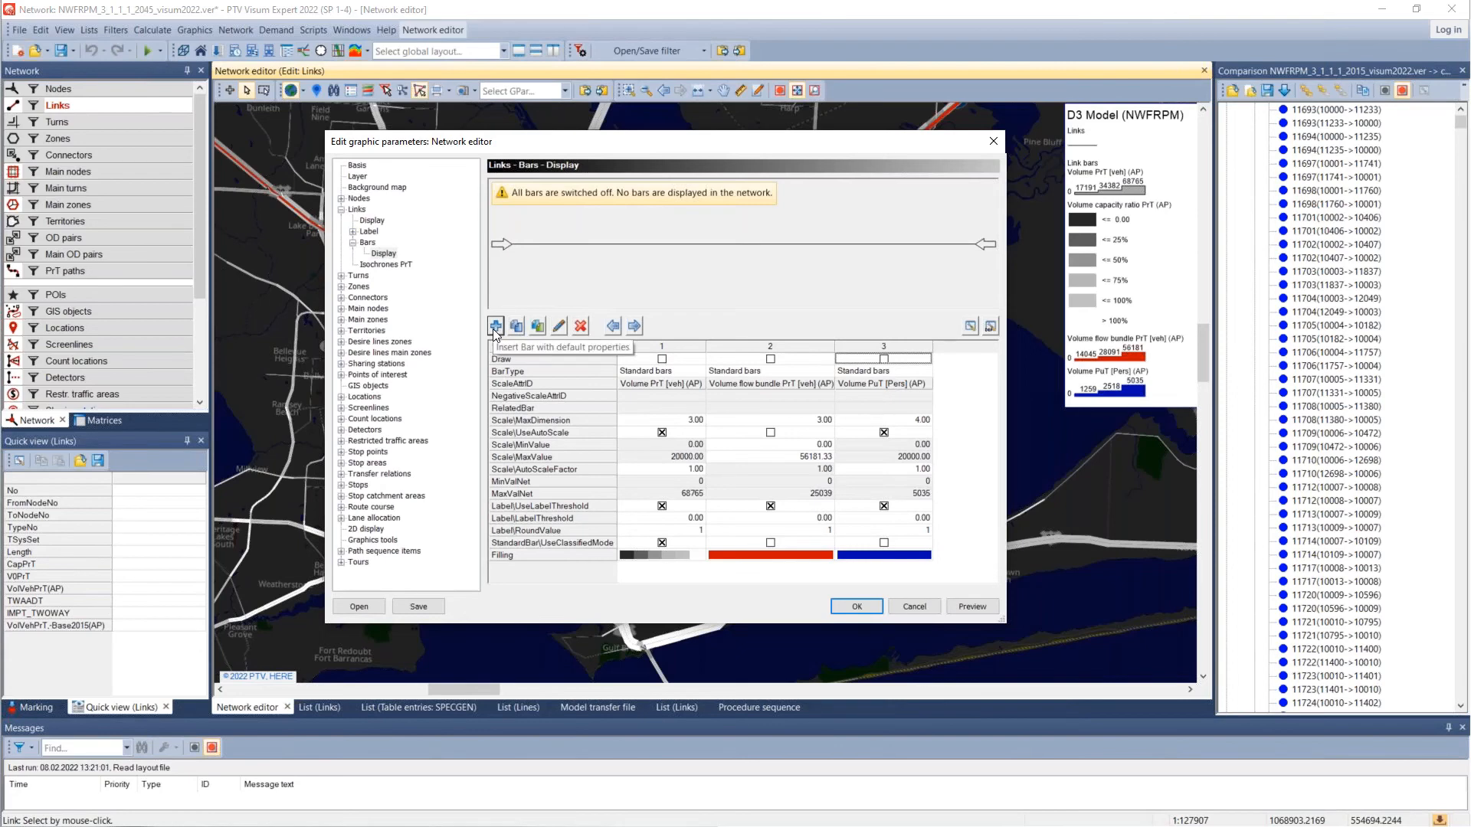
click(914, 606)
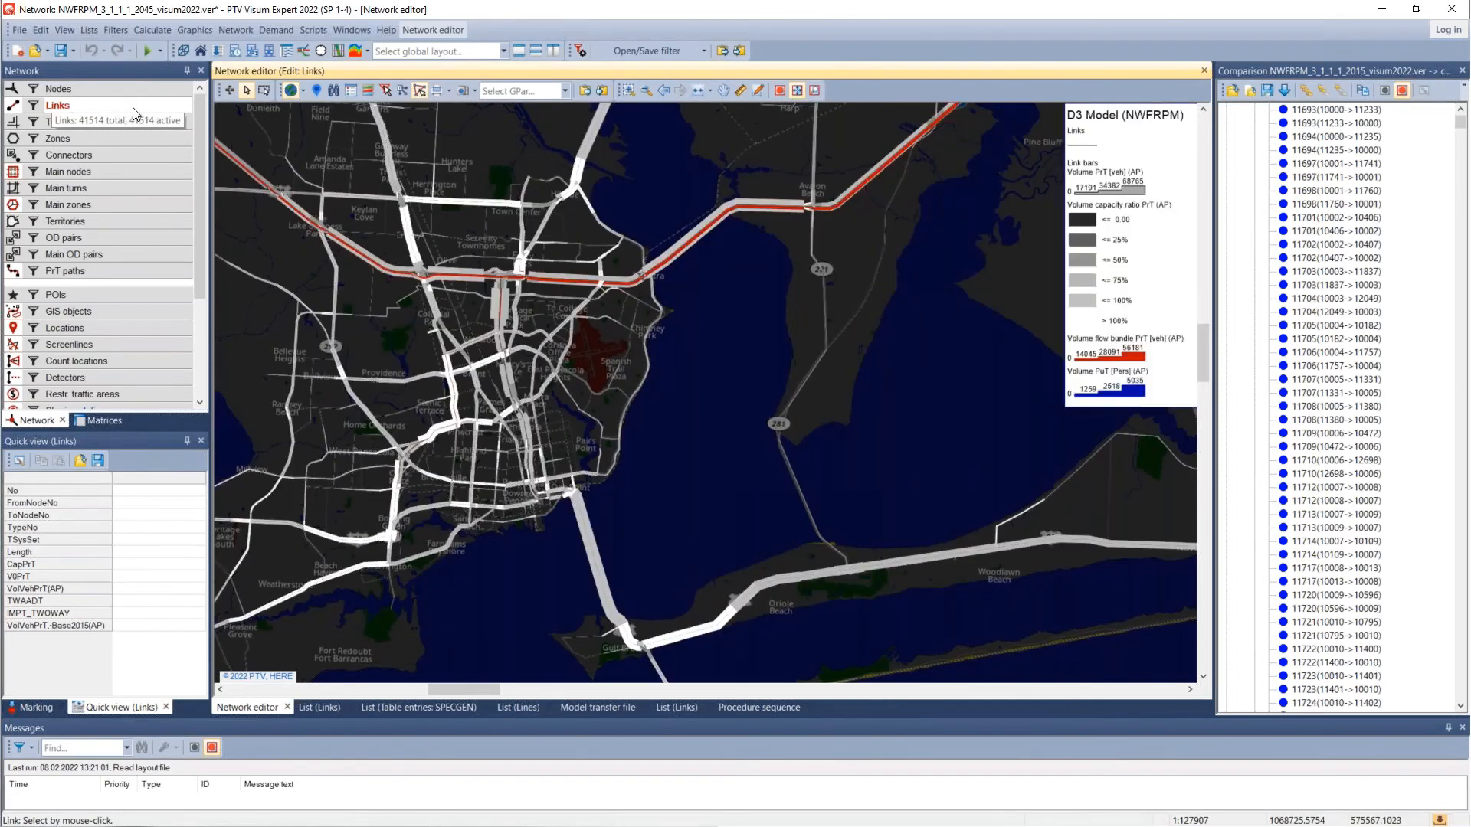
Step: In the link bar graphic parameters, switch off drawing of the three existing bars and insert a new bar with default properties
right_click(134, 113)
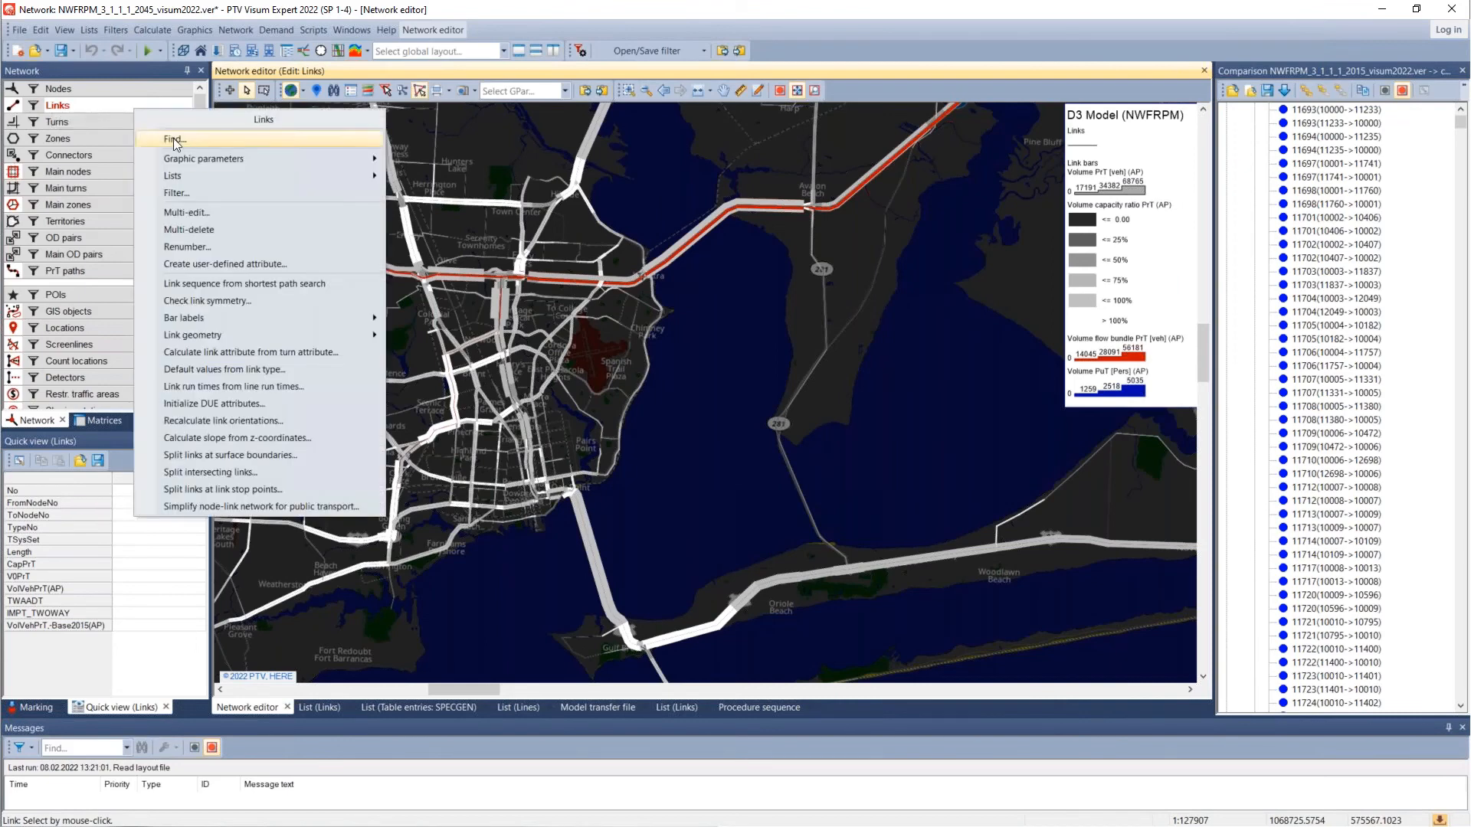
mouse_move(192, 158)
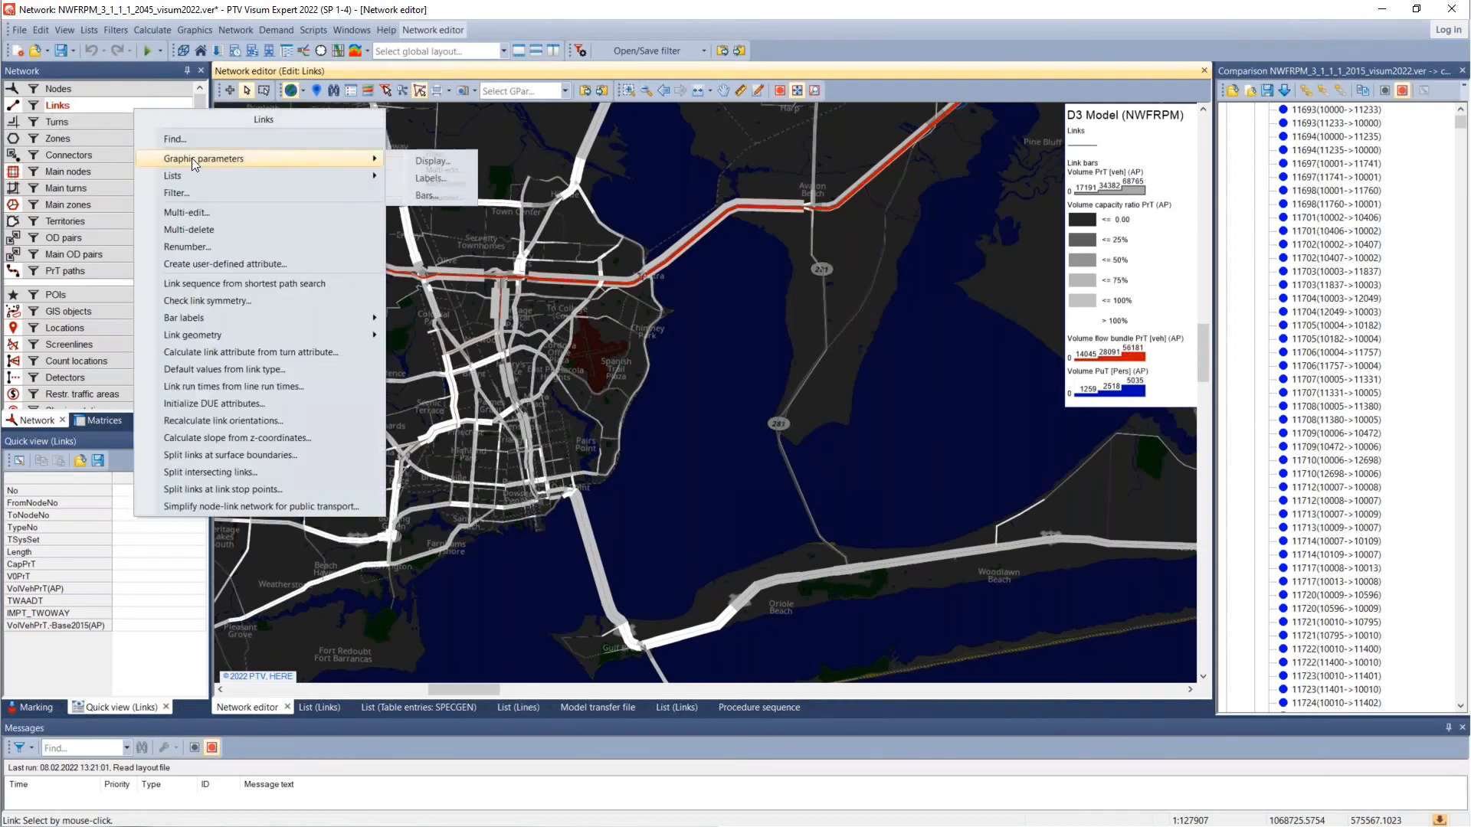
click(418, 198)
click(662, 359)
click(771, 359)
click(884, 359)
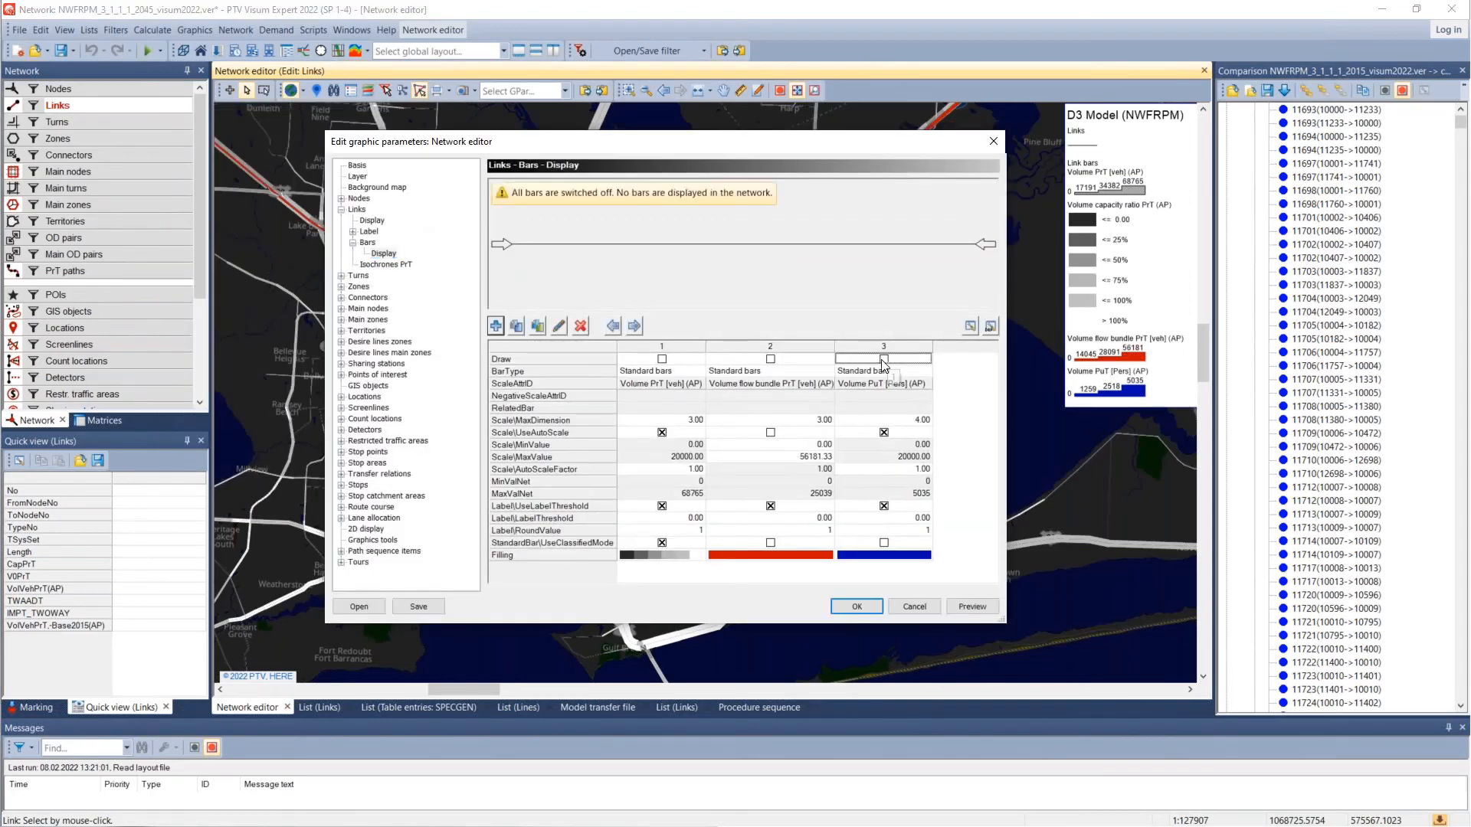
click(495, 327)
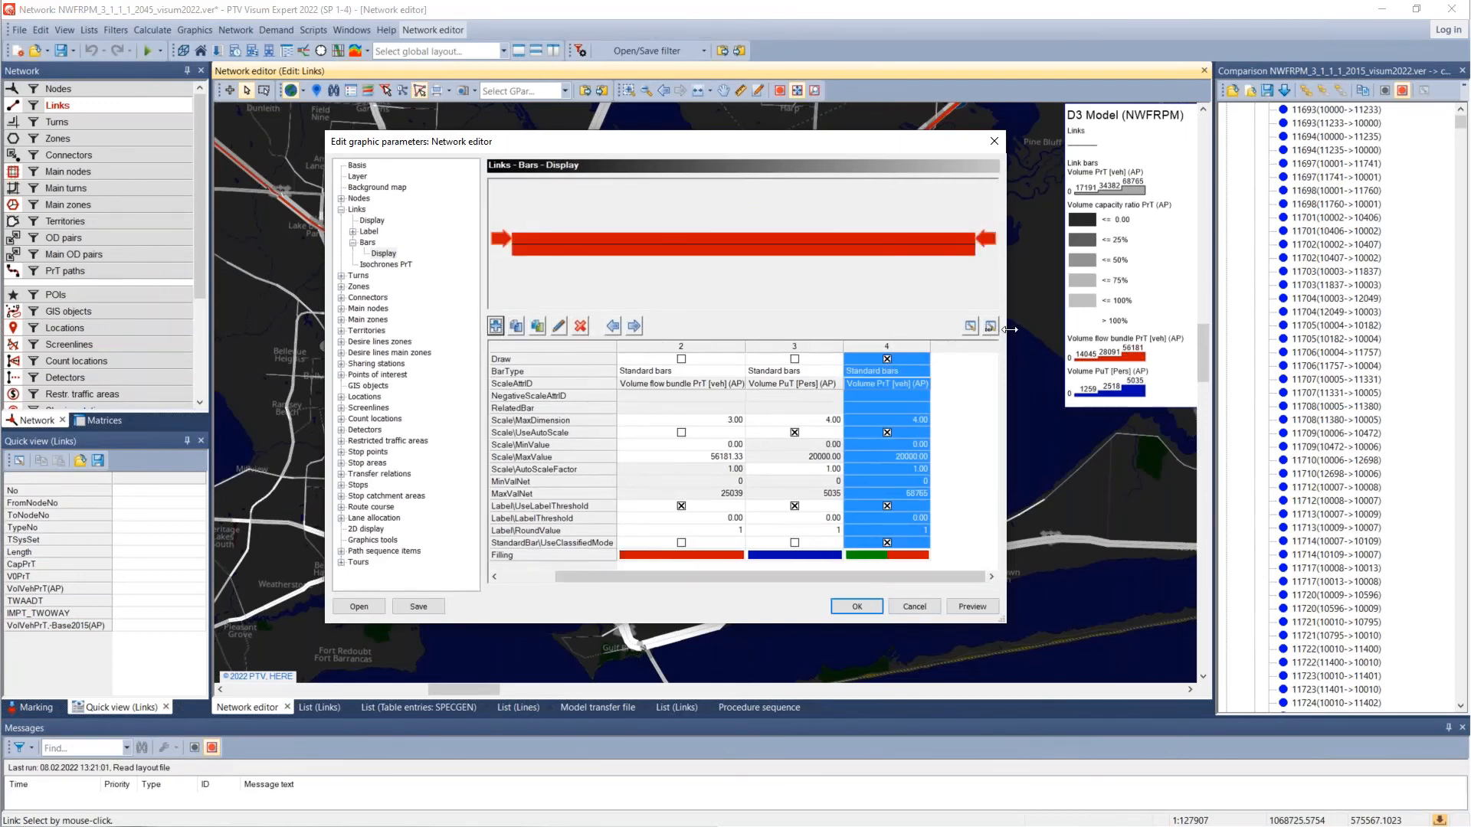
drag(1008, 330, 1172, 330)
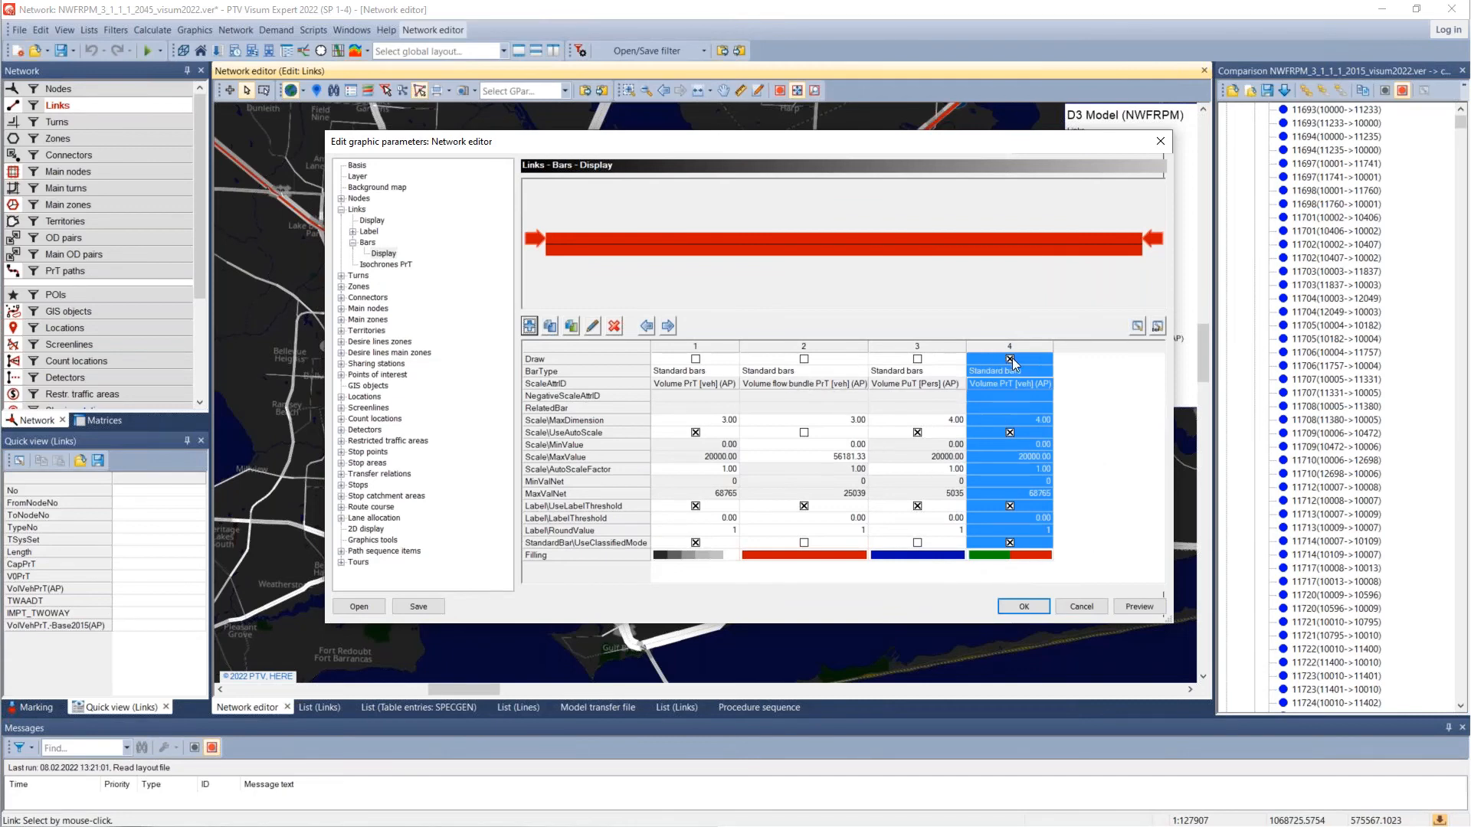
click(1078, 403)
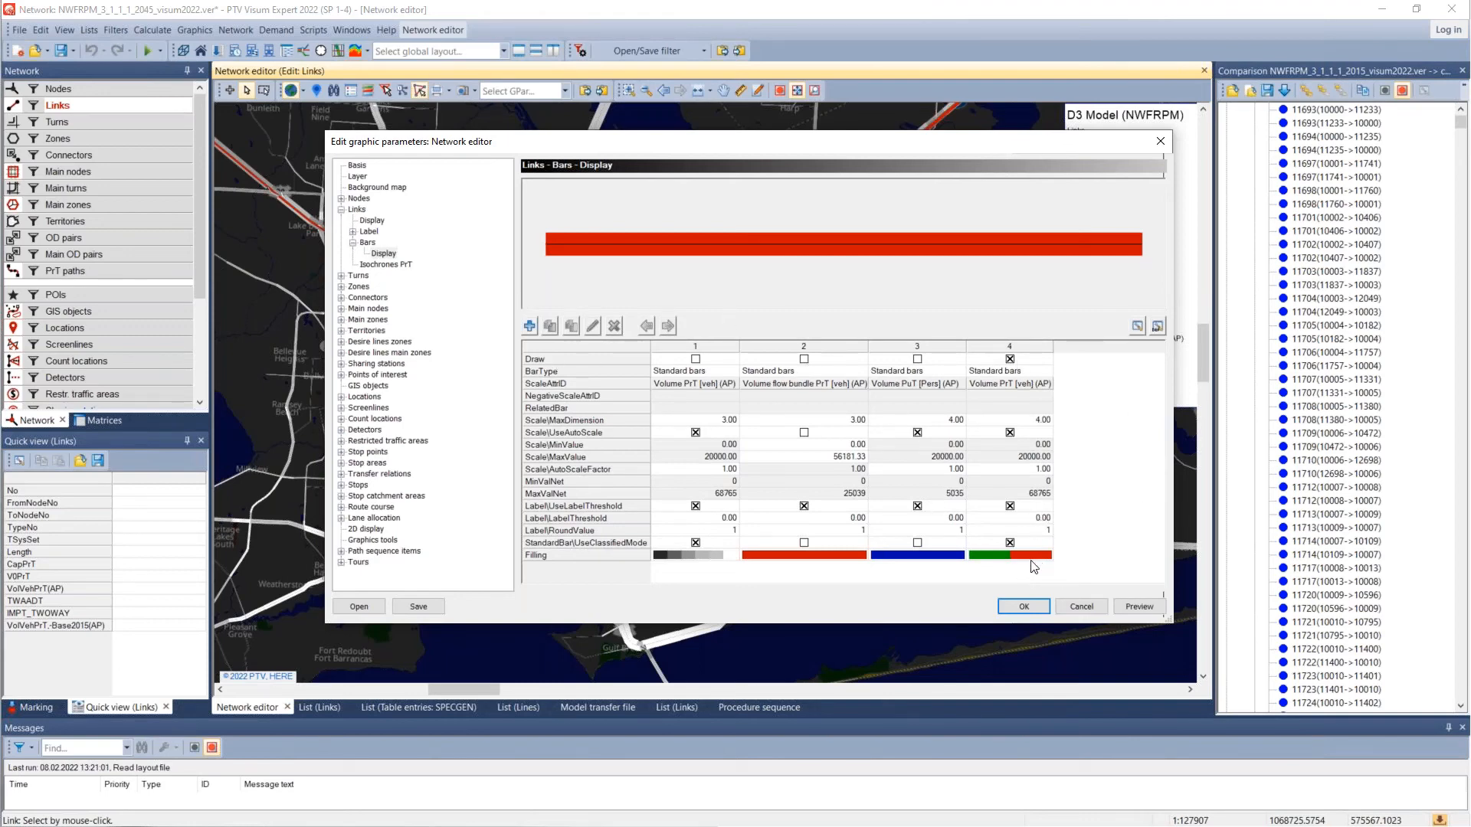
Step: Review the classified fill style of link bar 4 and close its settings without applying changes
click(1009, 558)
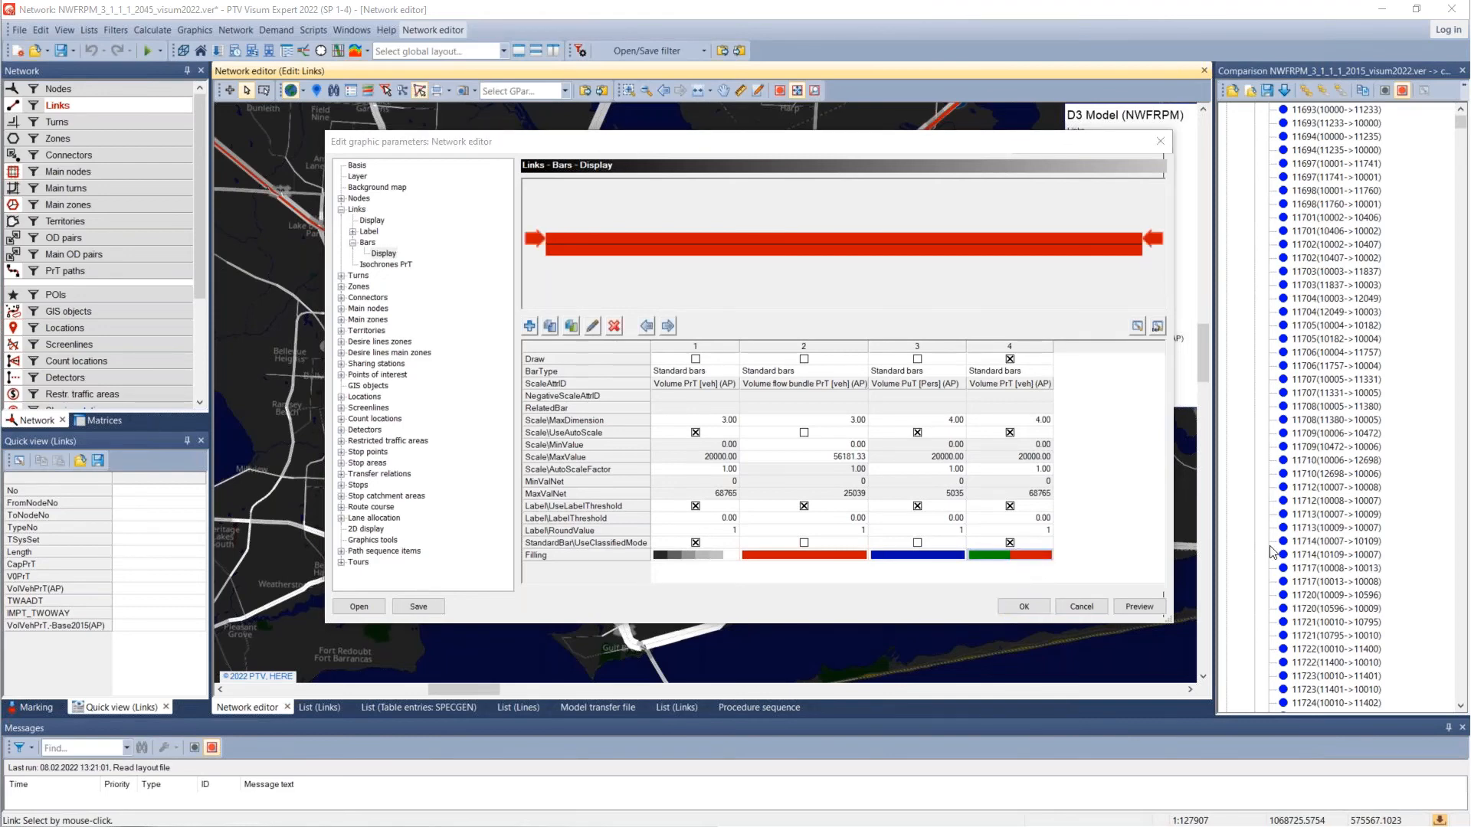
drag(2, 375, 474, 188)
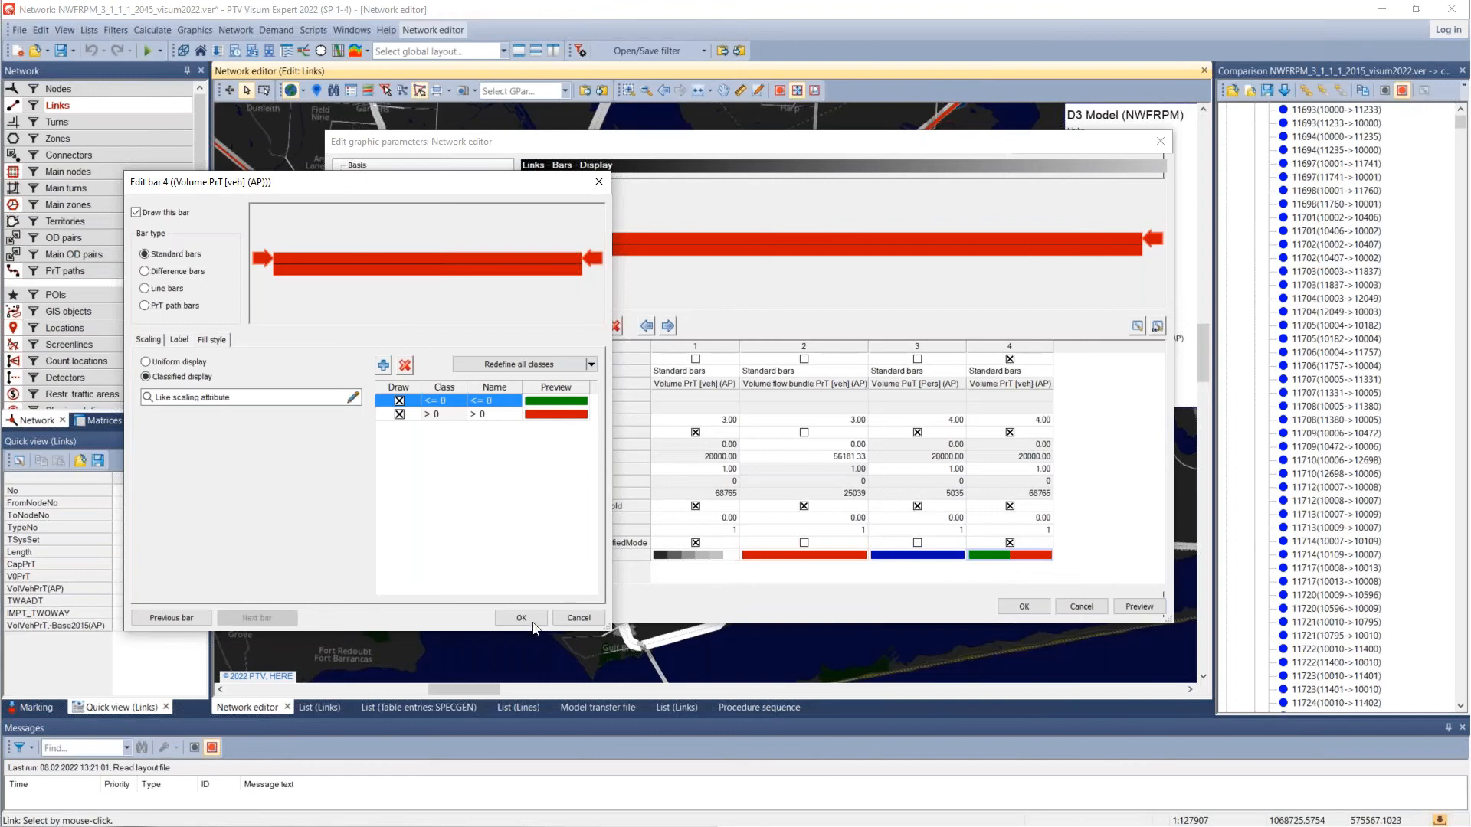
click(578, 617)
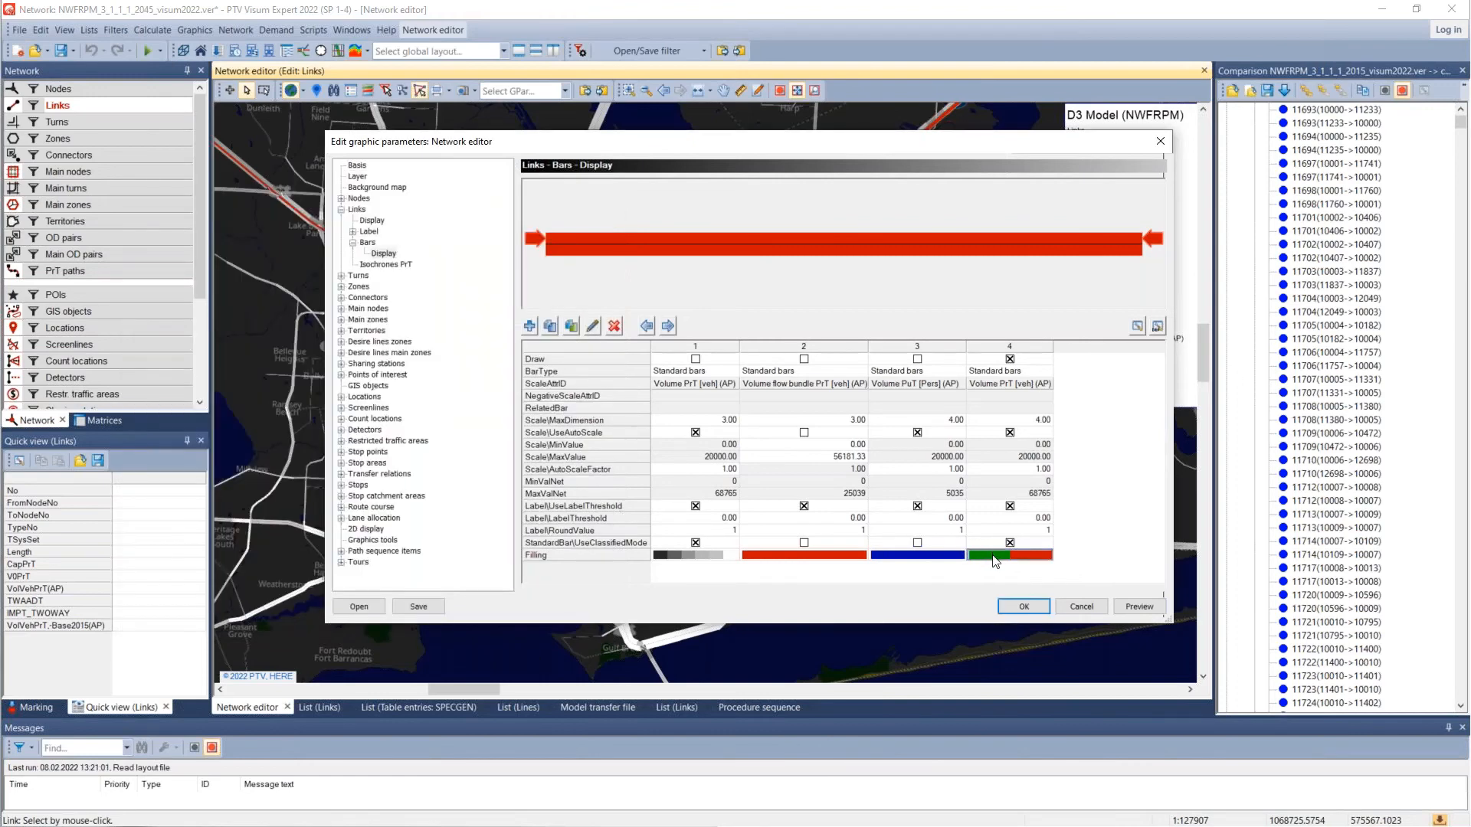
double_click(971, 562)
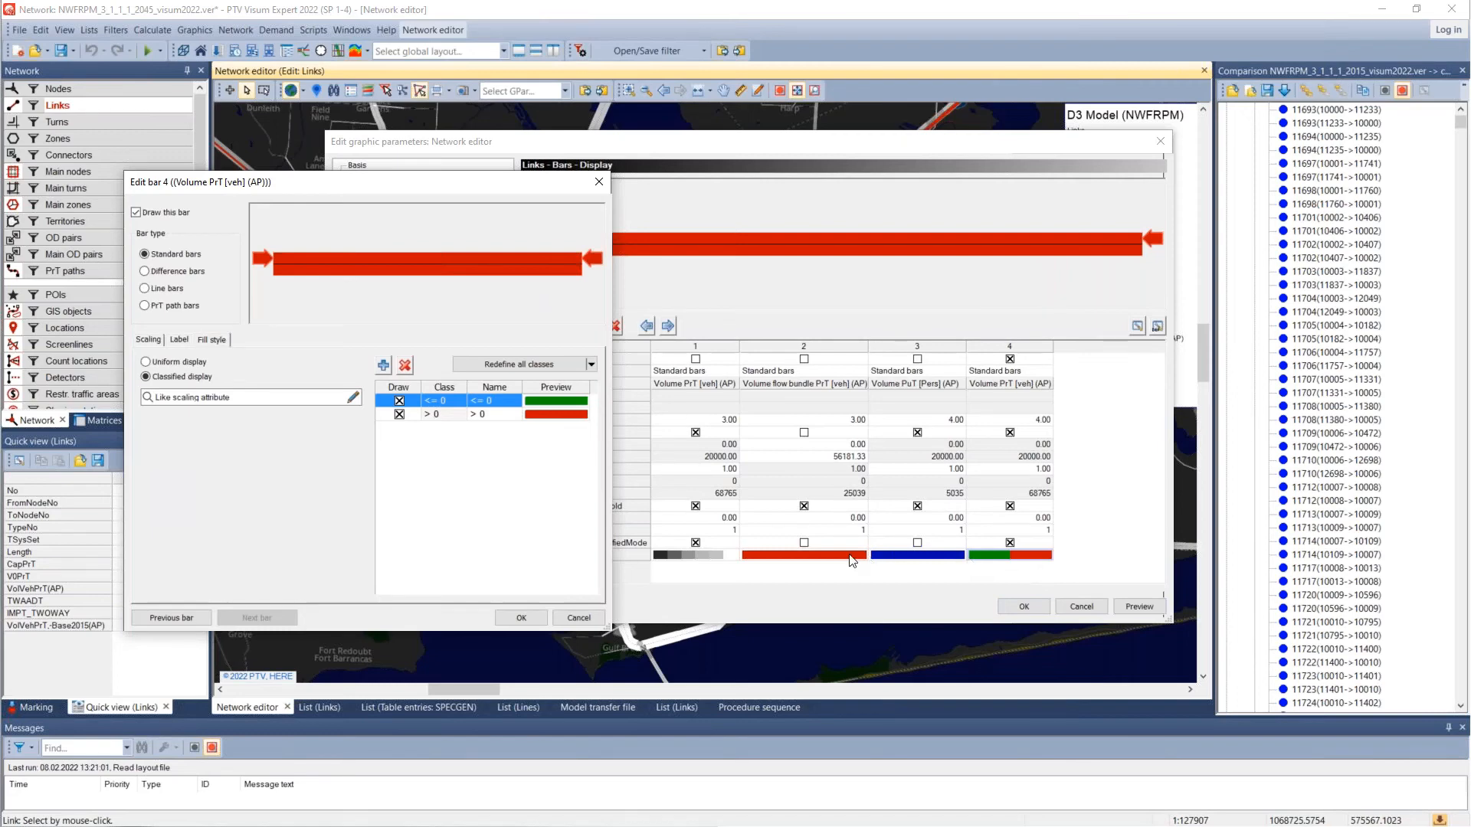
click(577, 621)
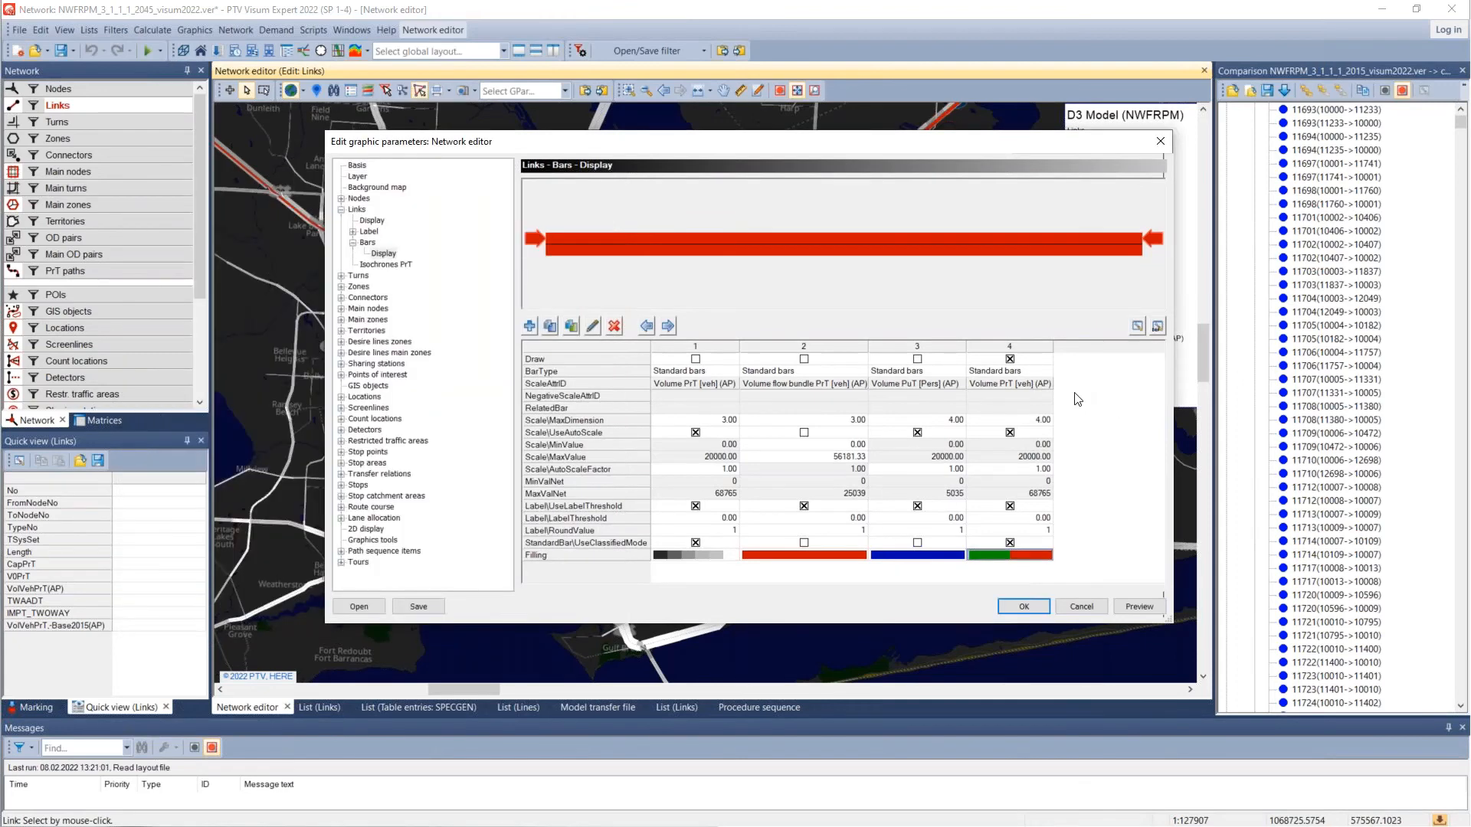
Step: Set bar 4's scale attribute to "This network - Base2015" under Volume PrT [veh] and Base2015
click(986, 383)
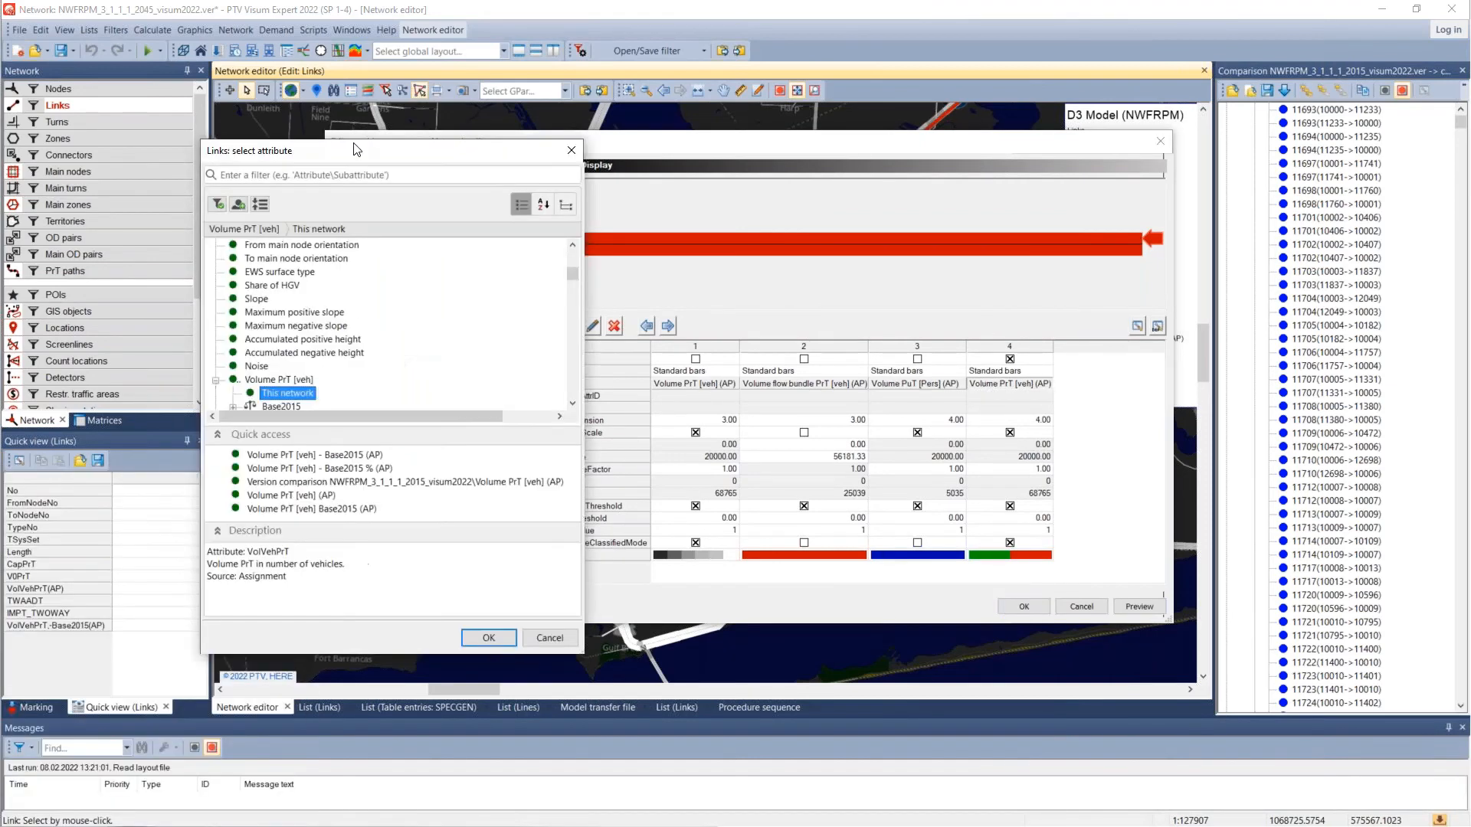
click(659, 651)
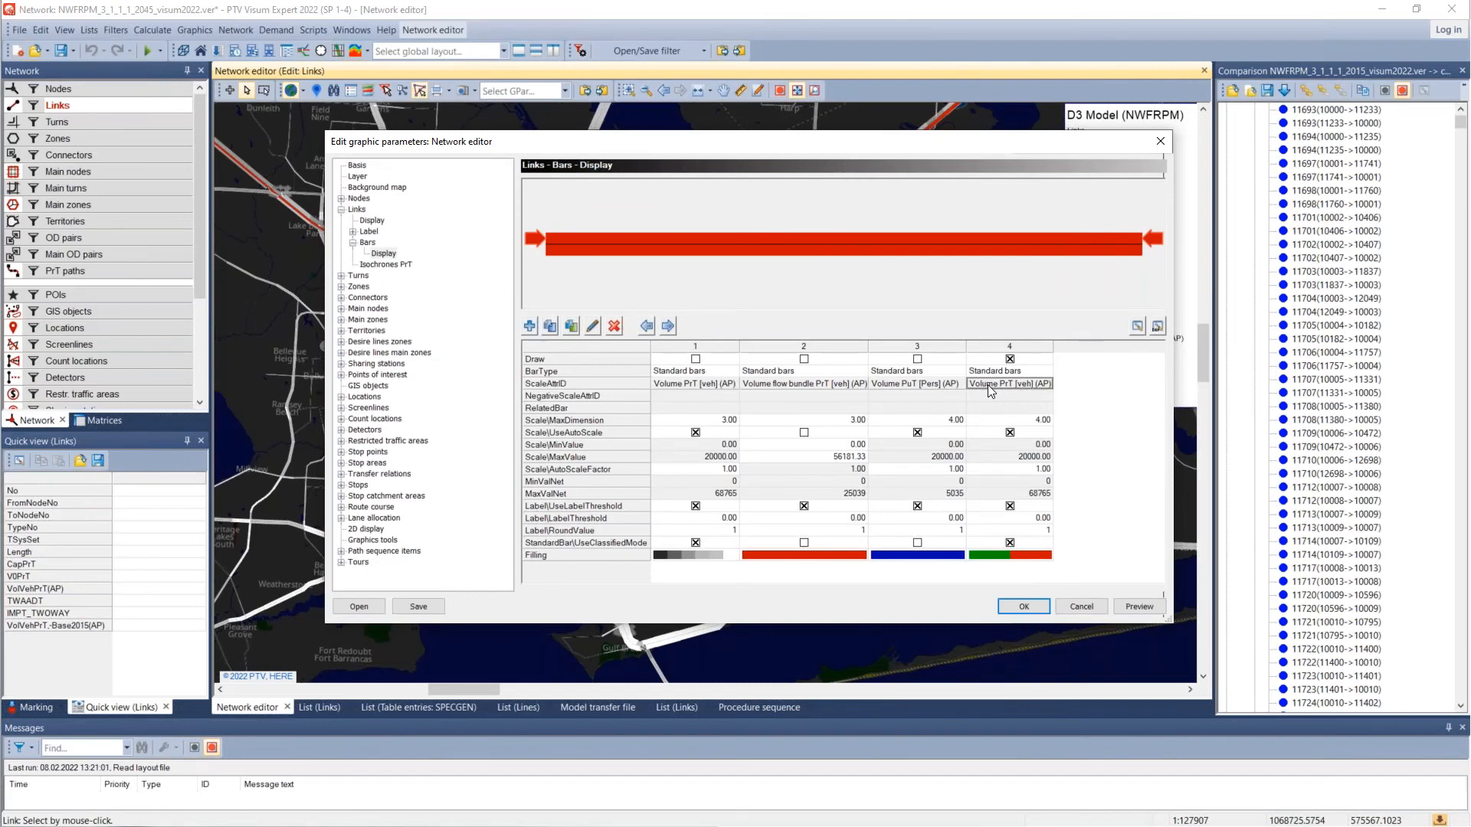
double_click(986, 384)
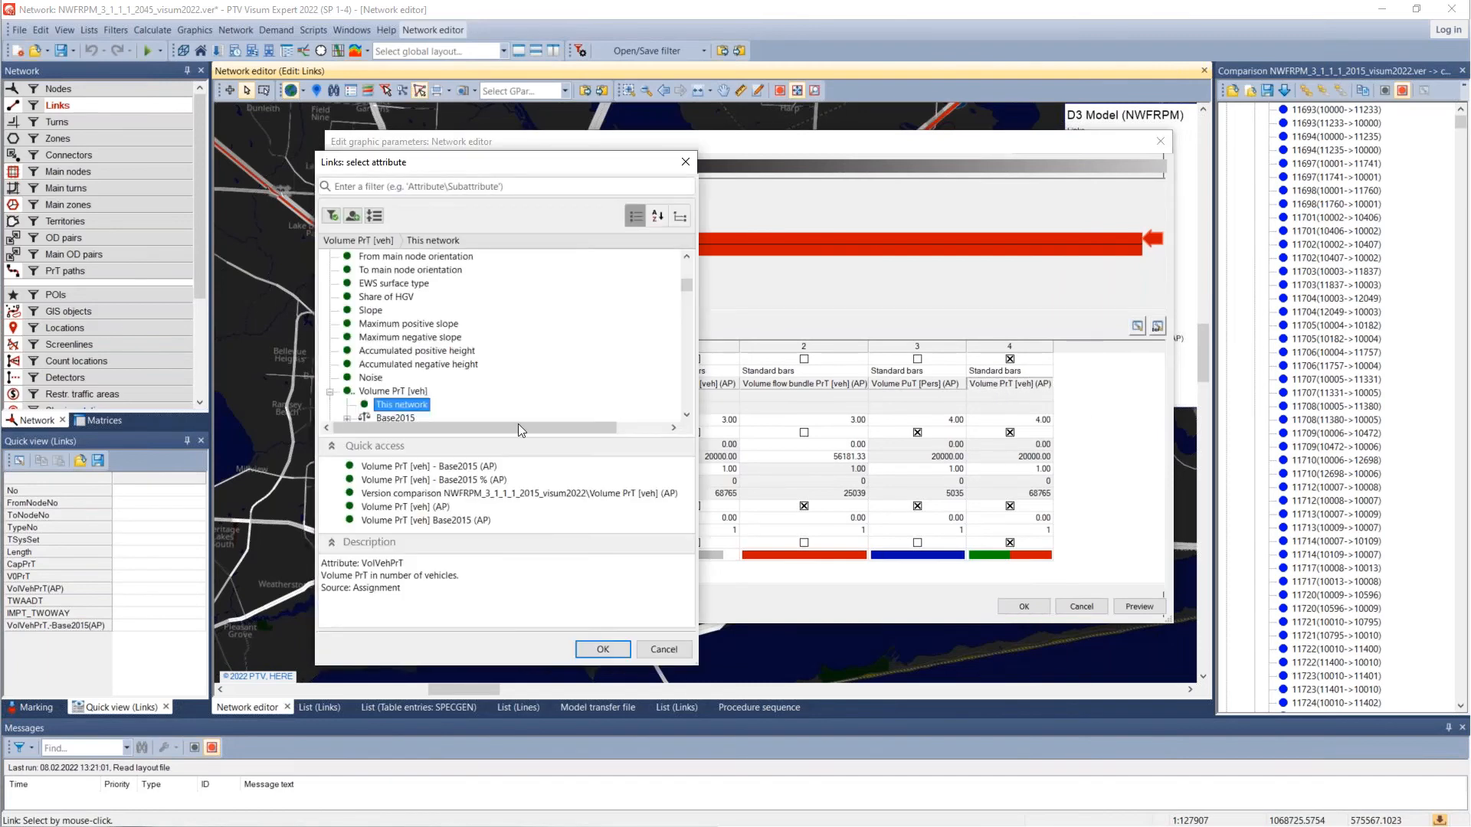
drag(526, 150, 519, 36)
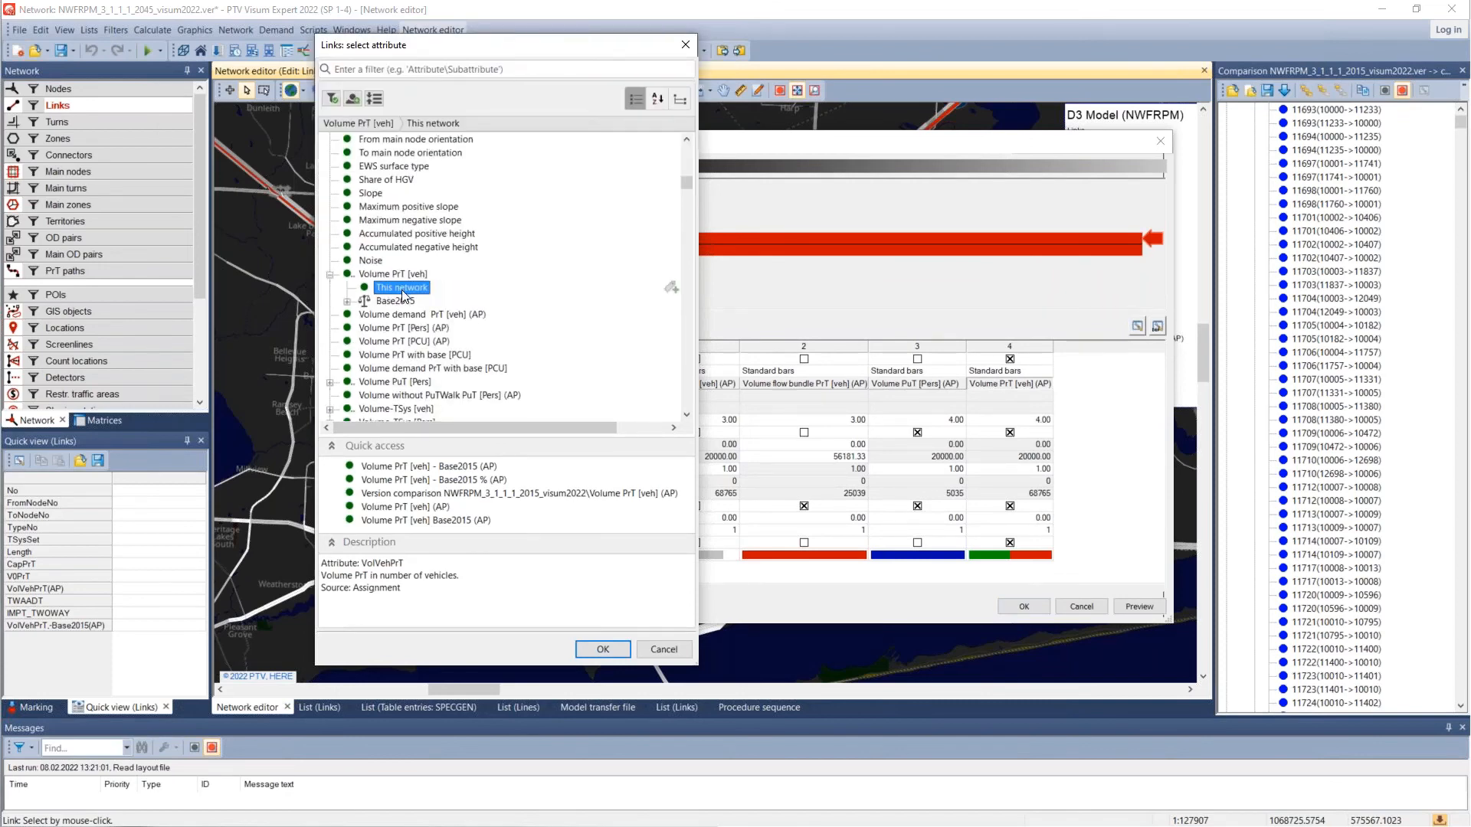
click(348, 301)
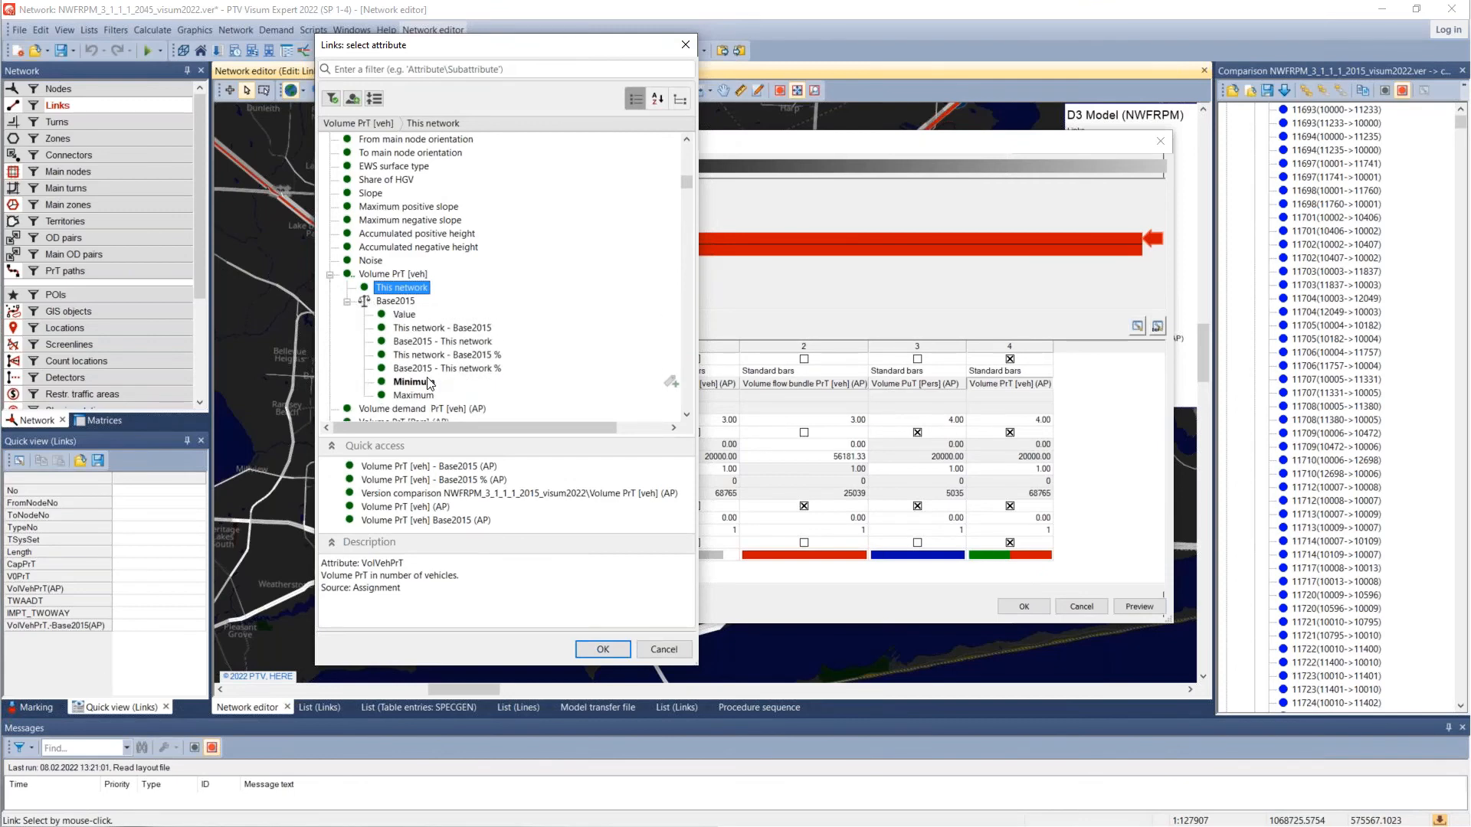
click(415, 328)
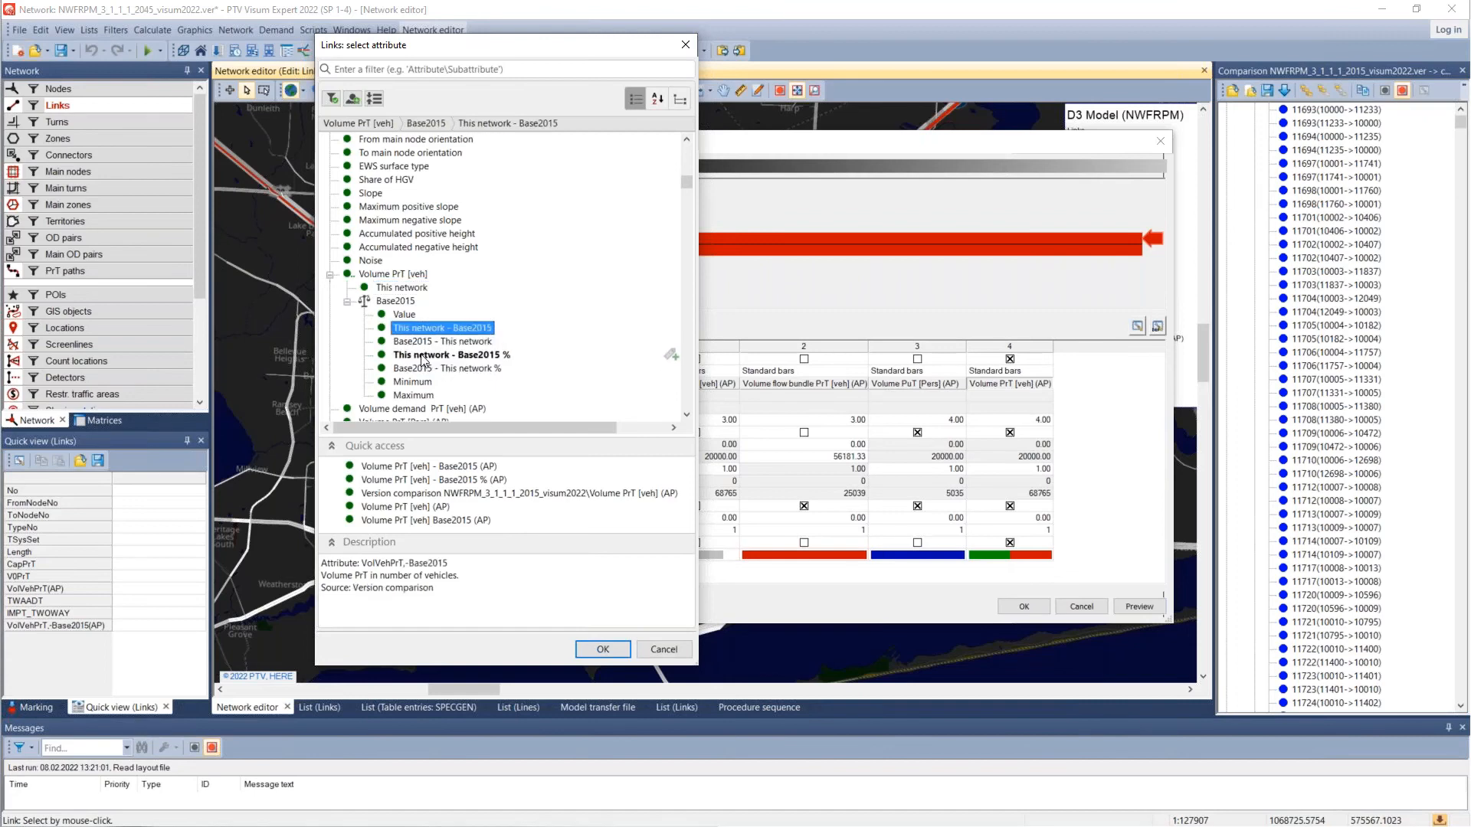
click(421, 355)
click(415, 329)
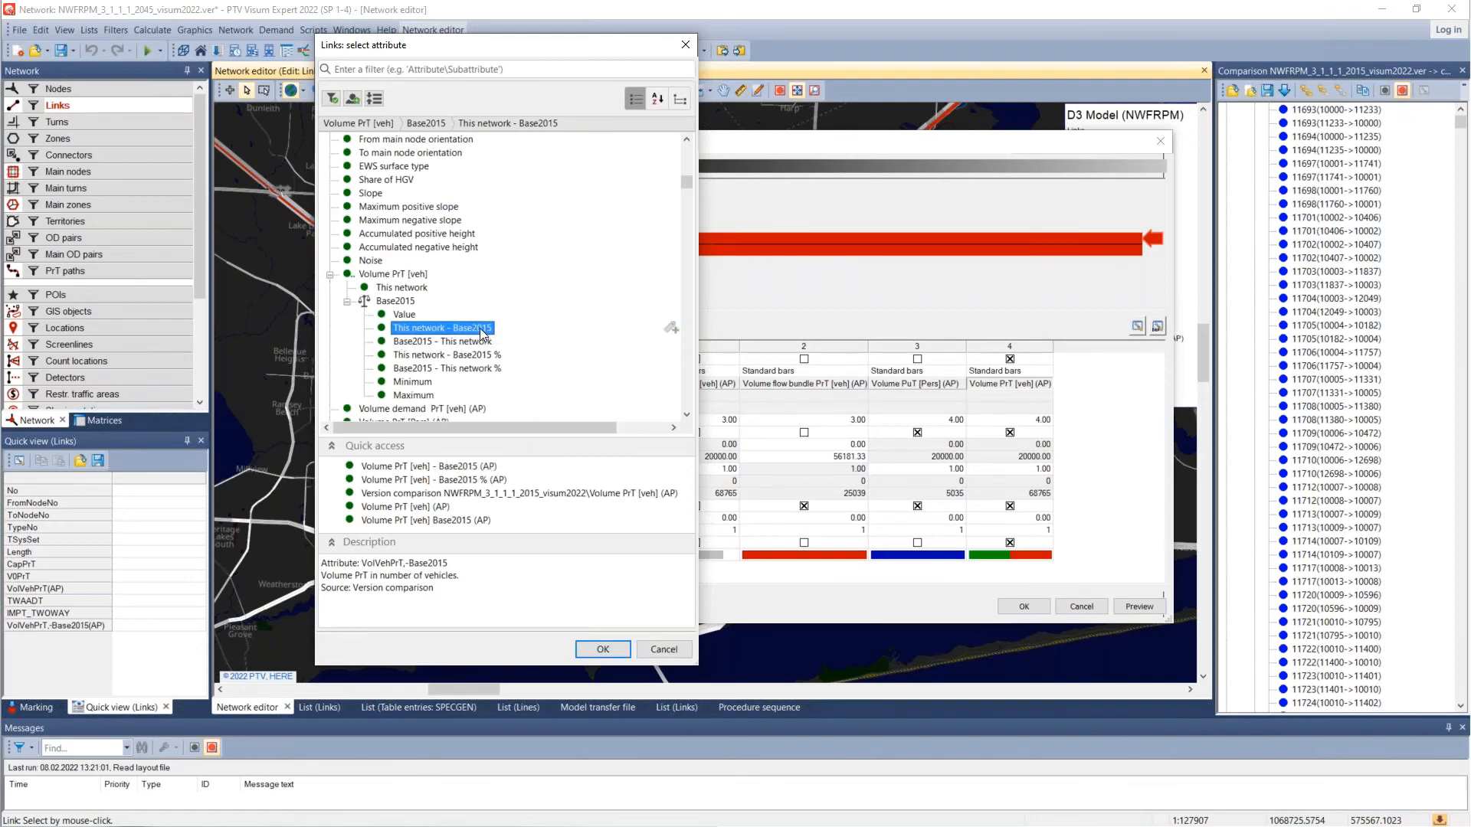
click(603, 650)
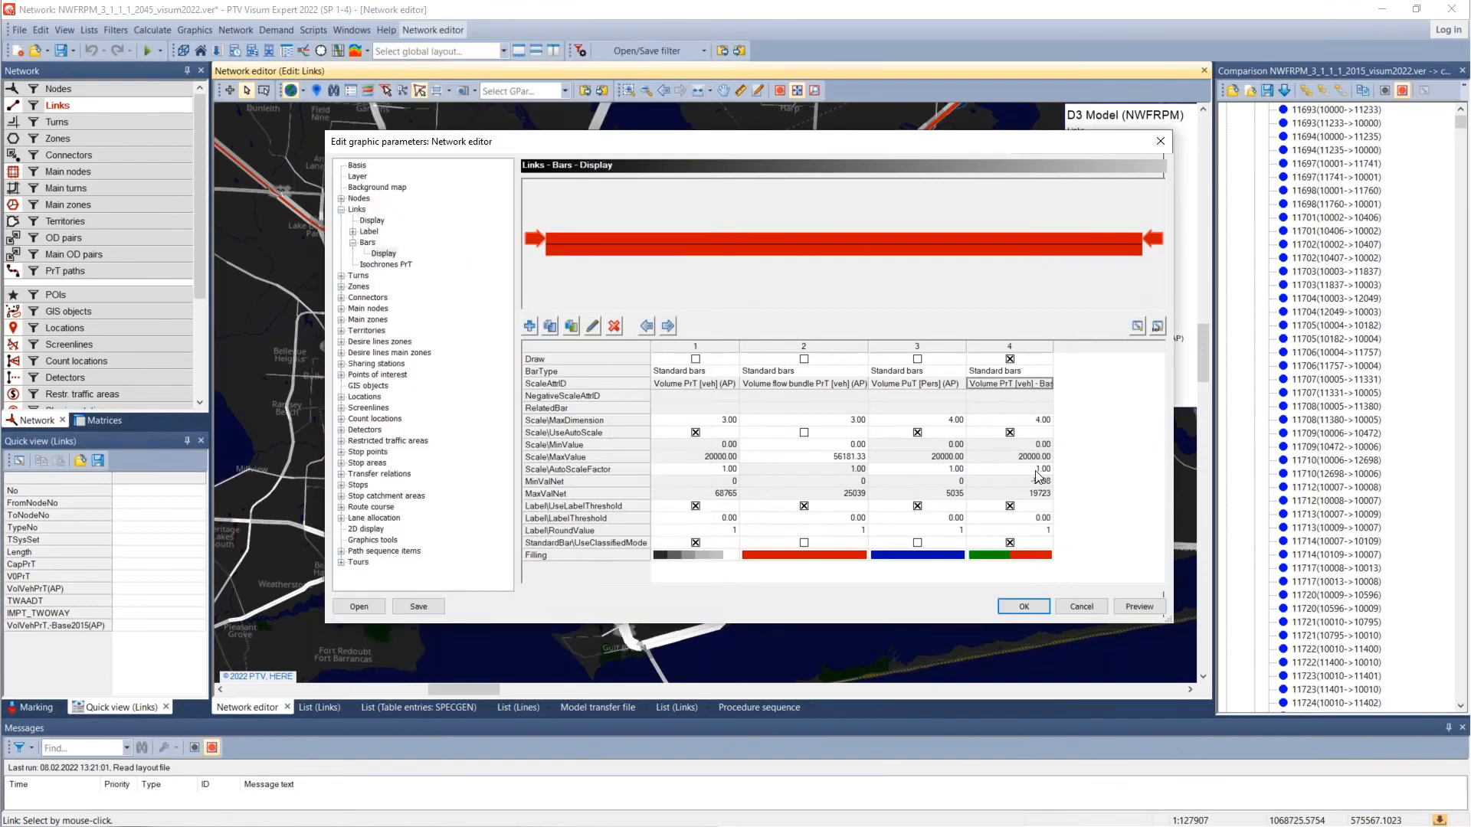
Step: Preview the volume difference bars on the network map and close the graphic parameters
drag(916, 145, 1125, 308)
click(1061, 638)
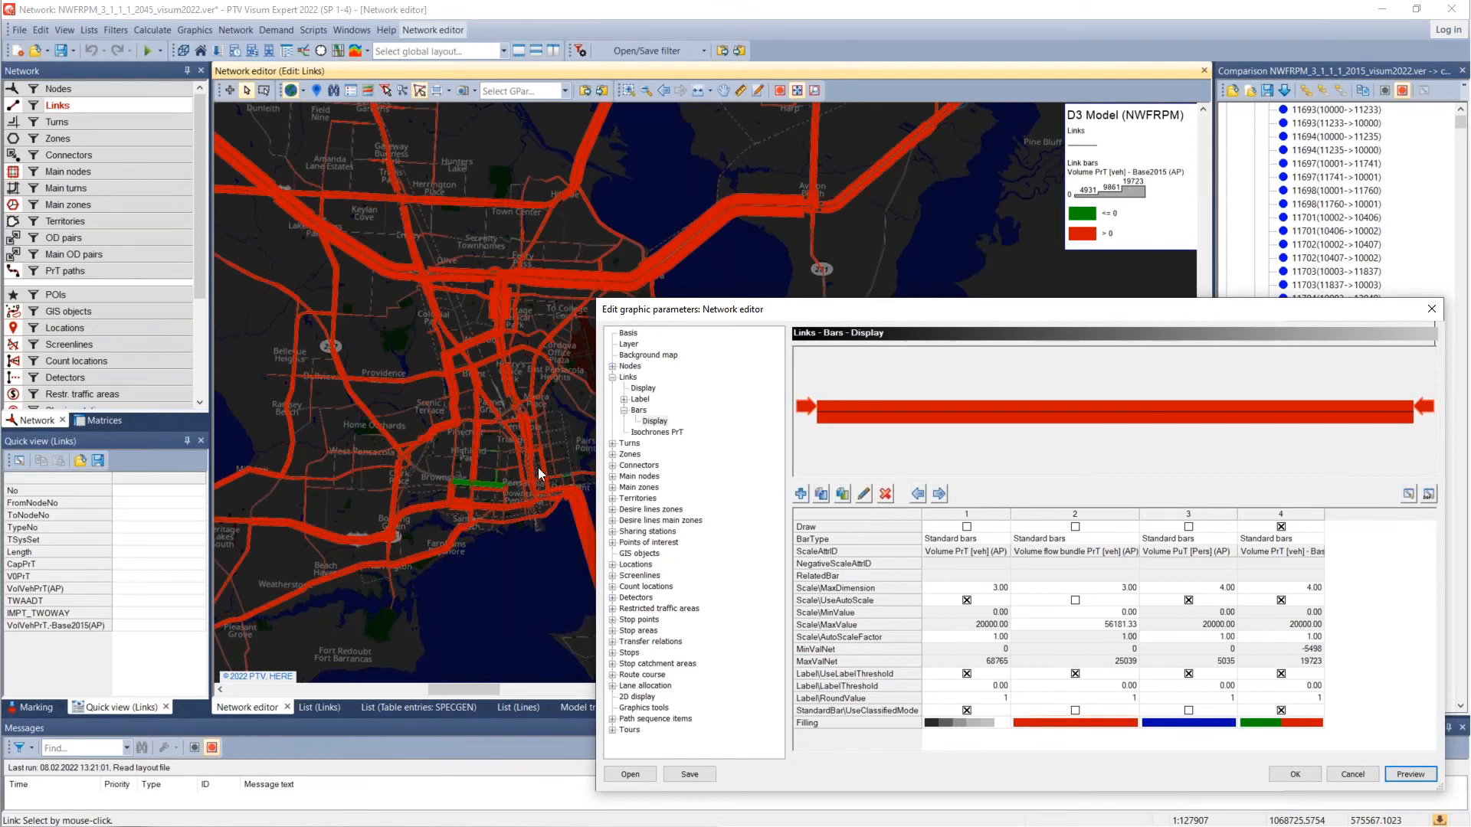
click(1353, 775)
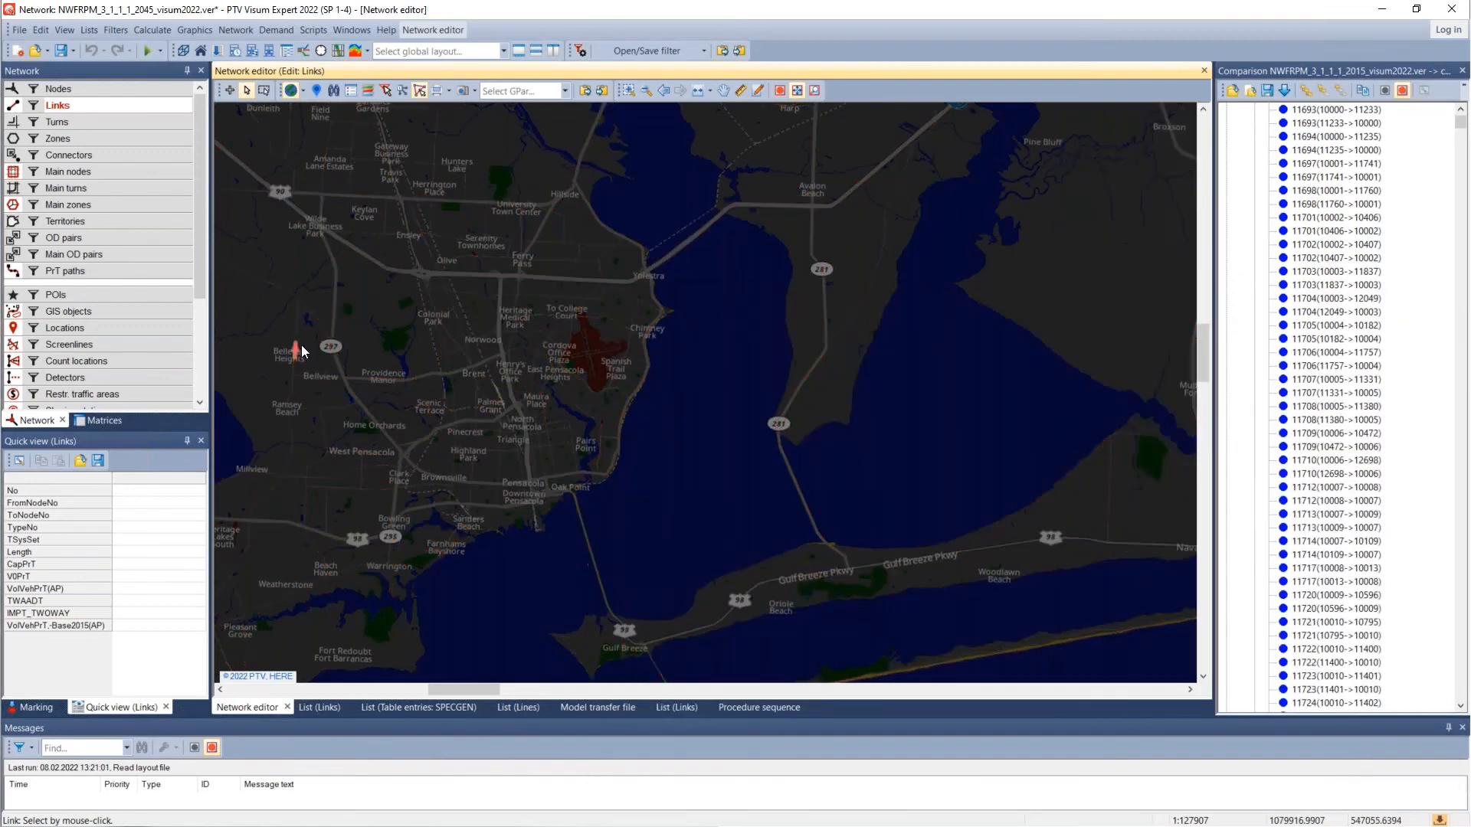
Step: In the link bar graphic parameters, switch off drawing of bars 1, 2 and 3 and insert a new standard bar
right_click(119, 112)
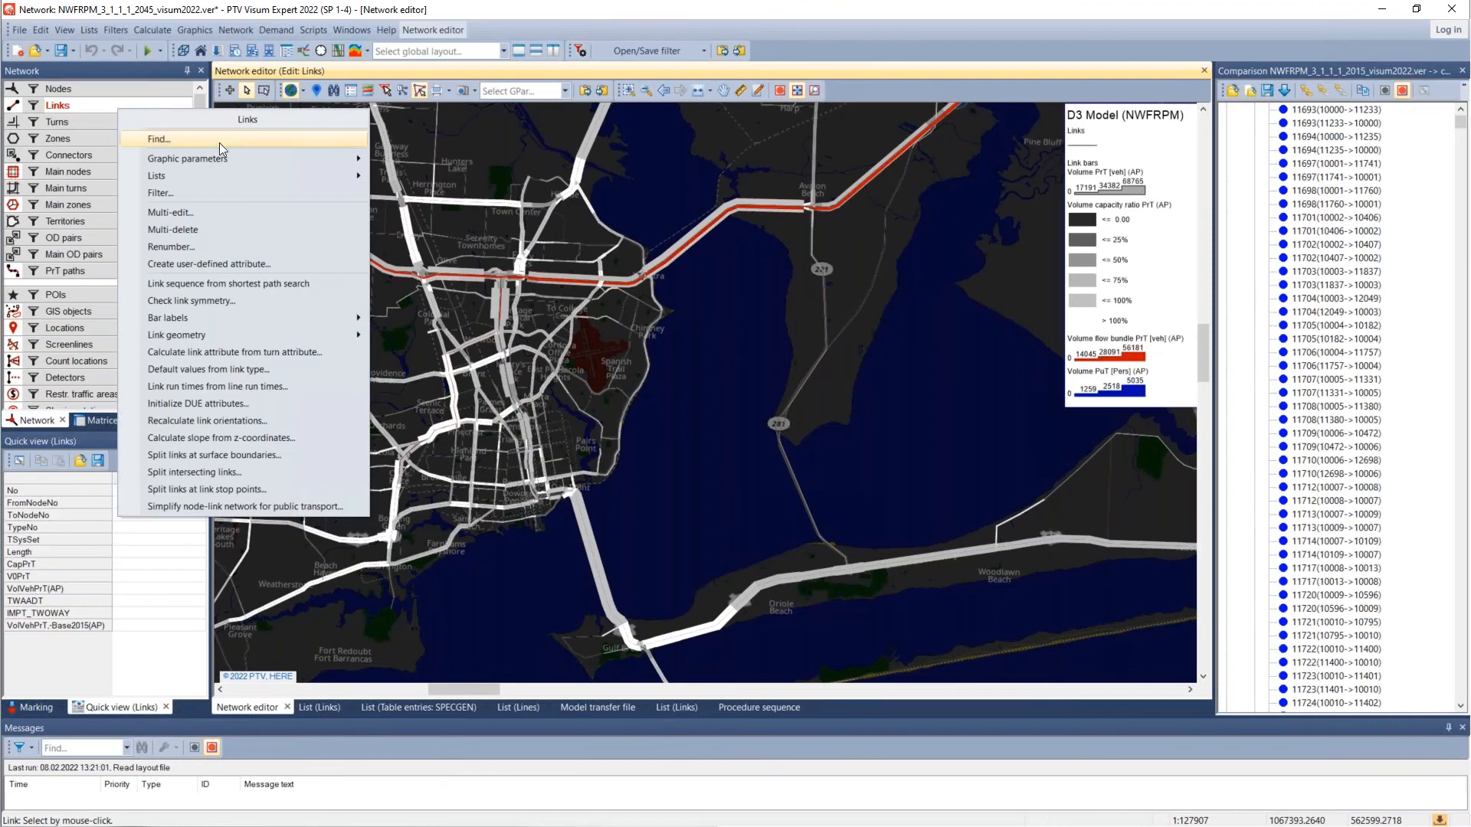
mouse_move(227, 158)
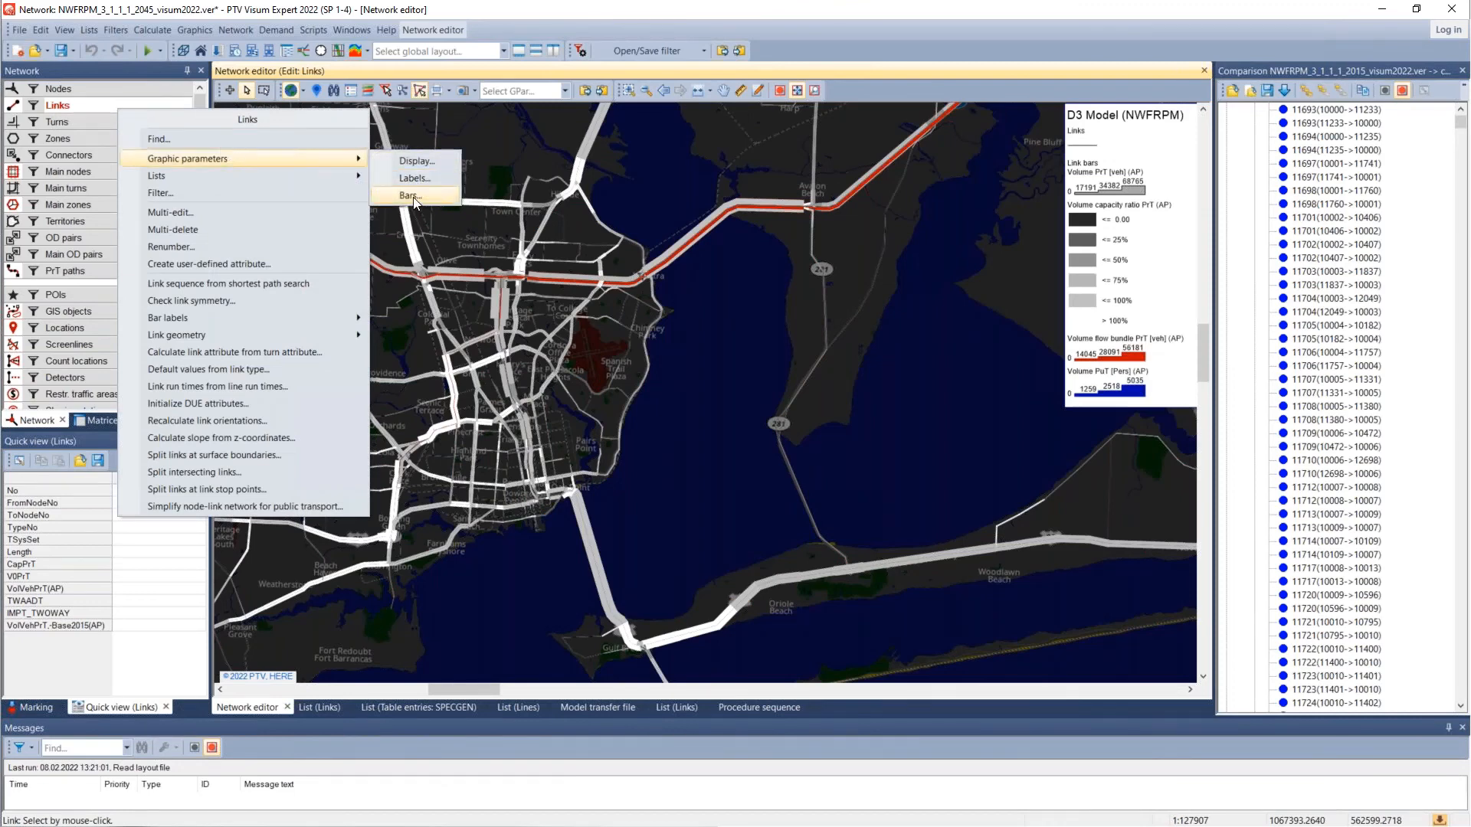
click(414, 198)
click(967, 527)
click(1076, 528)
click(1190, 527)
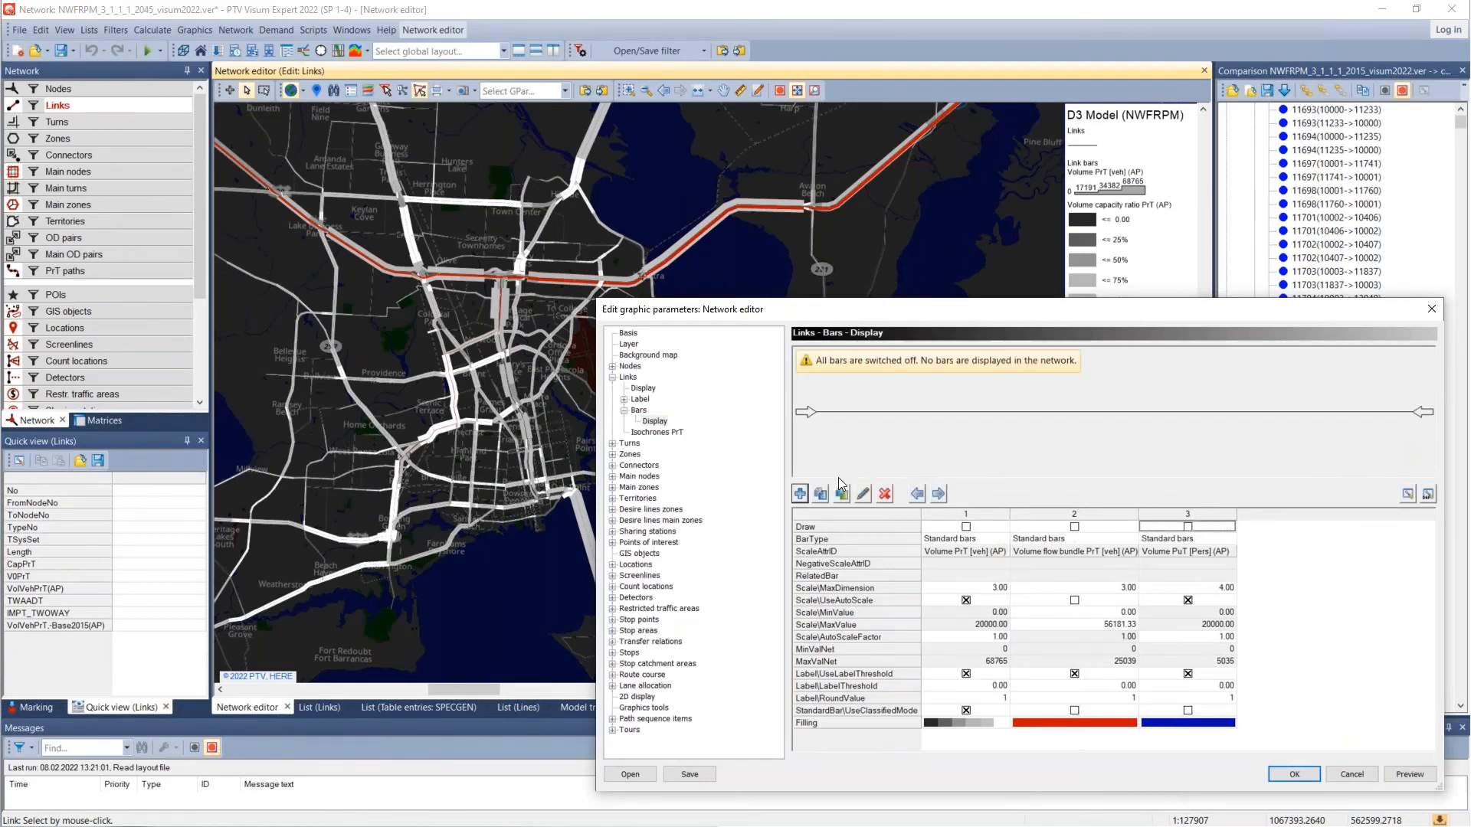
click(800, 494)
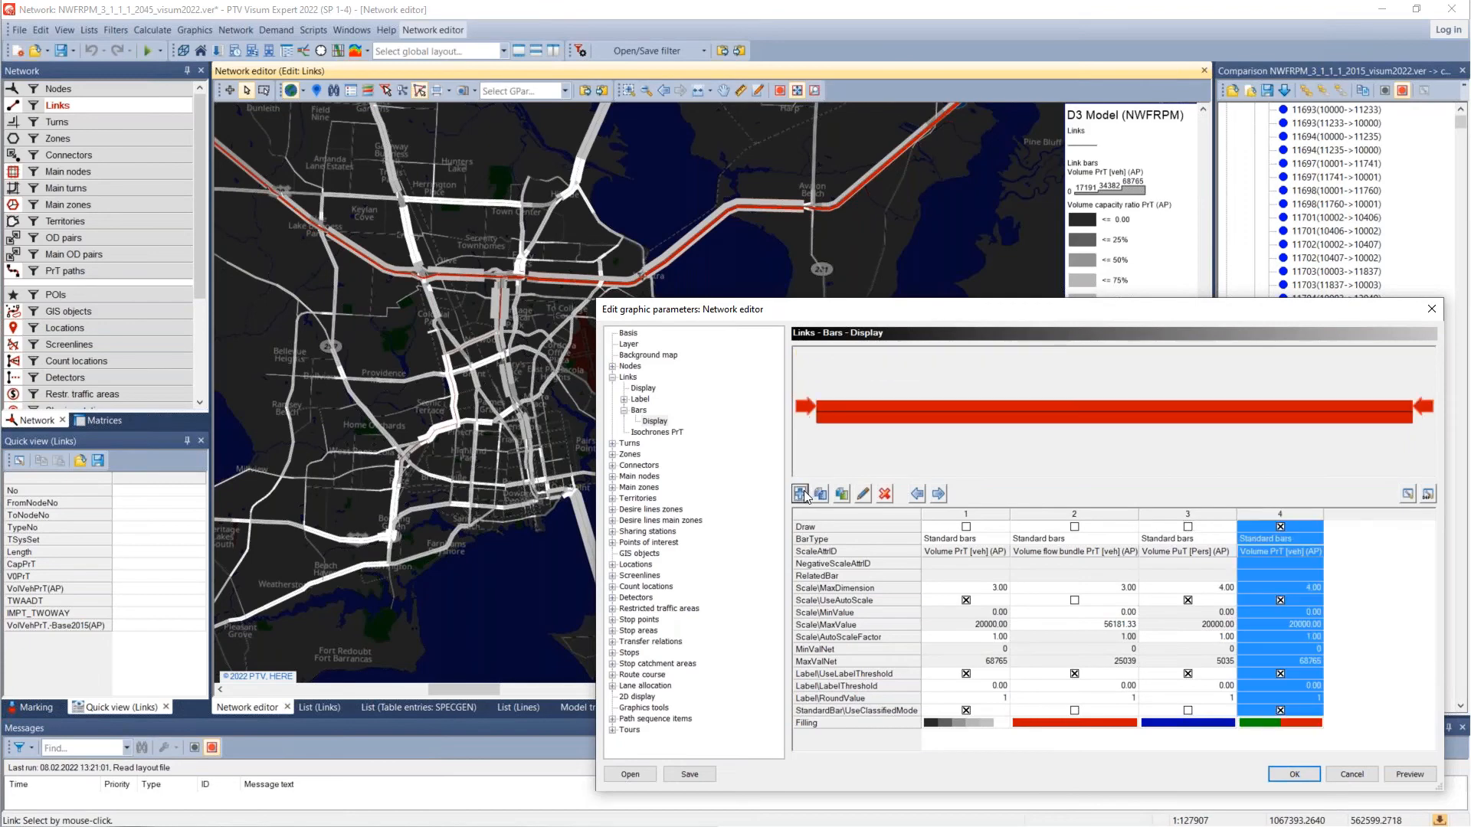
Step: Set bar 4's scale attribute to "This network - Base2015" under Volume PrT [veh] and apply the bars to the network map
click(1256, 553)
click(1256, 553)
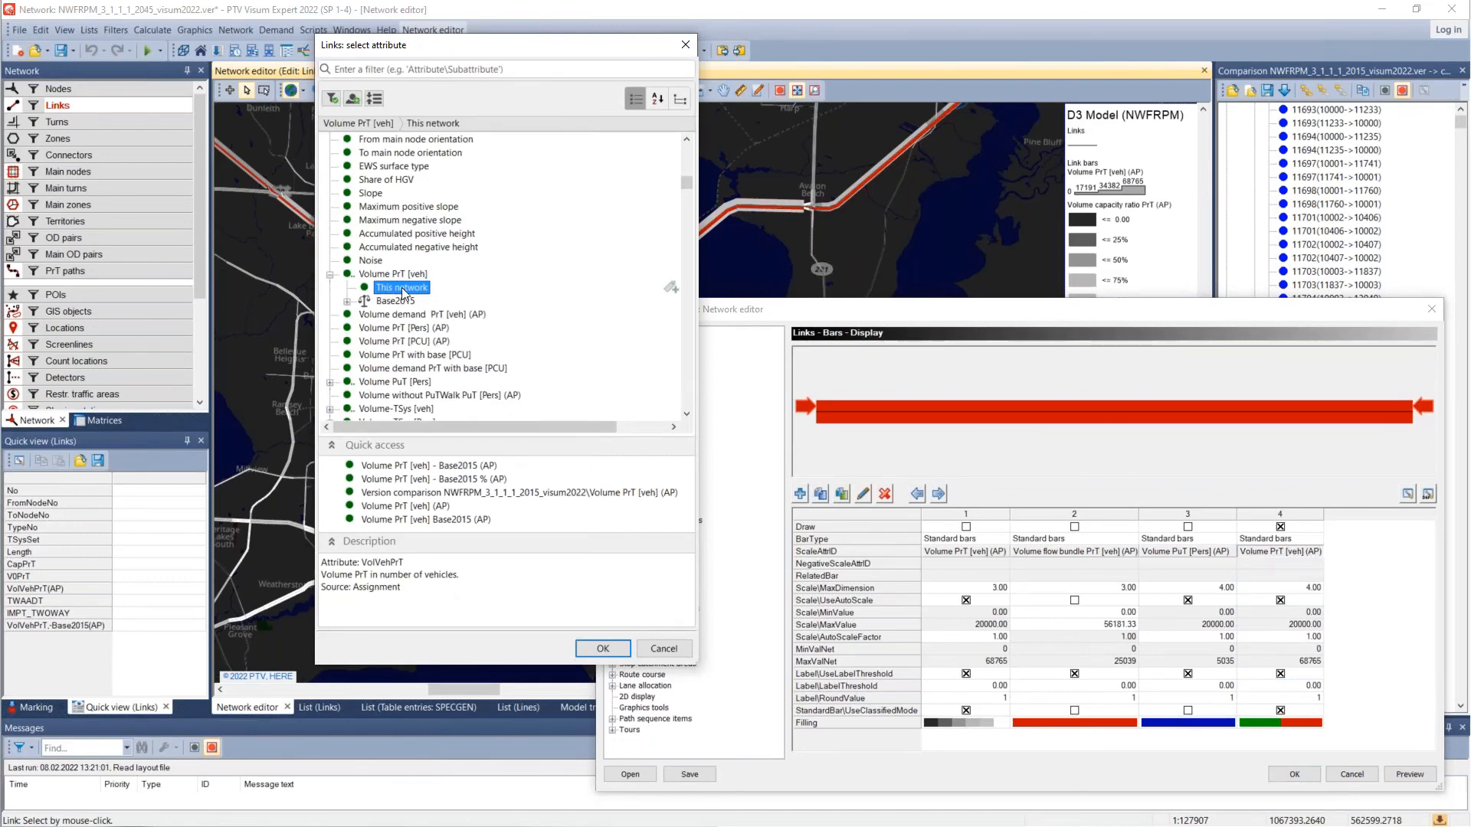
click(349, 301)
click(433, 328)
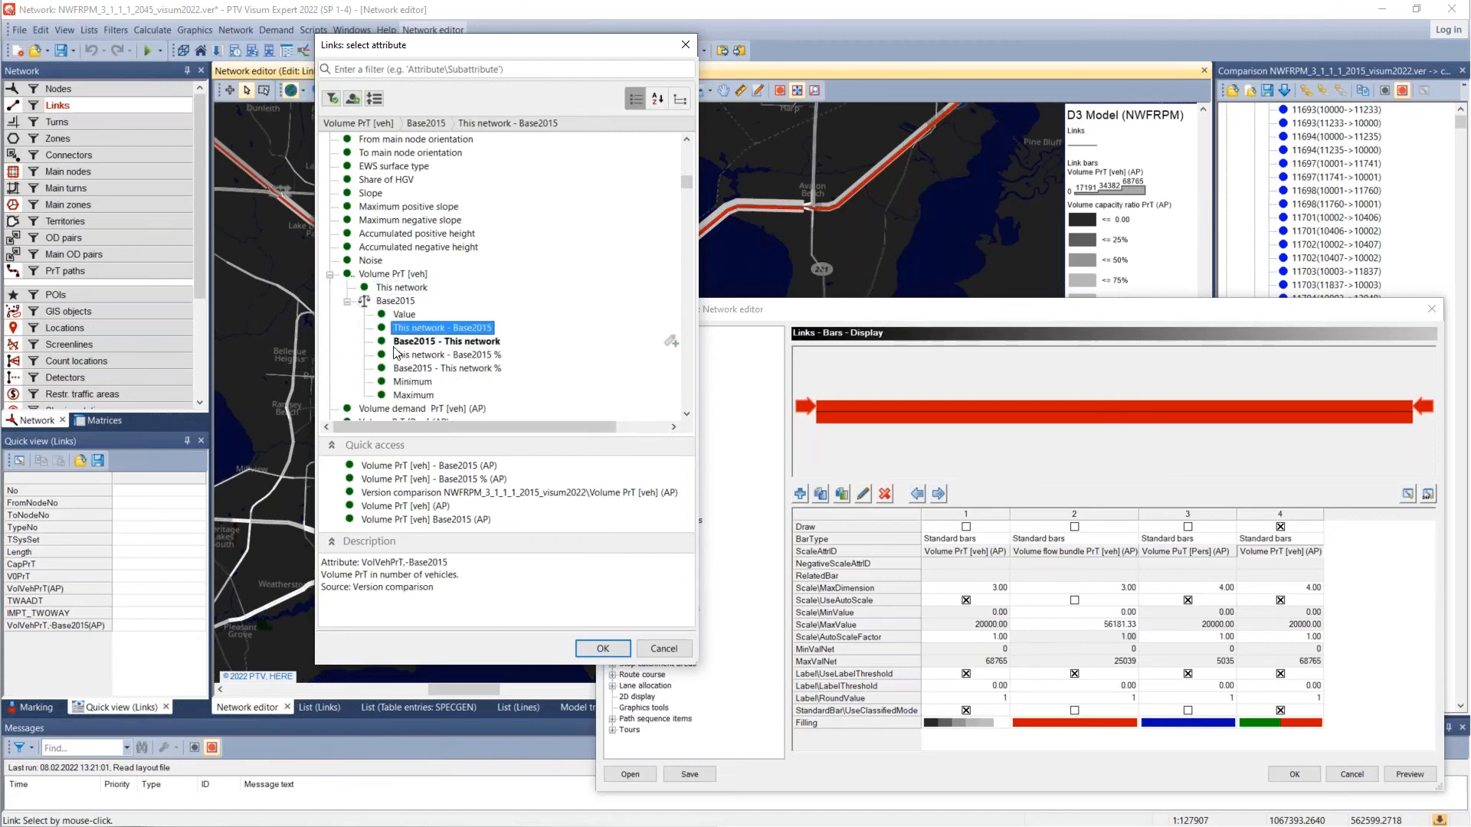
click(603, 649)
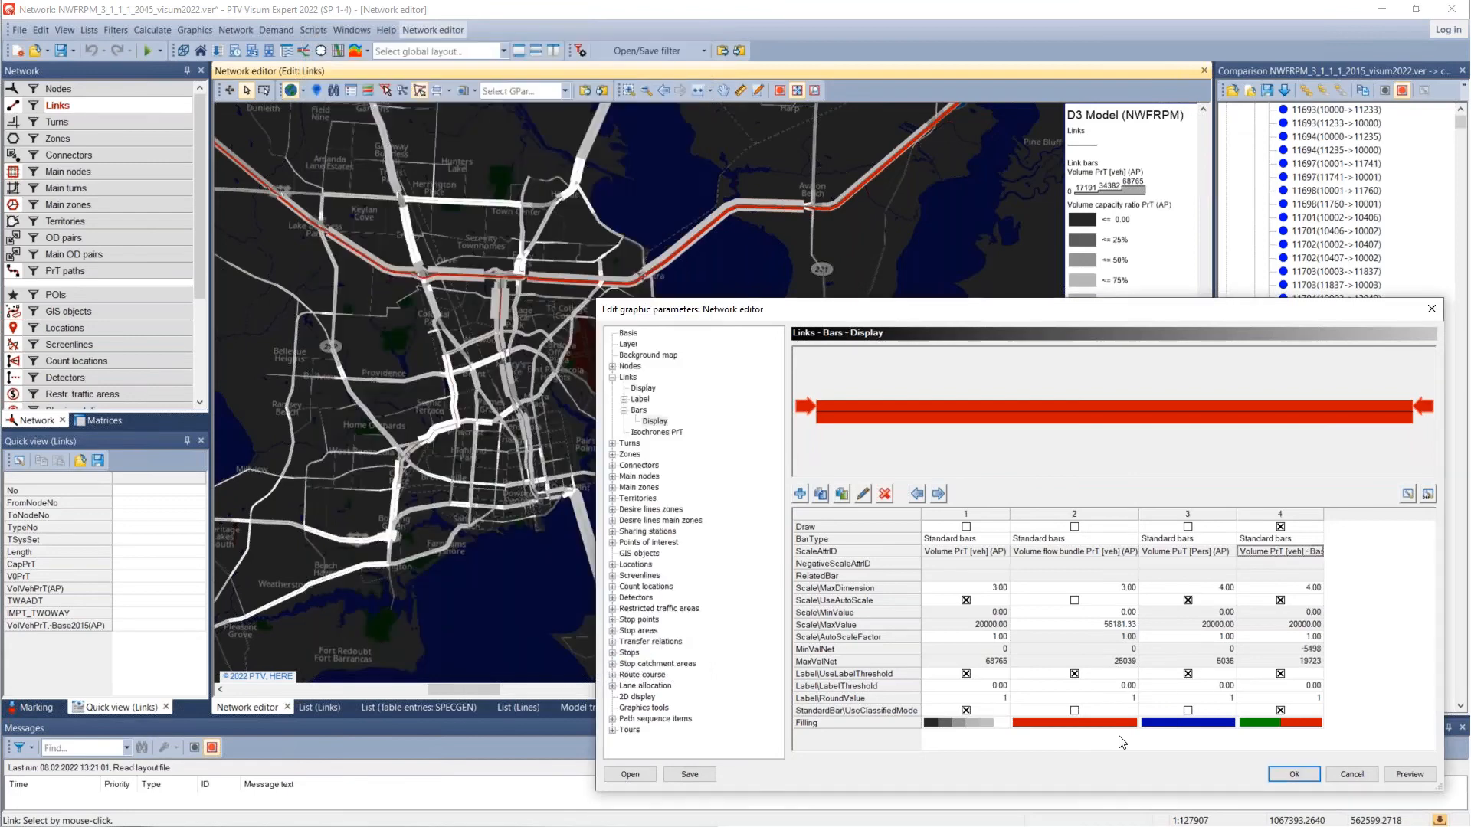
click(1293, 776)
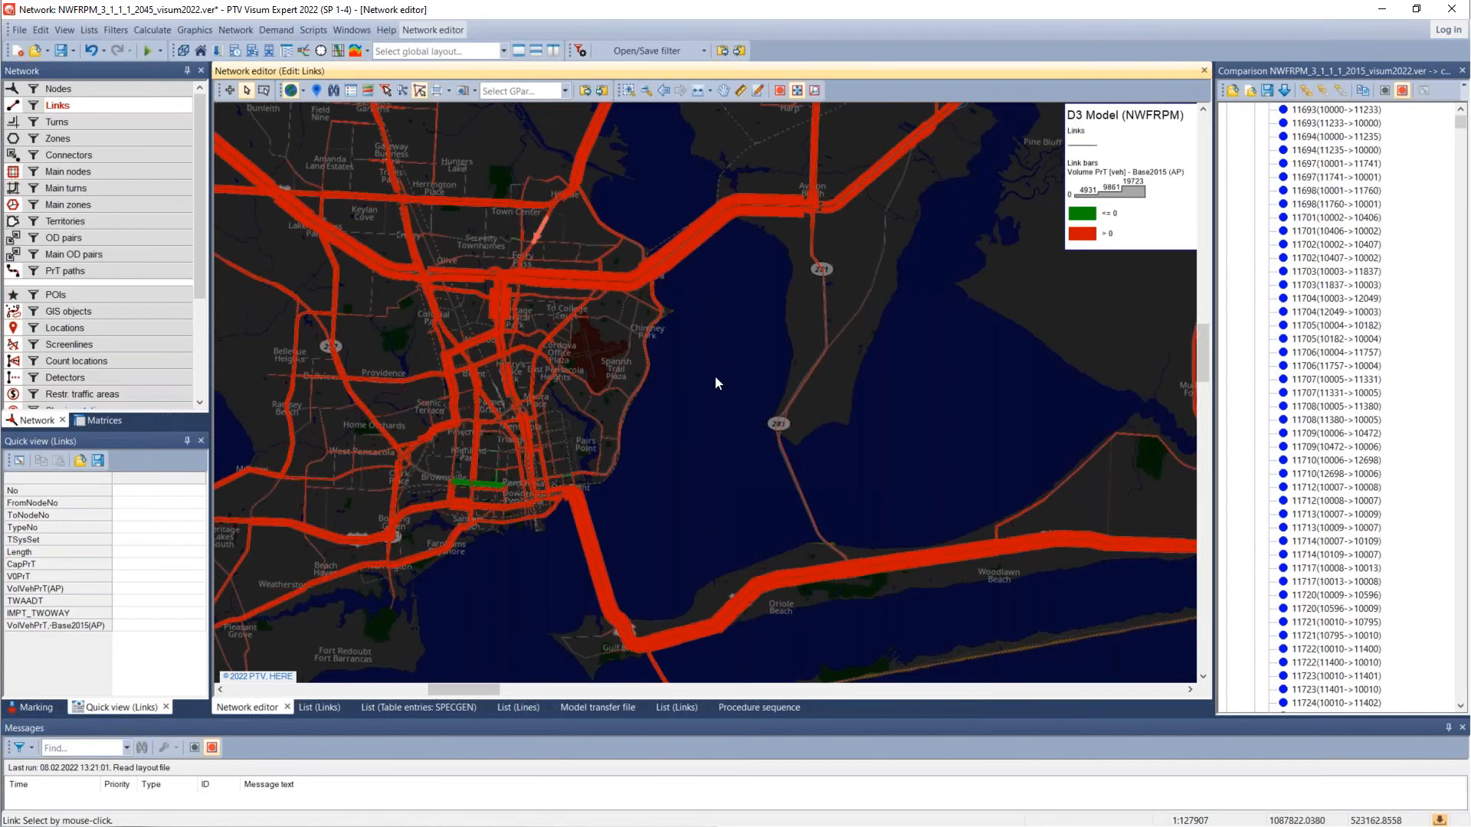
scroll(610, 481, up, 2)
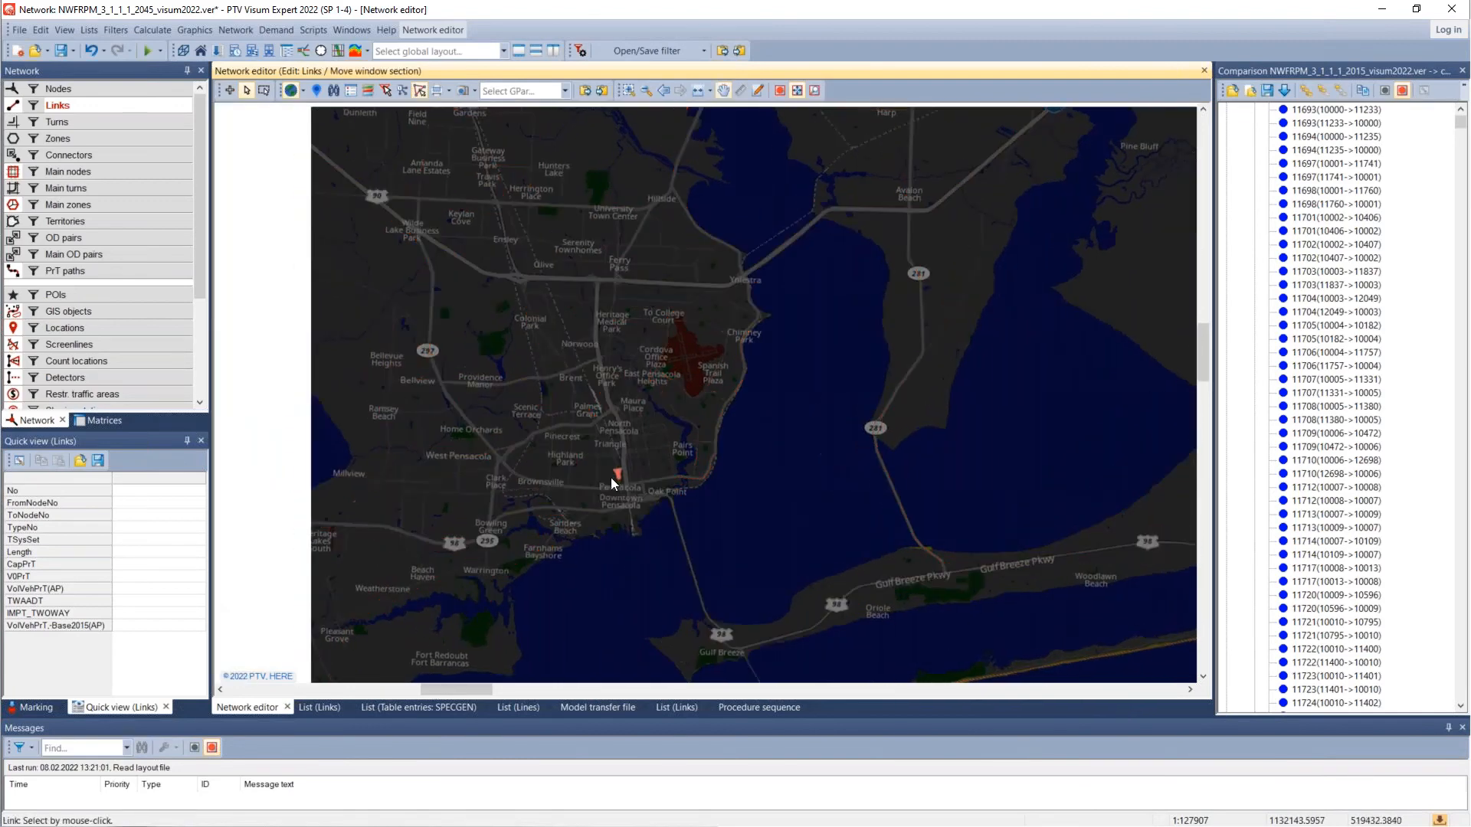
scroll(609, 475, up, 1)
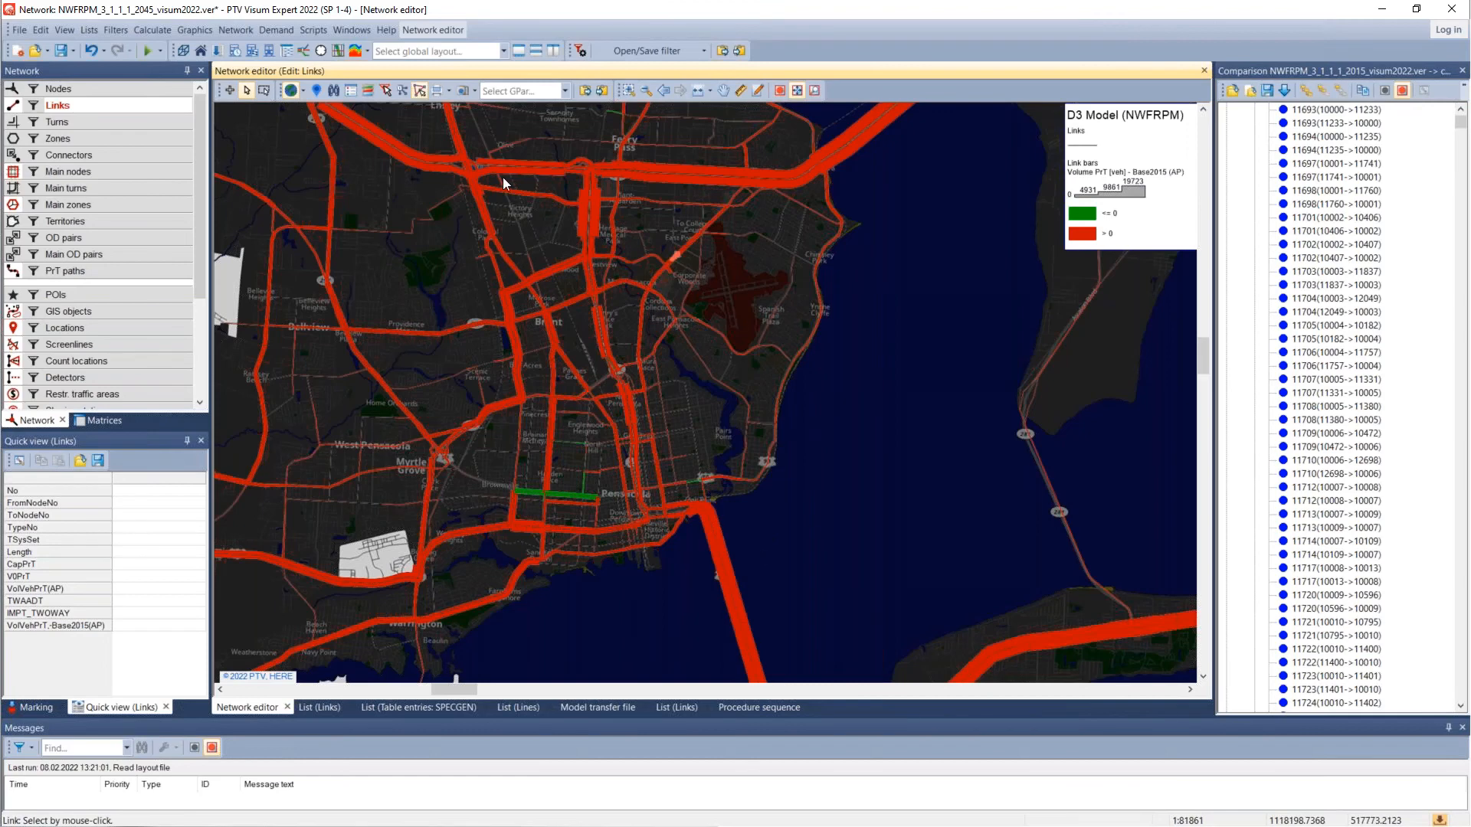
Step: Save the current graphic parameters as 2045_version_comparison in the graphics folder
click(19, 30)
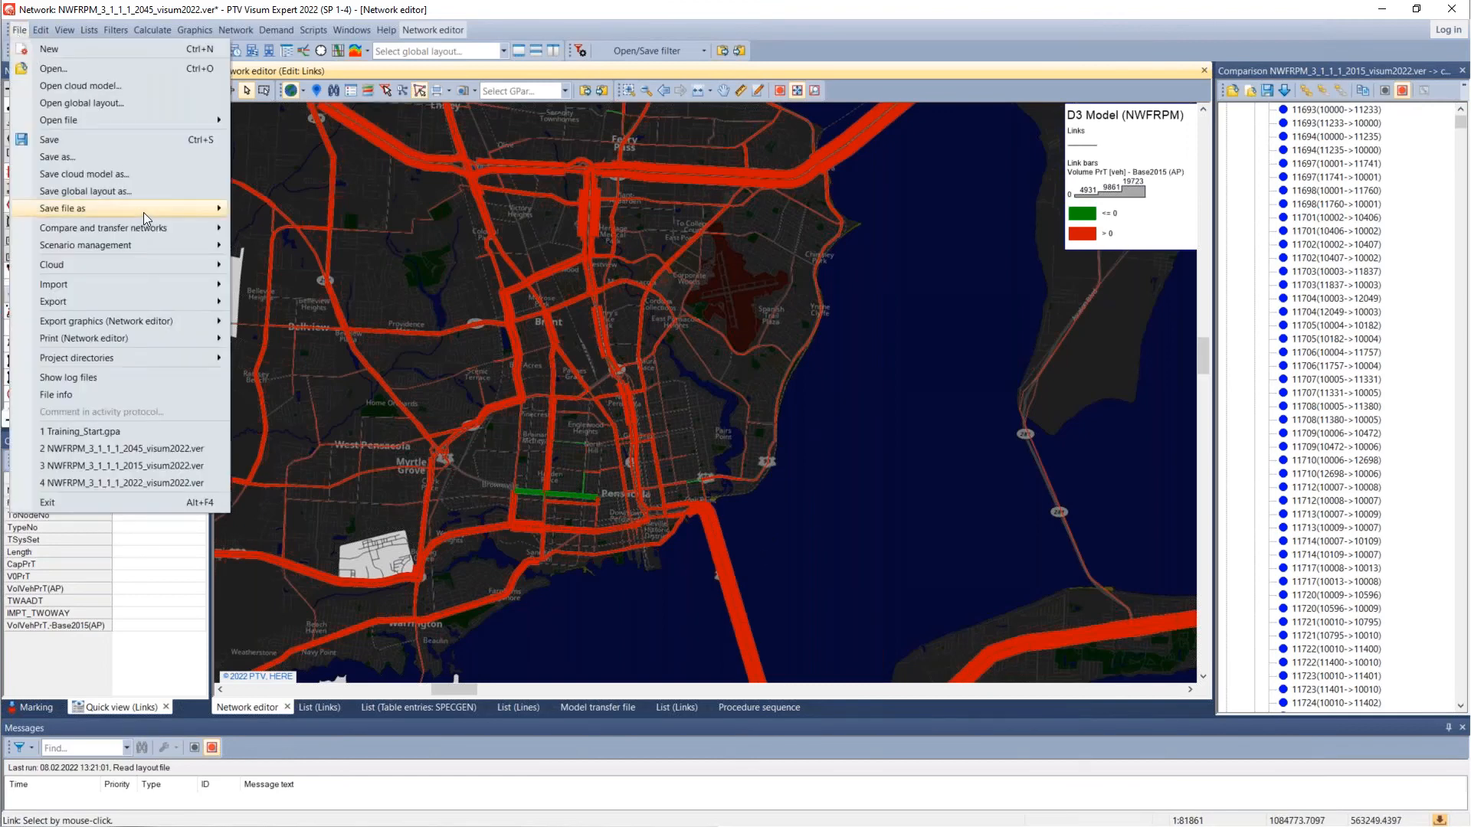
mouse_move(144, 212)
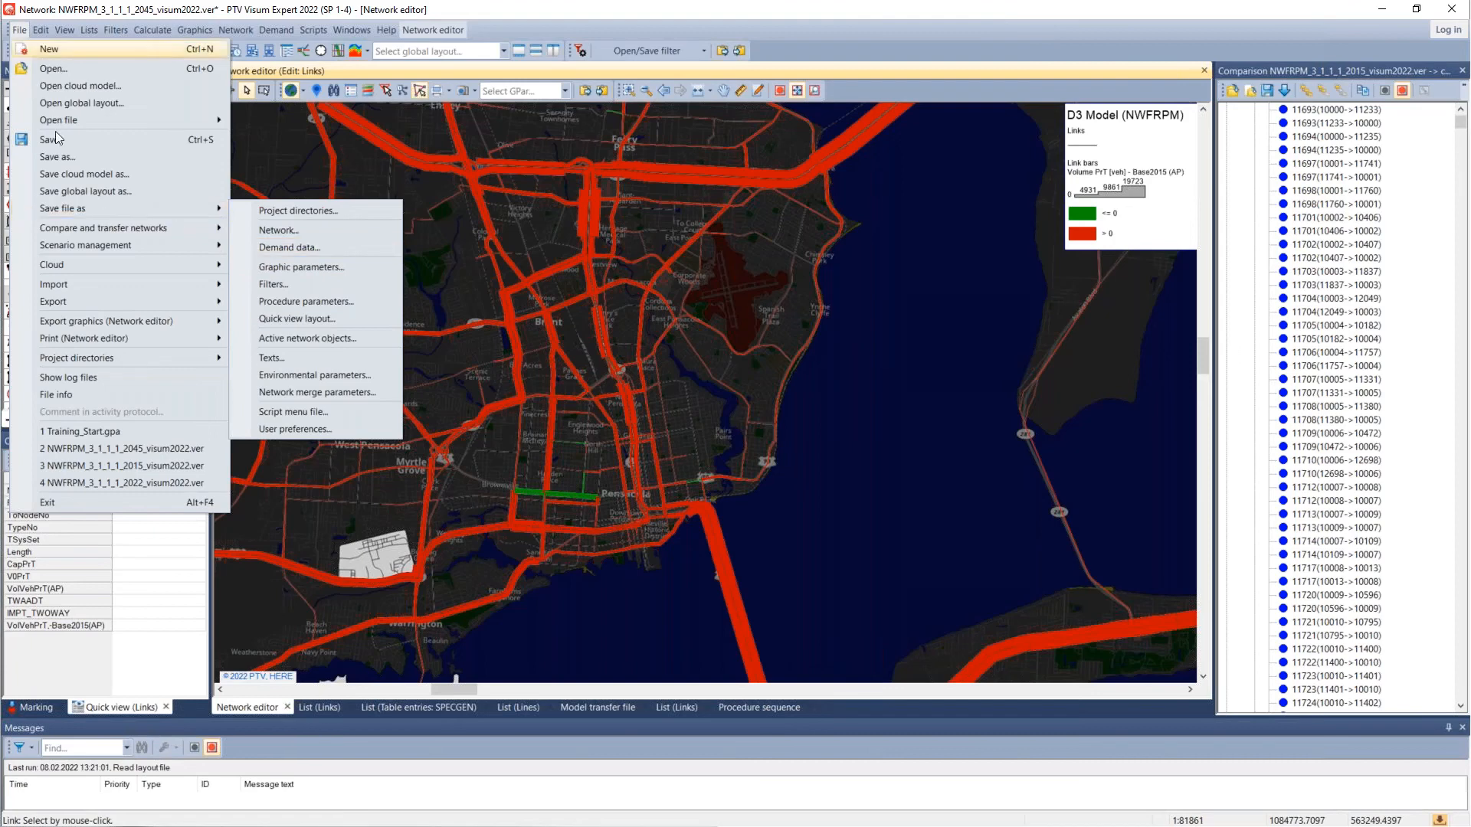
click(306, 266)
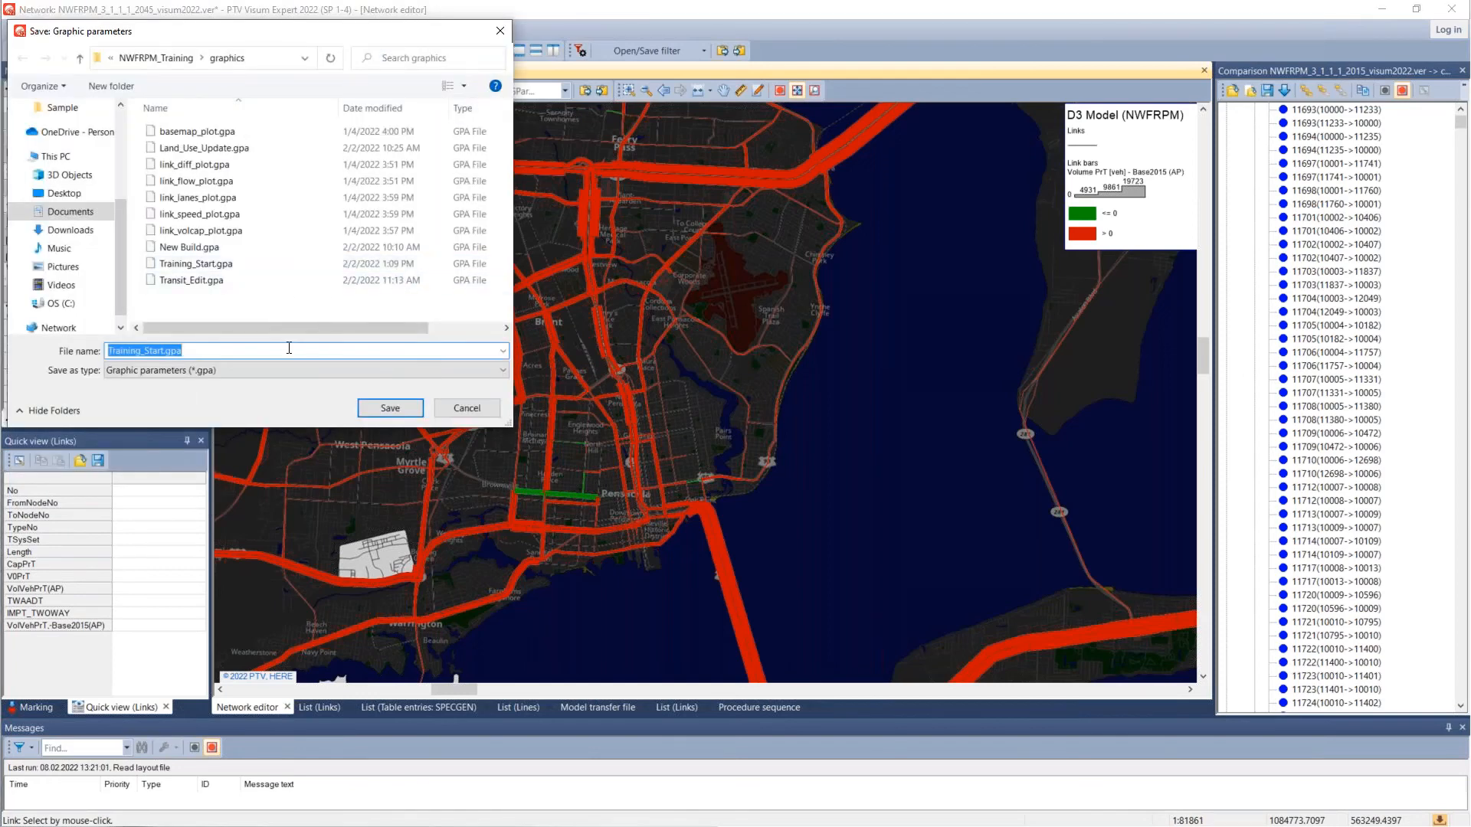
text(2045_version_comparison)
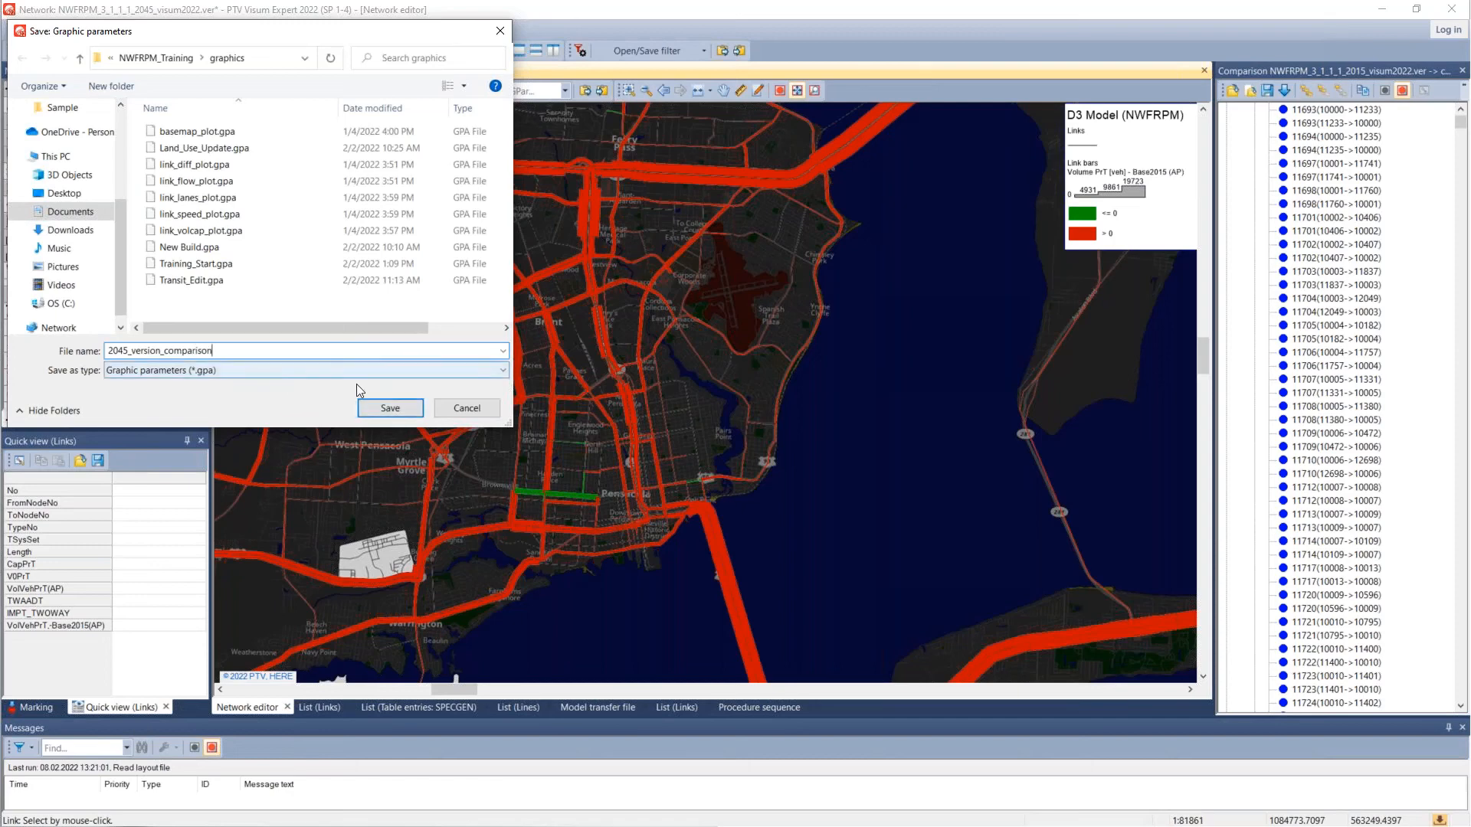
click(382, 409)
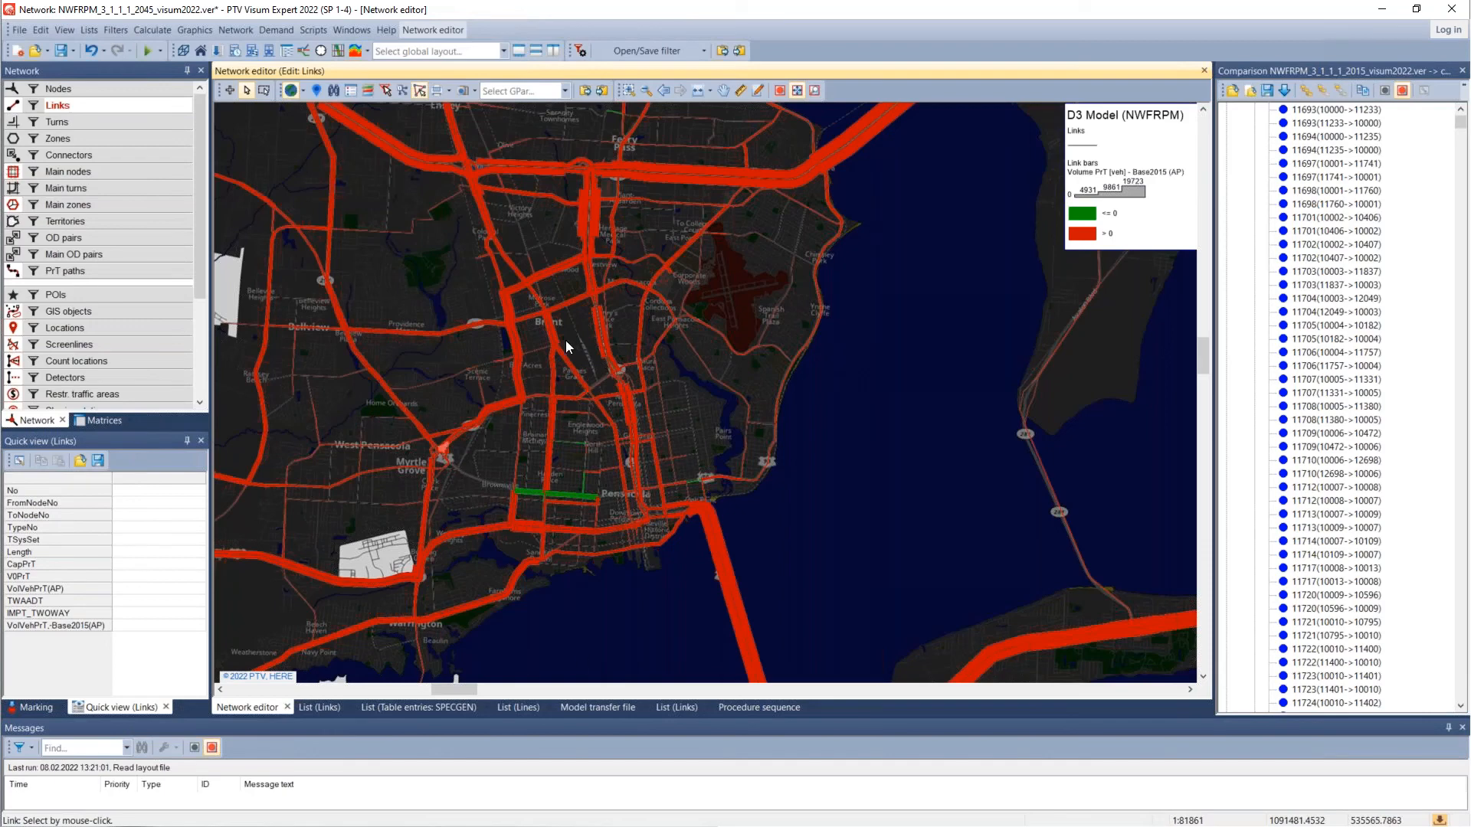
Step: Load all graphic parameters from Training_Start.gpa in the File Explorer graphics folder into the network editor
click(18, 31)
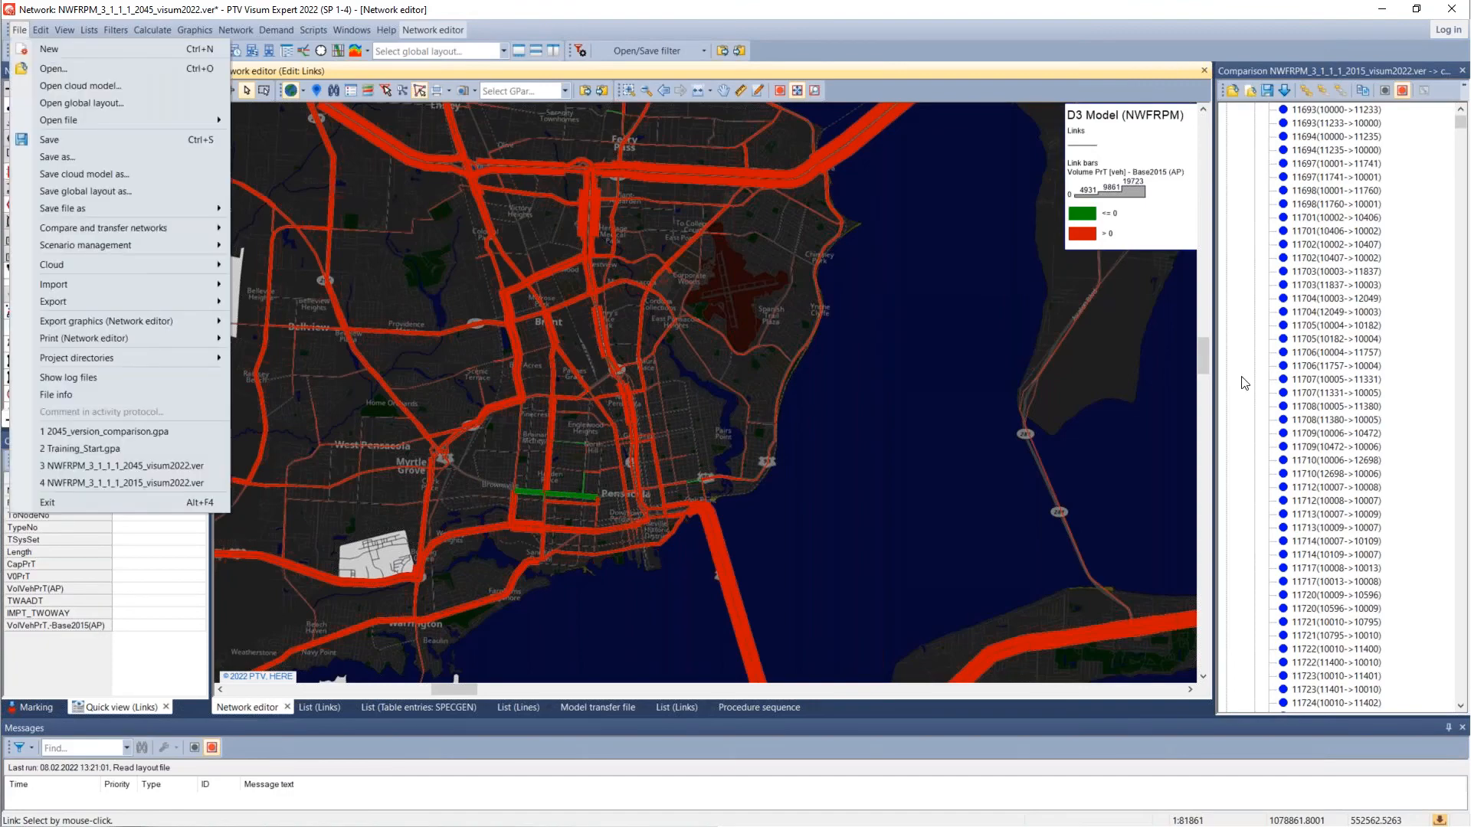
key(alt+Tab)
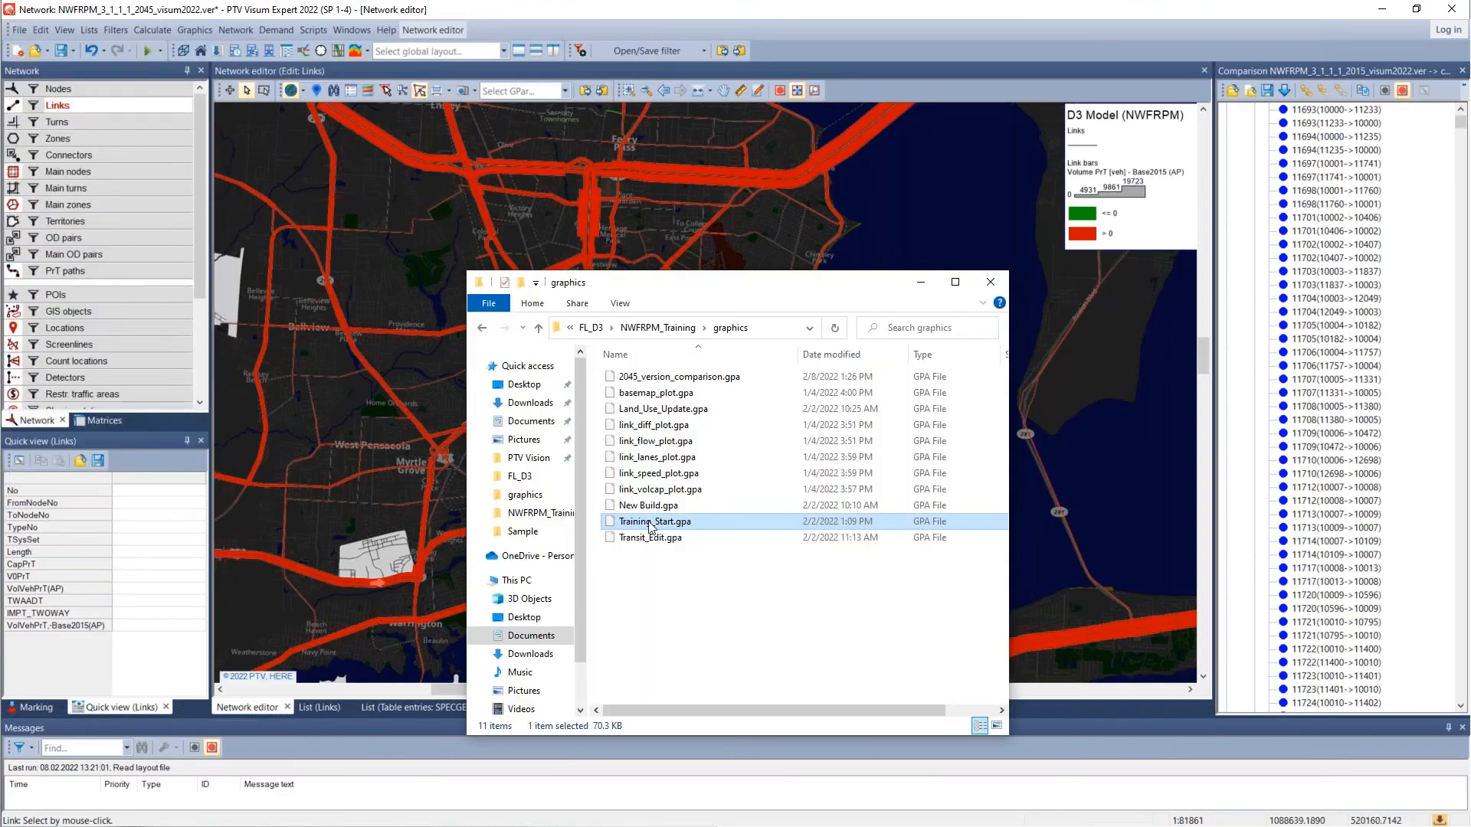
drag(675, 529, 376, 510)
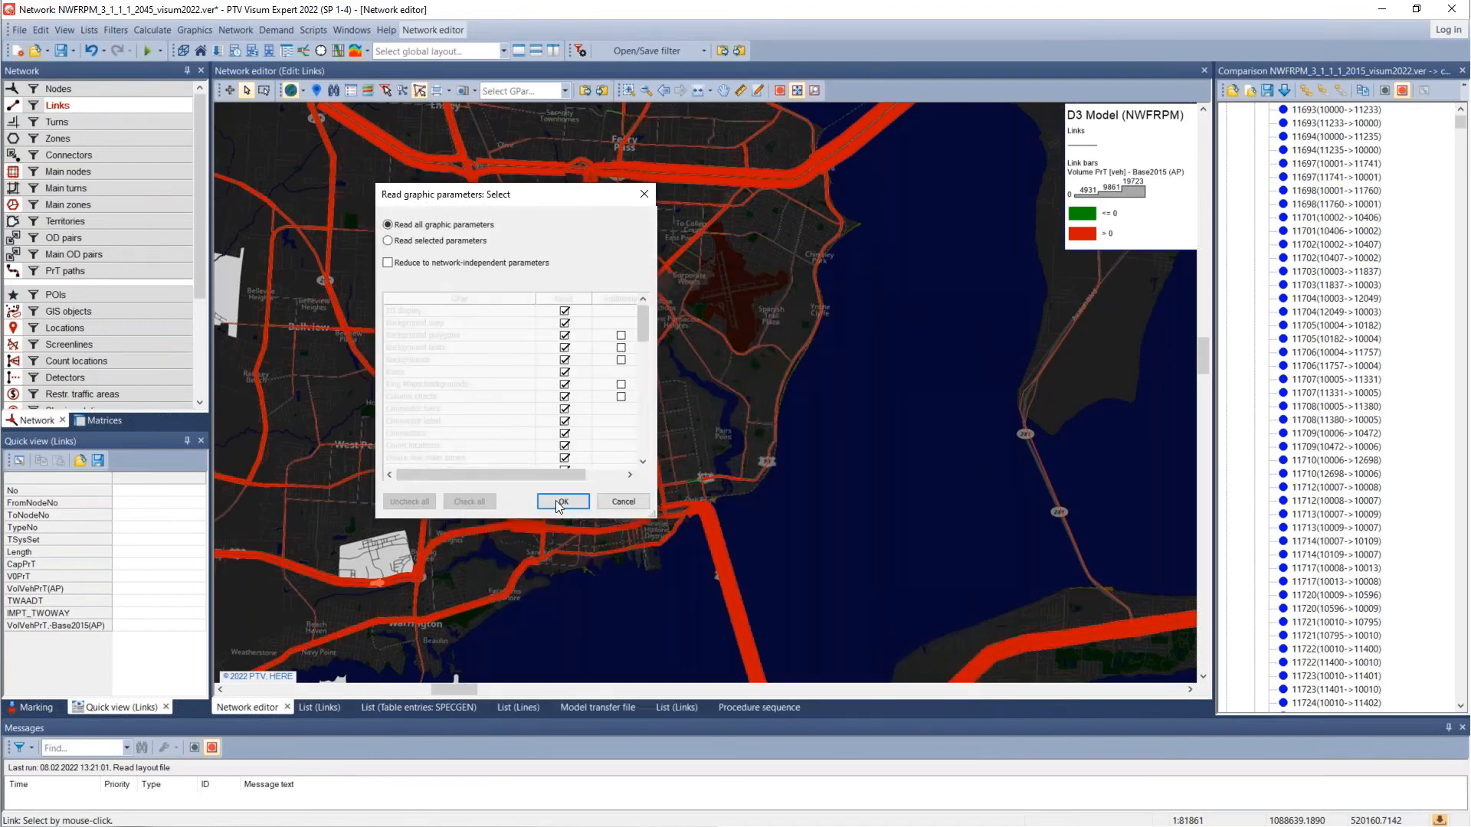
click(561, 502)
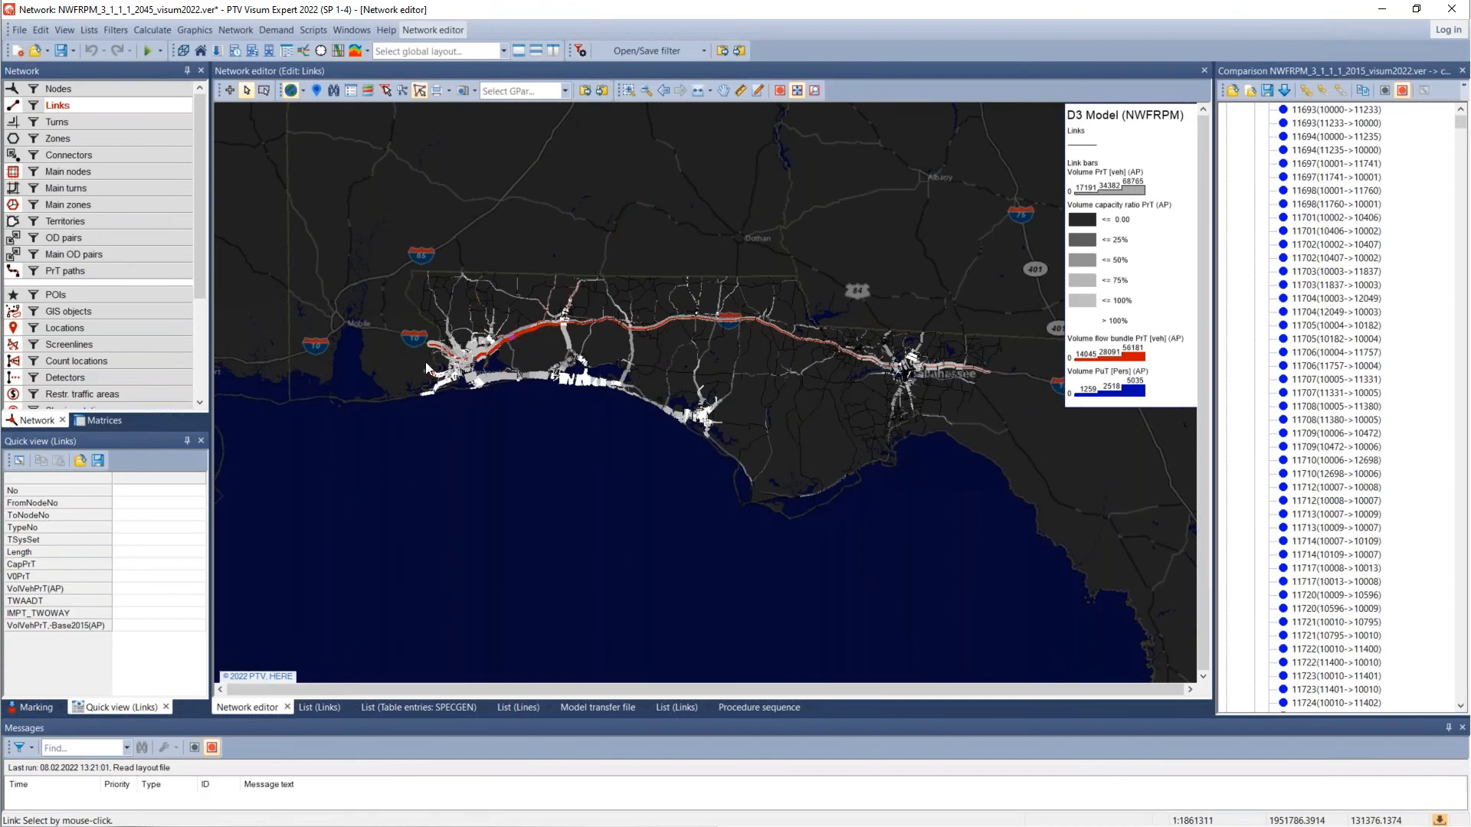
scroll(434, 353, up, 2)
scroll(453, 351, up, 3)
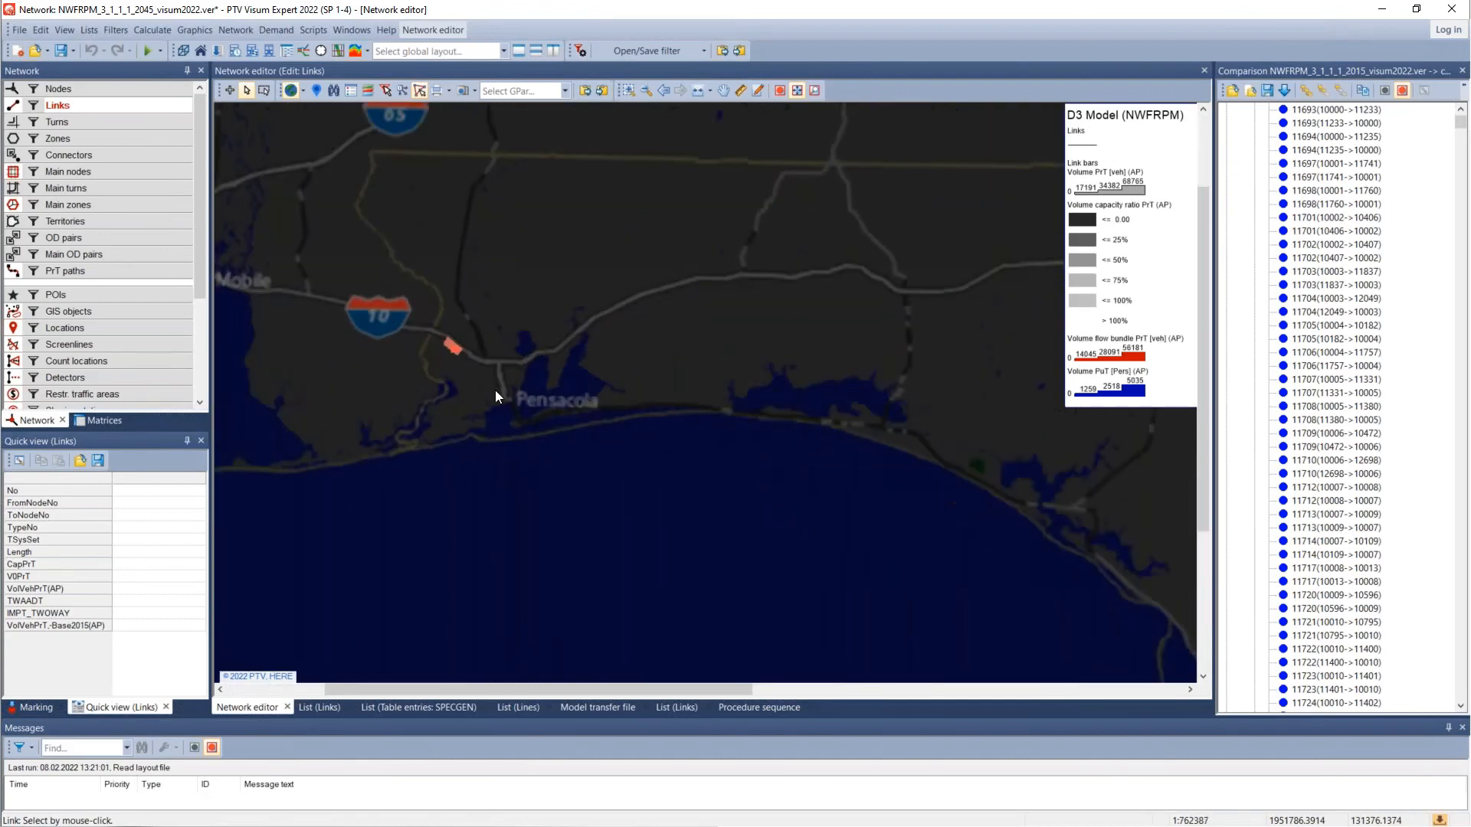
Step: Load all graphic parameters from 2045_version_comparison.gpa in the File Explorer graphics folder into the network editor
key(alt+Tab)
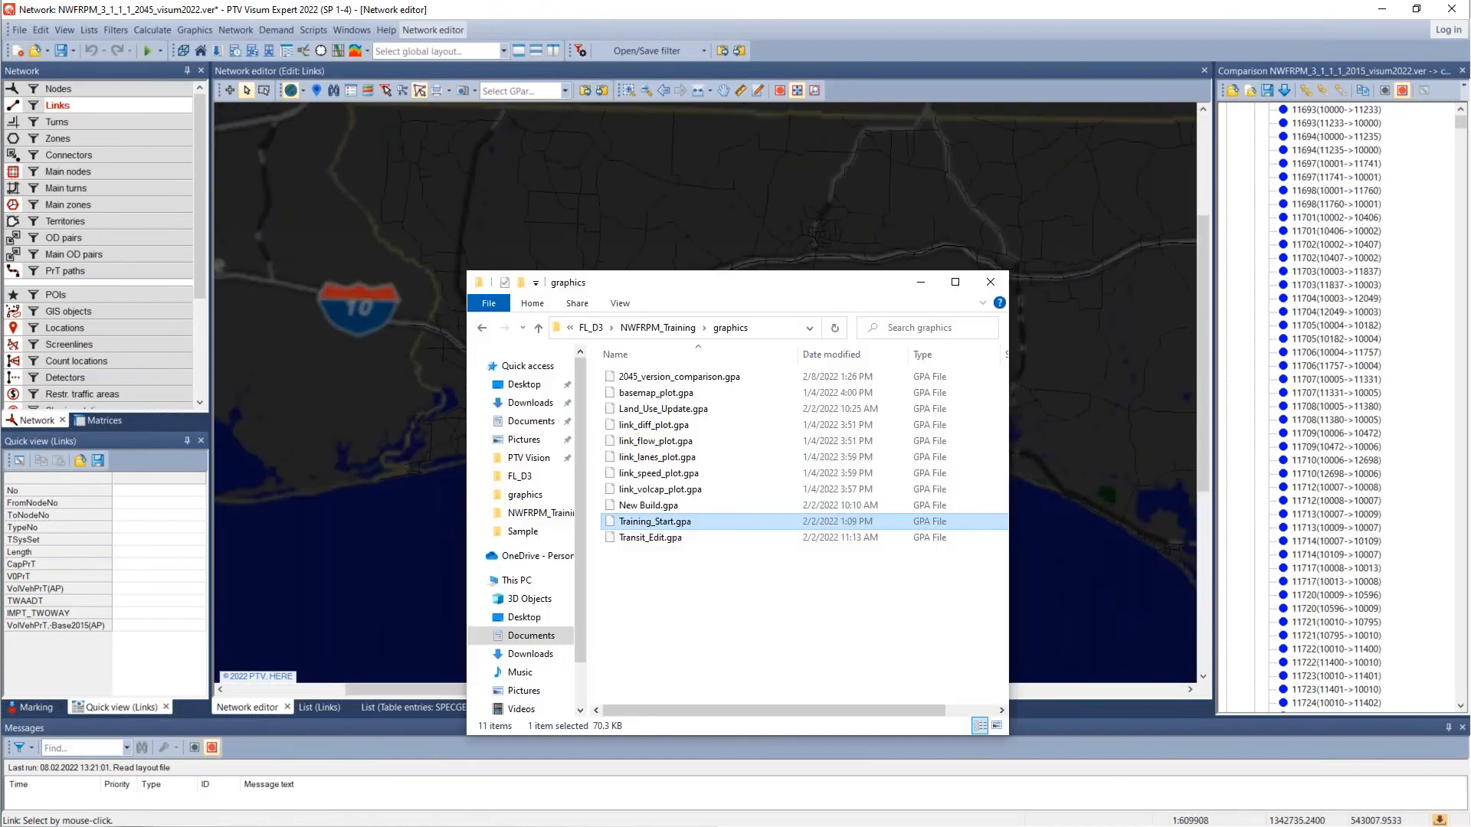
drag(682, 285, 963, 310)
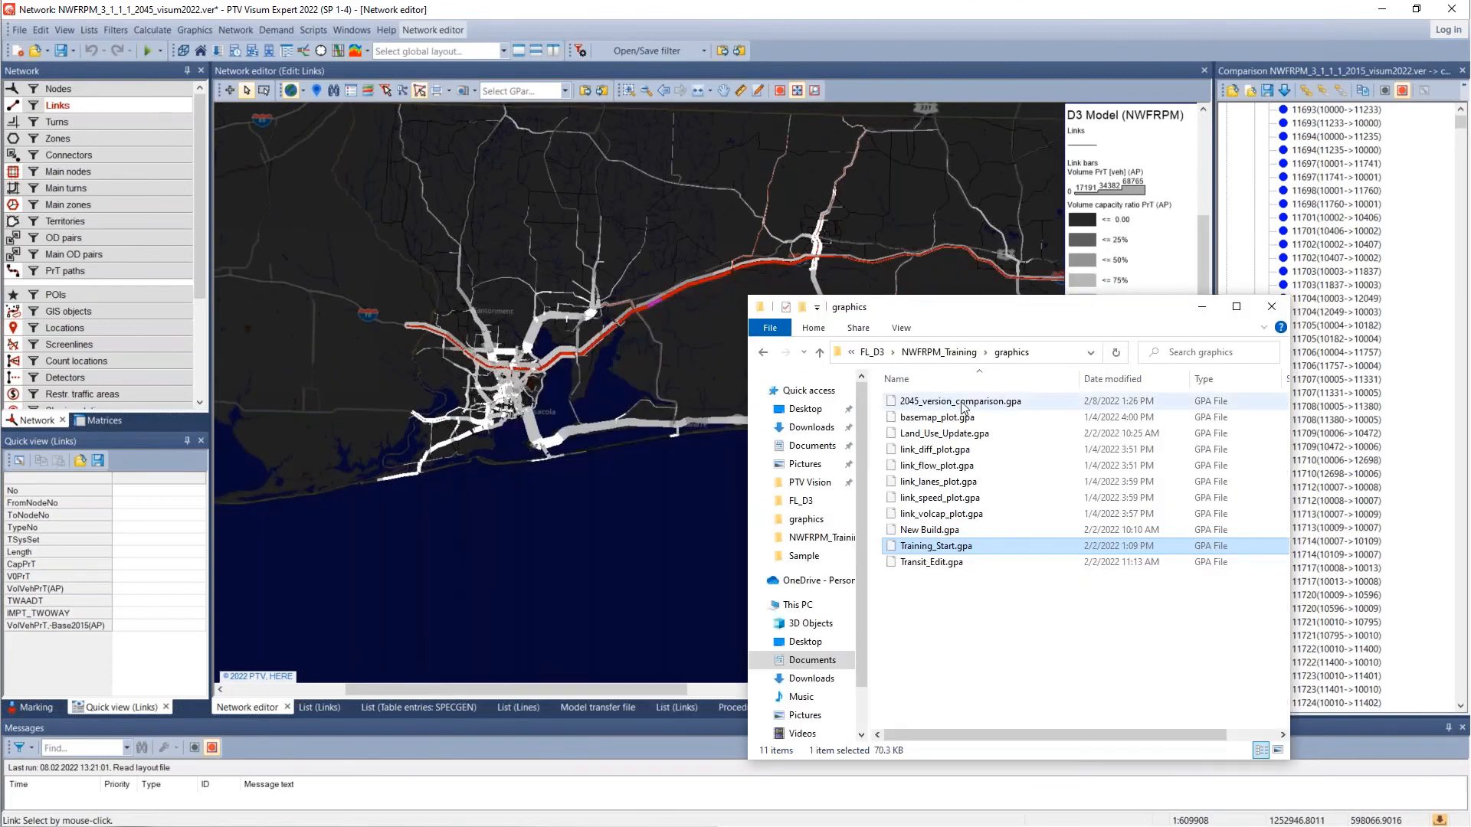
drag(977, 411, 464, 391)
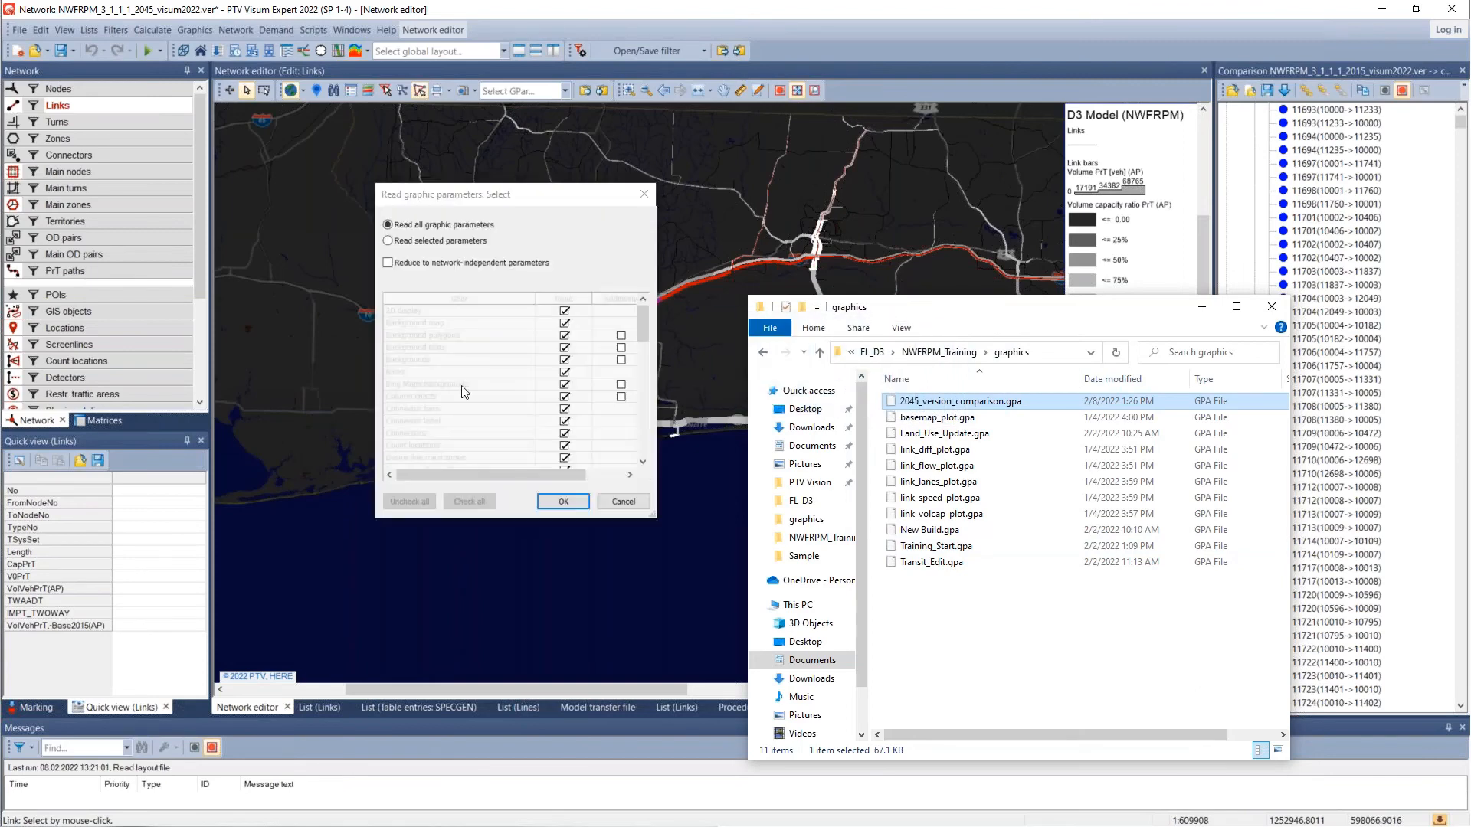
click(564, 503)
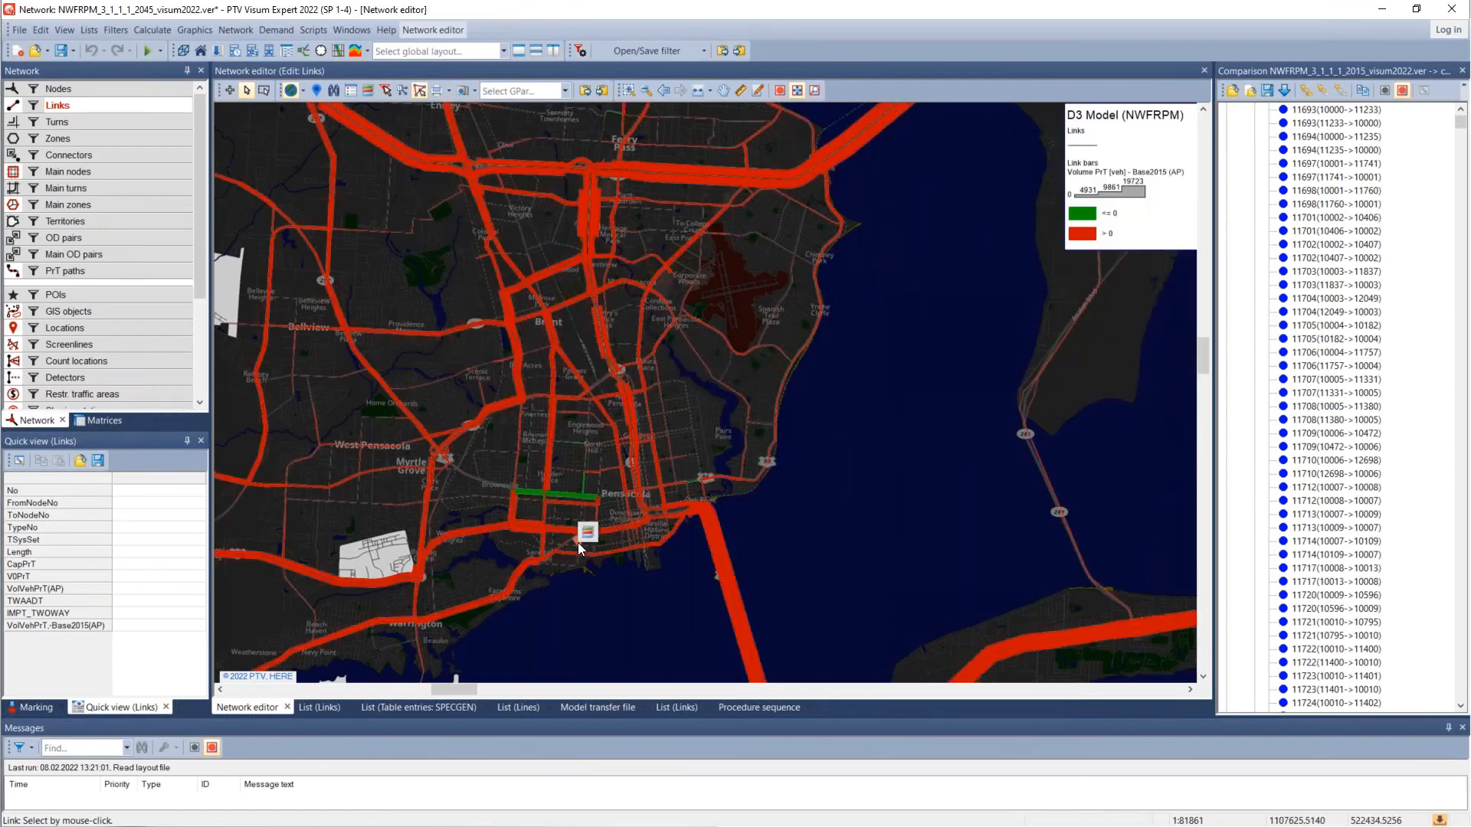
Step: Examine the saved graphic parameter files, the version comparison link list and its layout file in the NWFRPM_Training folder in File Explorer
key(alt+Tab)
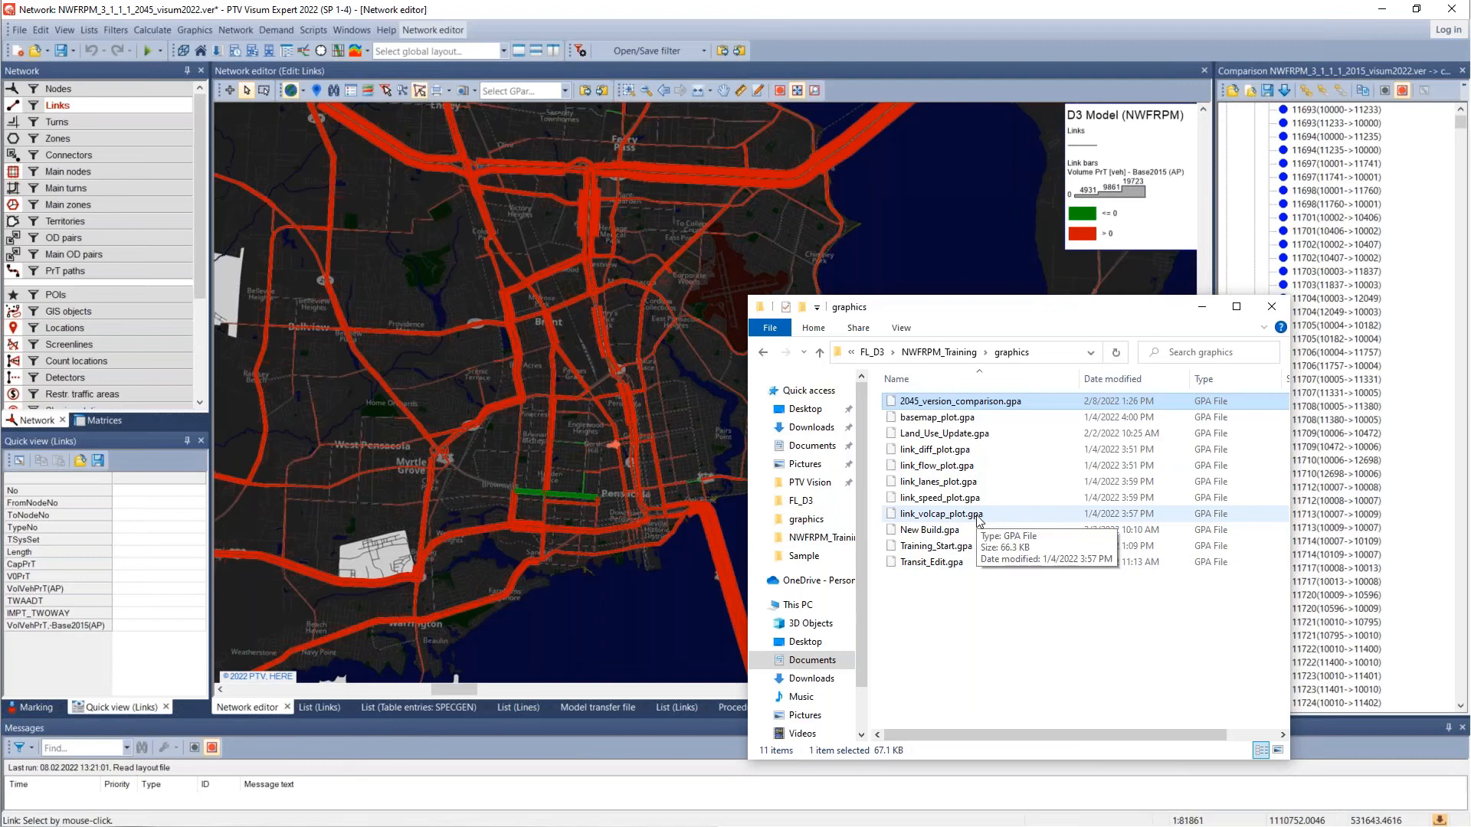
click(910, 221)
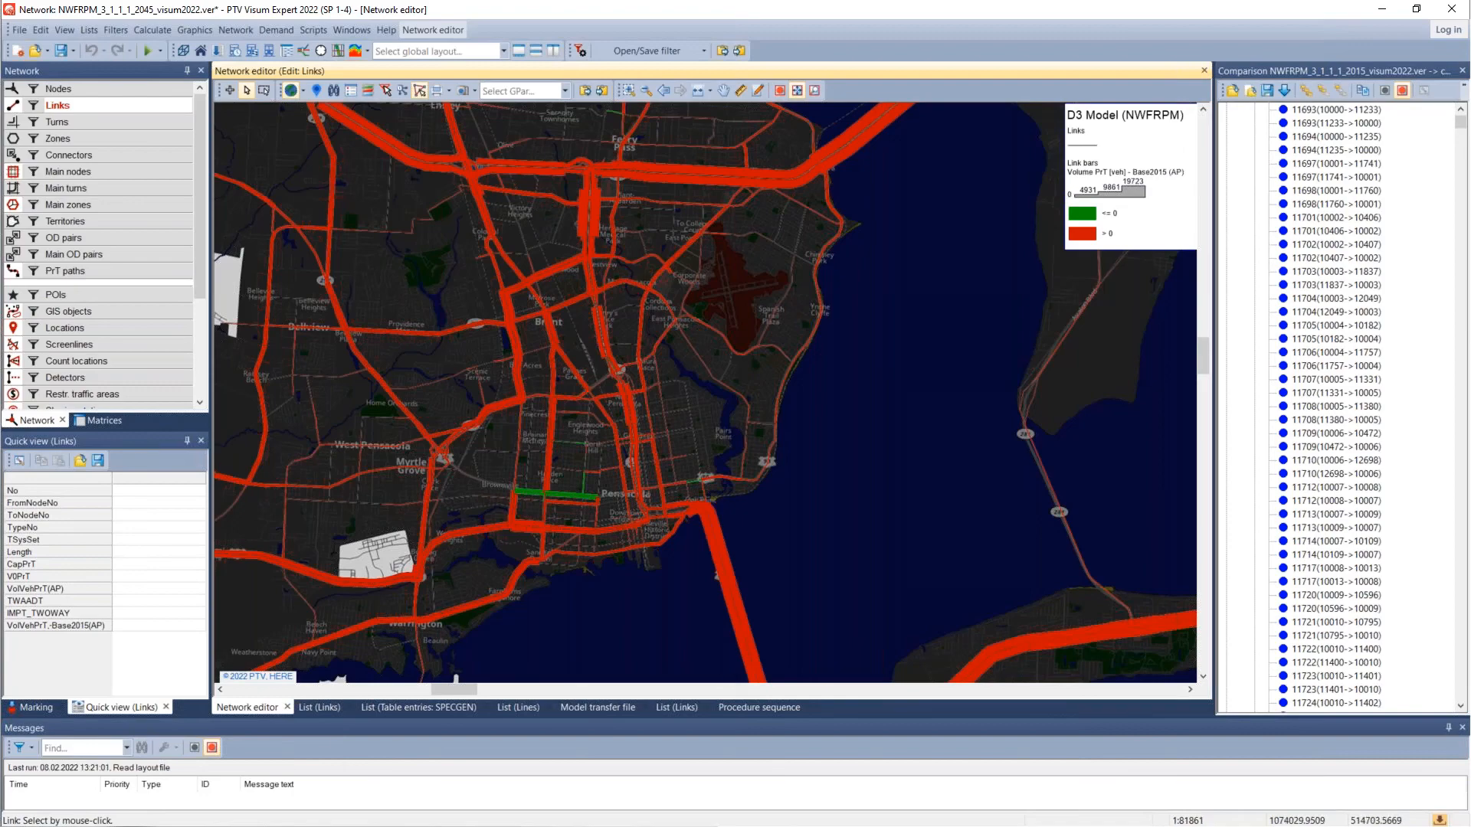
click(314, 708)
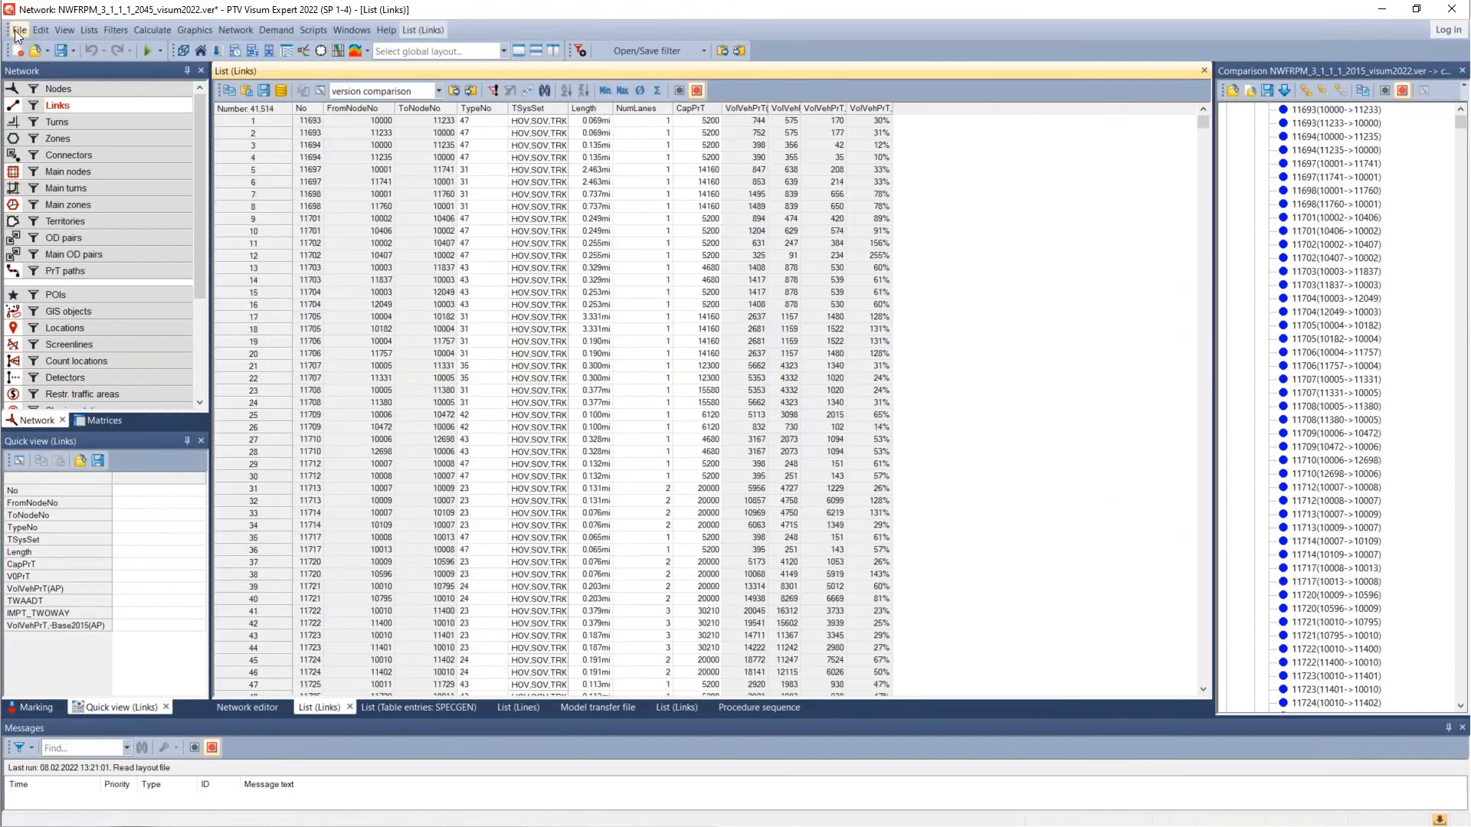
click(19, 30)
click(16, 32)
click(259, 707)
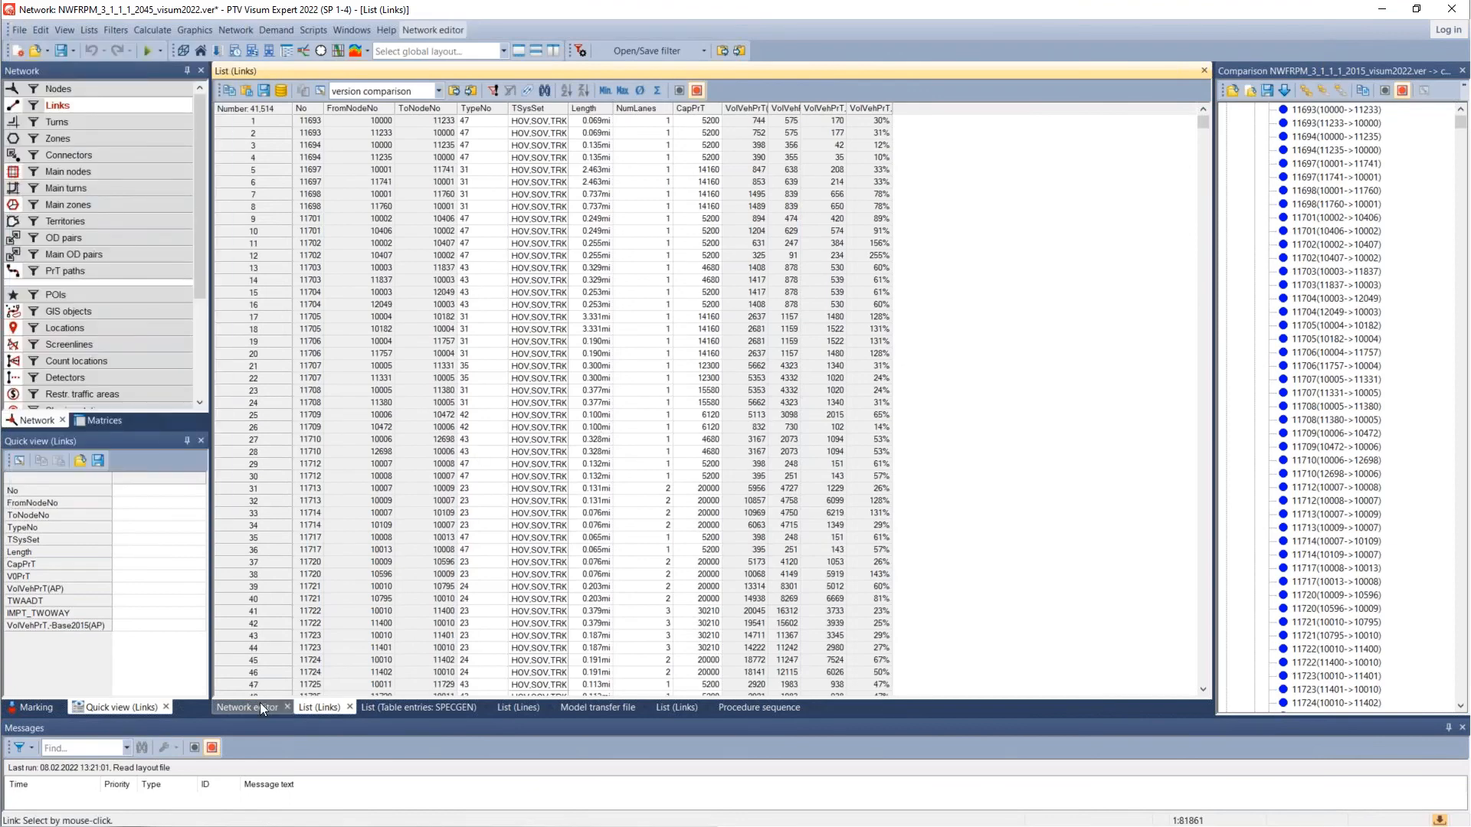
key(alt+Tab)
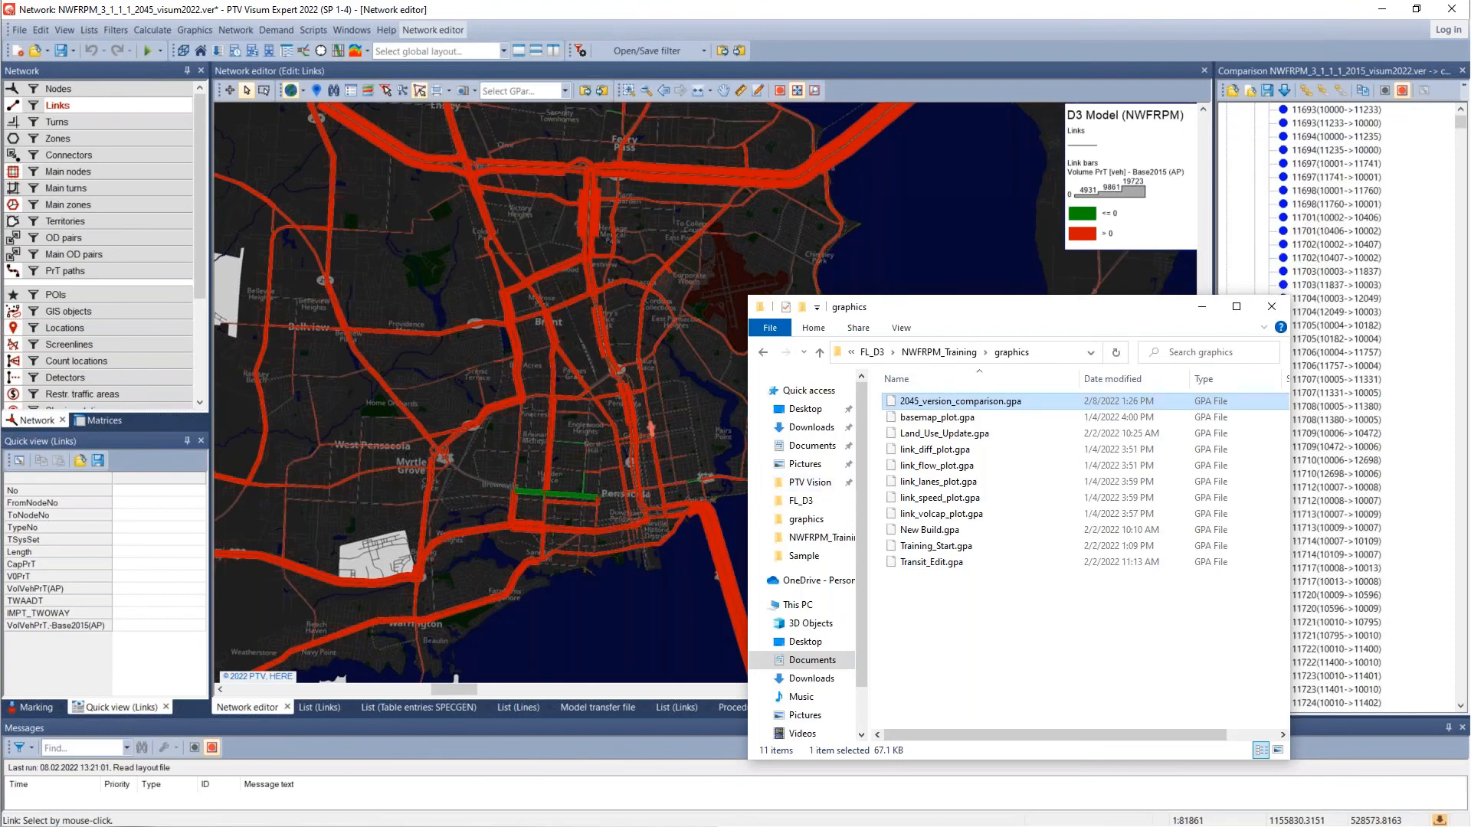
click(939, 352)
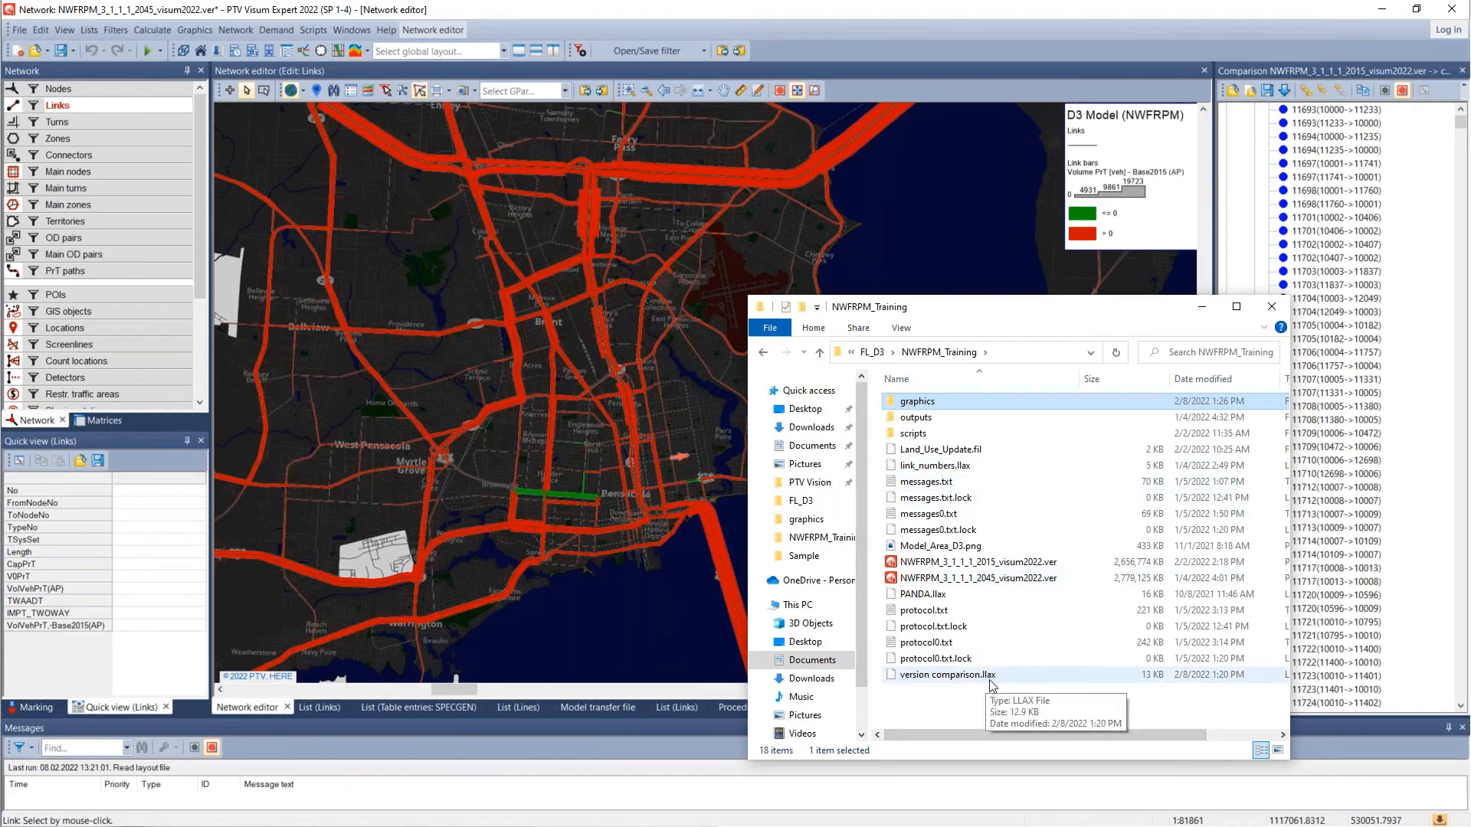
click(1271, 308)
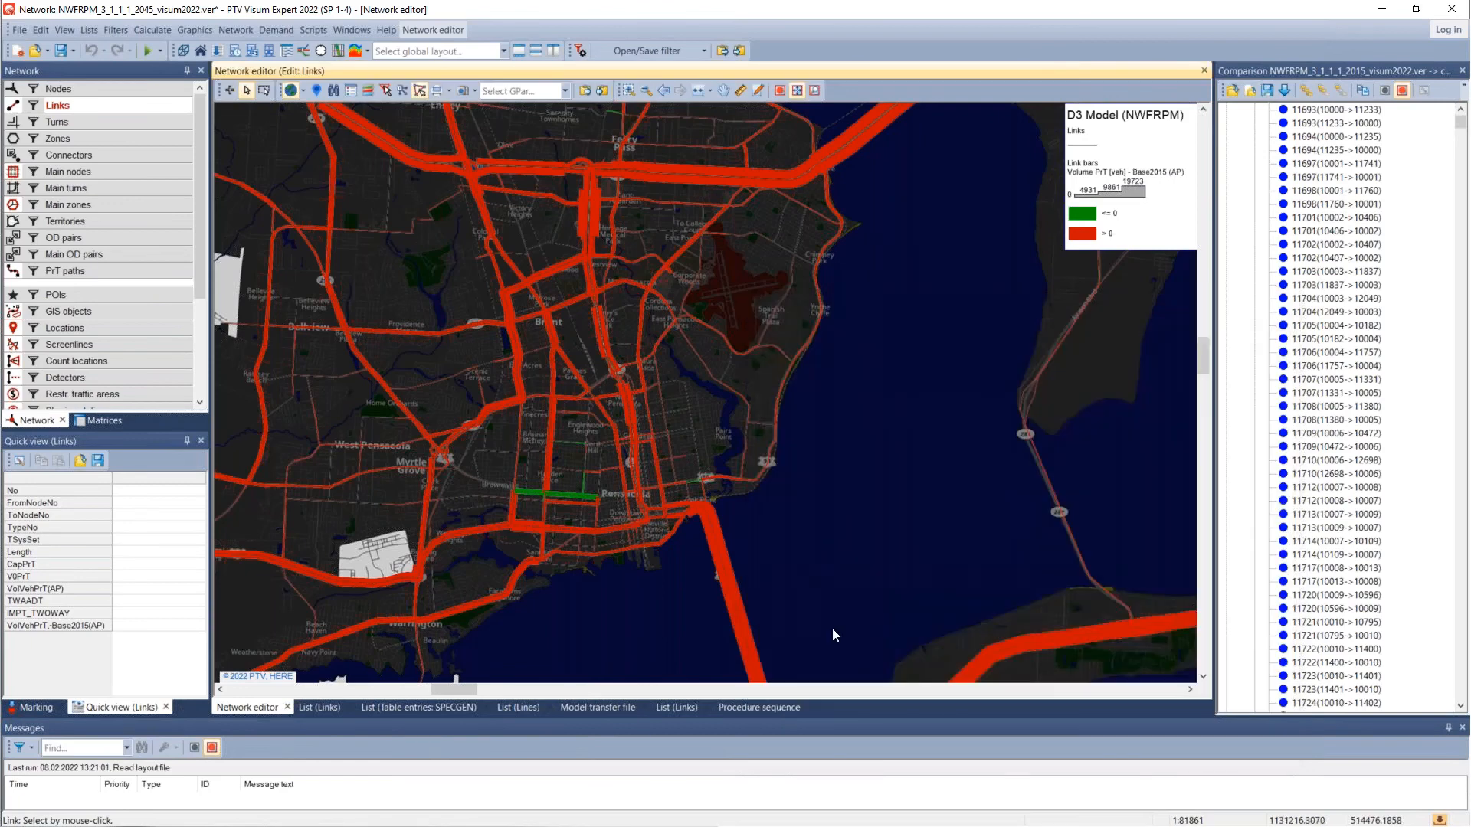
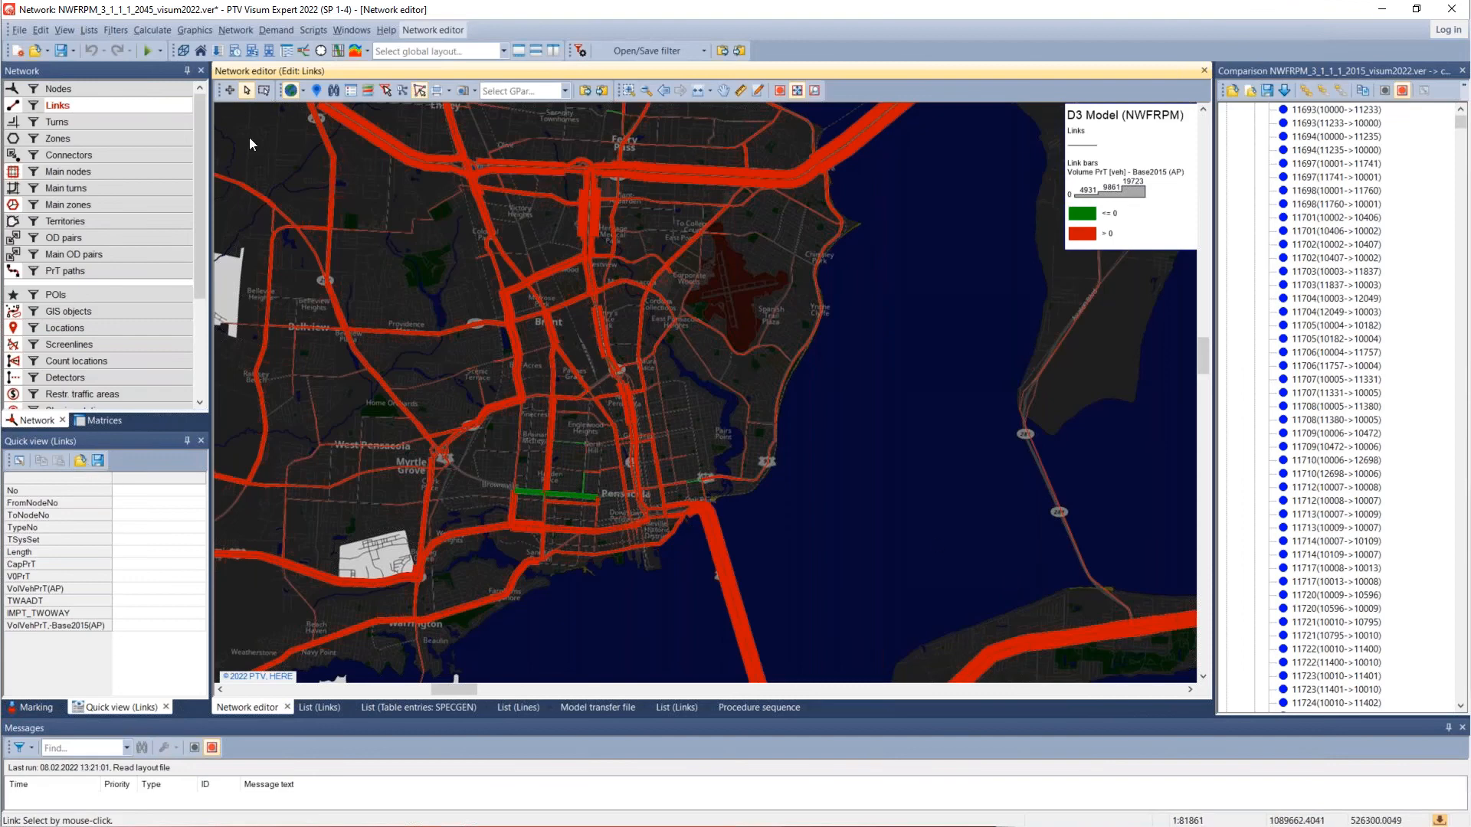
Step: Open an additional link list with the default layout alongside the version comparison list
click(305, 707)
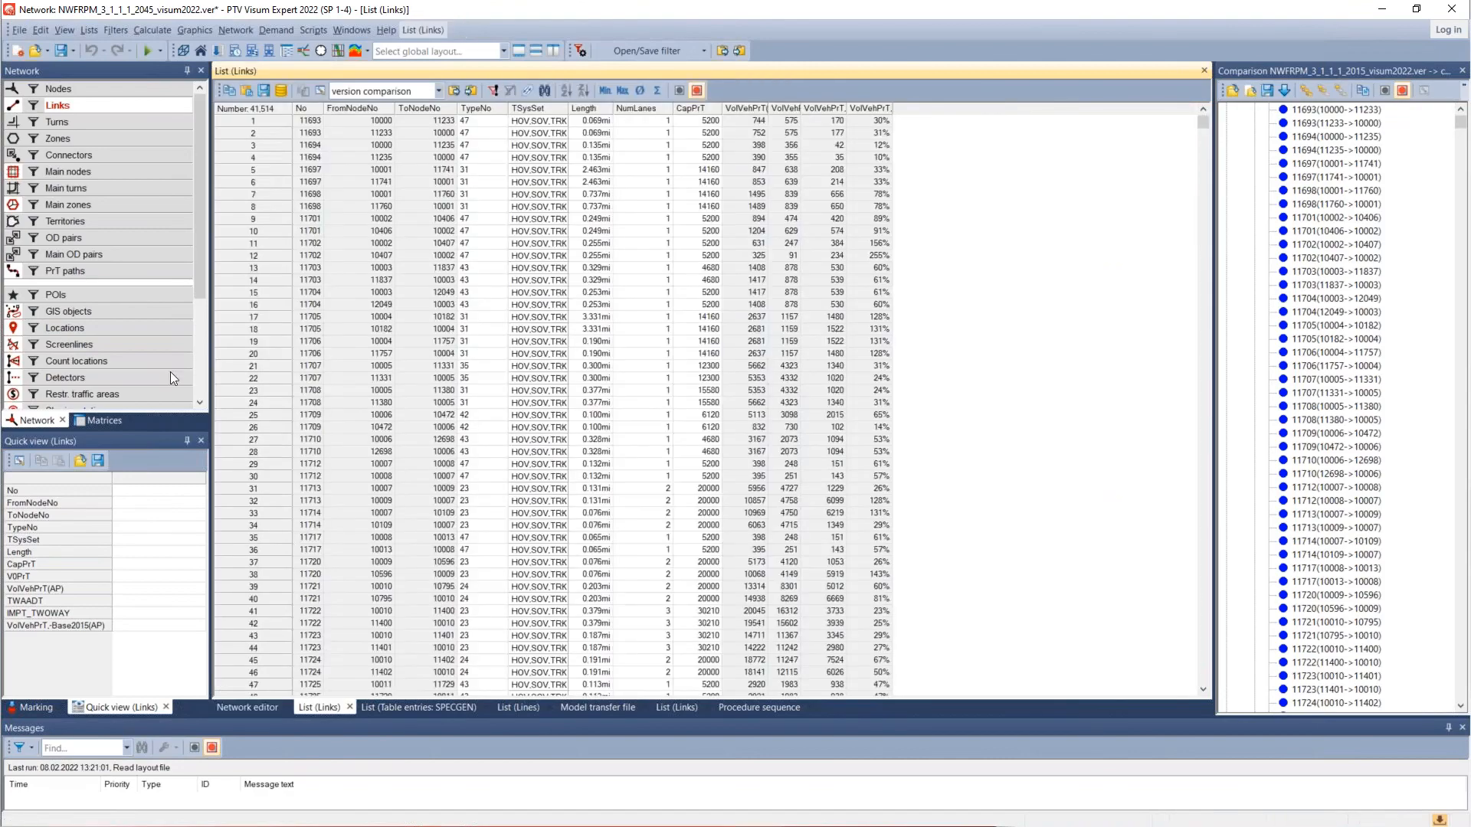
right_click(80, 108)
mouse_move(144, 173)
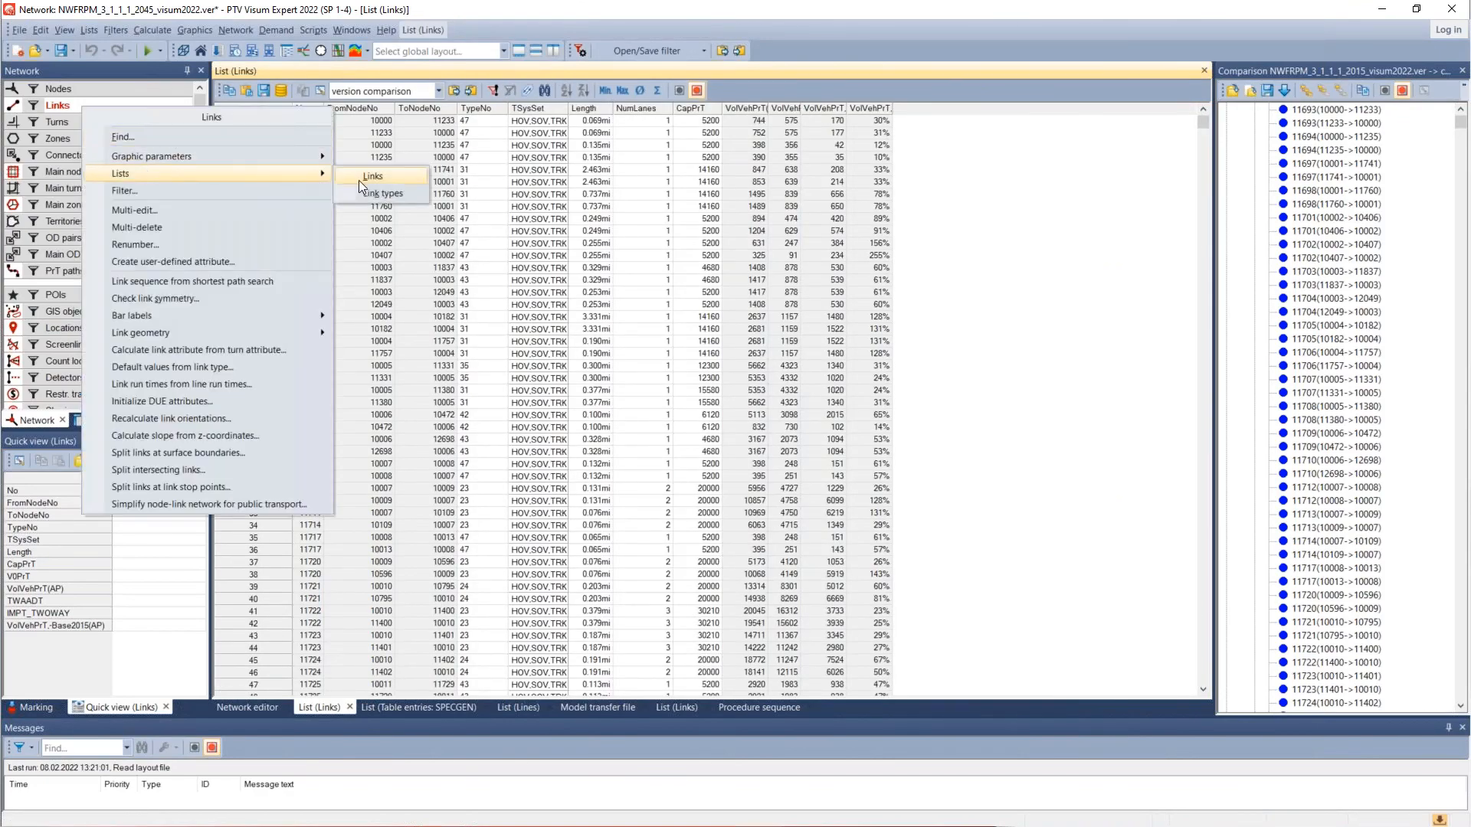
click(360, 179)
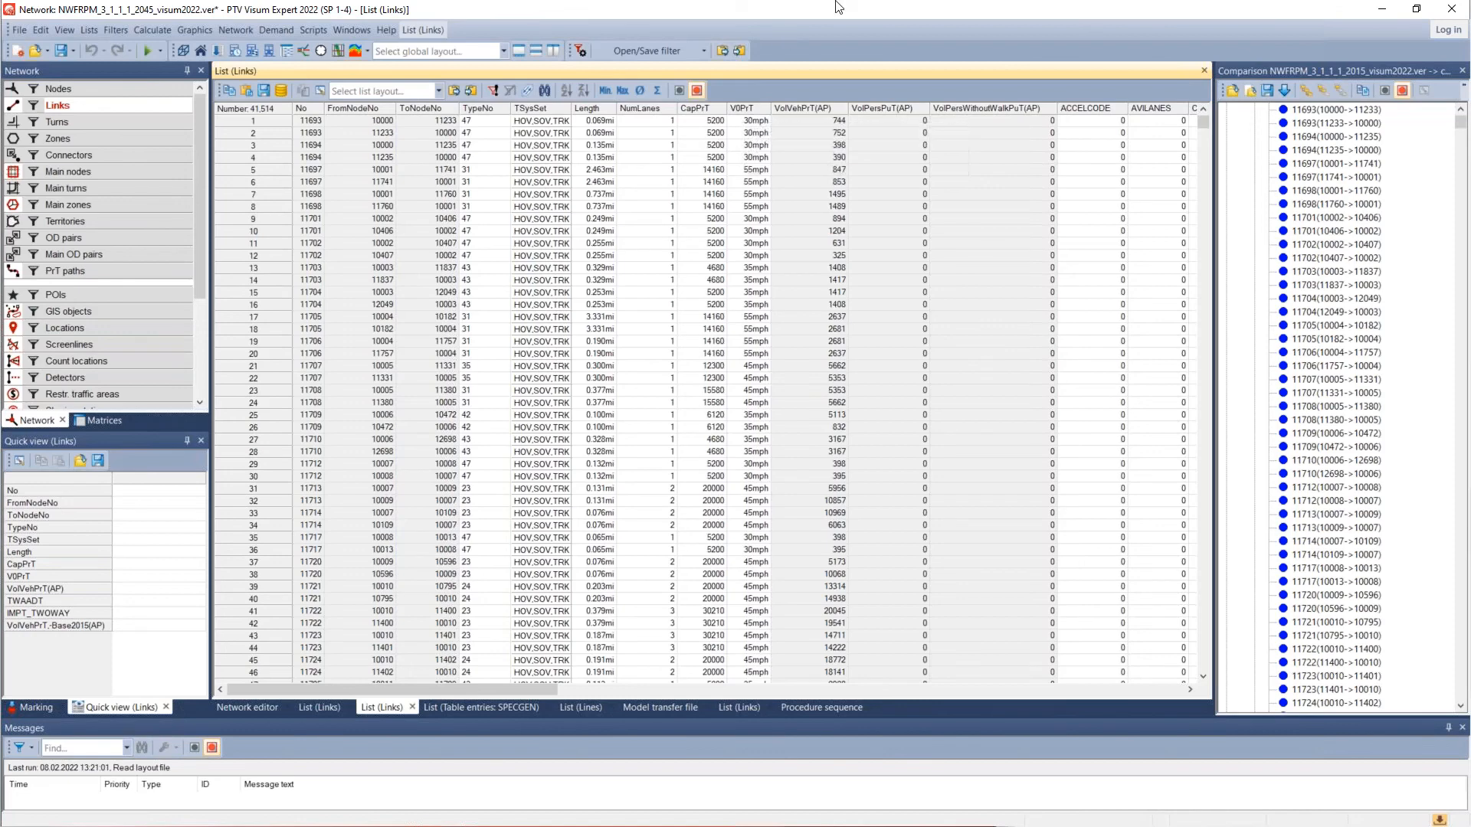
Step: Search the online PTV Visum Help for "v0" and return to the link list
click(394, 30)
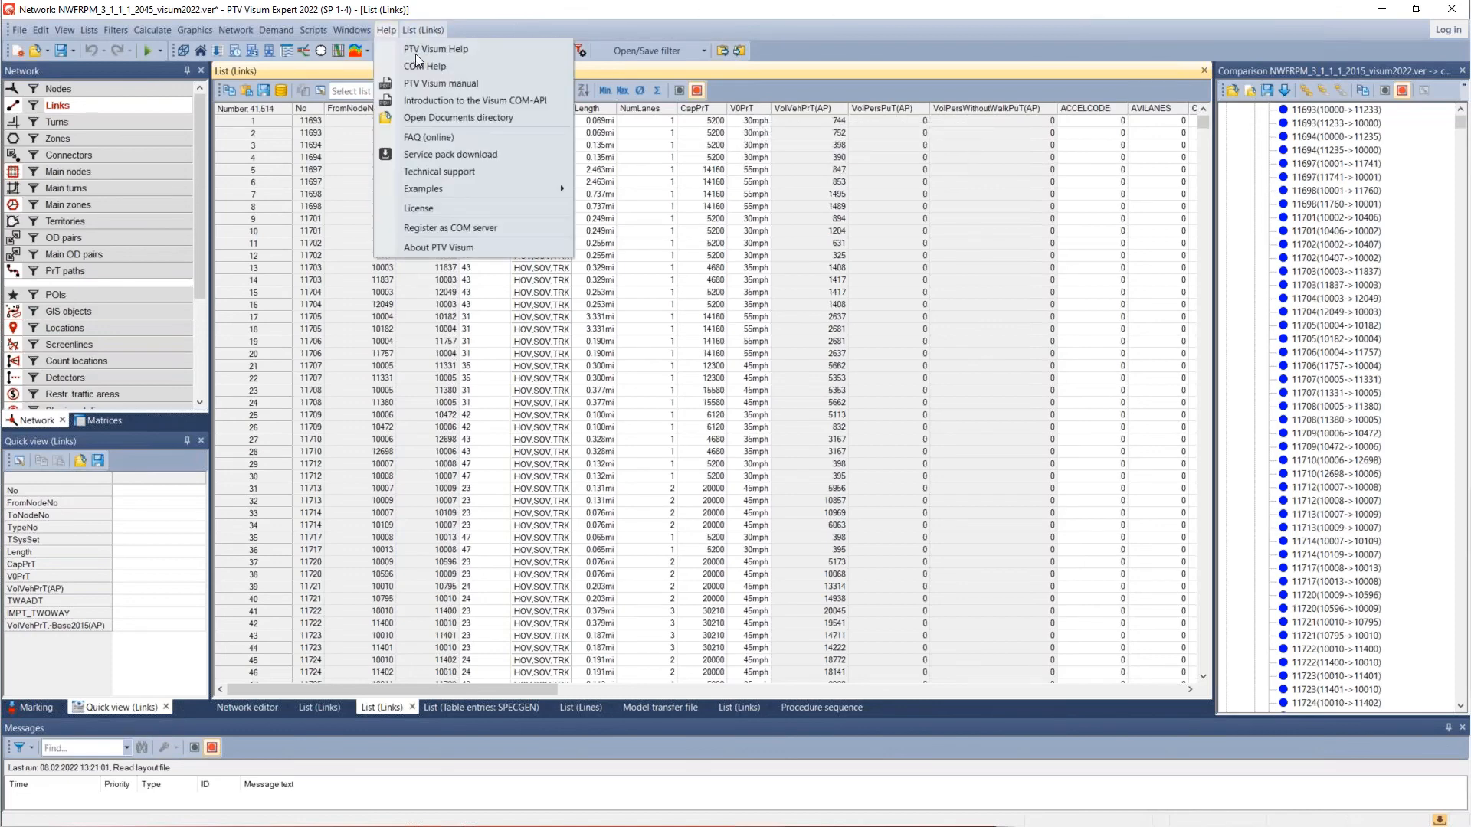
click(439, 49)
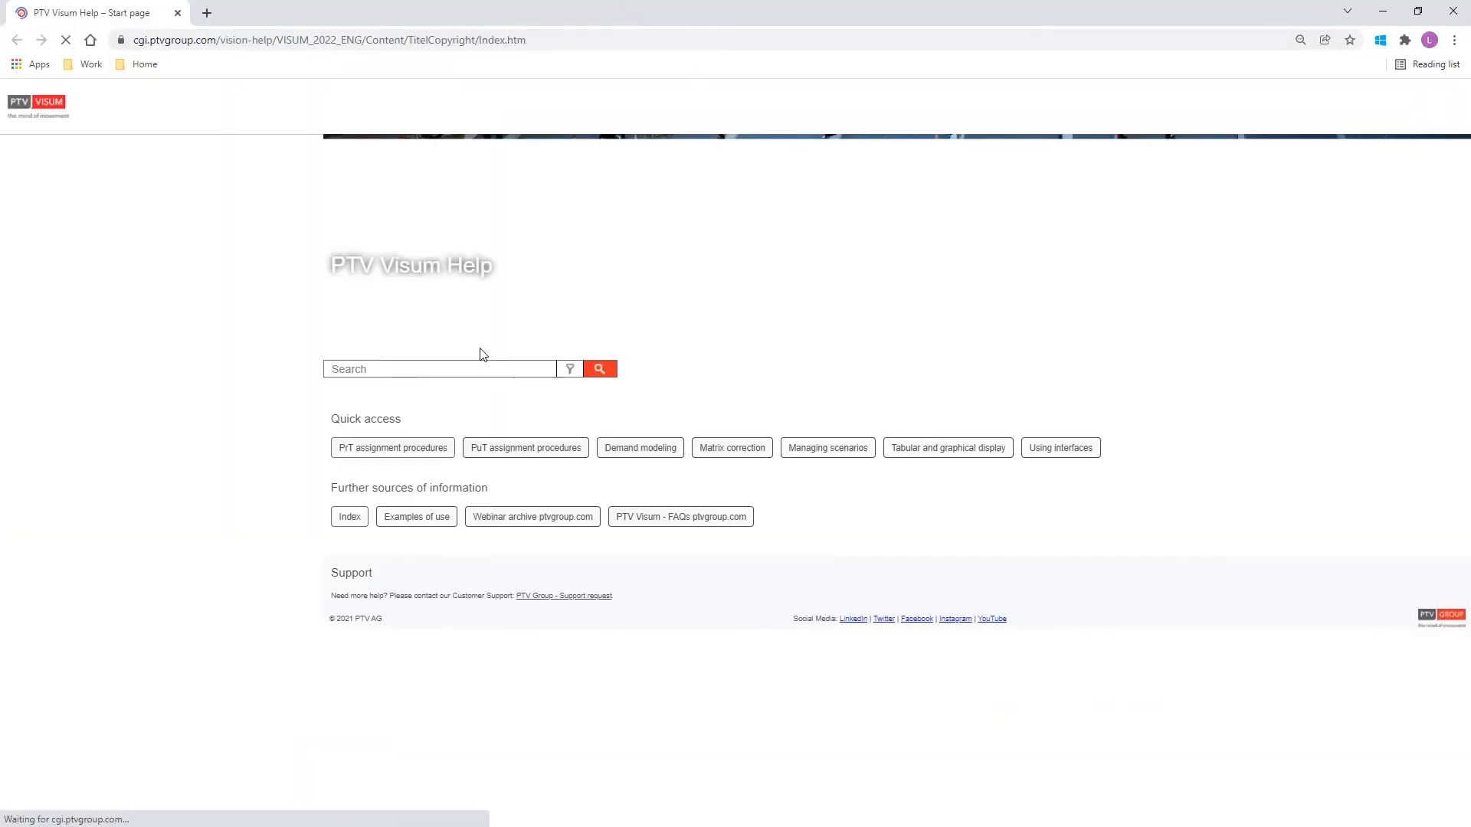
text(v0)
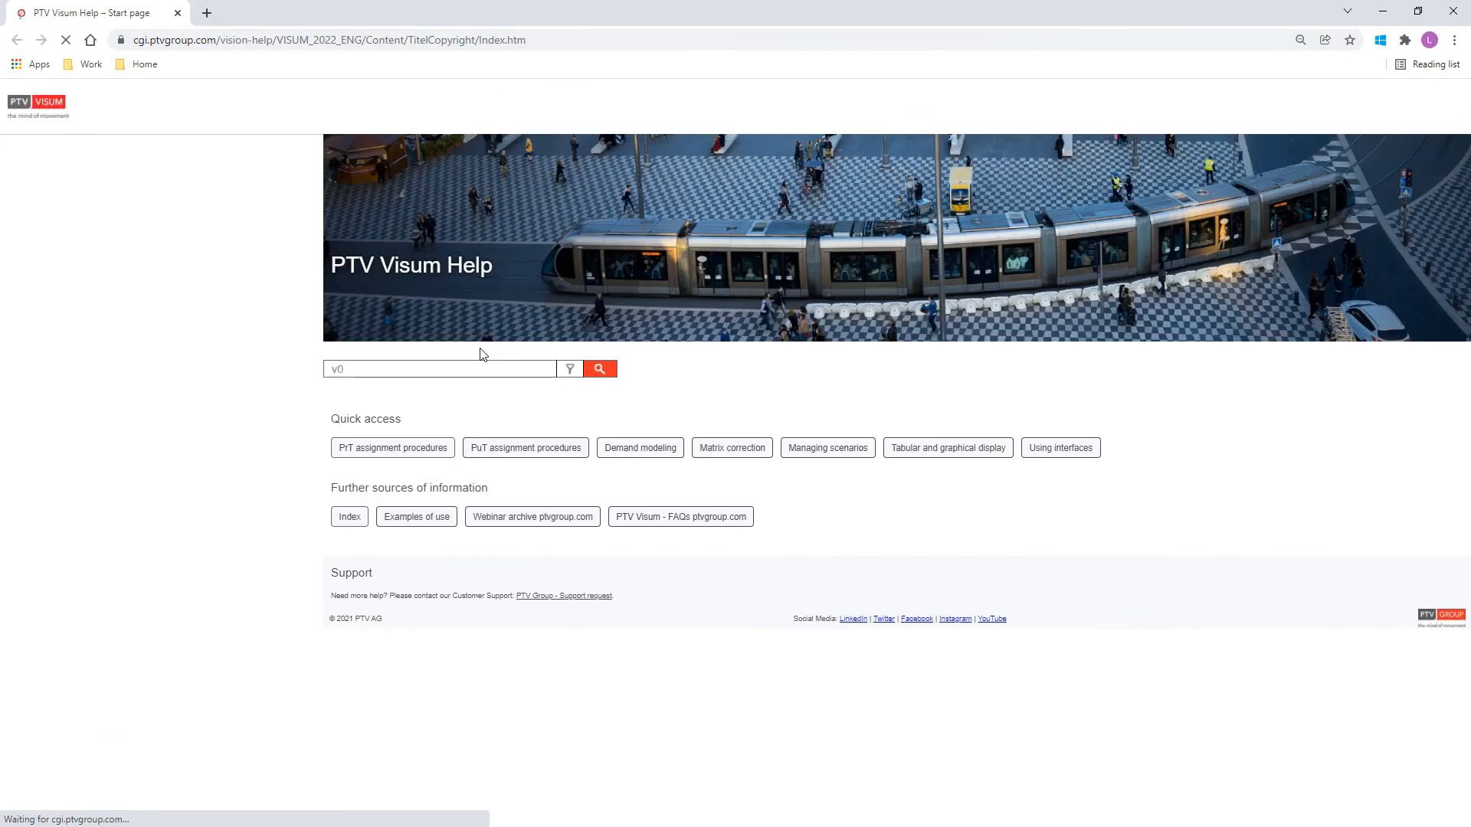
key(Return)
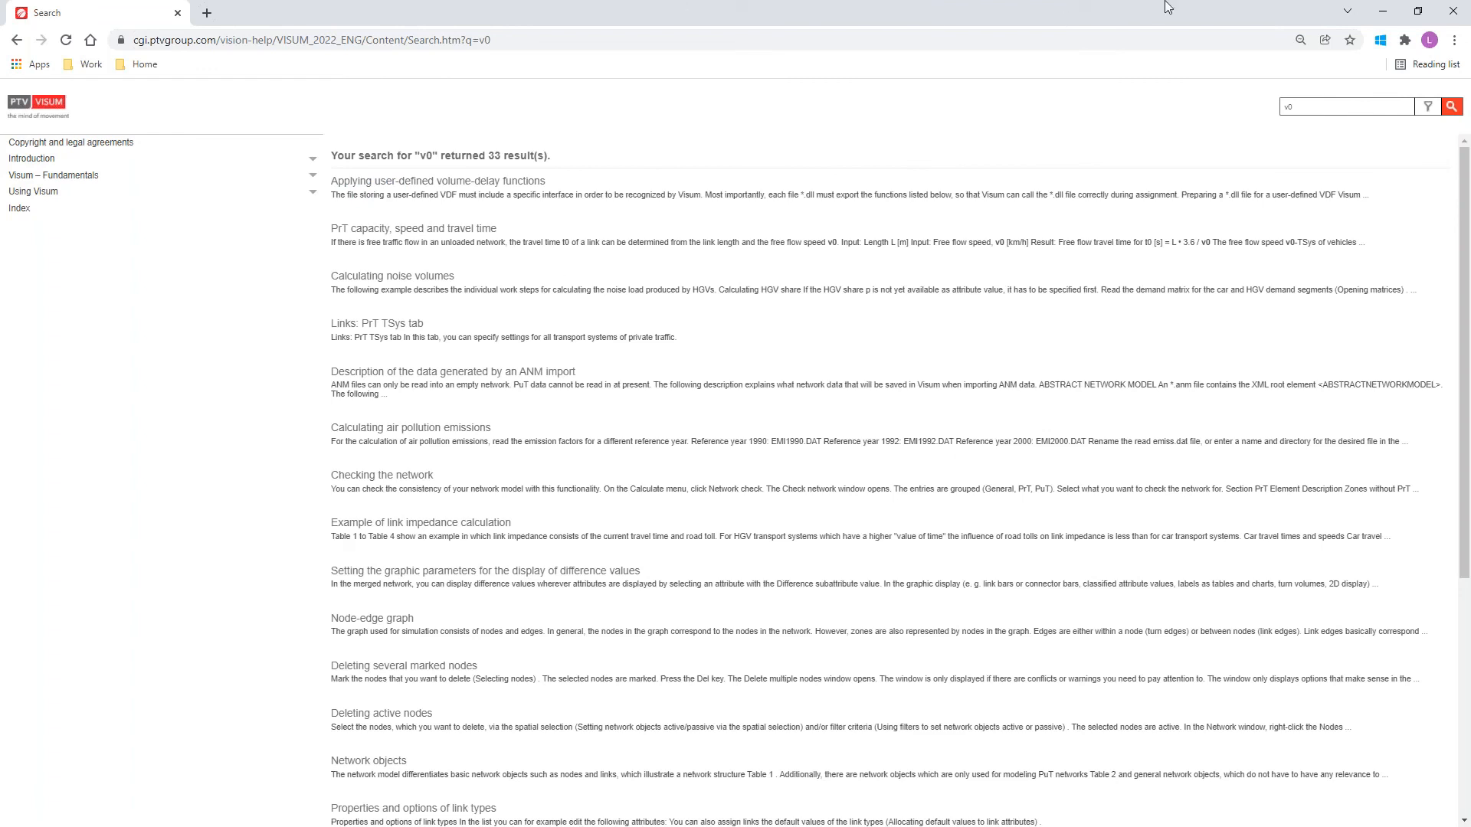
click(1386, 13)
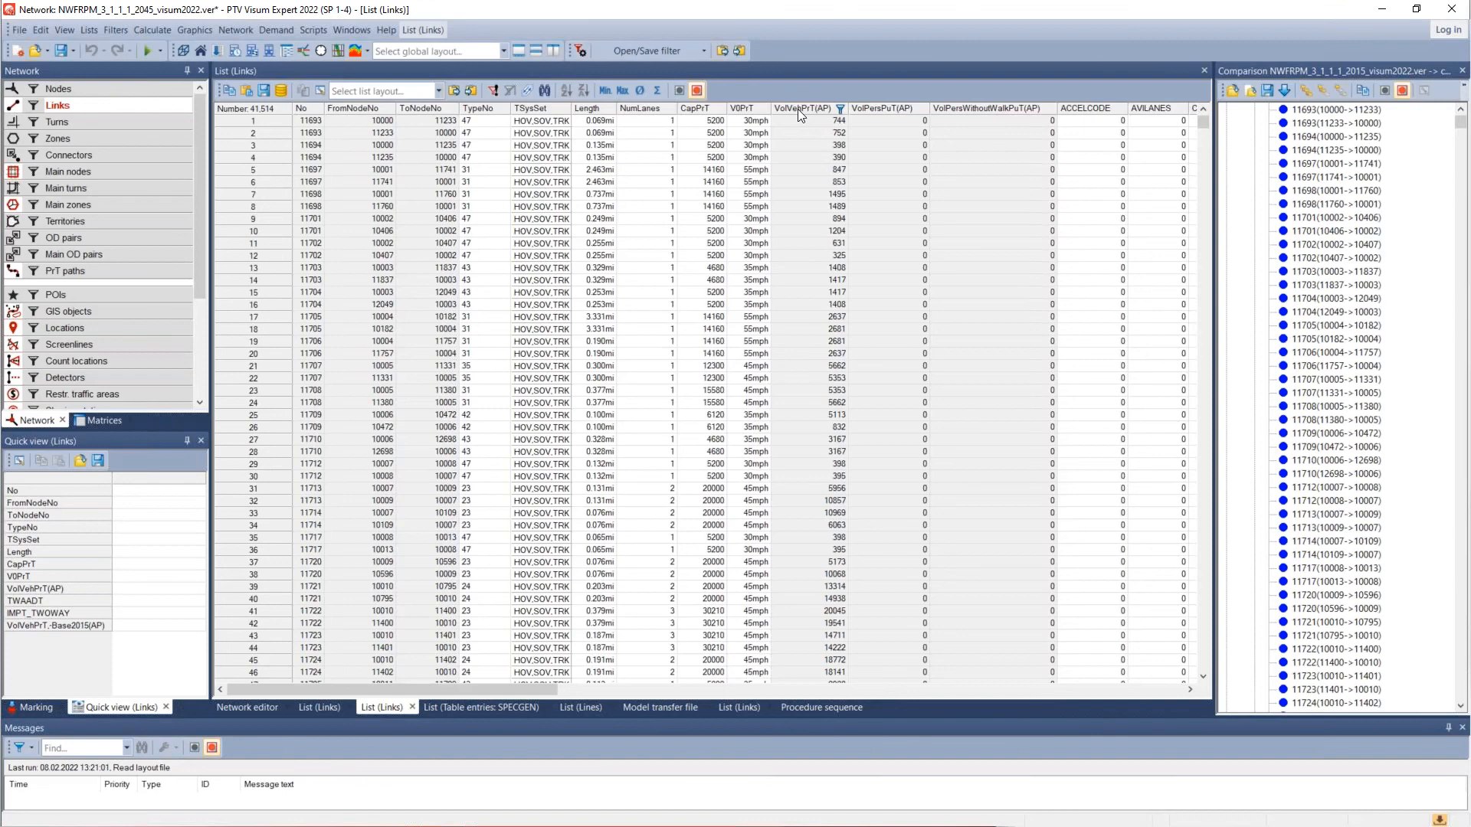
click(255, 707)
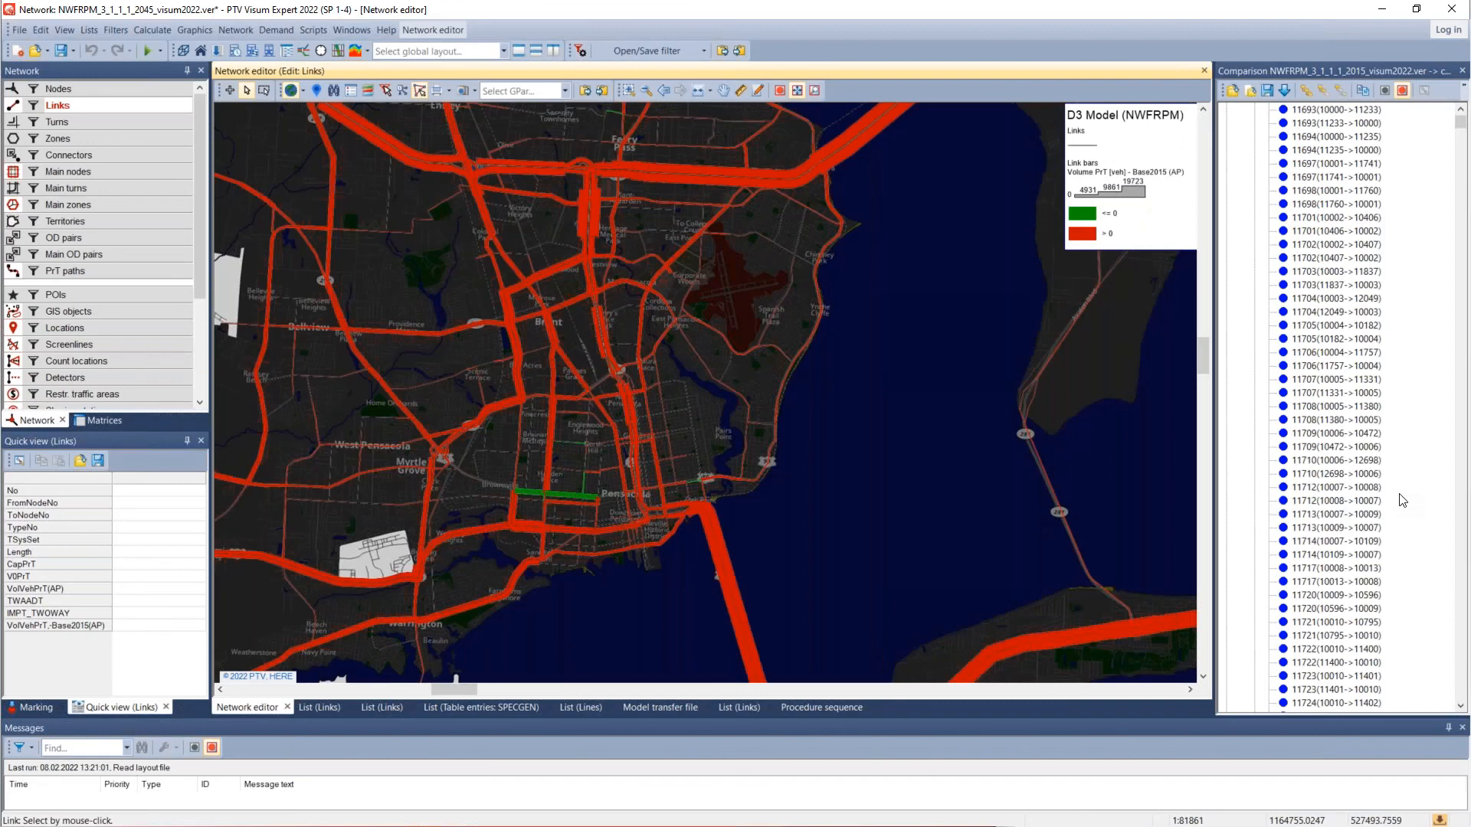
scroll(1341, 452, up, 3)
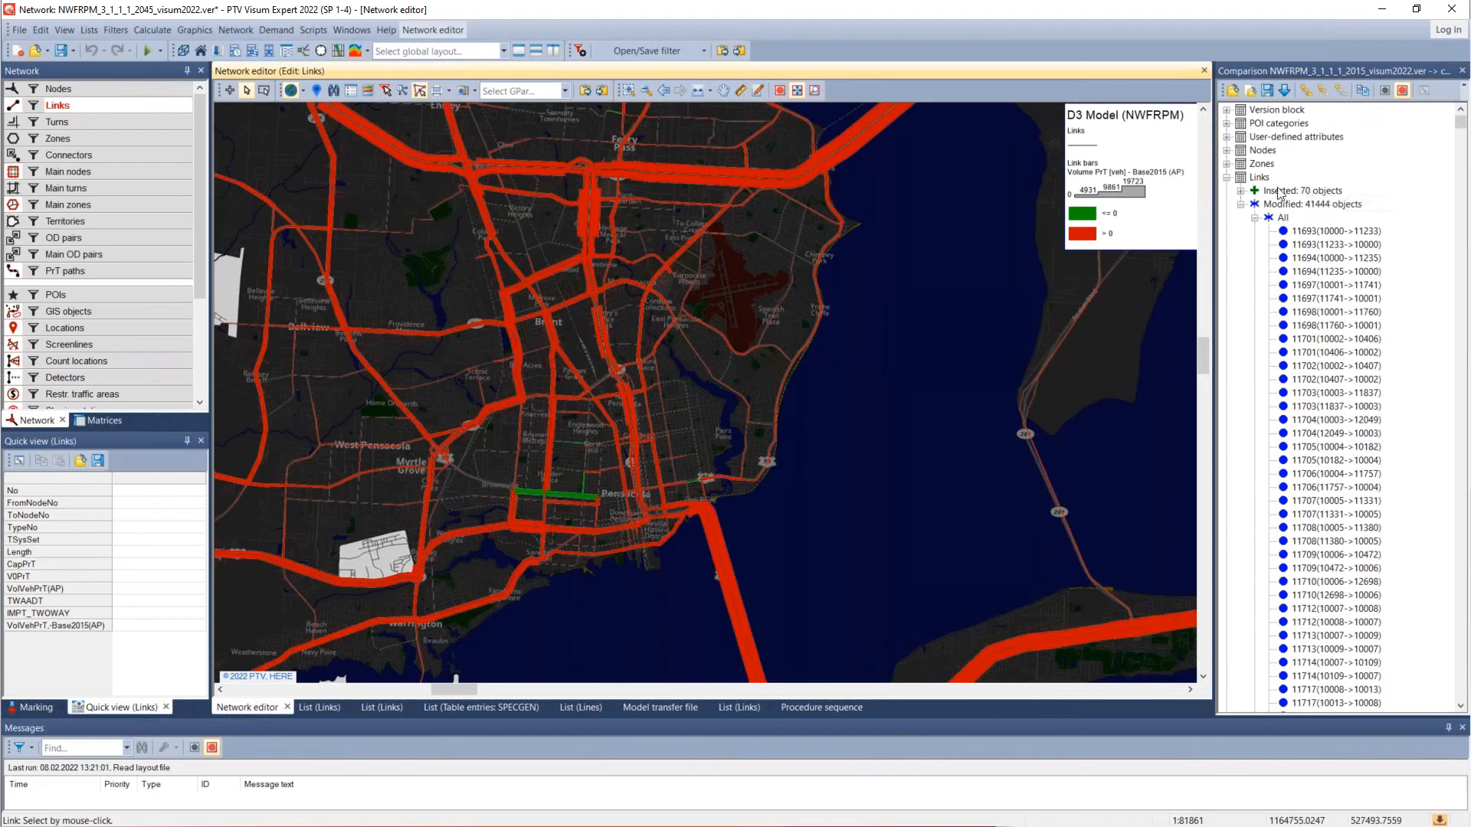
click(1240, 191)
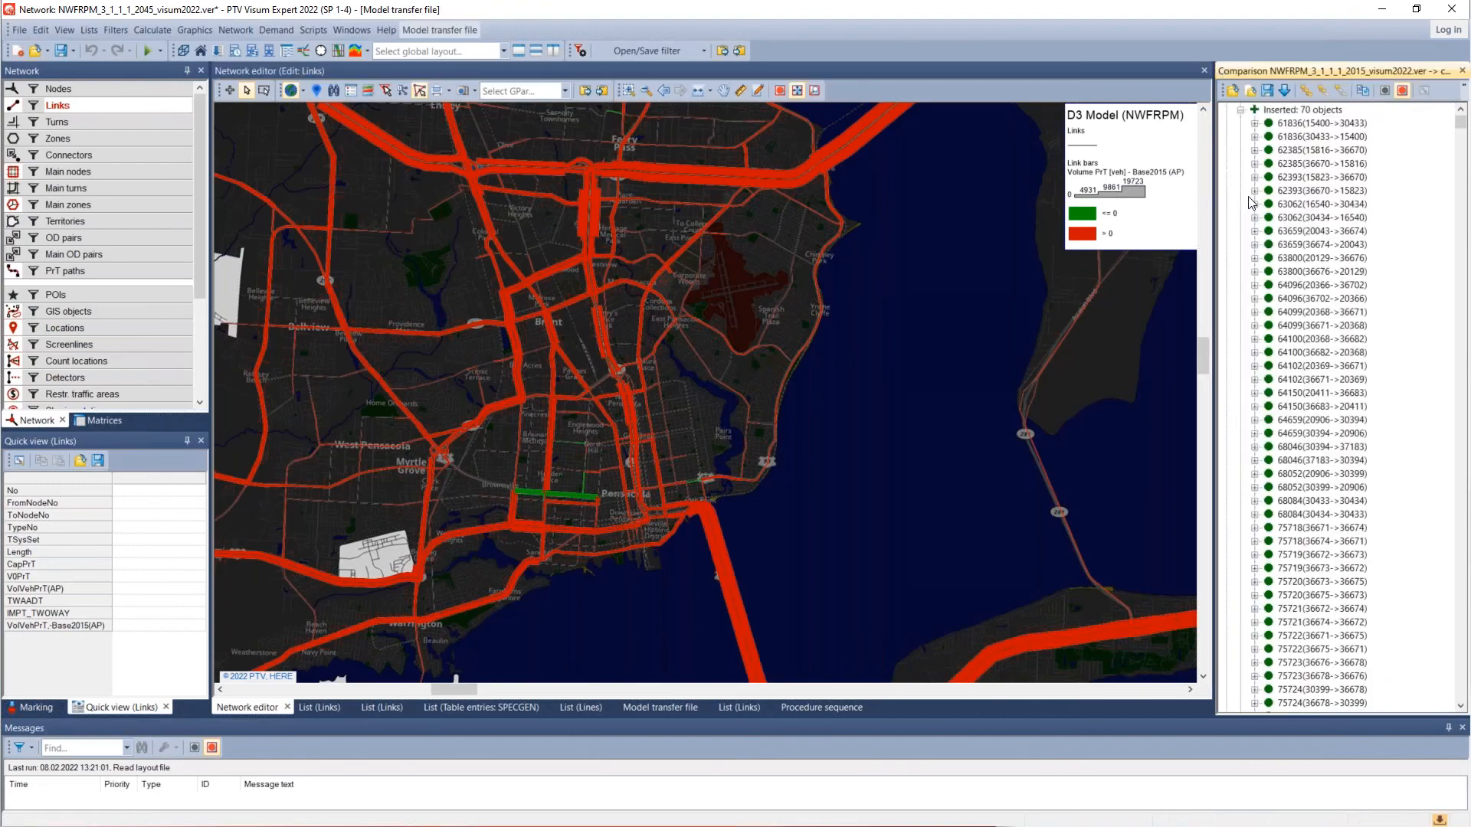
click(1288, 125)
scroll(700, 397, up, 5)
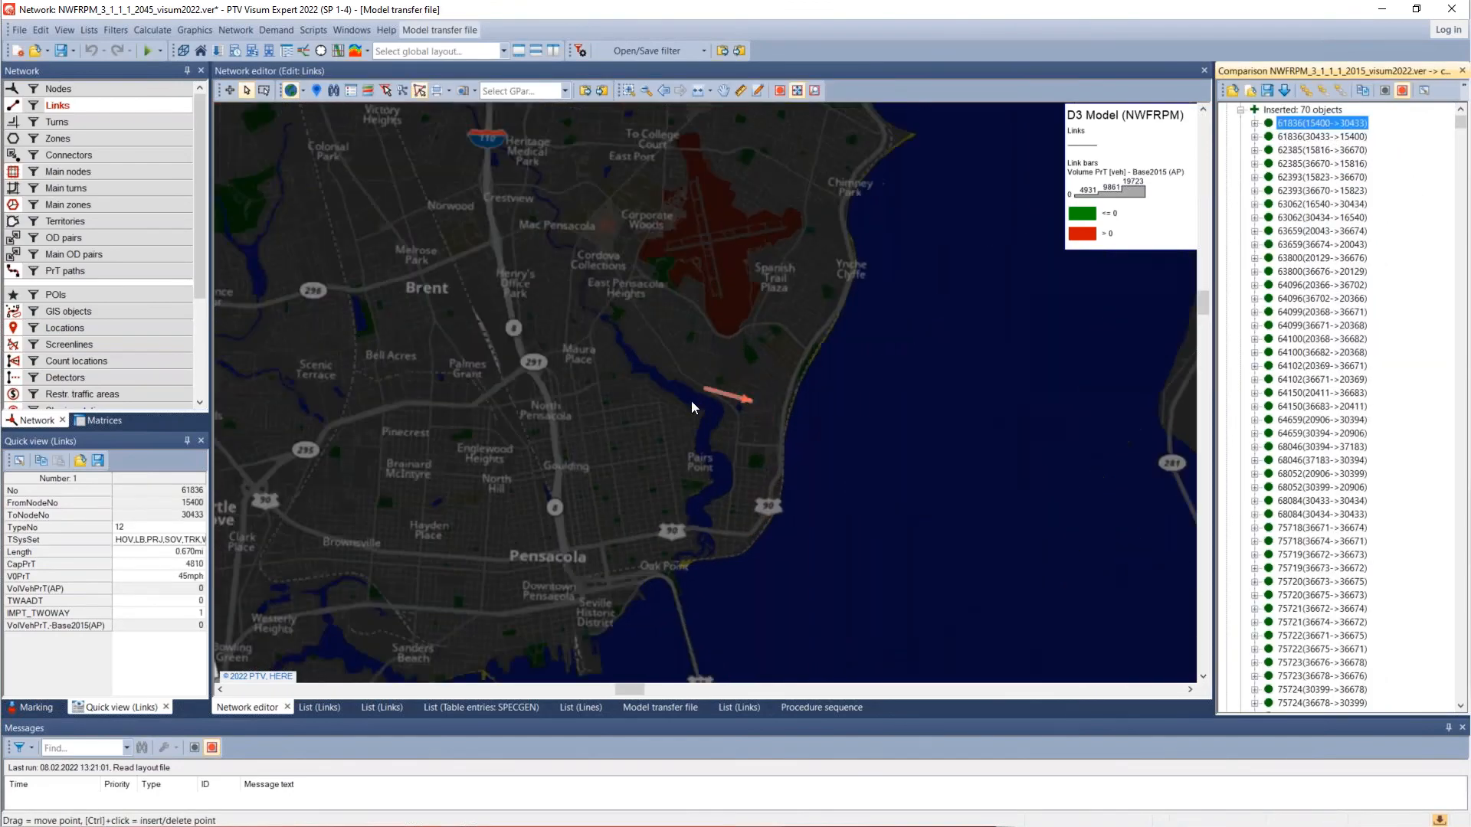
scroll(682, 398, up, 2)
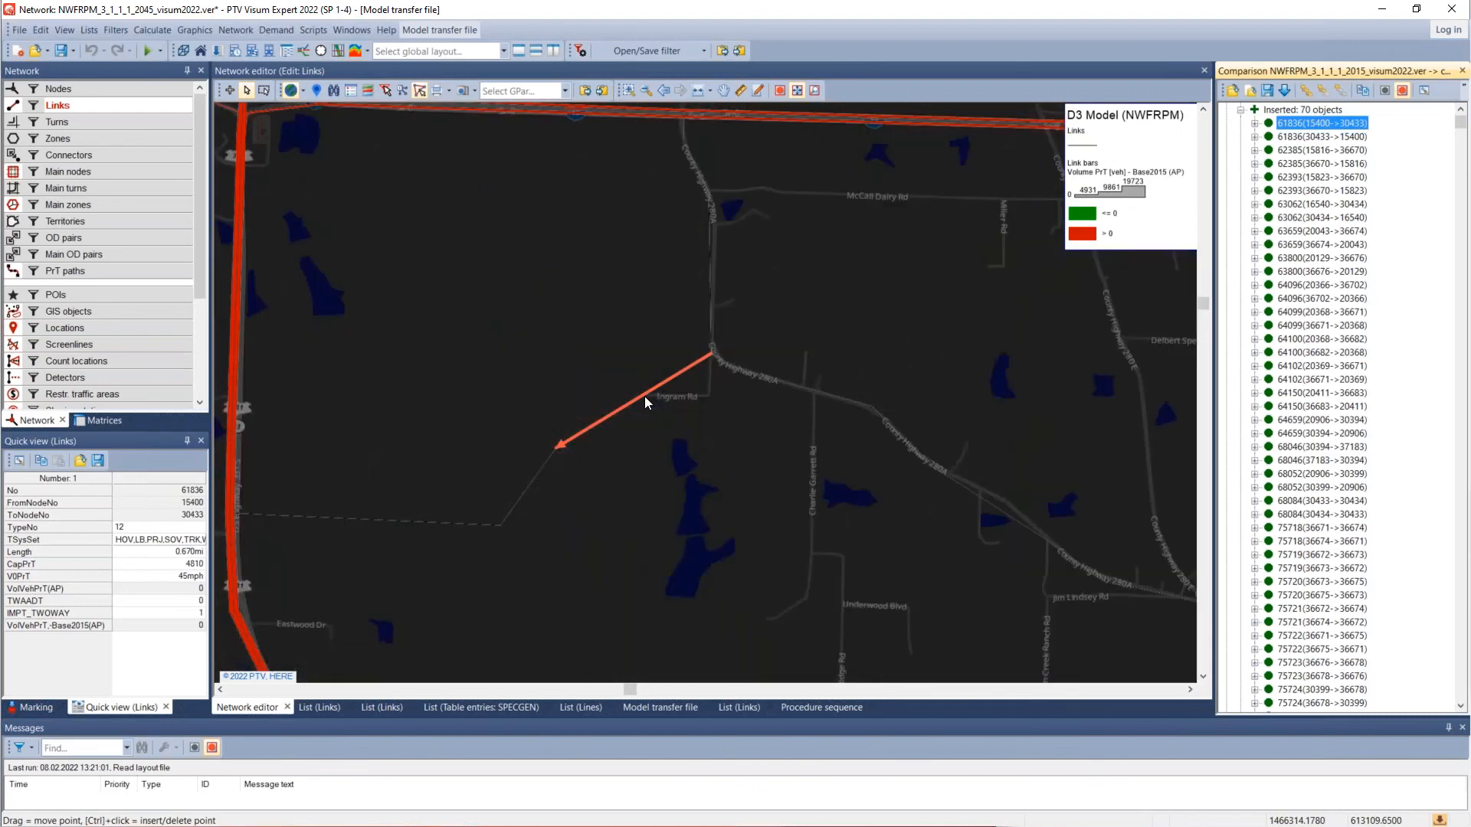
Step: Examine the volume comparison values of inserted link 61836 in the version comparison list alongside its location in the network editor
click(318, 706)
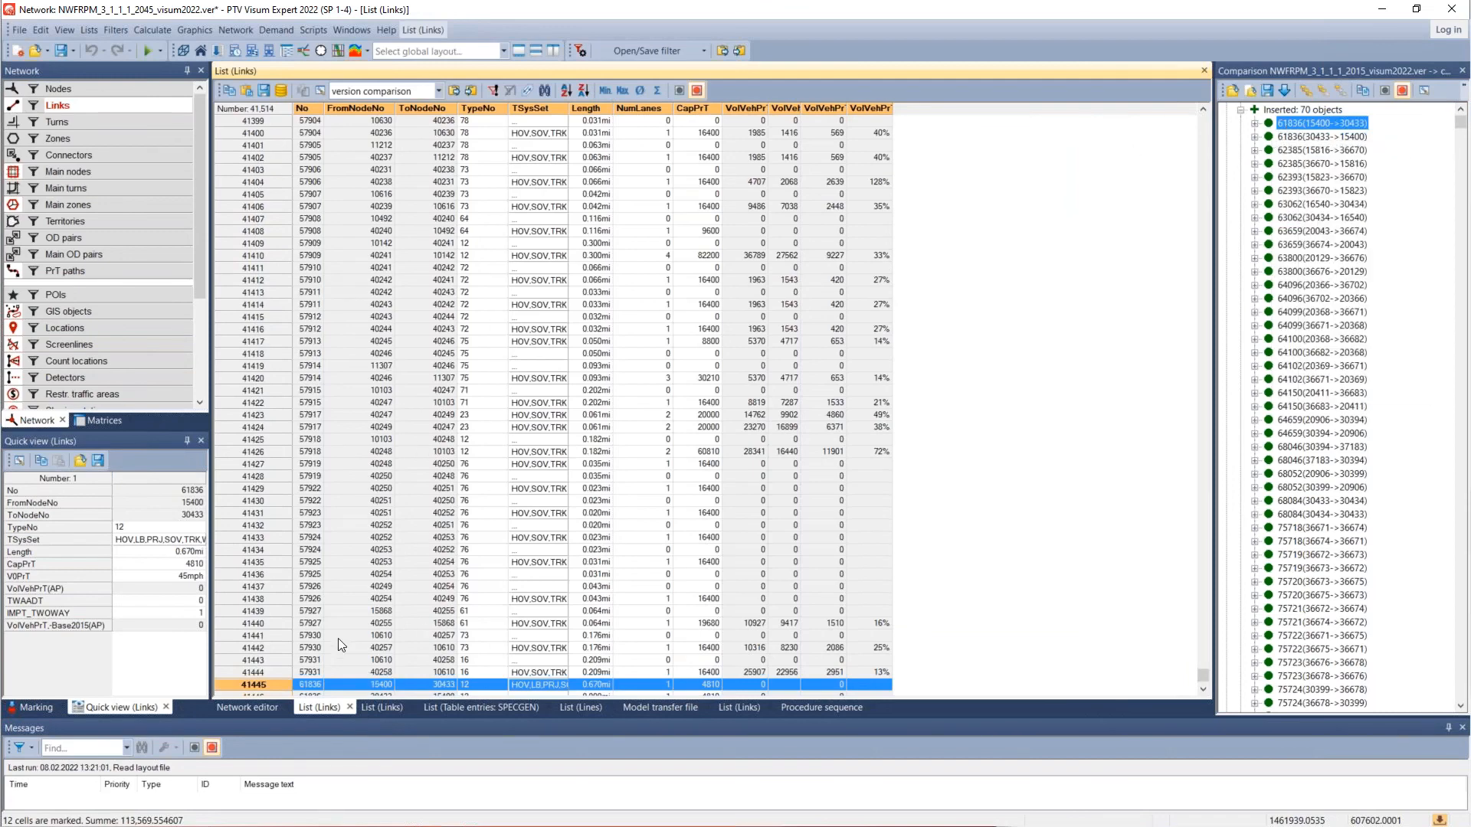
scroll(437, 571, down, 7)
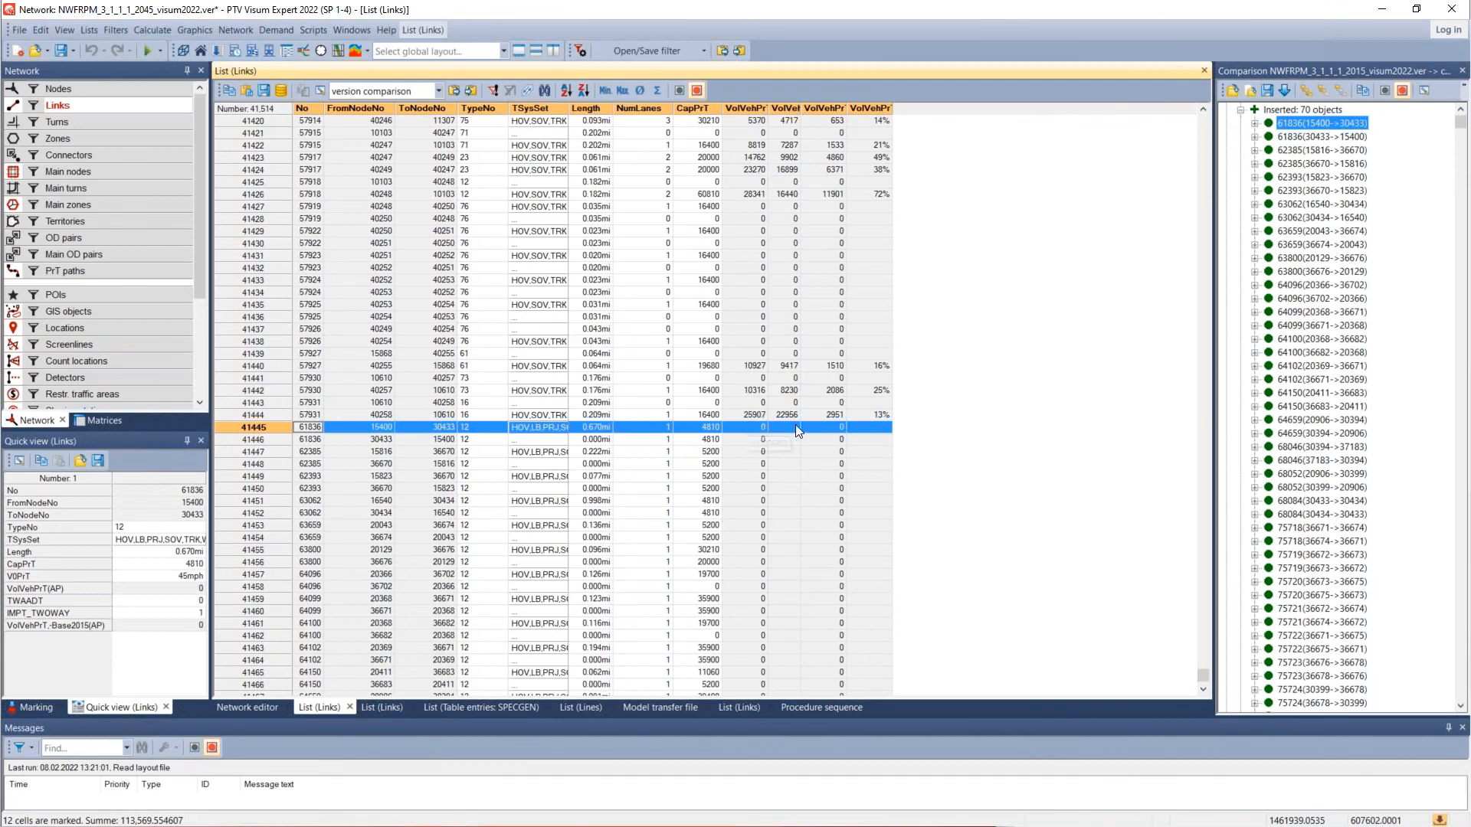
drag(747, 426, 876, 426)
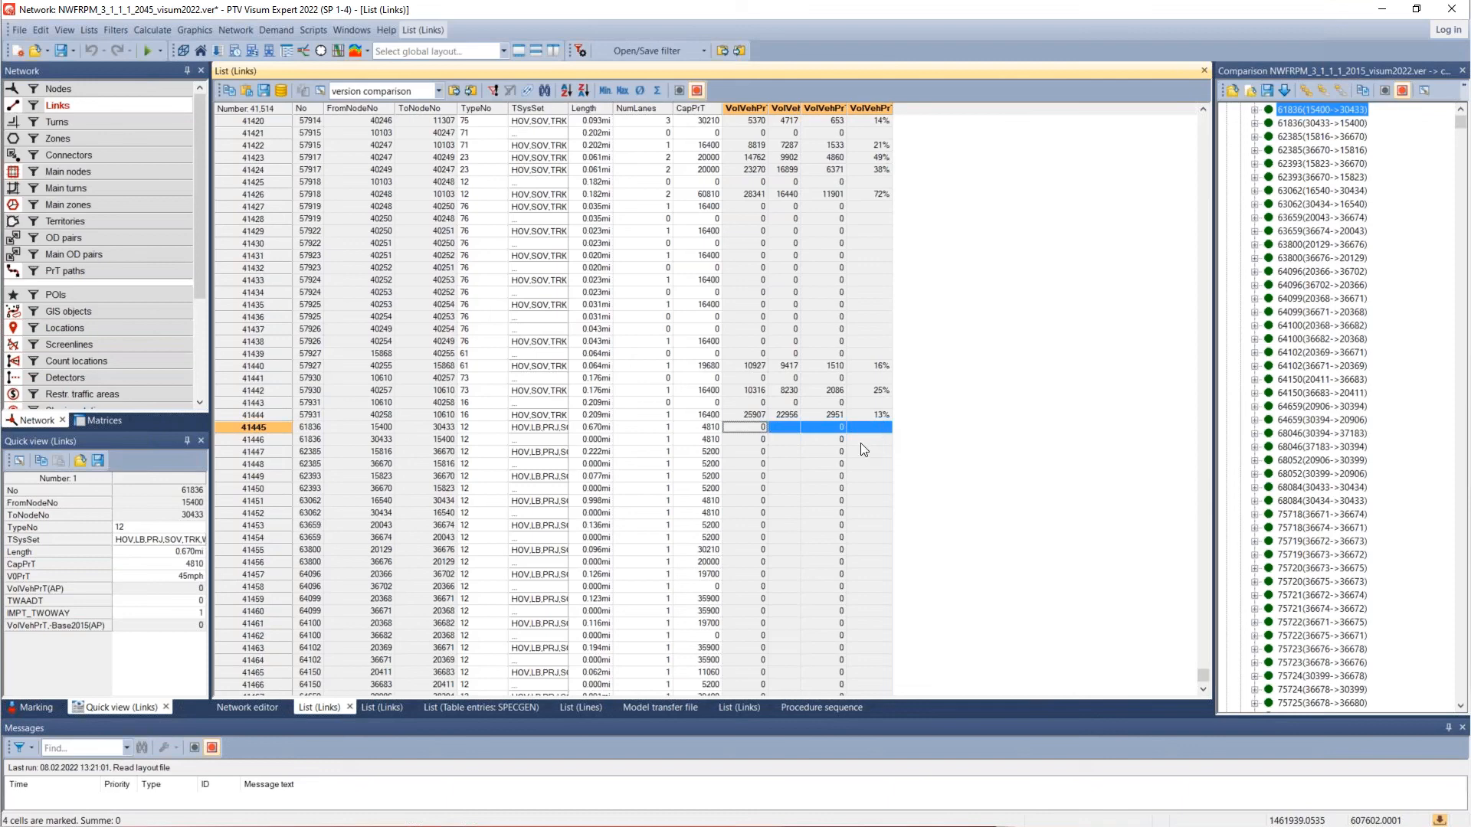
scroll(1314, 270, up, 3)
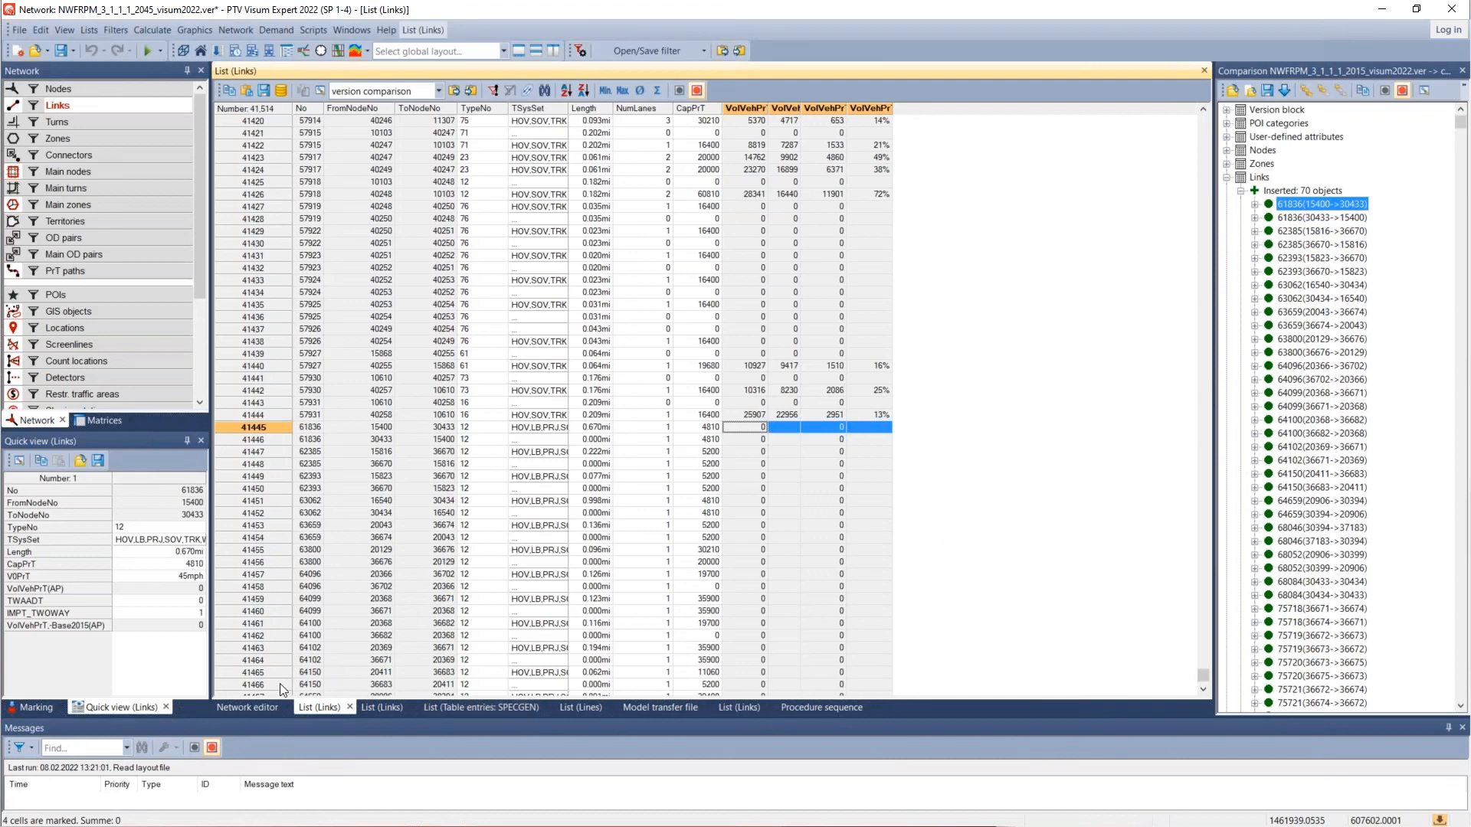
click(249, 703)
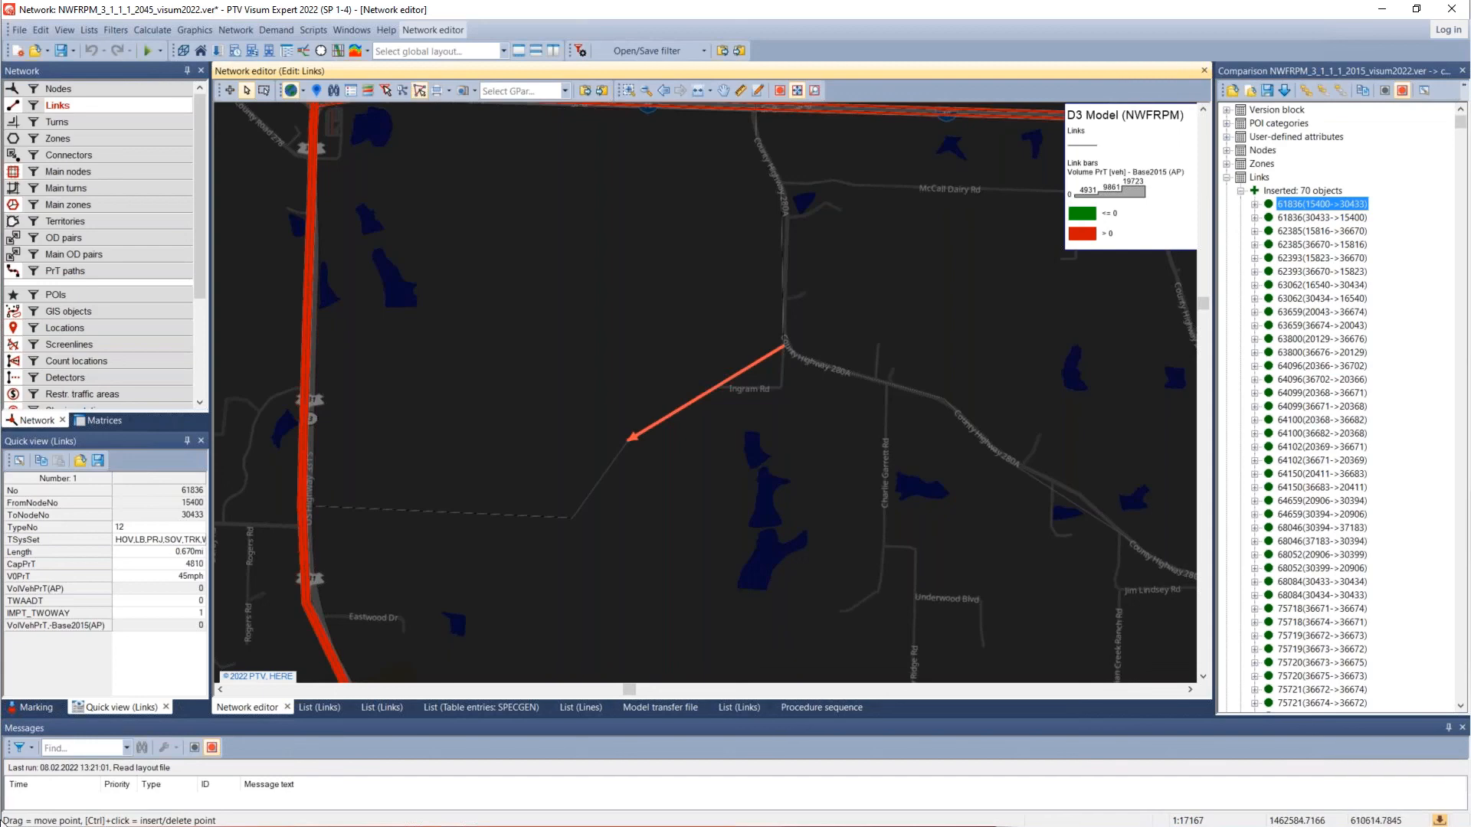
click(315, 709)
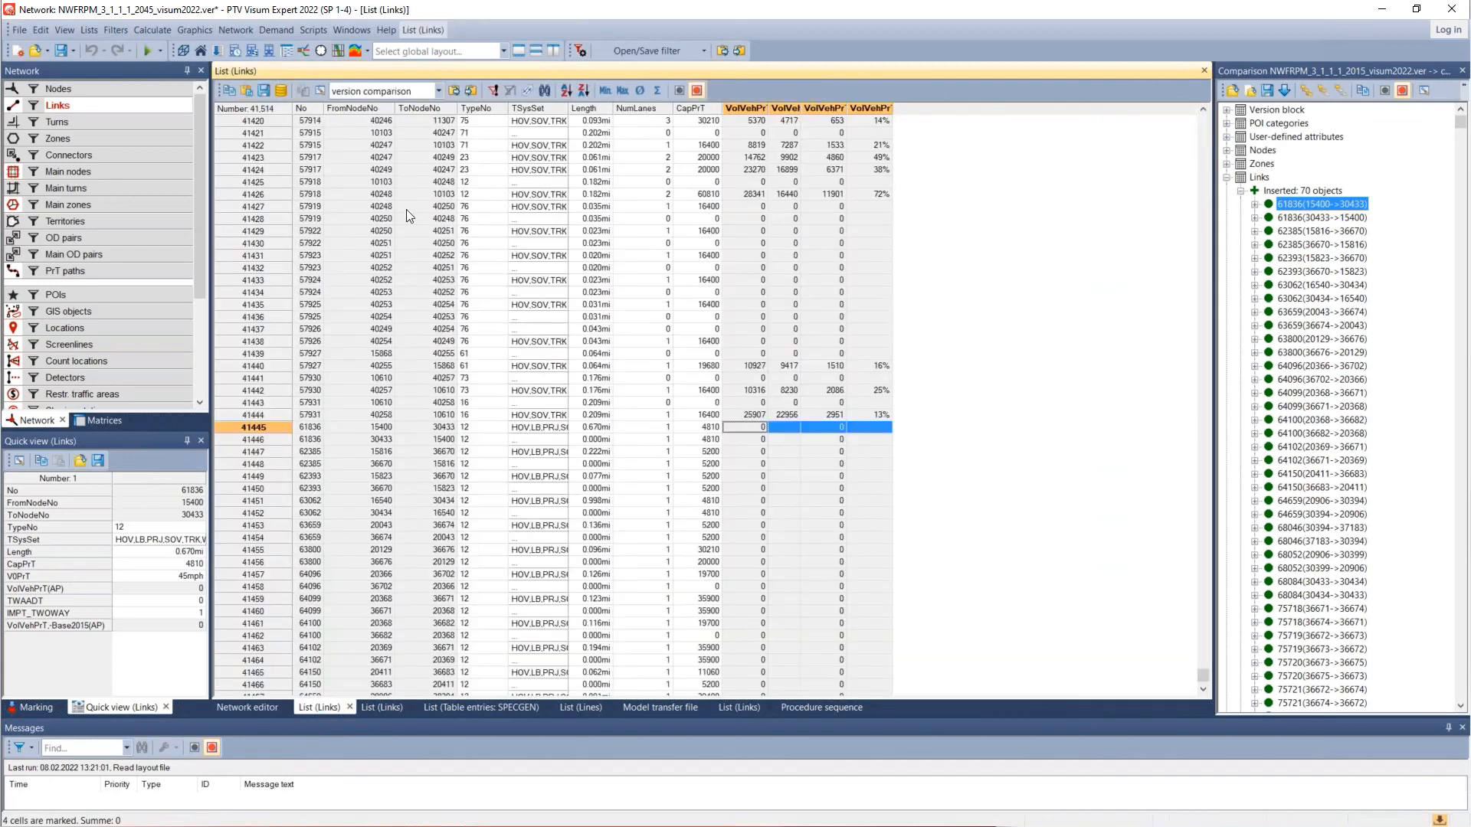
click(310, 429)
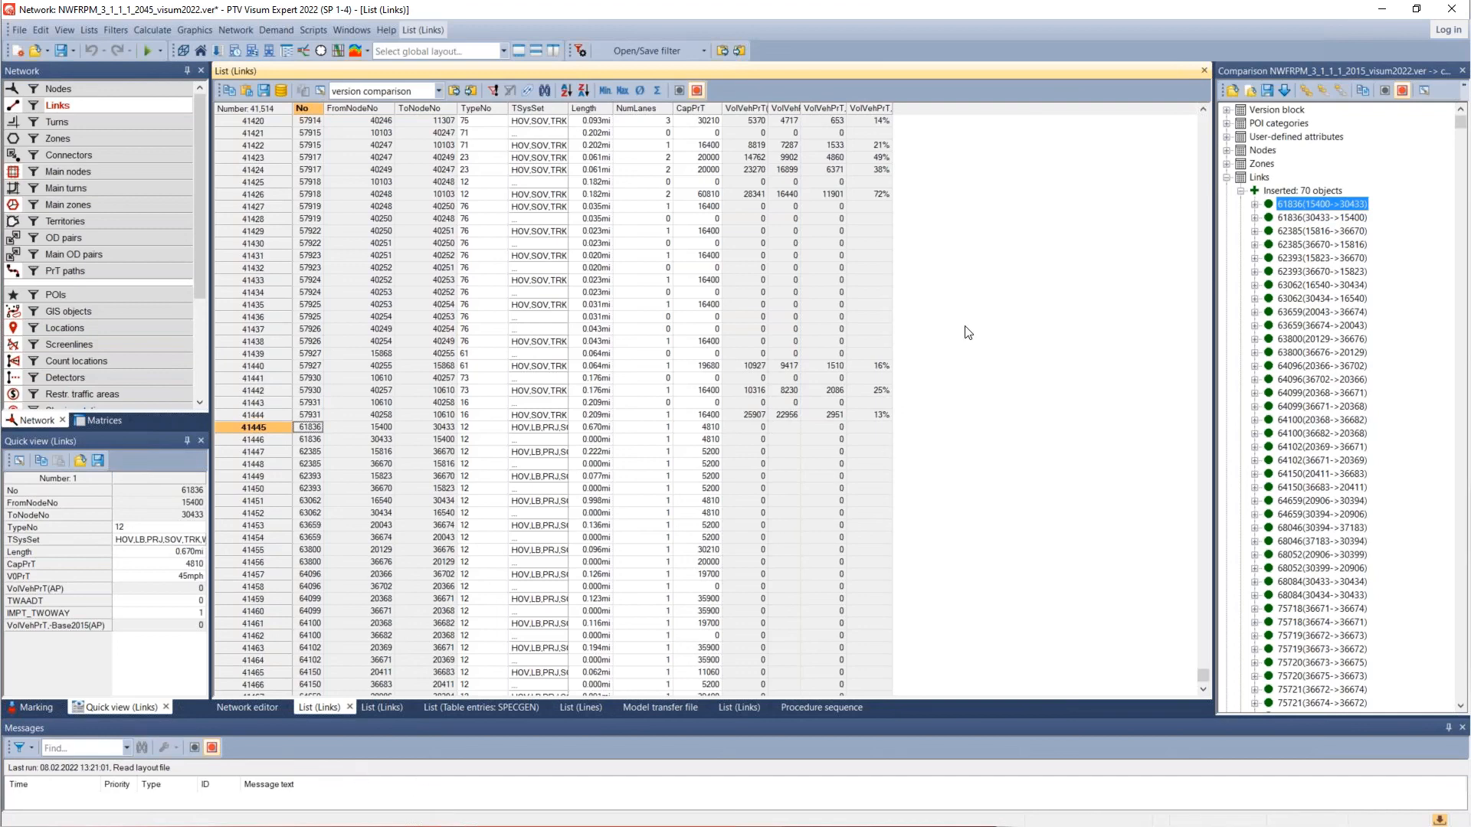
Step: Mark all inserted links from the version comparison and locate a marked cluster on the network editor map
click(1312, 190)
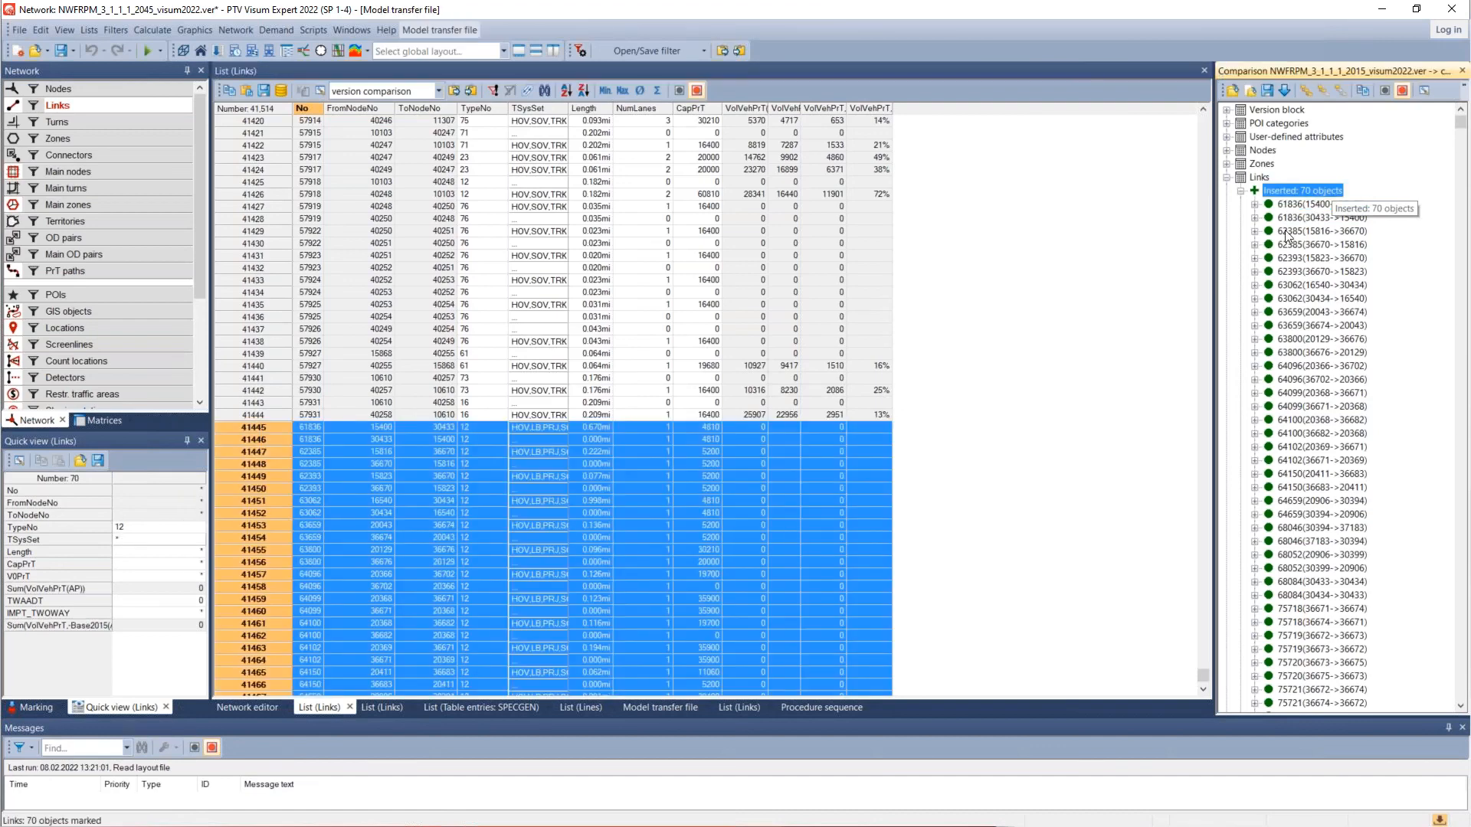
click(269, 708)
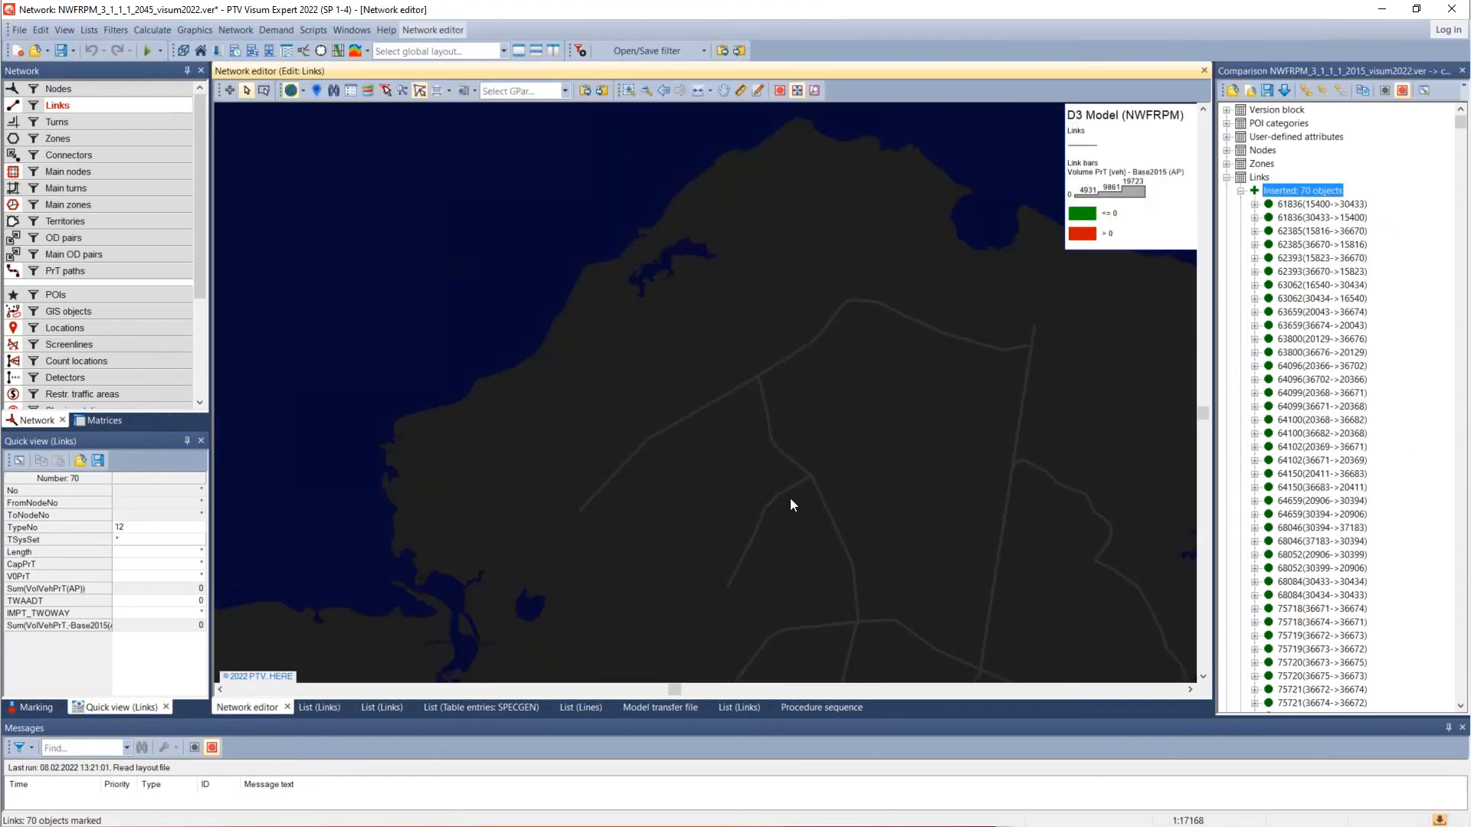
scroll(792, 498, down, 4)
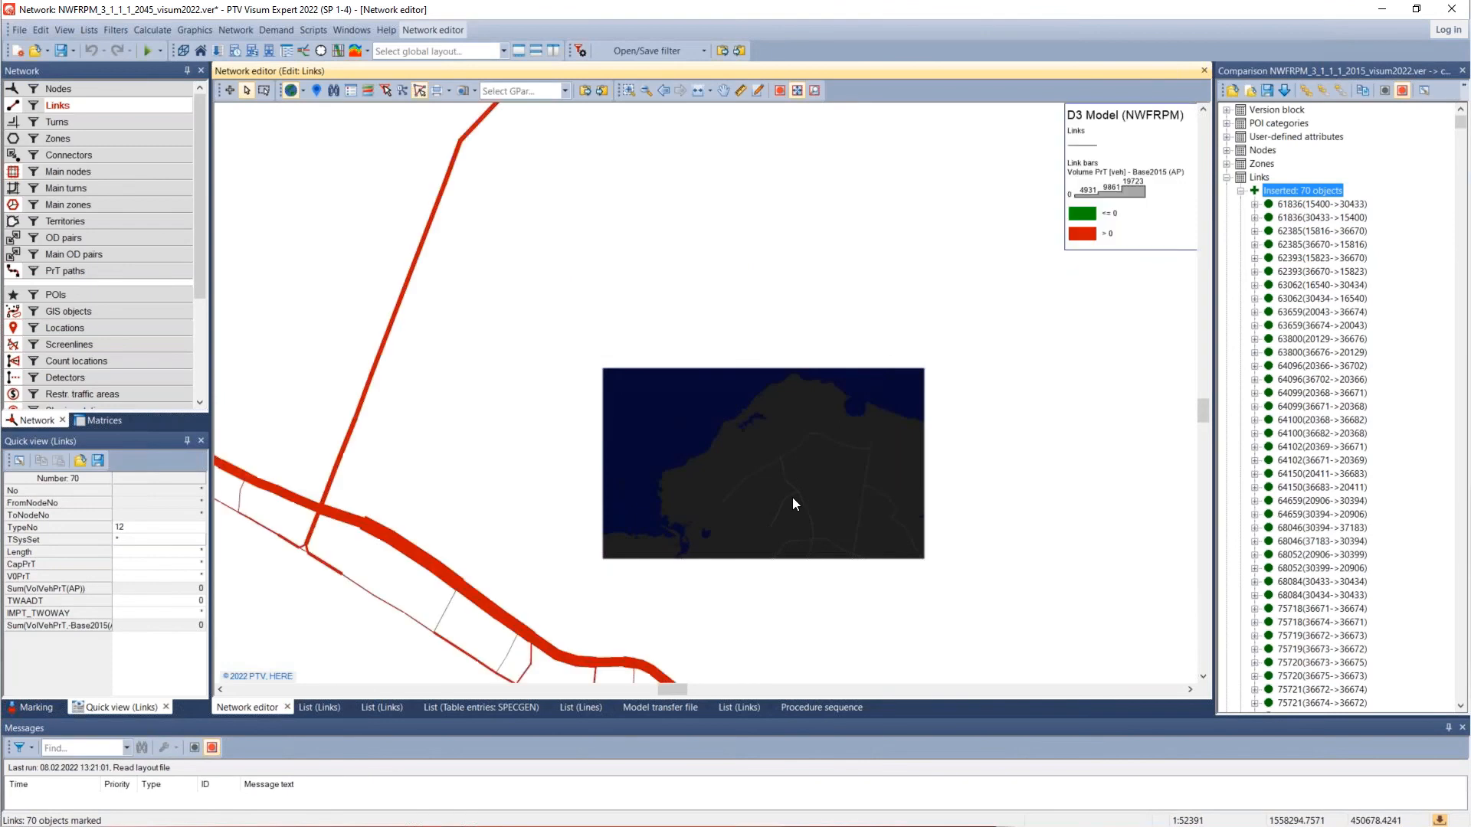
scroll(792, 498, down, 2)
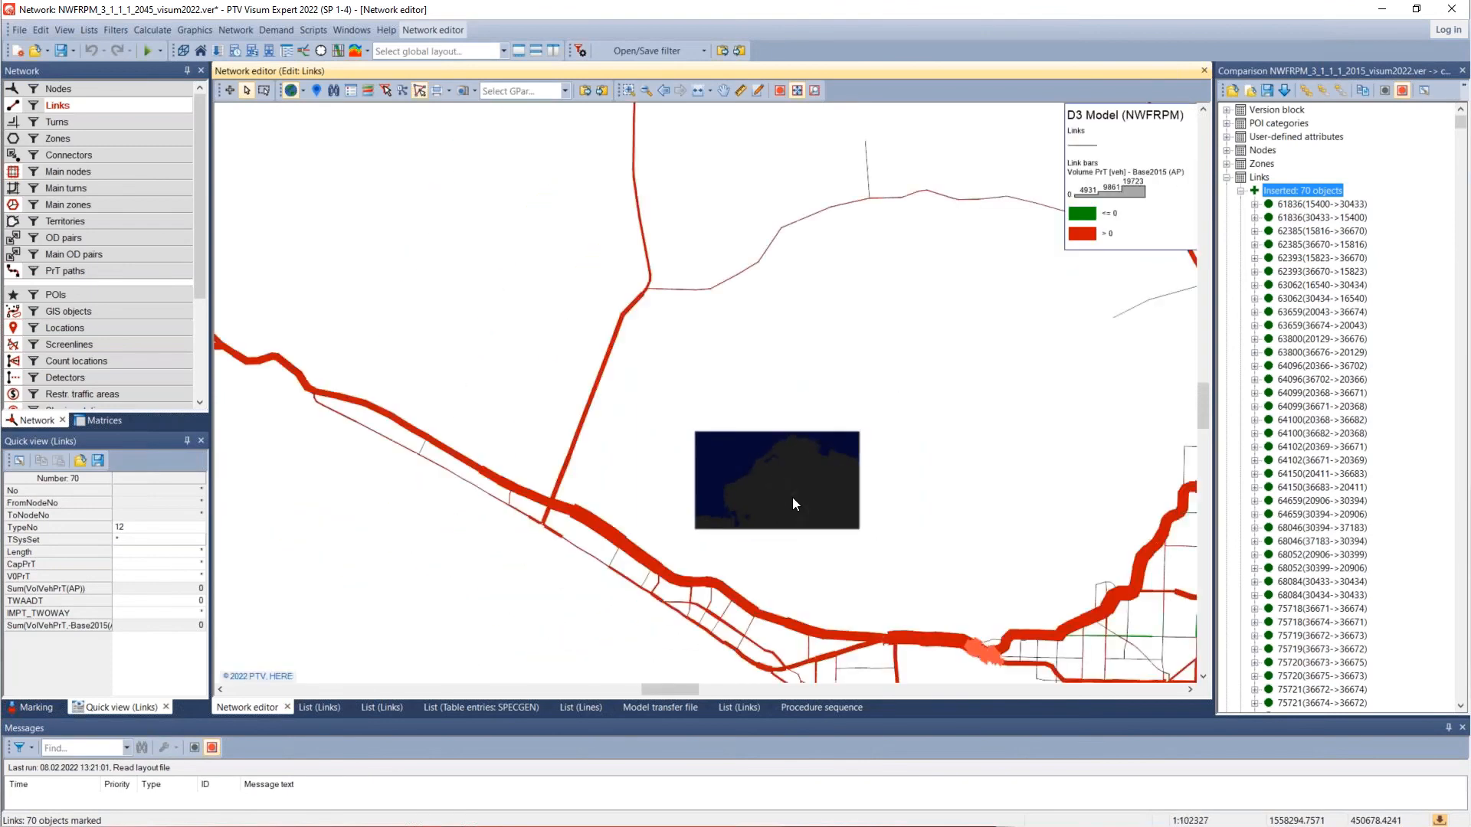
drag(955, 608, 672, 397)
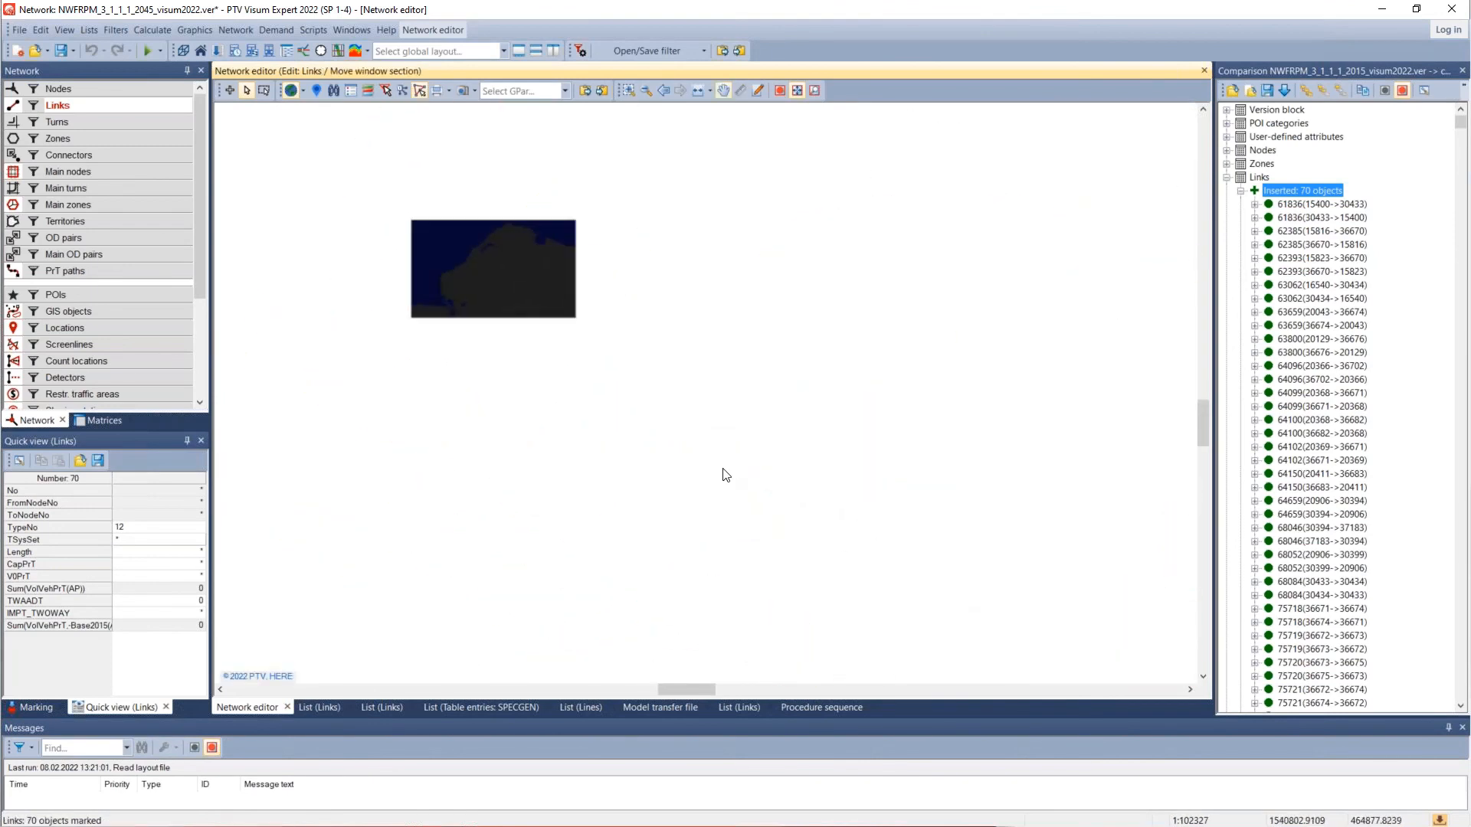
scroll(709, 455, up, 2)
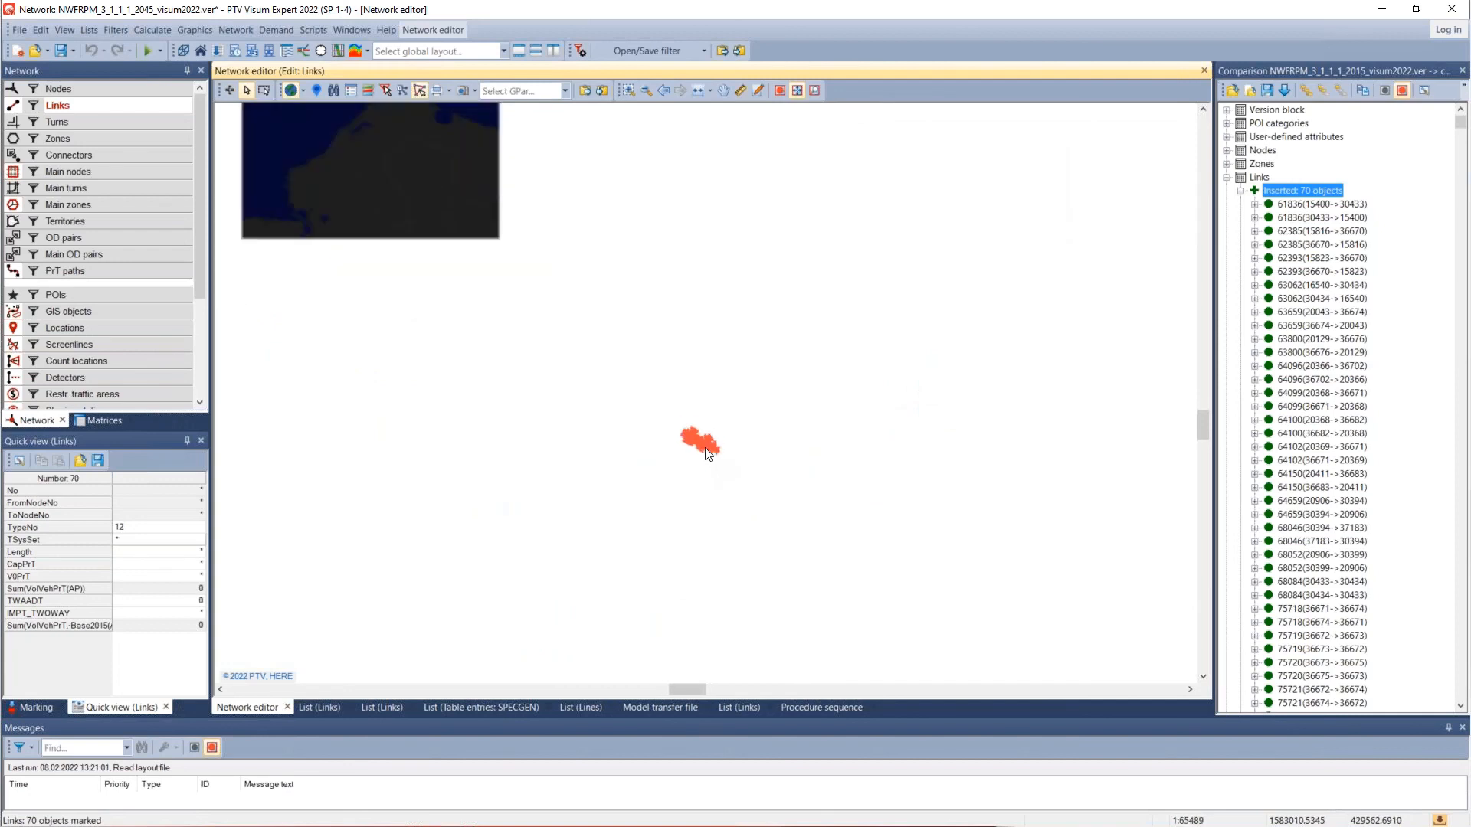
scroll(708, 455, up, 4)
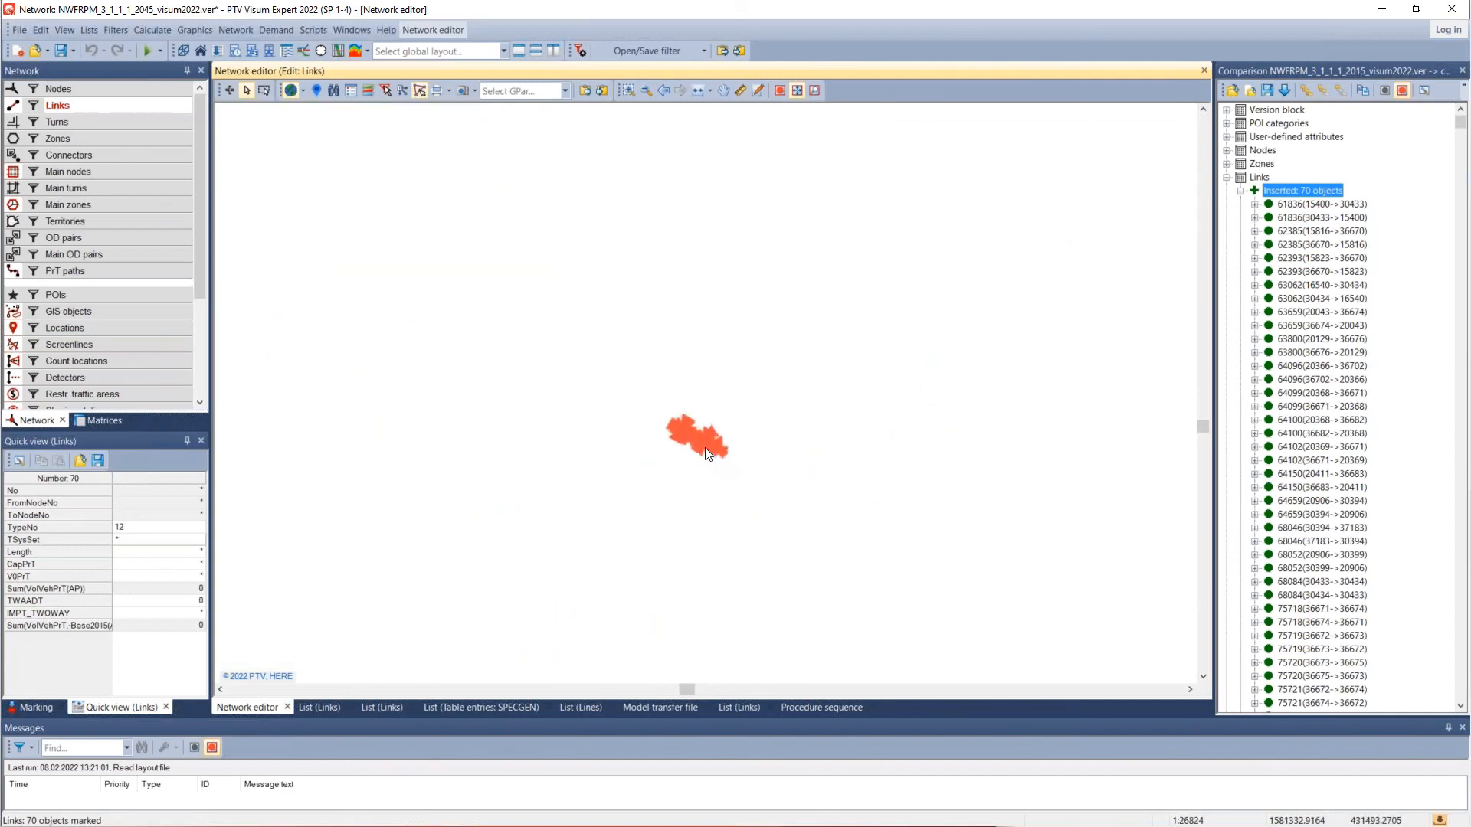
scroll(708, 455, up, 1)
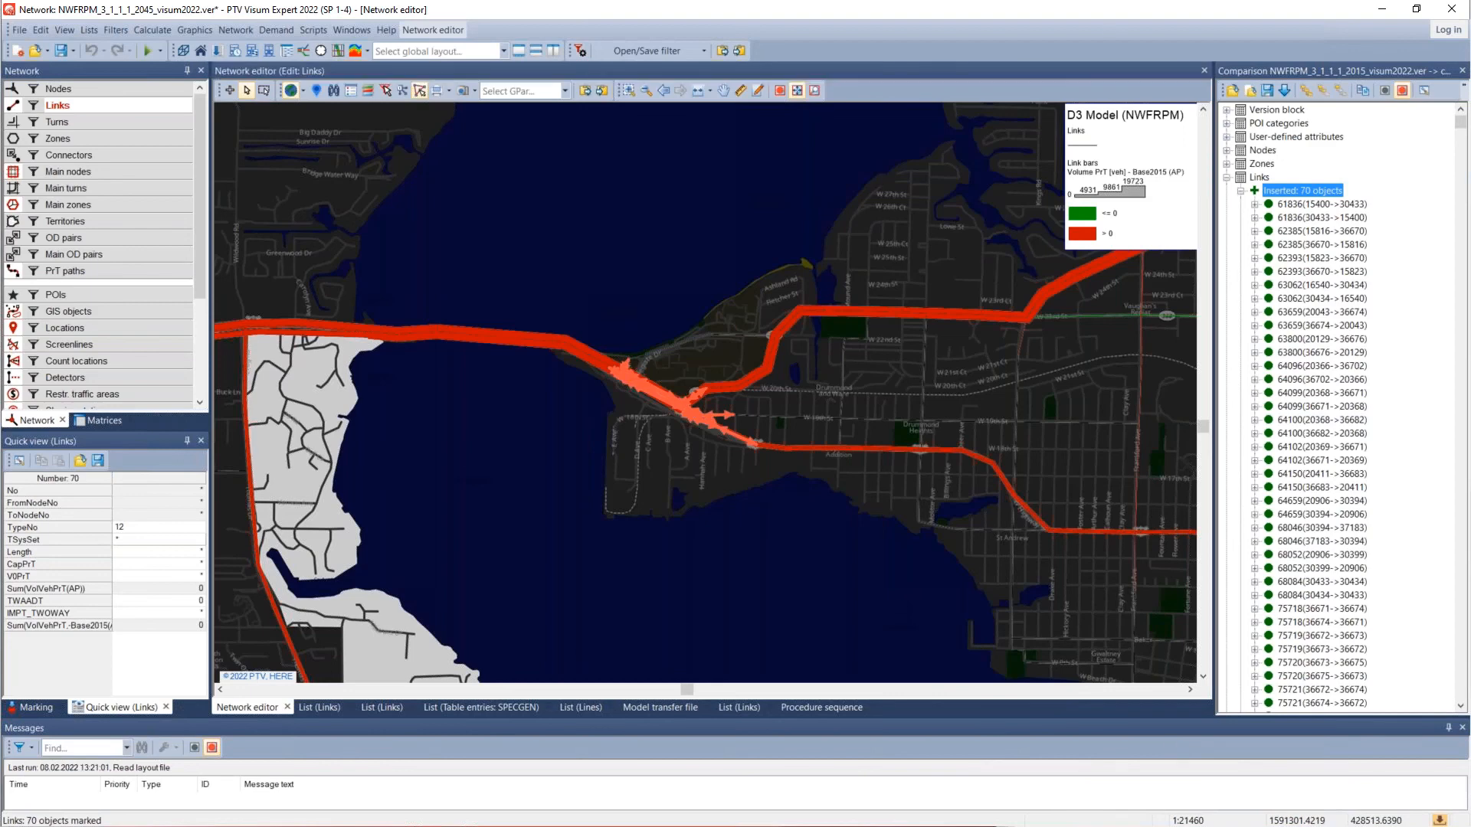
click(822, 446)
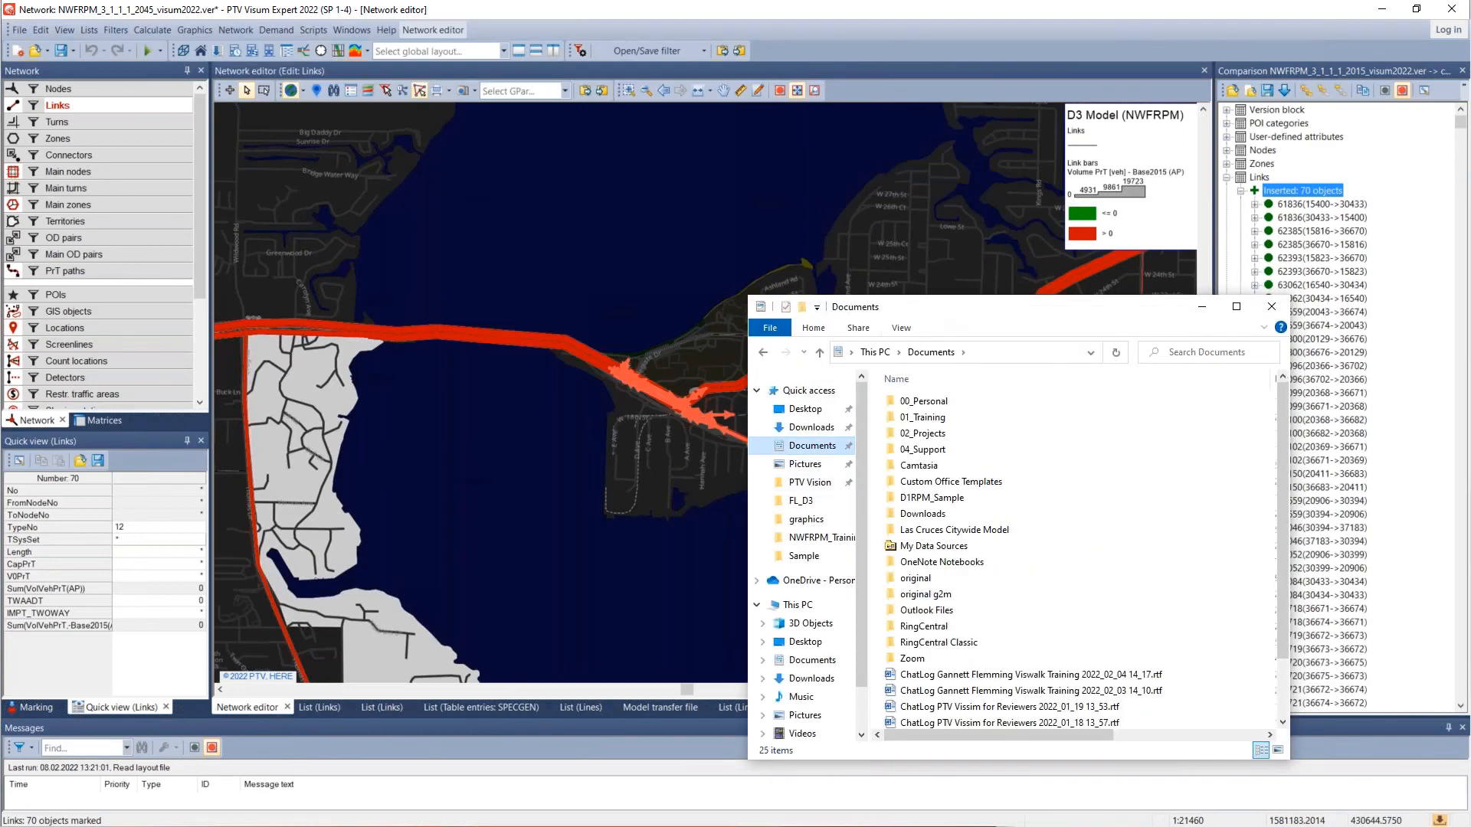
drag(1111, 320, 1470, 441)
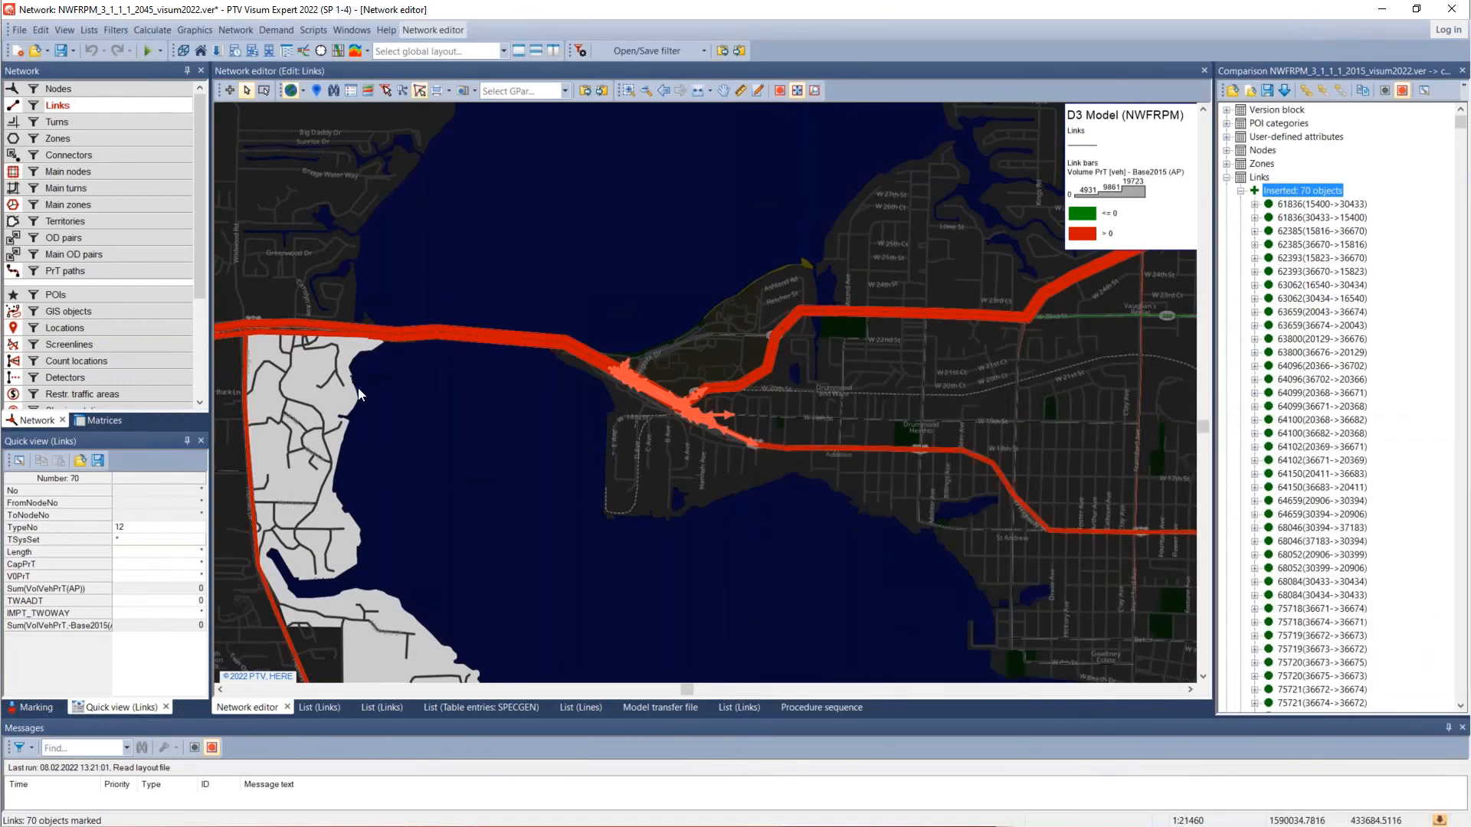
Step: Review the link bar display settings in the network editor's graphic parameters without changing them
click(203, 30)
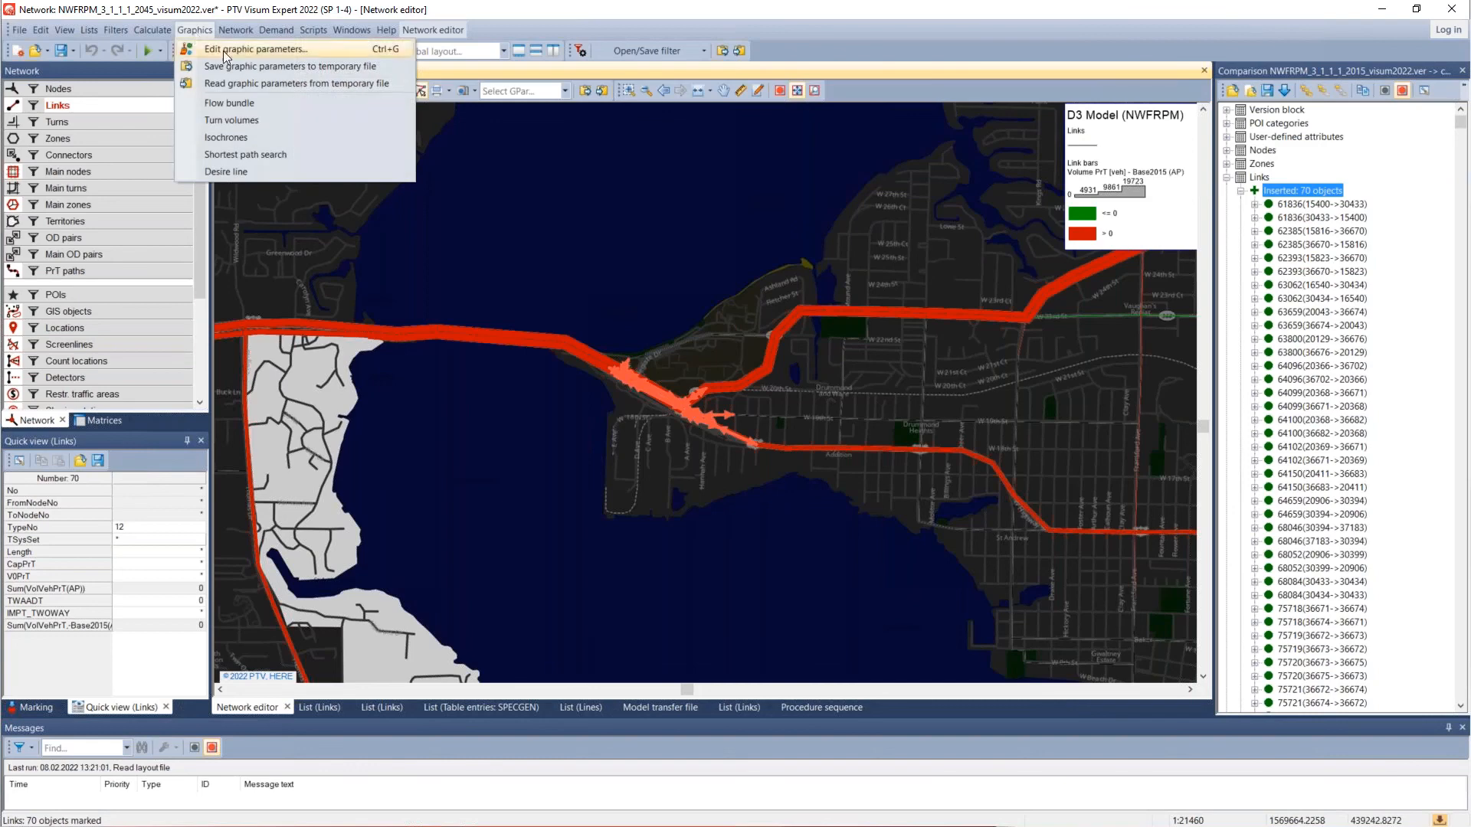
click(224, 52)
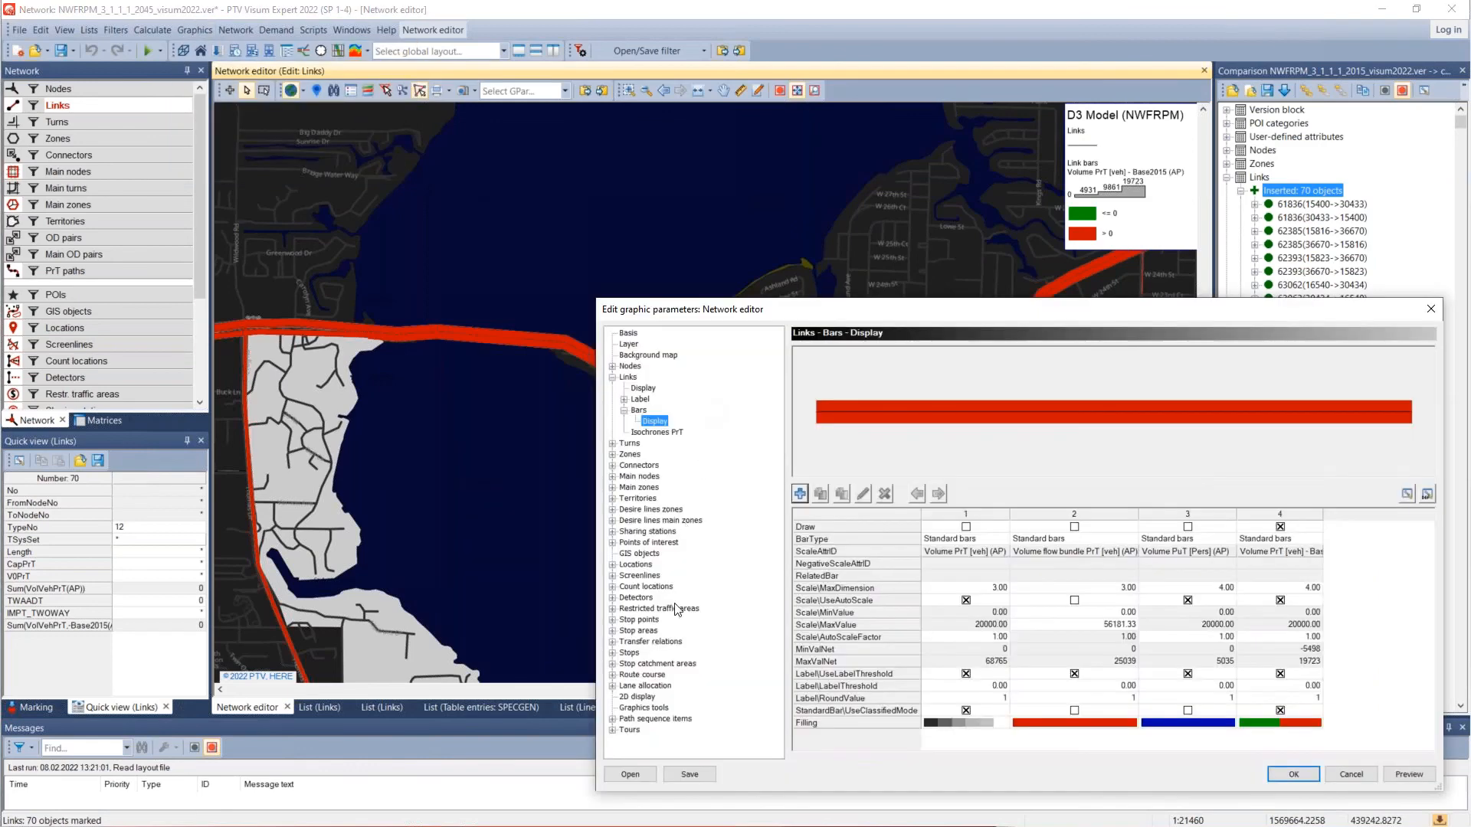
drag(760, 315, 621, 172)
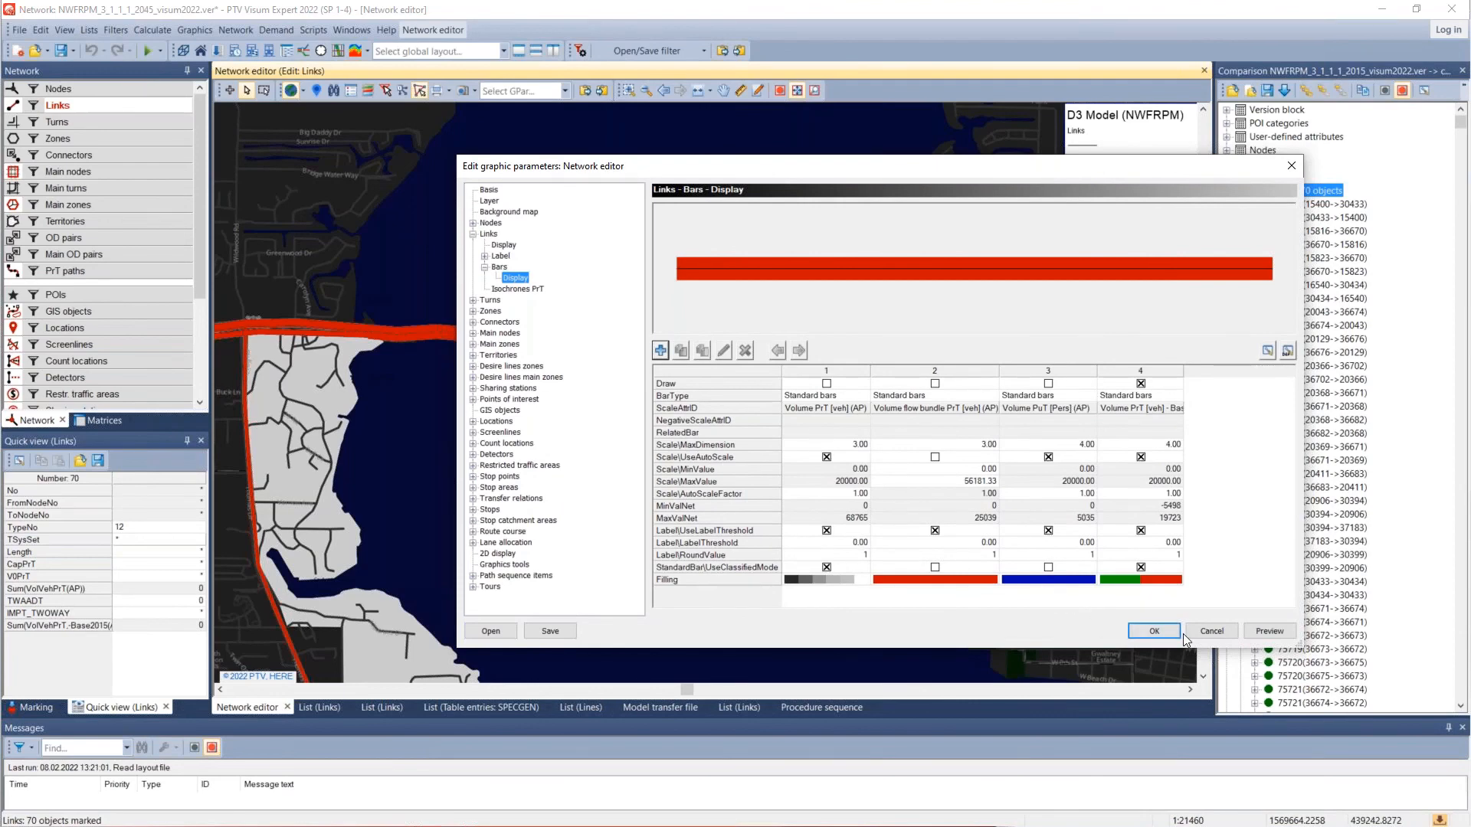
click(1206, 636)
Step: Check the marked inserted links in the version comparison list against their volume bars on the network editor map
click(322, 706)
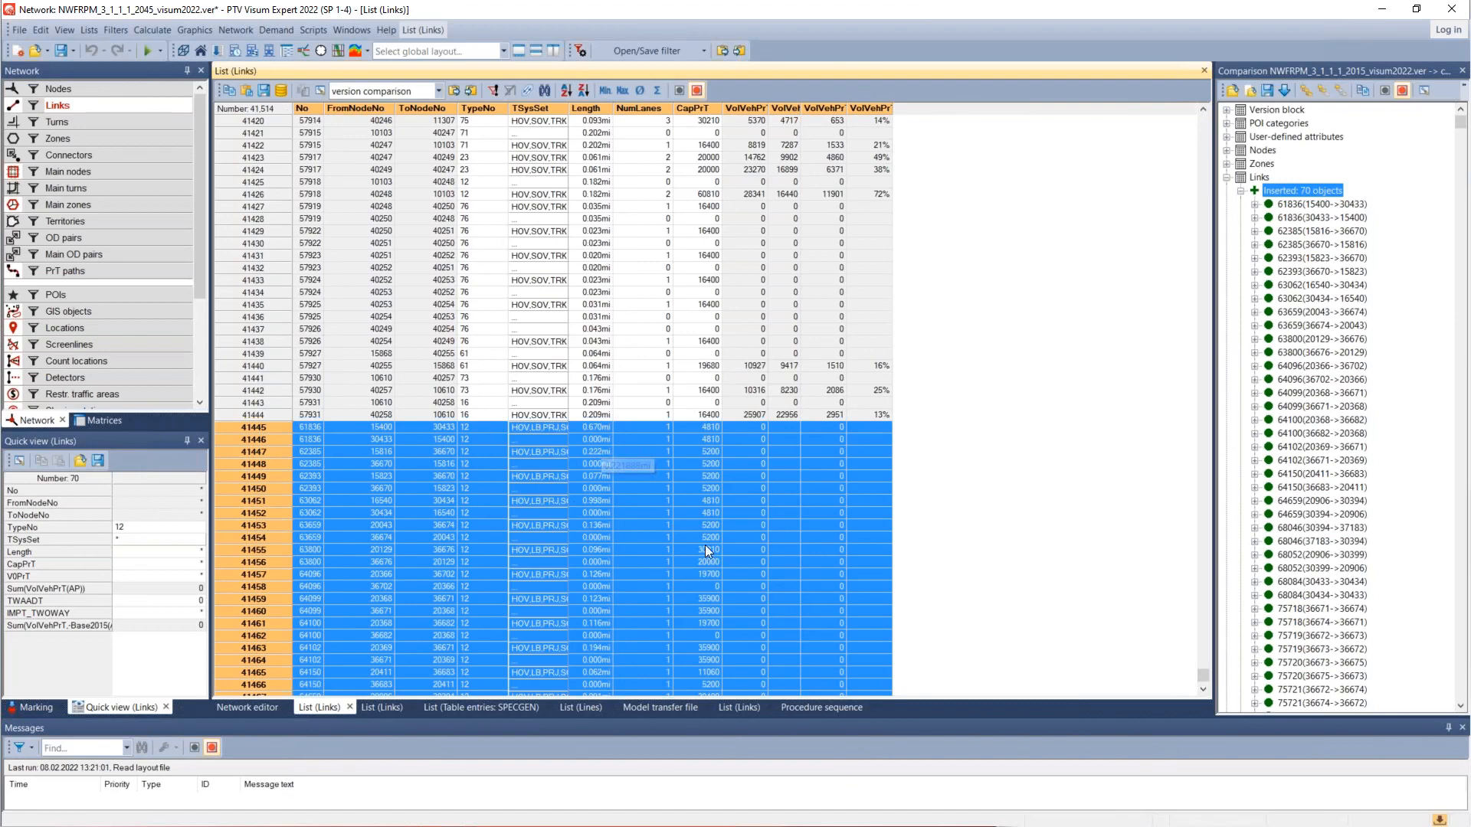
click(244, 706)
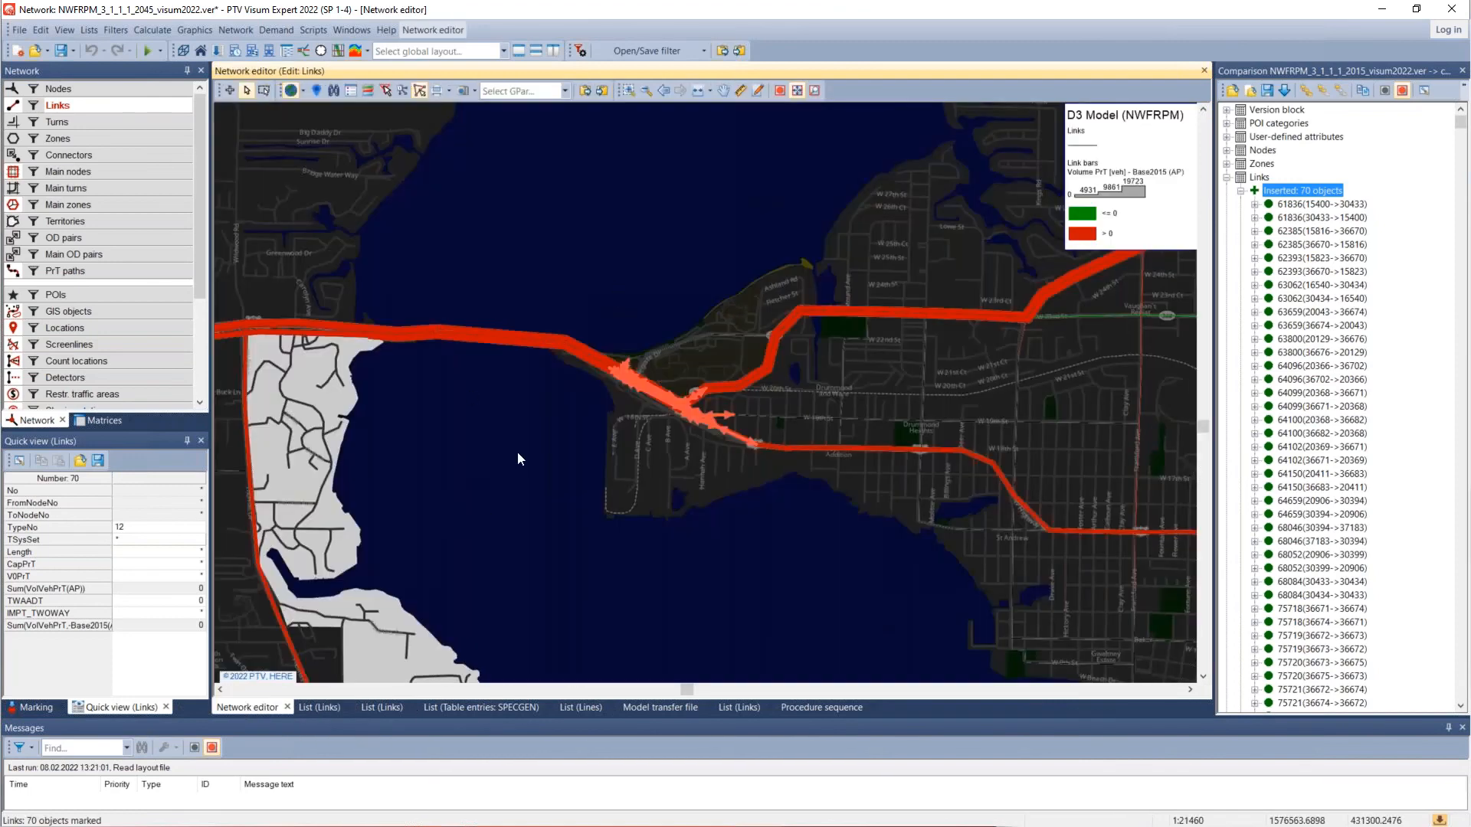
scroll(489, 467, down, 2)
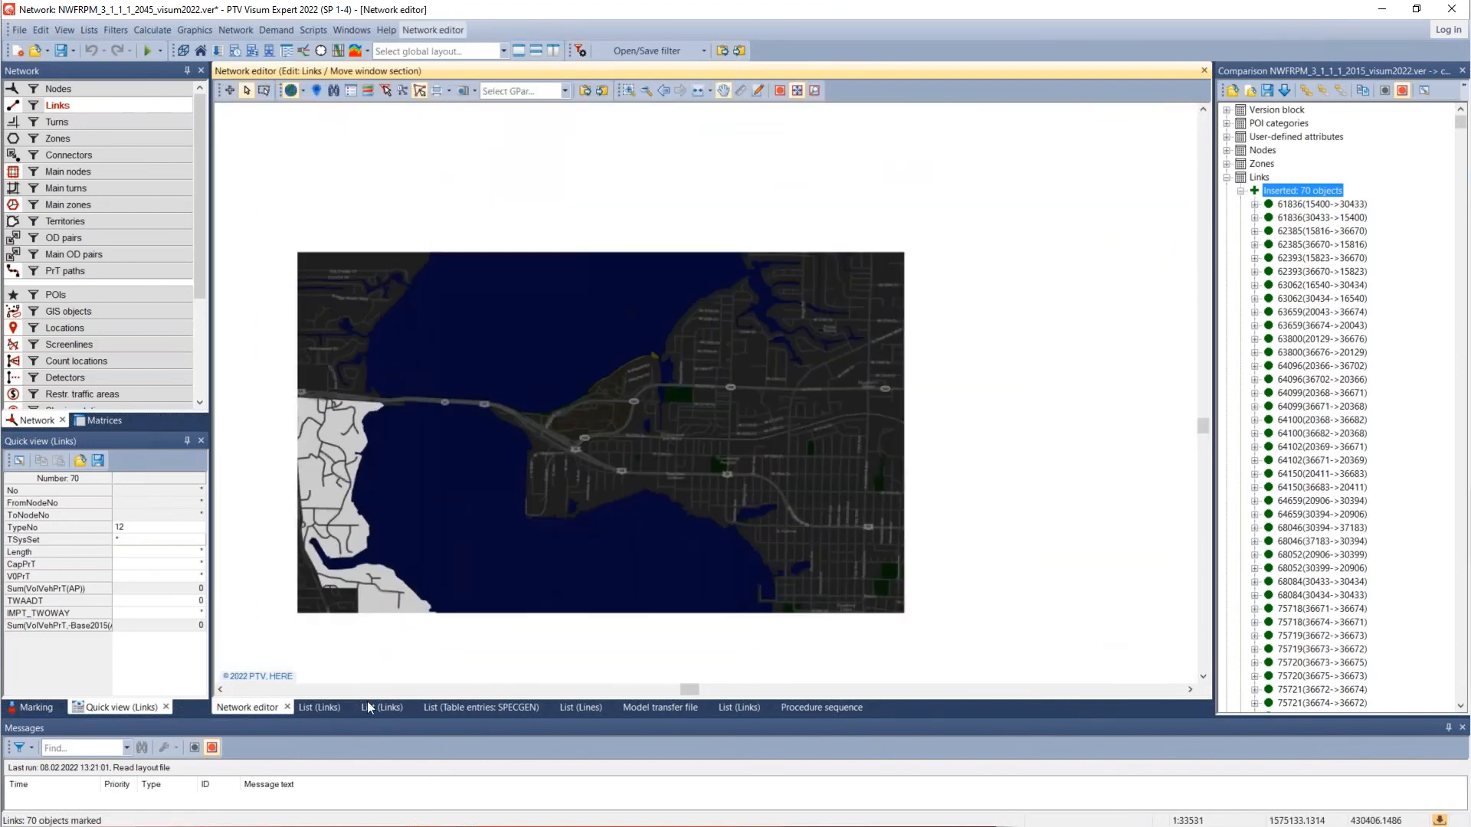
click(322, 708)
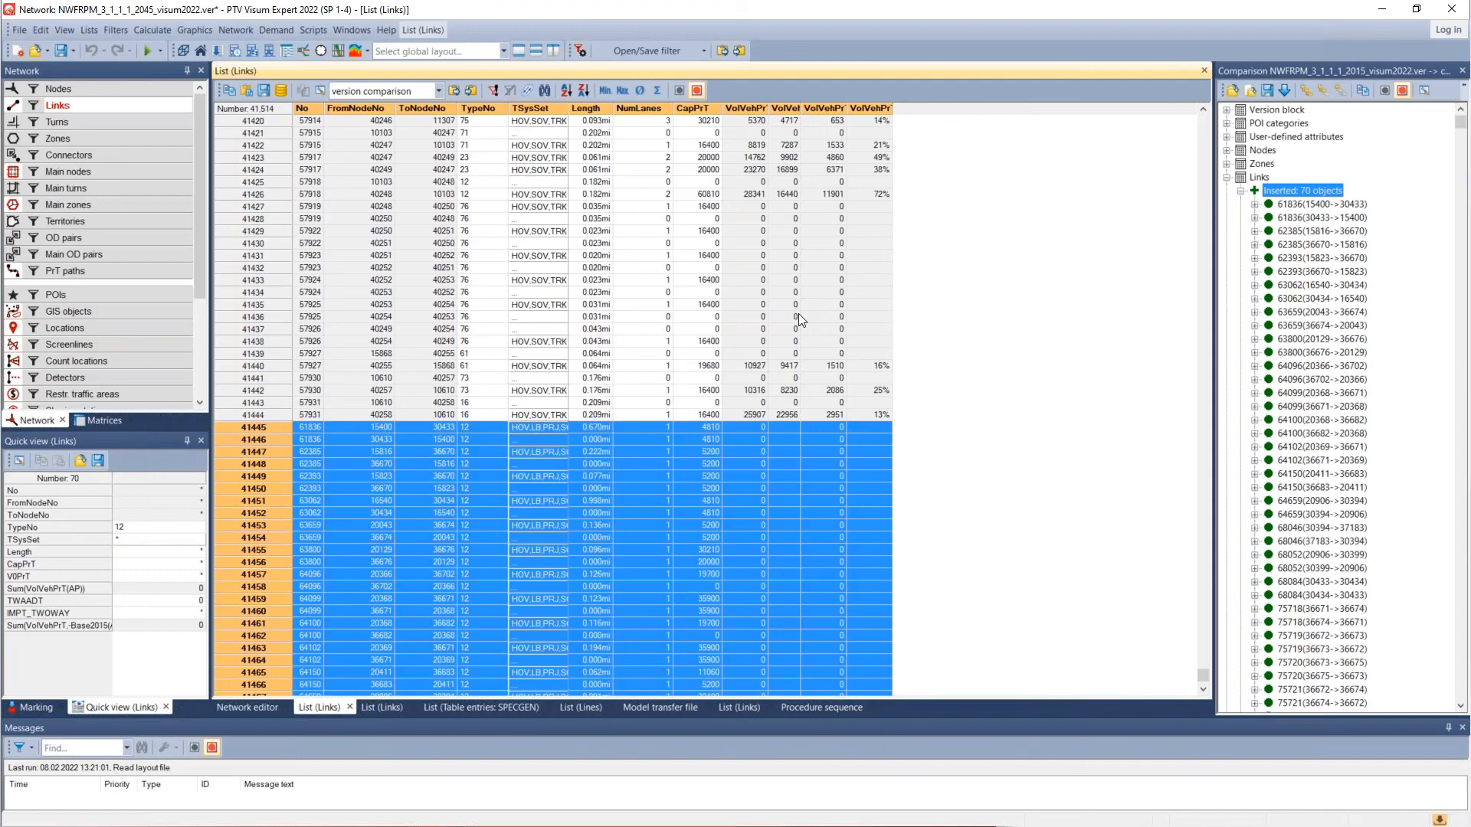
click(237, 706)
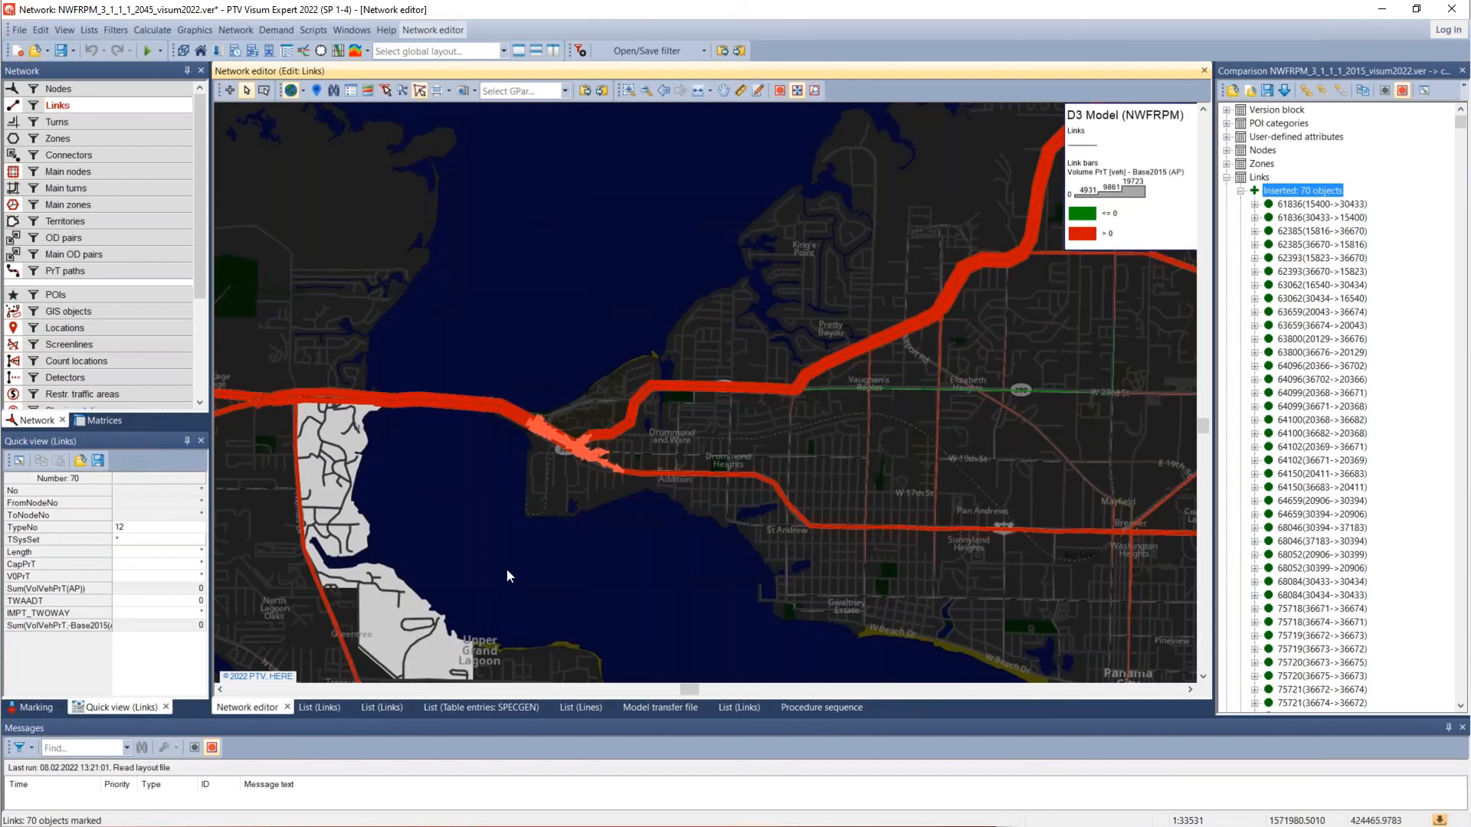
Step: Try to display only the Volume PrT link bar and inspect its classification by volume capacity ratio PrT
click(541, 501)
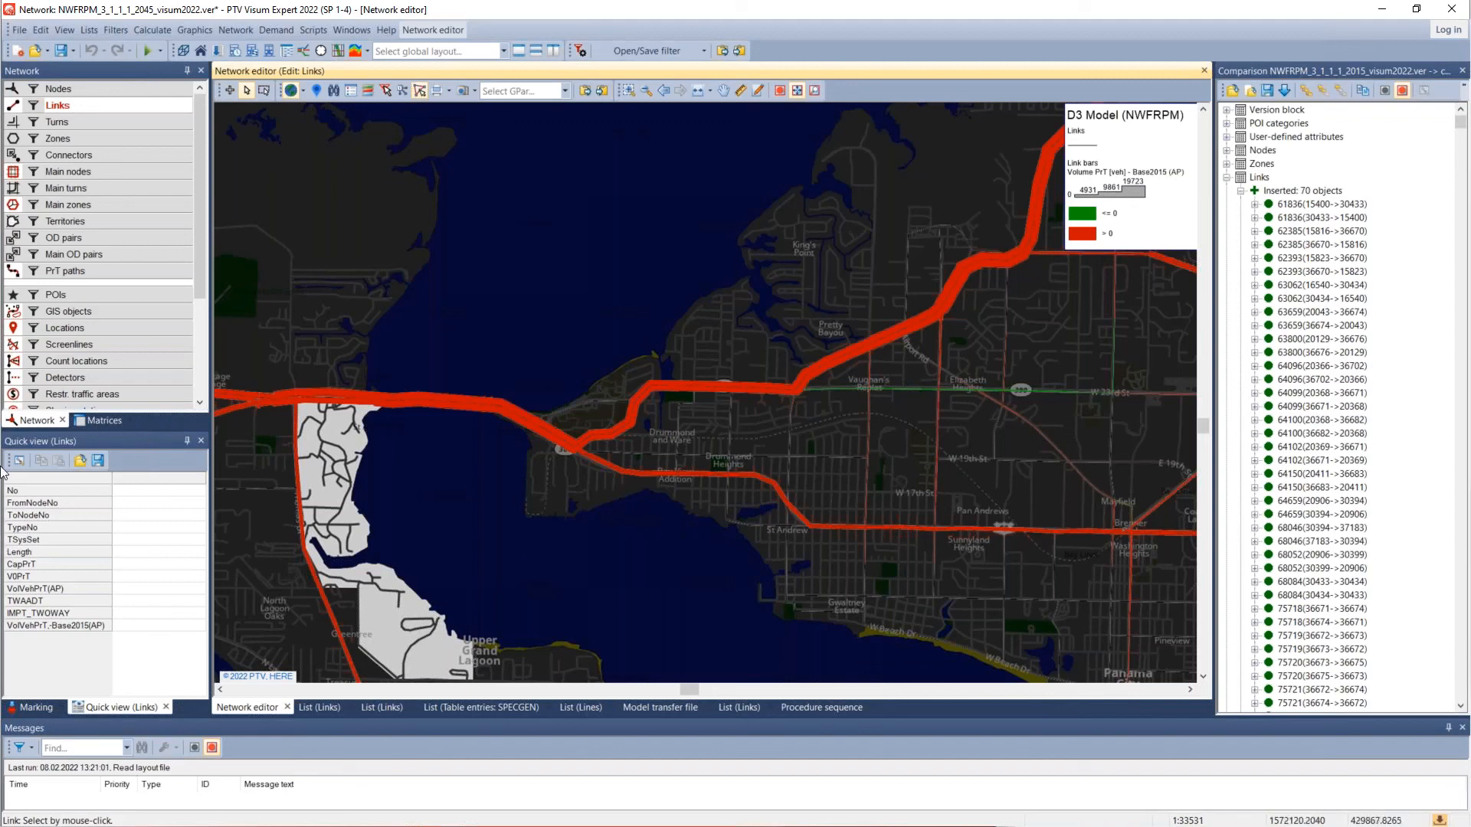
right_click(122, 109)
mouse_move(247, 161)
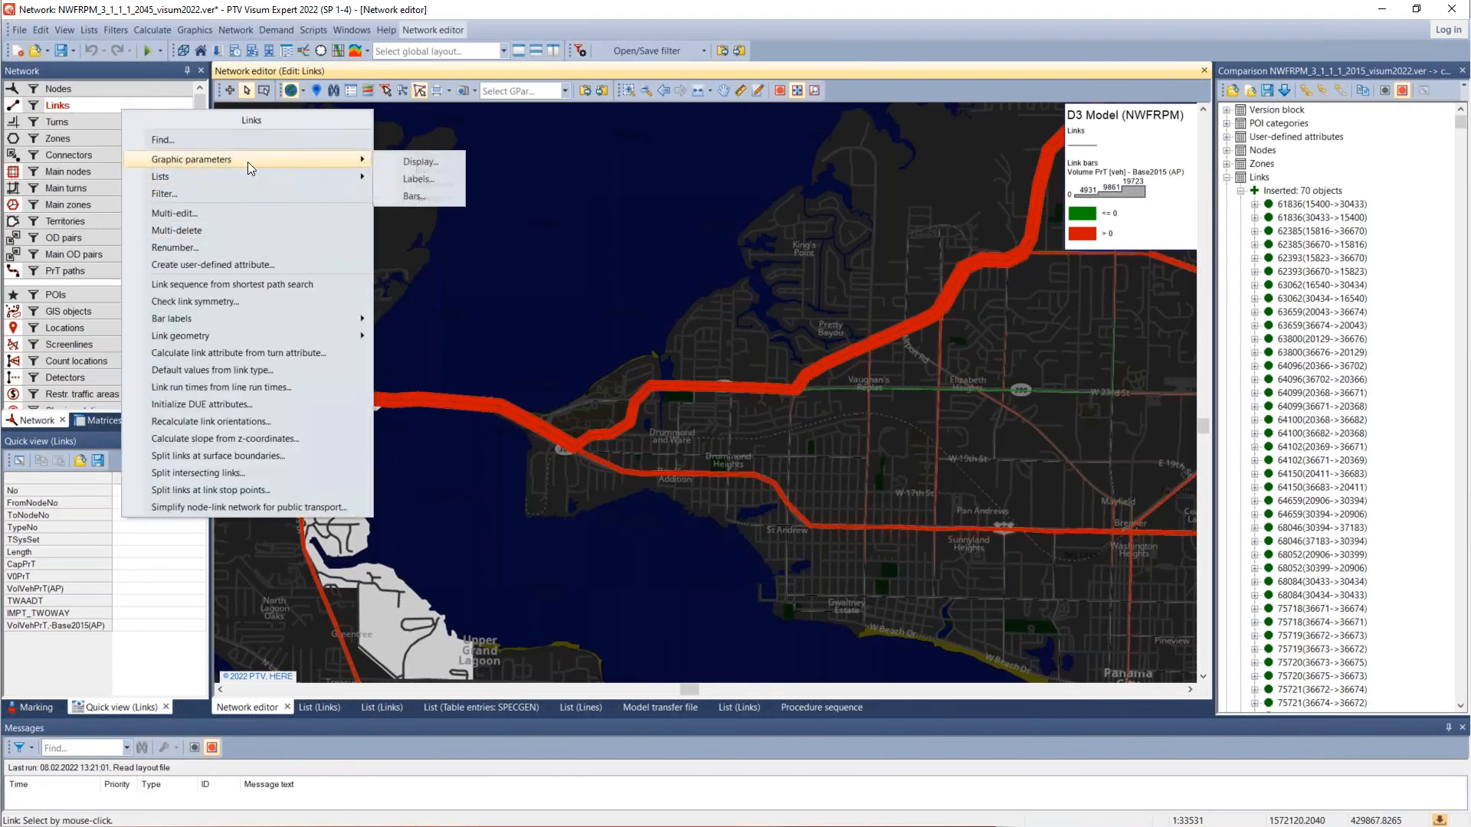
click(414, 196)
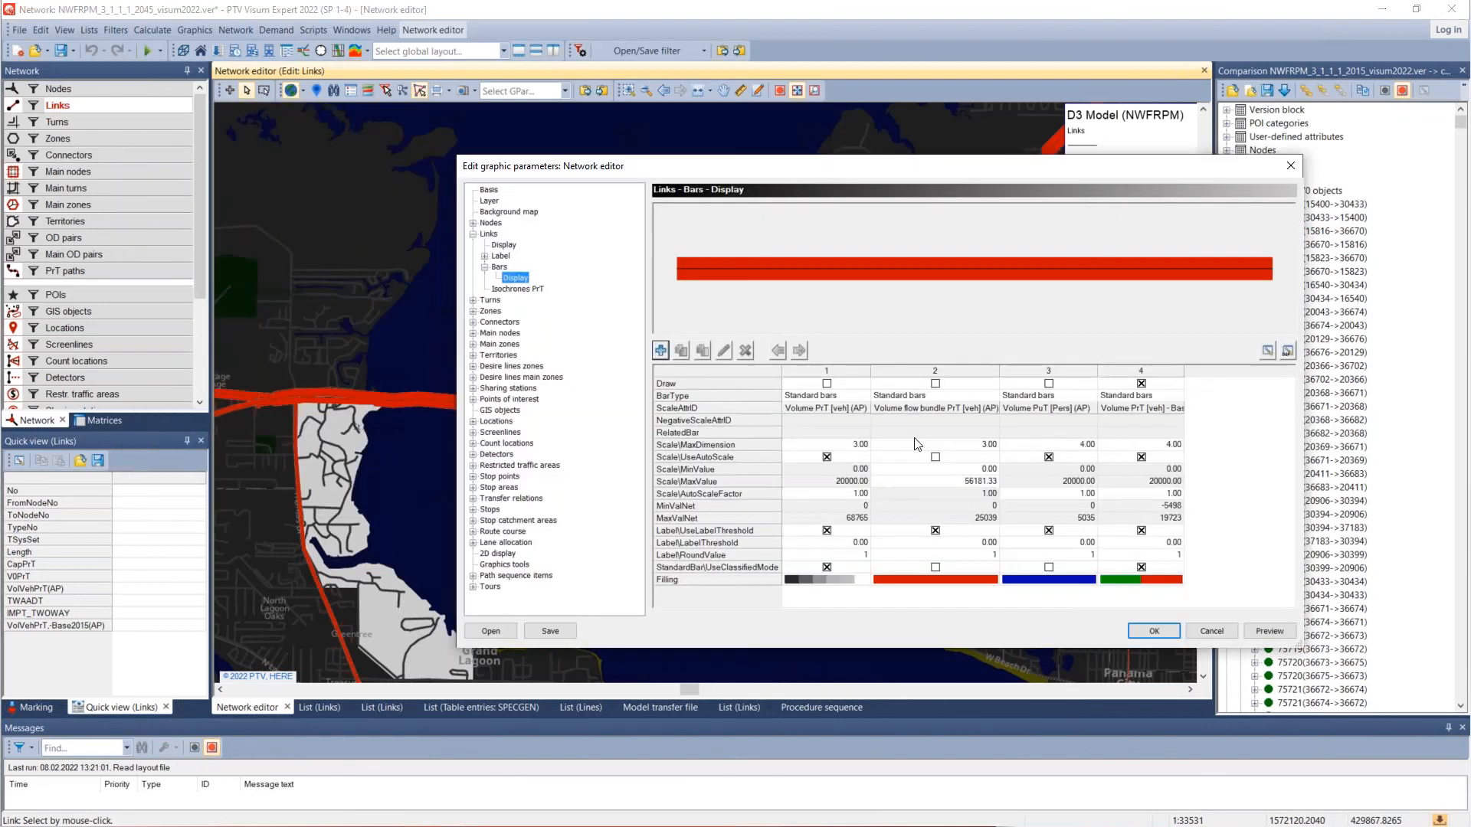
click(826, 383)
click(935, 383)
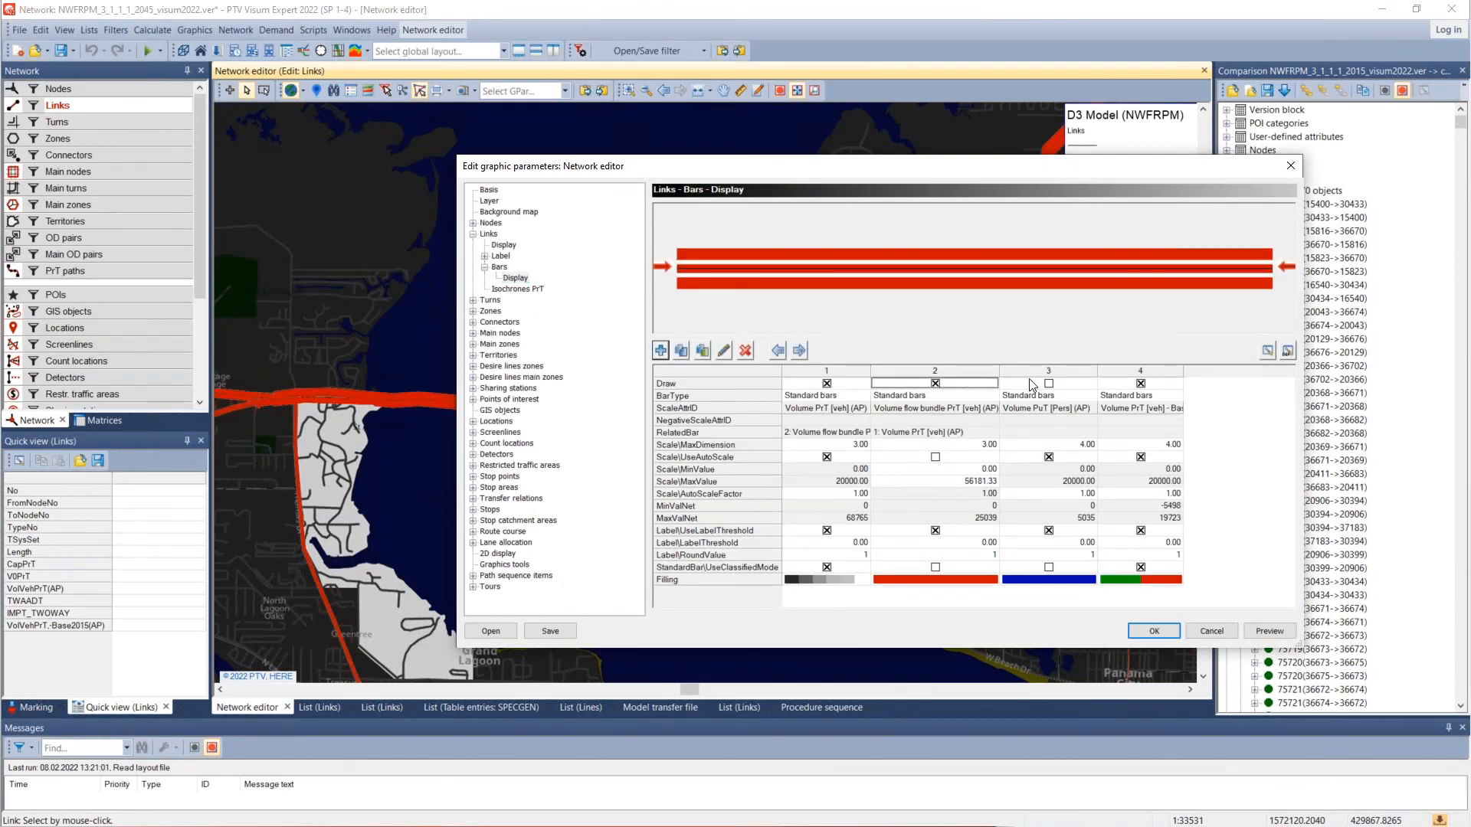
click(935, 383)
click(1140, 383)
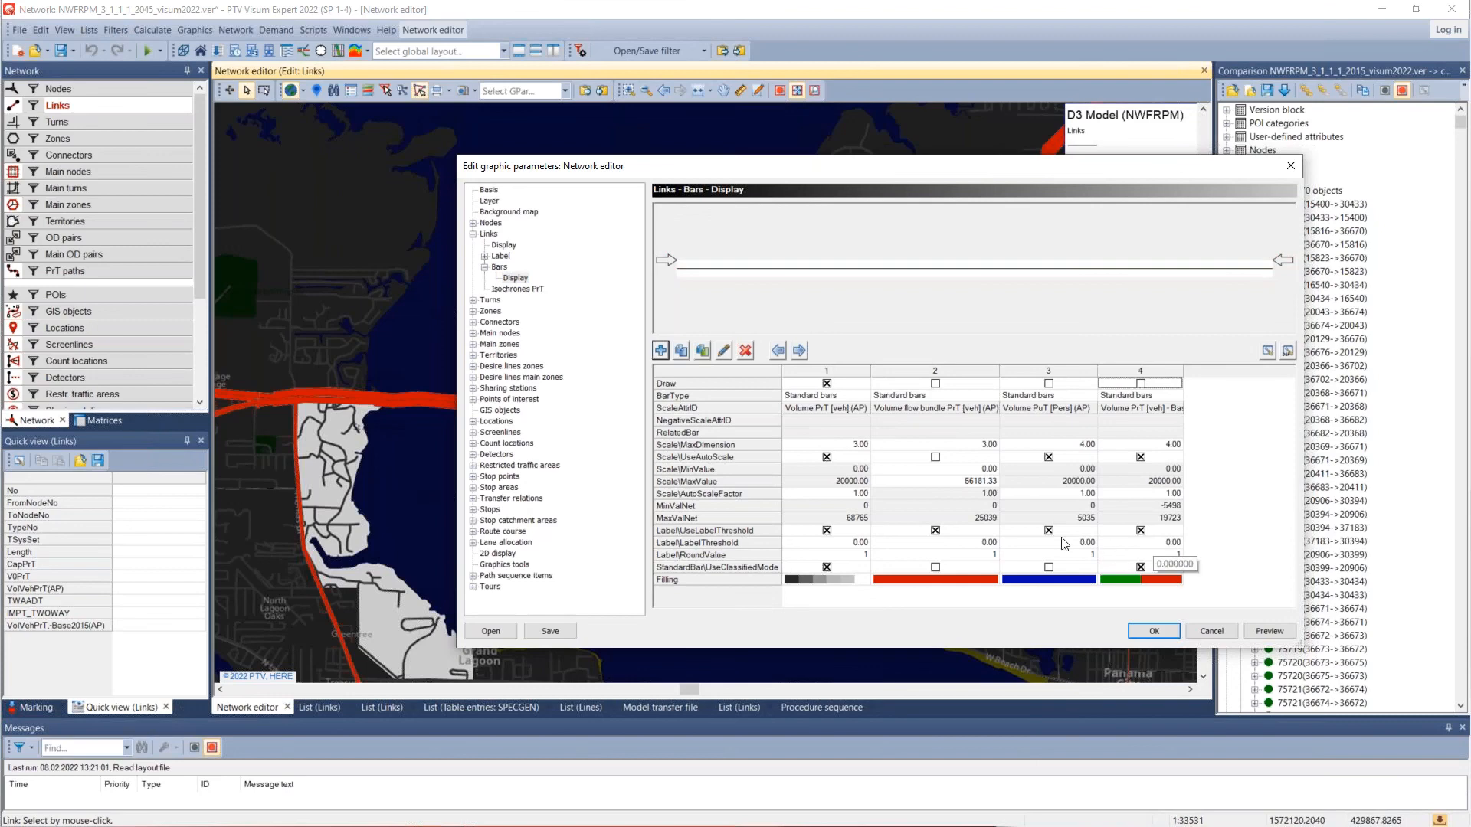
double_click(799, 586)
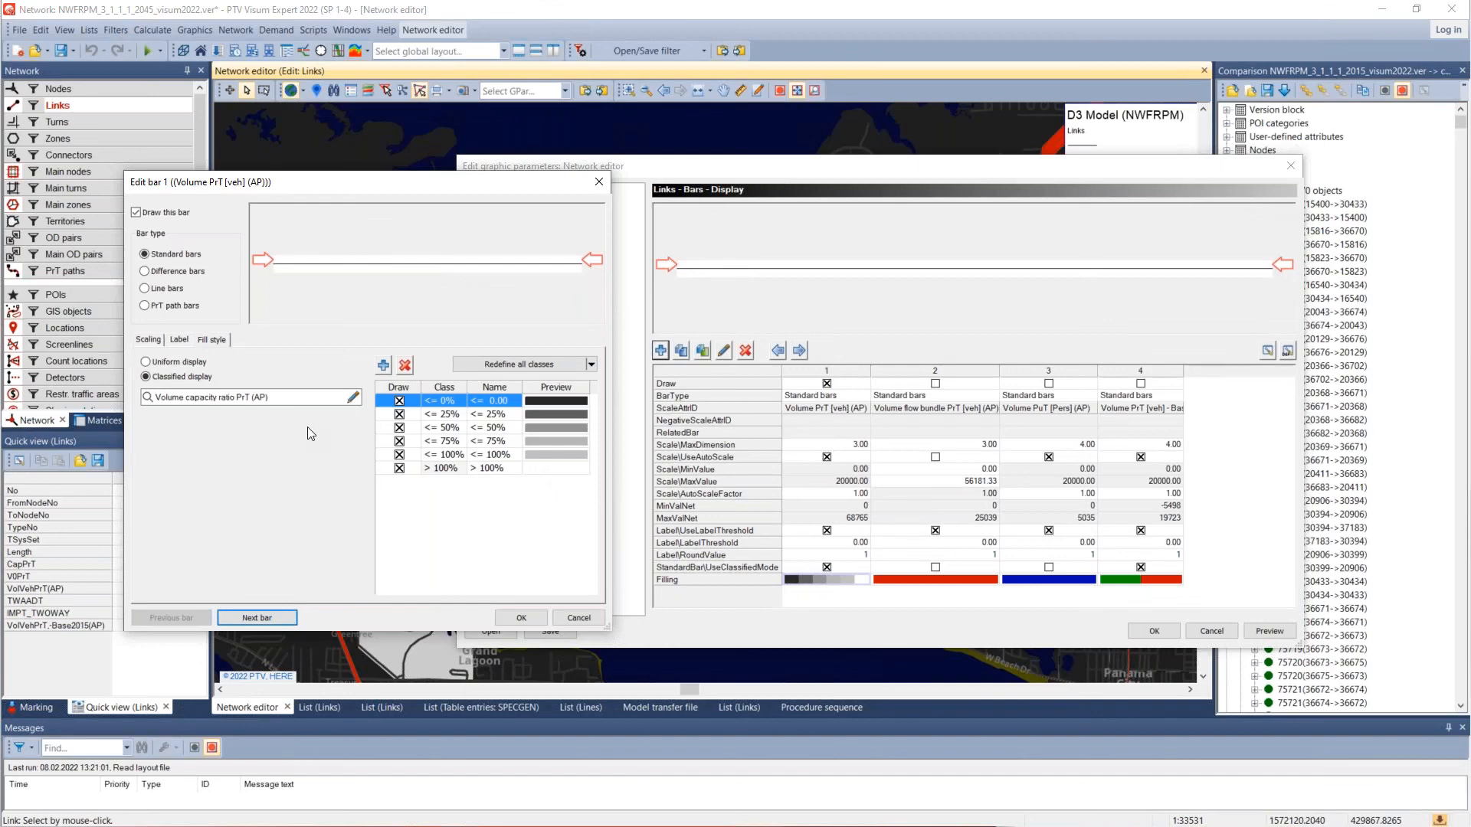
click(590, 618)
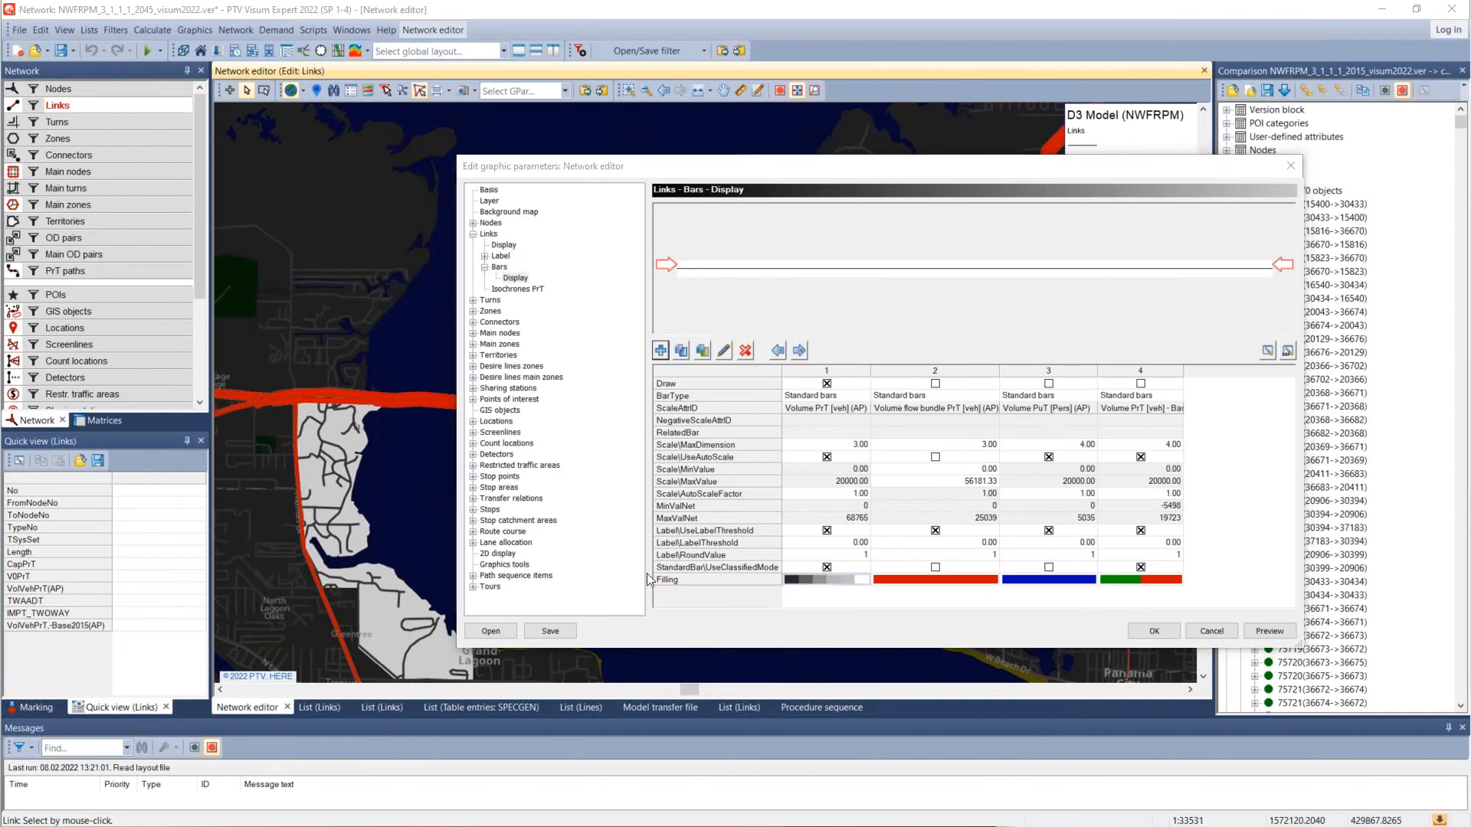
click(1211, 631)
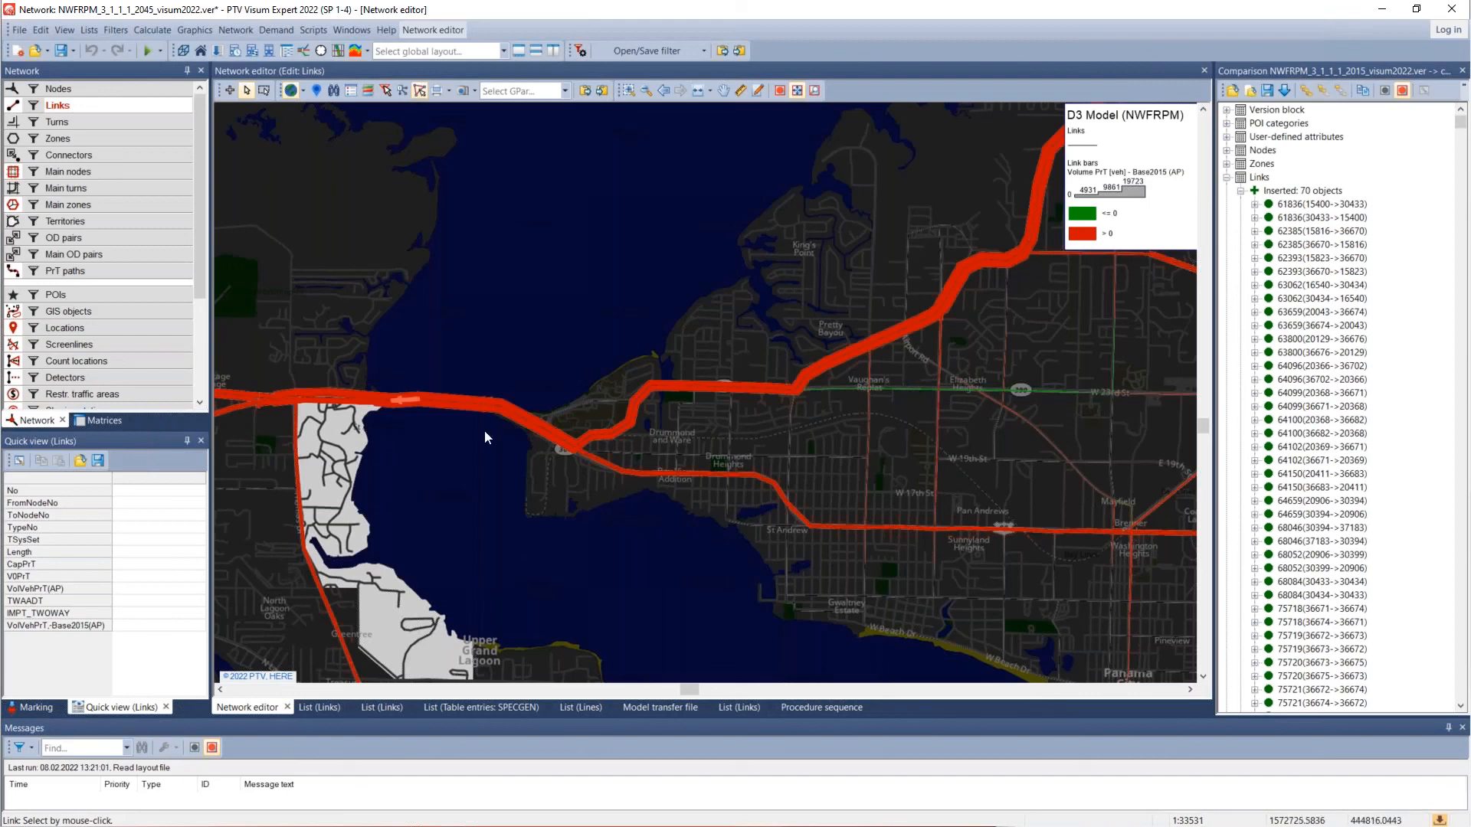
Step: Switch to the 2015 network version, open its turns list and widen the network and quick view panels
click(104, 95)
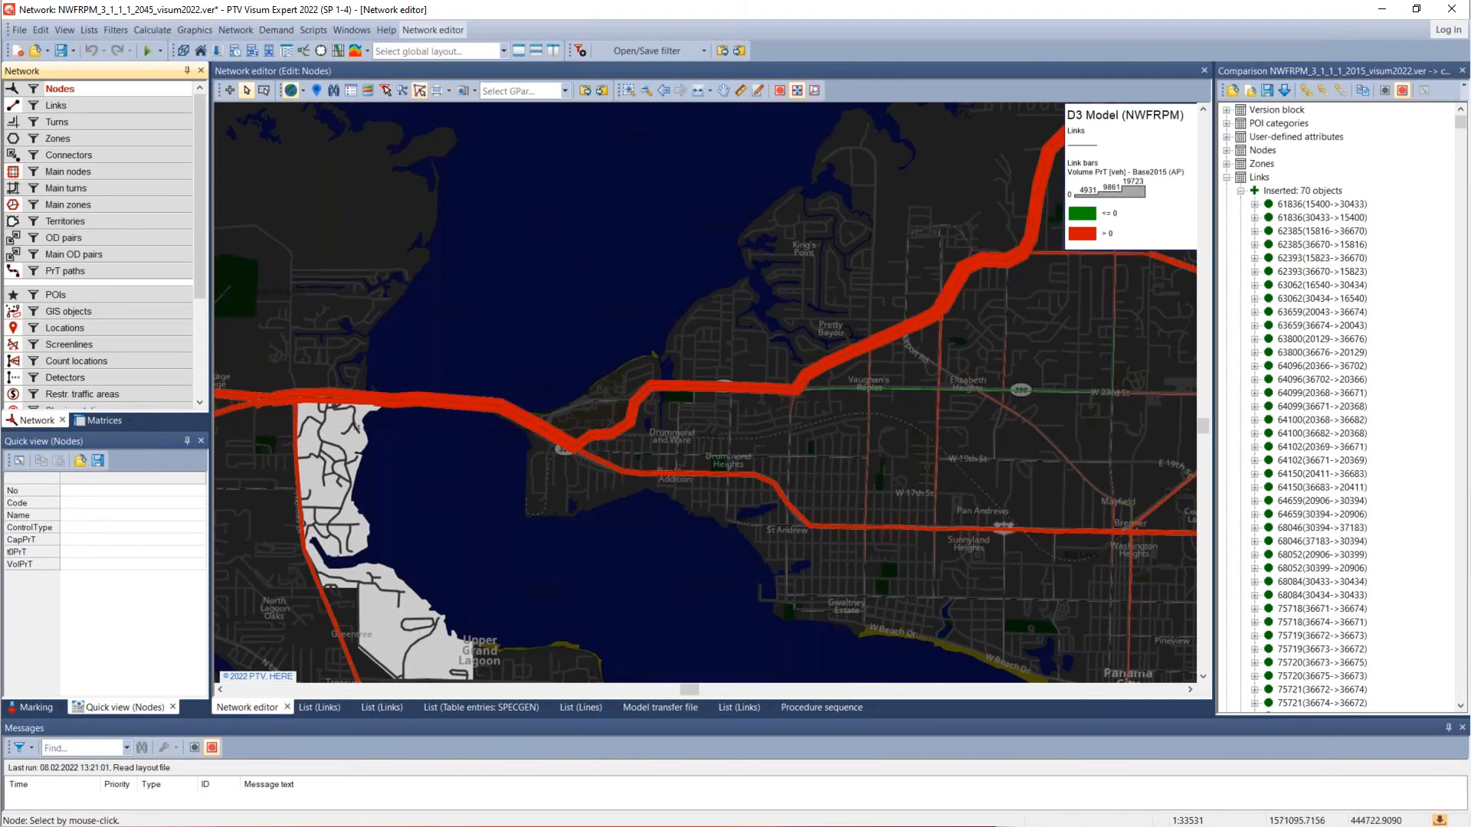
drag(1470, 239, 636, 1)
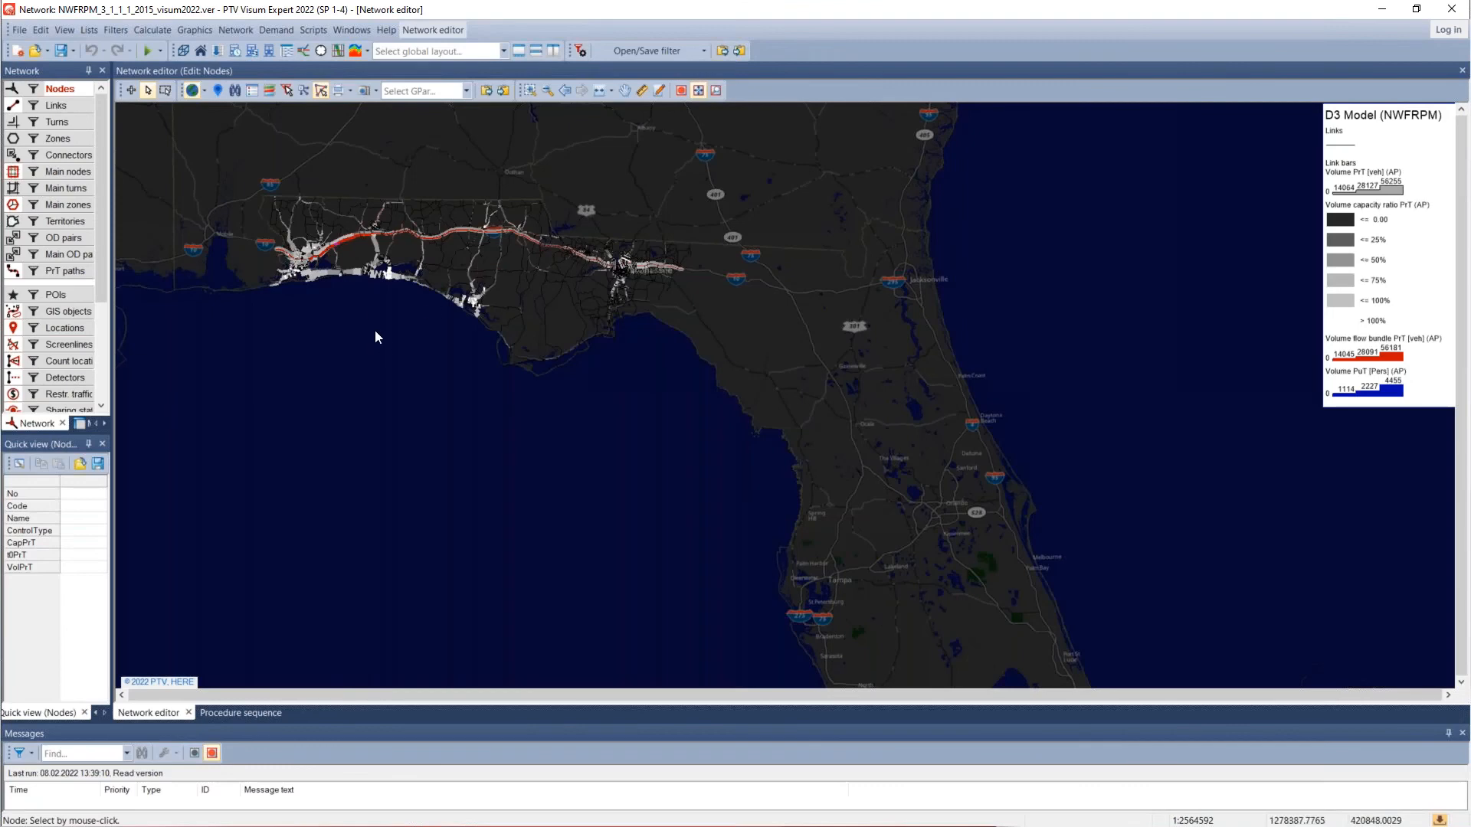
drag(375, 330, 532, 396)
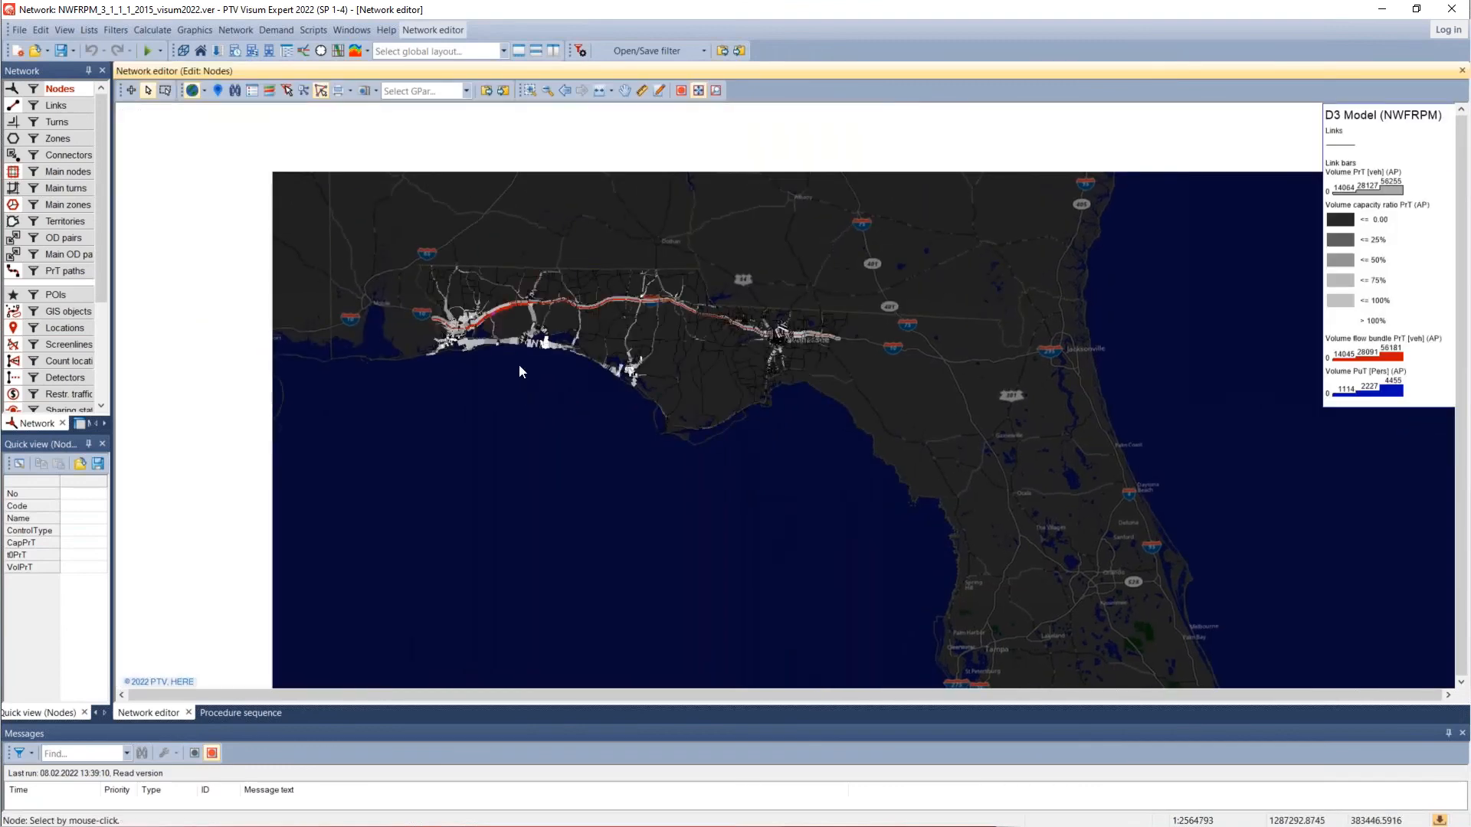
scroll(519, 367, up, 1)
scroll(520, 371, up, 1)
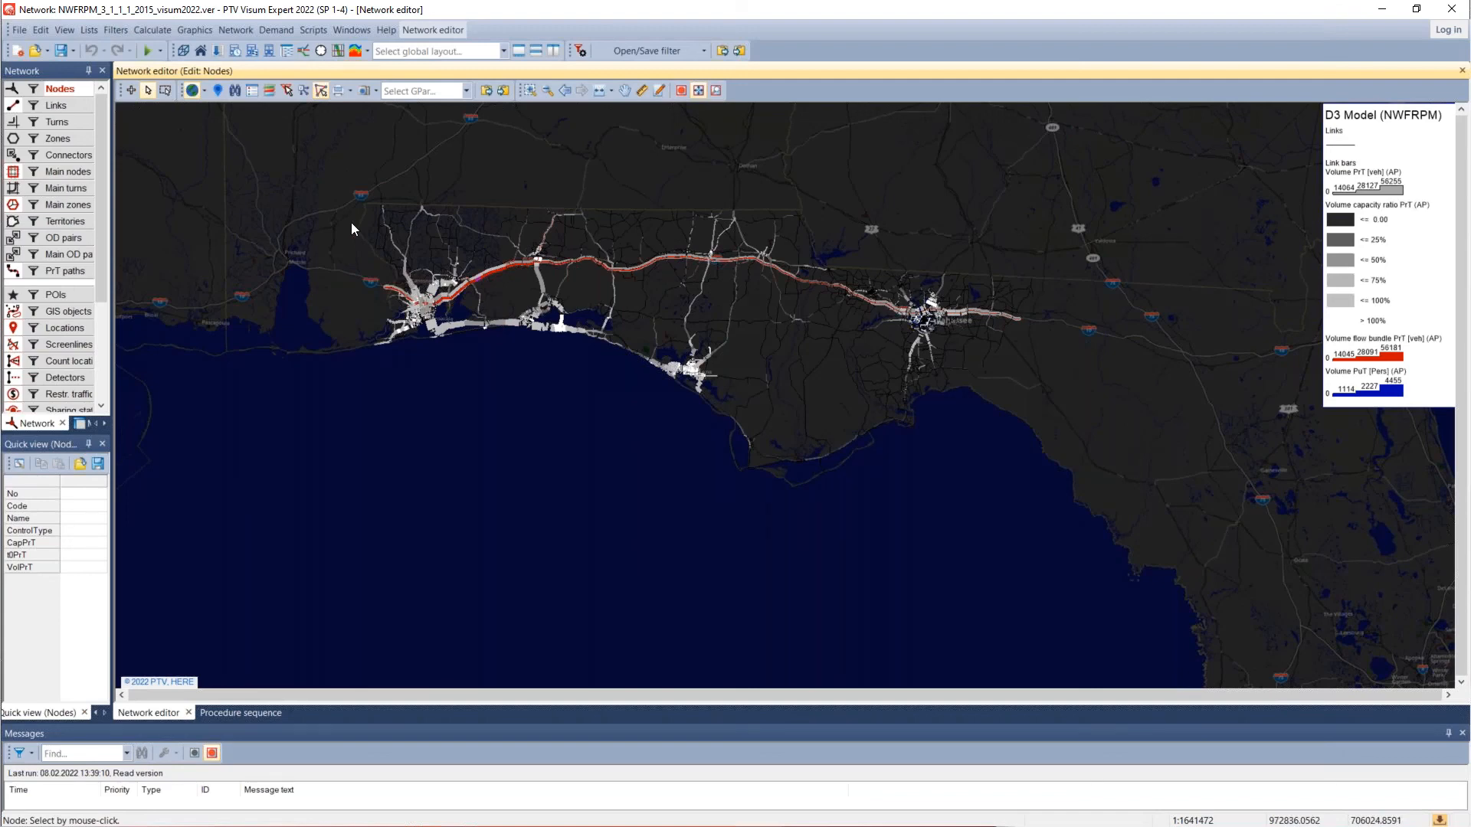
right_click(76, 121)
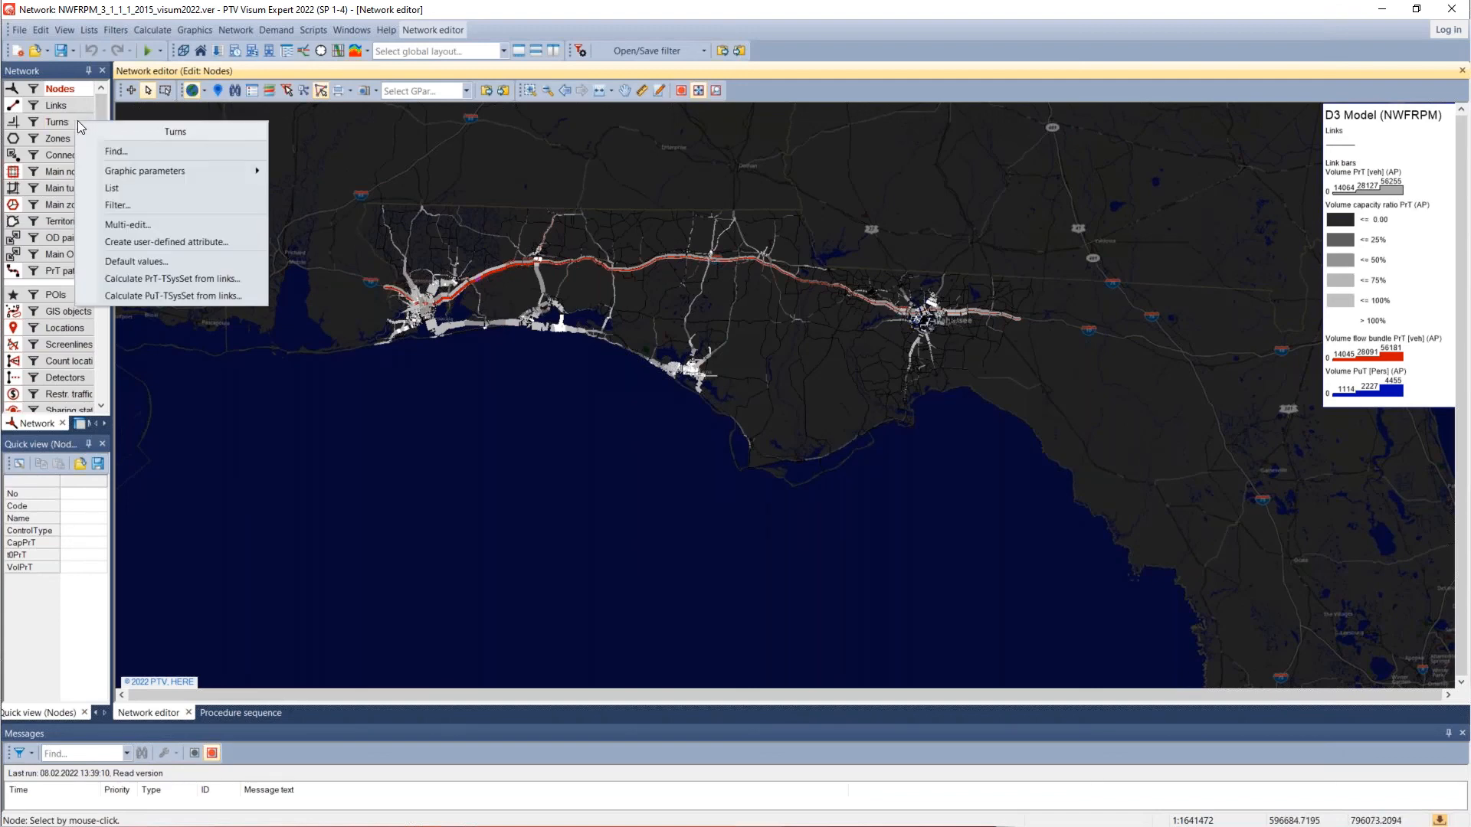
click(148, 186)
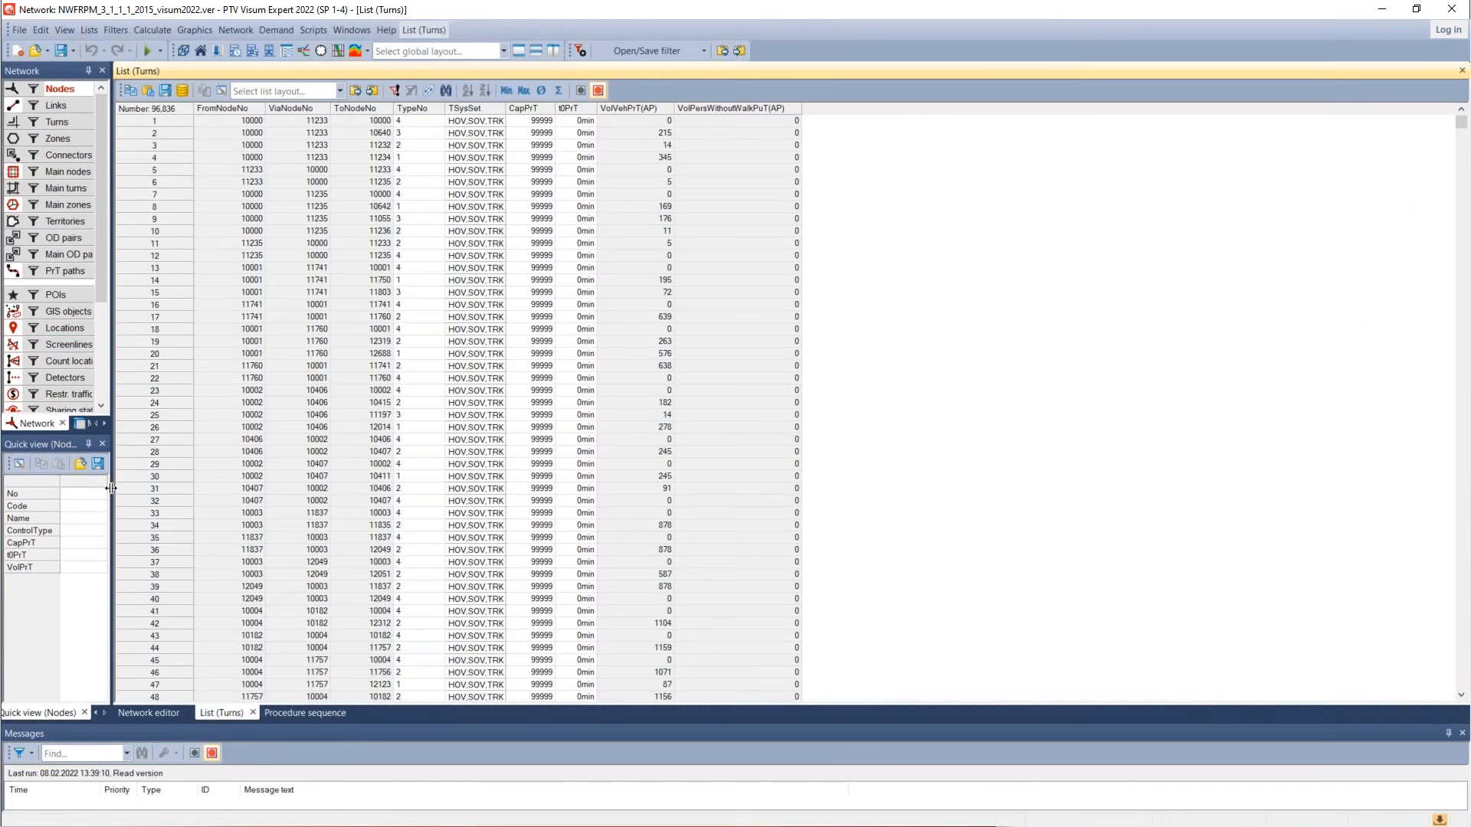
drag(112, 497, 200, 504)
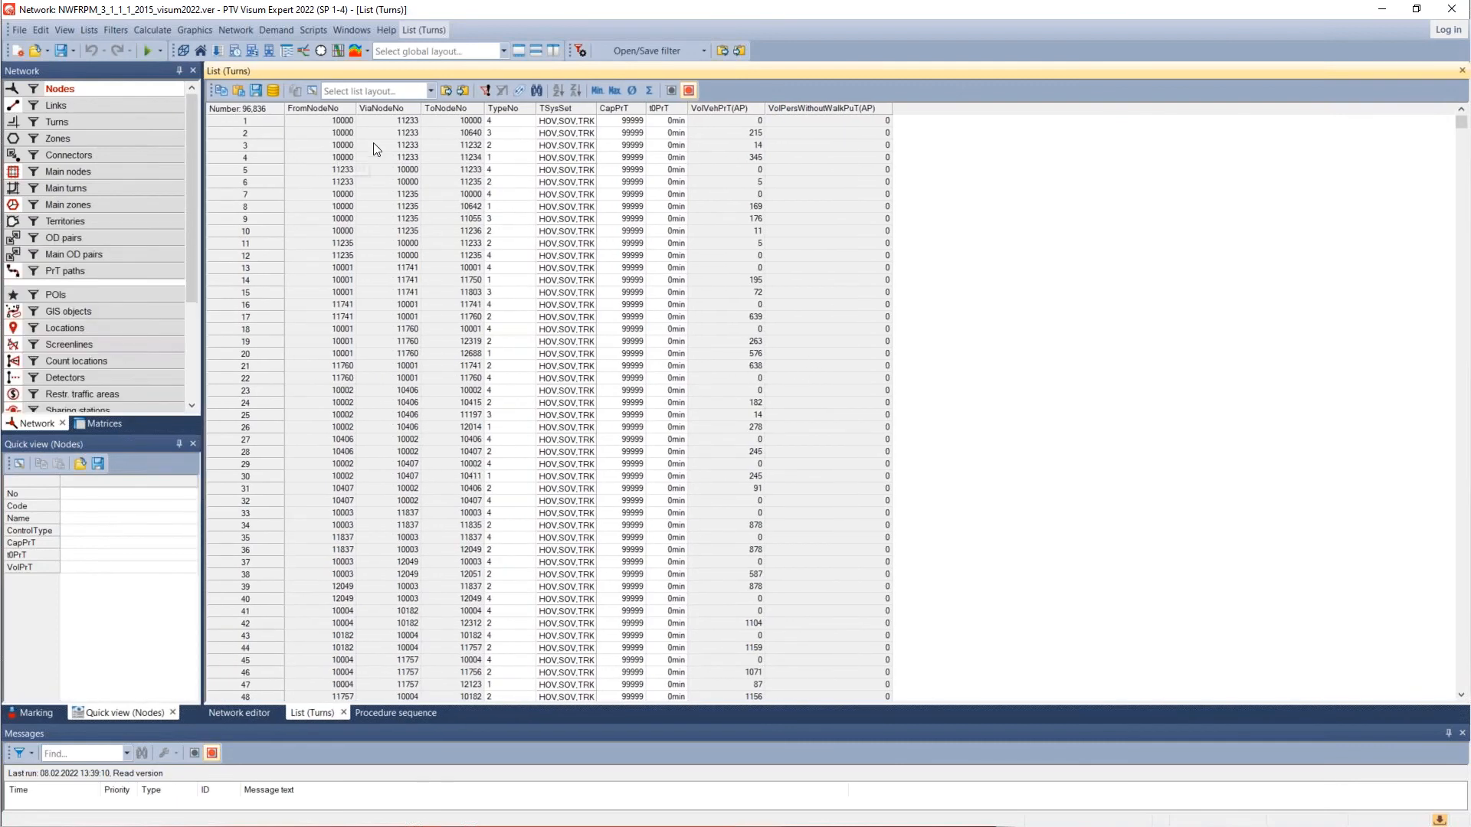
Step: Try to clear all transport systems from the TSysSet of the first turn in the list
click(672, 109)
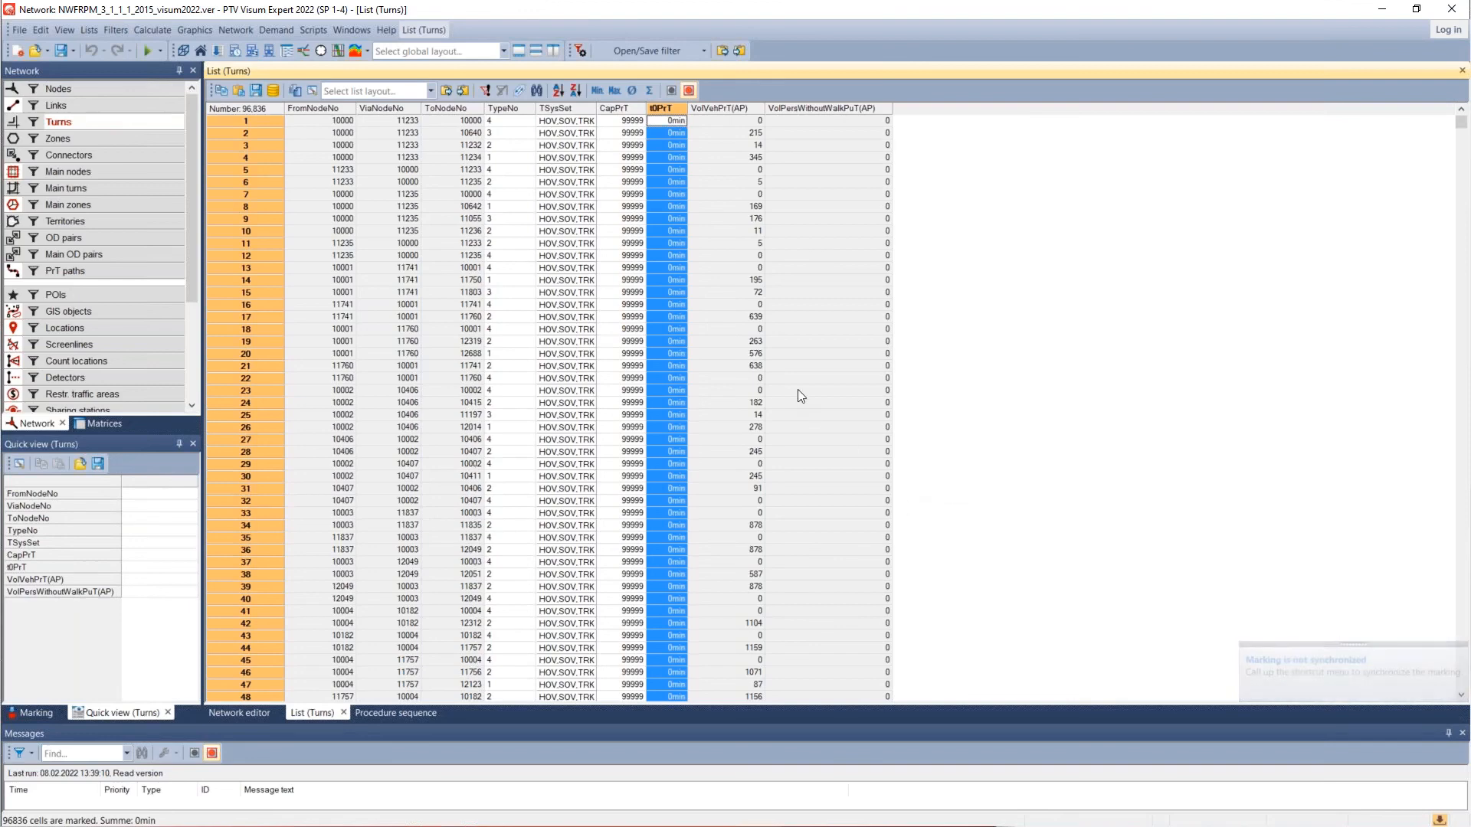
click(578, 125)
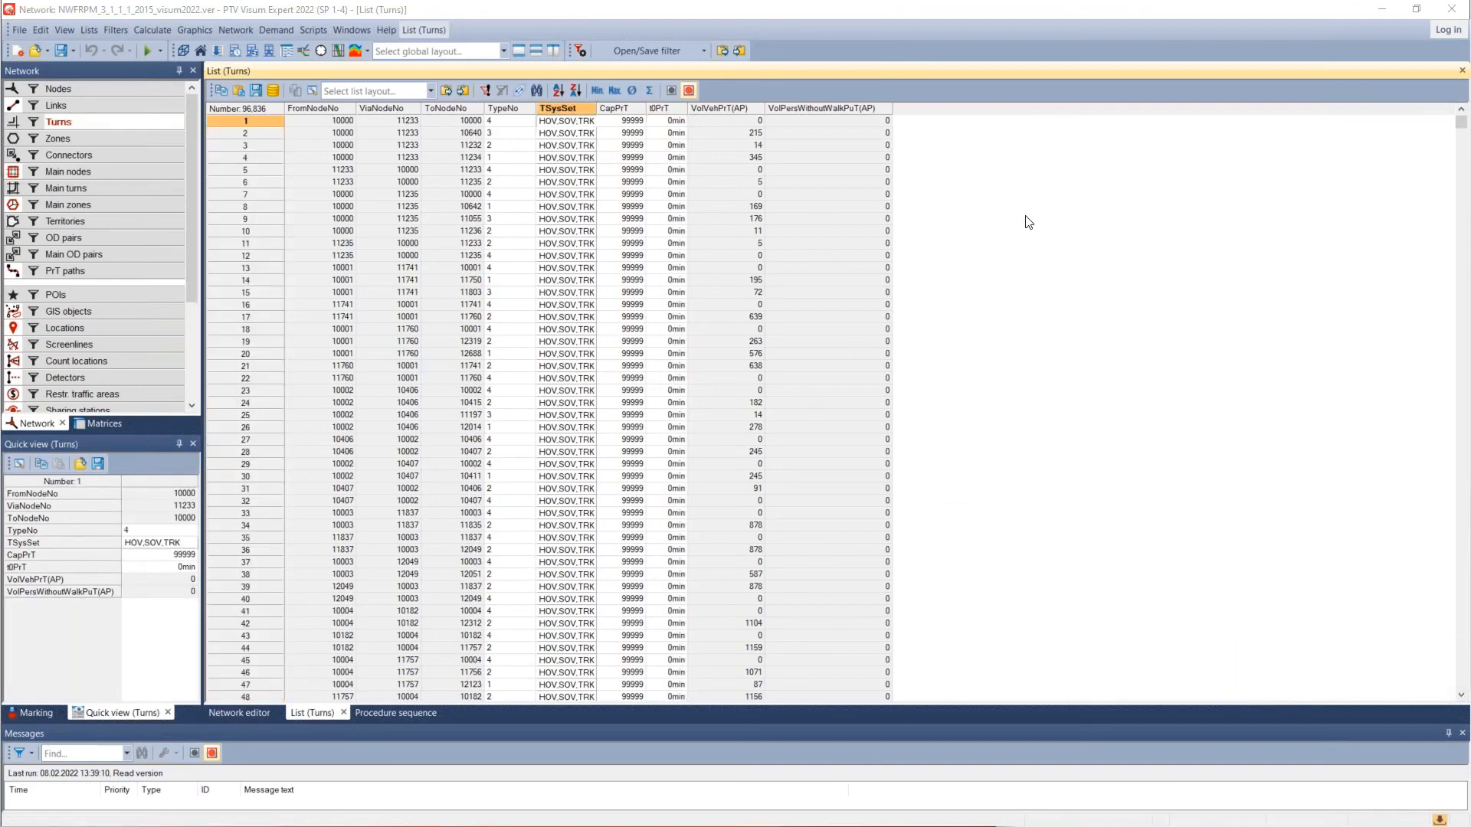
drag(1470, 288, 560, 240)
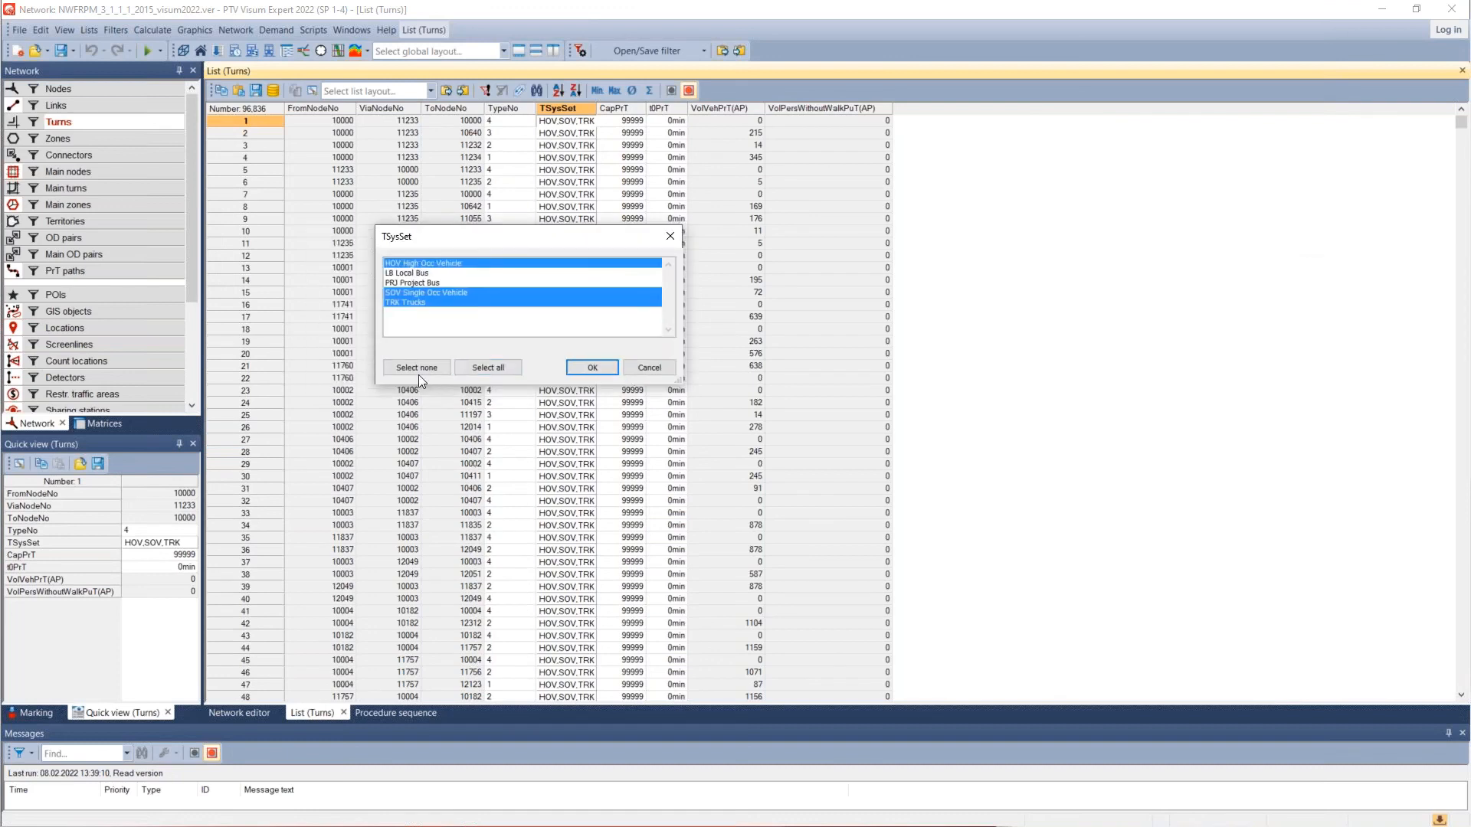
click(415, 367)
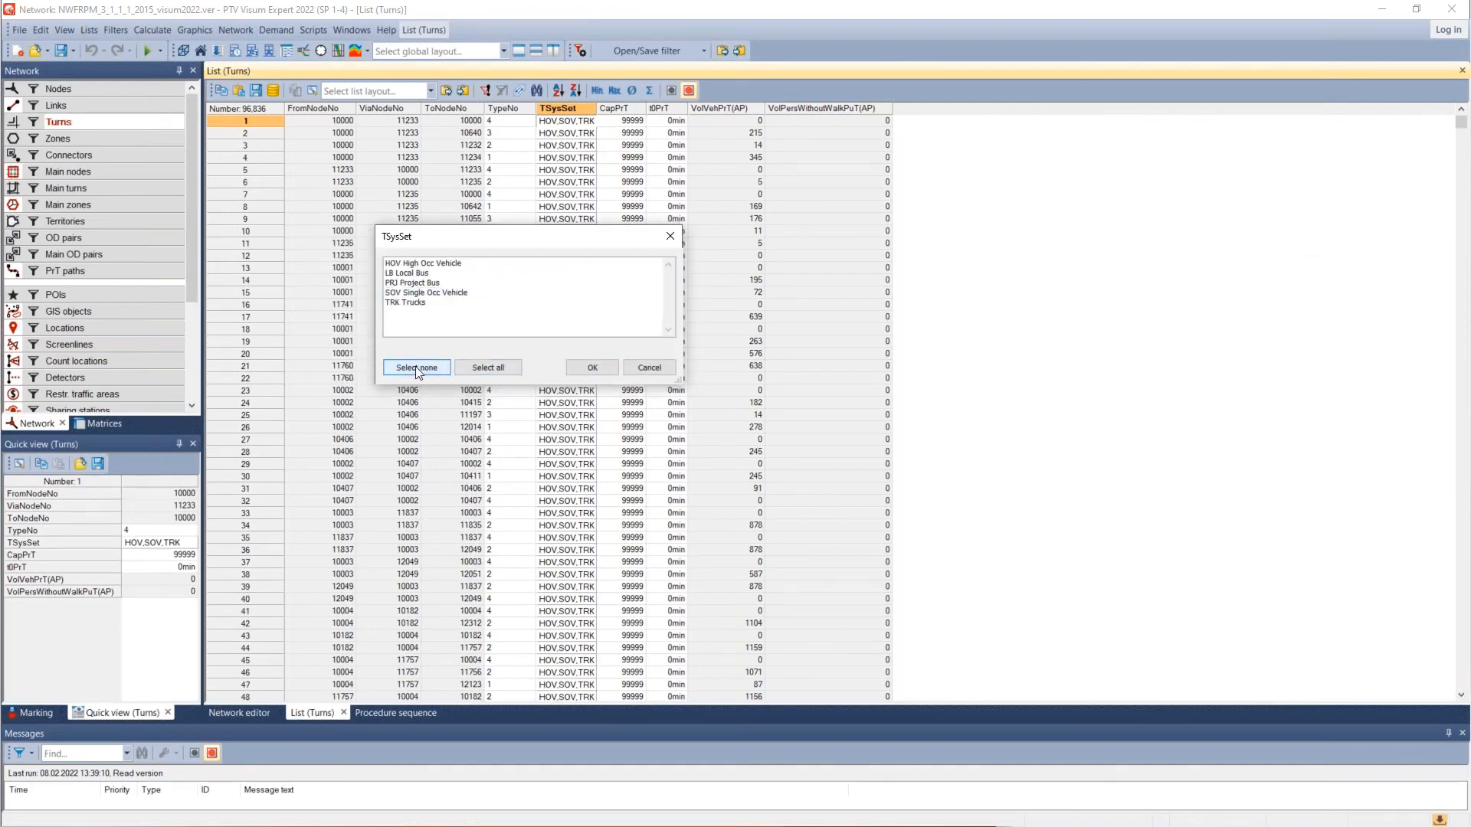
click(668, 369)
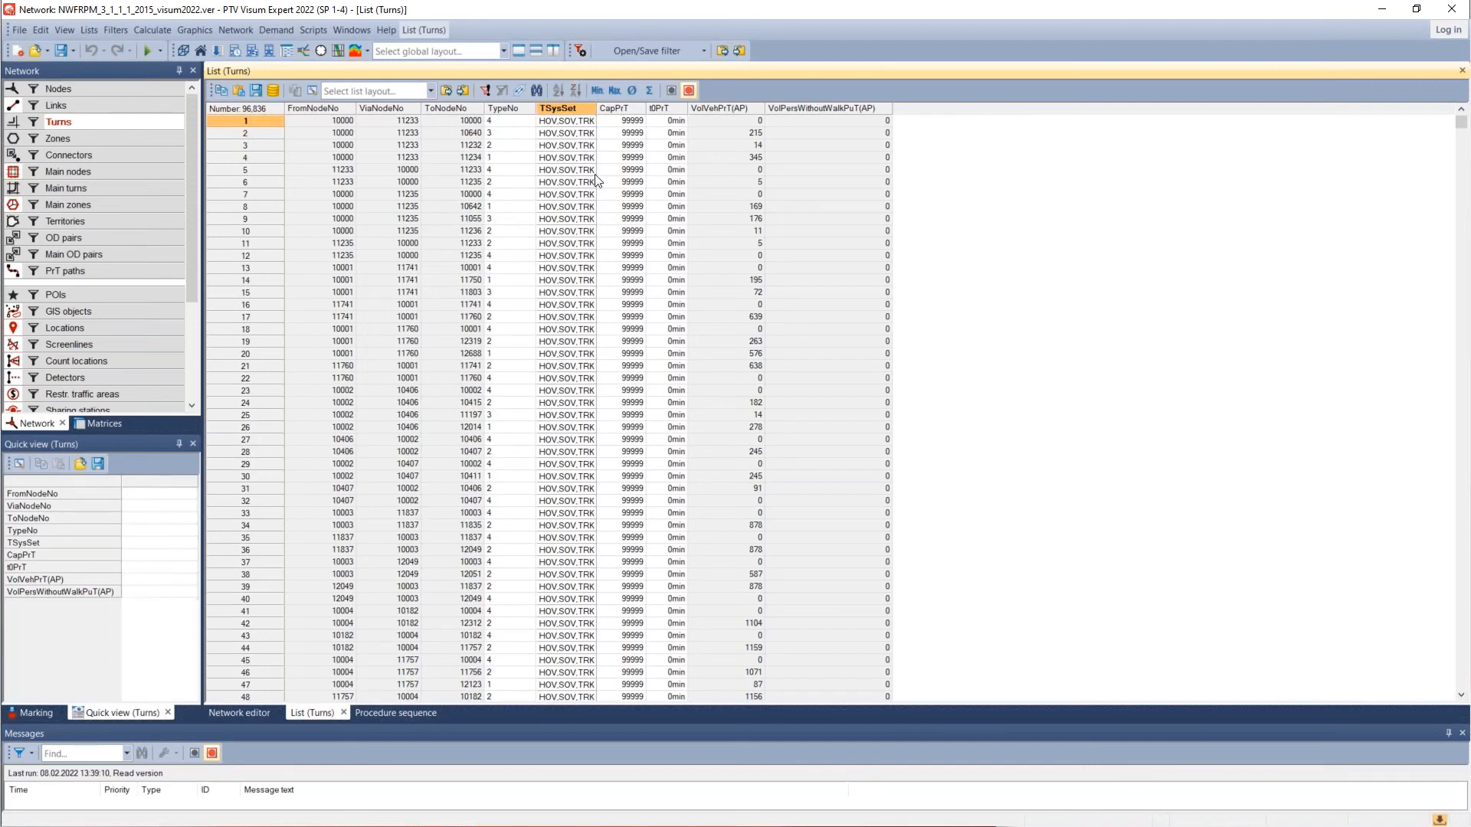
Step: Try to set the first turn's TSysSet to High Occ Vehicle, Local Bus, Project Bus and Single Occ Vehicle
double_click(560, 121)
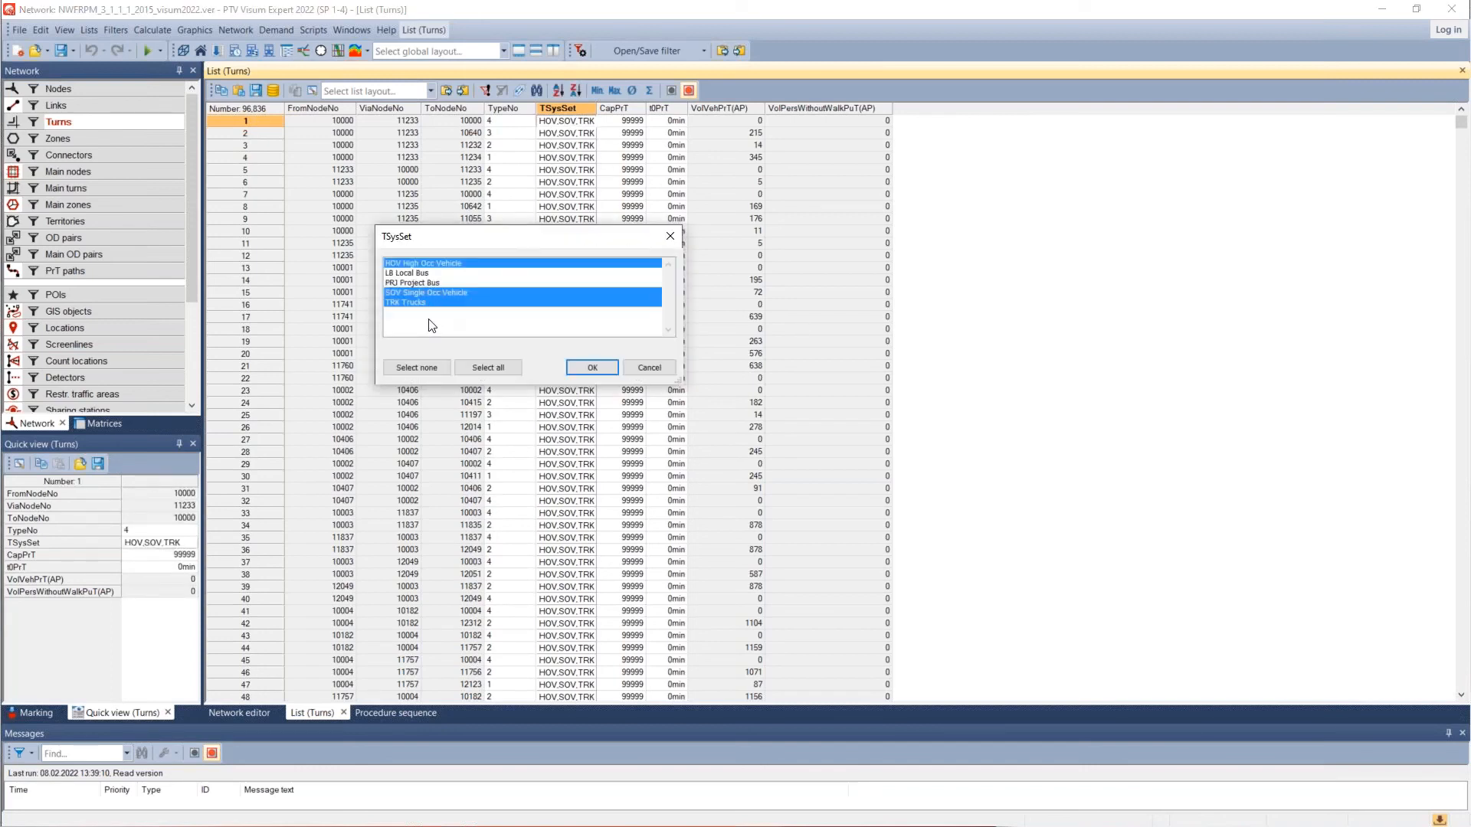
click(419, 294)
click(421, 304)
drag(419, 295, 413, 263)
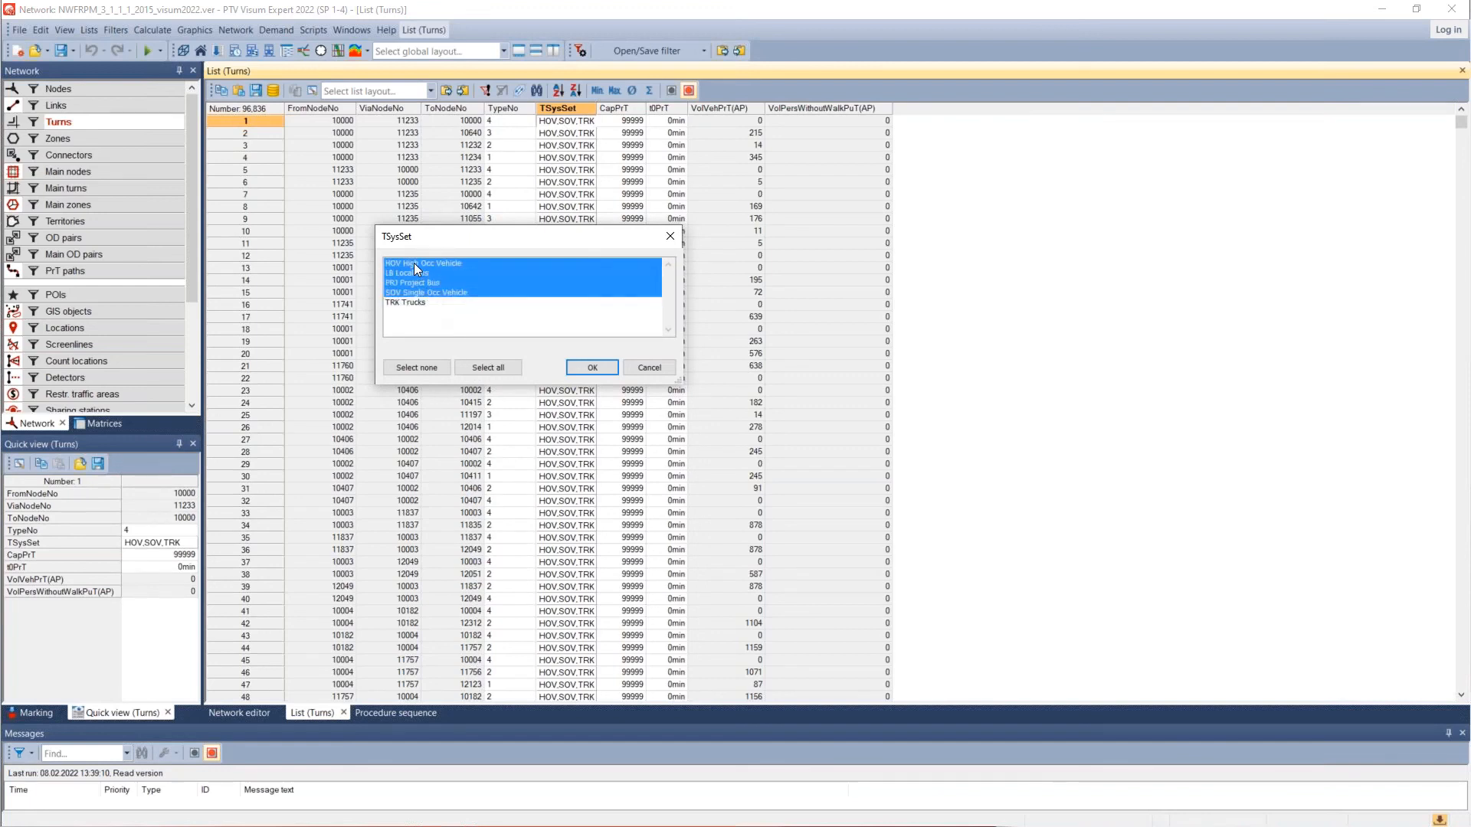
click(648, 367)
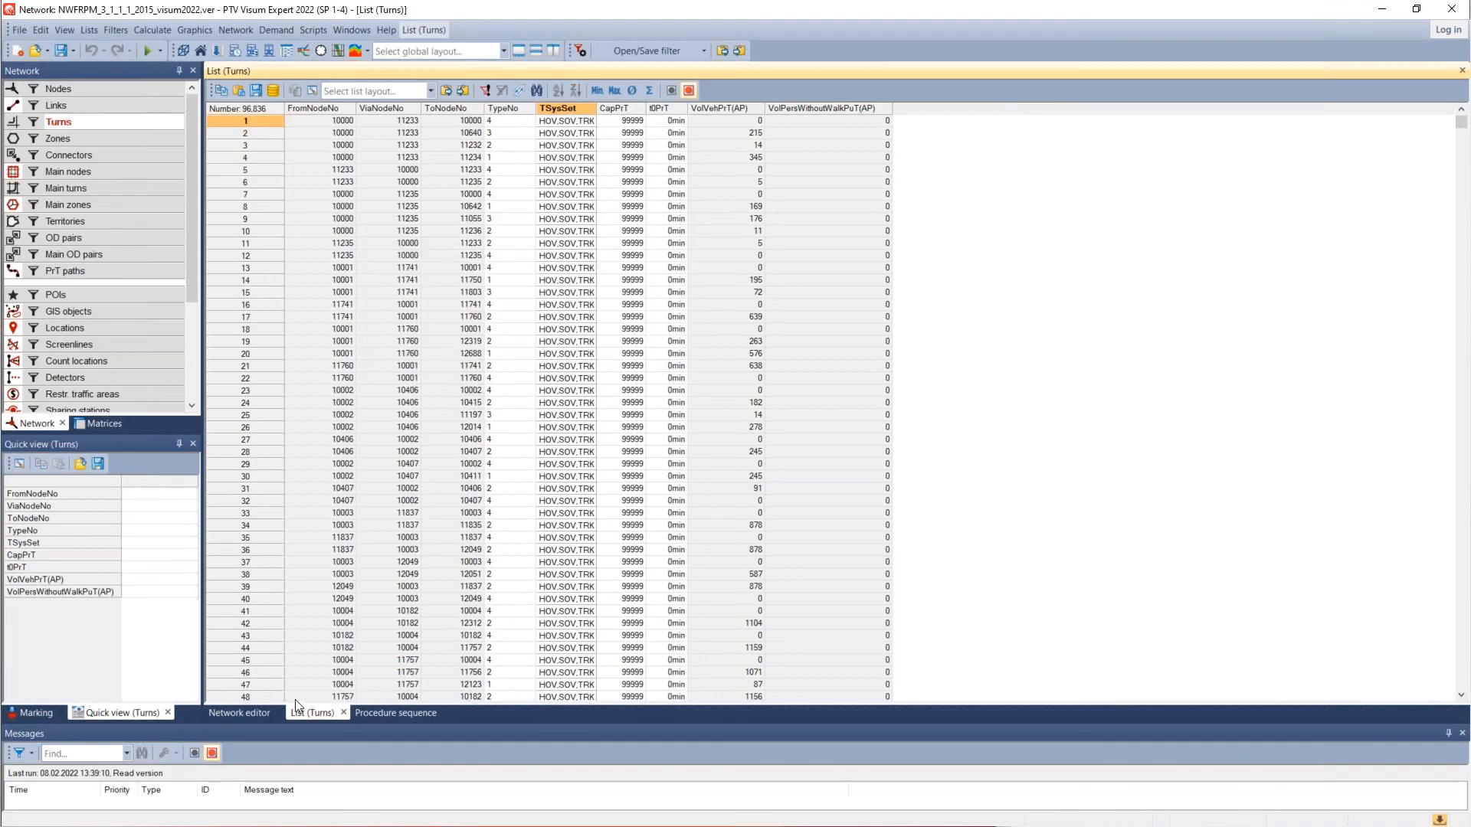
Step: Save the 2015 network editor's graphic parameters as 2015settings in the NWFRPM_Training graphics folder
click(259, 713)
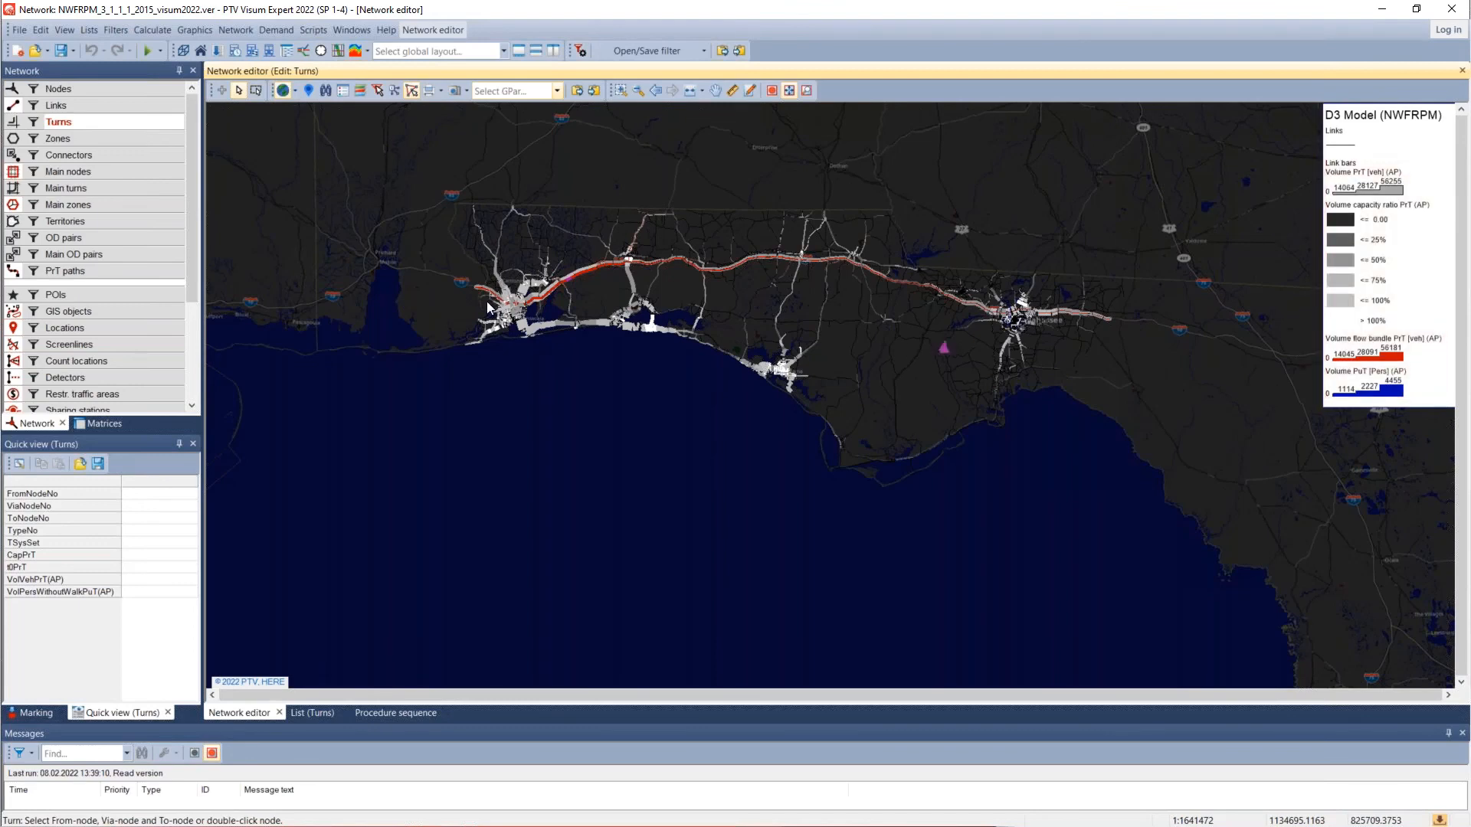
click(20, 35)
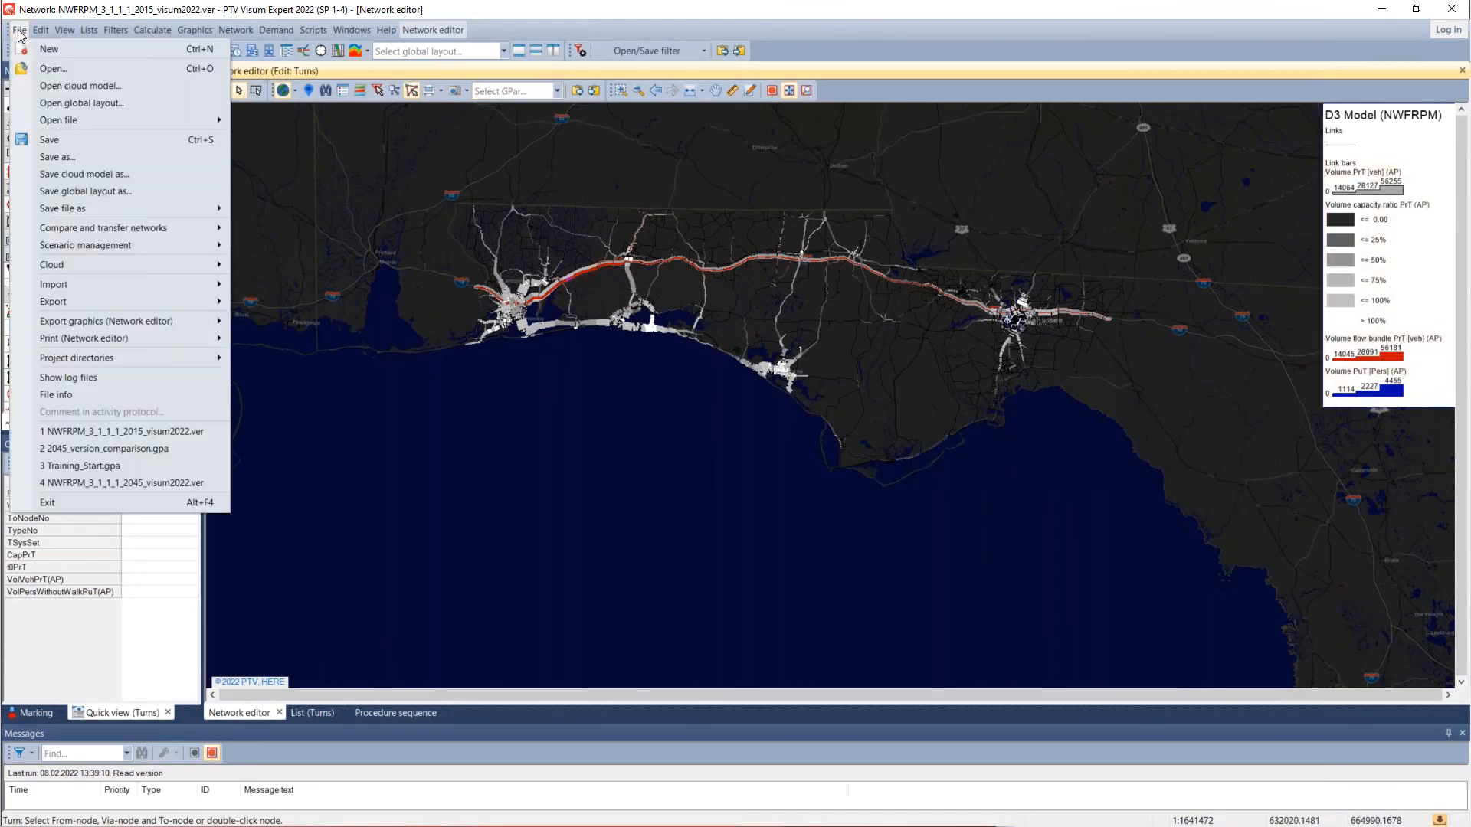
mouse_move(79, 246)
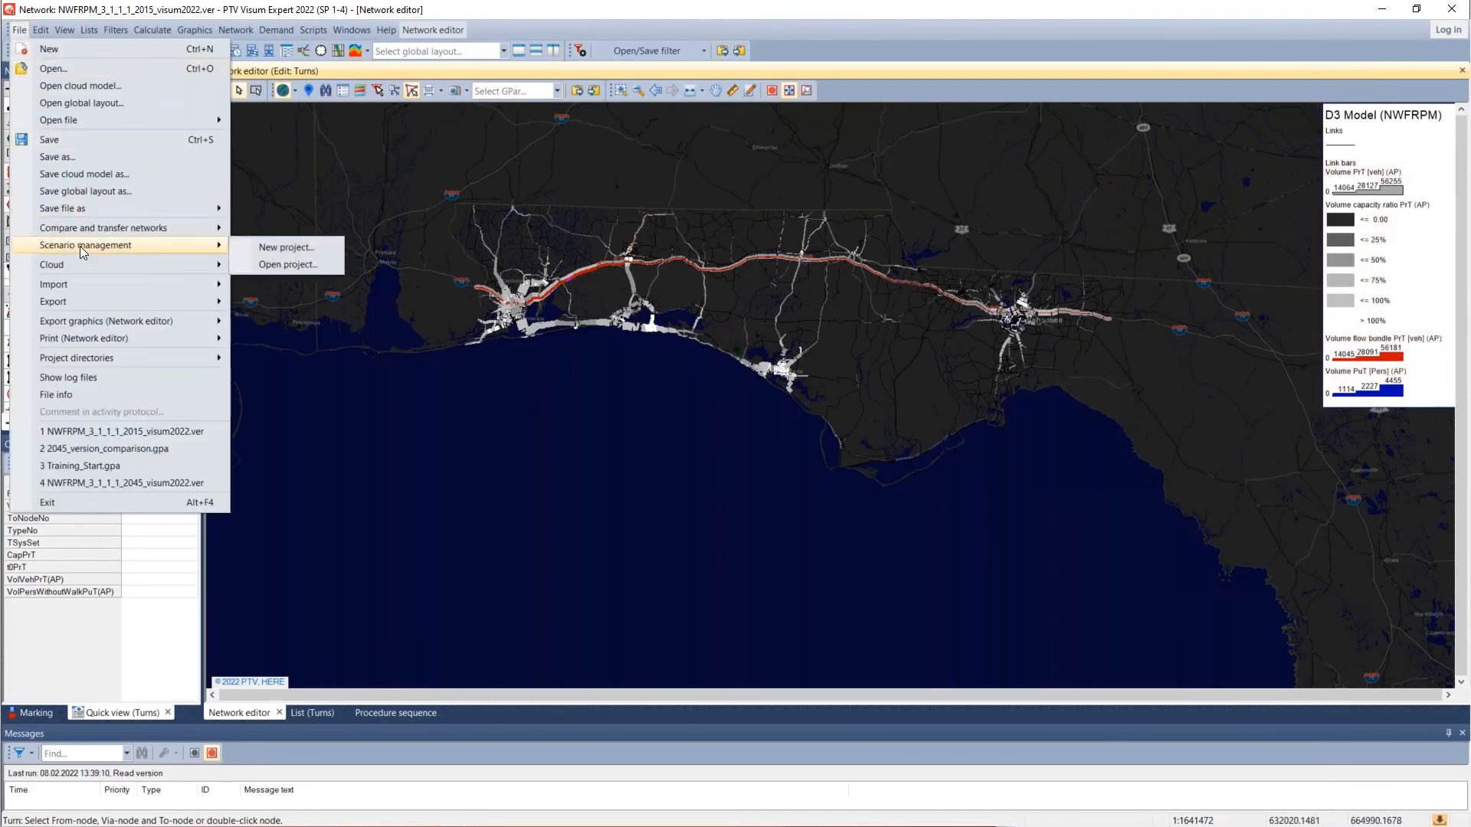
mouse_move(116, 204)
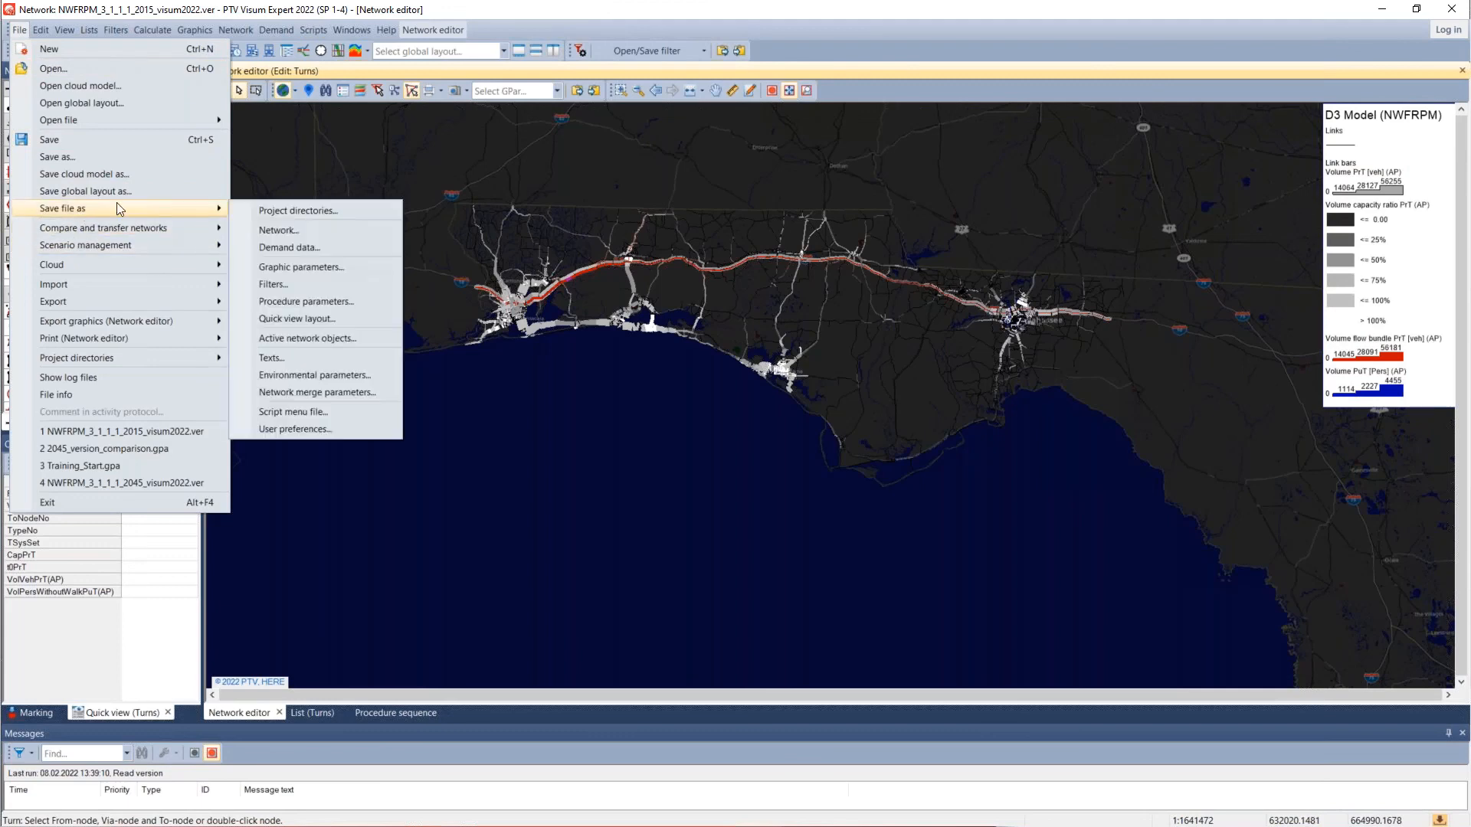
click(302, 266)
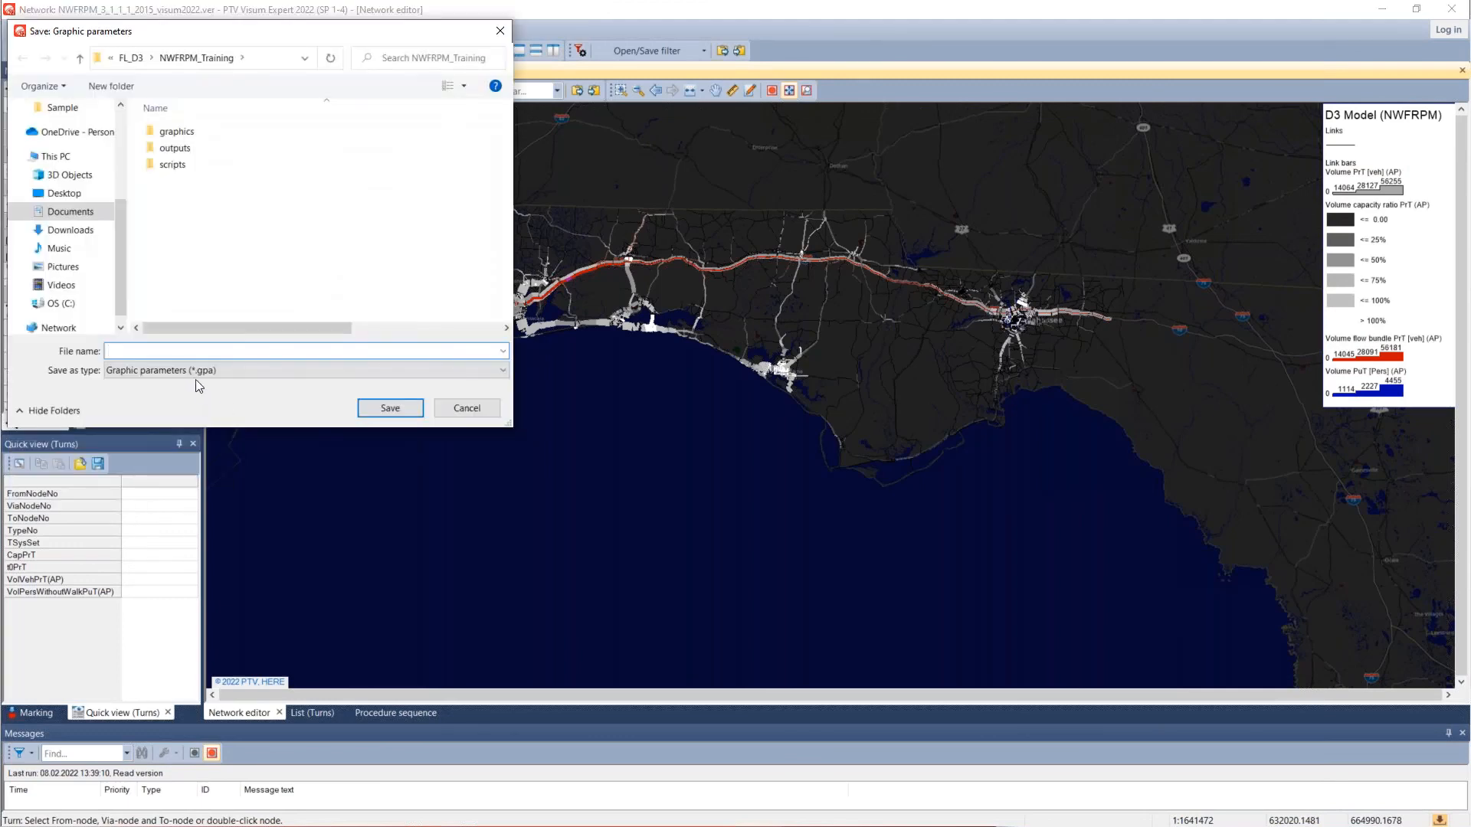
double_click(176, 131)
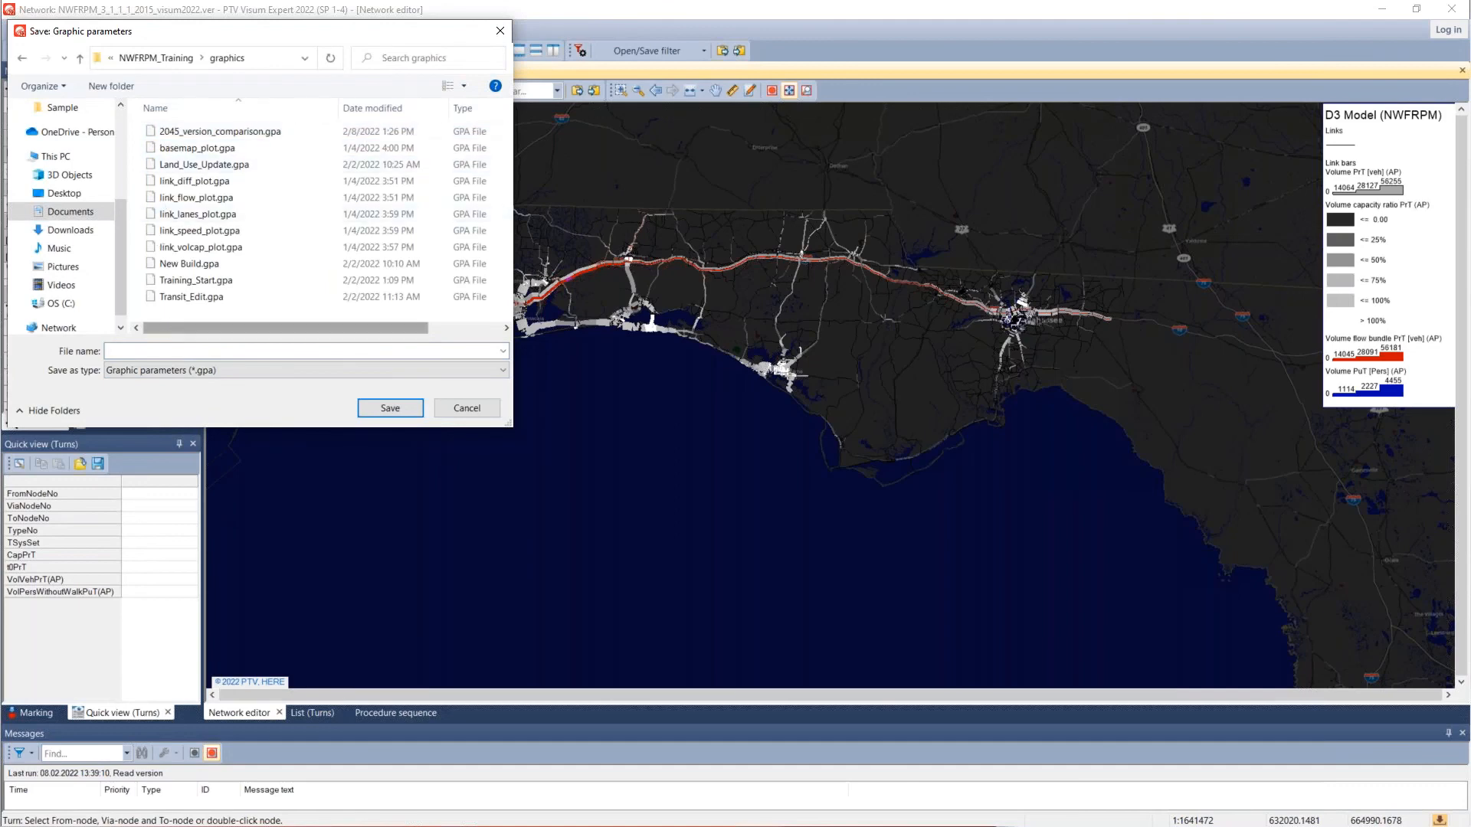
click(182, 349)
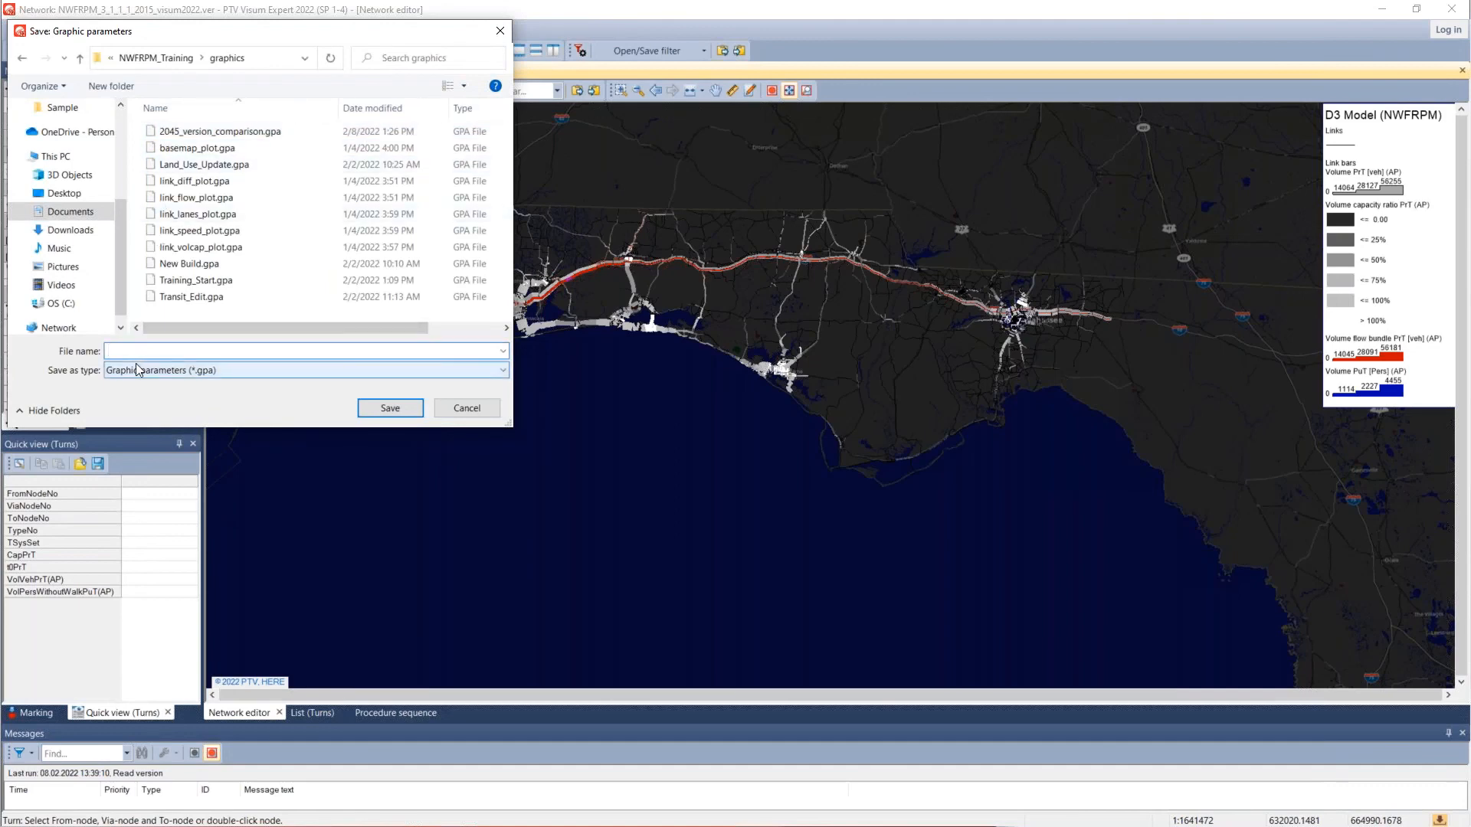
text(2015settings)
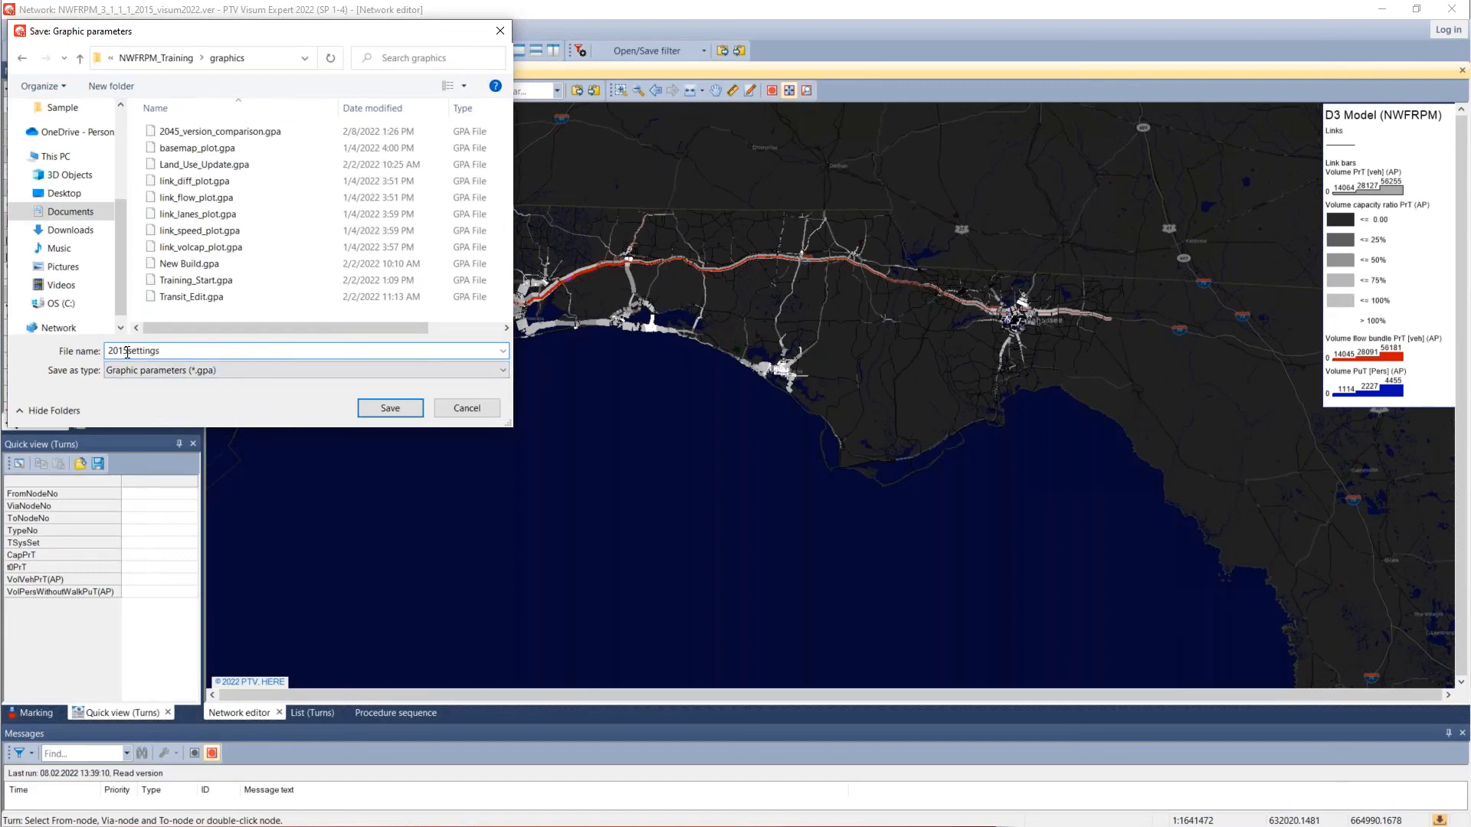
key(Return)
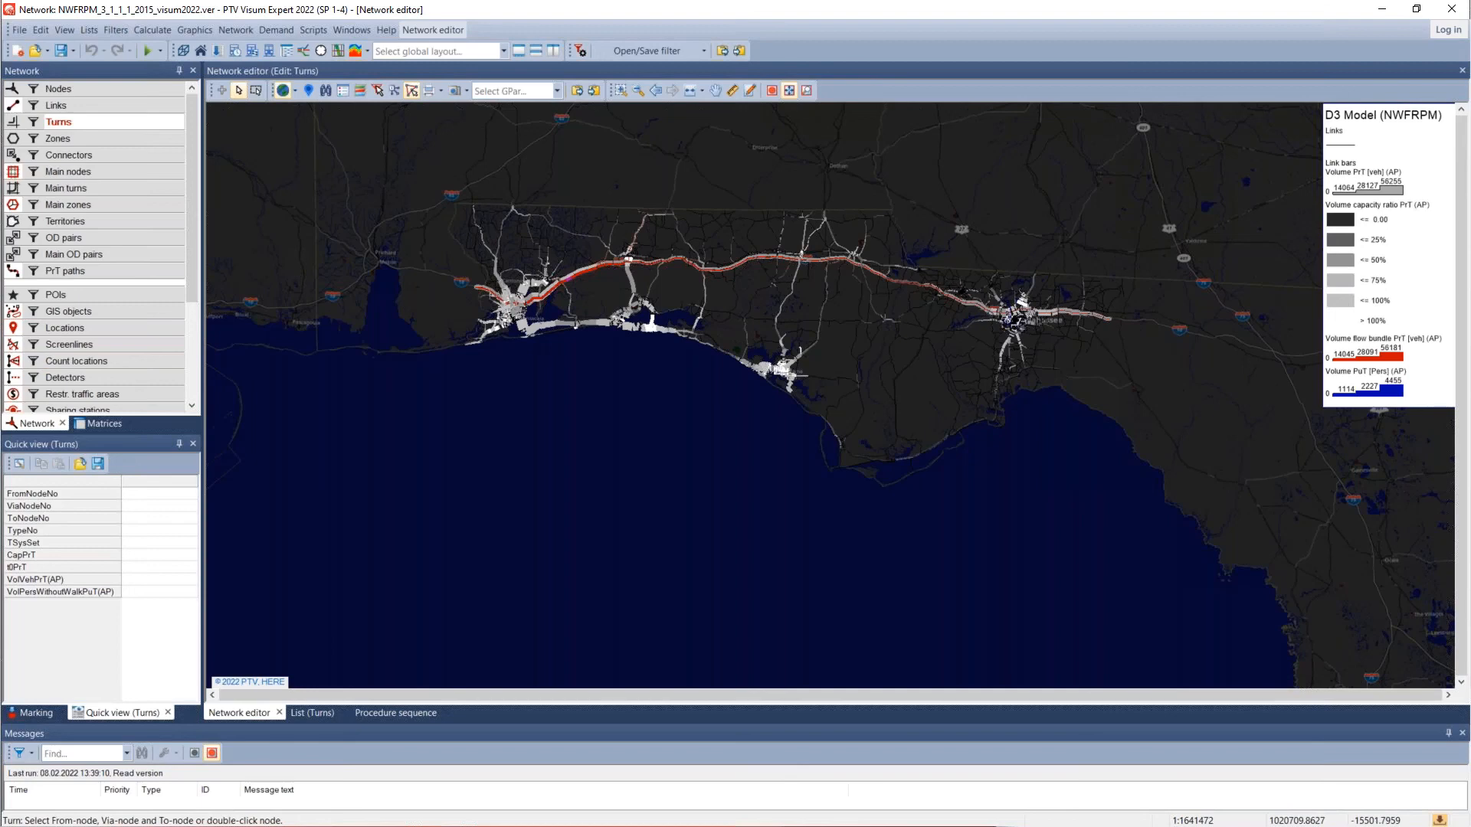
Step: Switch to the 2045 network version and read all graphic parameters from 2015settings.gpa in the NWFRPM_Training graphics folder into its network editor
drag(1470, 237, 521, 240)
click(477, 340)
double_click(477, 340)
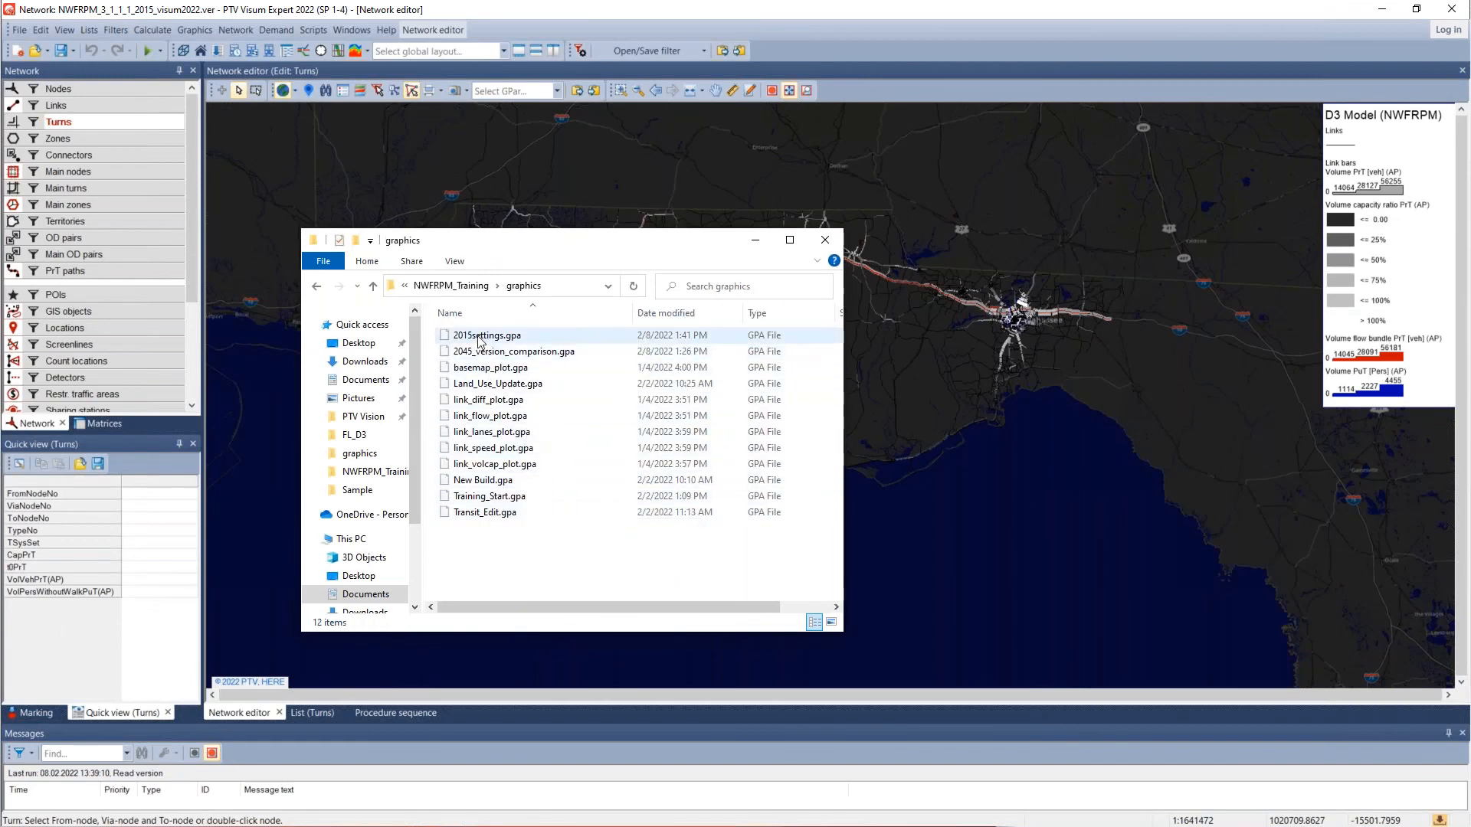
click(1383, 15)
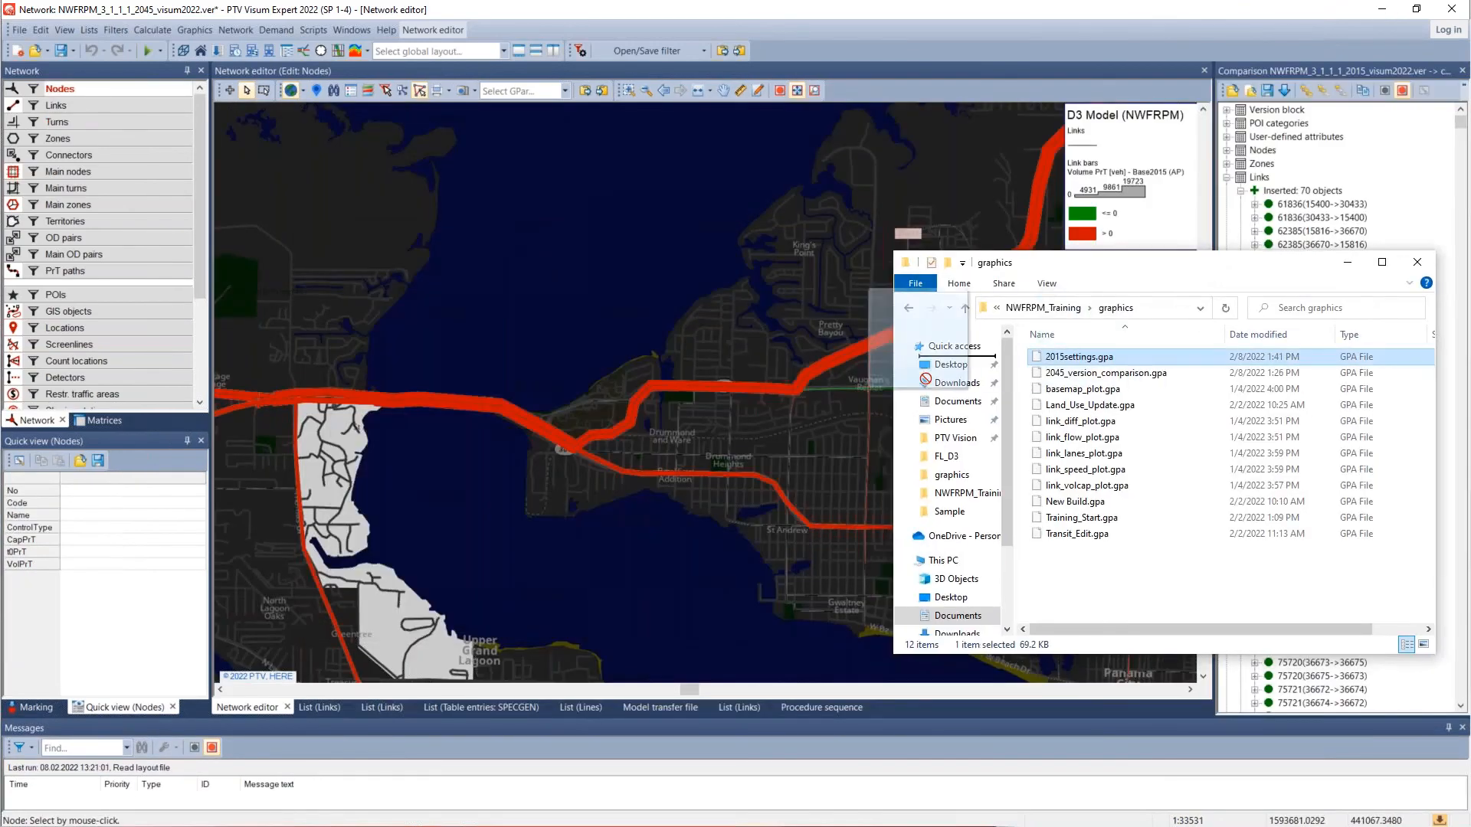
drag(889, 341, 554, 352)
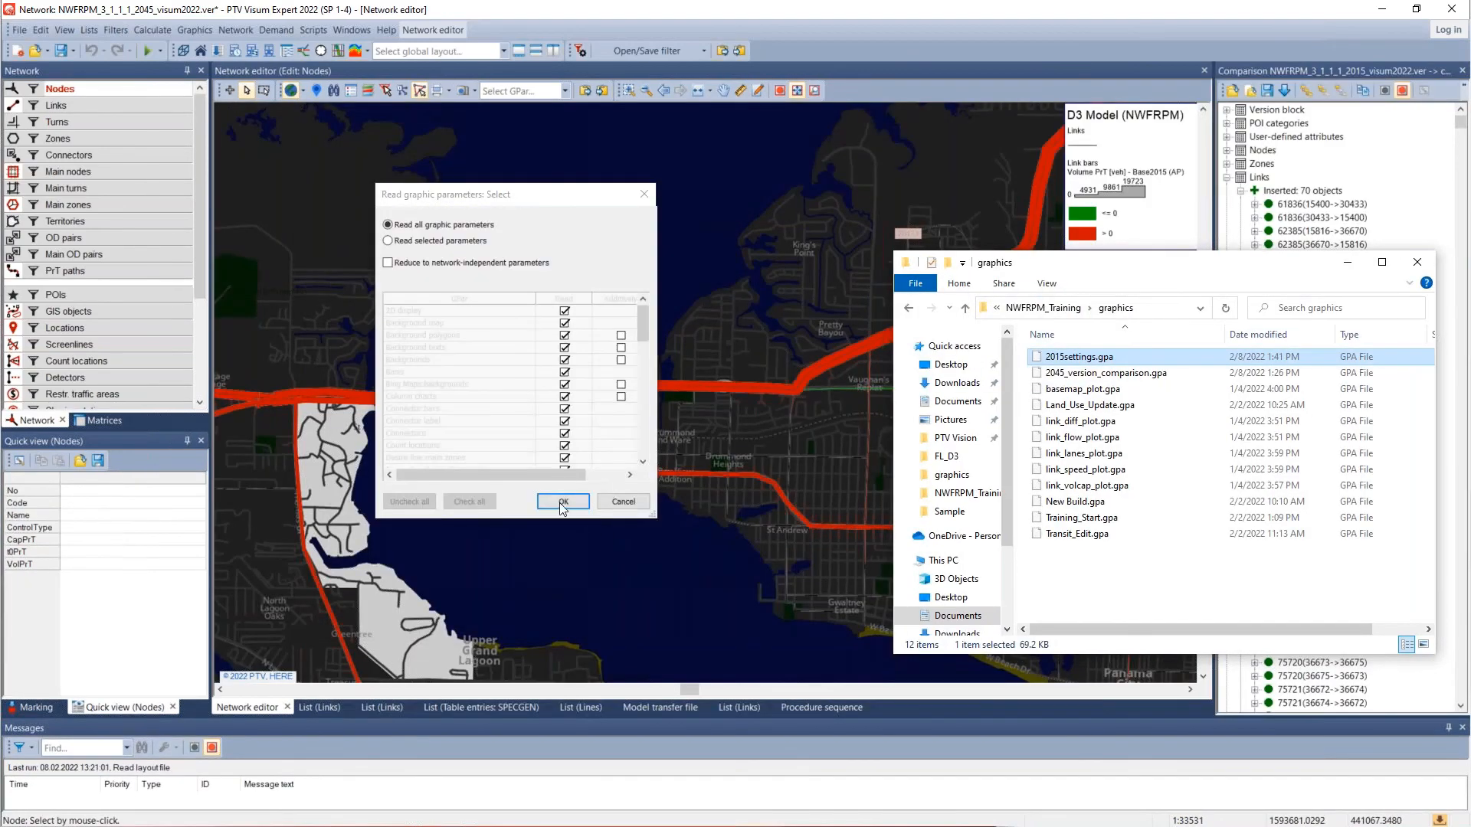
click(562, 503)
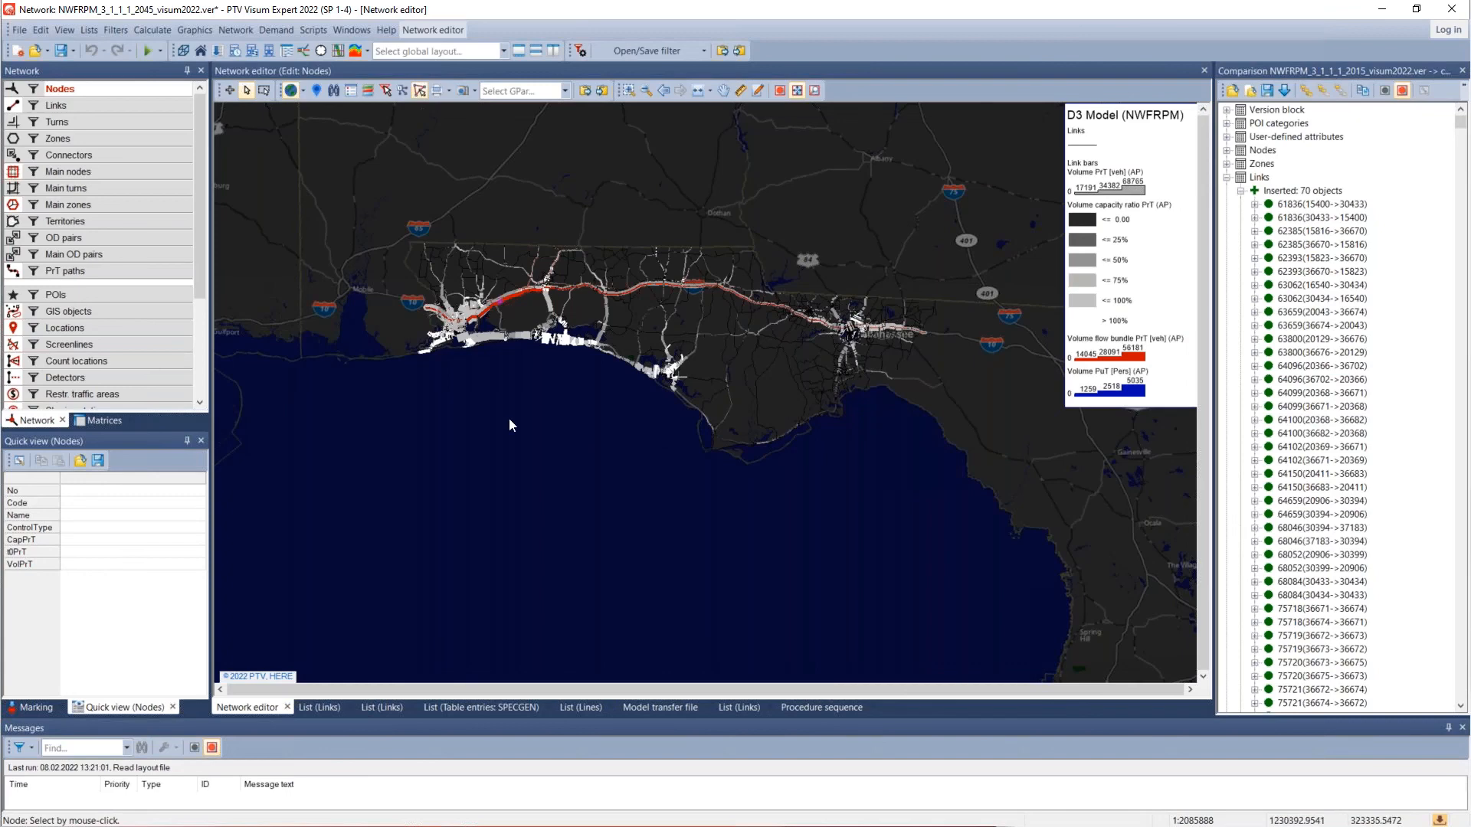
Step: Examine the 2045 link bar display parameters, including the classification attribute and classes of the Volume PrT bar, and close them without changes
drag(508, 417, 604, 453)
scroll(604, 454, up, 2)
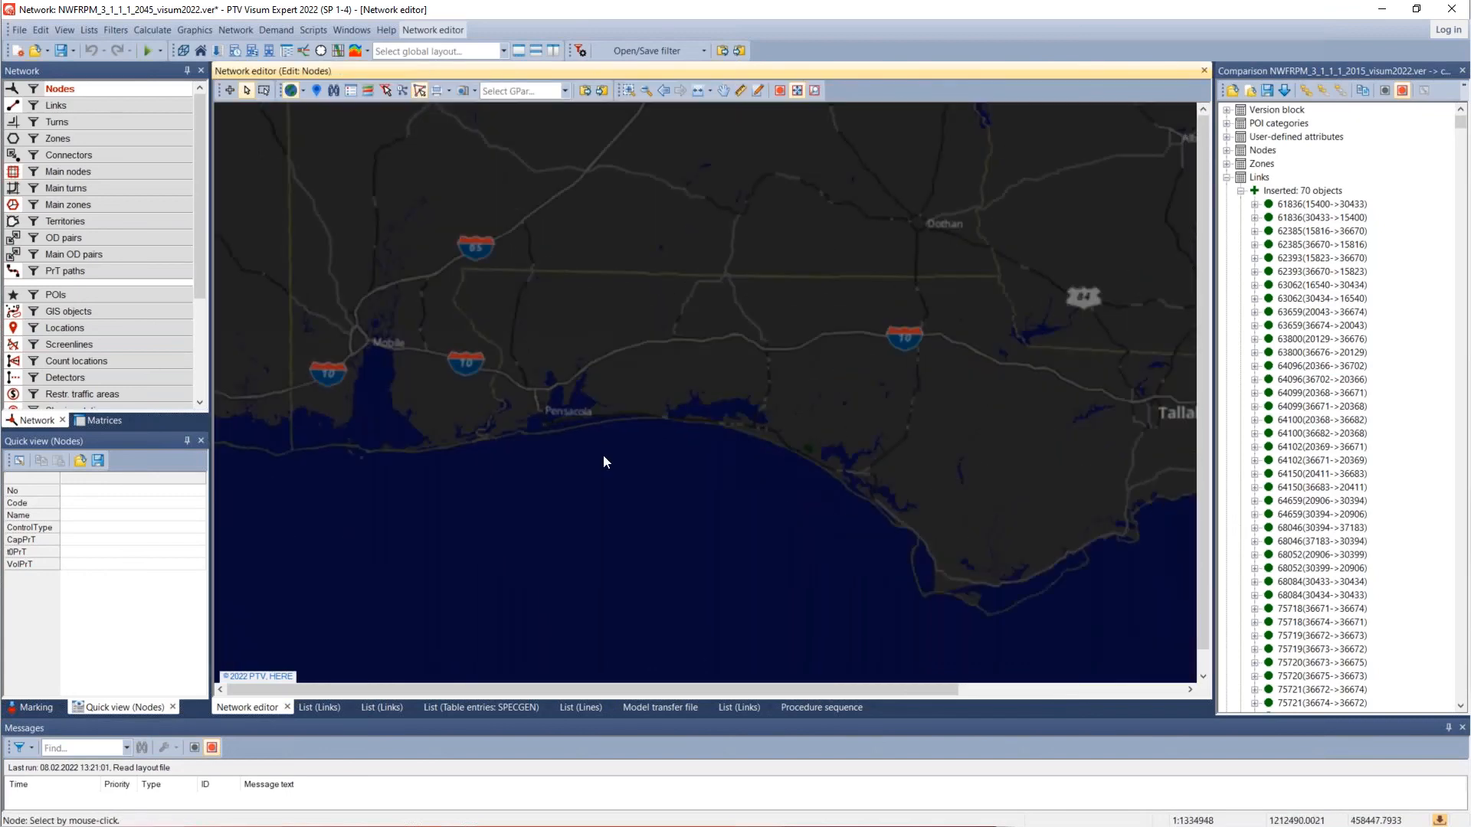
right_click(113, 105)
mouse_move(200, 172)
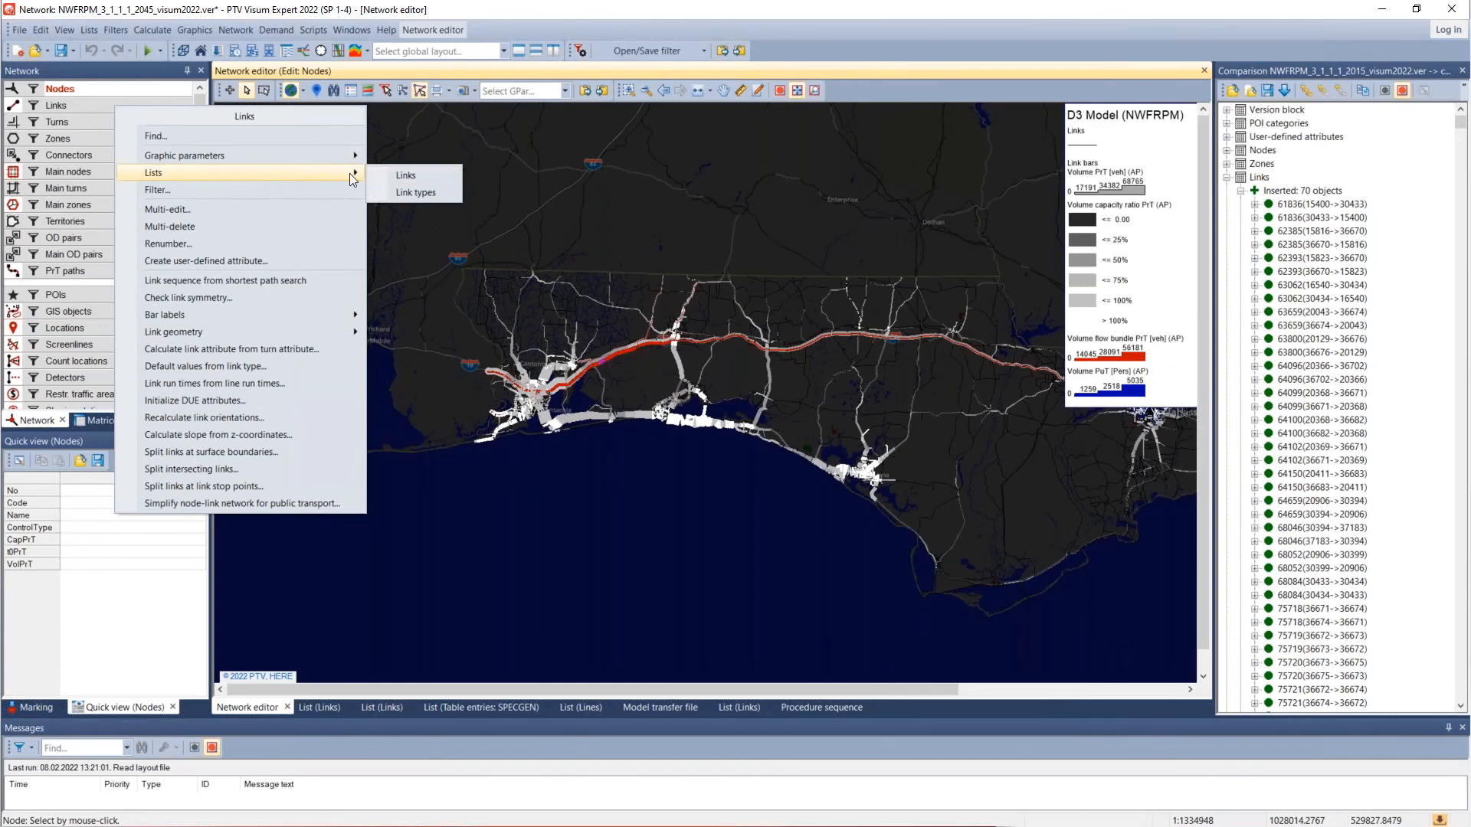
mouse_move(261, 156)
click(388, 190)
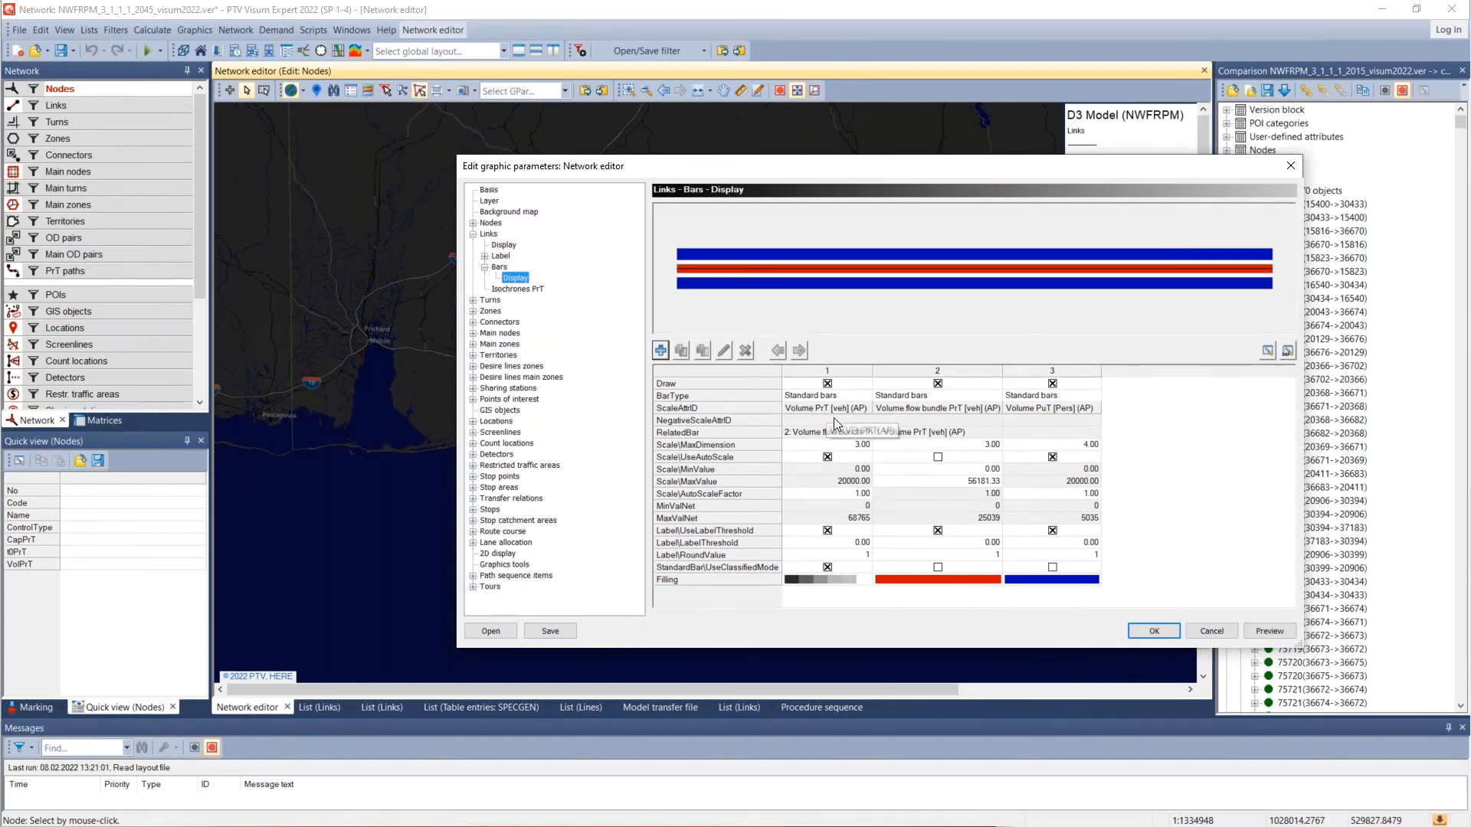
double_click(789, 581)
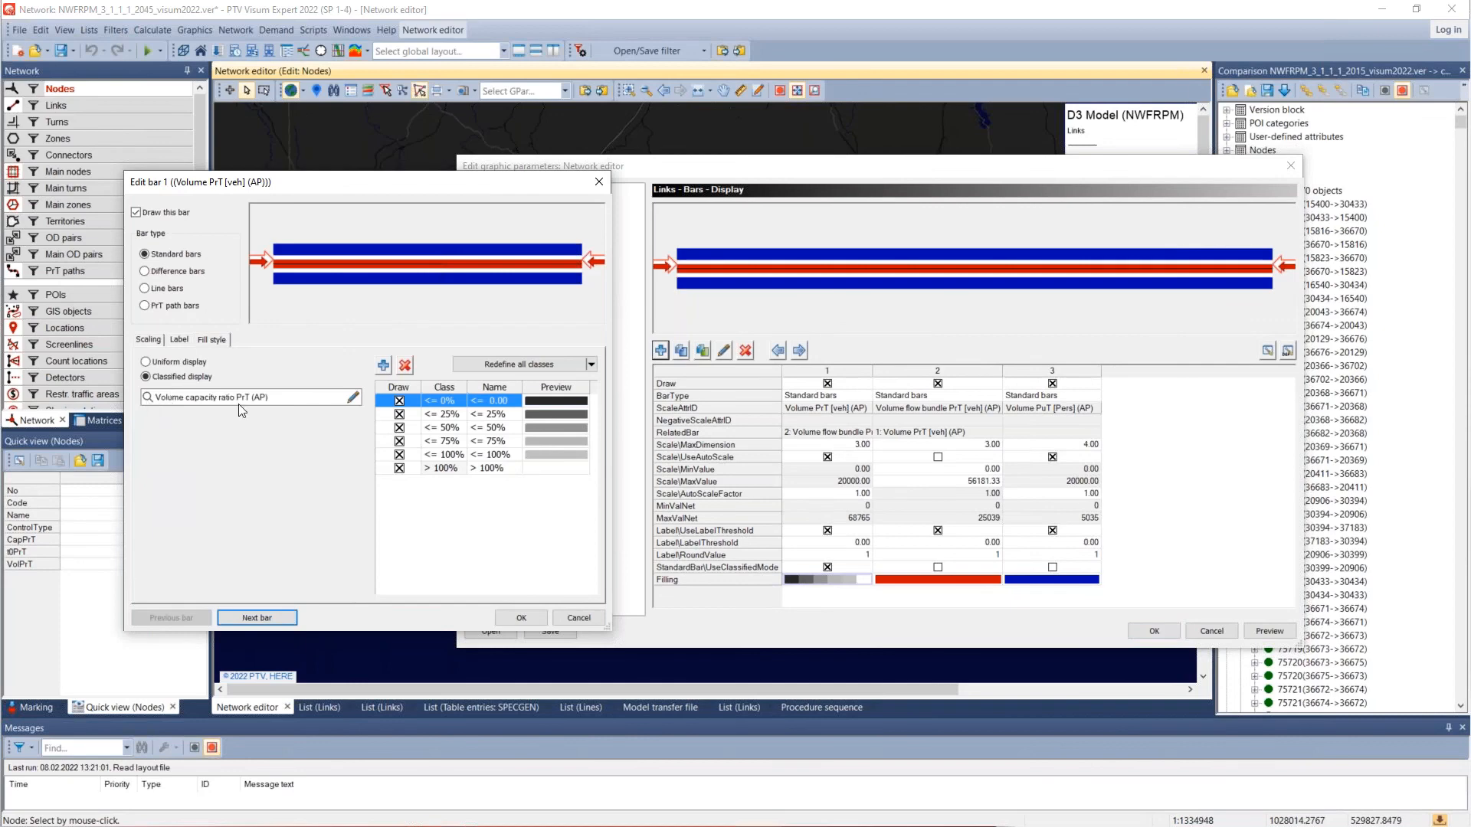
click(278, 398)
drag(279, 399, 148, 398)
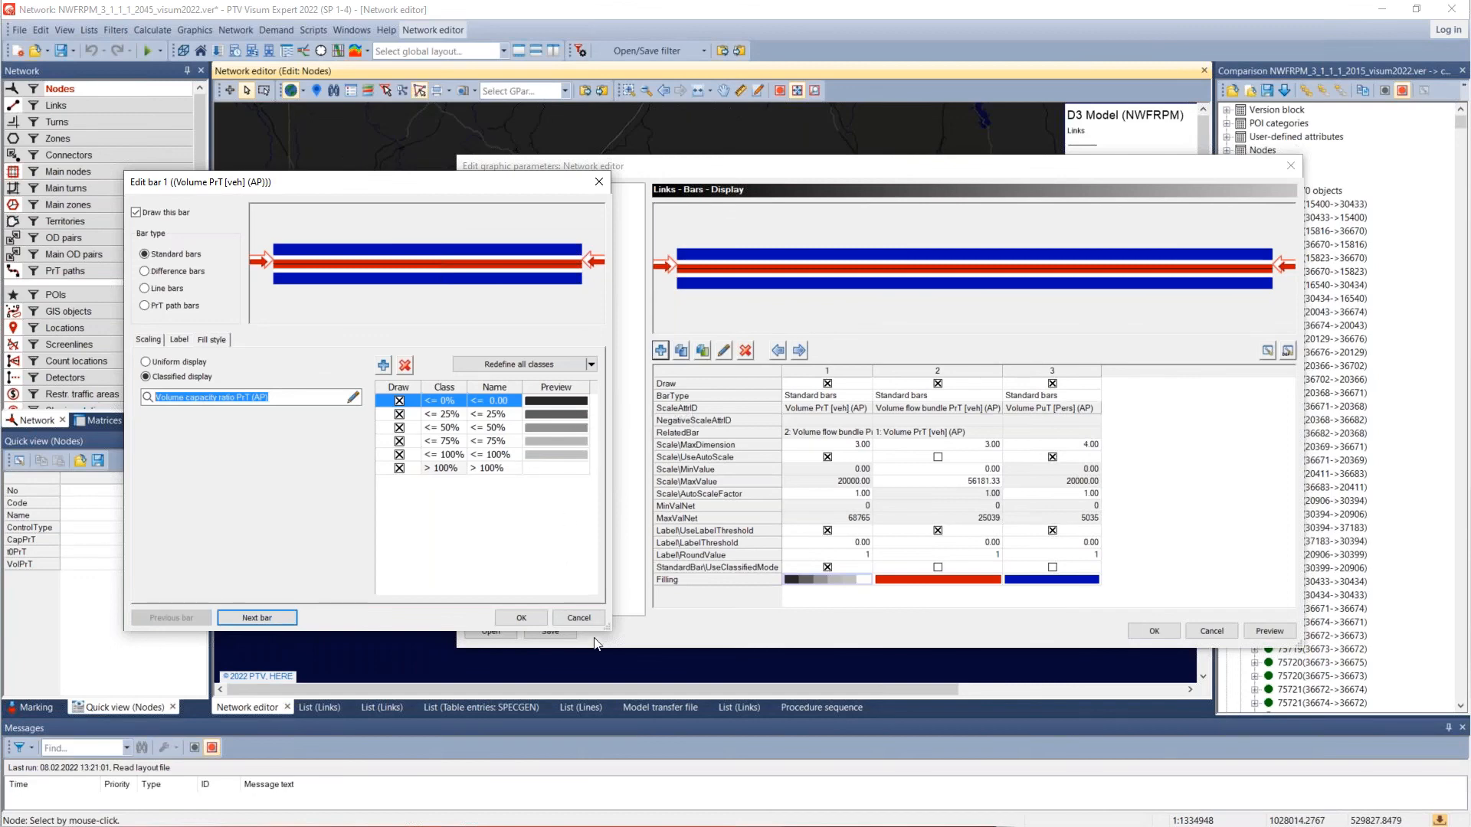
click(575, 618)
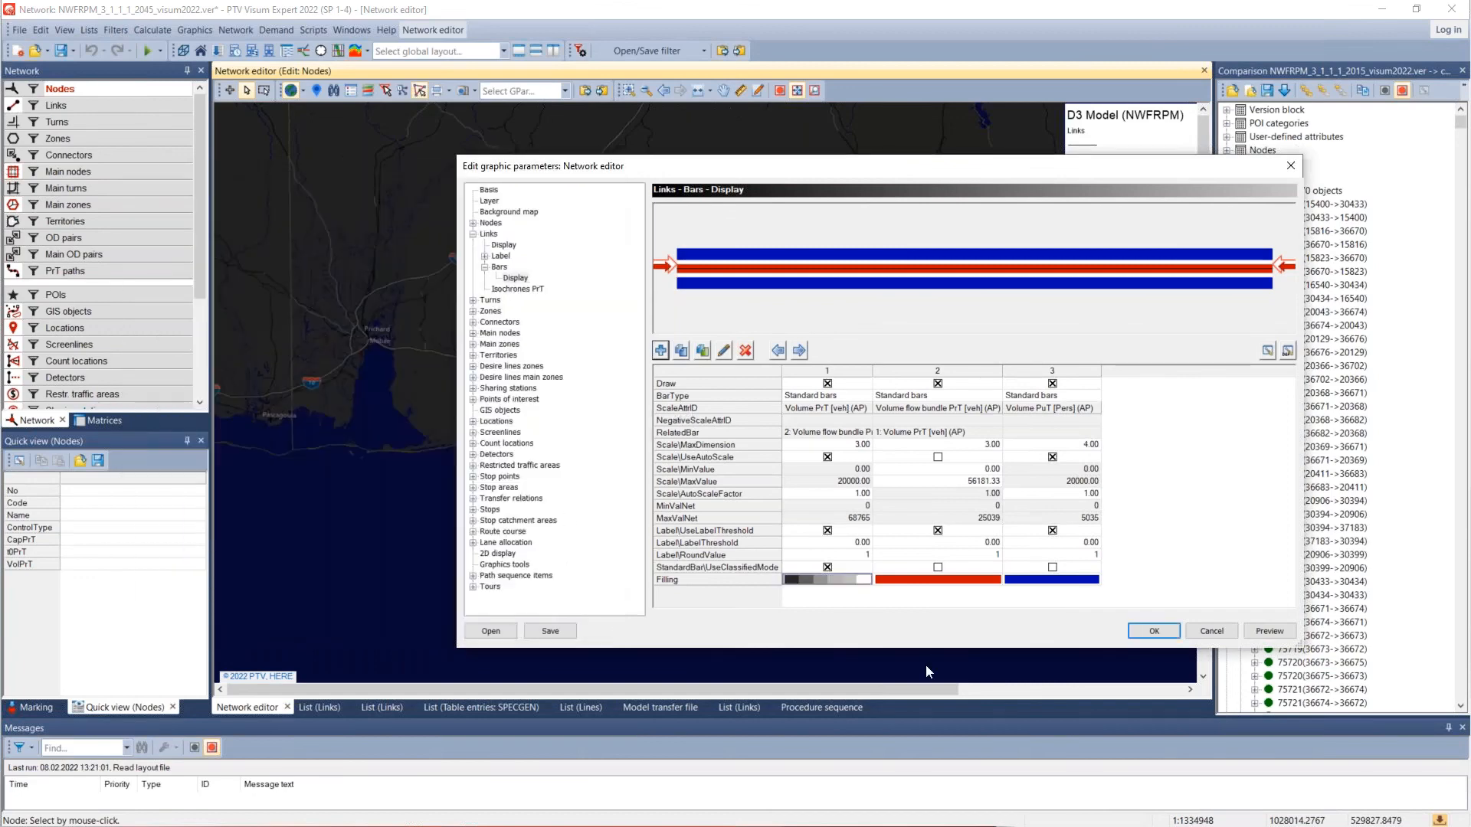
click(1224, 635)
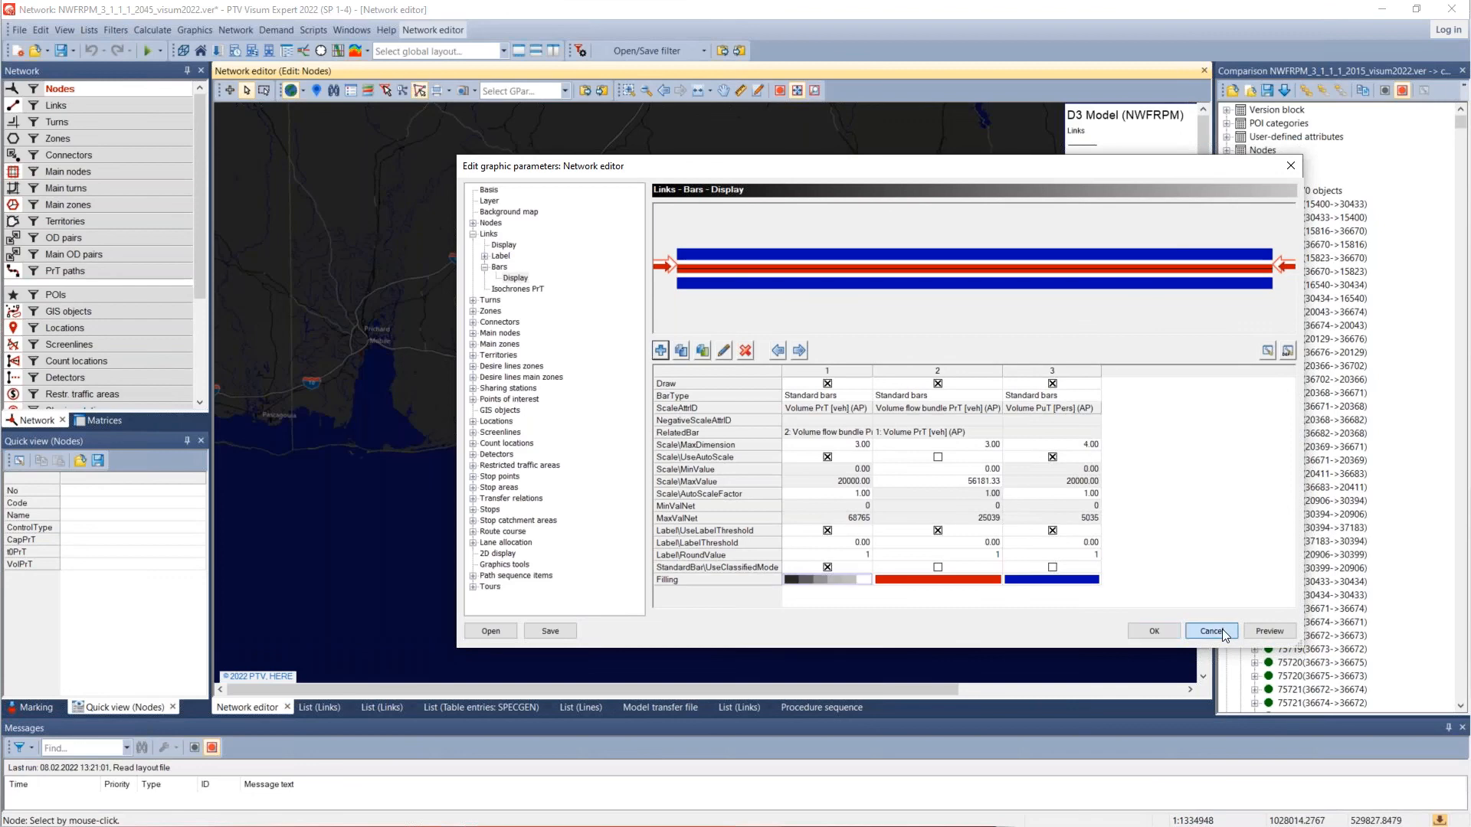